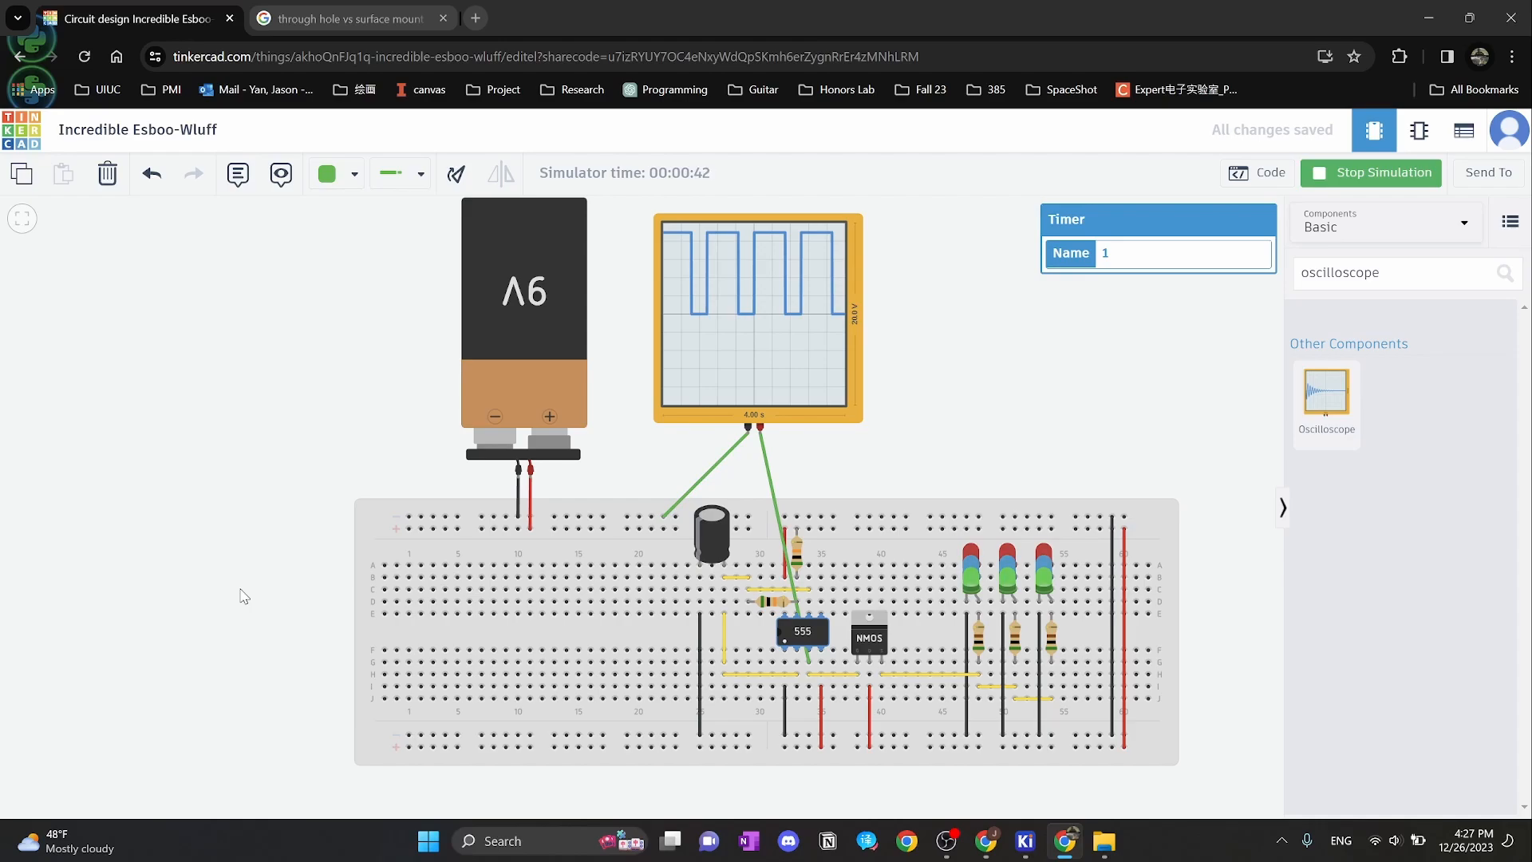
Switch from the Tinkercad simulation to the KiCad 7.0 project manager
key("alt+Tab")
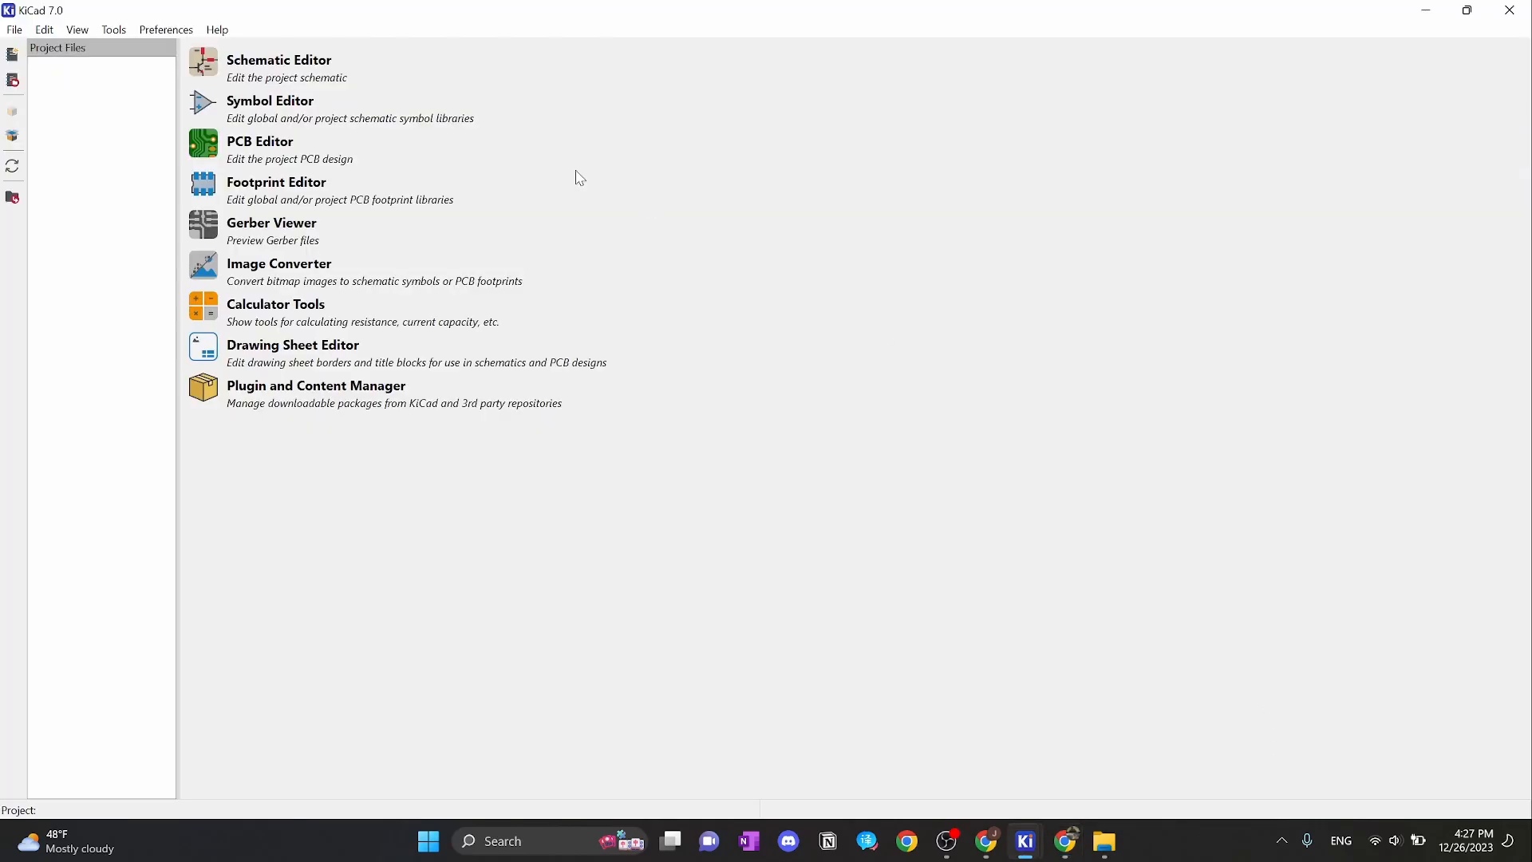
Create a new KiCad project named 555-Timer-Demo-Circuit in its own Desktop folder
left_click(17, 30)
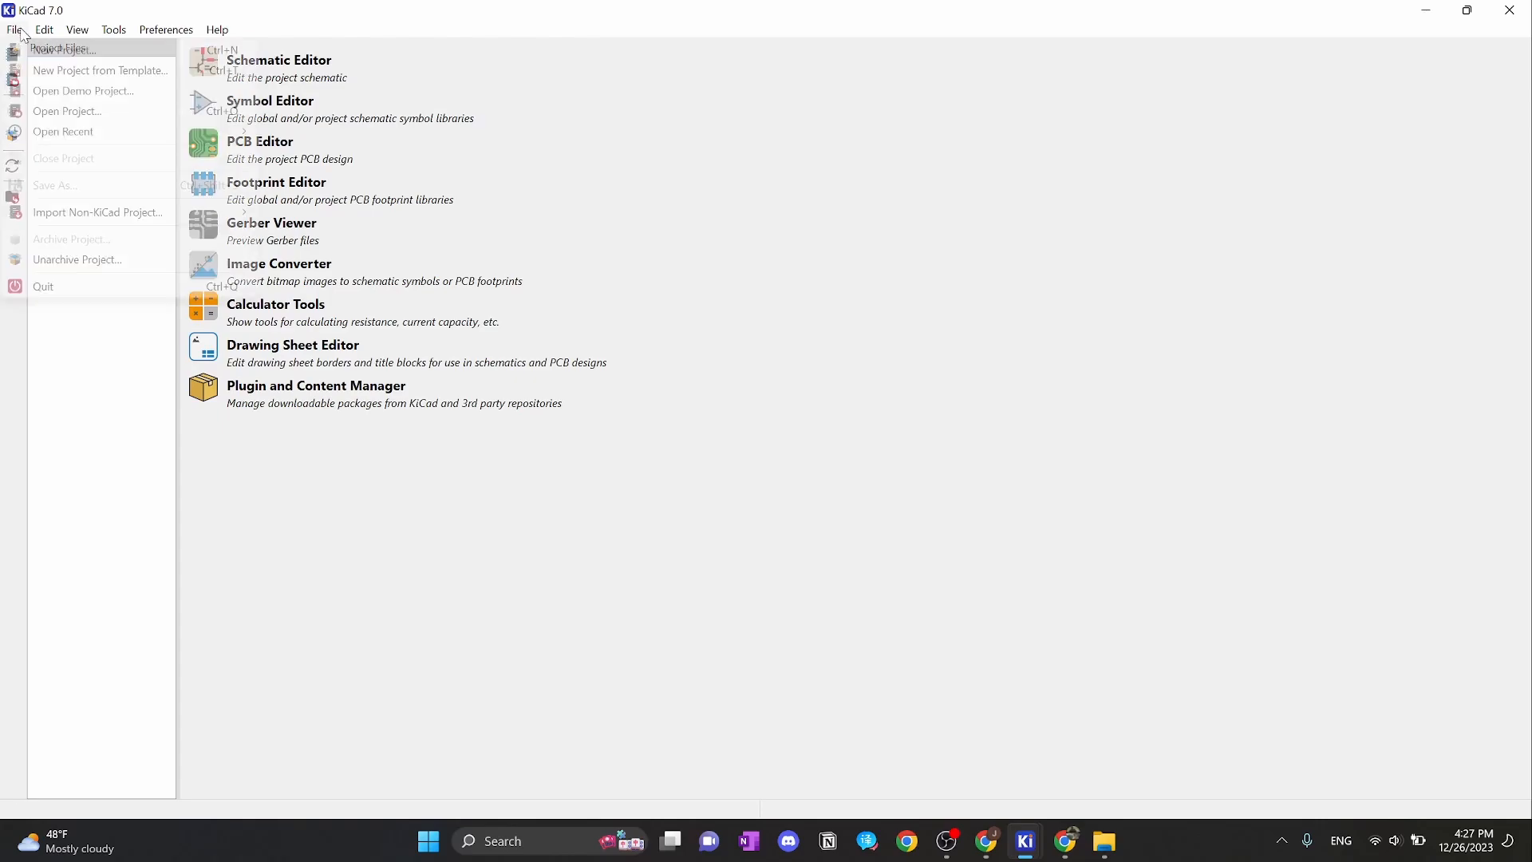
left_click(36, 51)
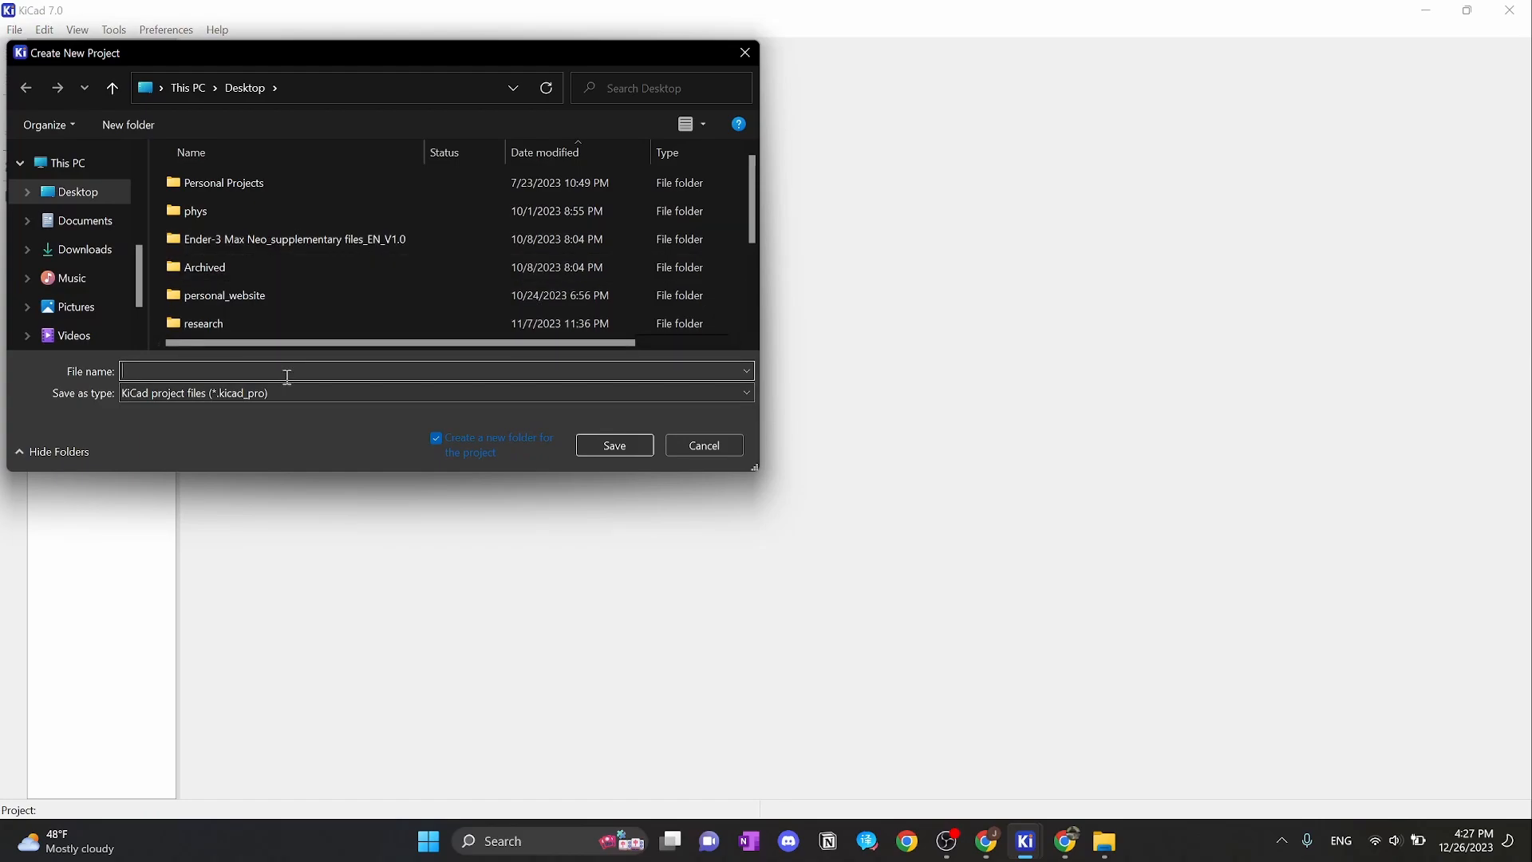
type("555-Timer-Demo-Circuit")
left_click(620, 445)
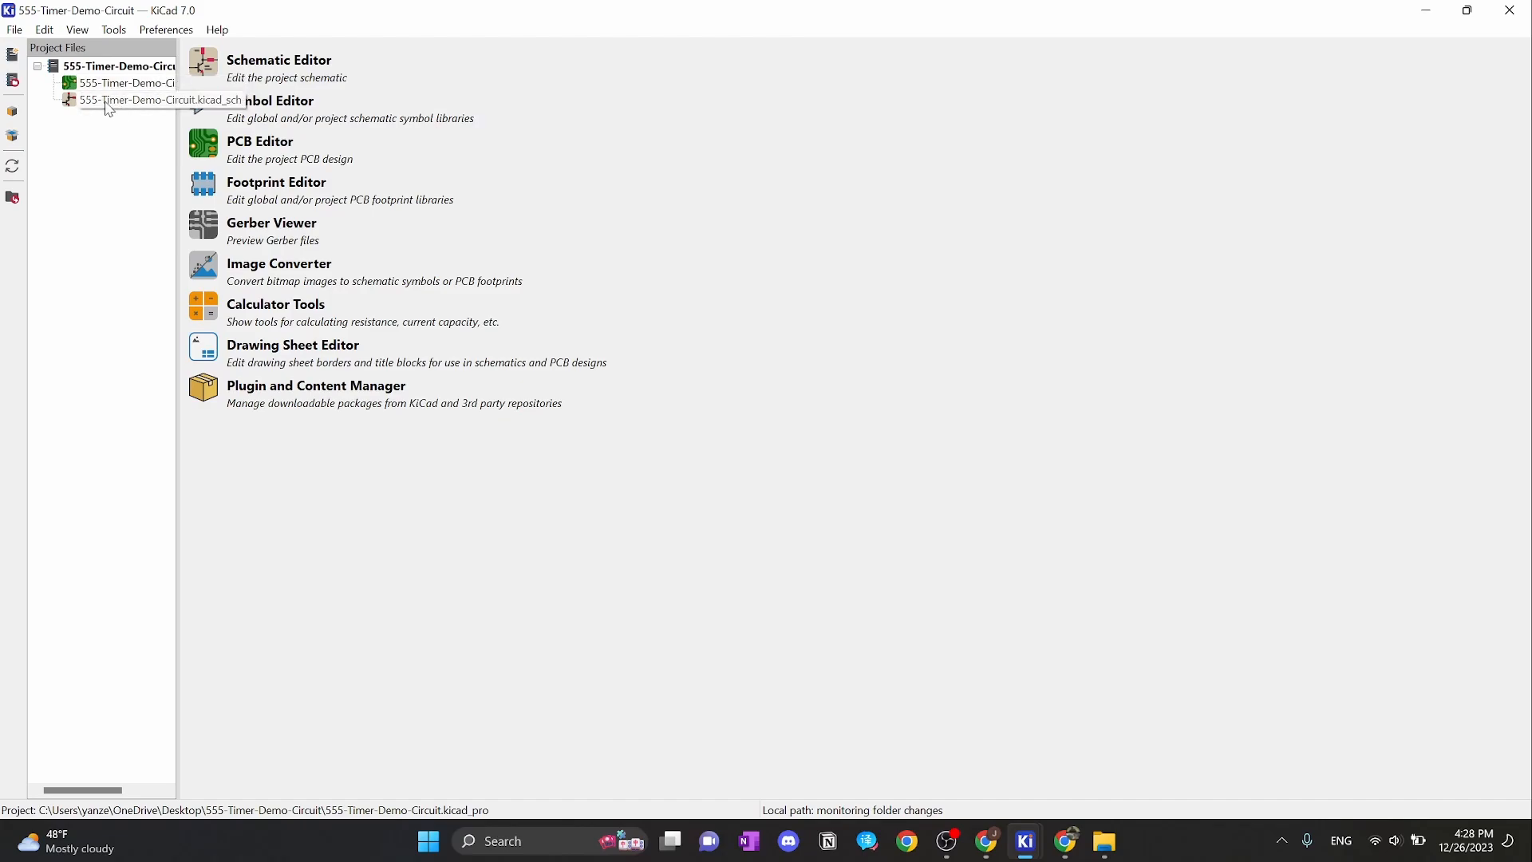
Open the project's .kicad_sch file in the Schematic Editor and frame the blank sheet's top-left
double_click(109, 109)
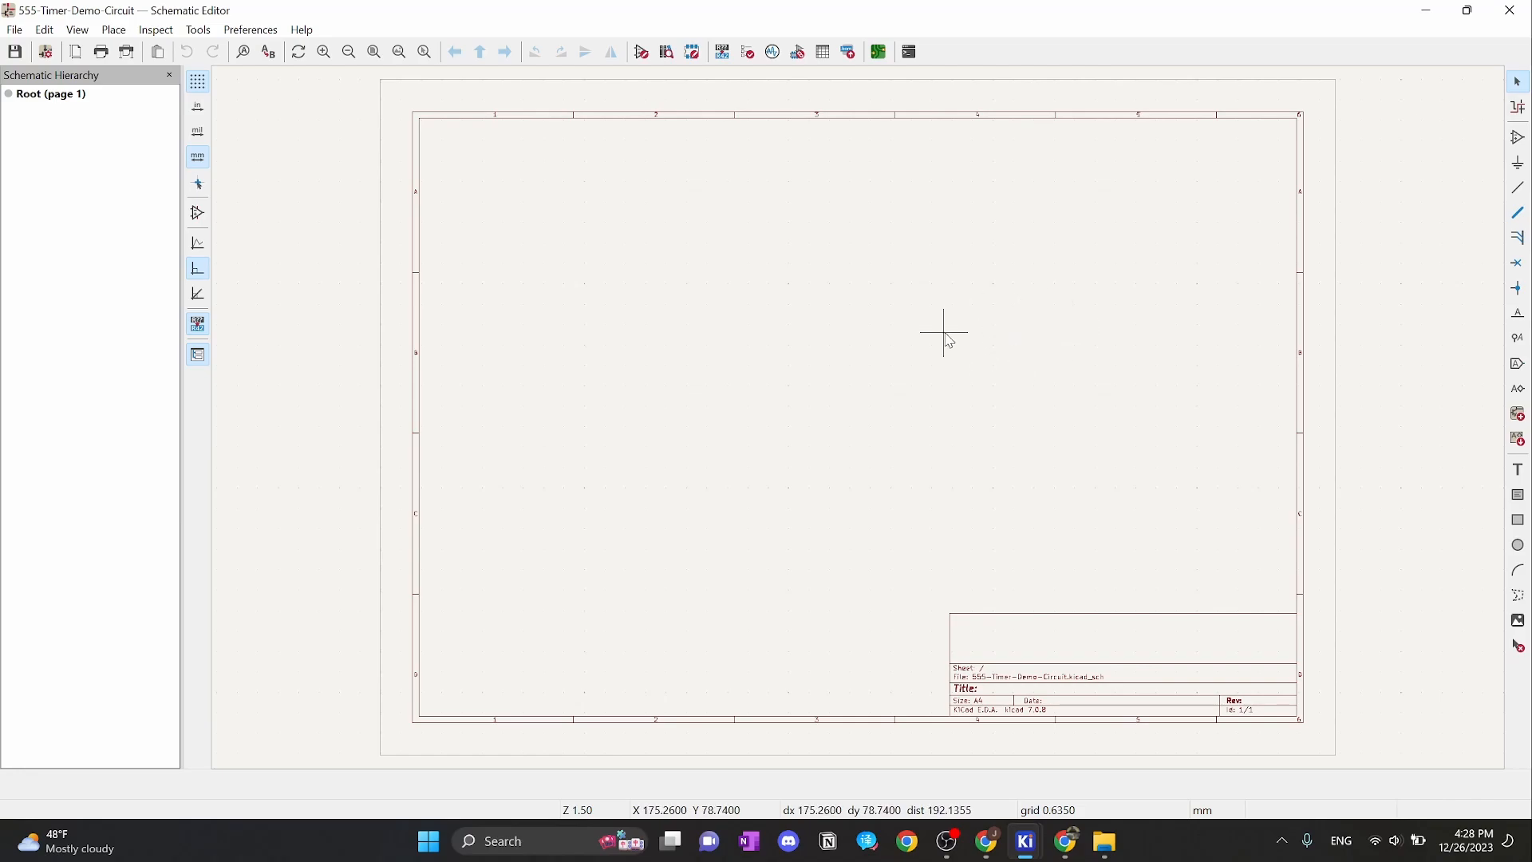
mouse_move(909, 334)
middle_mouse_down()
mouse_move(872, 345)
mouse_move(899, 315)
middle_mouse_up()
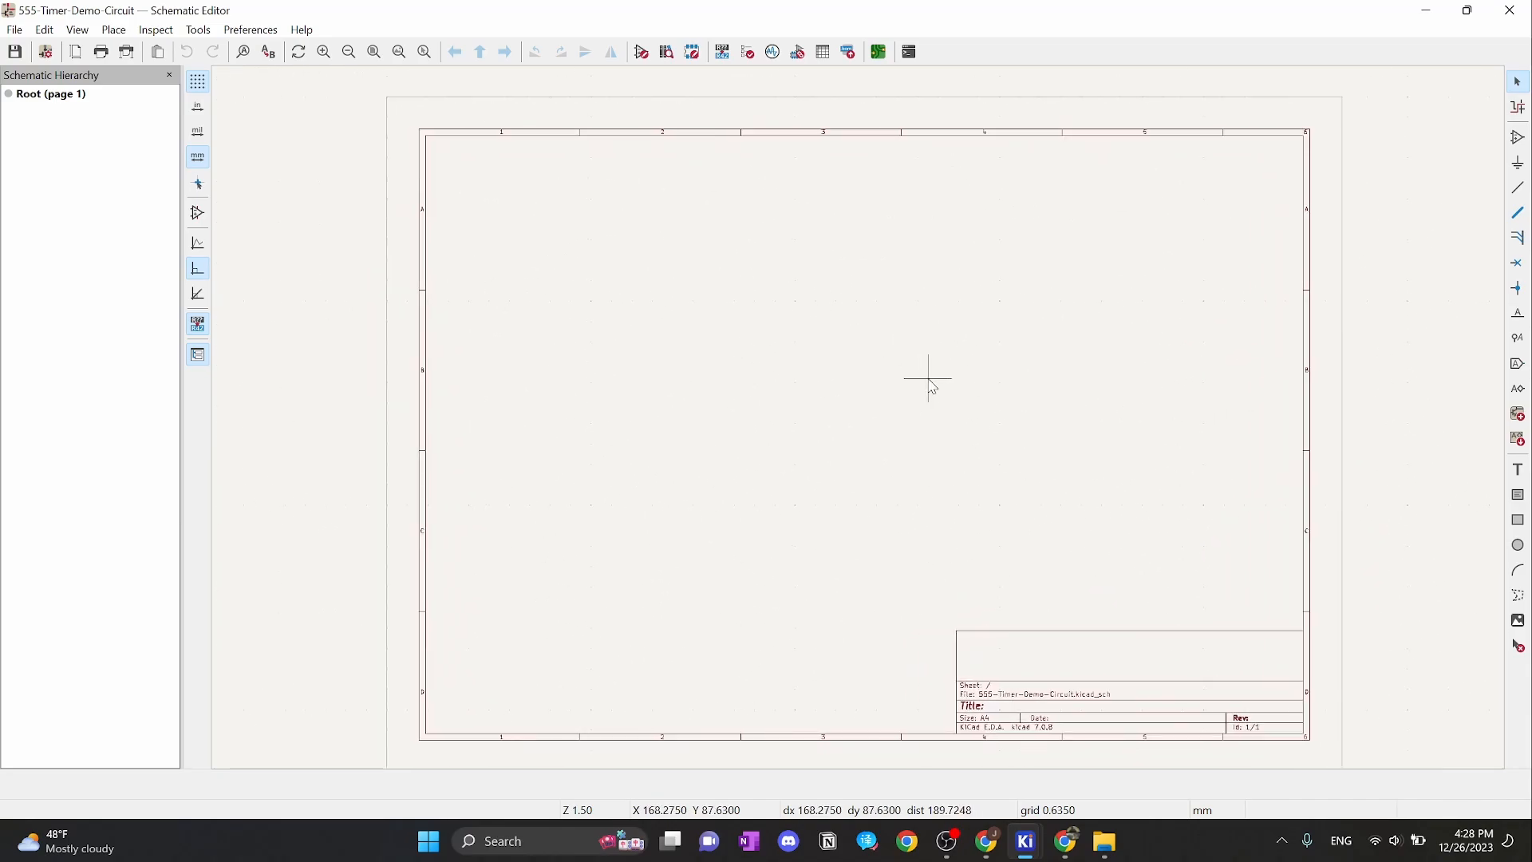
left_click_drag(571, 178, 759, 314)
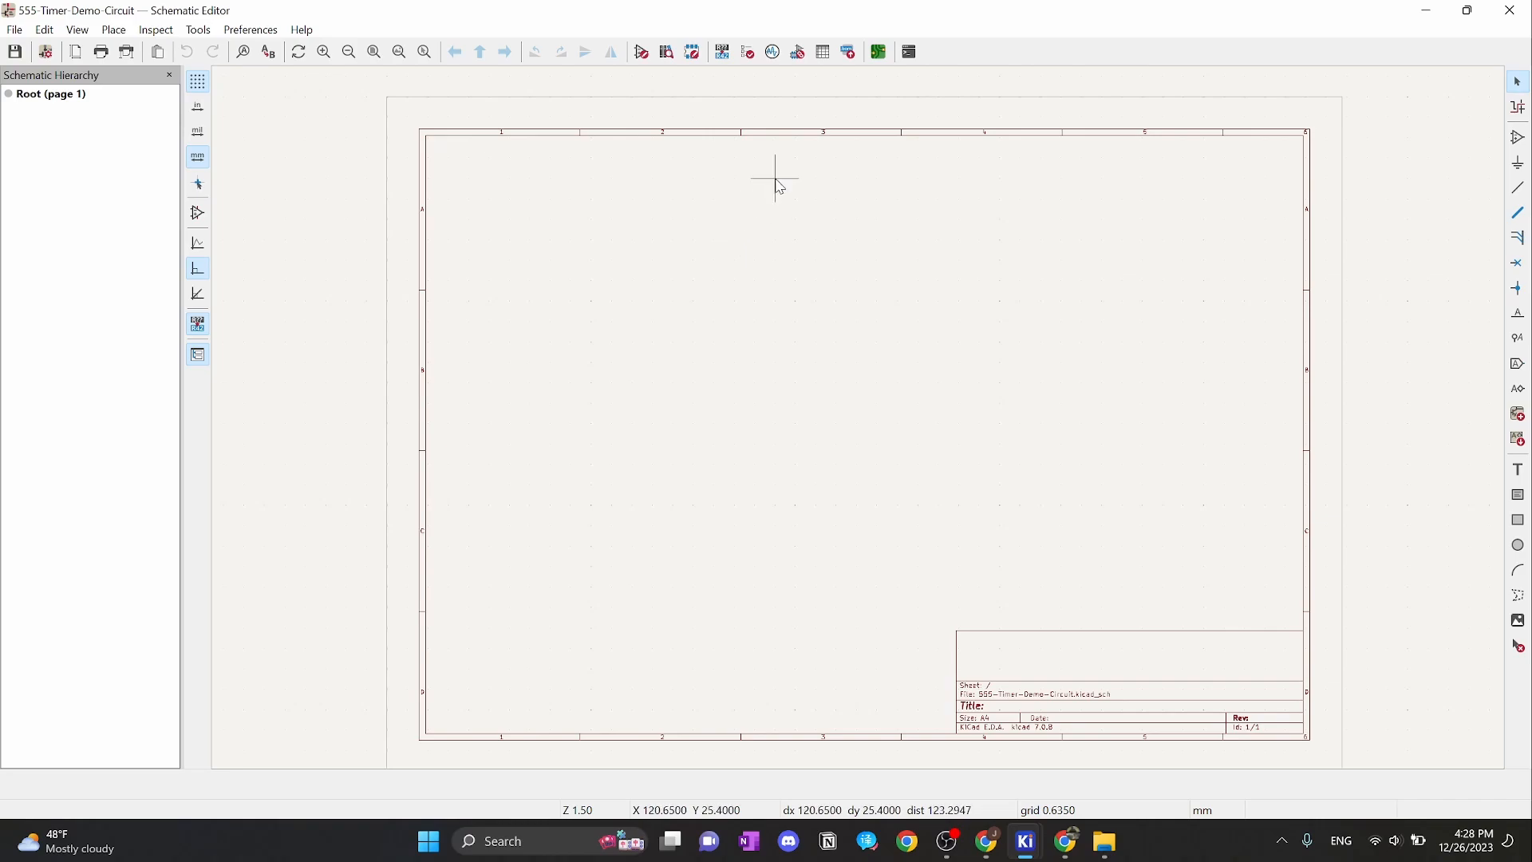
left_click_drag(773, 177, 957, 359)
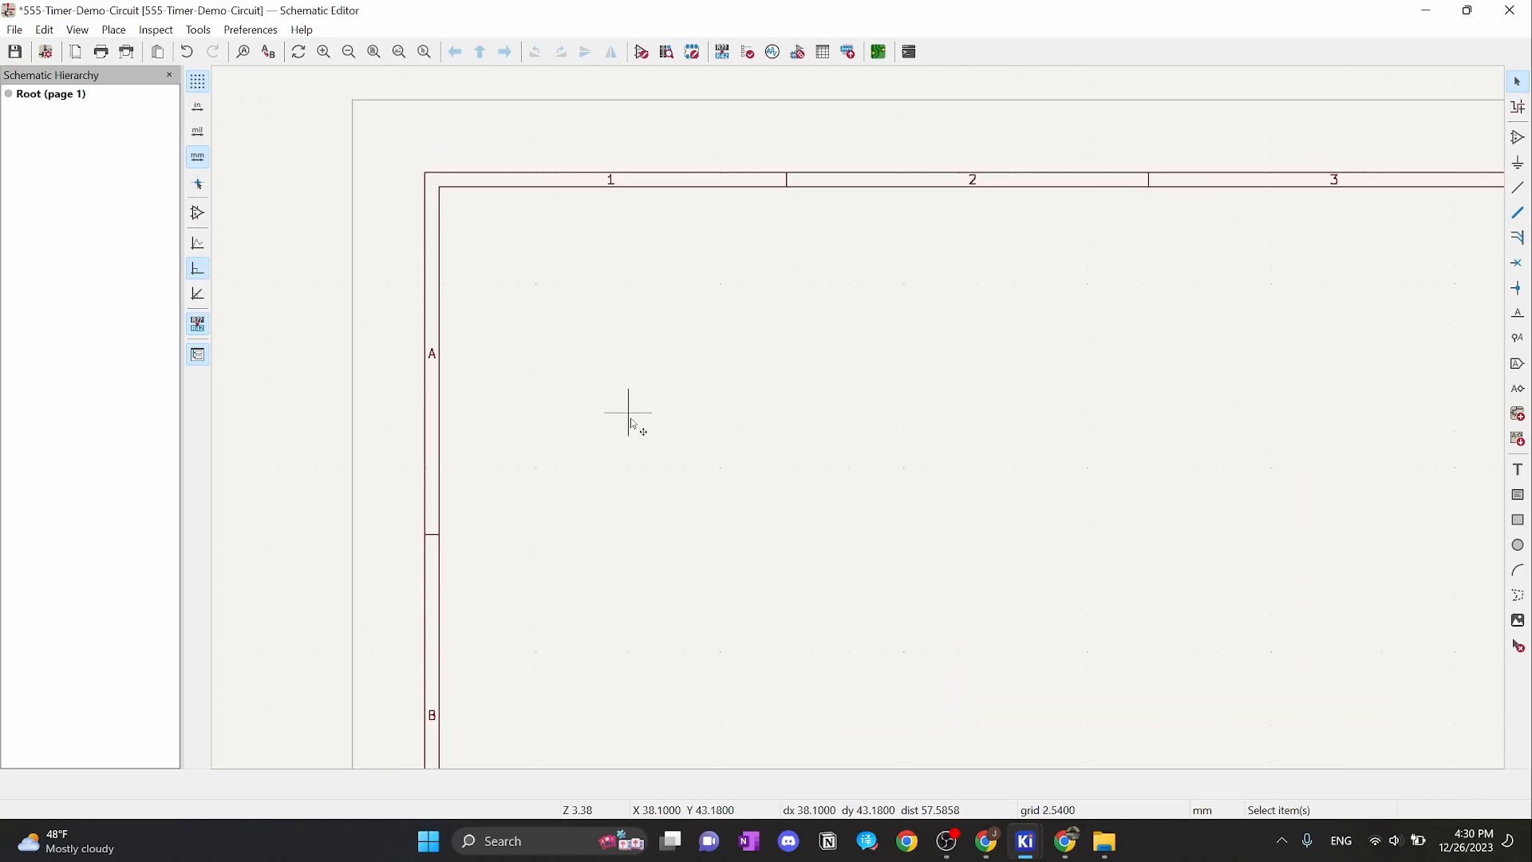
scroll(830, 423, "down", 1)
scroll(830, 423, "right", 1)
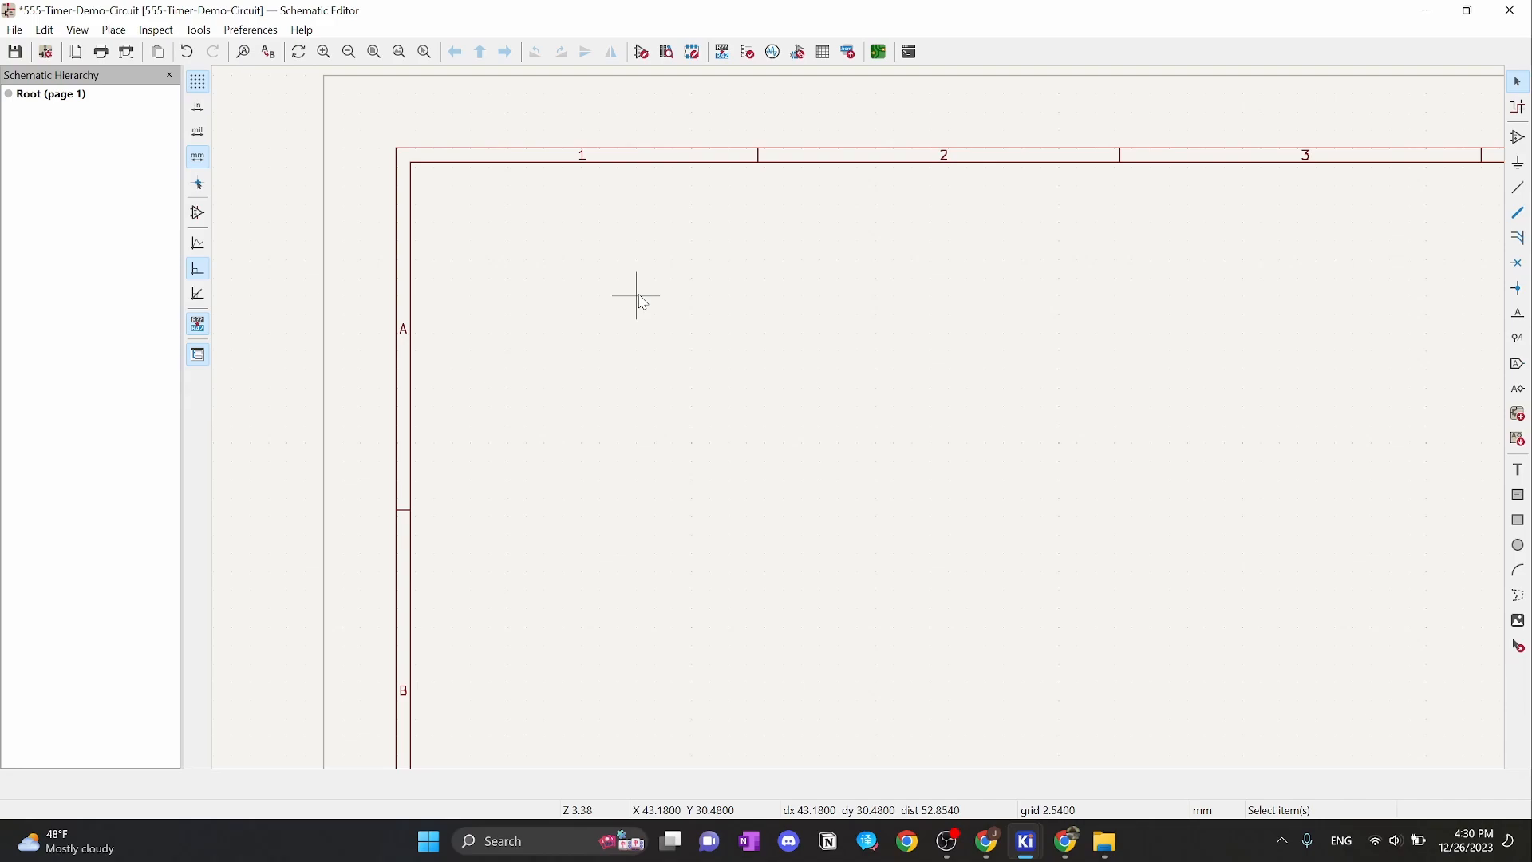
Confirm the grid stays at 2.5400 mm, then return to the Tinkercad circuit in Chrome
right_click(643, 303)
mouse_move(754, 446)
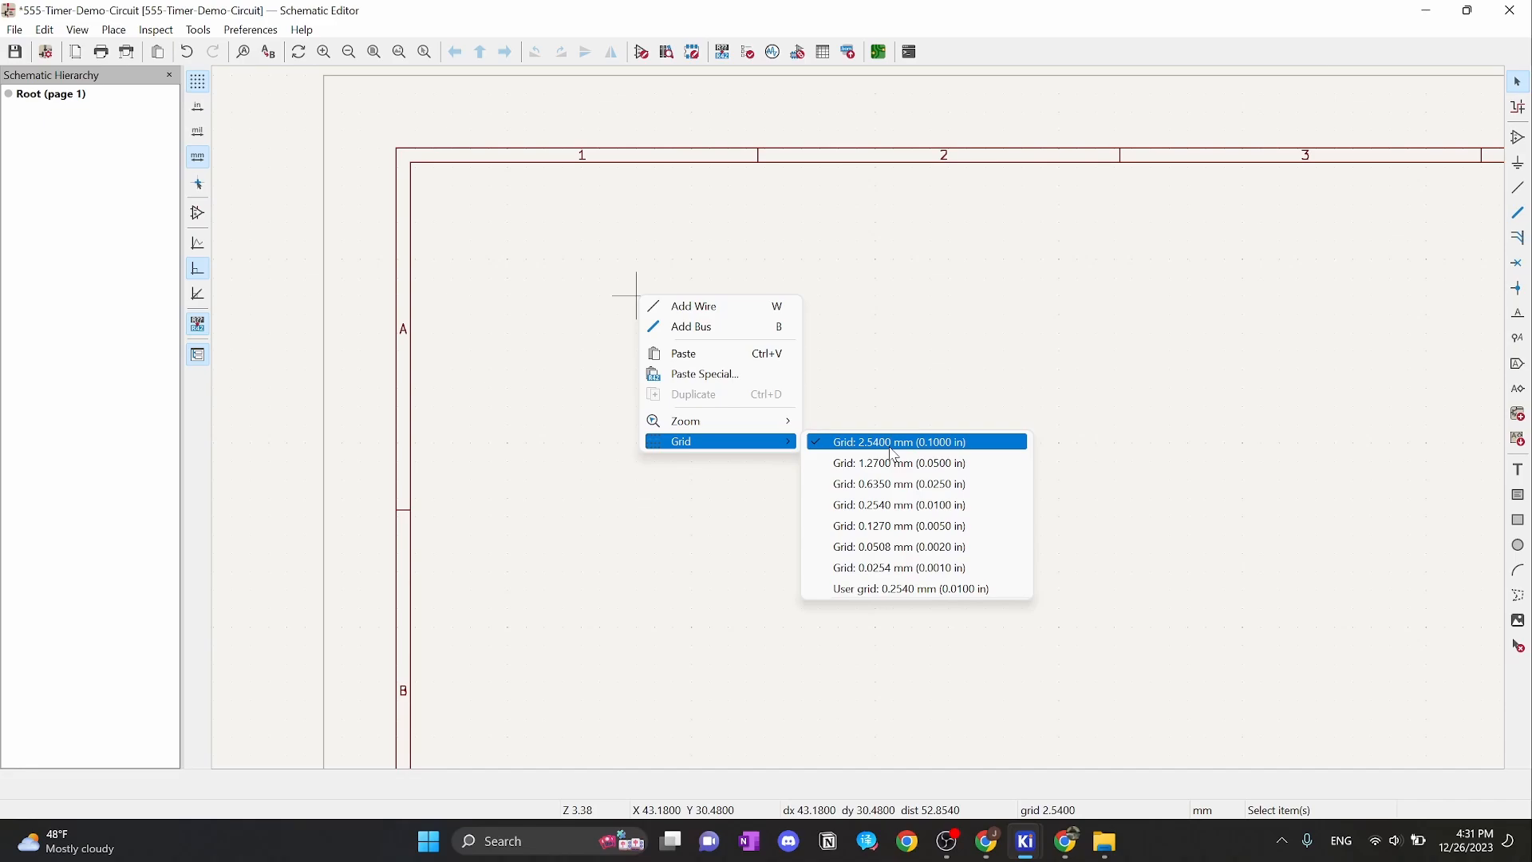
left_click(893, 444)
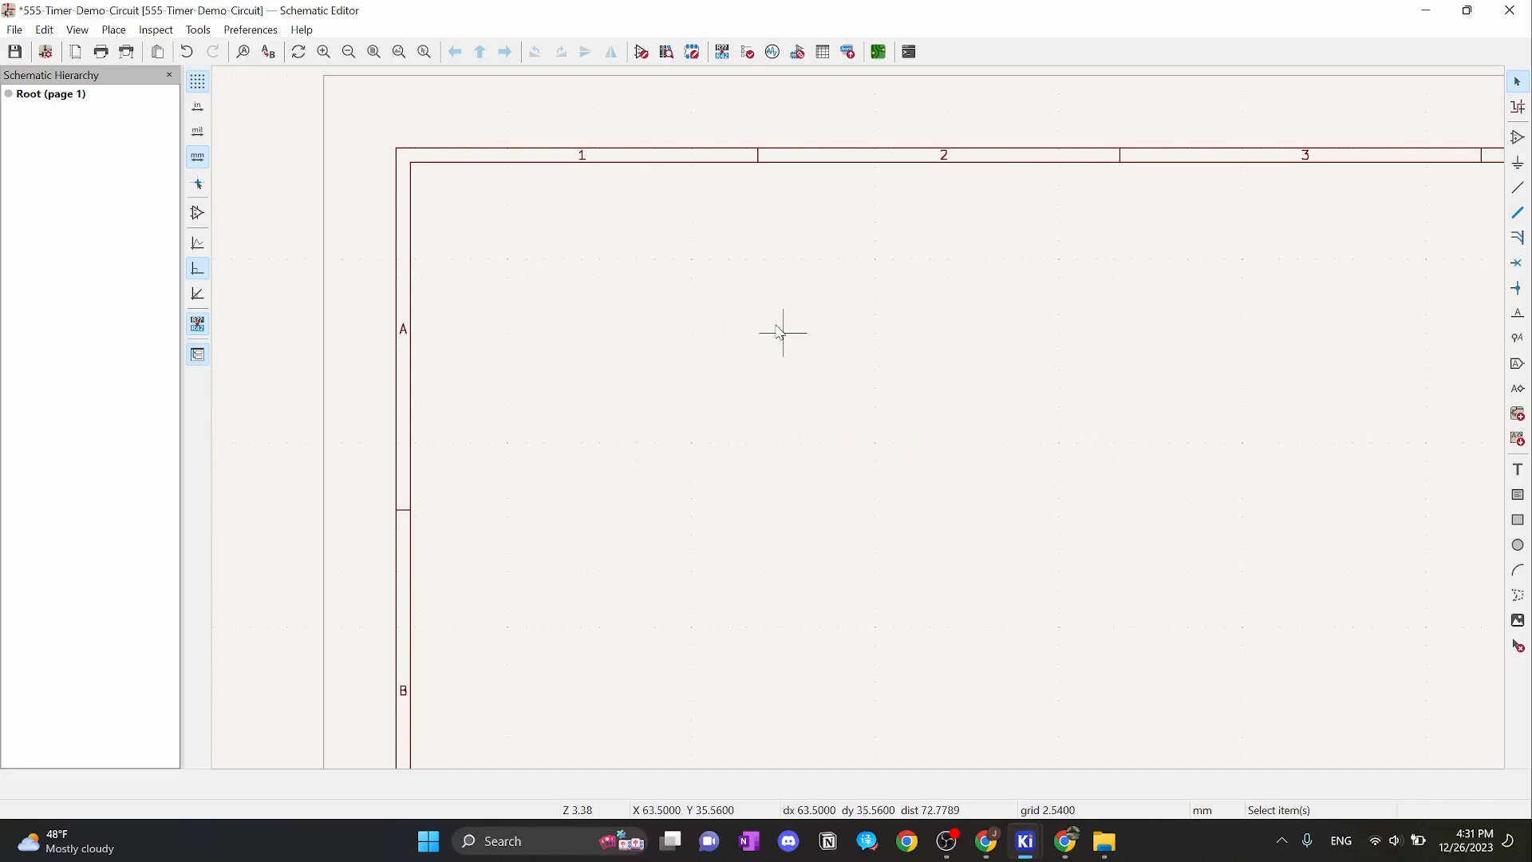
left_click(1065, 841)
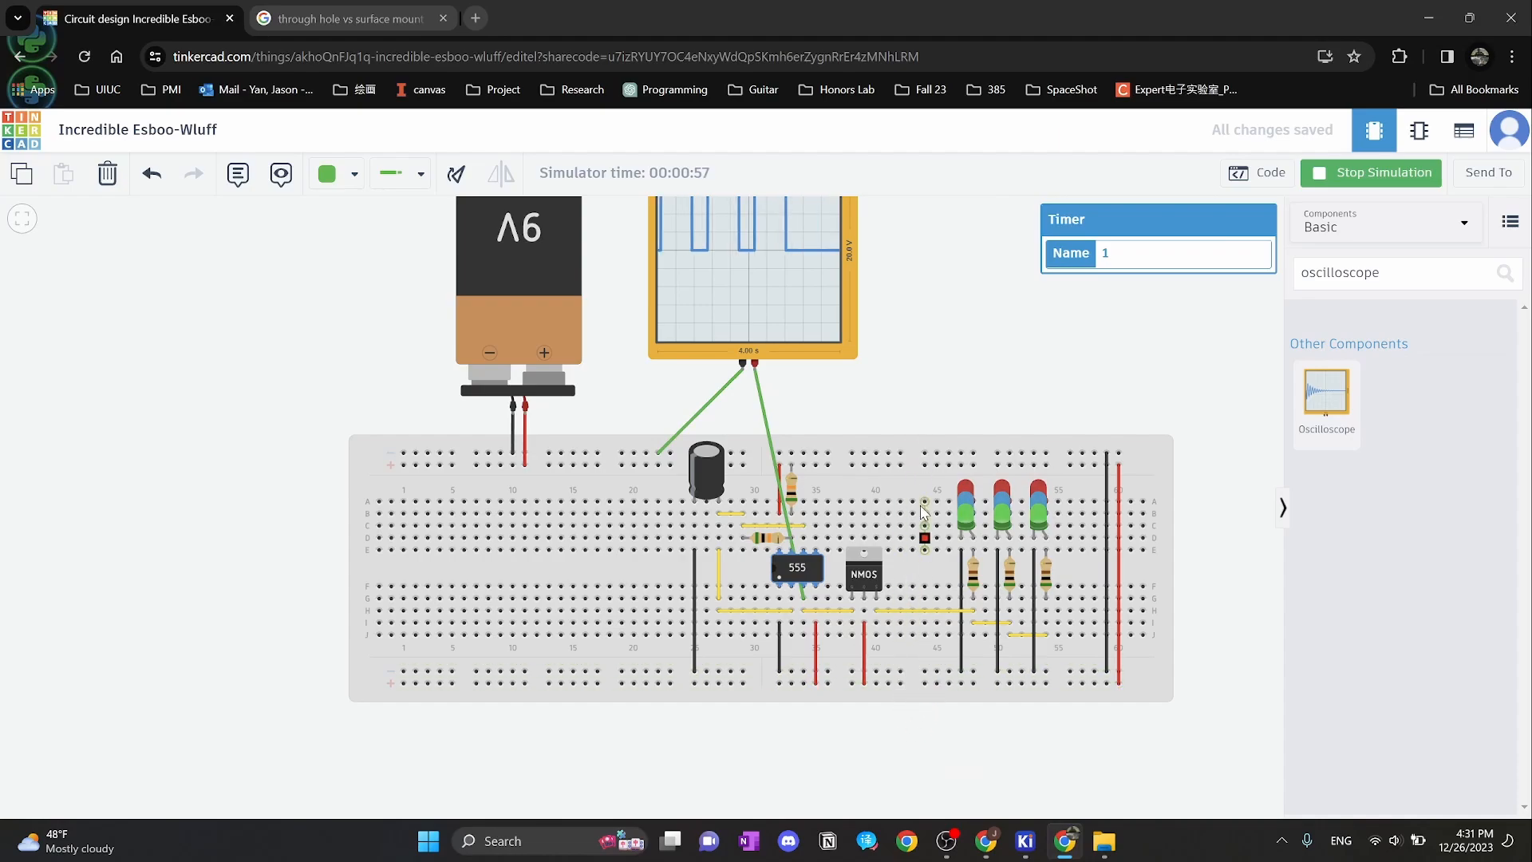
Check the NMOS, 555, oscilloscope, 50 kΩ resistor and 10 µF capacitor properties, then return to KiCad
left_click(876, 574)
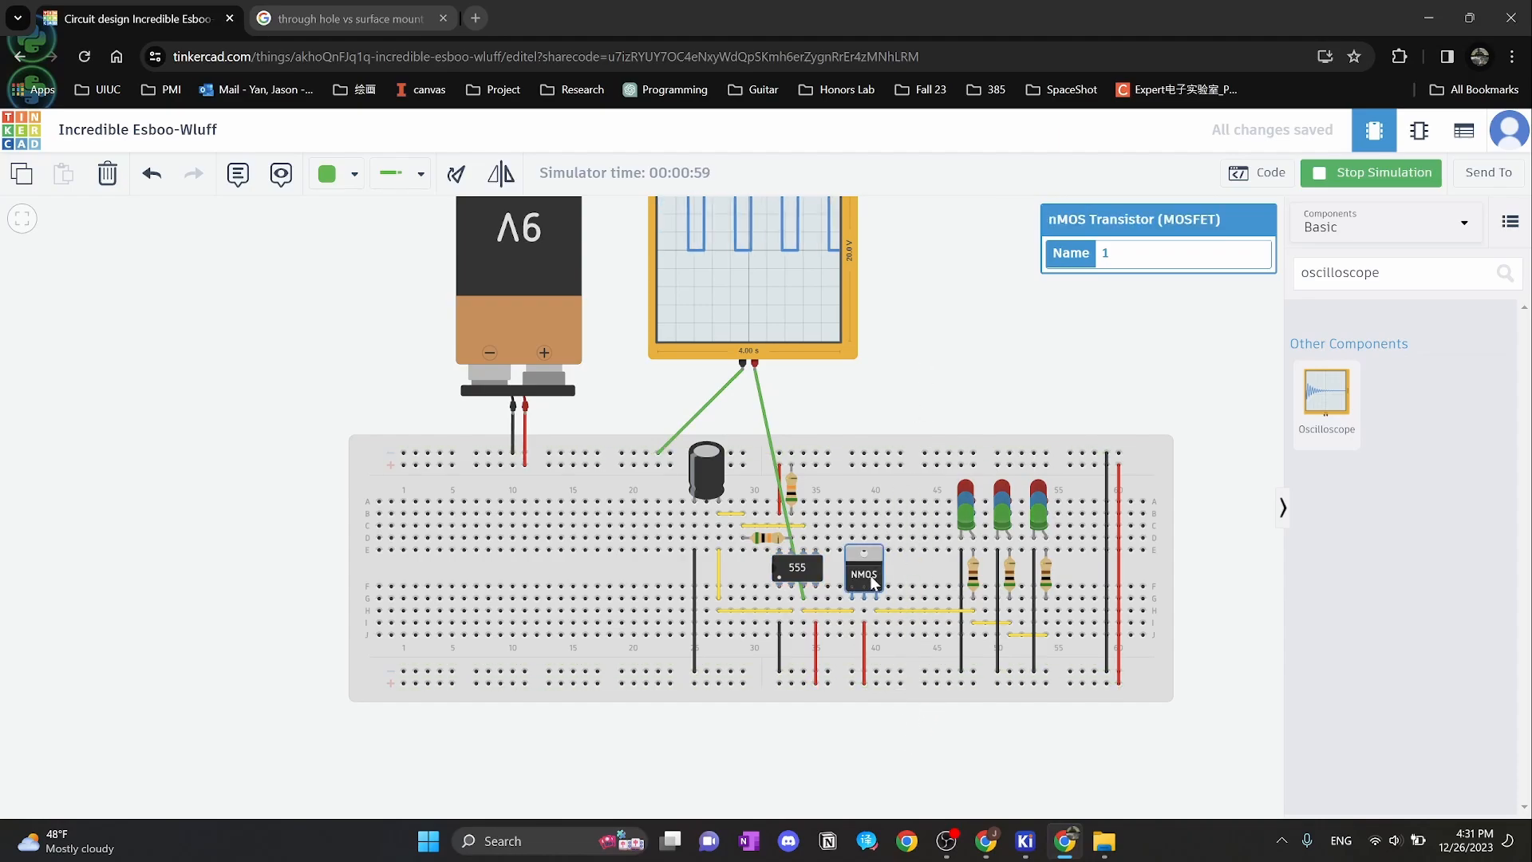
left_click(778, 566)
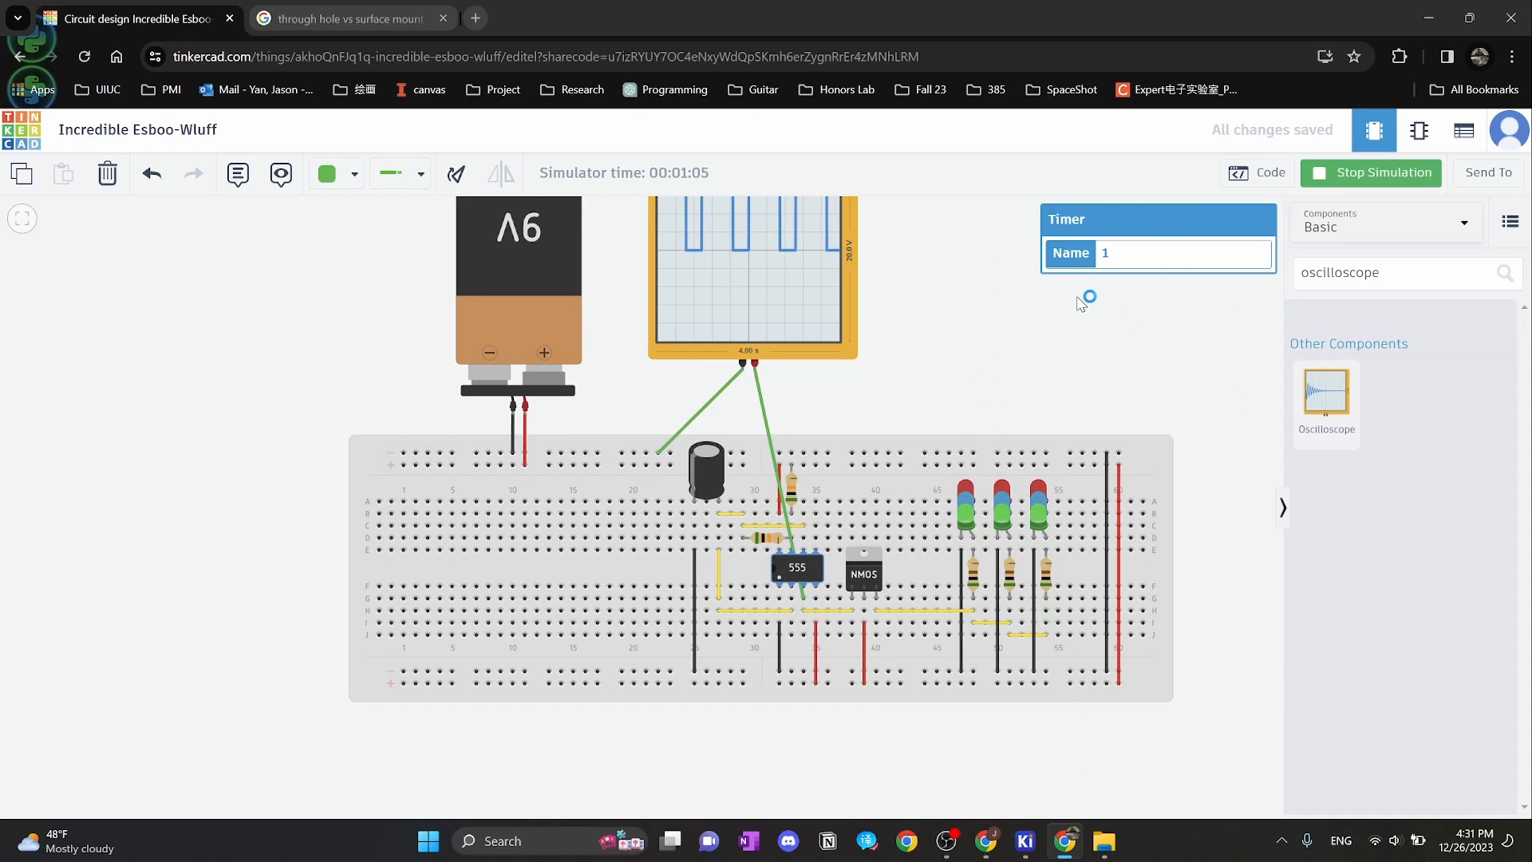
left_click_drag(963, 348, 983, 423)
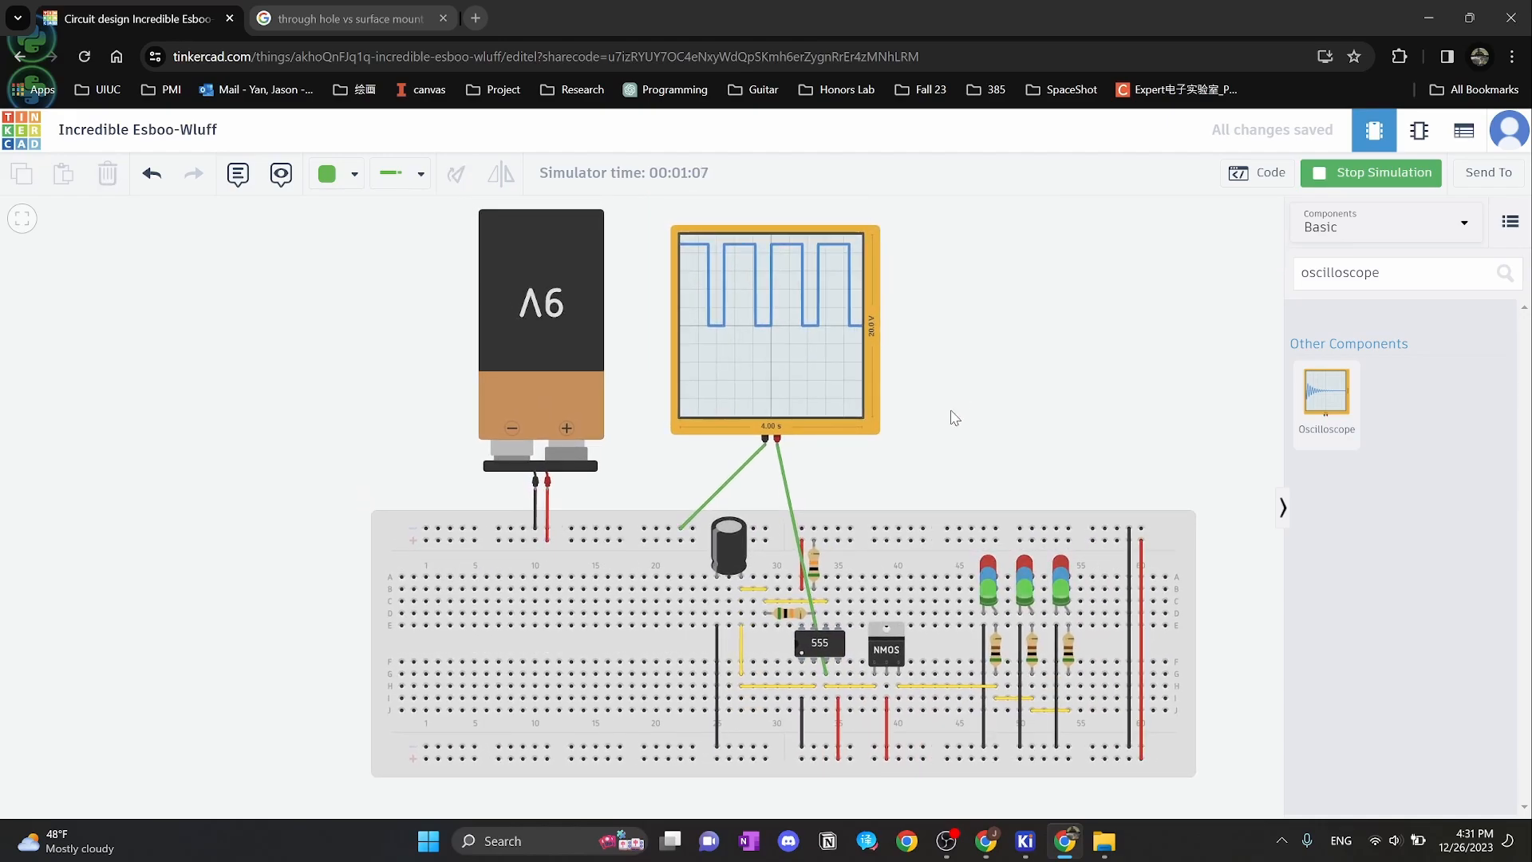
left_click(857, 367)
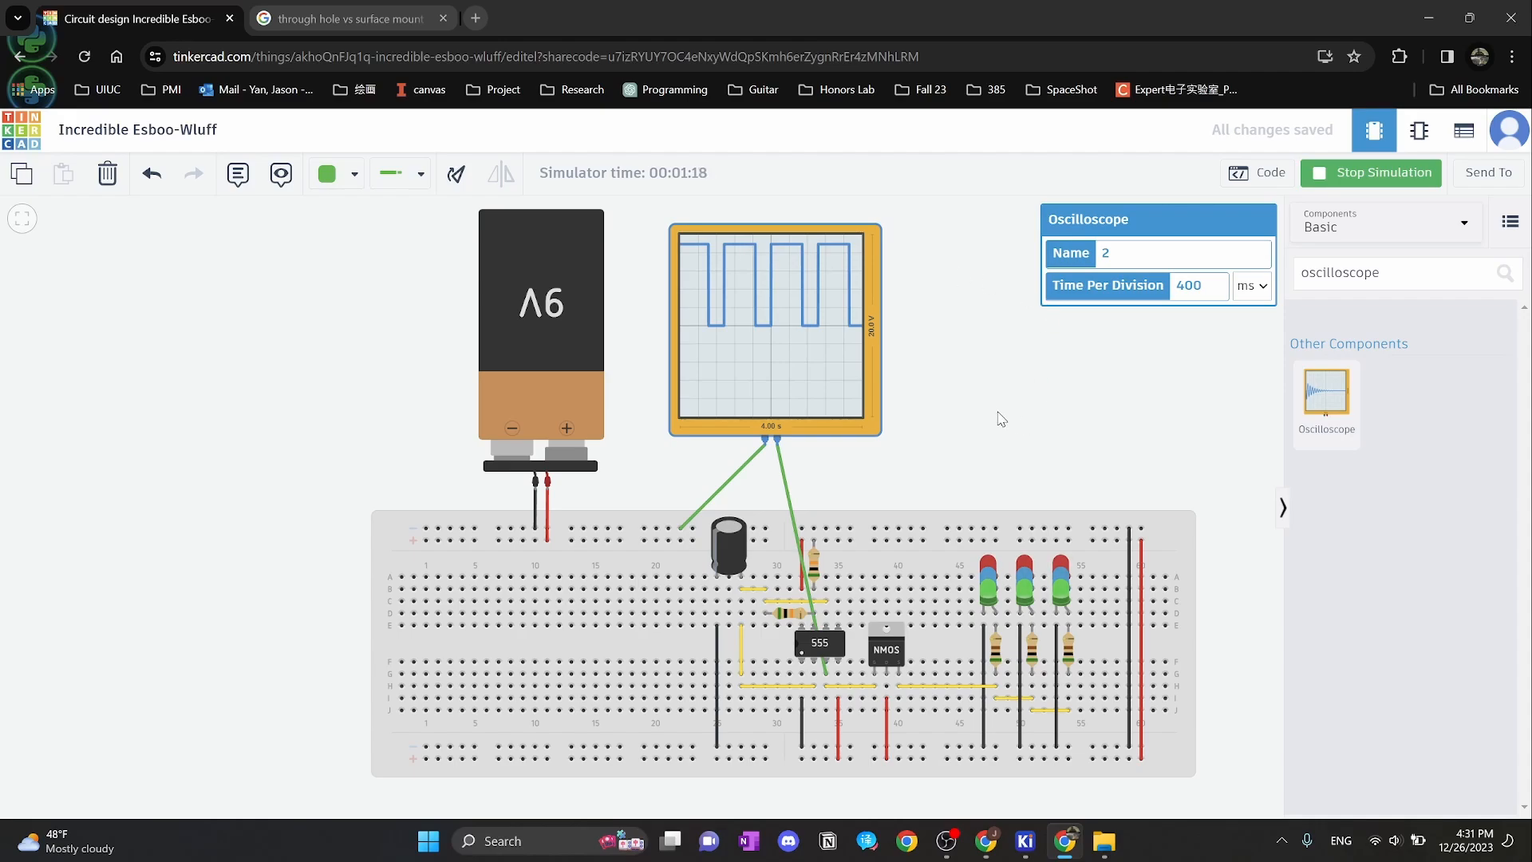
left_click(801, 533)
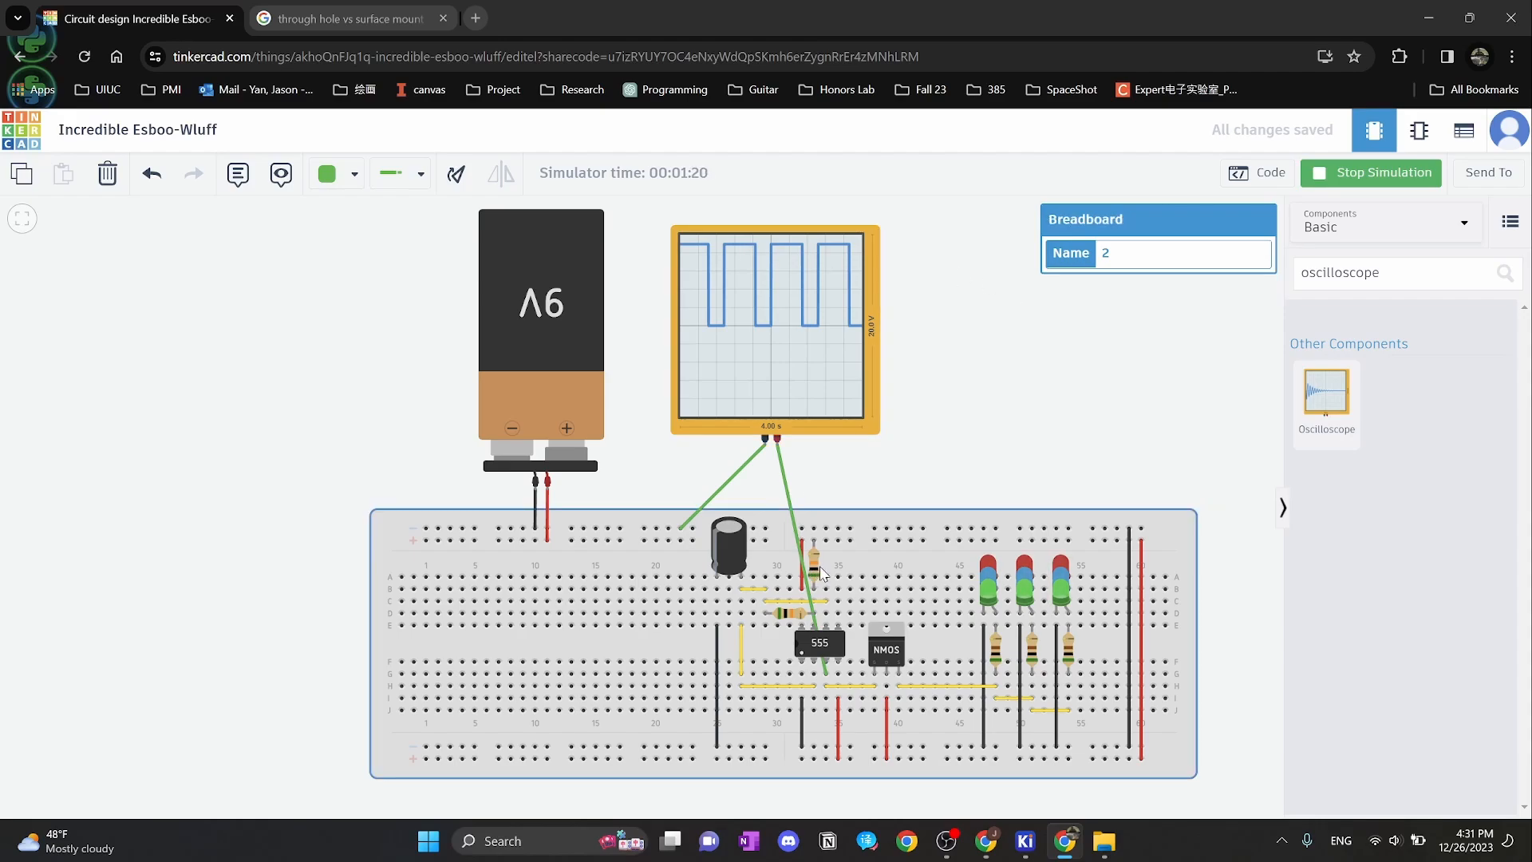
left_click(788, 612)
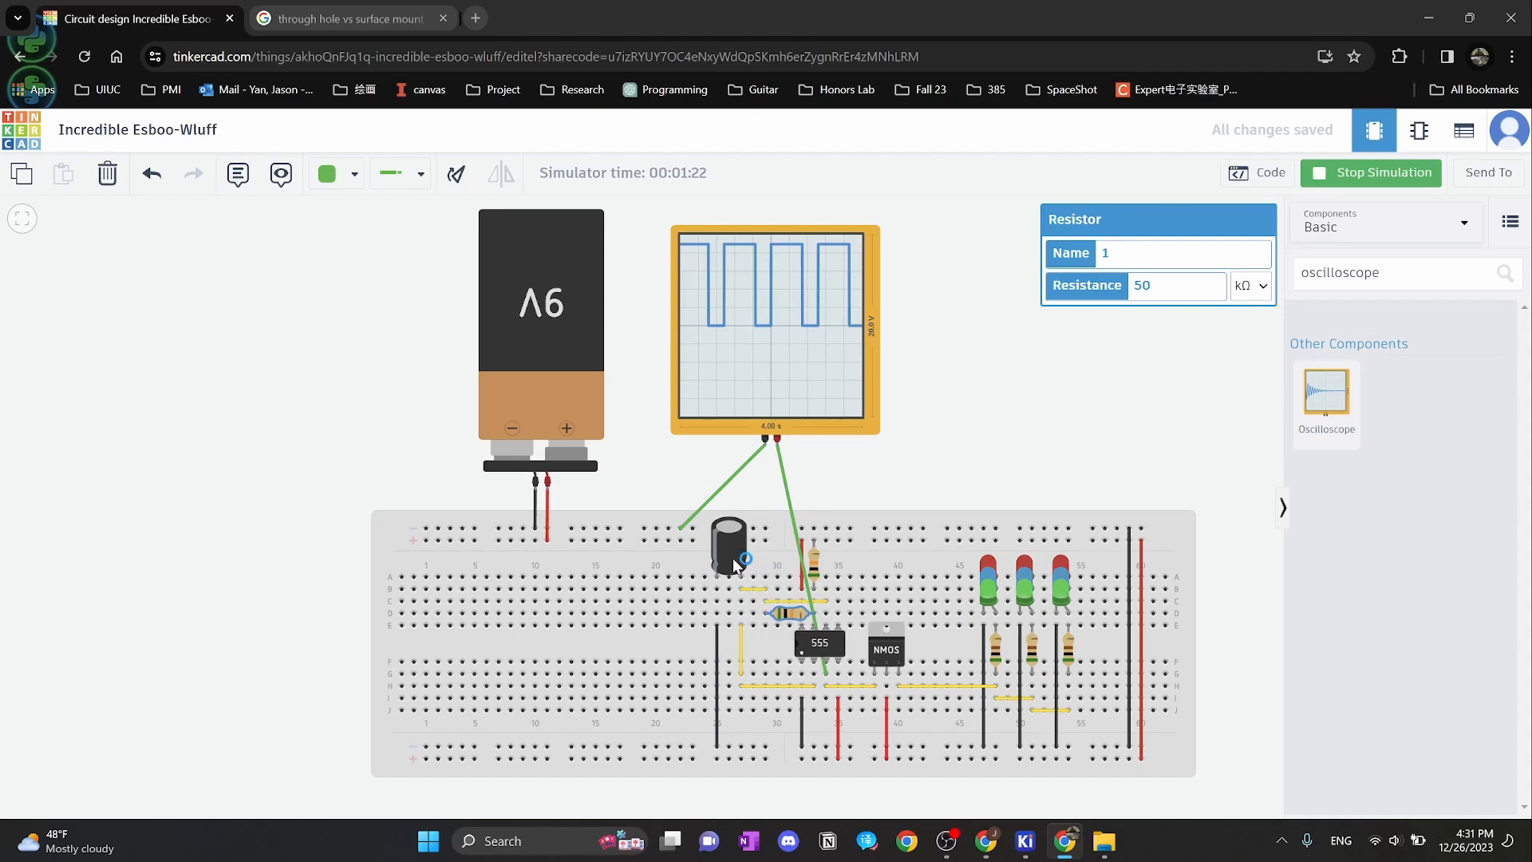
left_click(729, 558)
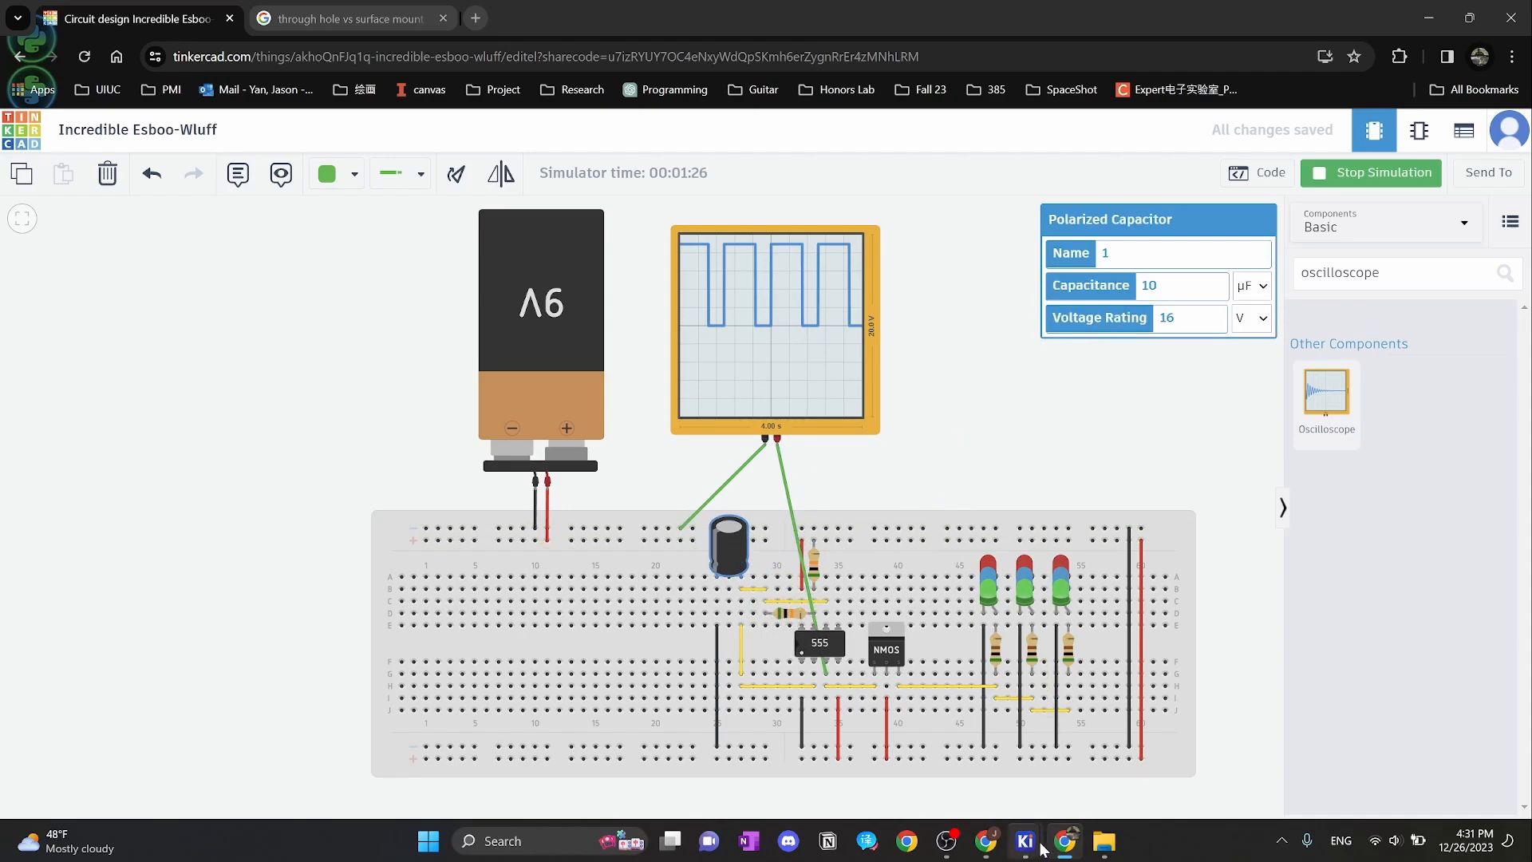
mouse_move(1034, 844)
left_click(1360, 756)
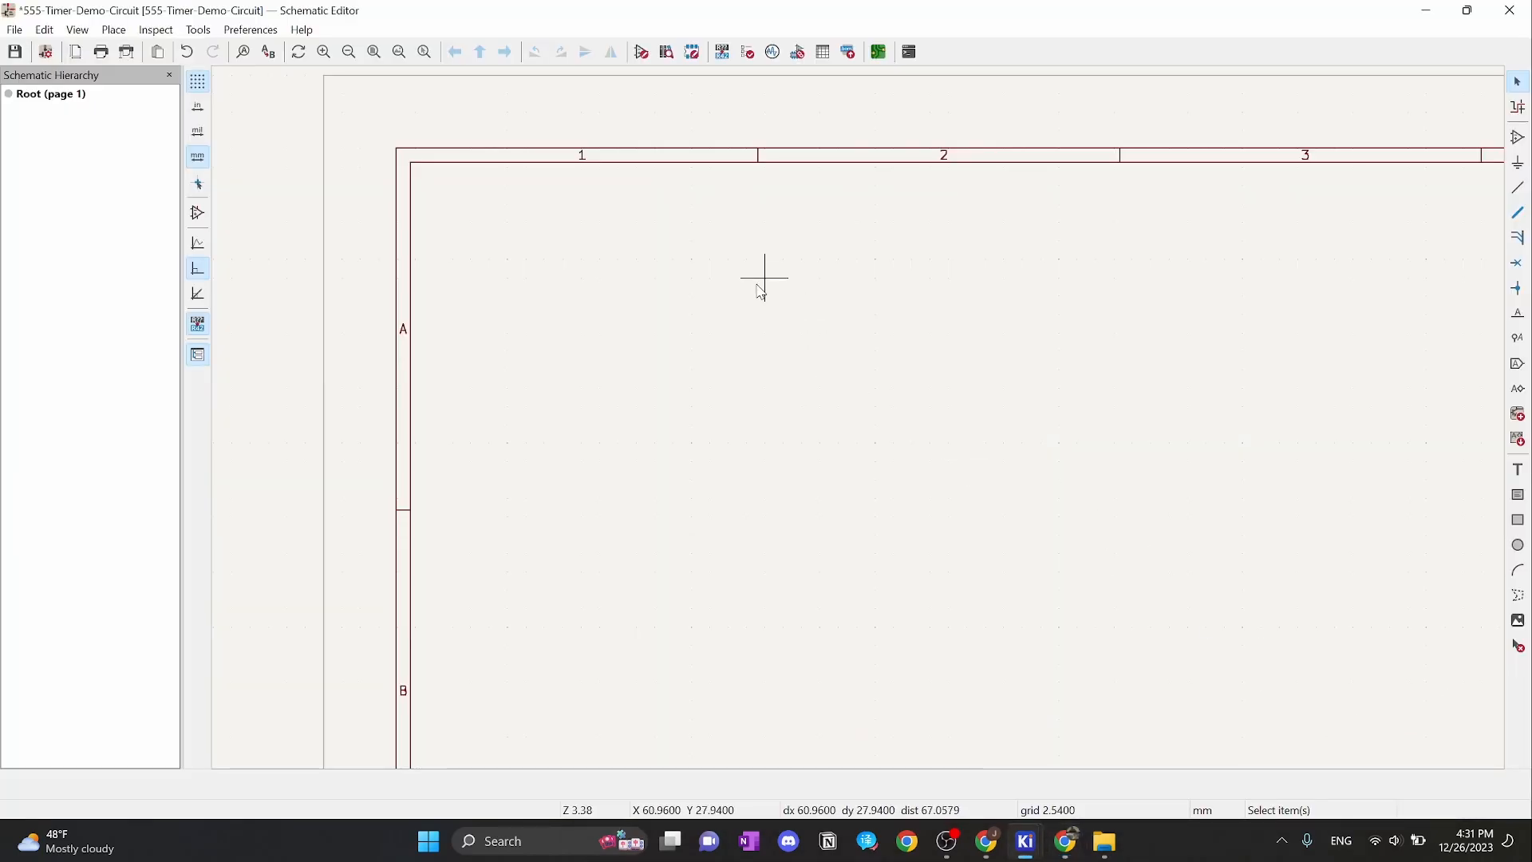
Choose the PDIP-8 LM555xN timer symbol in the symbol chooser for placement
left_click(1520, 140)
left_click(821, 410)
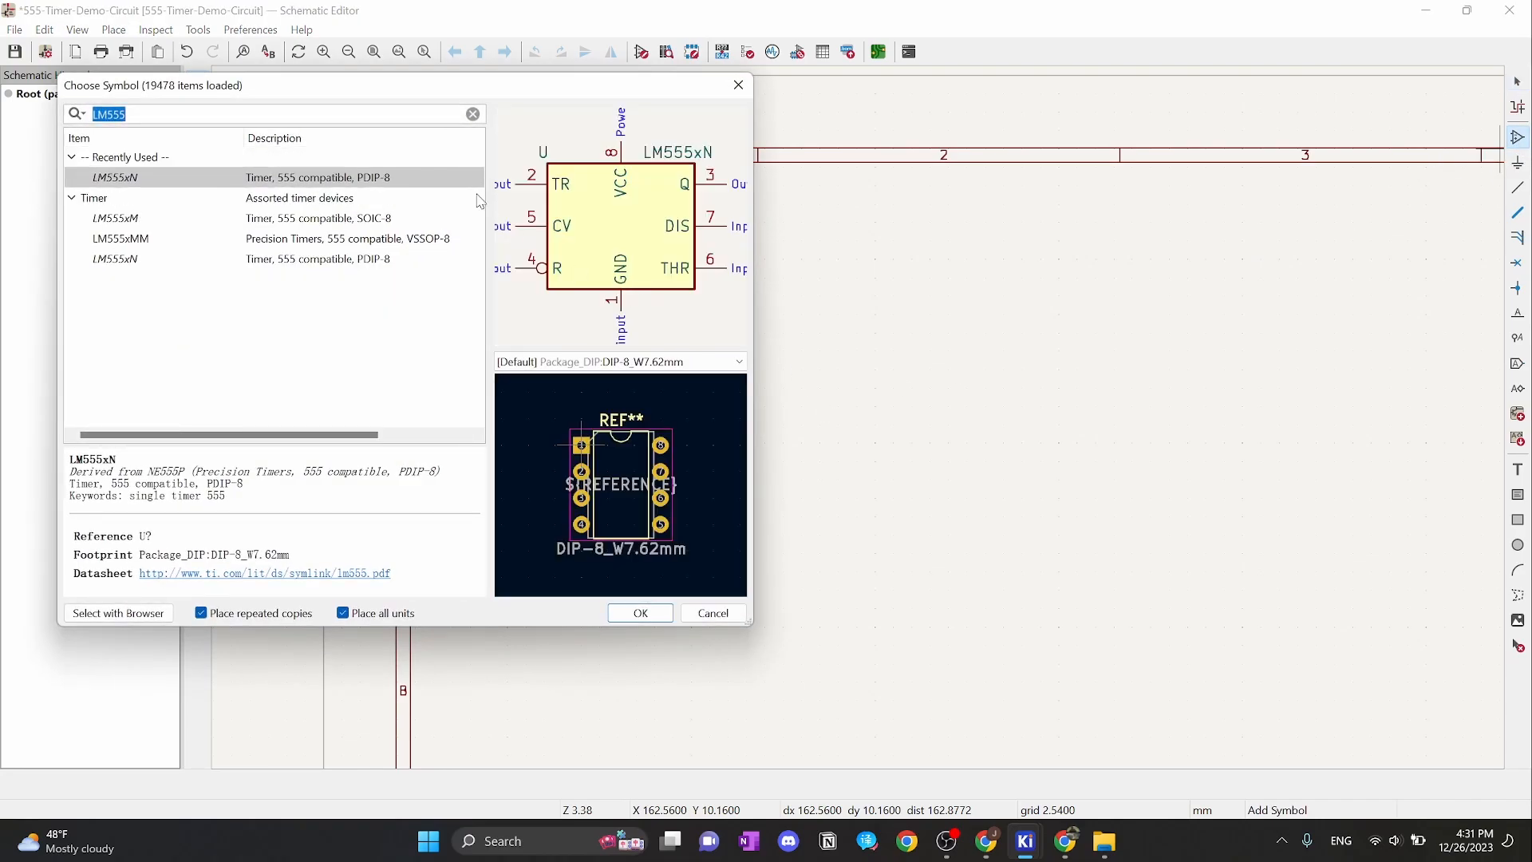
left_click_drag(456, 89, 778, 152)
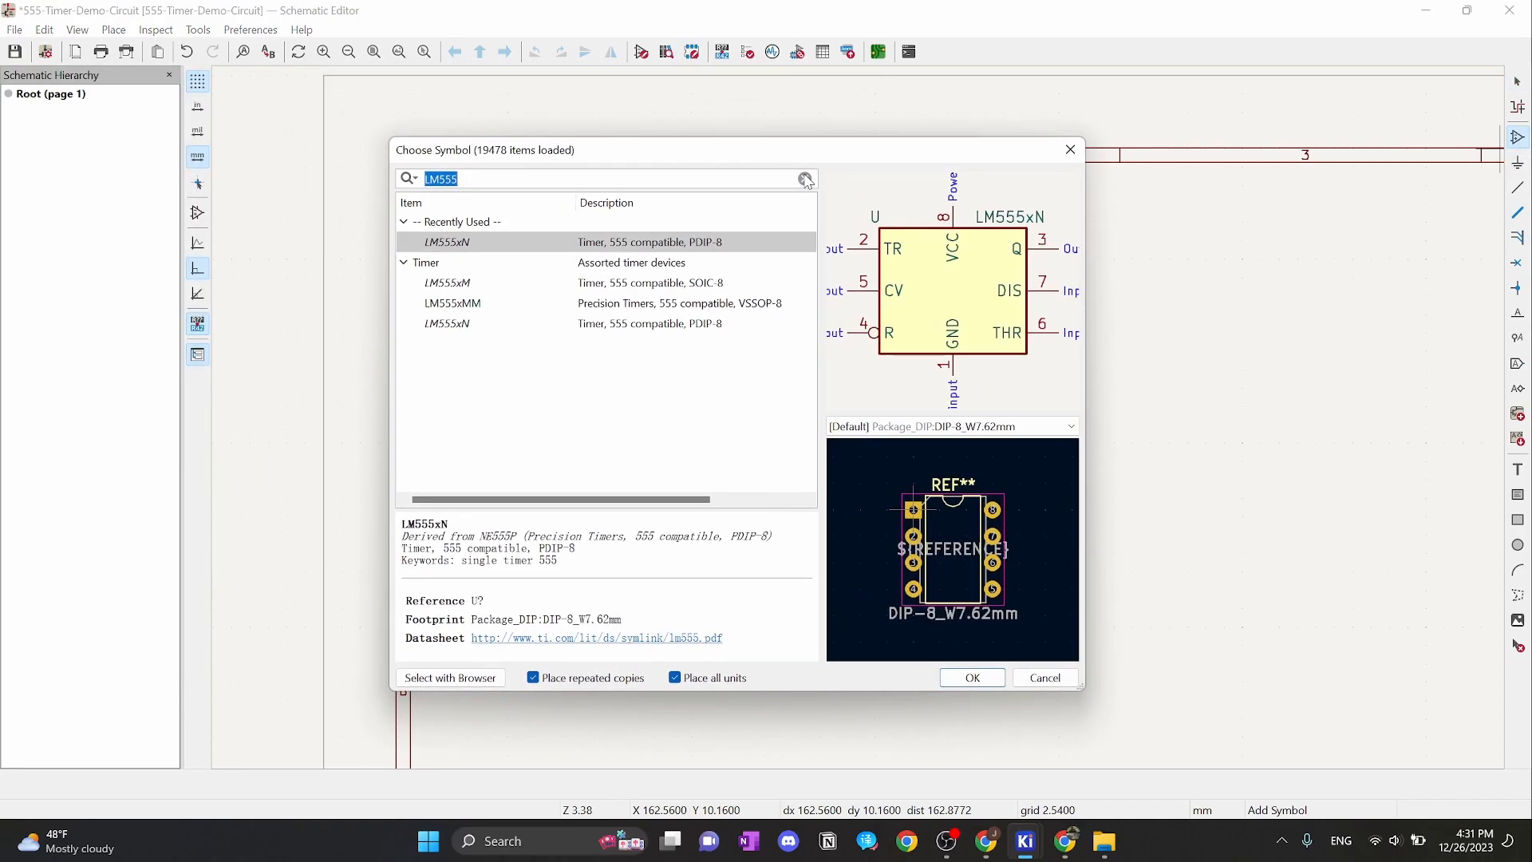
left_click(589, 182)
left_click(600, 297)
scroll(948, 568, "up", 2)
scroll(954, 557, "up", 3)
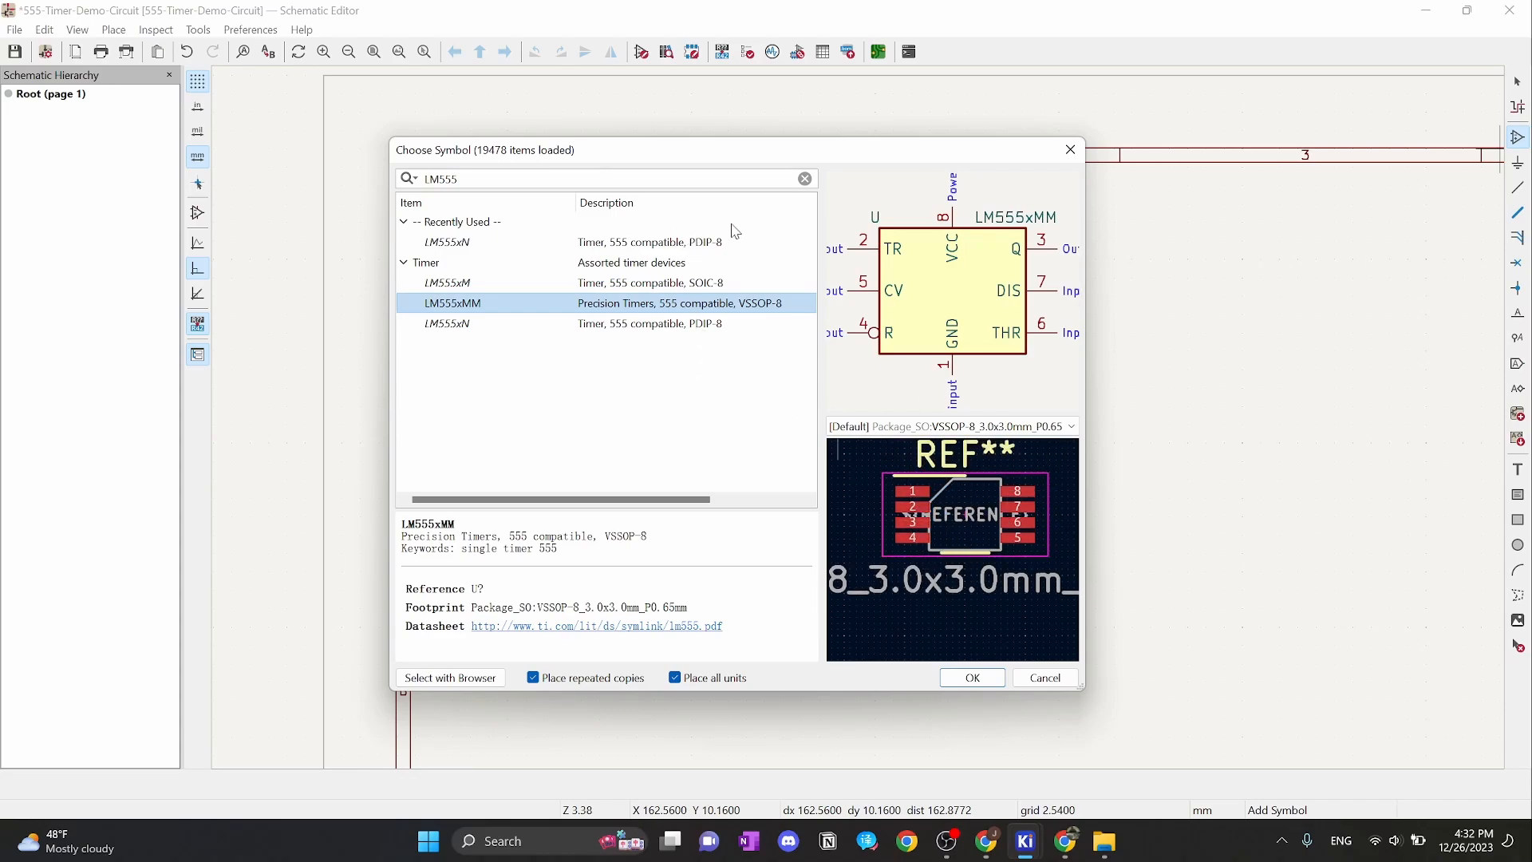
left_click(684, 249)
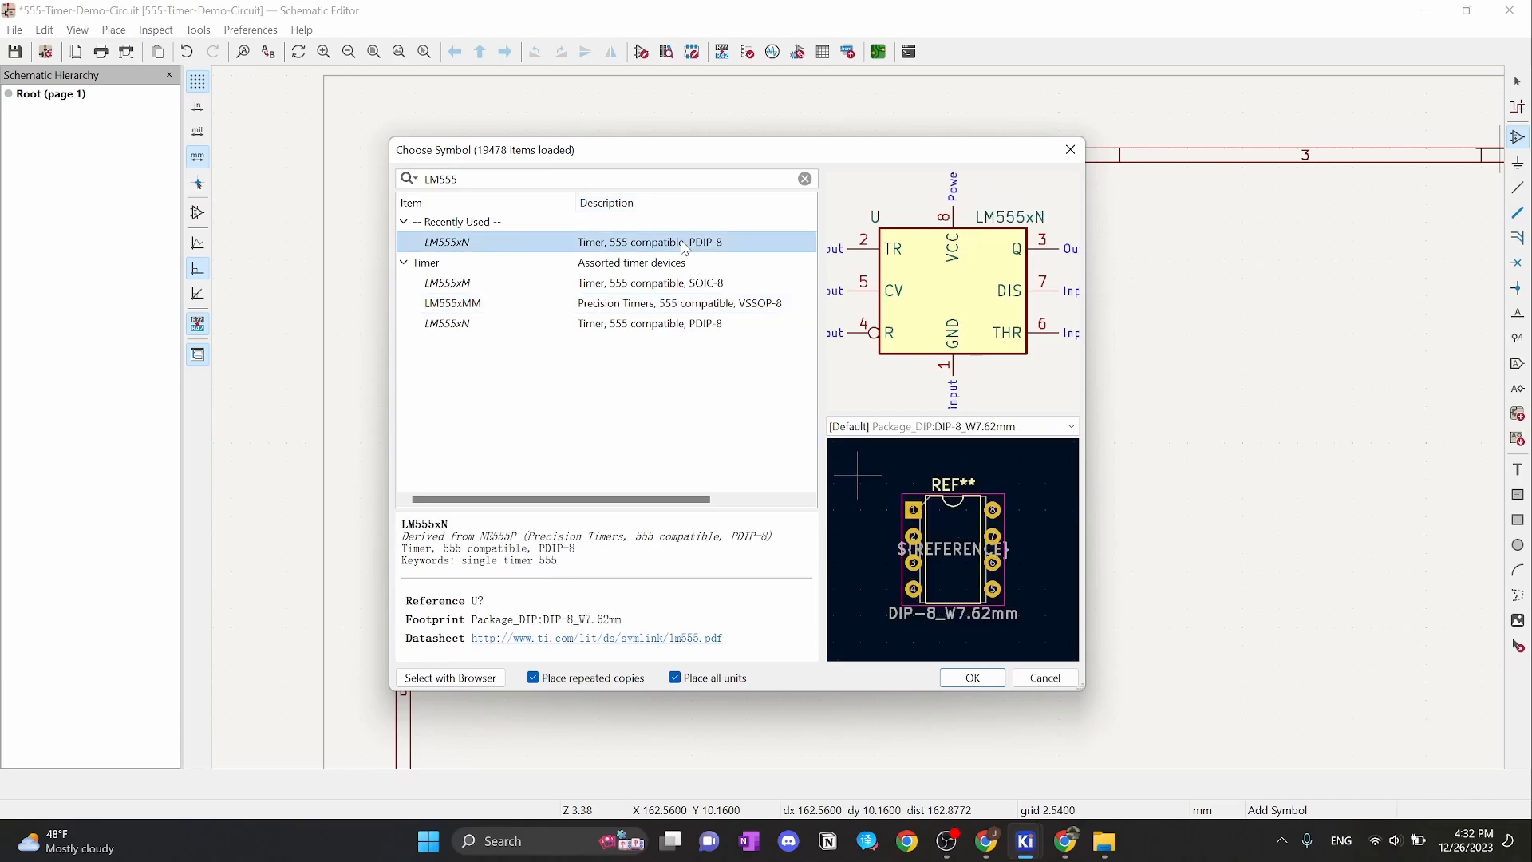
left_click(973, 677)
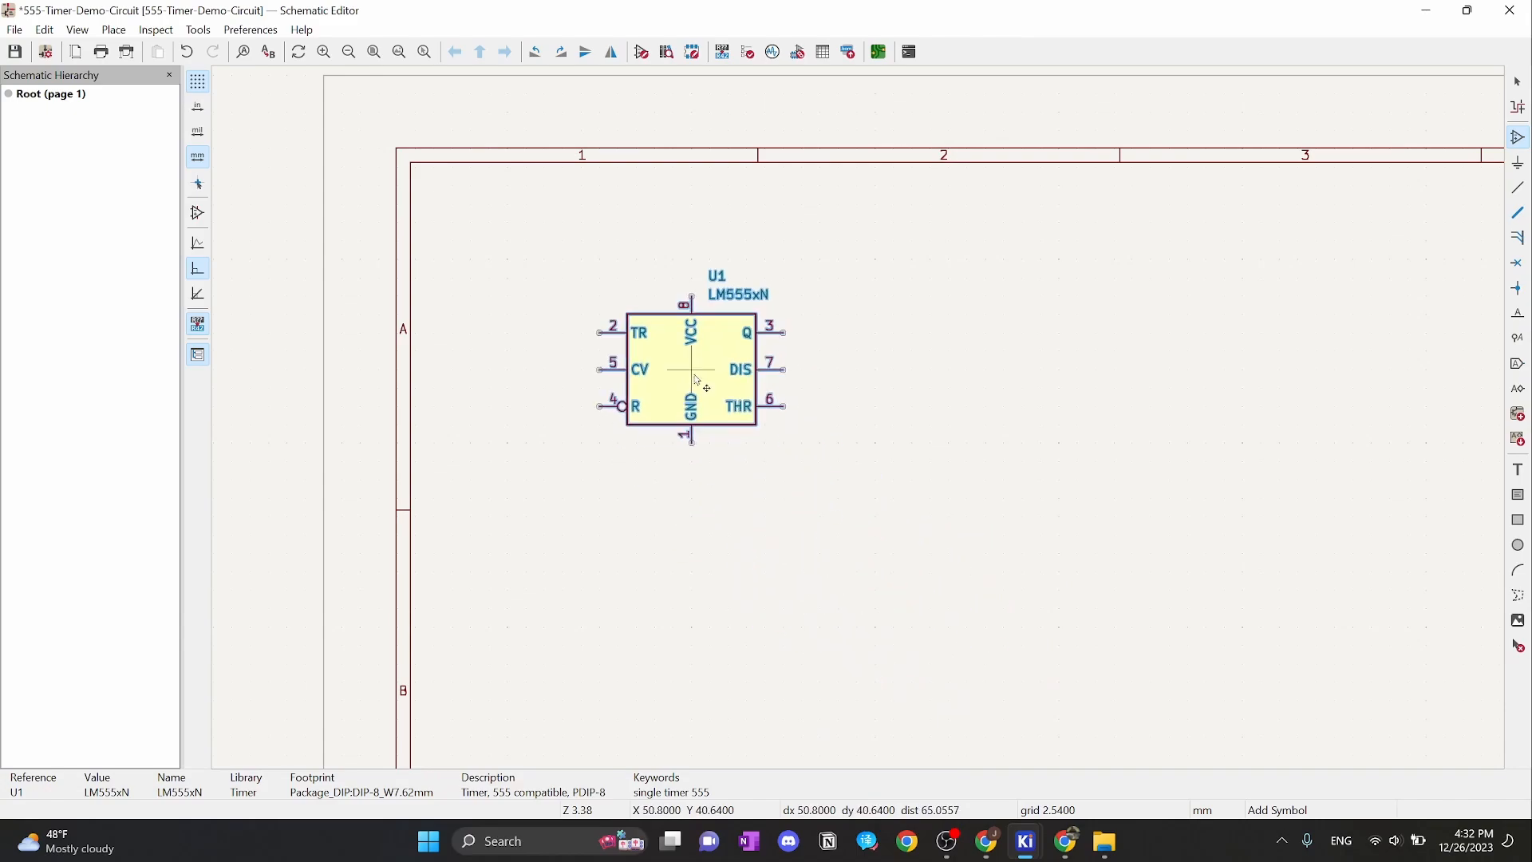
Place the LM555xN timer as U1 and delete the accidental second copy U2
left_click(637, 353)
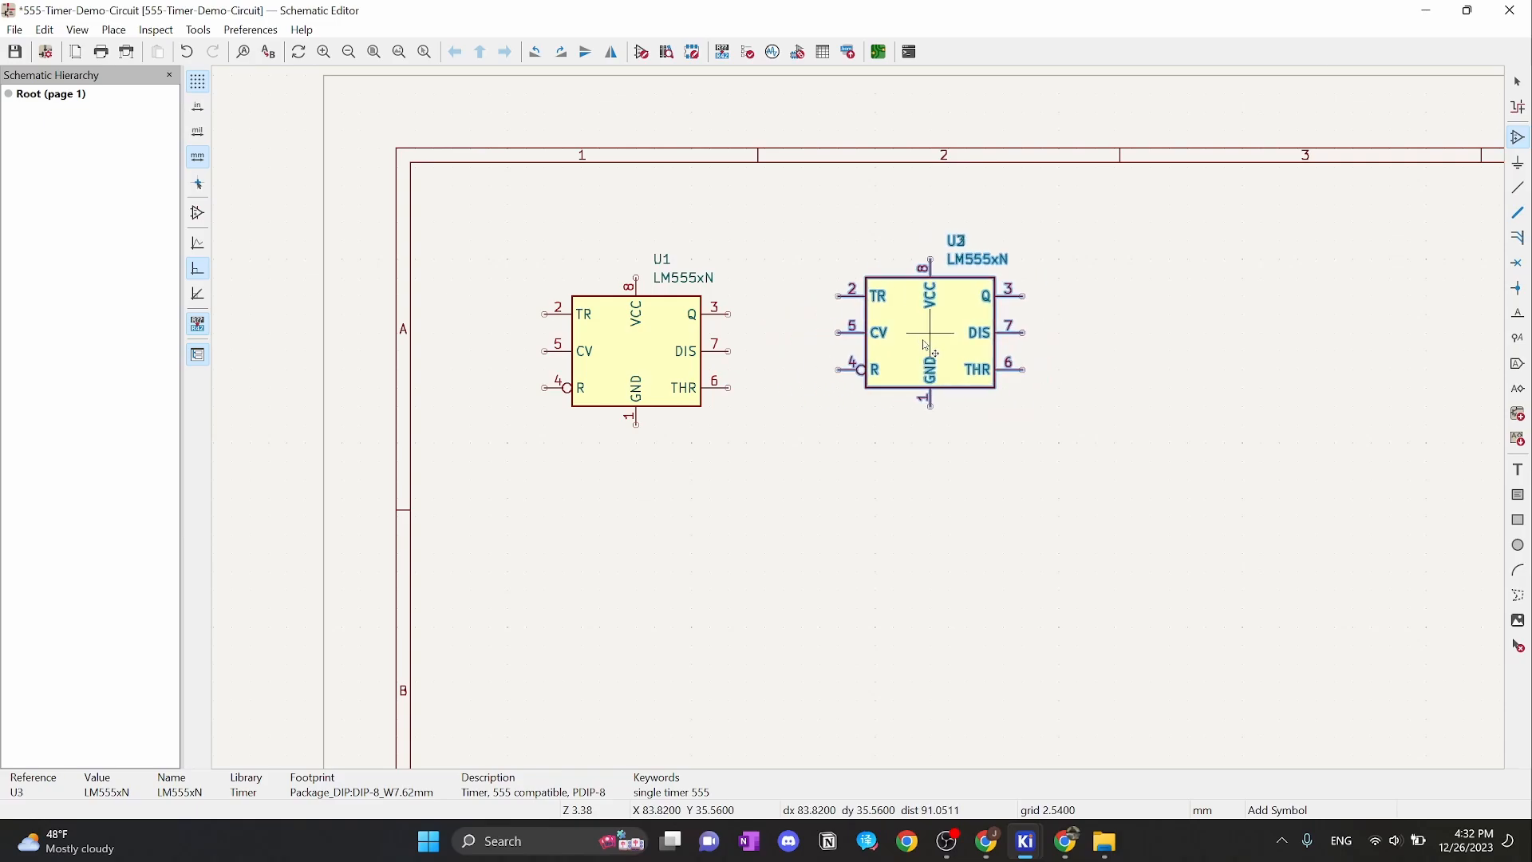
left_click(923, 343)
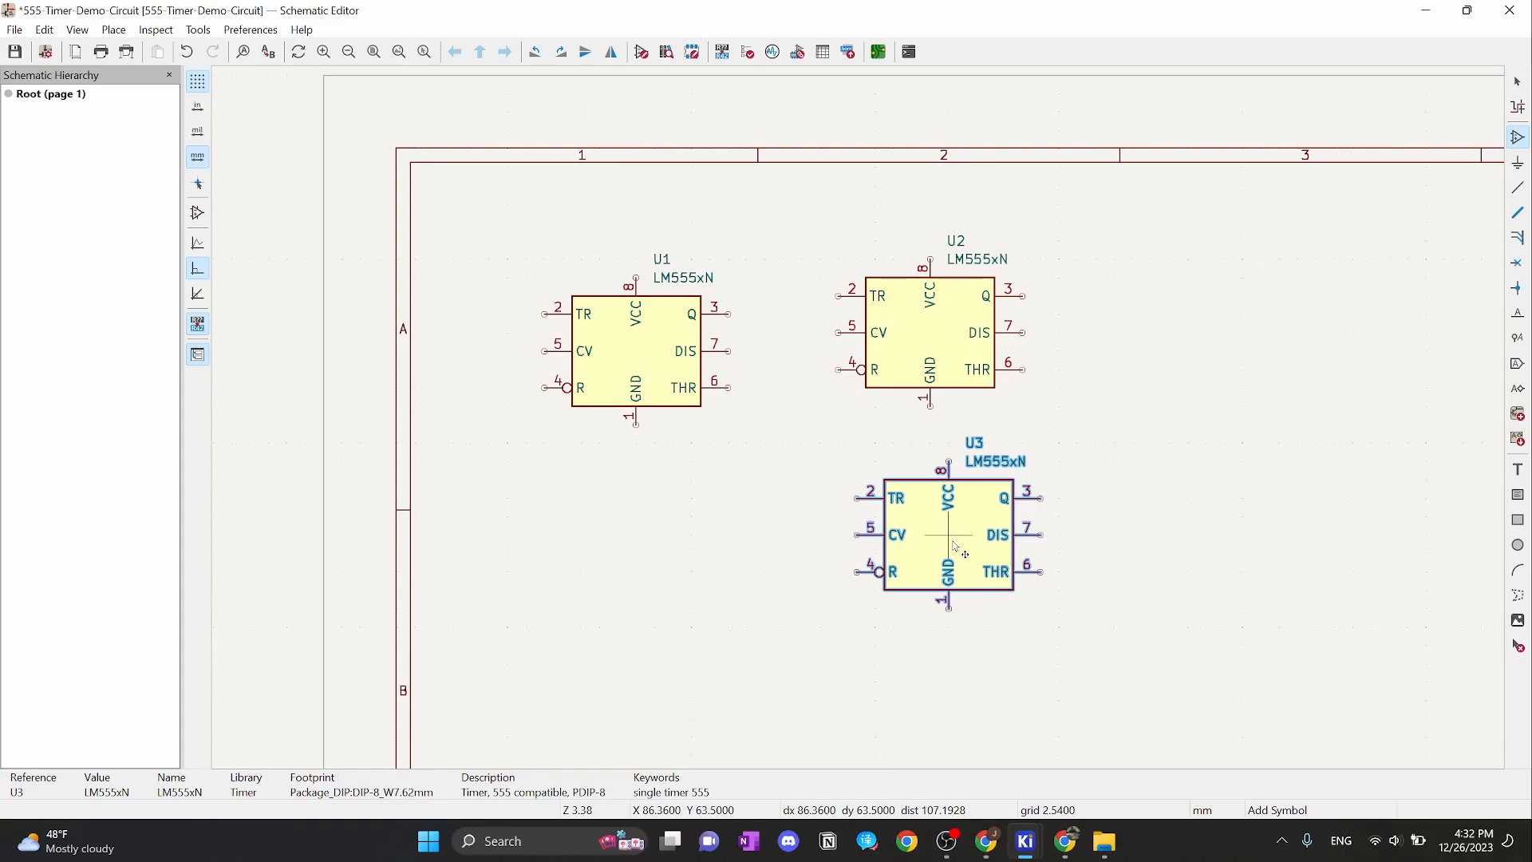
key("Escape")
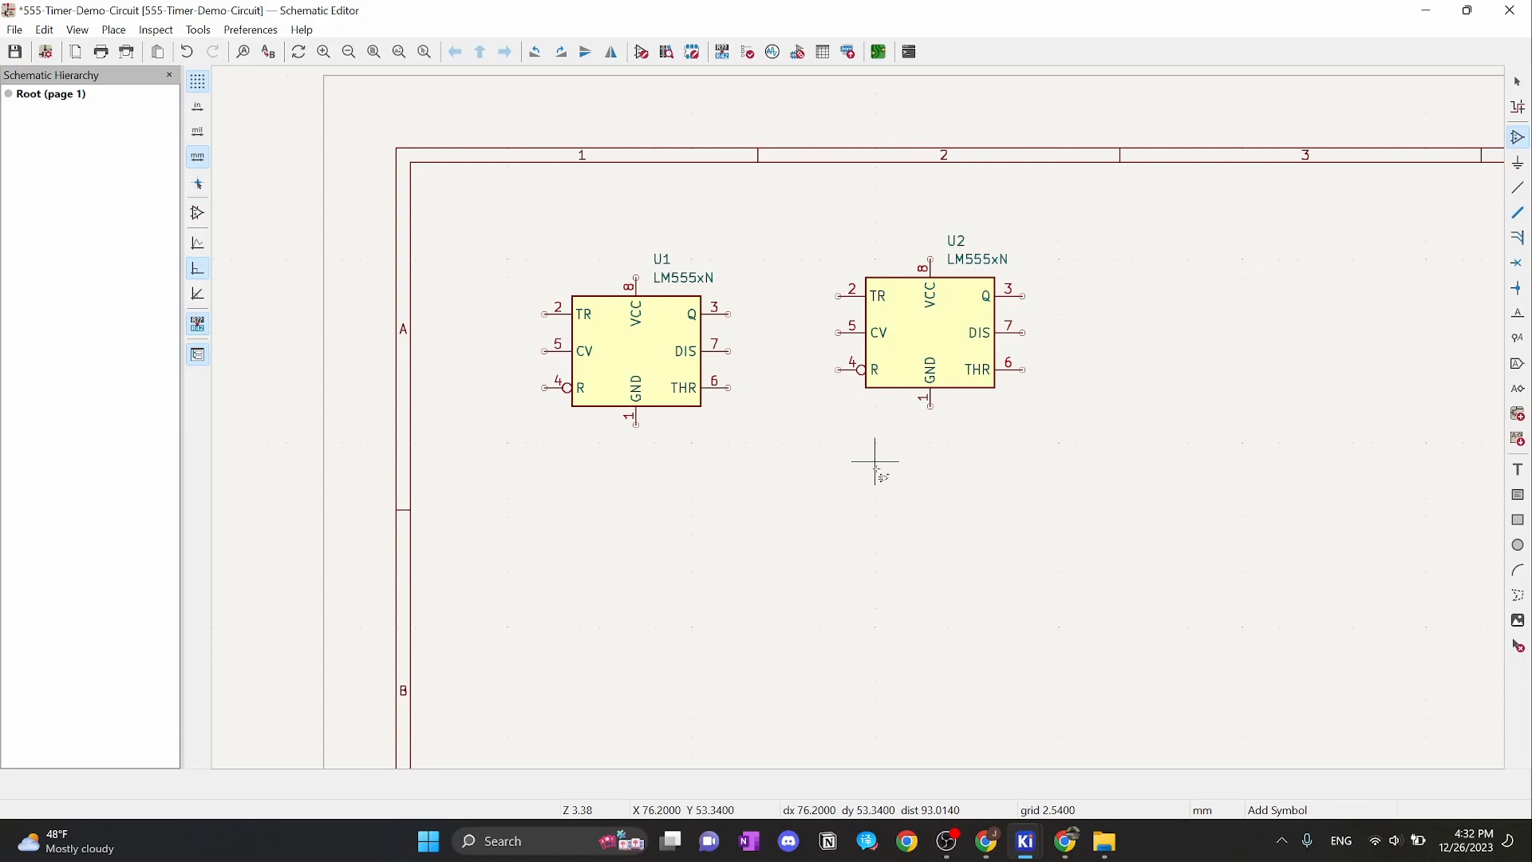
key("Escape")
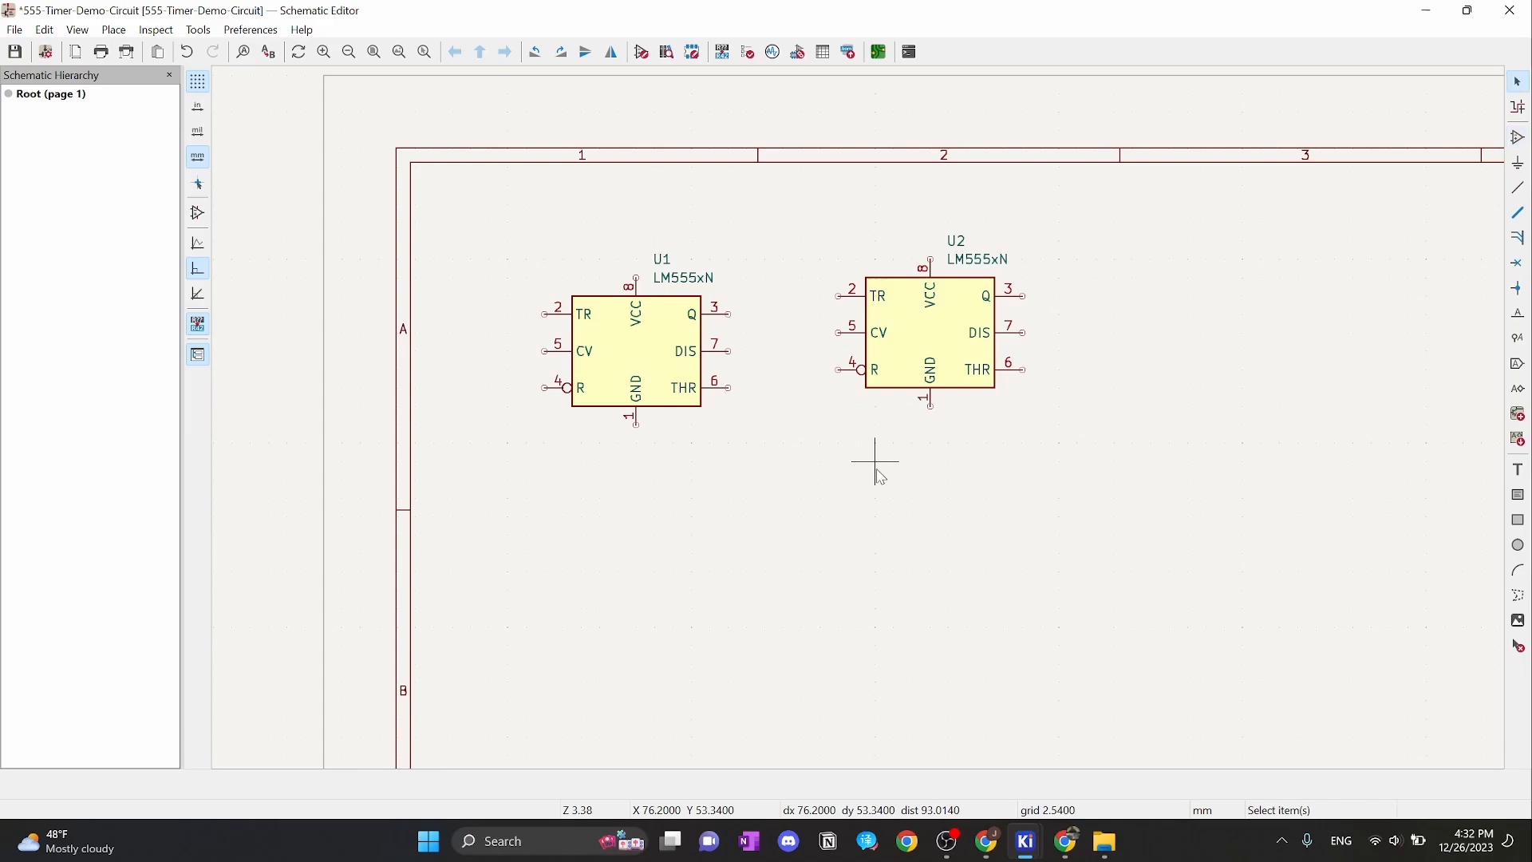
left_click(936, 340)
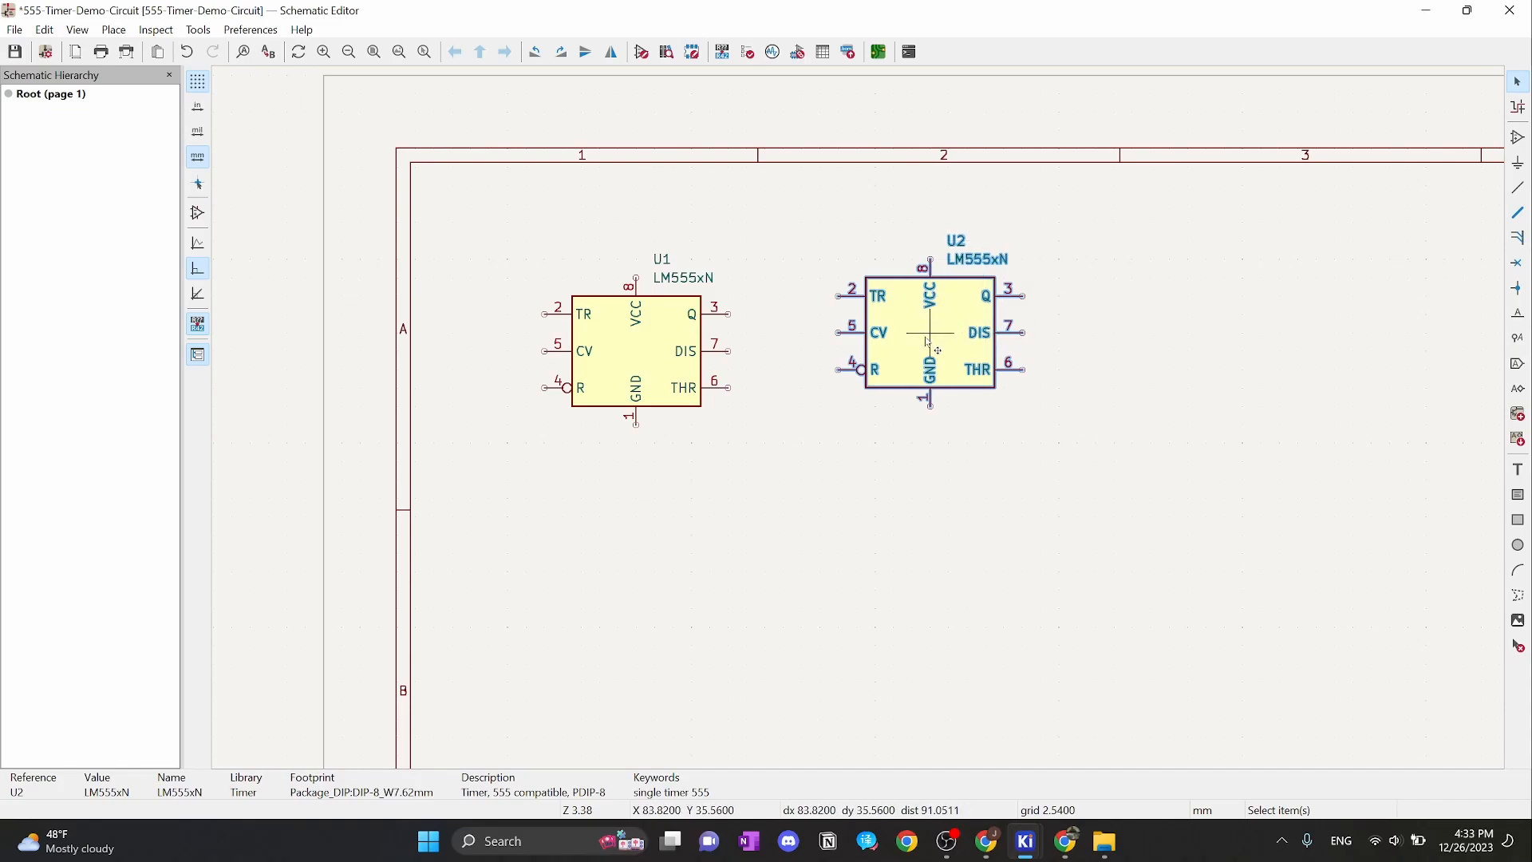
key("Delete")
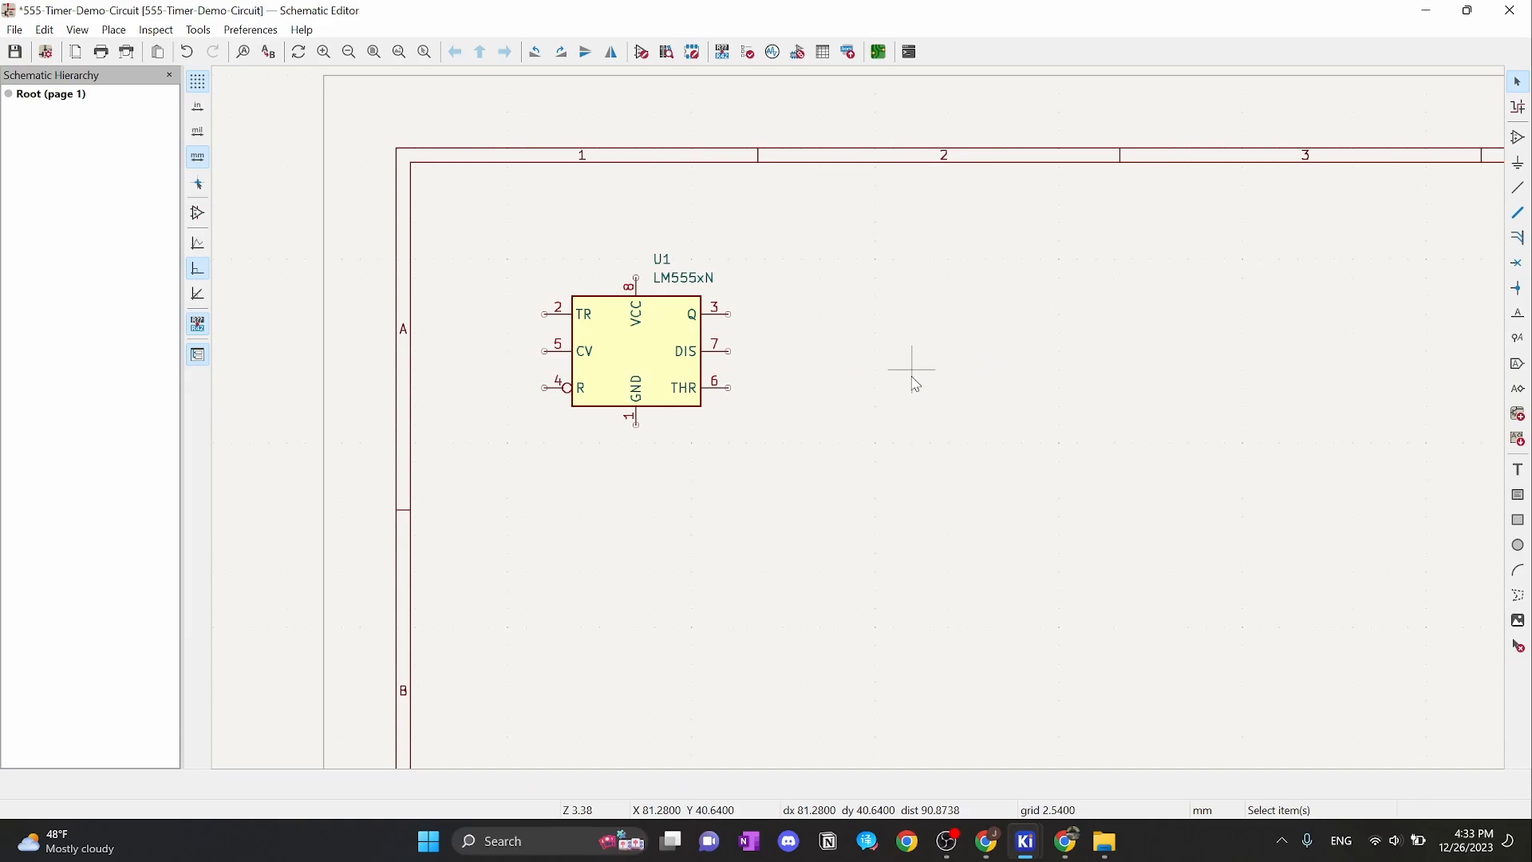
Append 01 to the timer's U1 reference to make it U101
double_click(666, 259)
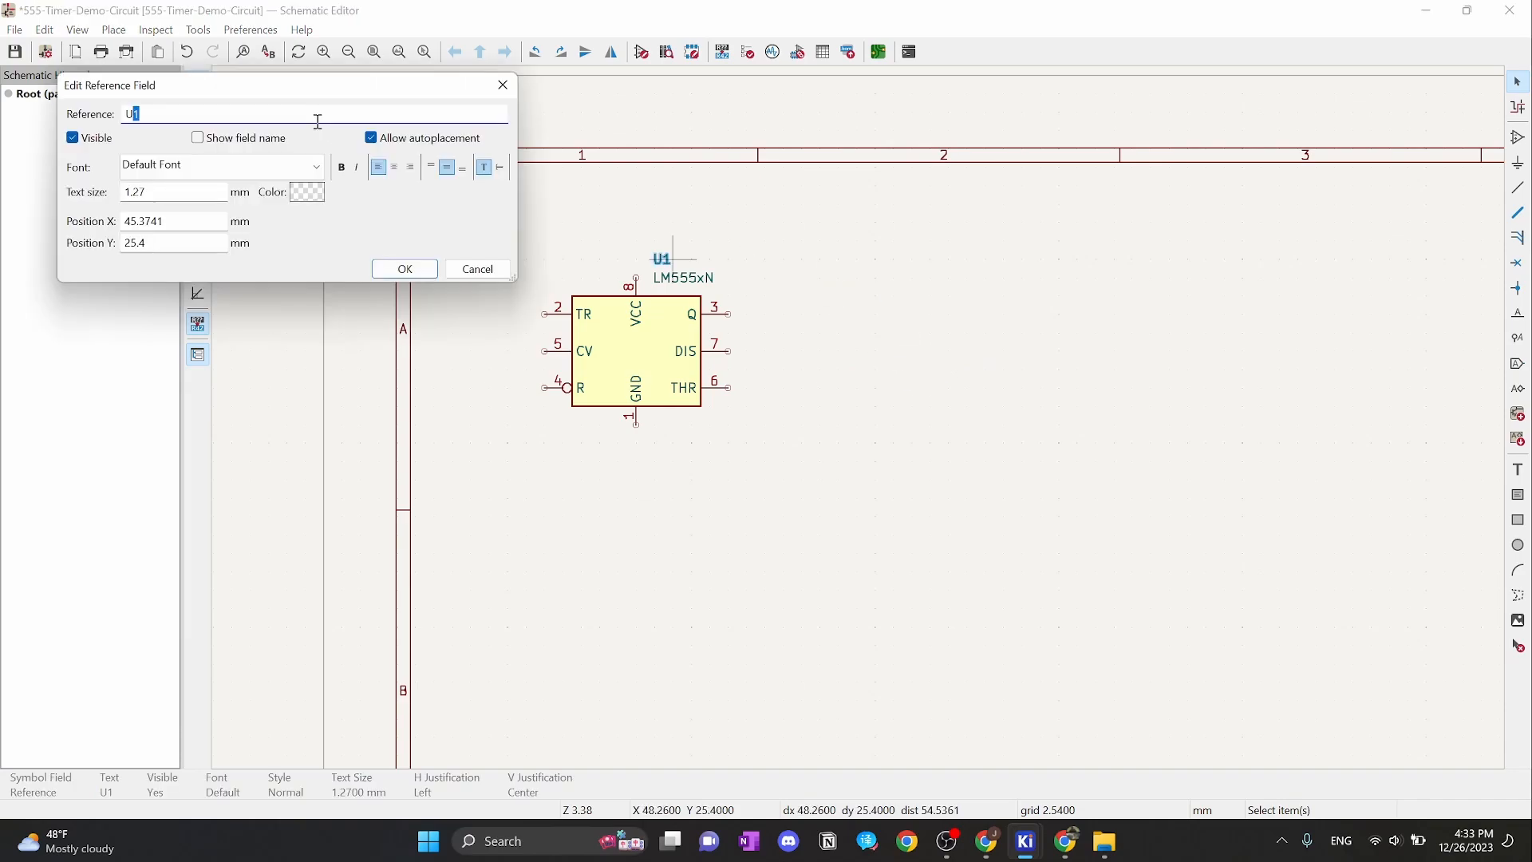
left_click(270, 117)
type("01")
left_click(407, 269)
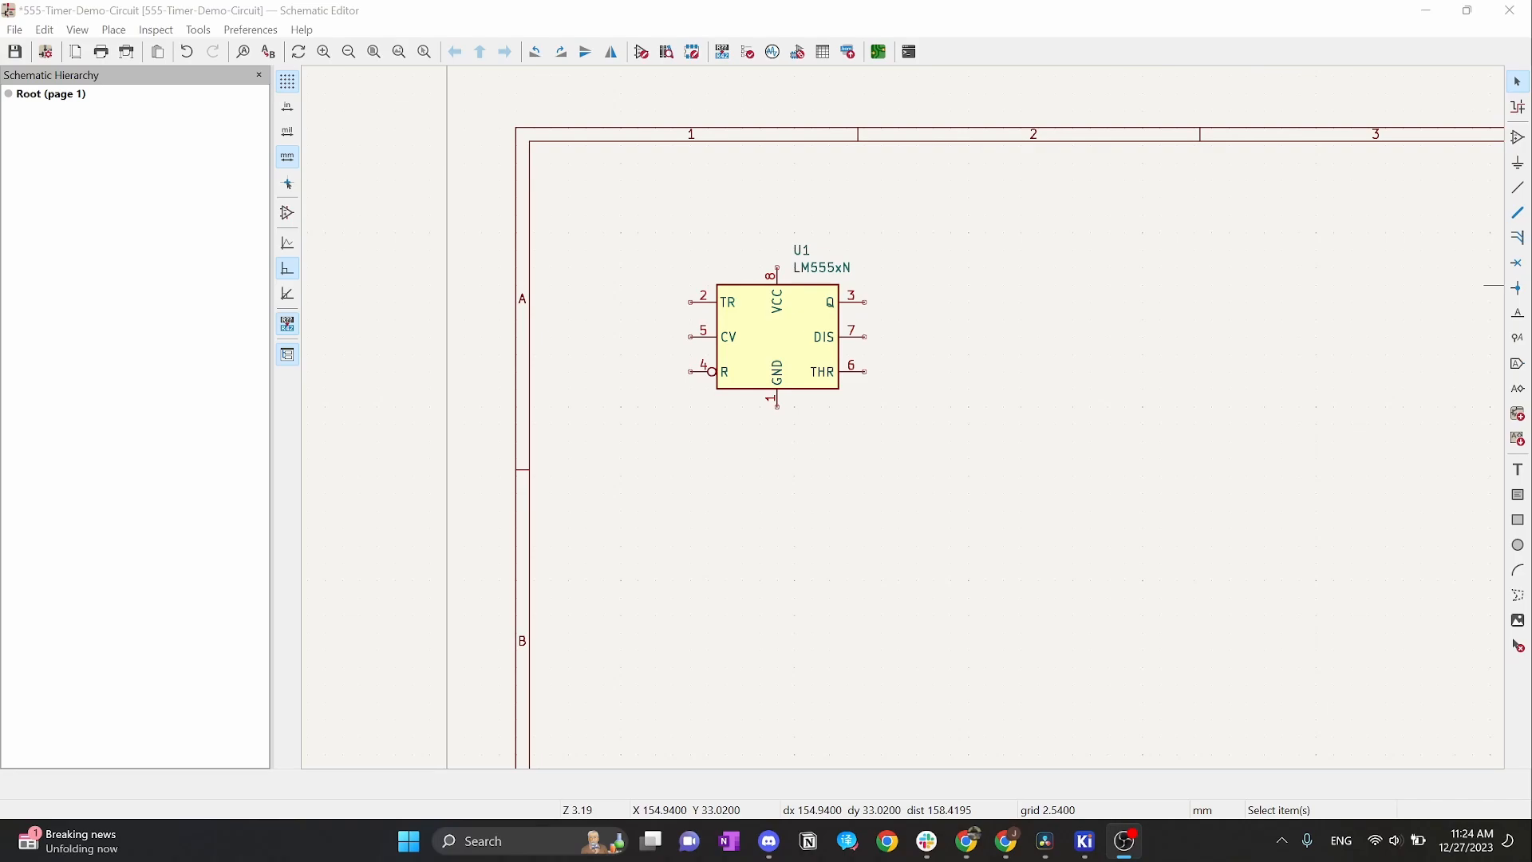
Annotate the schematic using first free number after sheet number × 100, making the timer U101
left_click(726, 61)
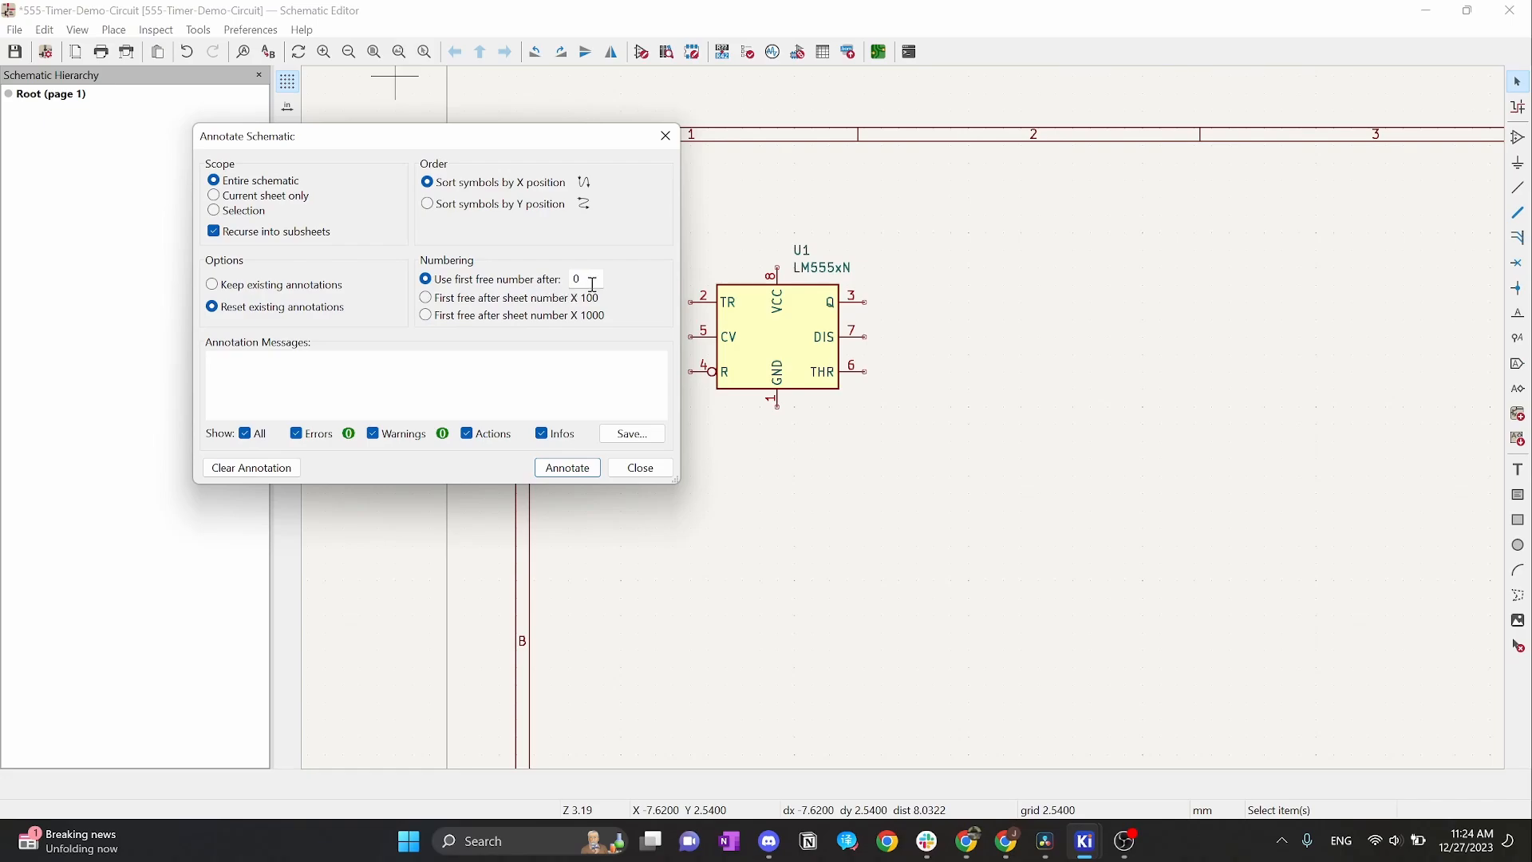
left_click(427, 300)
left_click(592, 470)
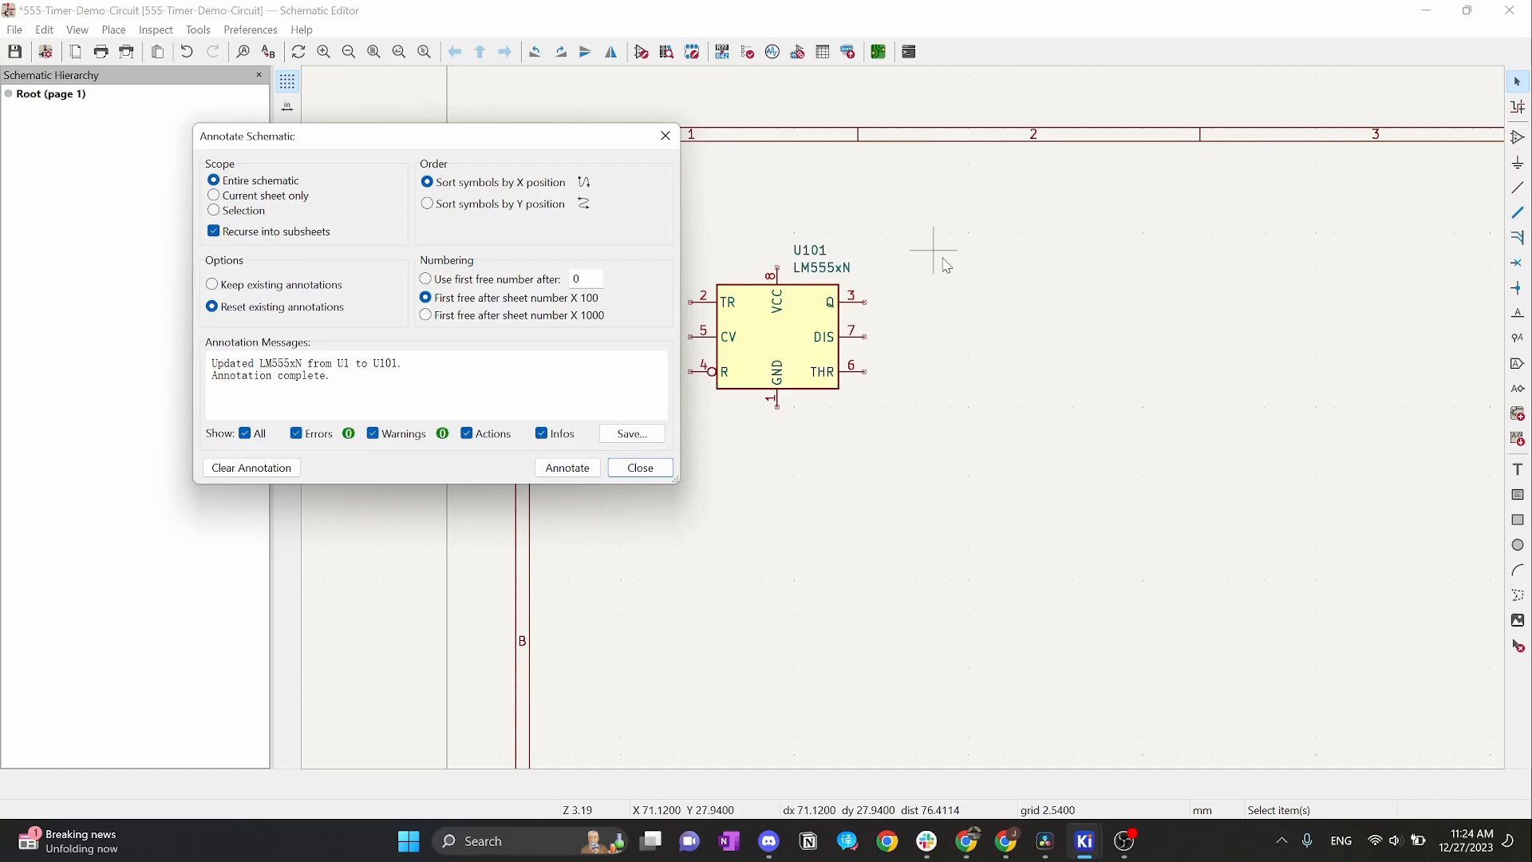
left_click(621, 473)
key("a")
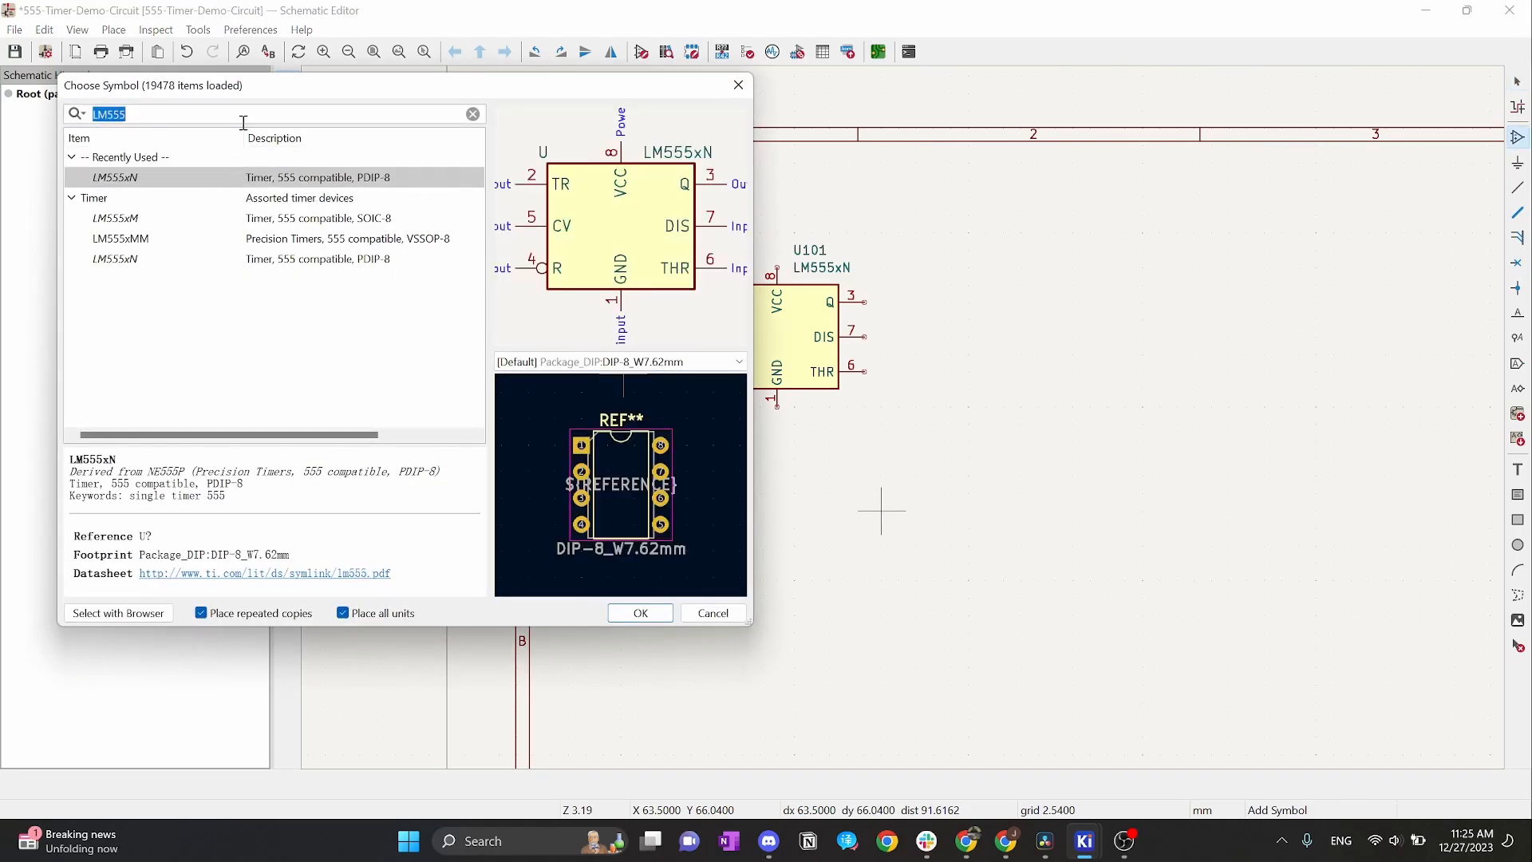
Place R_US resistors R101 and R102 below U101, then undo the R102 placement
type("r_us")
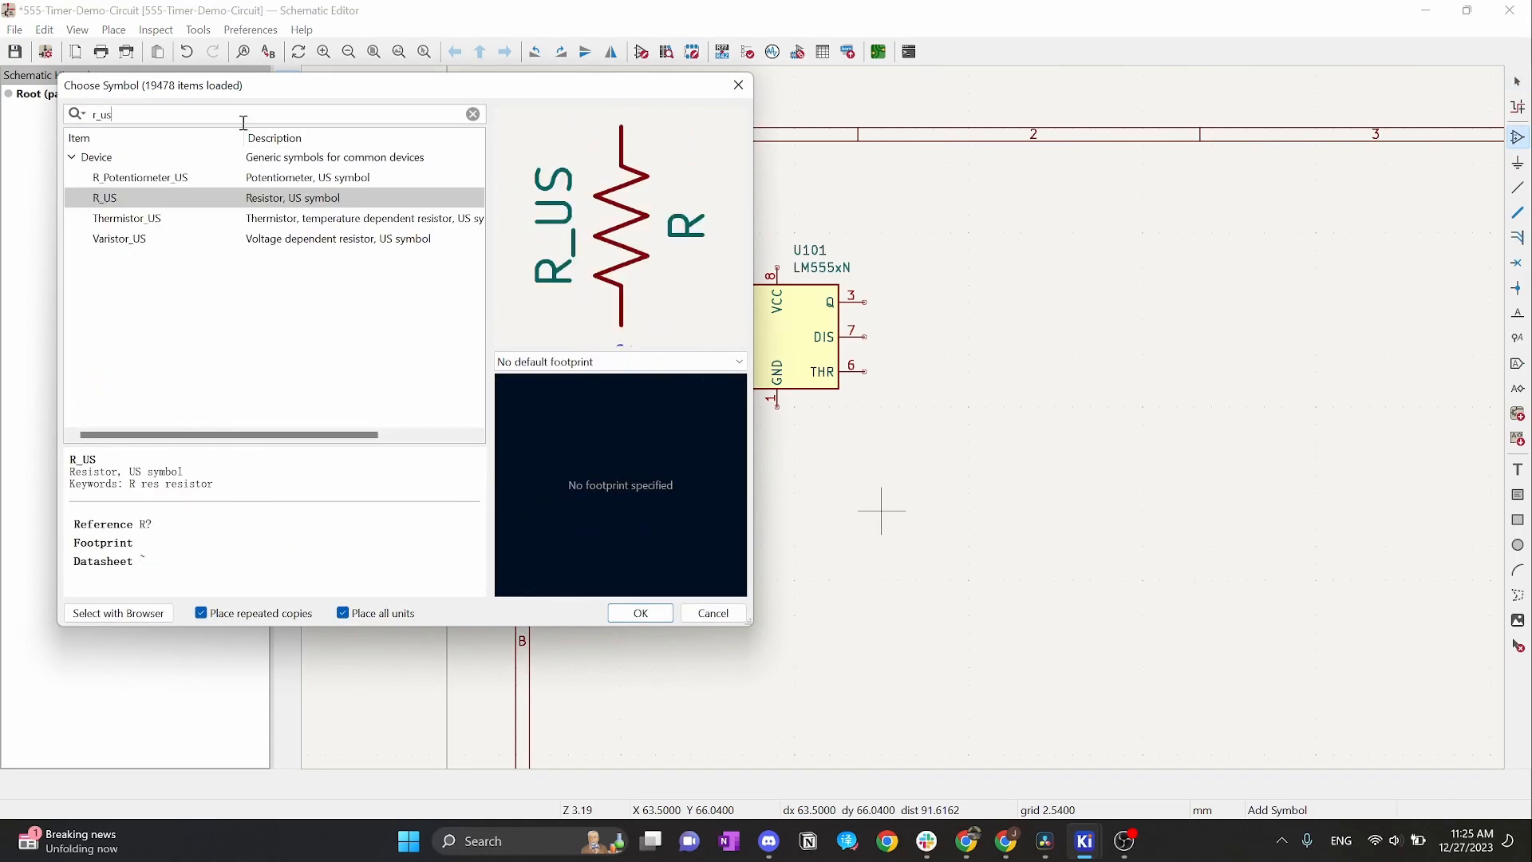
left_click(246, 273)
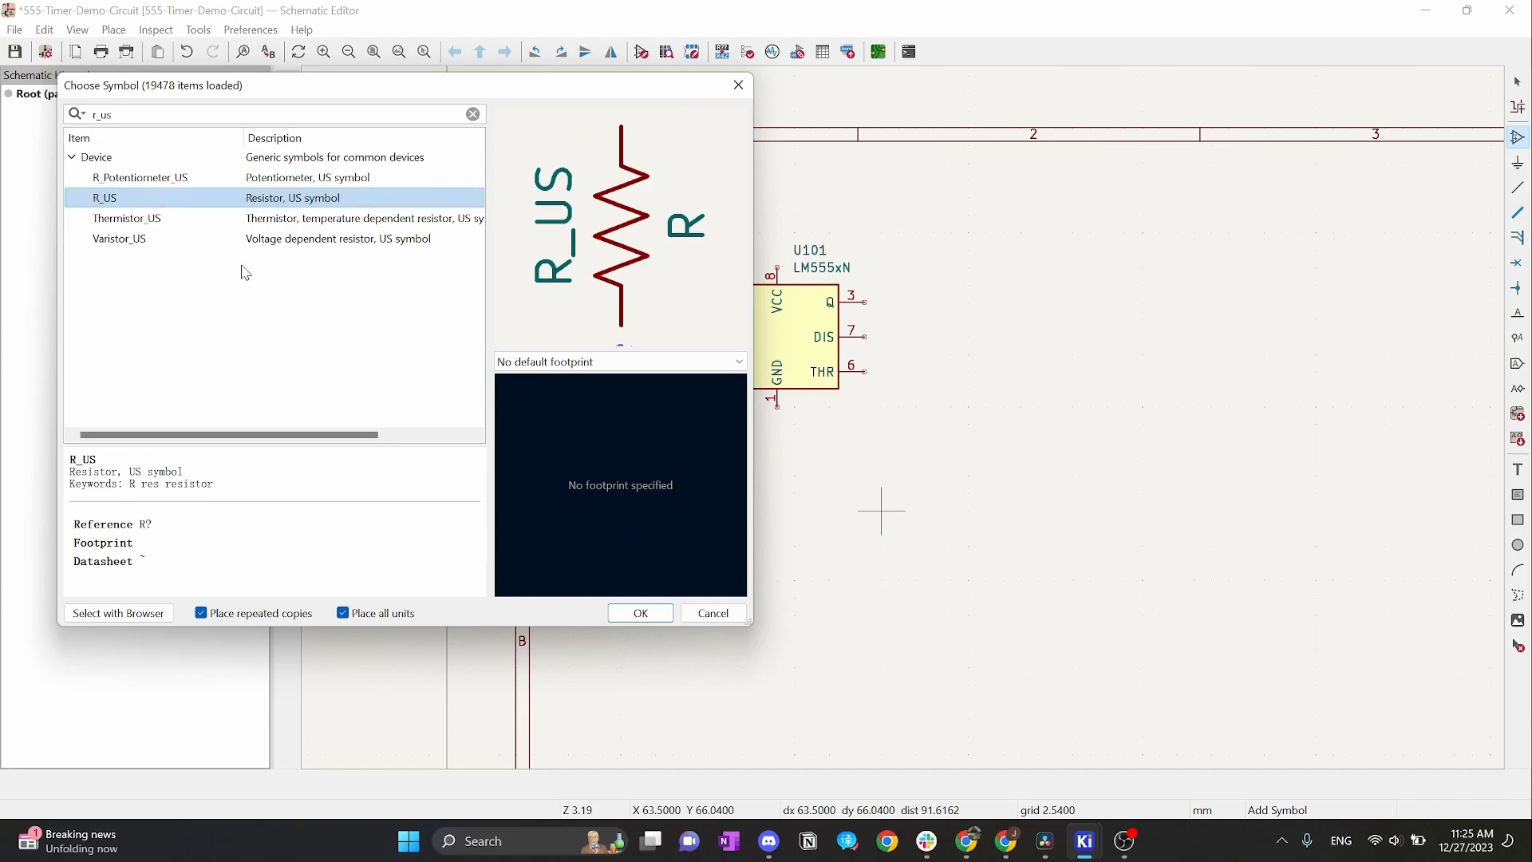
left_click(641, 613)
left_click(882, 528)
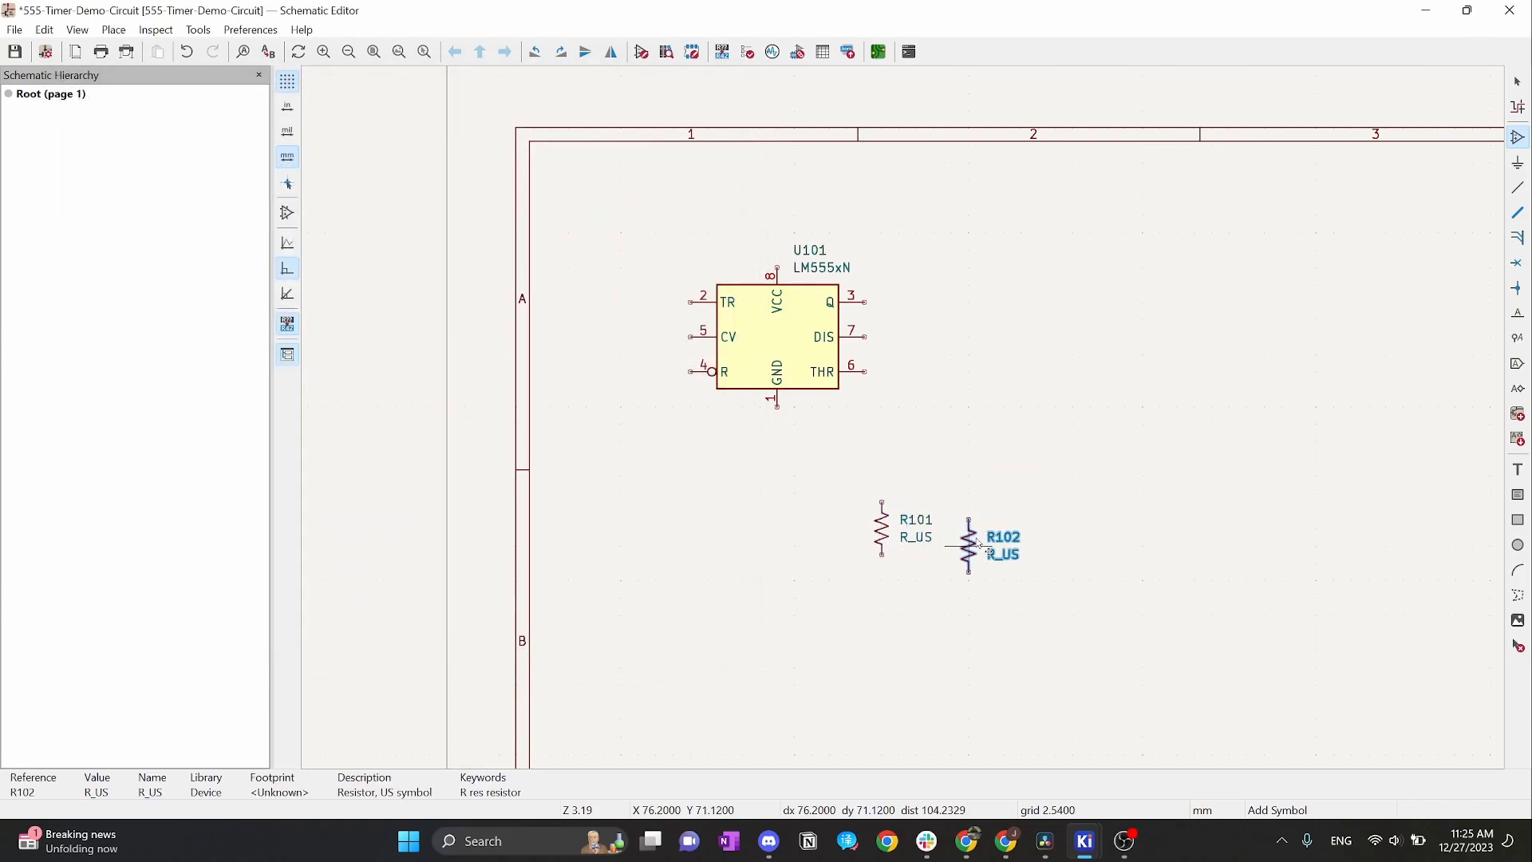
left_click(1005, 528)
key("Escape")
key("Escape")
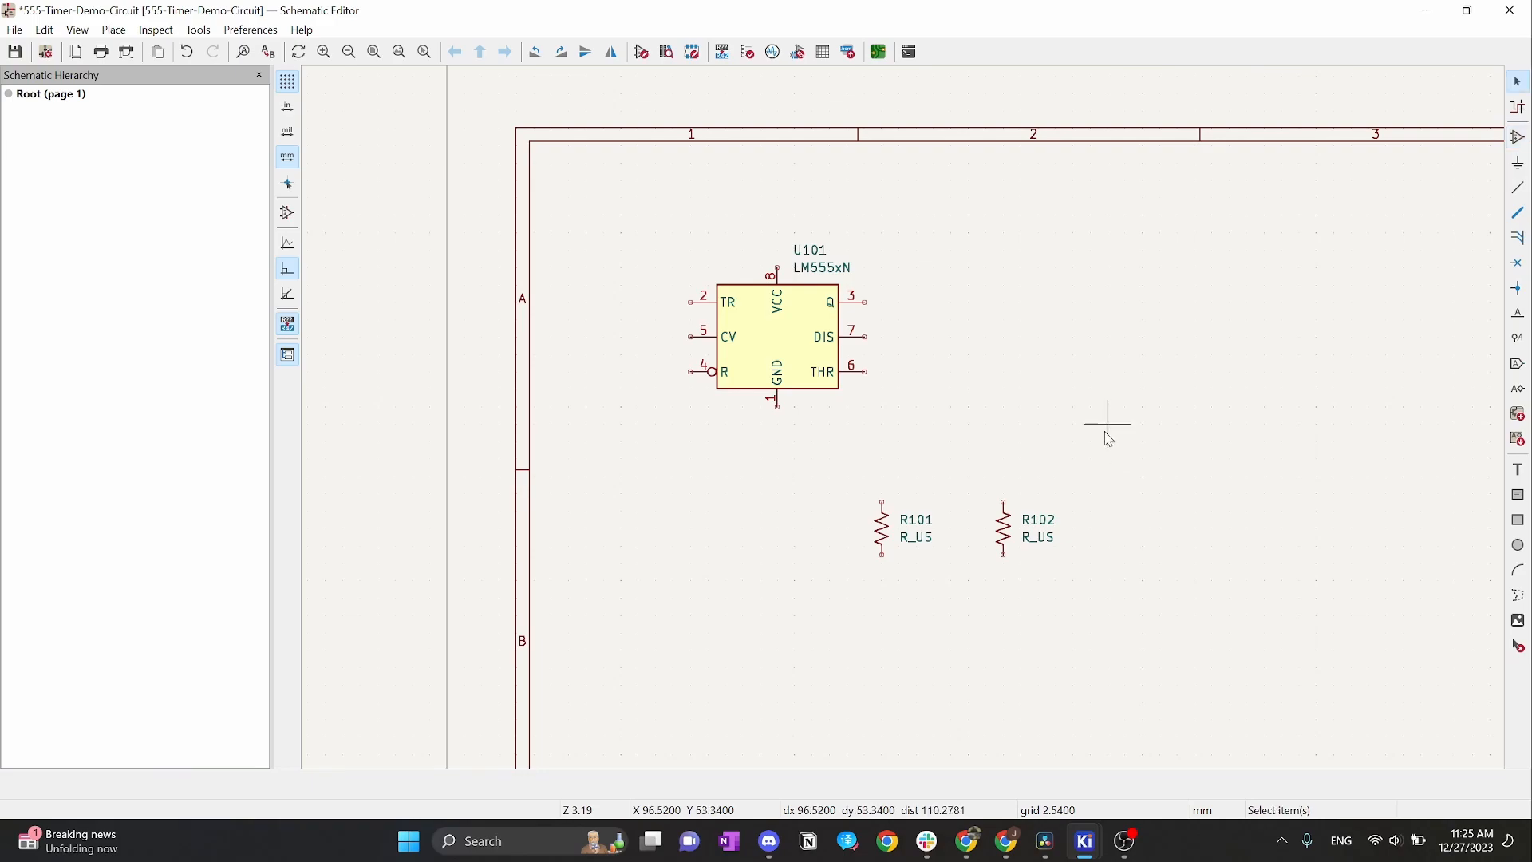
key("ctrl+z")
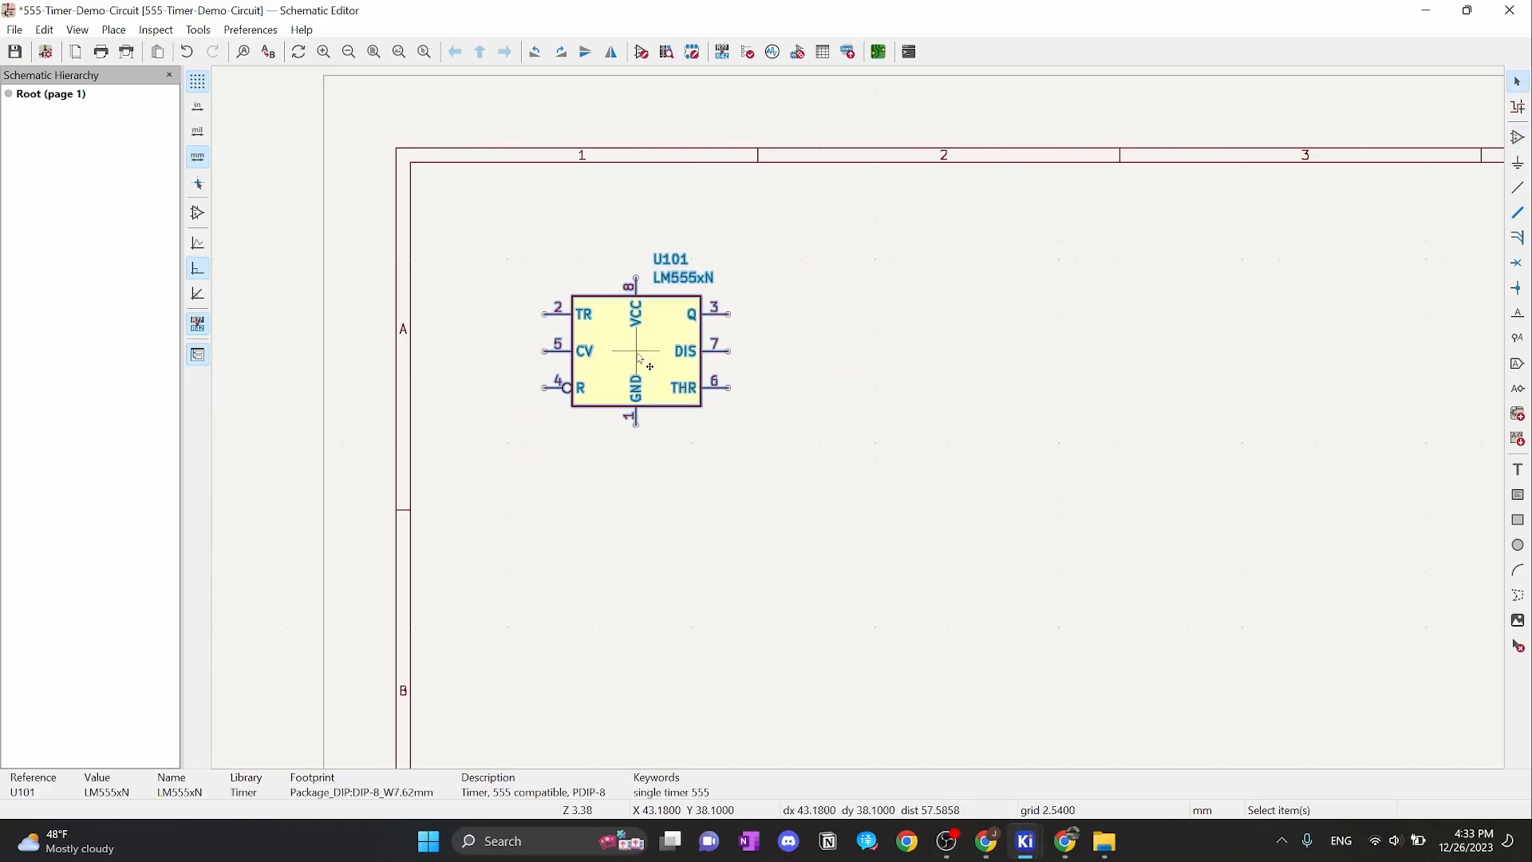
mouse_move(1066, 842)
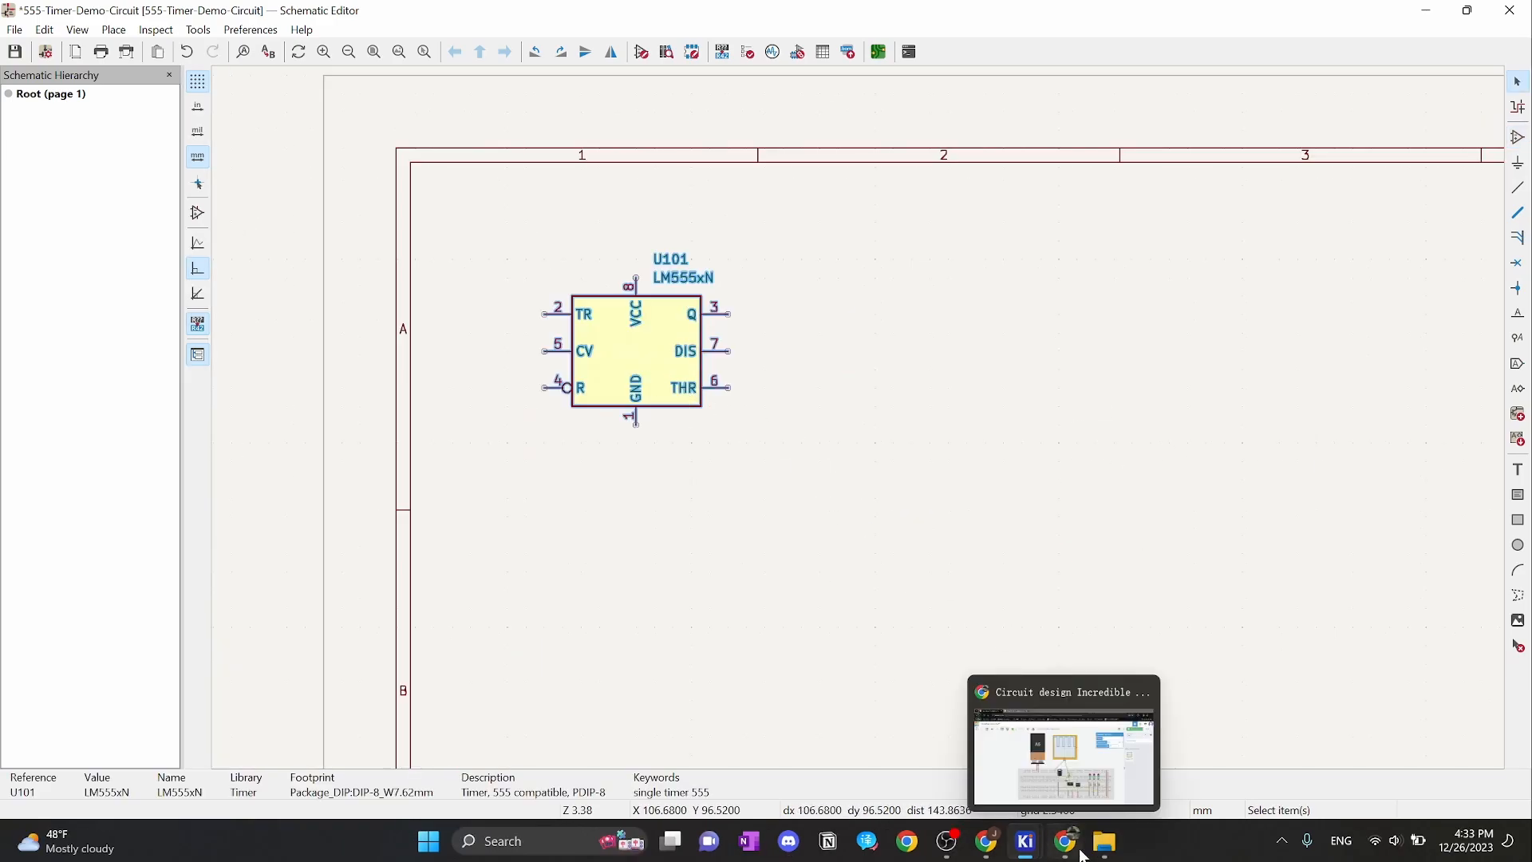
left_click(1081, 801)
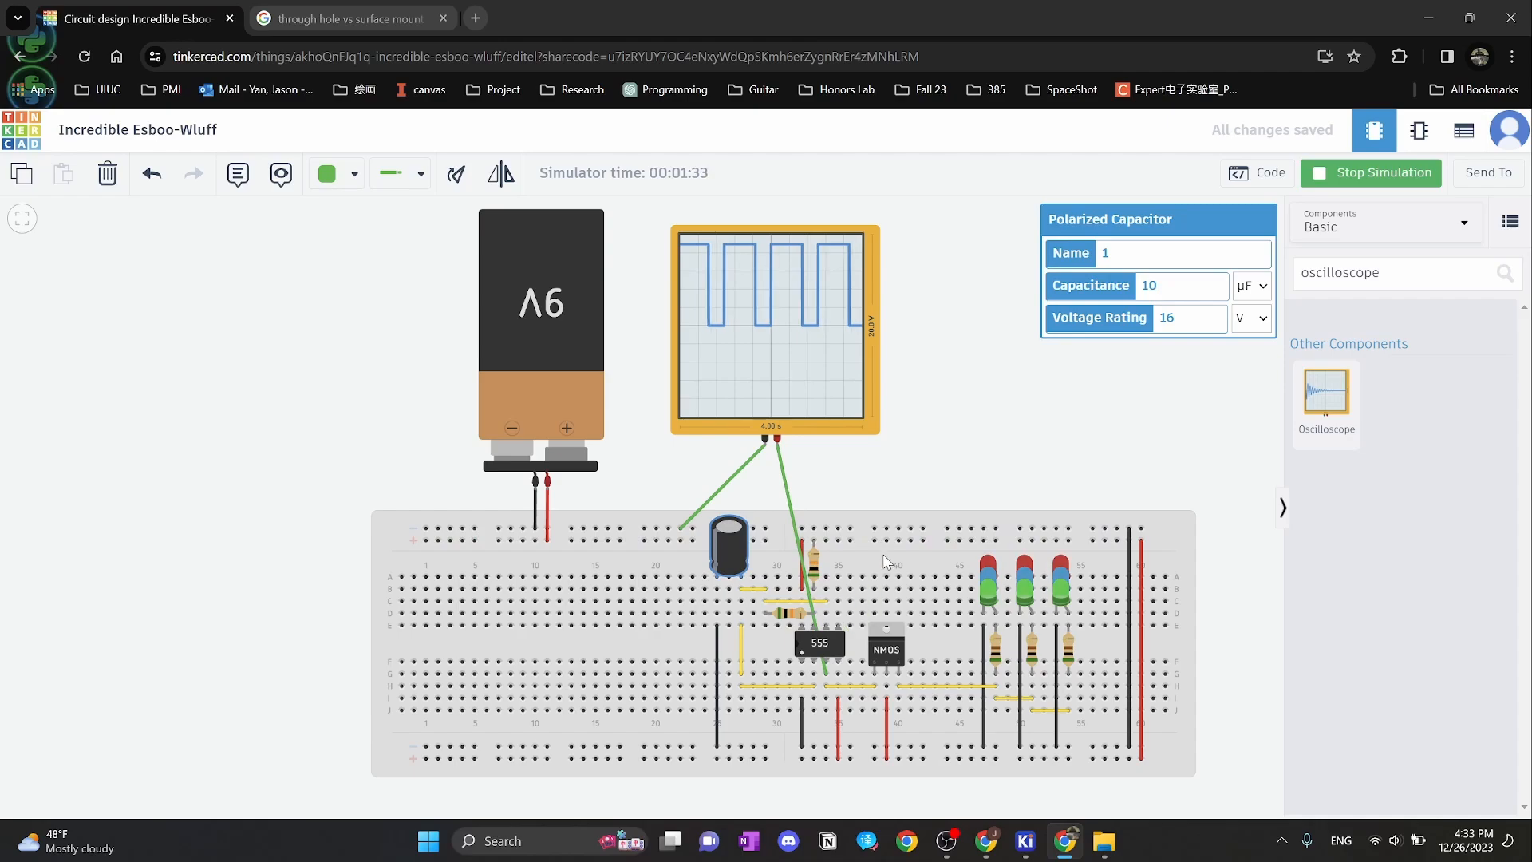
left_click(1429, 17)
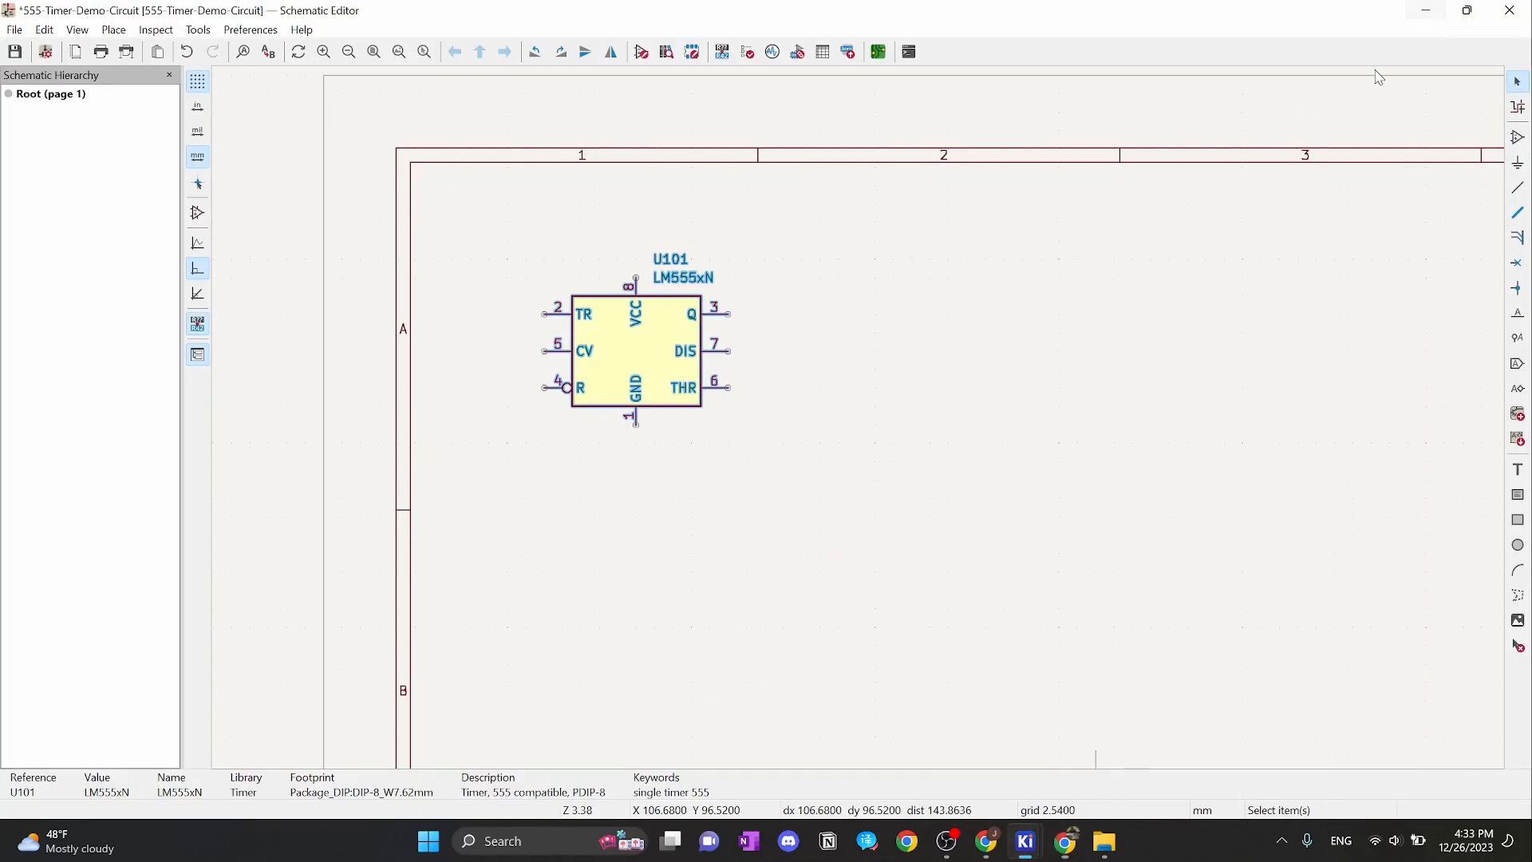
left_click(987, 408)
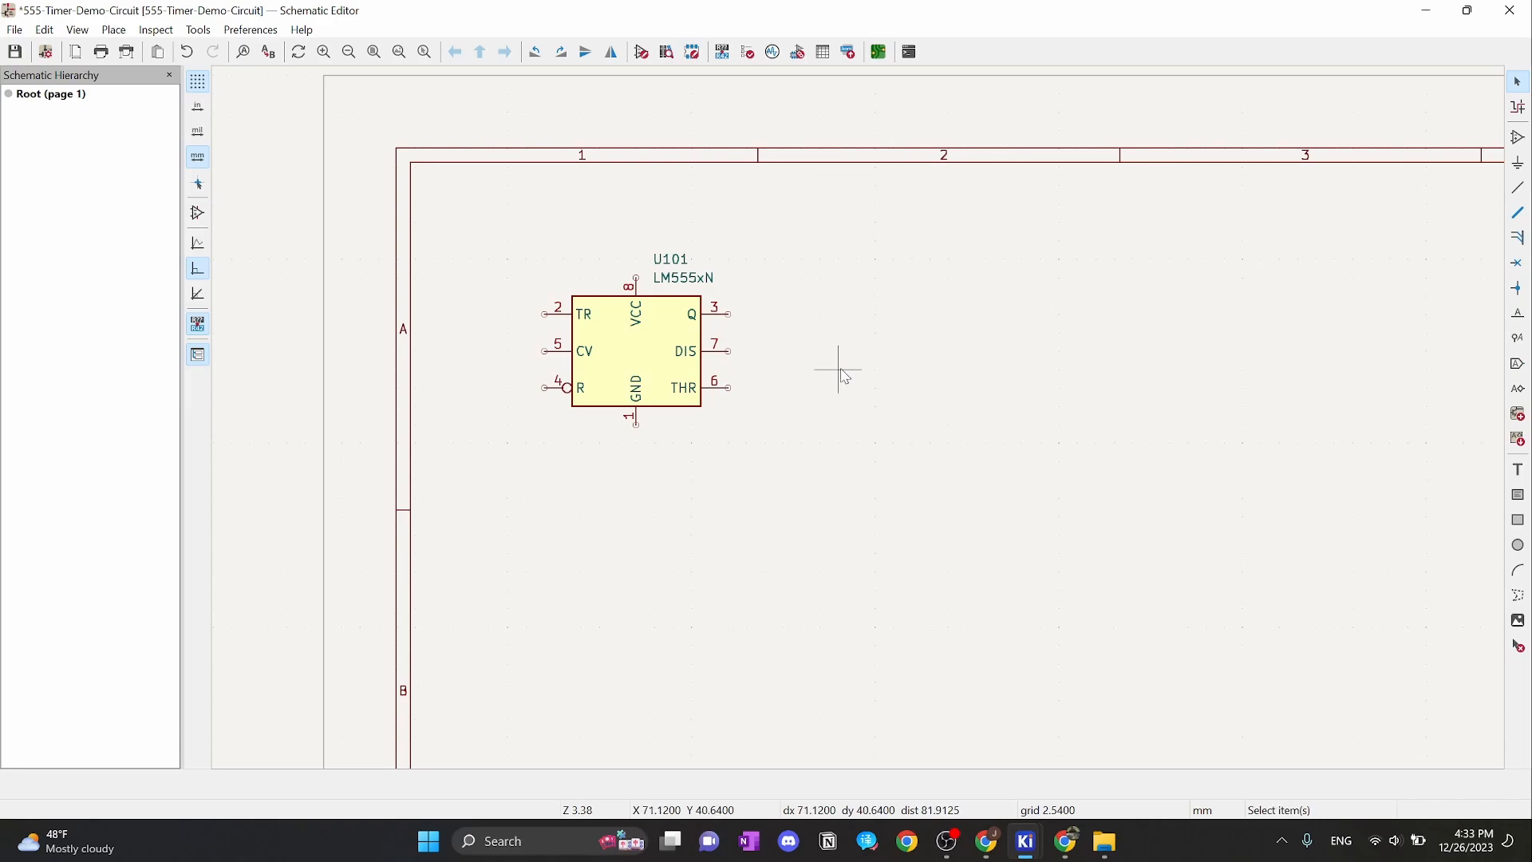
key("a")
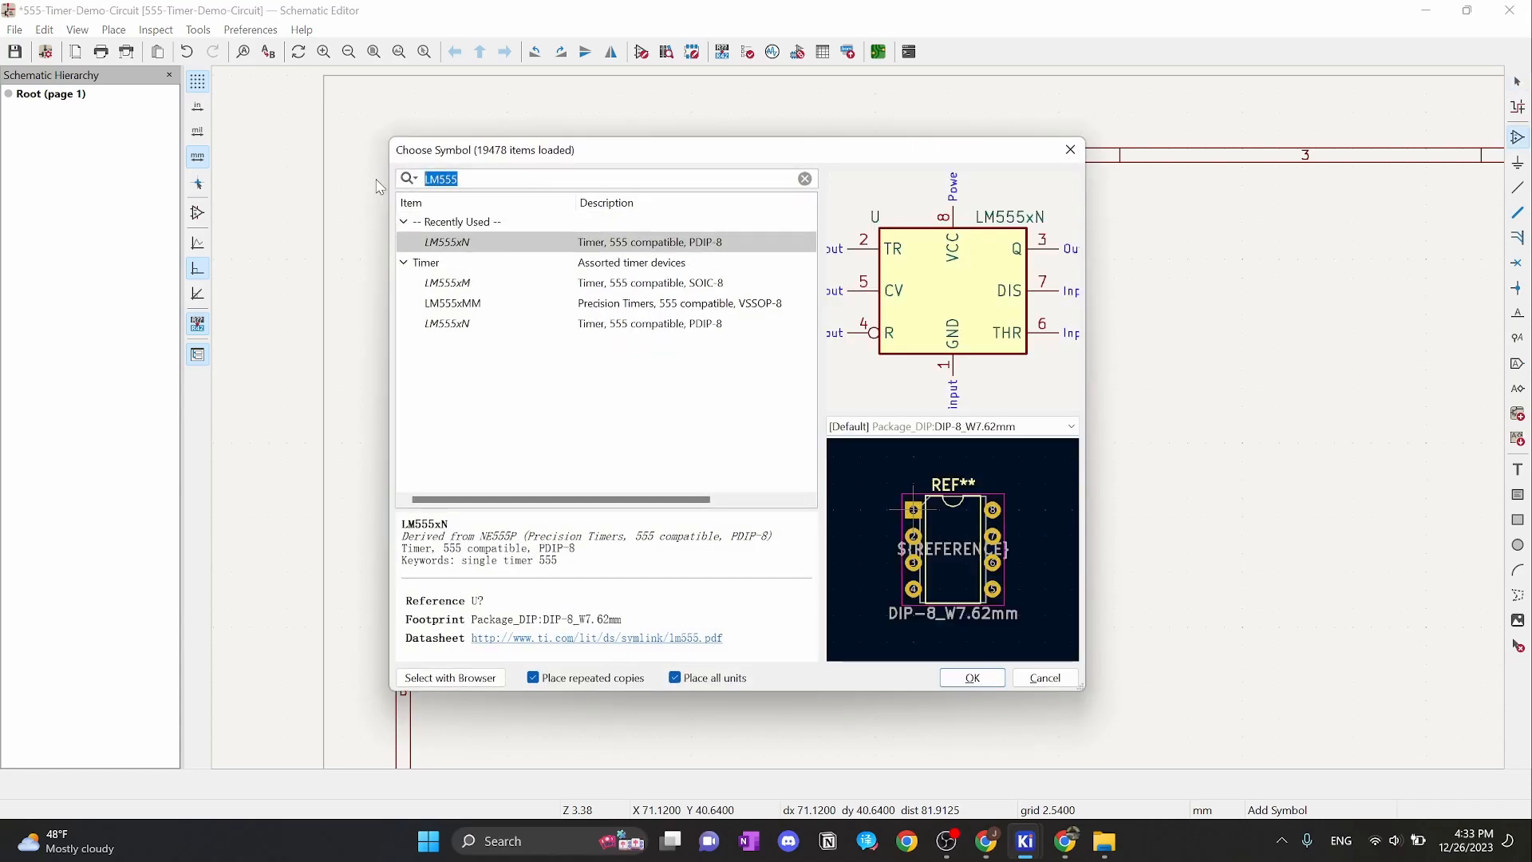
Place the Simulation_SPICE NMOS transistor Q1 just right of the U101 timer
type("NMOS")
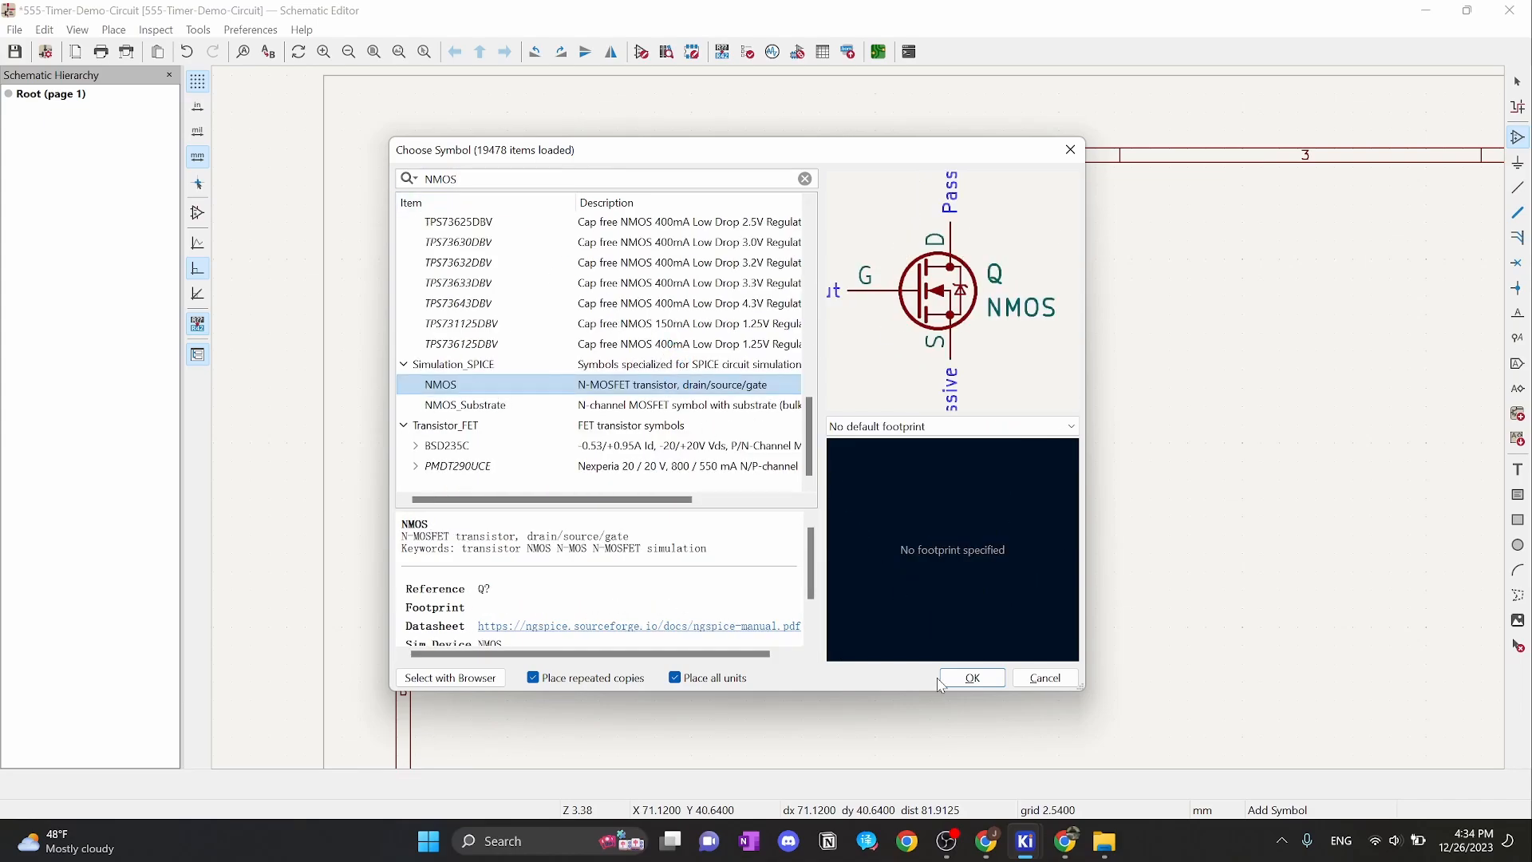
left_click(971, 678)
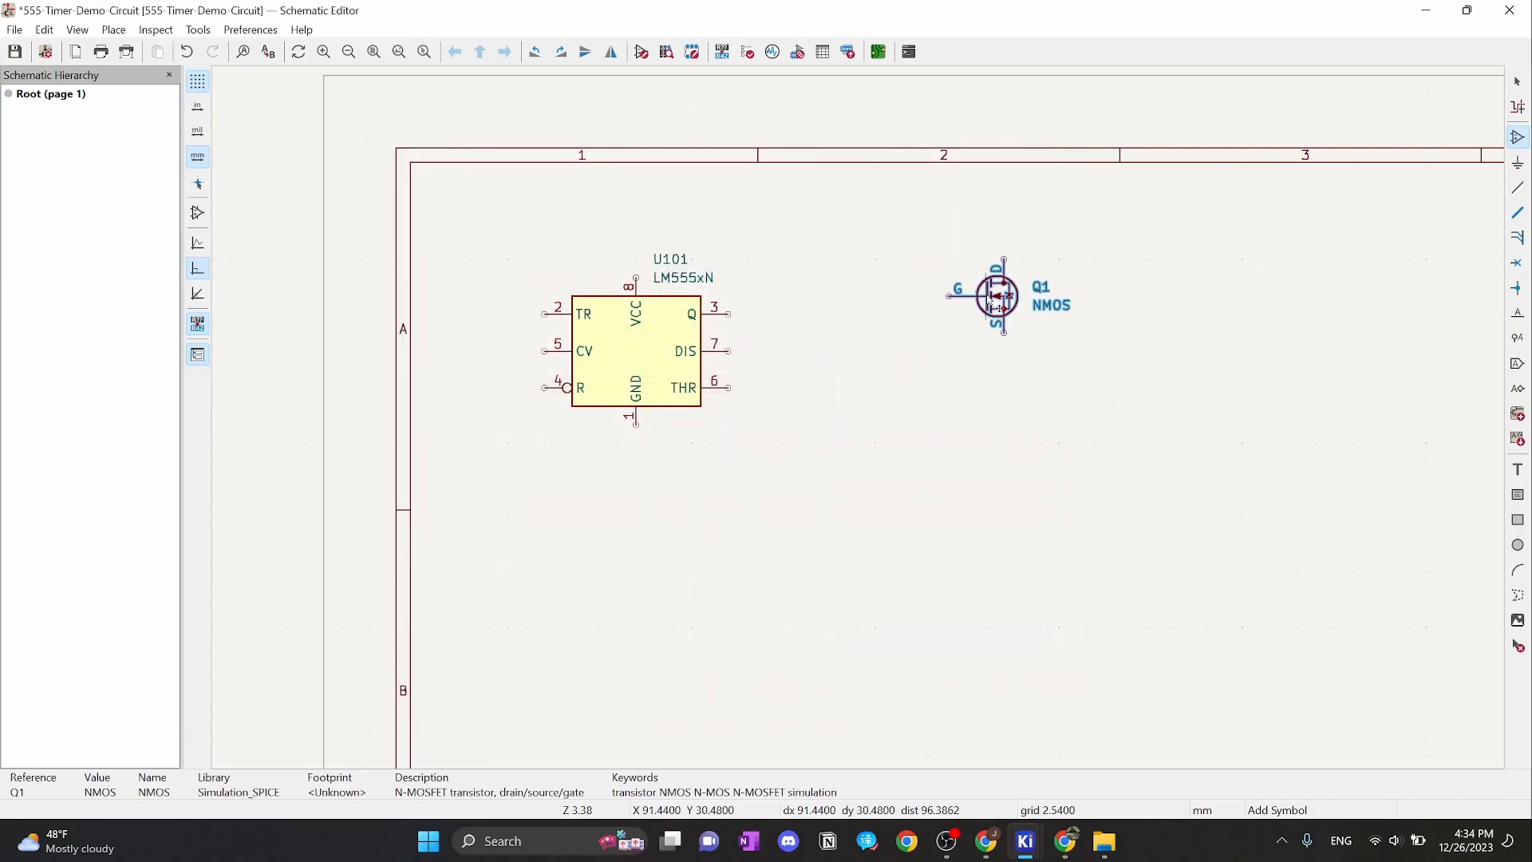
left_click(998, 308)
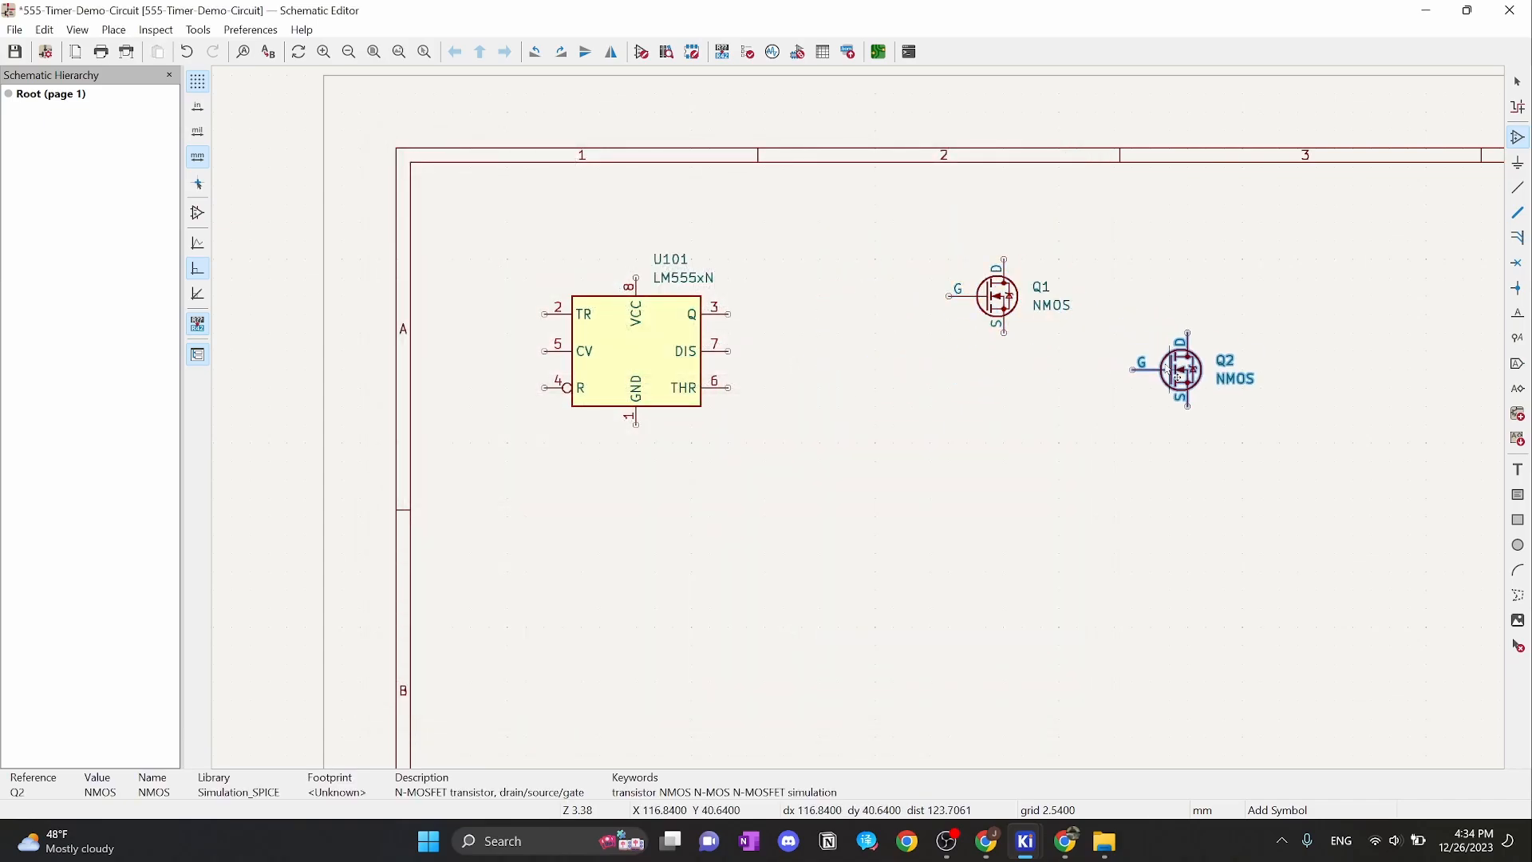
key("Escape")
key("Escape")
scroll(1070, 333, "up", 2)
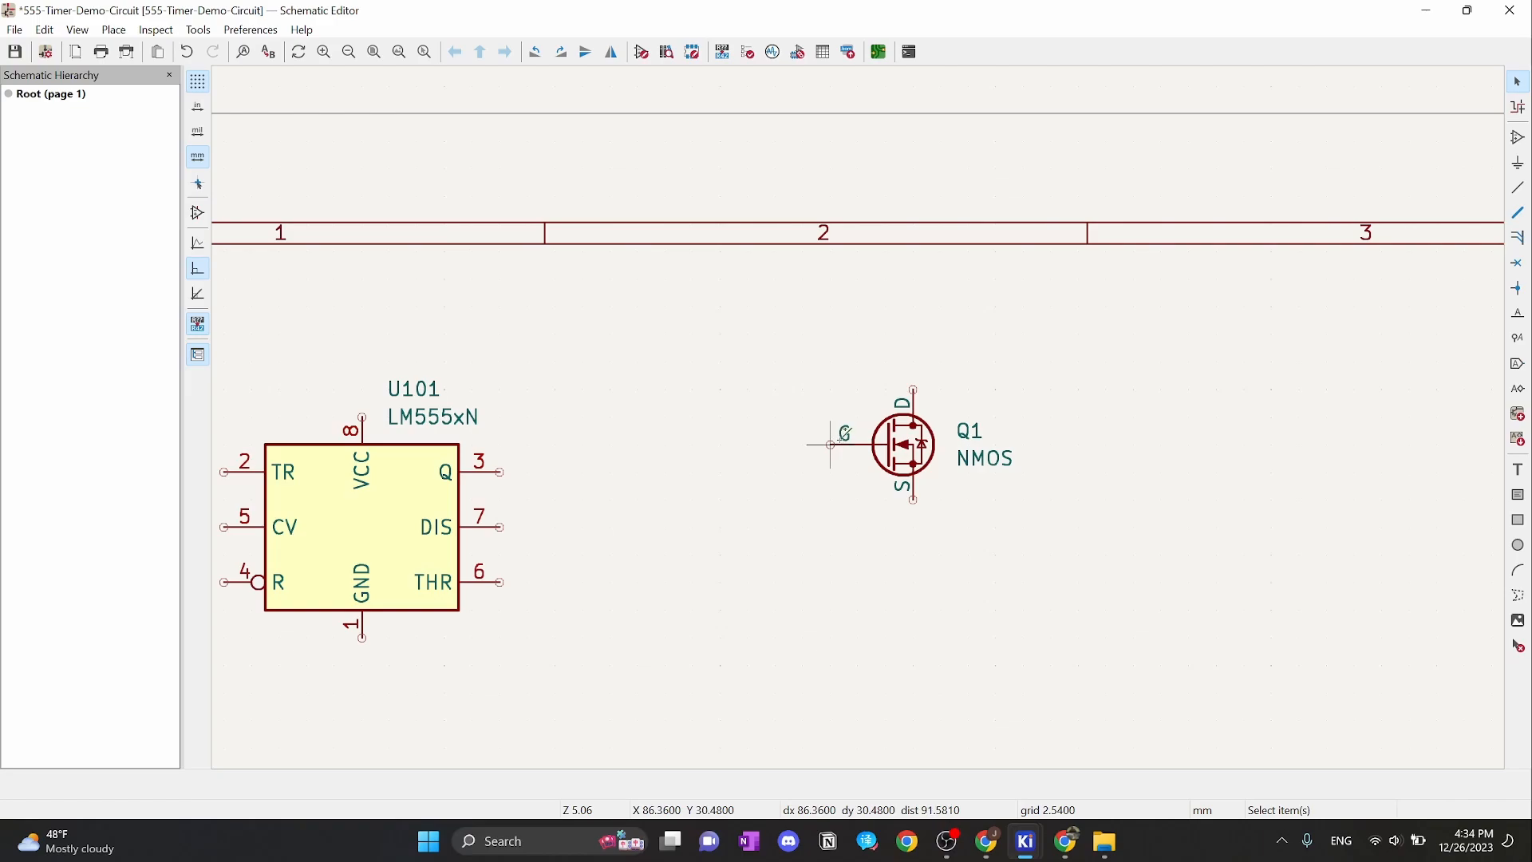
scroll(846, 435, "down", 1)
scroll(858, 415, "up", 1)
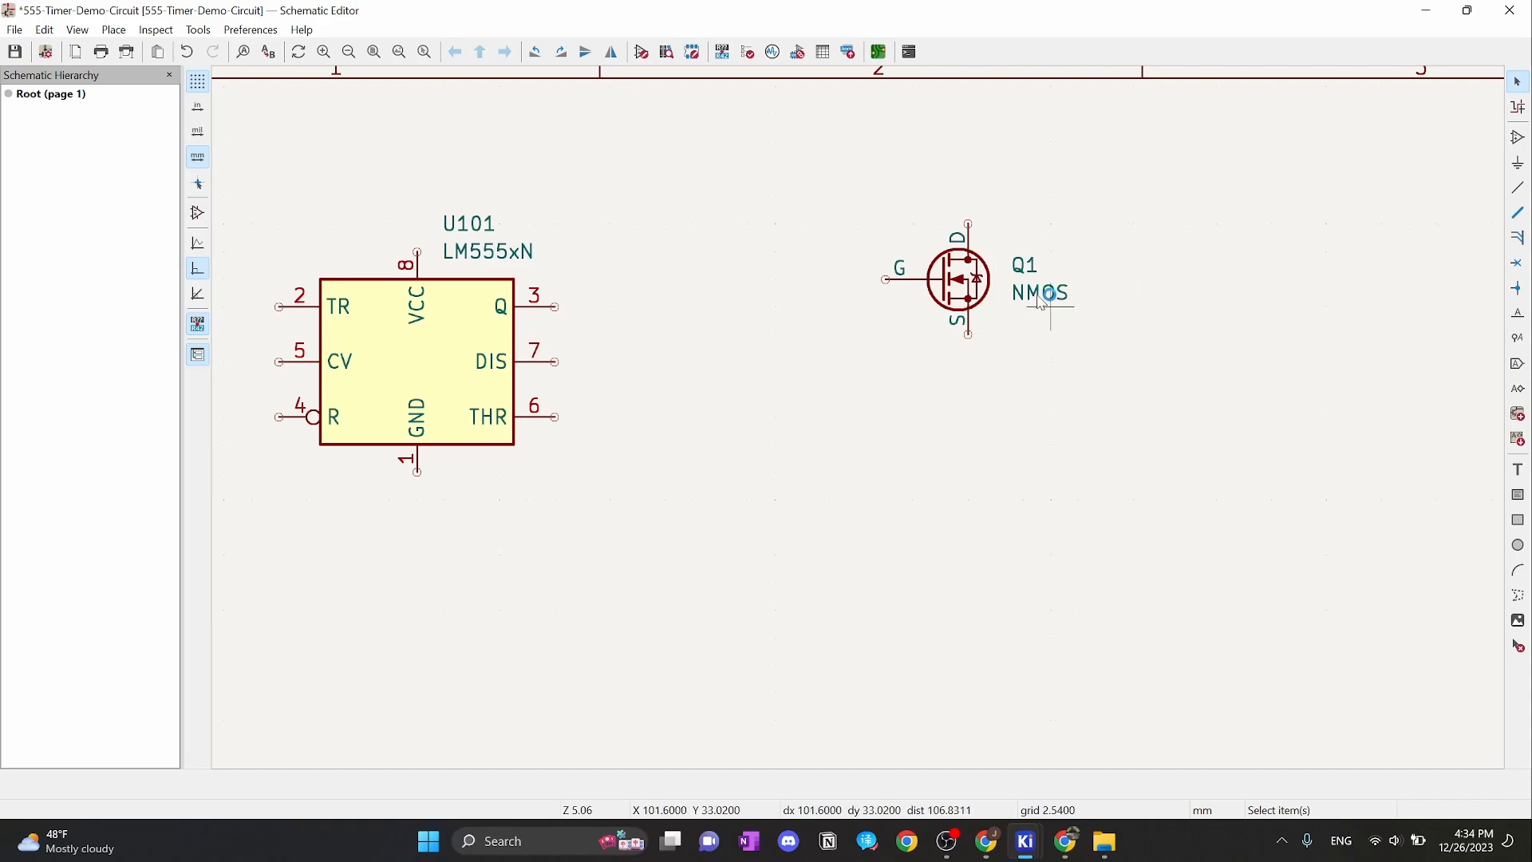
Shift transistor Q1 slightly further to the right
left_click(953, 286)
left_click_drag(948, 292, 1004, 292)
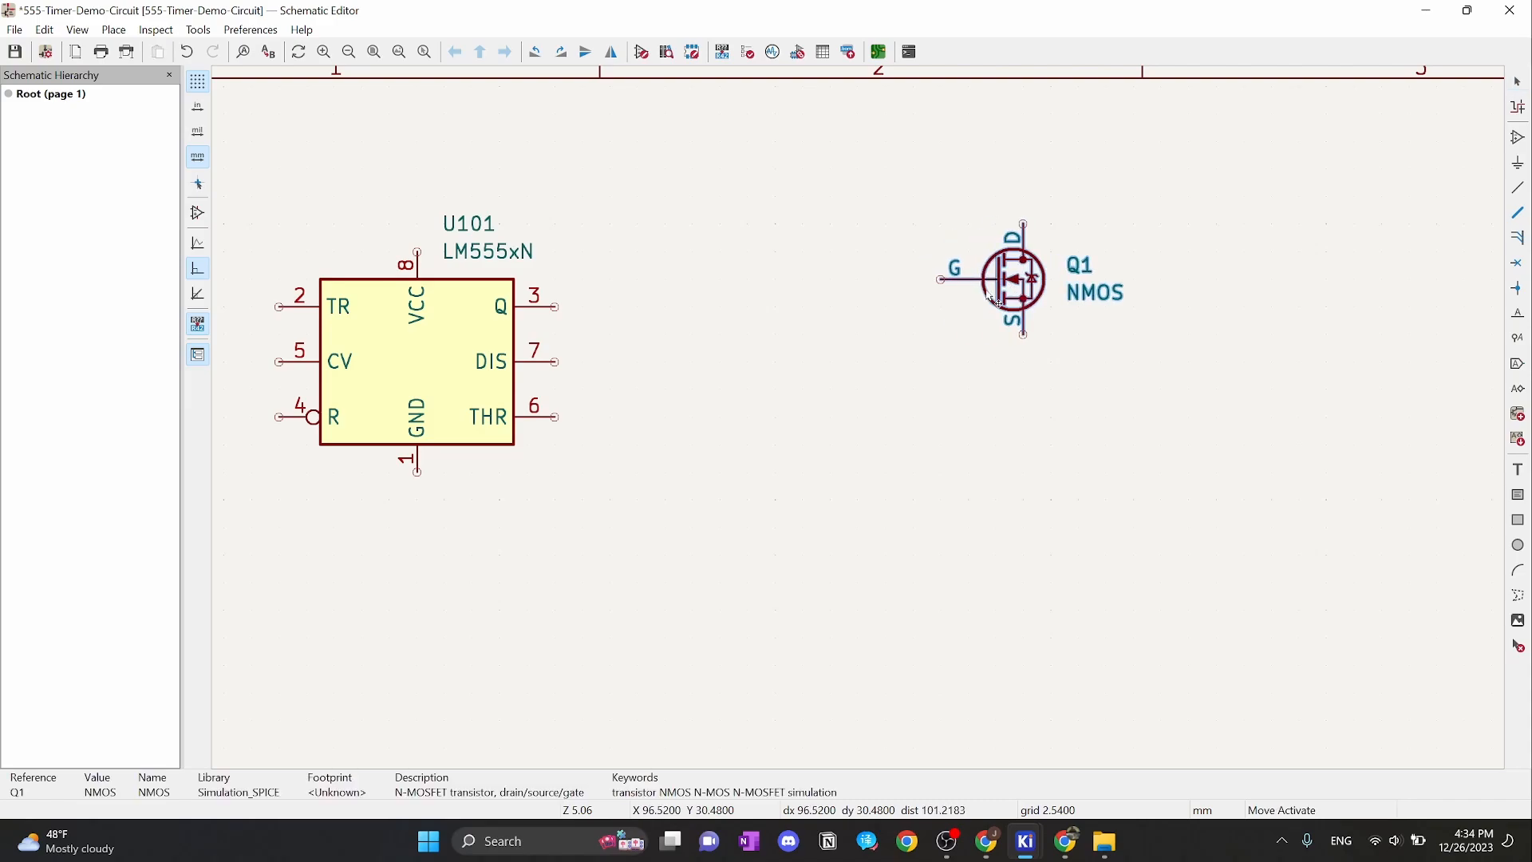
left_click(1108, 257)
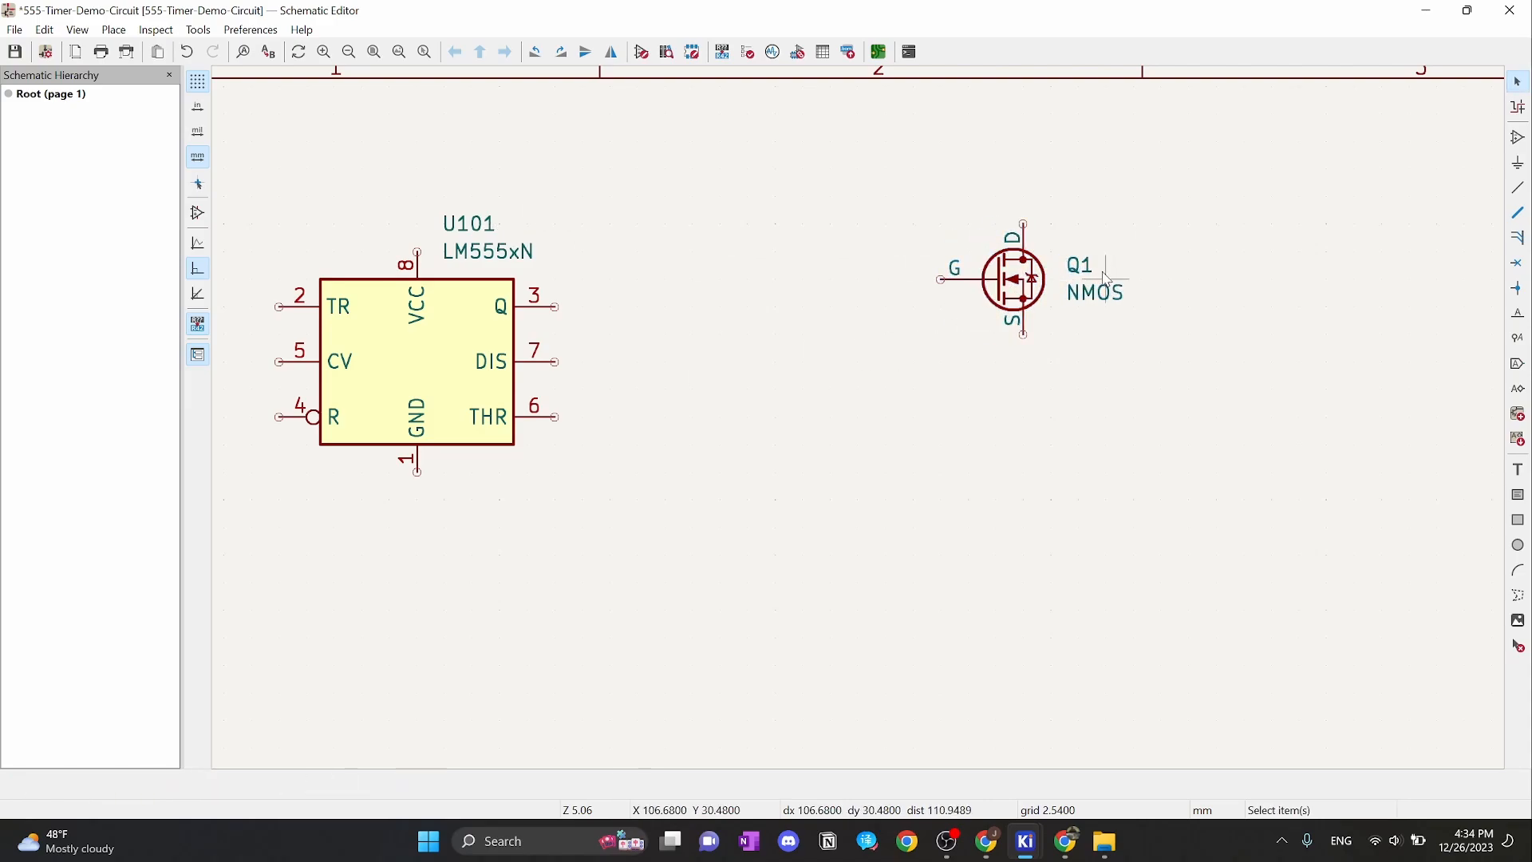
Change the transistor's reference from Q1 to Q101
double_click(1082, 265)
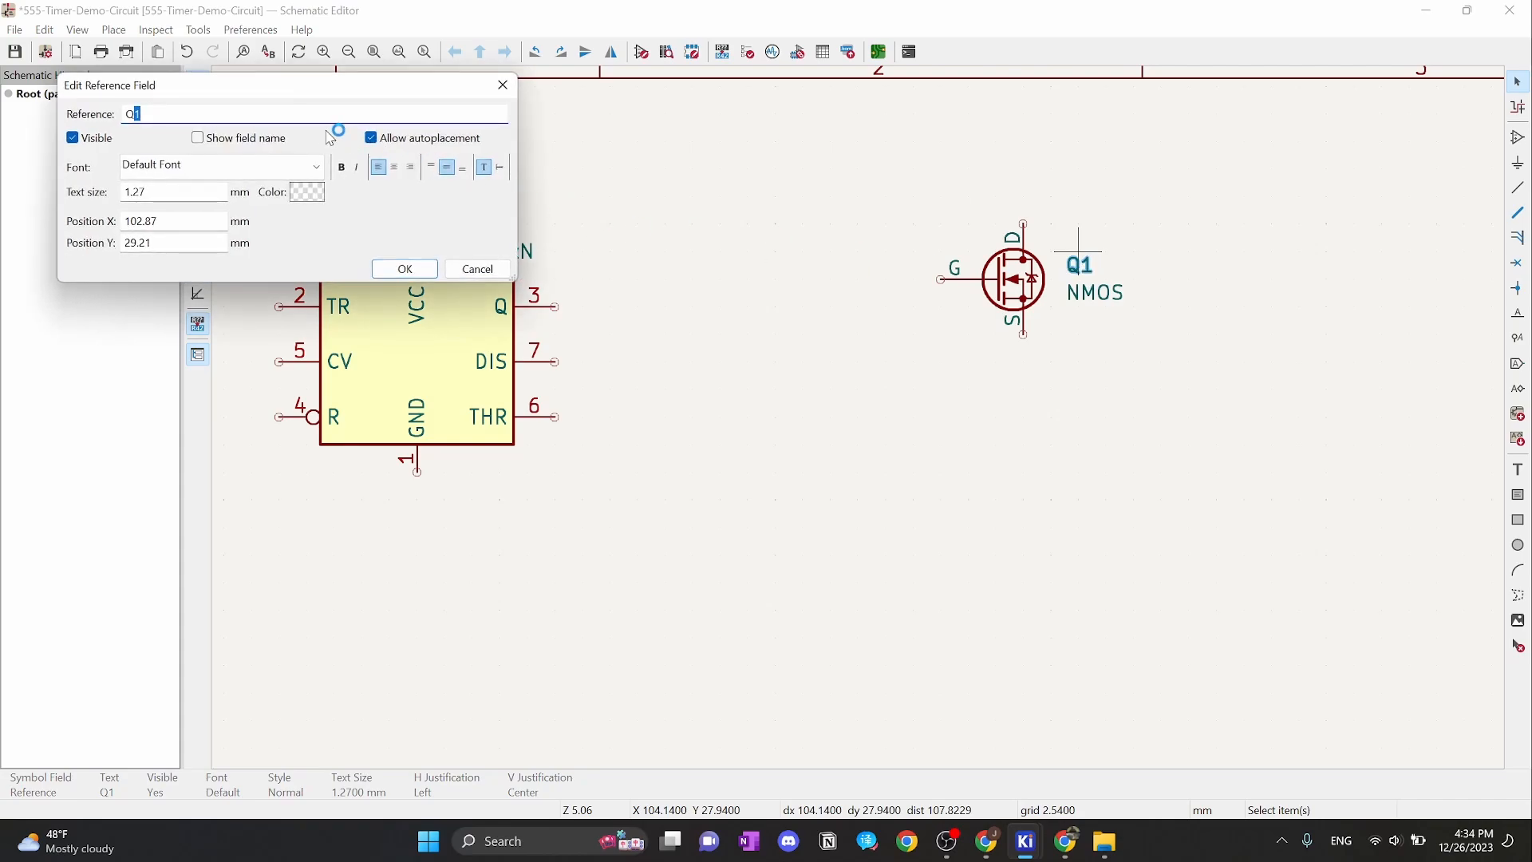
type("101")
left_click(404, 269)
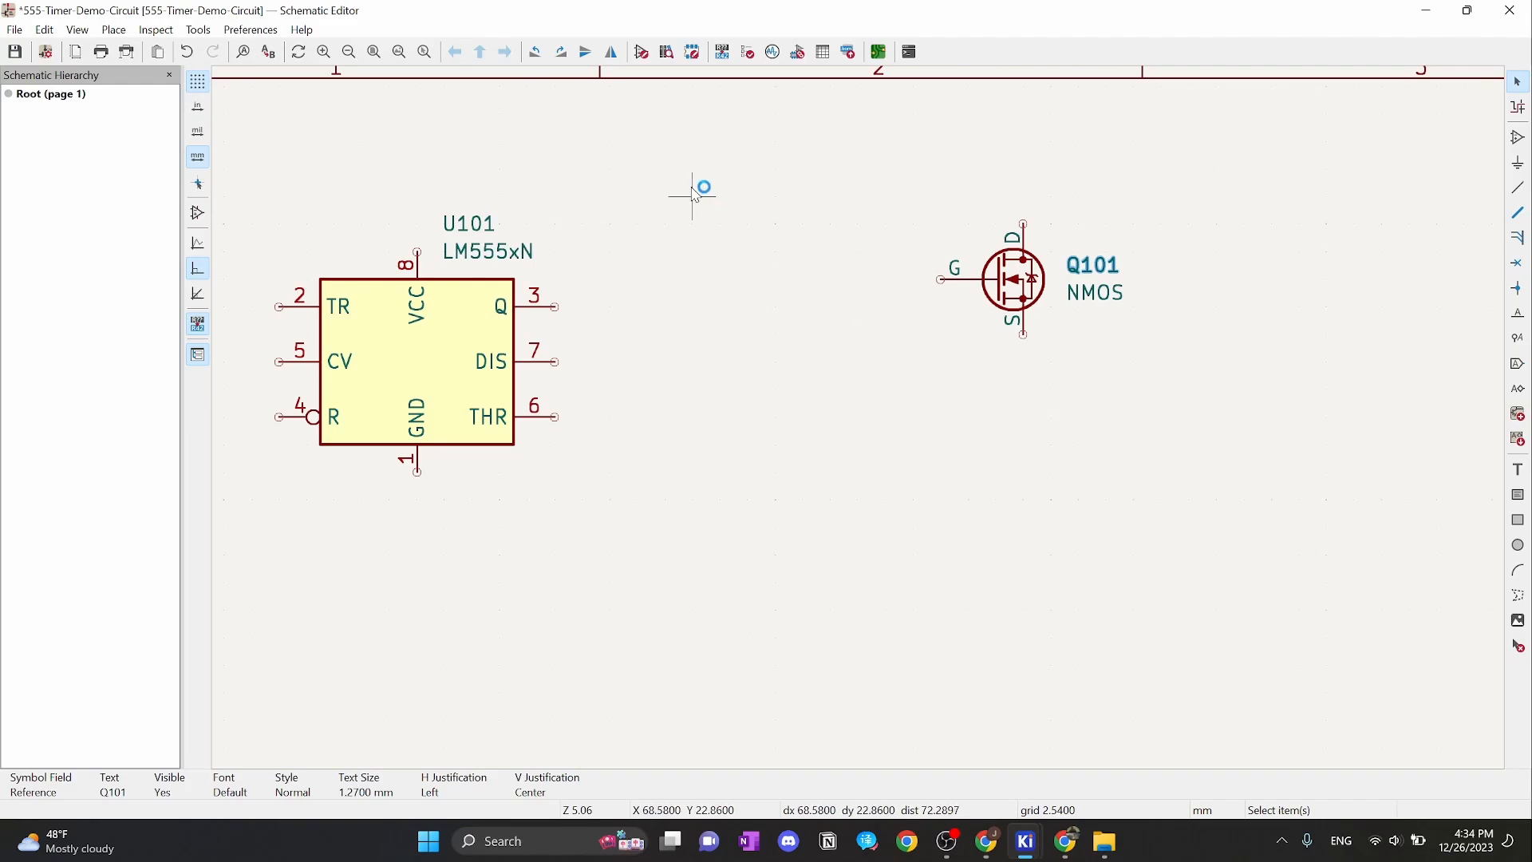
middle_click_drag(665, 311, 887, 354)
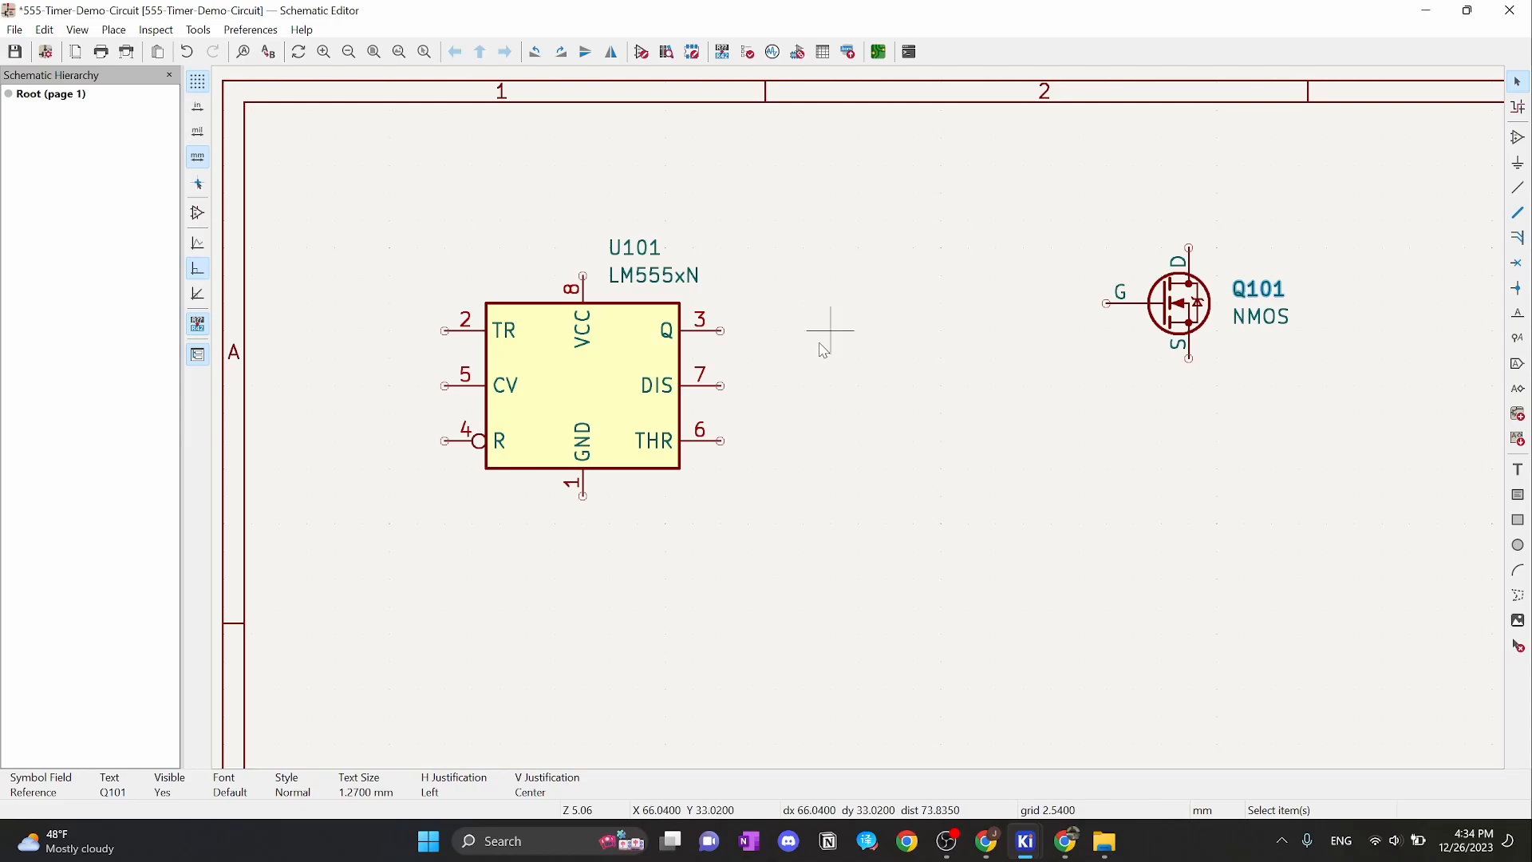
Place a +9V power symbol between the timer and the transistor
key("a")
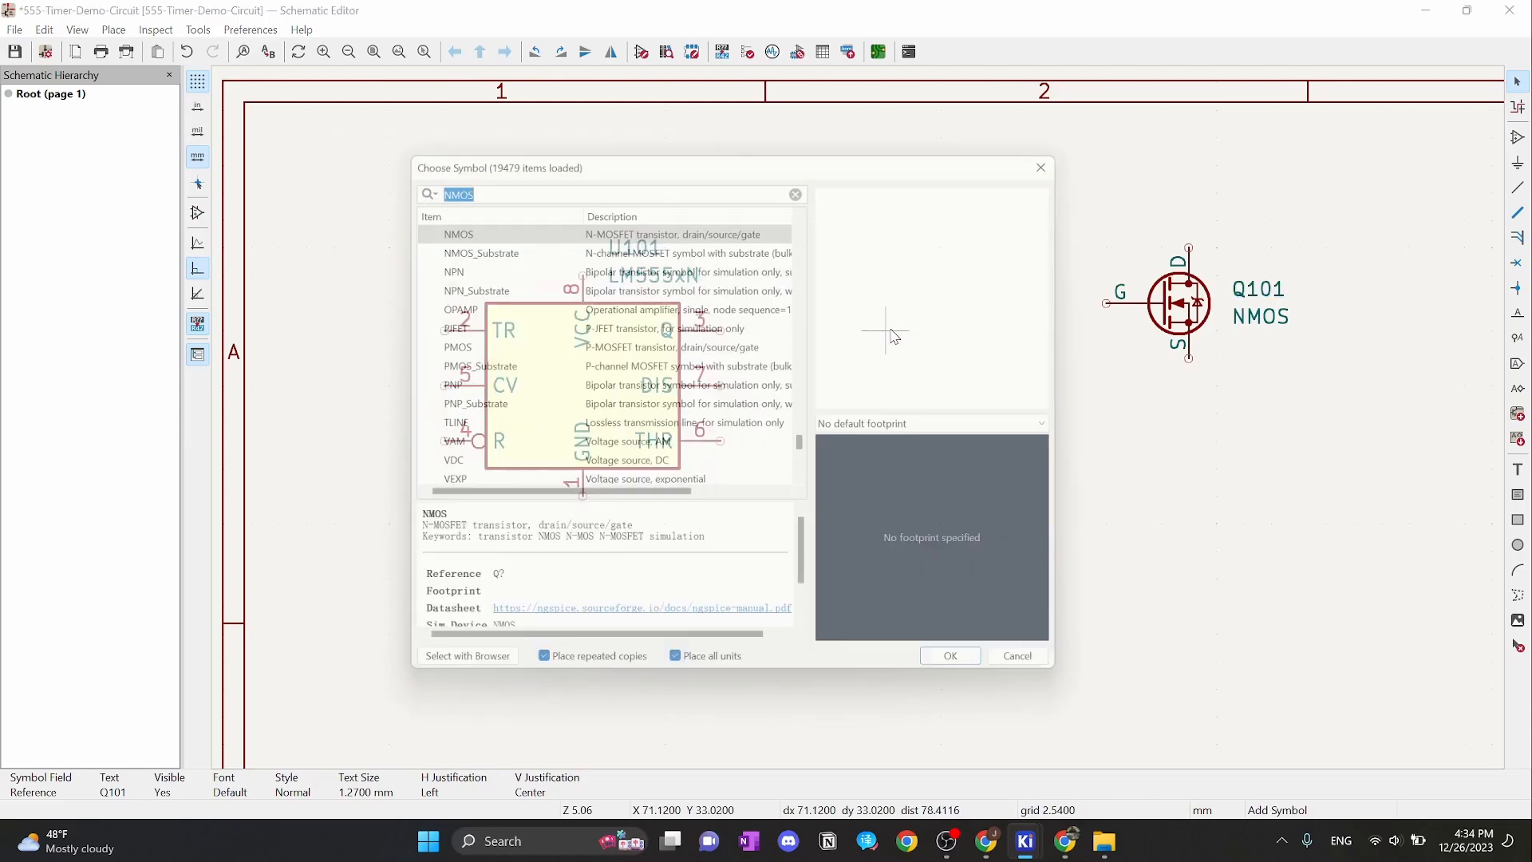
type("9V")
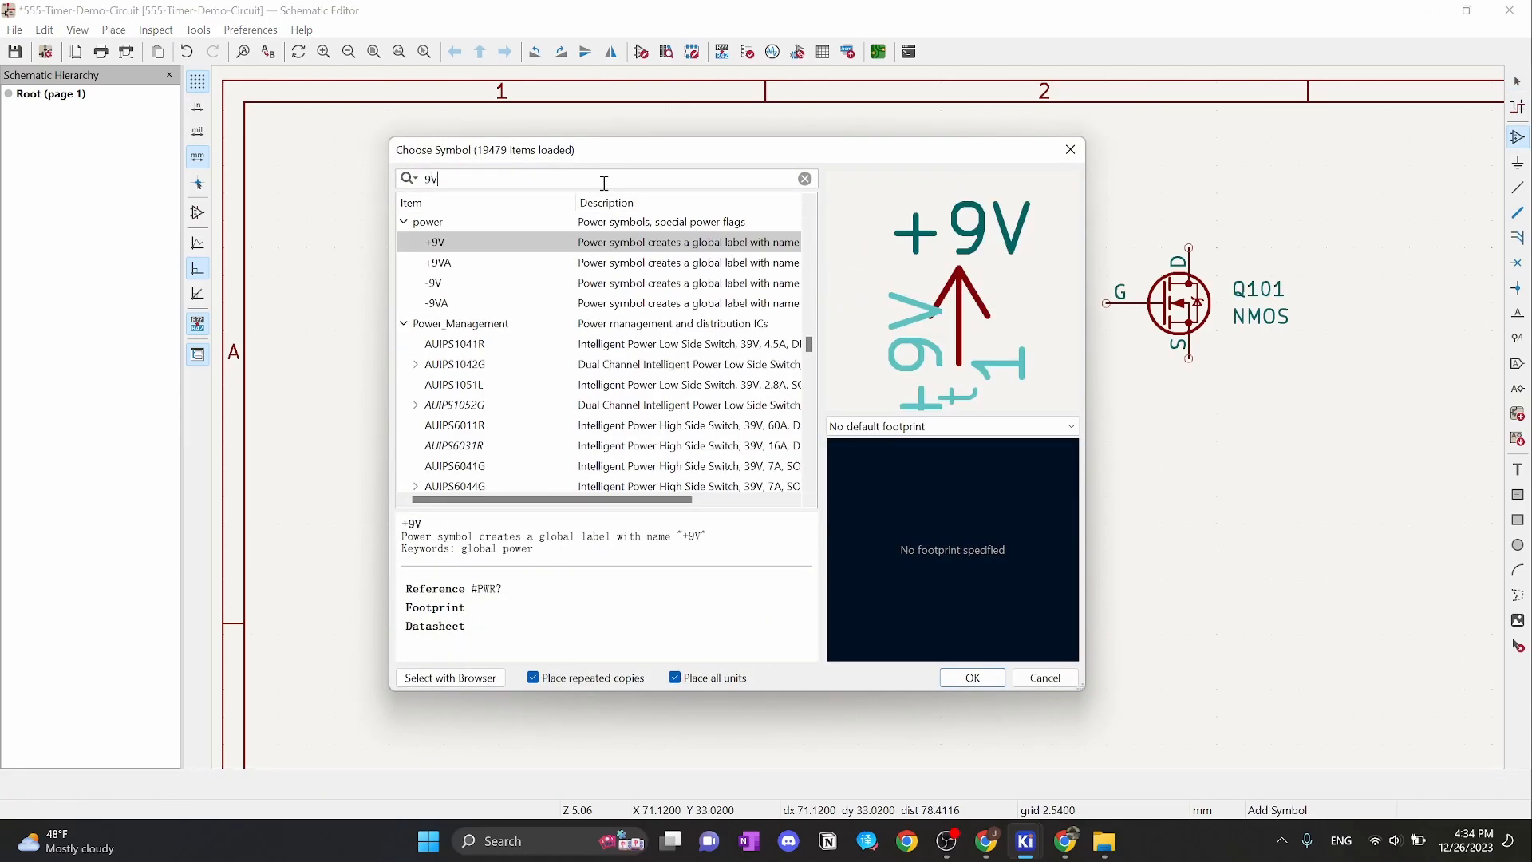
left_click(1065, 841)
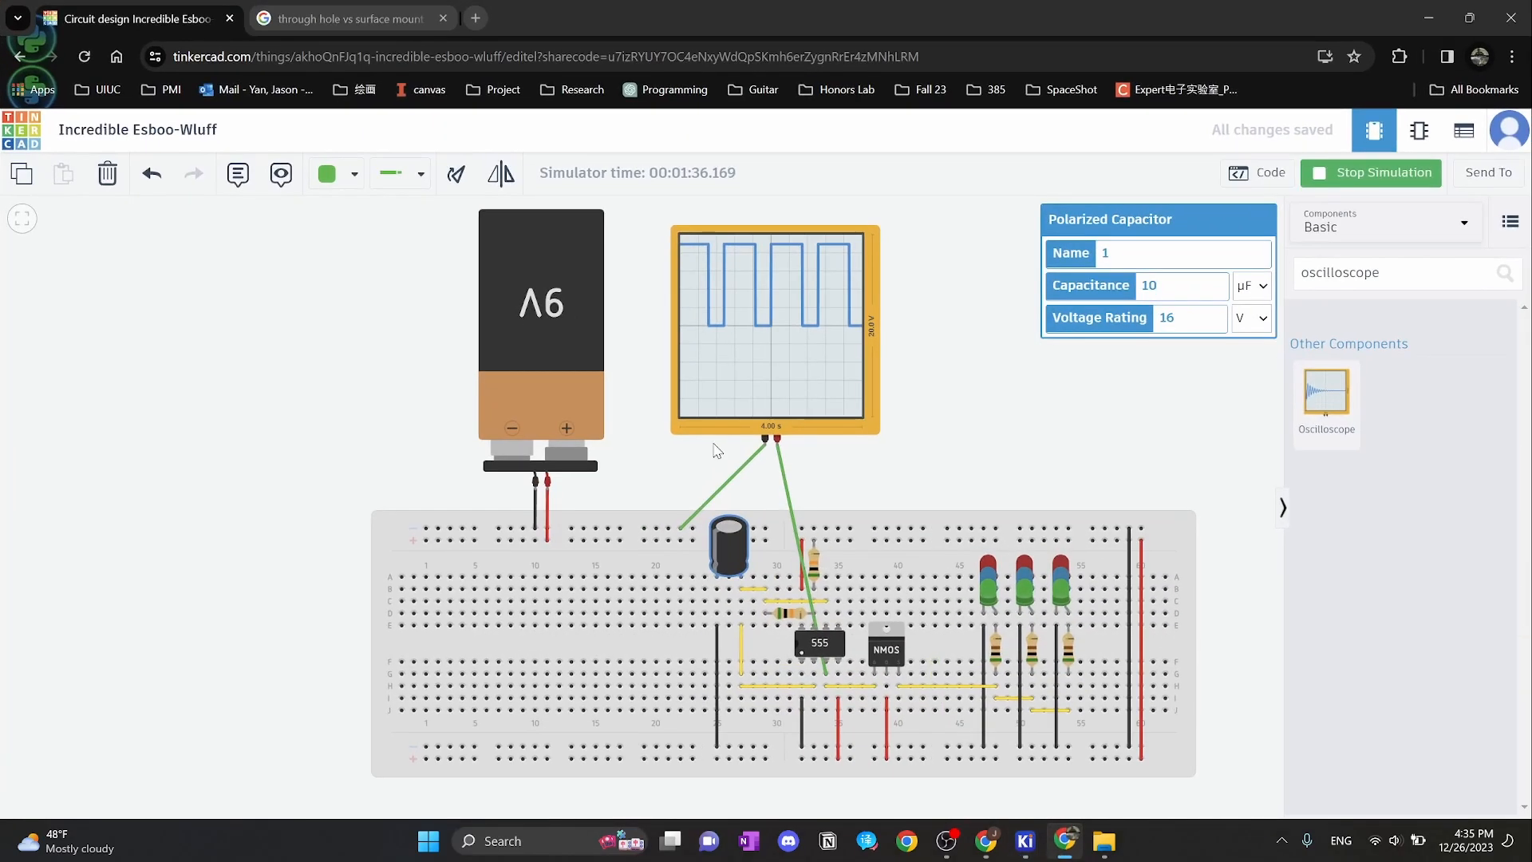
left_click(1446, 13)
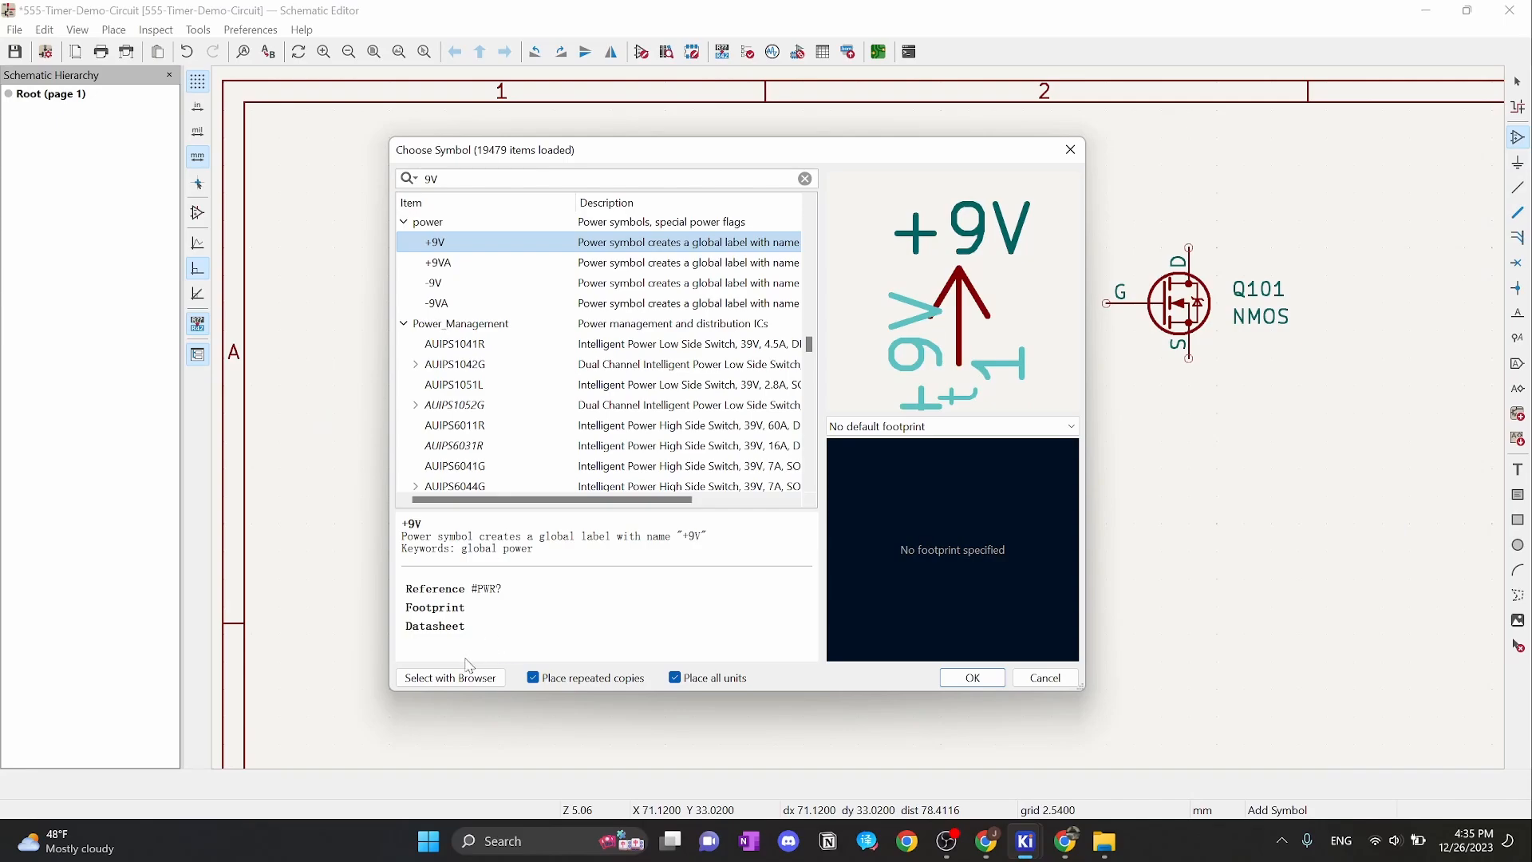
left_click(973, 678)
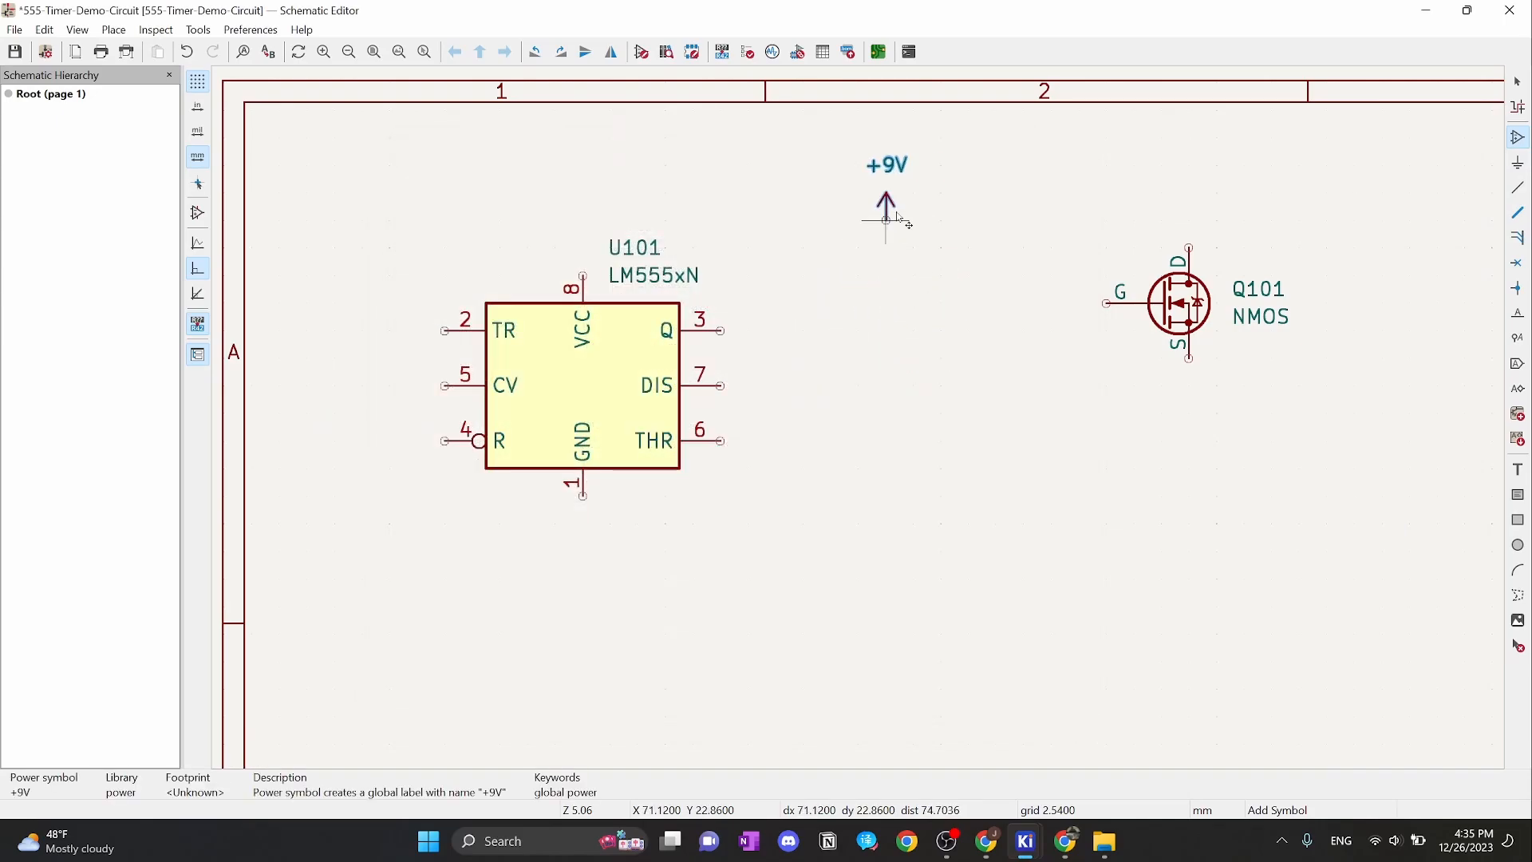
left_click(885, 220)
key("Escape")
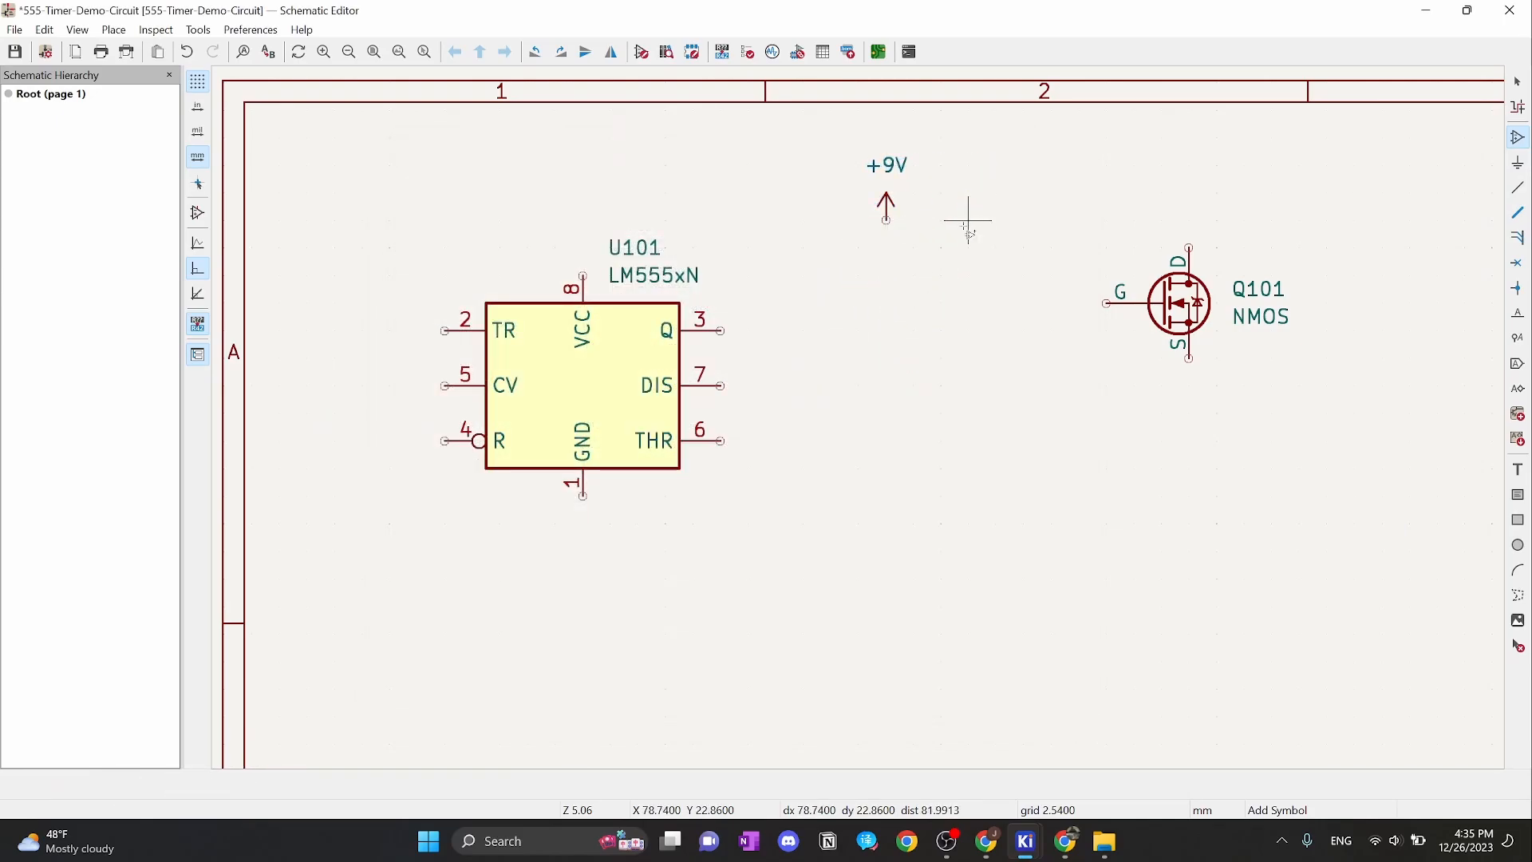
Add a GND symbol below the +9V supply and select both to check them
left_click(913, 385)
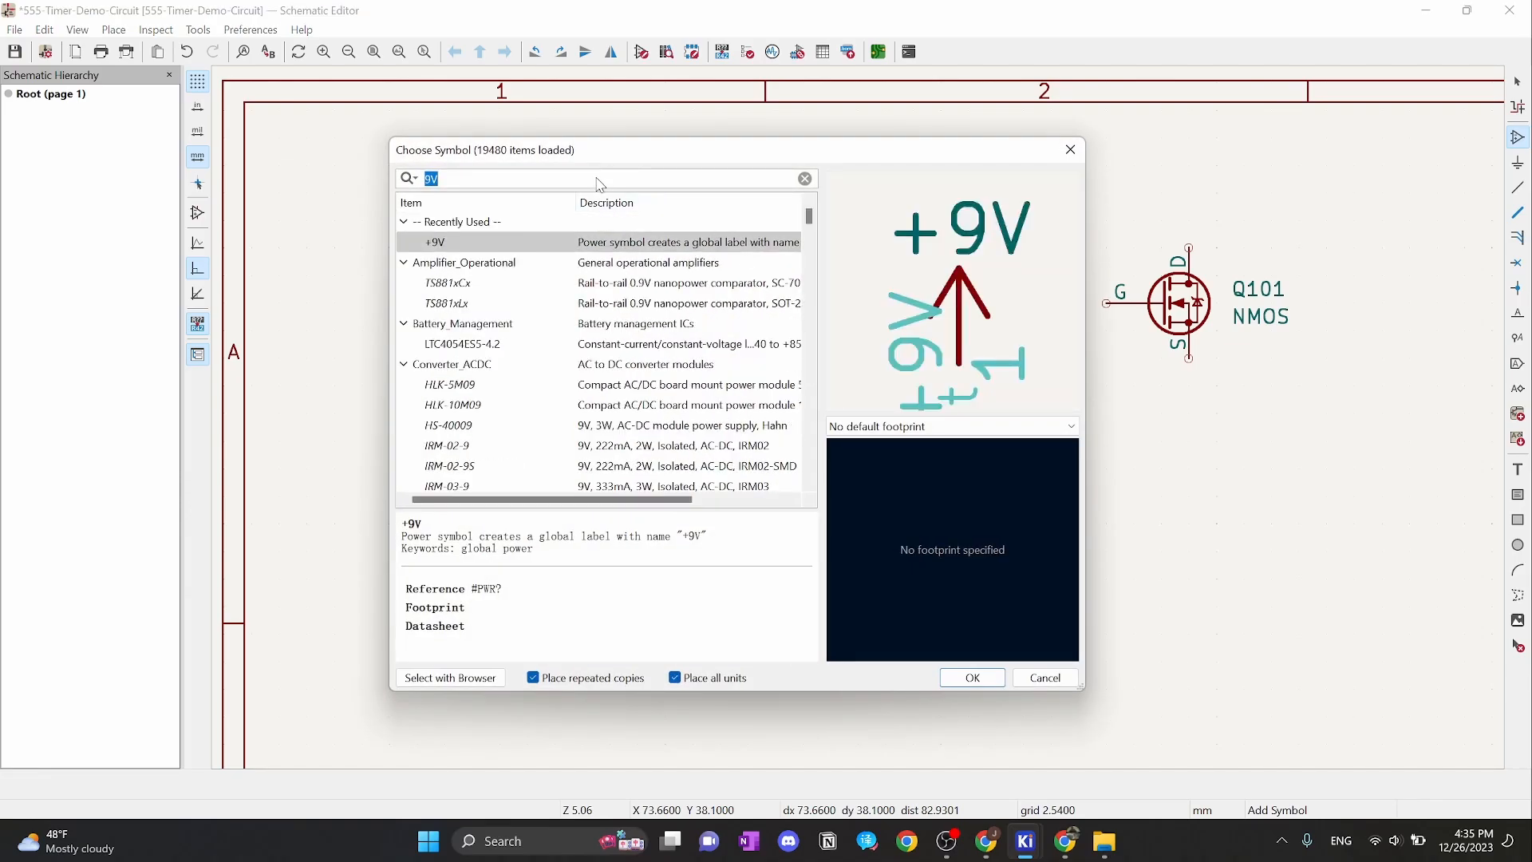
type("GND")
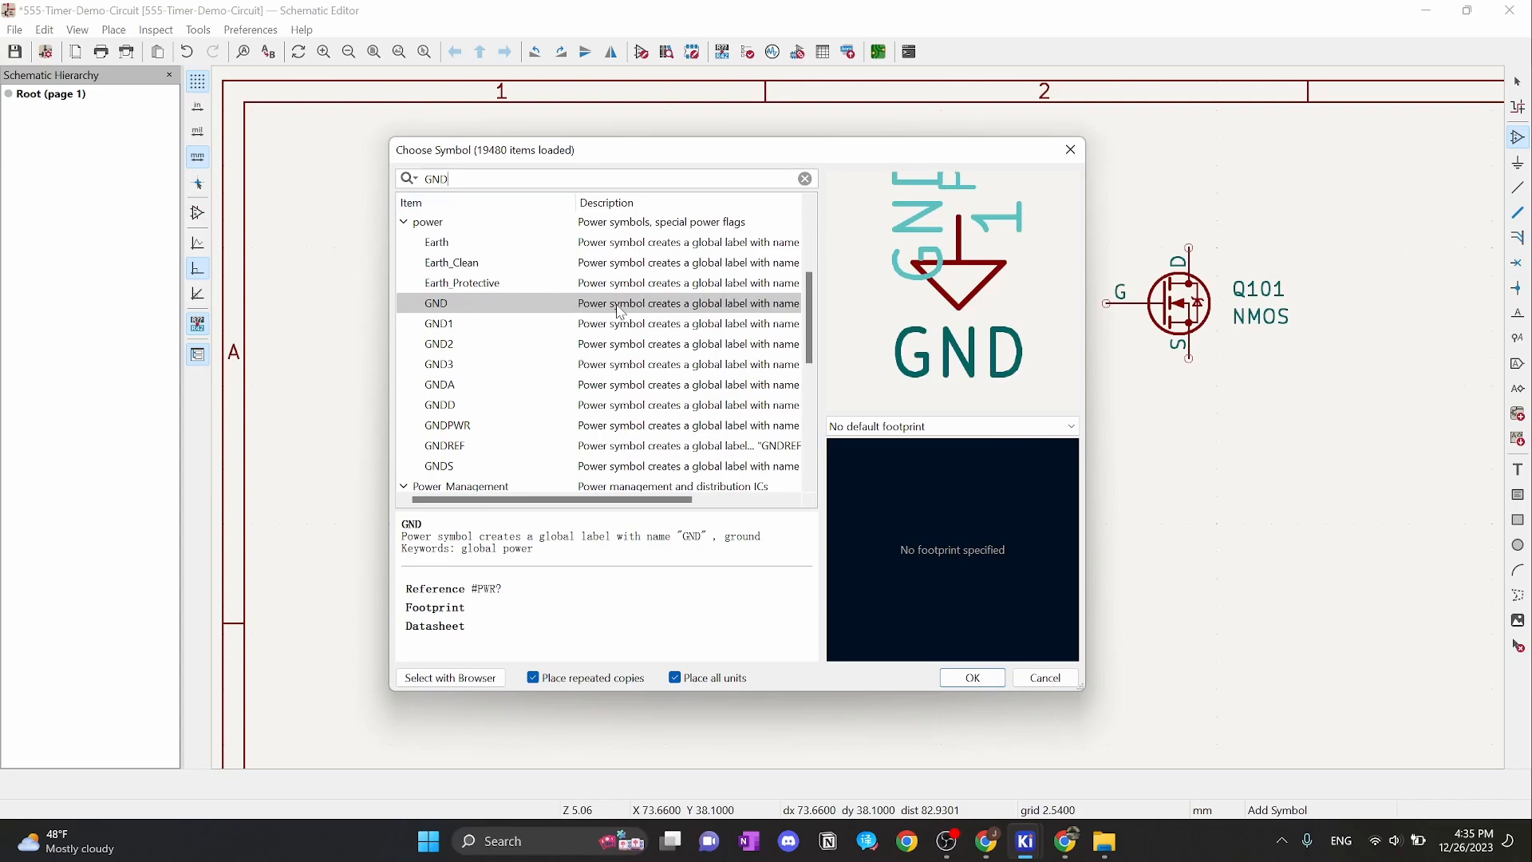
left_click(971, 677)
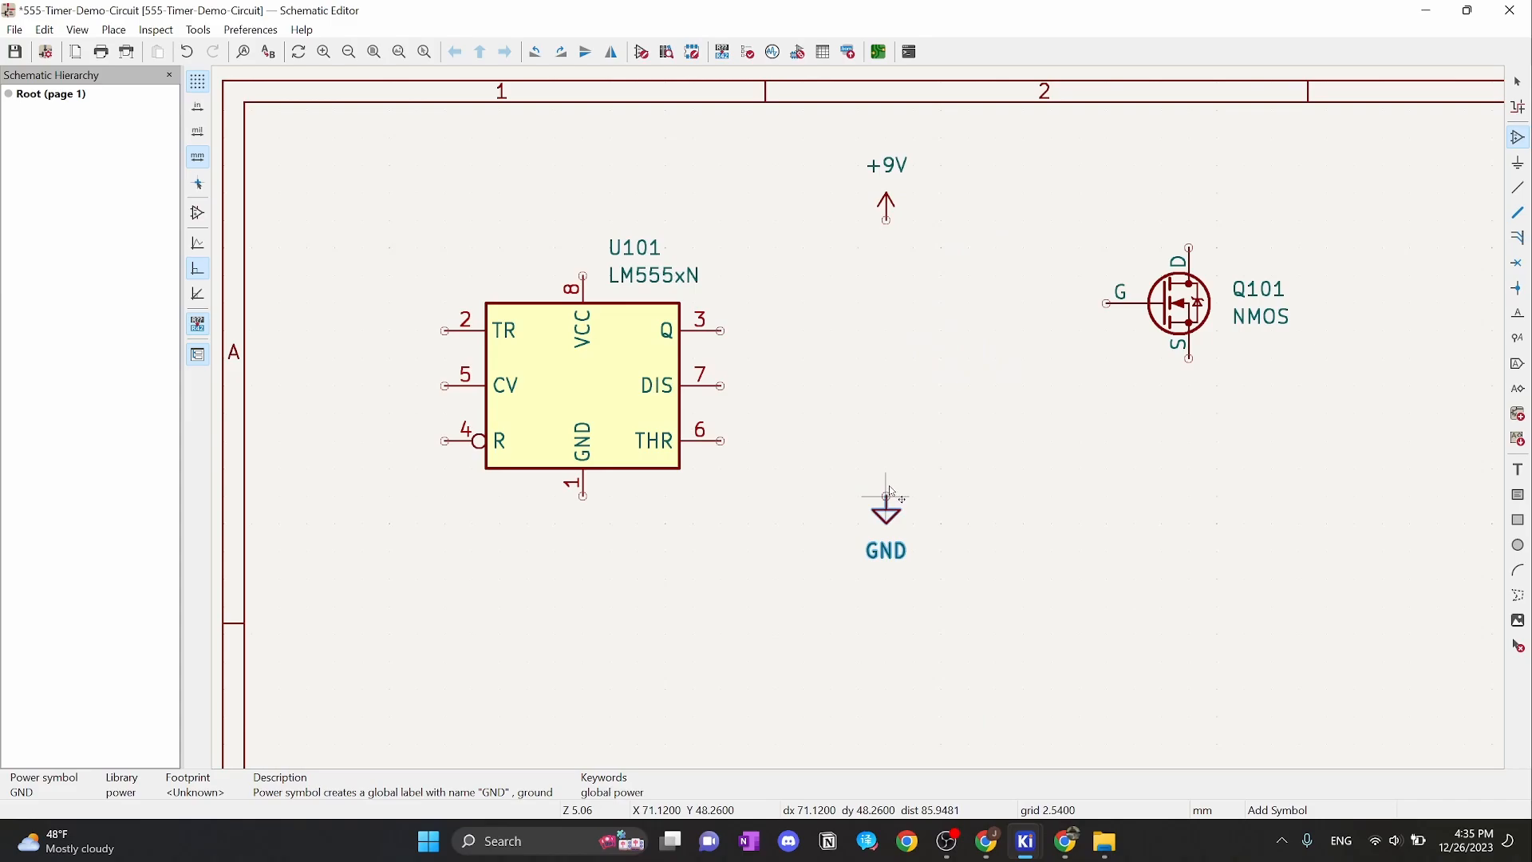
left_click(887, 496)
key("Escape")
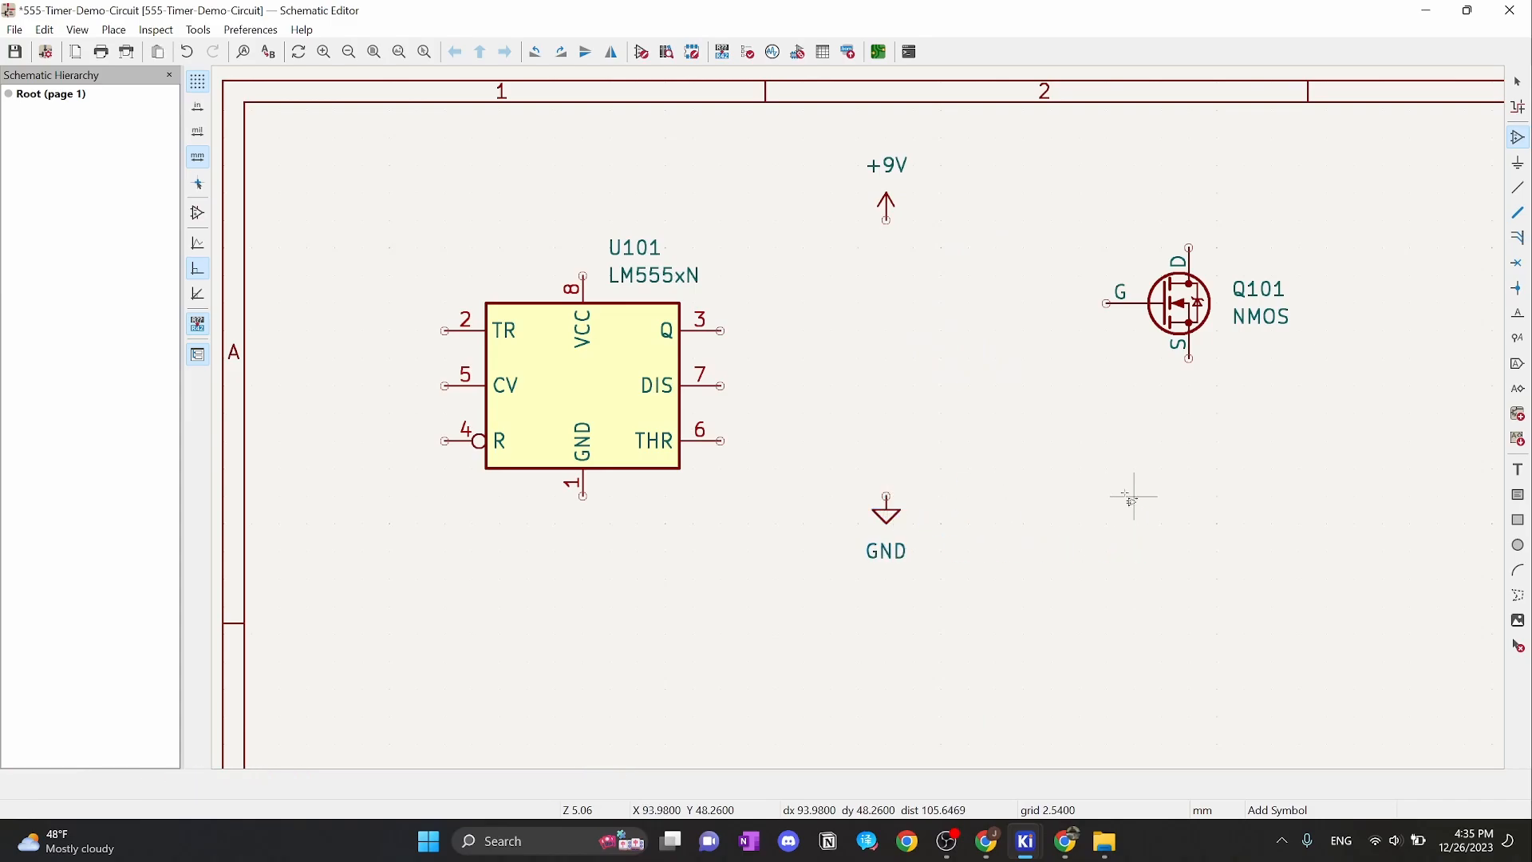
key("Escape")
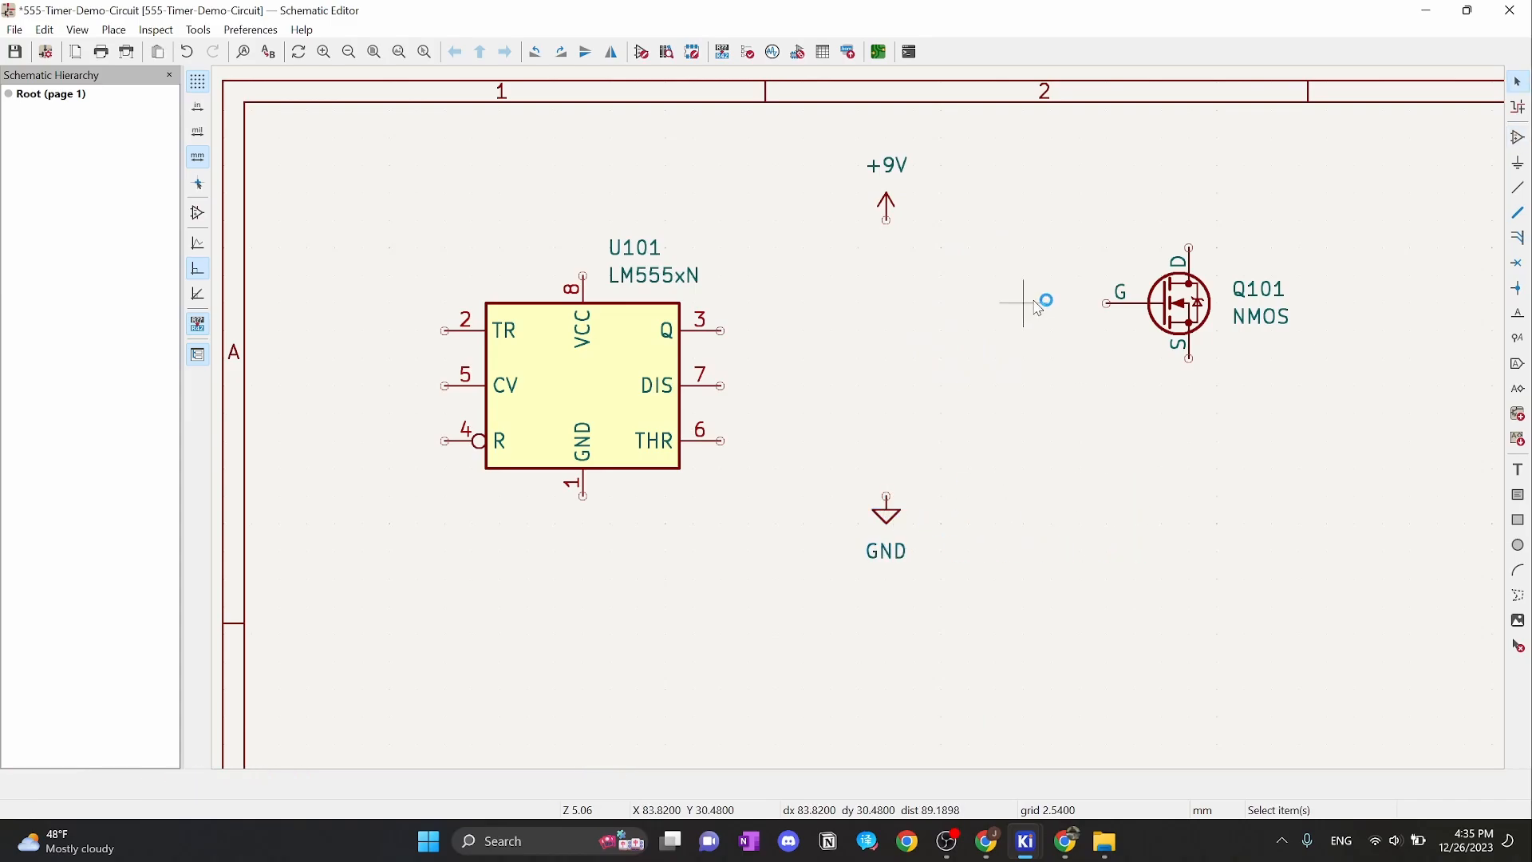
left_click(887, 197)
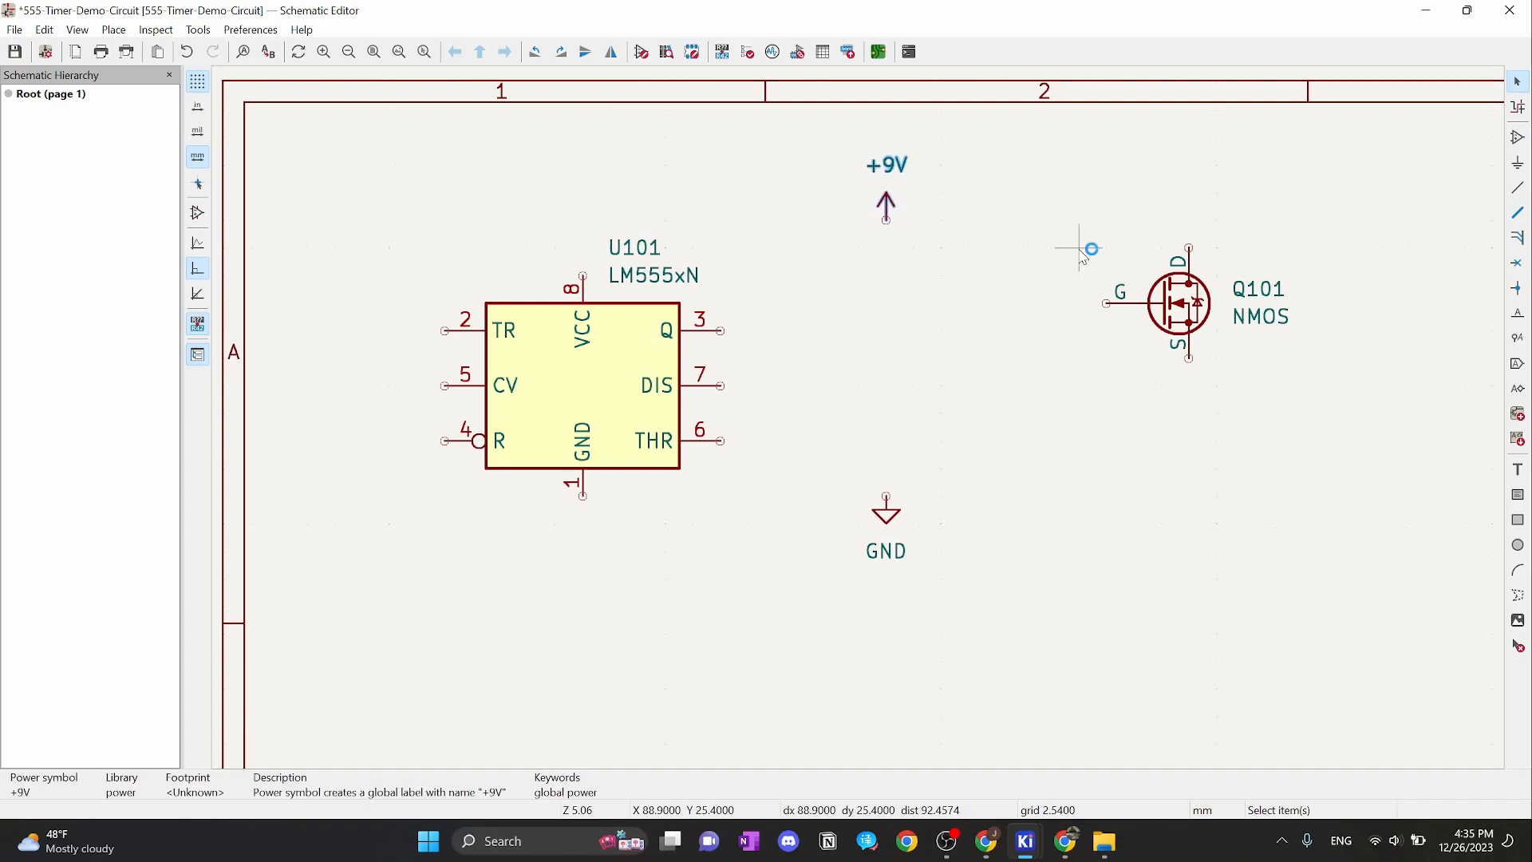
left_click(890, 515)
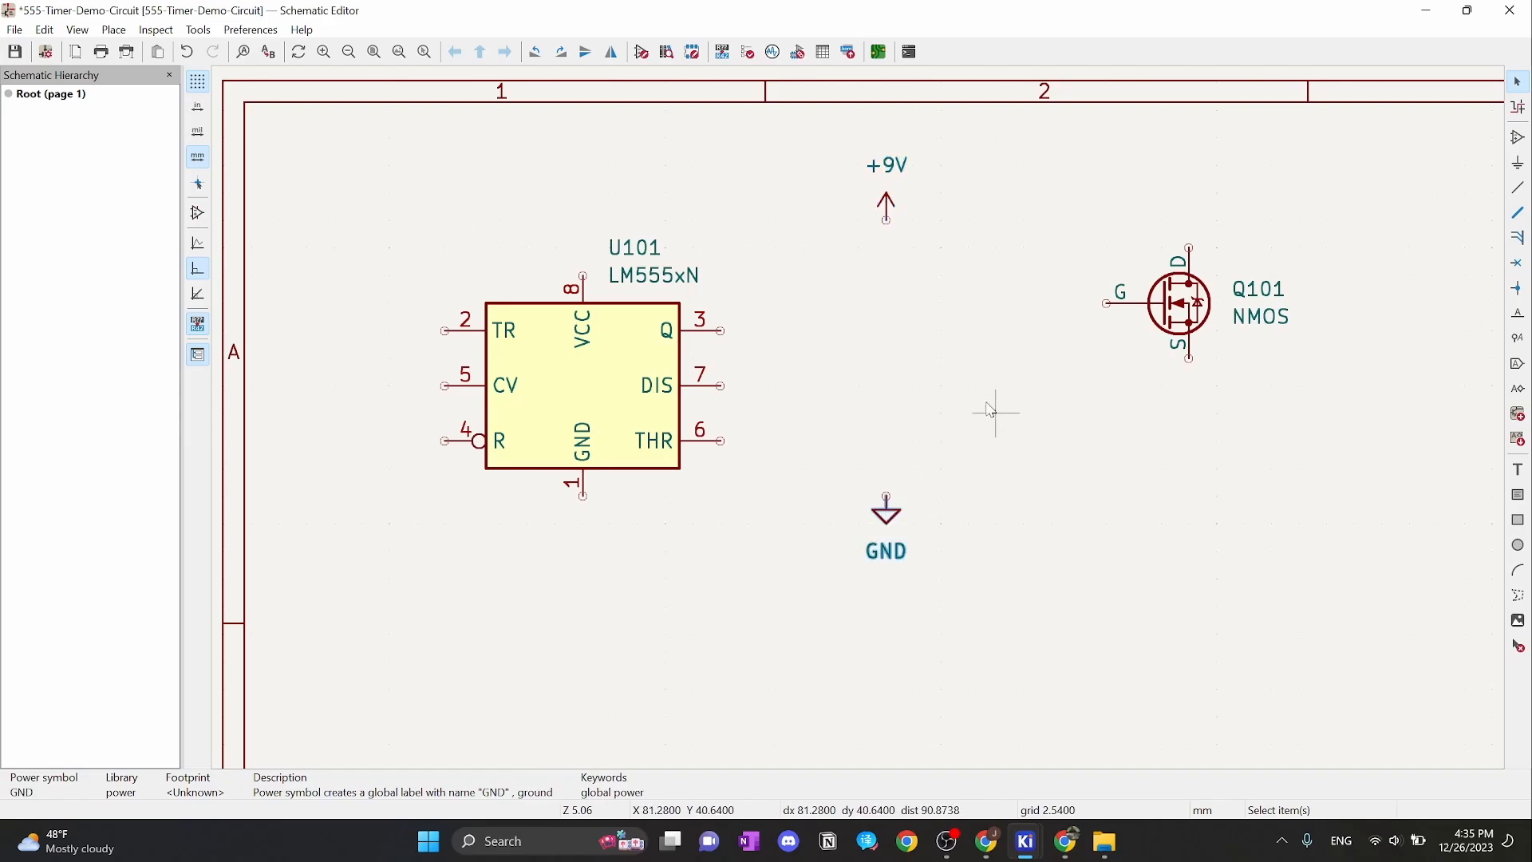
Bring up the canvas grid options, then close them without changing the grid
left_click(984, 270)
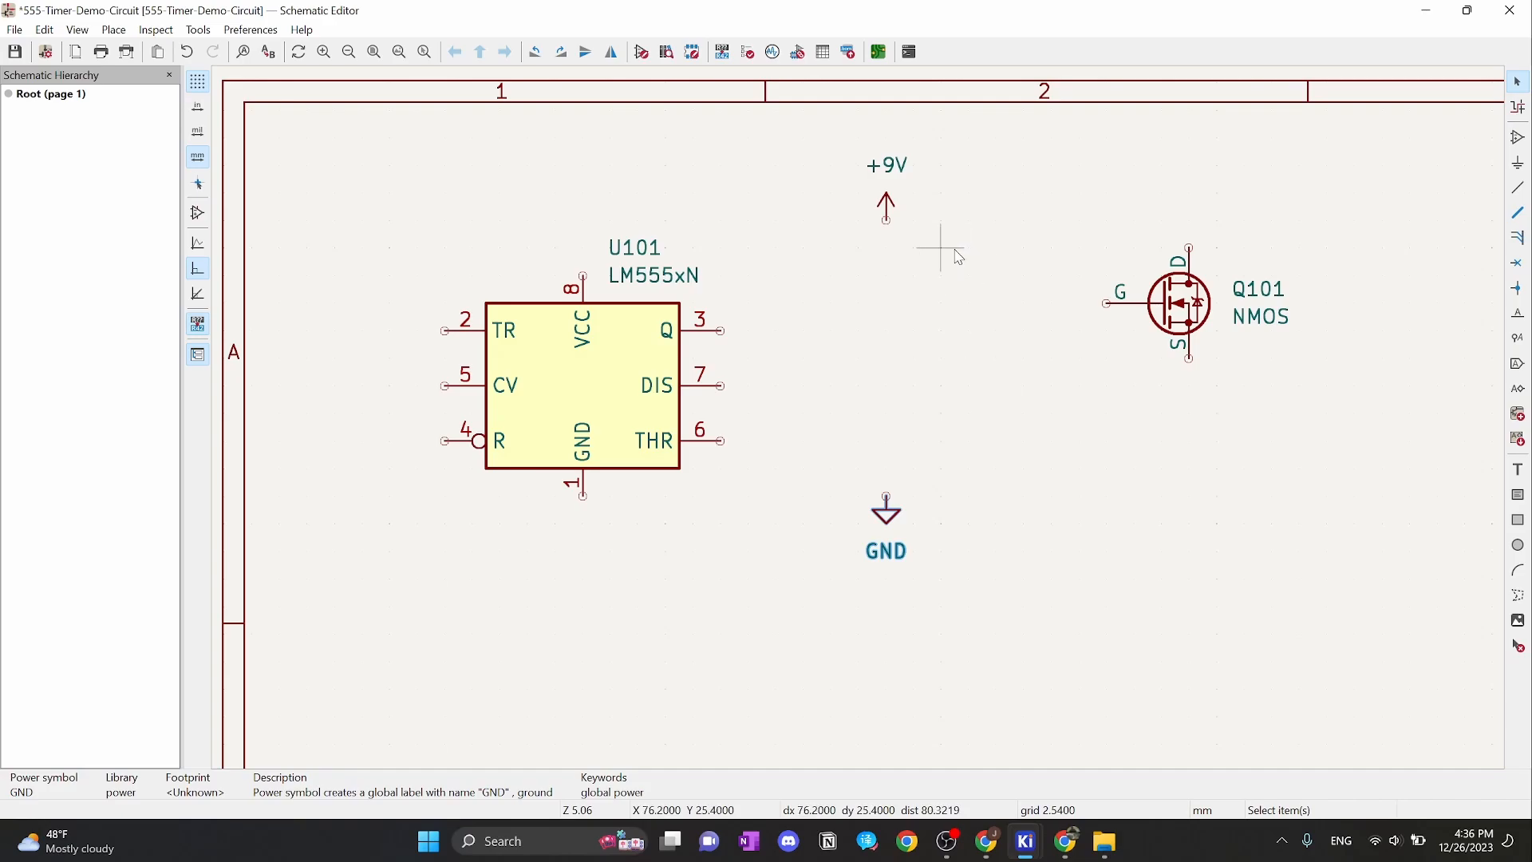
right_click(961, 283)
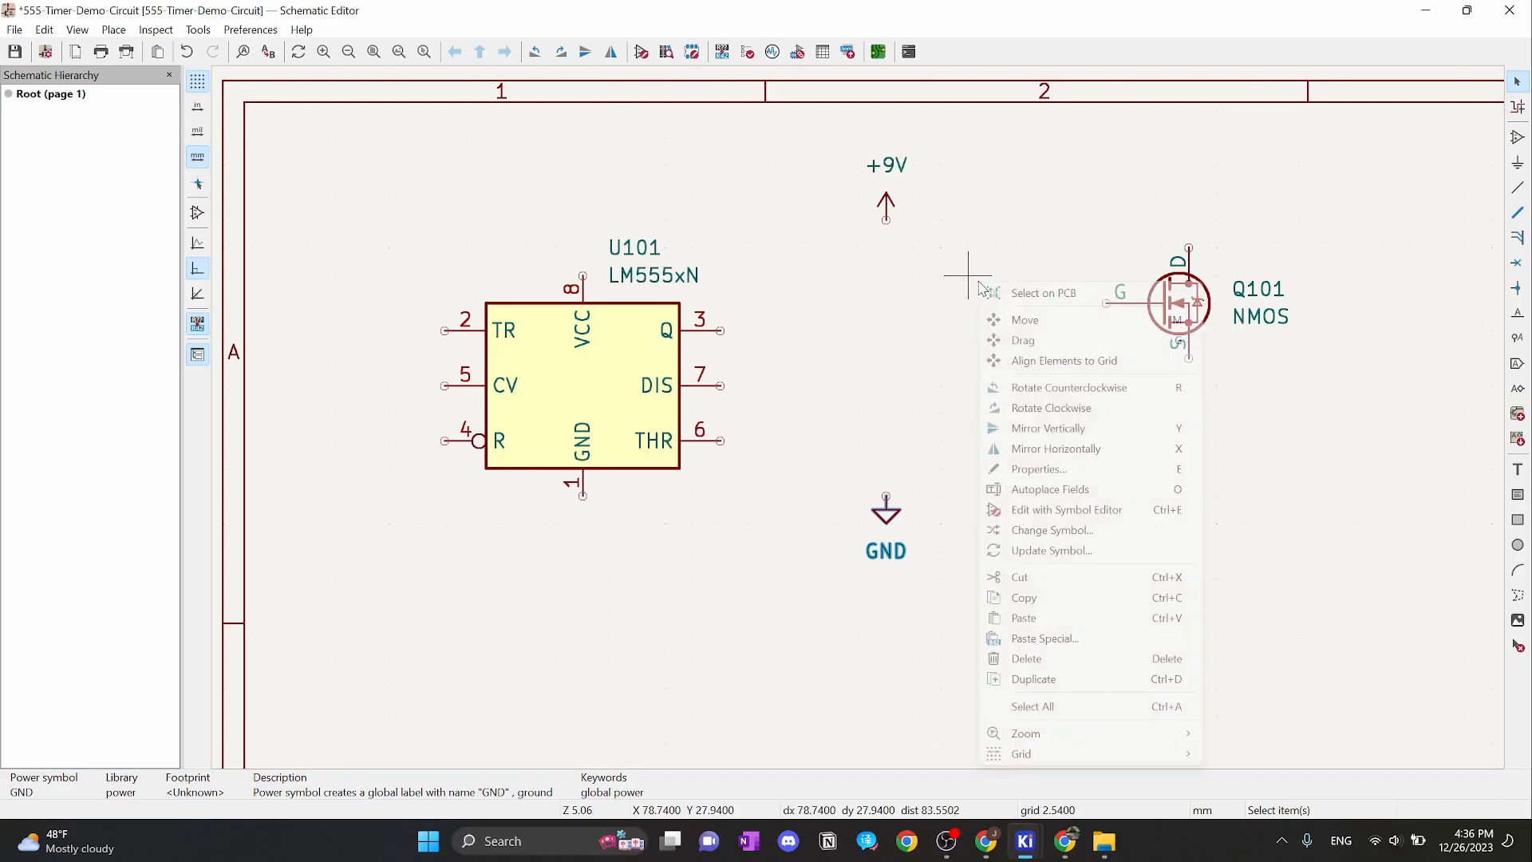
mouse_move(1029, 753)
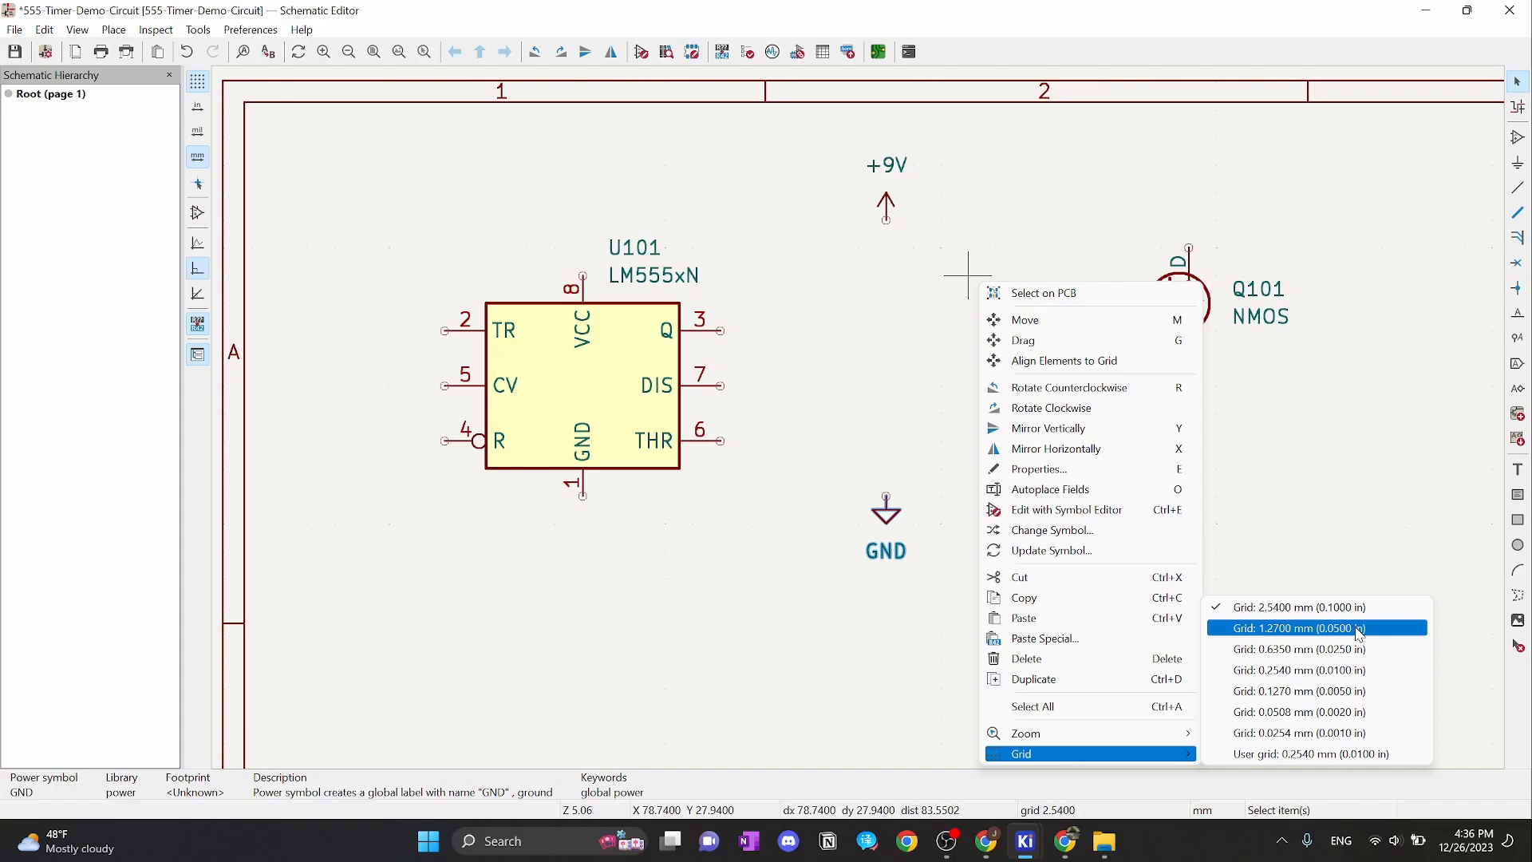
left_click(1365, 440)
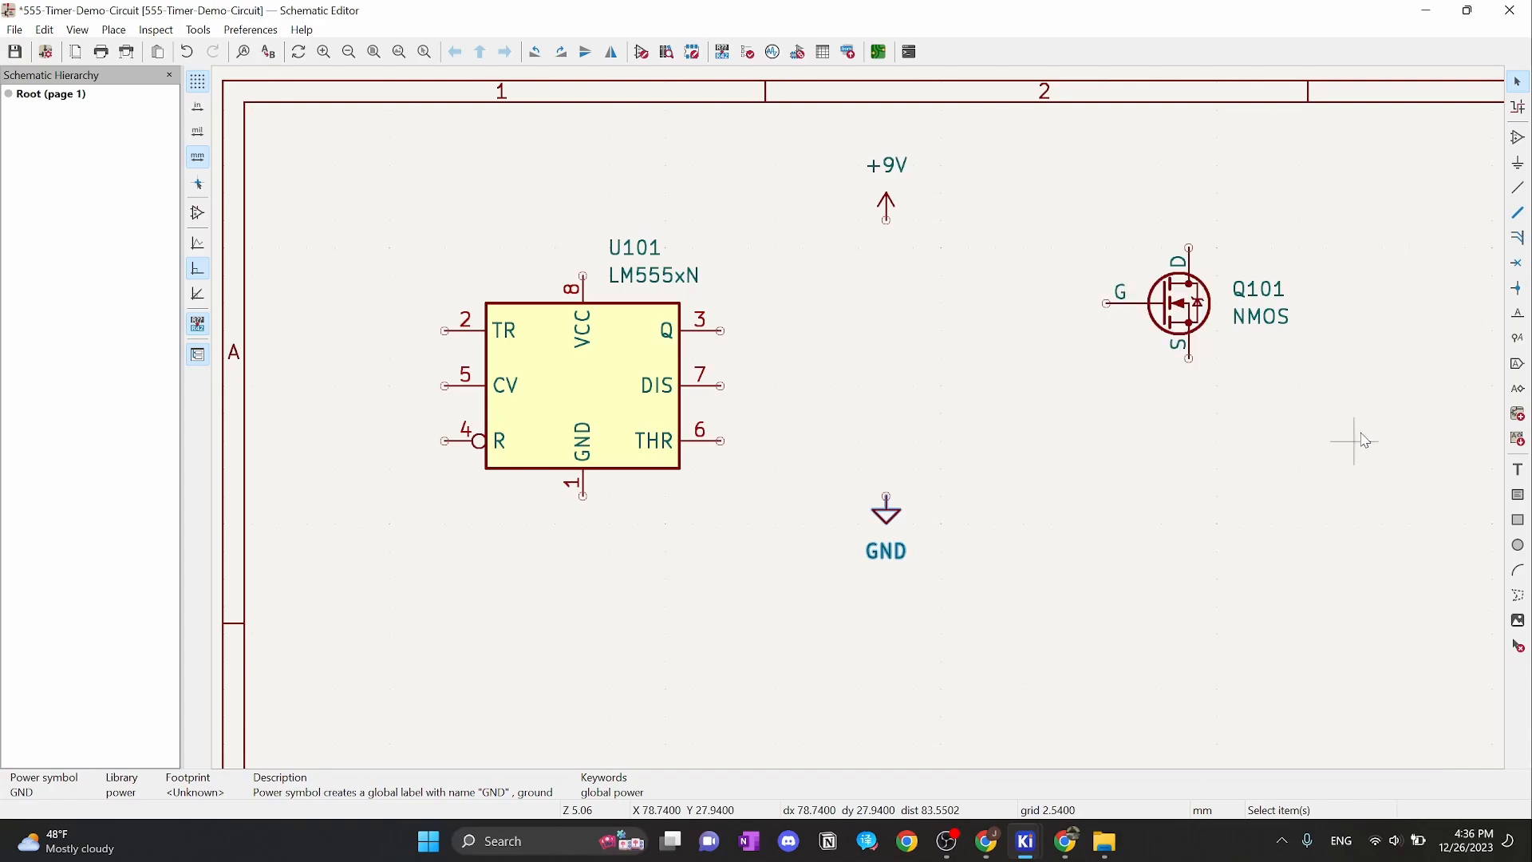
Place an R_US resistor R1 between +9V and GND, then delete it
key("a")
left_click(914, 358)
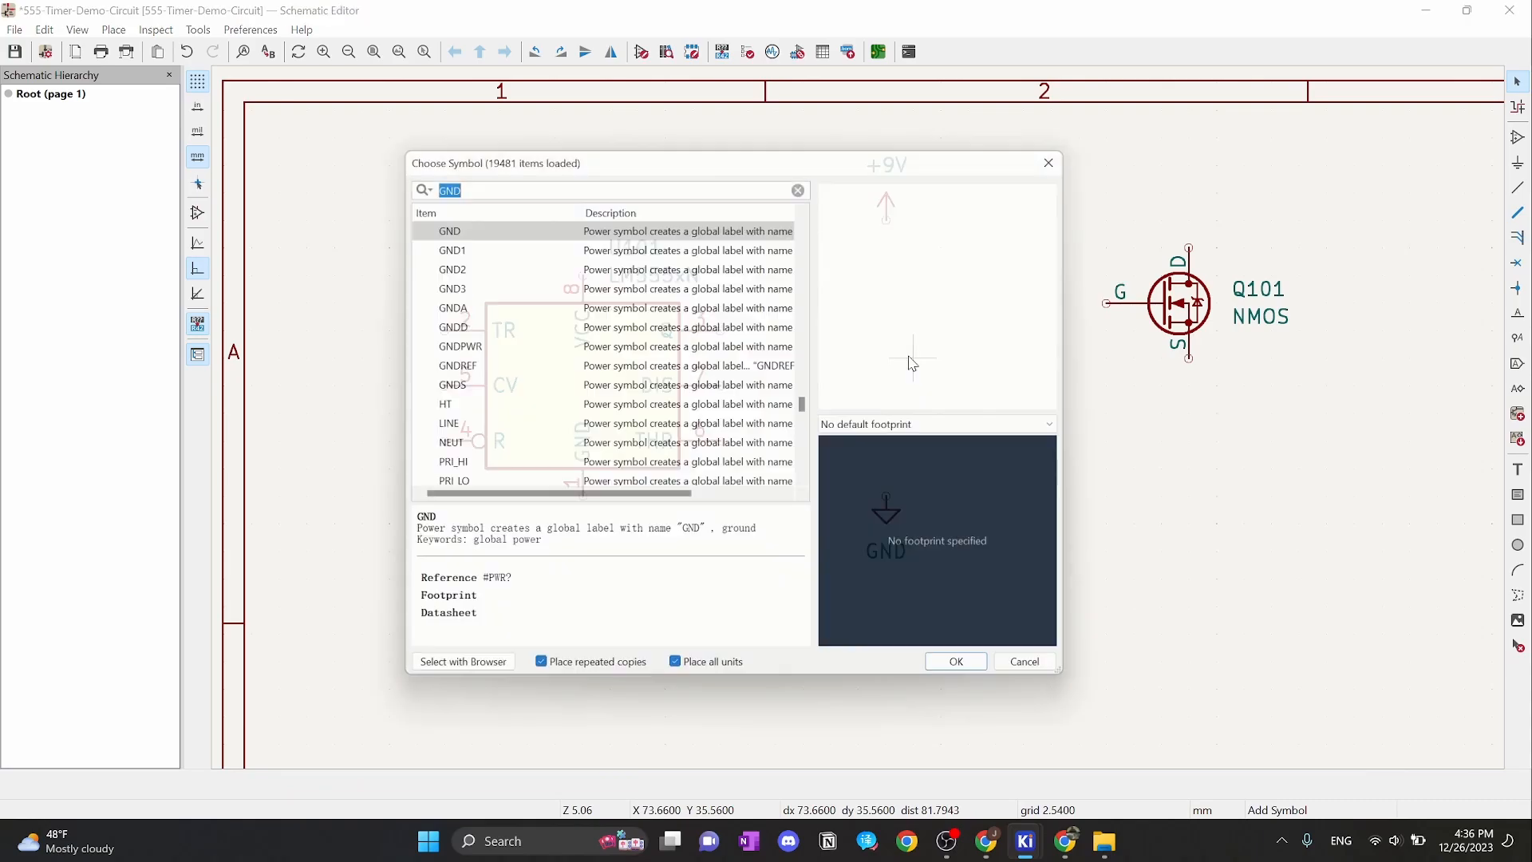
type("r-si")
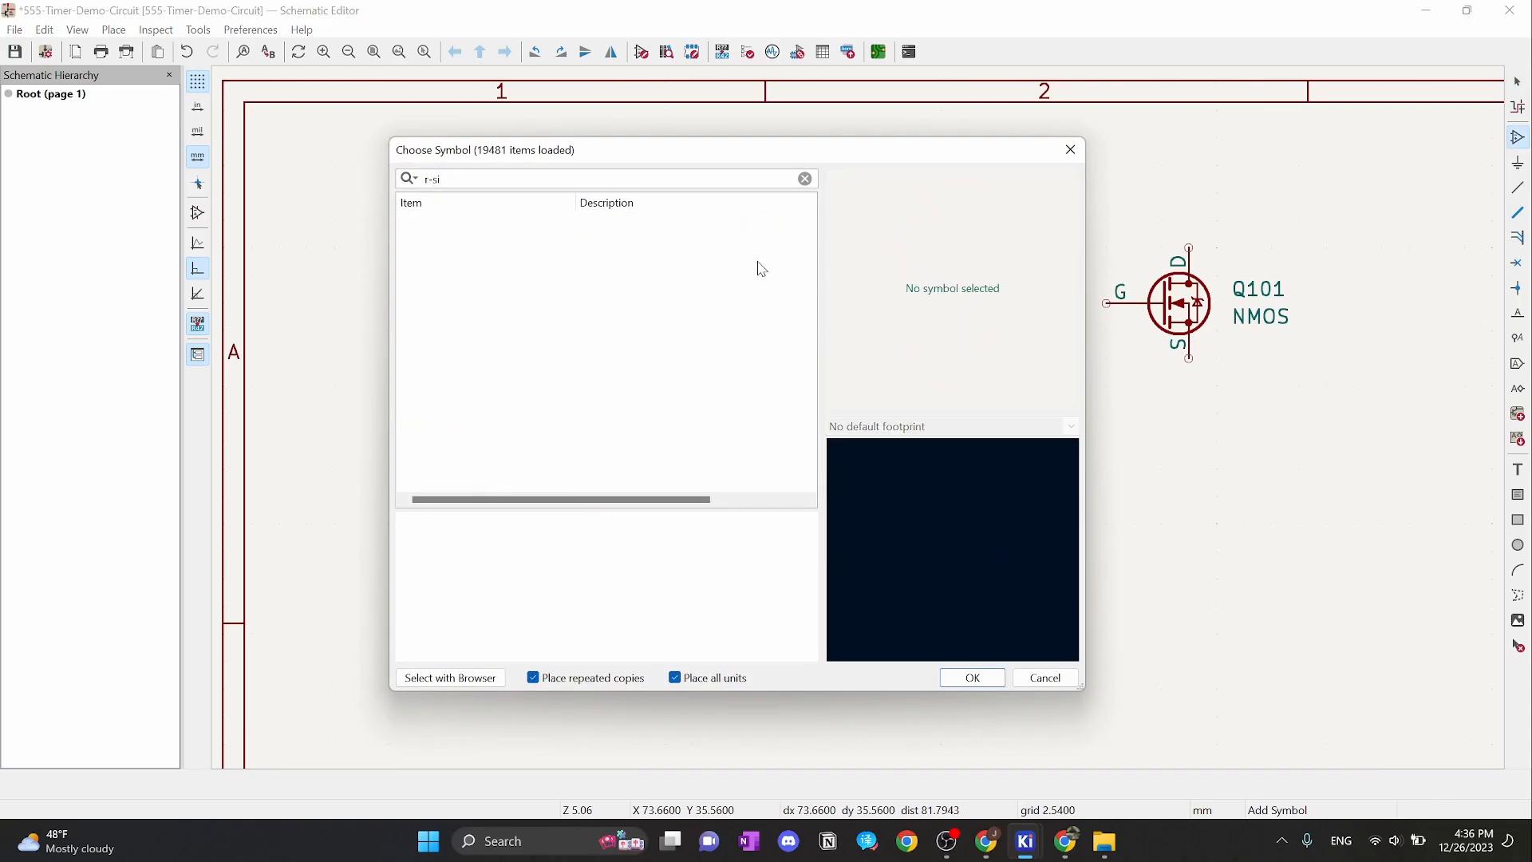
key("BackSpace")
type("_us")
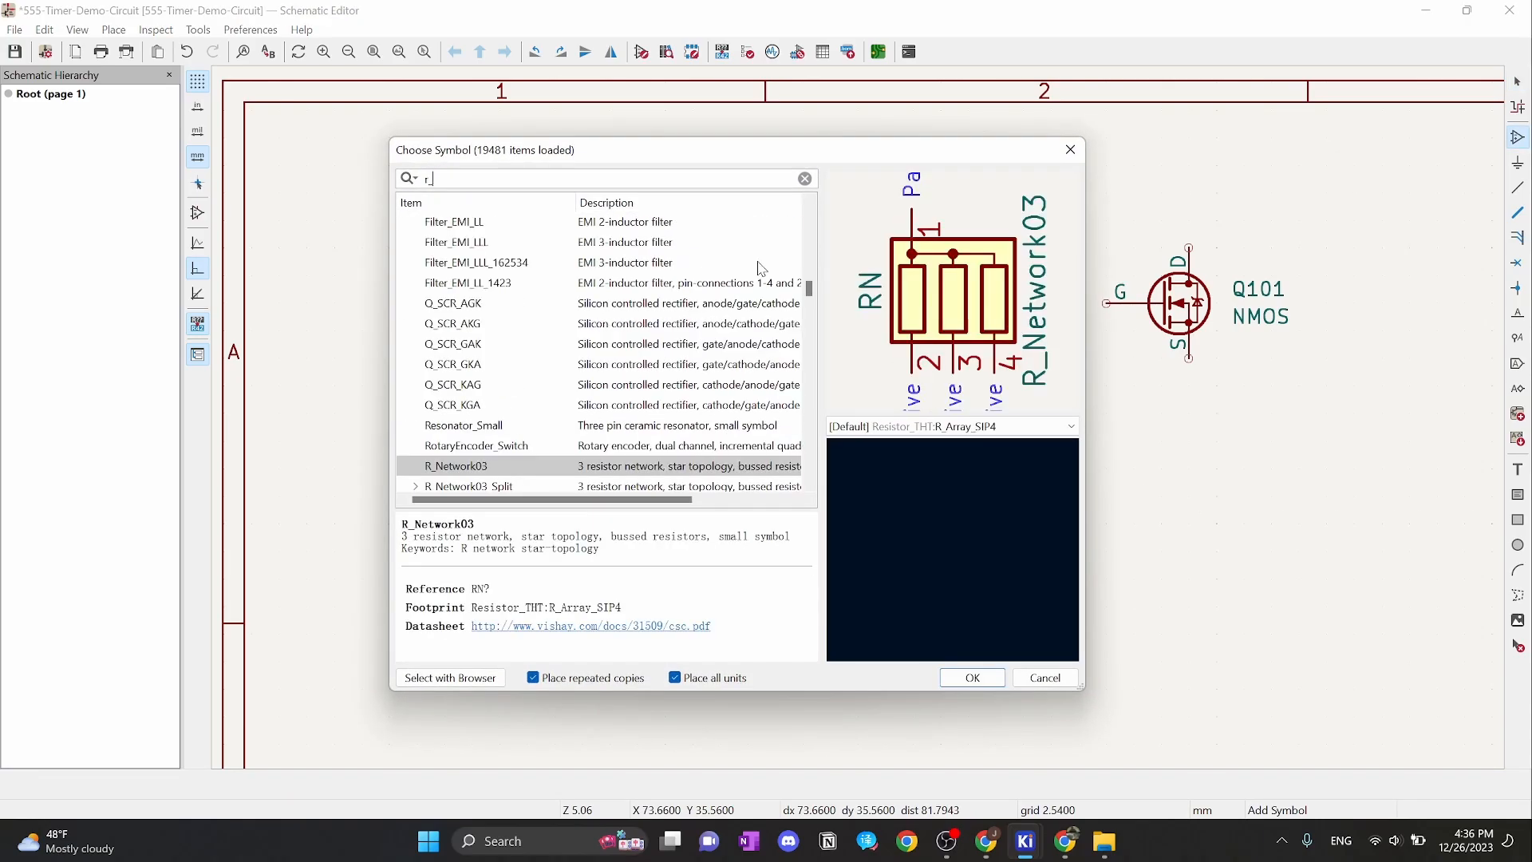
left_click(973, 678)
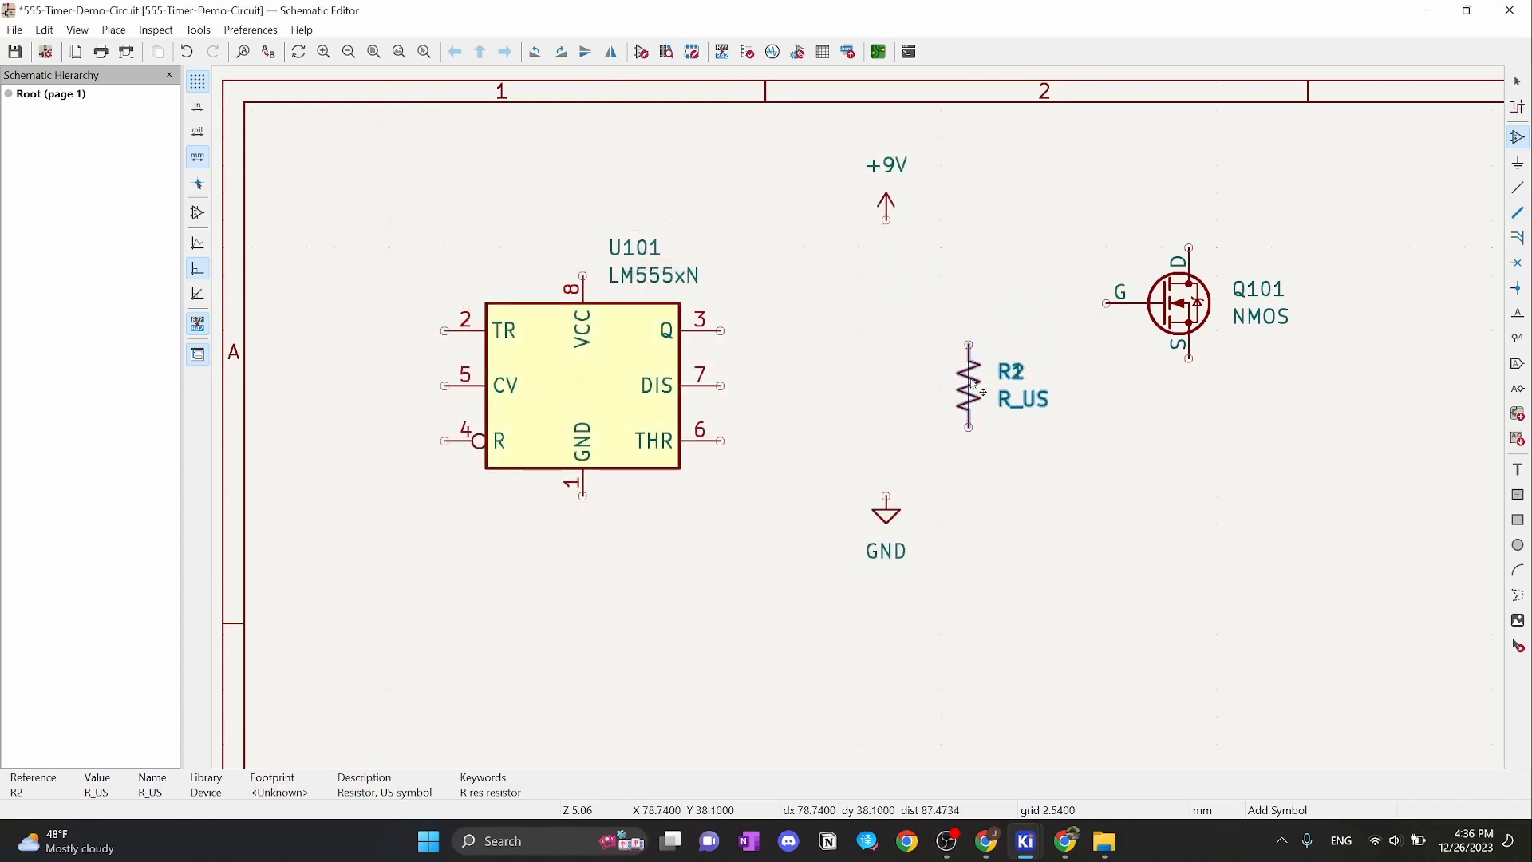
left_click(975, 389)
scroll(972, 387, "up", 5)
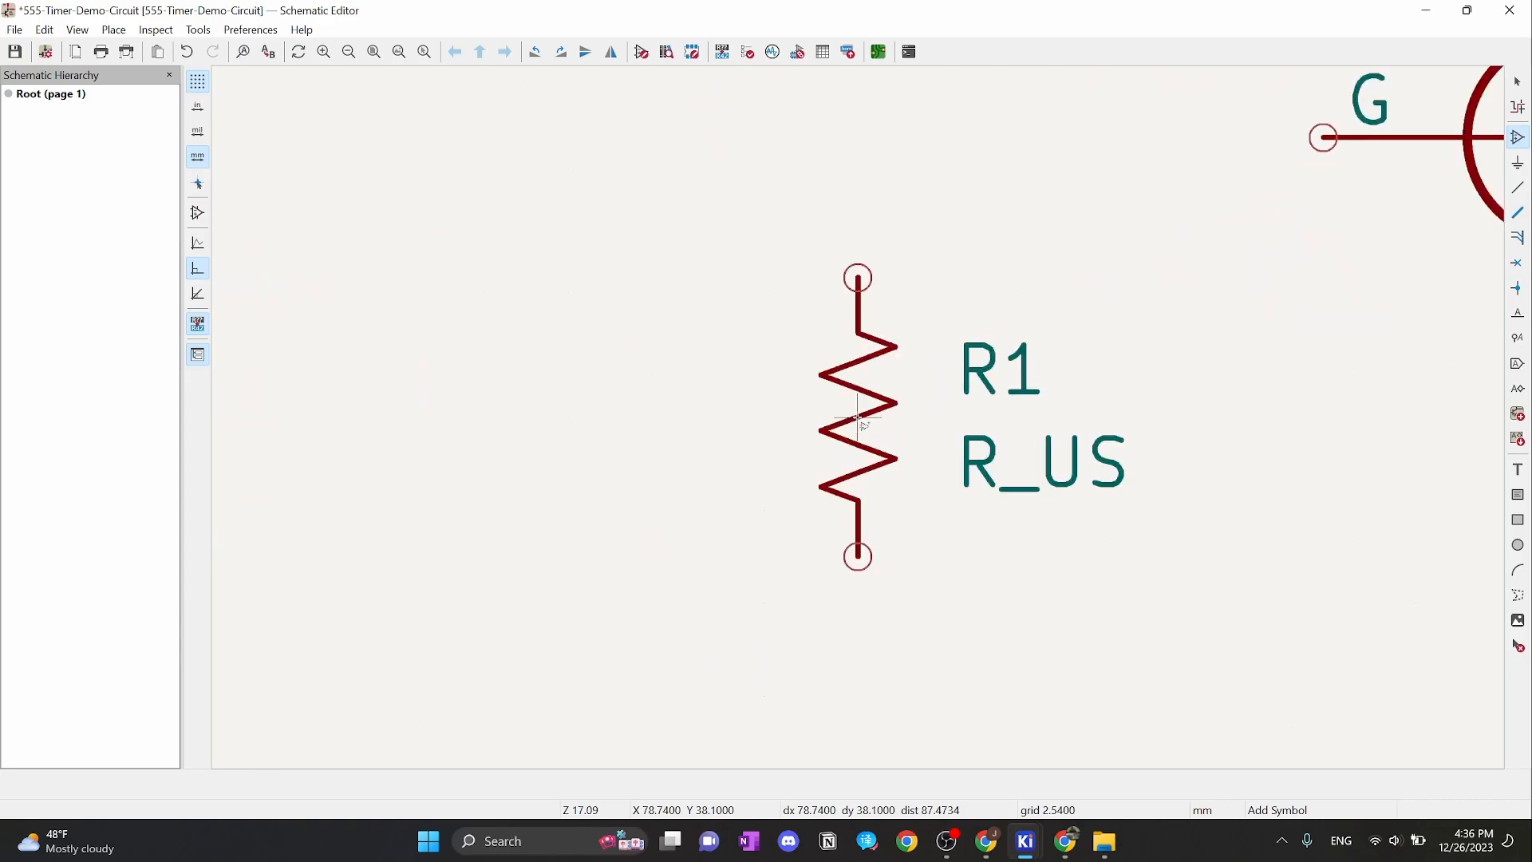
key("Escape")
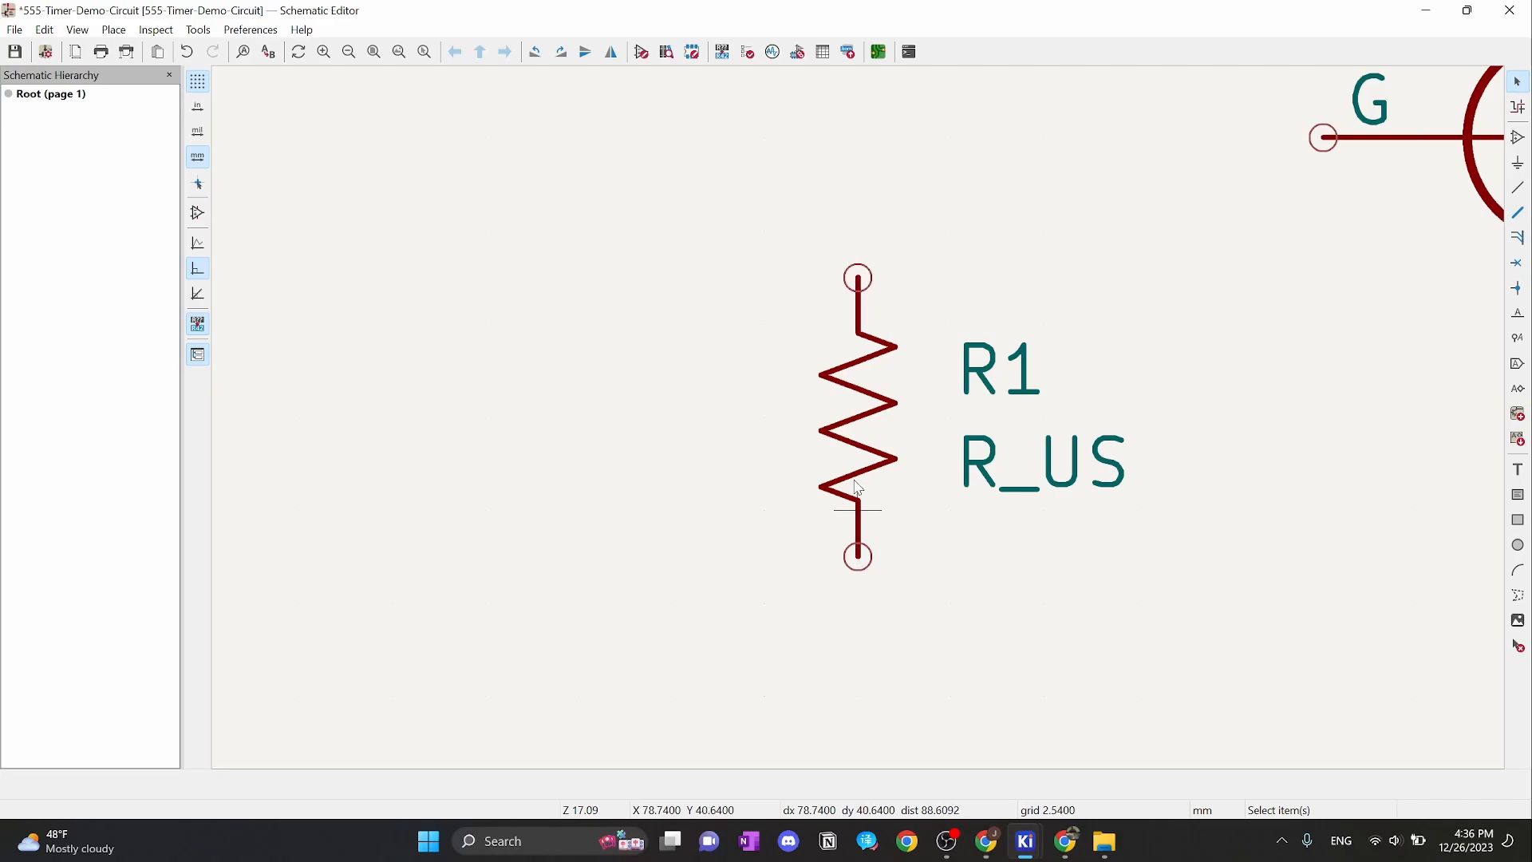
scroll(858, 488, "down", 3)
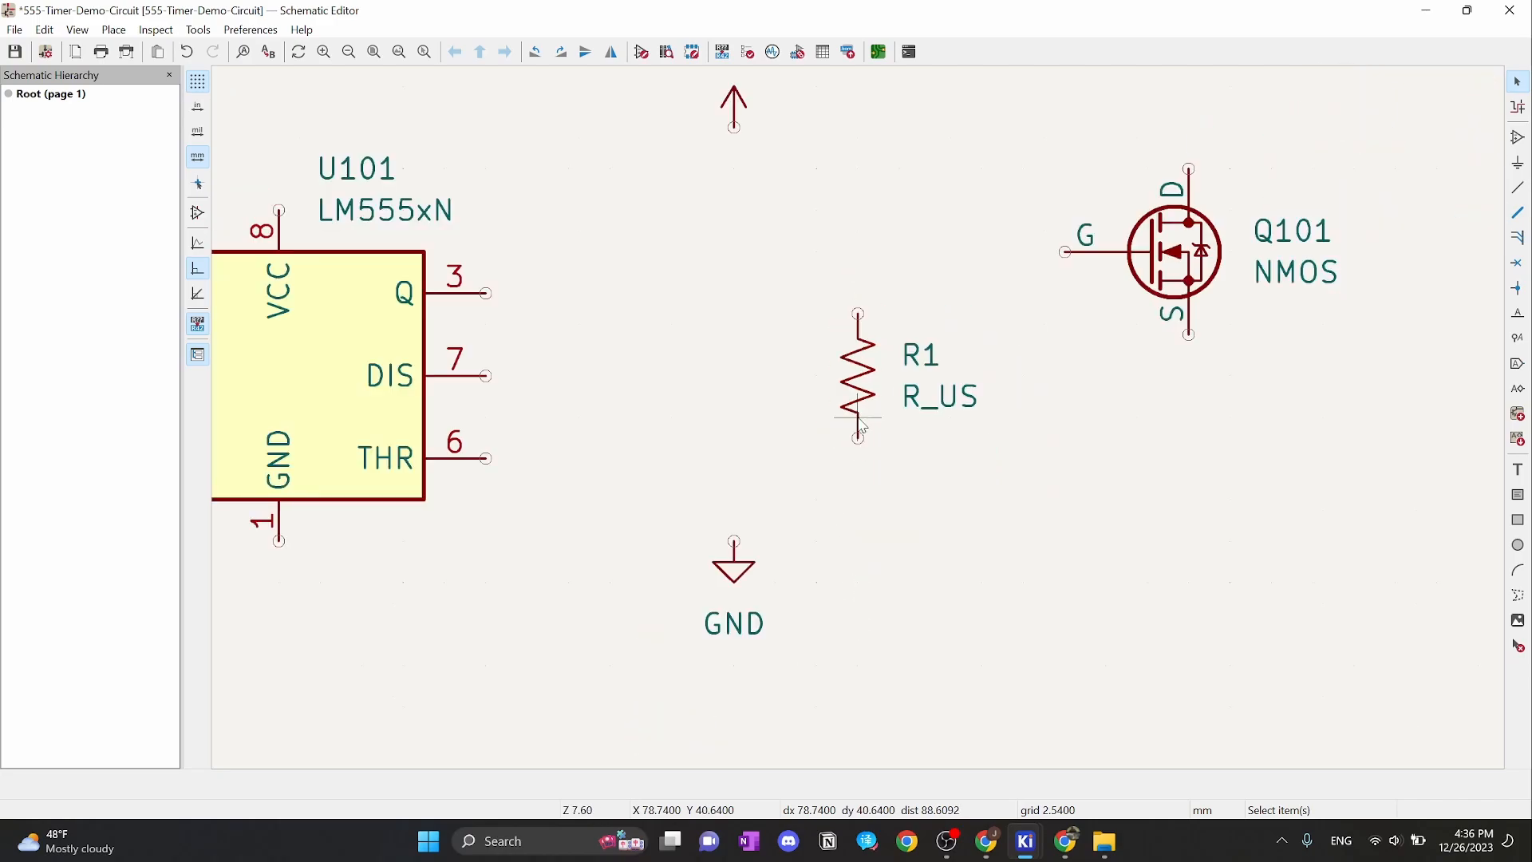
left_click(853, 369)
key("Delete")
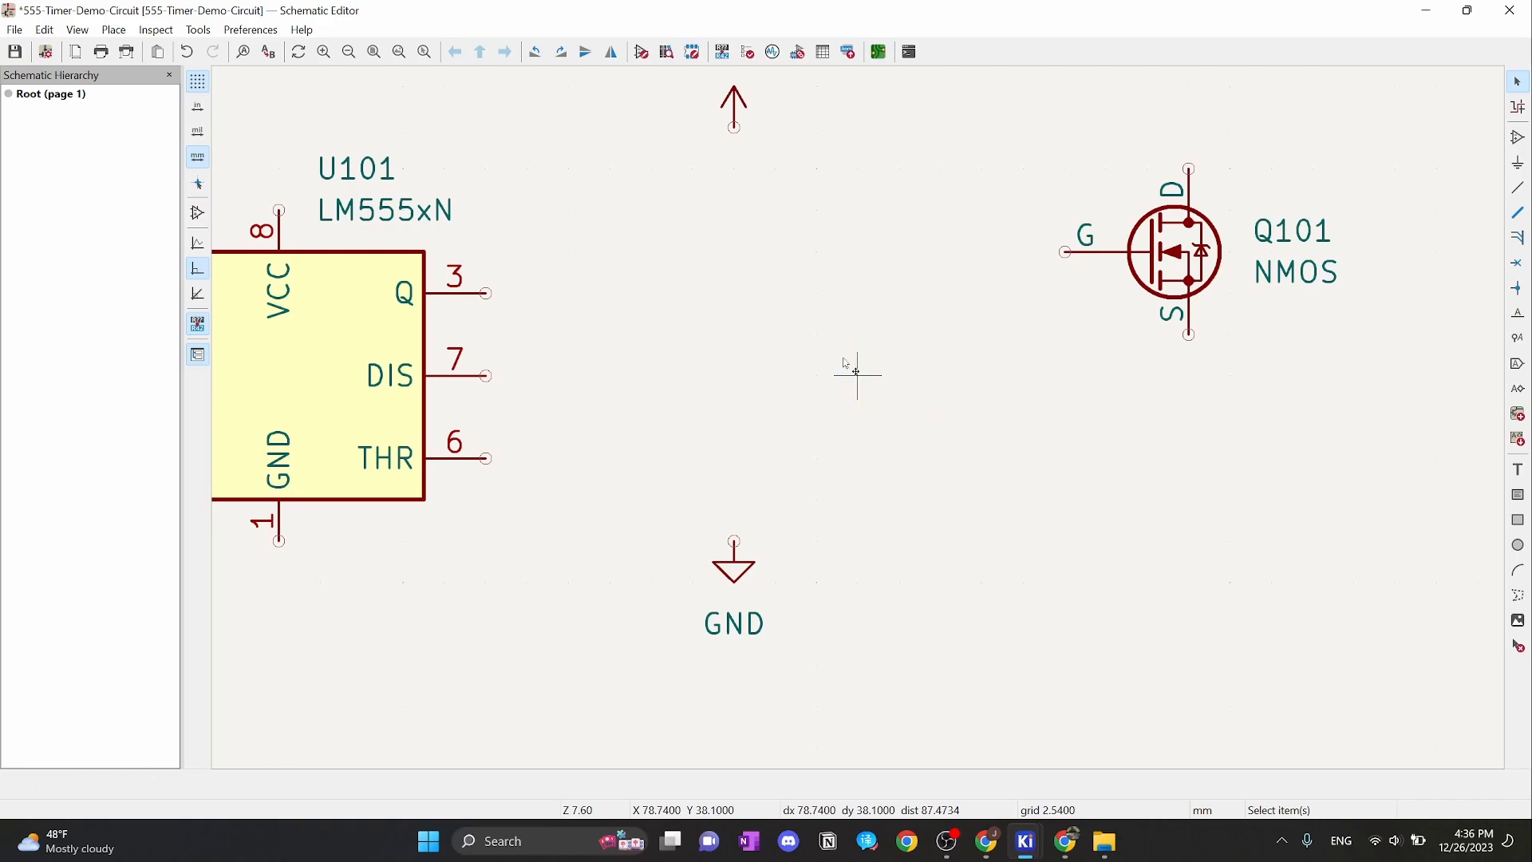
Set the snapping grid to 1.2700 mm and reopen Choose Symbol
right_click(844, 361)
mouse_move(974, 536)
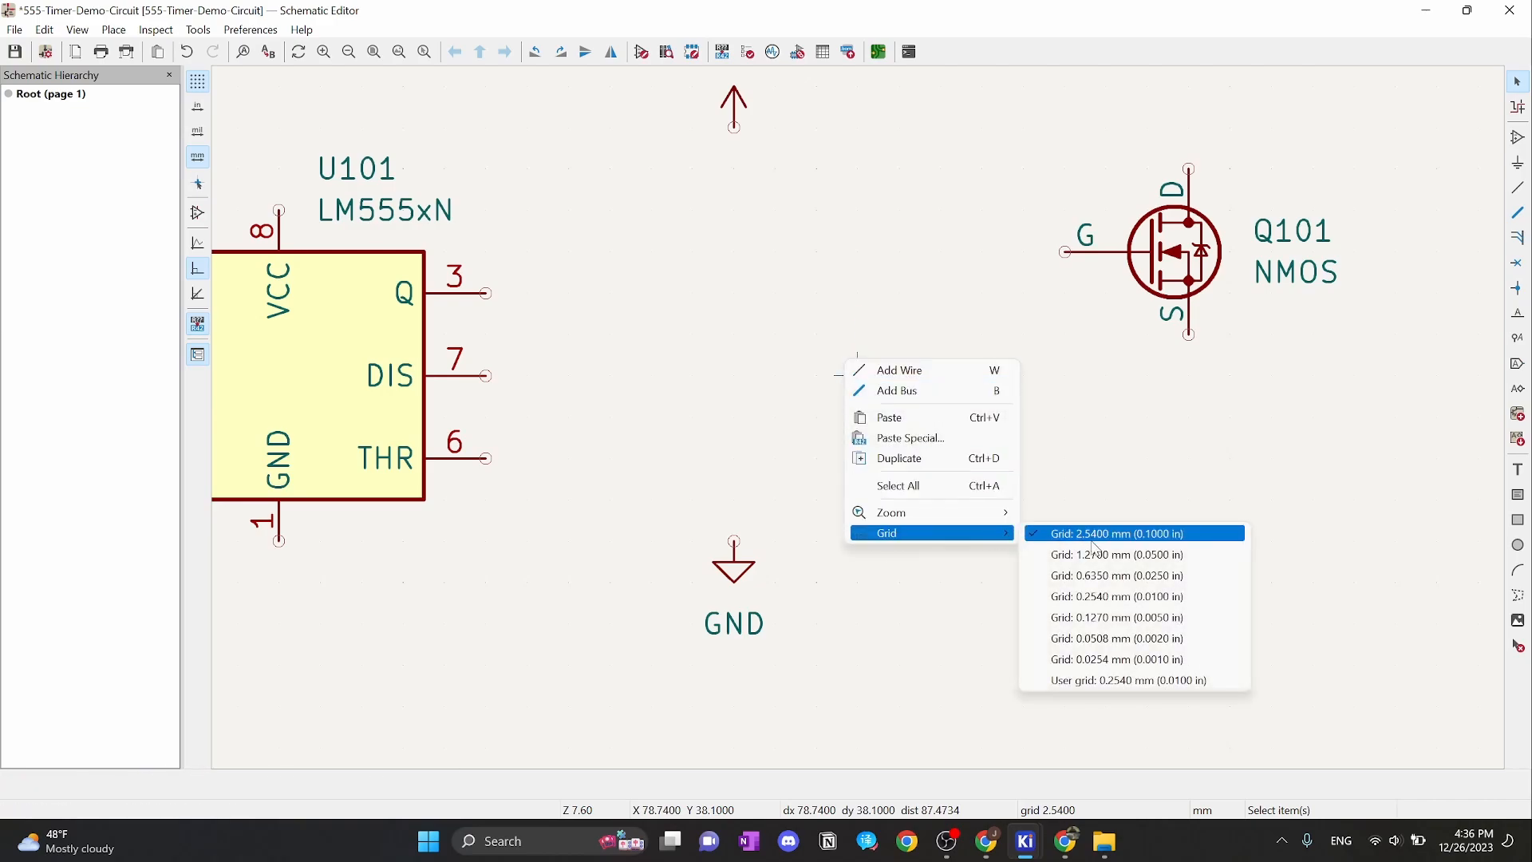
left_click(1128, 551)
key("a")
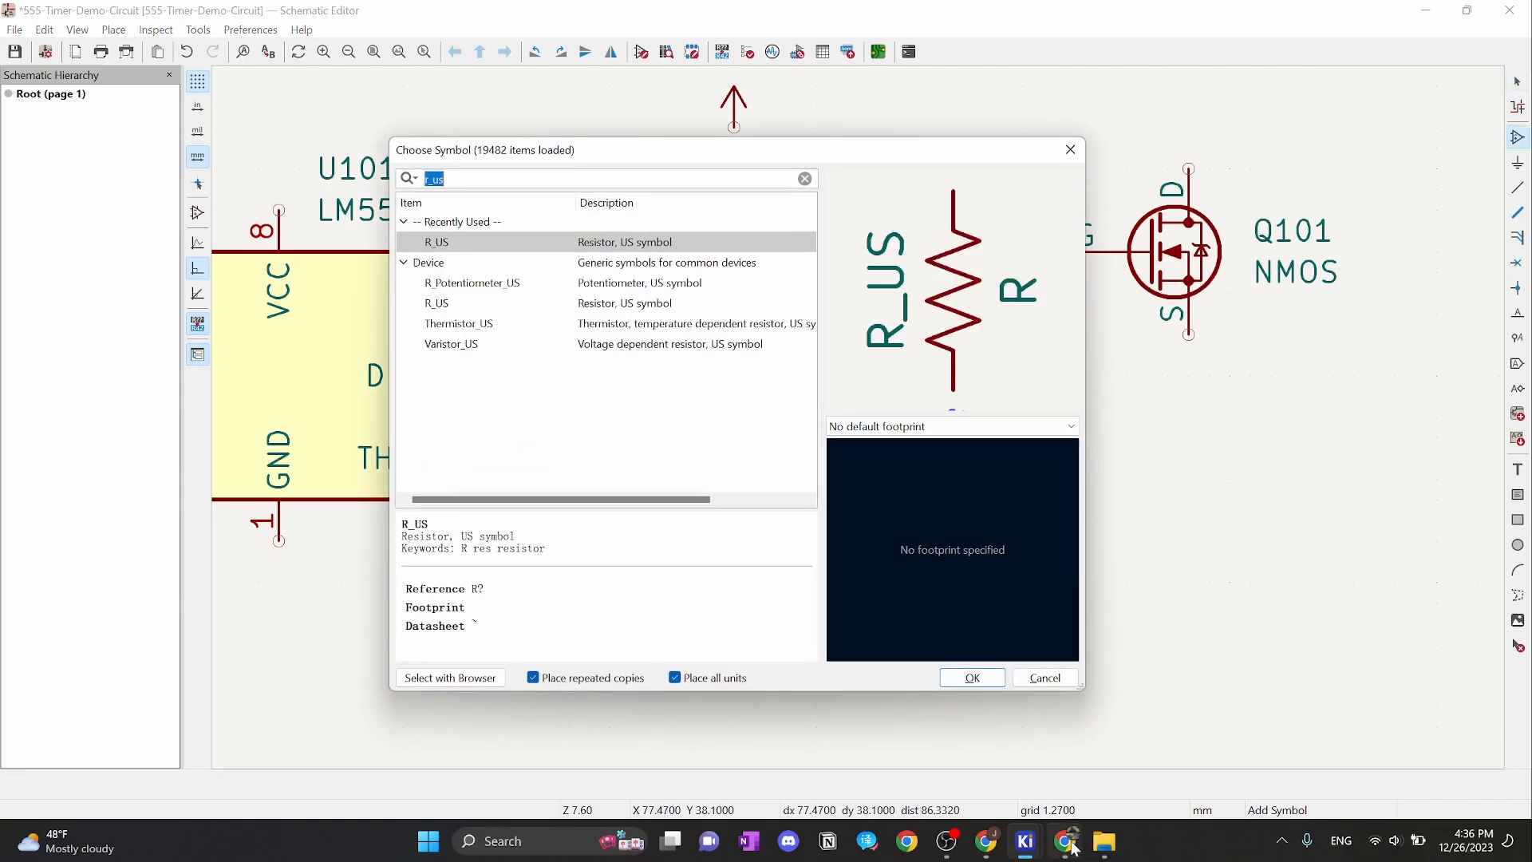
Bring up the Tinkercad breadboard circuit and select its capacitor
left_click(1065, 841)
left_click(796, 614)
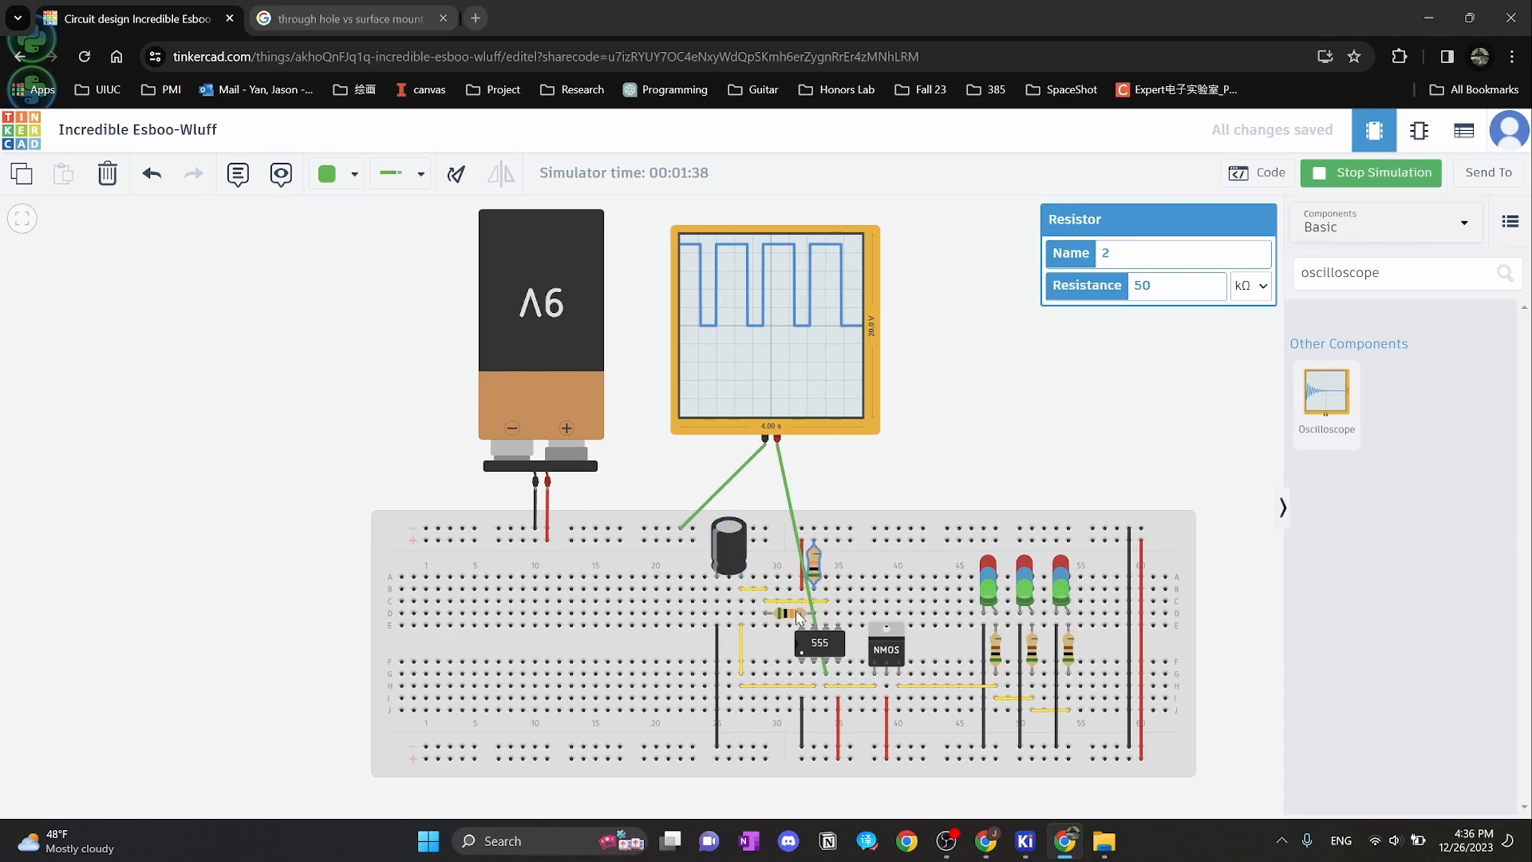
left_click(726, 549)
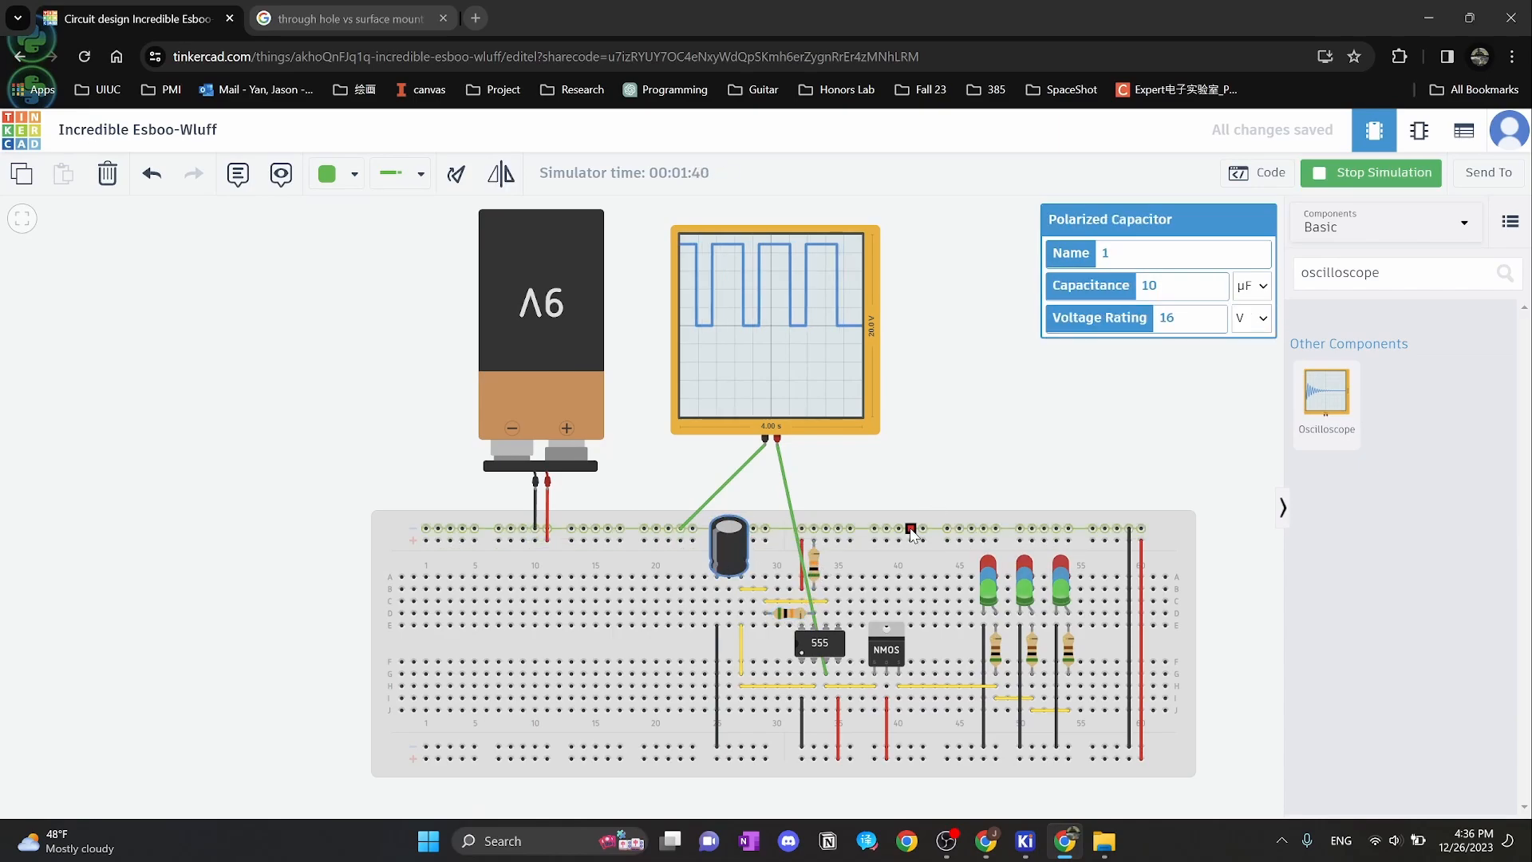
scroll(705, 552, "up", 1)
scroll(706, 552, "up", 2)
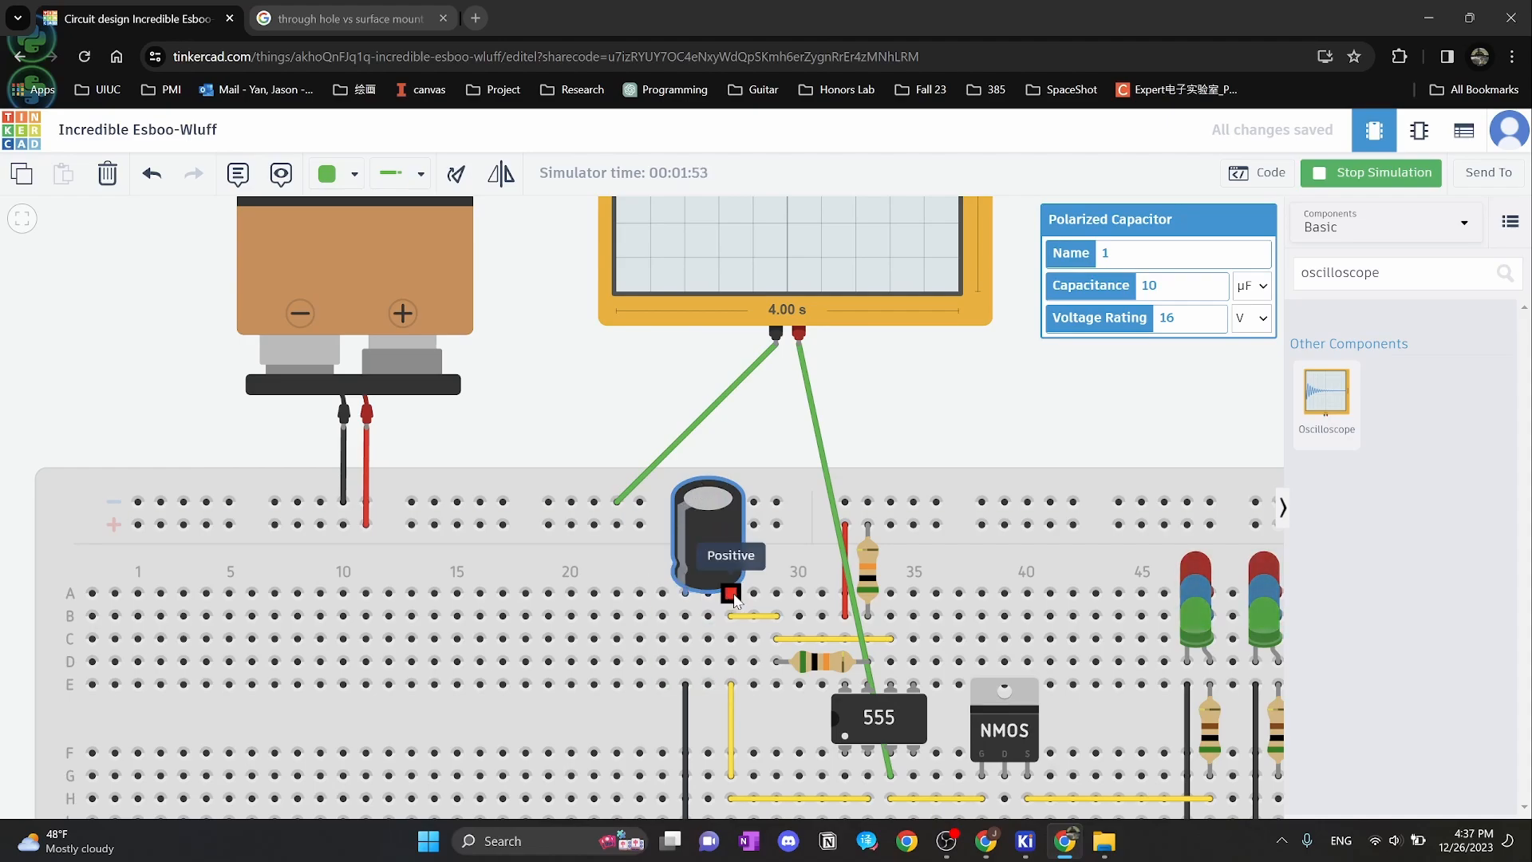
scroll(734, 600, "down", 1)
scroll(735, 604, "down", 3)
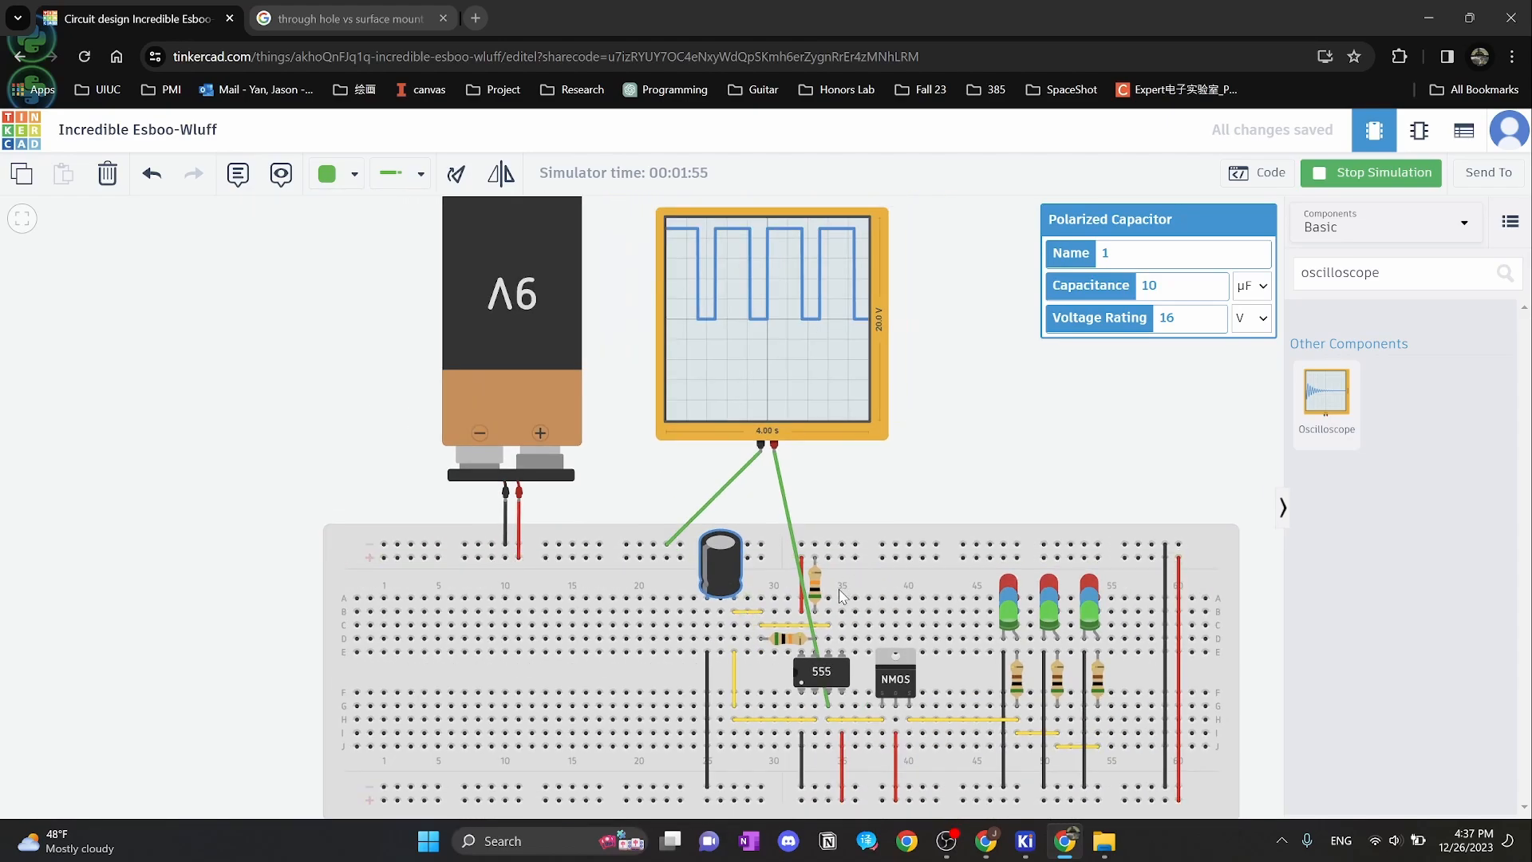
Read the resistor's 50 kΩ resistance and the capacitor's 10 µF capacitance
left_click(815, 583)
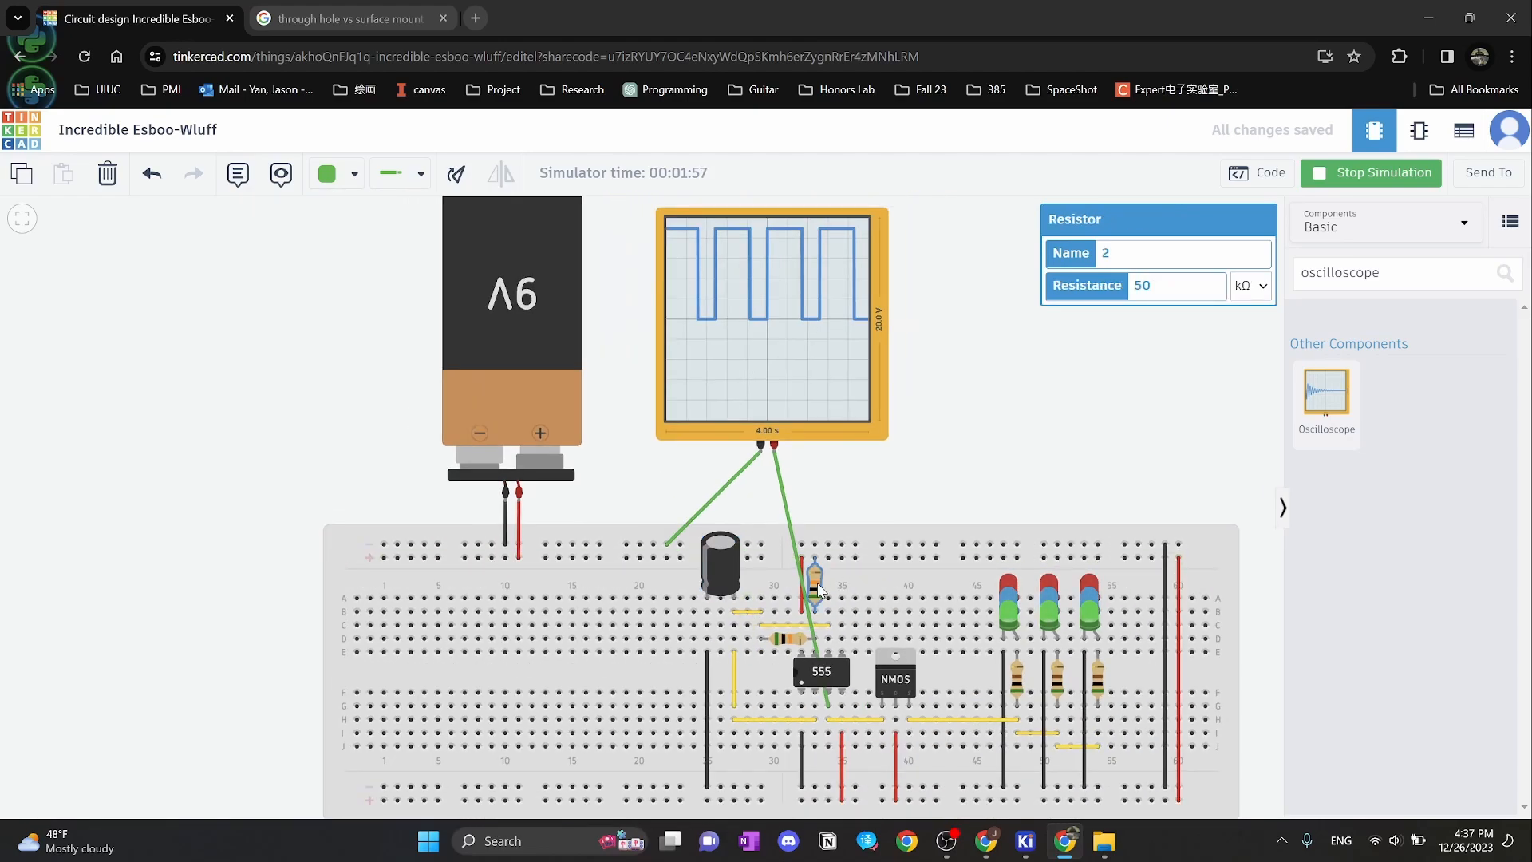
double_click(1172, 281)
left_click(715, 547)
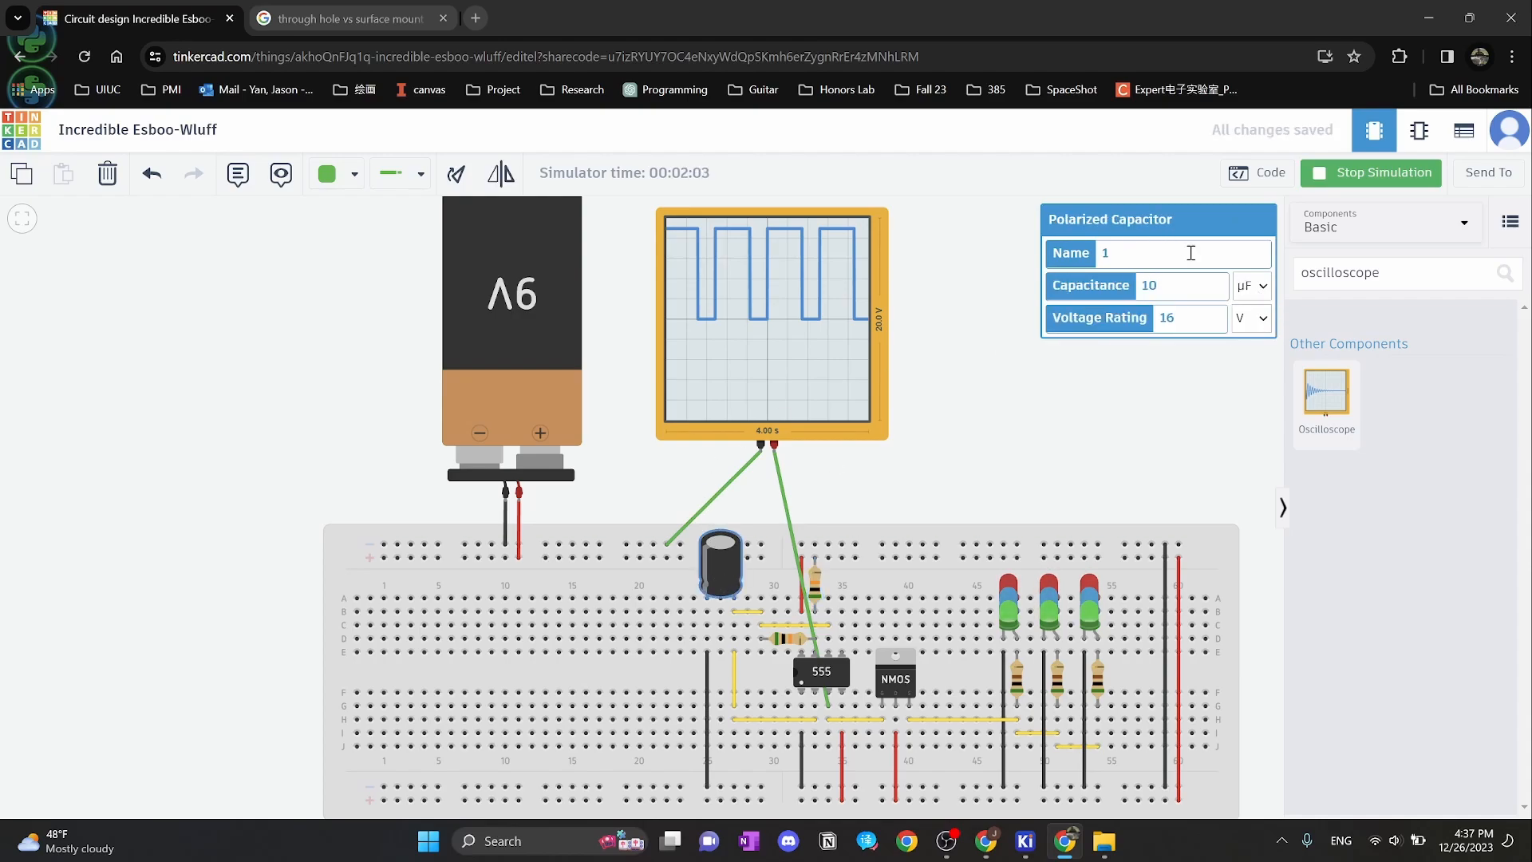
double_click(1149, 284)
mouse_move(1025, 840)
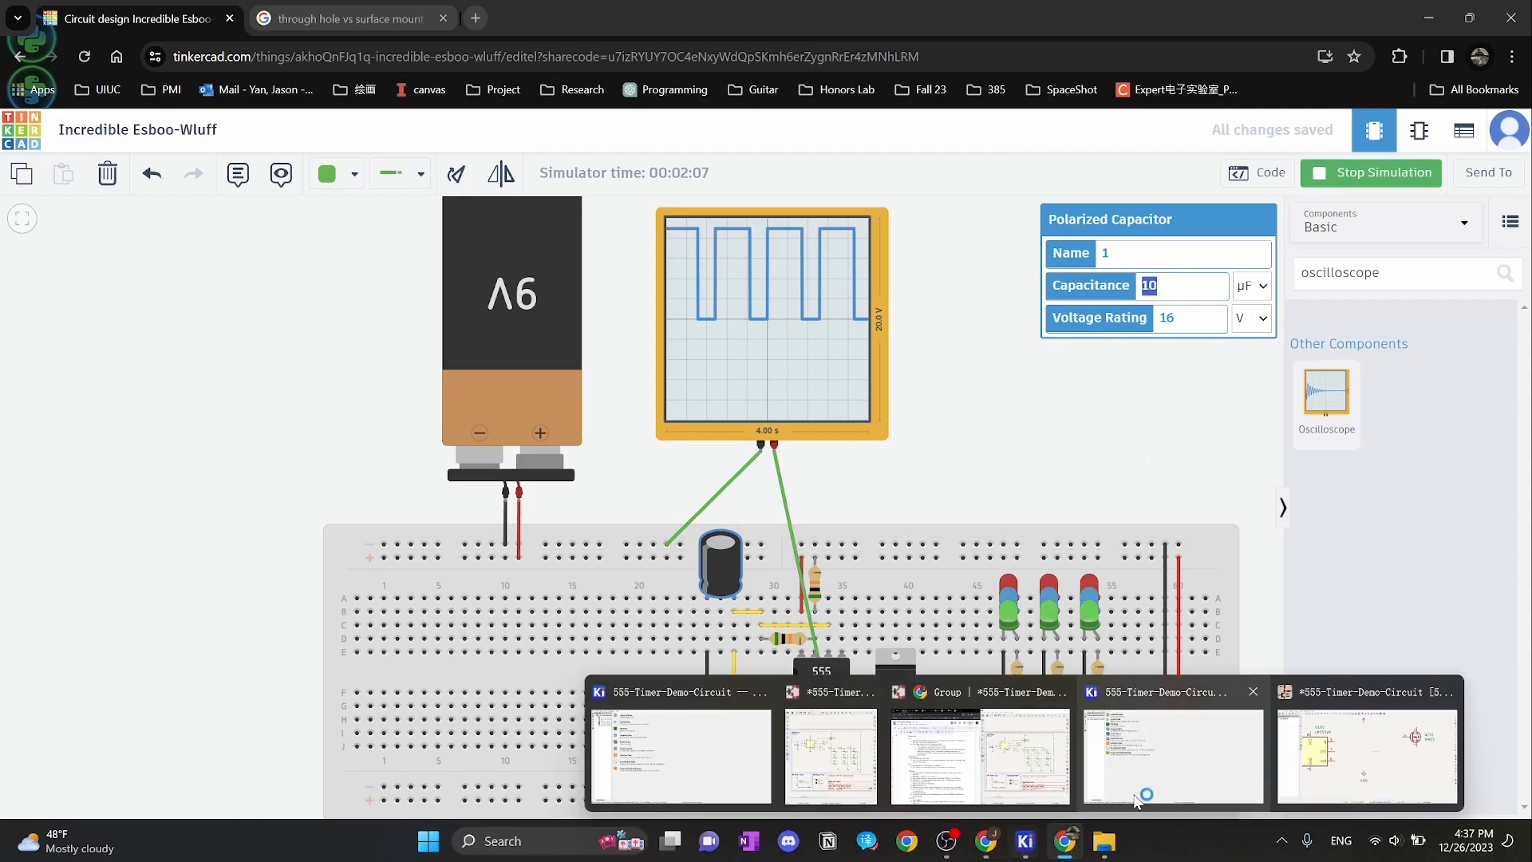
left_click(1326, 746)
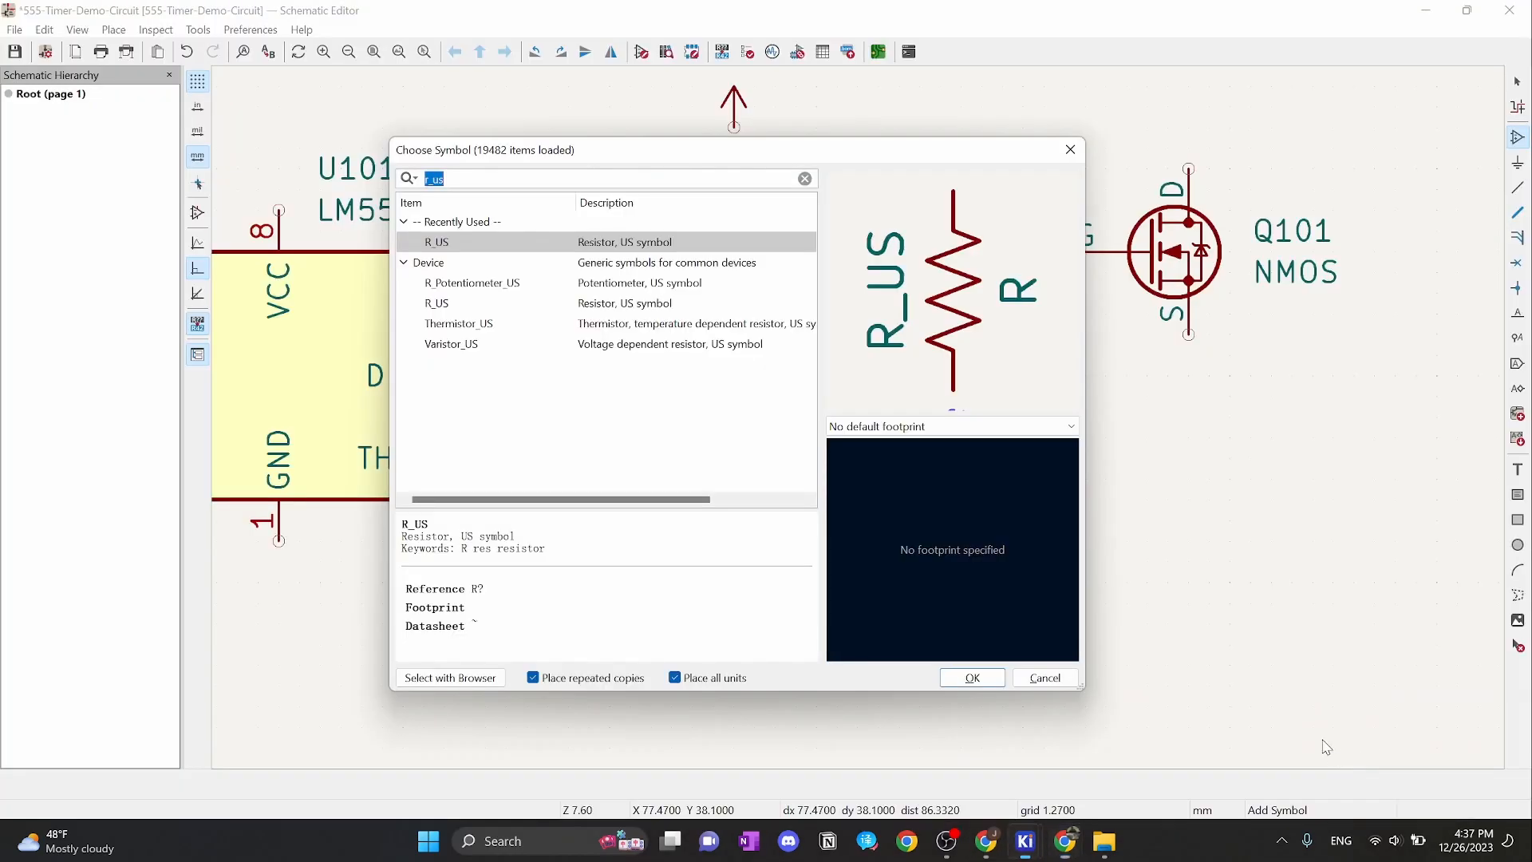
left_click(552, 246)
left_click(971, 680)
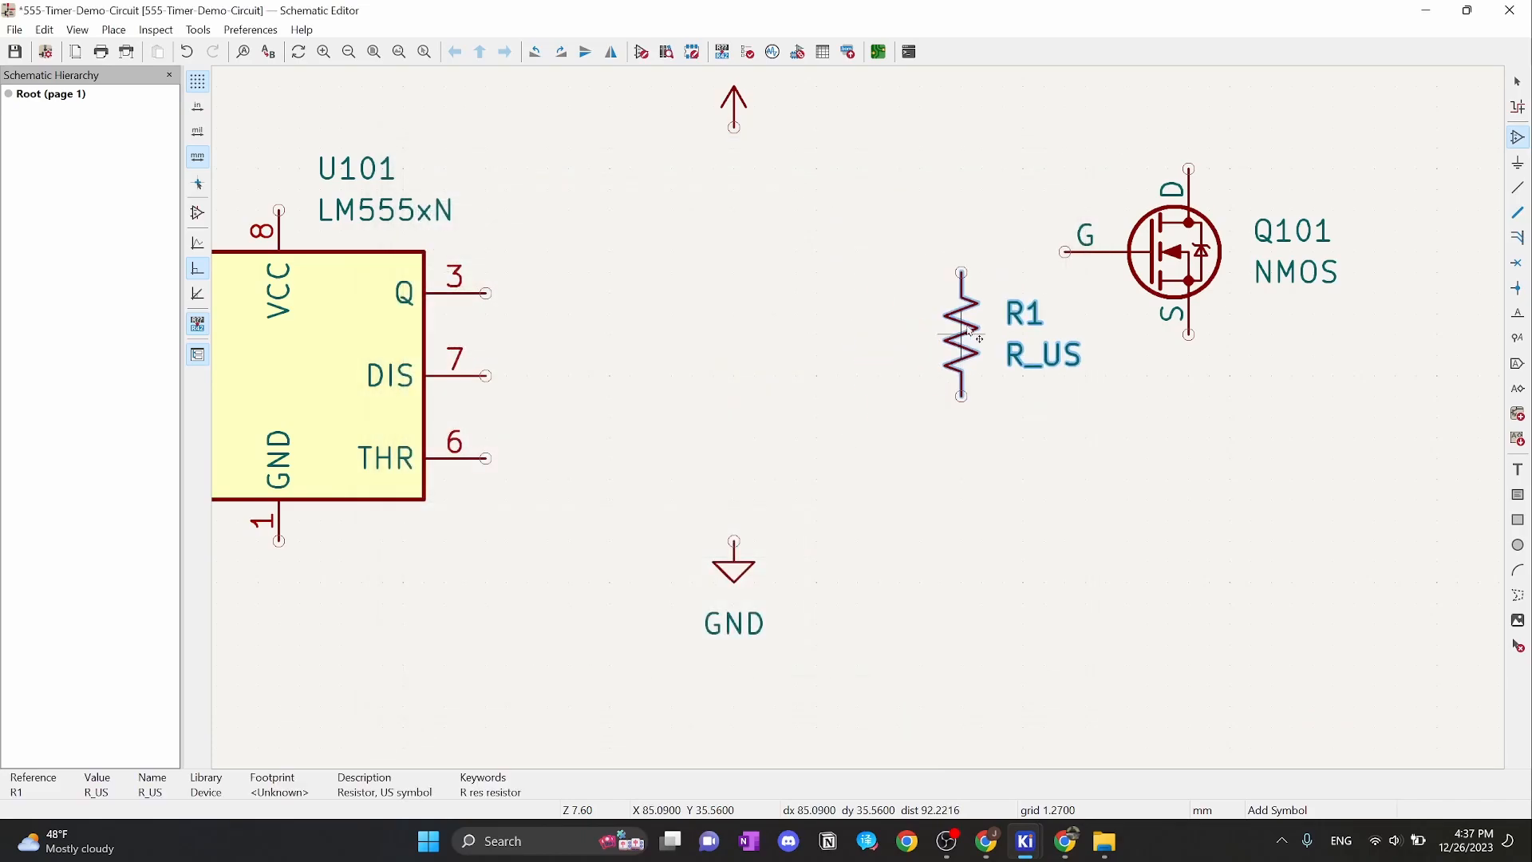
left_click(885, 507)
left_click(1095, 506)
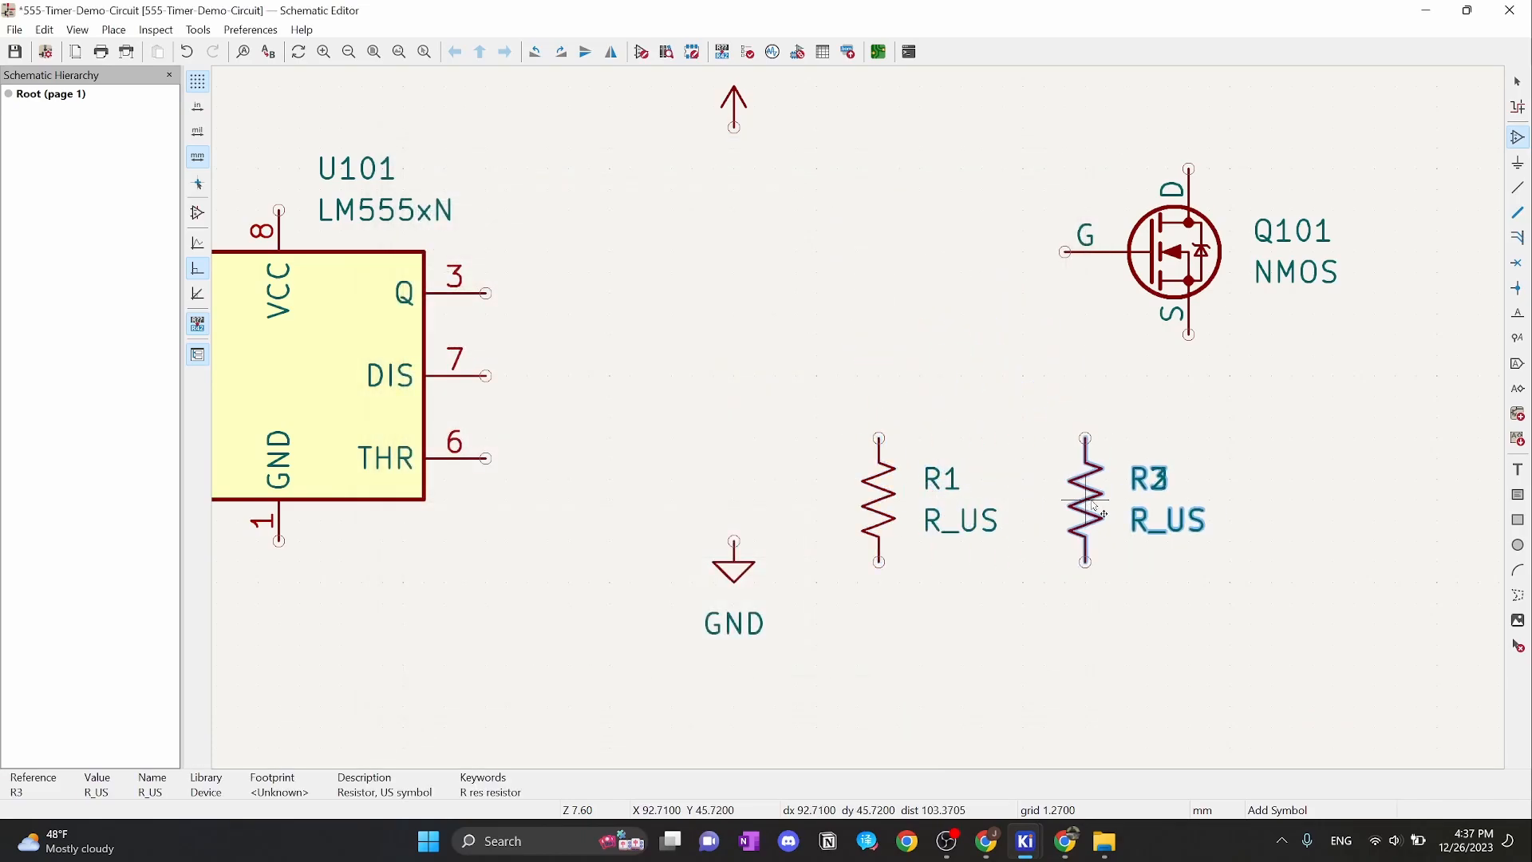
key("Escape")
key("Escape")
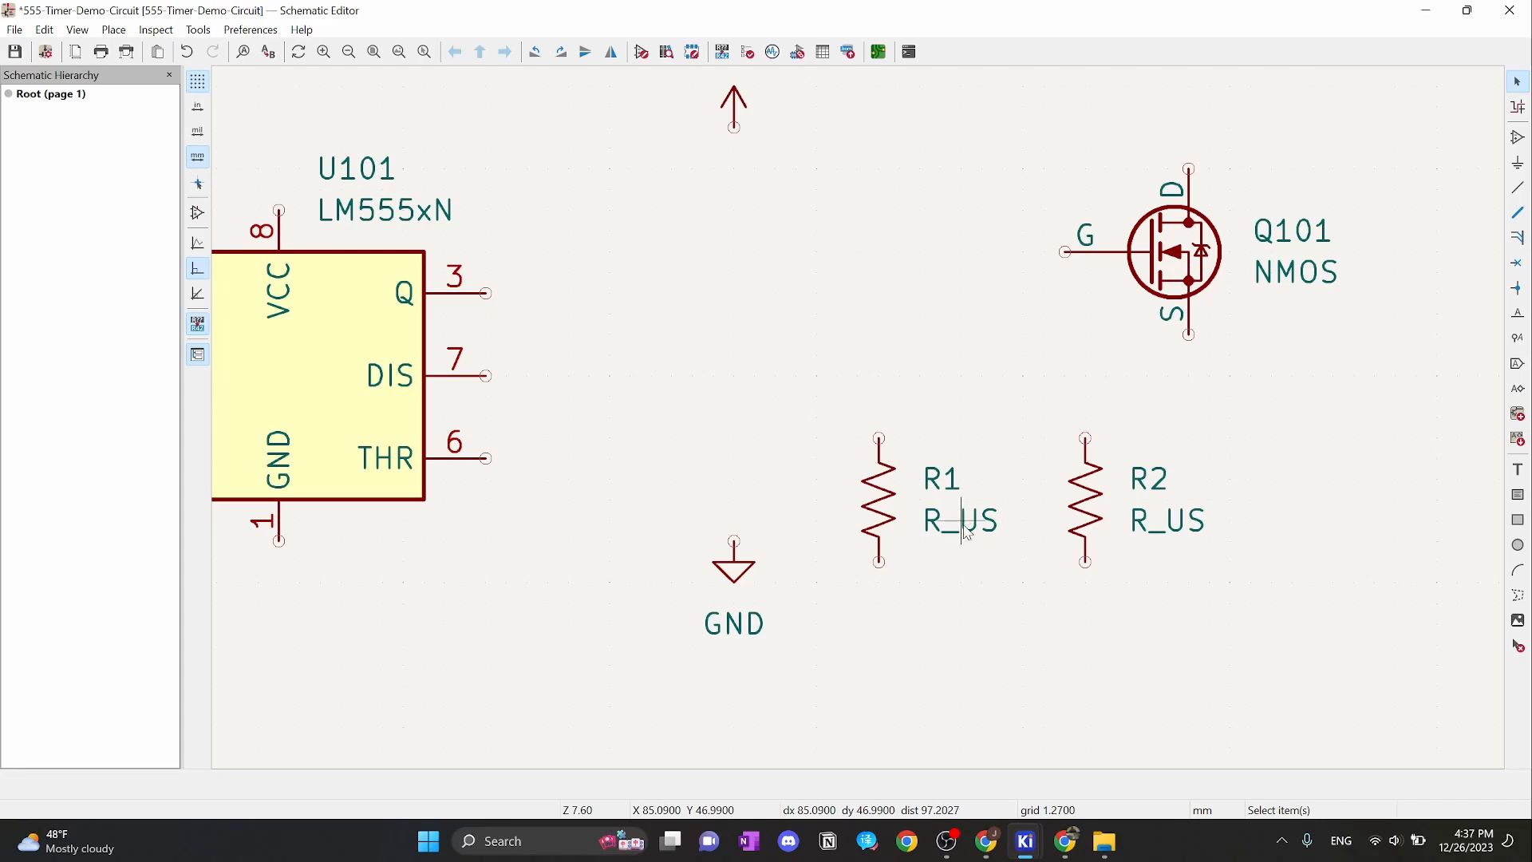
Change the values of resistors R1 and R2 from R_US to 50K
double_click(968, 531)
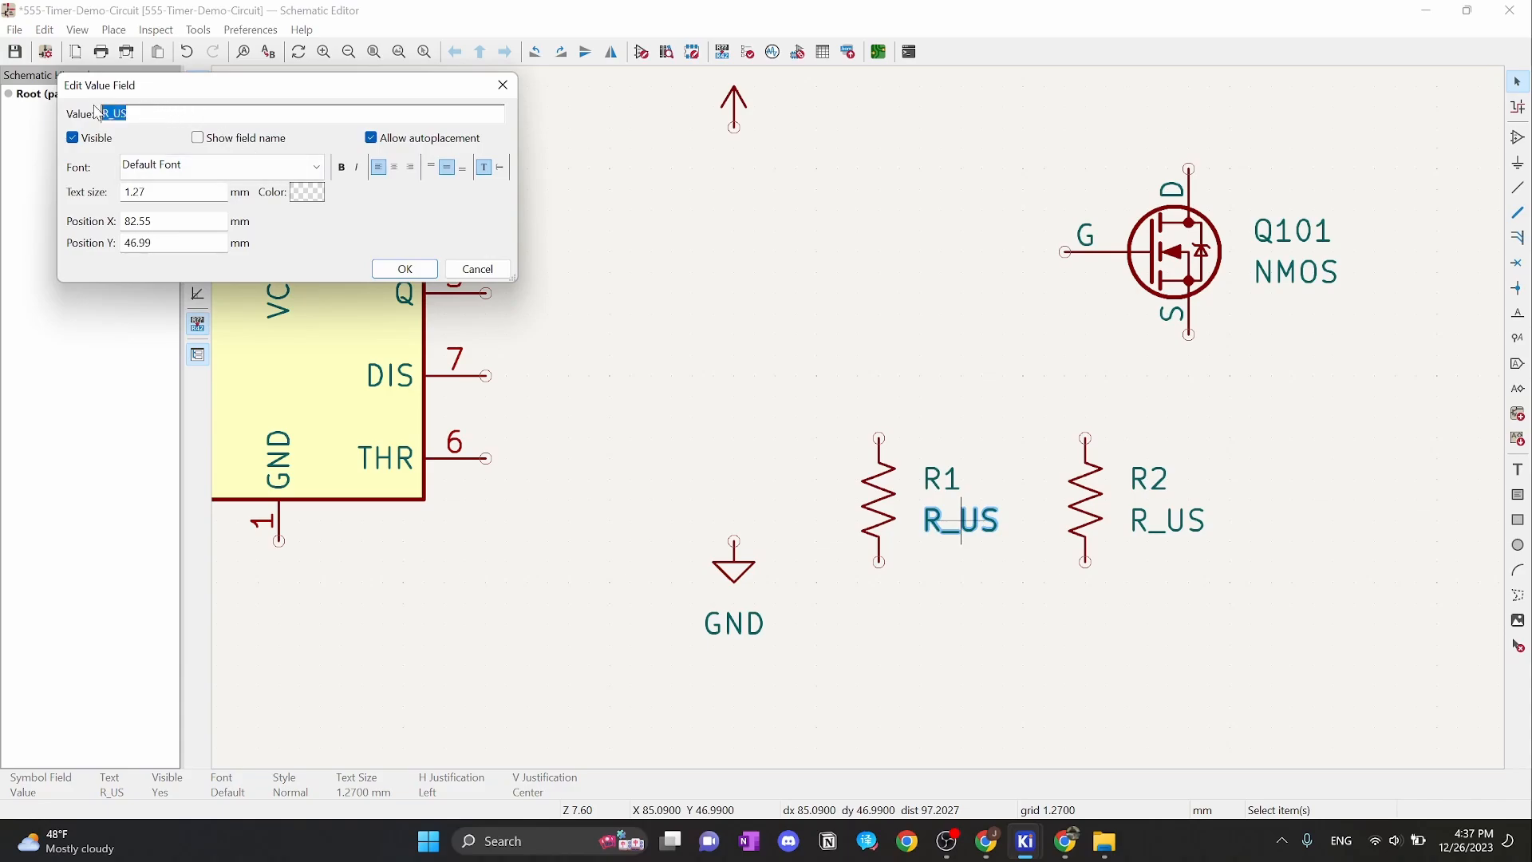
type("50K")
left_click(403, 269)
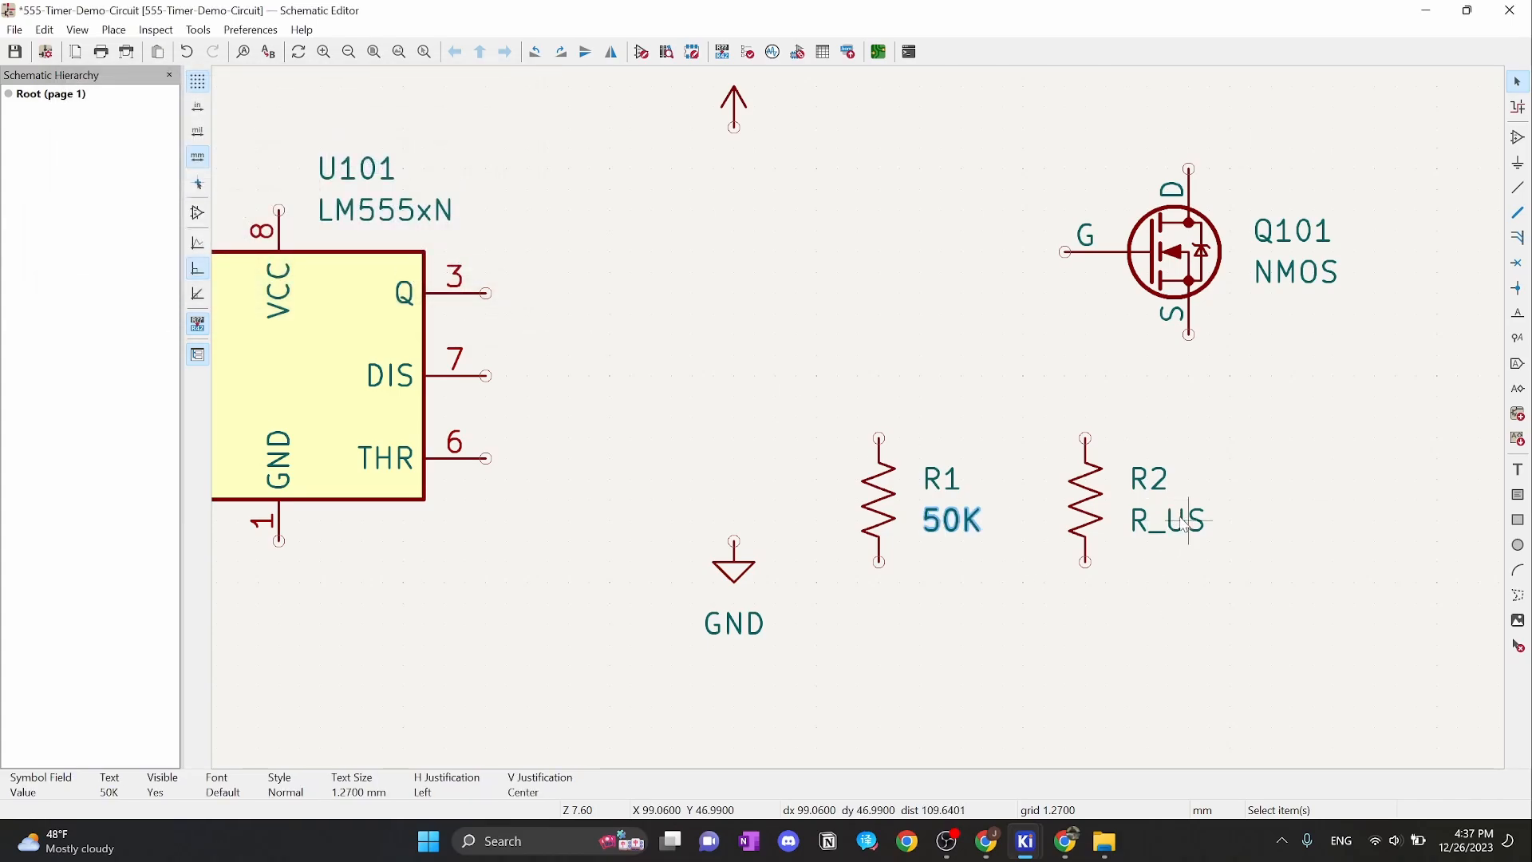
left_click(1176, 523)
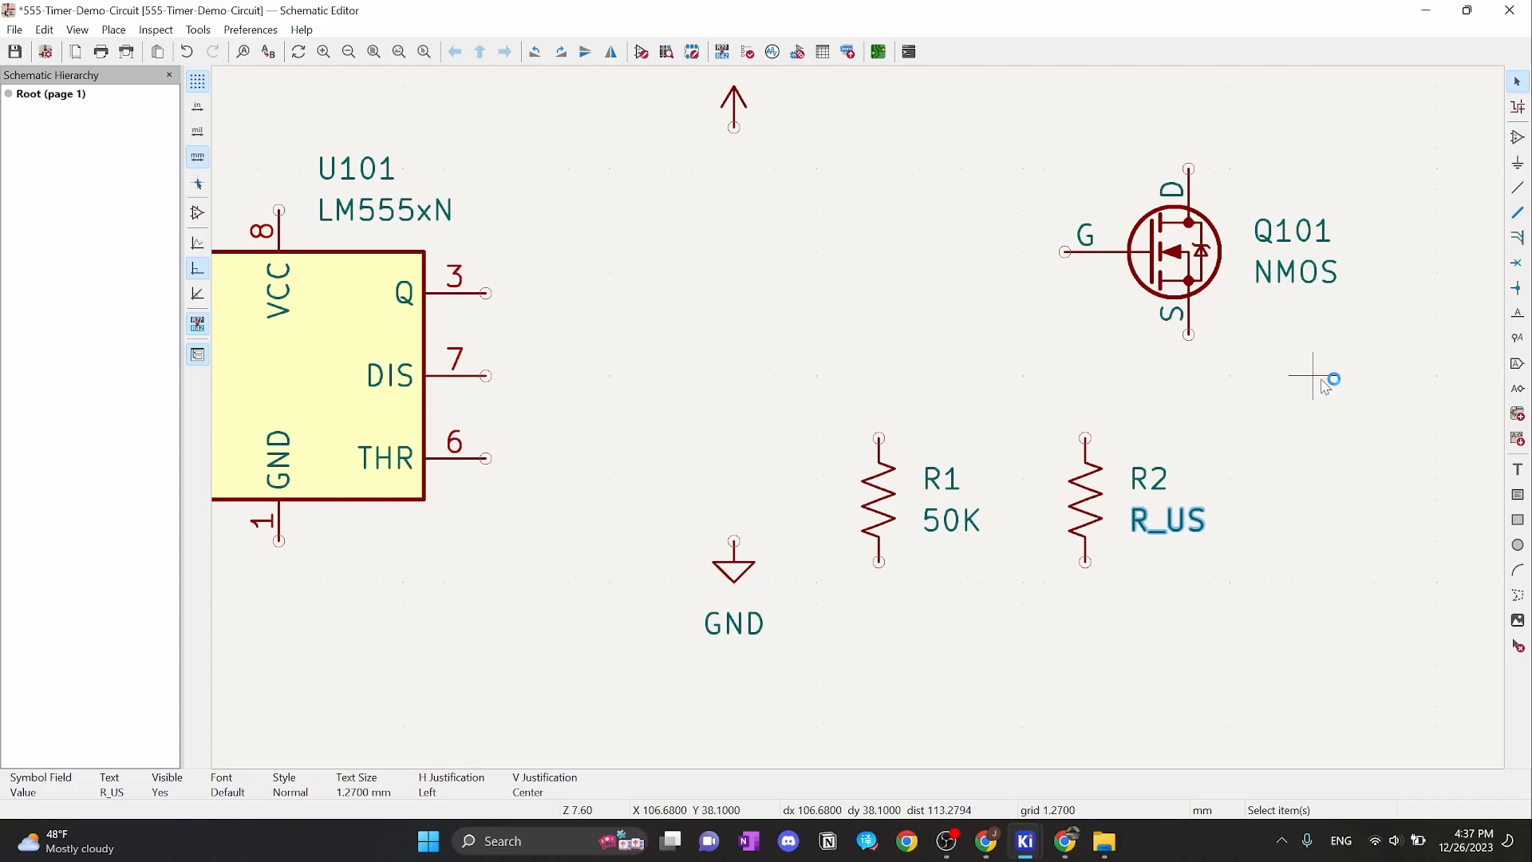
key("e")
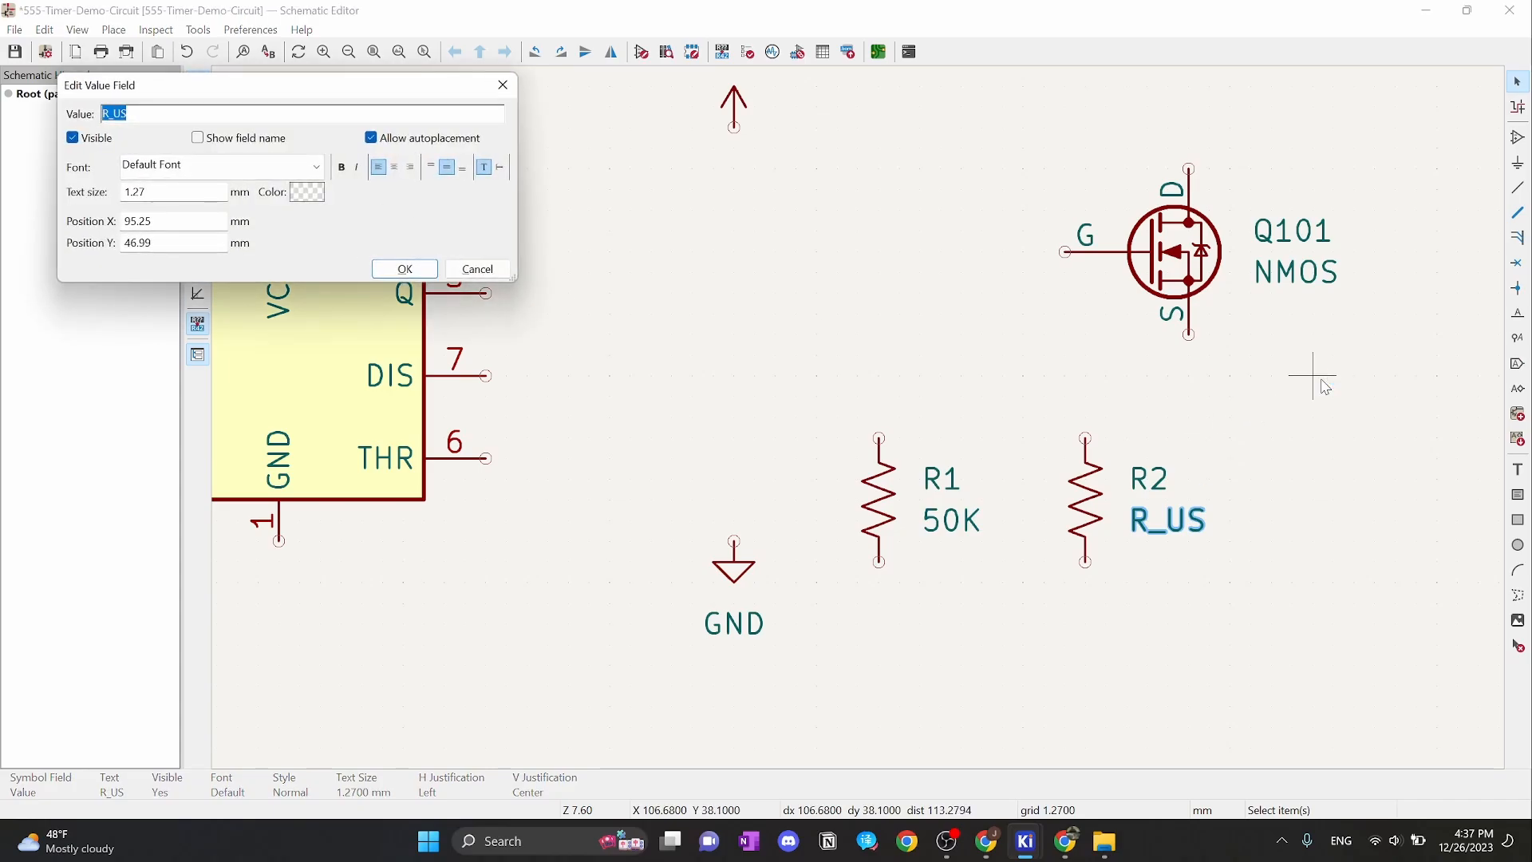
type("50K")
left_click(405, 269)
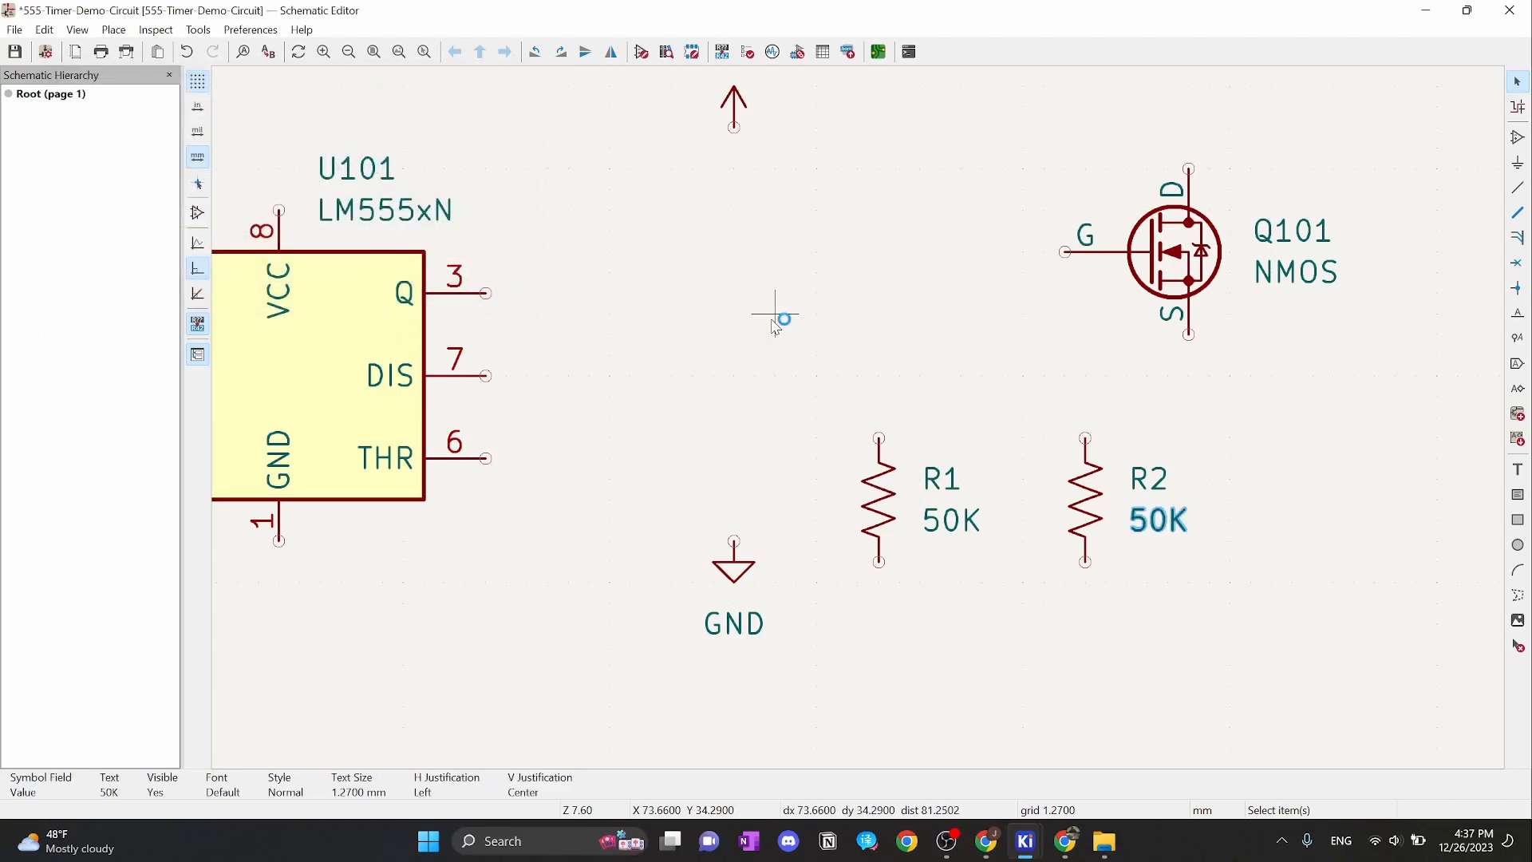
Search C_pol and place a C_Polarized capacitor C1 between the 555 and resistors
key("a")
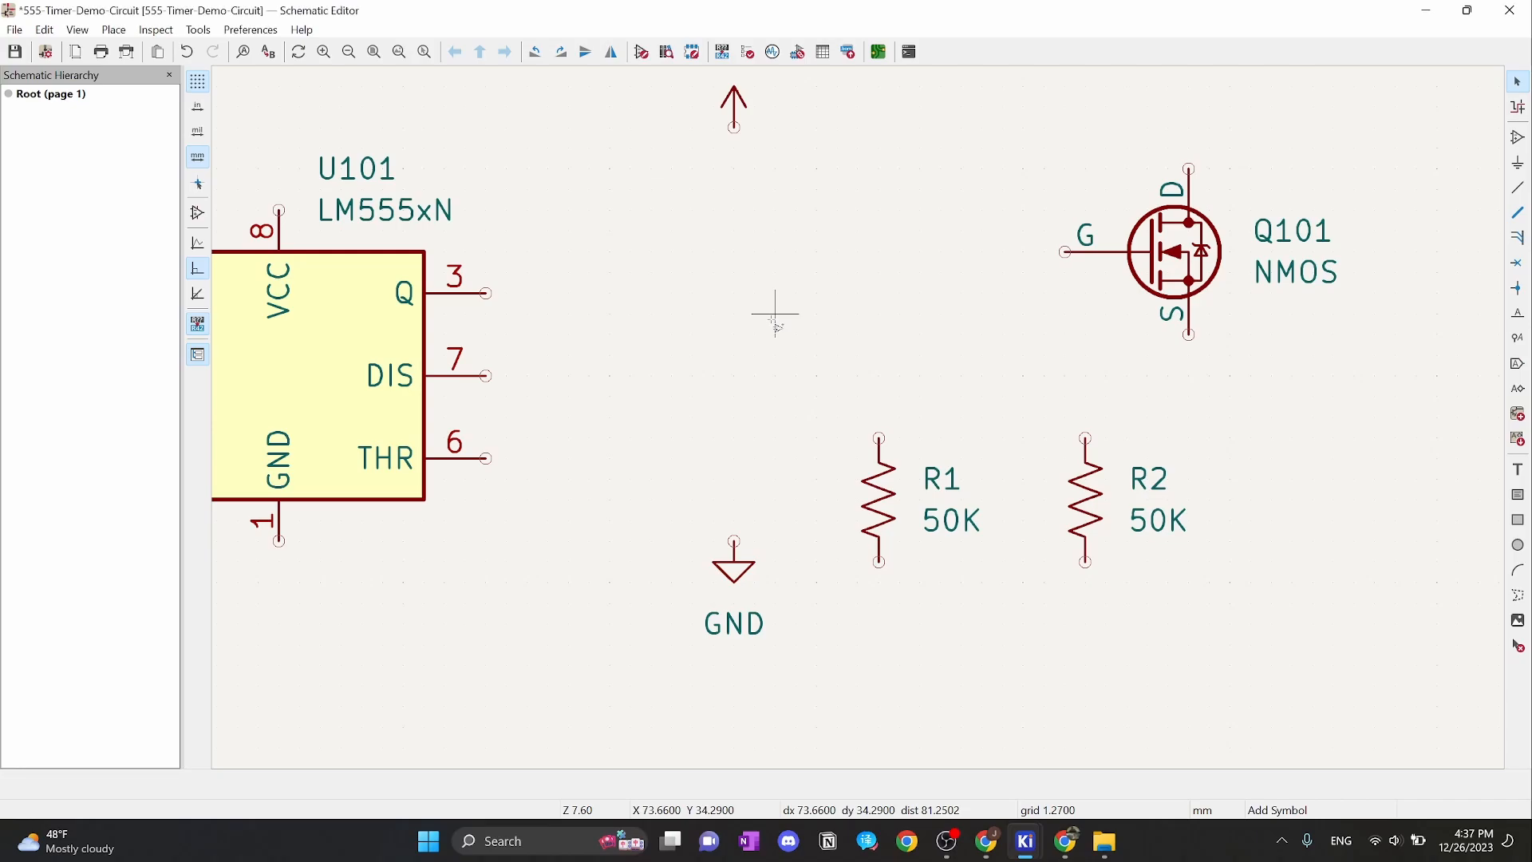
left_click(542, 180)
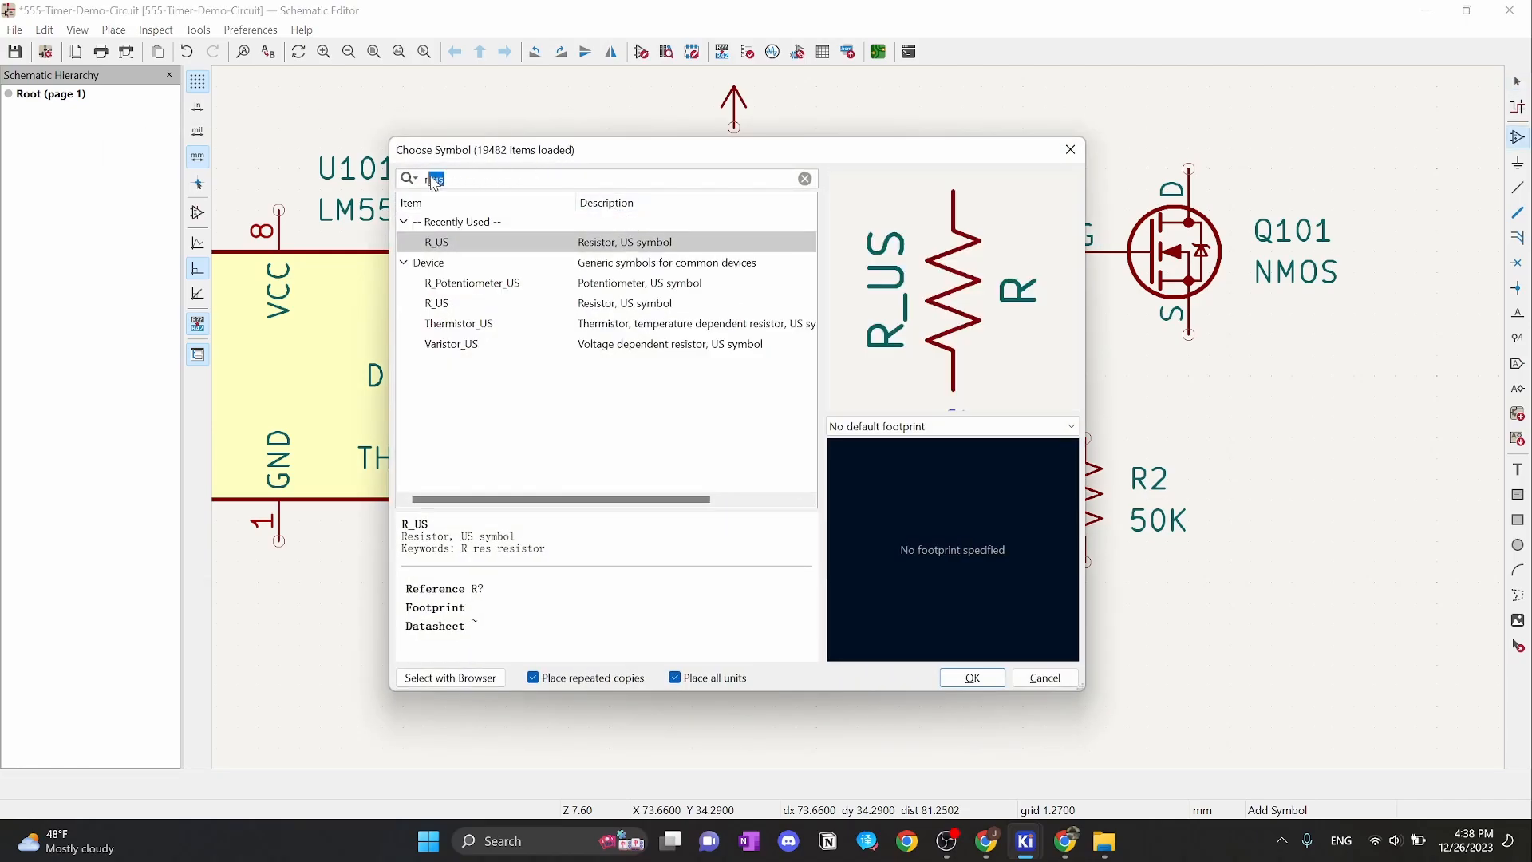
key("BackSpace")
key("BackSpace")
key("BackSpace")
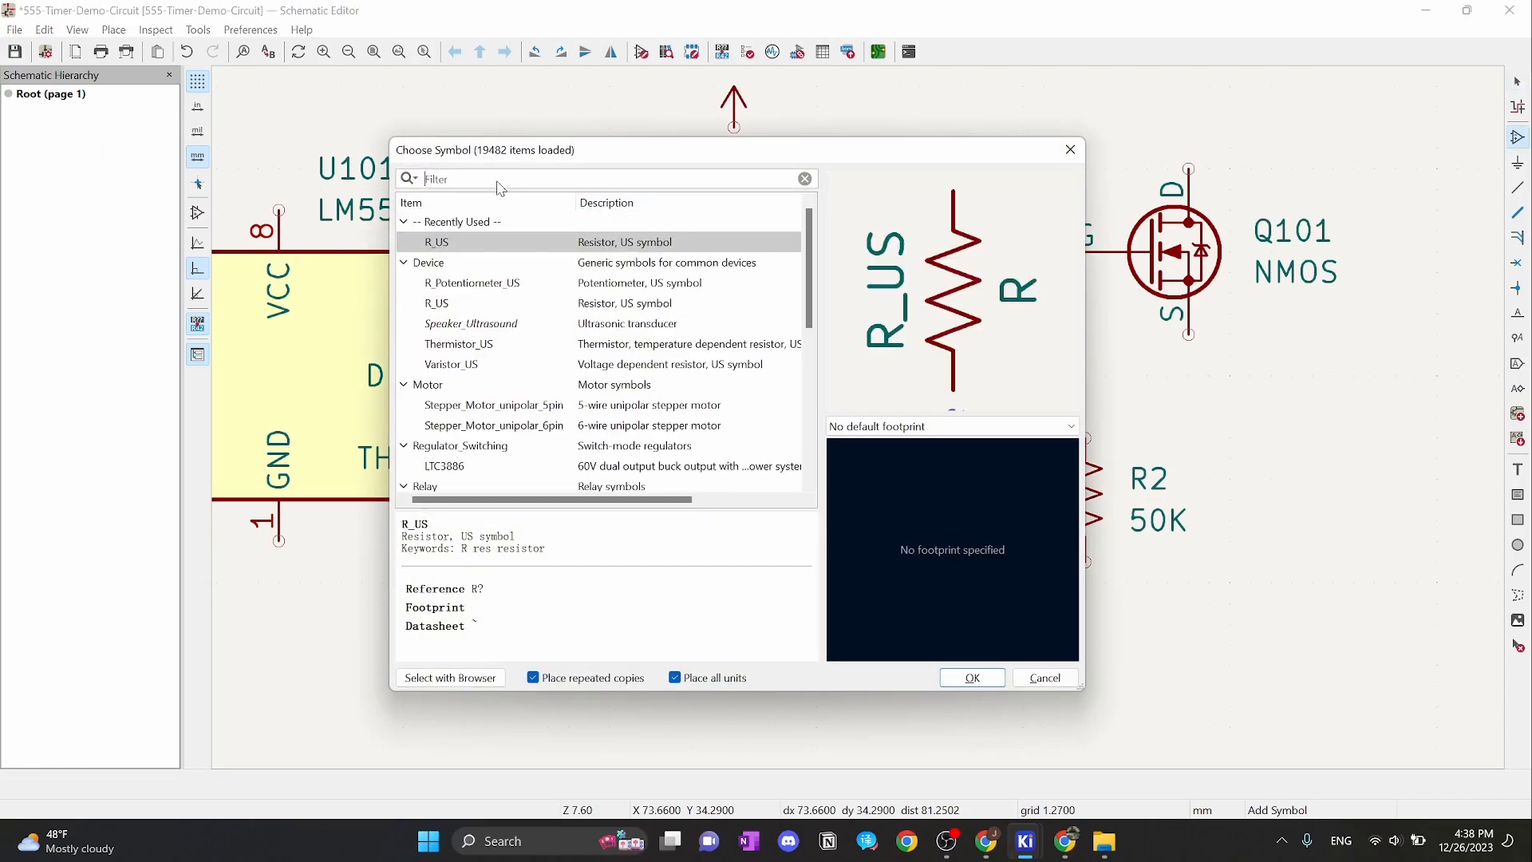
type("C_")
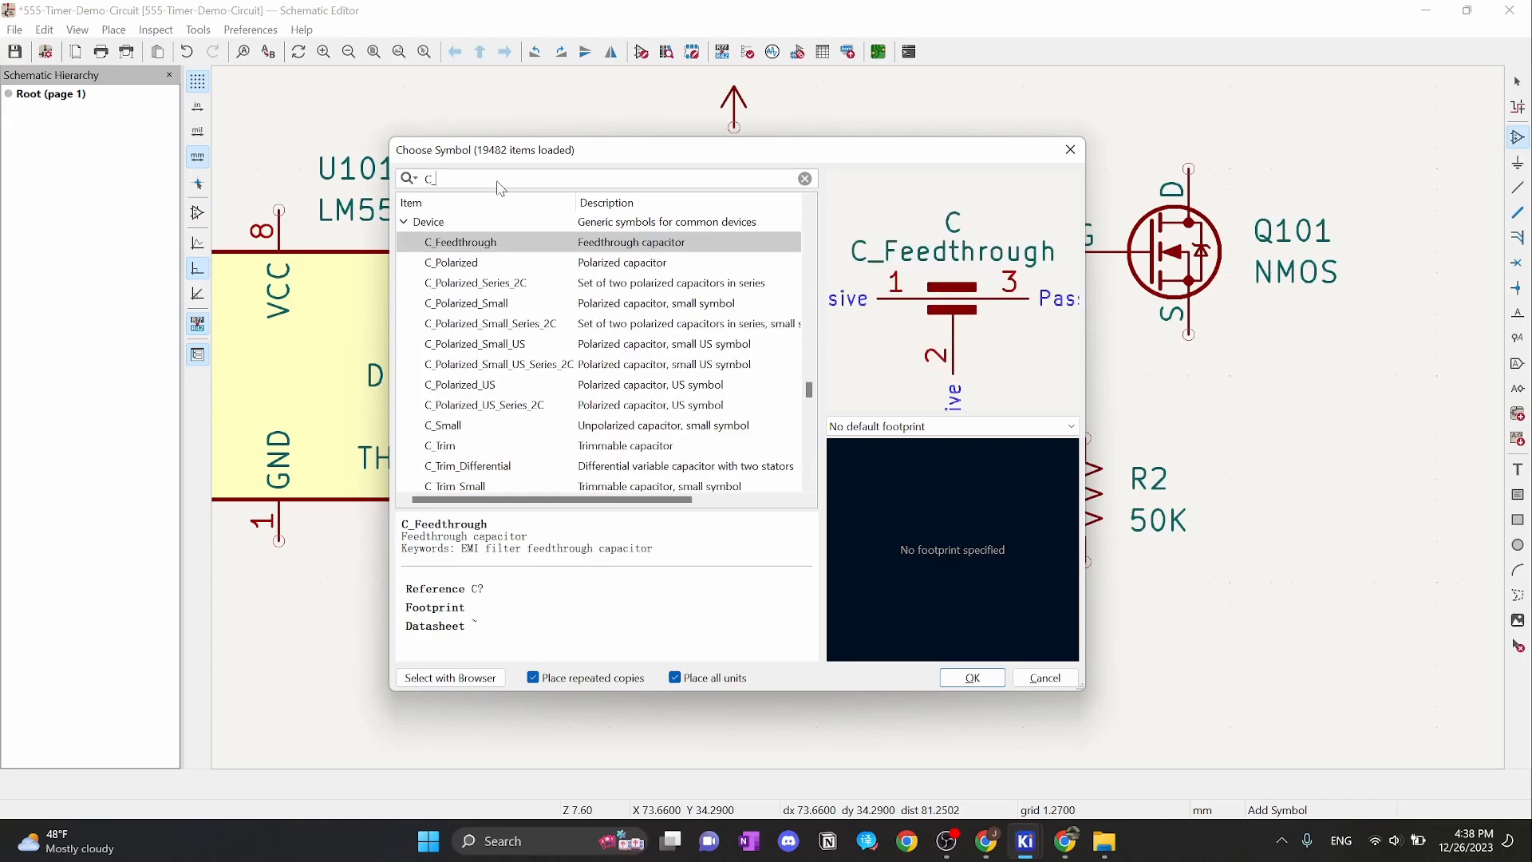
type("pol")
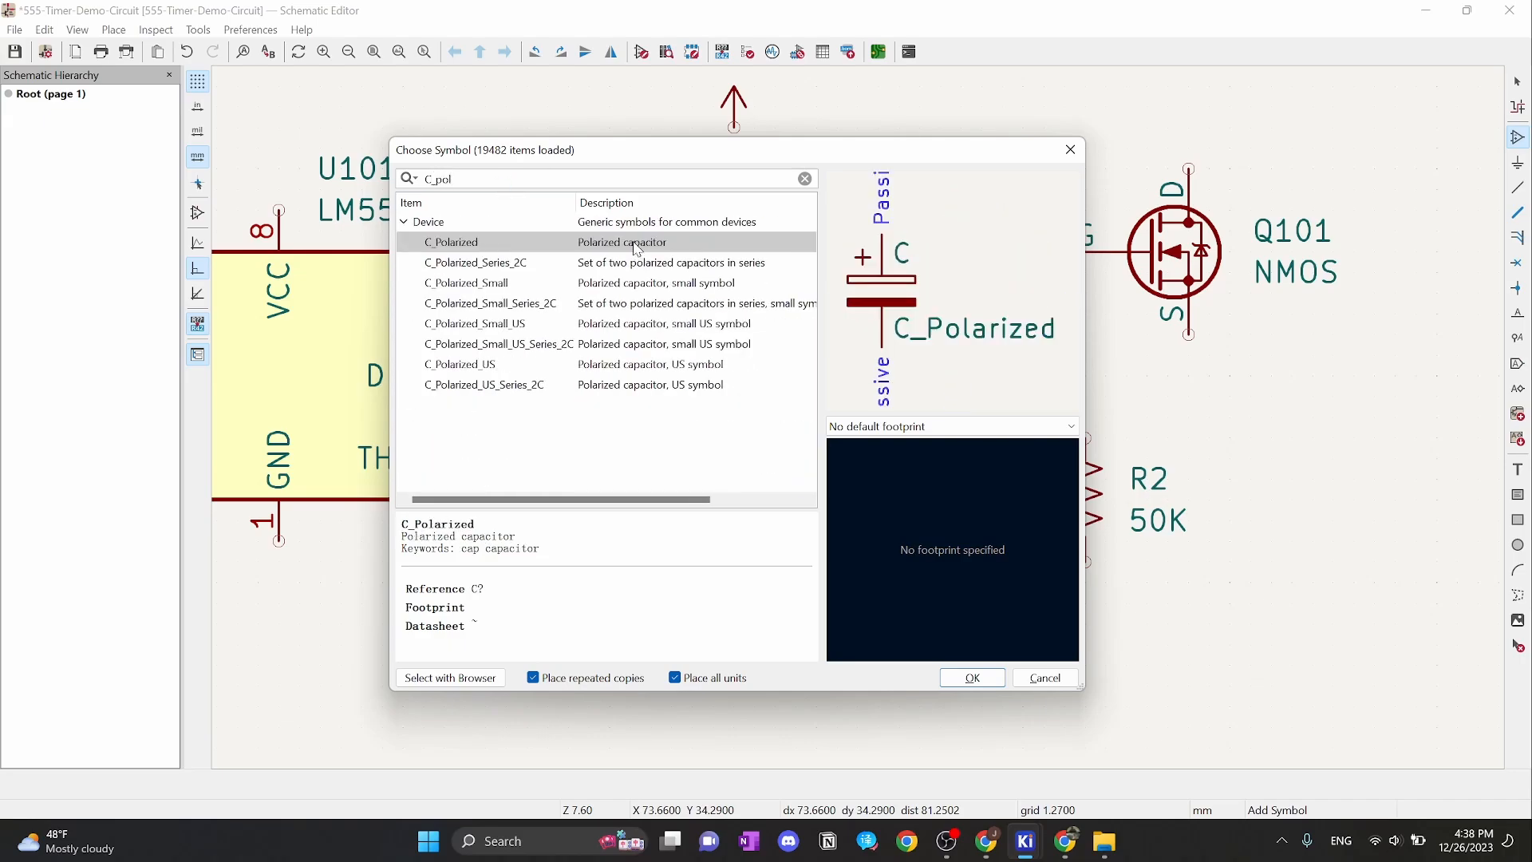
left_click(606, 244)
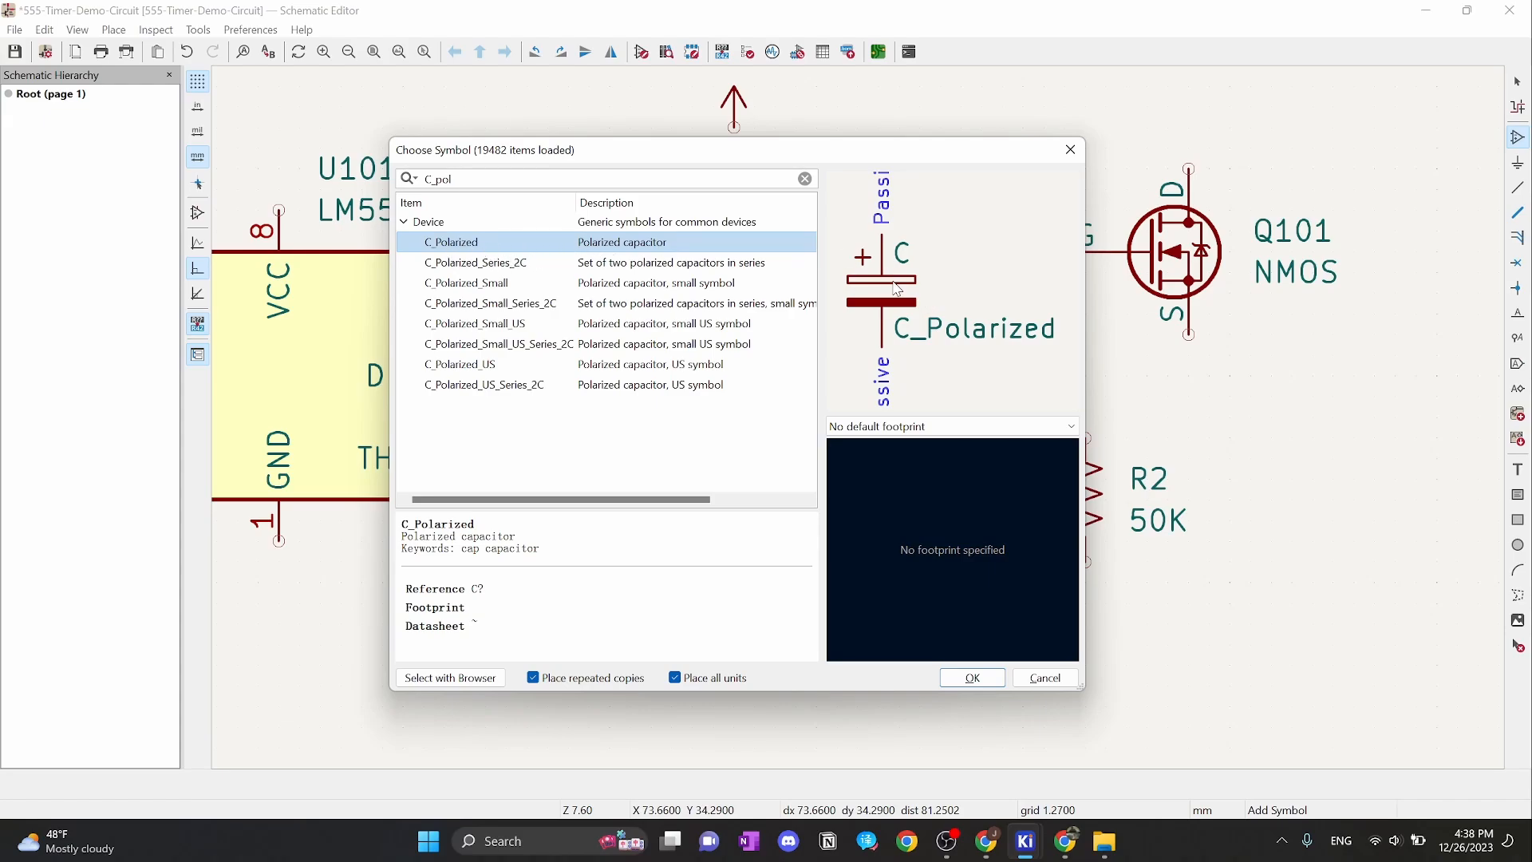
left_click(986, 685)
left_click(660, 369)
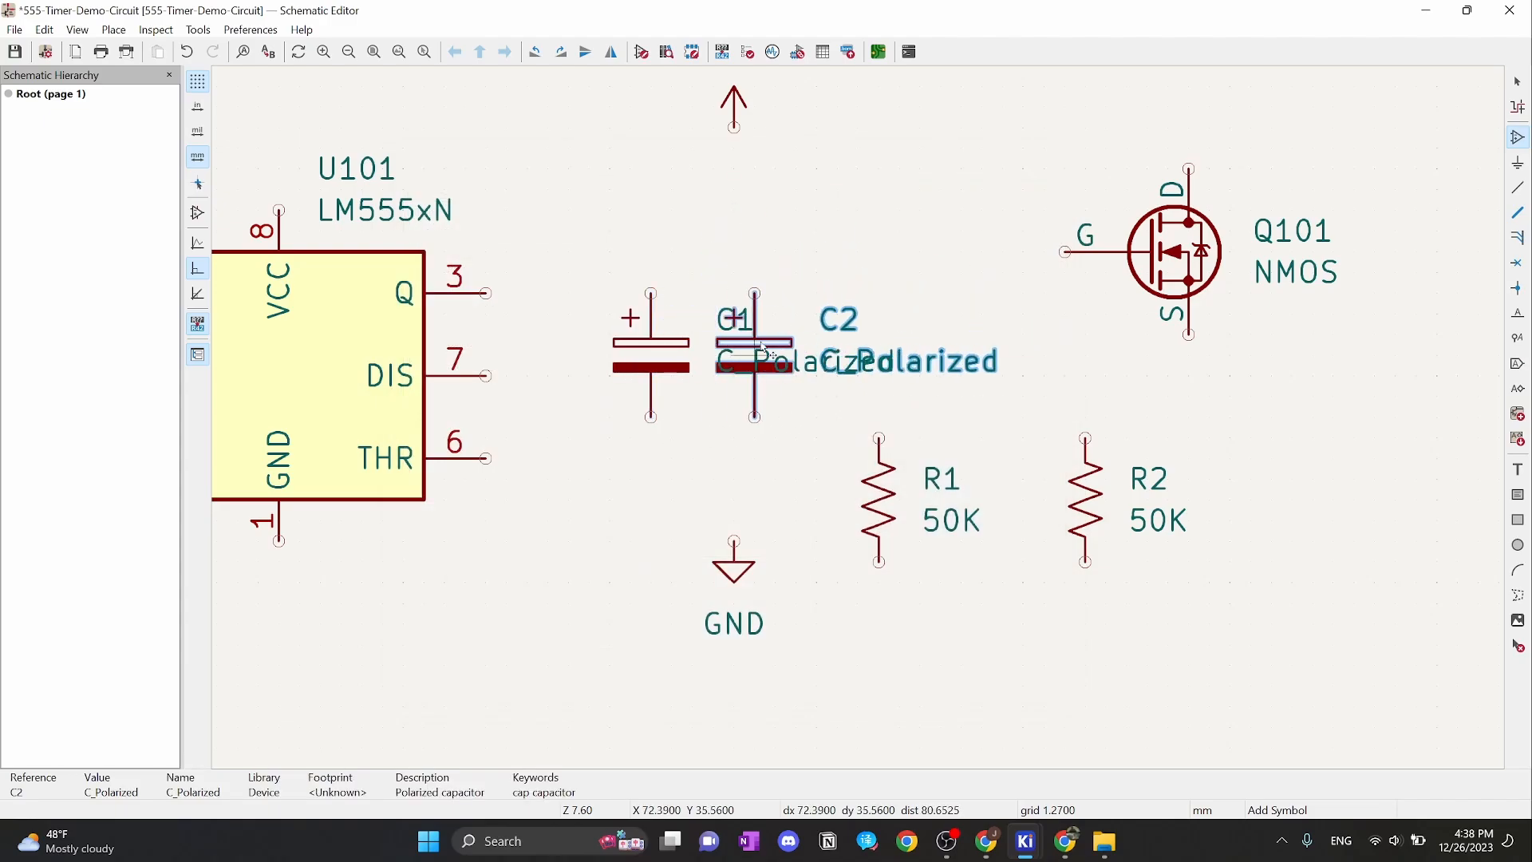
key("Escape")
key("Escape")
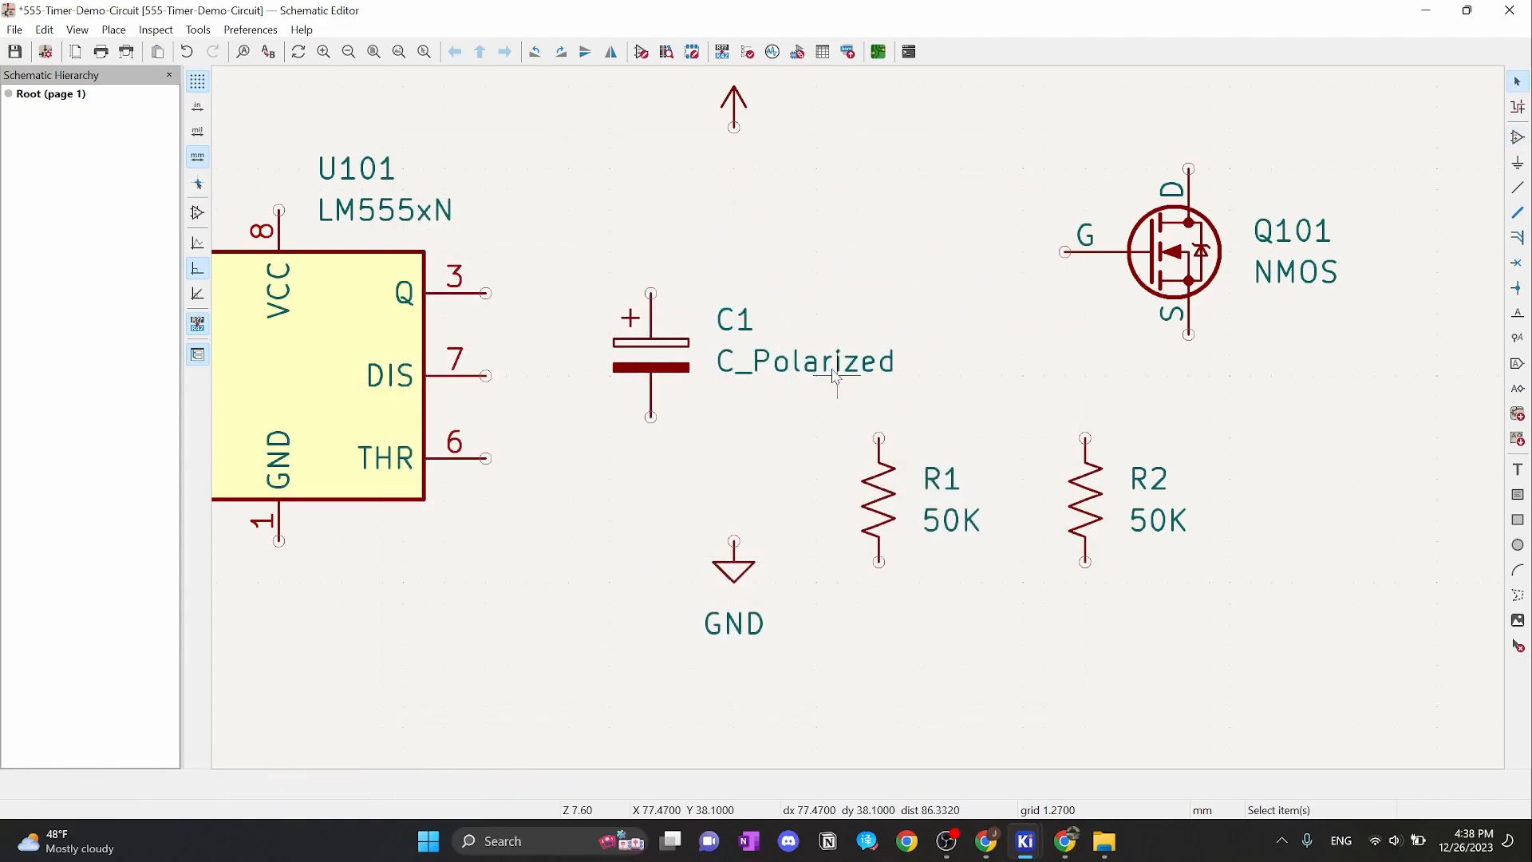
left_click(837, 369)
Rename the resistors R101 and R102 and the capacitor C102
double_click(943, 479)
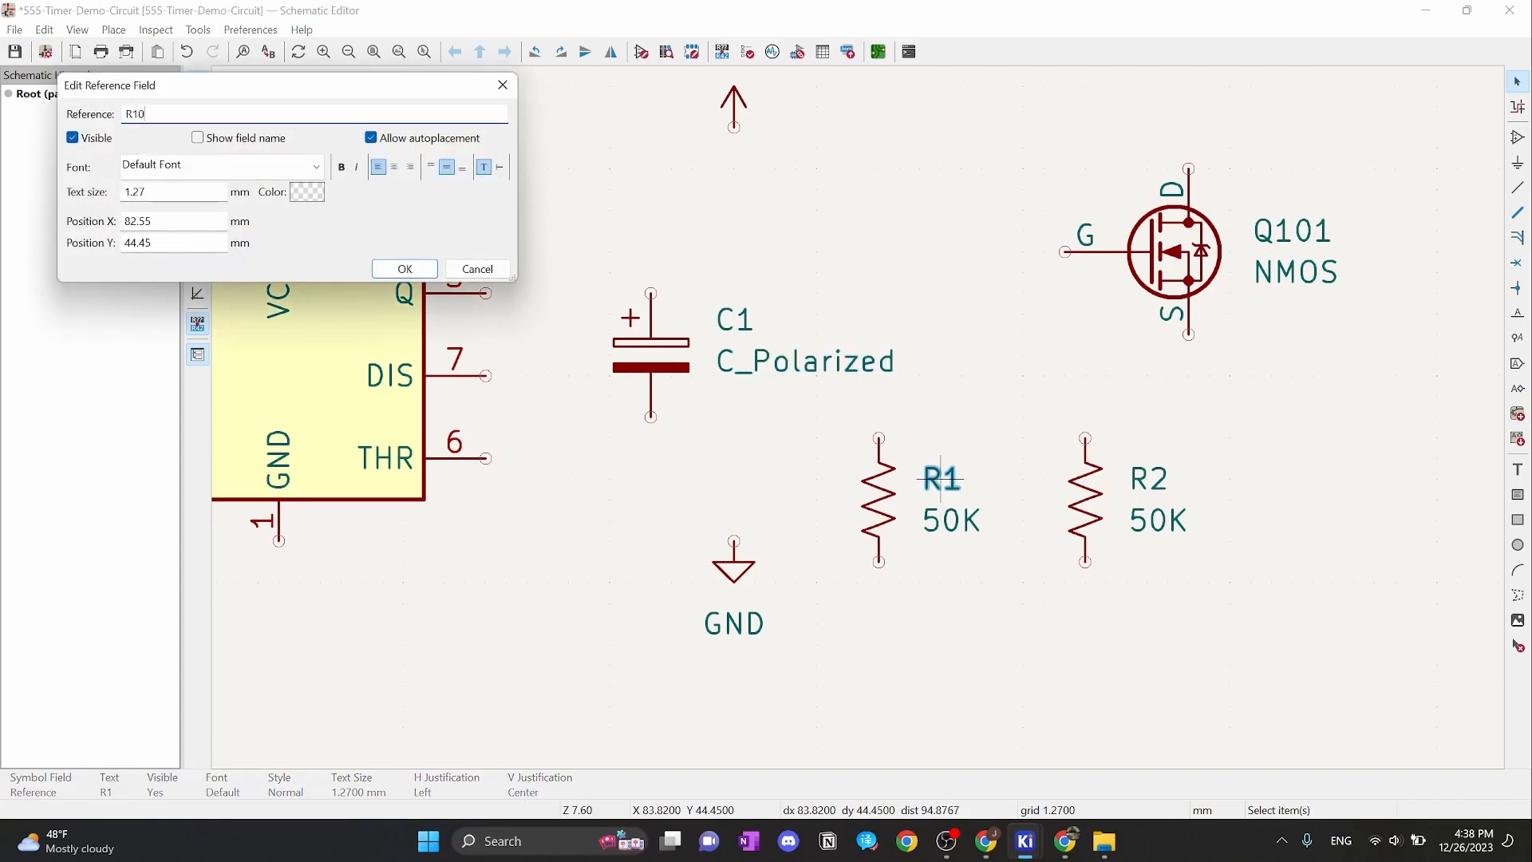
left_click(404, 268)
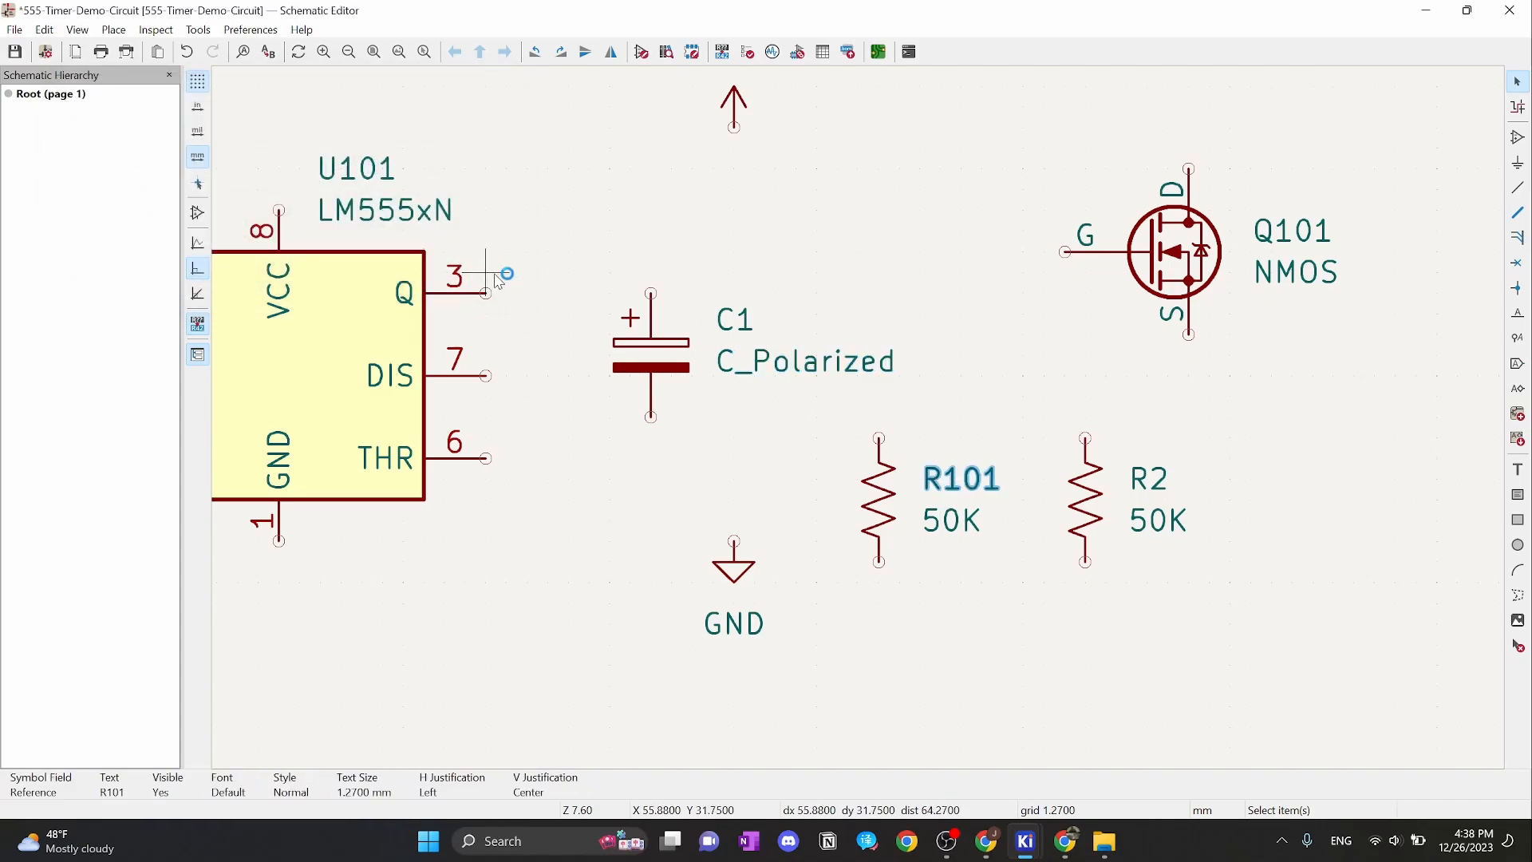
double_click(1155, 485)
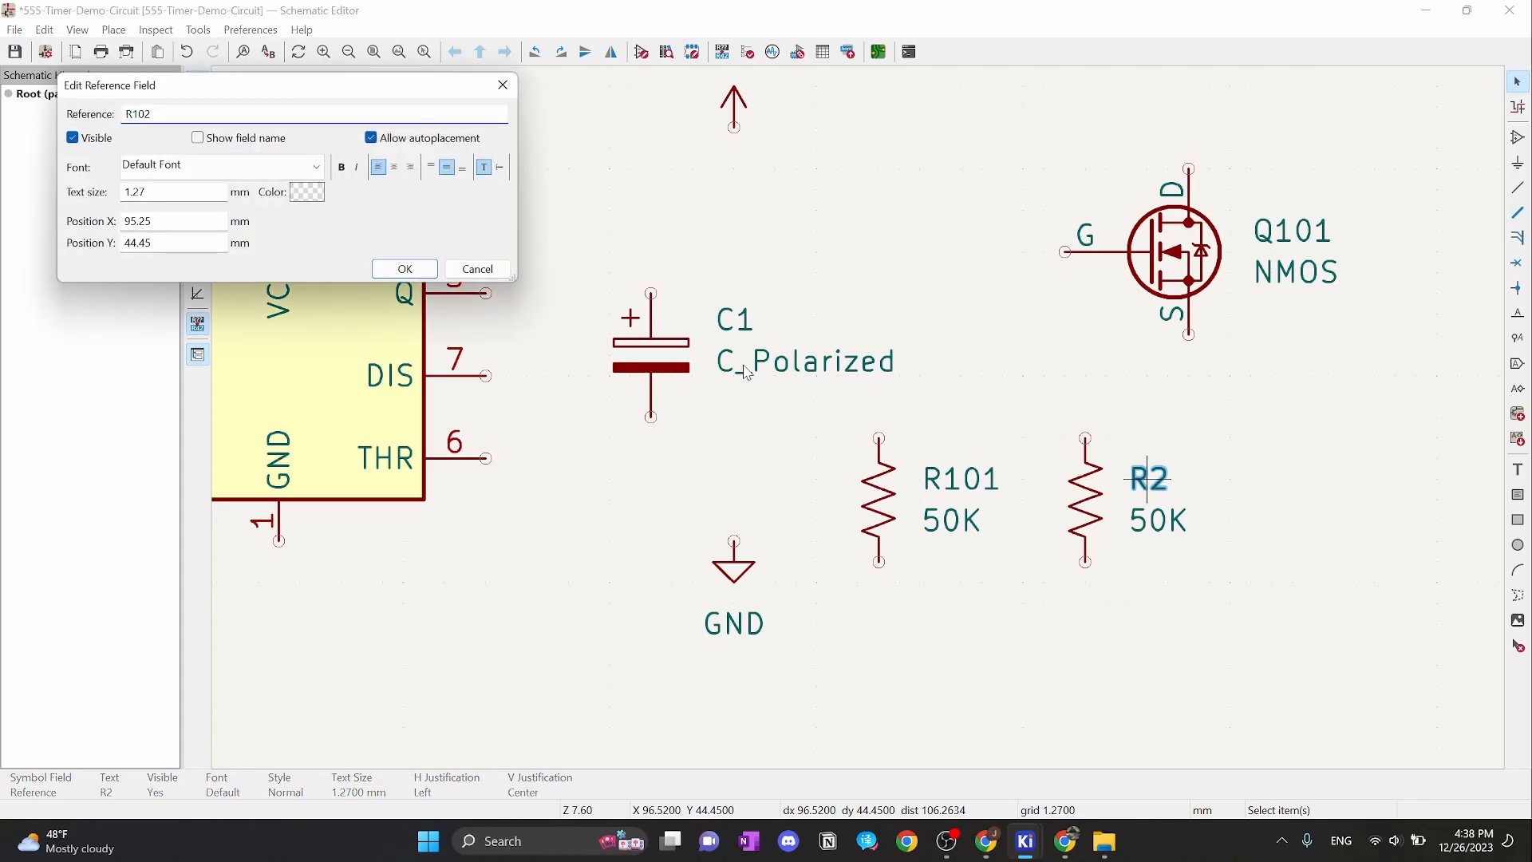
left_click(404, 268)
double_click(735, 321)
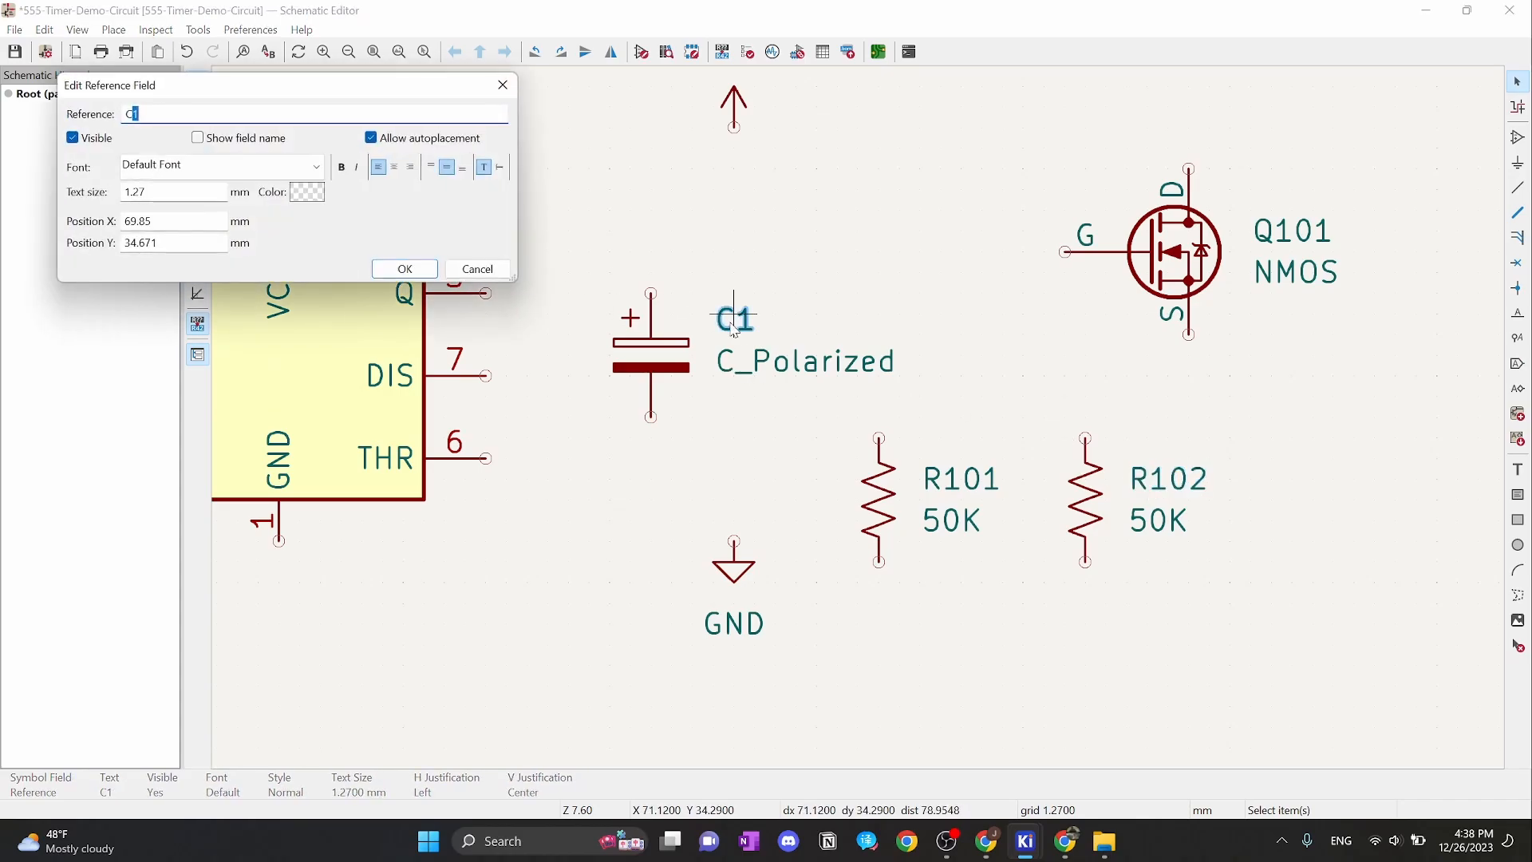
type("1")
left_click(405, 268)
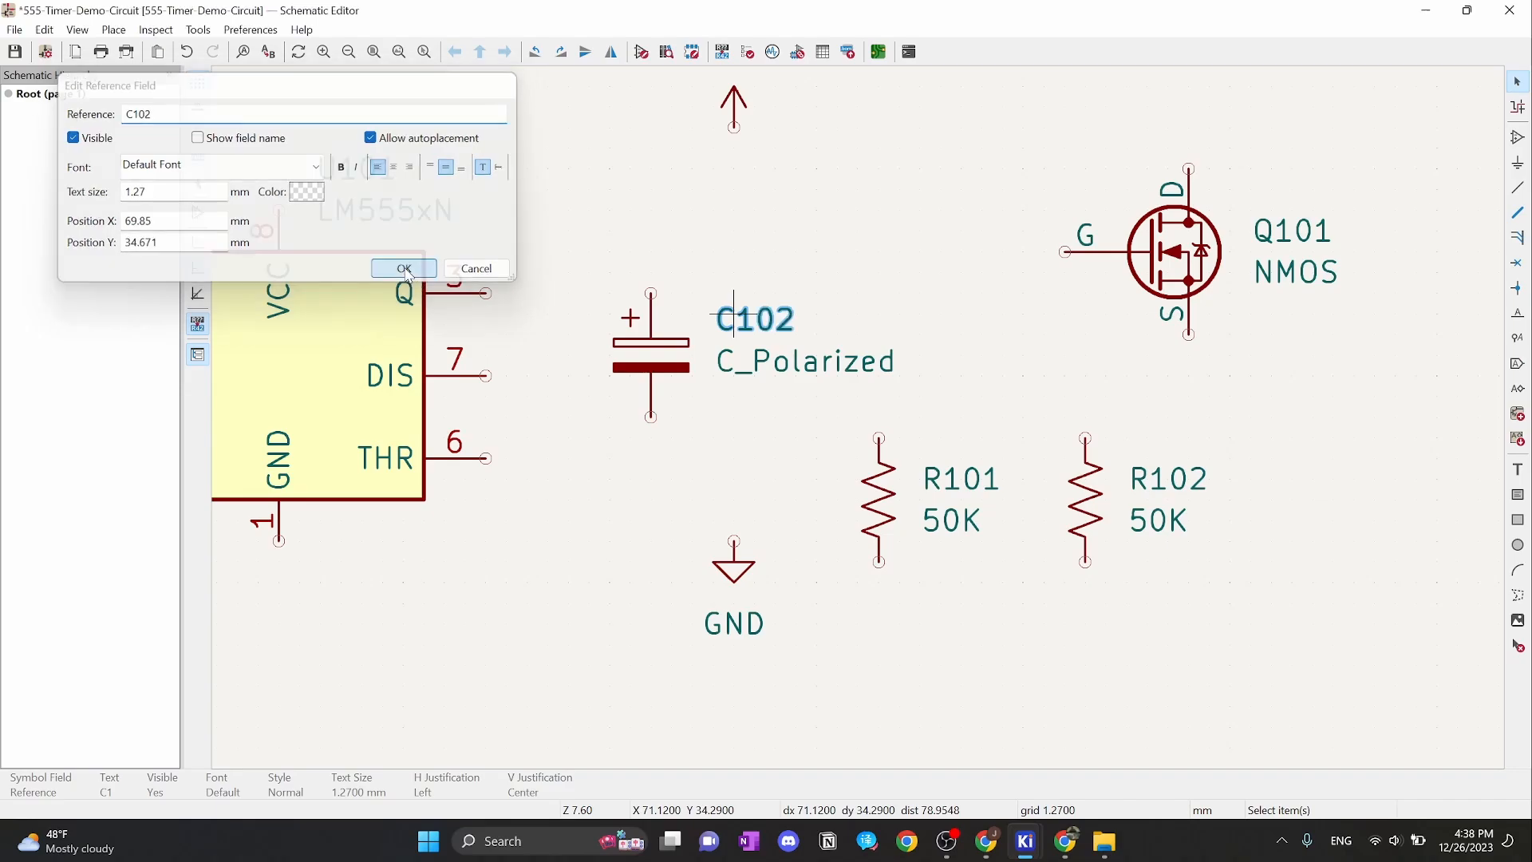
Set capacitor C102's value to 10uf
double_click(750, 363)
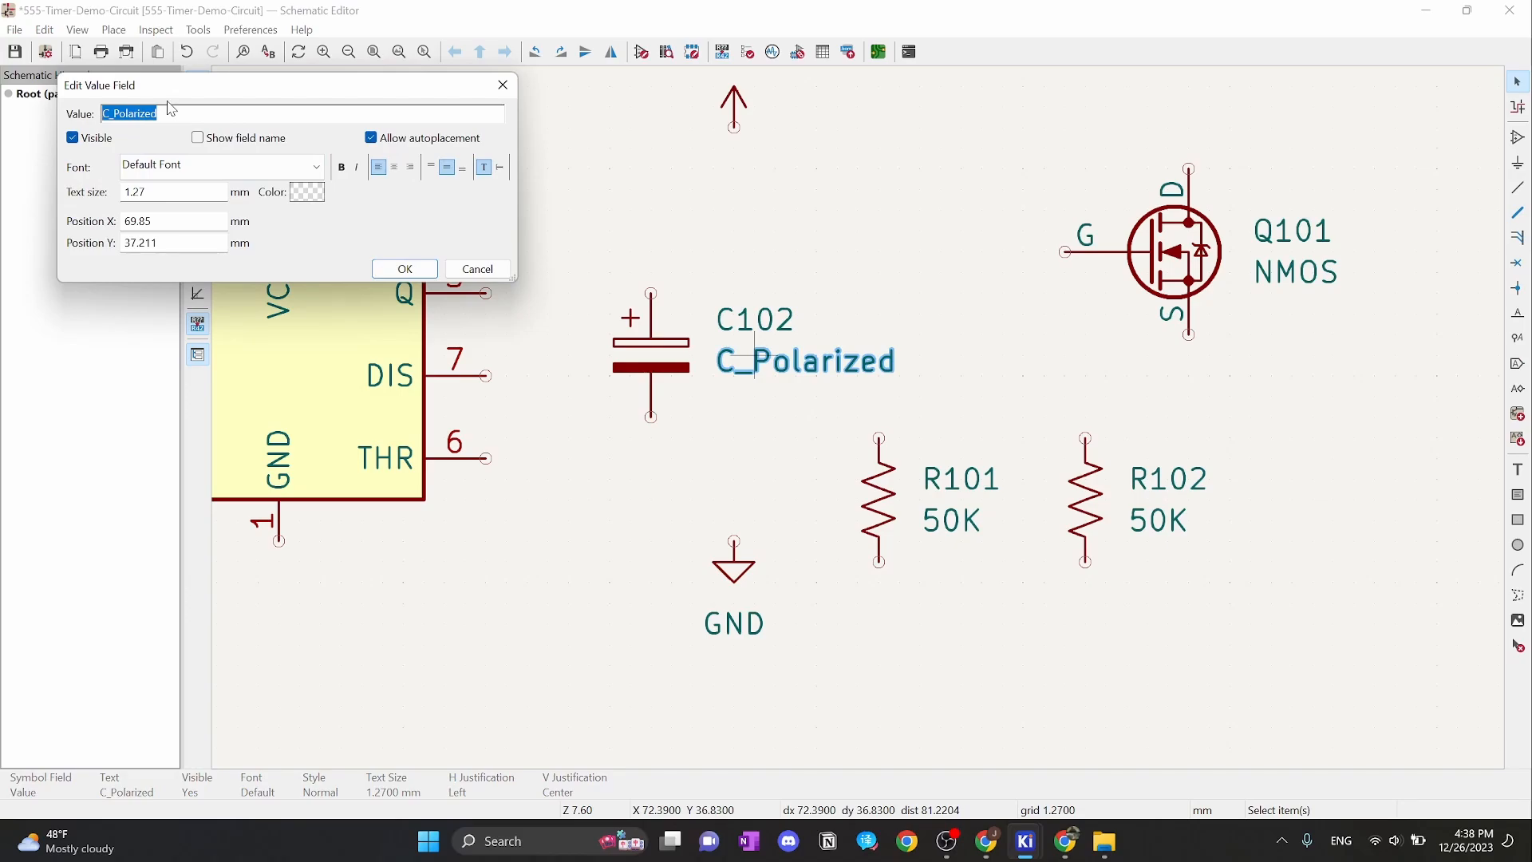
type("10uf")
left_click(405, 268)
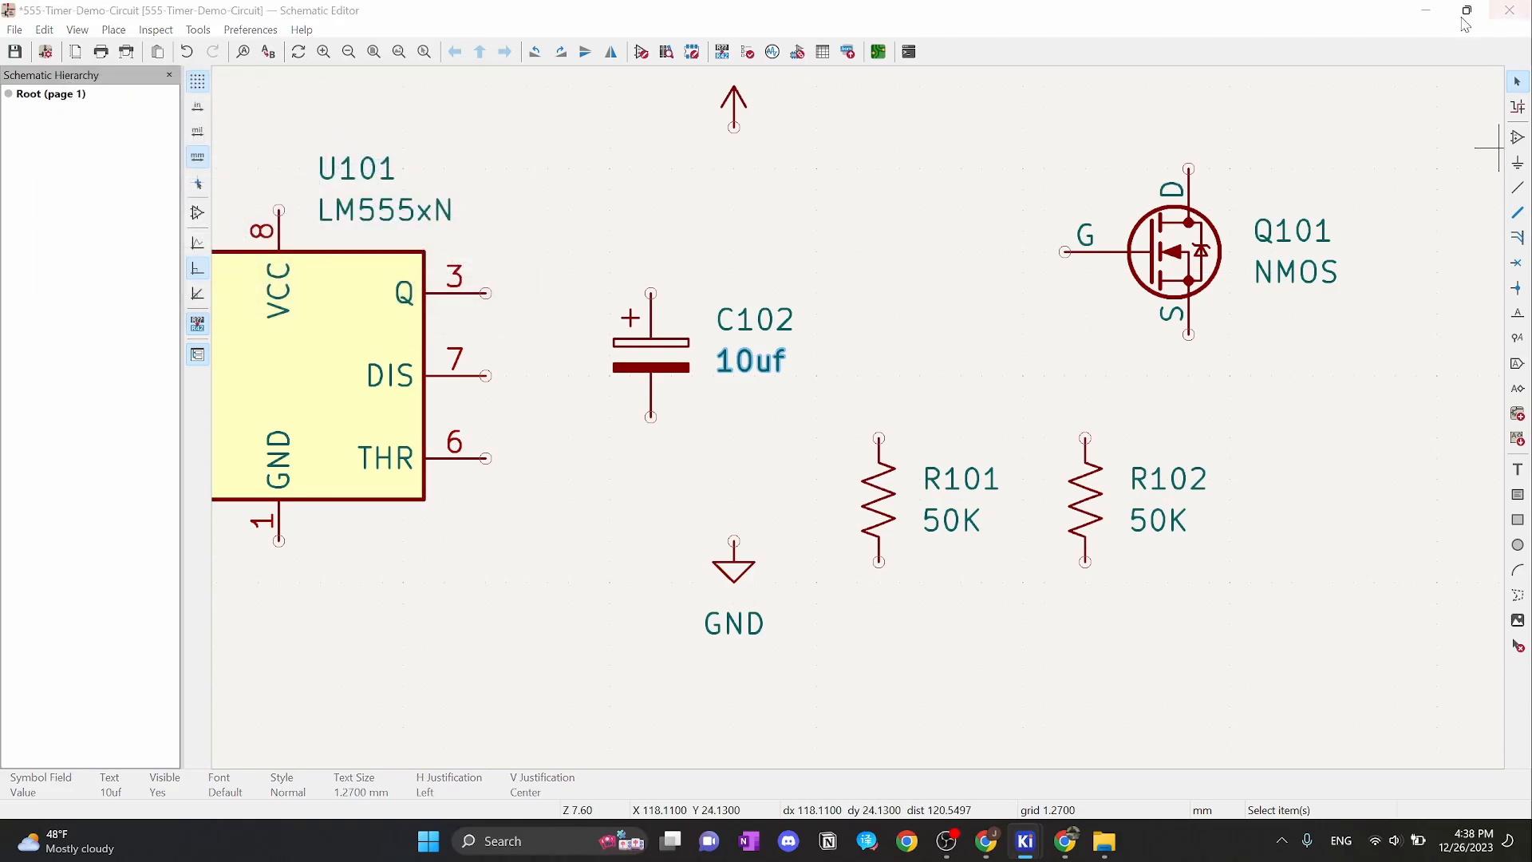
scroll(822, 247, "down", 3)
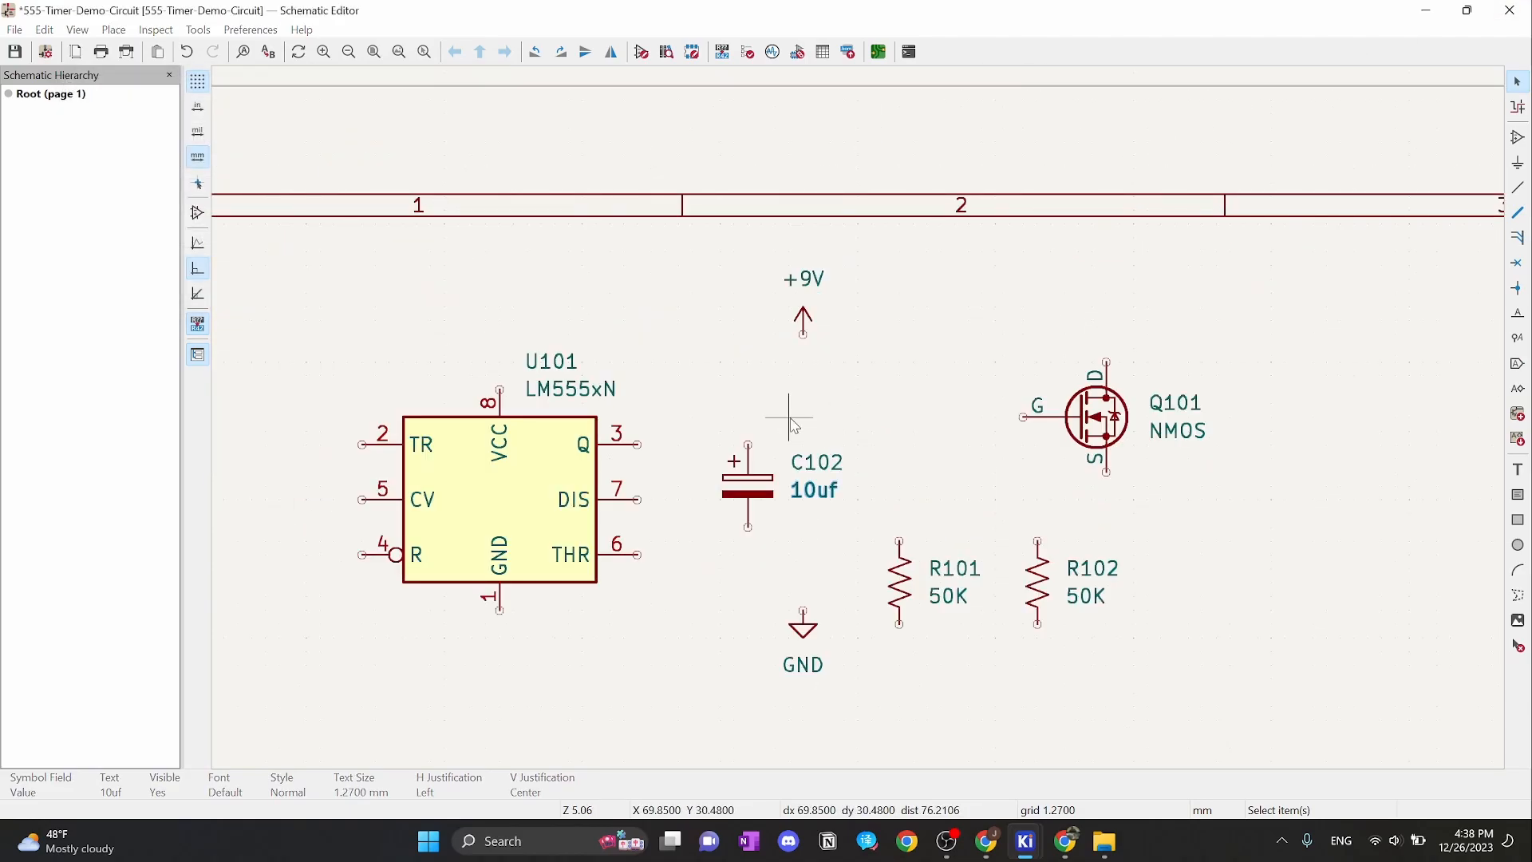
scroll(733, 430, "up", 1)
Bring the Tinkercad circuit to the front and reposition its view
left_click(1065, 841)
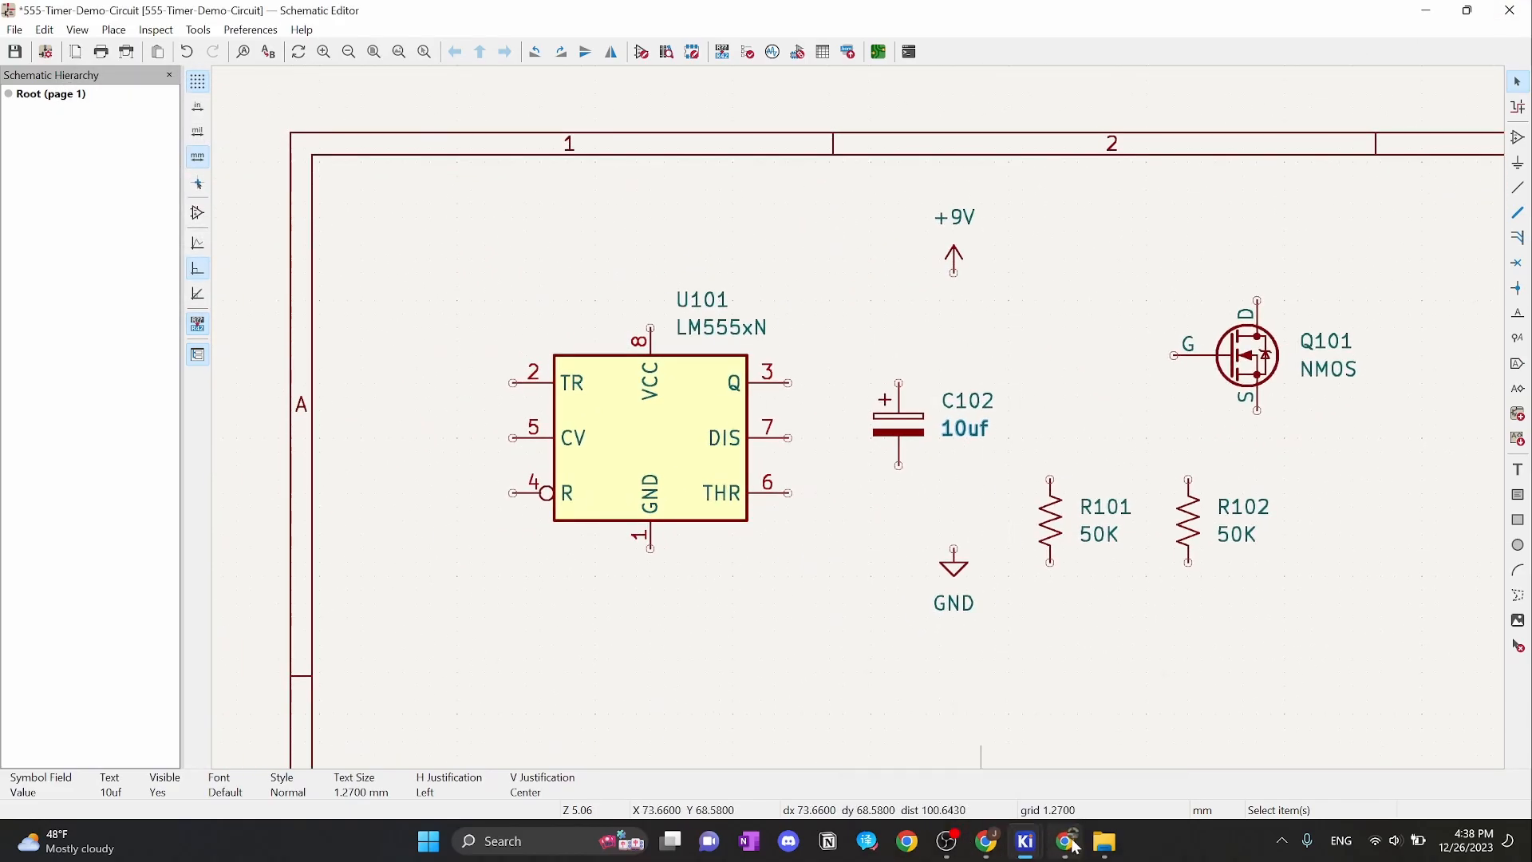
scroll(968, 513, "down", 1)
left_click_drag(957, 441, 949, 319)
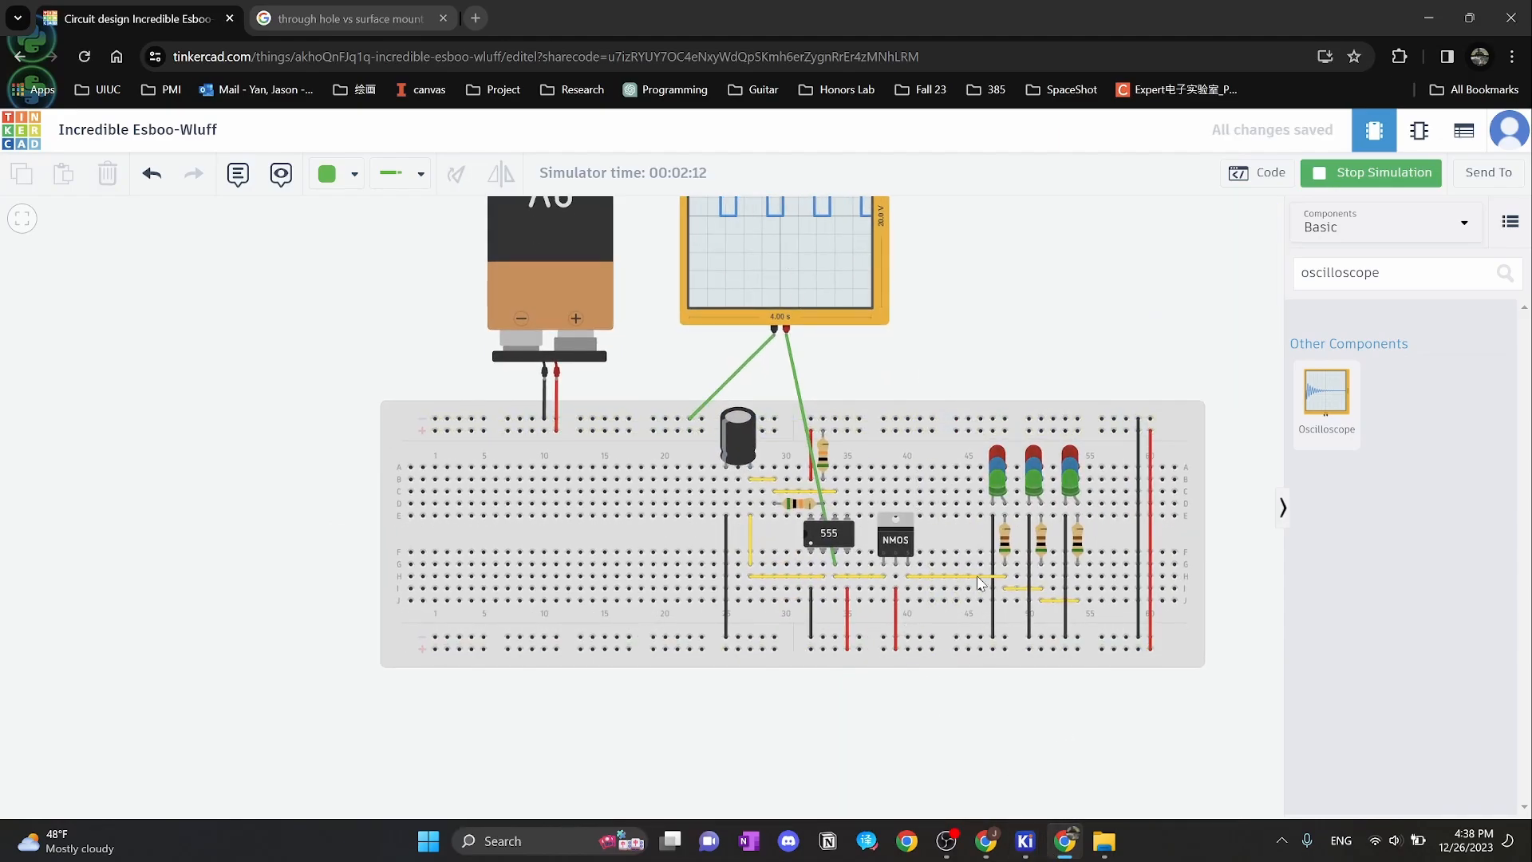
Zoom into the breadboard around the 555 chip, then return to the KiCad schematic
scroll(926, 486, "up", 4)
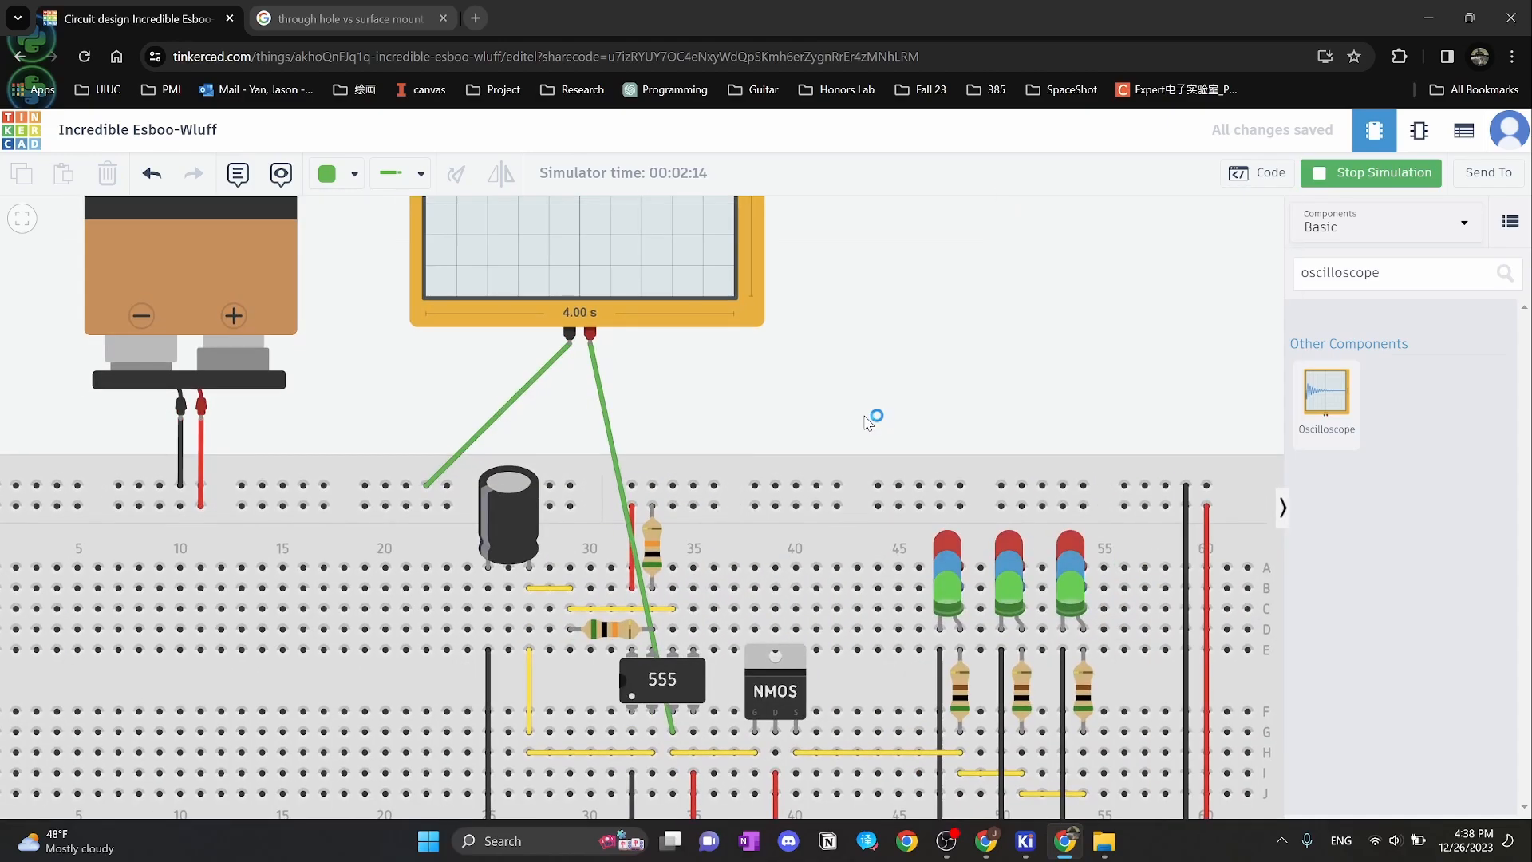
left_click_drag(868, 423, 913, 294)
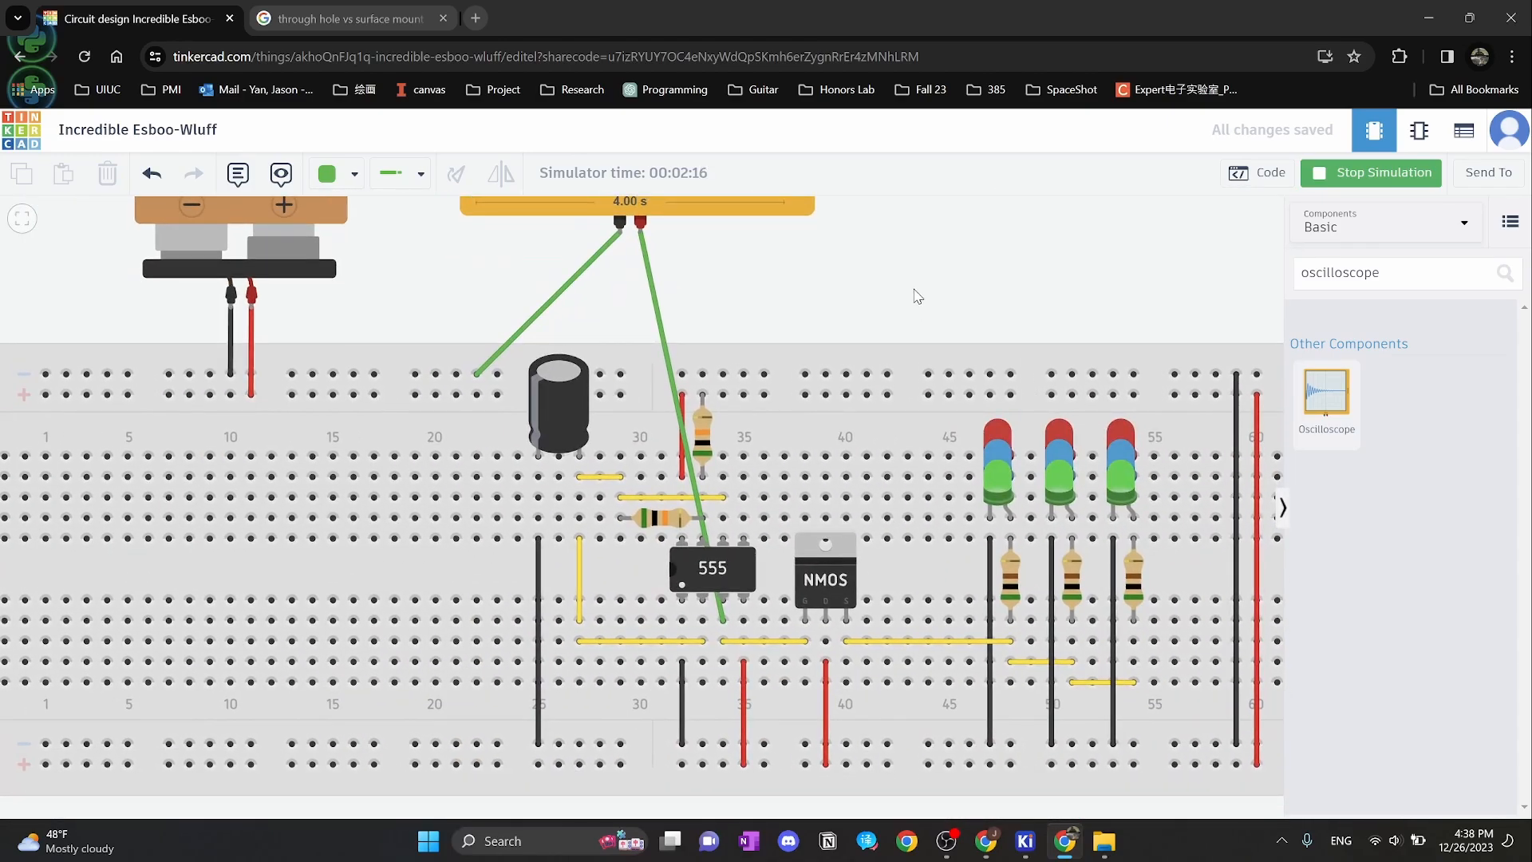
scroll(722, 590, "up", 4)
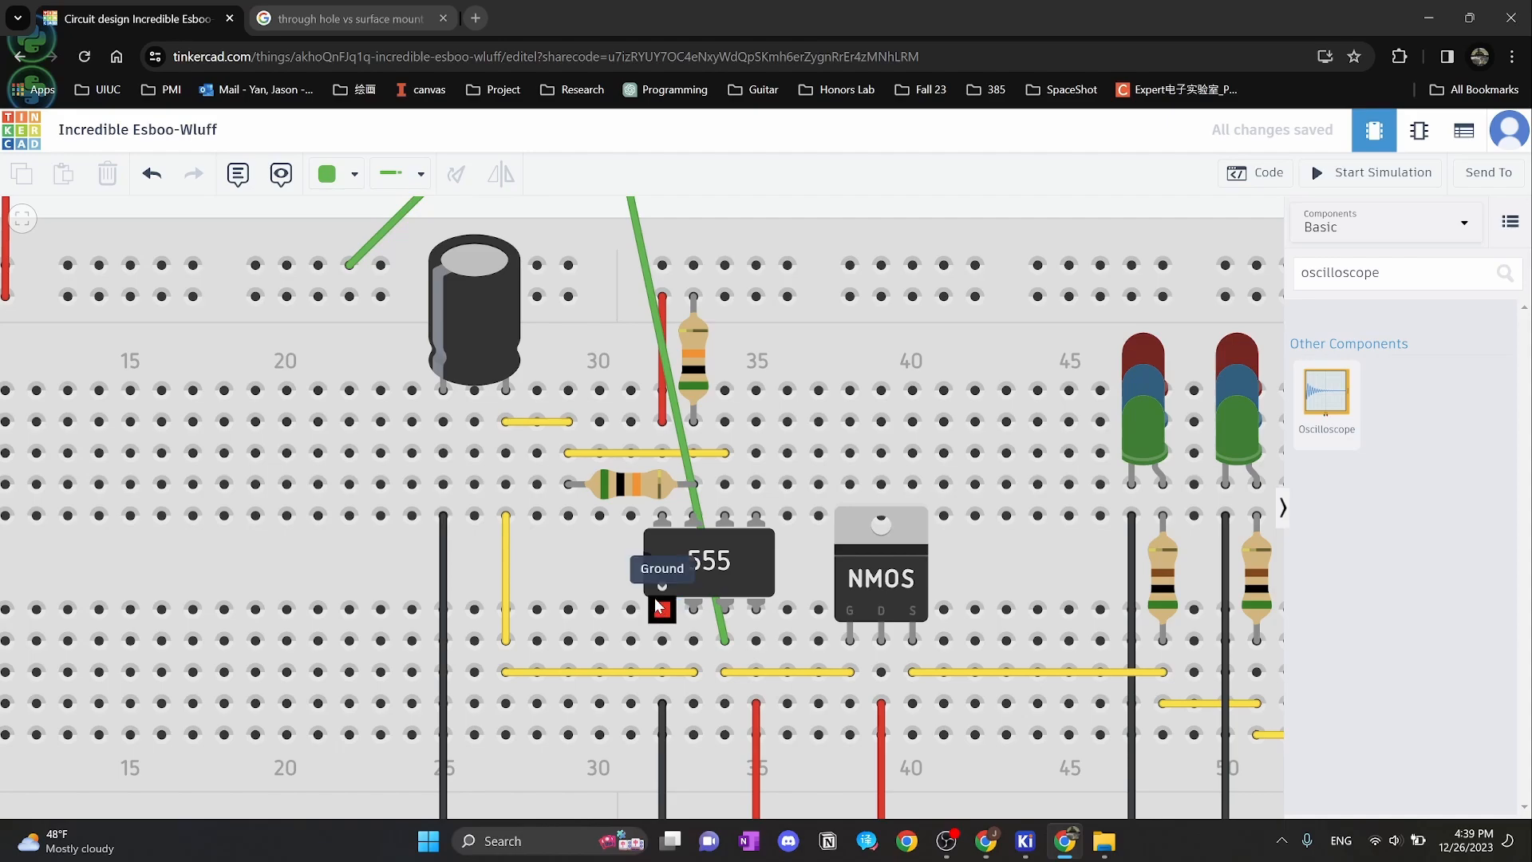
left_click(1035, 850)
left_click(1324, 736)
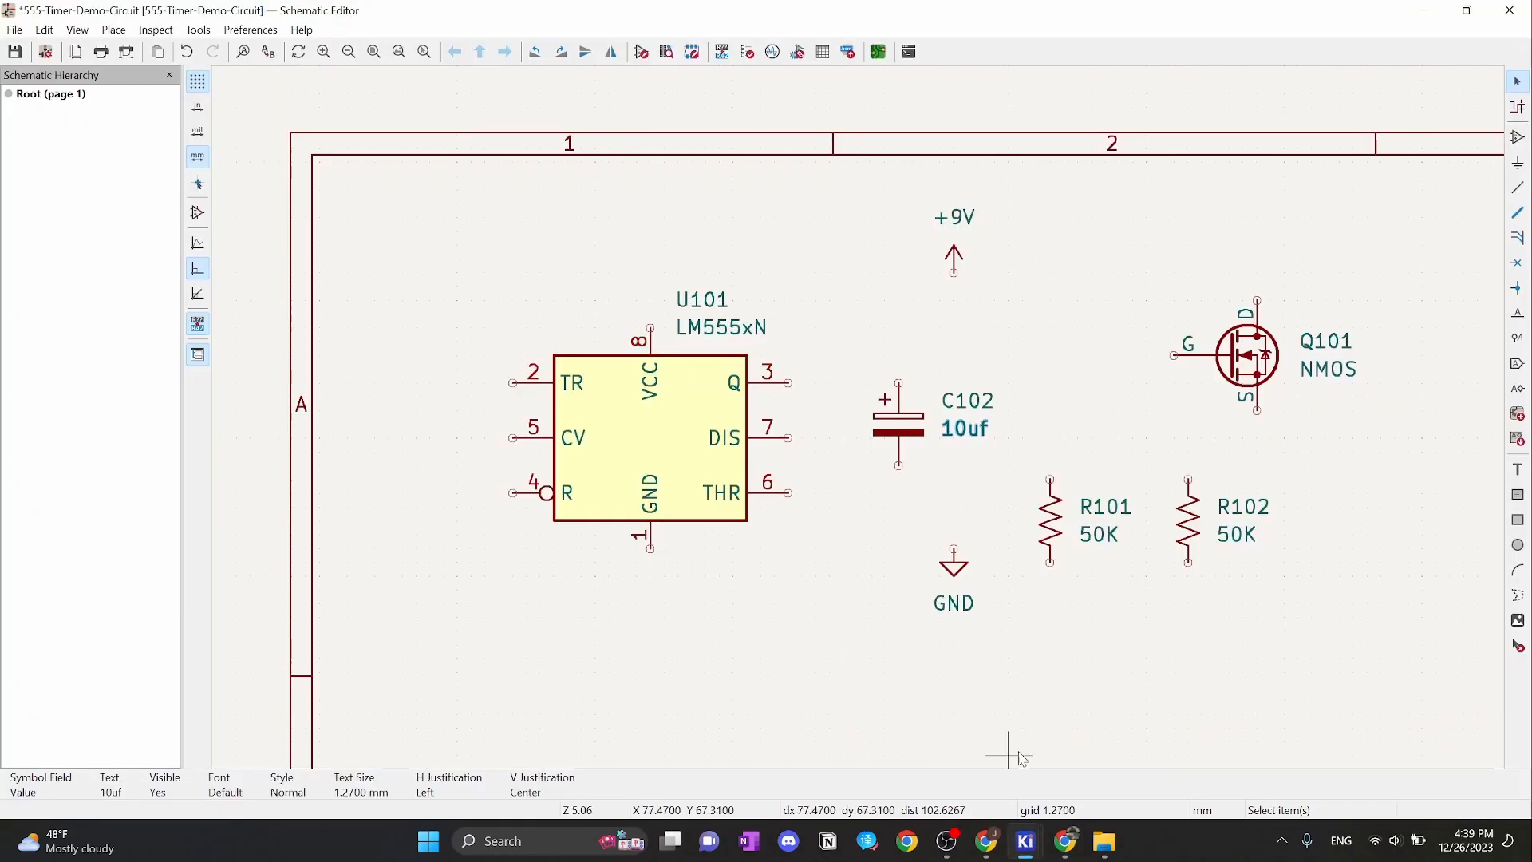
left_click(1063, 852)
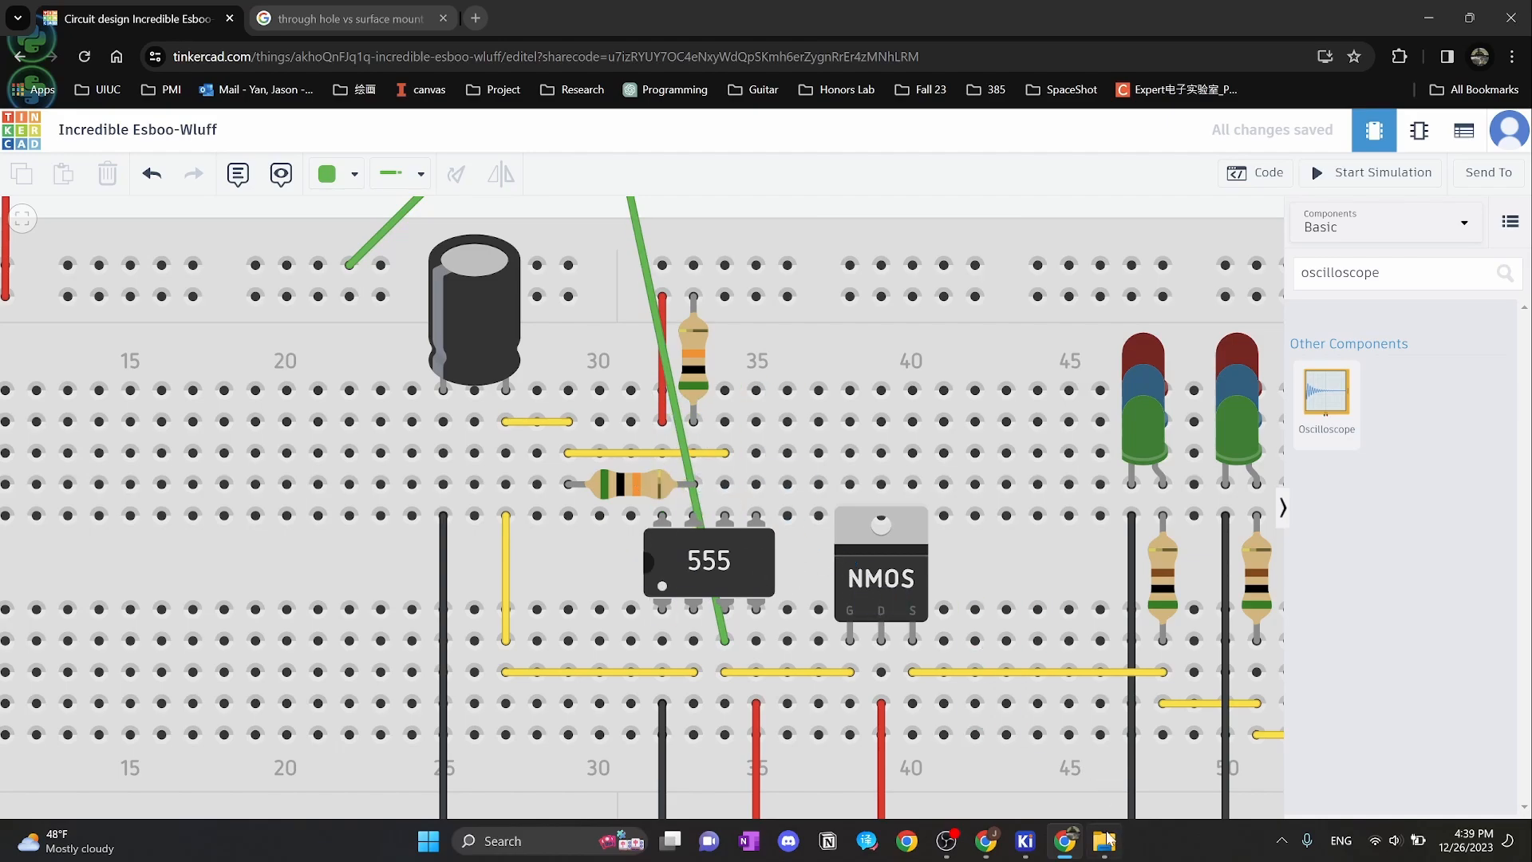
mouse_move(1027, 842)
left_click(1296, 758)
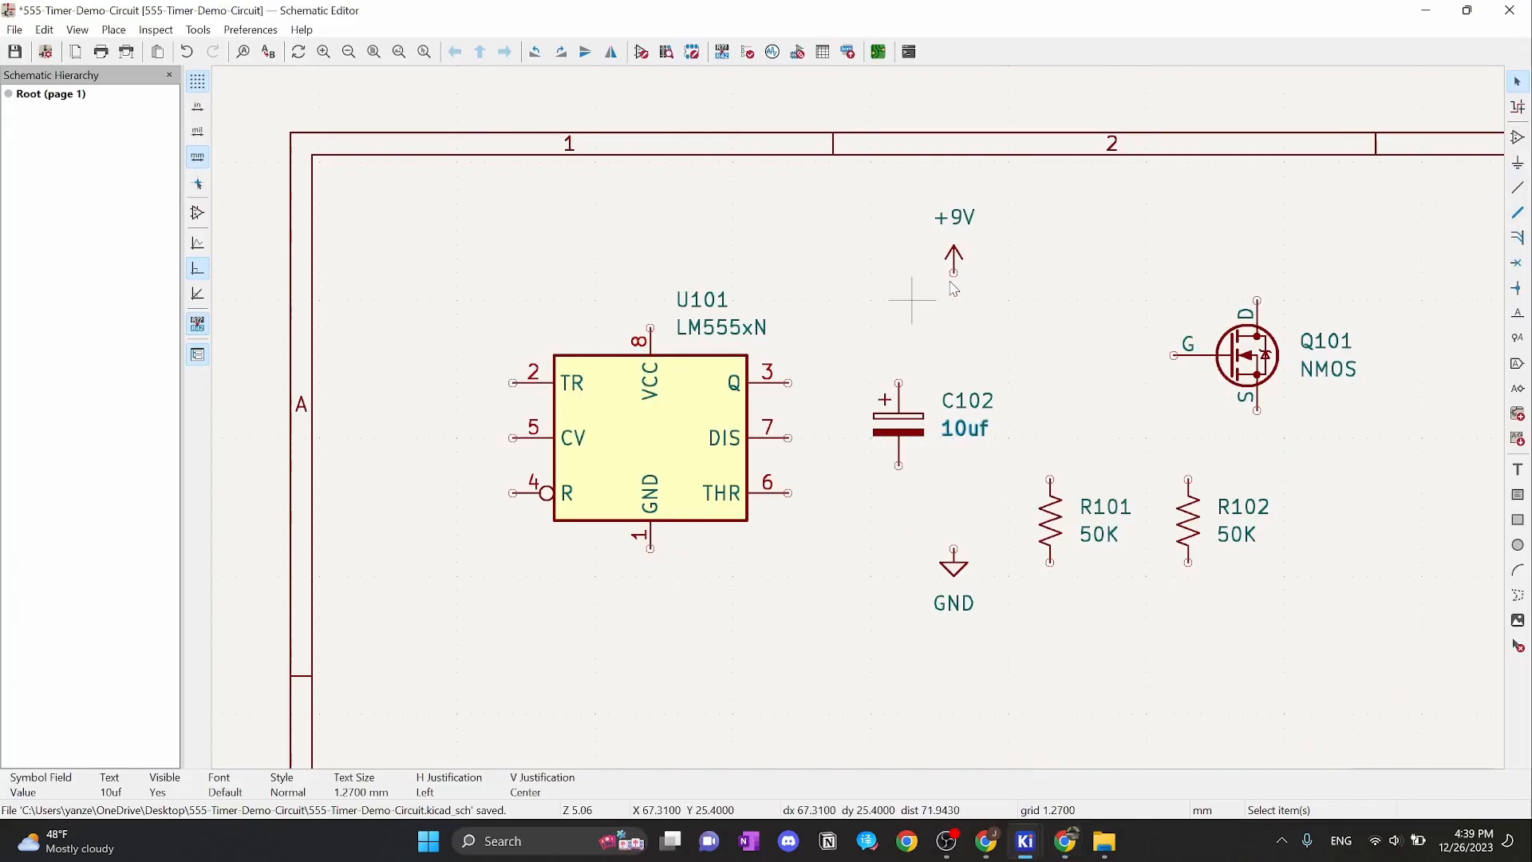
Move the +9V power symbol onto U101's VCC pin 8
key("m")
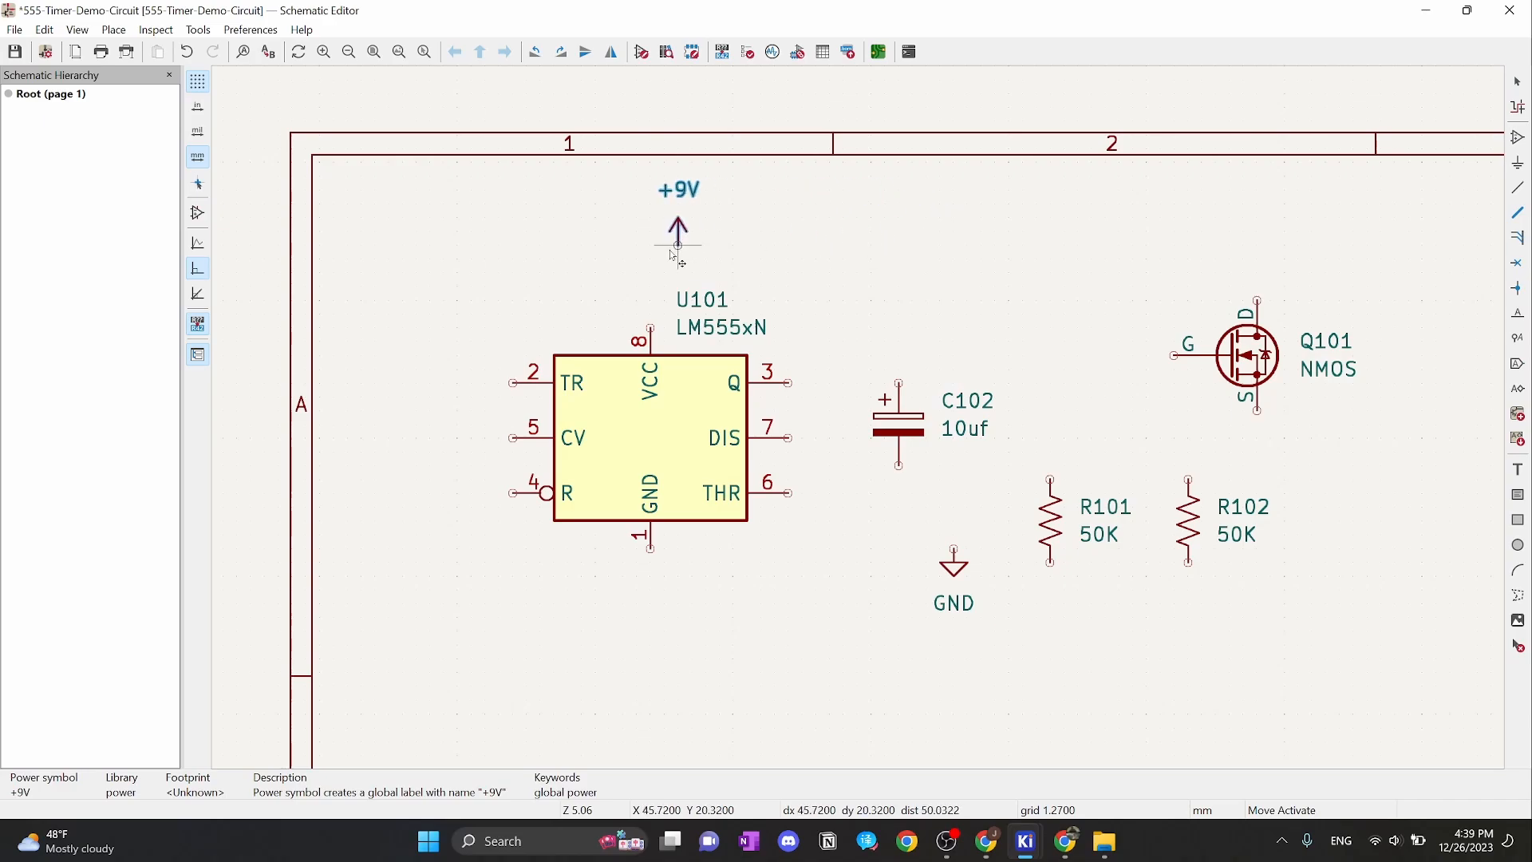
scroll(651, 313, "up", 5)
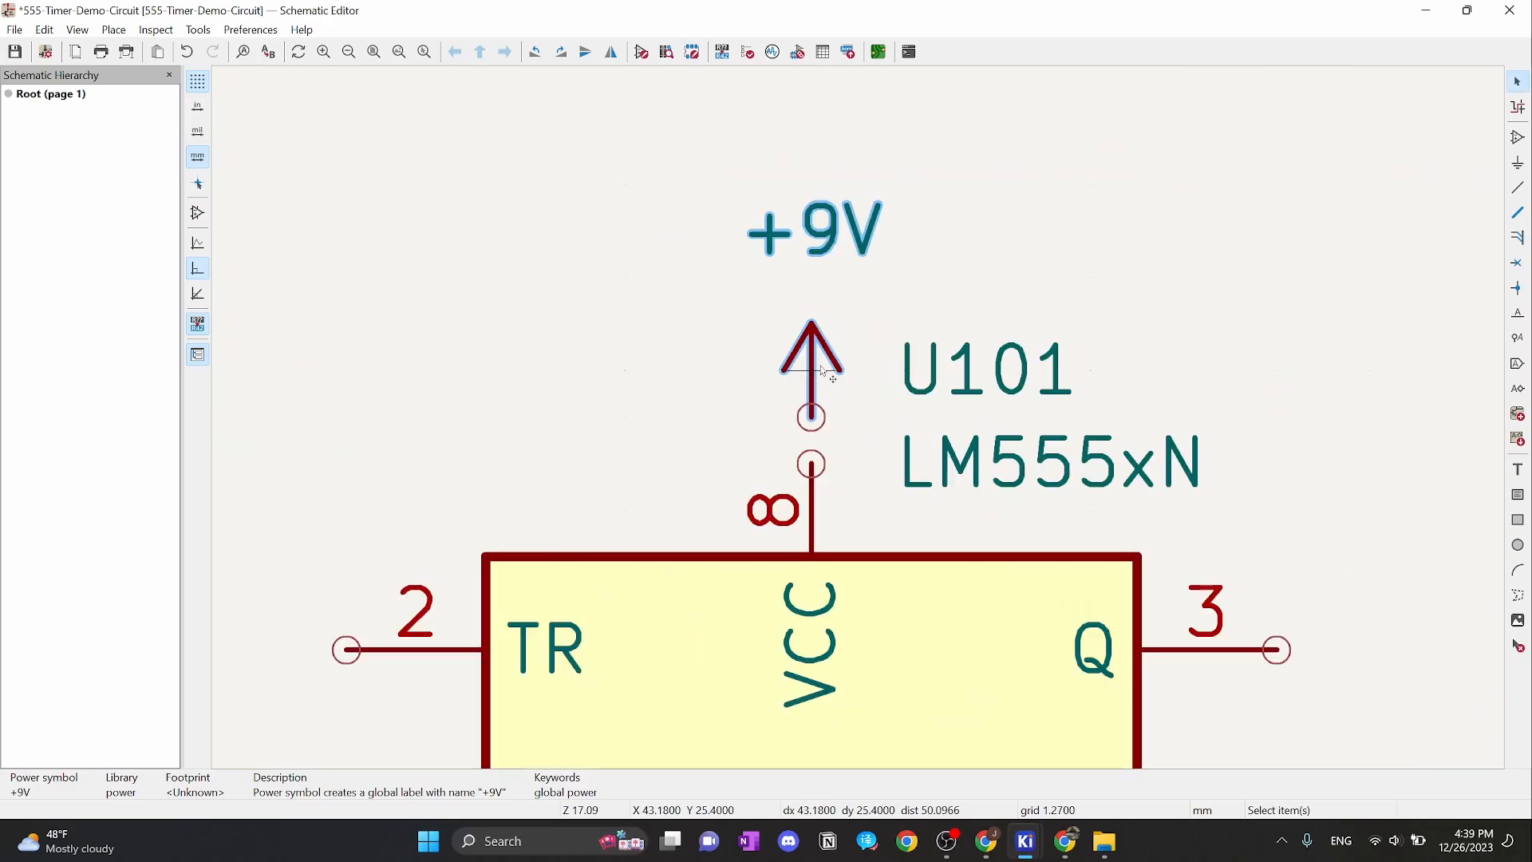
left_click(814, 417)
left_click_drag(813, 359, 790, 423)
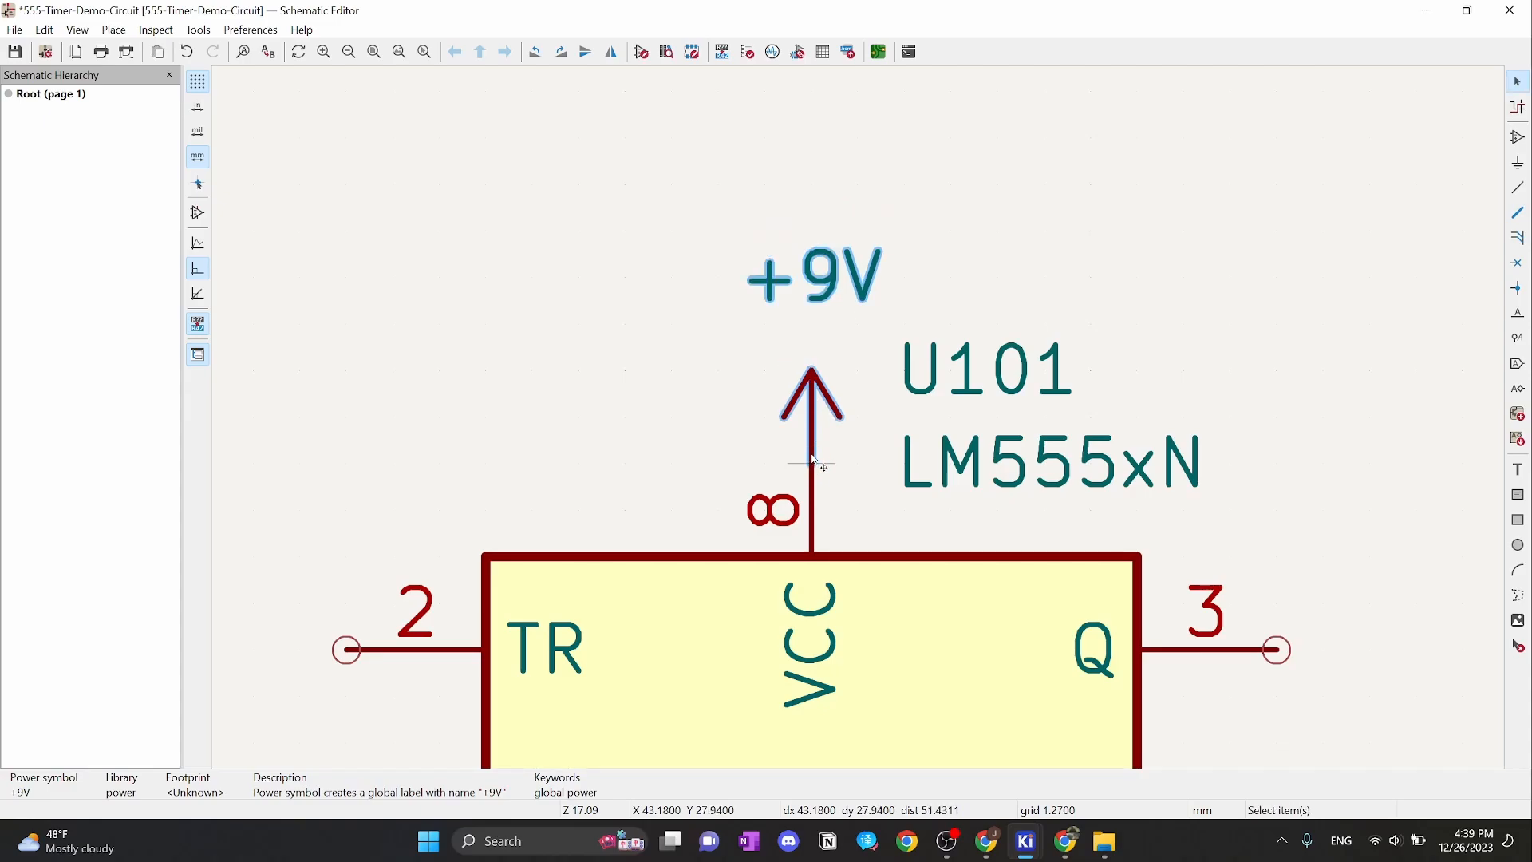
left_click(1181, 273)
Raise the +9V symbol slightly so a short wire joins it to pin 8
scroll(886, 351, "down", 2)
middle_click_drag(916, 390, 989, 363)
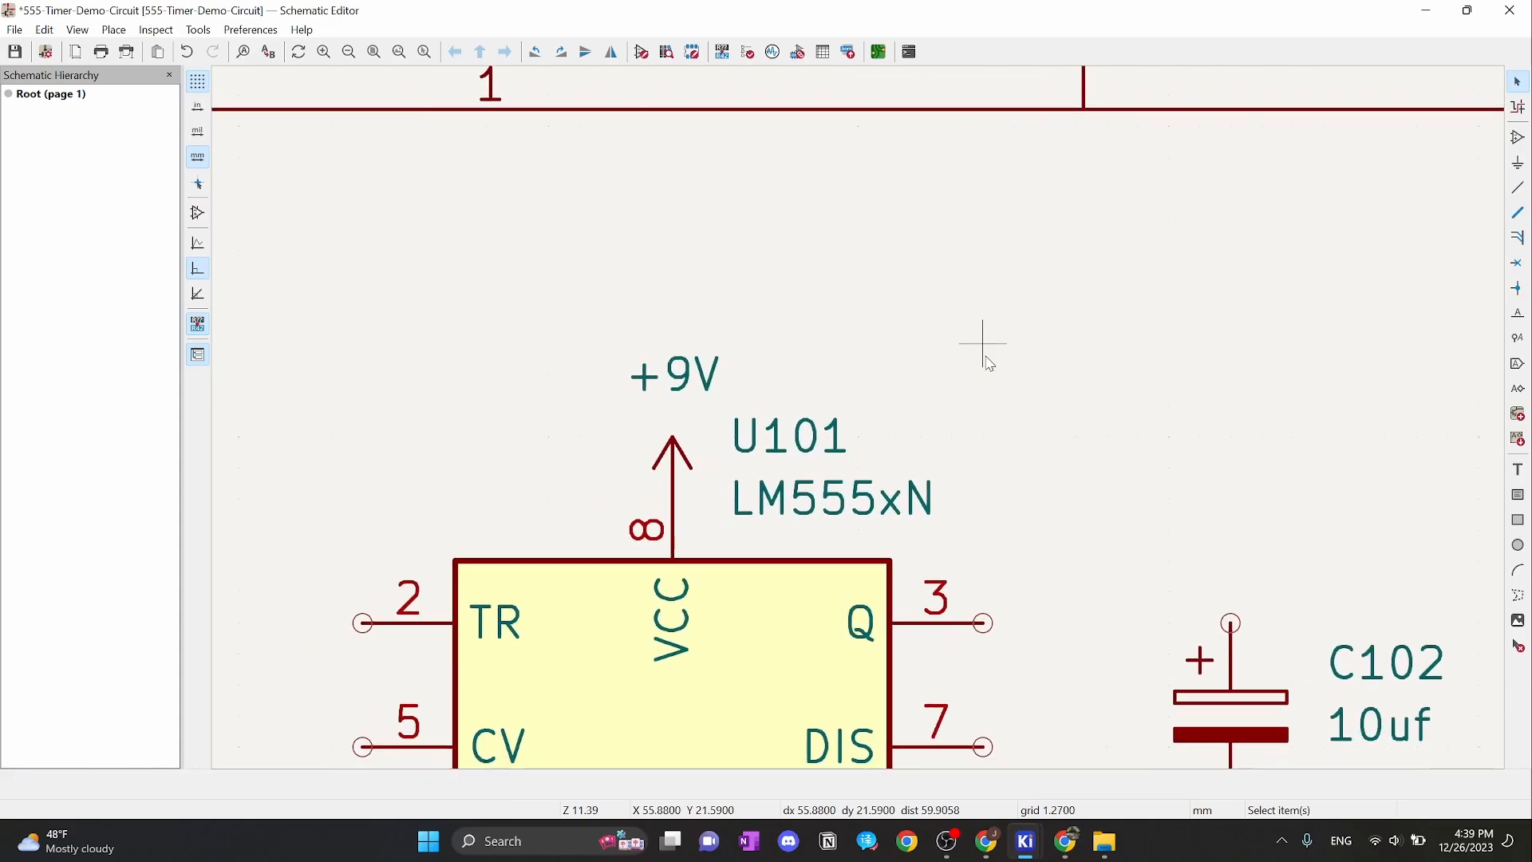
middle_click_drag(924, 439, 972, 422)
left_click(728, 442)
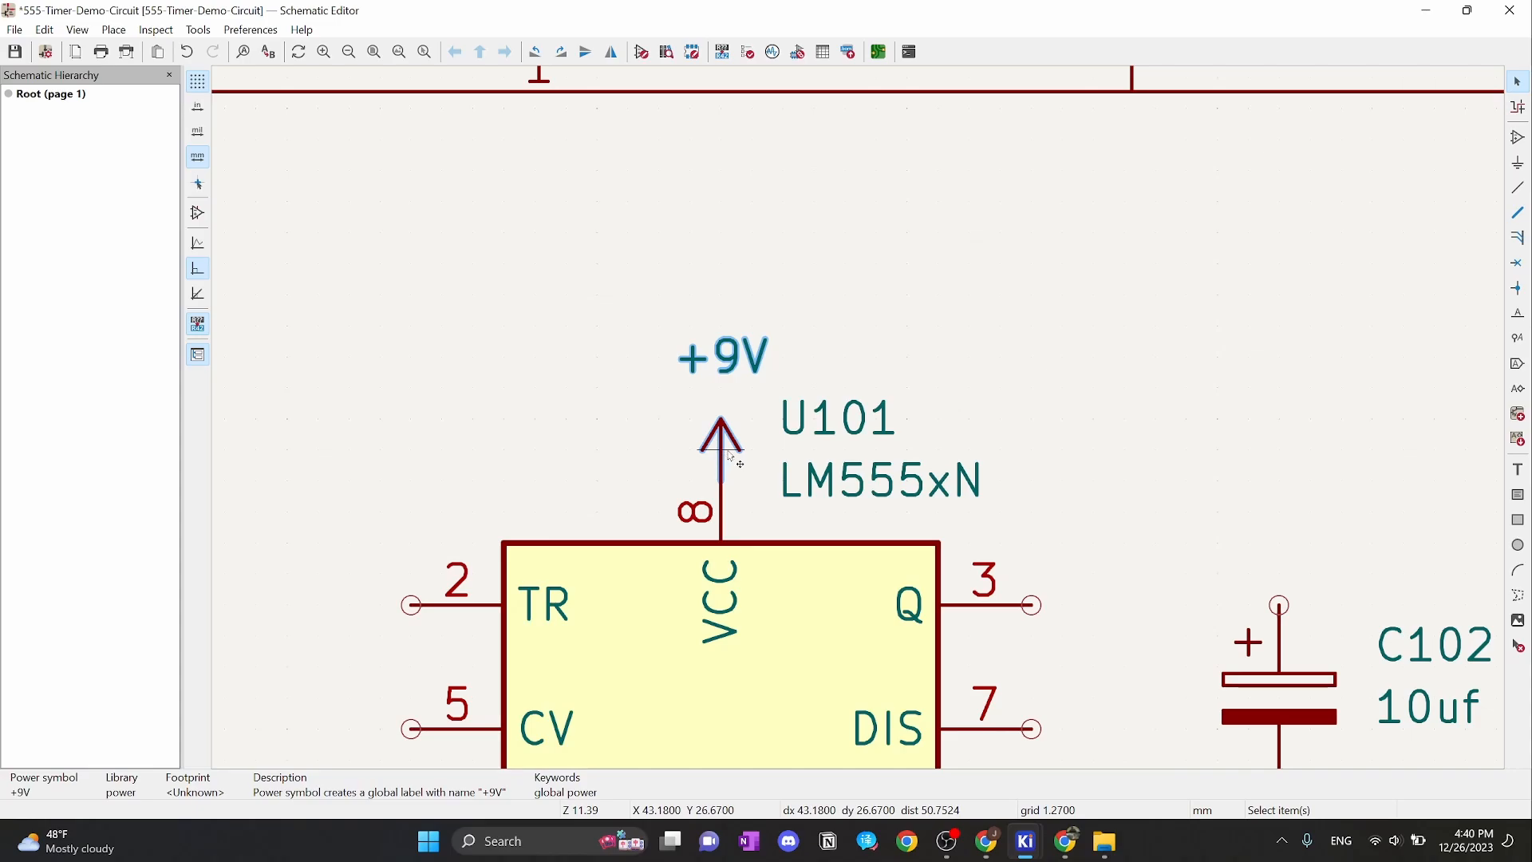
left_click_drag(732, 456, 731, 425)
left_click(1005, 347)
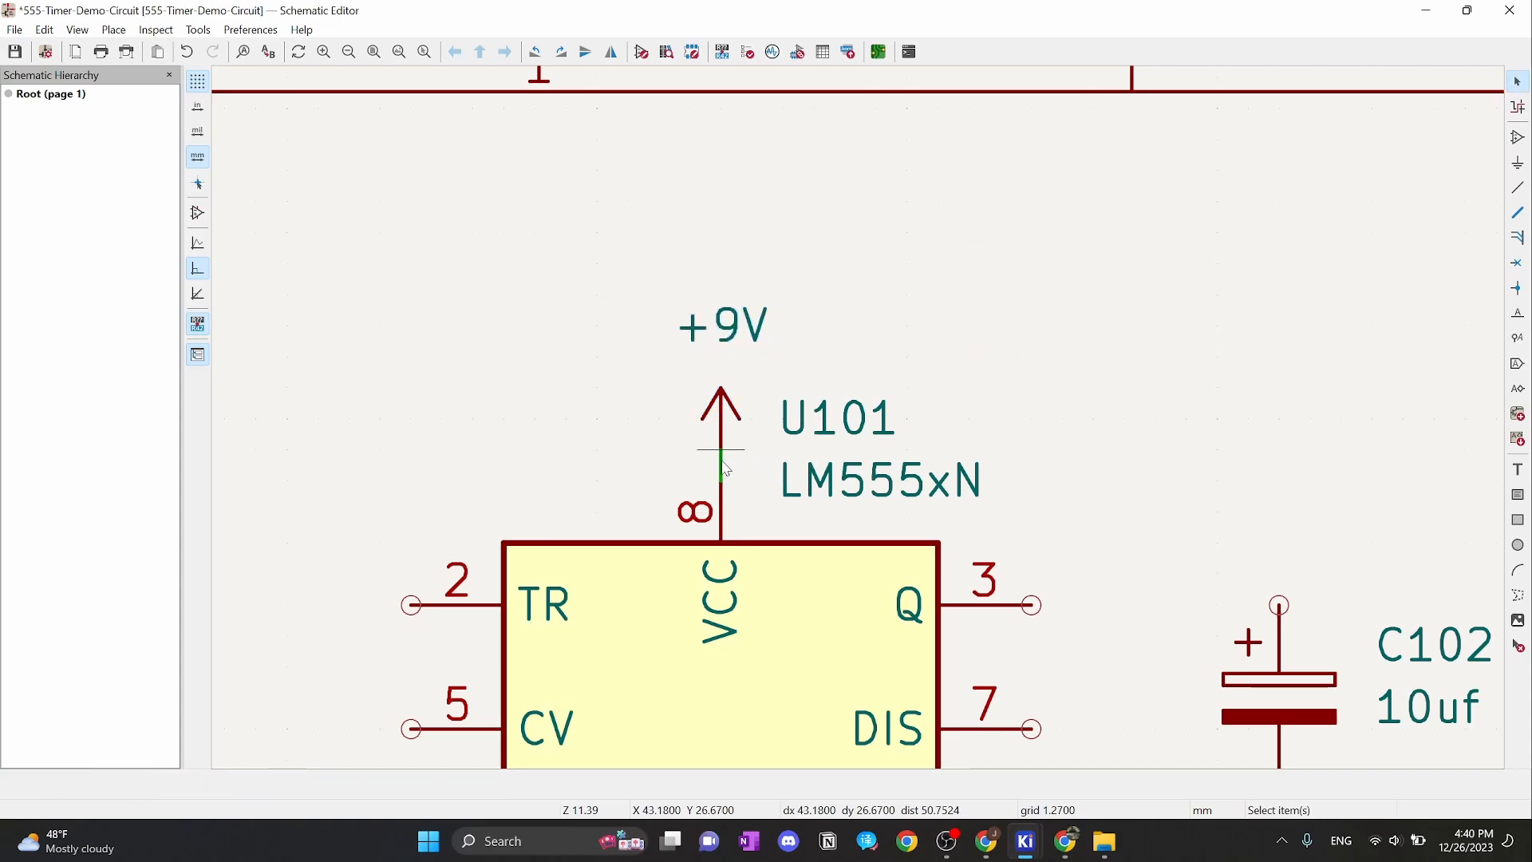
scroll(726, 469, "up", 2)
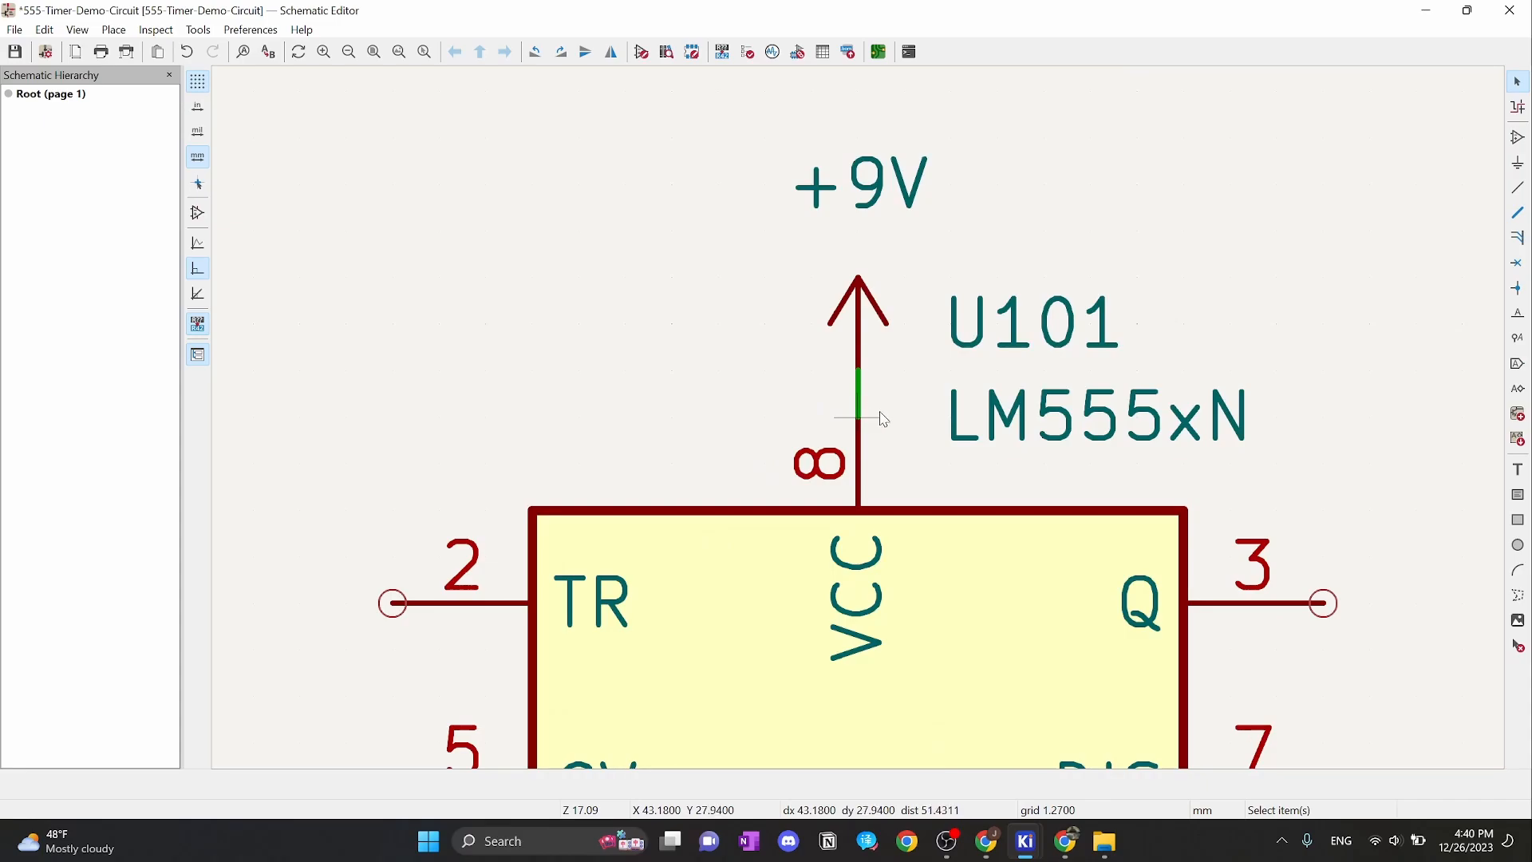
scroll(883, 419, "down", 4)
Move the GND symbol below U101 and wire it to the chip's pin 1
scroll(855, 417, "up", 3)
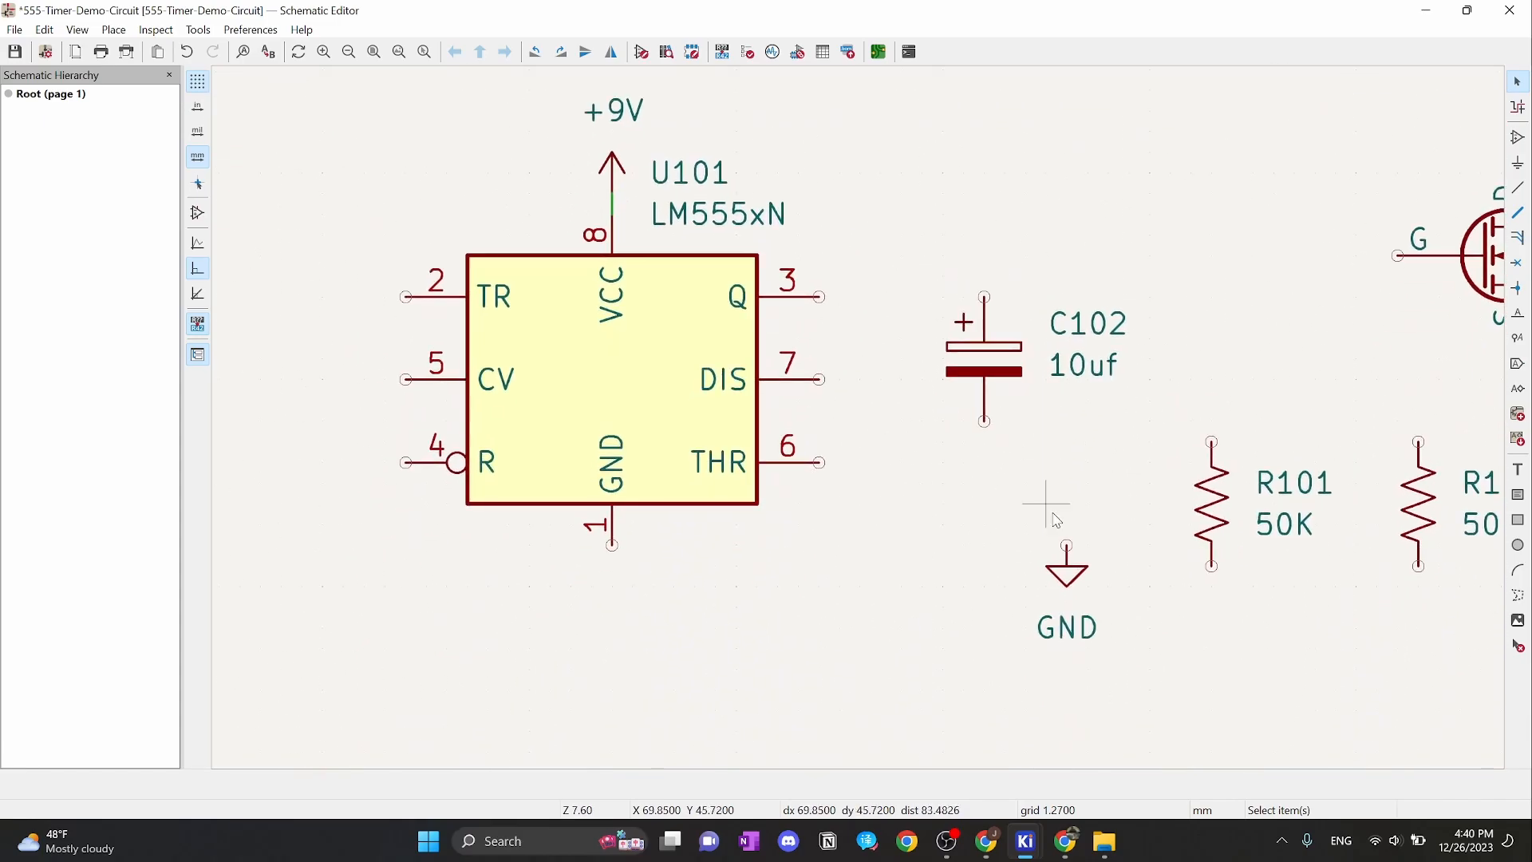
left_click_drag(1067, 565, 614, 587)
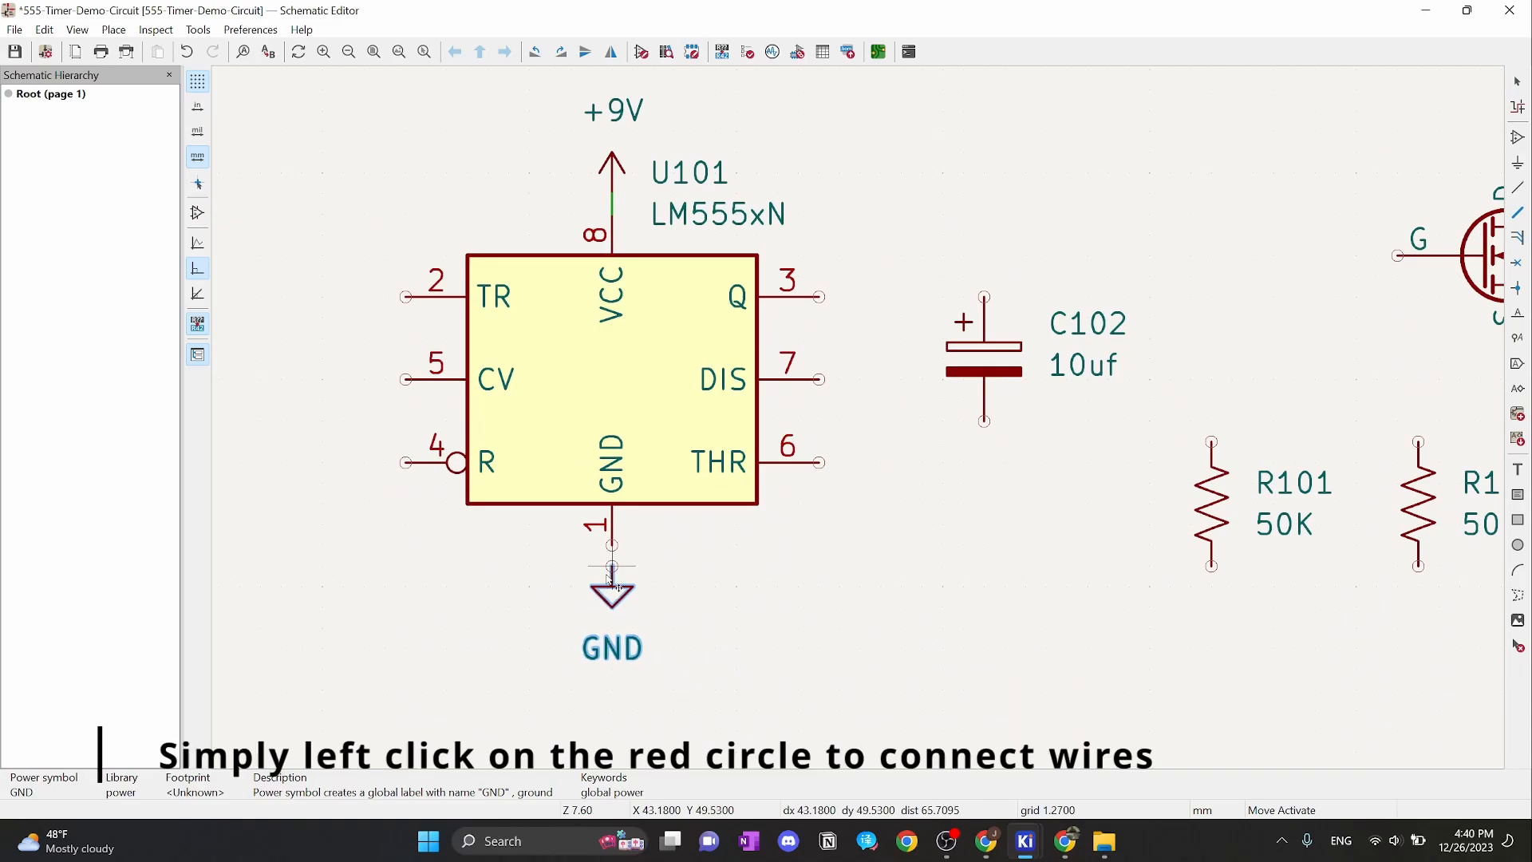
scroll(684, 541, "up", 3)
left_click(764, 417)
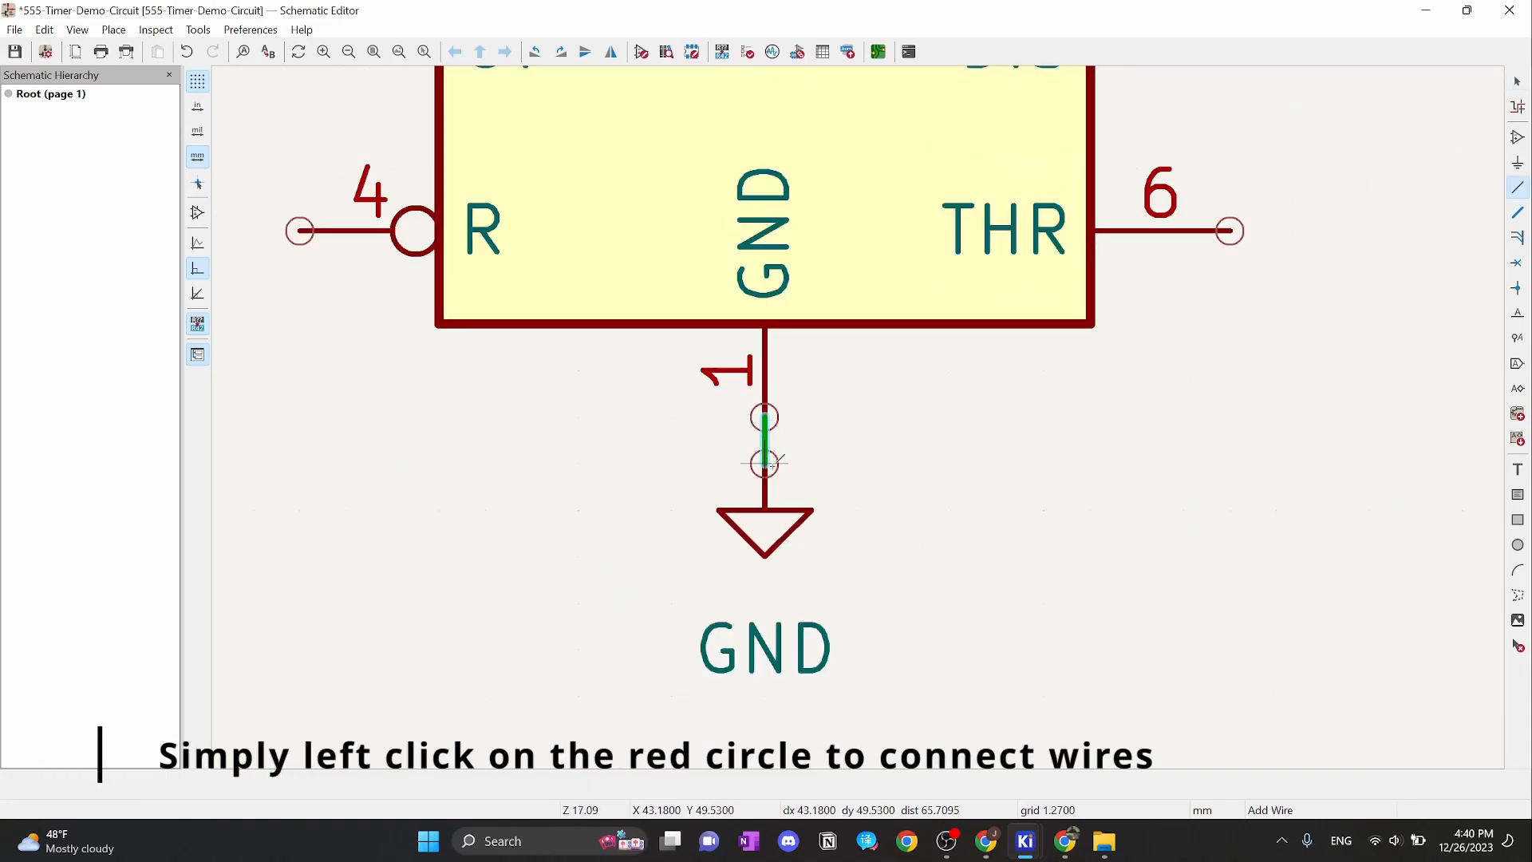
left_click(765, 463)
key("Escape")
scroll(855, 417, "down", 5)
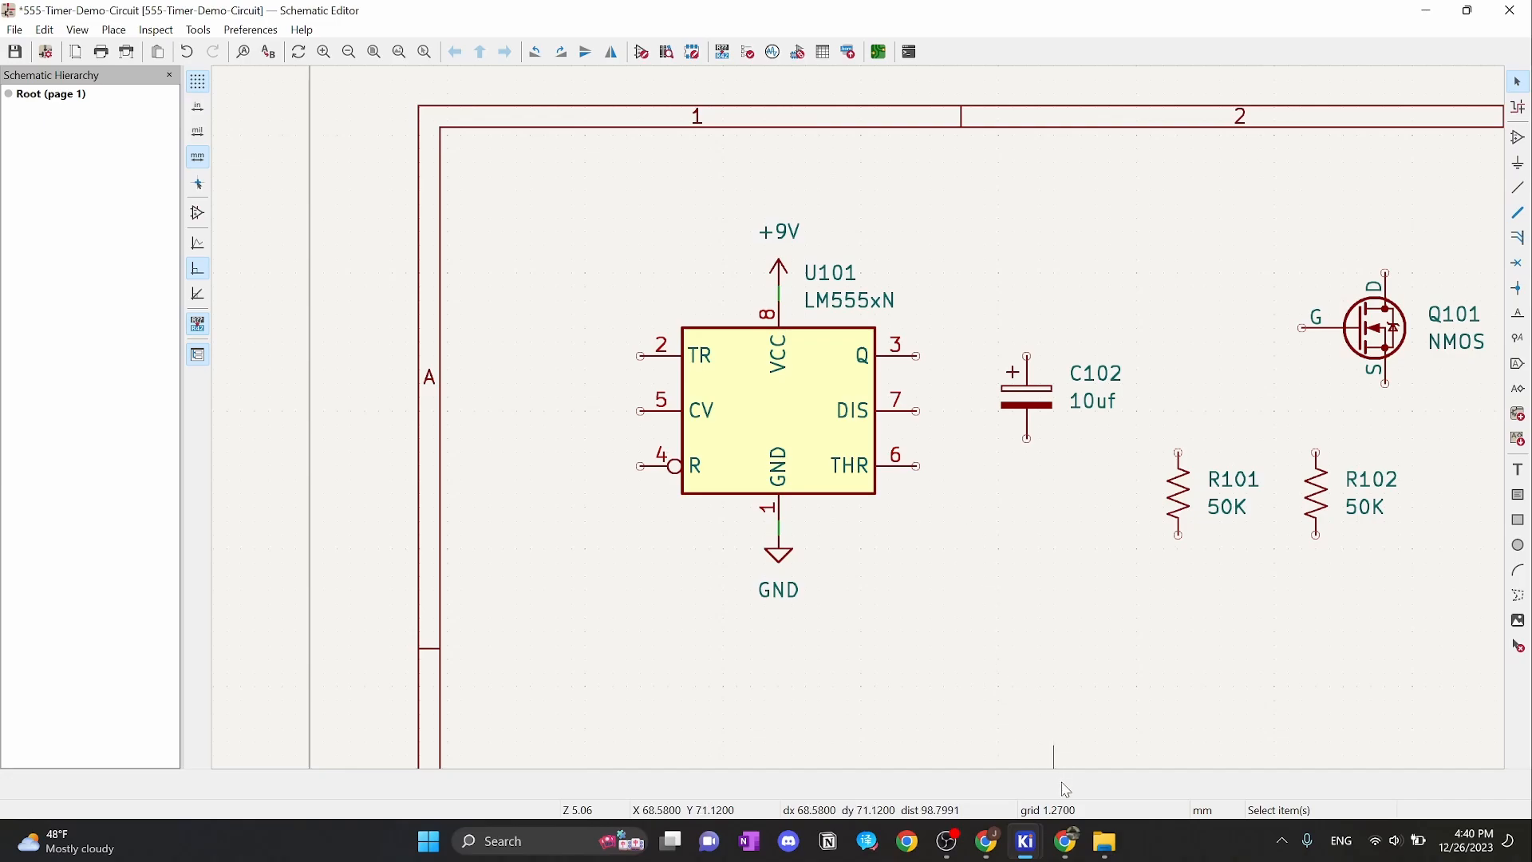
Check the Tinkercad breadboard, then return to the KiCad schematic
mouse_move(1066, 841)
left_click(1088, 786)
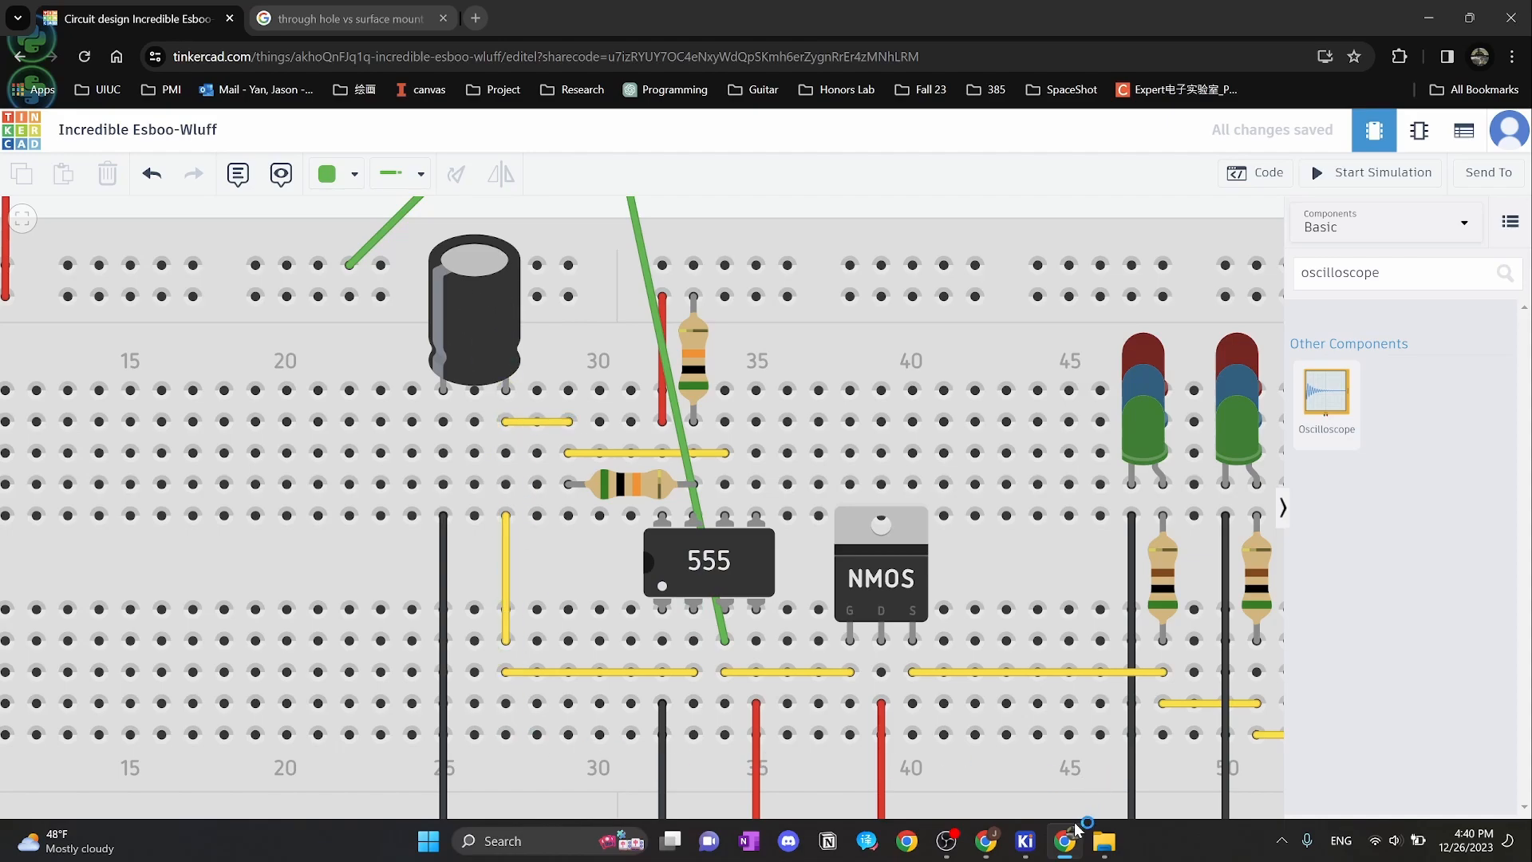
mouse_move(1025, 841)
left_click(1366, 746)
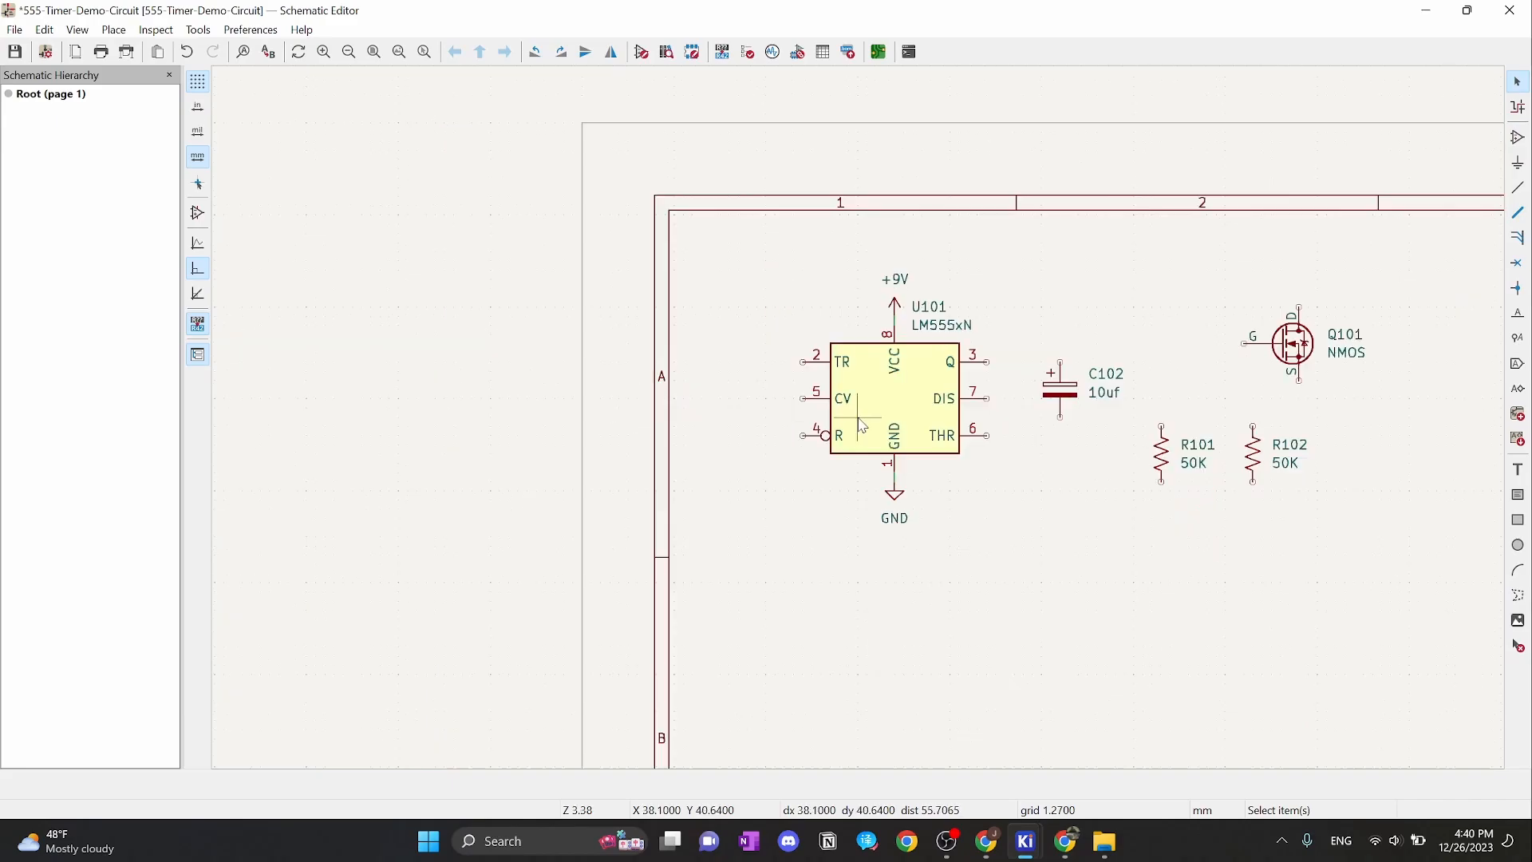
Box-select U101 with its attached symbols and shift the group to the right
scroll(862, 425, "up", 2)
left_click_drag(573, 252, 909, 694)
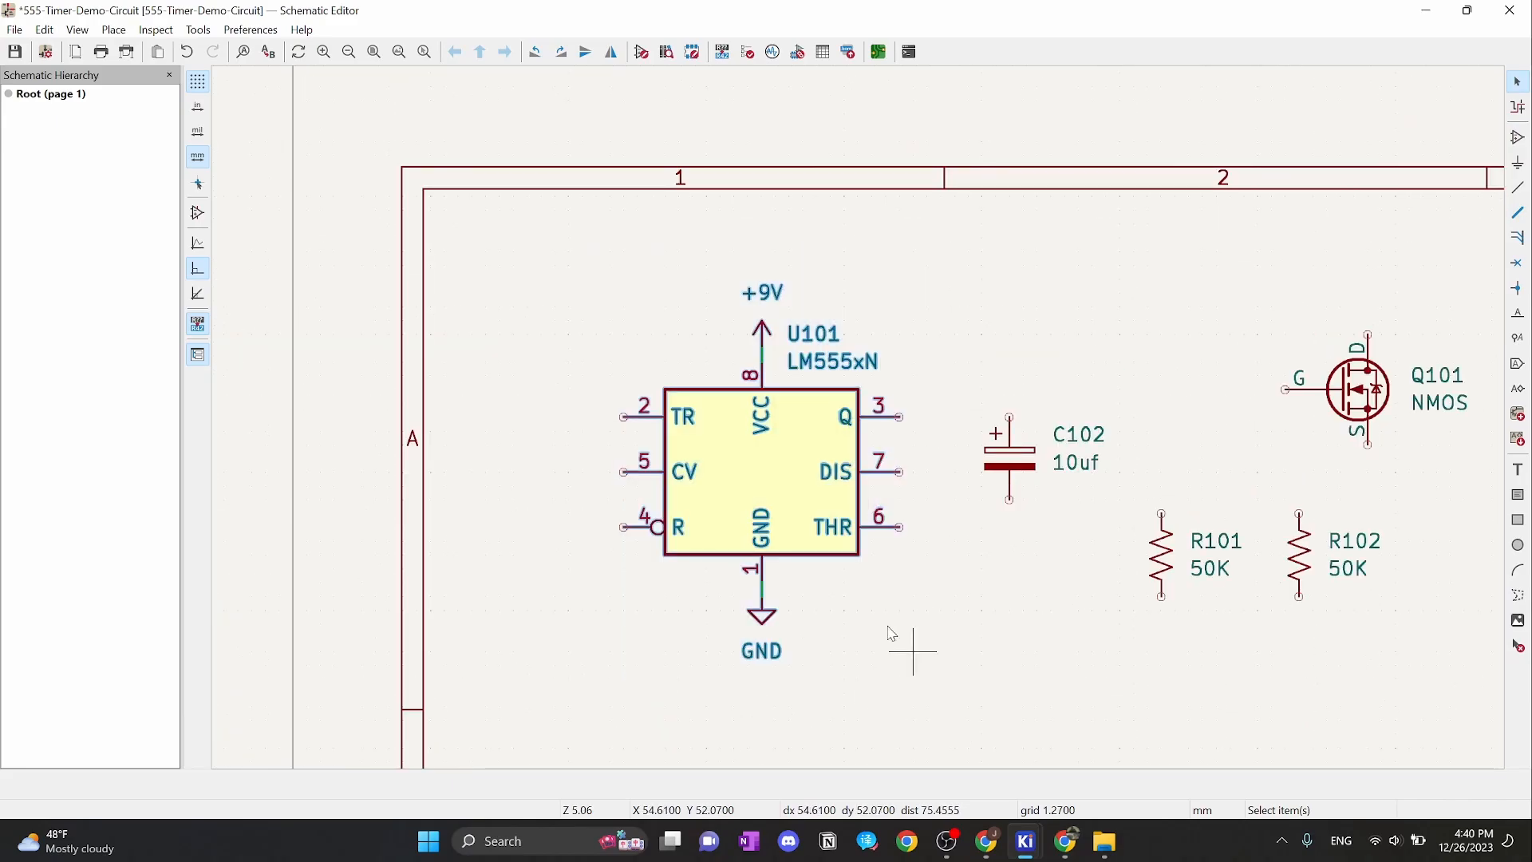
left_click_drag(764, 473, 844, 478)
Open capacitor C102's properties and close them without changes
left_click(1016, 460)
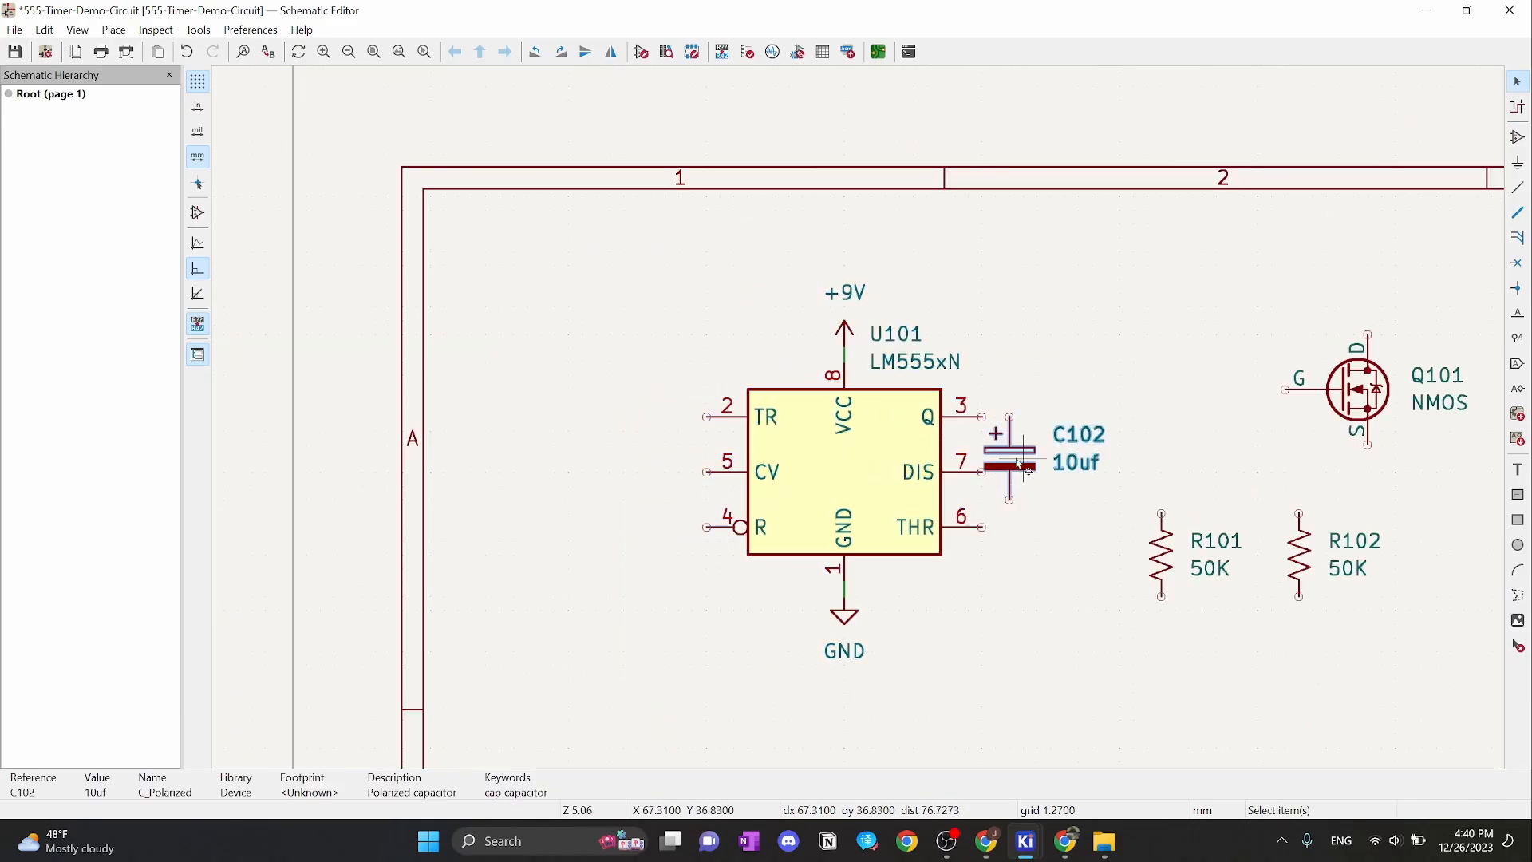
double_click(1019, 465)
key("Escape")
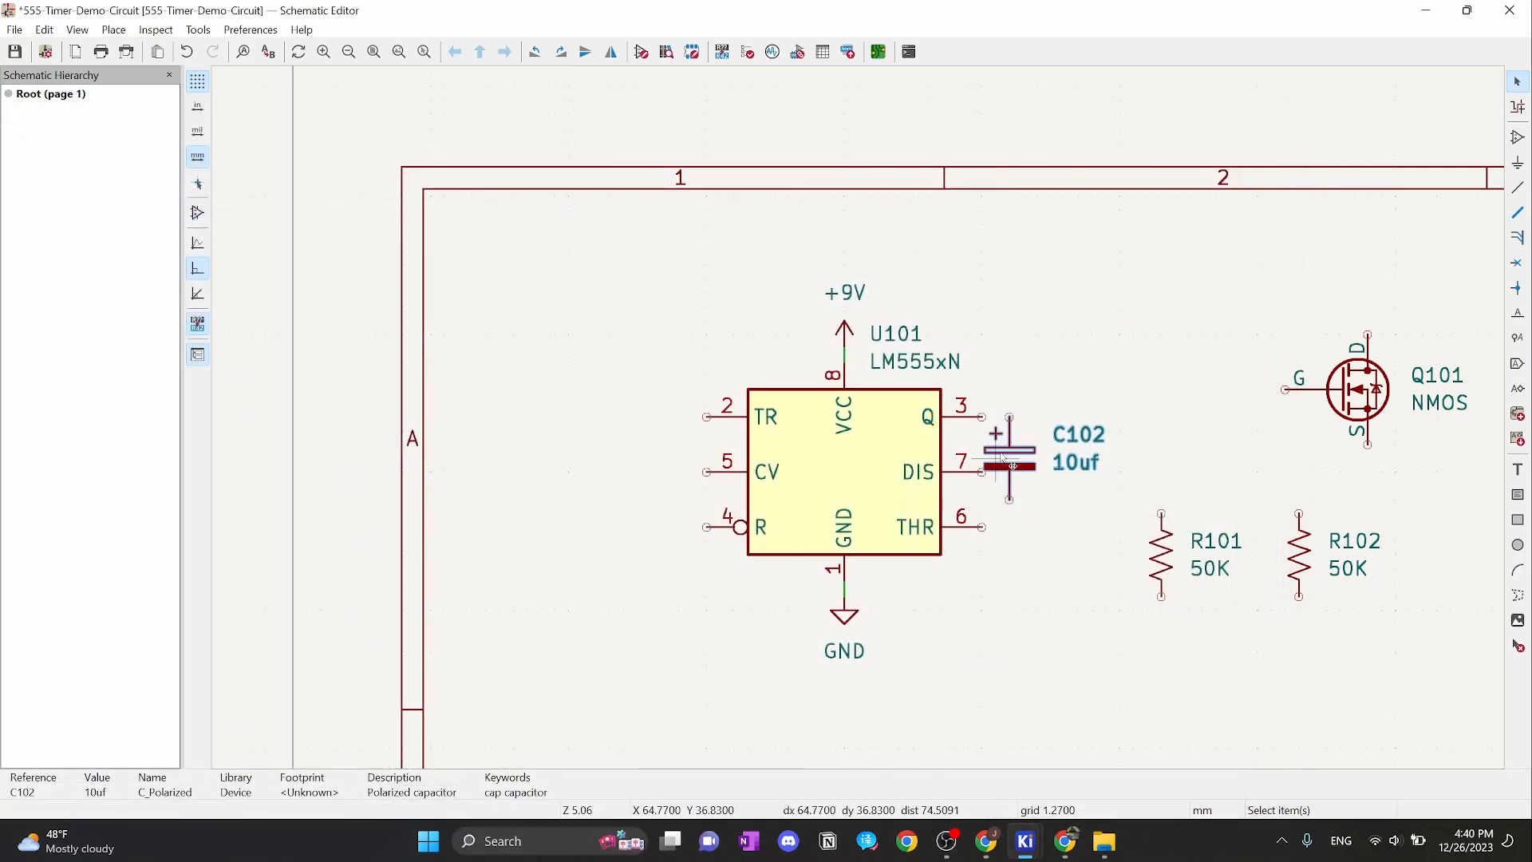
Move capacitor C102 to the left of the 555 chip
key("m")
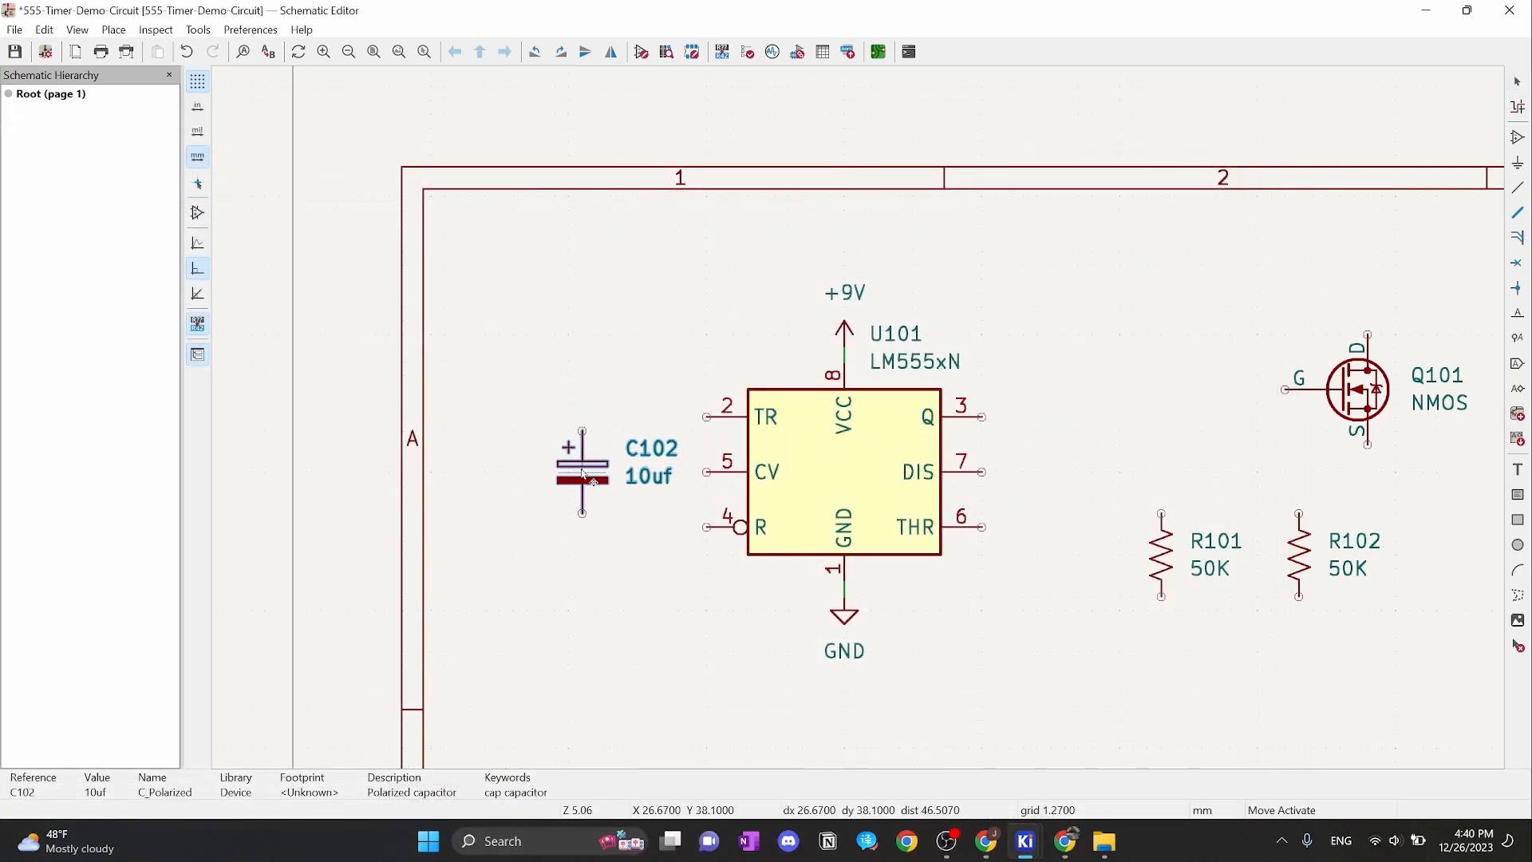
left_click(594, 482)
scroll(630, 383, "up", 2)
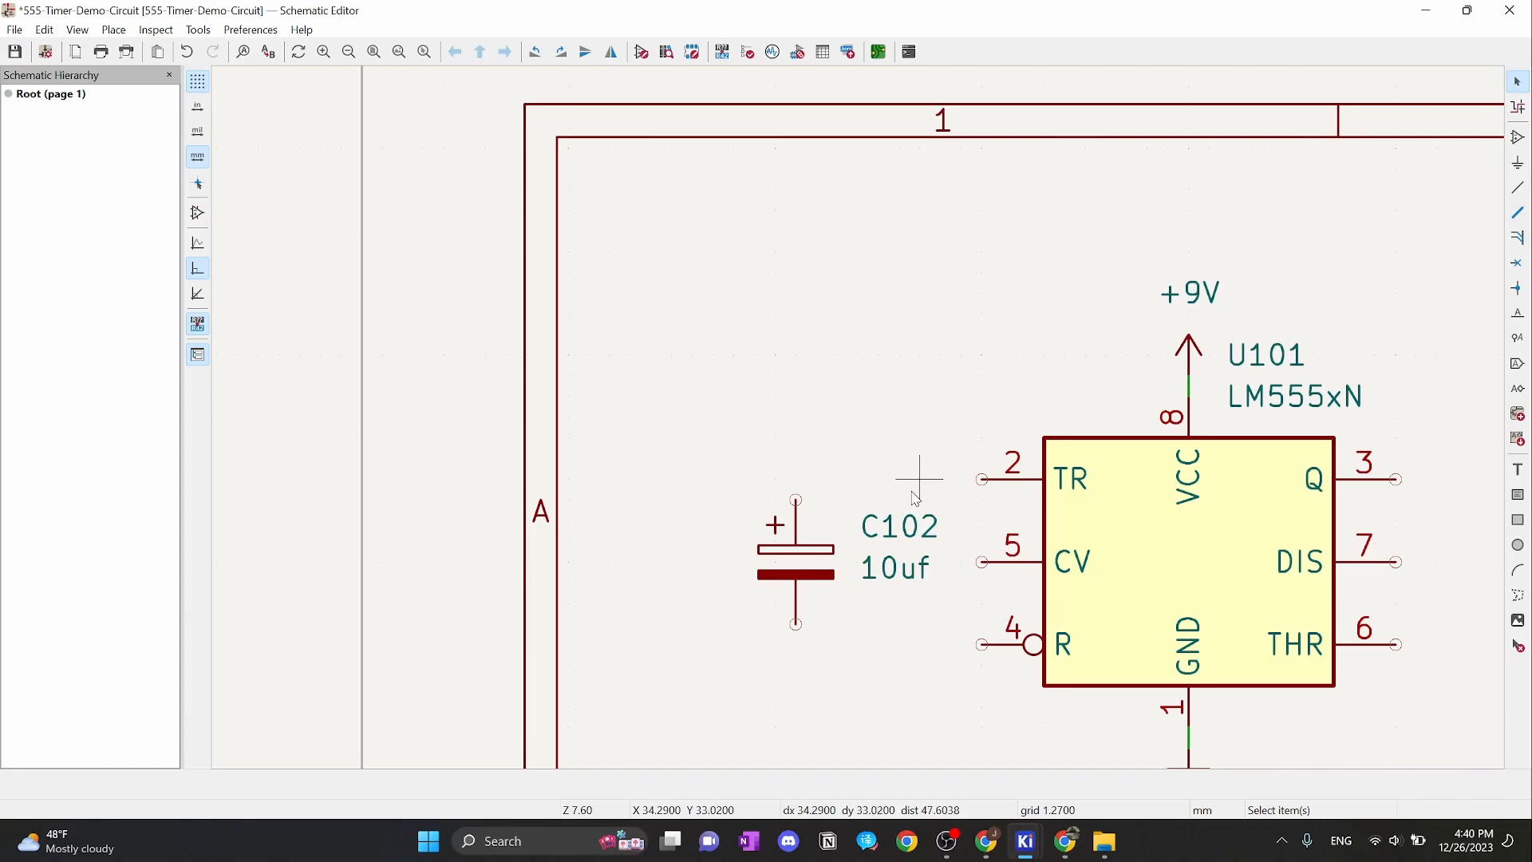
Wire U101's TR pin 2 to C102's + pin
left_click(981, 479)
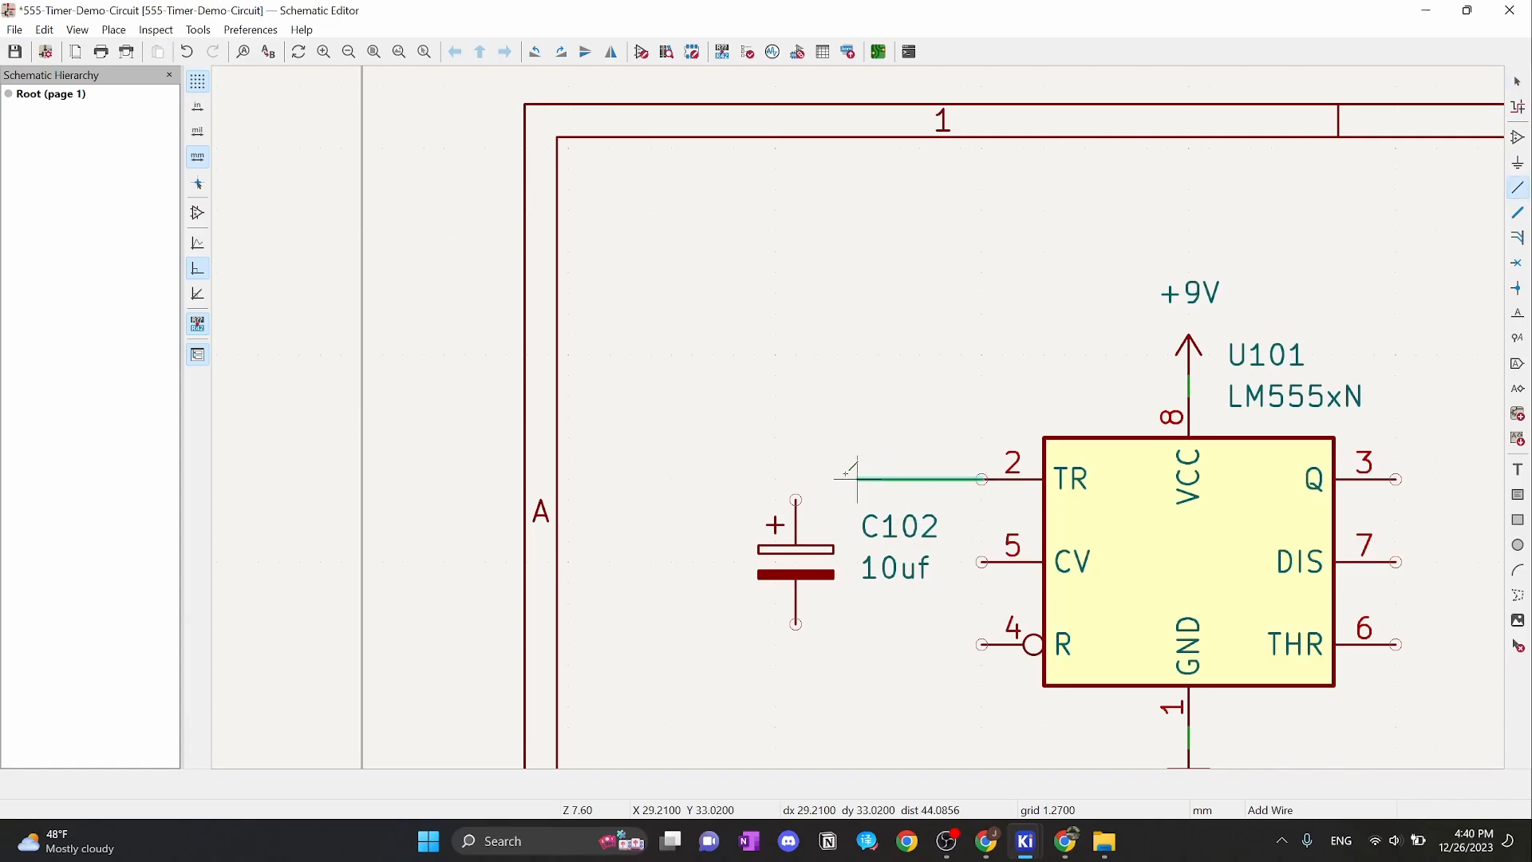
left_click(796, 500)
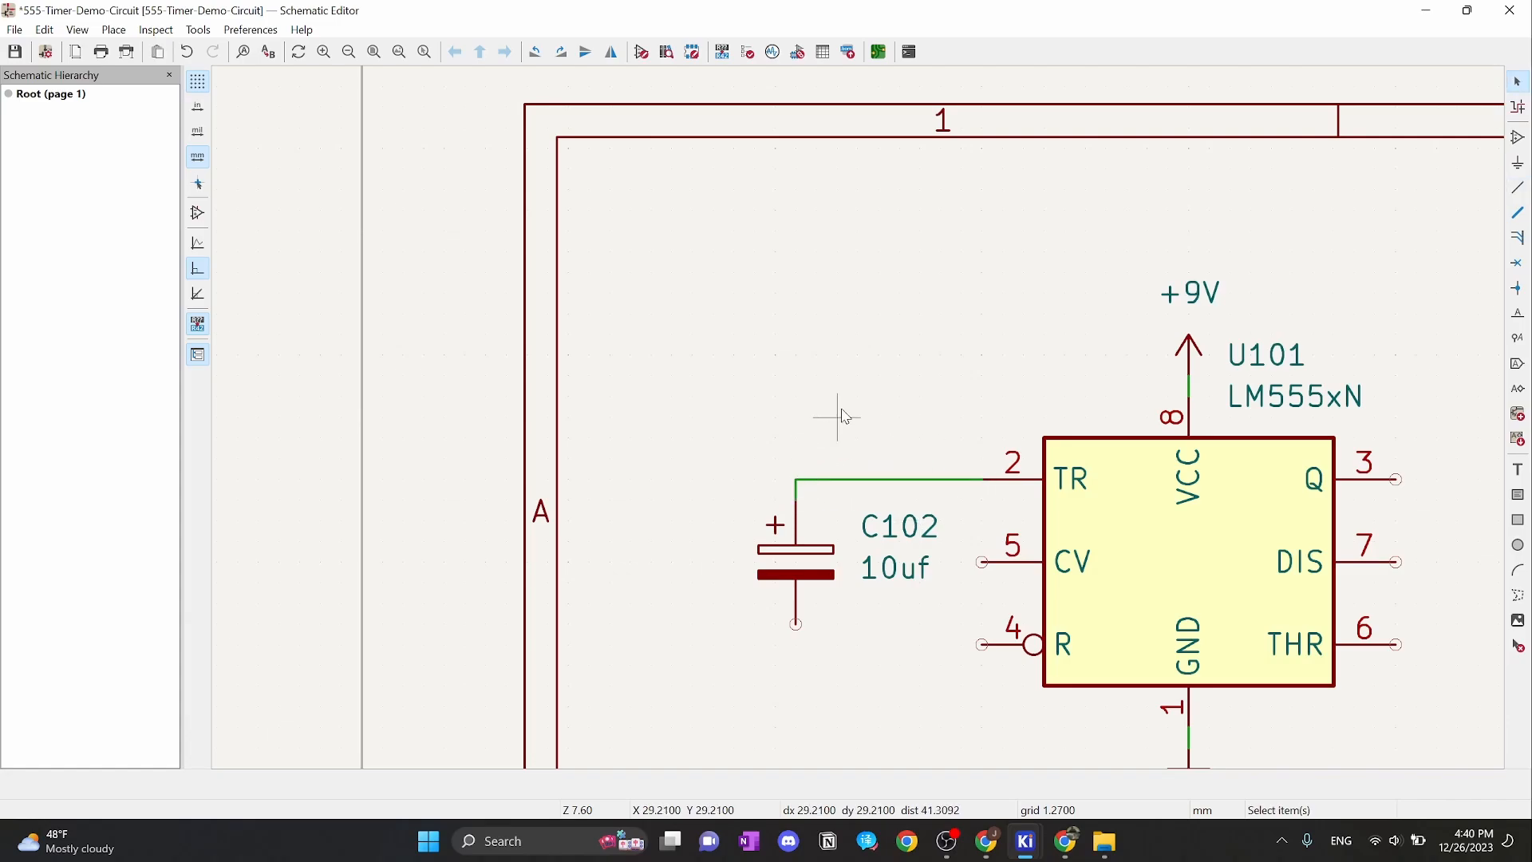
scroll(832, 410, "down", 1)
scroll(841, 417, "up", 4)
scroll(858, 414, "down", 2)
Realign C102 on the grid and straighten the wire into its + pin
middle_click_drag(890, 345, 875, 236)
left_click(820, 441)
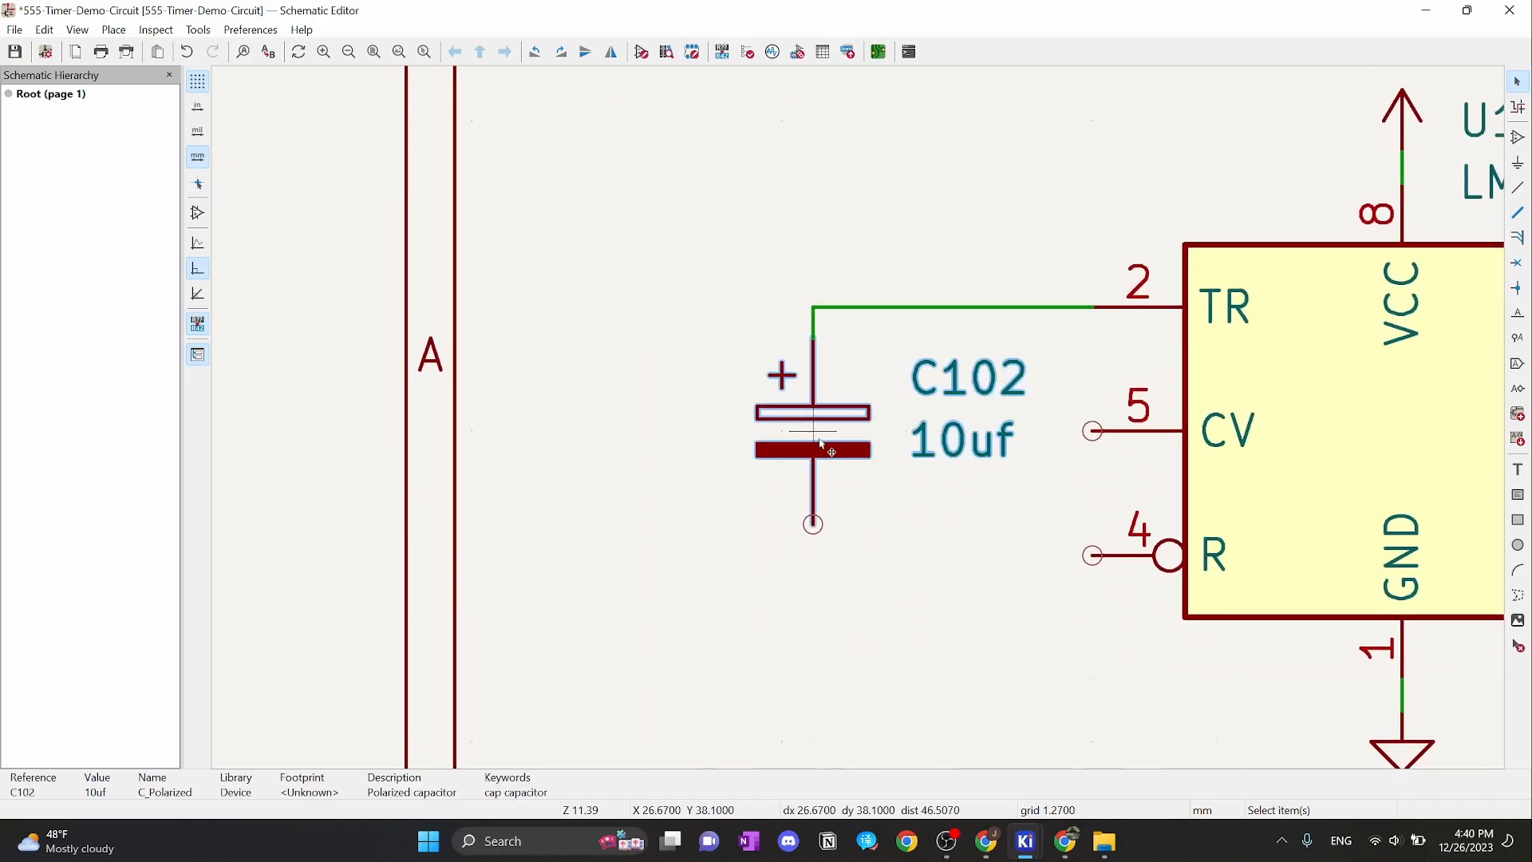
left_click_drag(820, 441, 815, 423)
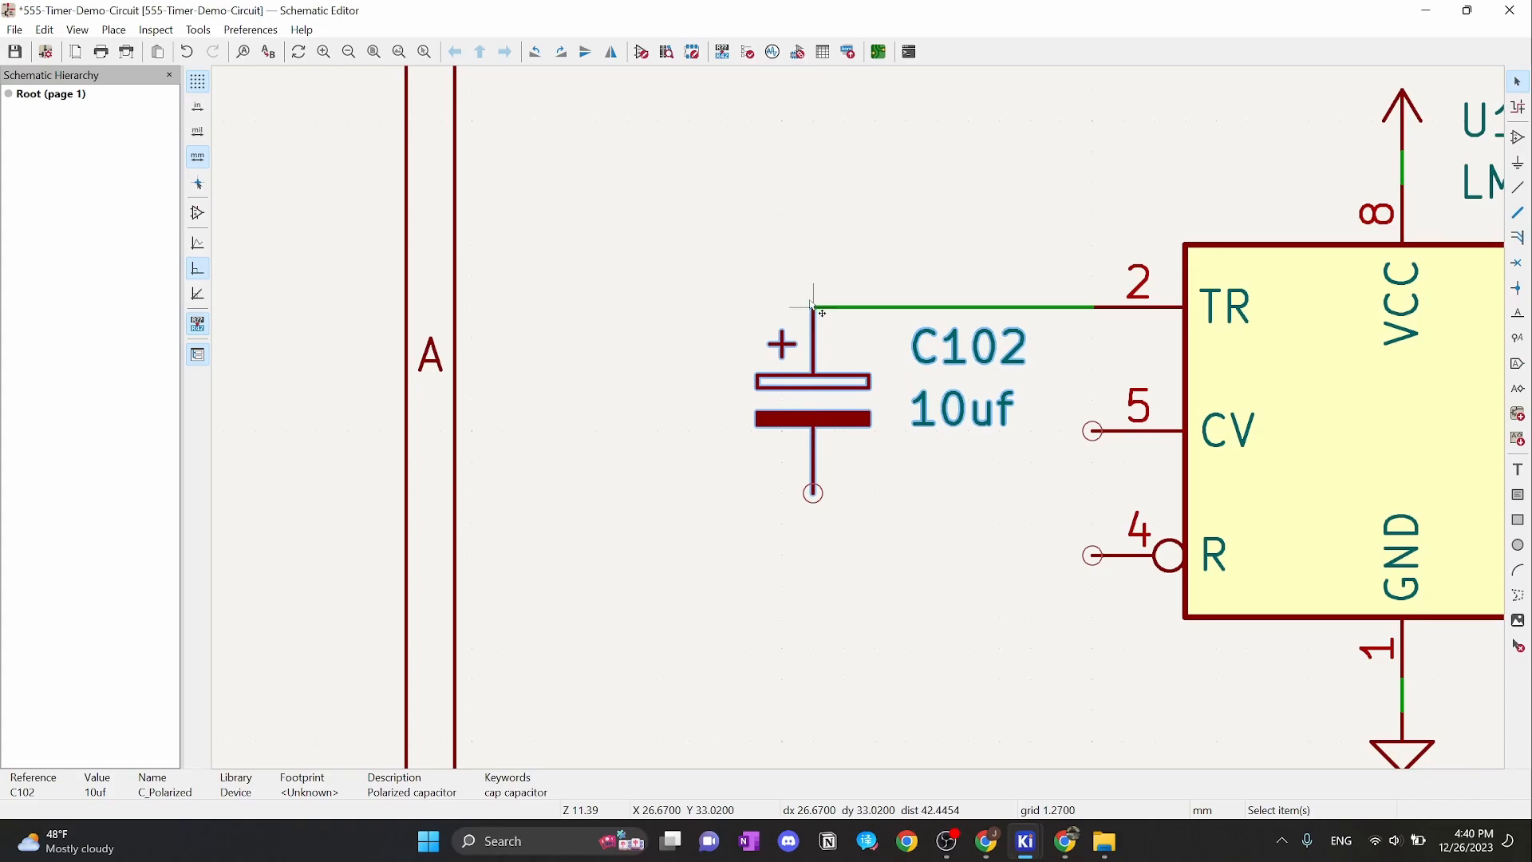
scroll(814, 305, "up", 3)
scroll(860, 510, "down", 3)
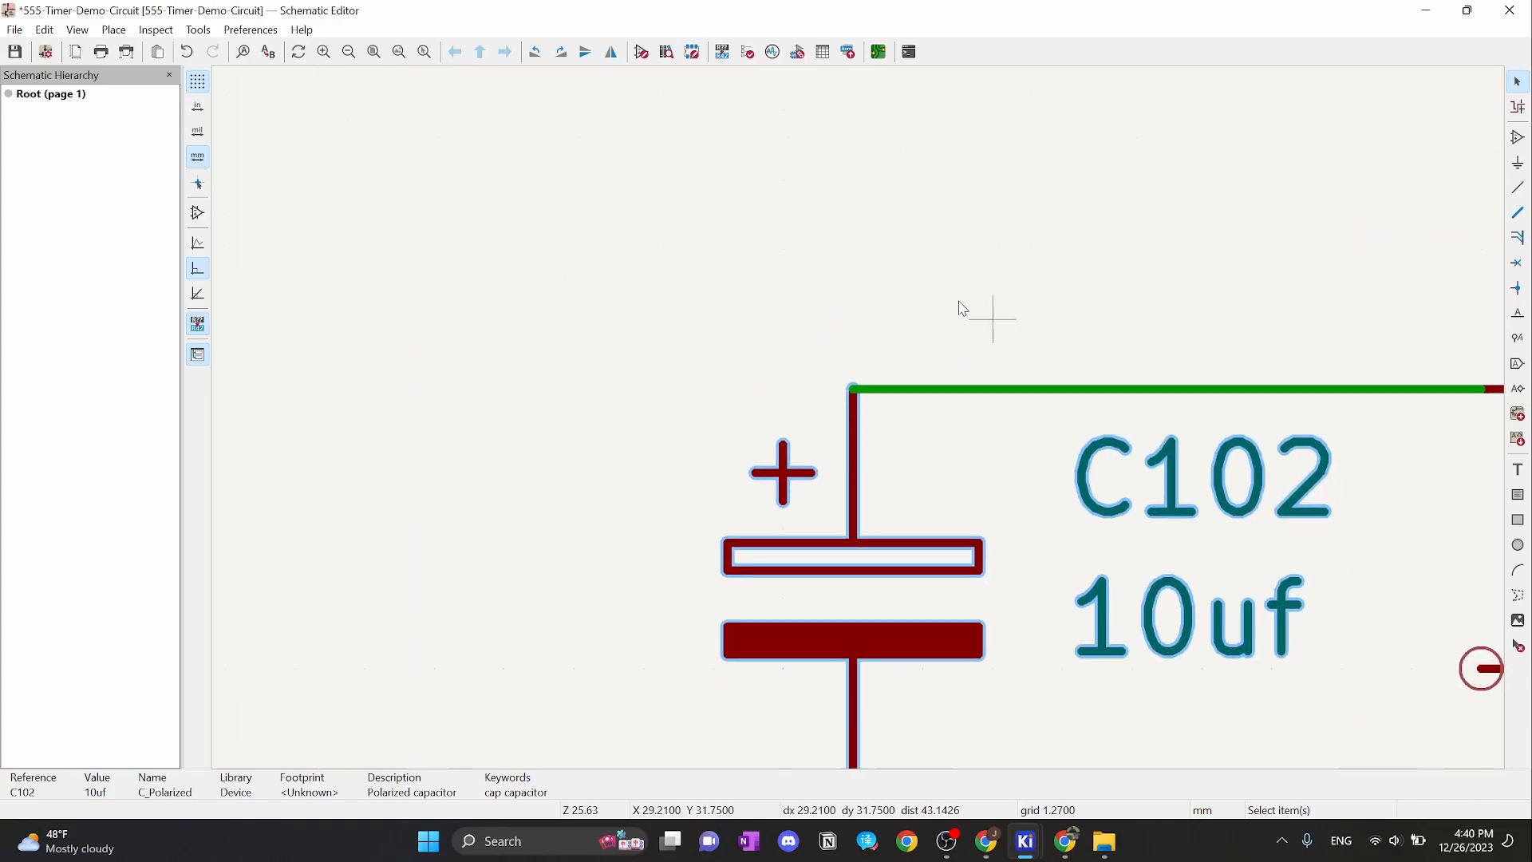
left_click_drag(810, 448, 811, 520)
left_click(882, 313)
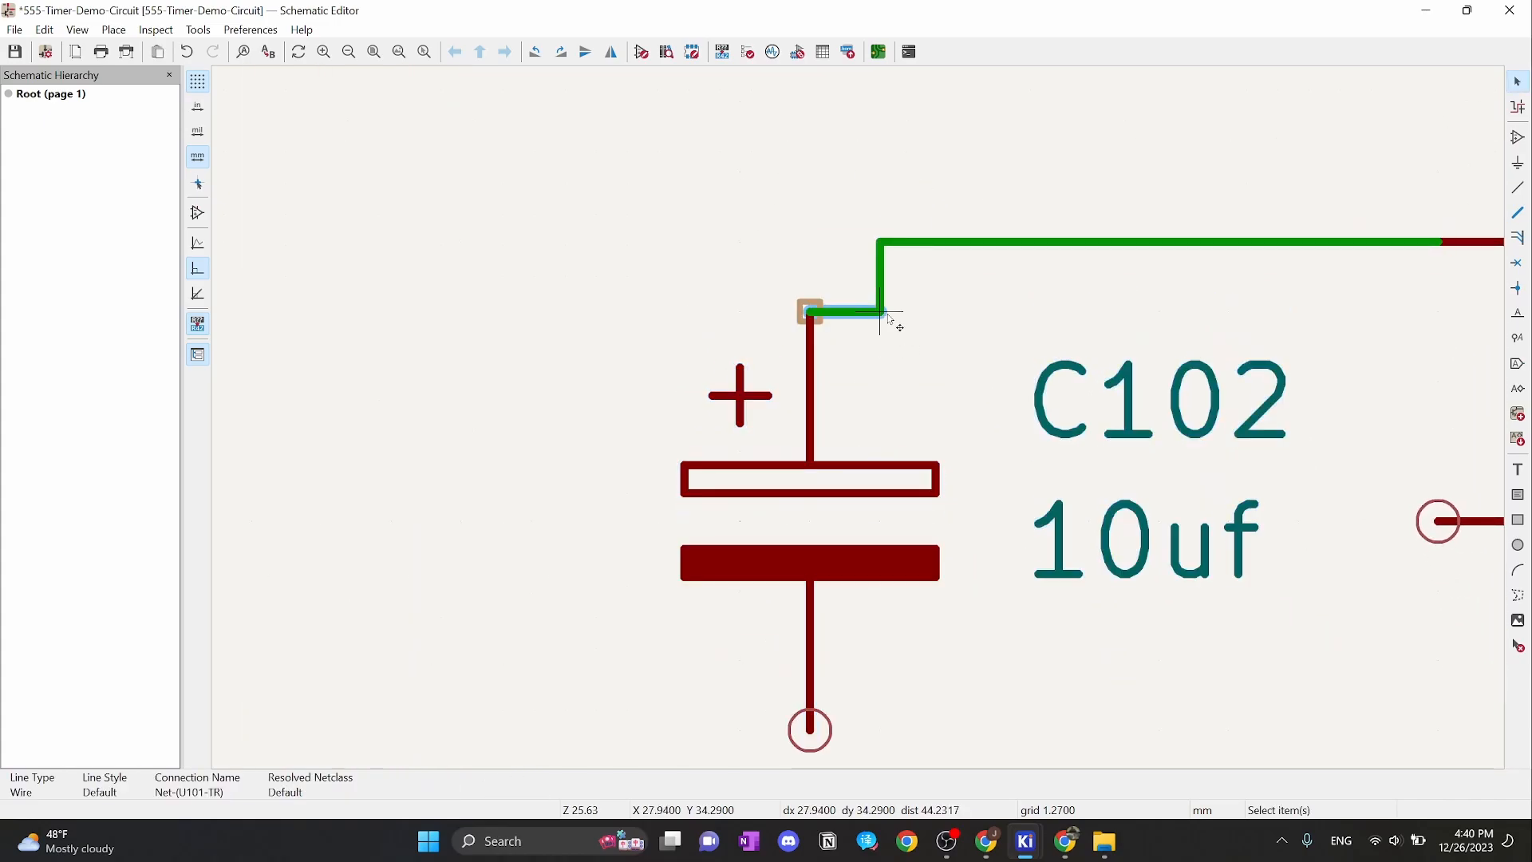
left_click_drag(882, 312, 830, 260)
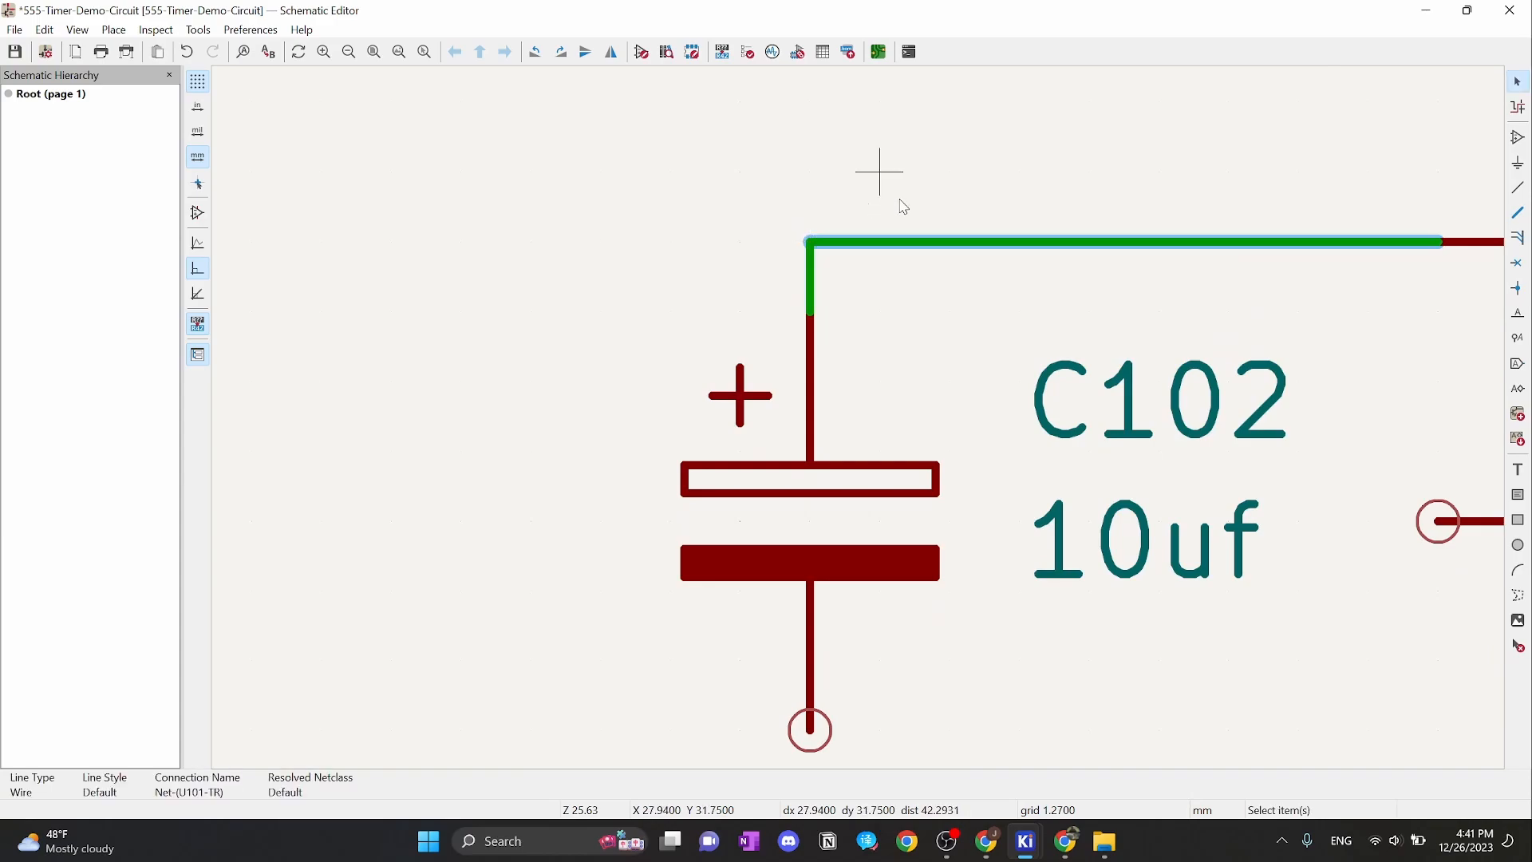
scroll(930, 323, "down", 5)
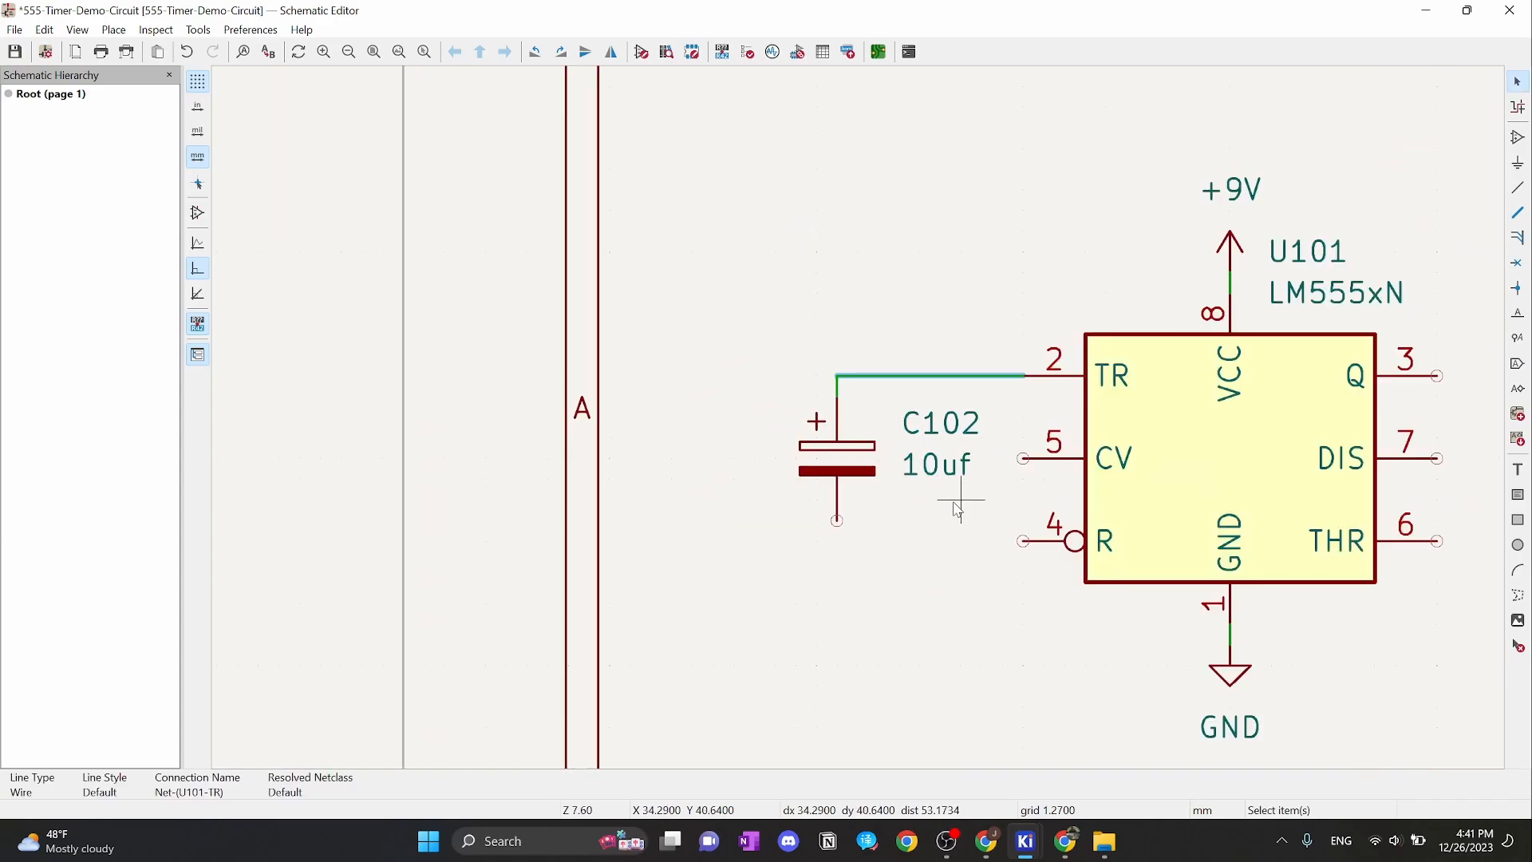
scroll(960, 509, "down", 3)
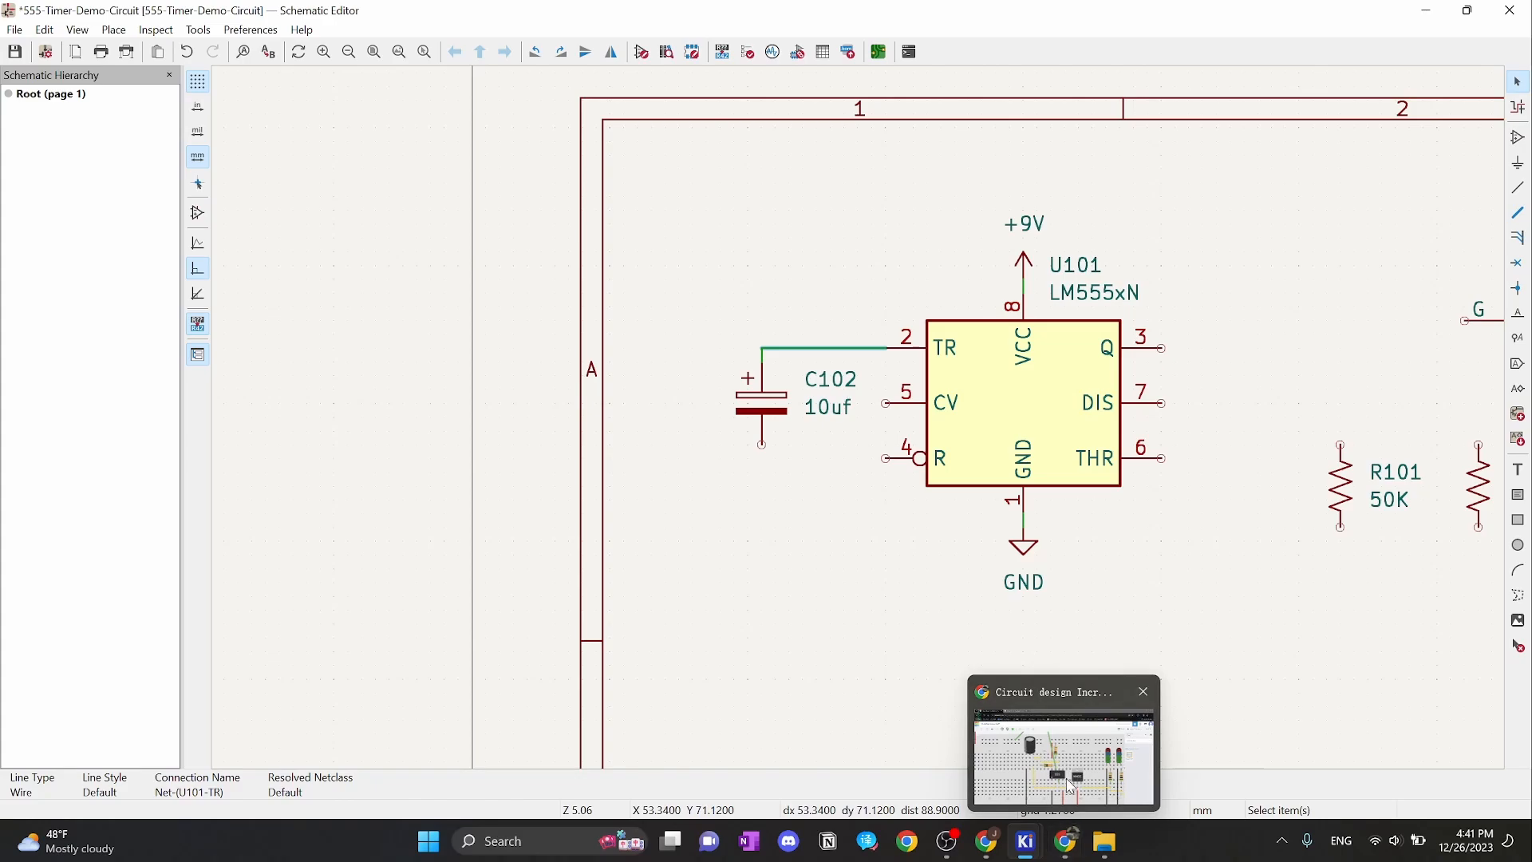
Check the Tinkercad breadboard, then return to the KiCad schematic
left_click(1066, 841)
scroll(439, 472, "down", 3)
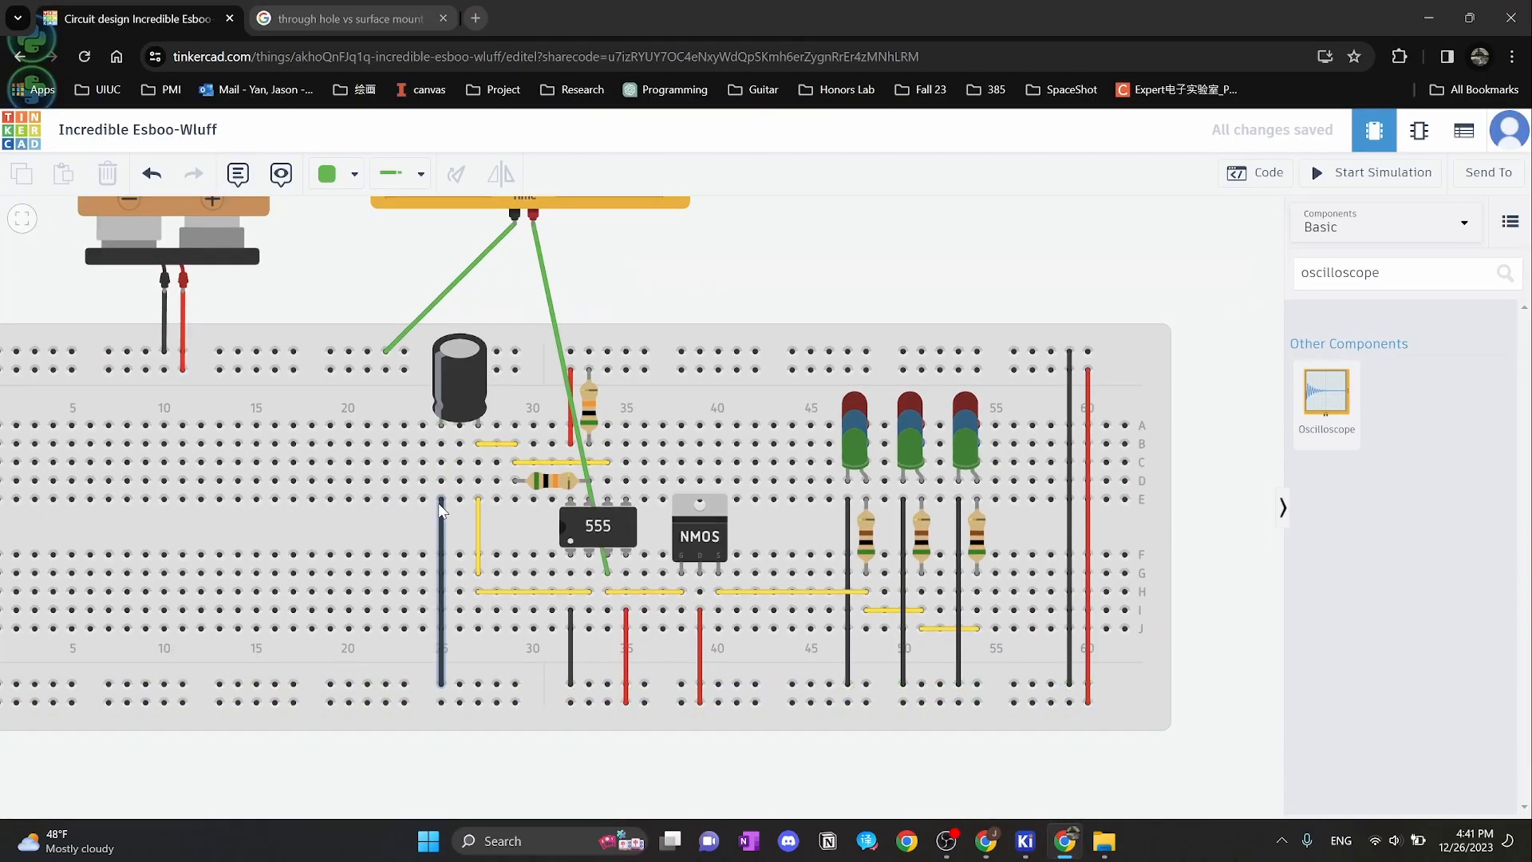
mouse_move(1025, 841)
left_click(1406, 742)
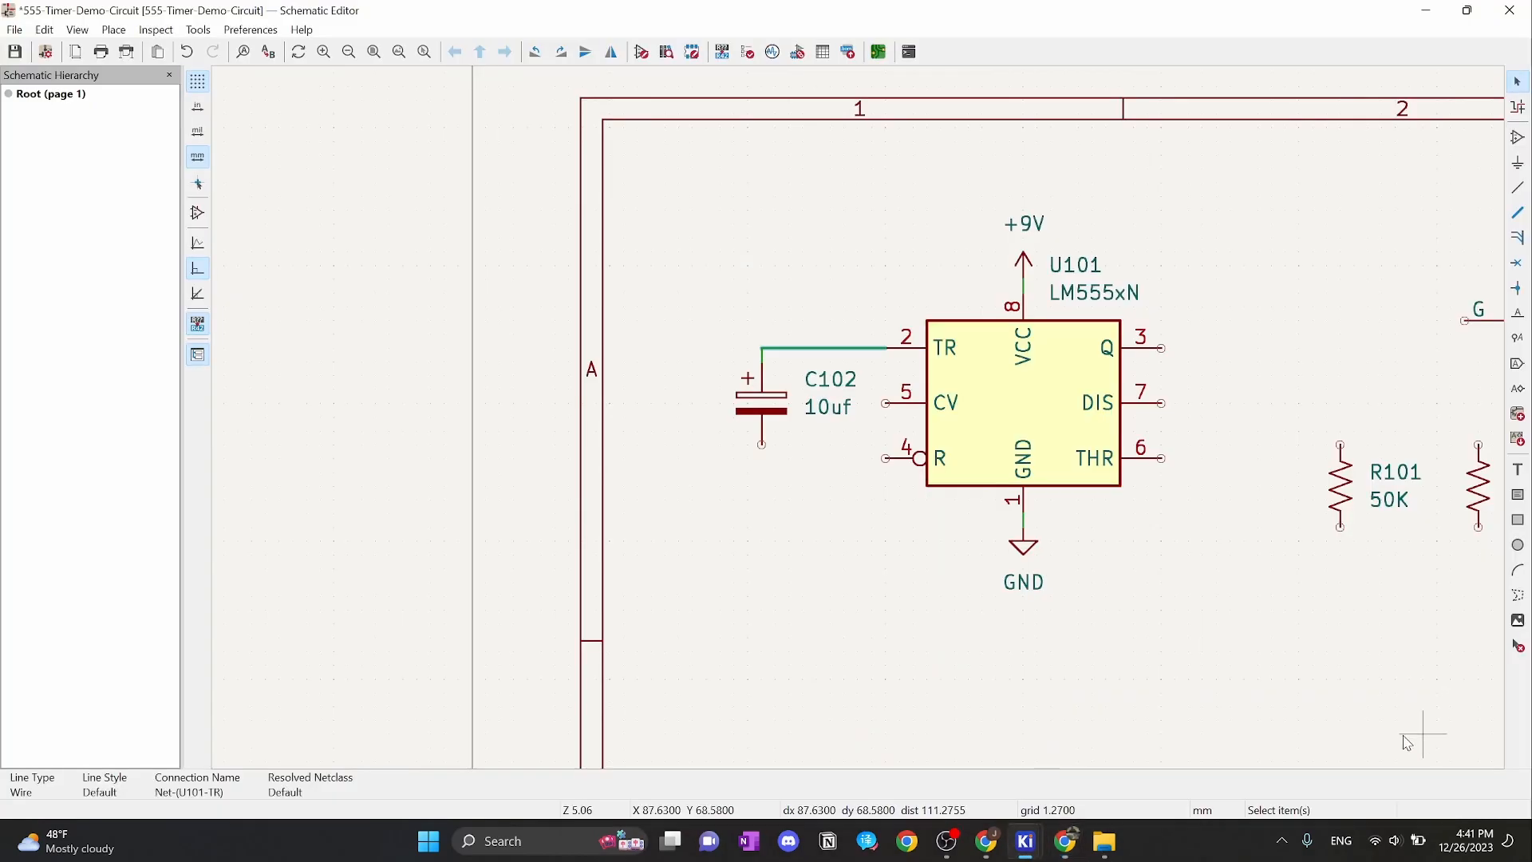
Duplicate the GND symbol and place the copy below capacitor C102
left_click(1025, 546)
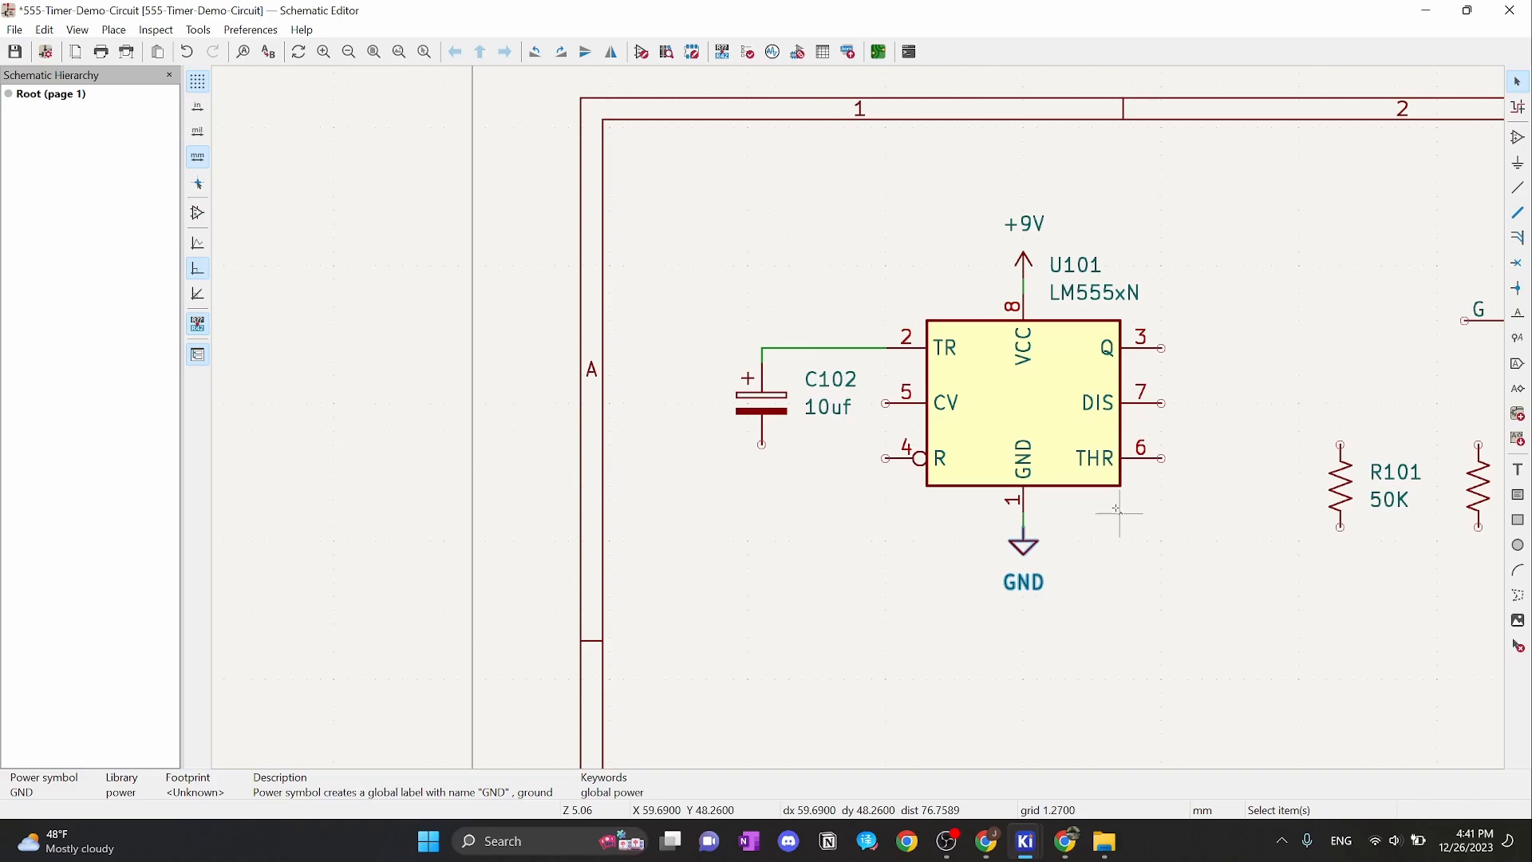
key("ctrl+d")
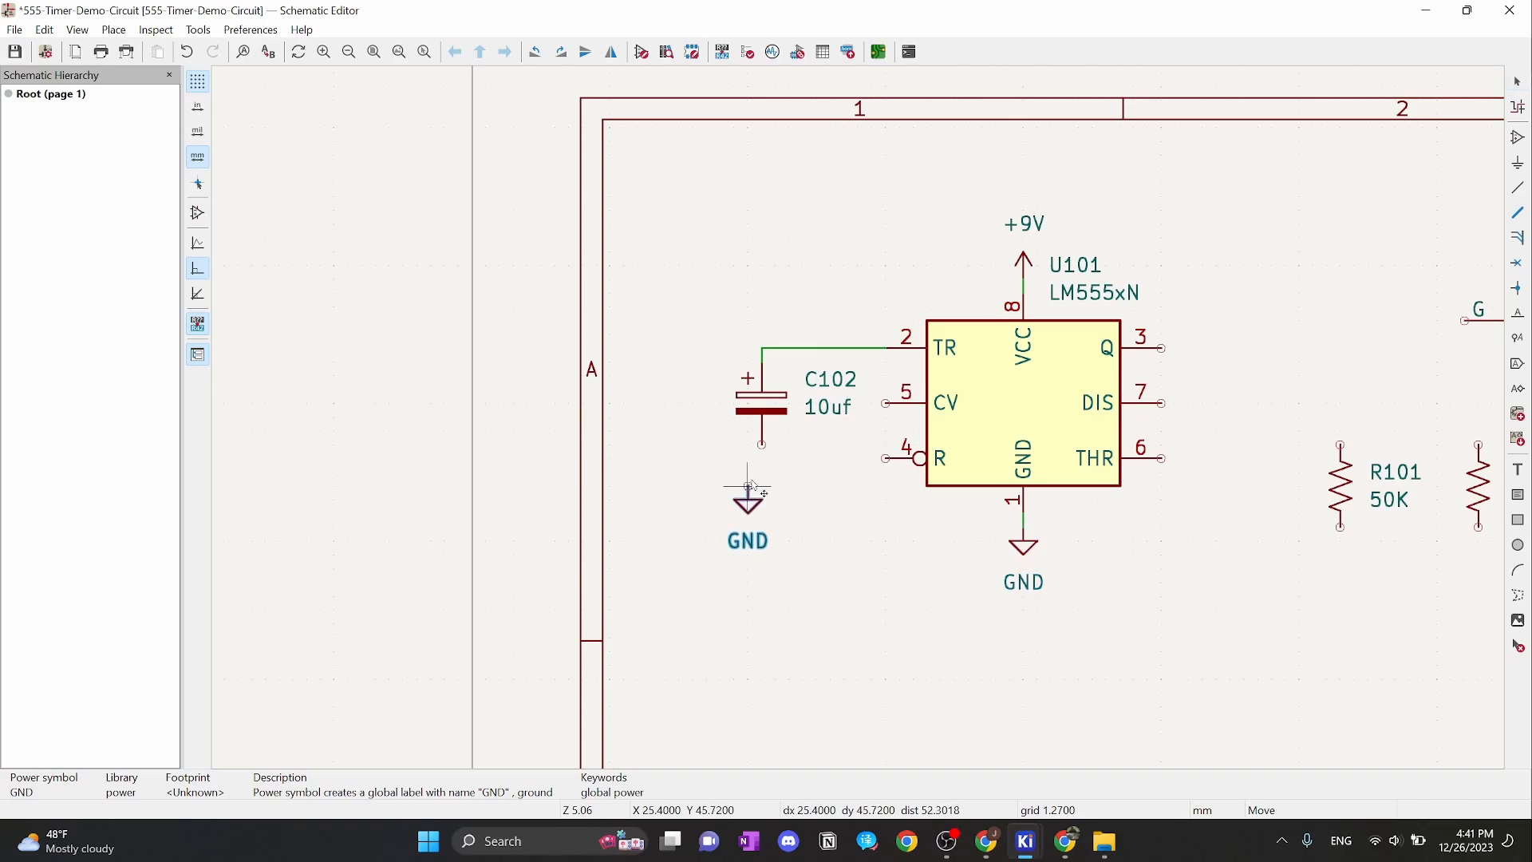
scroll(762, 476, "up", 6)
scroll(865, 395, "down", 5)
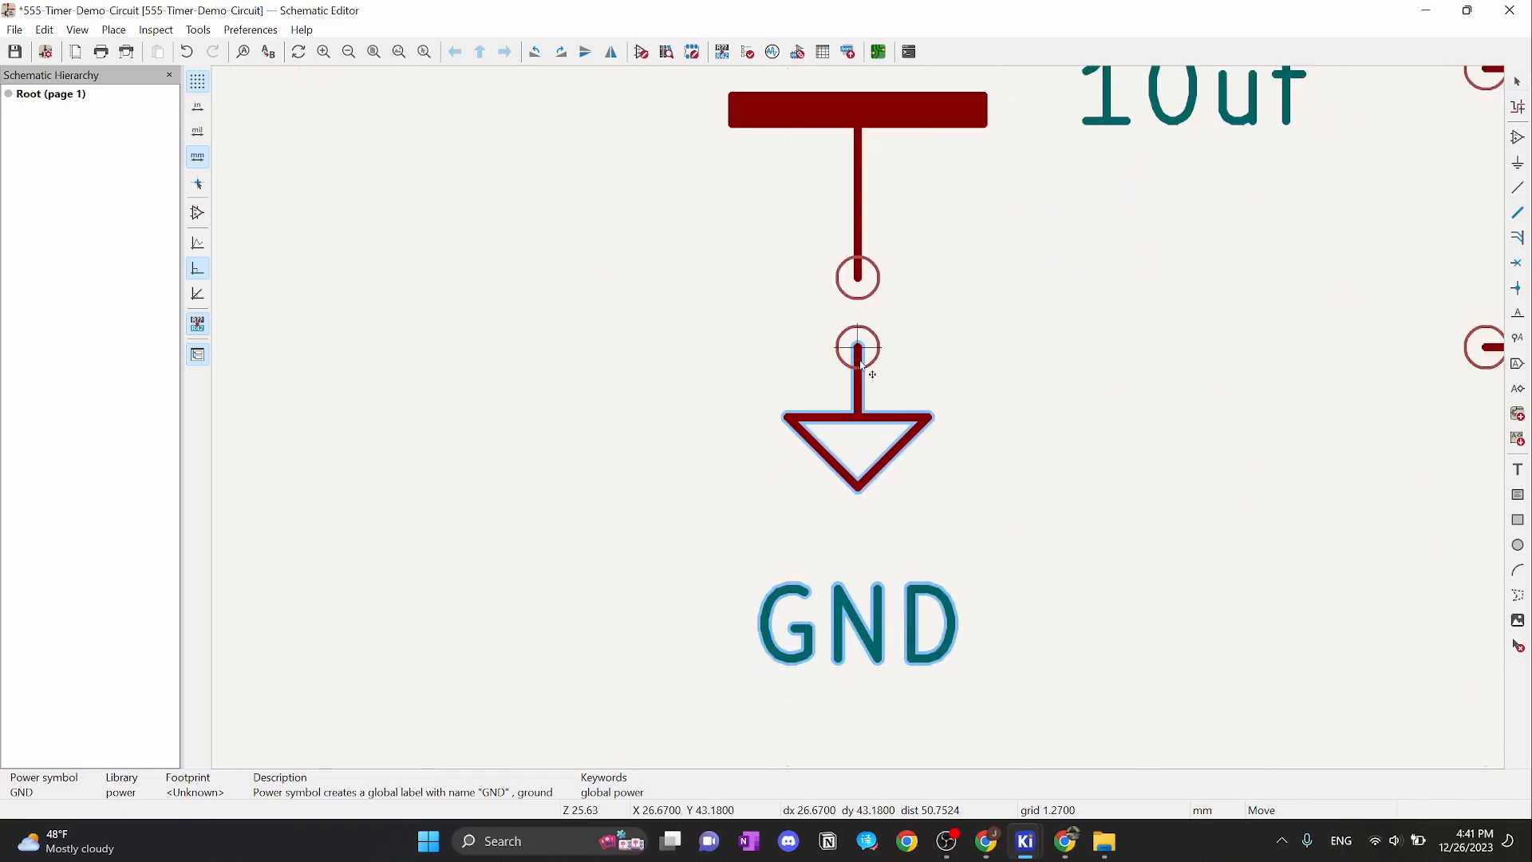
left_click(870, 413)
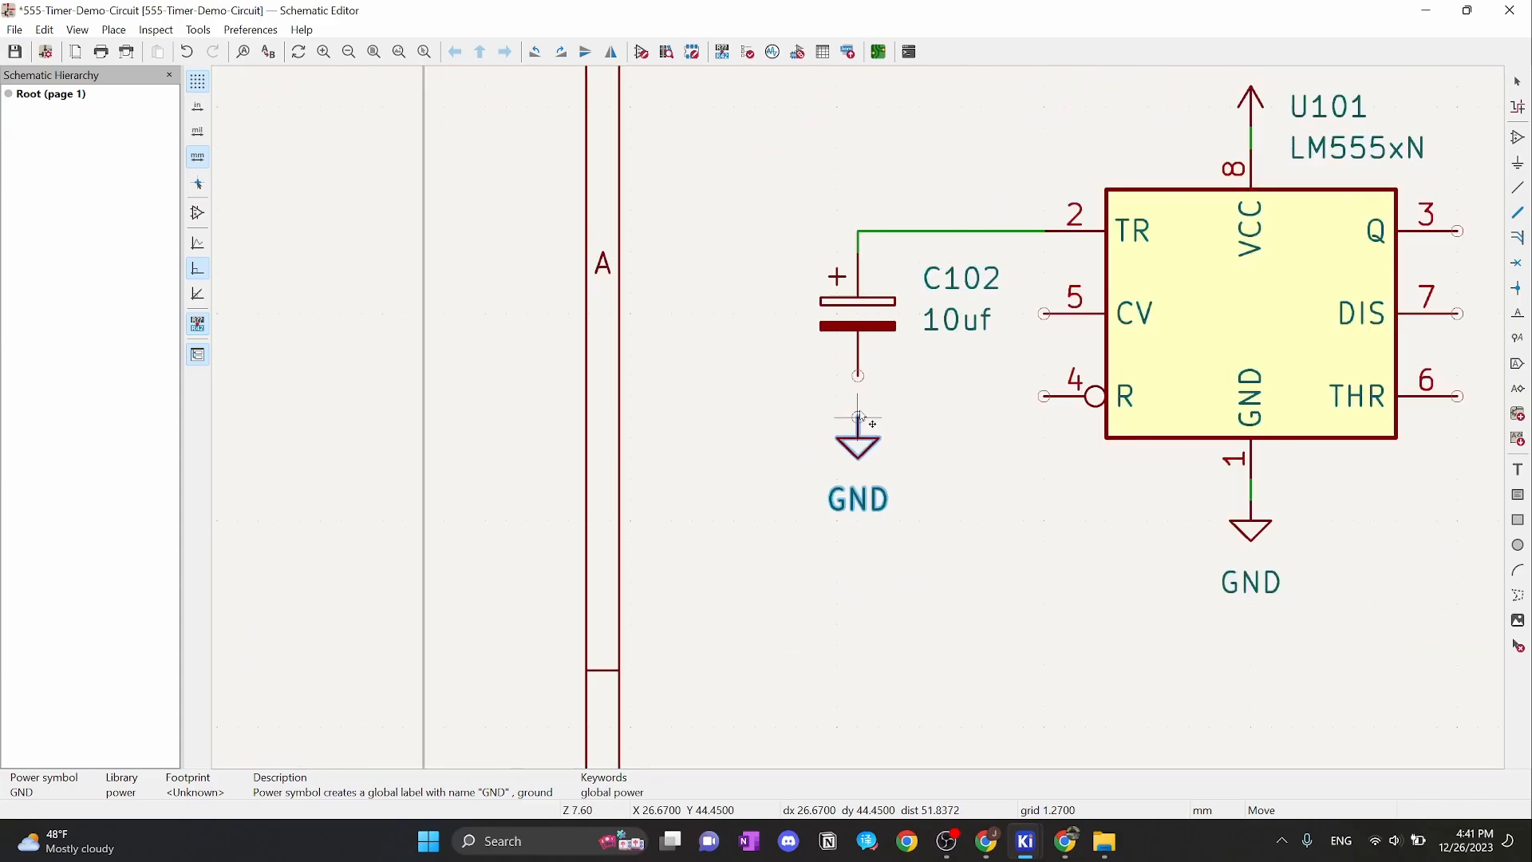
Wire C102's lower pin to the new ground symbol
scroll(860, 420, "up", 2)
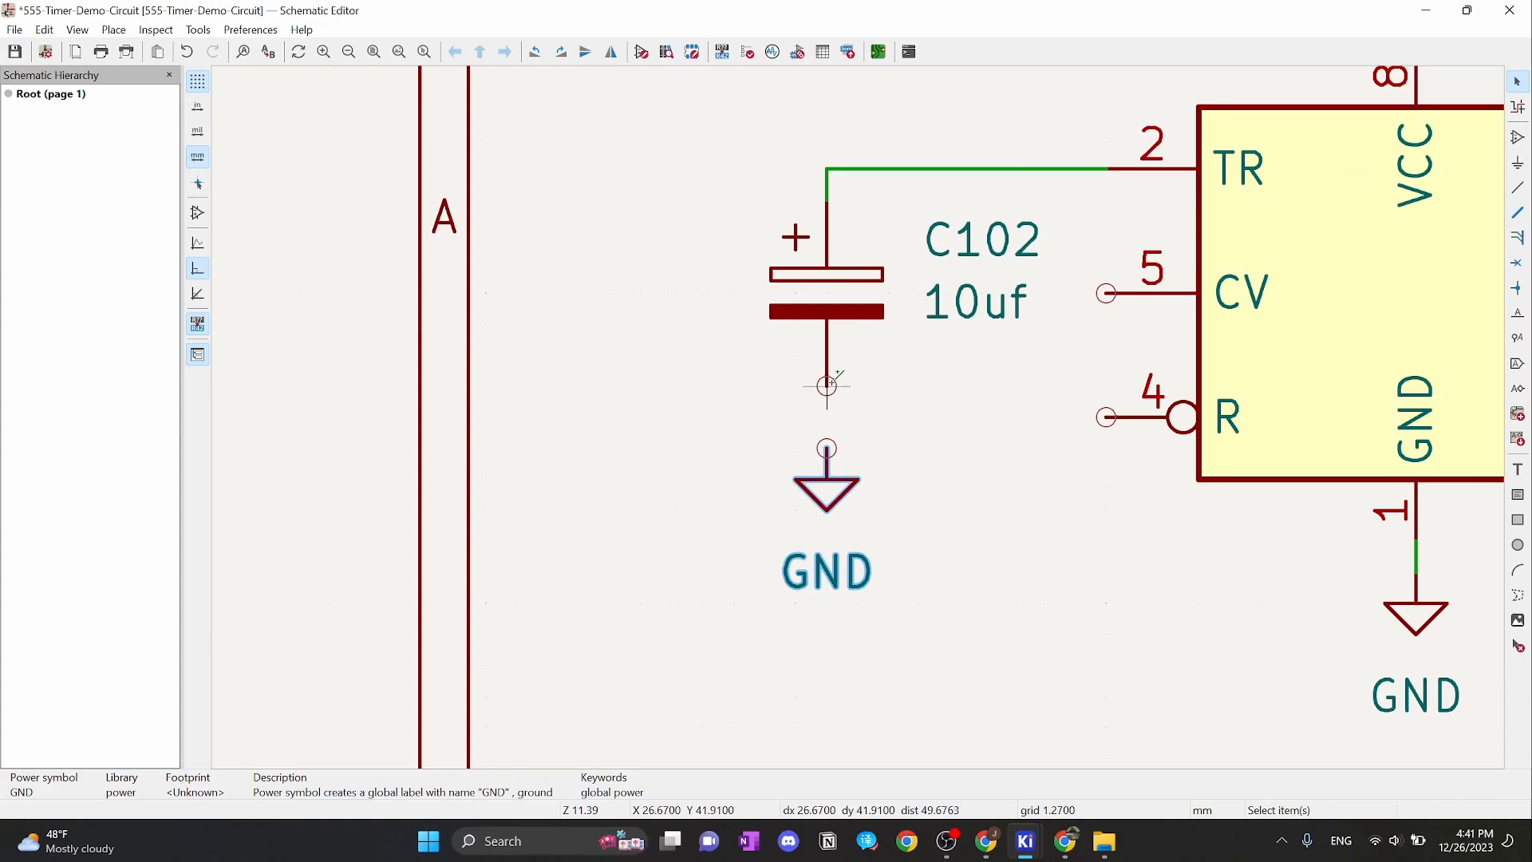
key("w")
left_click(827, 448)
key("Escape")
scroll(846, 431, "down", 4)
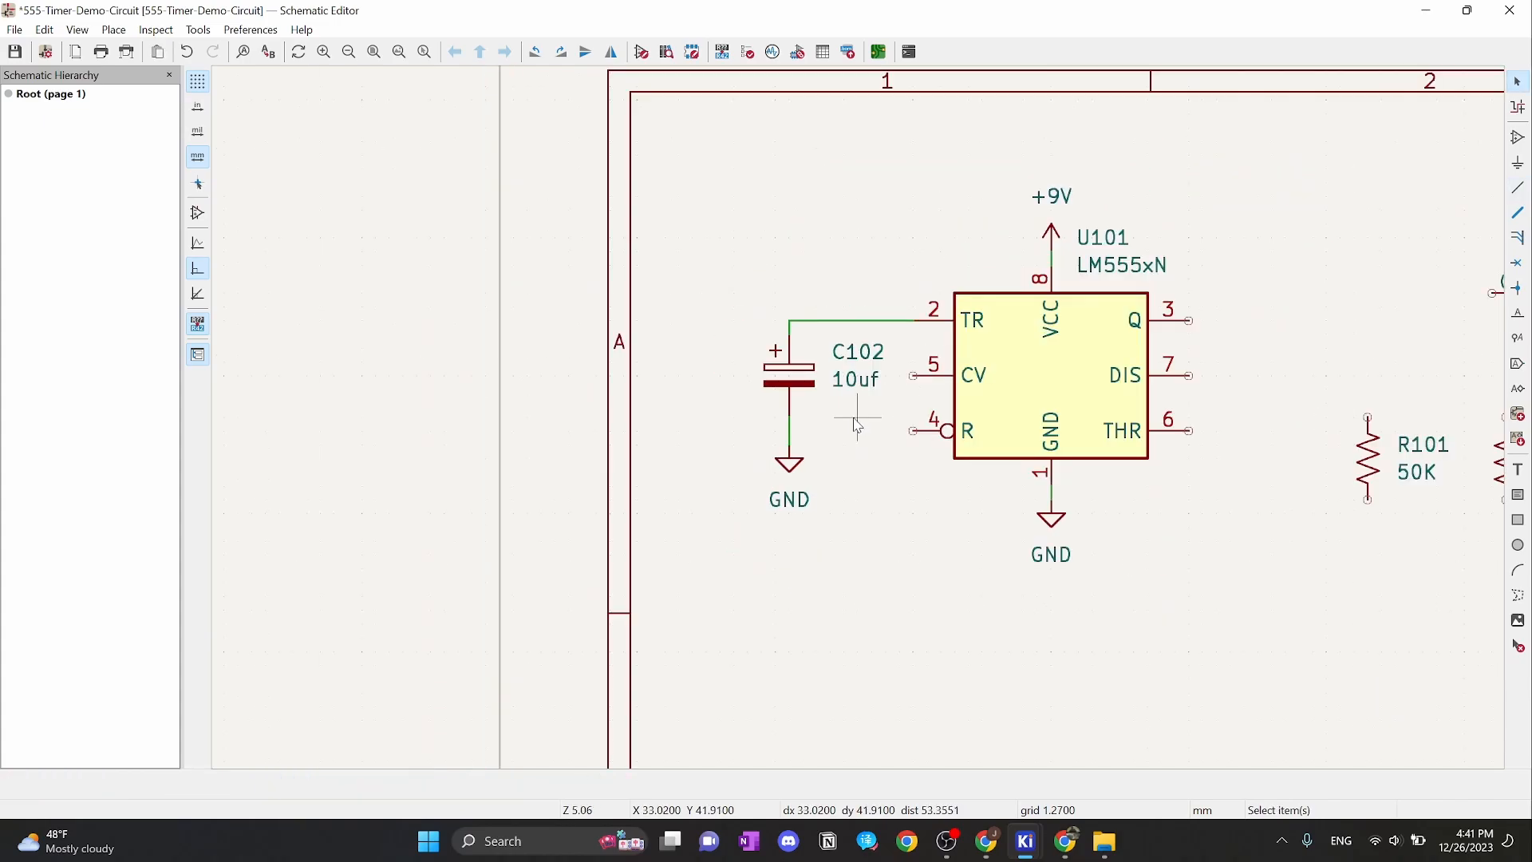
scroll(832, 424, "up", 1)
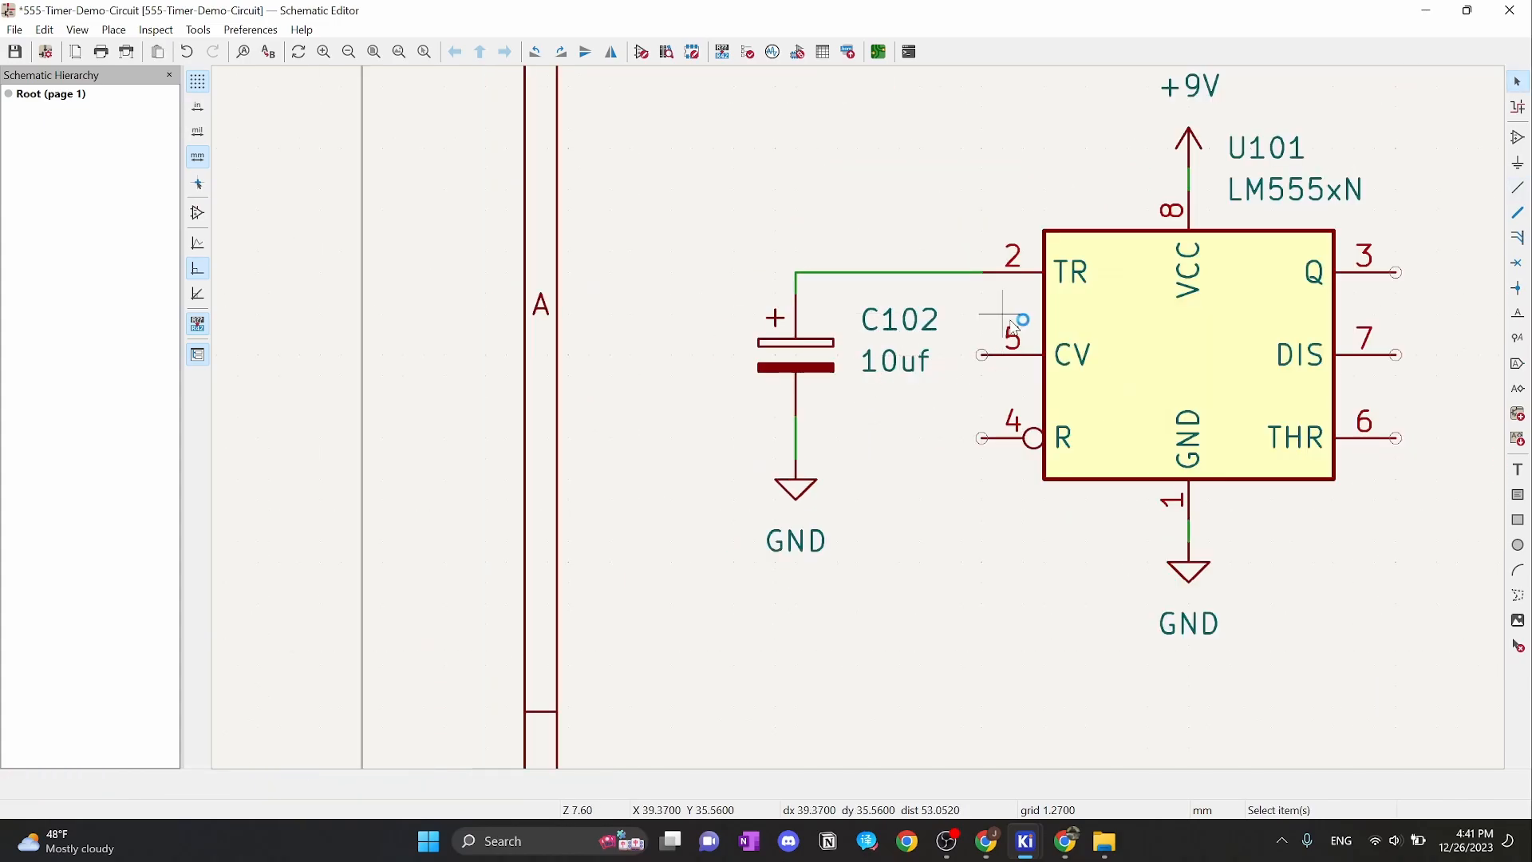
scroll(864, 425, "down", 2)
scroll(863, 425, "up", 1)
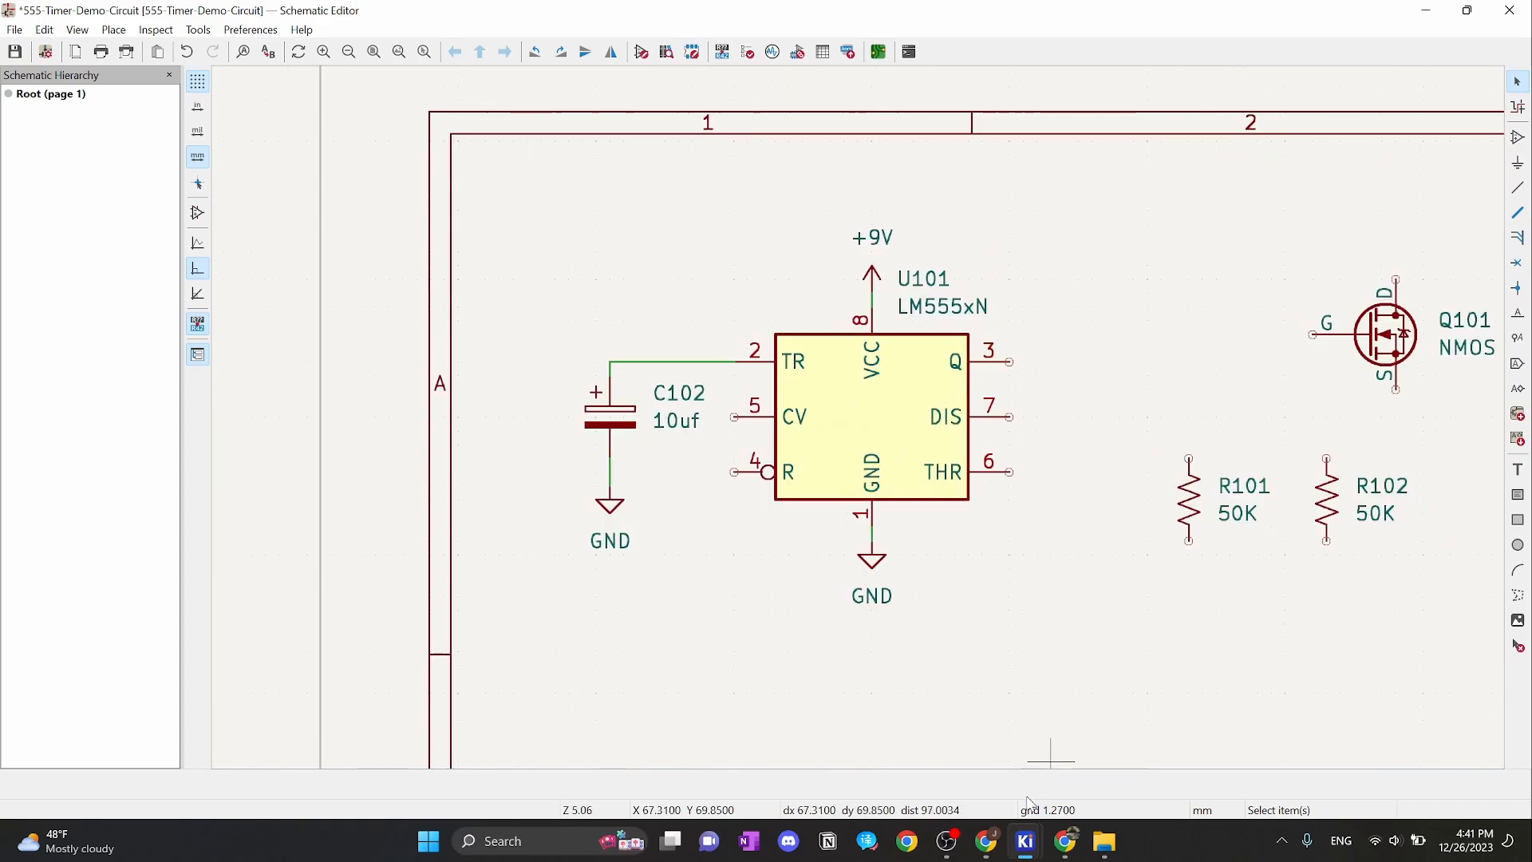
left_click(1069, 844)
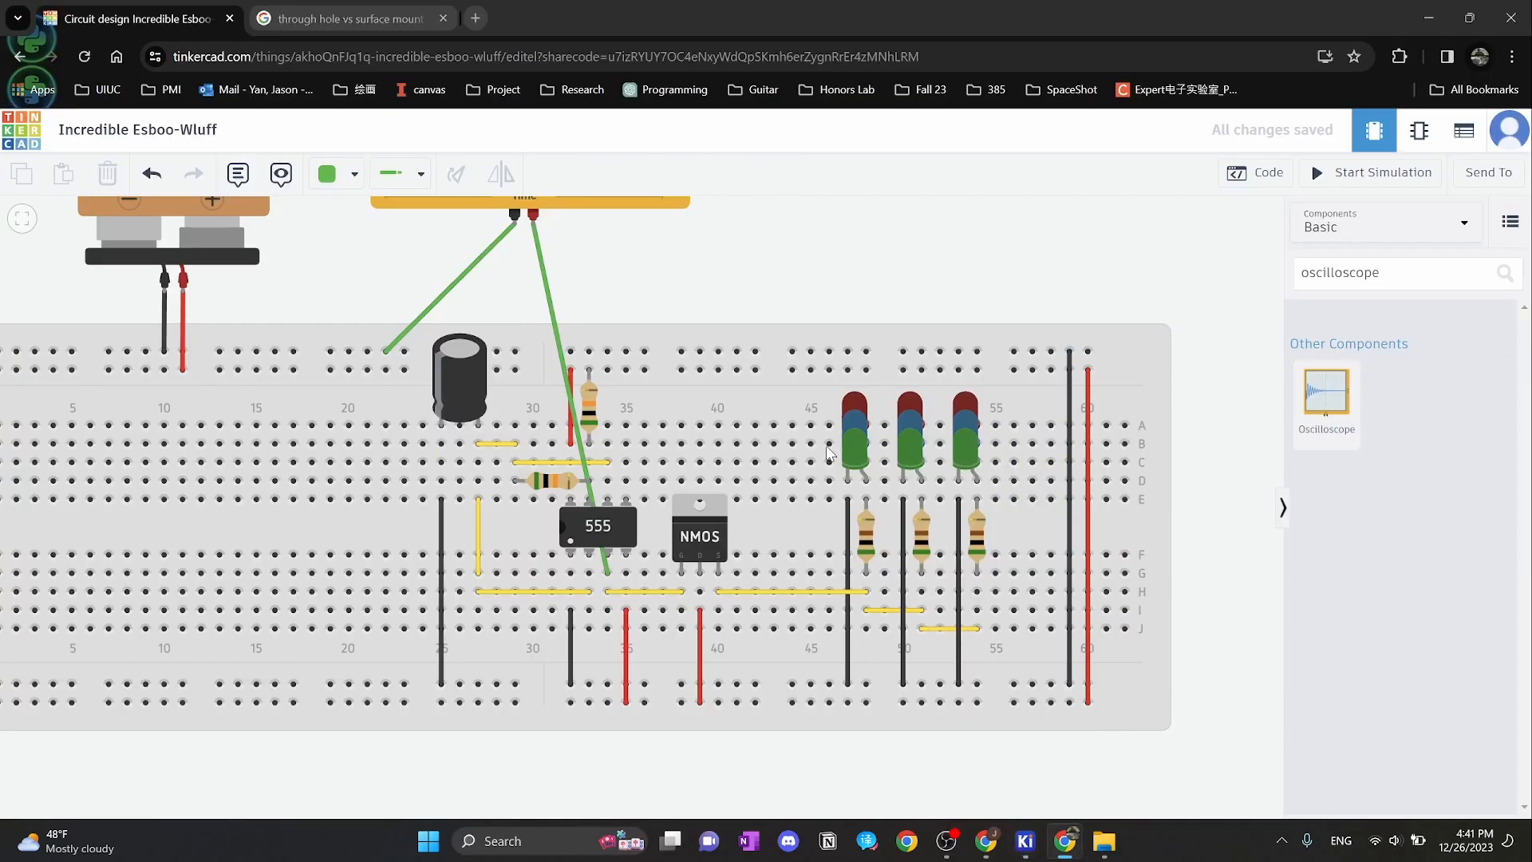
left_click(687, 529)
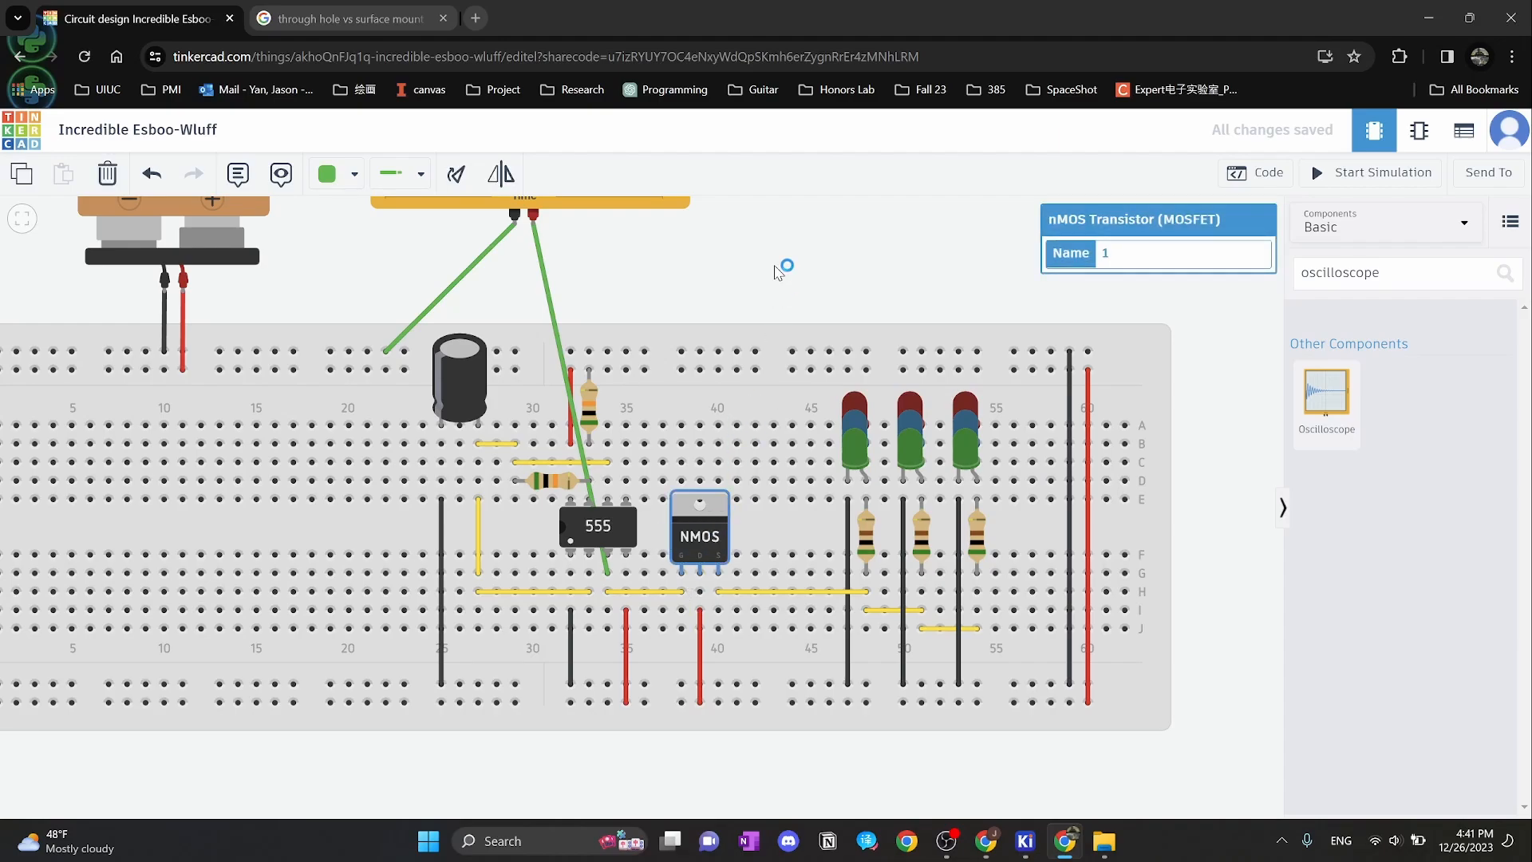
left_click(743, 275)
left_click_drag(708, 245, 797, 316)
left_click(636, 355)
left_click_drag(867, 378, 951, 580)
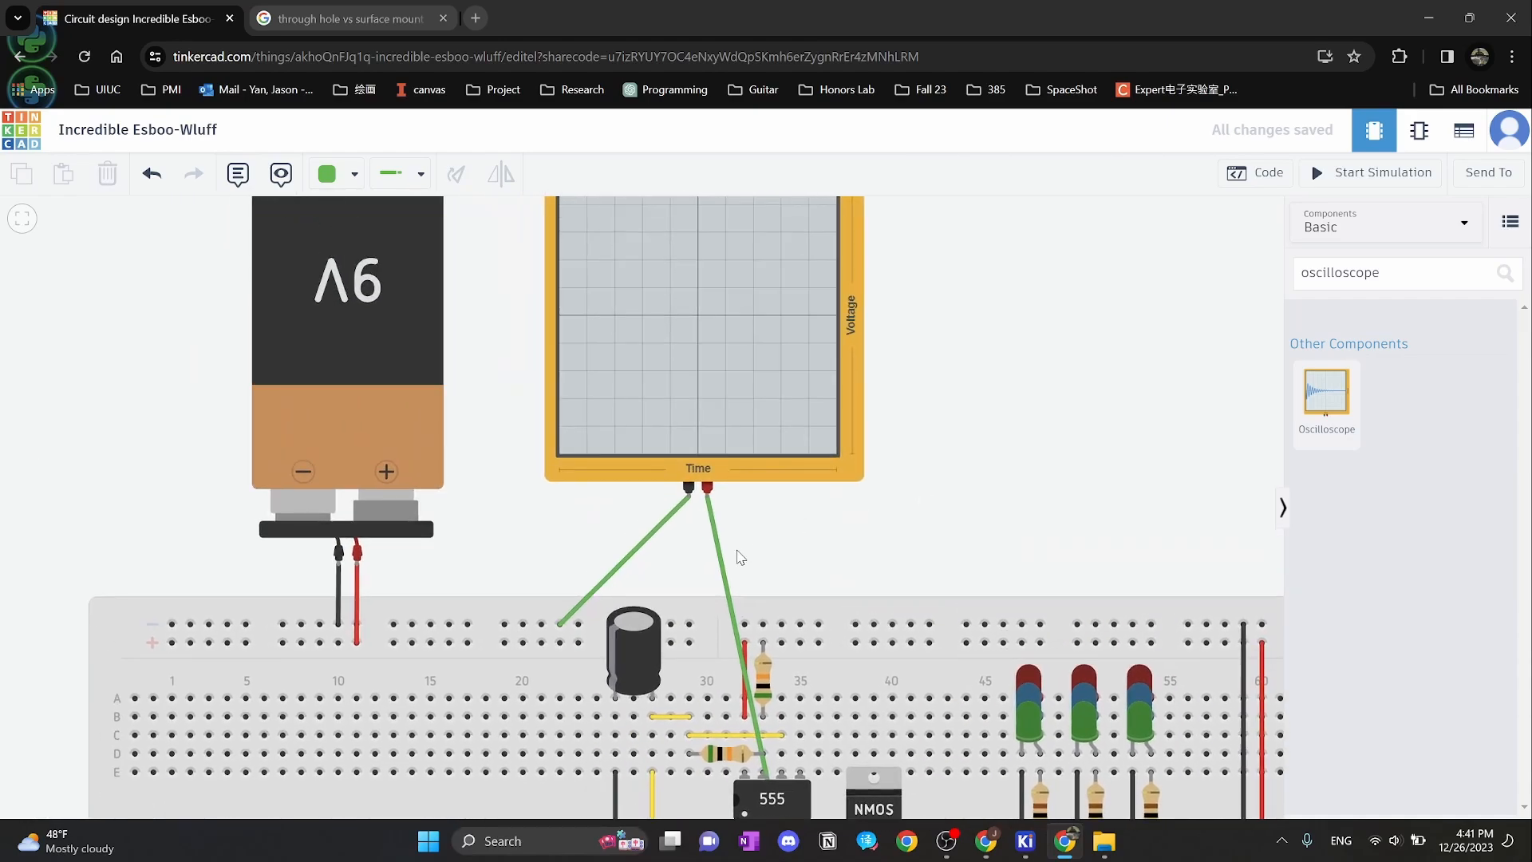
left_click(719, 553)
left_click_drag(979, 433, 947, 263)
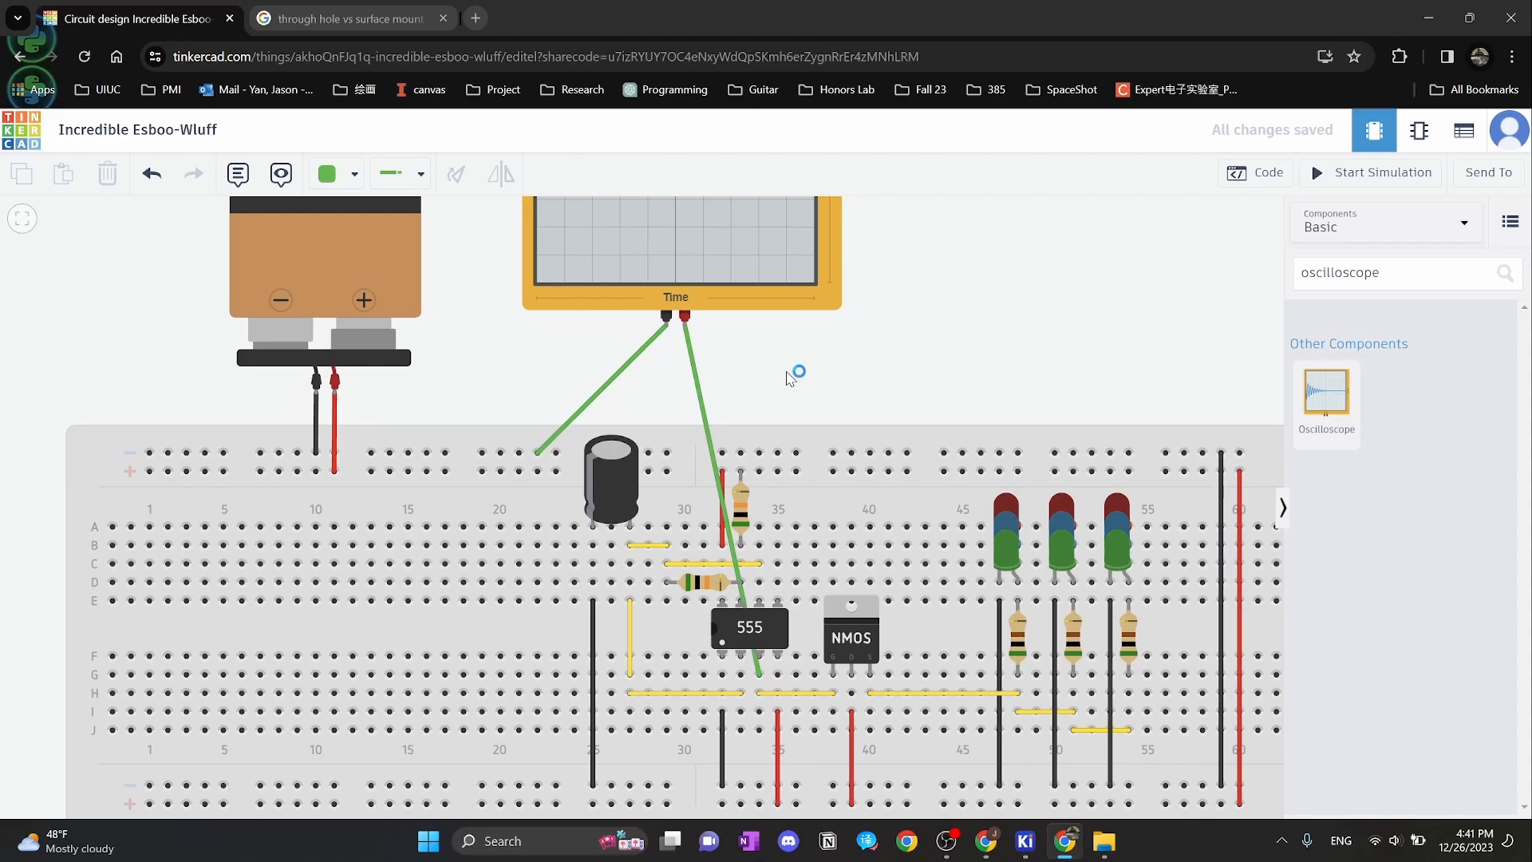
left_click_drag(788, 379, 826, 543)
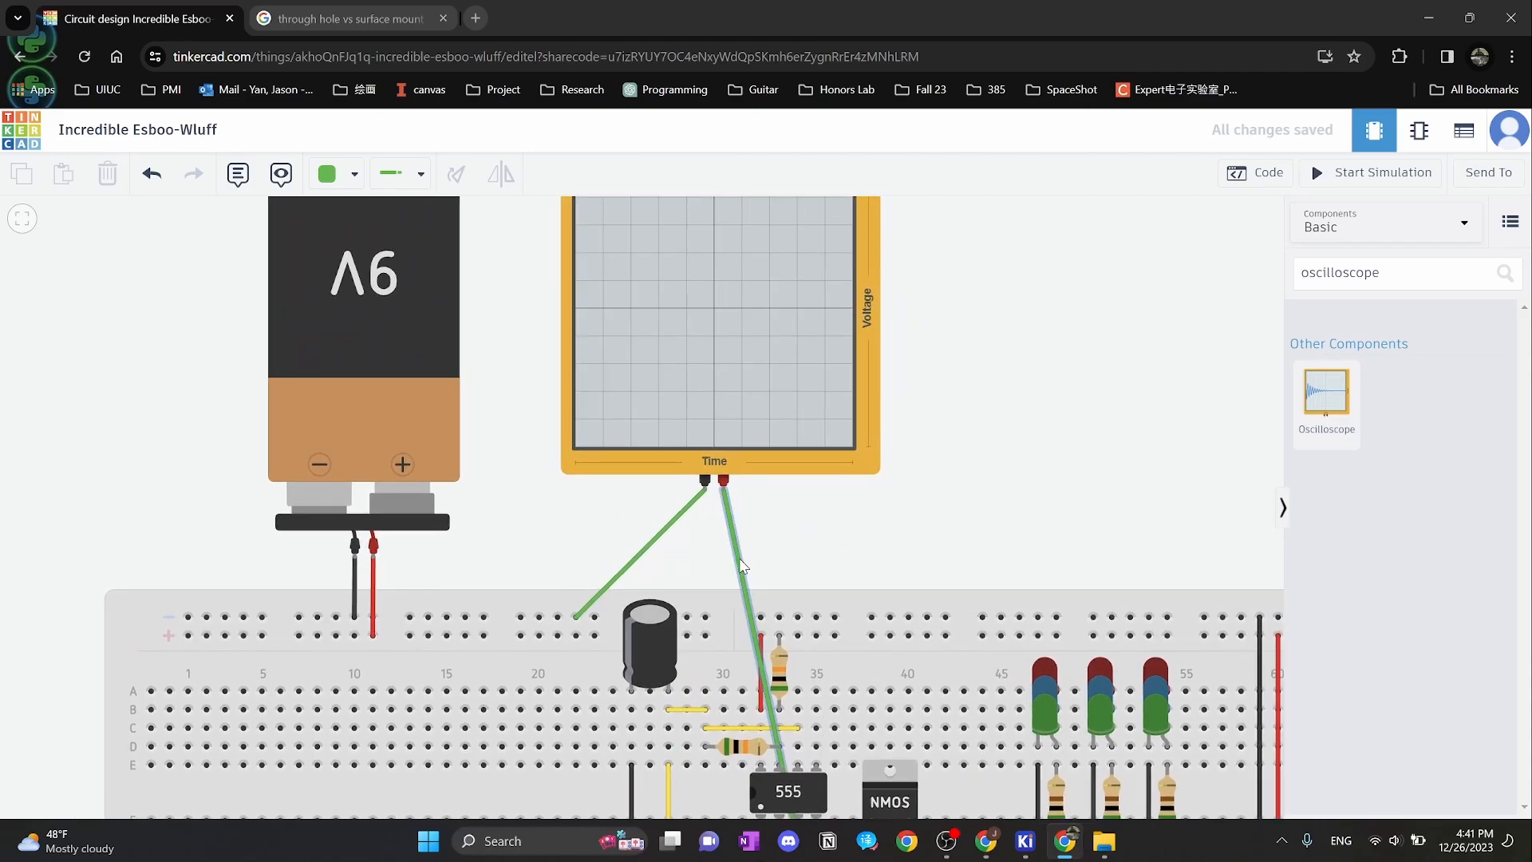
left_click_drag(1039, 625, 980, 325)
left_click(759, 554)
scroll(762, 554, "up", 3)
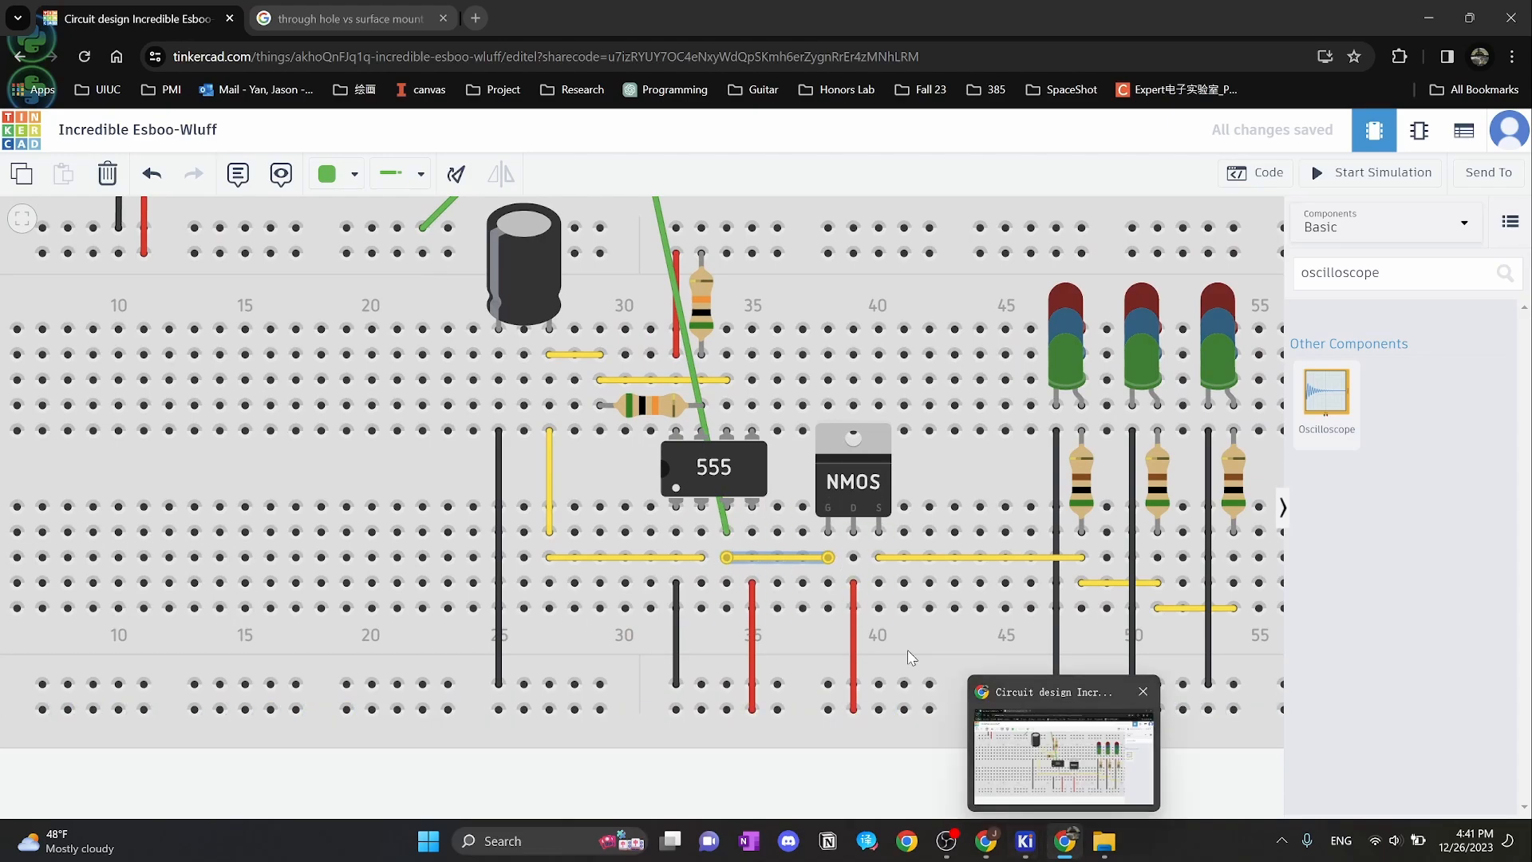
mouse_move(1061, 845)
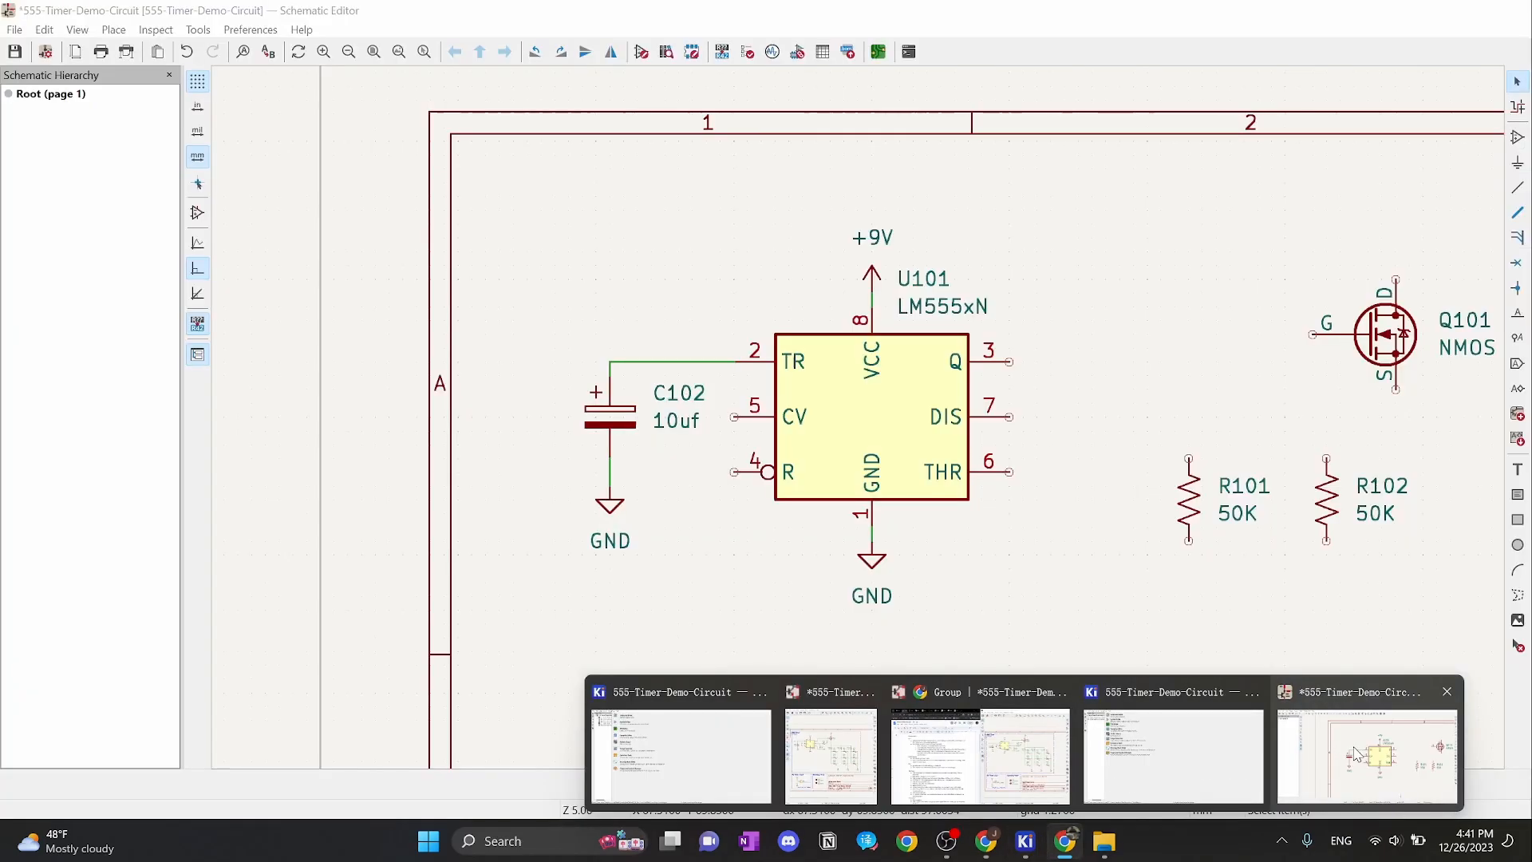
left_click(1358, 750)
middle_click_drag(1062, 268, 856, 314)
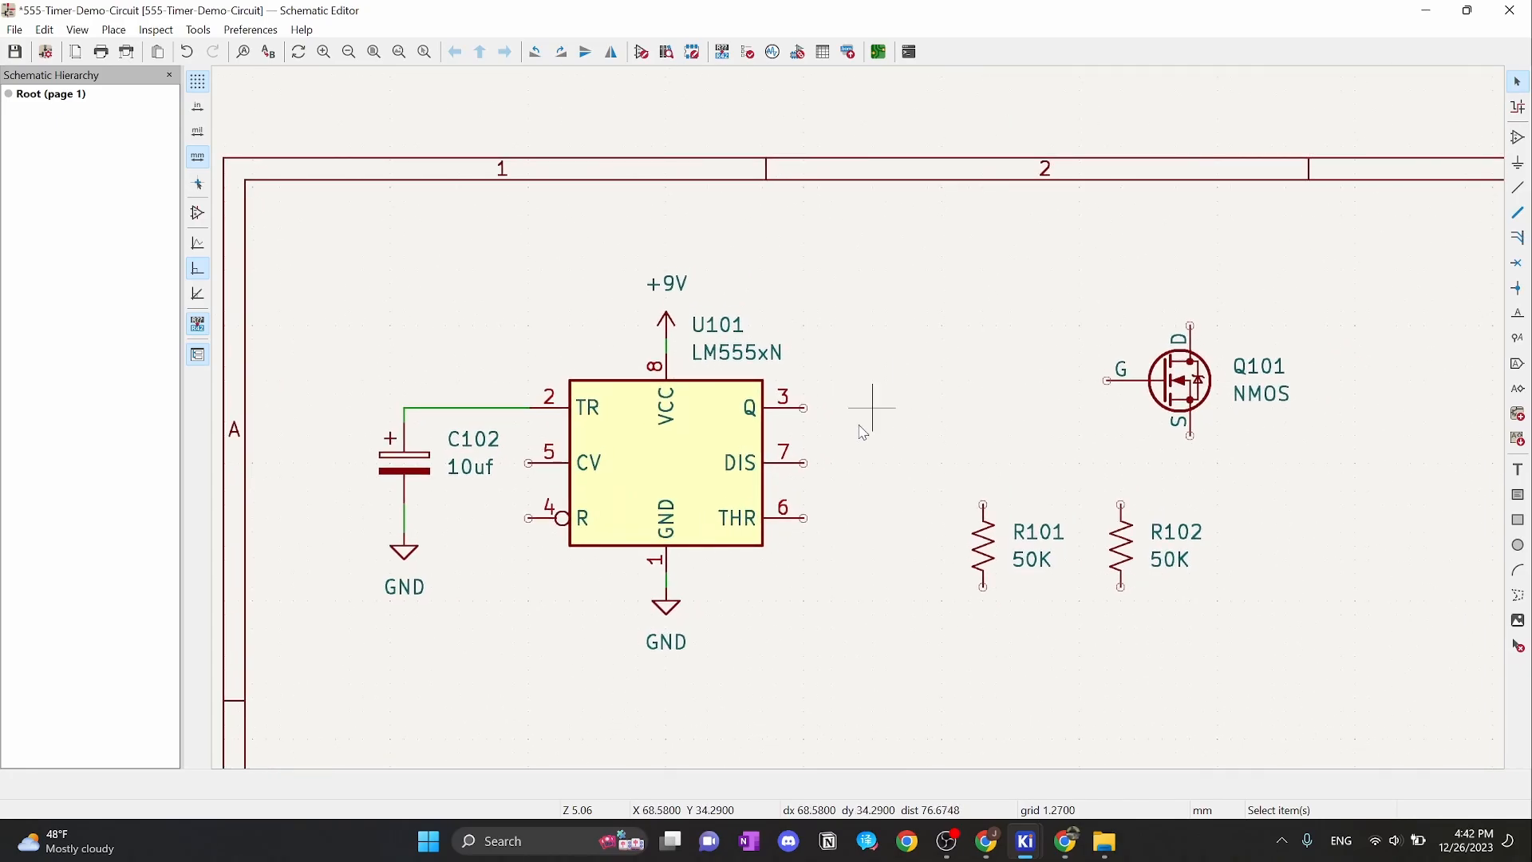
Draw a cornered wire from U101's output pin 3 to Q101's gate
left_click(804, 407)
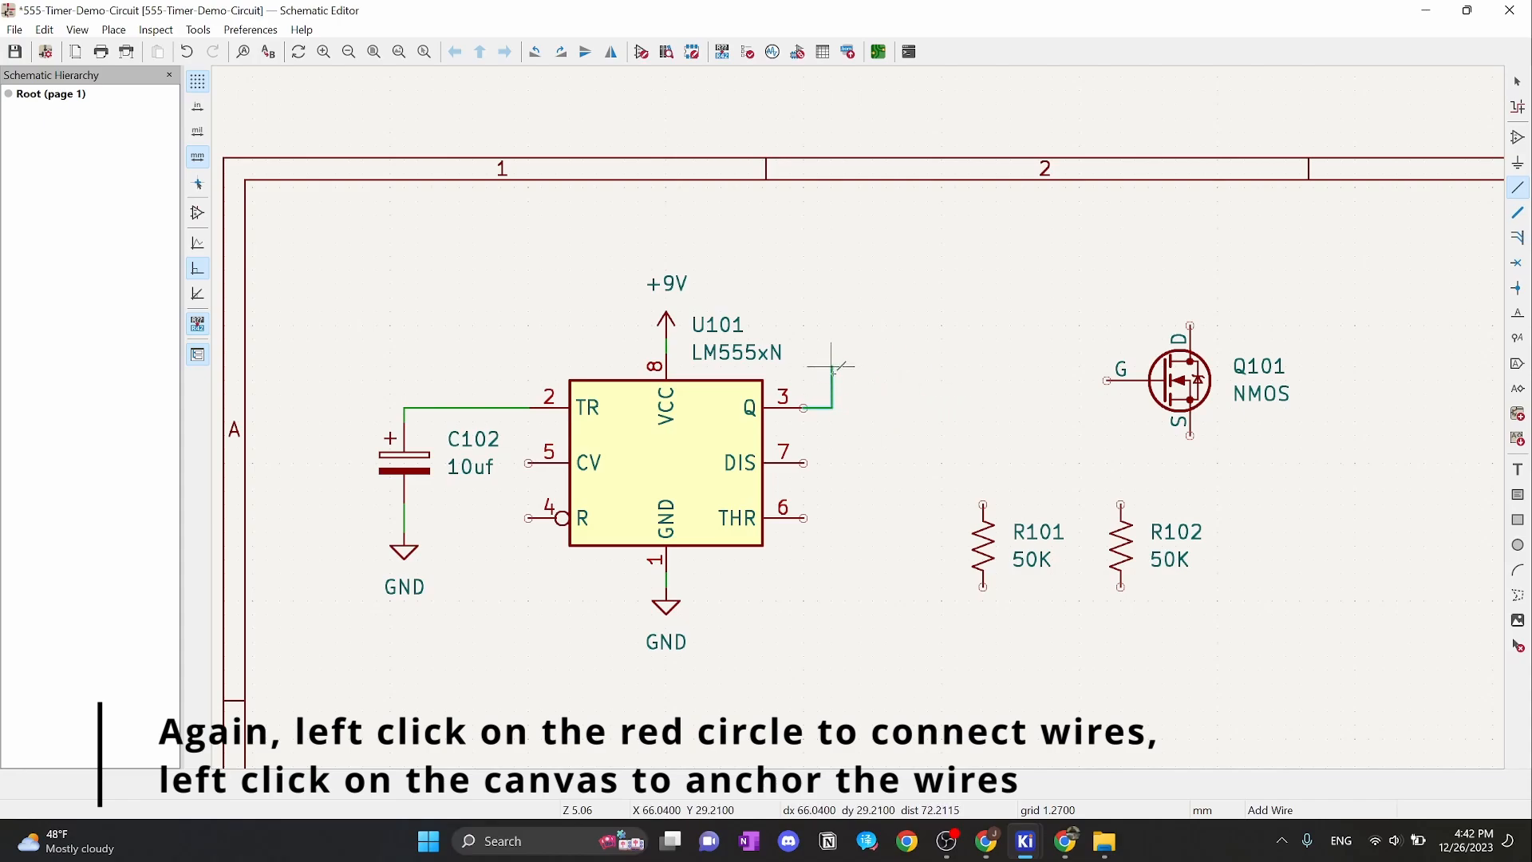
left_click(832, 380)
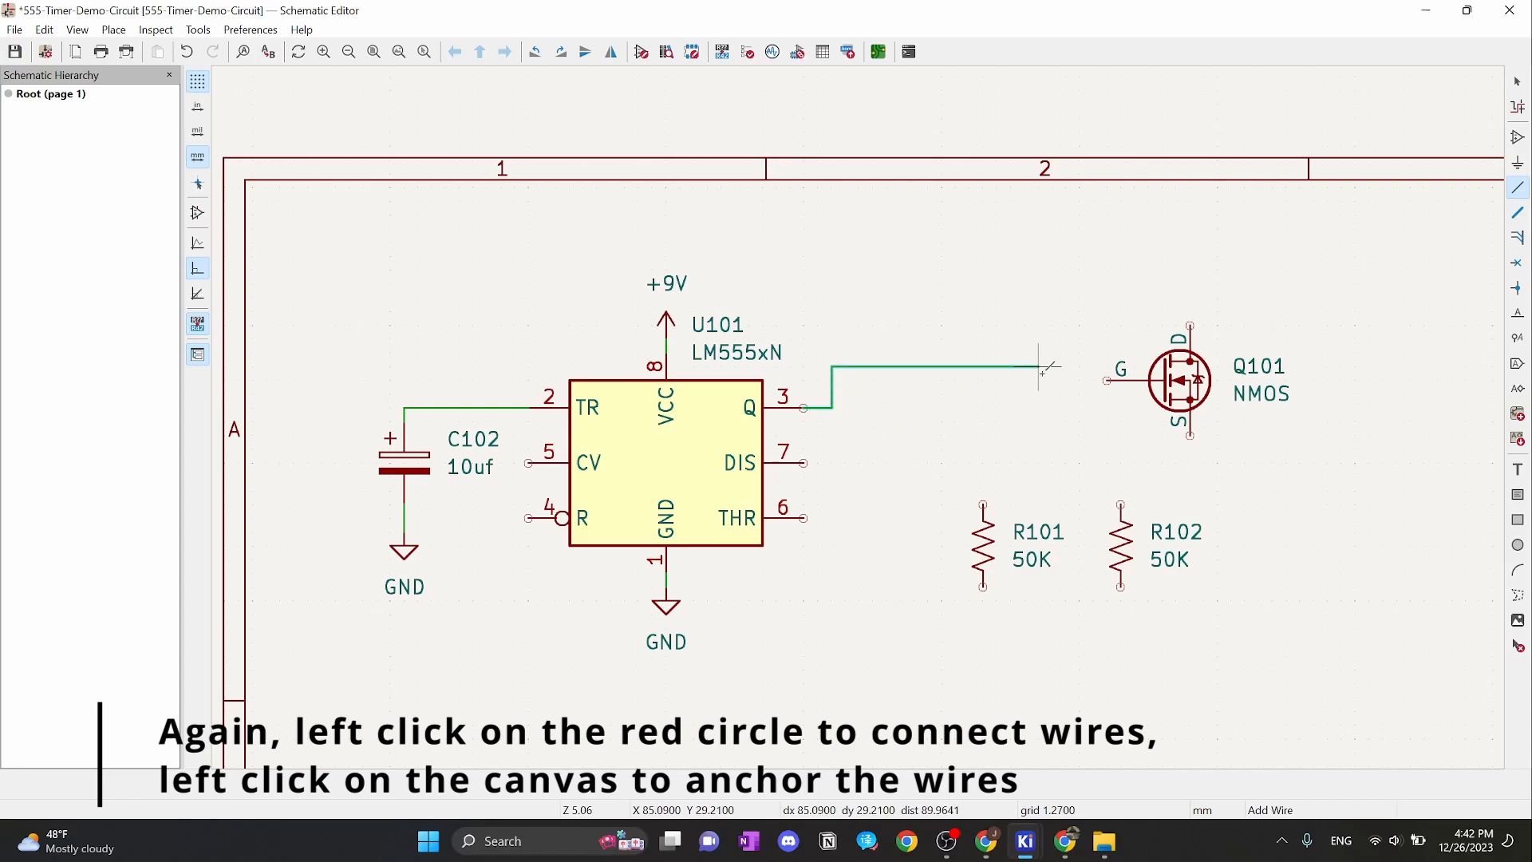
left_click(1107, 380)
key("Escape")
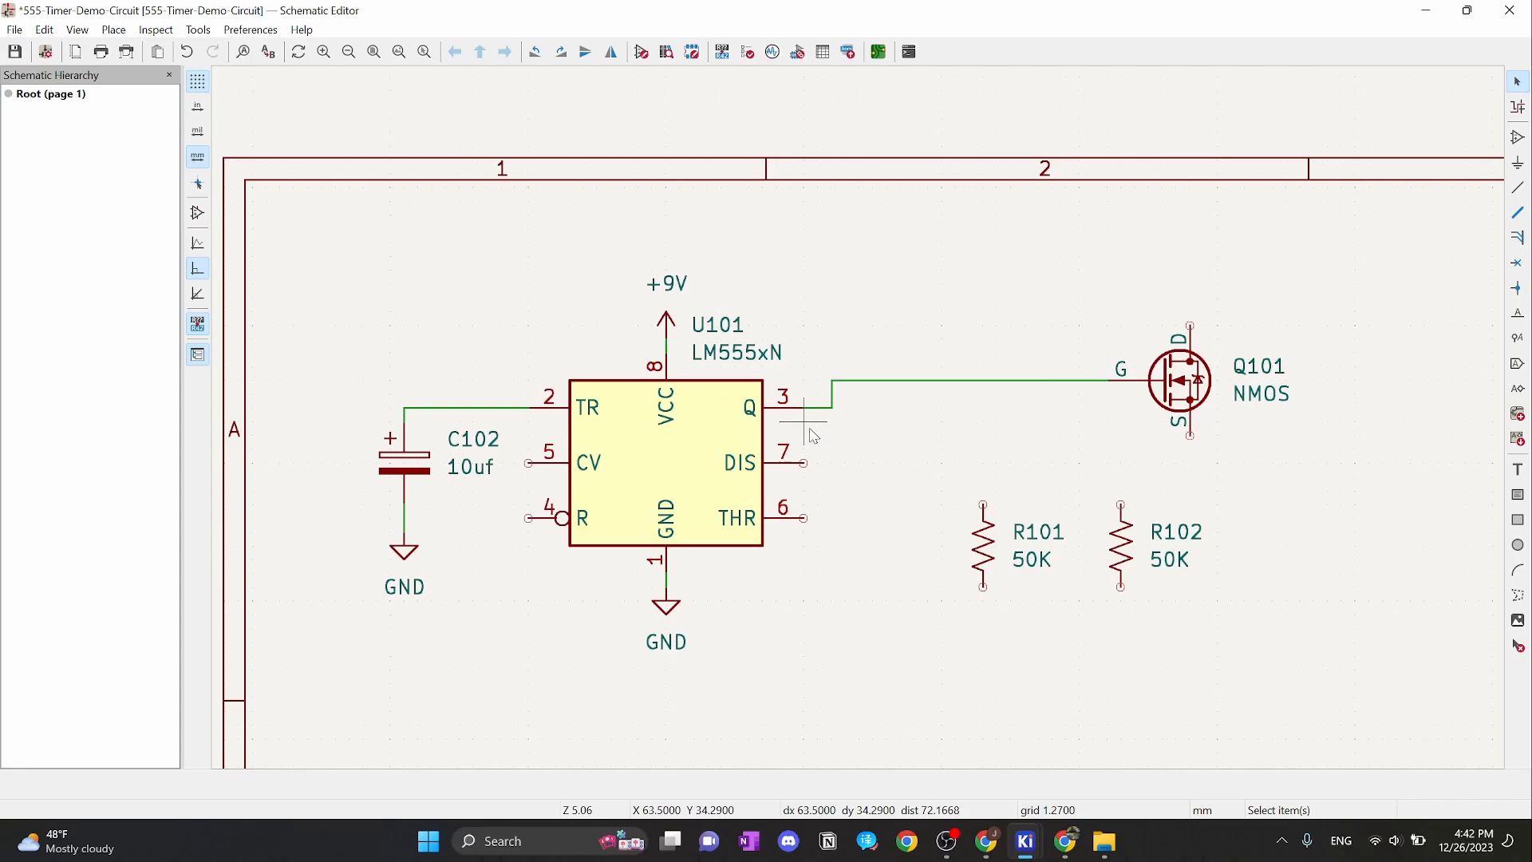
Check the breadboard wiring in Tinkercad, then return to the KiCad schematic
left_click(1066, 841)
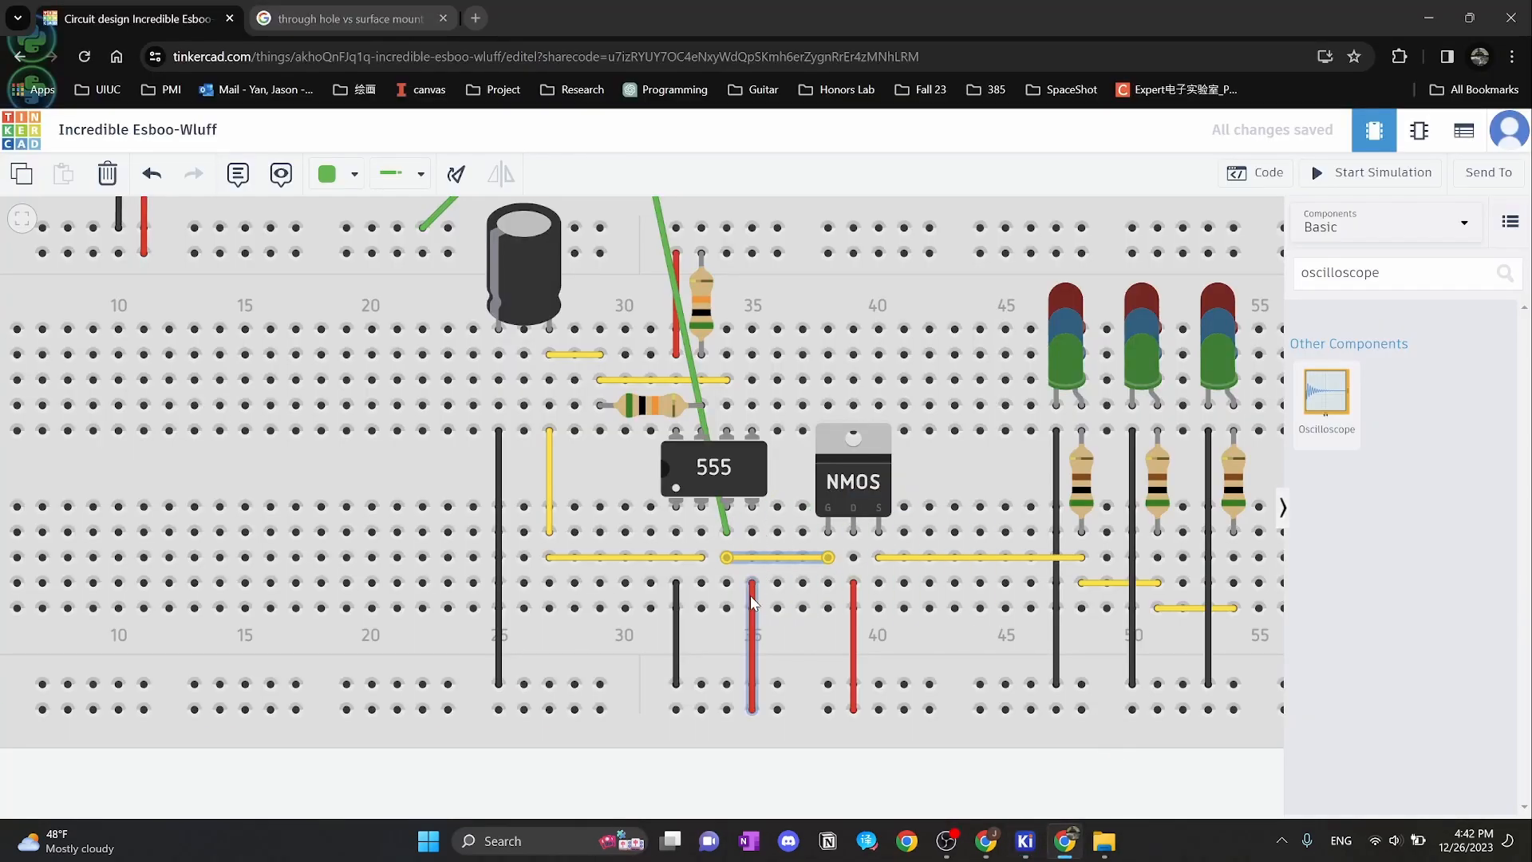
scroll(750, 712, "down", 3)
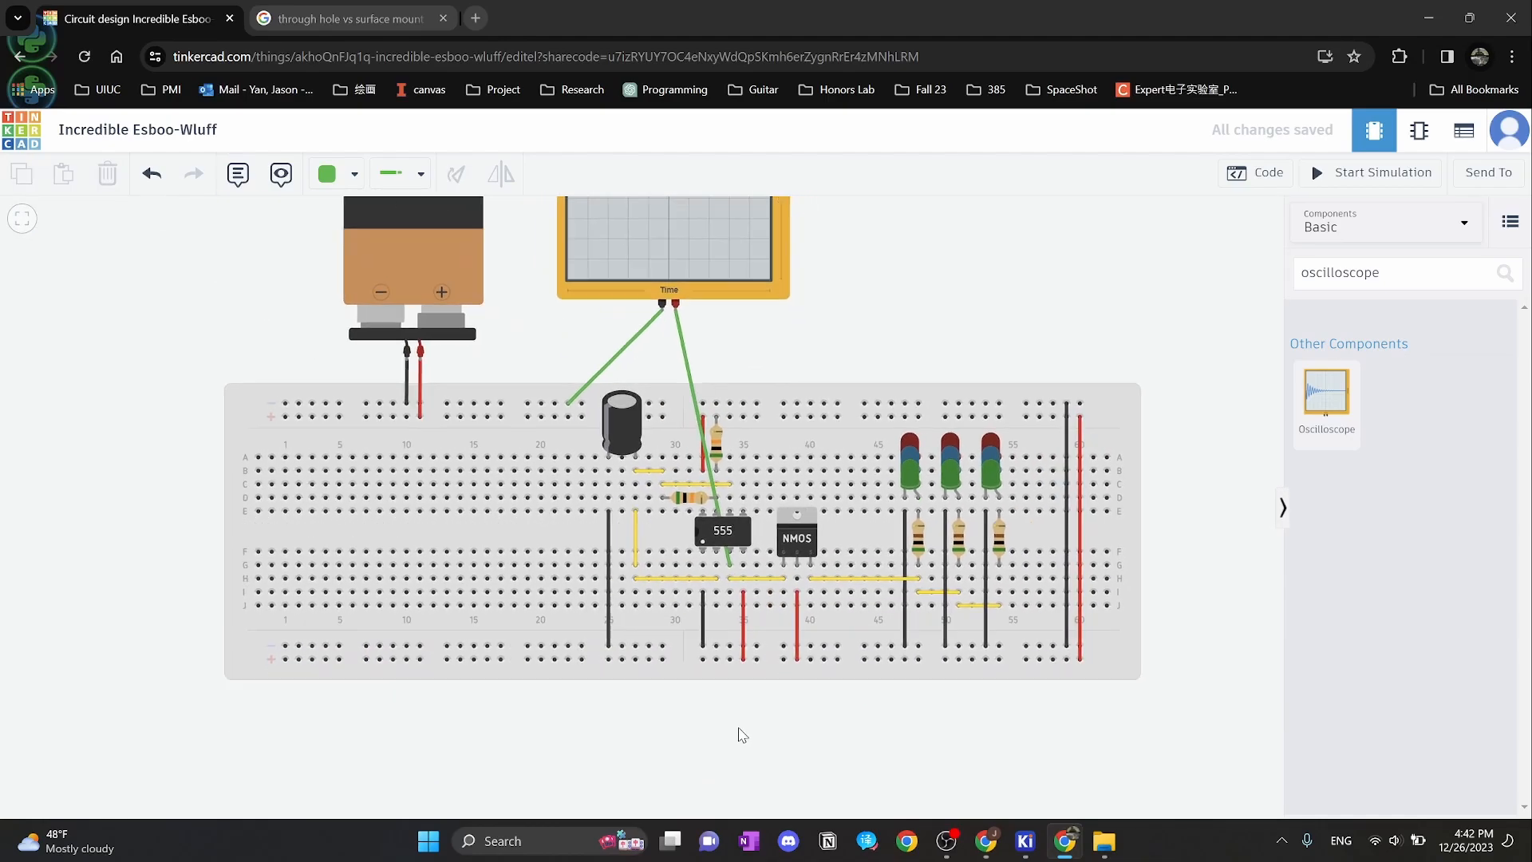
scroll(740, 642, "up", 4)
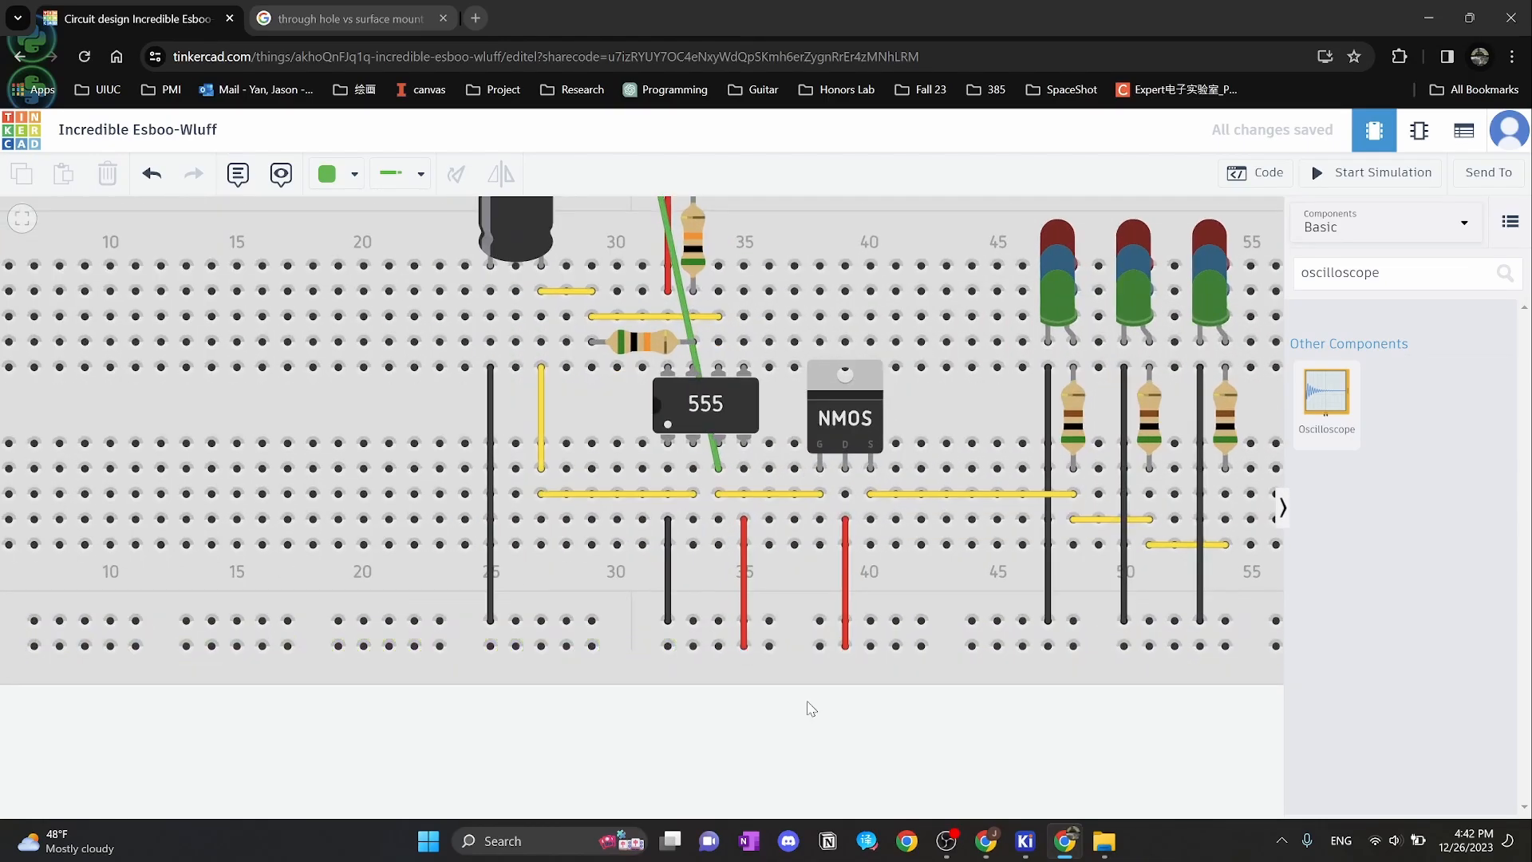
mouse_move(1025, 840)
left_click(1306, 742)
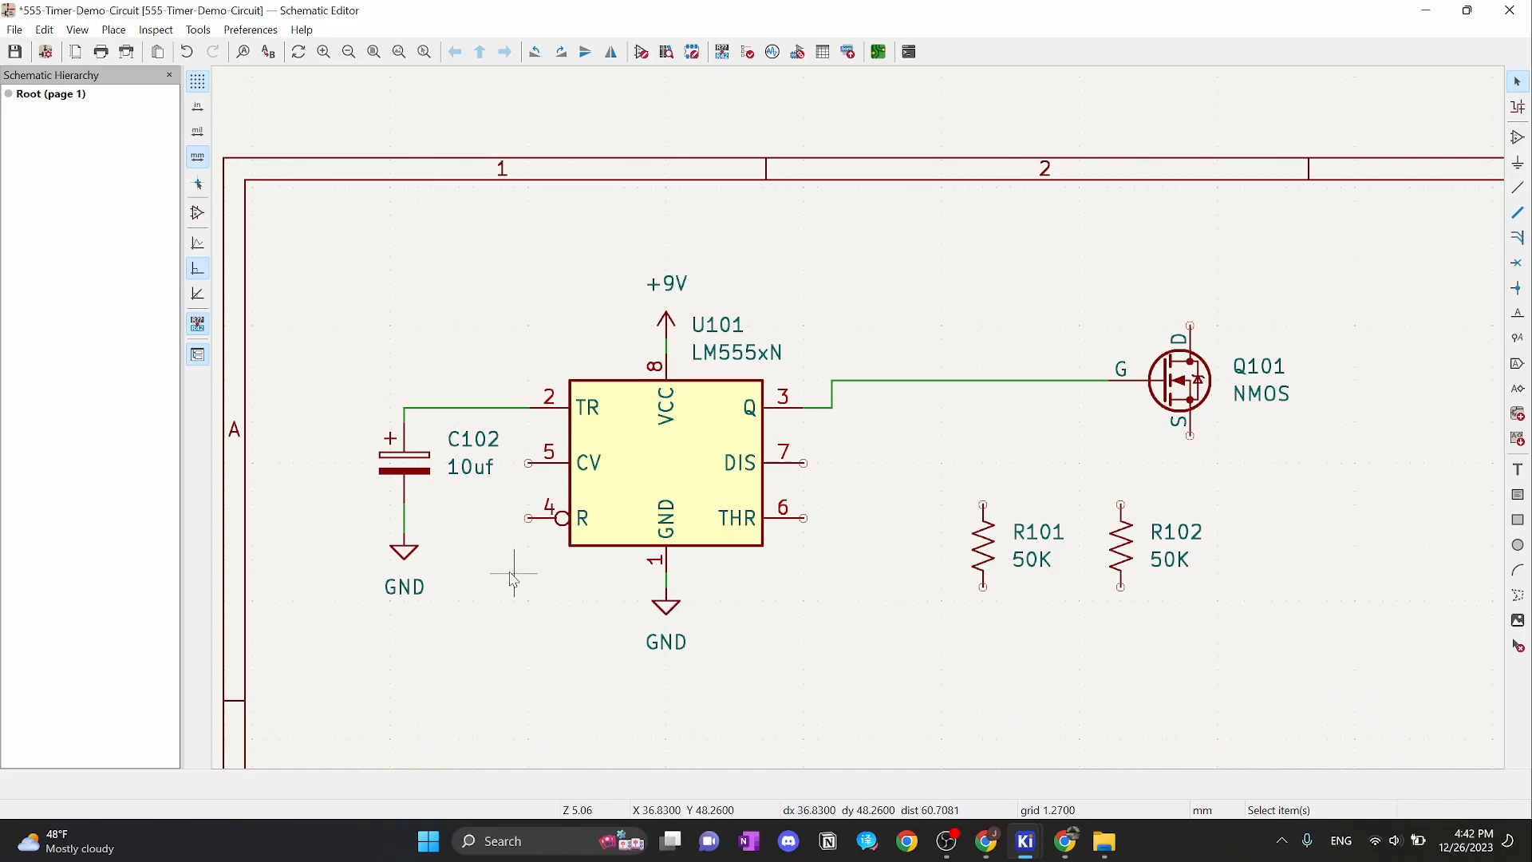
Duplicate the +9V power symbol and place the copy below the chip
left_click(671, 317)
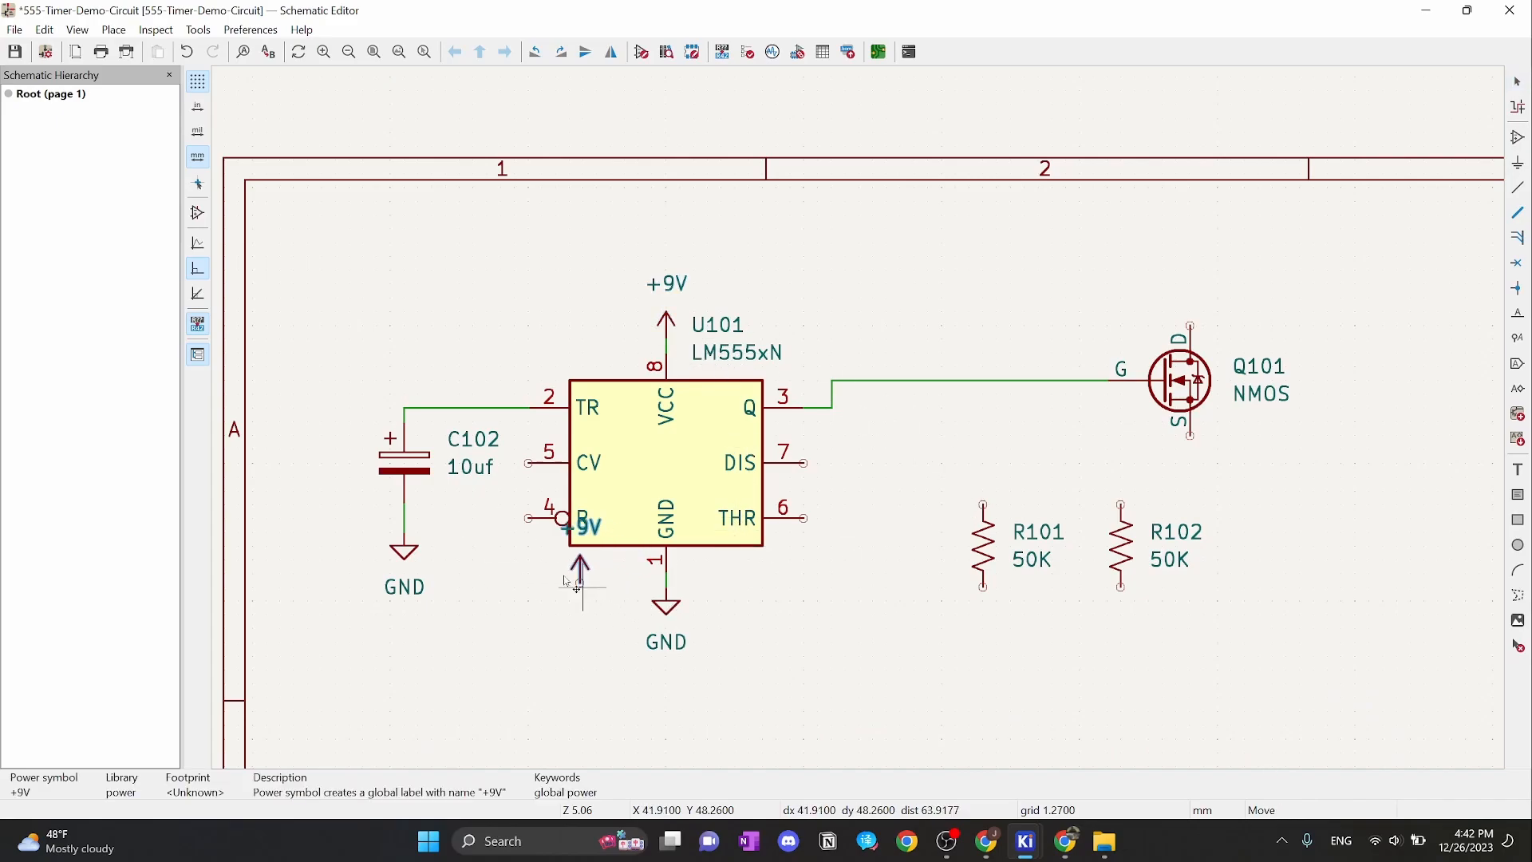
key("ctrl+d")
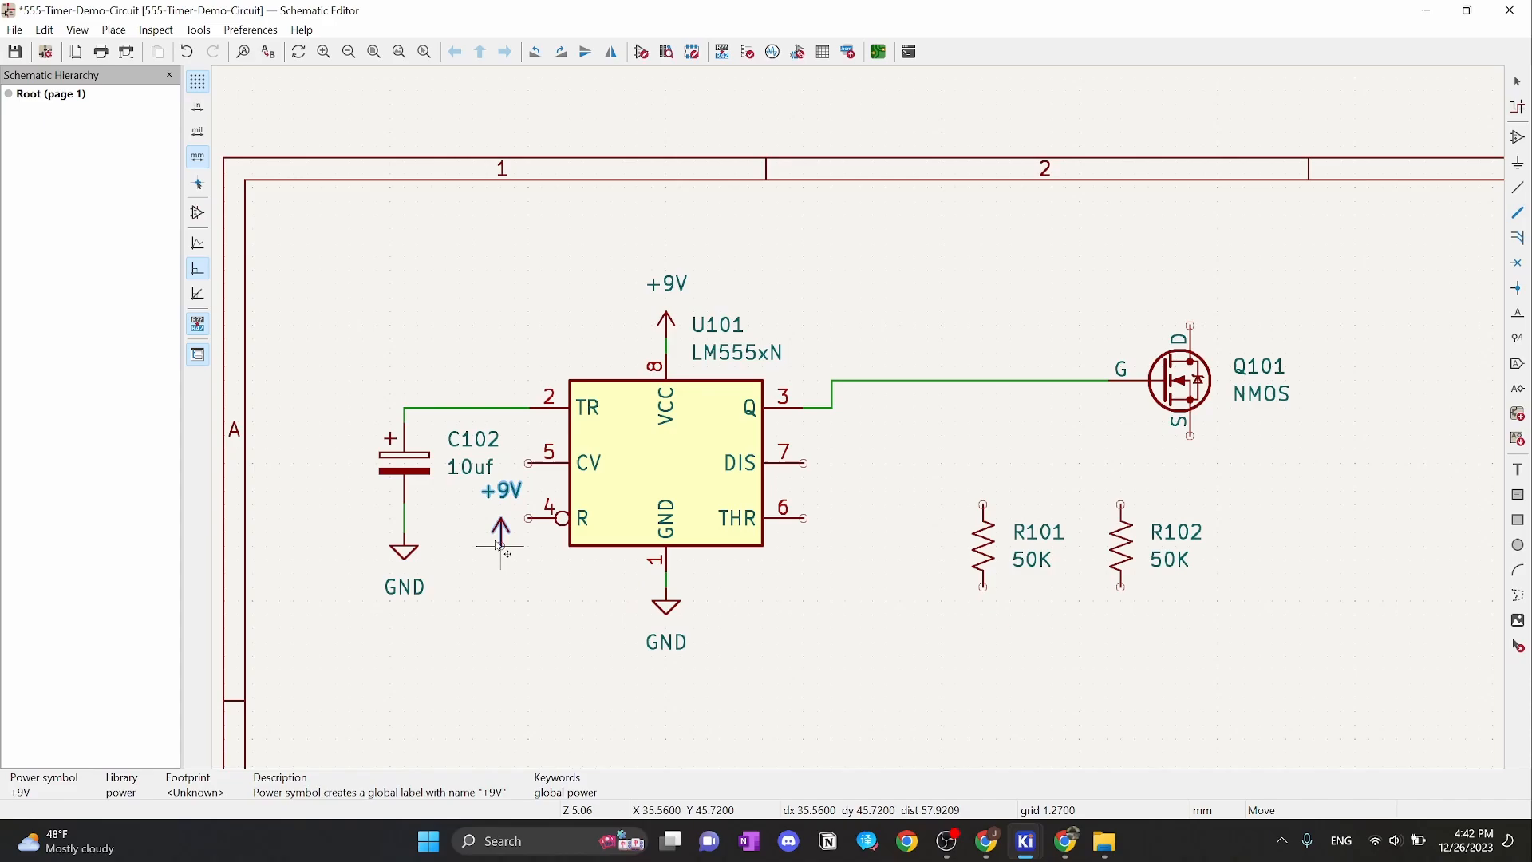
left_click(514, 616)
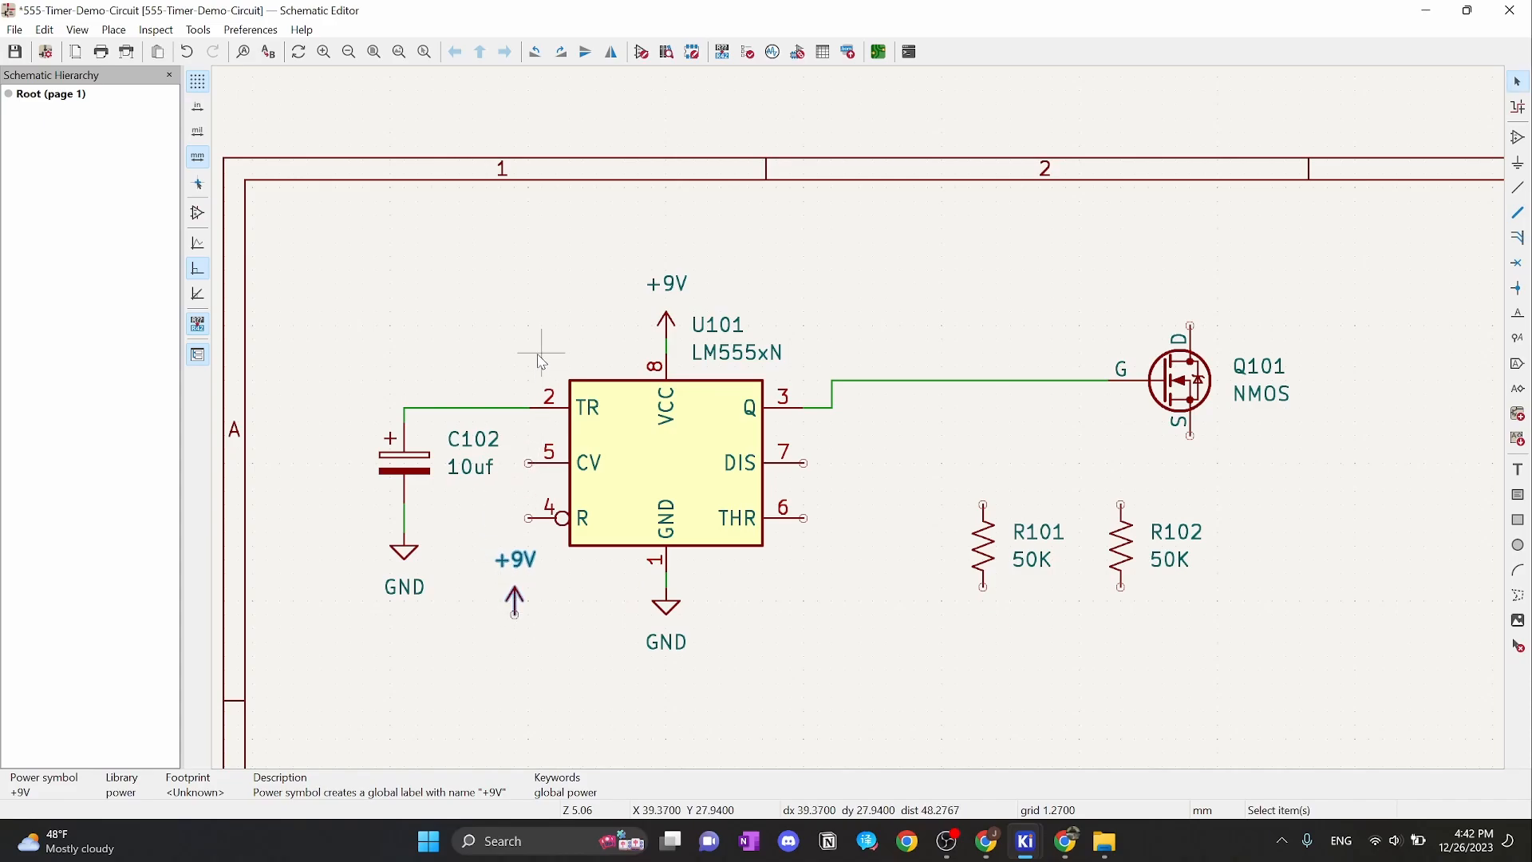
Move U101 together with its power symbols to the right, then select C102's labels
middle_click_drag(538, 354, 625, 281)
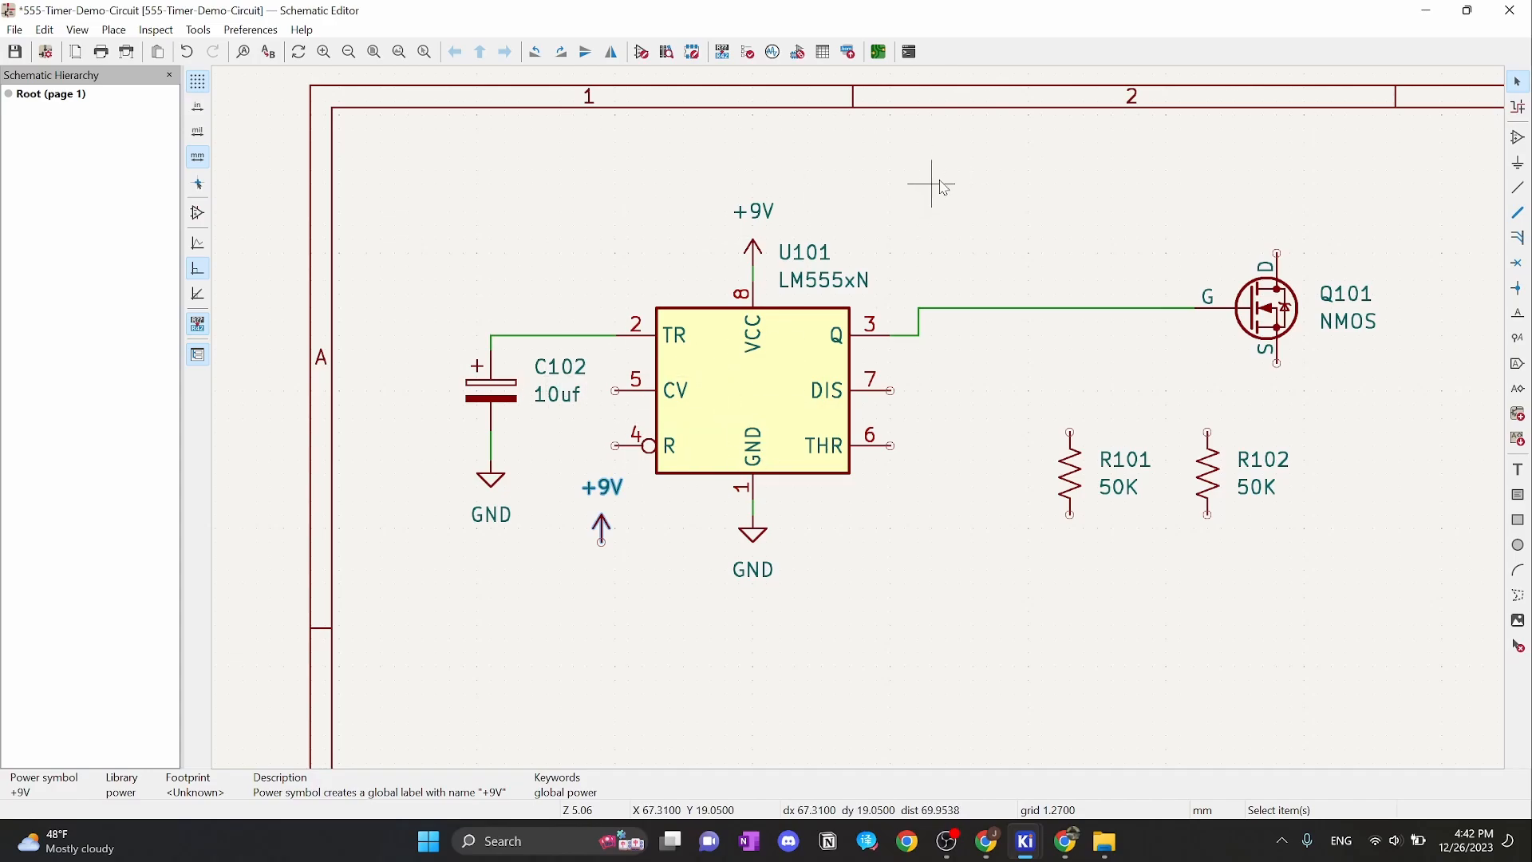
left_click_drag(941, 183, 630, 638)
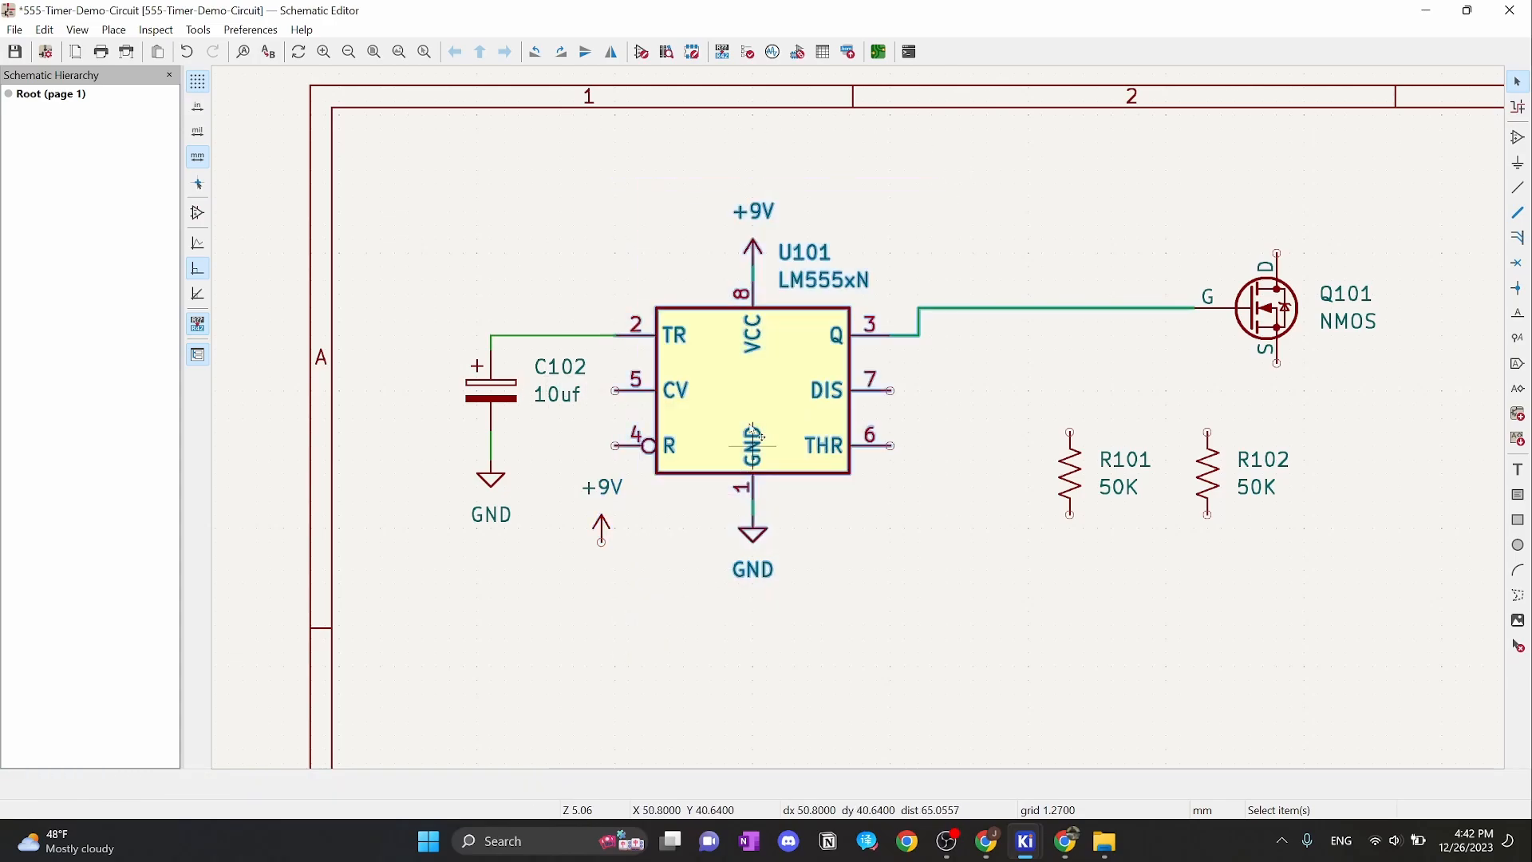
left_click_drag(754, 388, 866, 397)
left_click(622, 399)
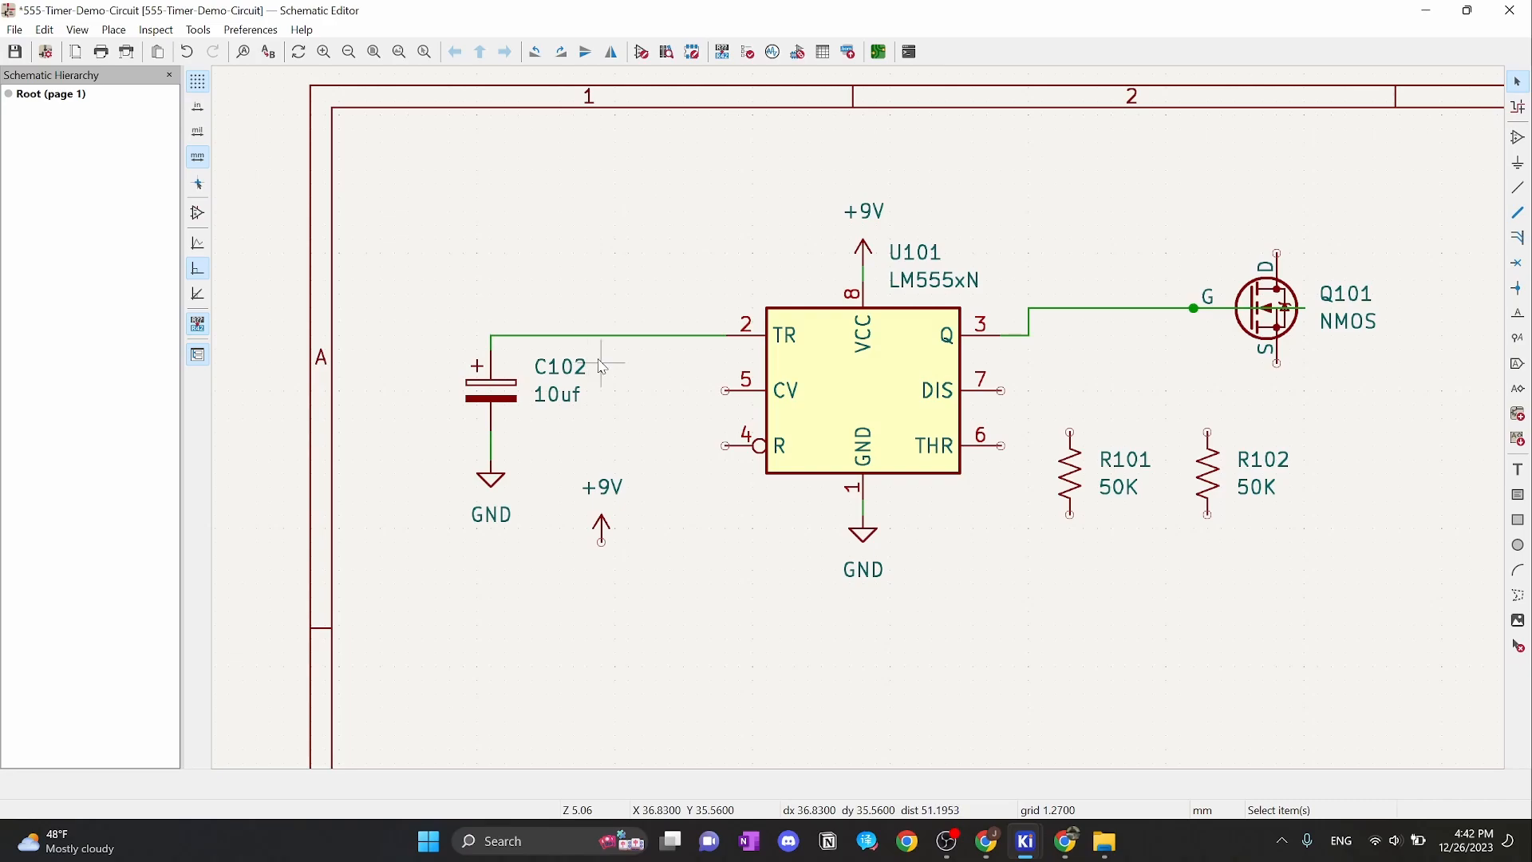
left_click_drag(604, 357, 554, 429)
Change the 10uf capacitor's reference from C102 to C101
double_click(560, 366)
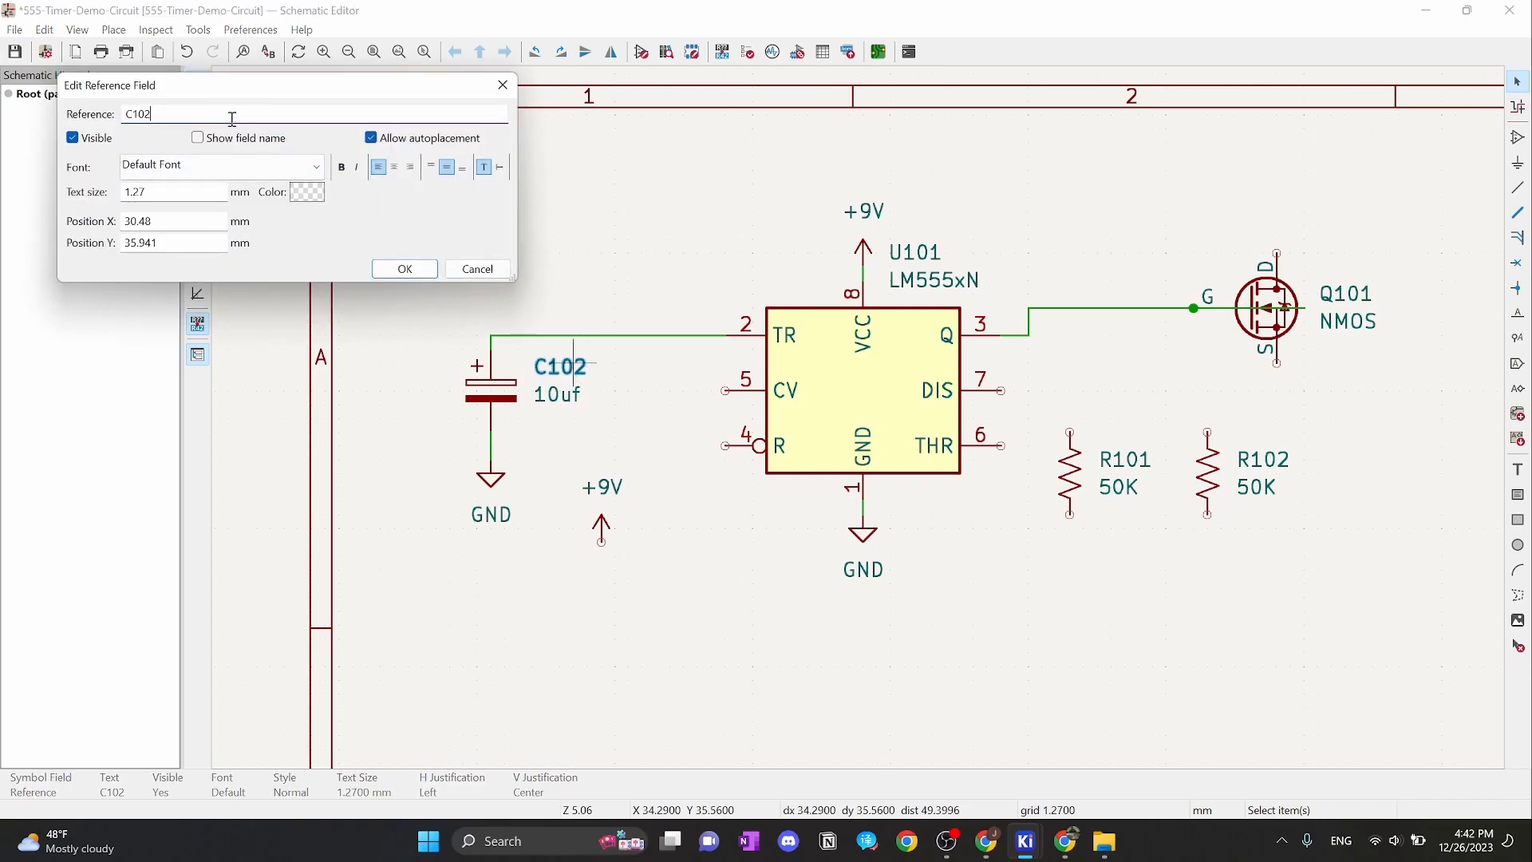
left_click(405, 267)
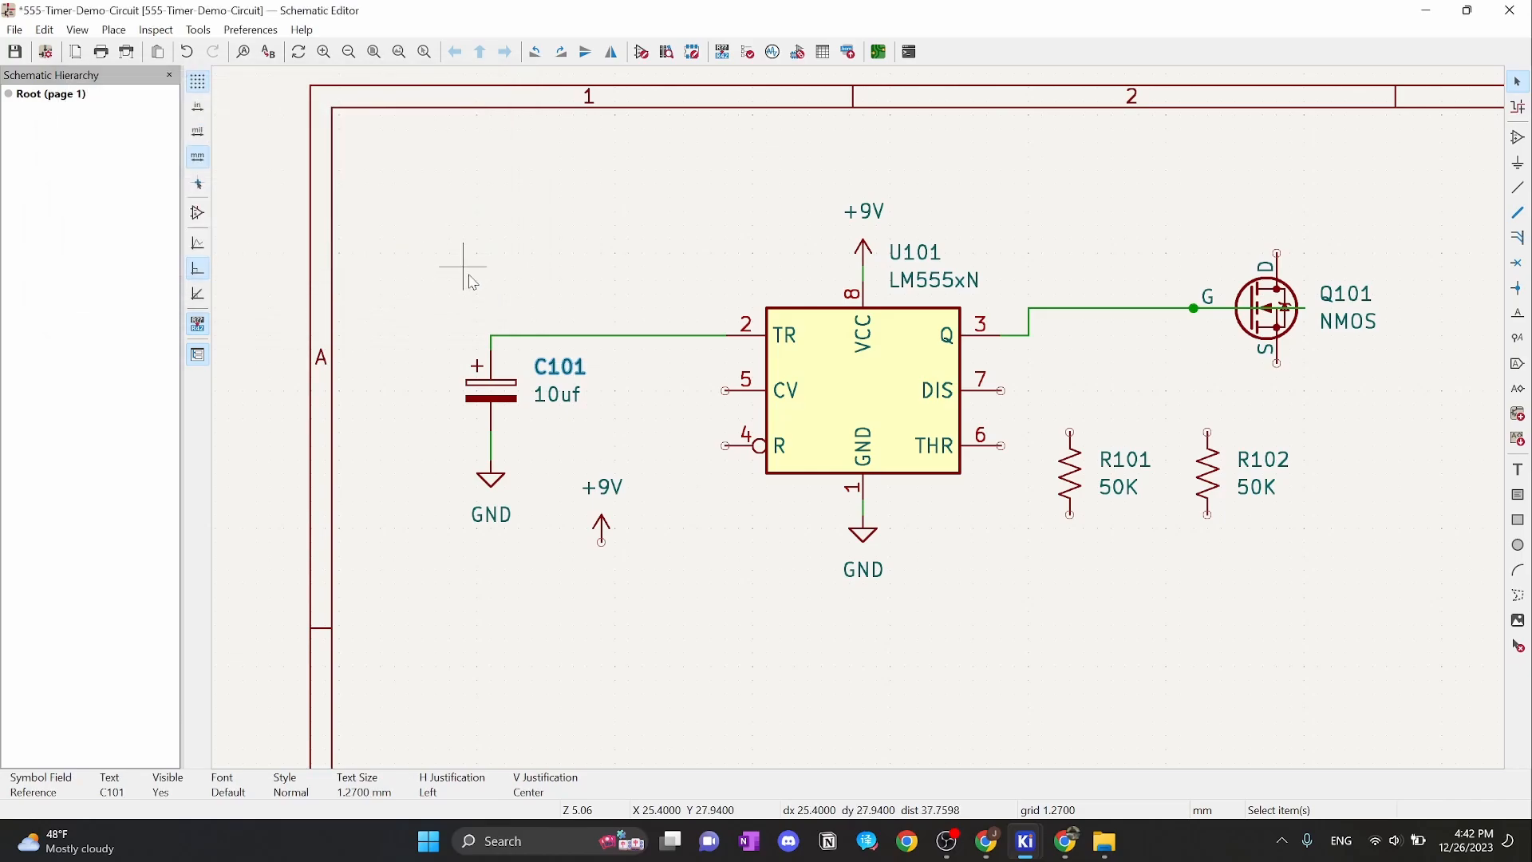
key("m")
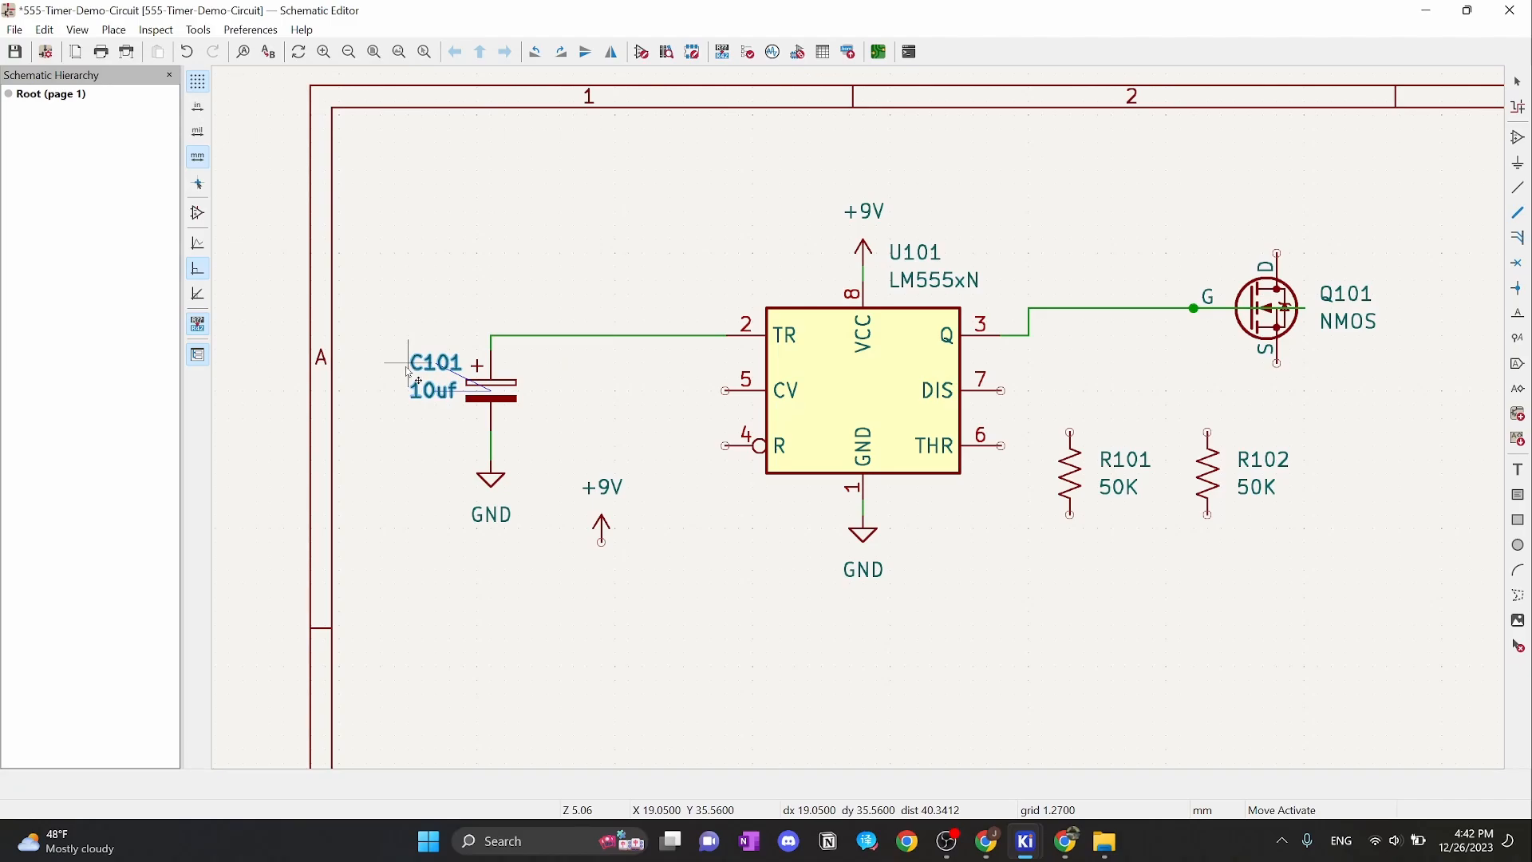
Set C101's labels left of the capacitor and move the lower +9V symbol beside reset pin 4
left_click(394, 369)
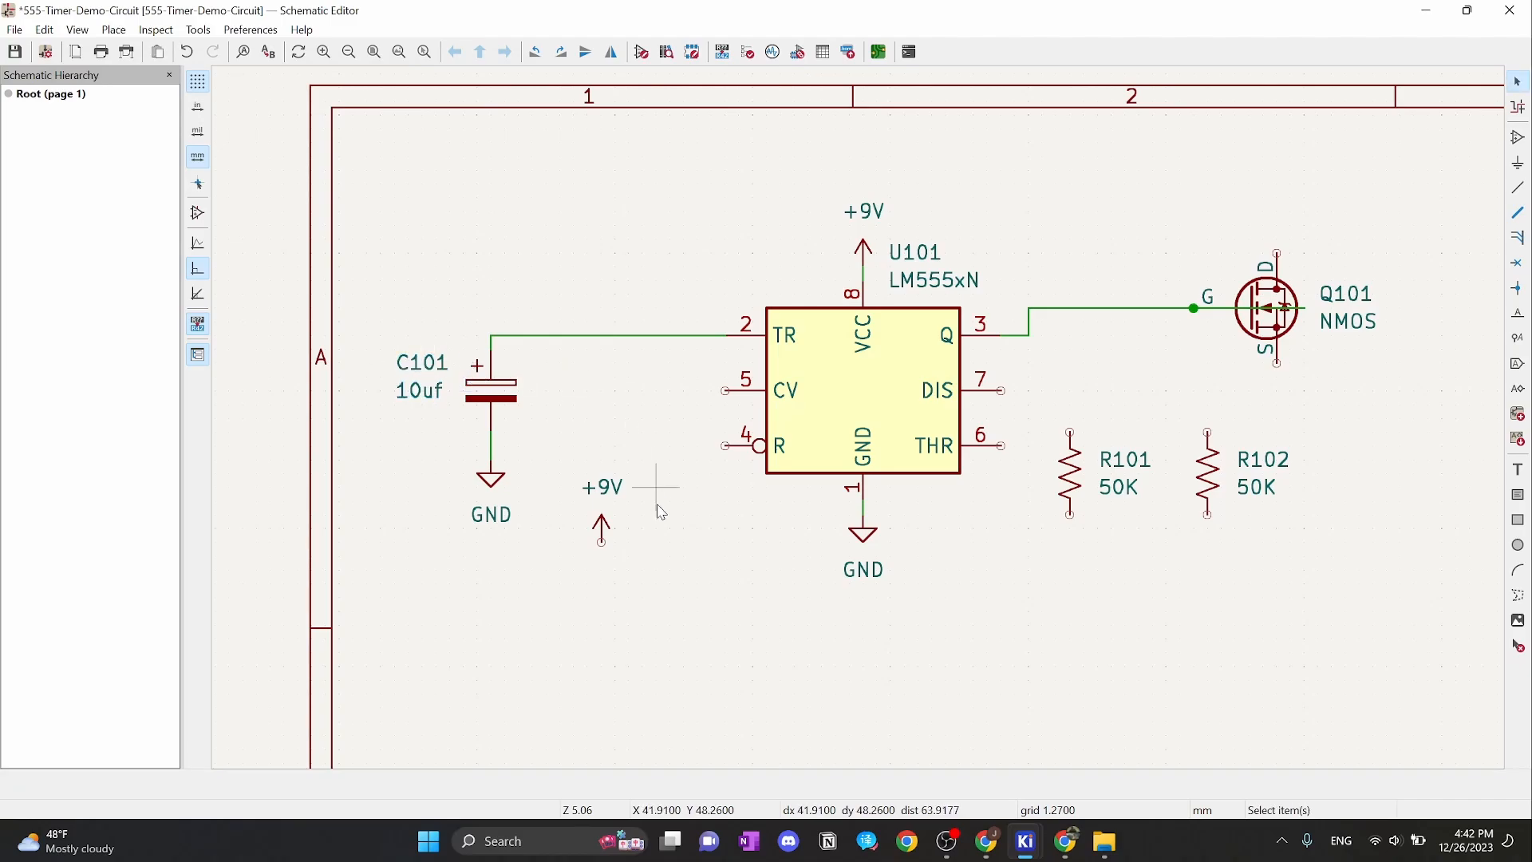
left_click(603, 531)
key("m")
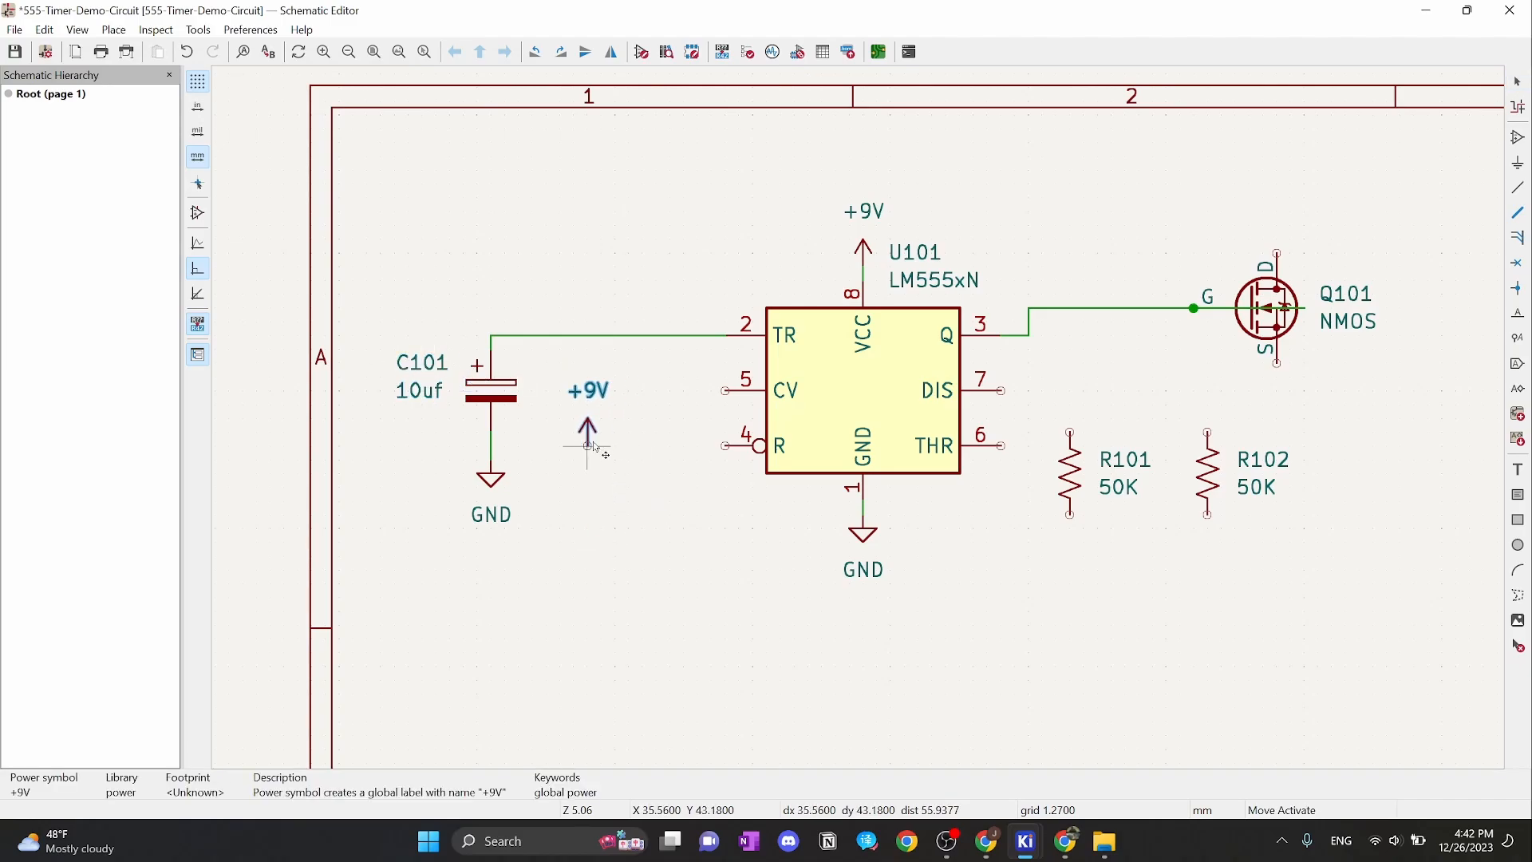
left_click(601, 432)
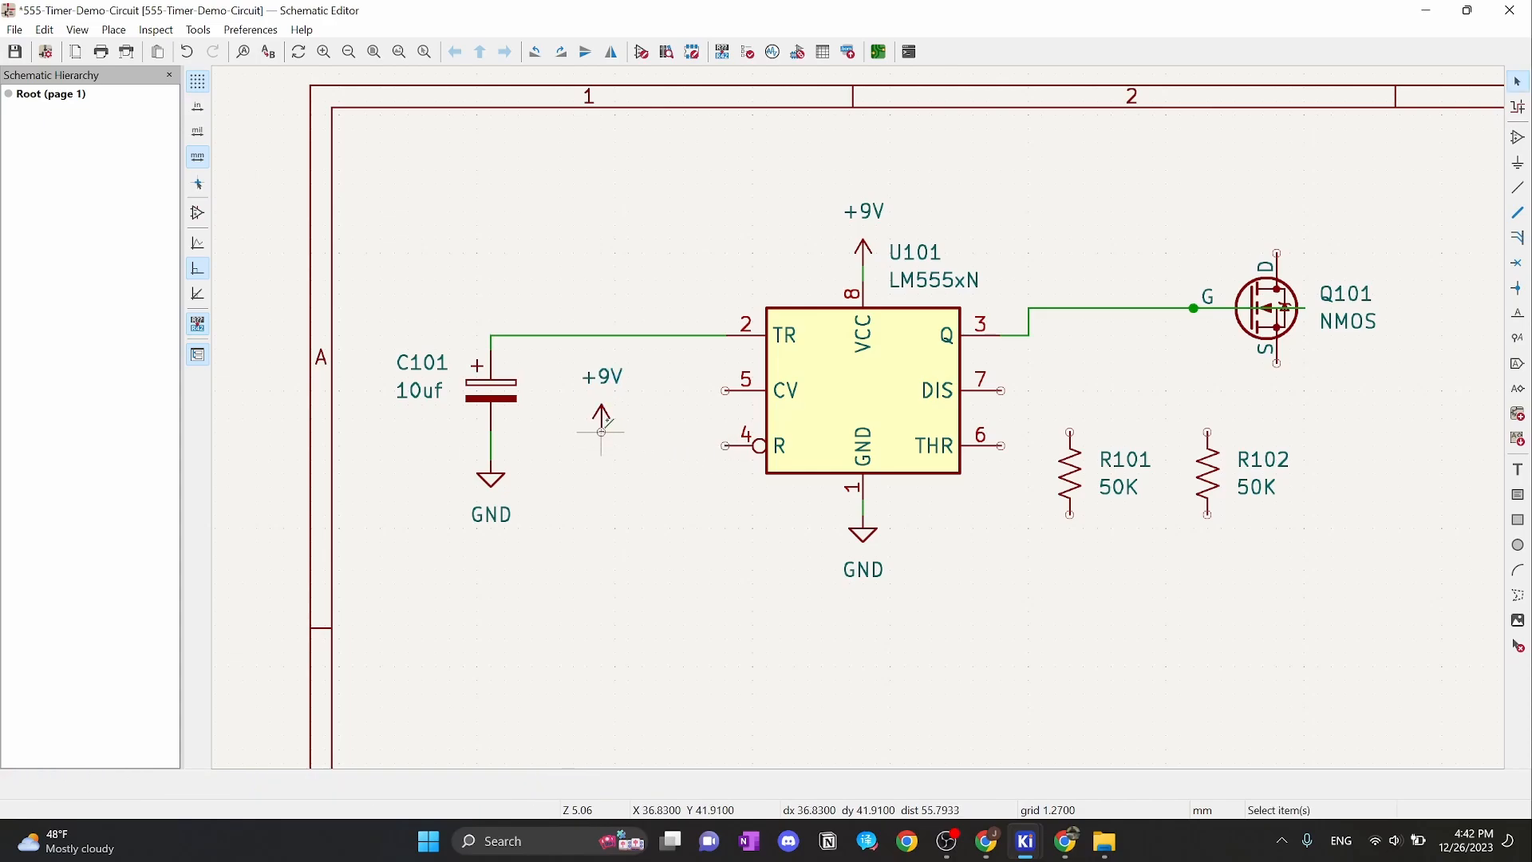
Wire the +9V symbol to U101's reset pin 4
key("w")
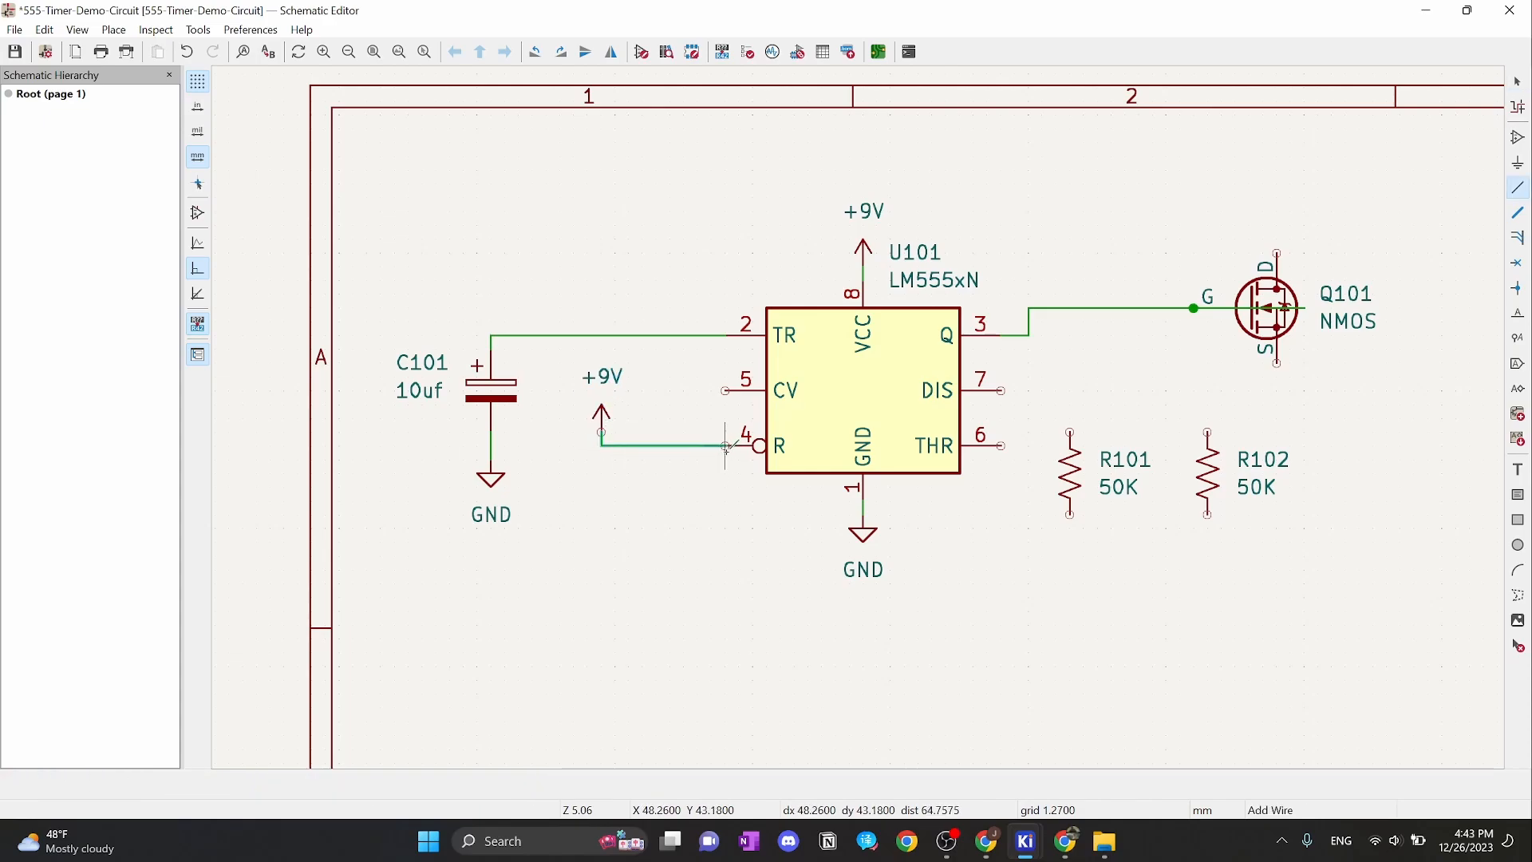
left_click(726, 445)
key("Escape")
scroll(641, 485, "up", 2)
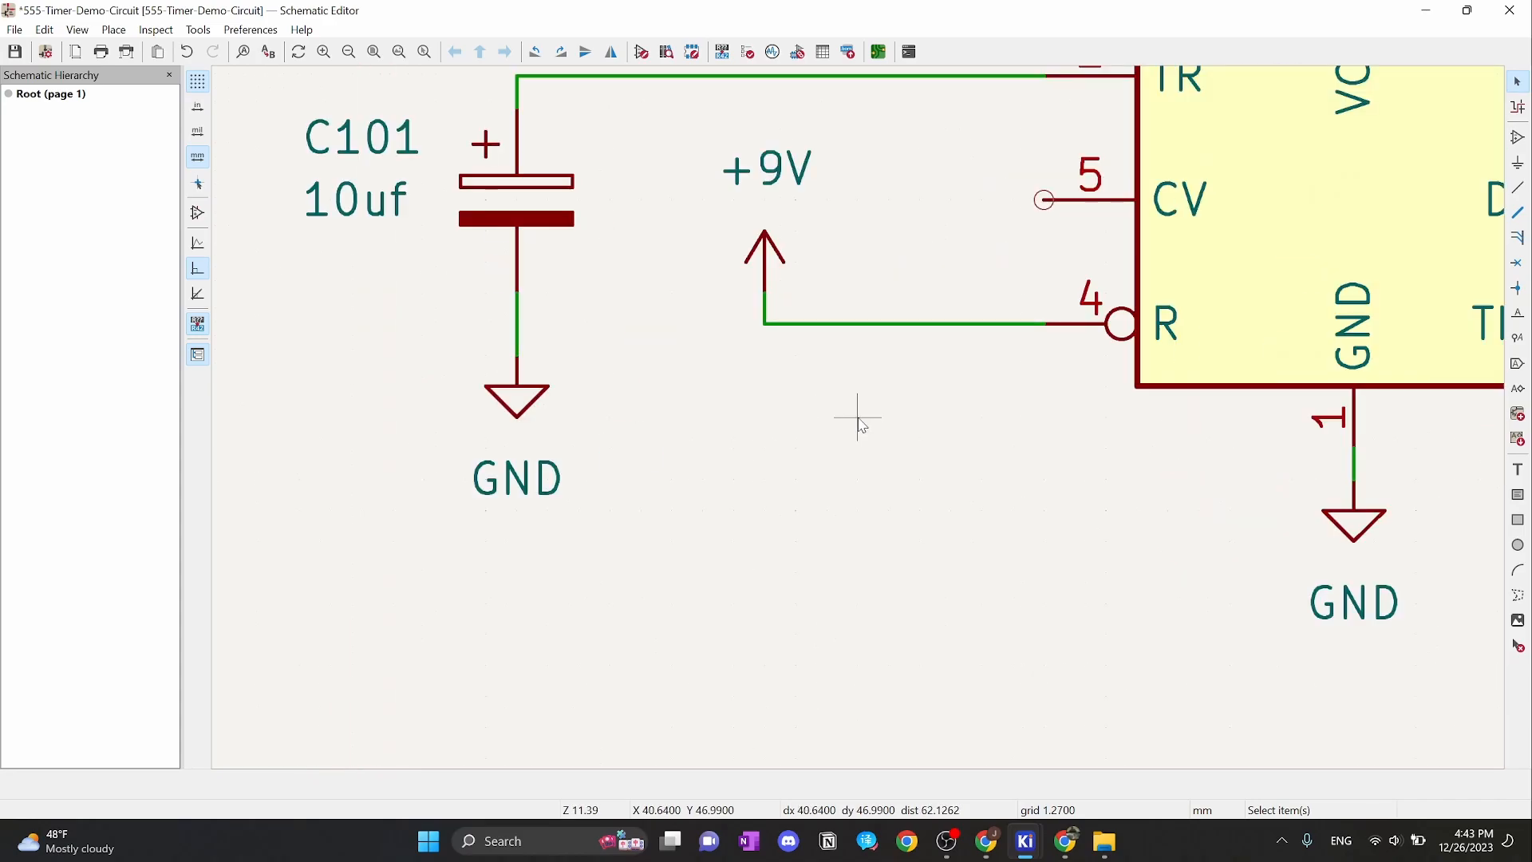
scroll(798, 295, "down", 2)
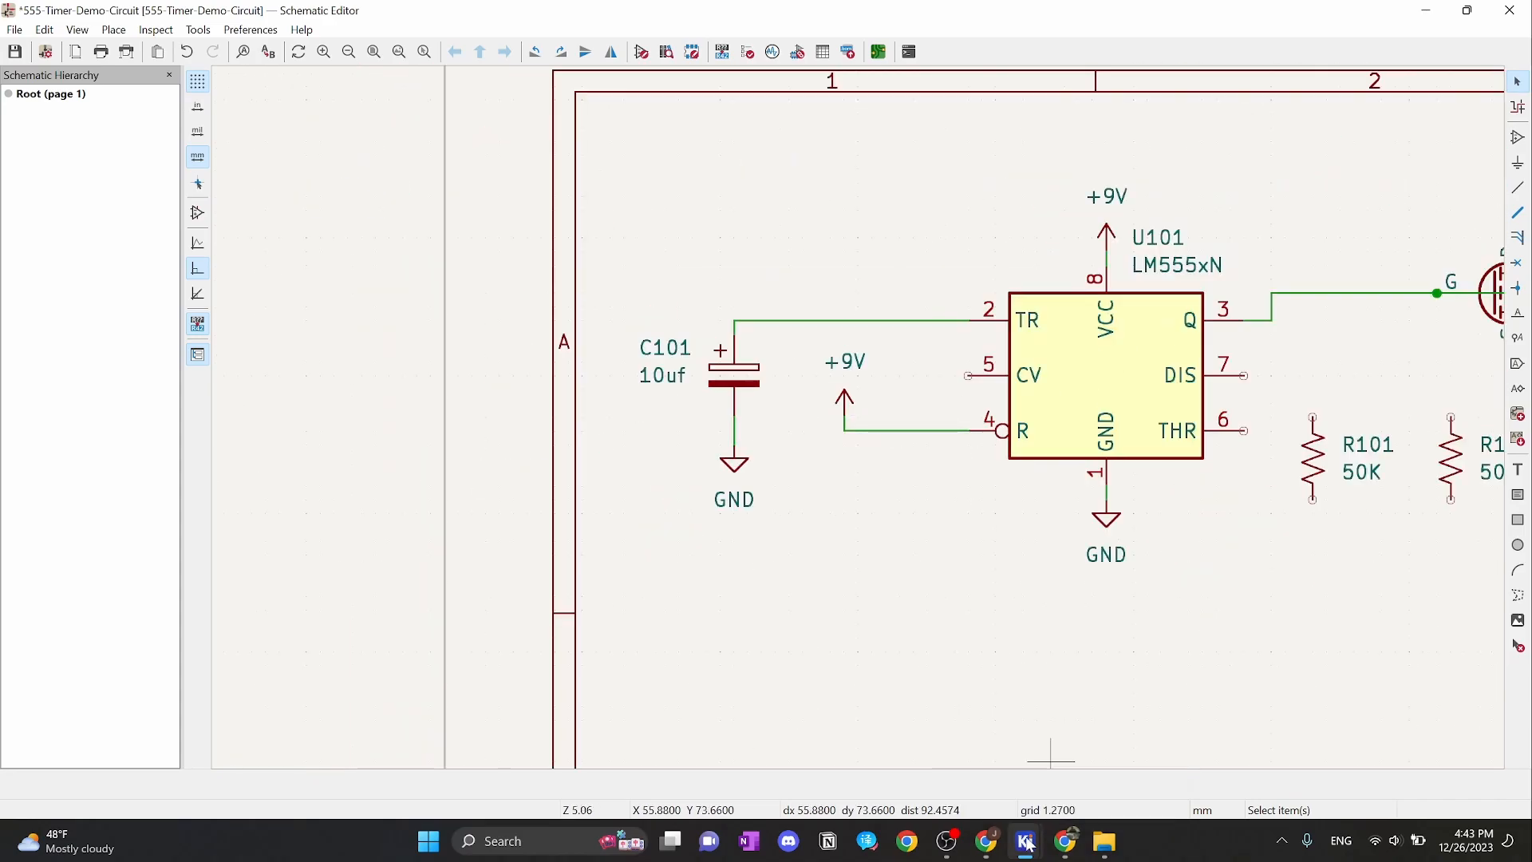
mouse_move(1065, 841)
left_click(1117, 790)
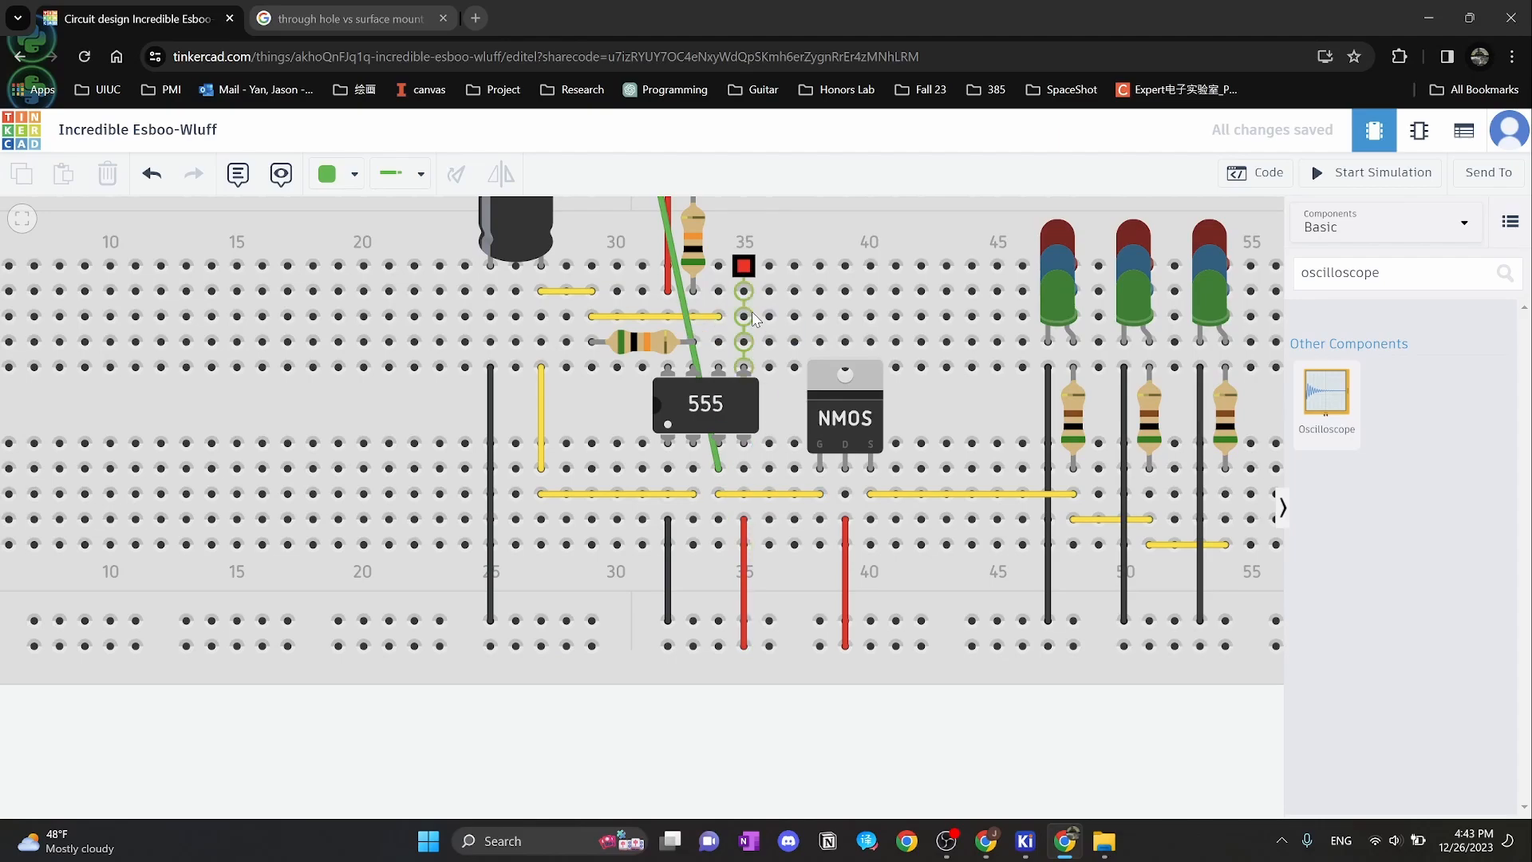
mouse_move(1035, 844)
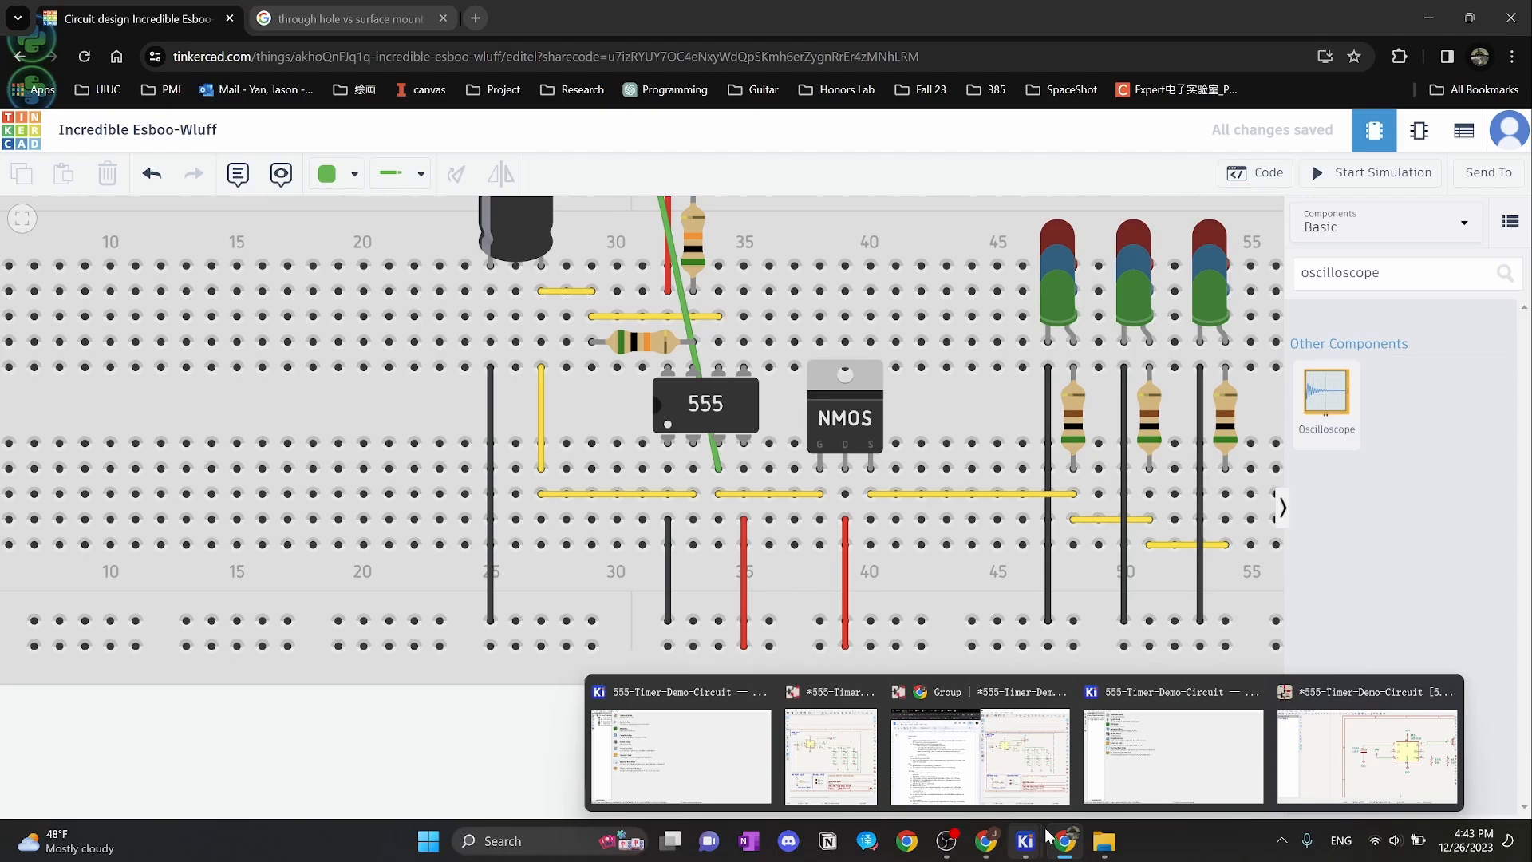
left_click(1367, 754)
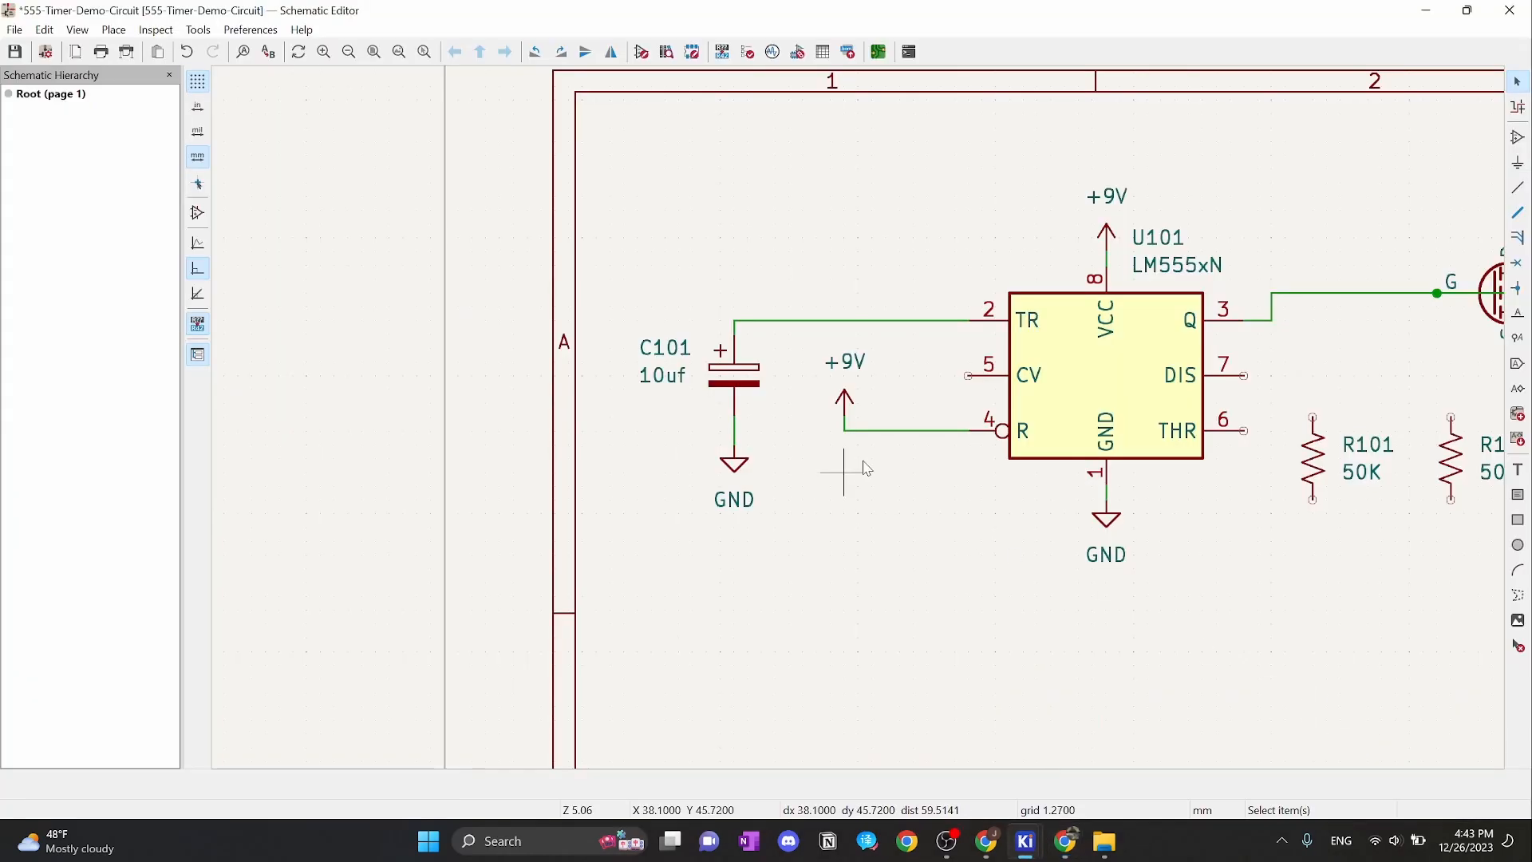
Mark U101's CV pin 5 as not connected
key("q")
left_click(968, 375)
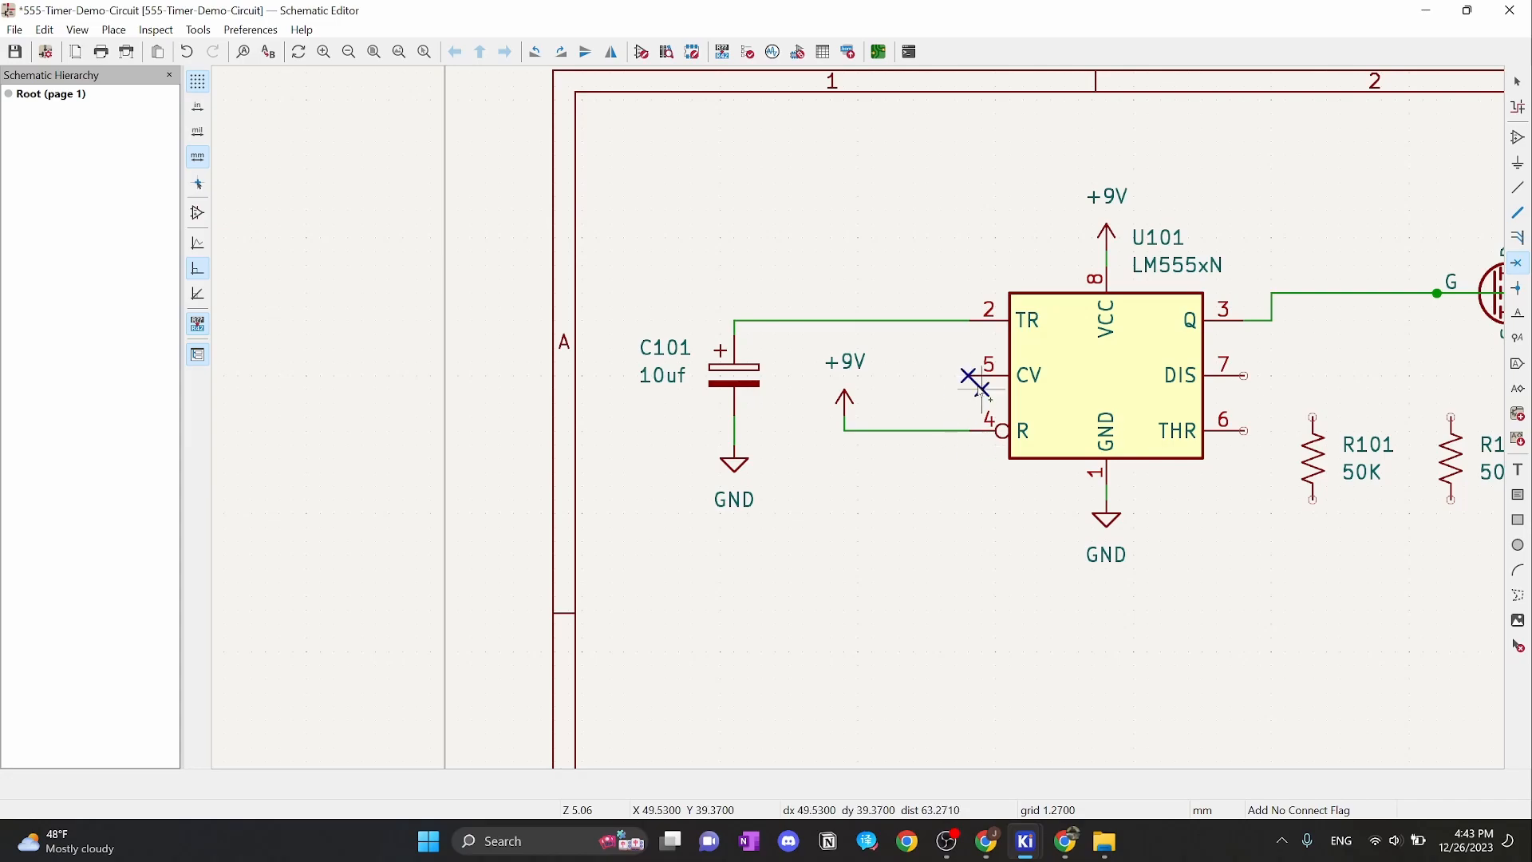
key("Escape")
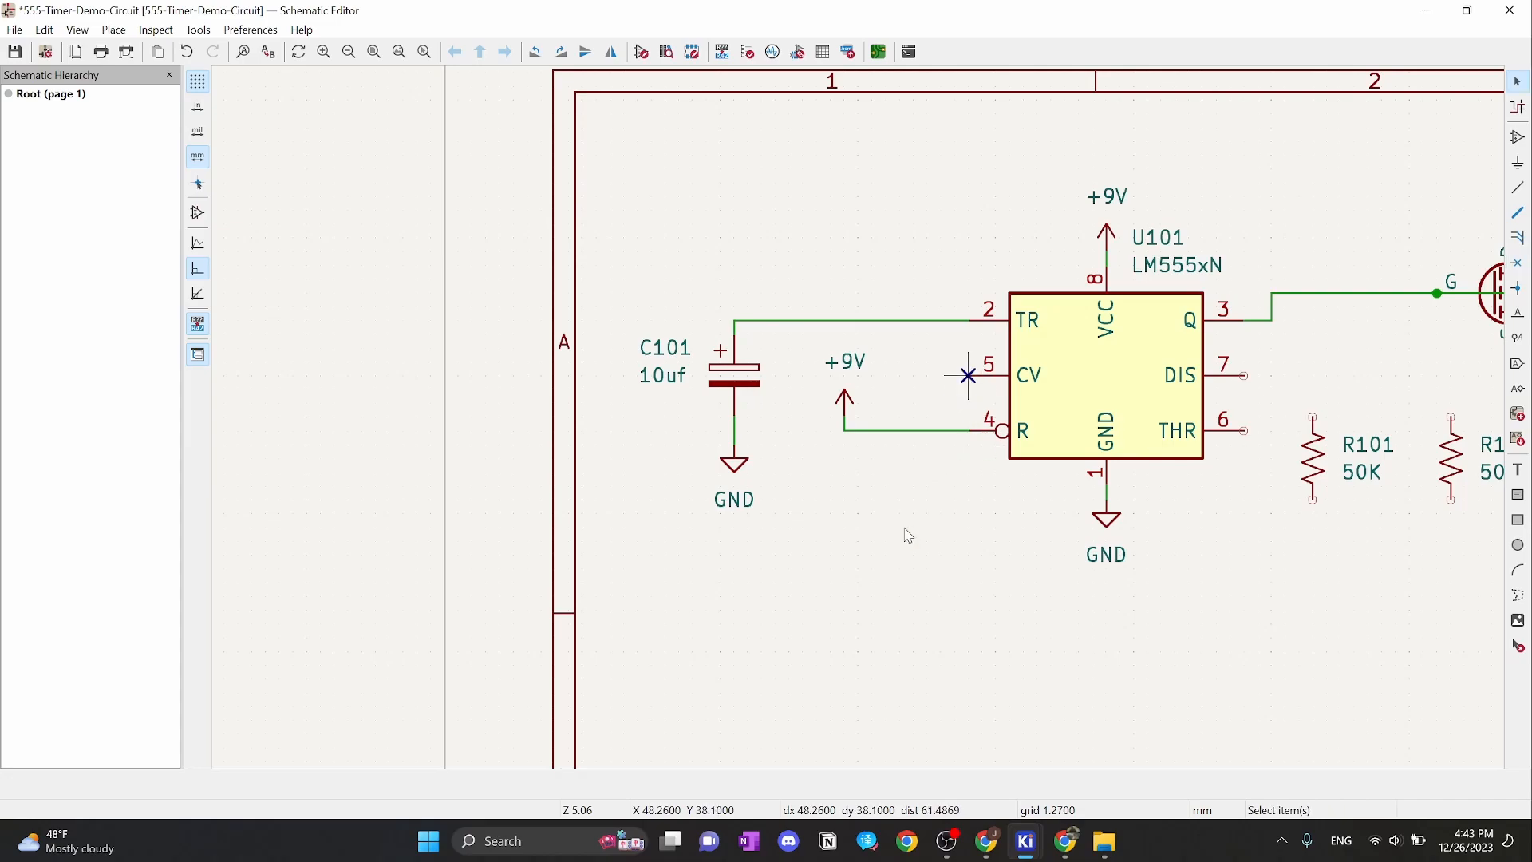
Box-select resistors R101 and R102 and move them further down
middle_click_drag(936, 530, 590, 532)
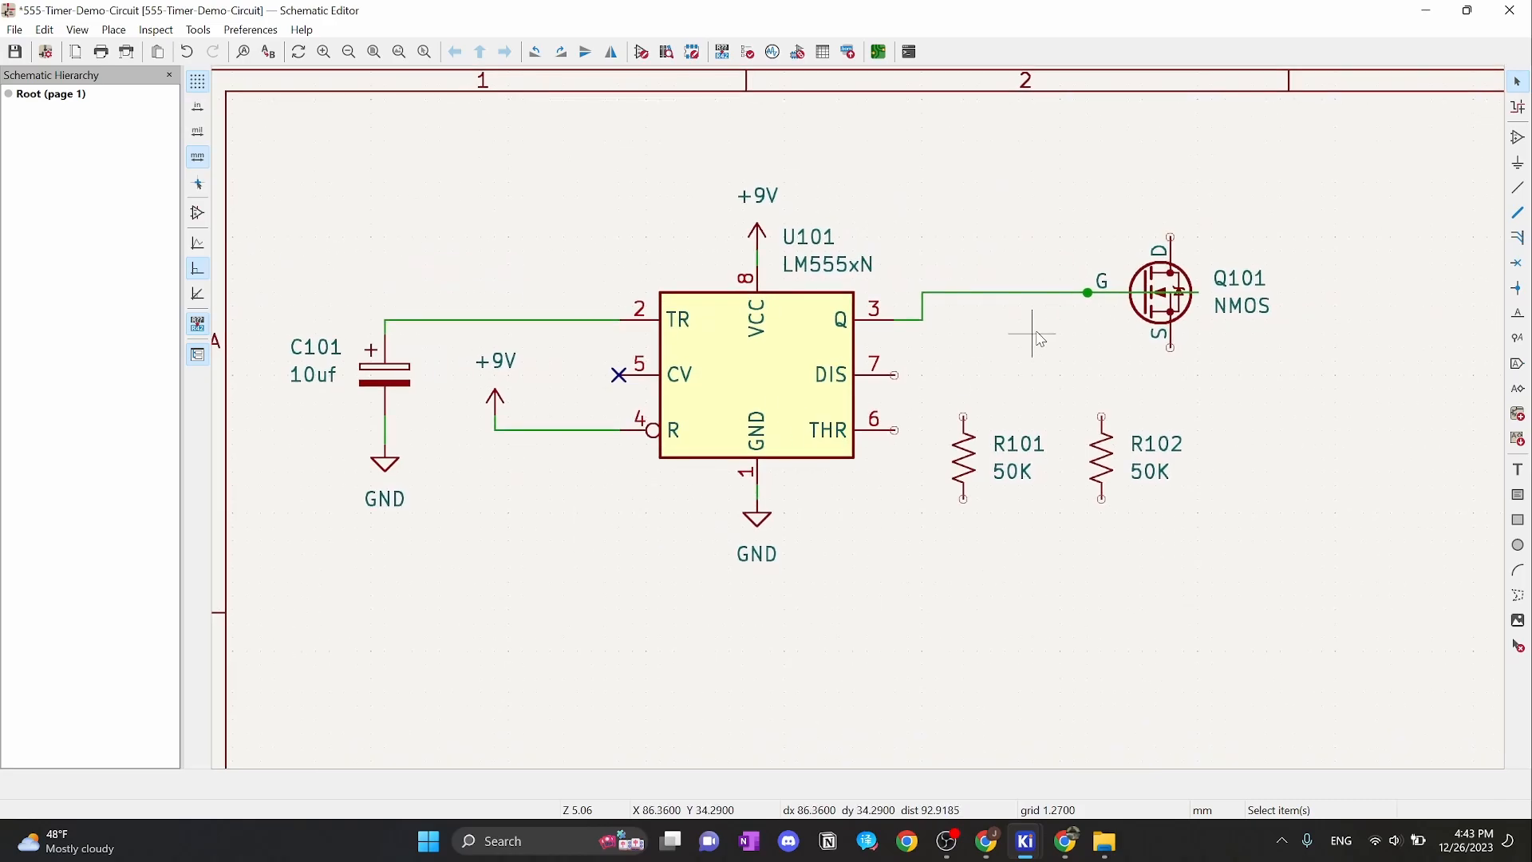
left_click_drag(938, 391, 1169, 541)
left_click_drag(1111, 474, 1221, 584)
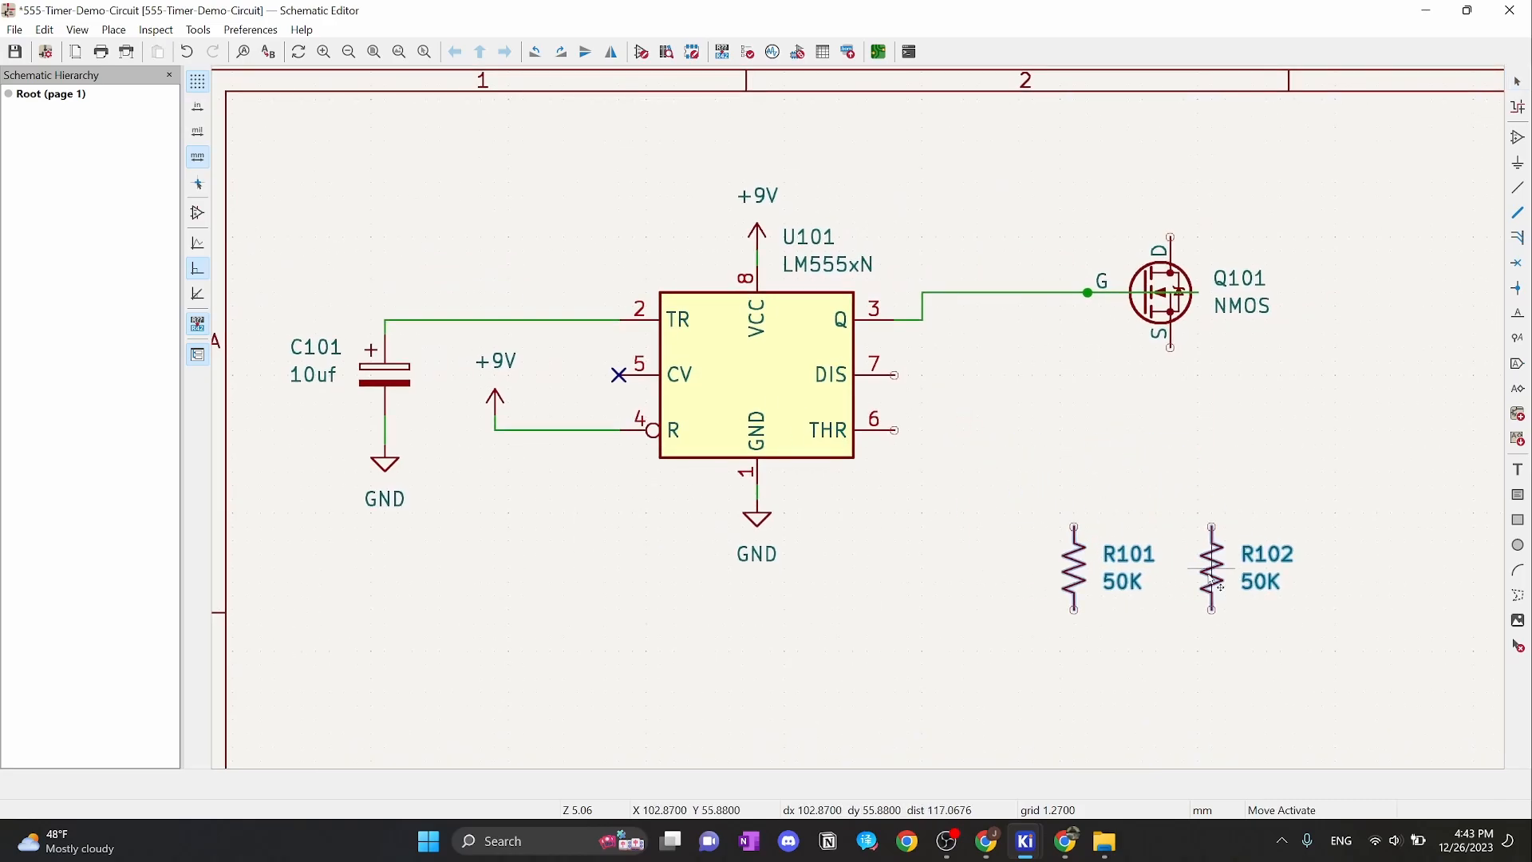
left_click(1183, 389)
Delete the wire stub at Q101's gate, shift Q101 right, and bring up the Tinkercad breadboard
left_click(1100, 294)
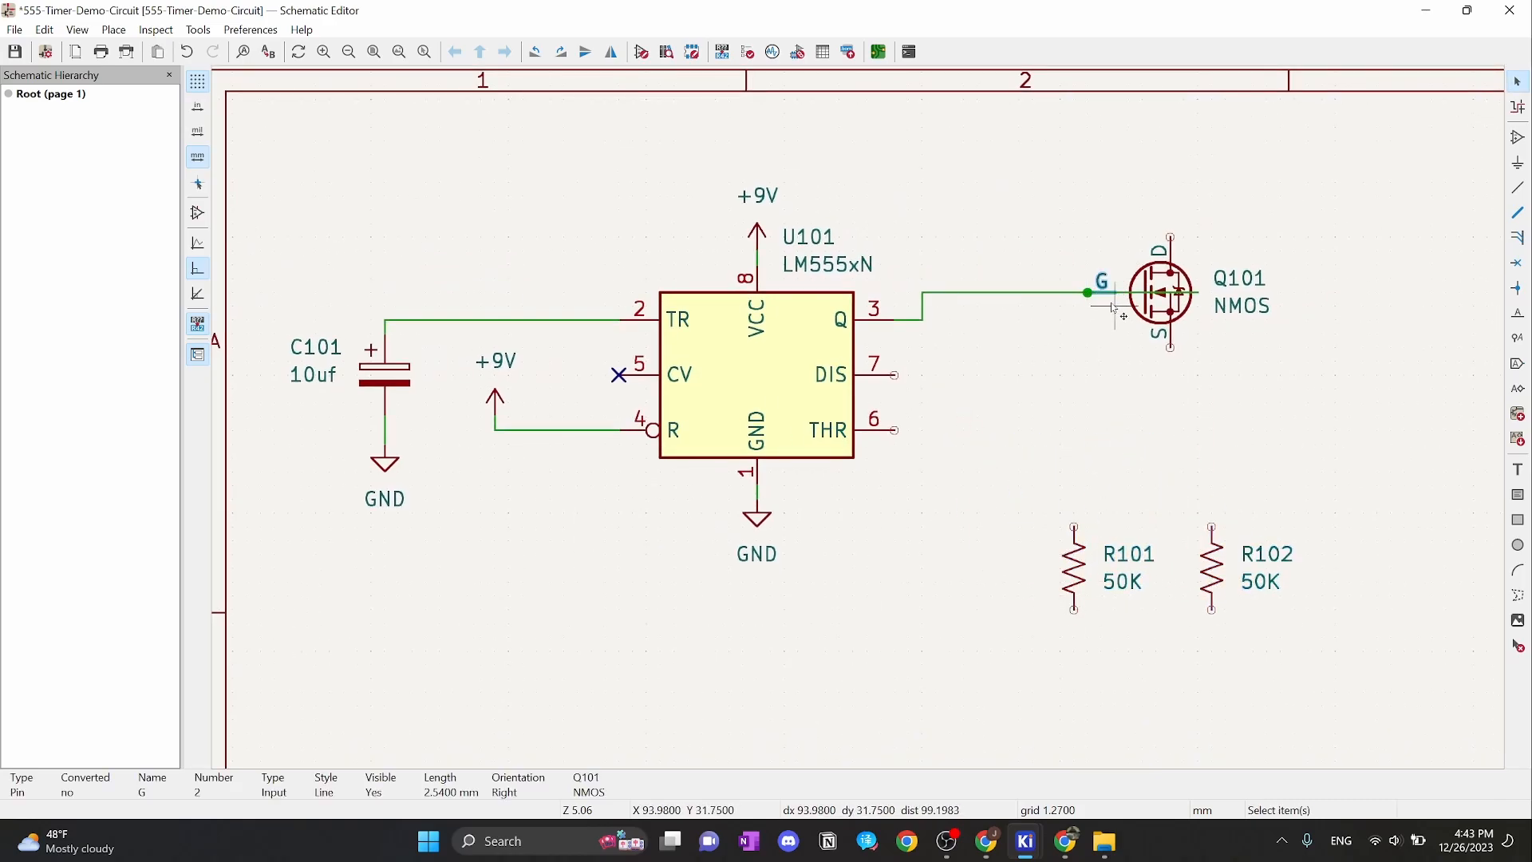
left_click(1145, 293)
key("Delete")
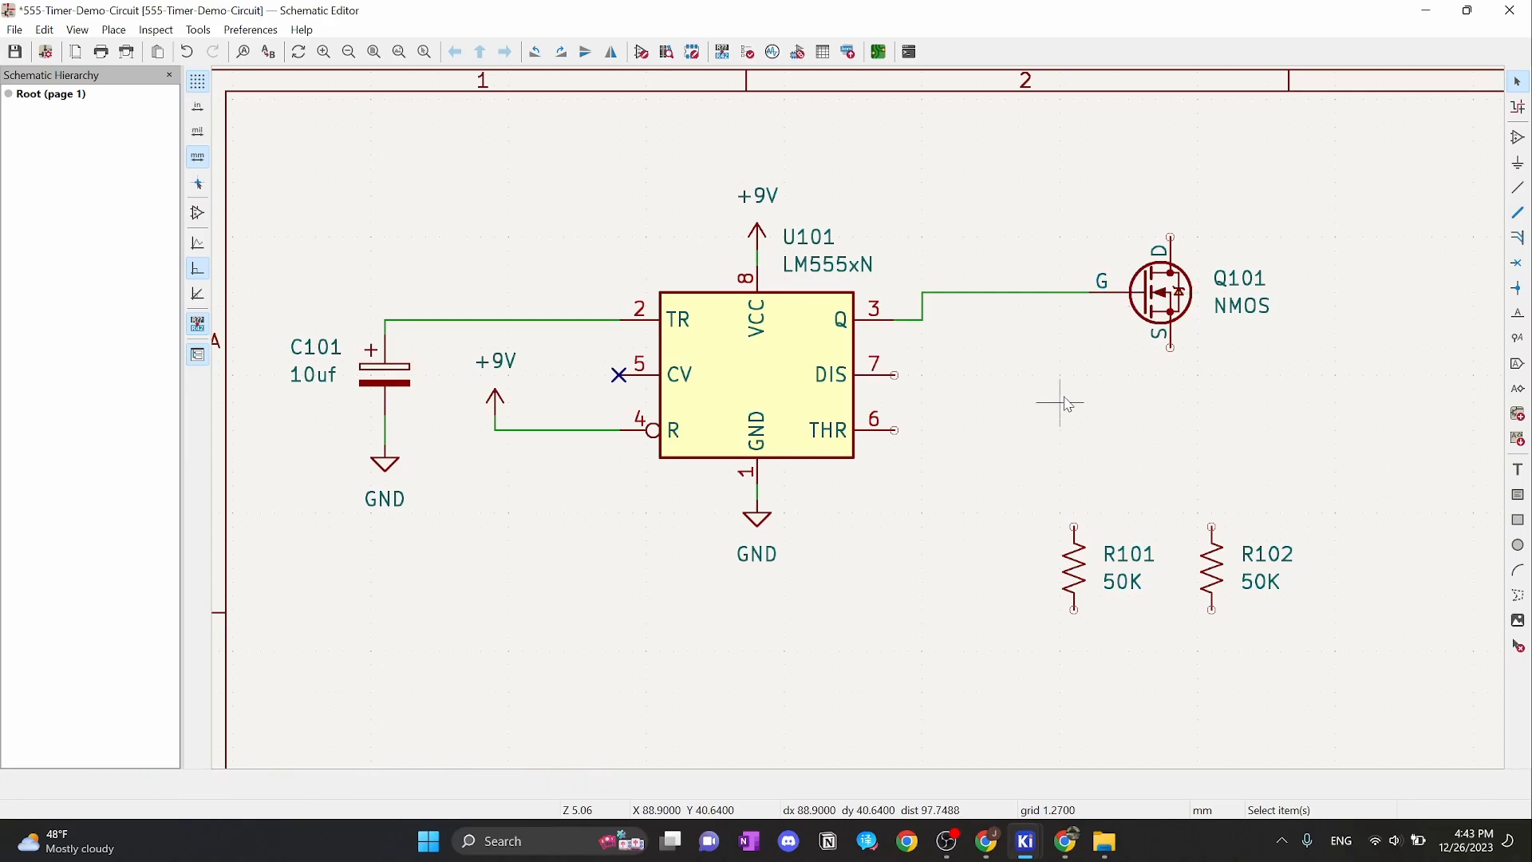
left_click_drag(1146, 331, 1202, 332)
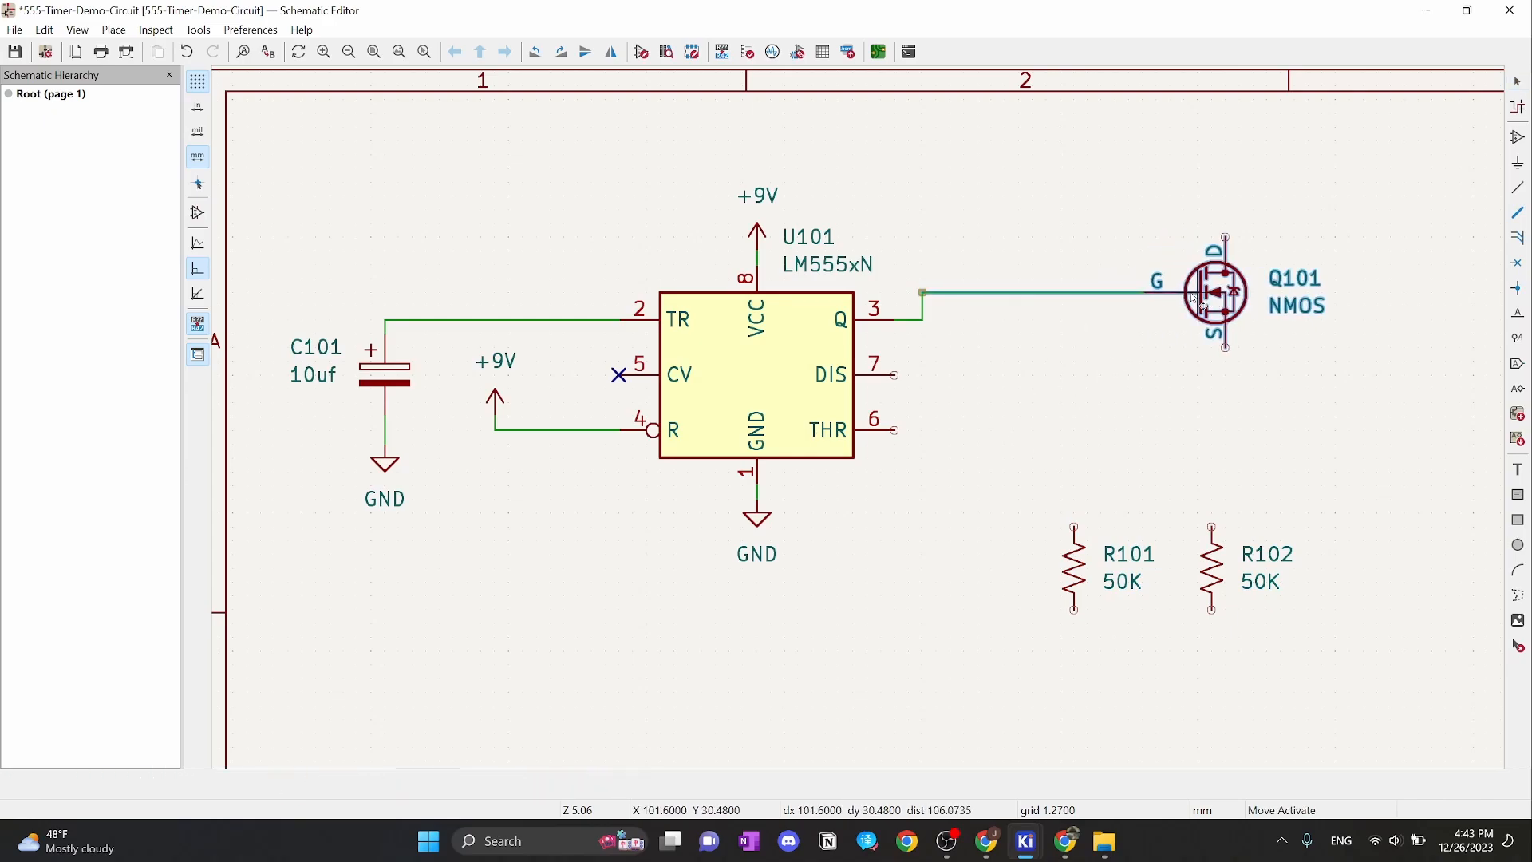
left_click(1041, 386)
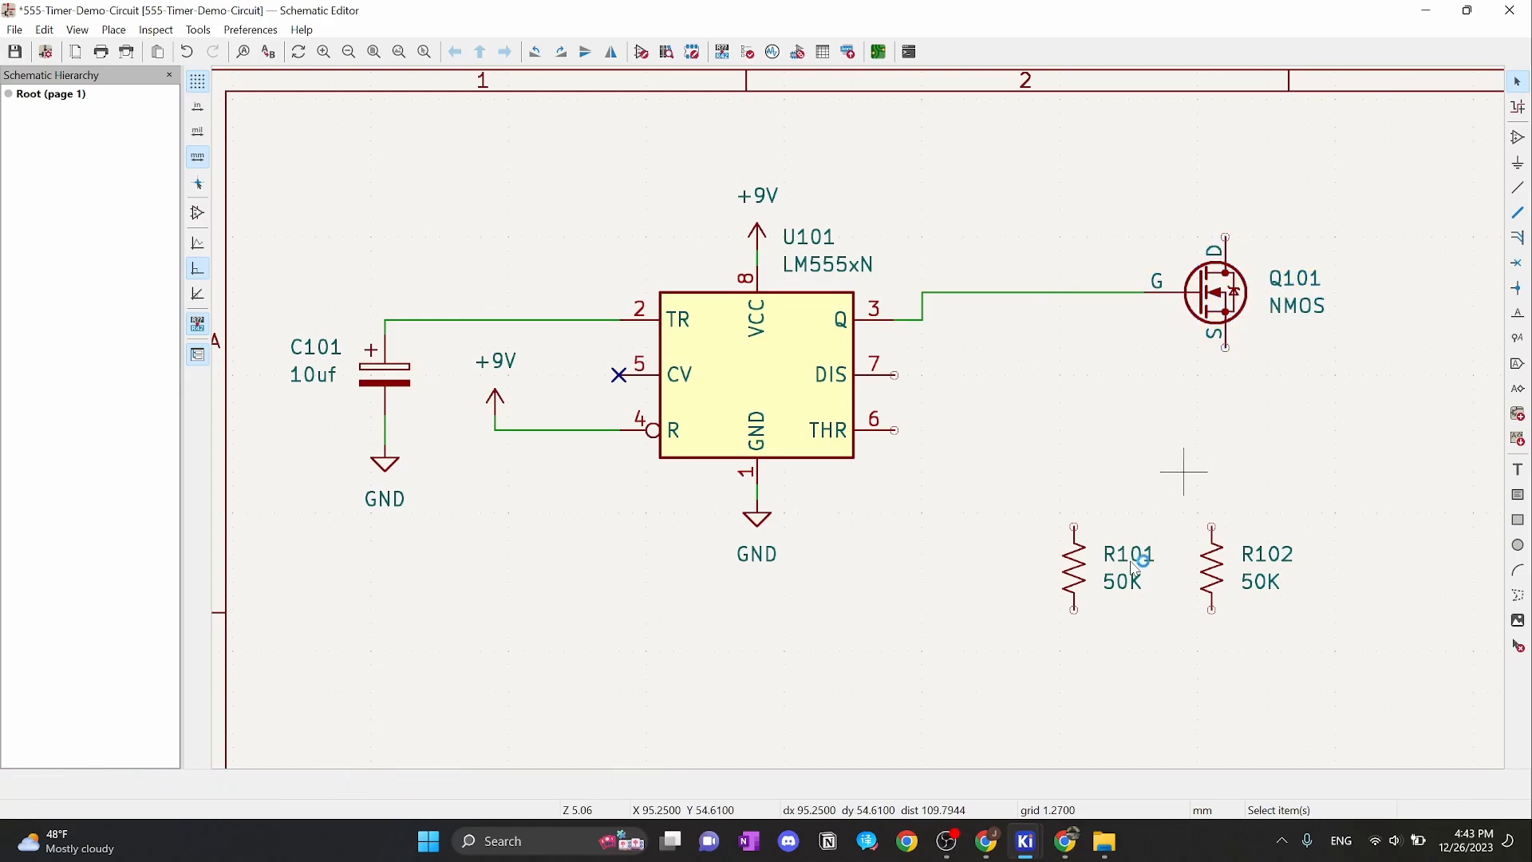
mouse_move(1066, 841)
left_click(1088, 742)
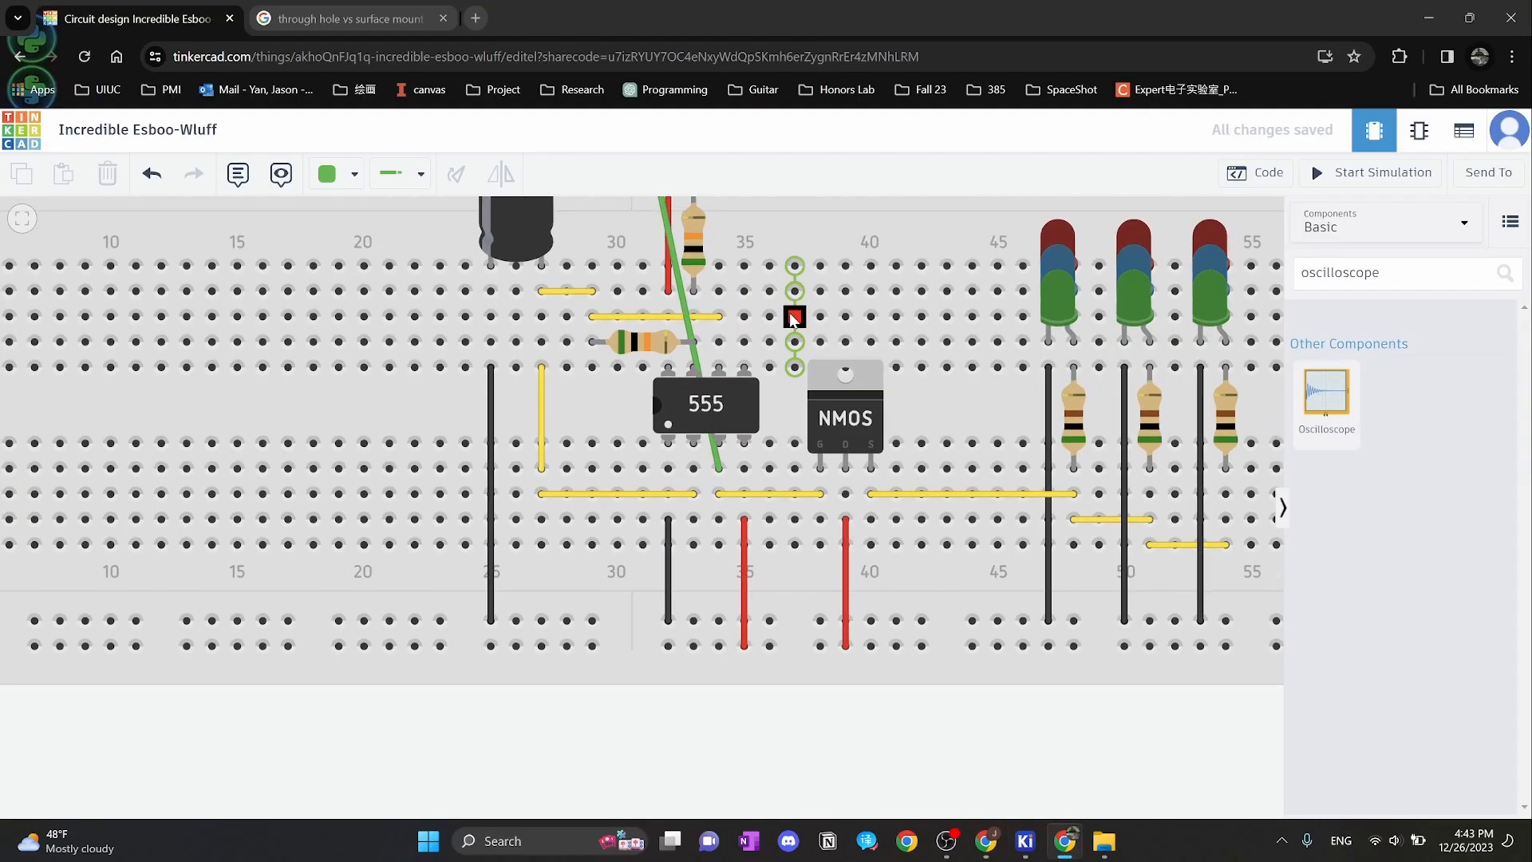
Inspect the row-D and column-33 50 kΩ resistors' connections, then return to KiCad
scroll(784, 335, "down", 2)
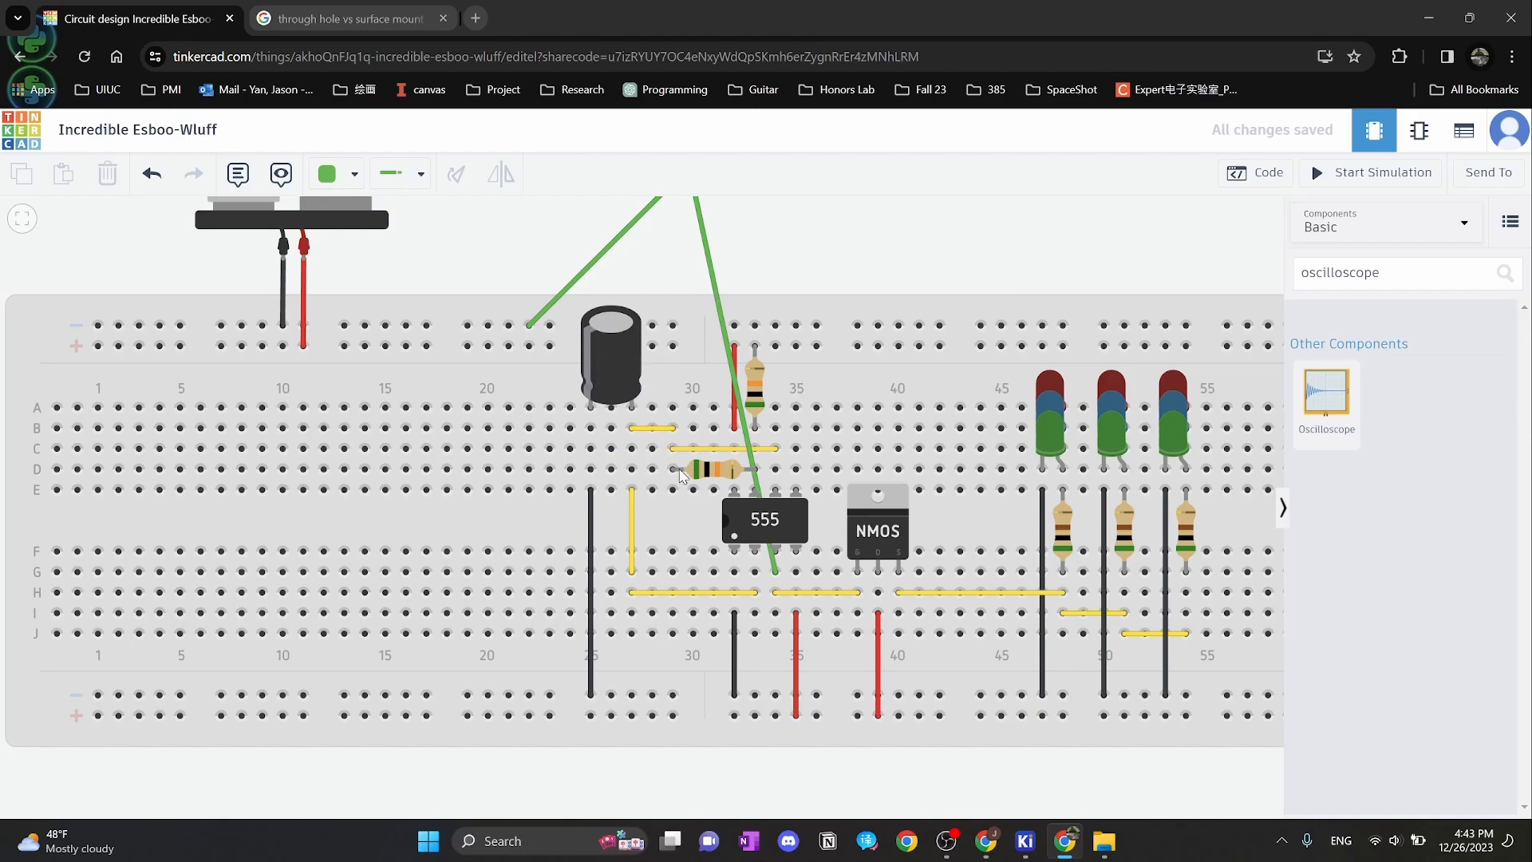
left_click(719, 476)
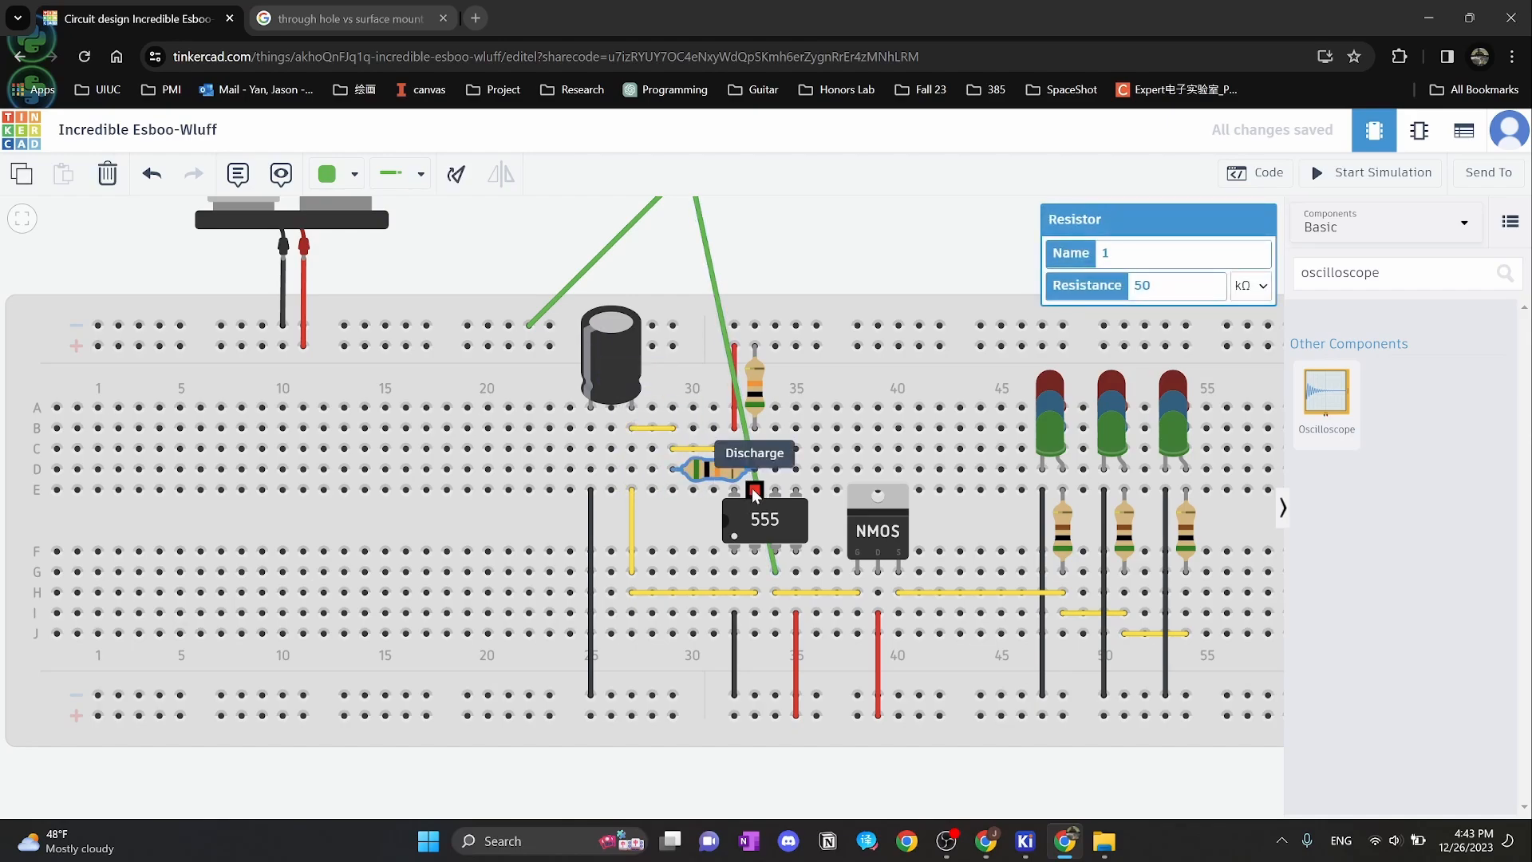
left_click(754, 385)
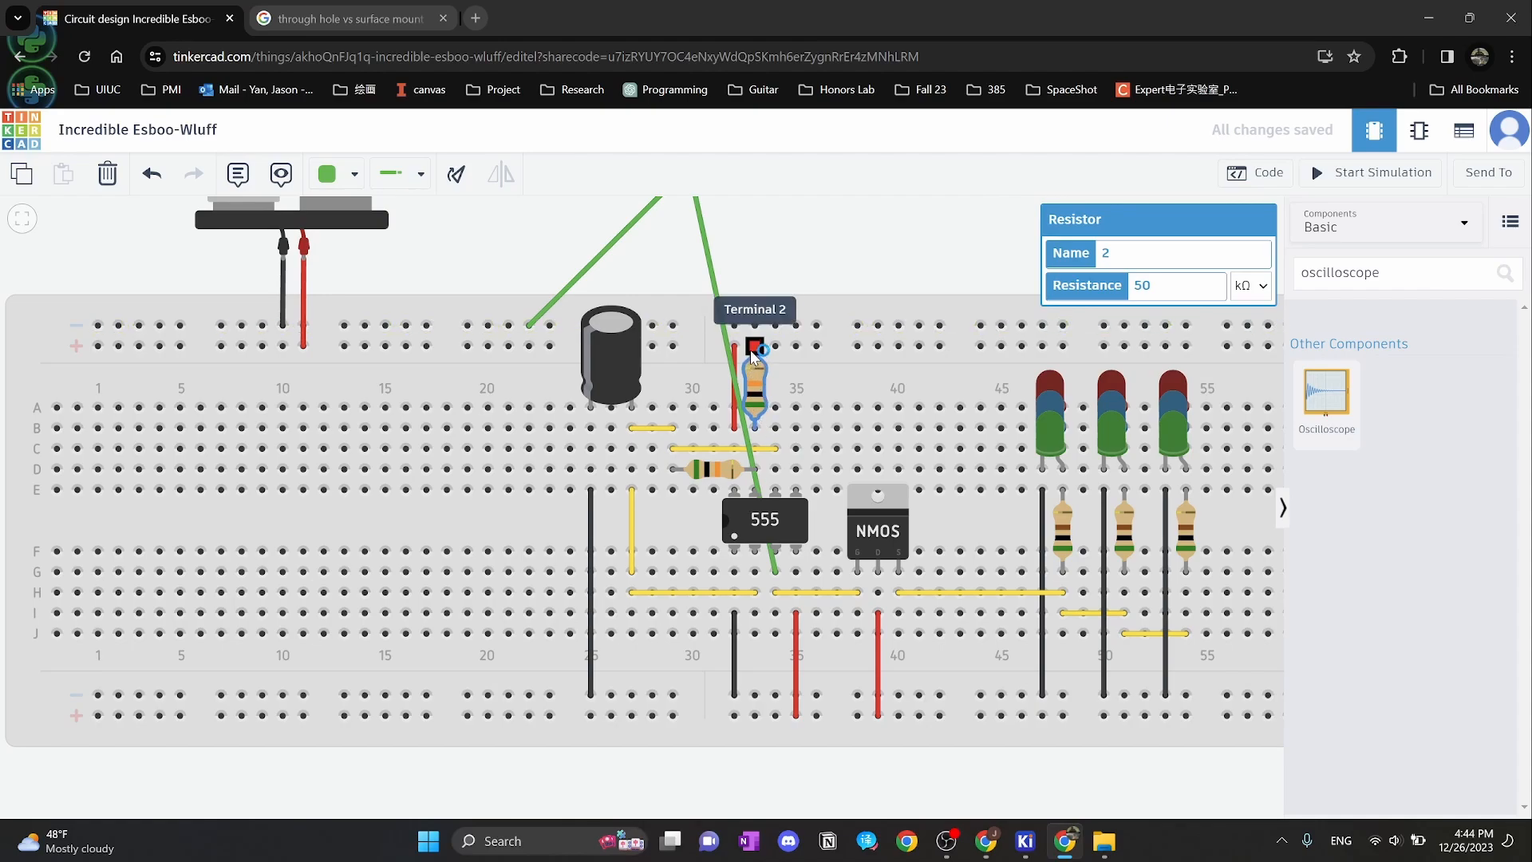
left_click(706, 469)
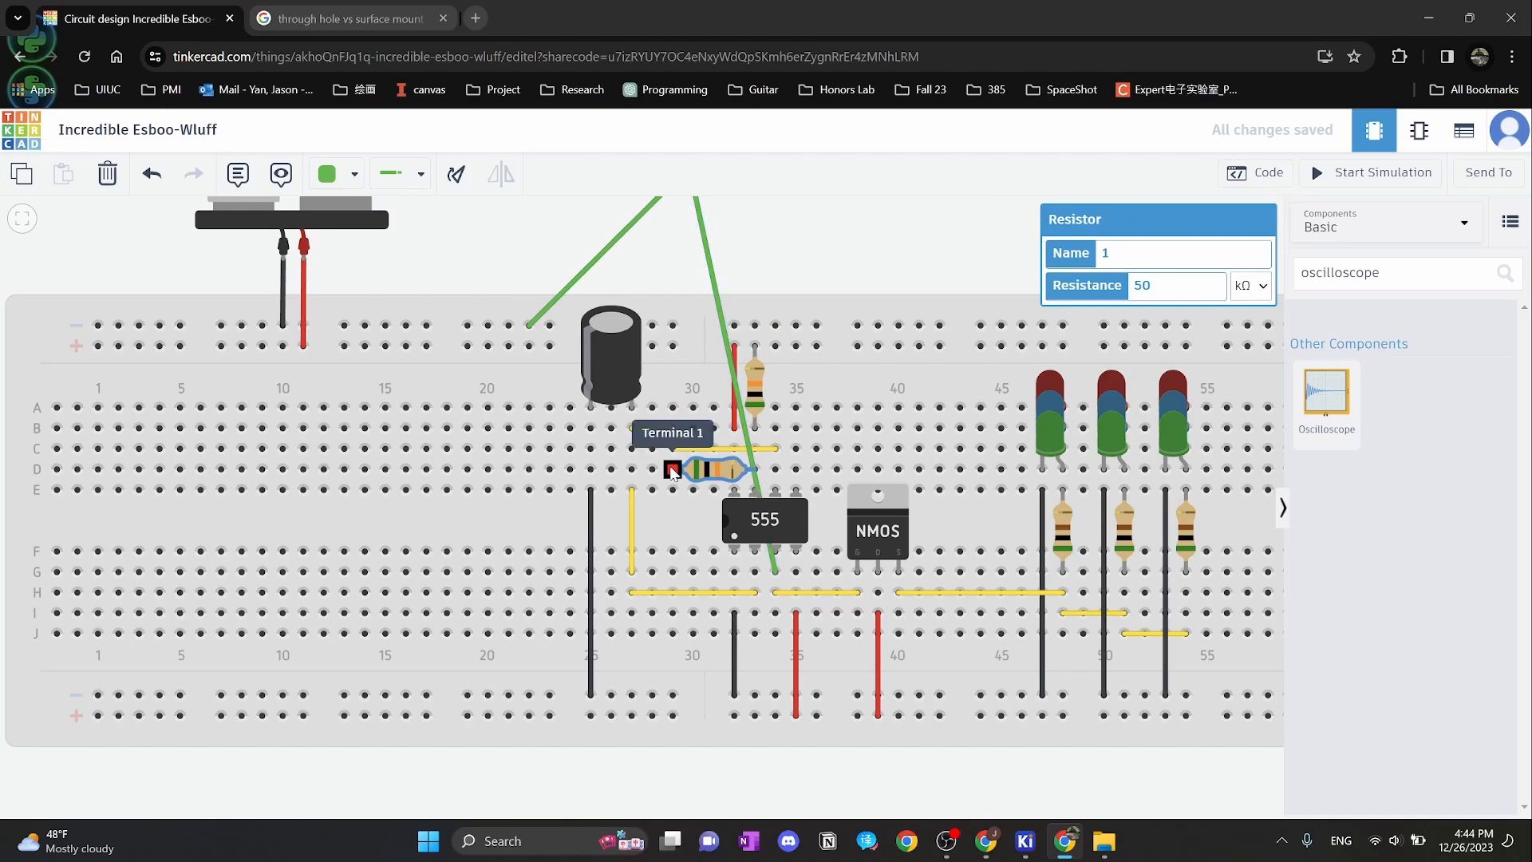
scroll(790, 267, "up", 1)
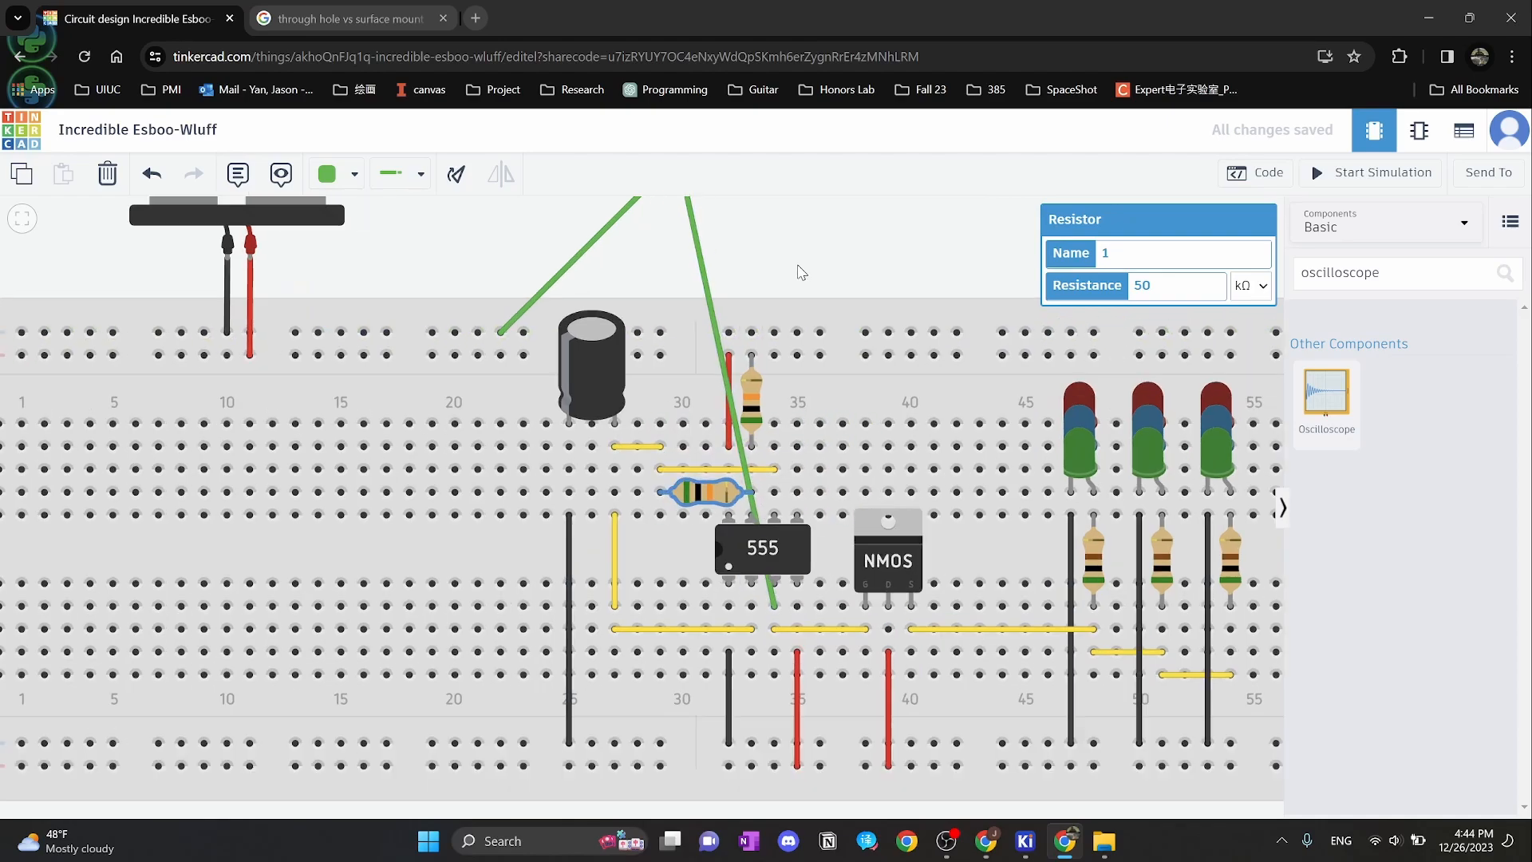
scroll(800, 272, "down", 1)
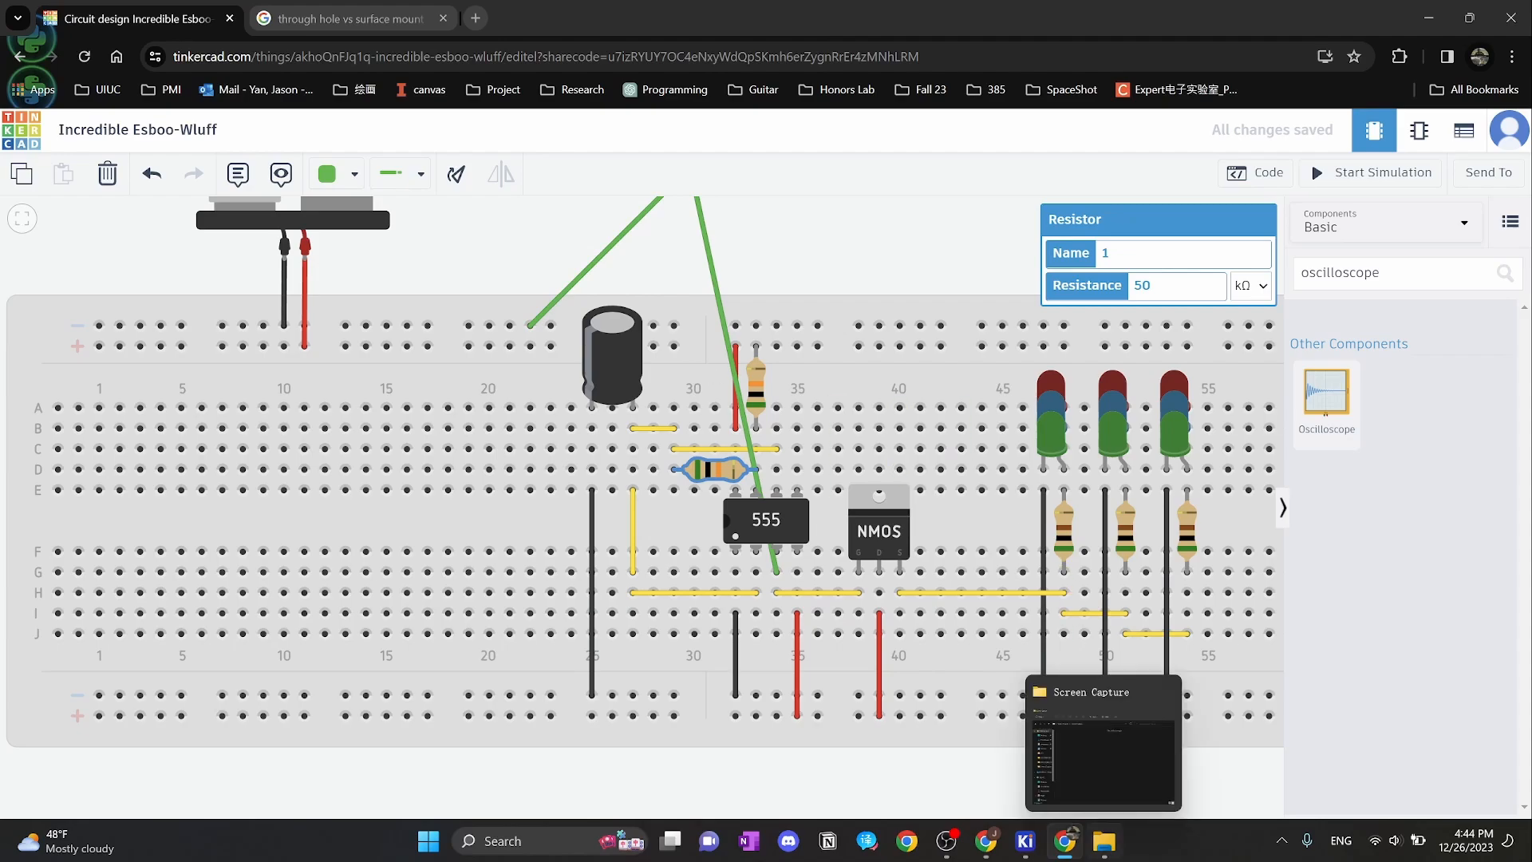
mouse_move(1033, 850)
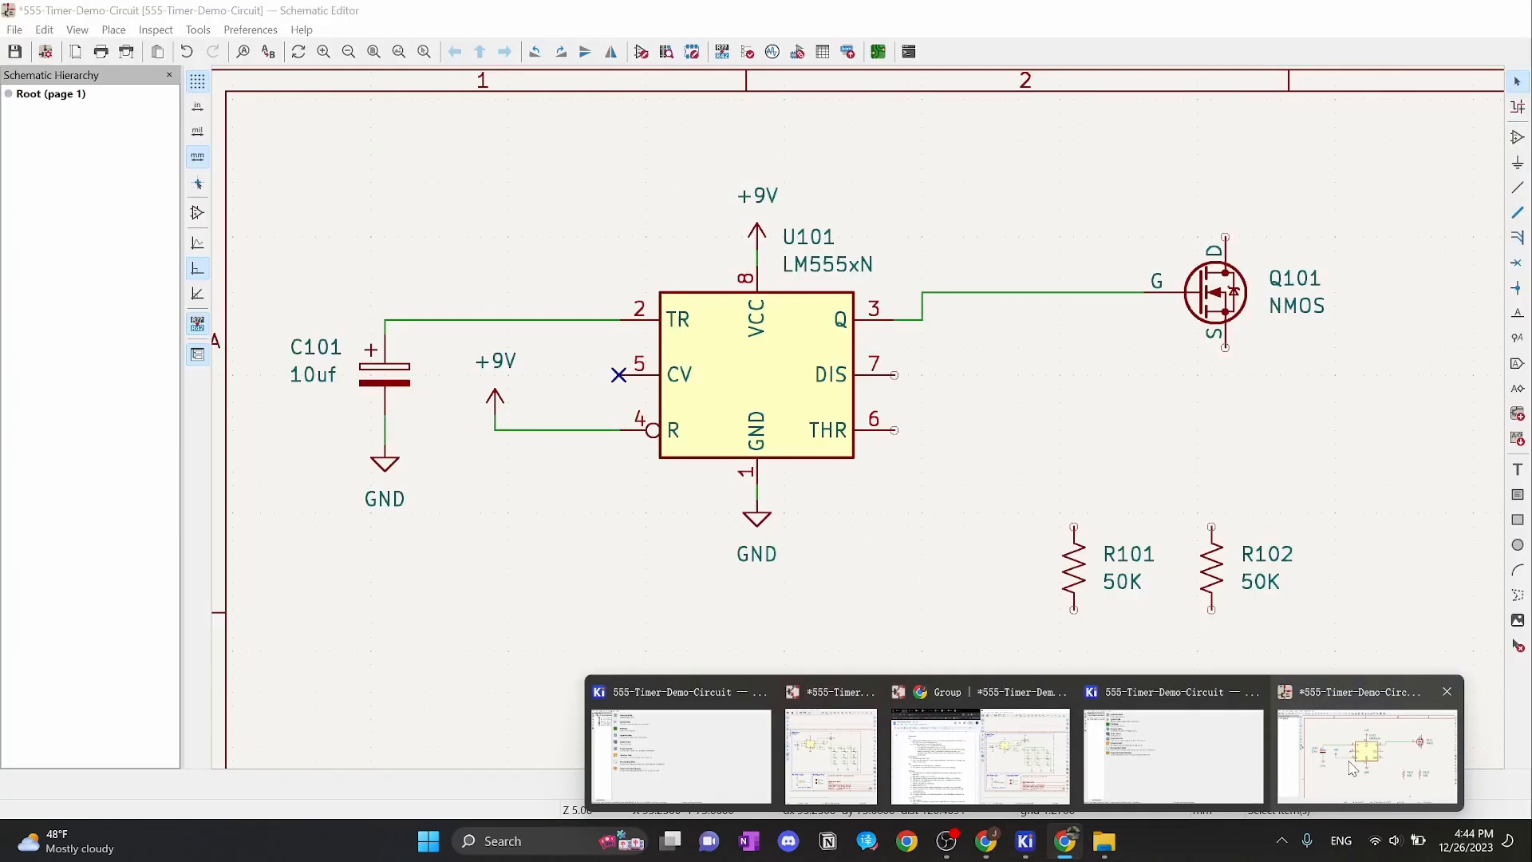
left_click(1350, 767)
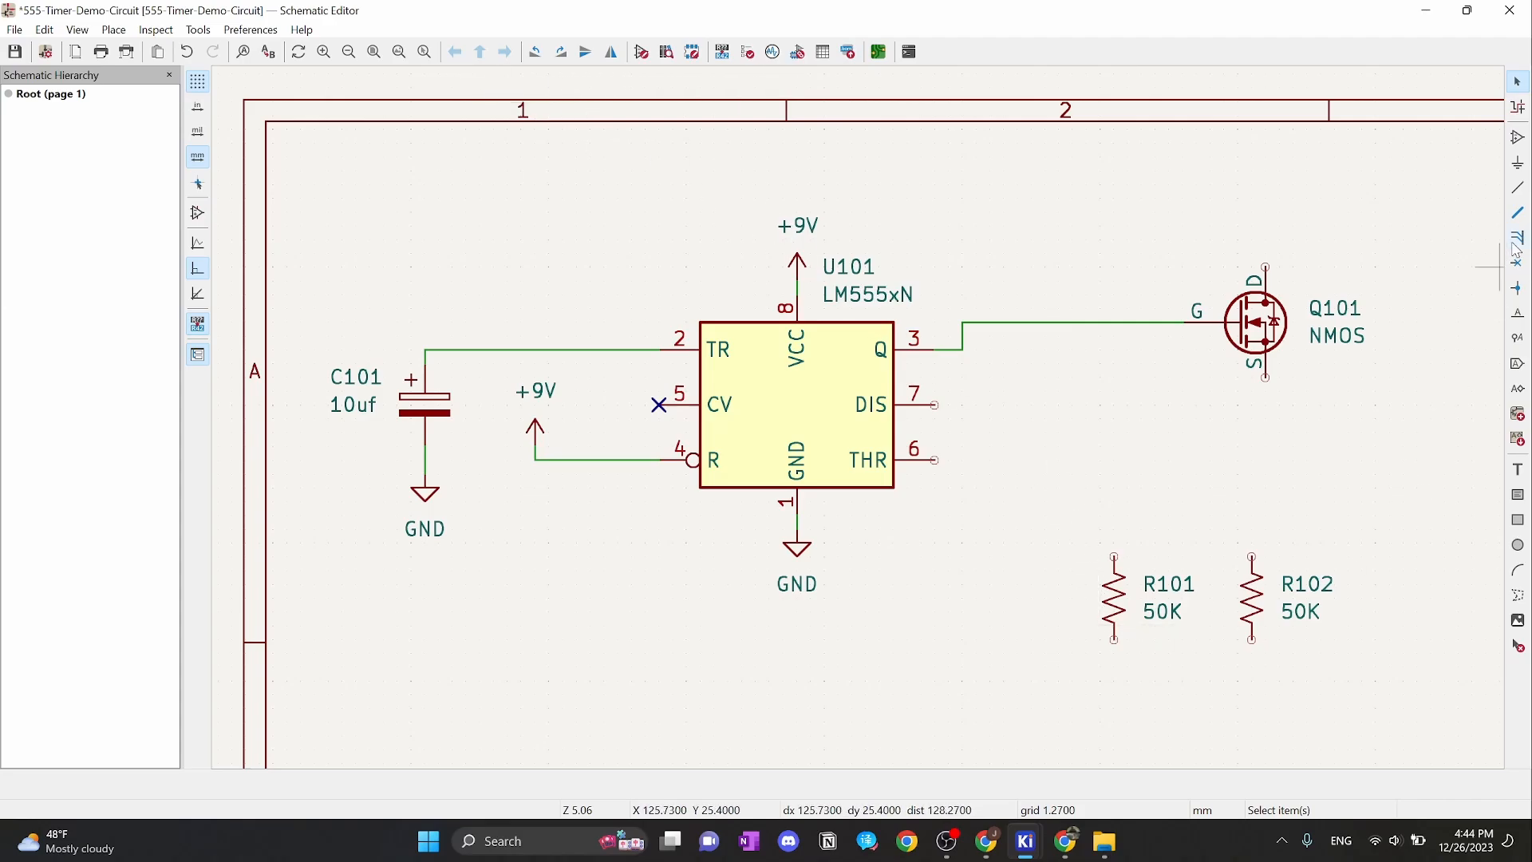
left_click(1517, 186)
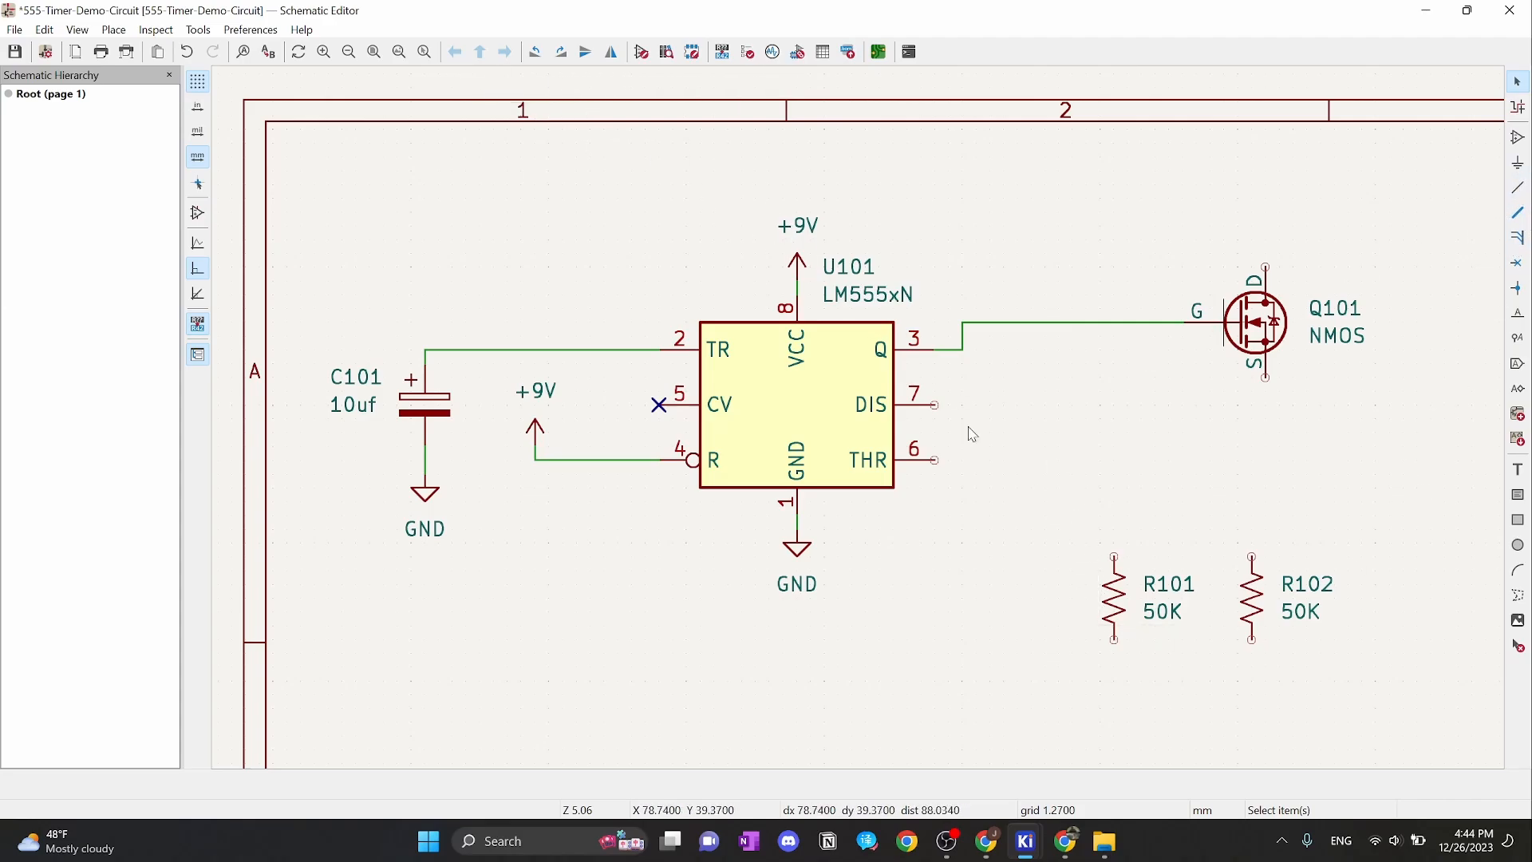
left_click(935, 460)
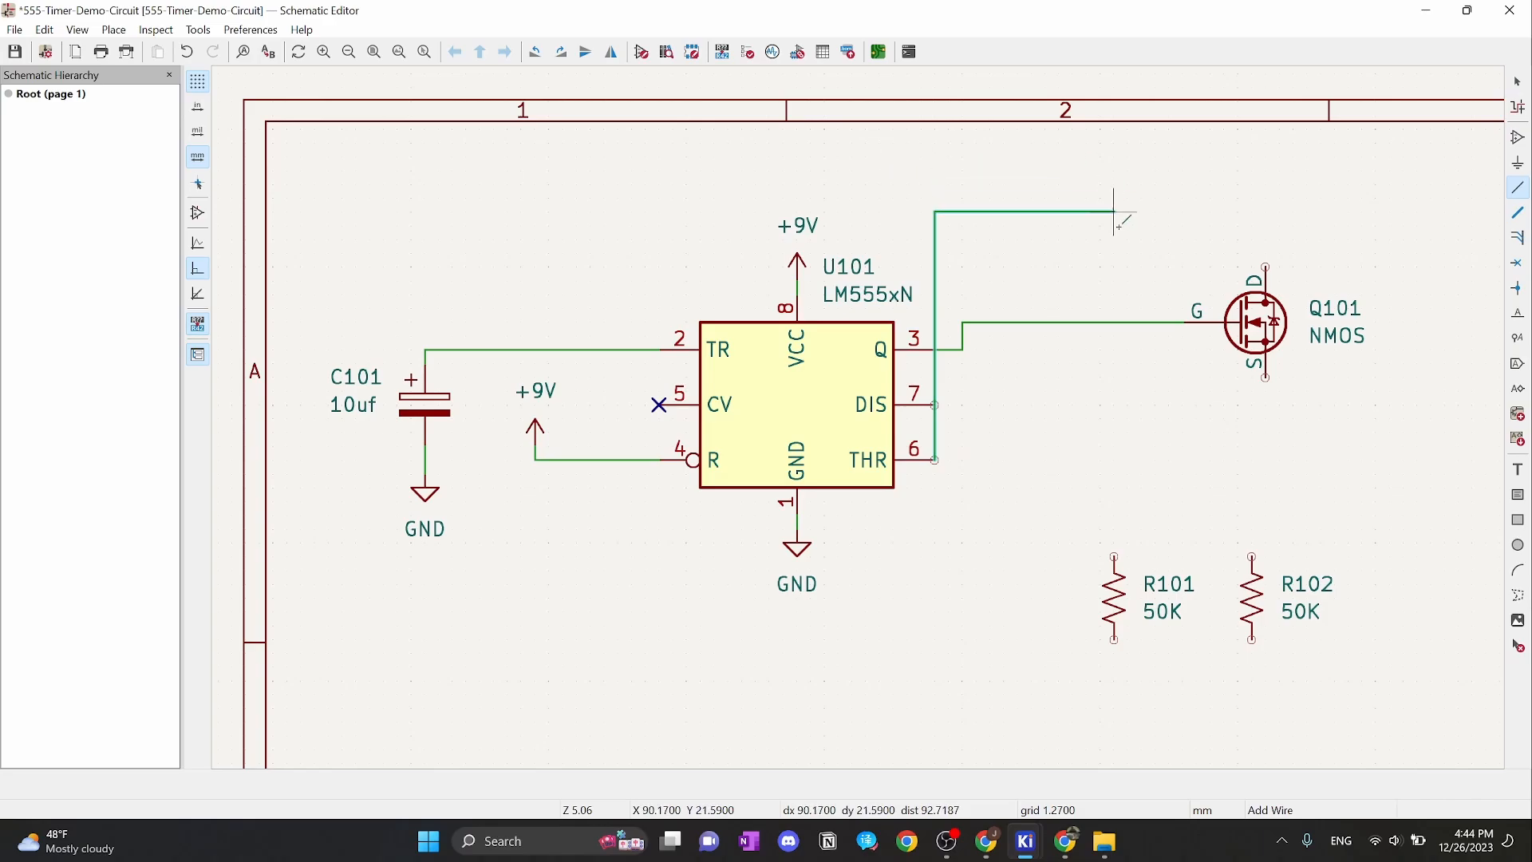
left_click(1032, 170)
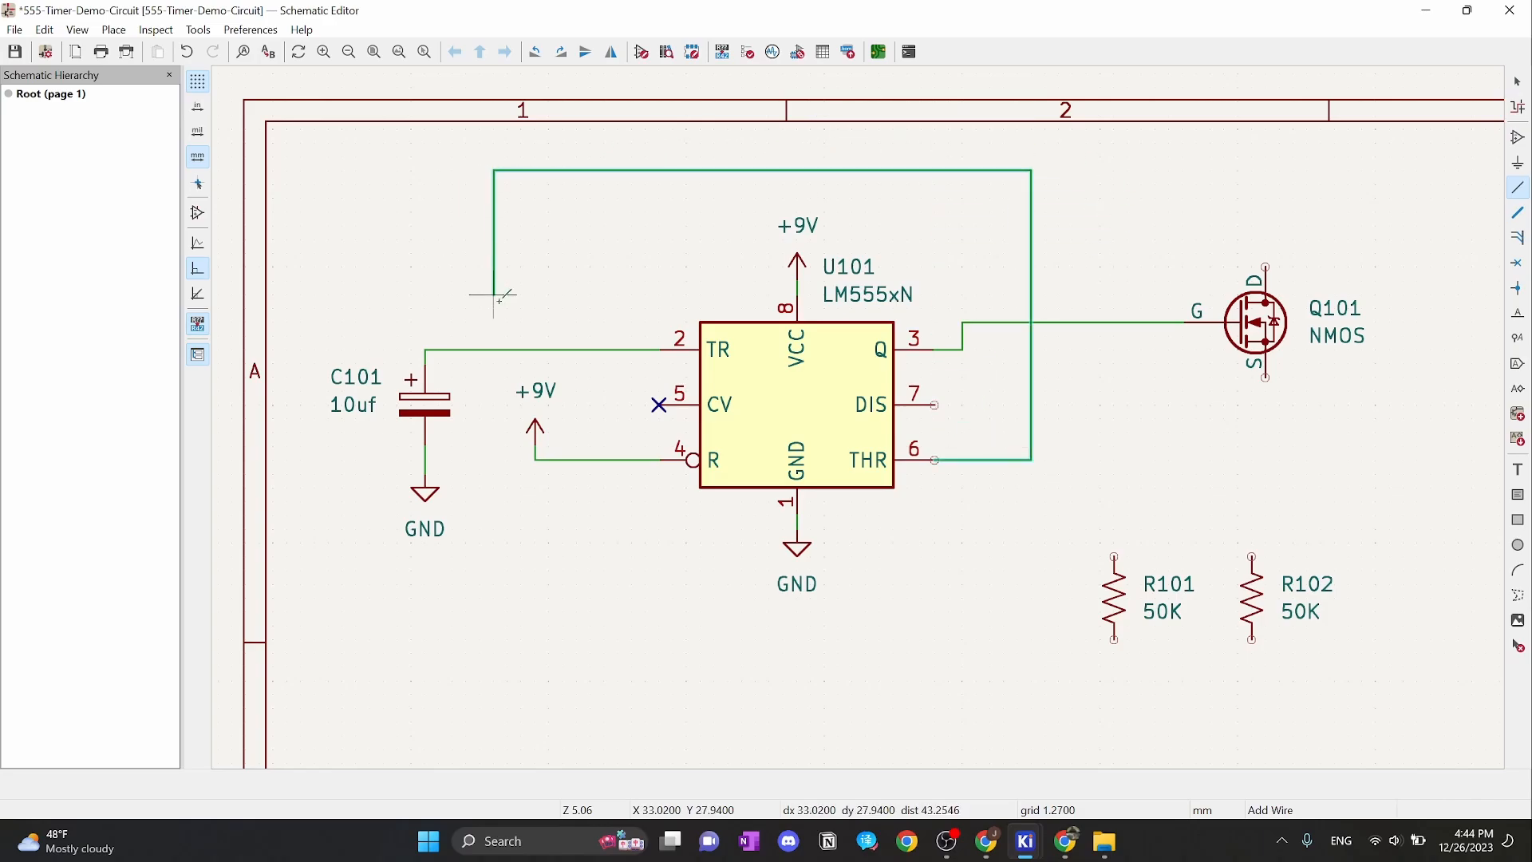
left_click(505, 348)
key("Escape")
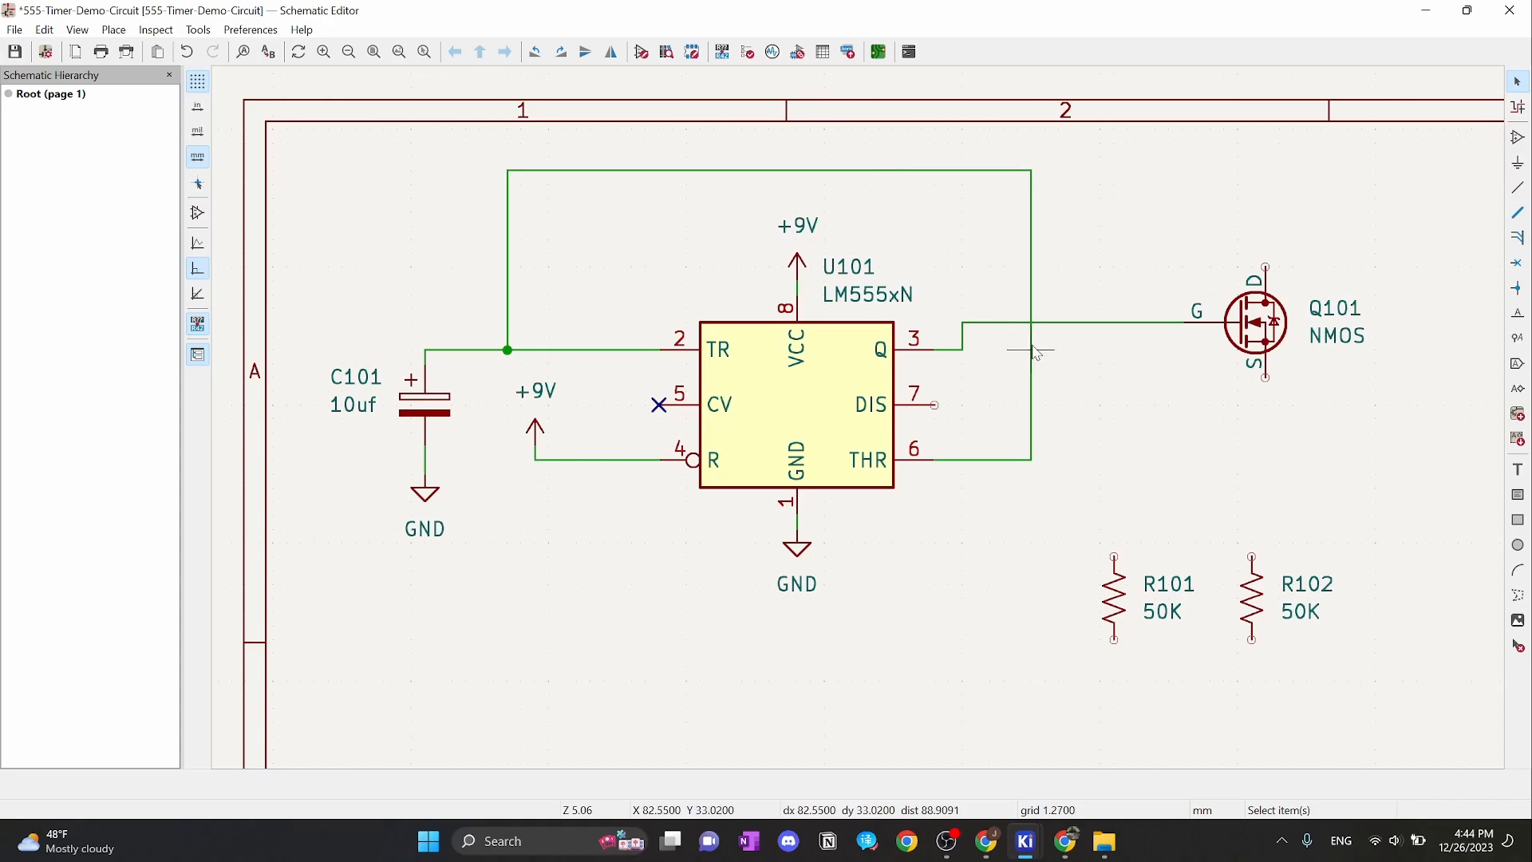
scroll(1029, 320, "up", 3)
scroll(855, 418, "down", 3)
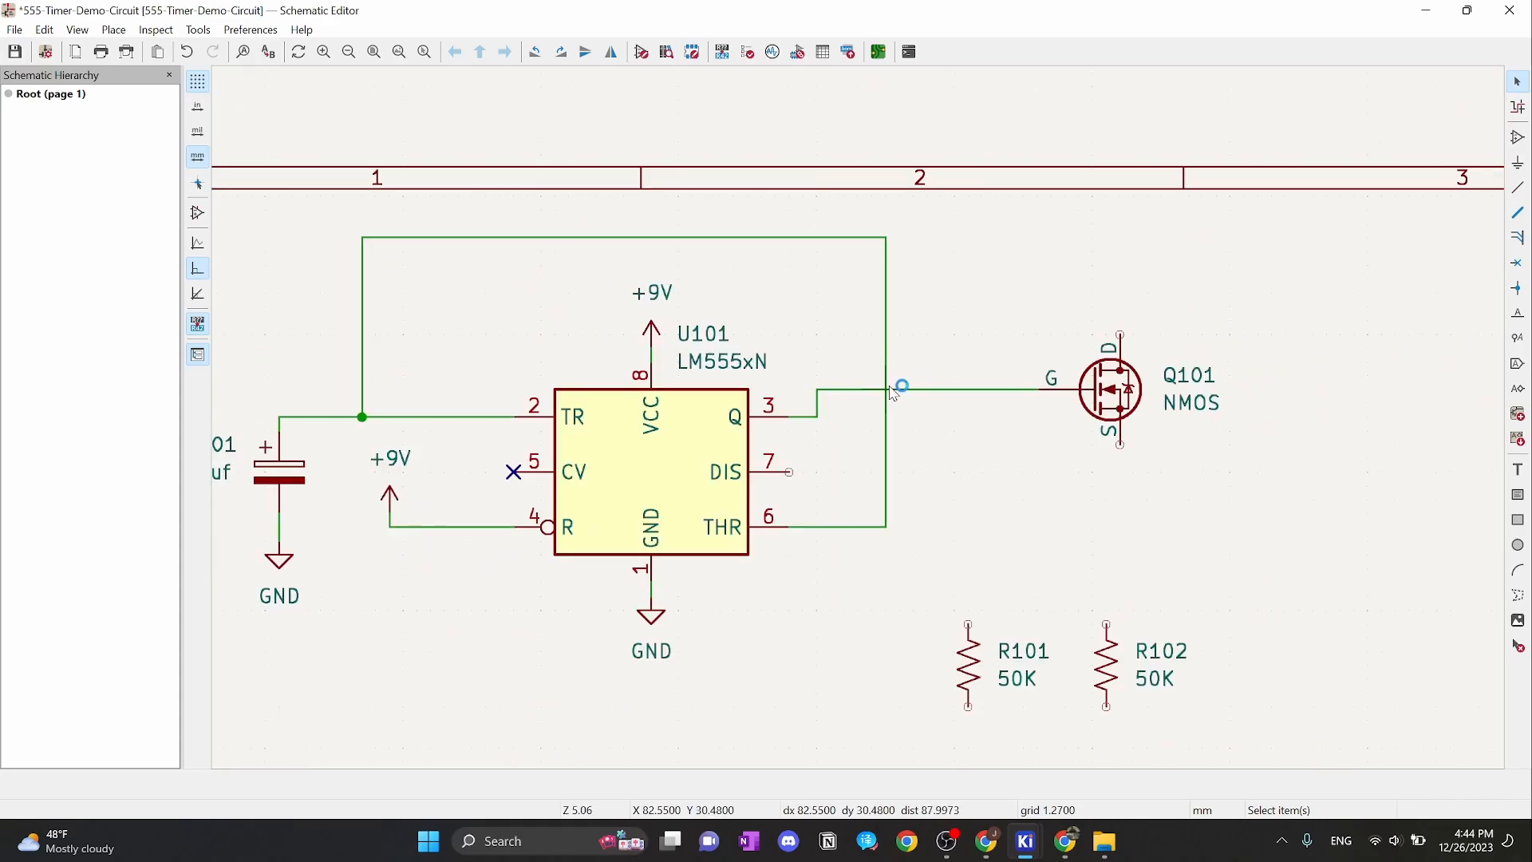
left_click(887, 350)
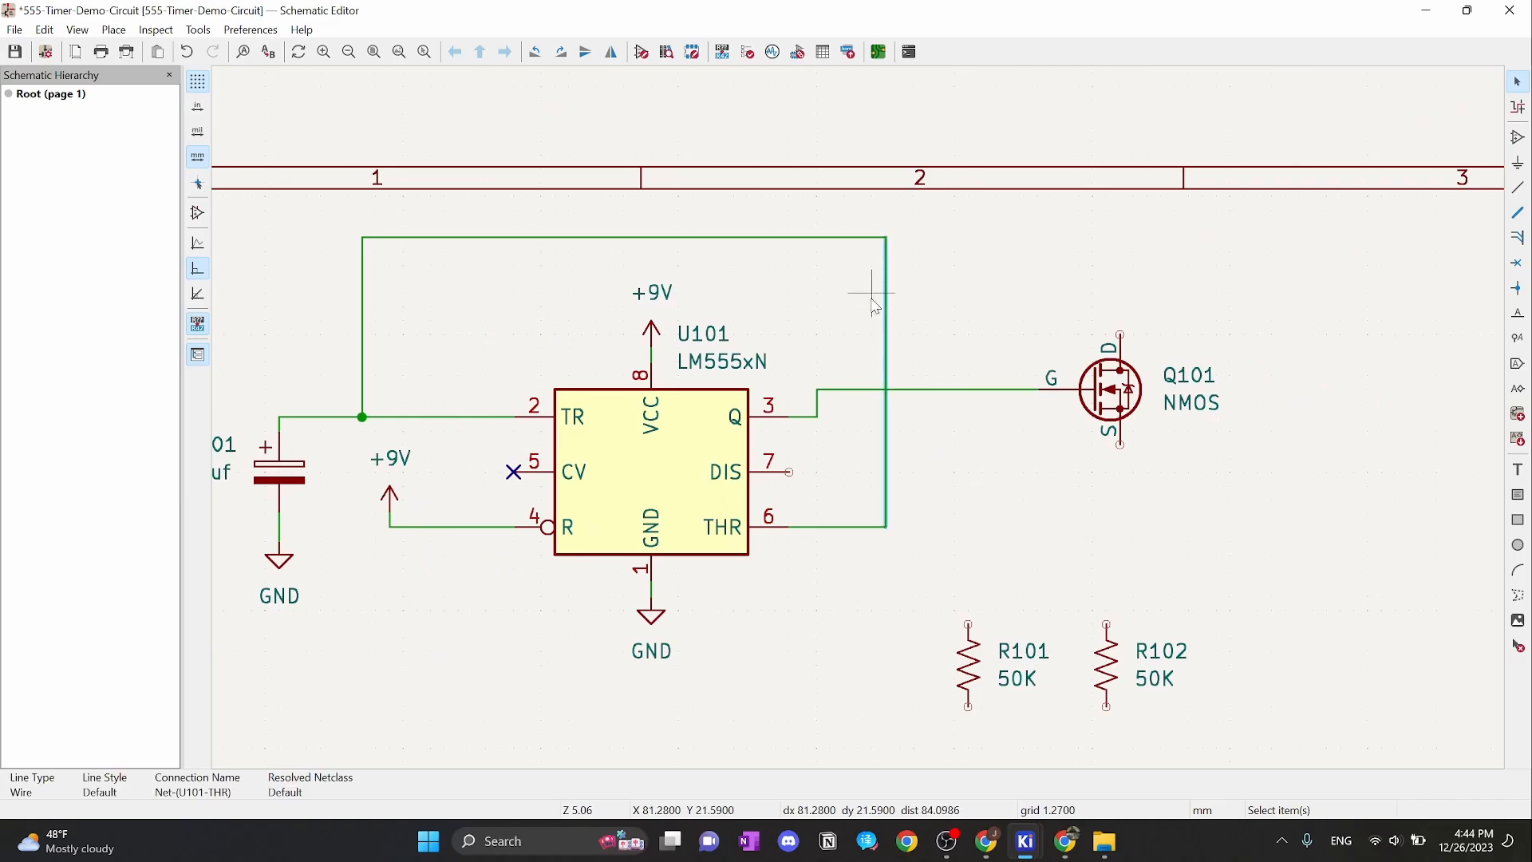
key("ctrl+z")
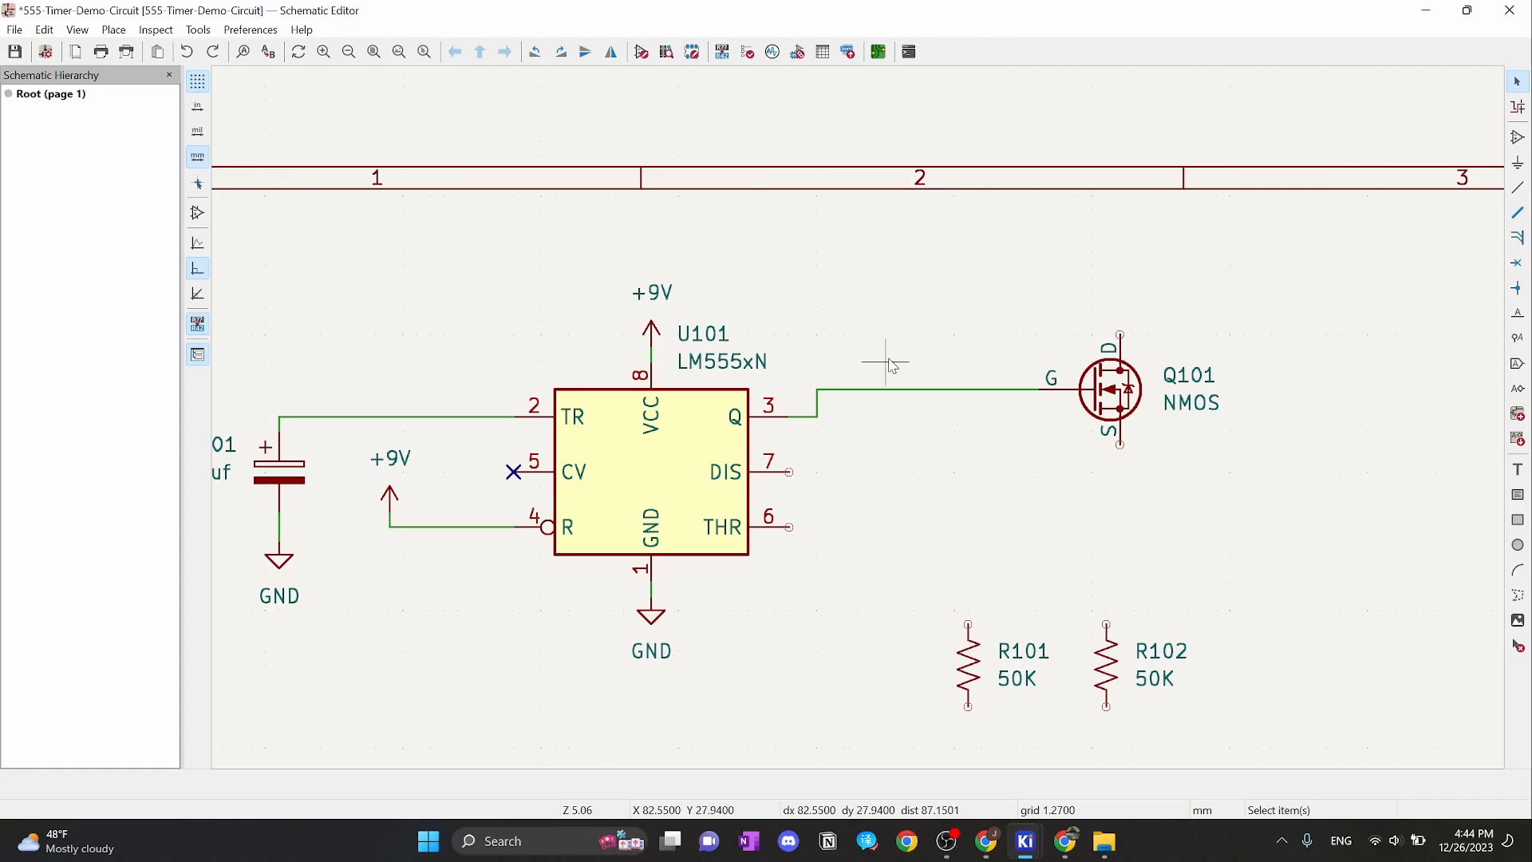
scroll(889, 356, "up", 2)
scroll(856, 481, "down", 2)
middle_click_drag(831, 472, 1081, 438)
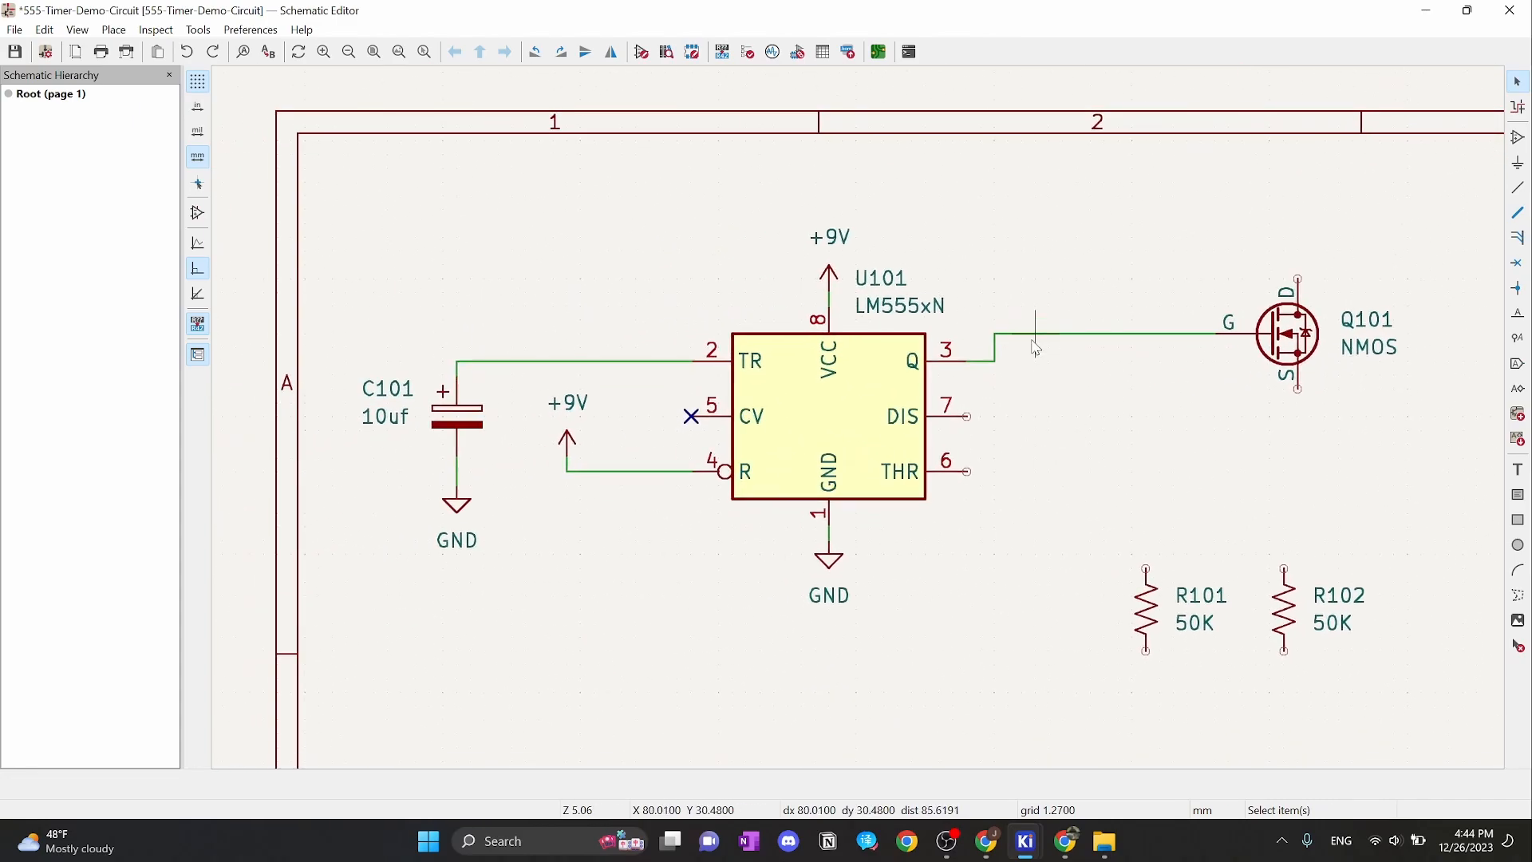
Add a hierarchical input label named THR near U101's THR pin 6
left_click(1519, 389)
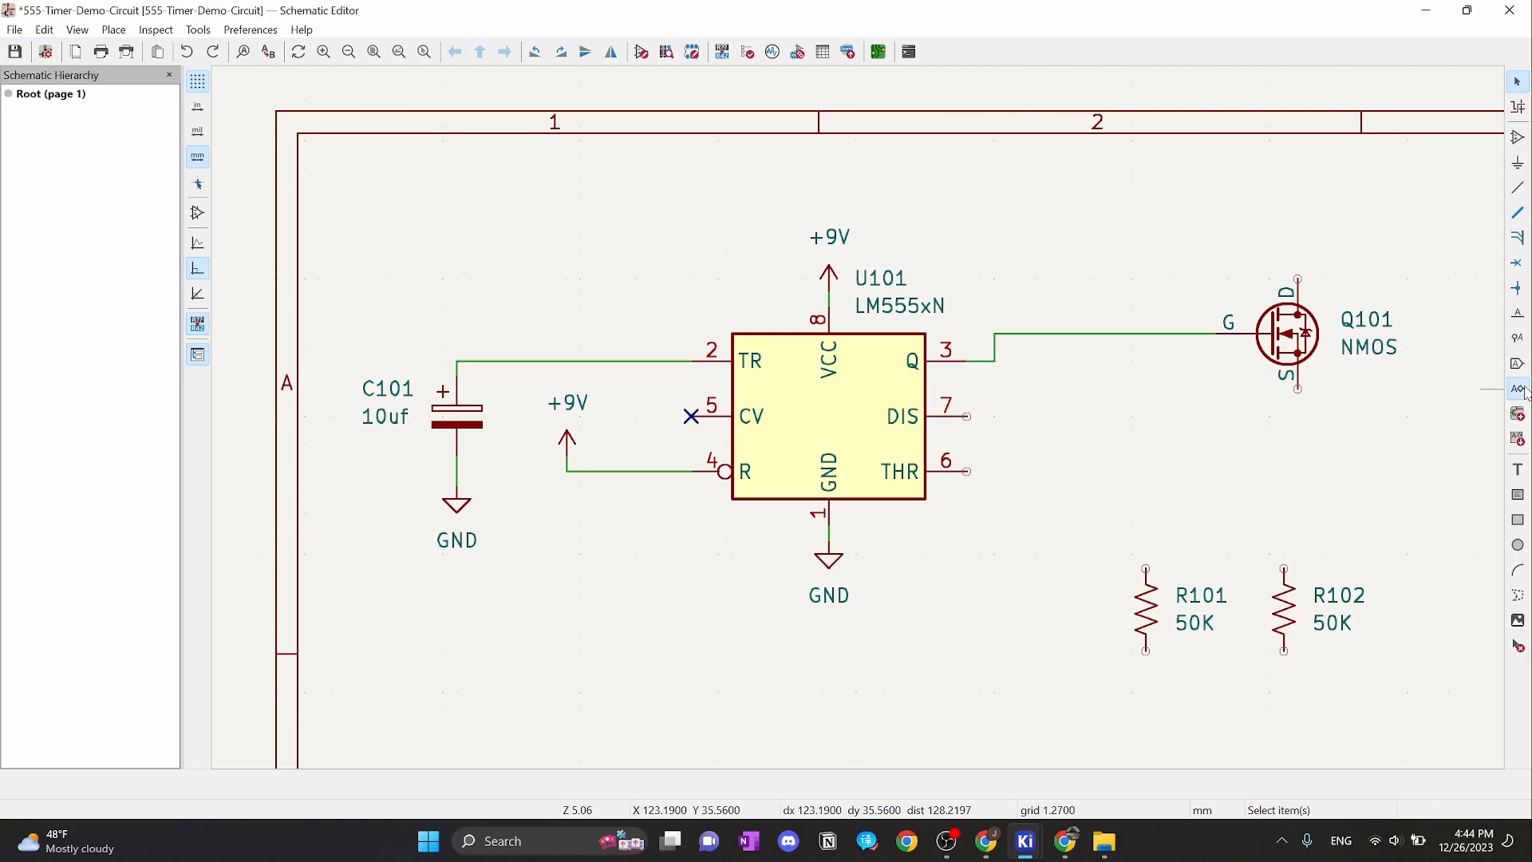
left_click(1500, 392)
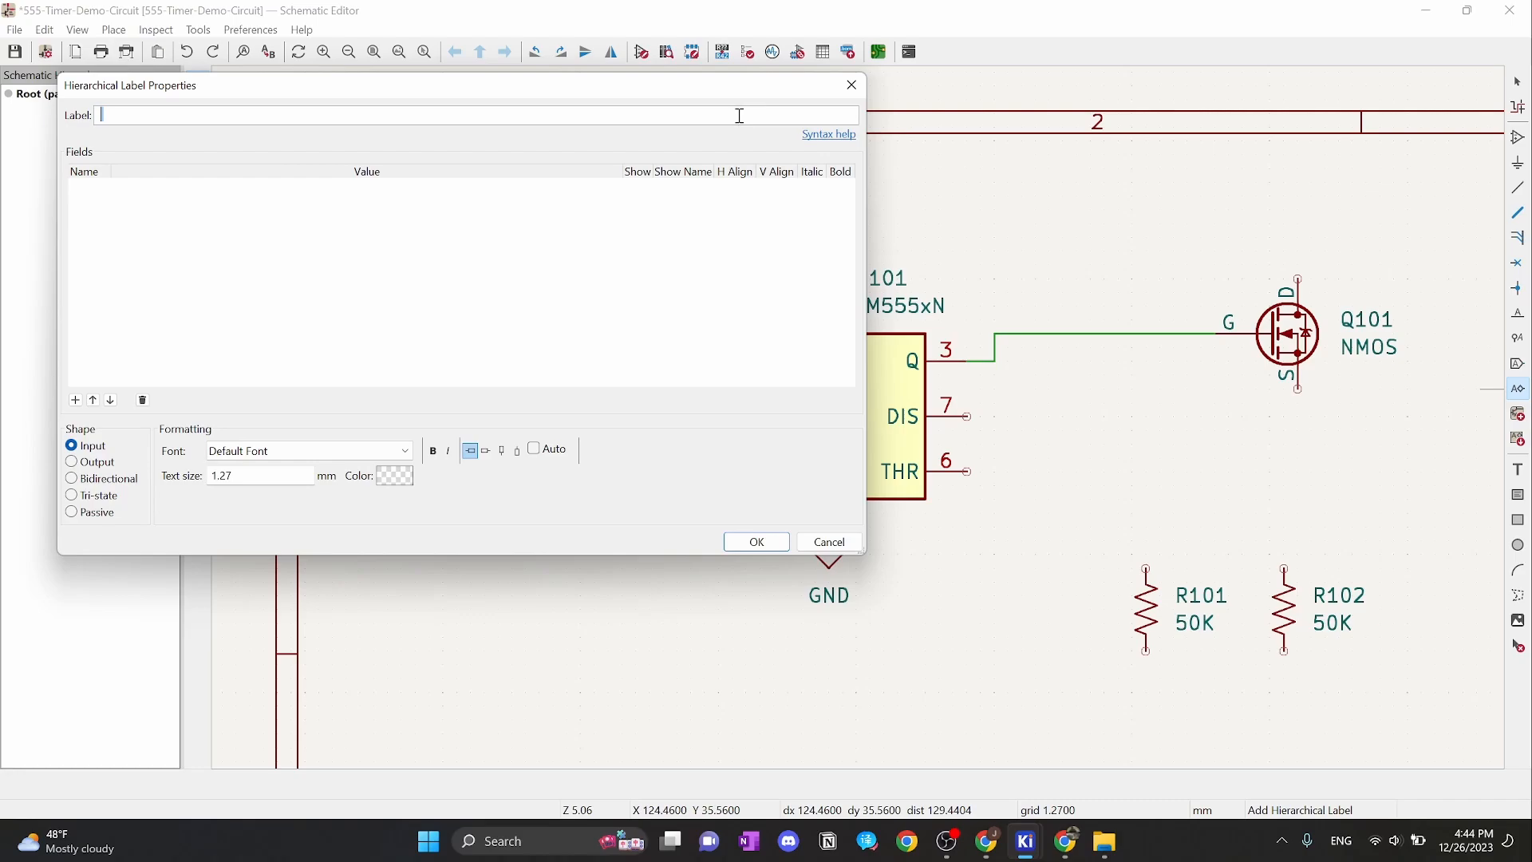
left_click_drag(679, 91, 992, 264)
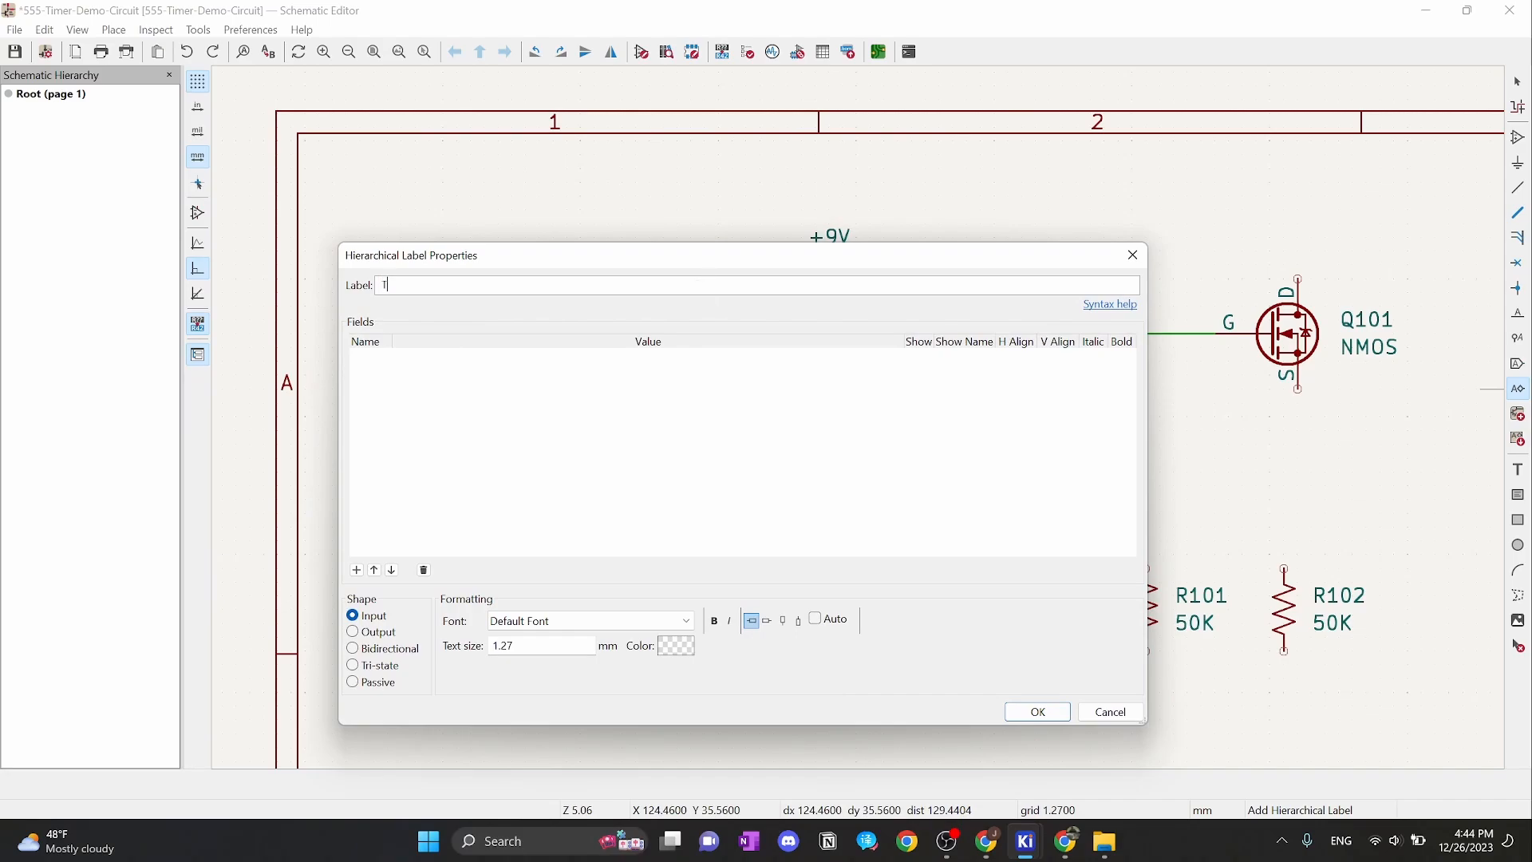
left_click(1037, 712)
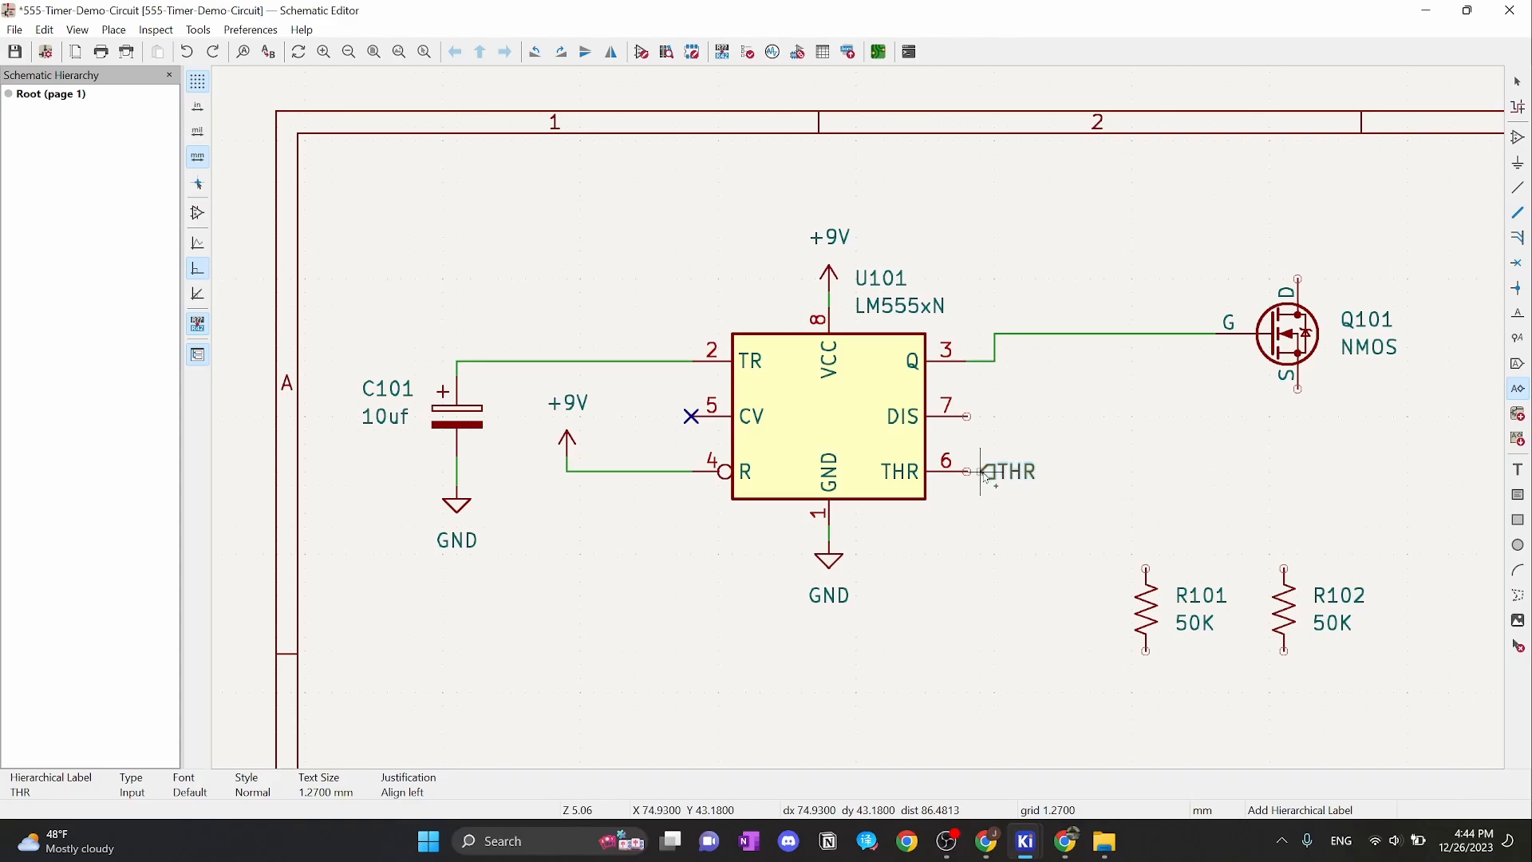
Place the THR label beside pin 6 and wire pin 6 to it
left_click(995, 477)
key("Escape")
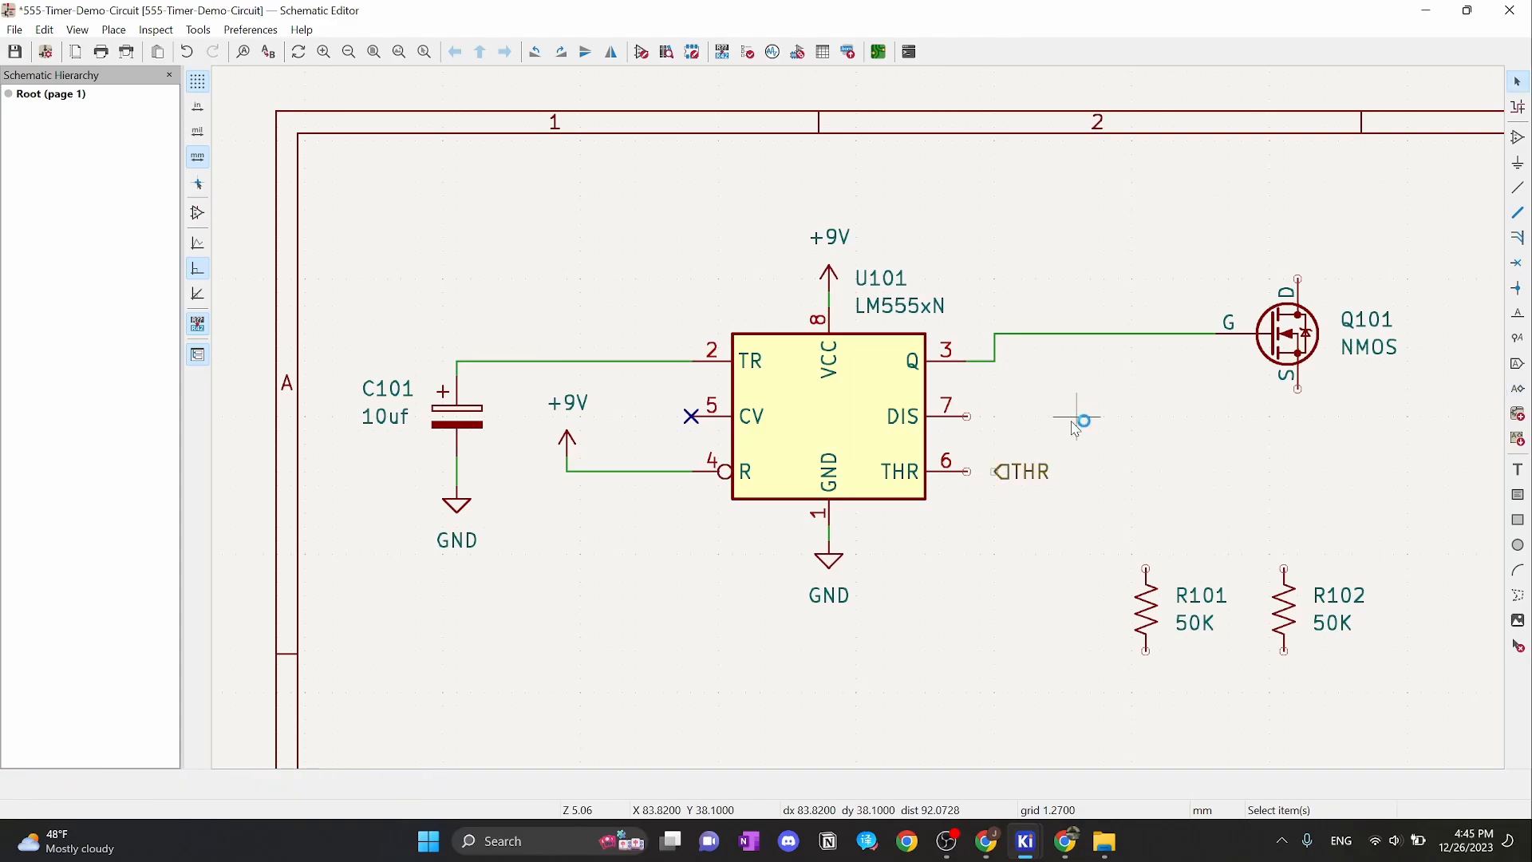
scroll(1073, 423, "up", 2)
middle_click_drag(907, 415, 1207, 434)
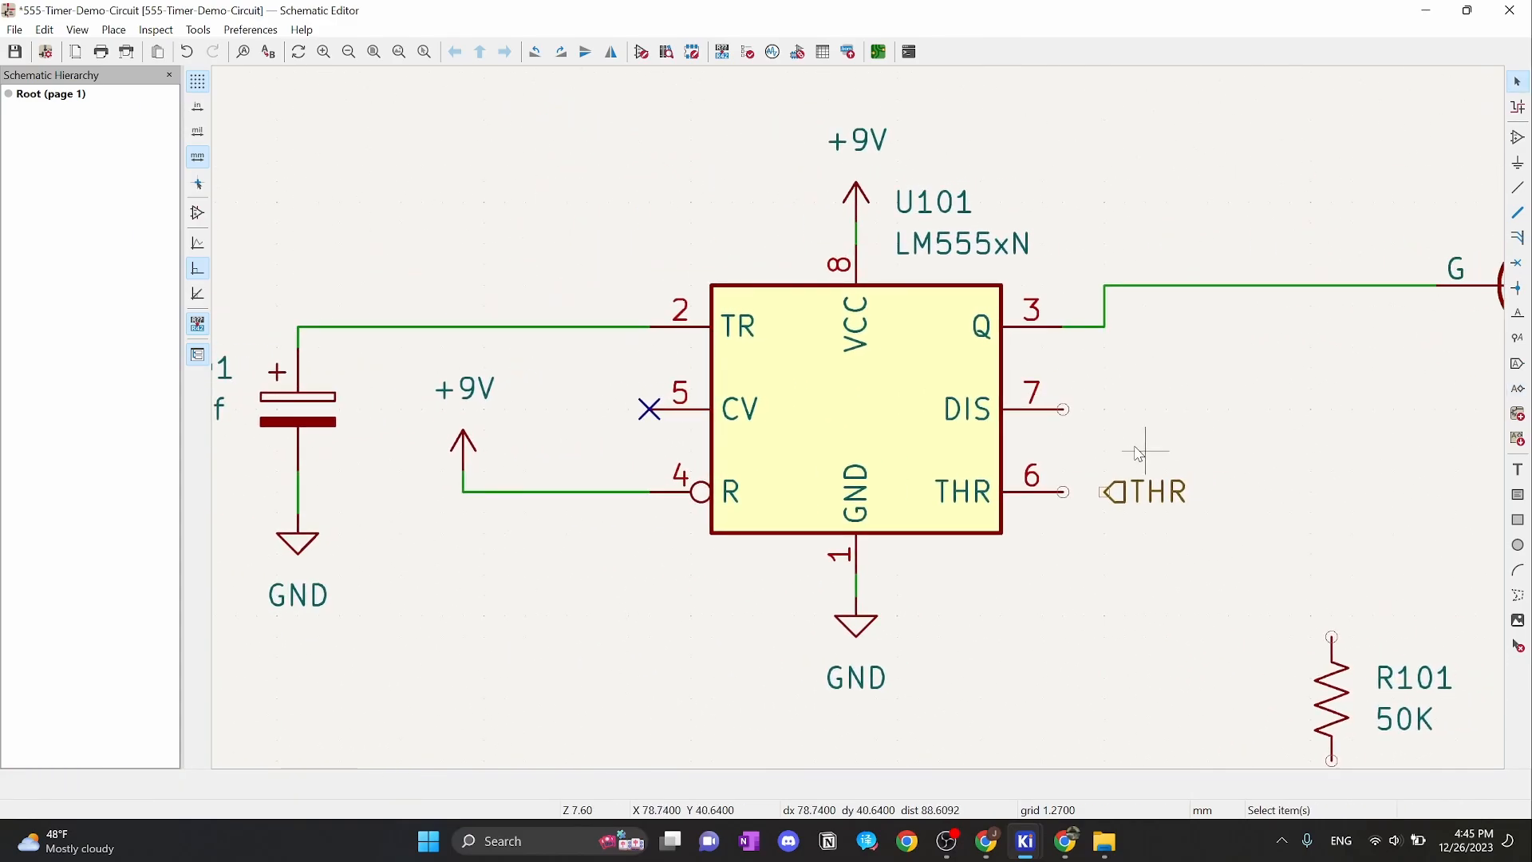
left_click(1063, 491)
left_click(1107, 491)
key("Escape")
Duplicate the THR label, rotate it toward the capacitor, and place it left of C101
middle_click_drag(484, 231, 848, 257)
middle_click_drag(1113, 271, 890, 236)
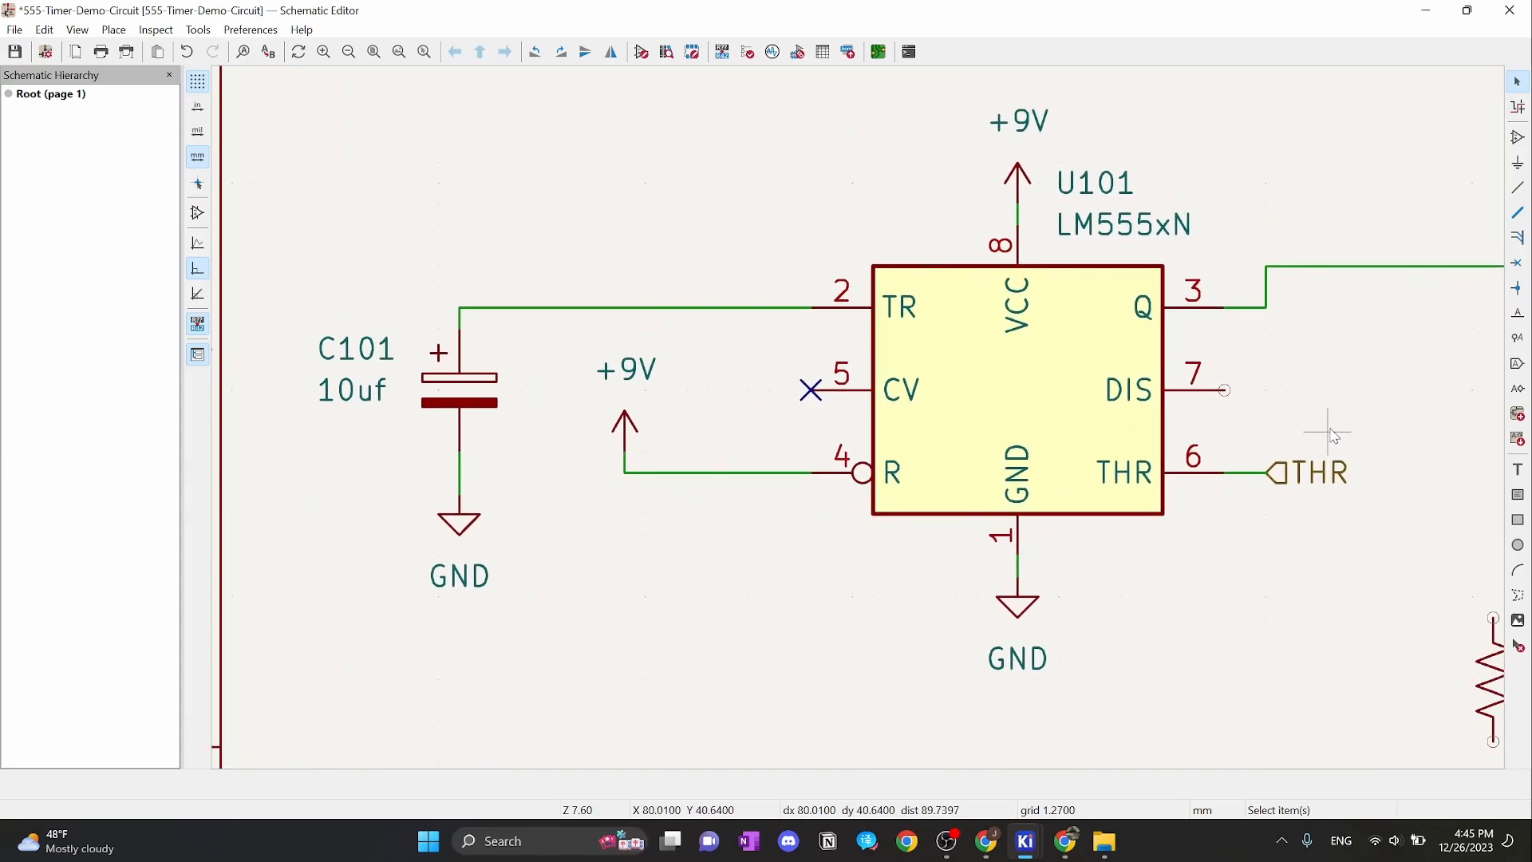
left_click(1307, 472)
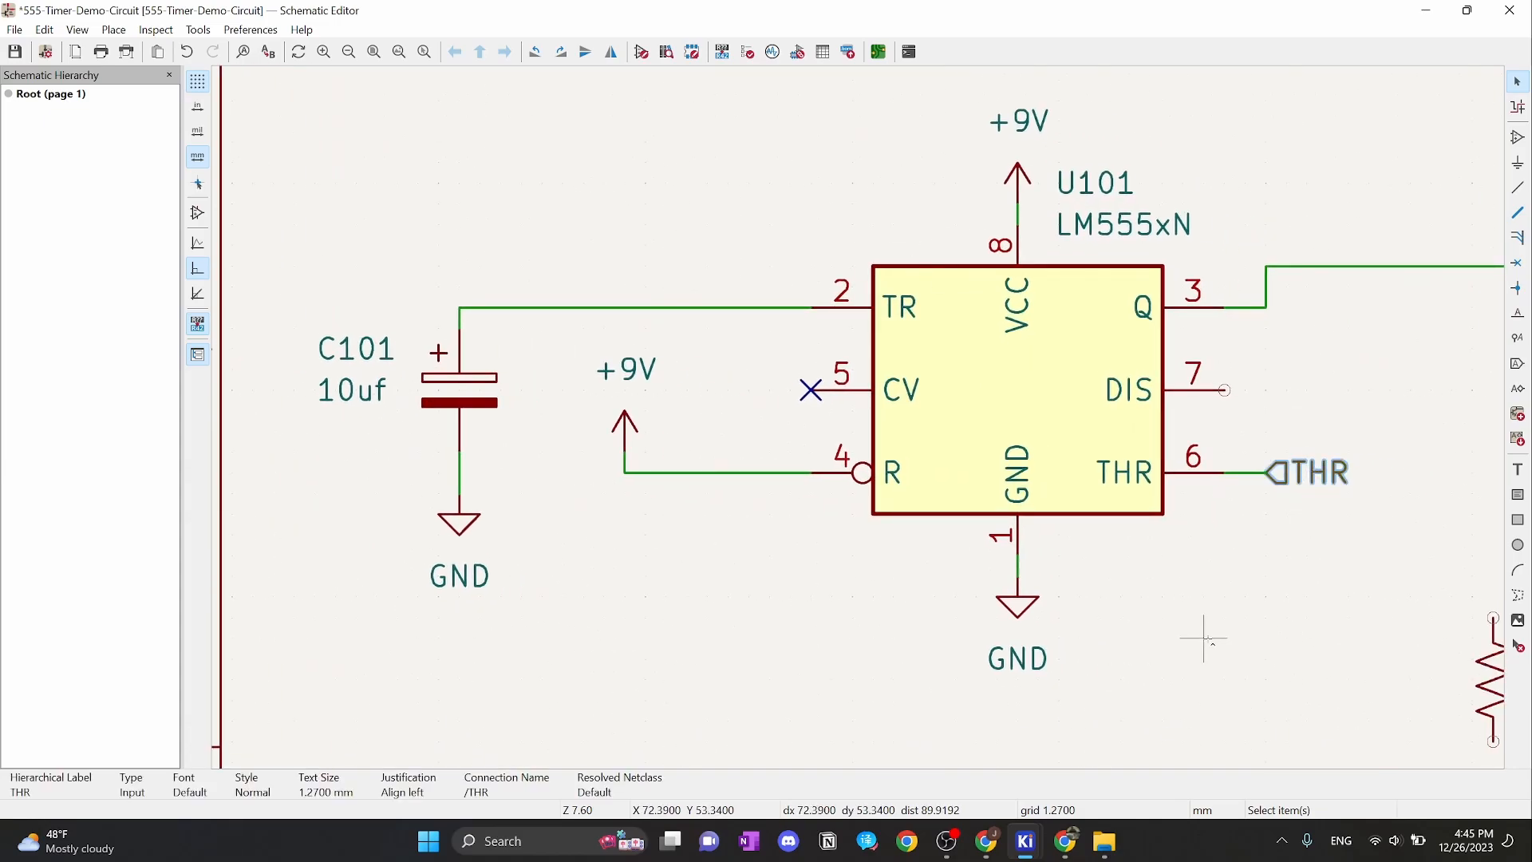
key("ctrl+d")
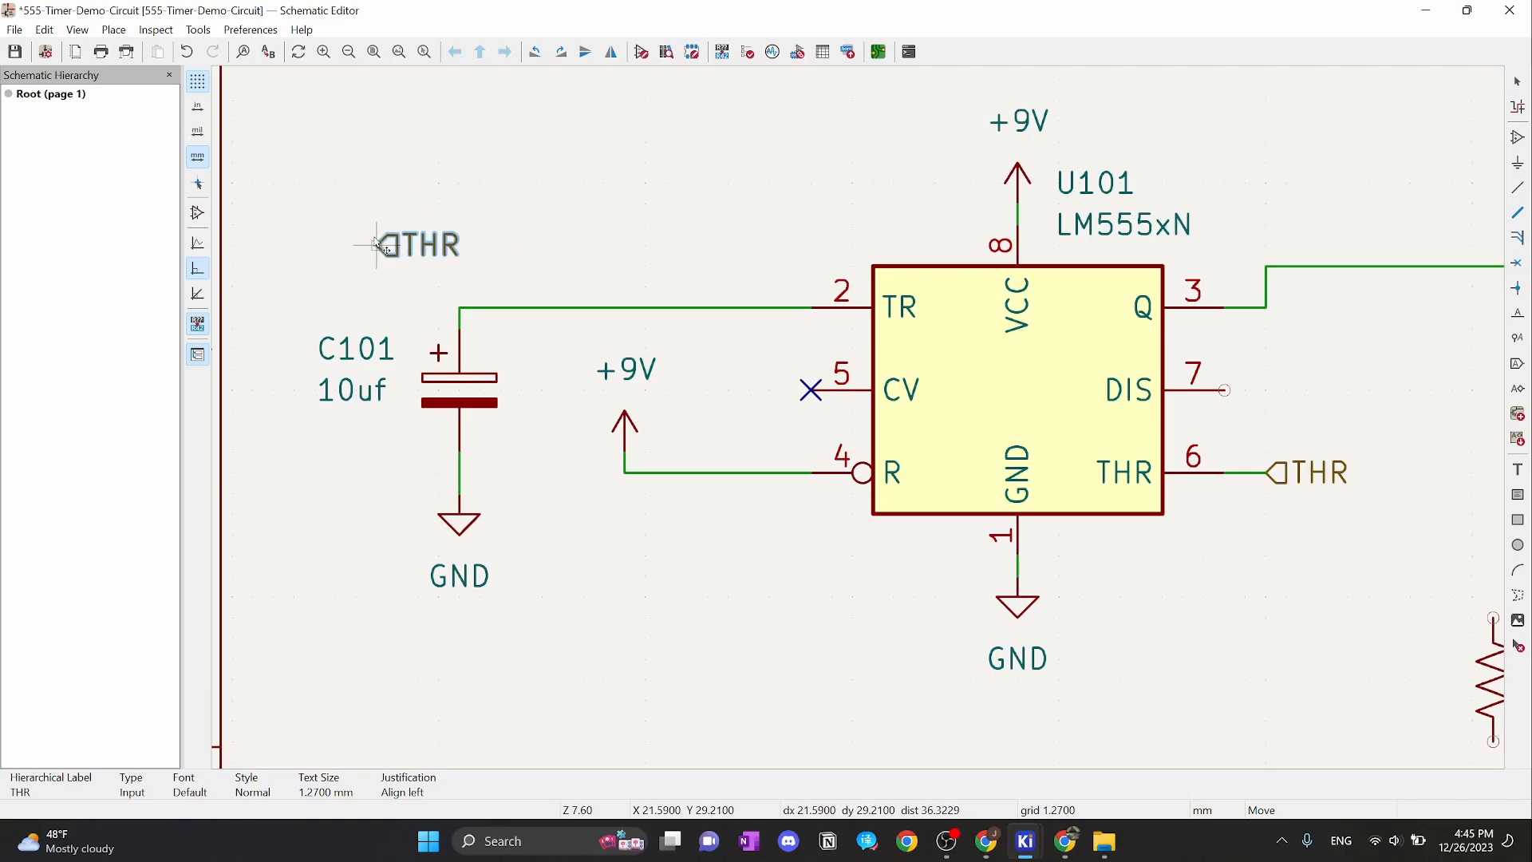
middle_click_drag(438, 194, 557, 263)
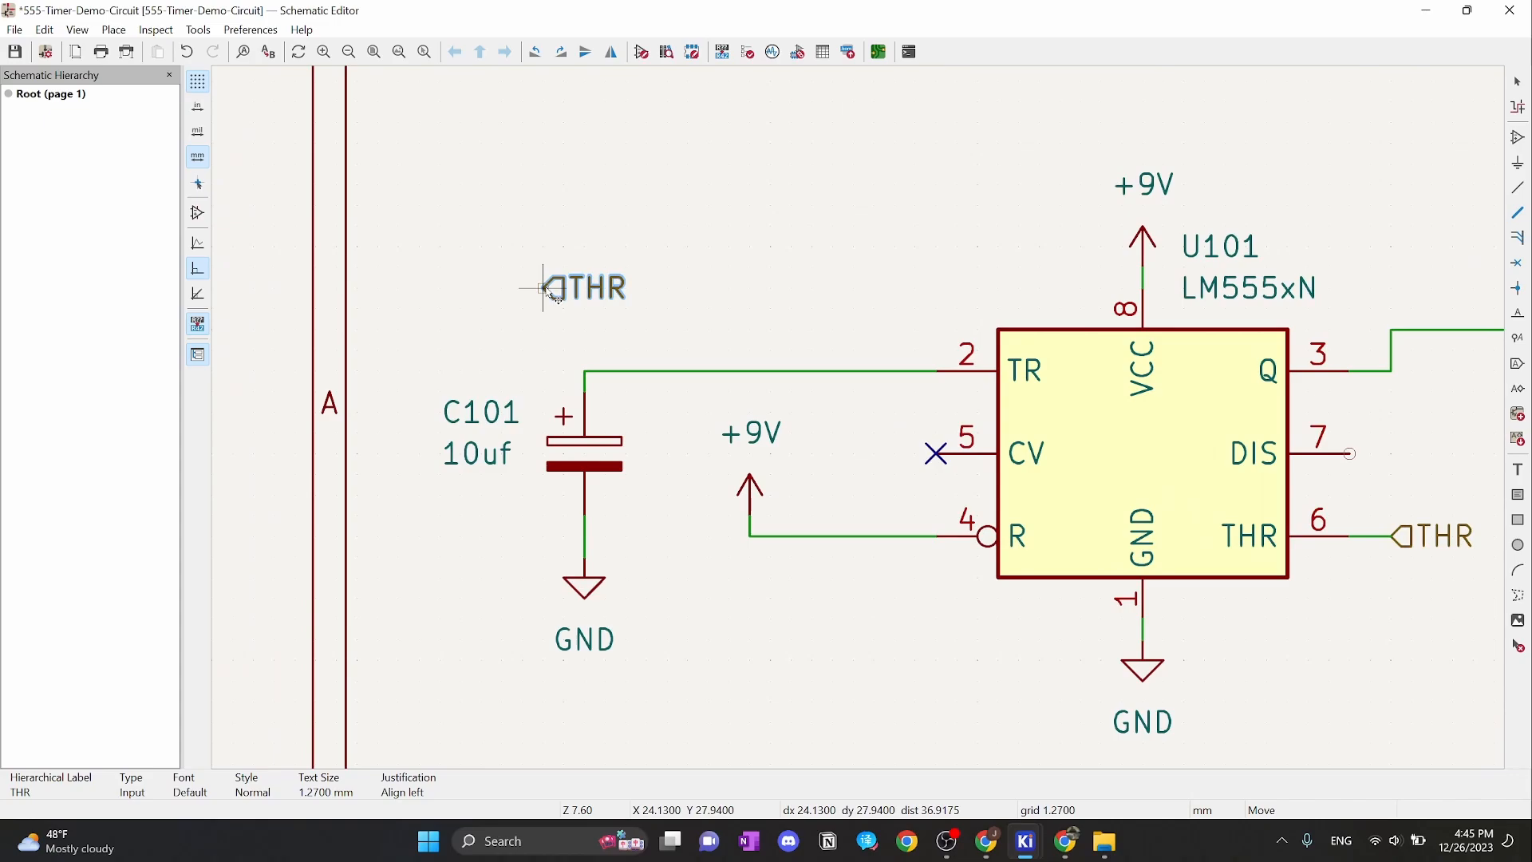
key("r")
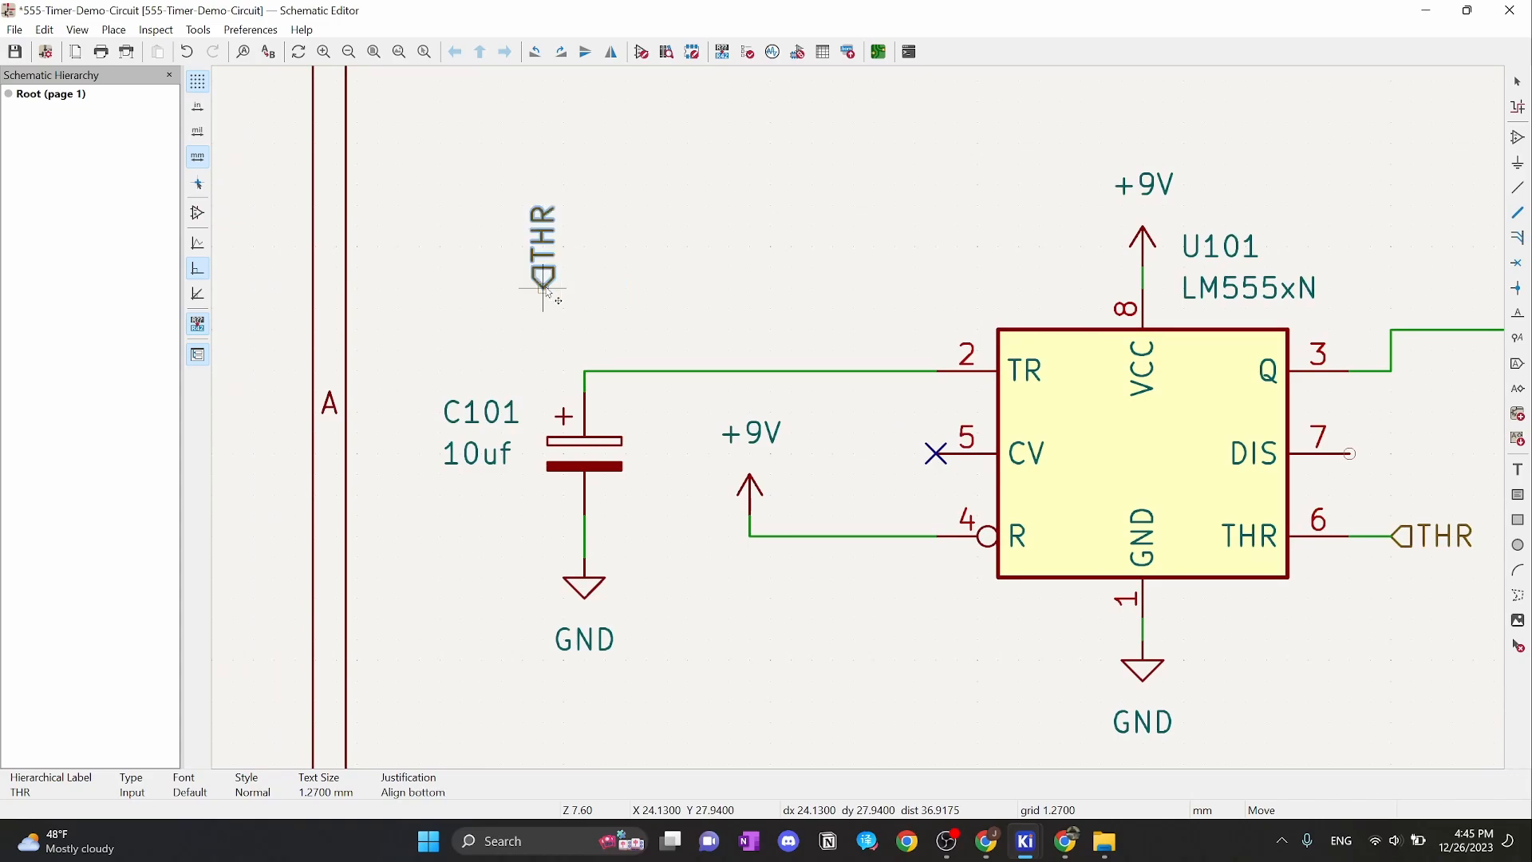
key("r")
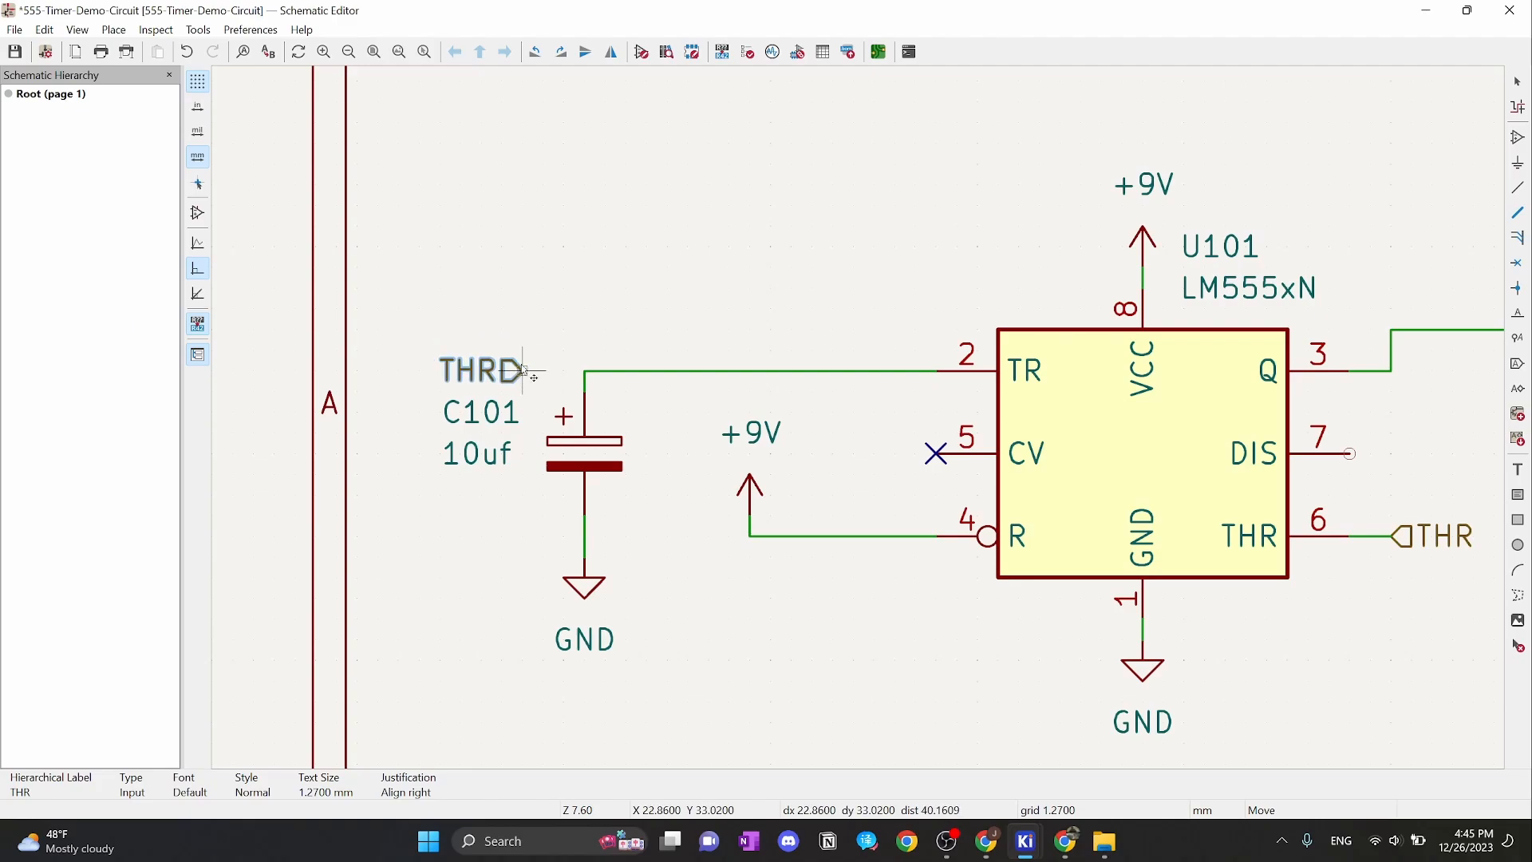
left_click(524, 370)
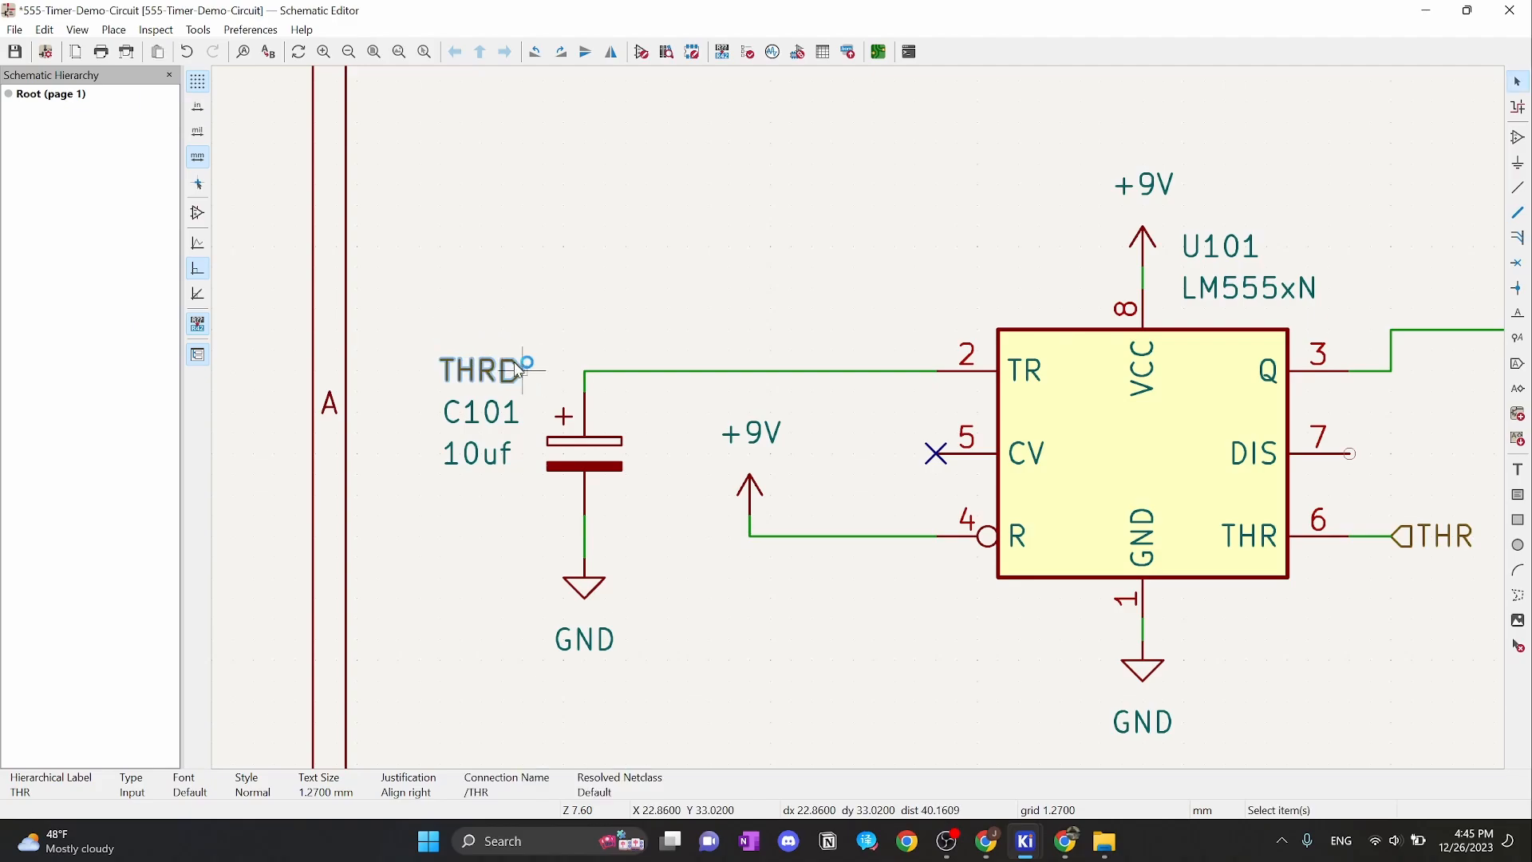
Move C101 and its ground down two grid steps, then wire the new THR label to the TR line
left_click_drag(647, 428, 530, 638)
left_click_drag(593, 449, 591, 494)
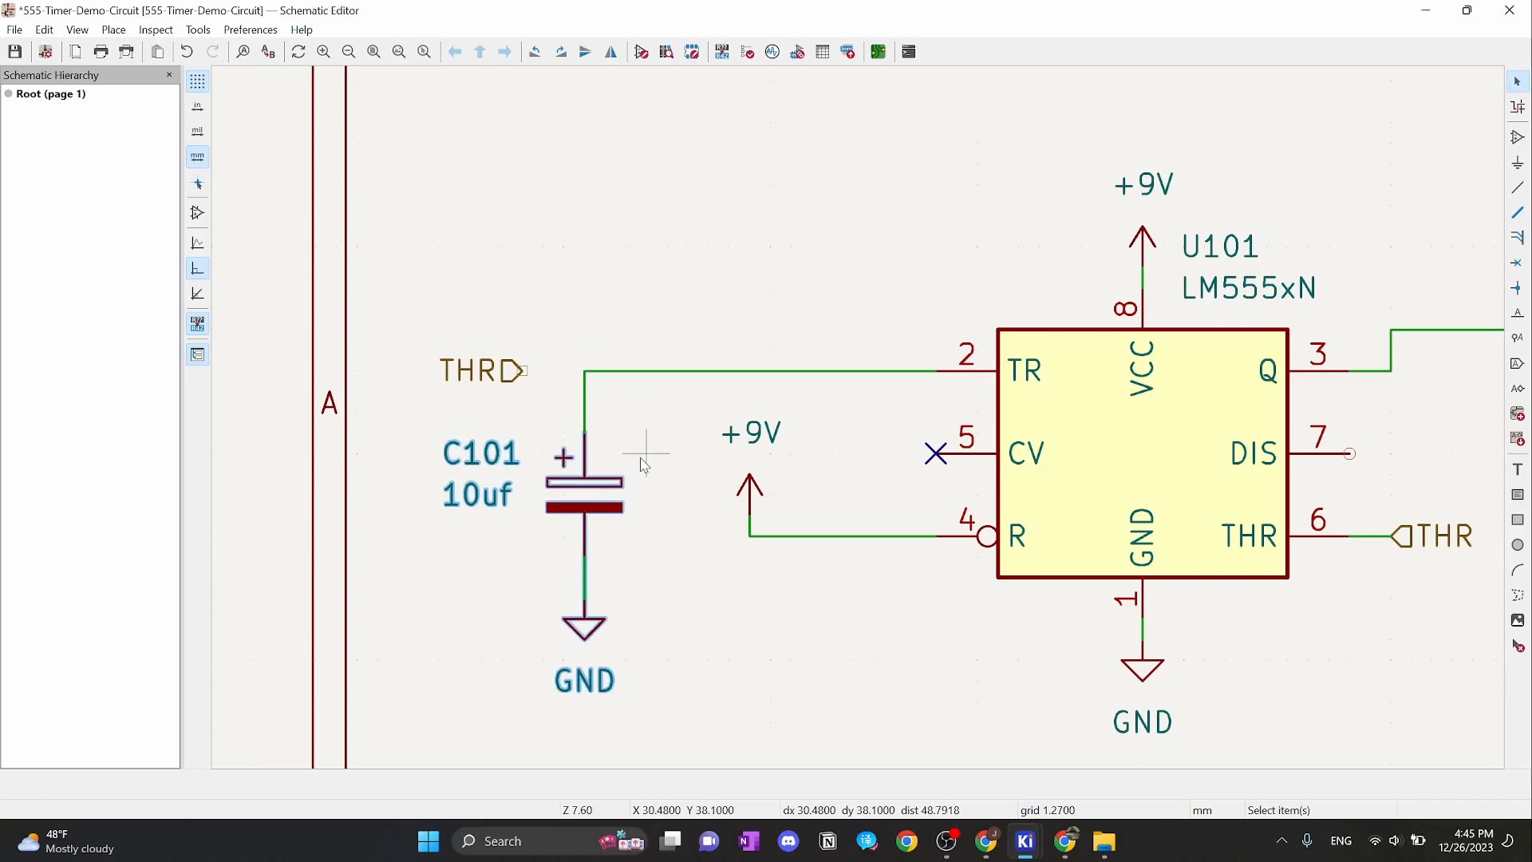
left_click(646, 451)
left_click(524, 371)
left_click(587, 376)
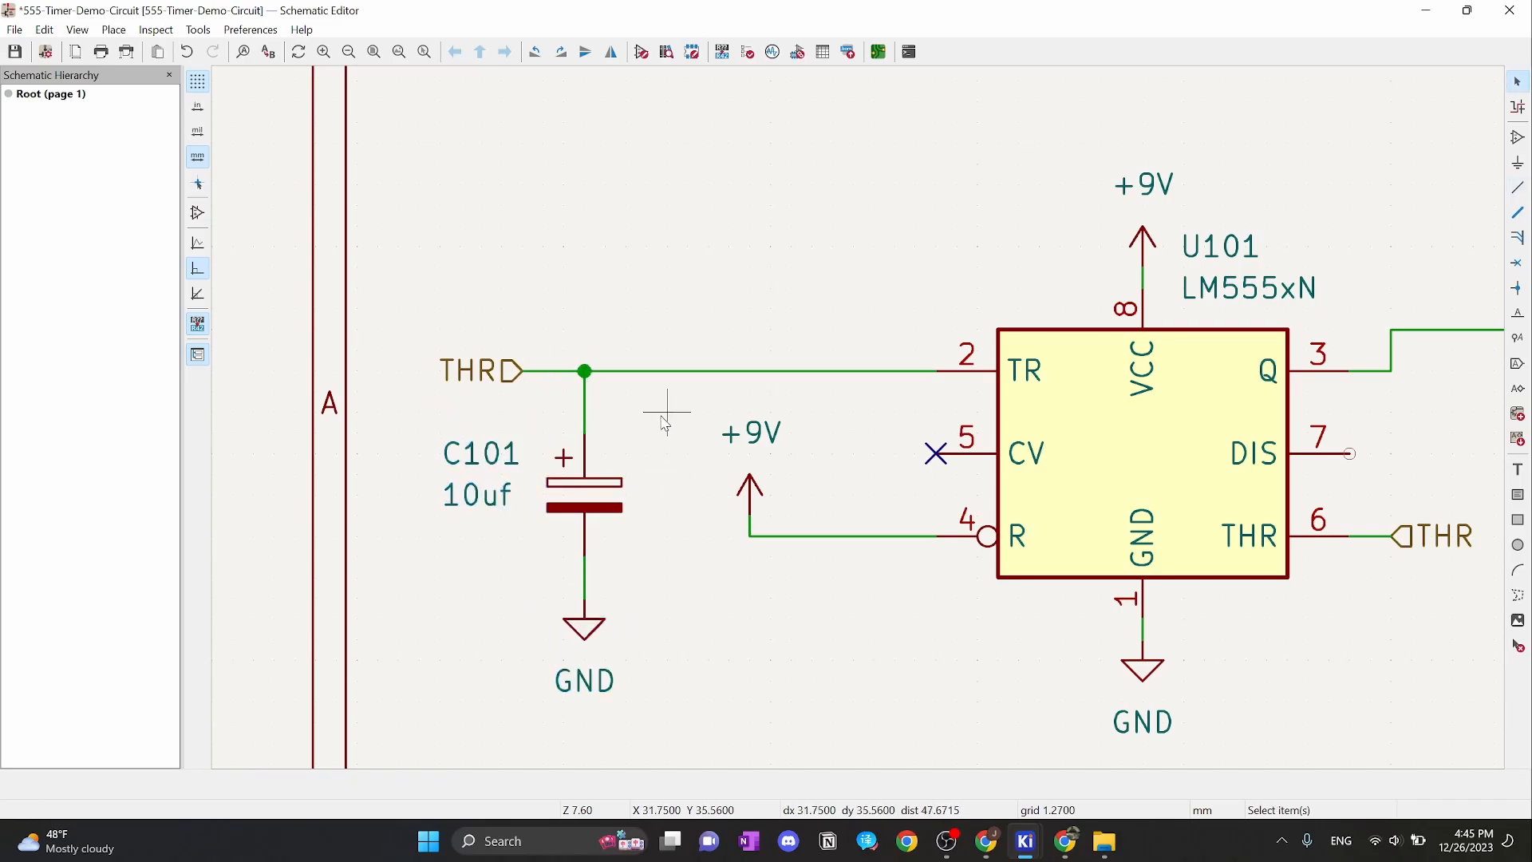
middle_click_drag(809, 333, 661, 260)
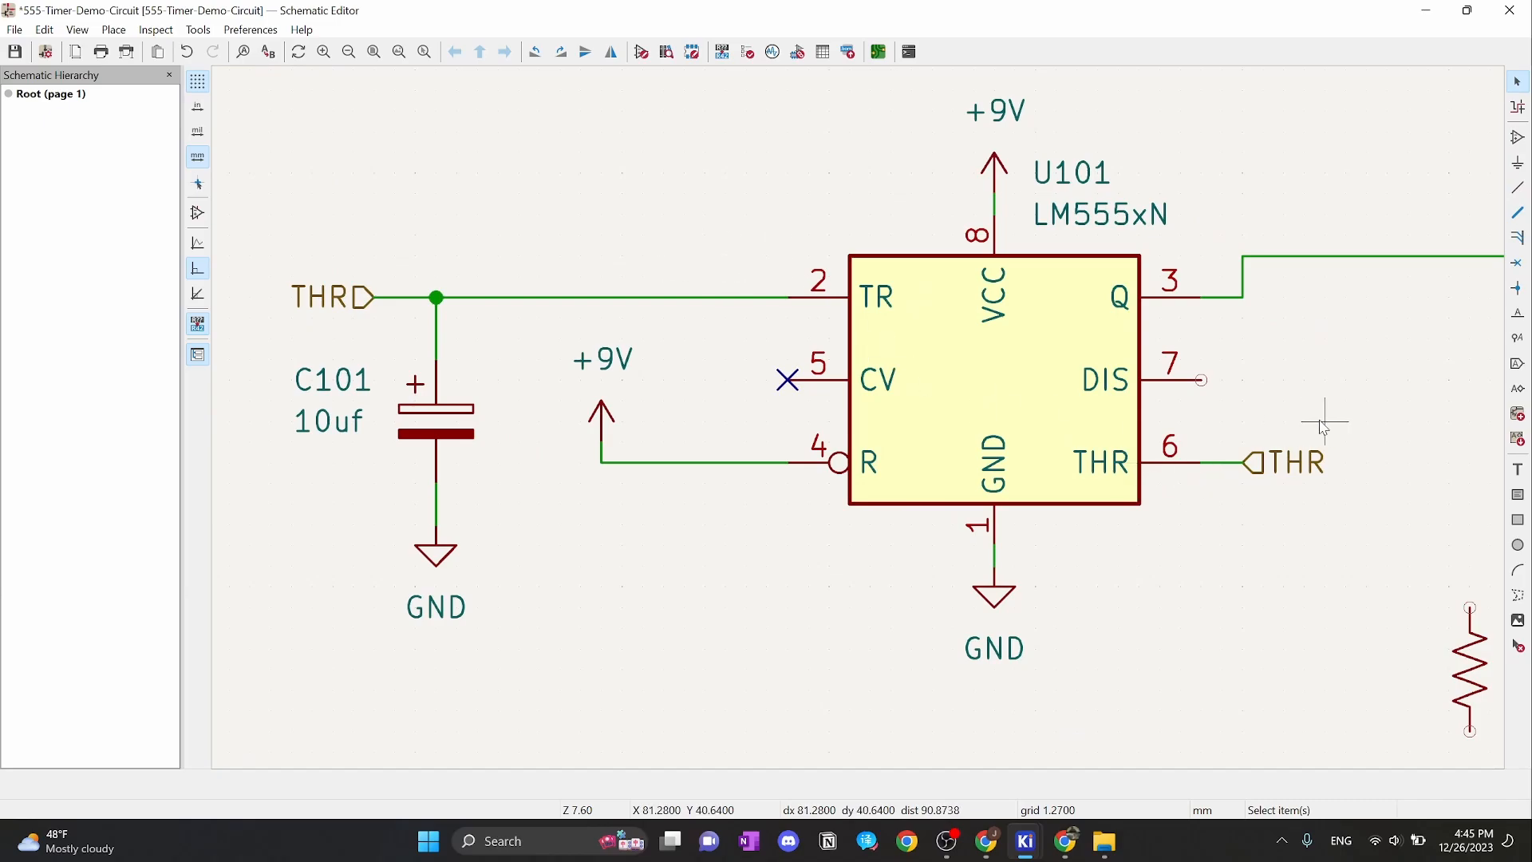
scroll(1324, 421, "down", 2)
scroll(731, 436, "up", 2)
scroll(731, 436, "down", 2)
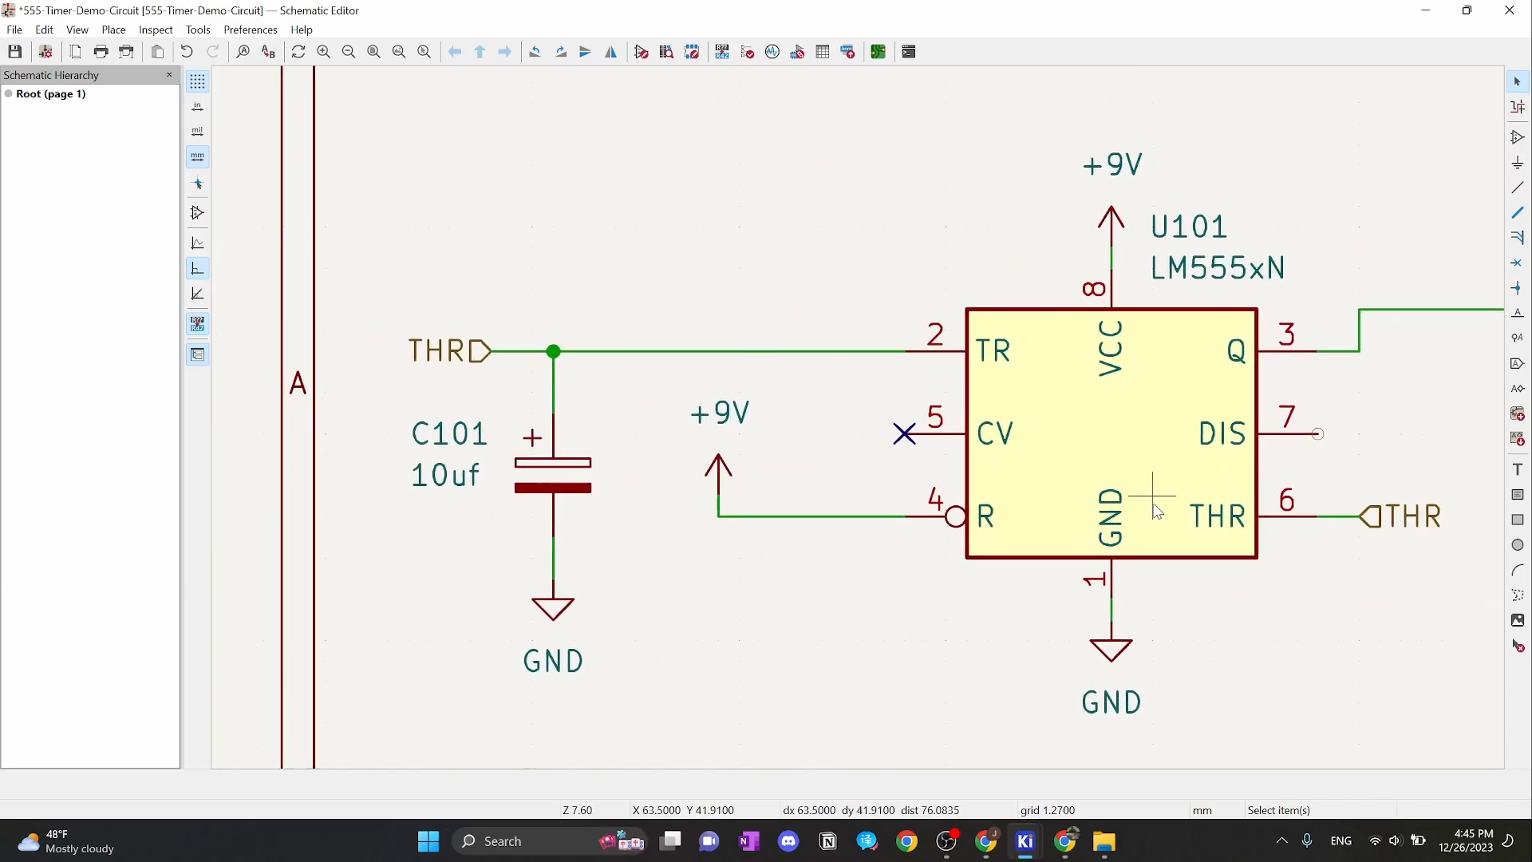
scroll(822, 456, "up", 2)
middle_click_drag(818, 451, 810, 449)
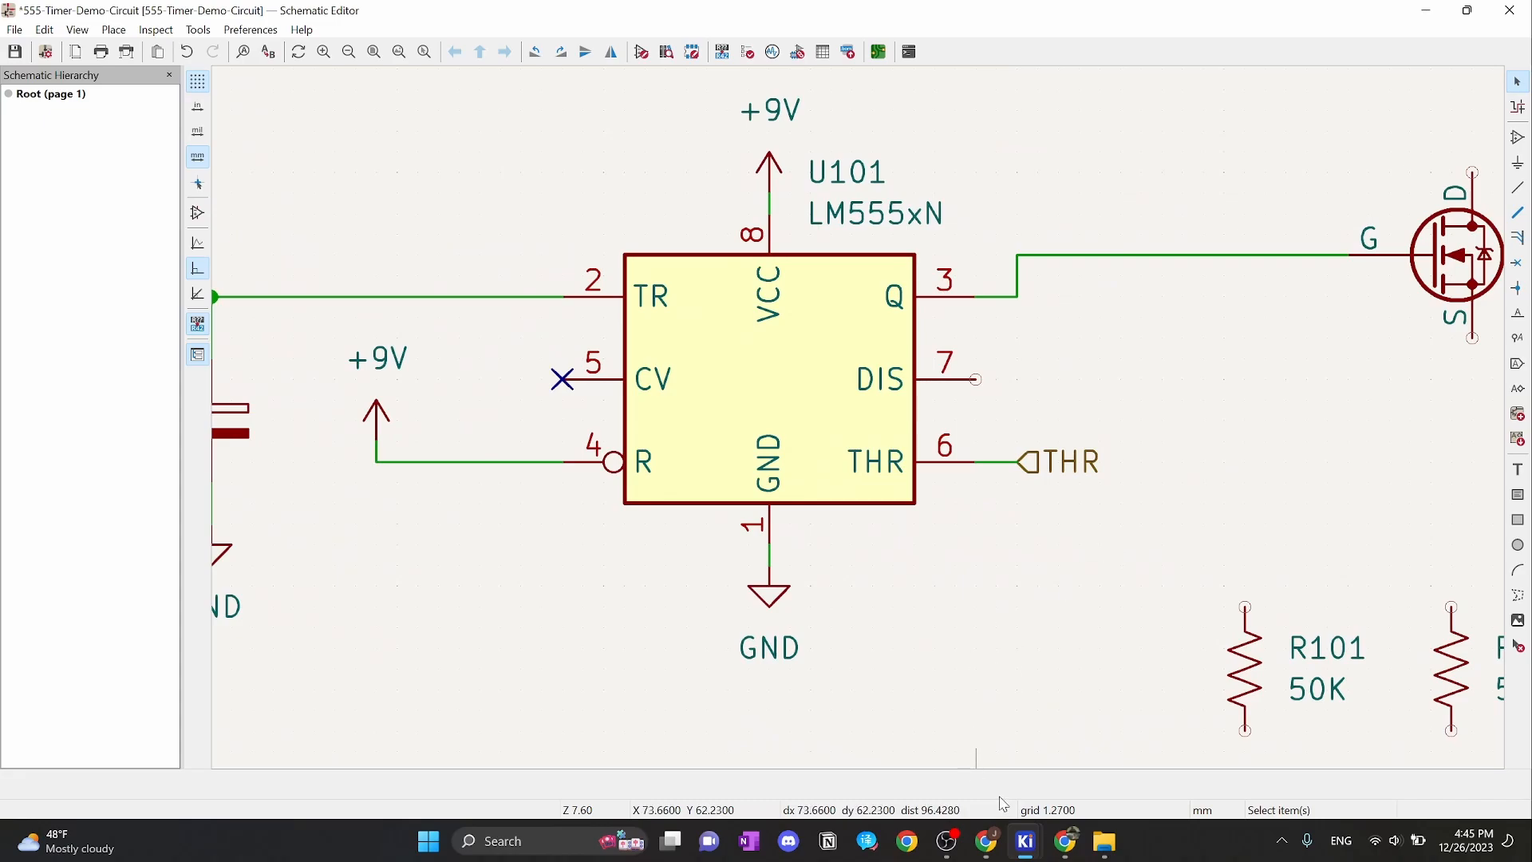
middle_click_drag(1122, 613, 1050, 554)
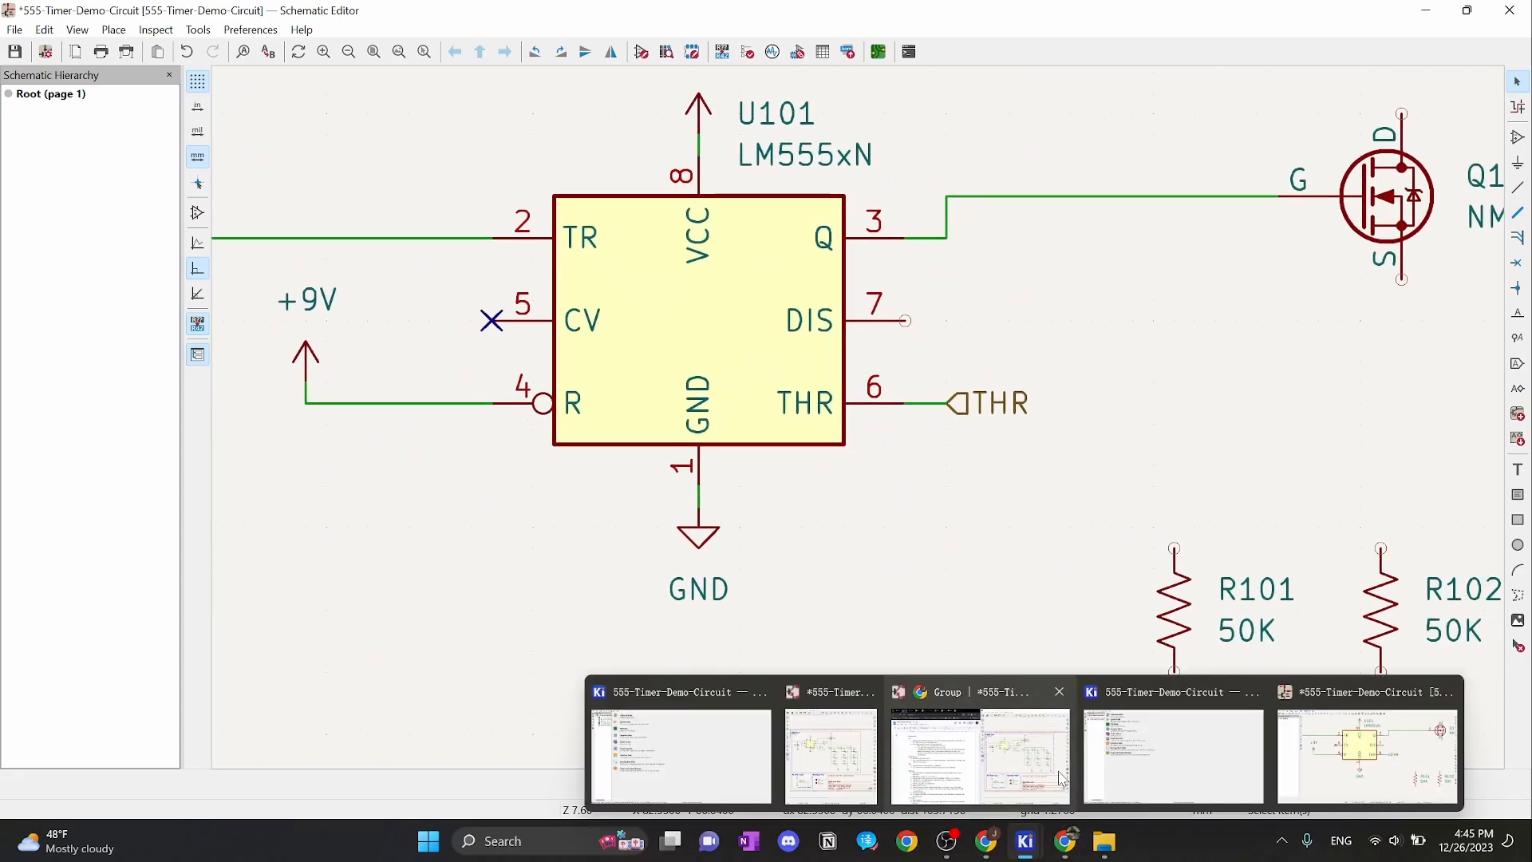
left_click(1075, 843)
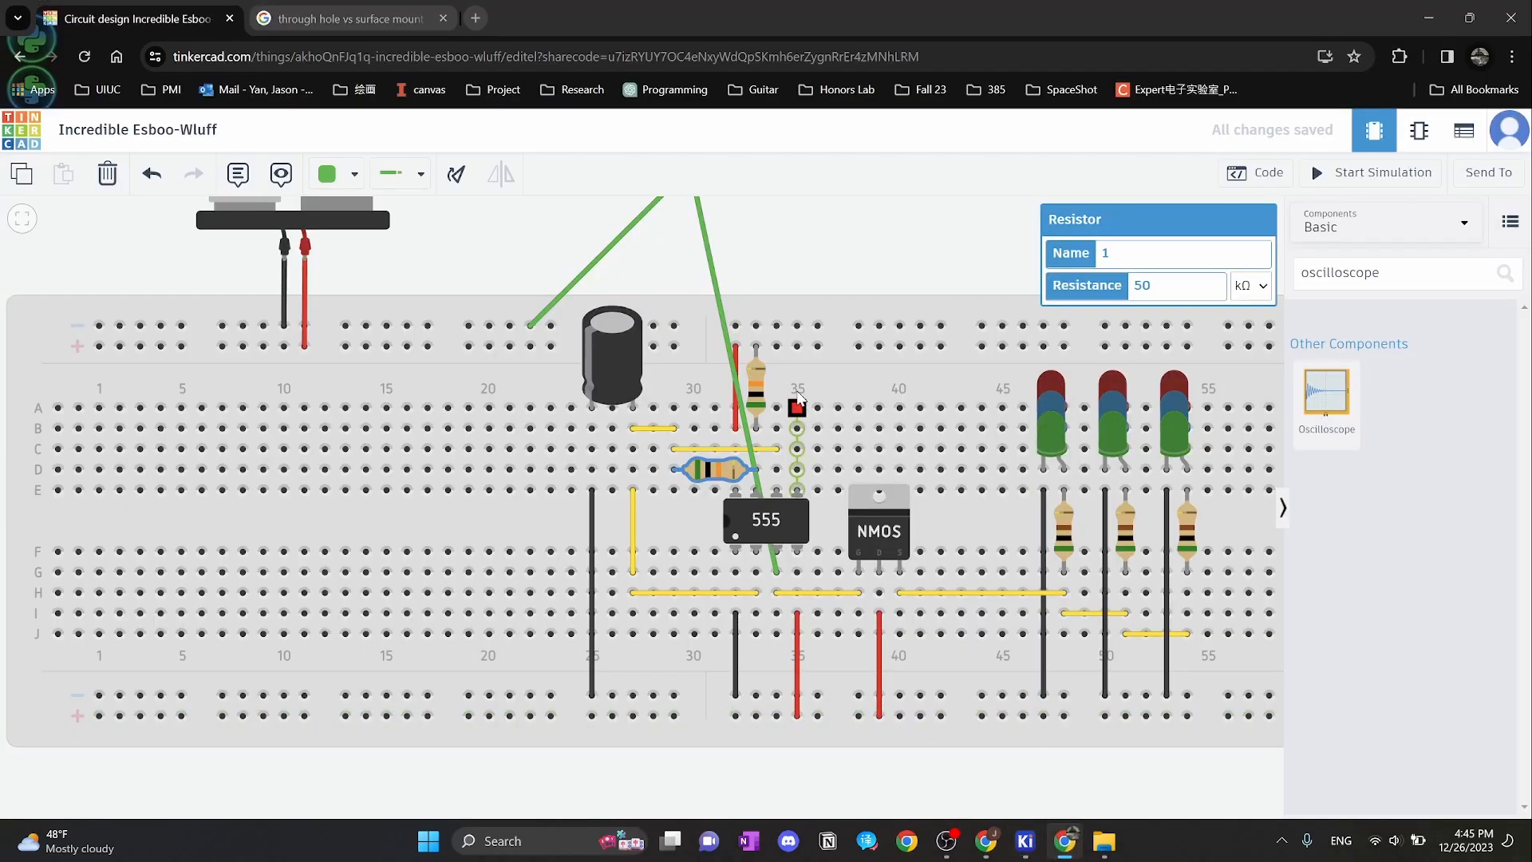
left_click(755, 393)
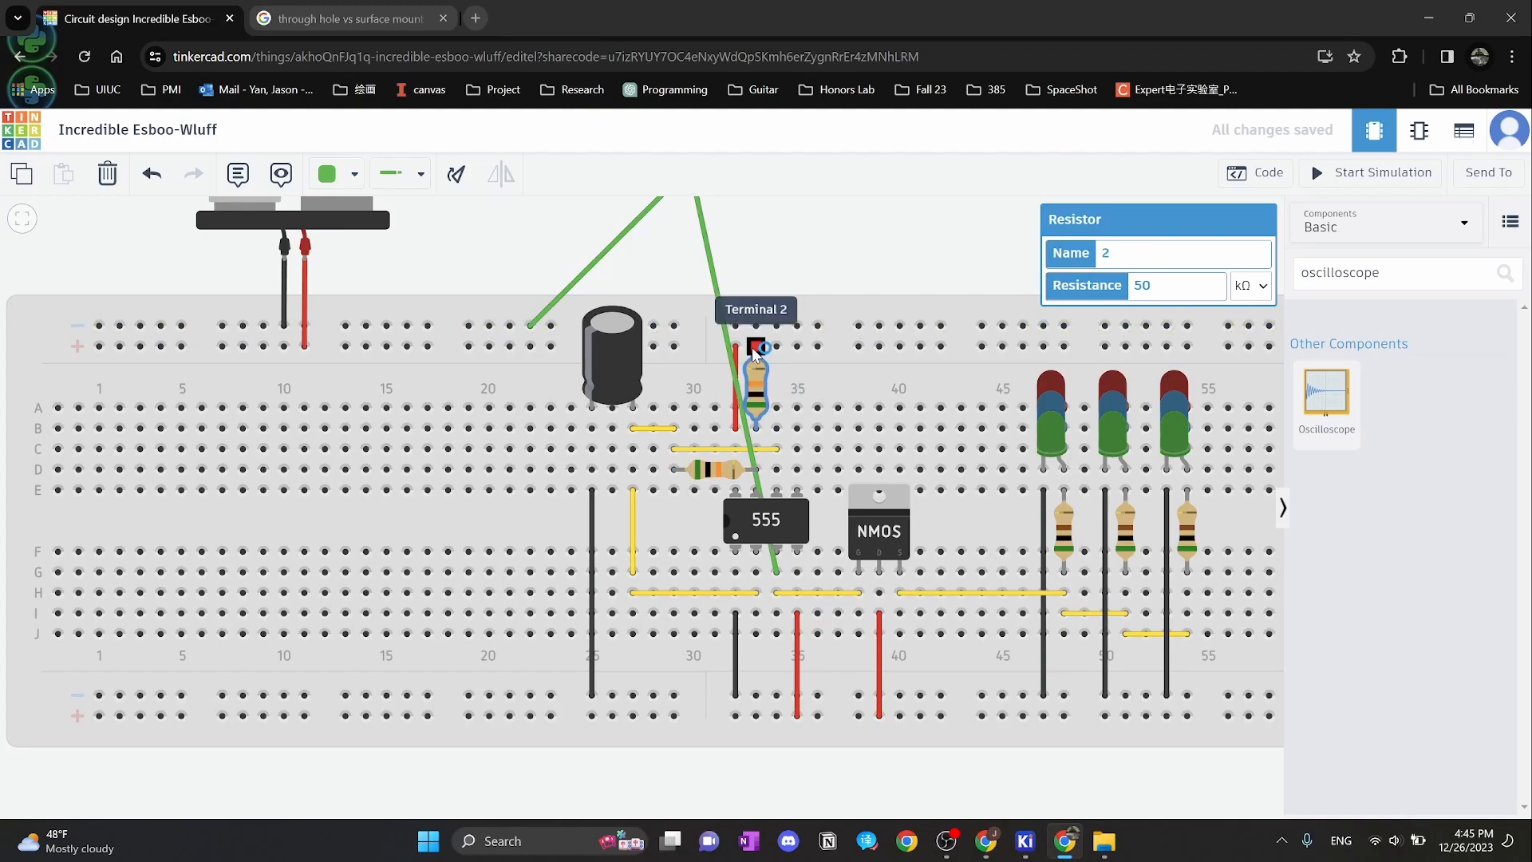
left_click_drag(775, 296, 852, 304)
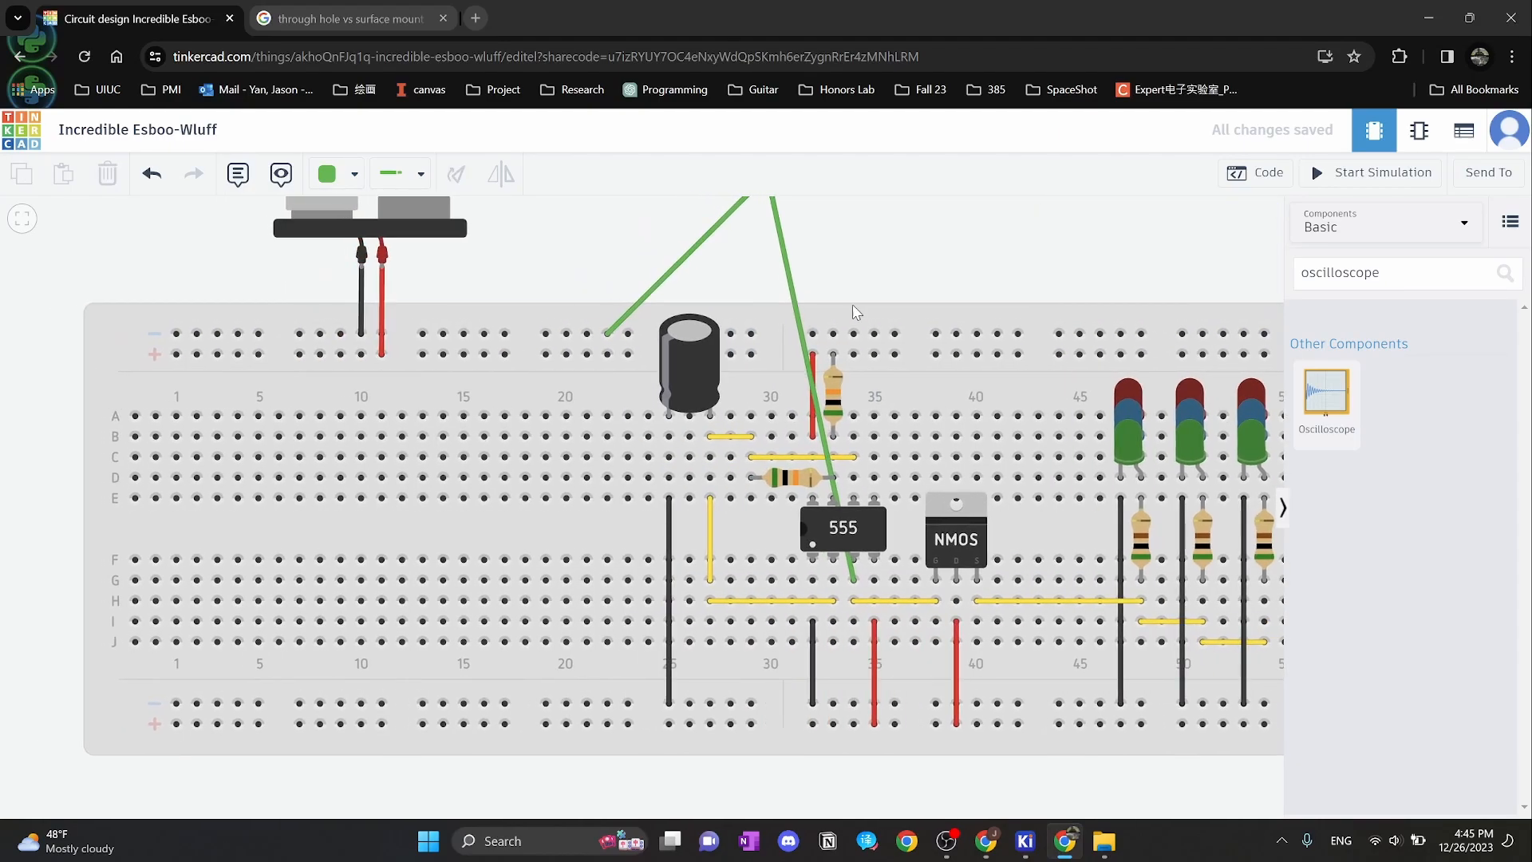
left_click(776, 479)
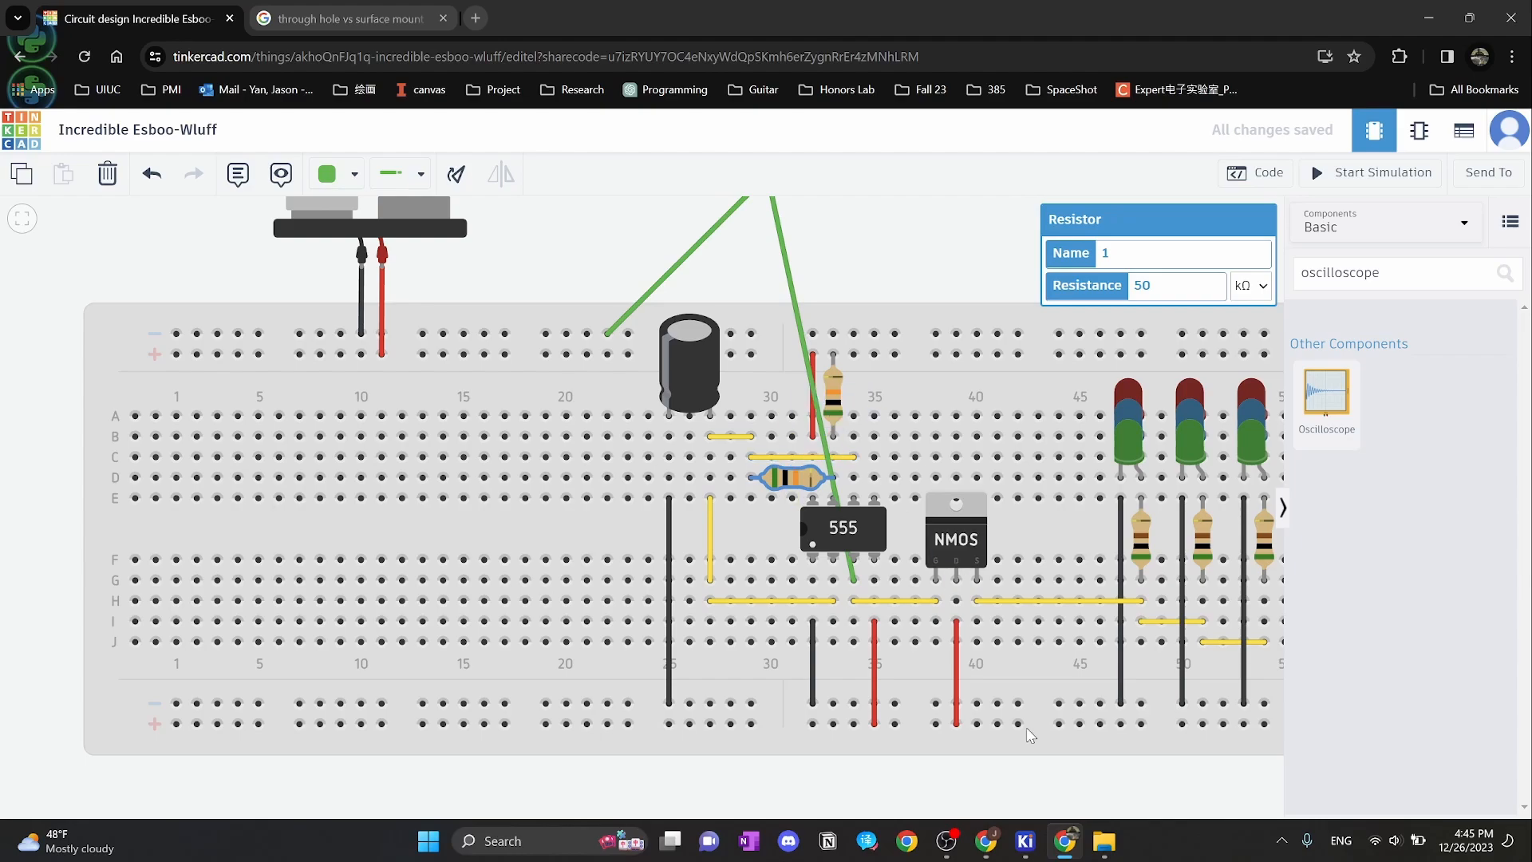
Rotate R102 horizontal and place it to the right of the 555
mouse_move(1029, 846)
left_click(1368, 738)
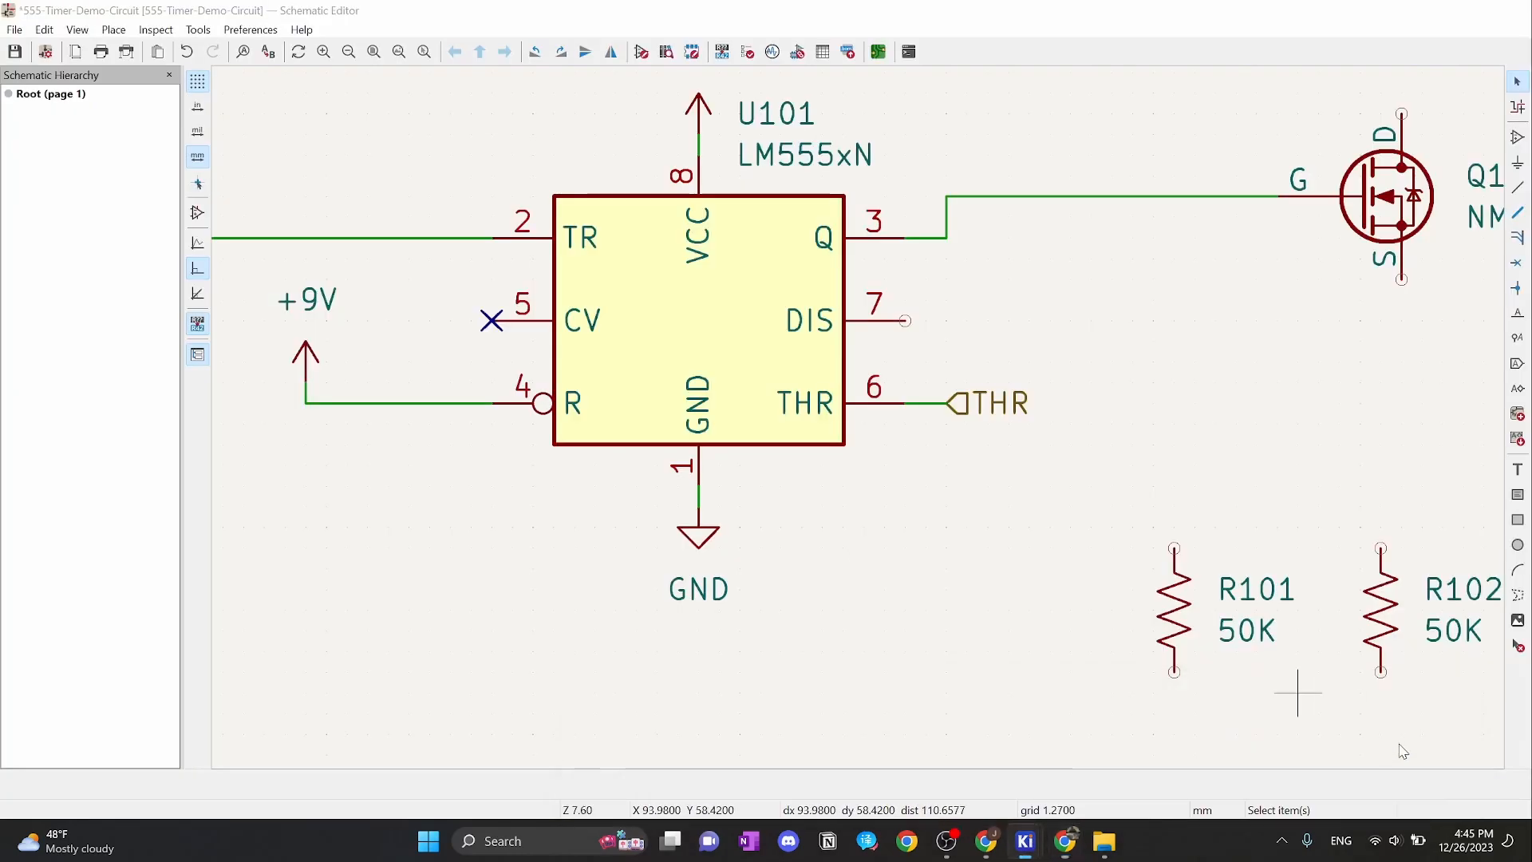
left_click_drag(1110, 404, 988, 443)
left_click(1114, 443)
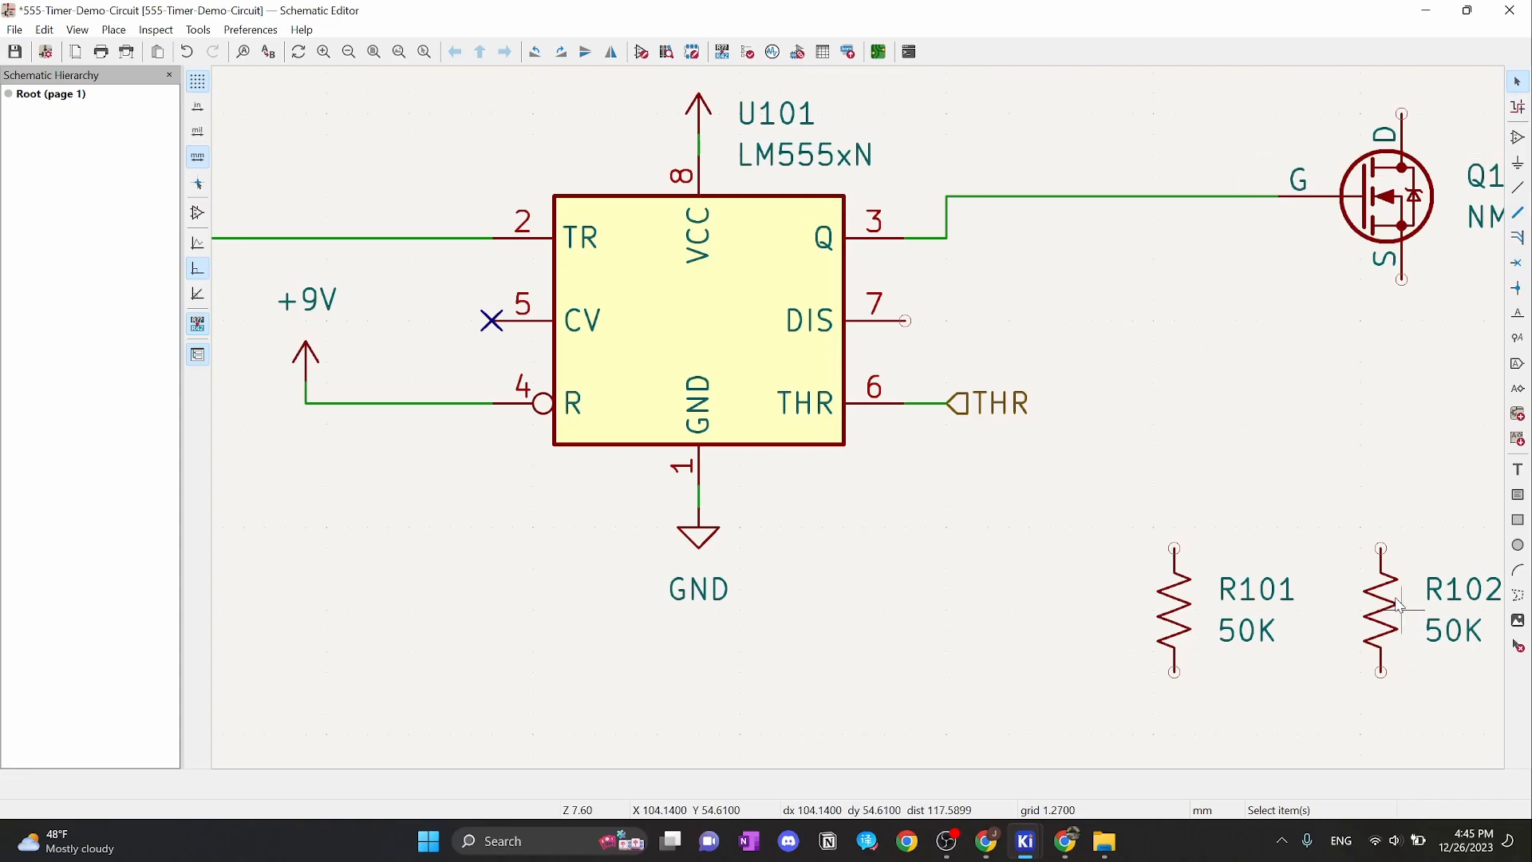
left_click(1389, 624)
key("m")
key("r")
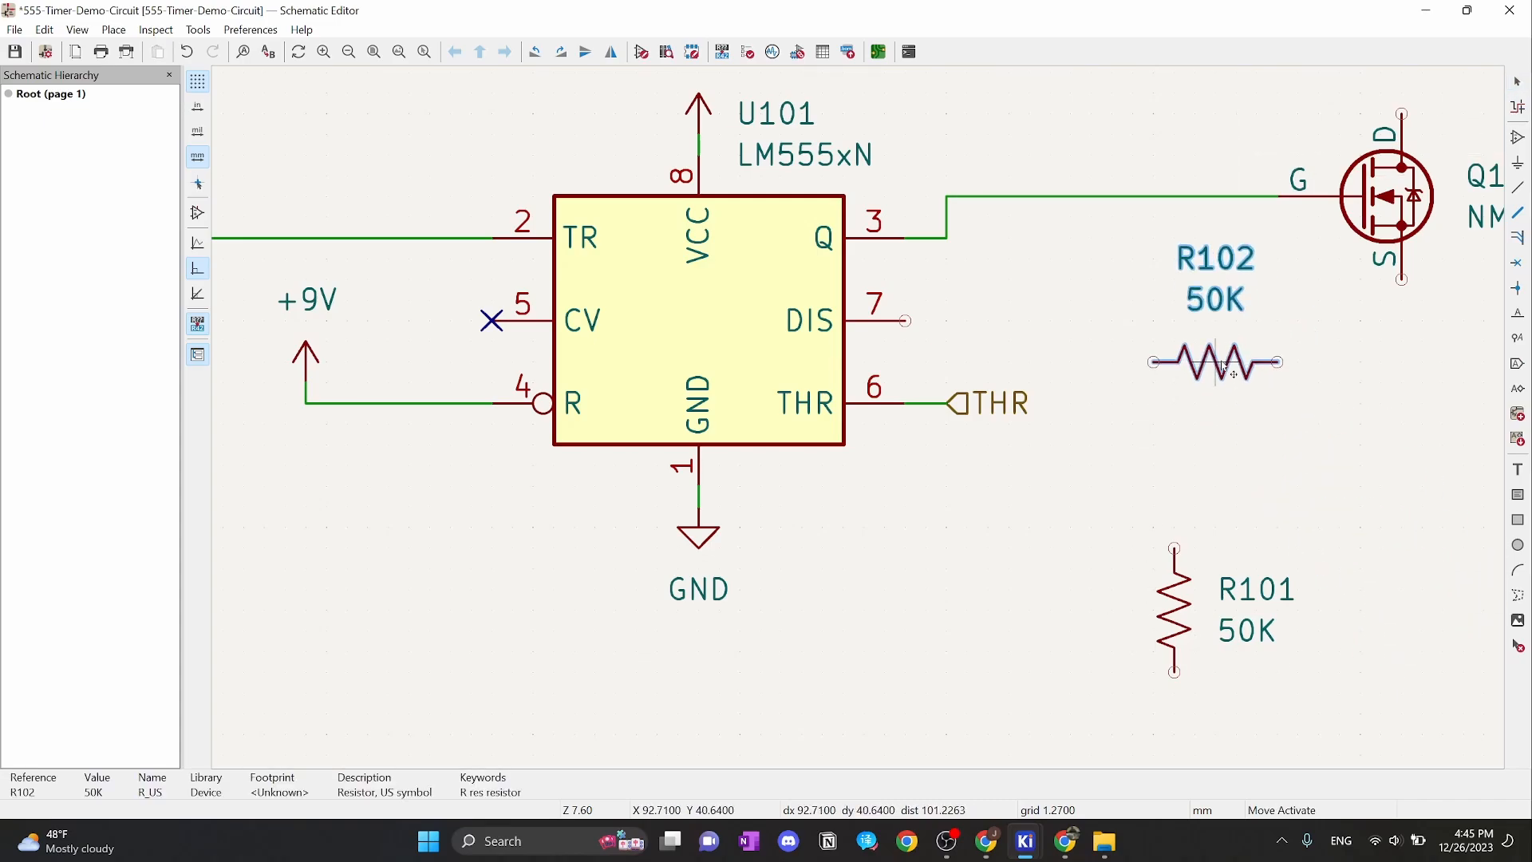
left_click(1204, 327)
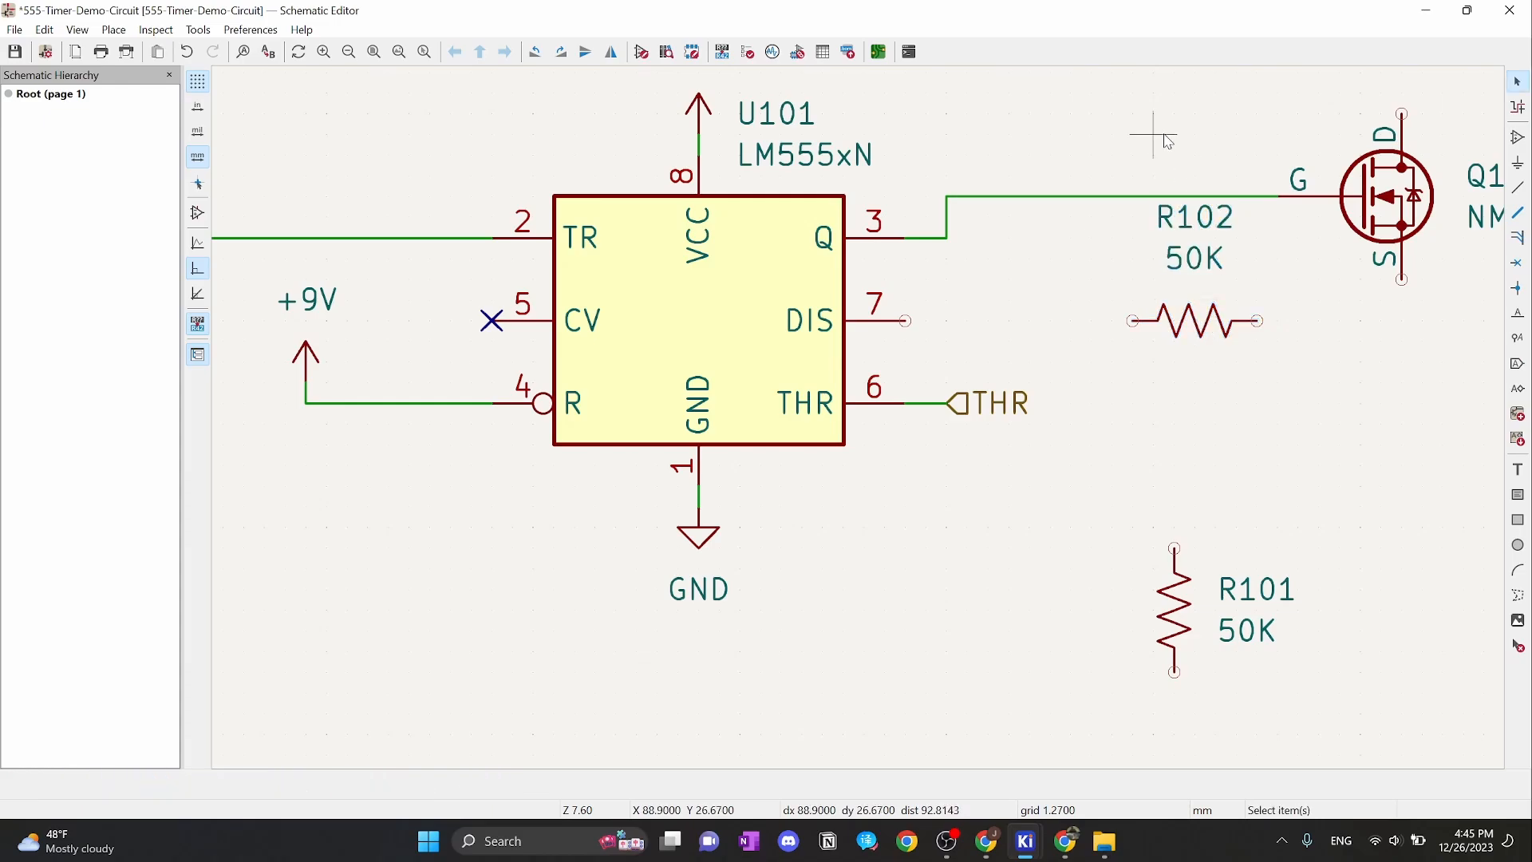
Move the NMOS transistor Q101 higher up the sheet
middle_click_drag(1179, 139, 974, 314)
left_click_drag(1386, 293, 1127, 526)
left_click_drag(1157, 371, 1157, 269)
left_click(957, 184)
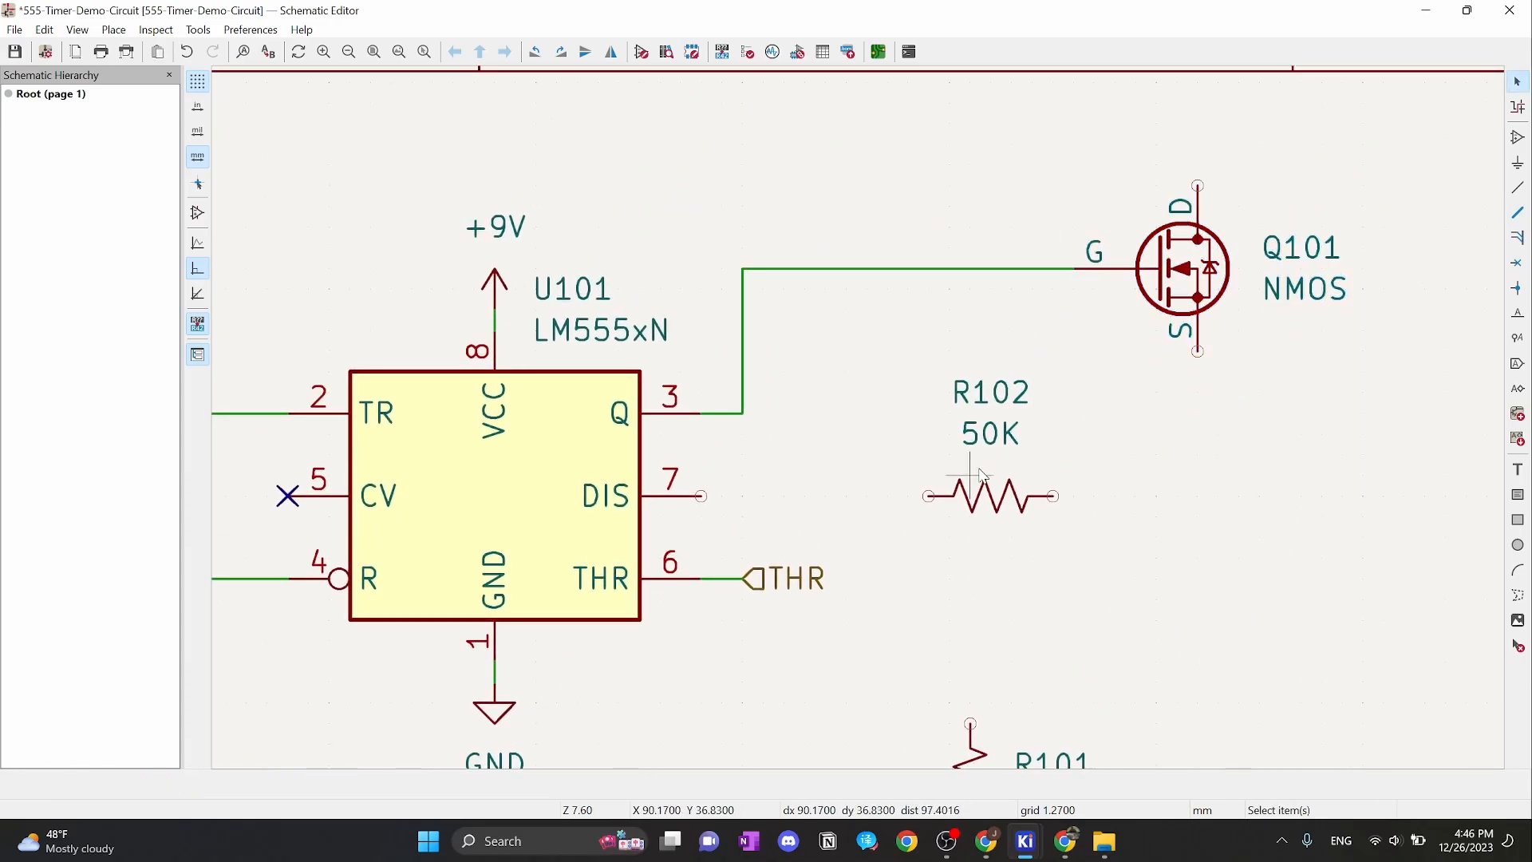
Add a +9V copy right of R102, wiring R102 to it and to DIS pin 7
left_click(498, 276)
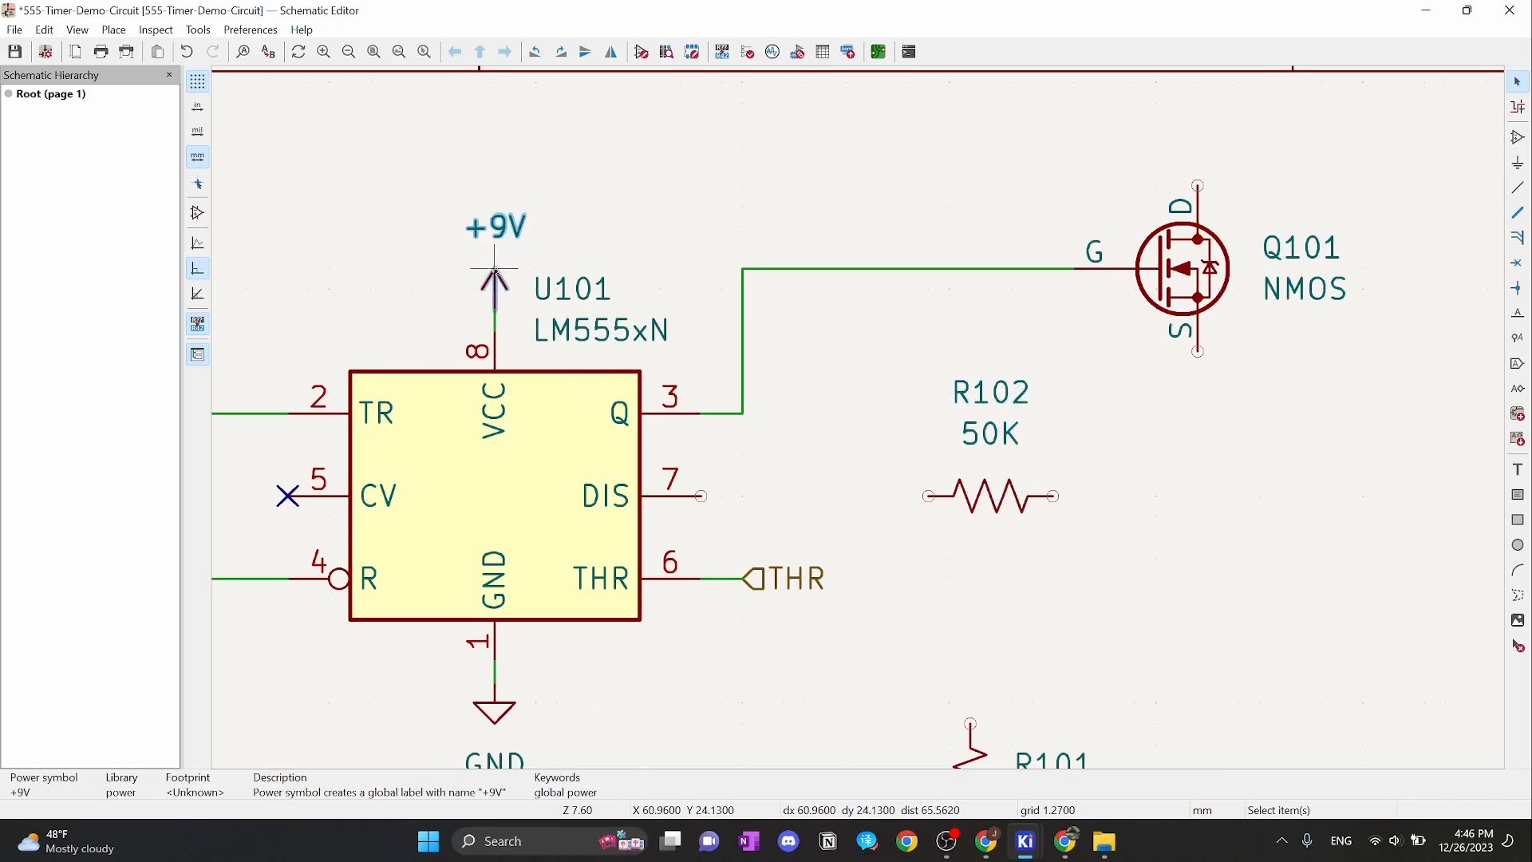
key("ctrl+d")
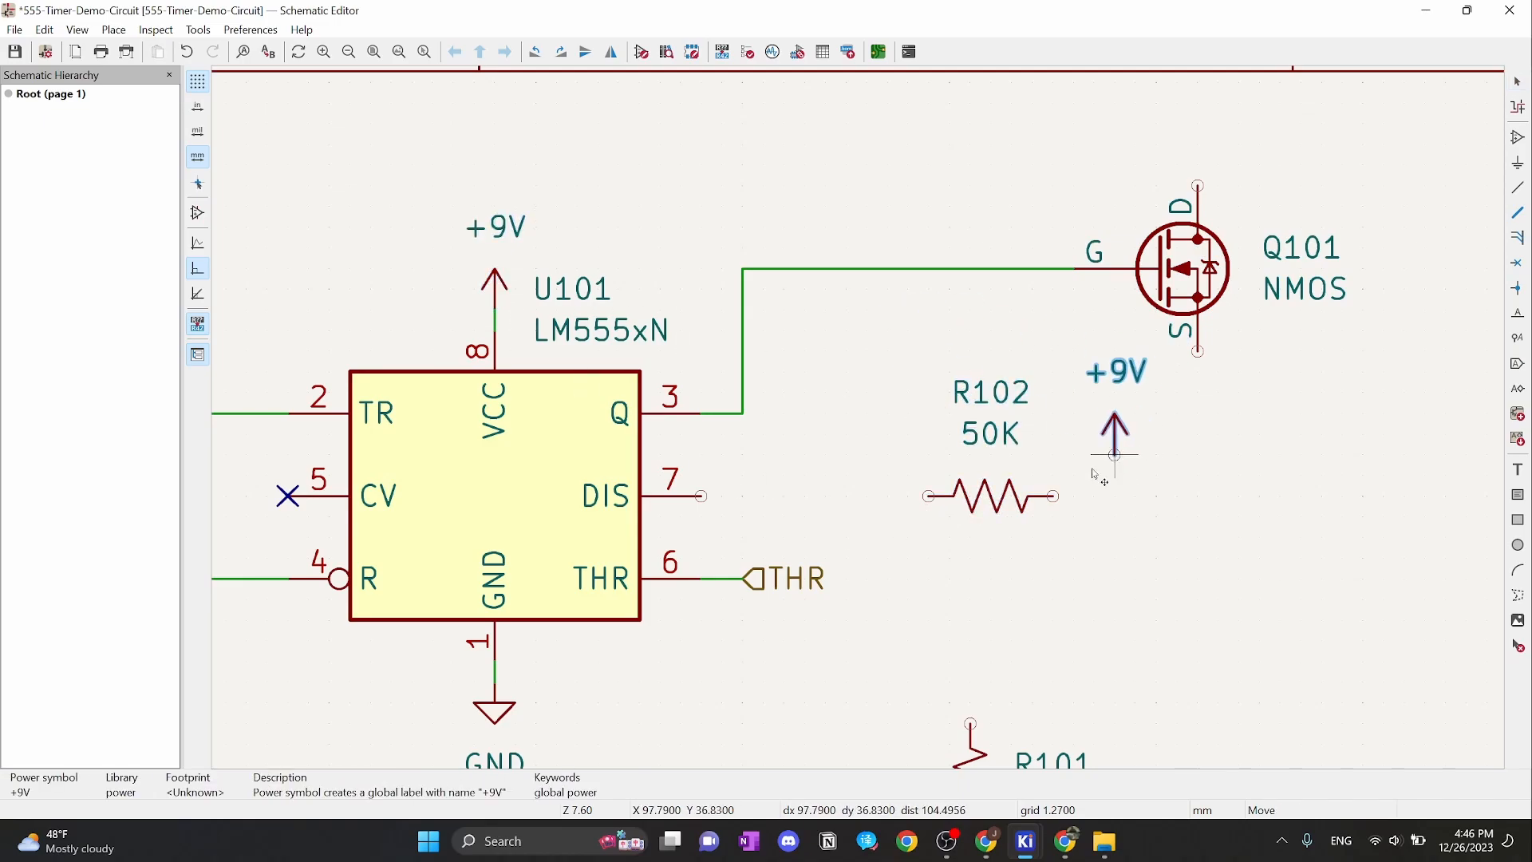
left_click(1115, 477)
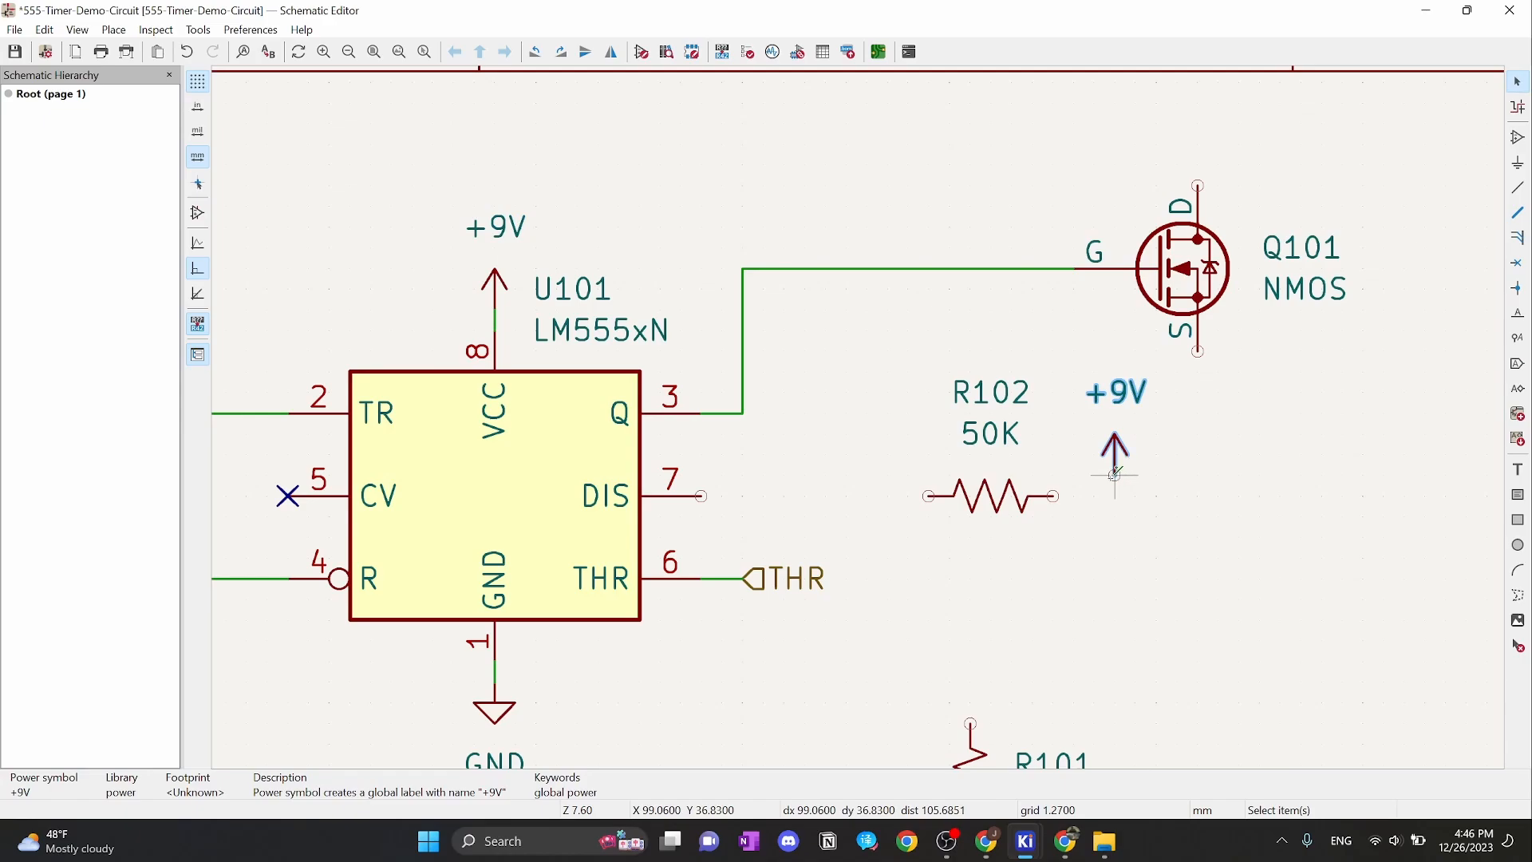
key("w")
left_click(1055, 497)
key("Escape")
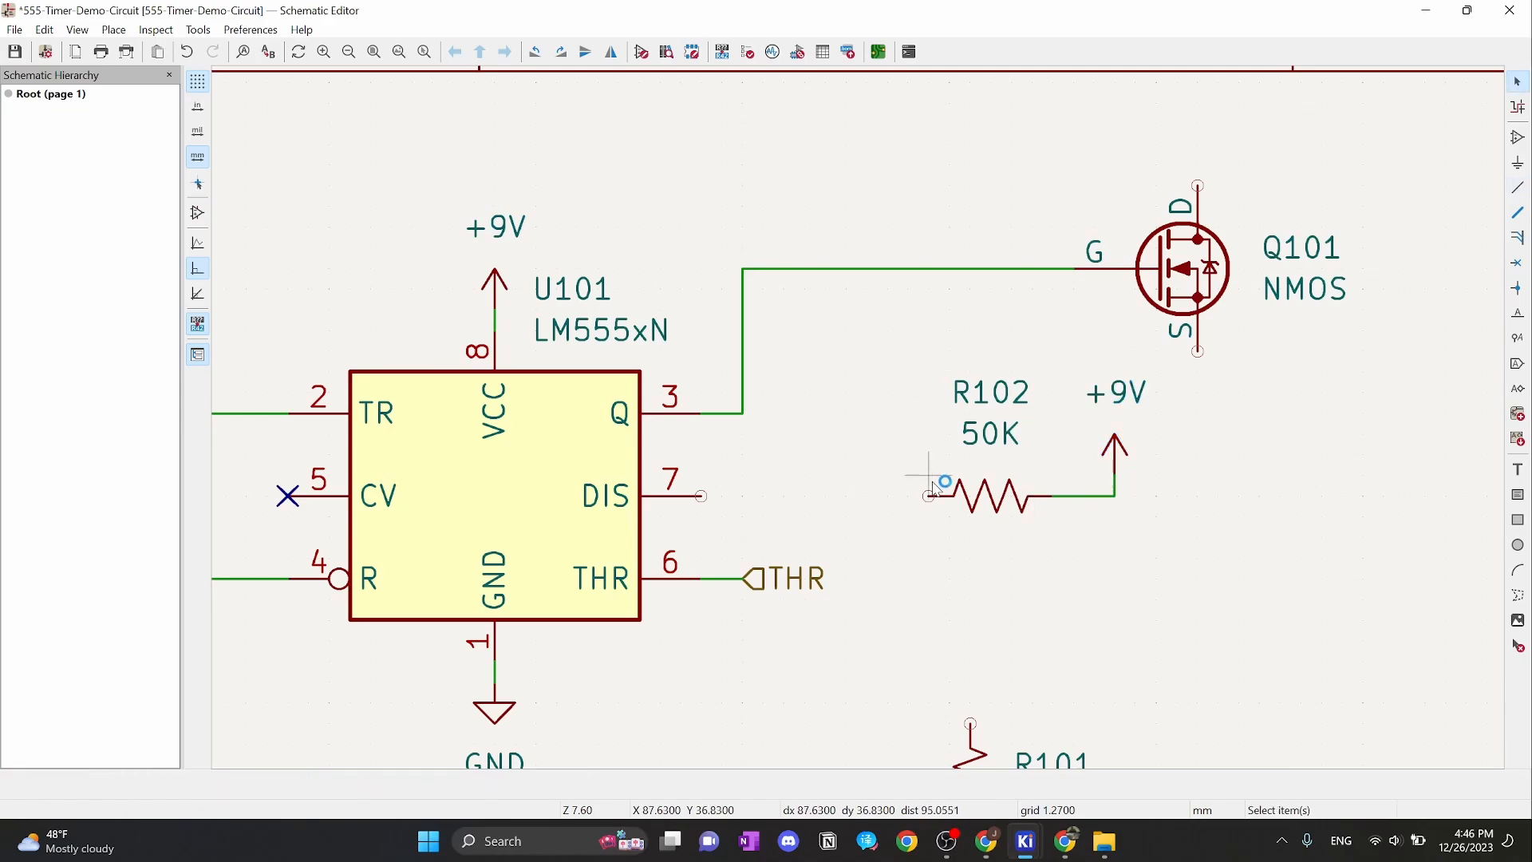
left_click(928, 496)
left_click(701, 496)
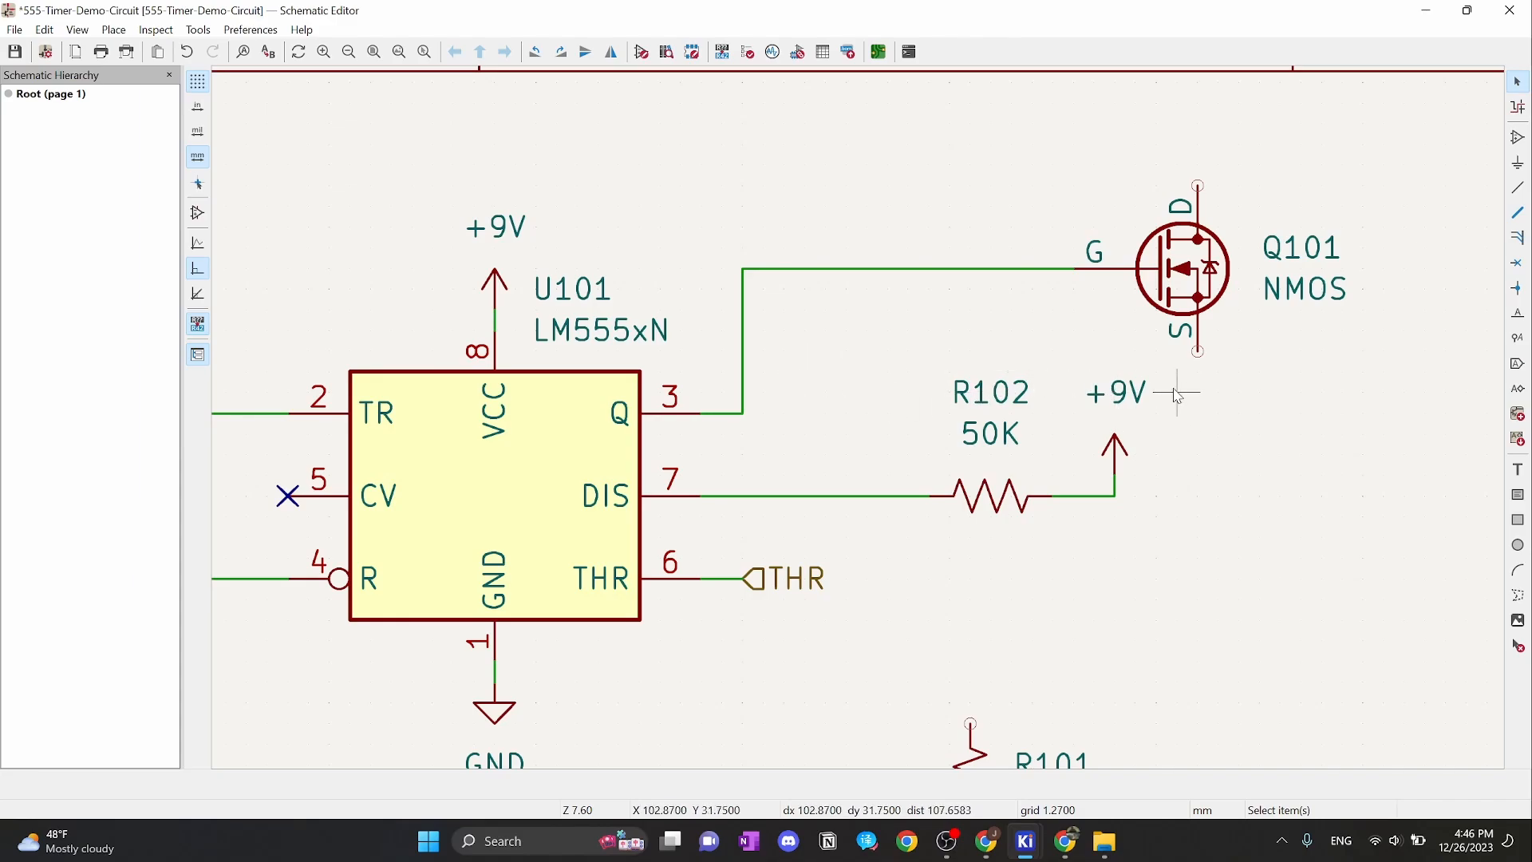
Shift R102 with its +9V and wires left toward the 555
left_click_drag(1173, 386, 947, 547)
left_click_drag(991, 498, 911, 501)
left_click(968, 551)
scroll(826, 577, "down", 1)
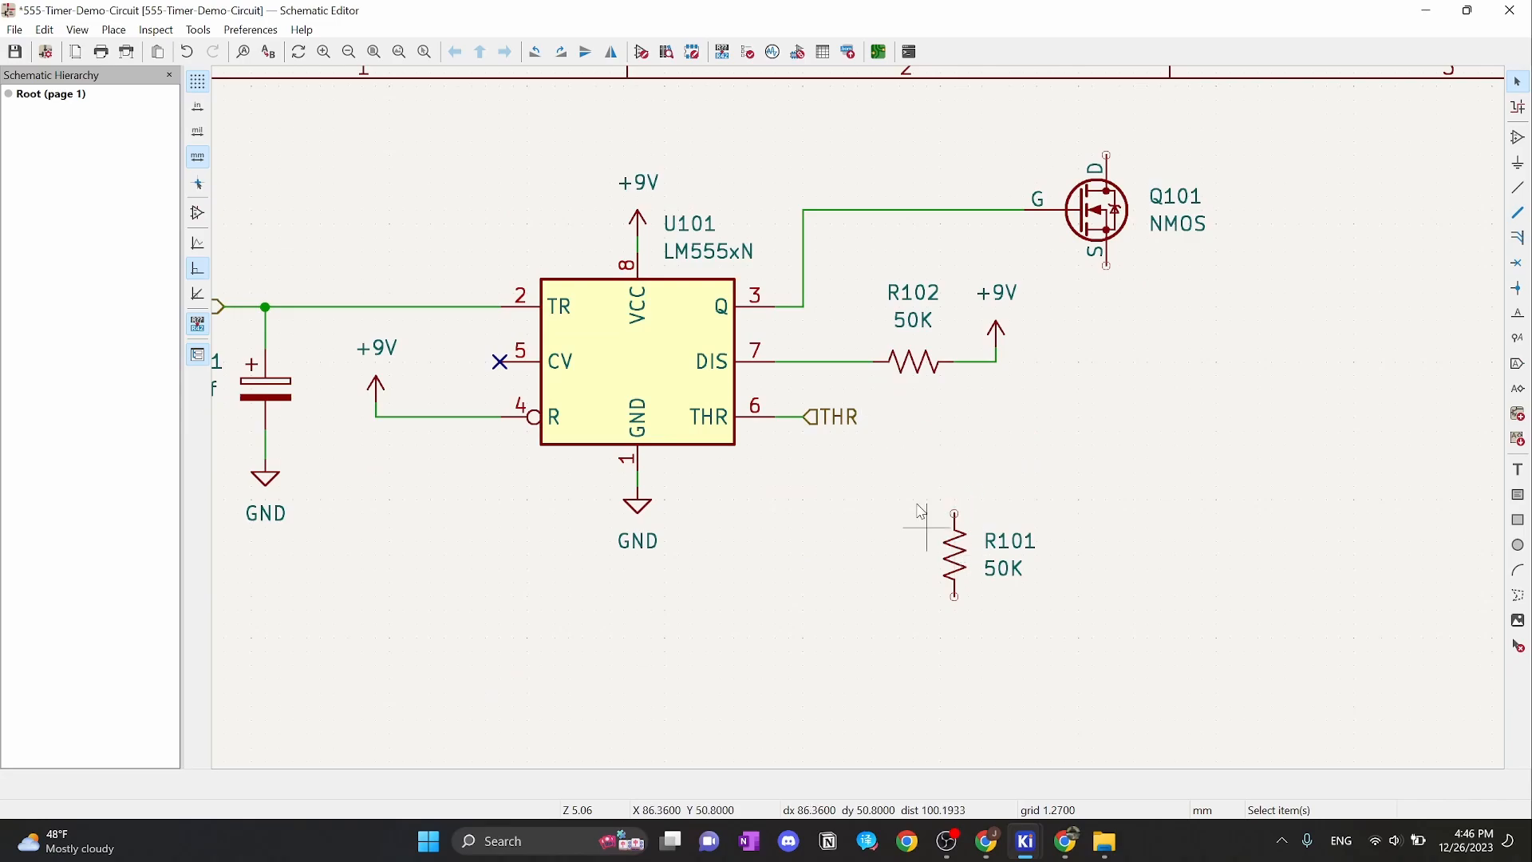
Move the THR label down below pin 6 and check the THR and Q101 gate wires
left_click(839, 421)
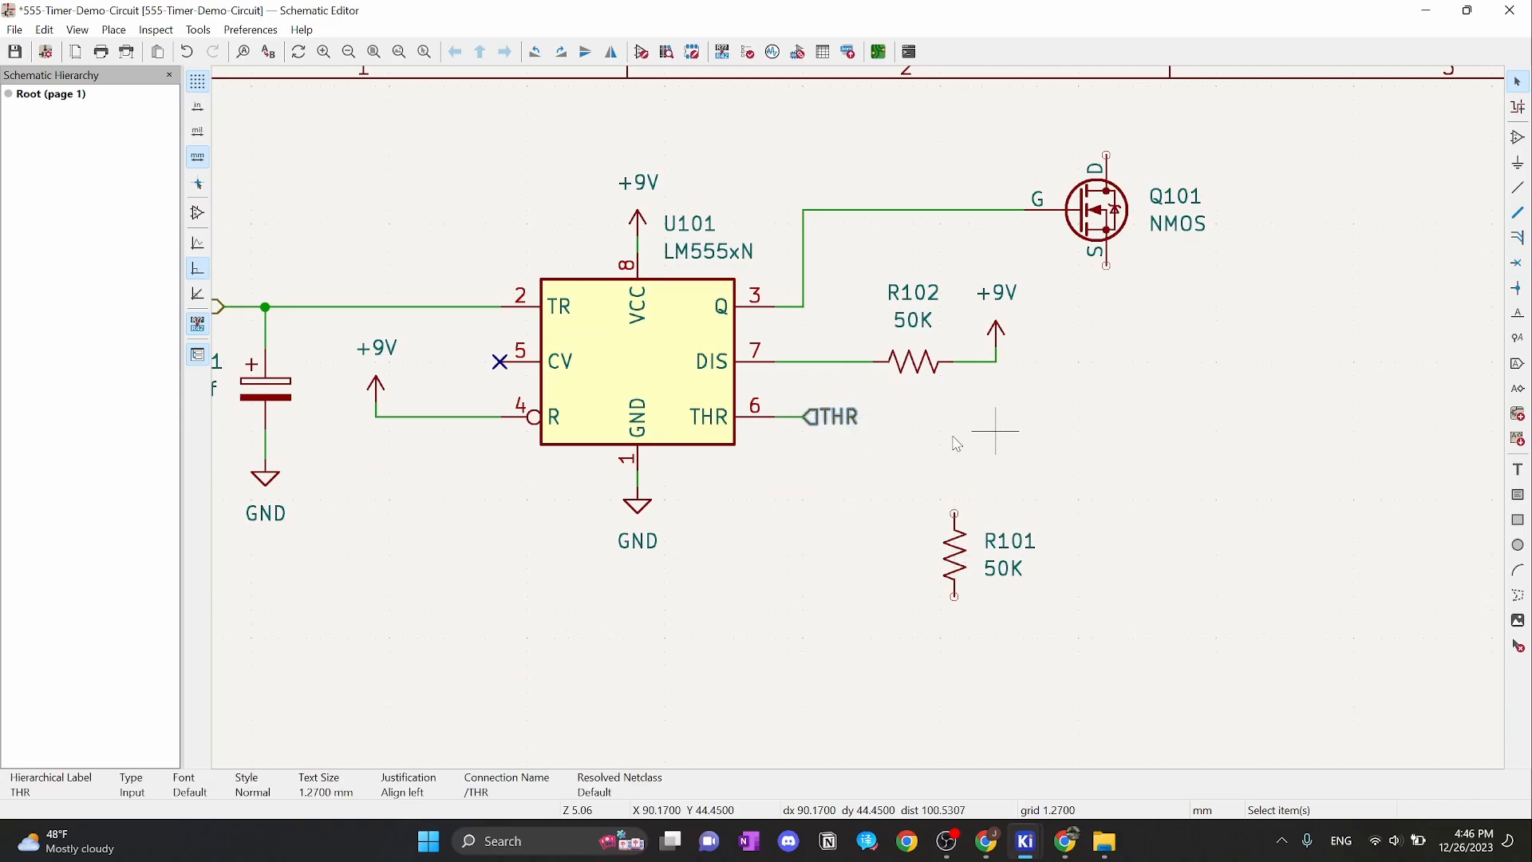
key("g")
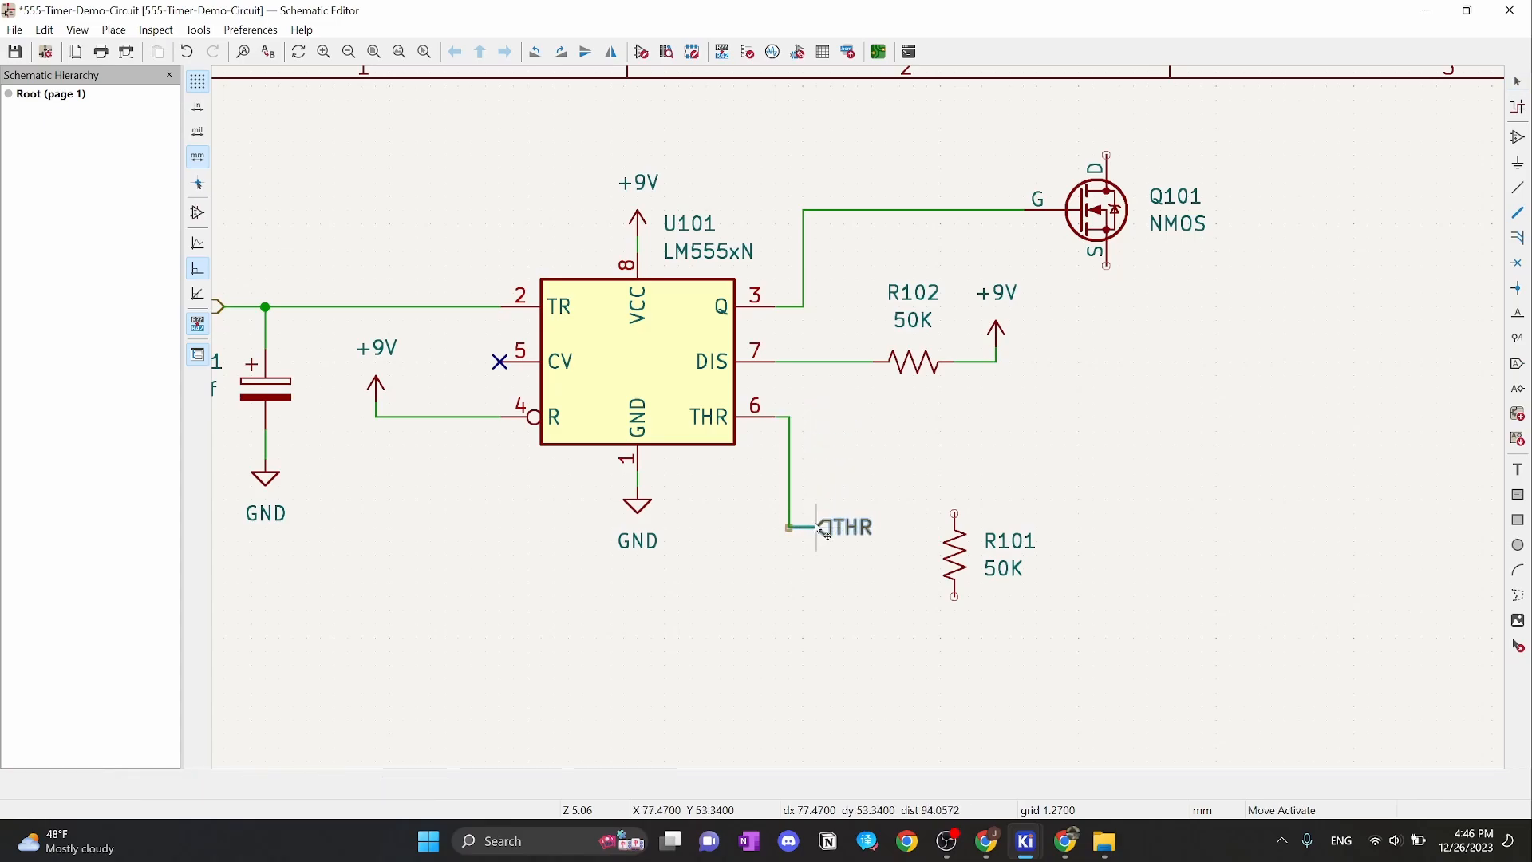
left_click(828, 532)
scroll(805, 367, "up", 2)
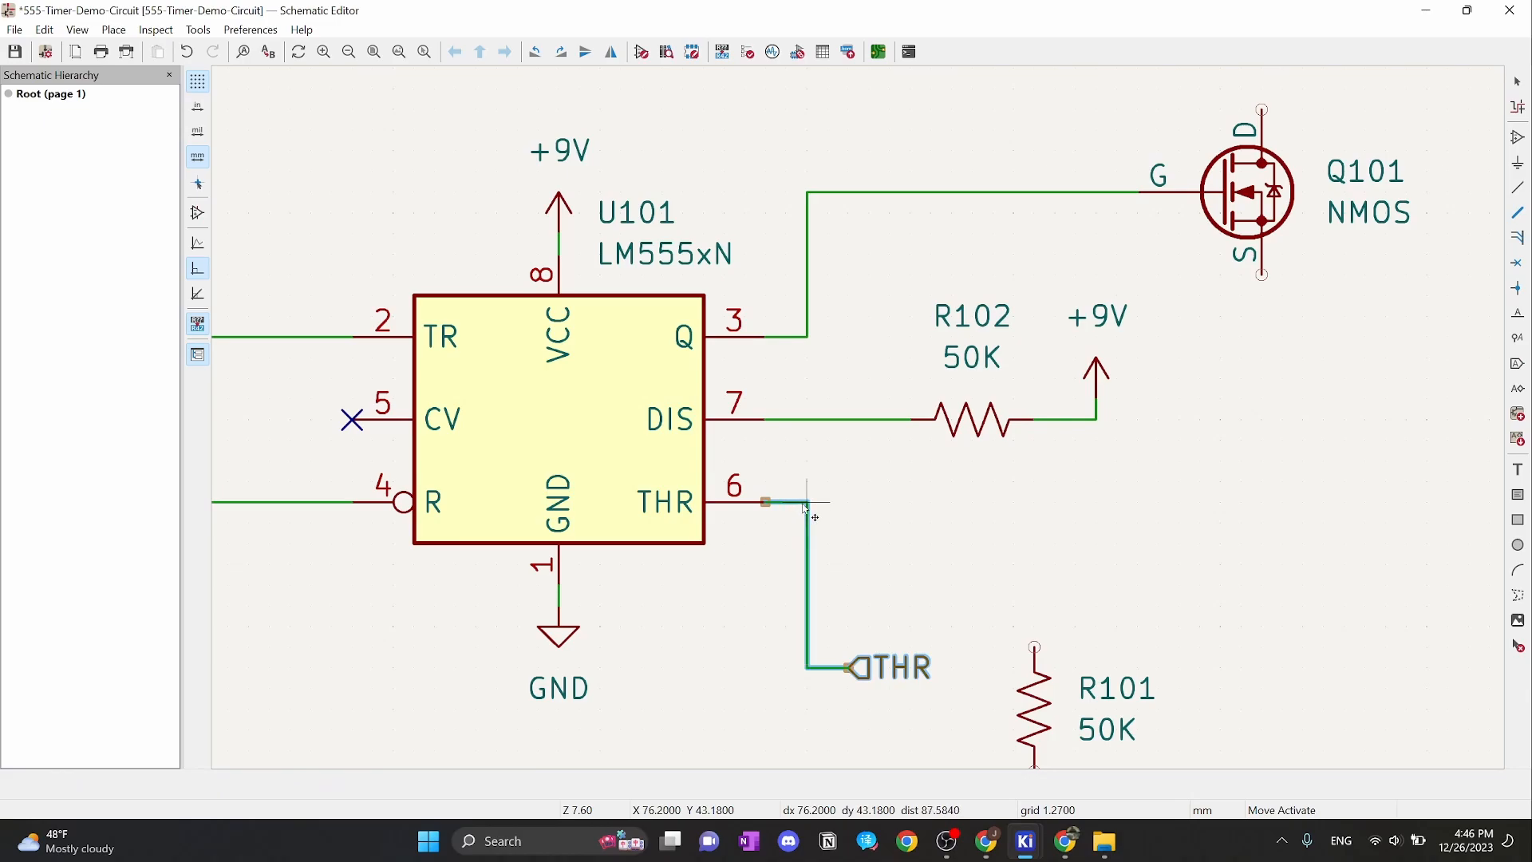
key("Escape")
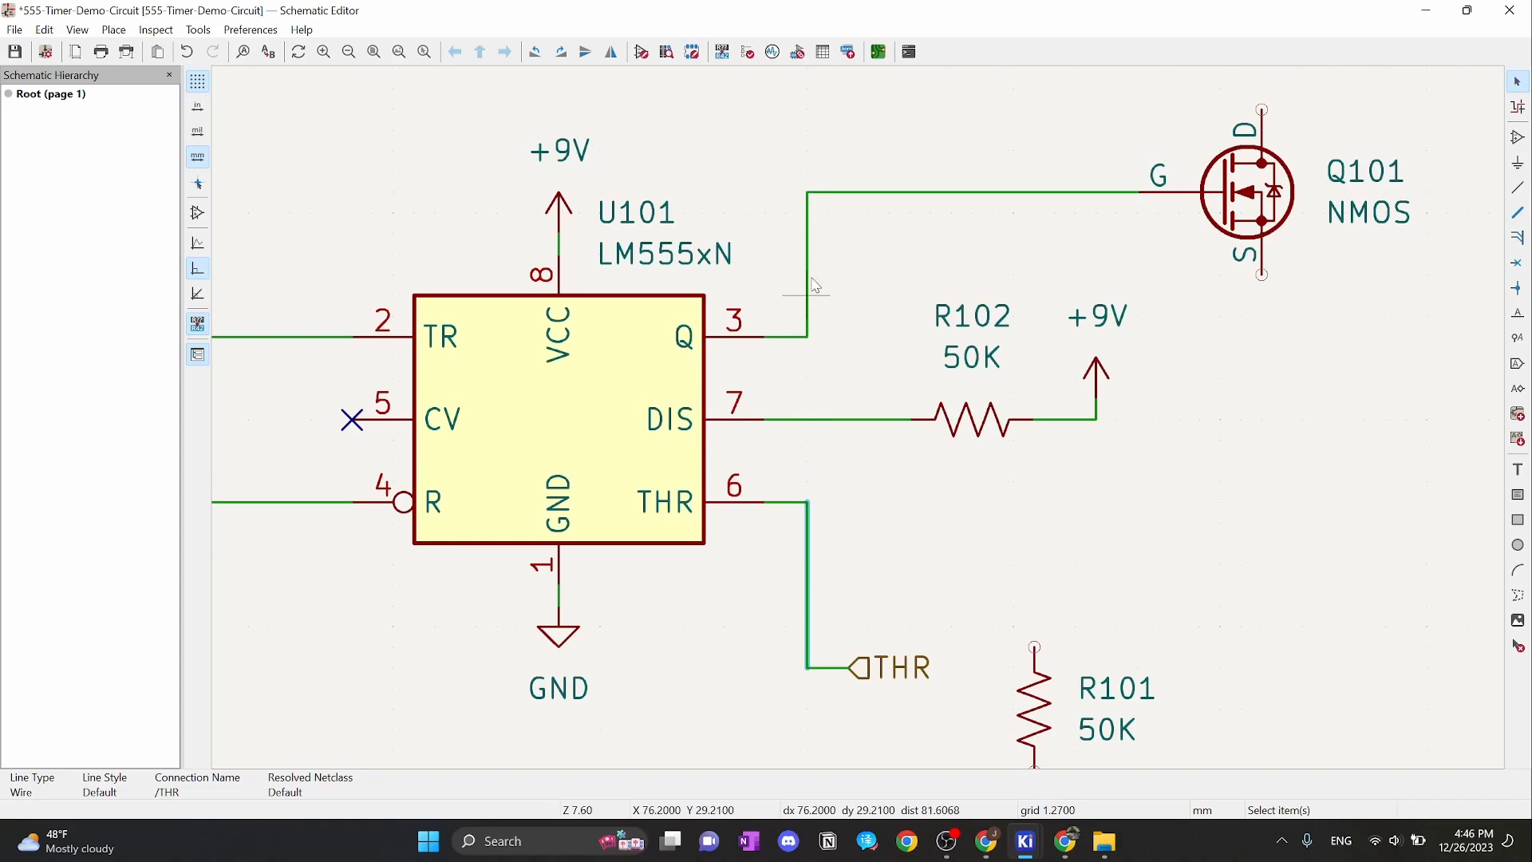
left_click(845, 600)
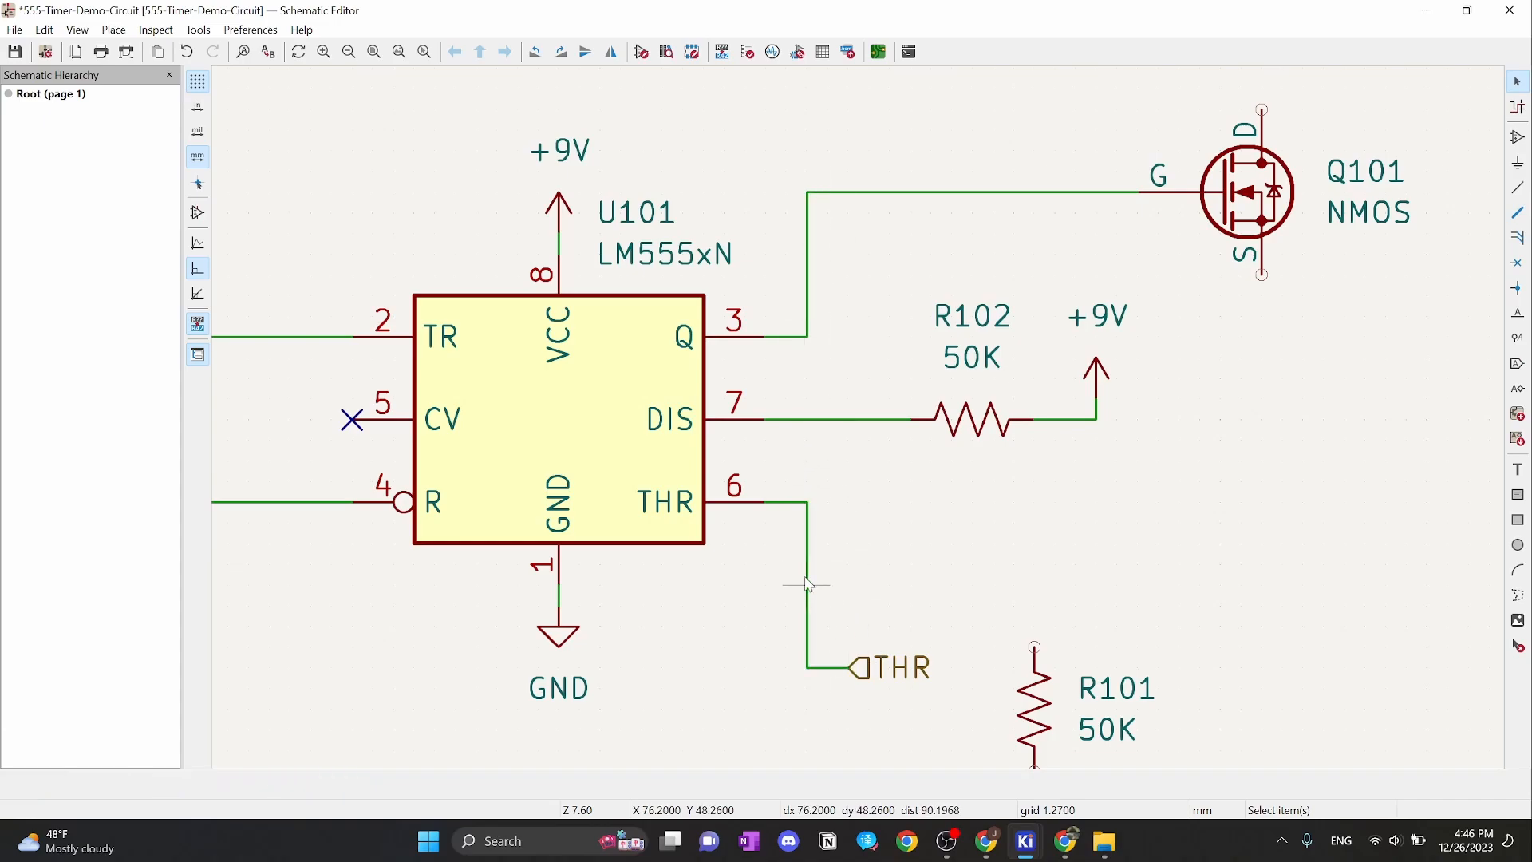
left_click(808, 584)
left_click(808, 252)
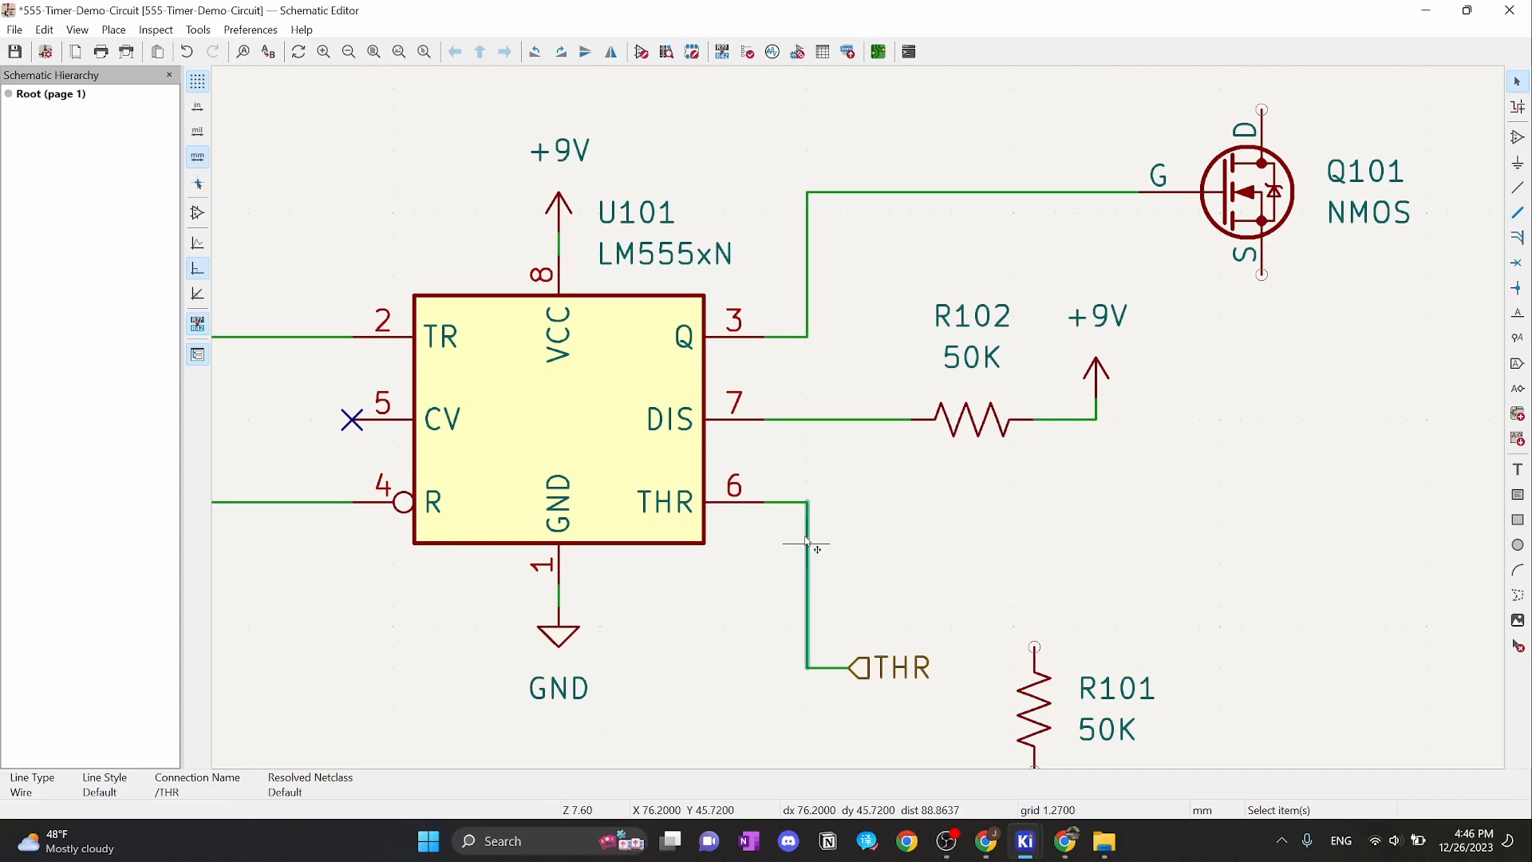
left_click(1201, 525)
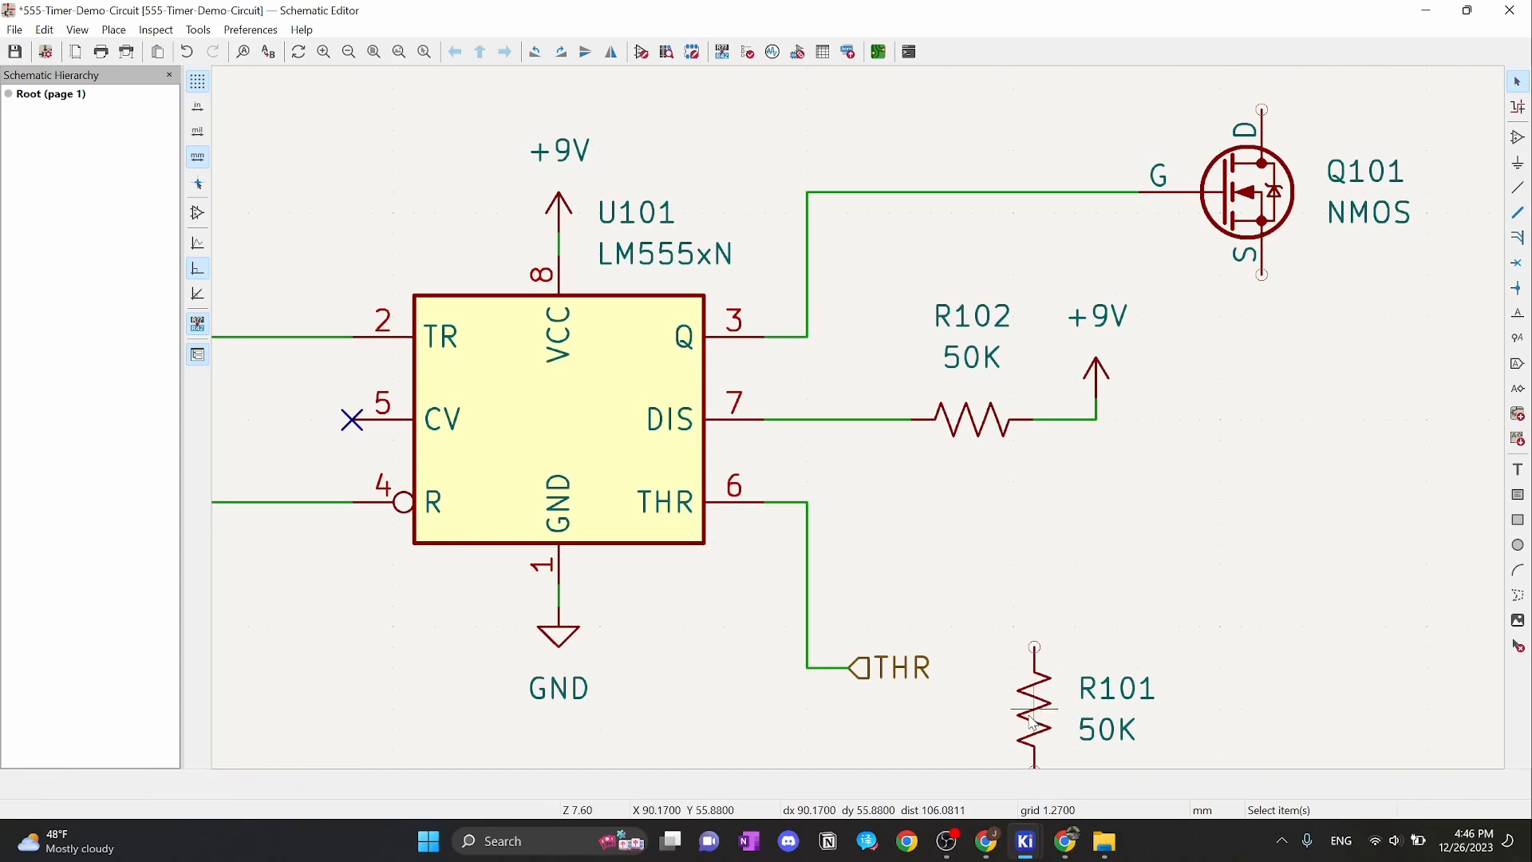
Move R101 up beside the DIS and THR wires and shift the THR label right
left_click_drag(1035, 725, 878, 551)
left_click(1094, 557)
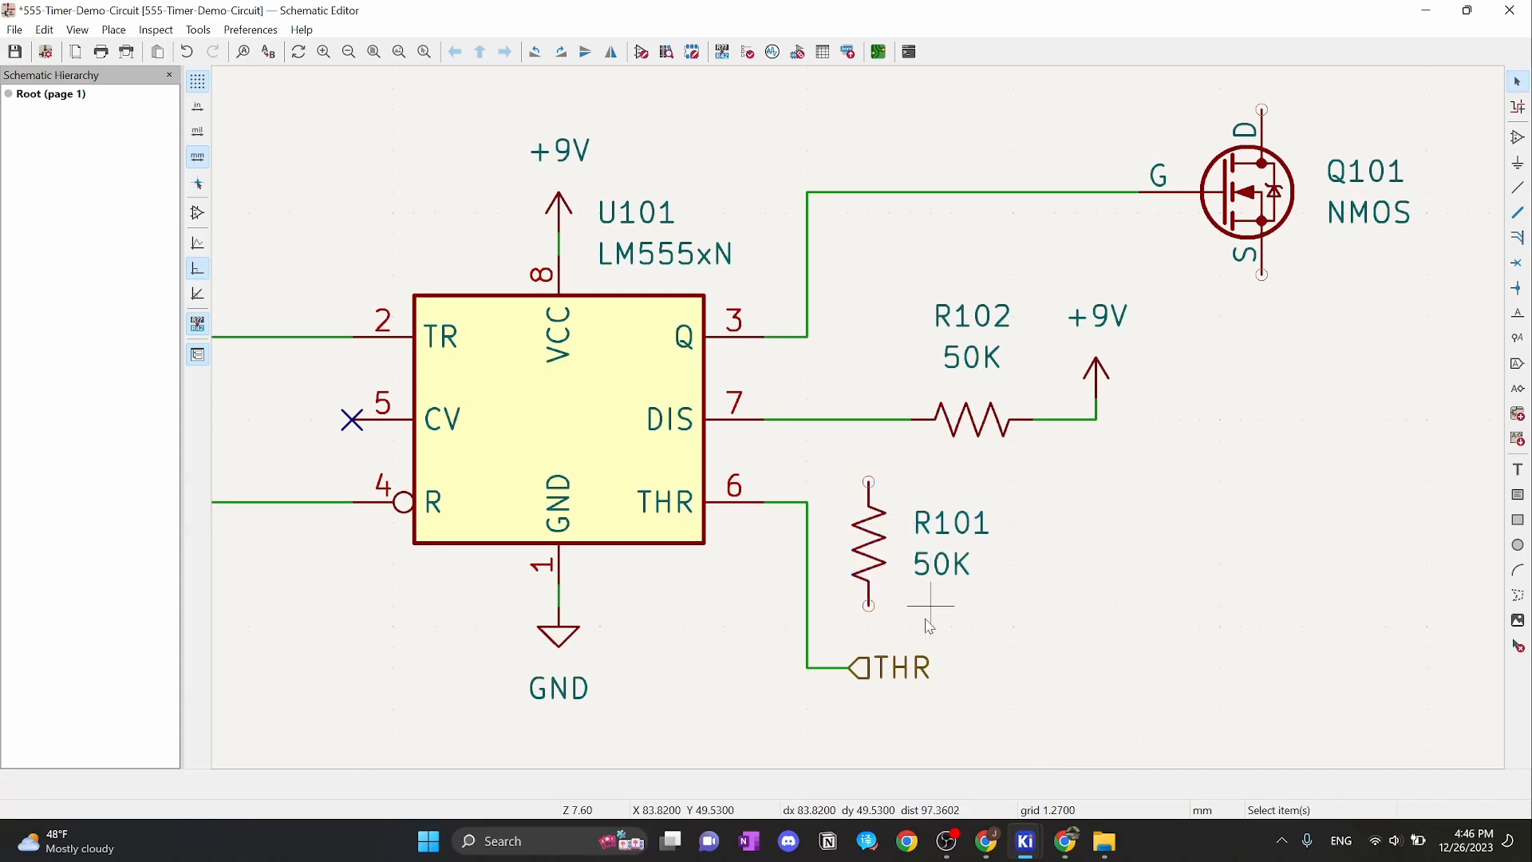
left_click(875, 672)
left_click_drag(893, 672, 954, 668)
left_click(1015, 570)
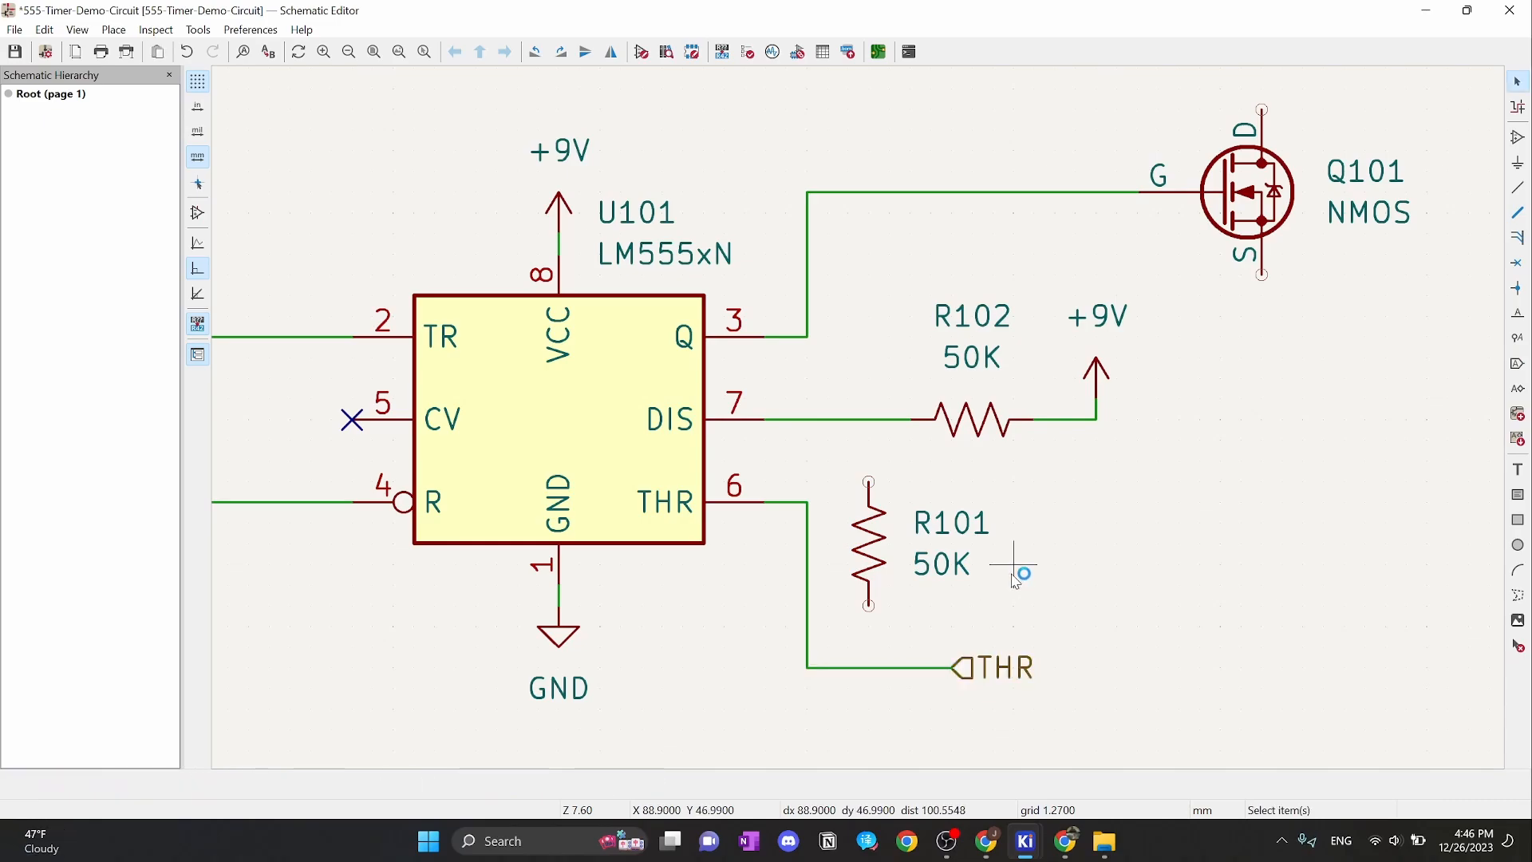
Wire R101's top end to the DIS wire and its bottom end to the THR wire
left_click(868, 481)
left_click(869, 419)
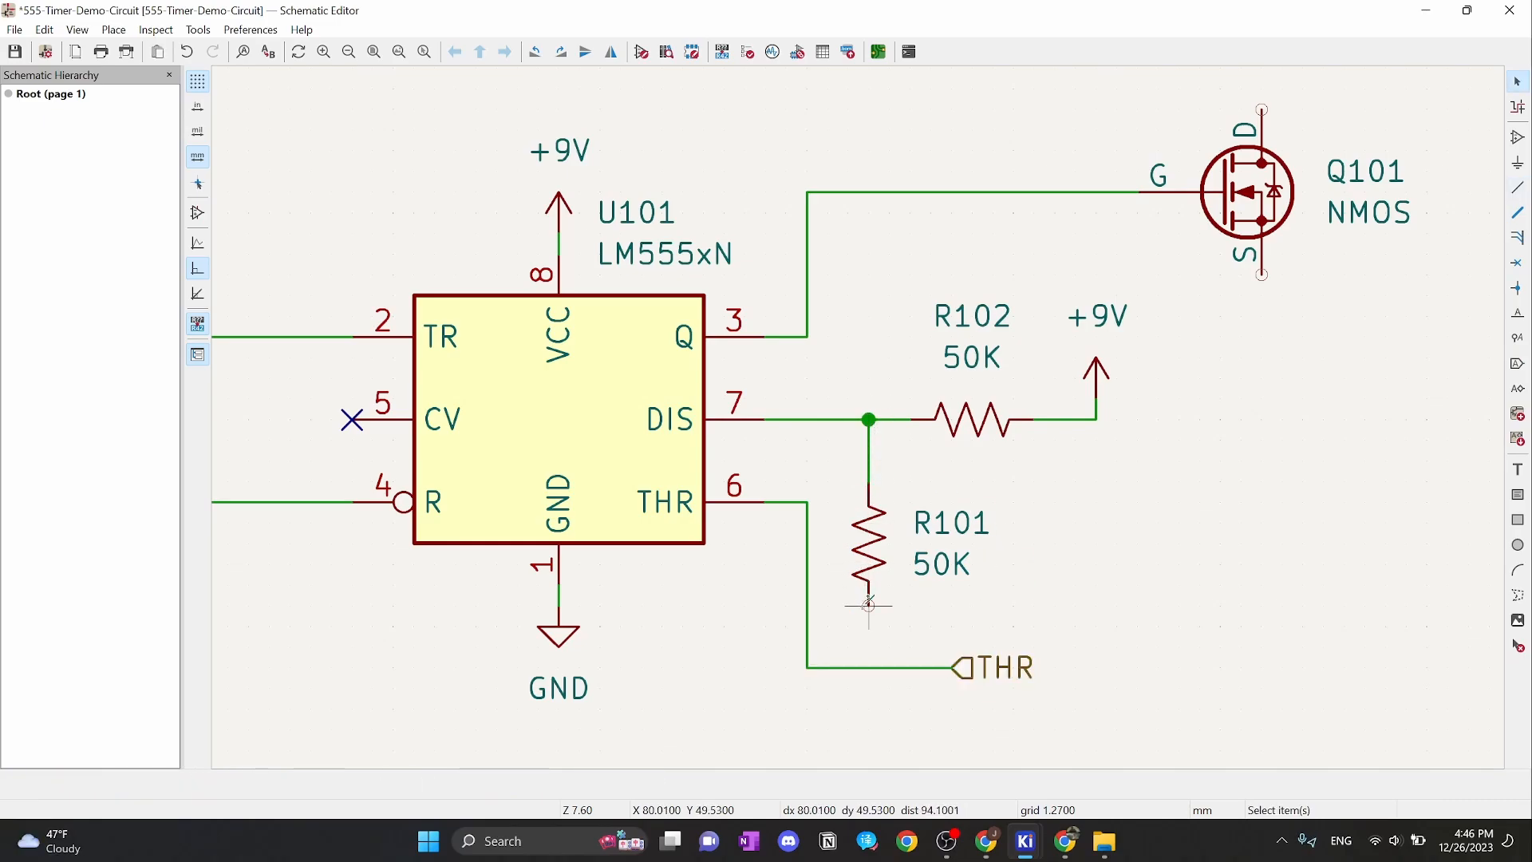
key("w")
left_click(869, 667)
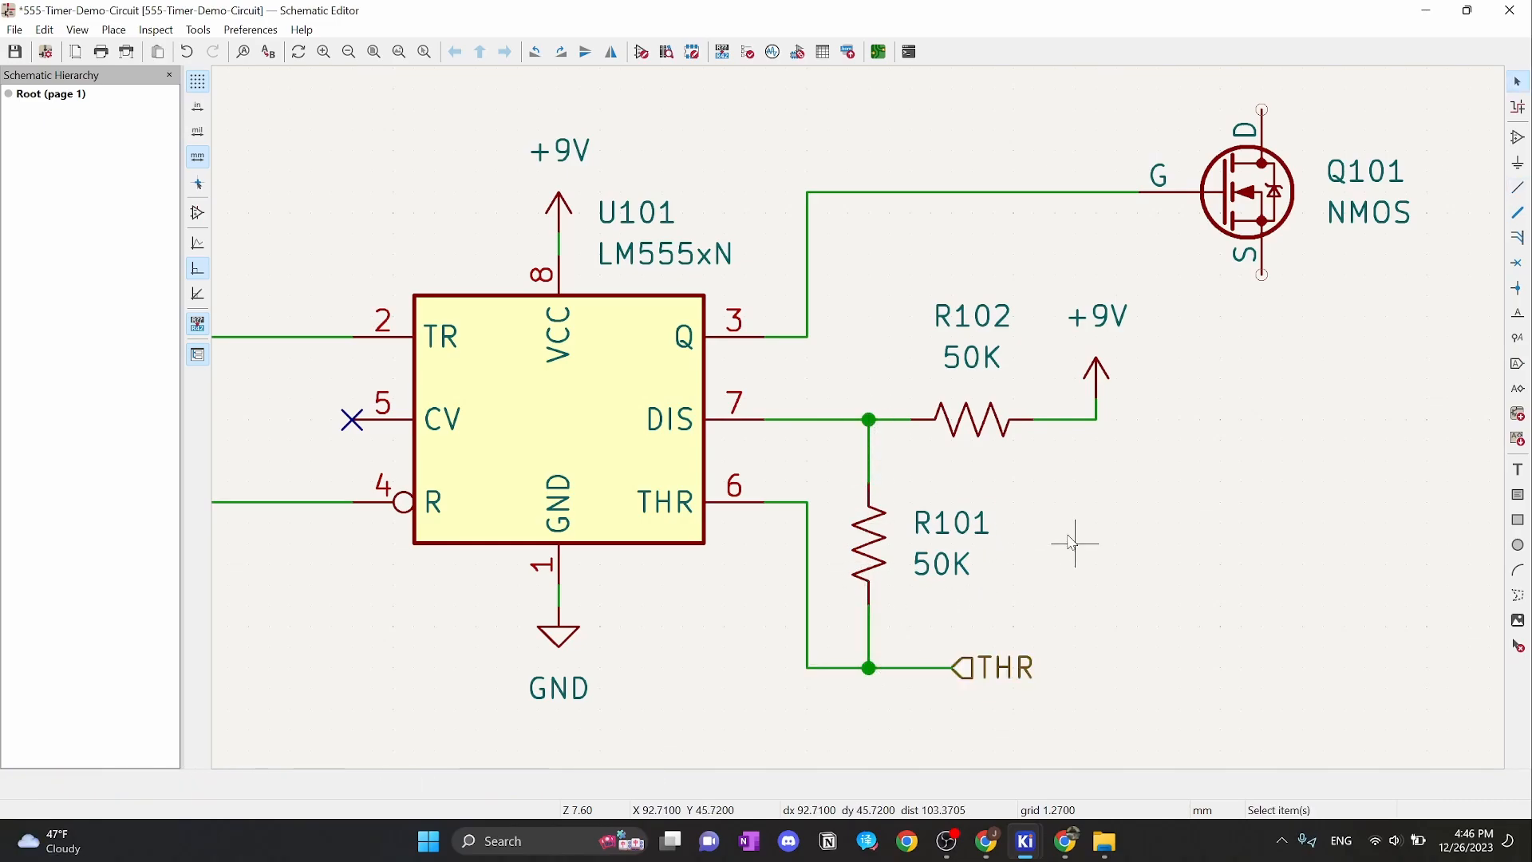
left_click(880, 558)
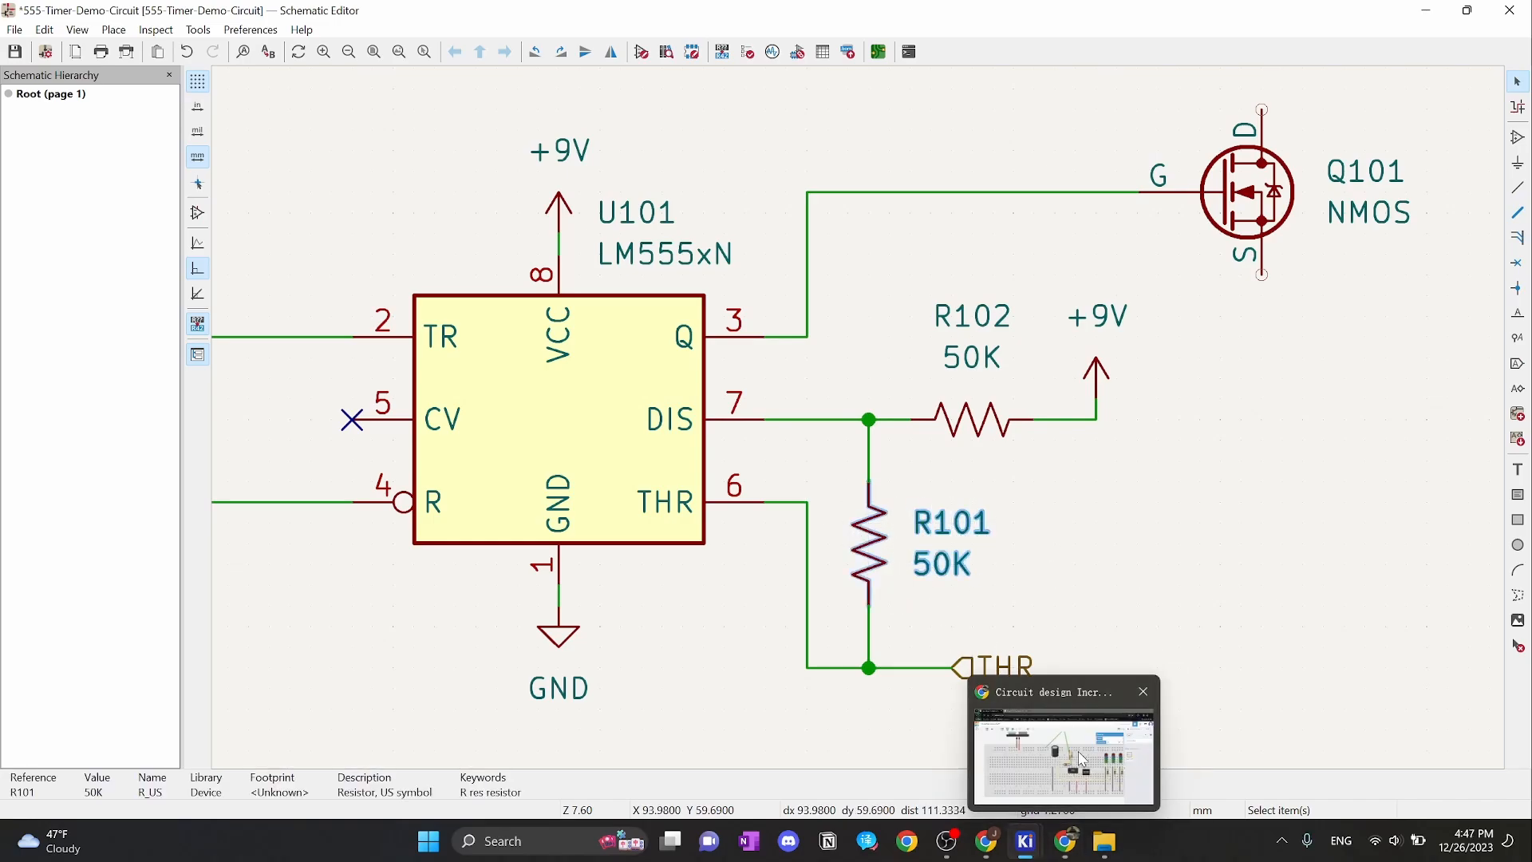
left_click(1063, 844)
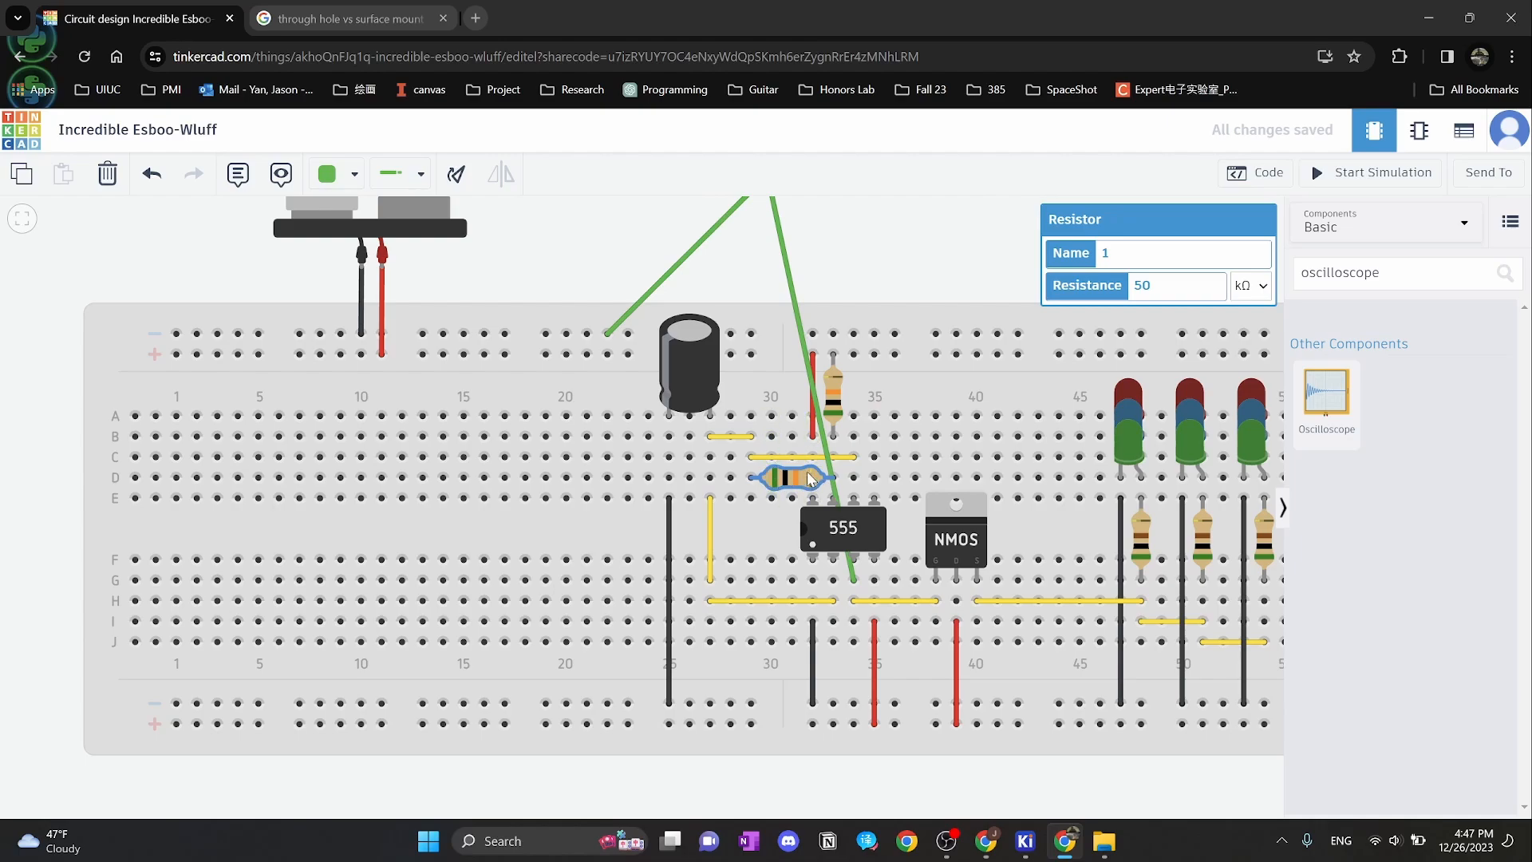
left_click(832, 395)
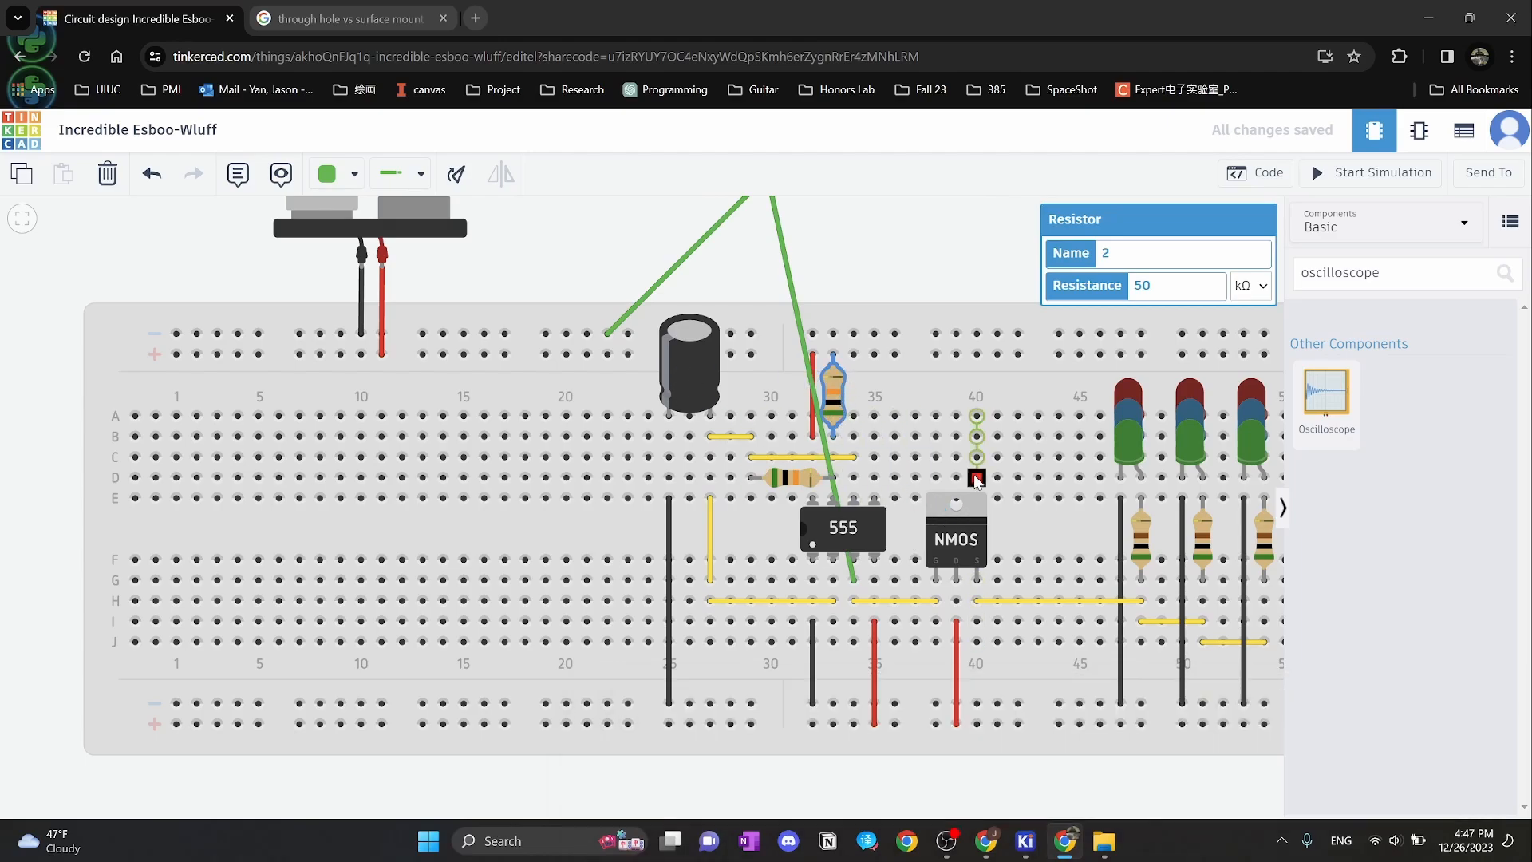
scroll(933, 422, "down", 1)
left_click_drag(968, 275, 948, 356)
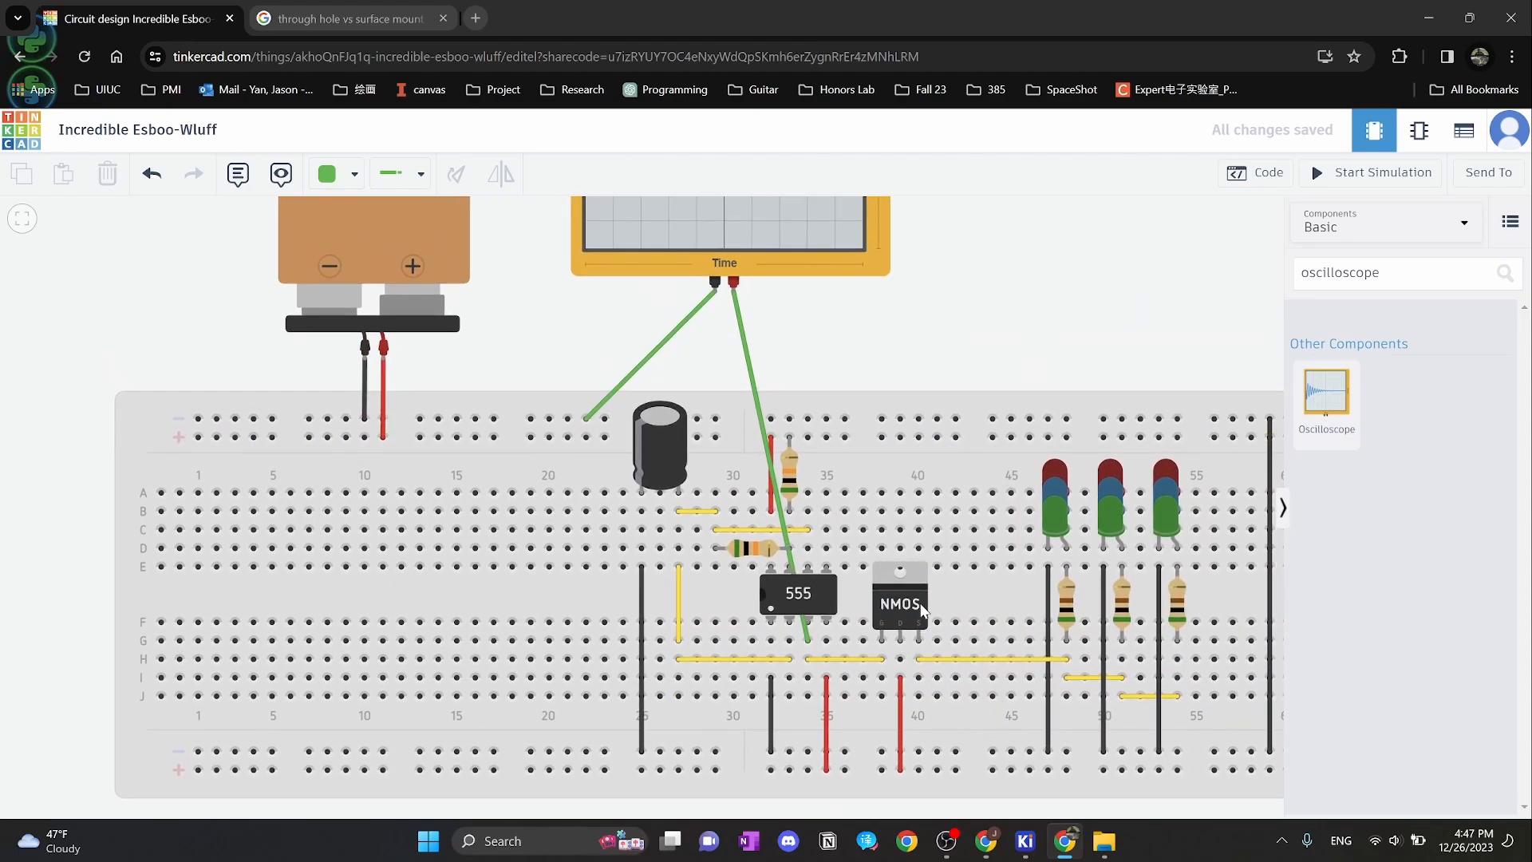
mouse_move(1025, 842)
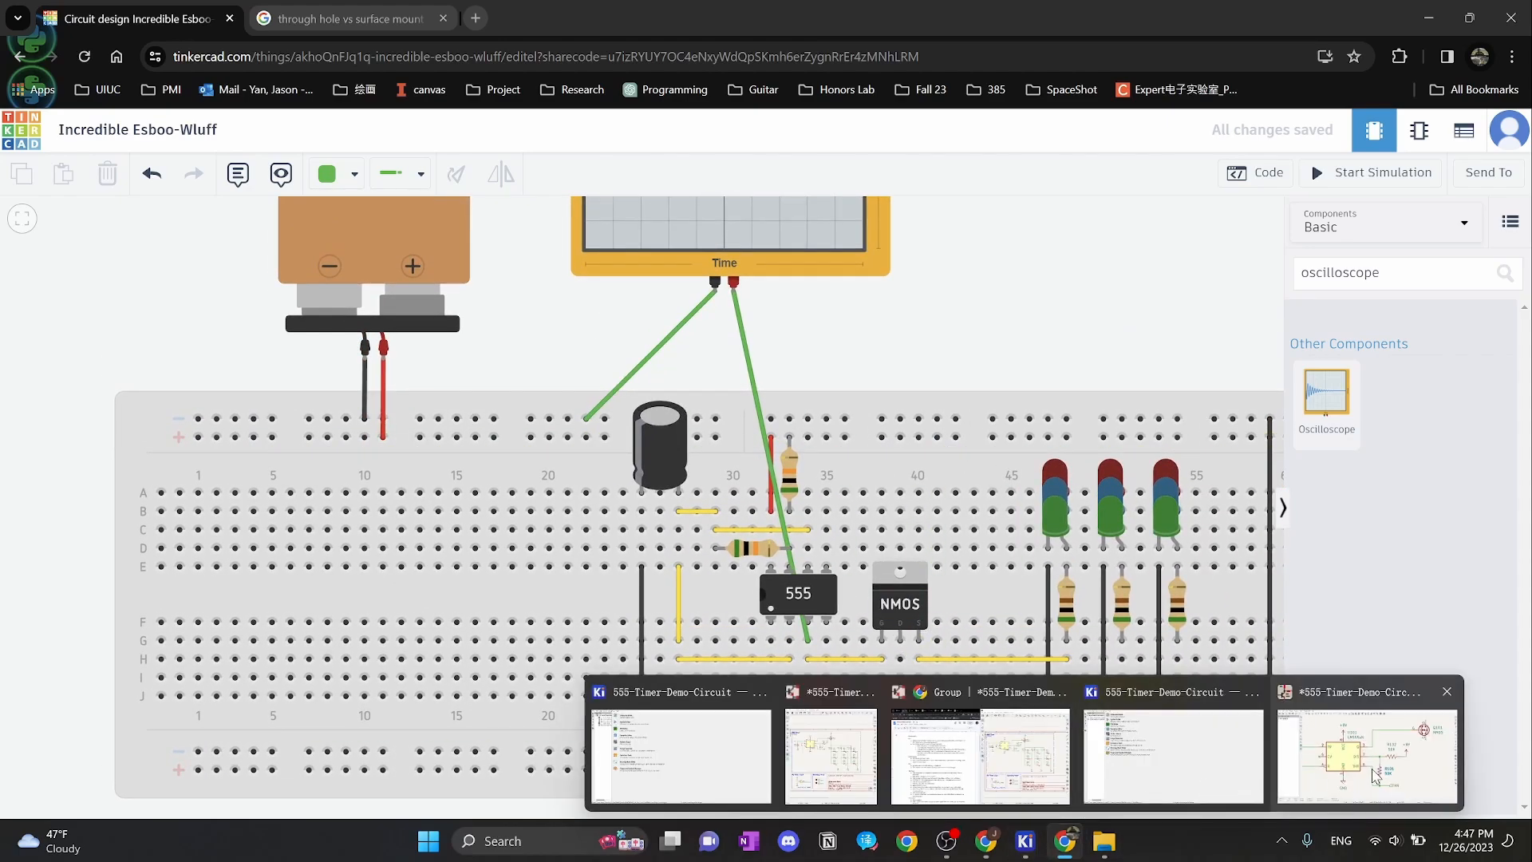
left_click(878, 758)
Attach a duplicated +9V supply symbol to Q101's drain
left_click(479, 317)
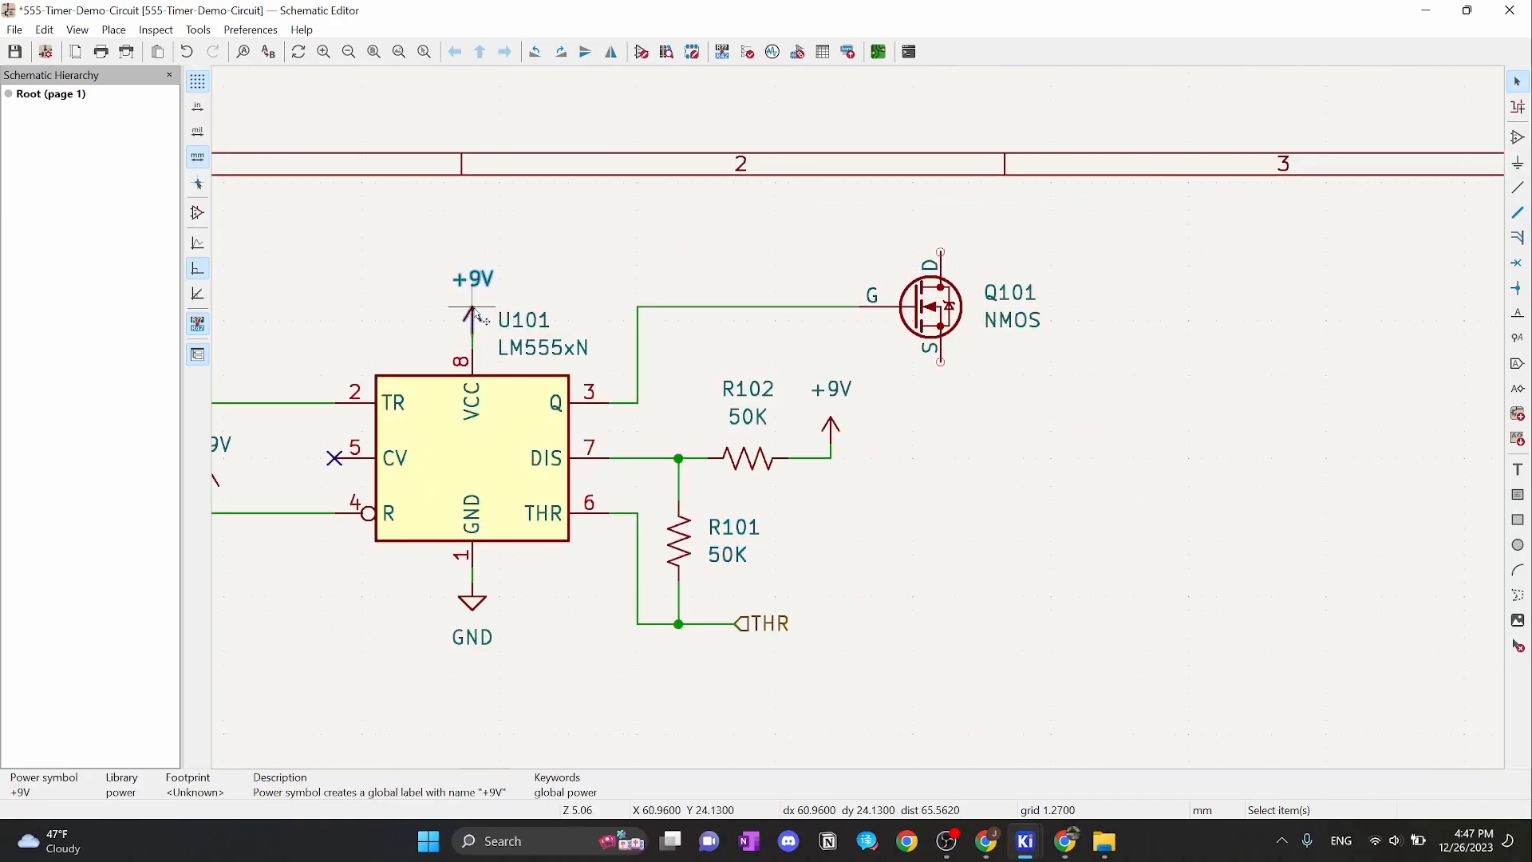
key("ctrl+d")
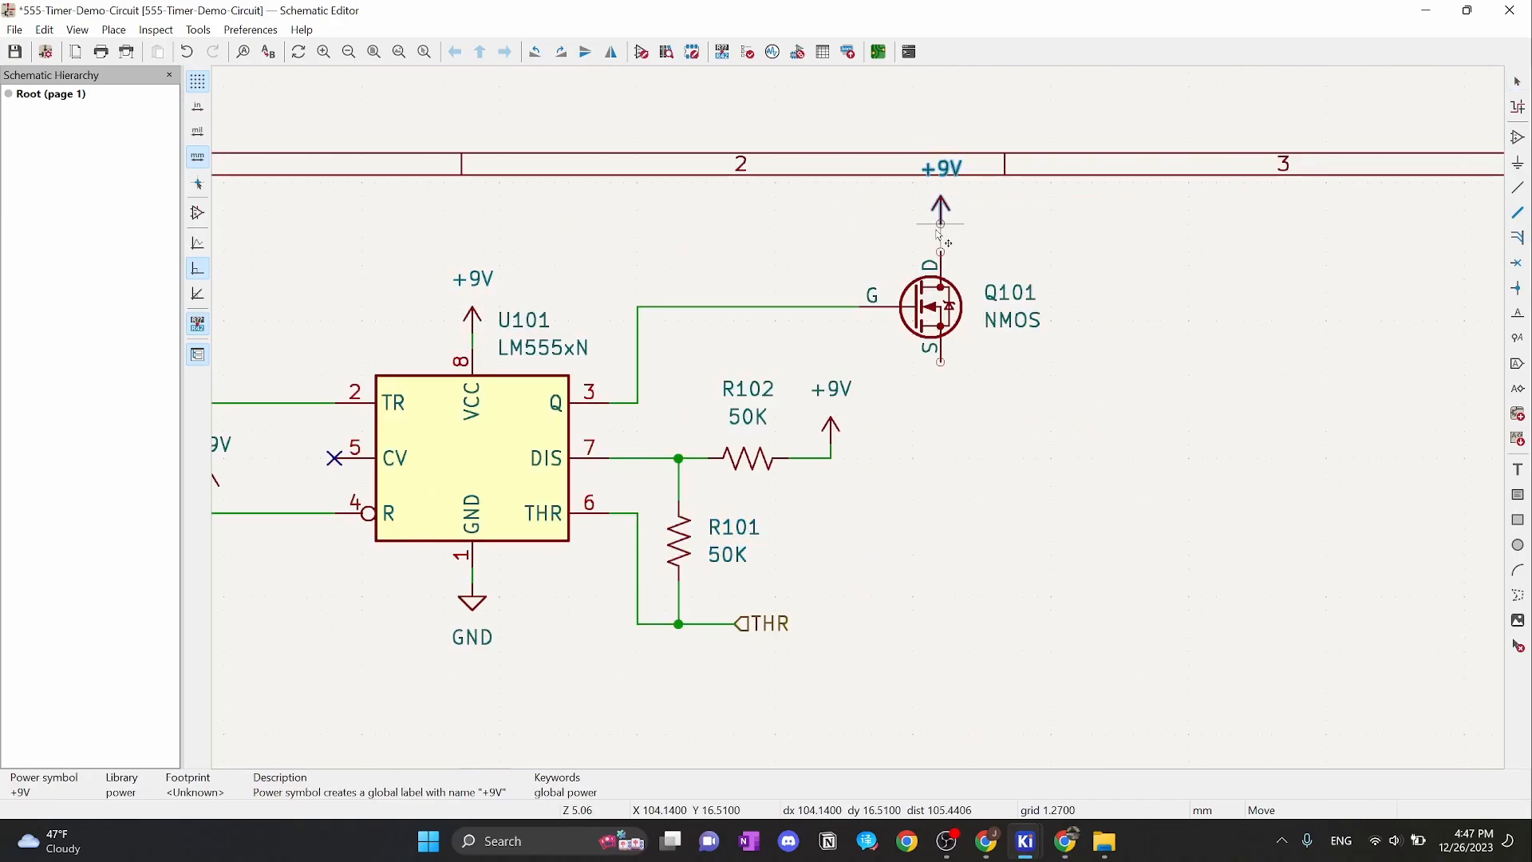
left_click(941, 238)
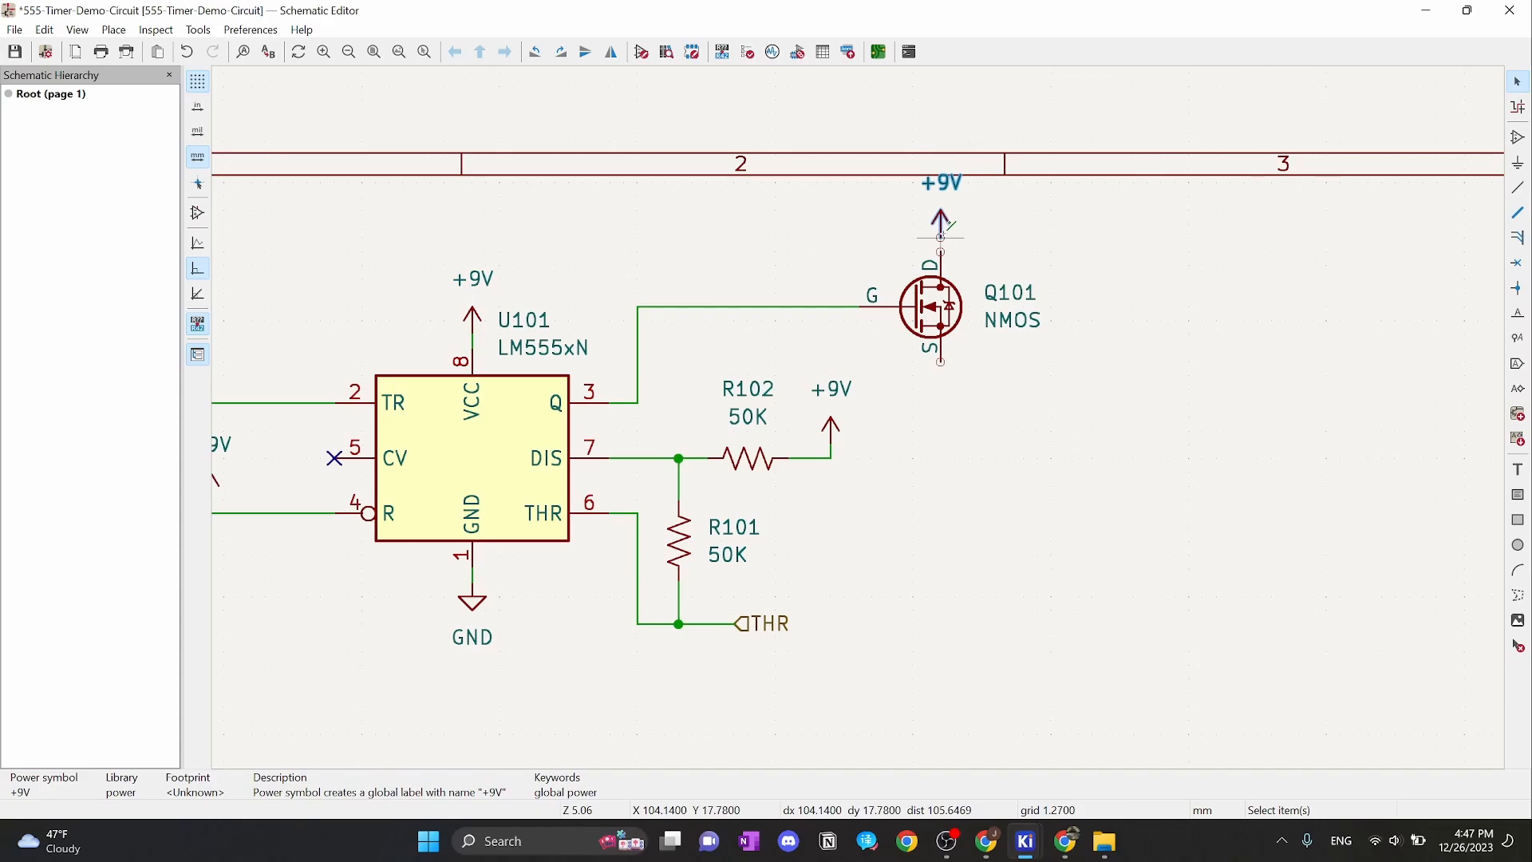
scroll(1029, 267, "up", 2)
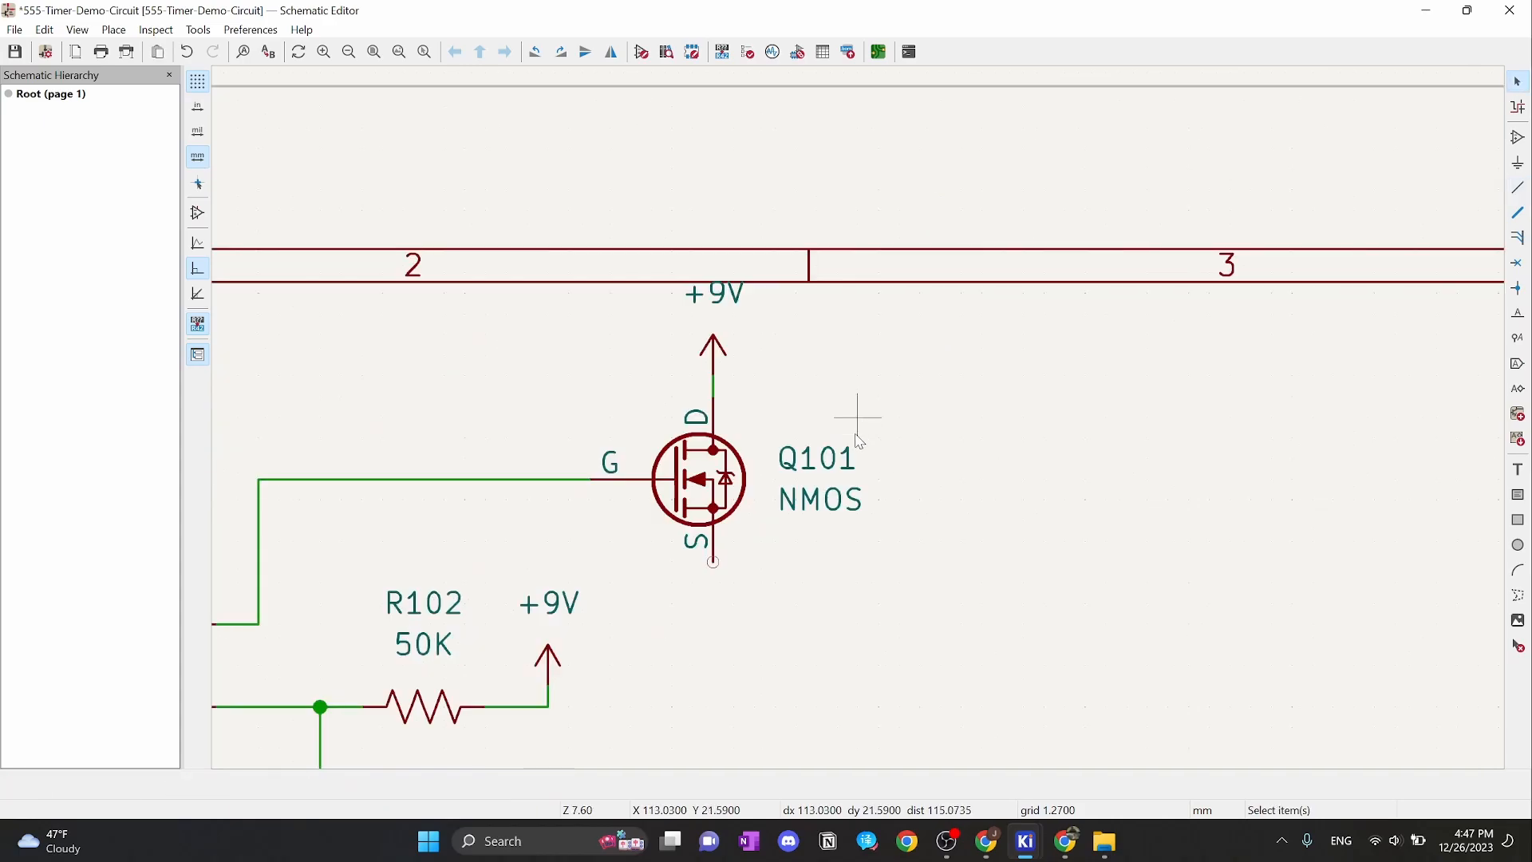
scroll(860, 441, "down", 3)
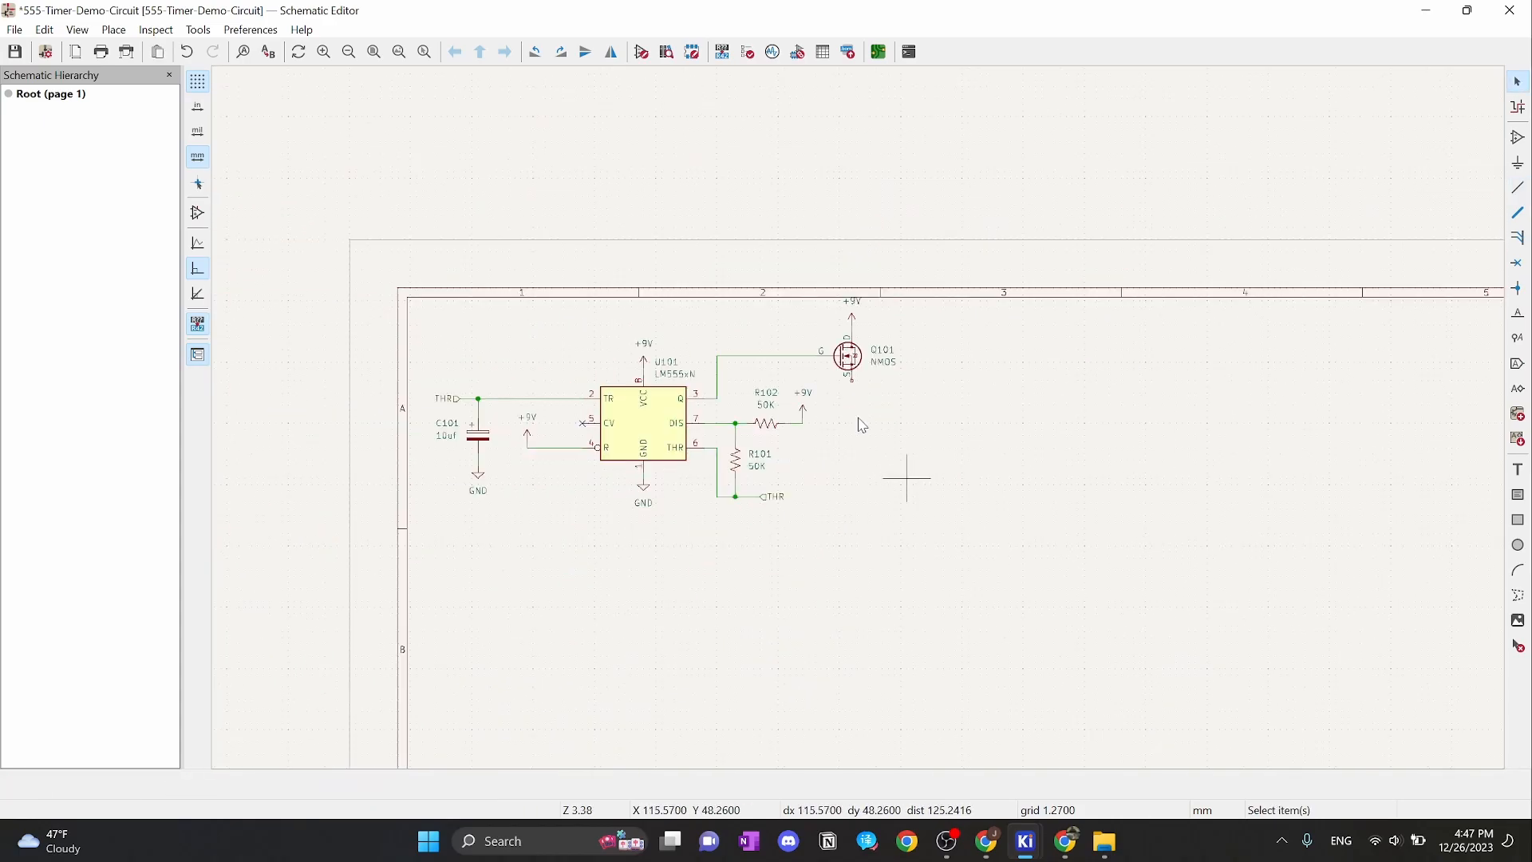
scroll(862, 426, "up", 1)
scroll(869, 417, "down", 1)
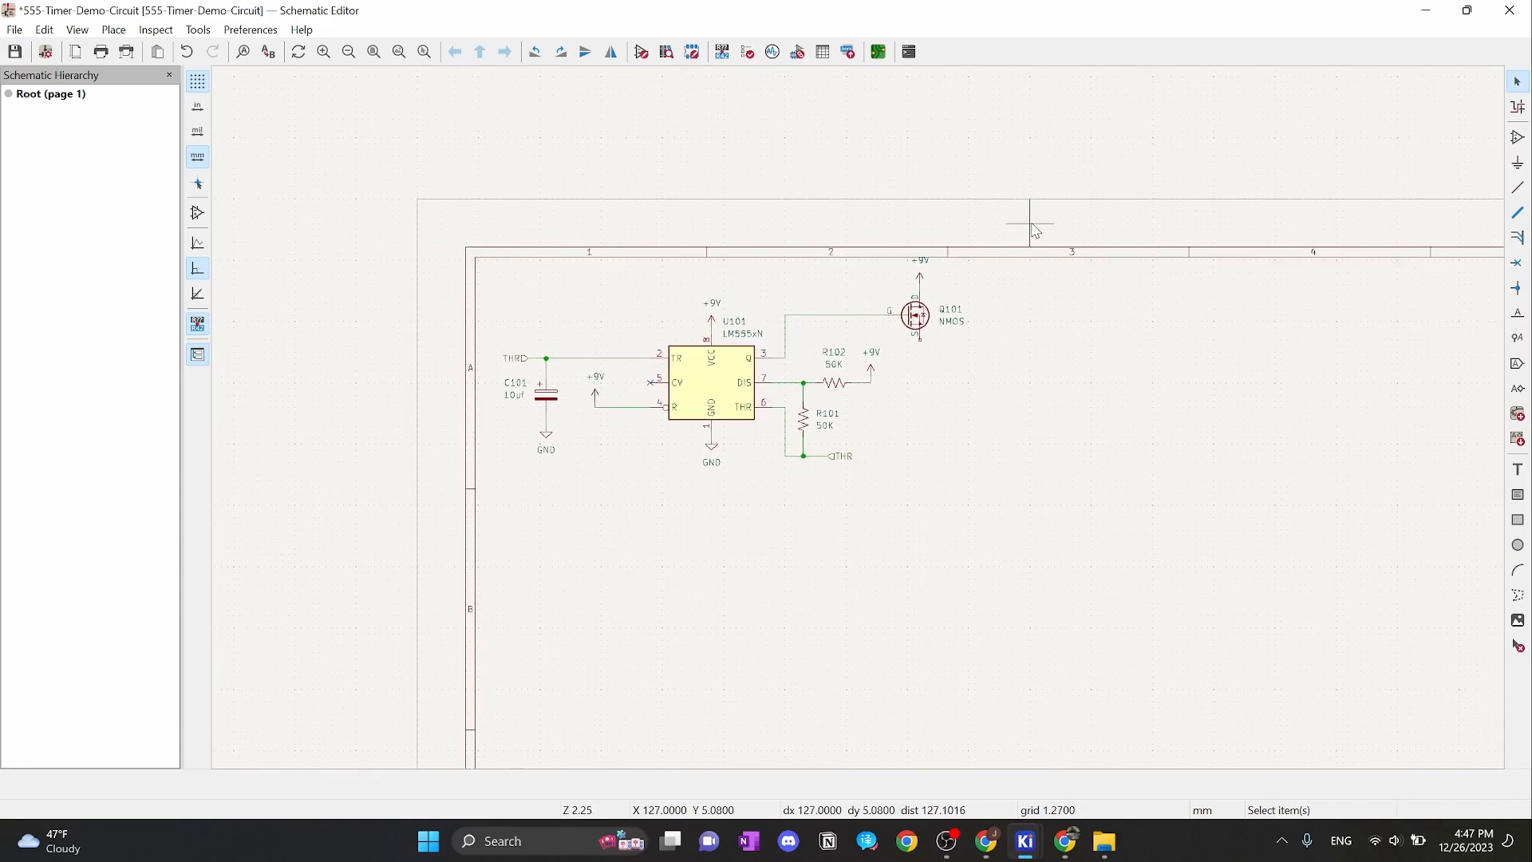
Reposition the entire 555 circuit to a new spot on the sheet
left_click_drag(1035, 231, 445, 548)
key("m")
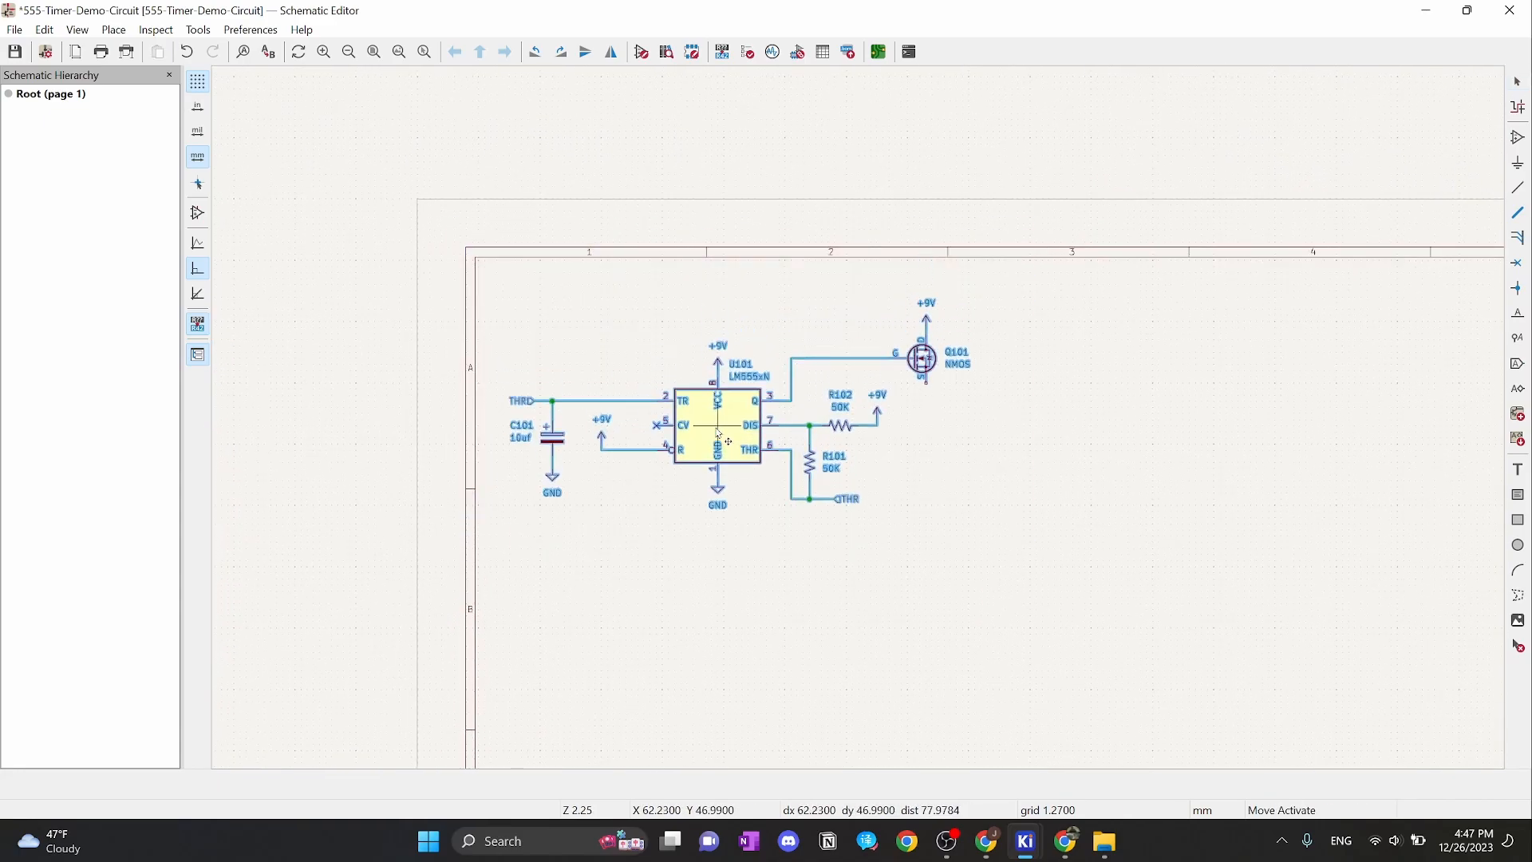
left_click(728, 441)
left_click(1036, 427)
scroll(1037, 423, "up", 3)
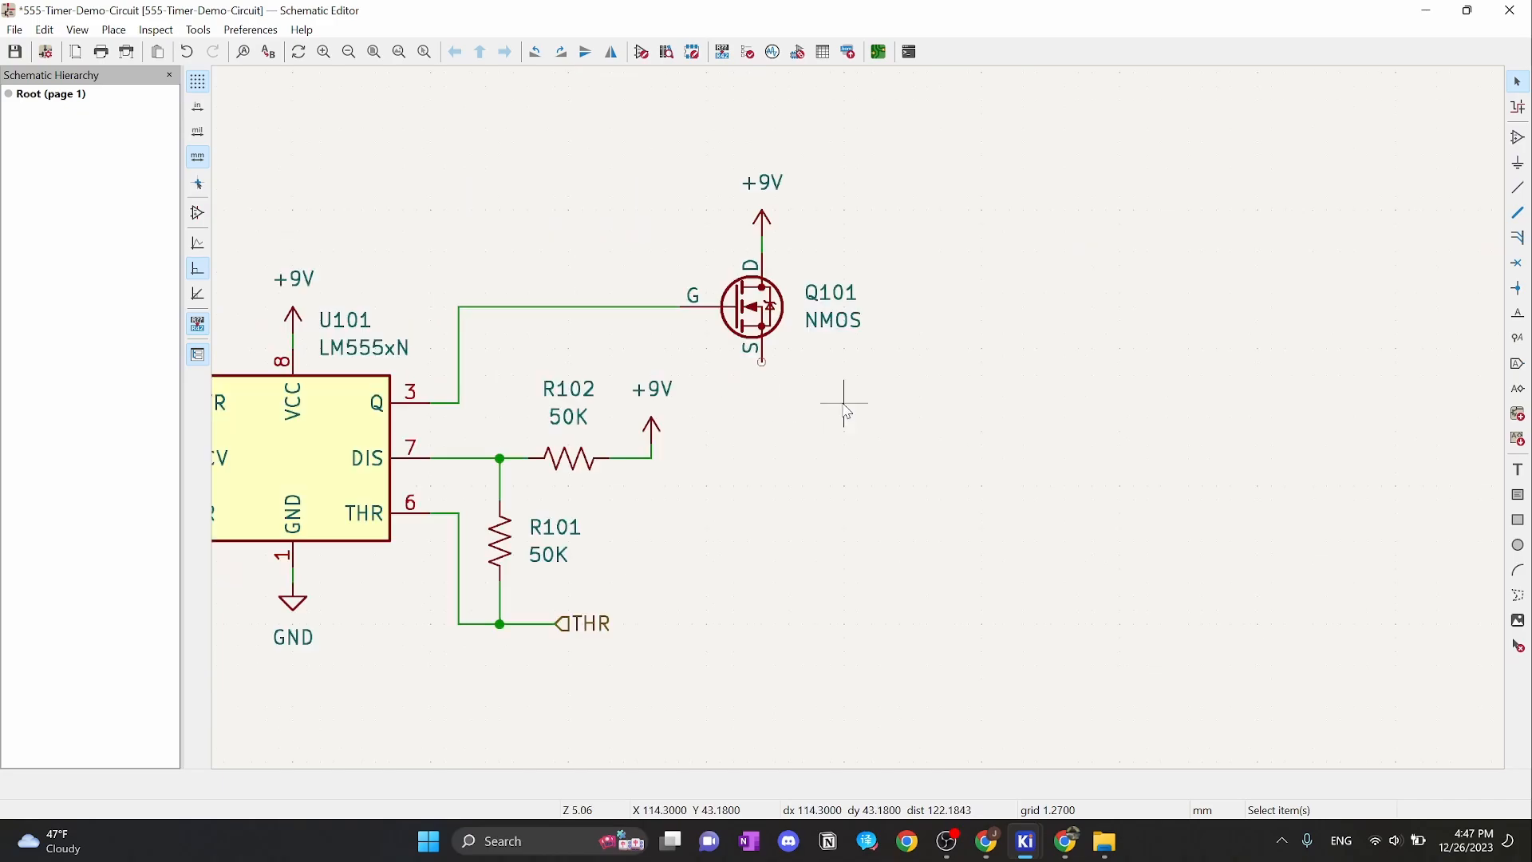
middle_click_drag(845, 411, 974, 489)
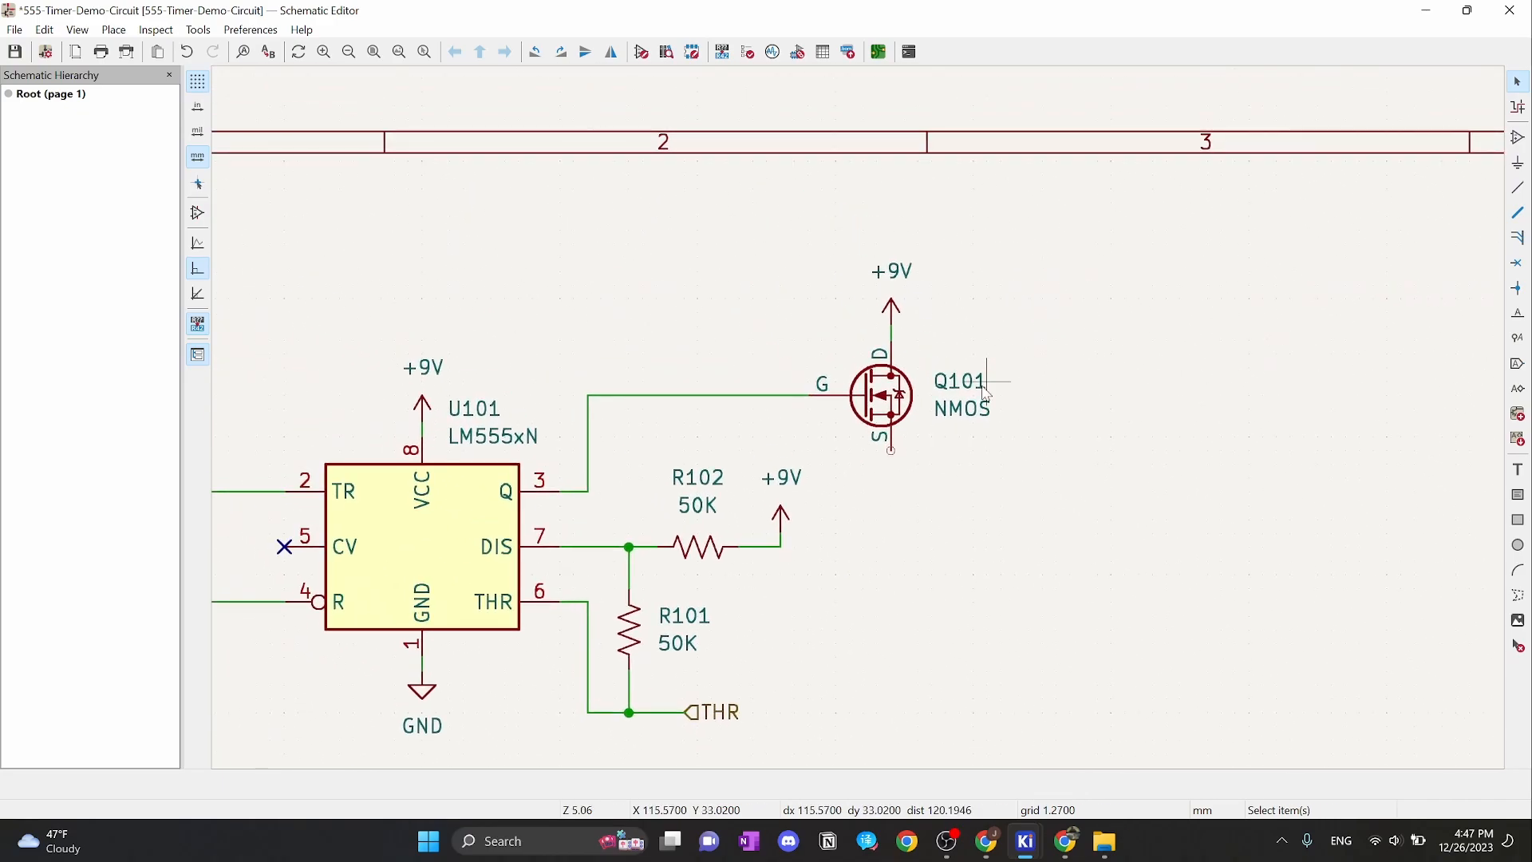
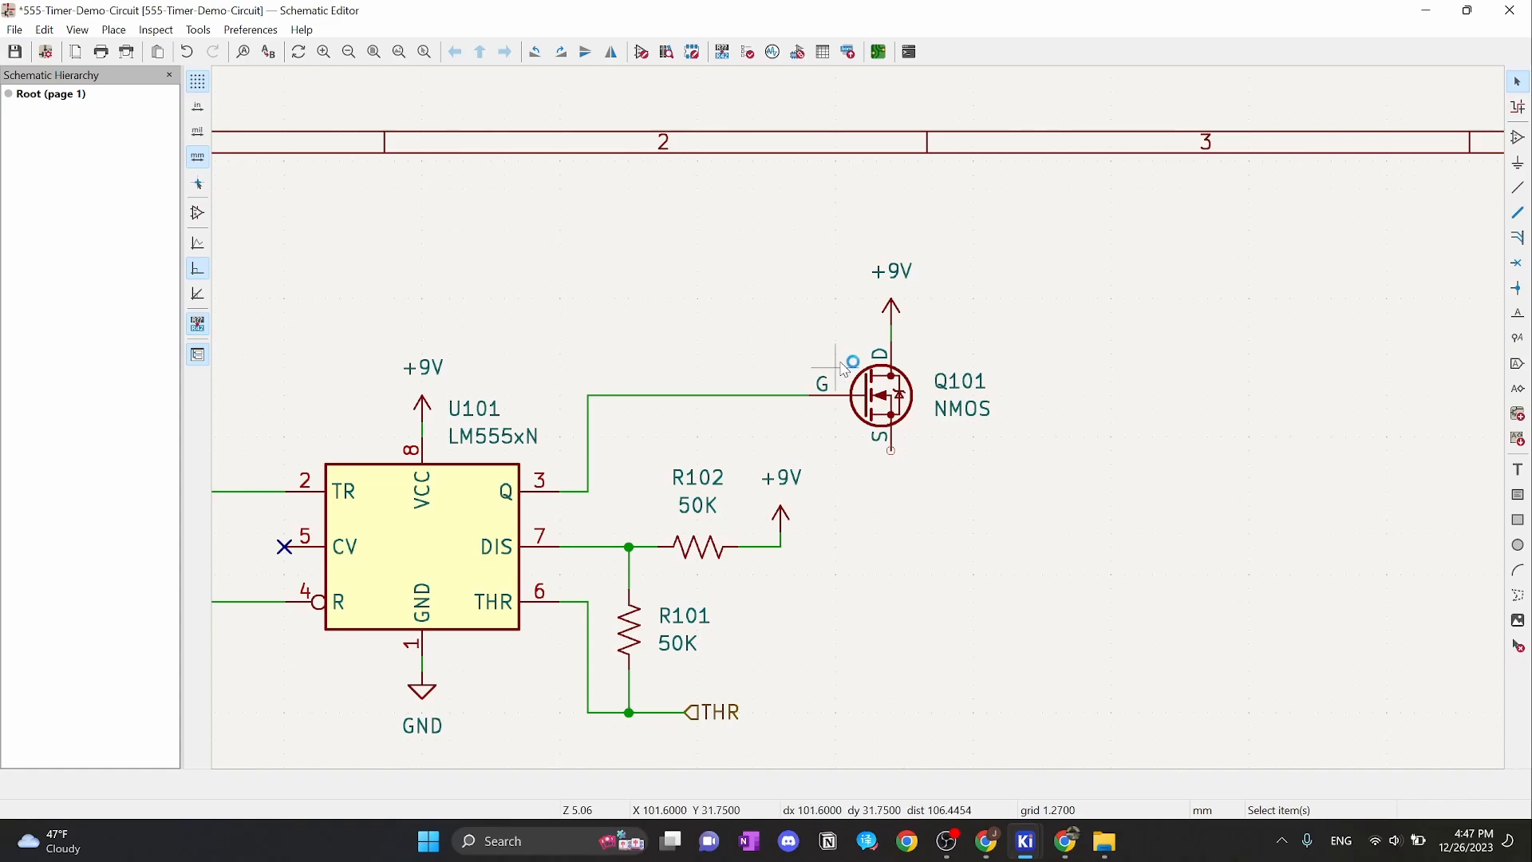
Zoom in on Q101, then bring the Tinkercad breadboard window forward
scroll(891, 451, "up", 2)
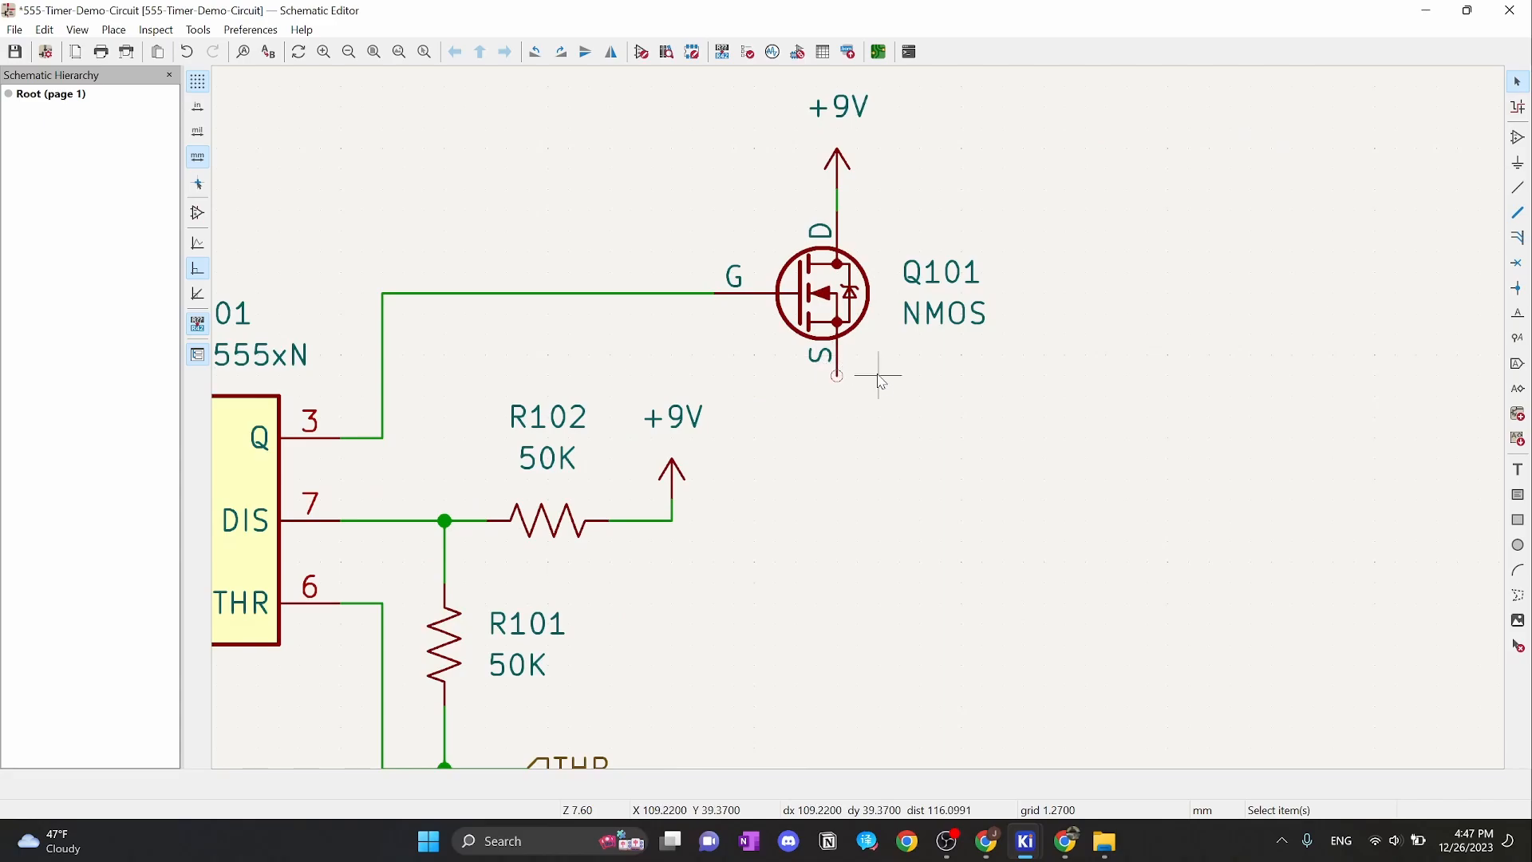
mouse_move(1067, 841)
left_click(1075, 765)
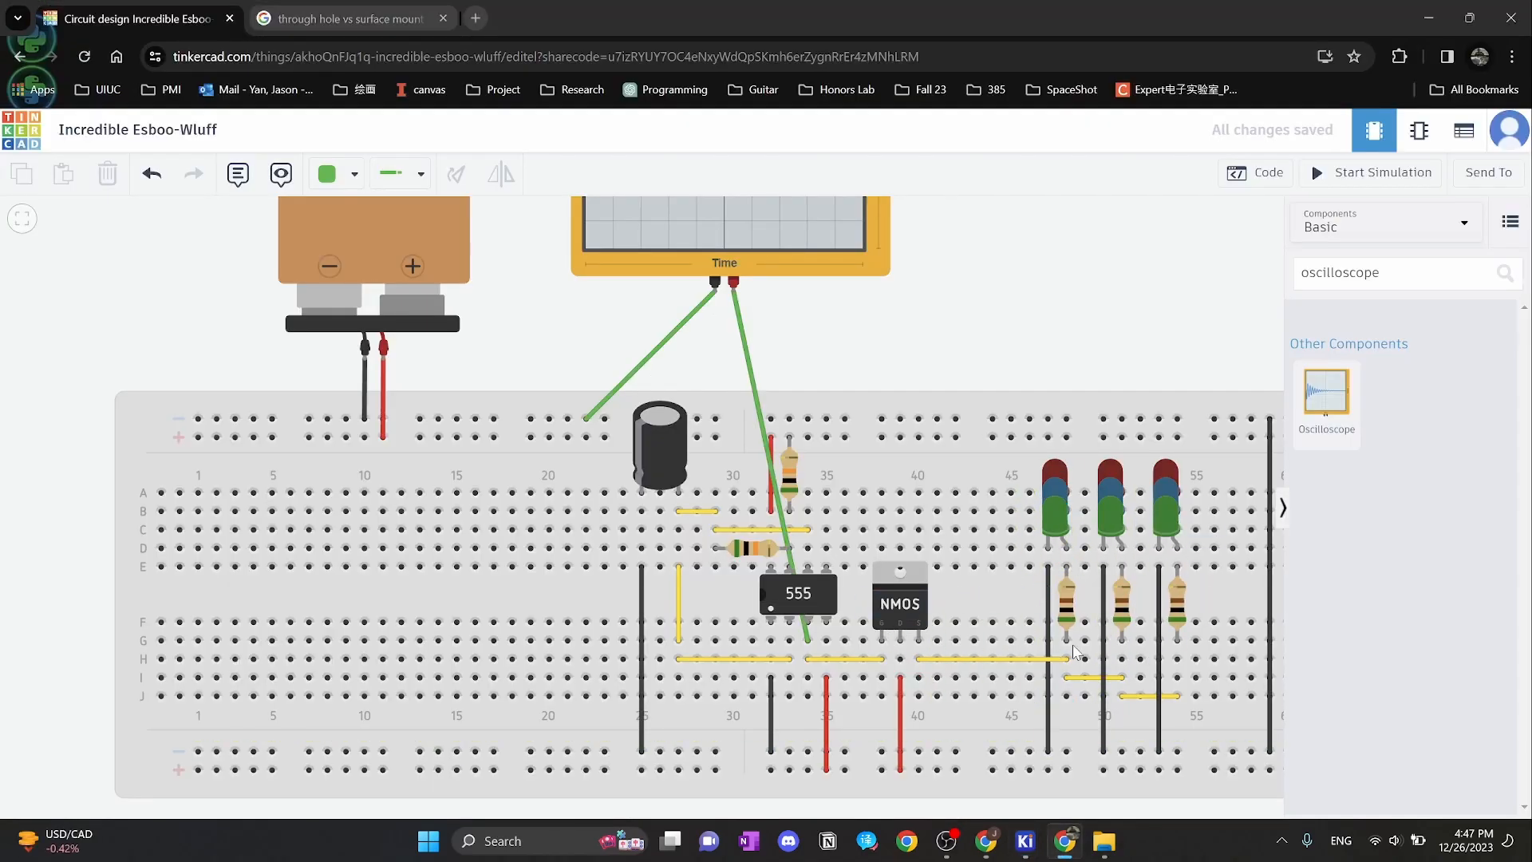
Bring the KiCad schematic of Q101 back to the front
mouse_move(1026, 841)
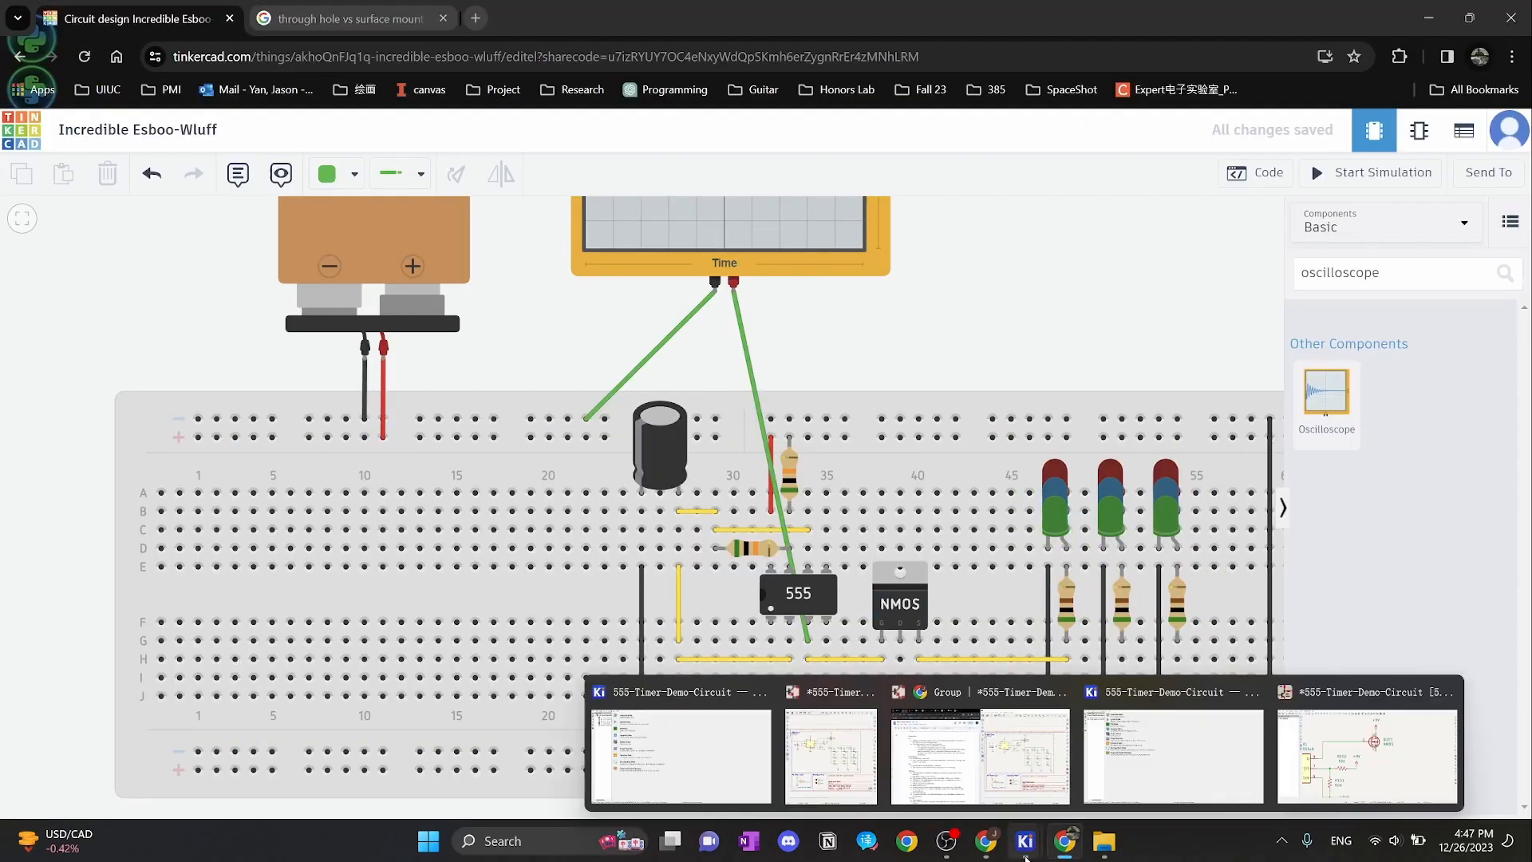
left_click(1395, 706)
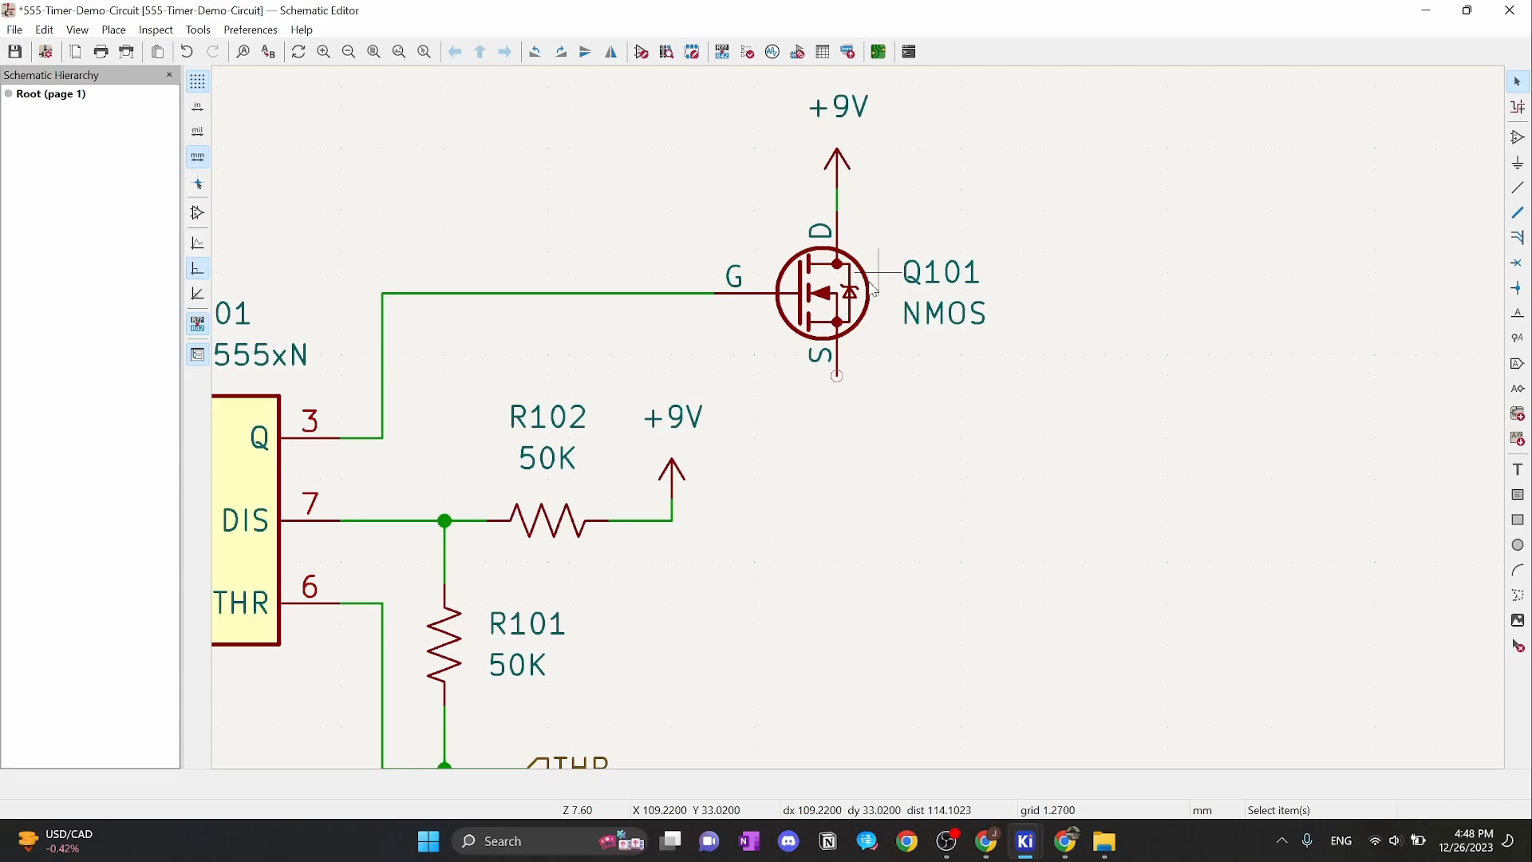
Show Q101's reference, value and library details, then switch to the Tinkercad breadboard
left_click(830, 302)
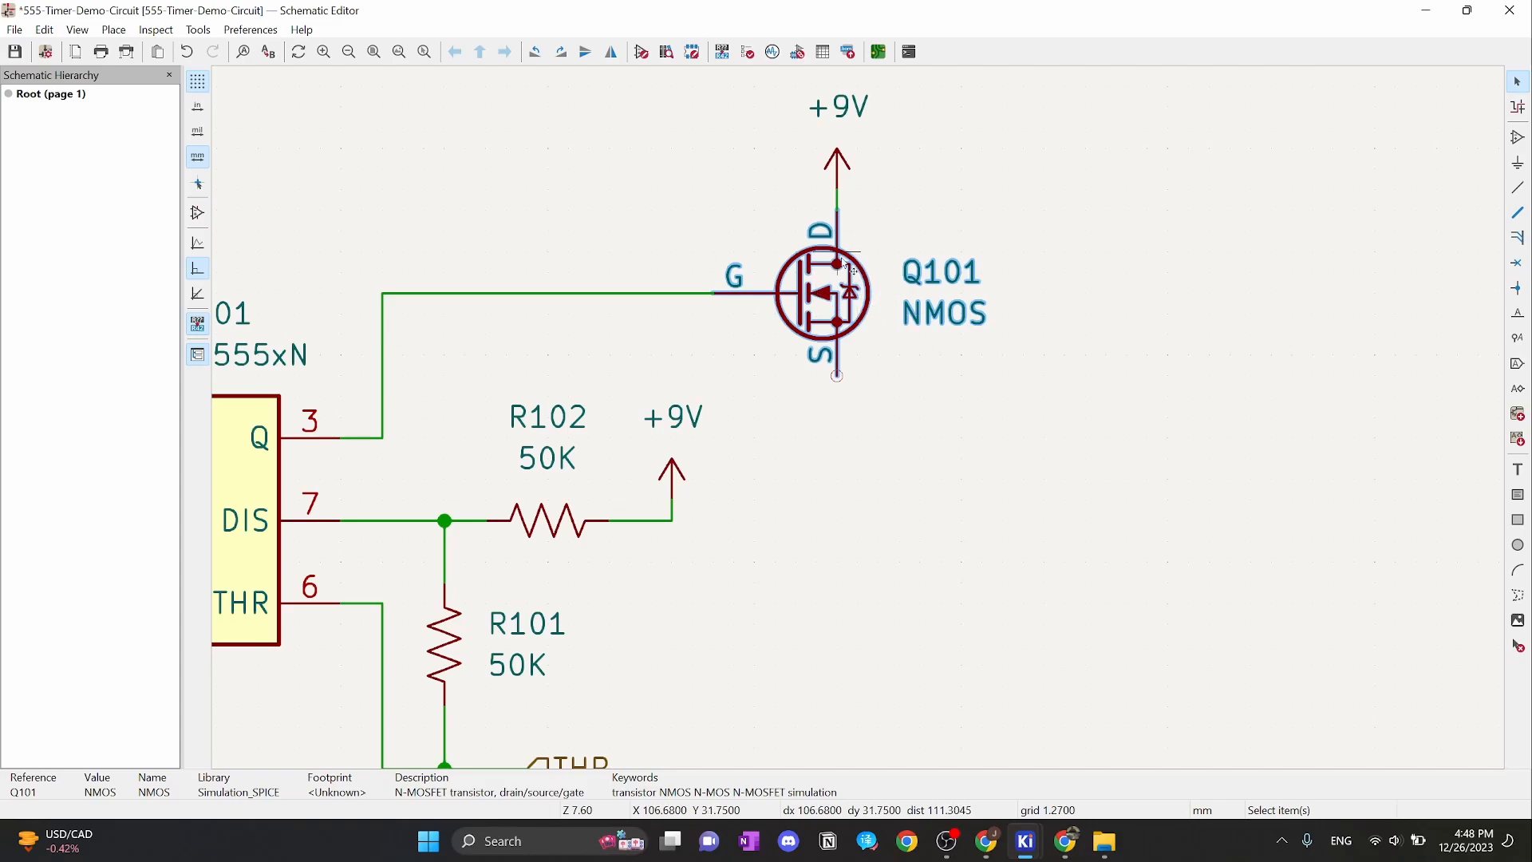
key("alt+Tab")
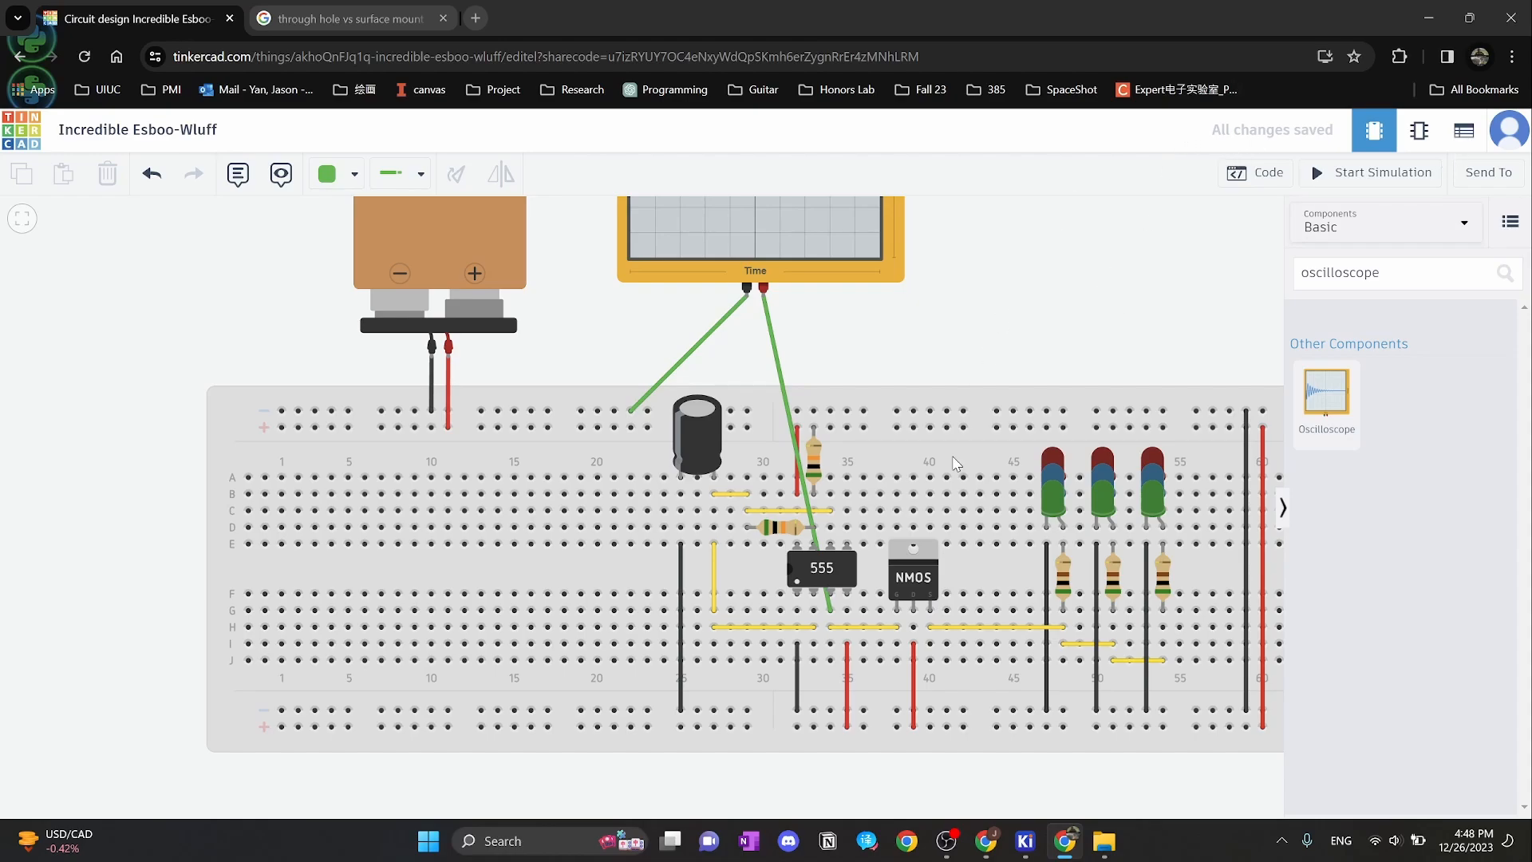
Confirm each of the three LED resistors on the breadboard reads 0.50 kΩ
mouse_move(1028, 840)
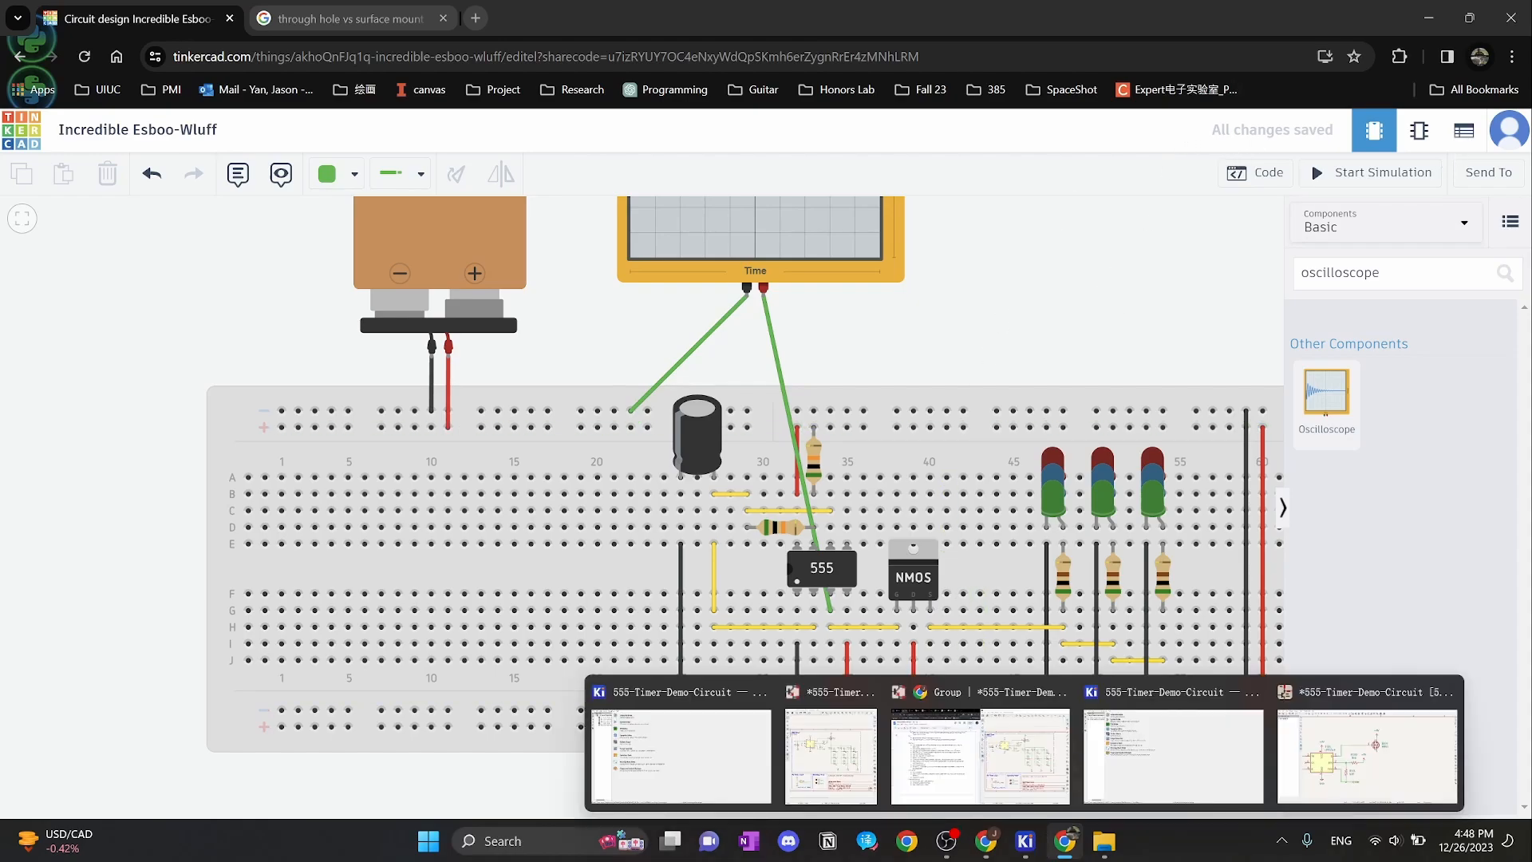
left_click(1378, 769)
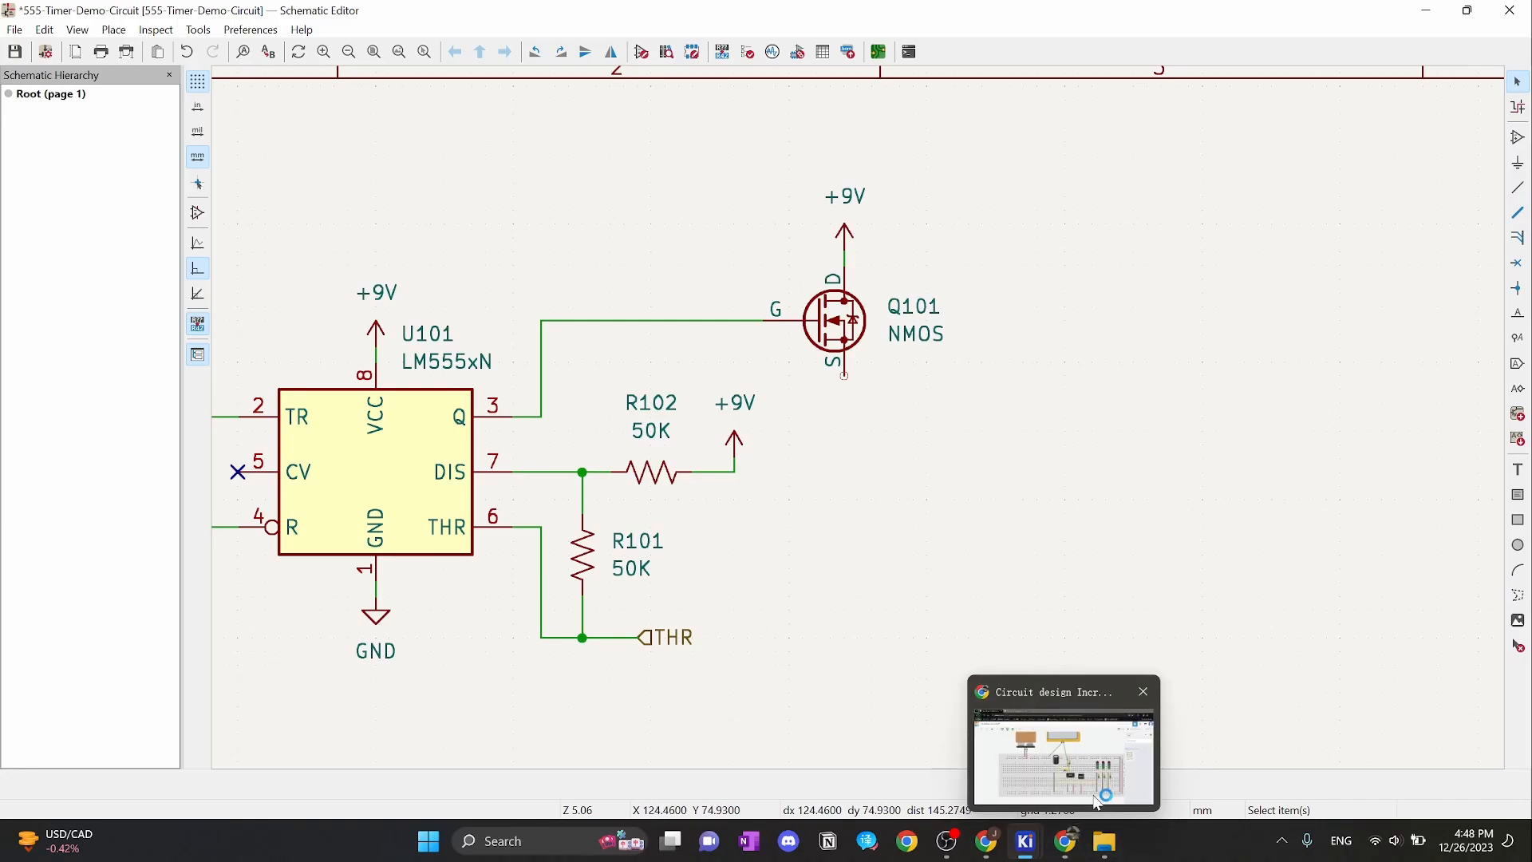
left_click(1094, 800)
left_click(1064, 589)
left_click(1114, 589)
left_click(1168, 584)
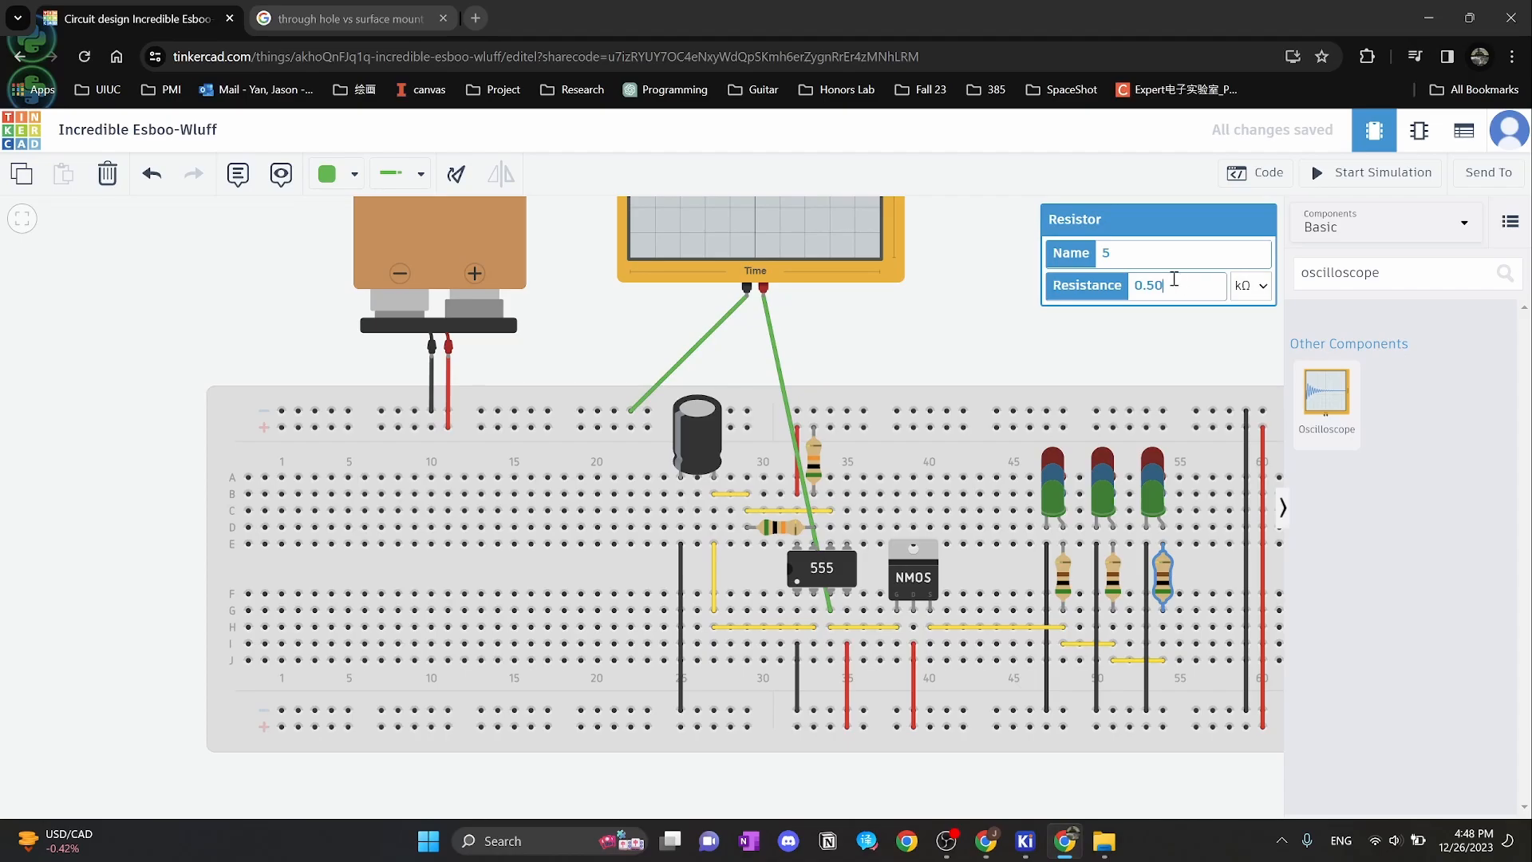
double_click(1176, 285)
Return to the KiCad schematic of the 555 timer circuit
mouse_move(1025, 841)
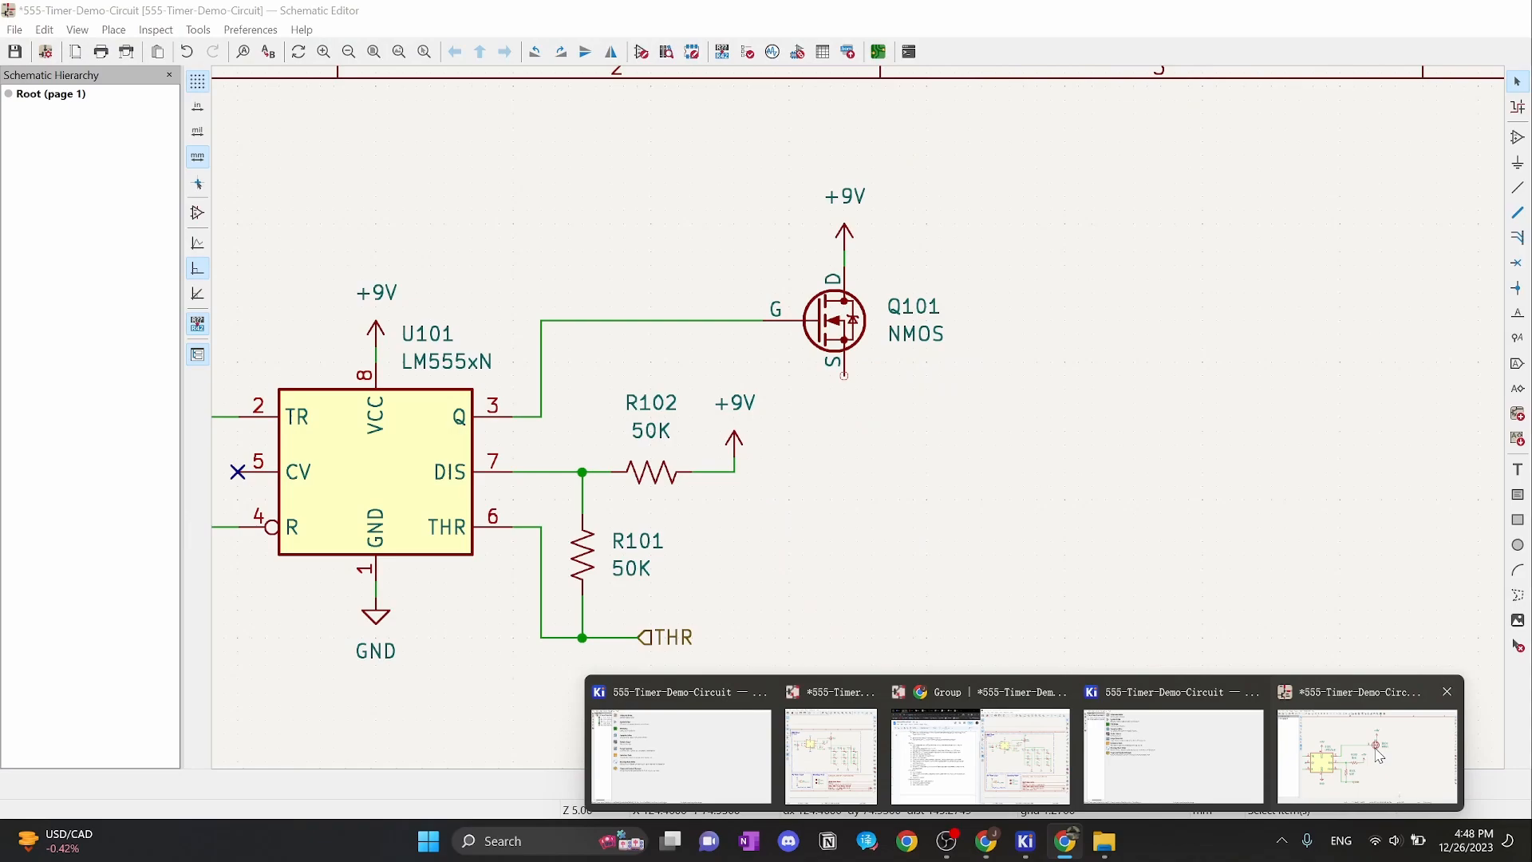
left_click(1378, 756)
scroll(869, 414, "down", 2)
Place three R_US resistor symbols side by side on the schematic
scroll(854, 418, "up", 2)
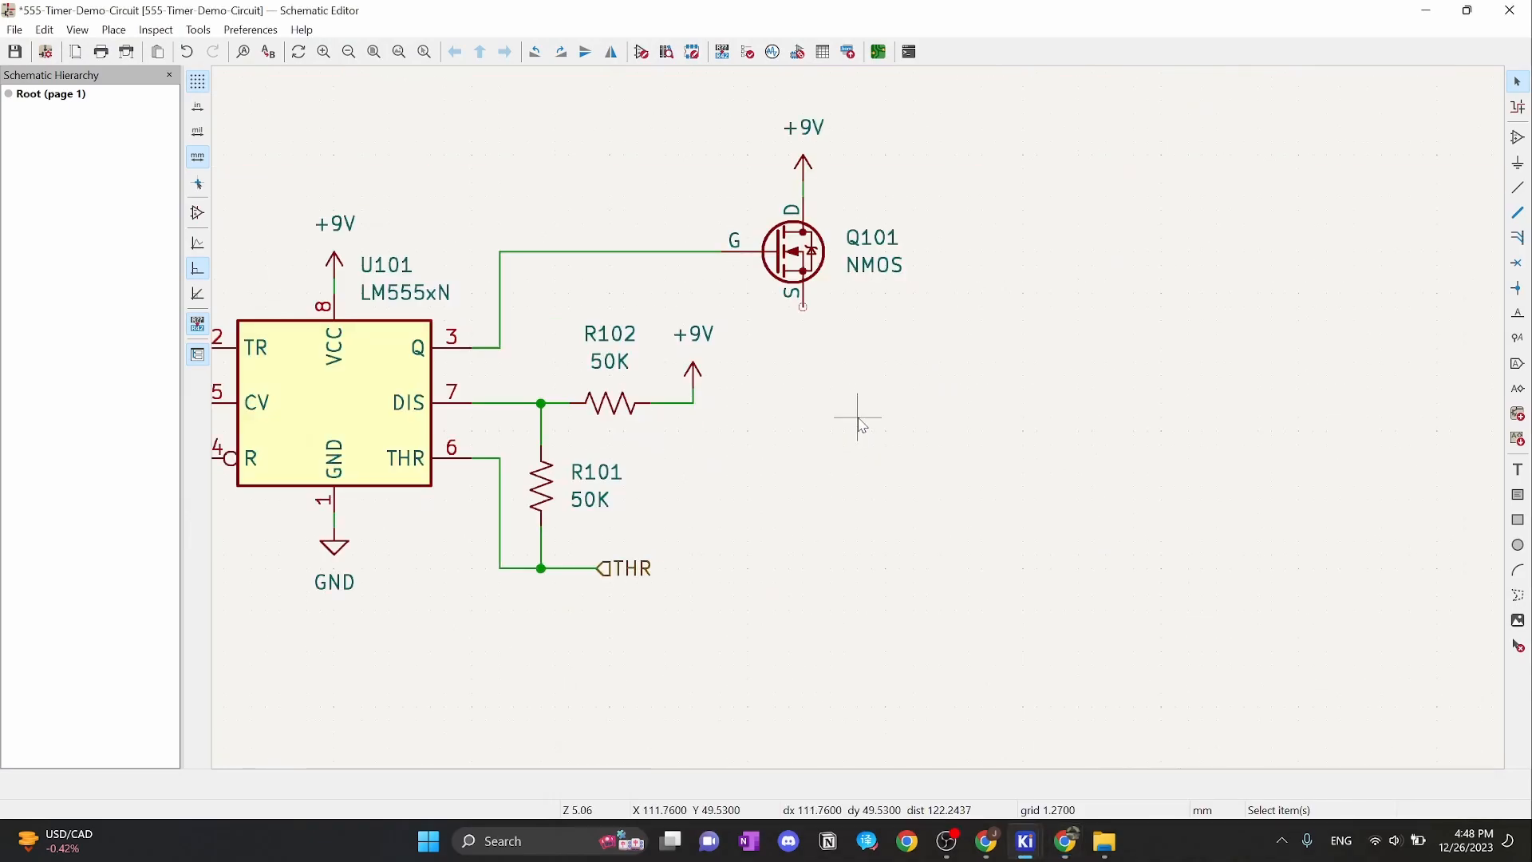
left_click(826, 412)
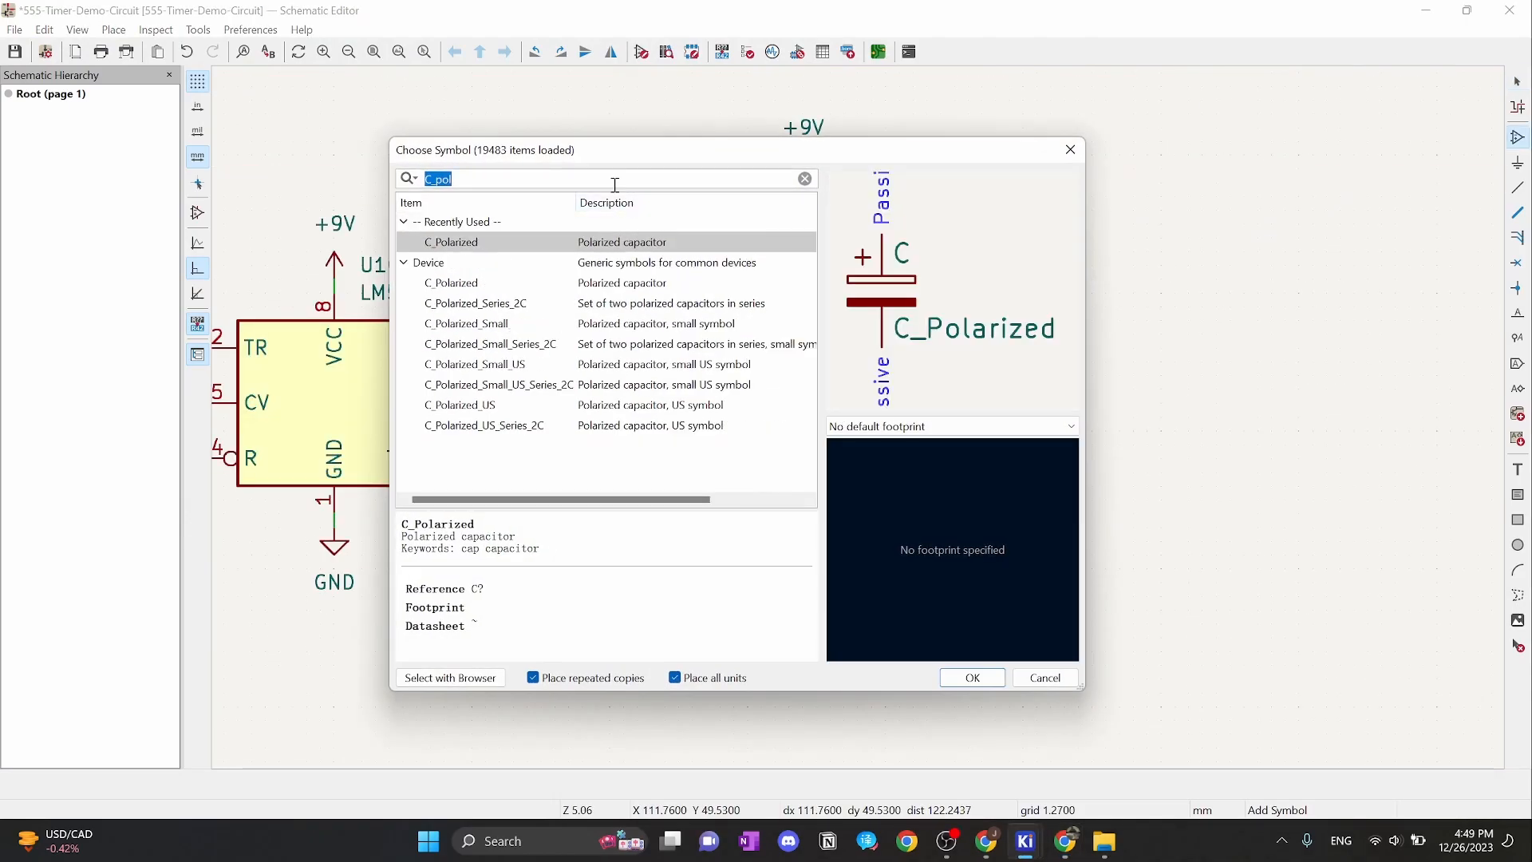
type("r_us")
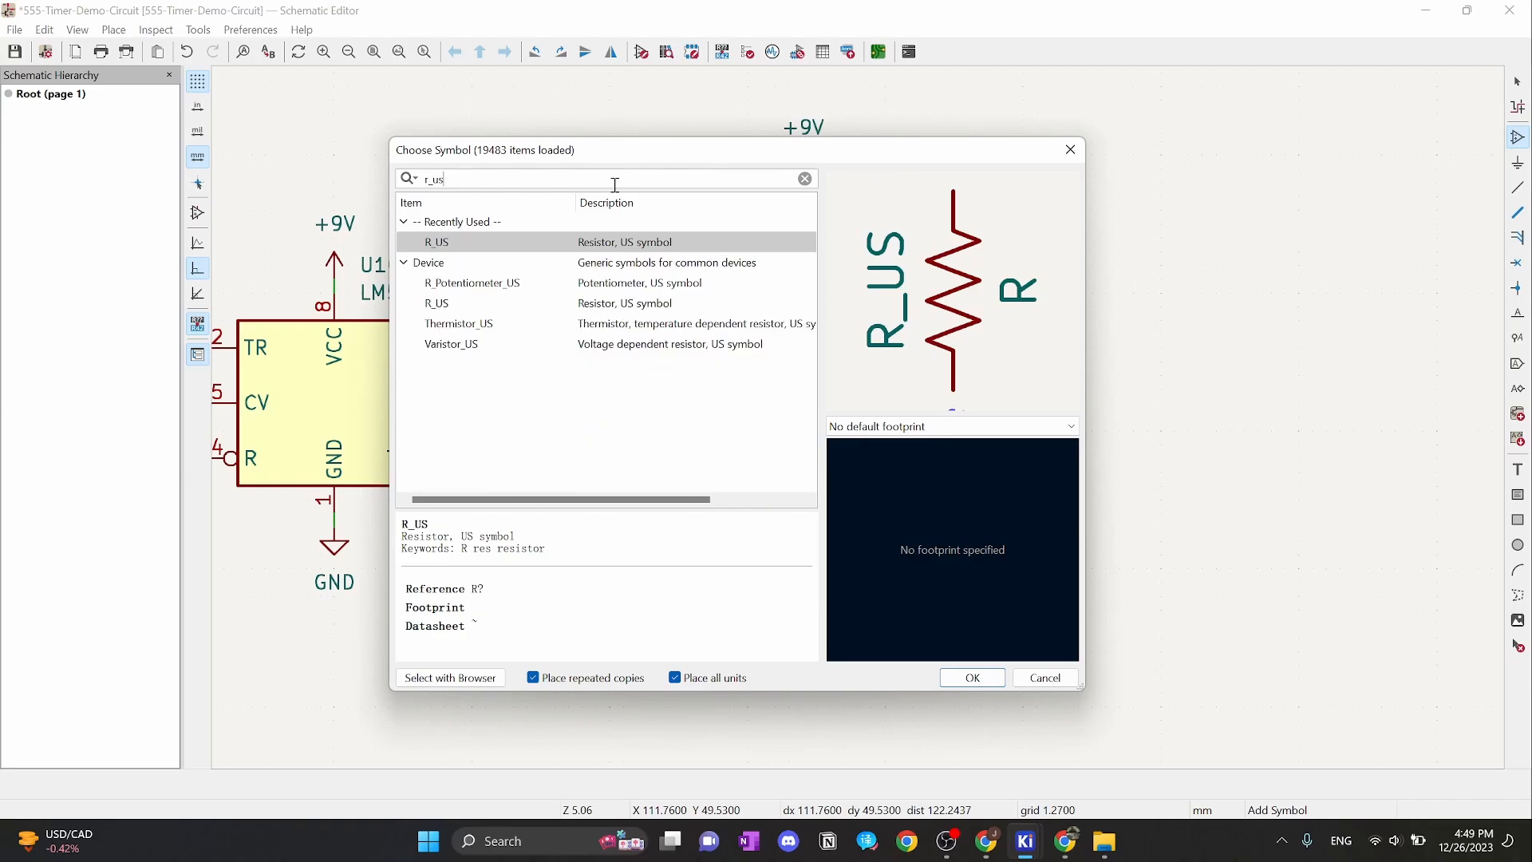
left_click(972, 676)
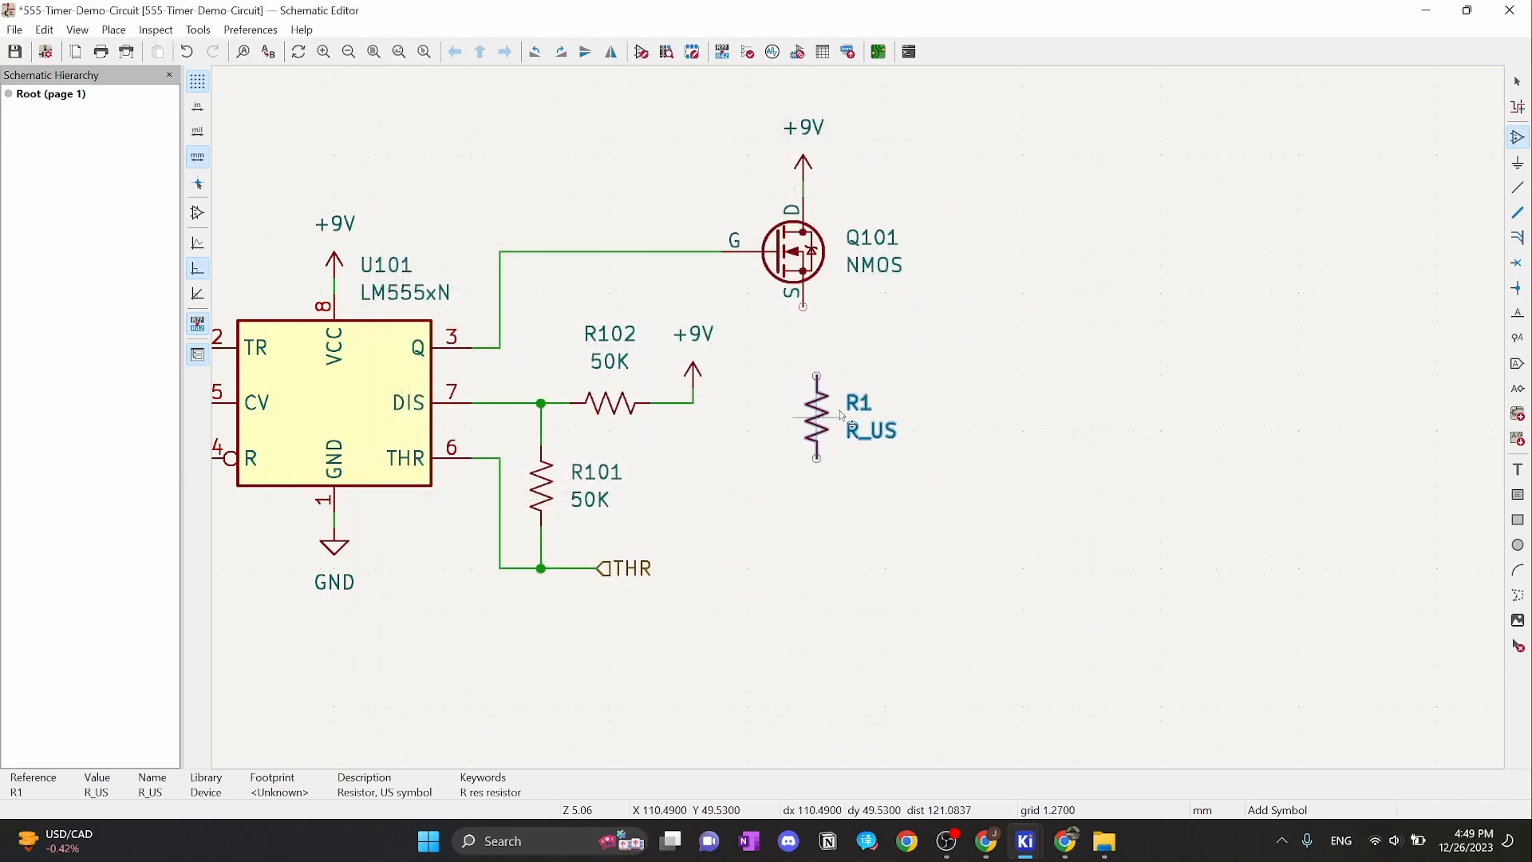
left_click(859, 431)
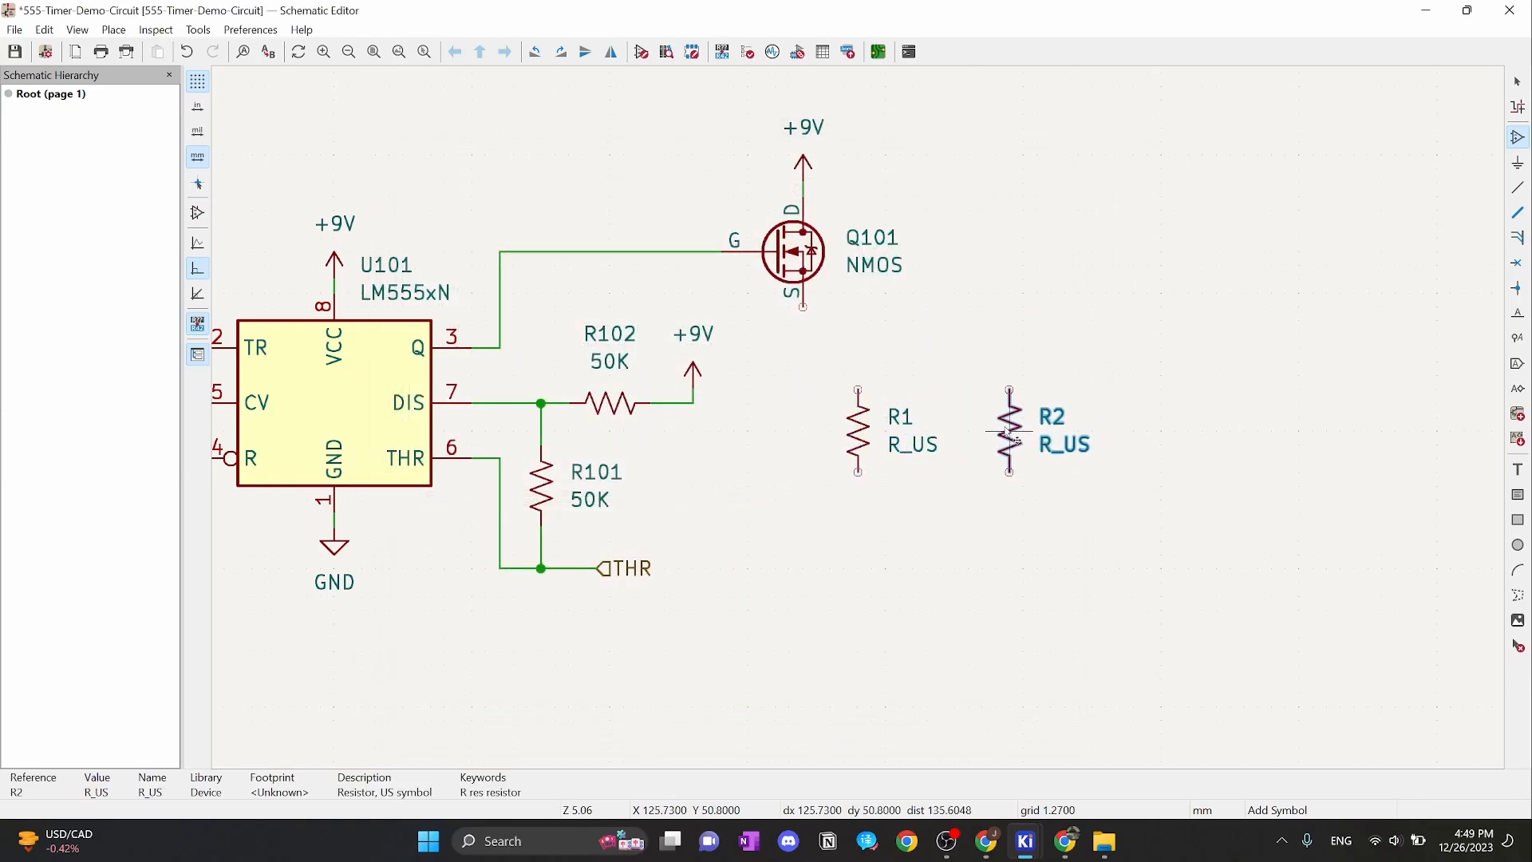
left_click(1010, 431)
left_click(1147, 431)
key("Escape")
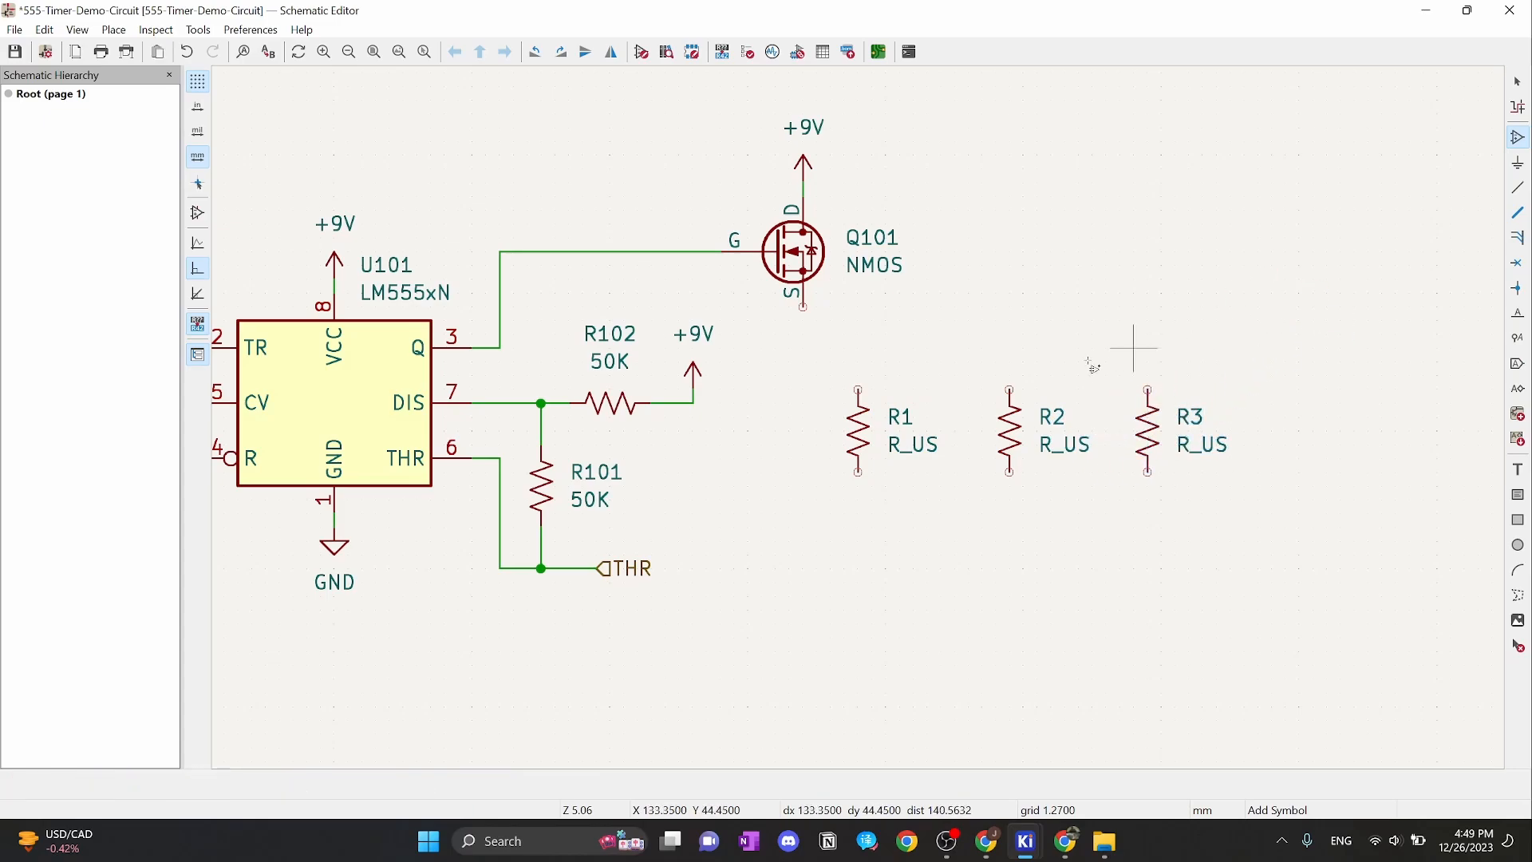
key("Escape")
Renumber the three resistors as R103, R104 and R105
double_click(900, 416)
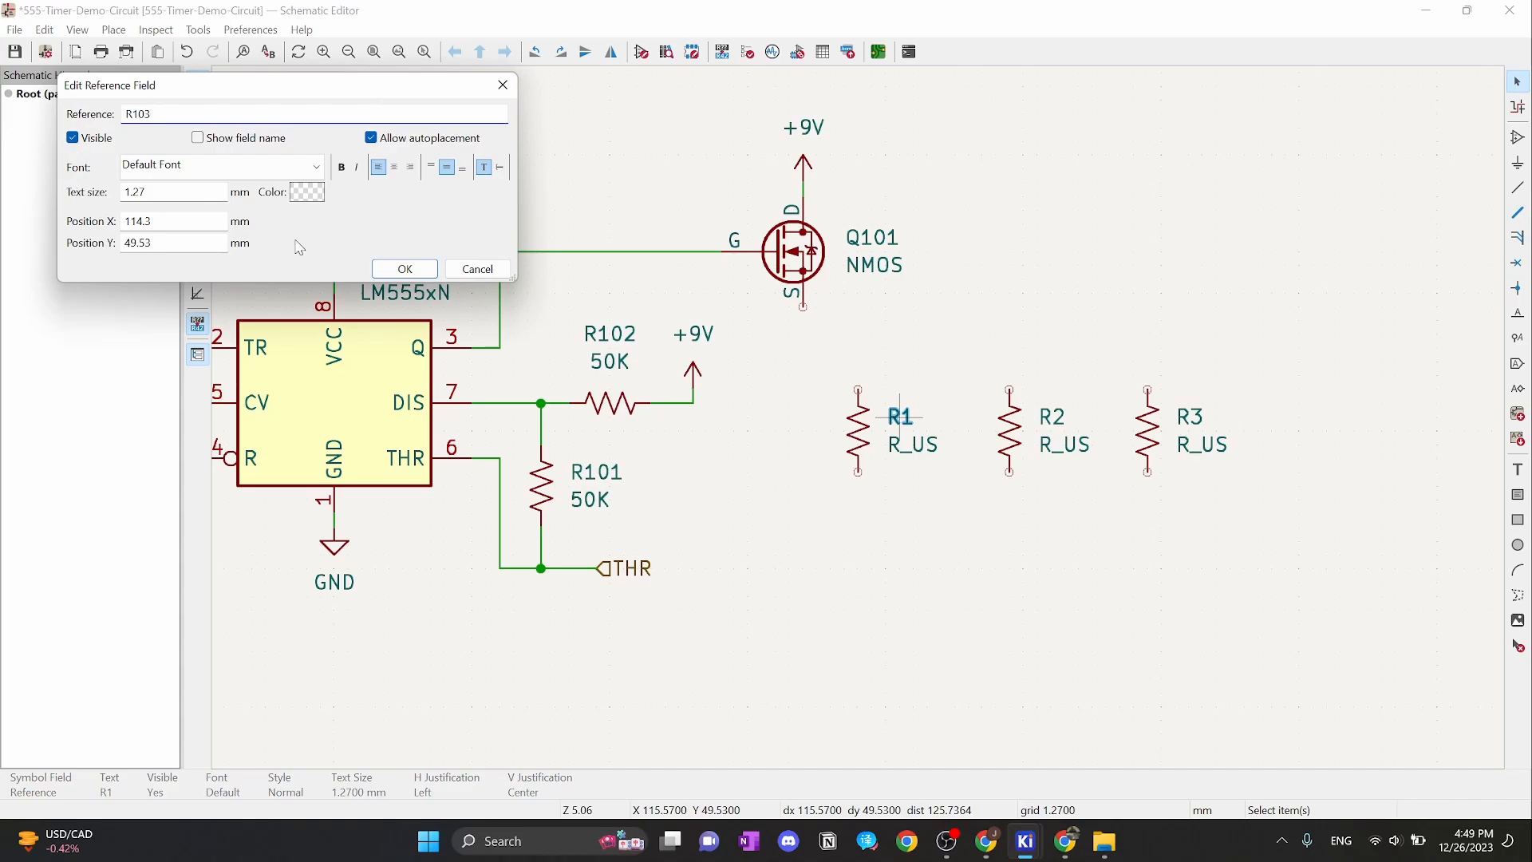
type("103")
left_click(405, 268)
left_click(1052, 417)
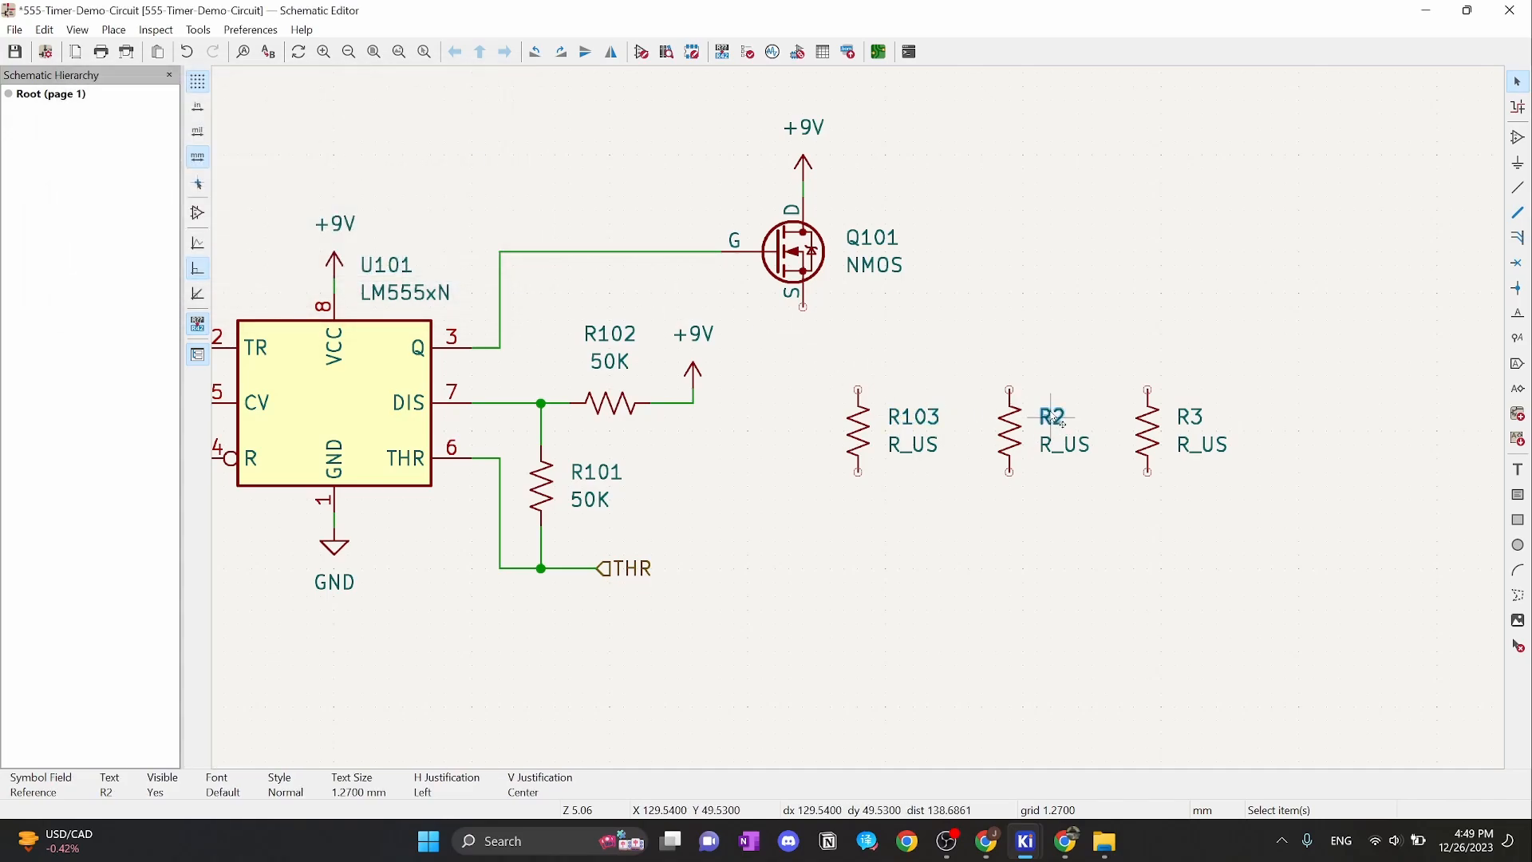
double_click(1055, 417)
type("104")
key("Return")
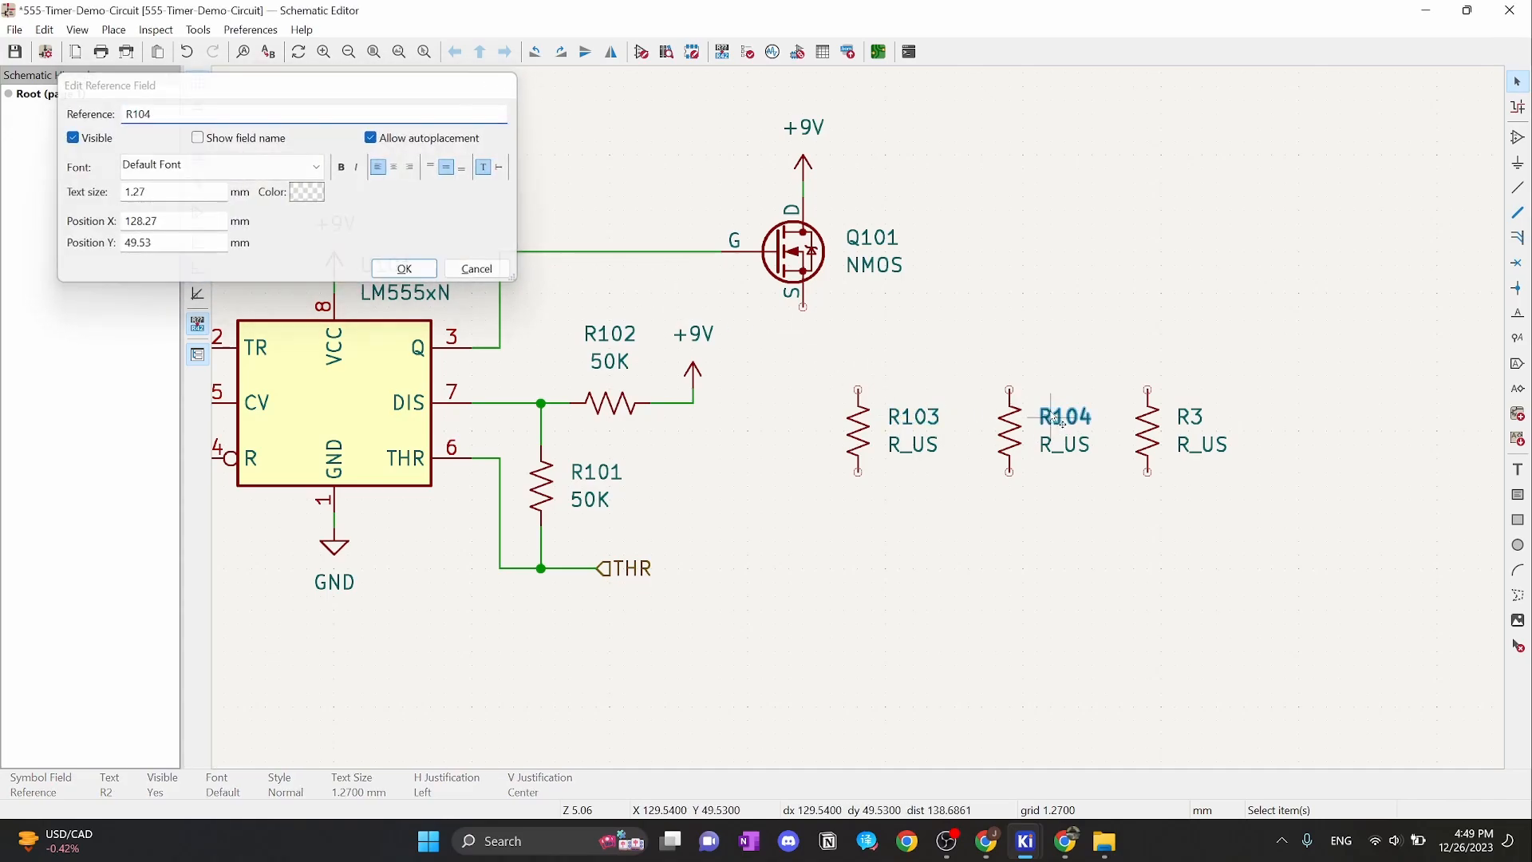
left_click(1197, 423)
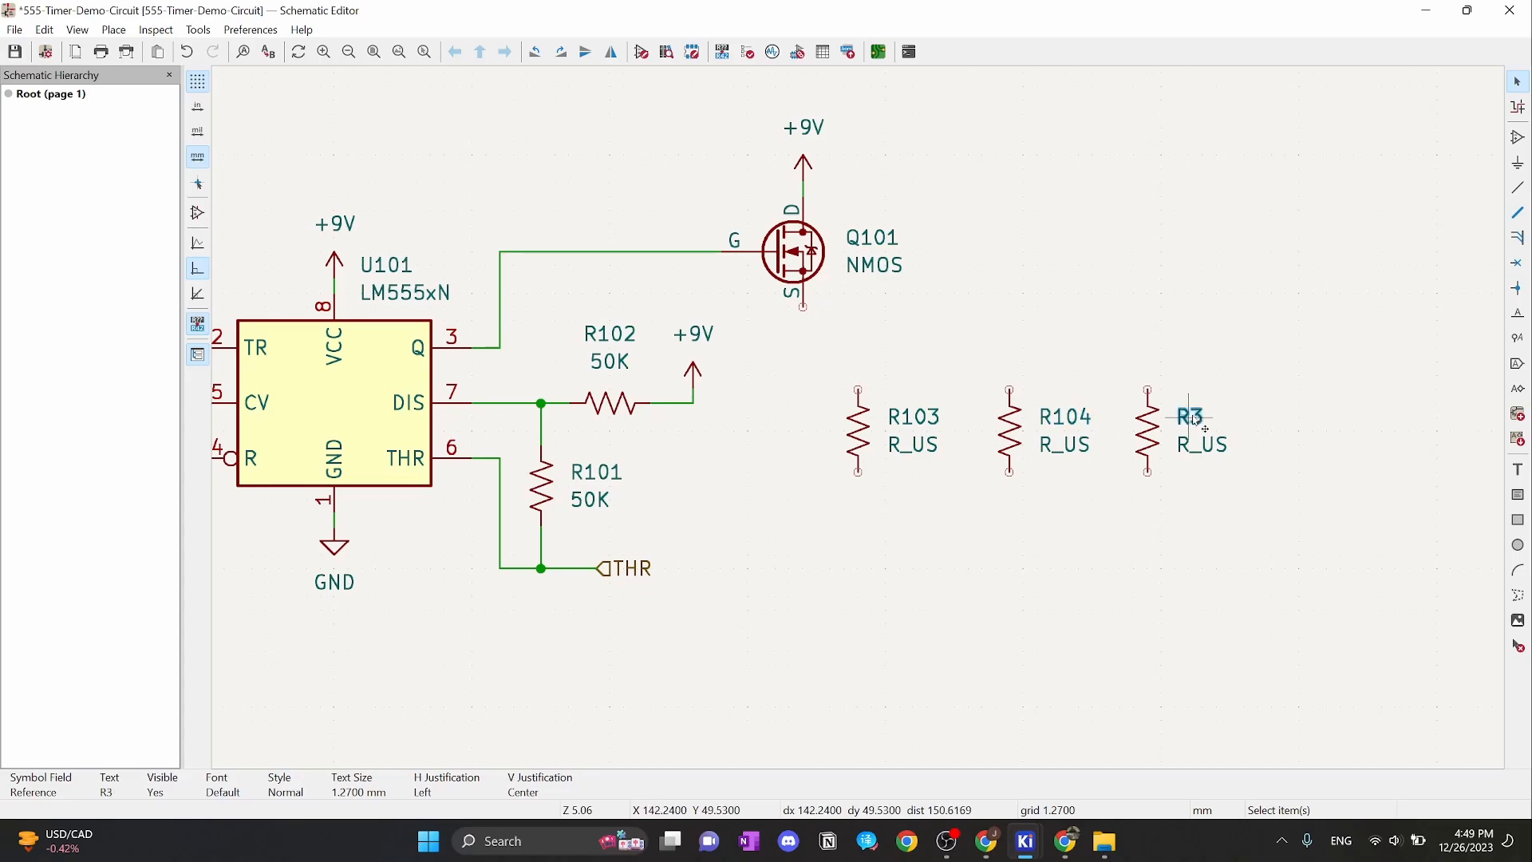
double_click(1196, 422)
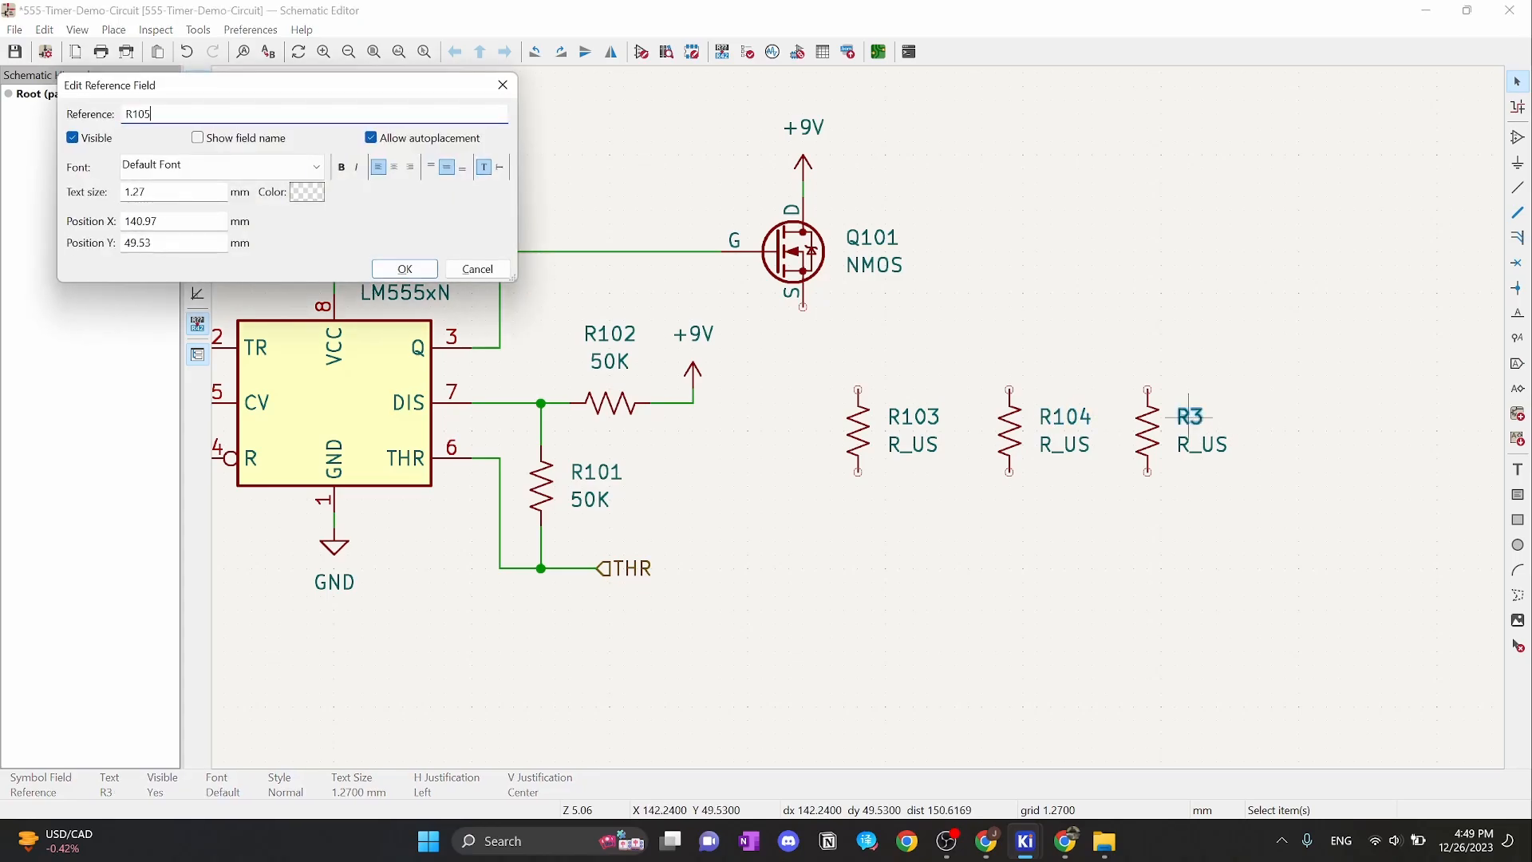
type("105")
left_click(404, 268)
Set the value of R103, R104 and R105 to 500
left_click(912, 451)
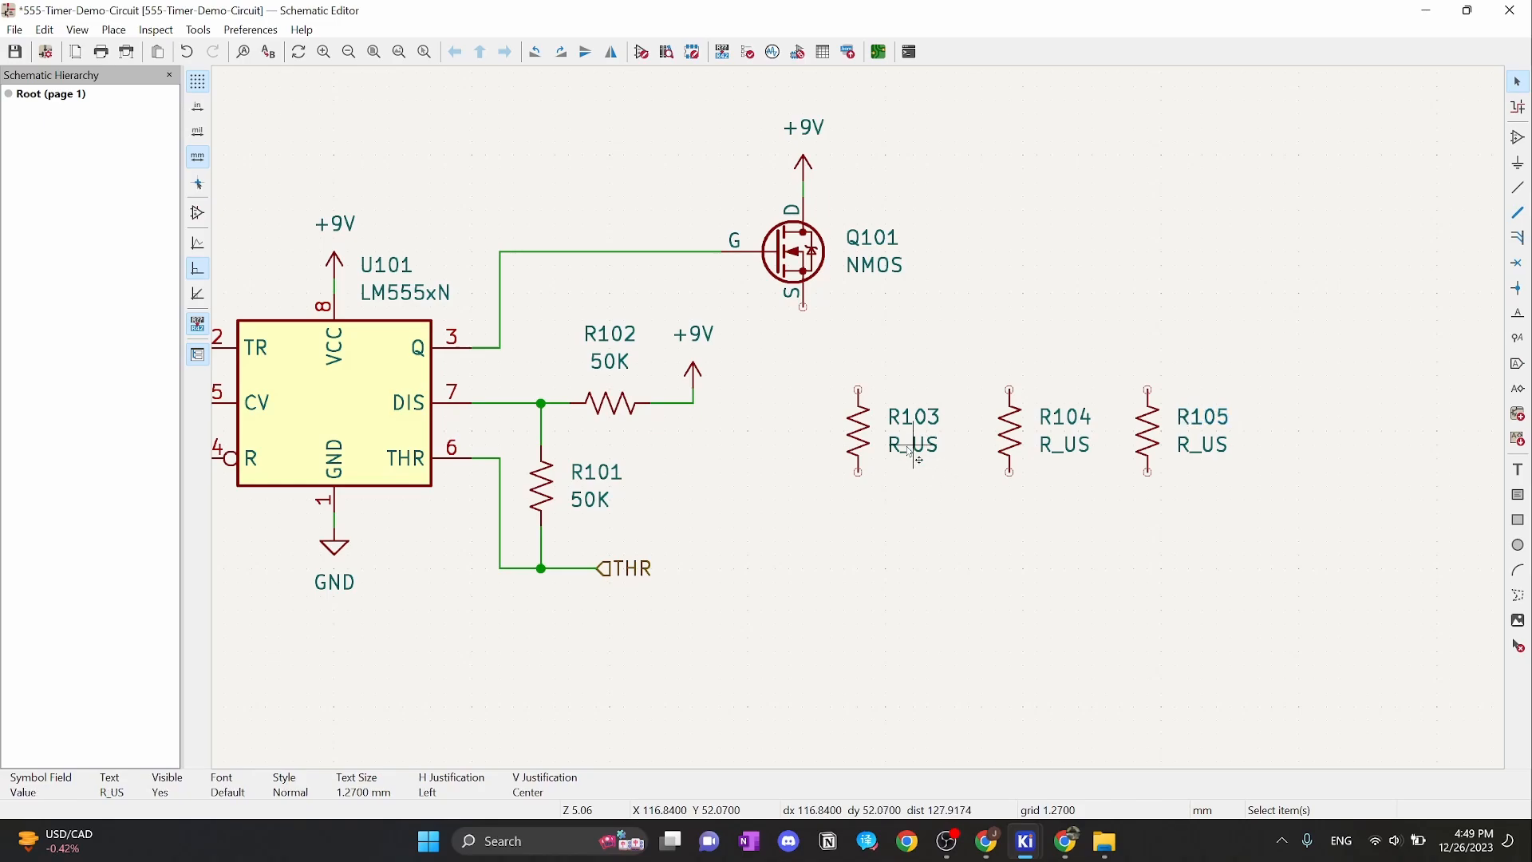
double_click(912, 451)
type("500")
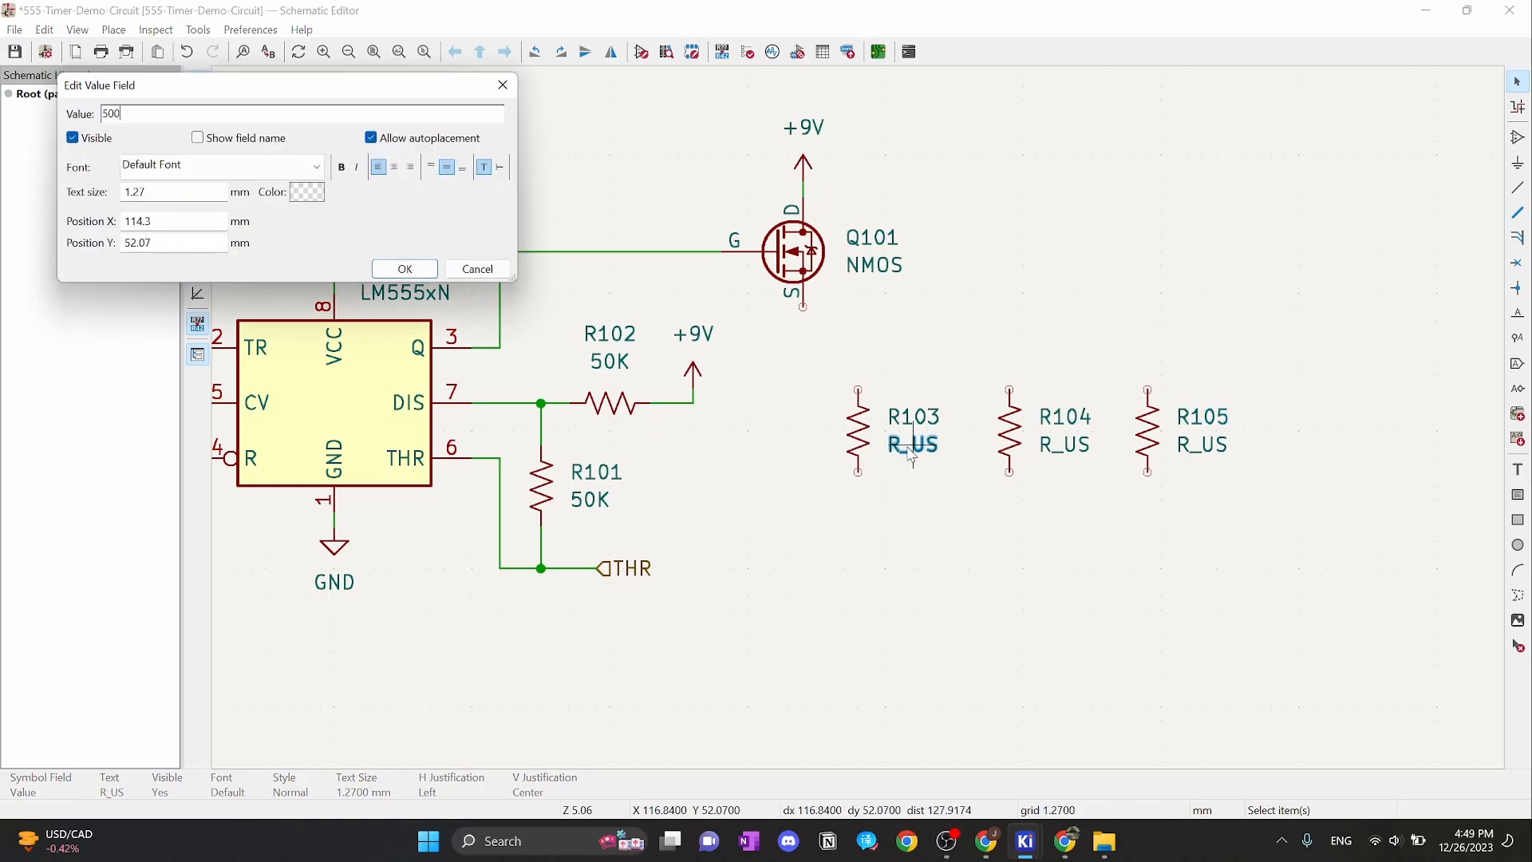
key("Return")
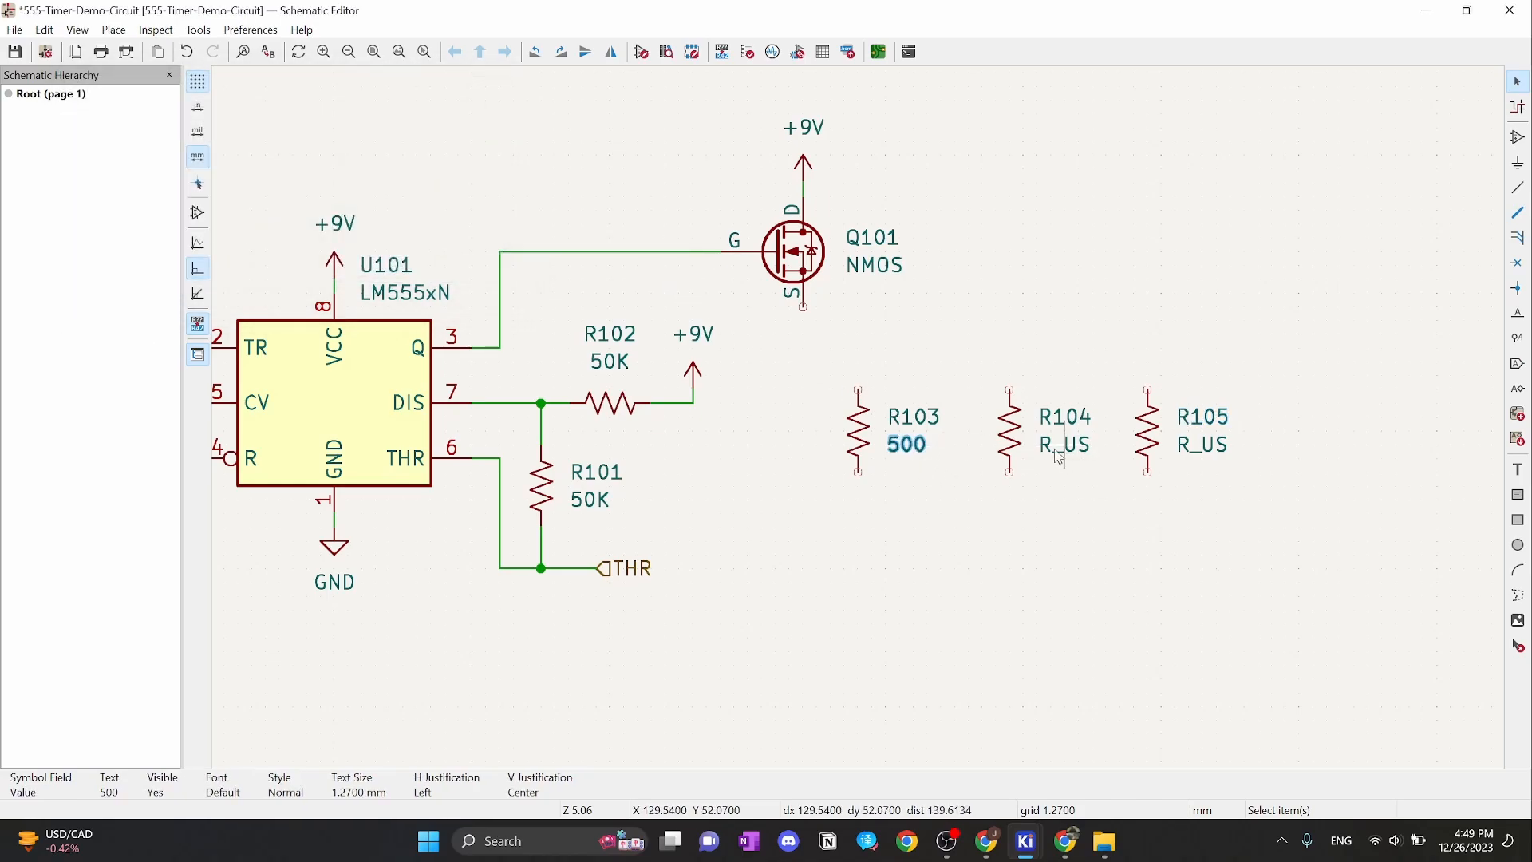
left_click(1075, 449)
type("v")
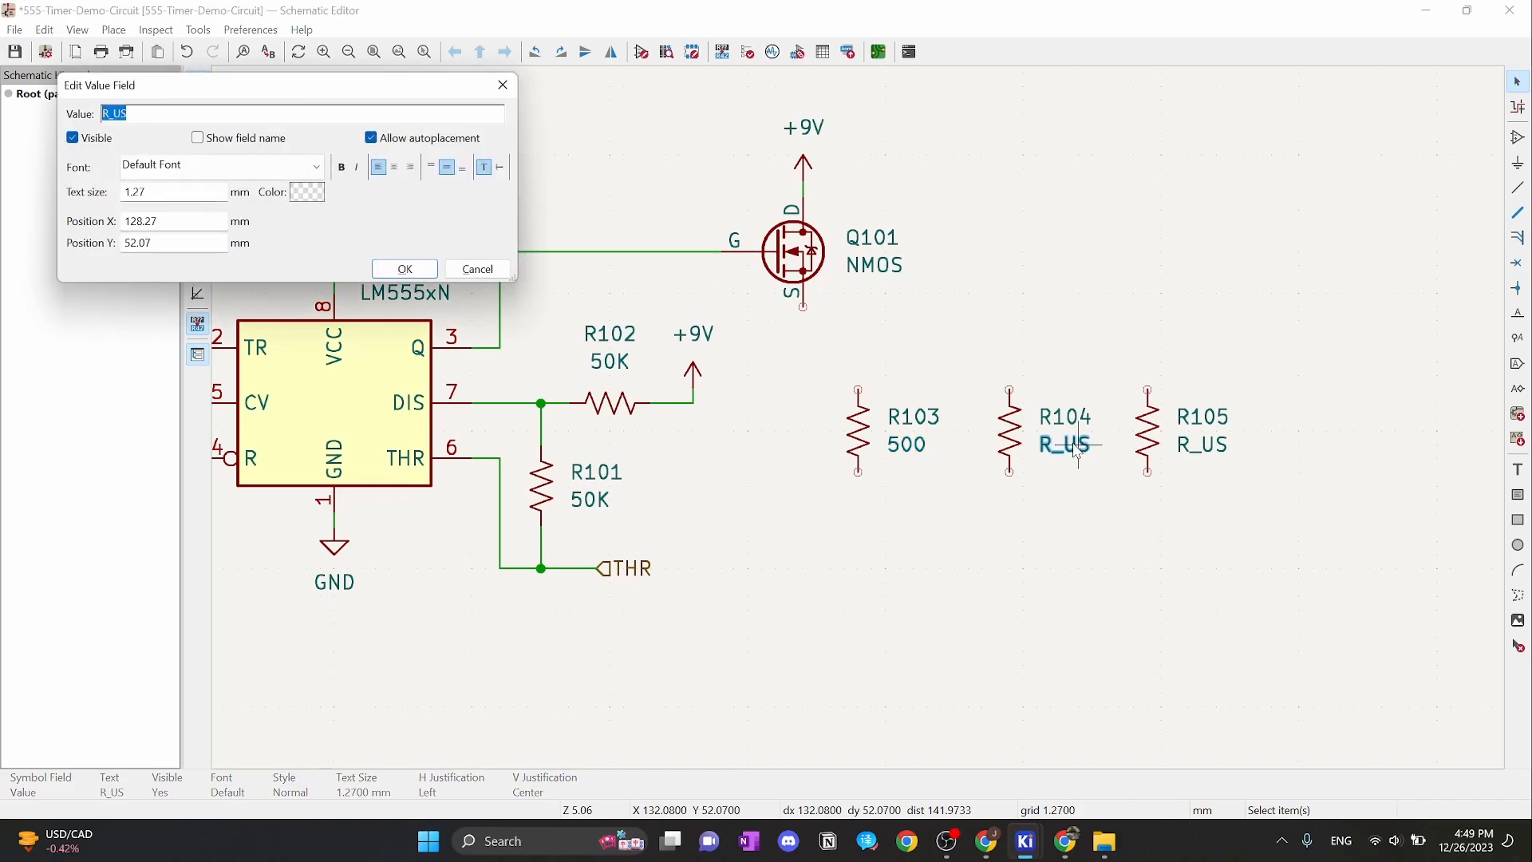
type("500")
key("Return")
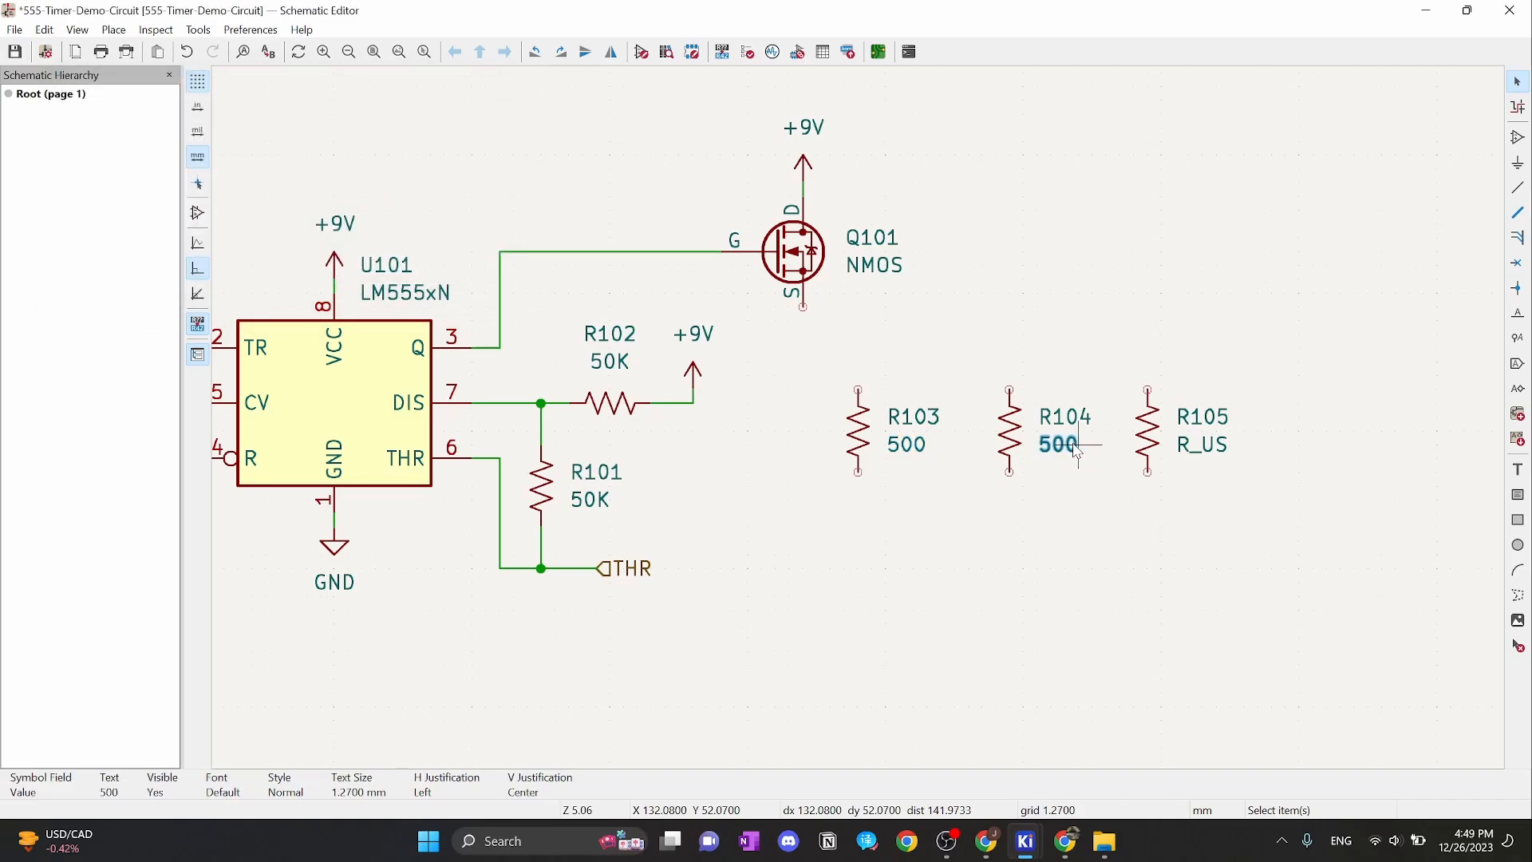
left_click(1203, 452)
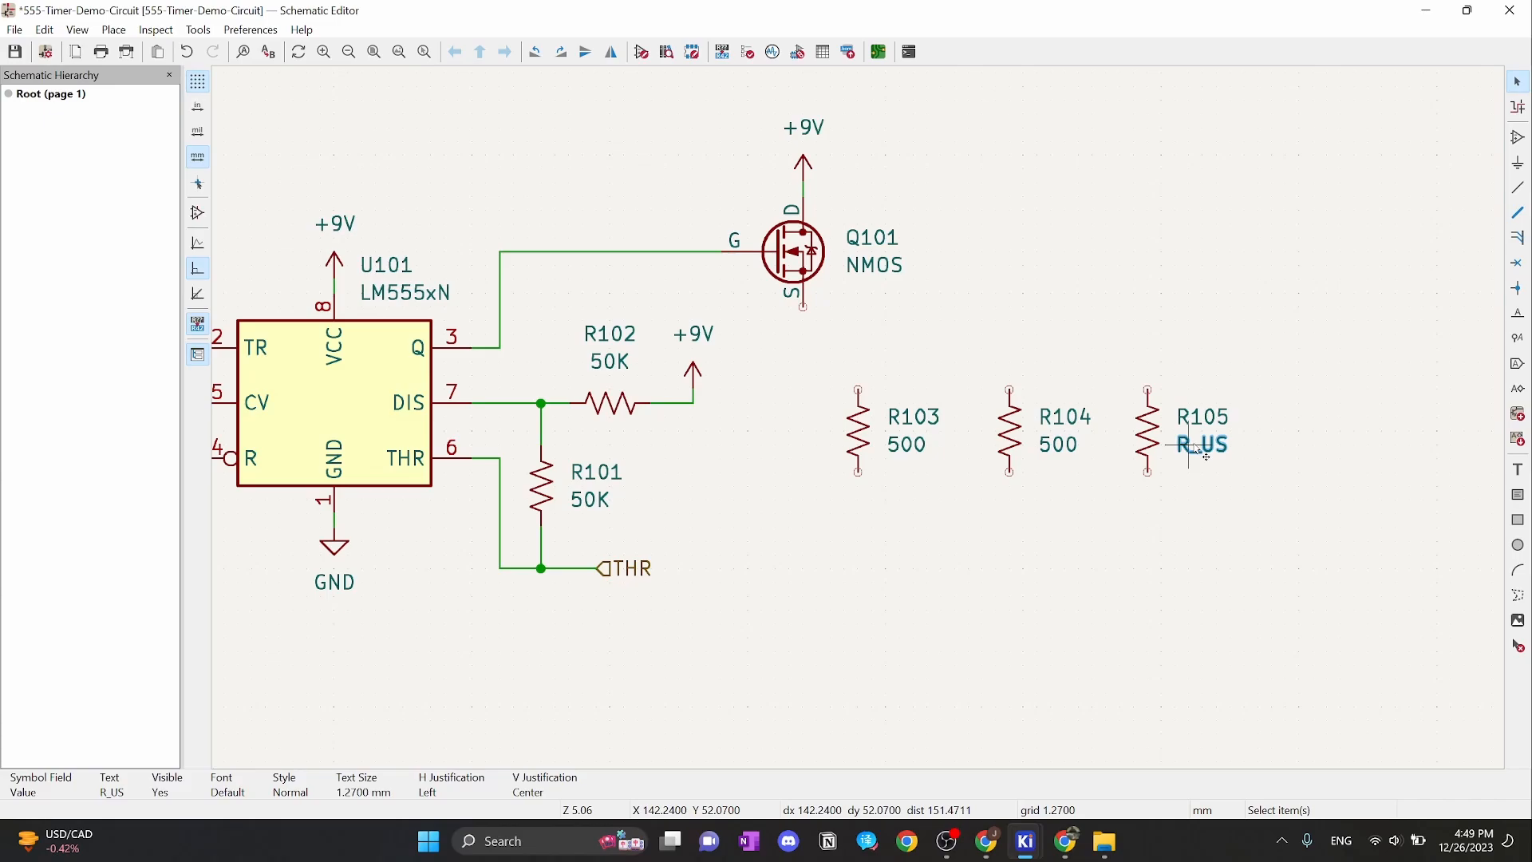
type("v")
type("500")
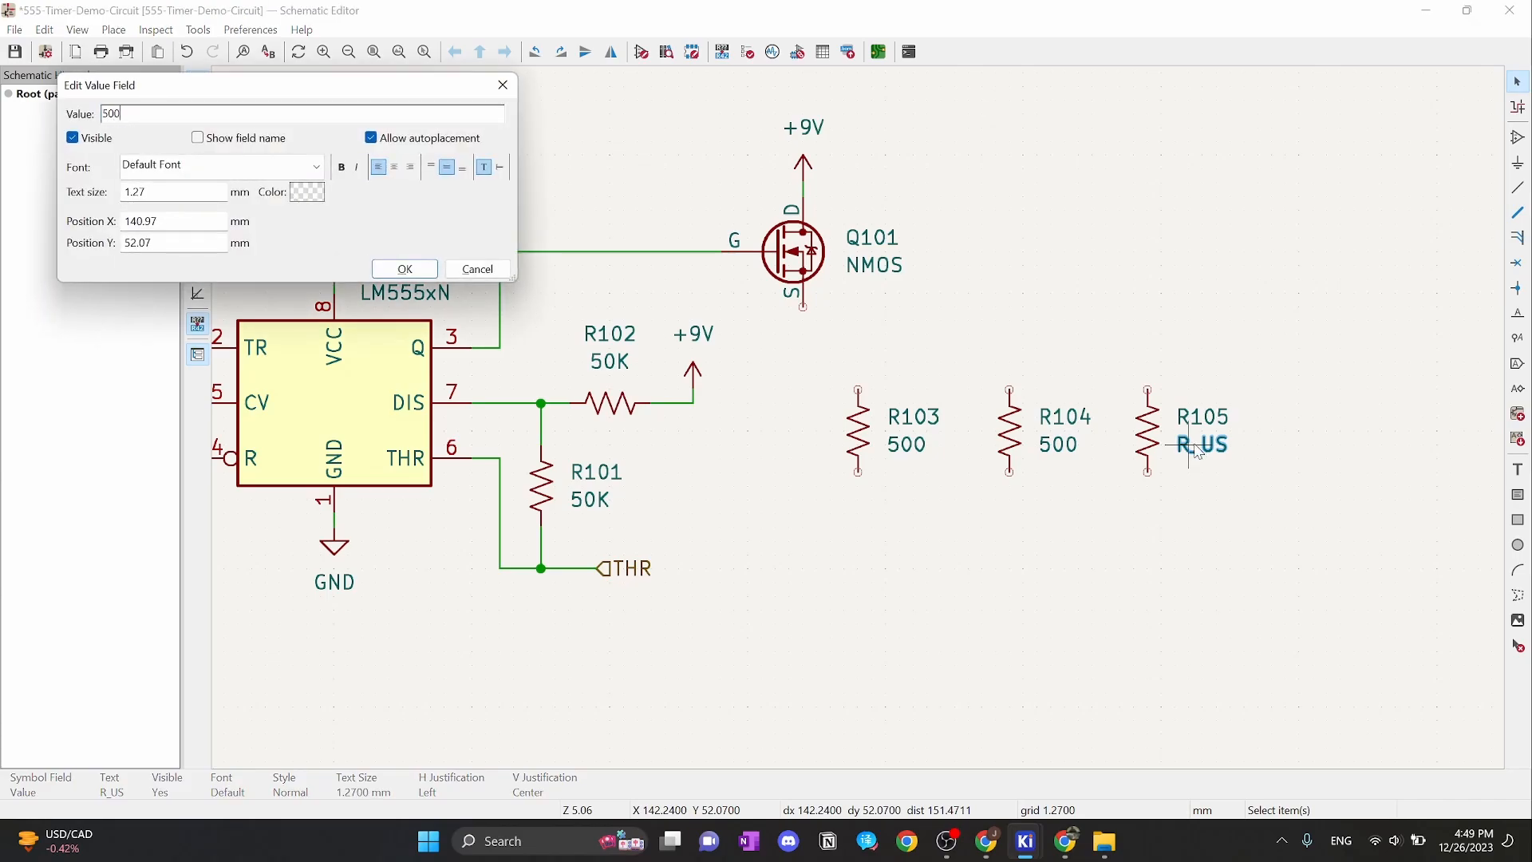
left_click(405, 269)
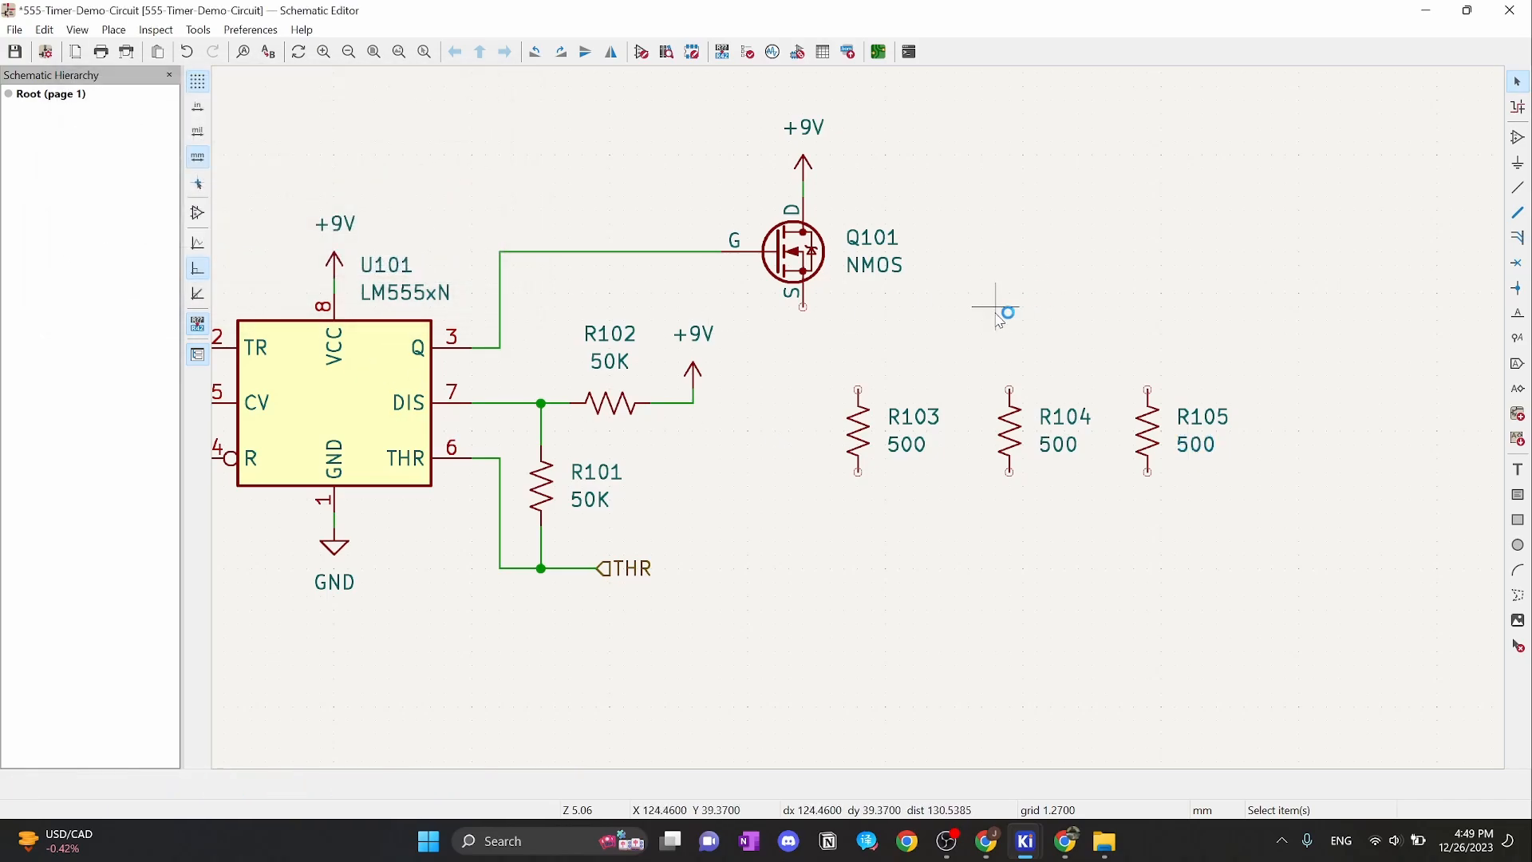
Save the schematic with Ctrl+S, glance at Tinkercad, then minimize Chrome
scroll(999, 312, "down", 3)
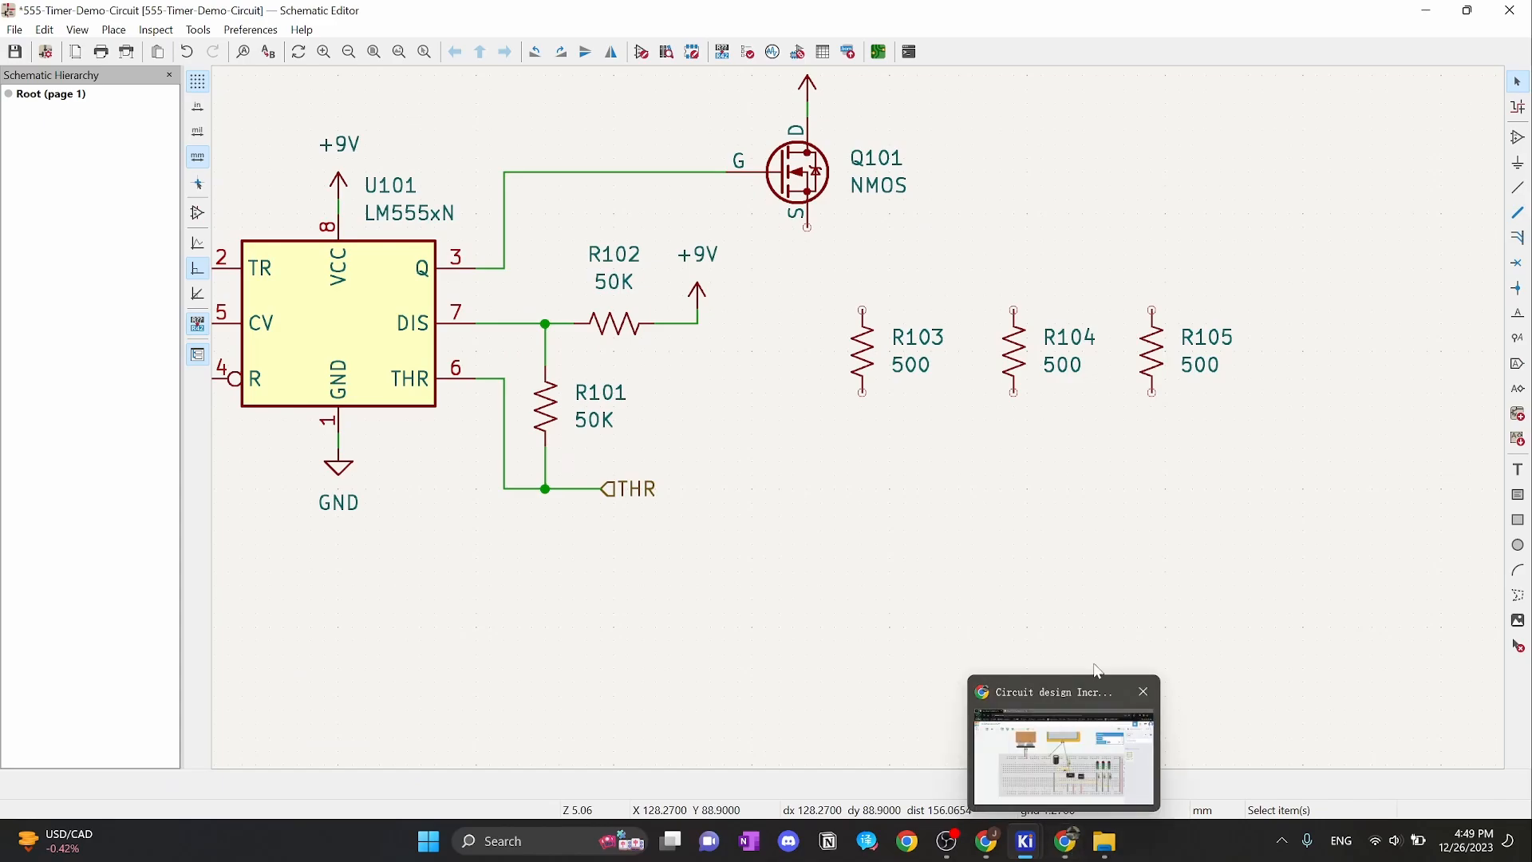
key("ctrl+s")
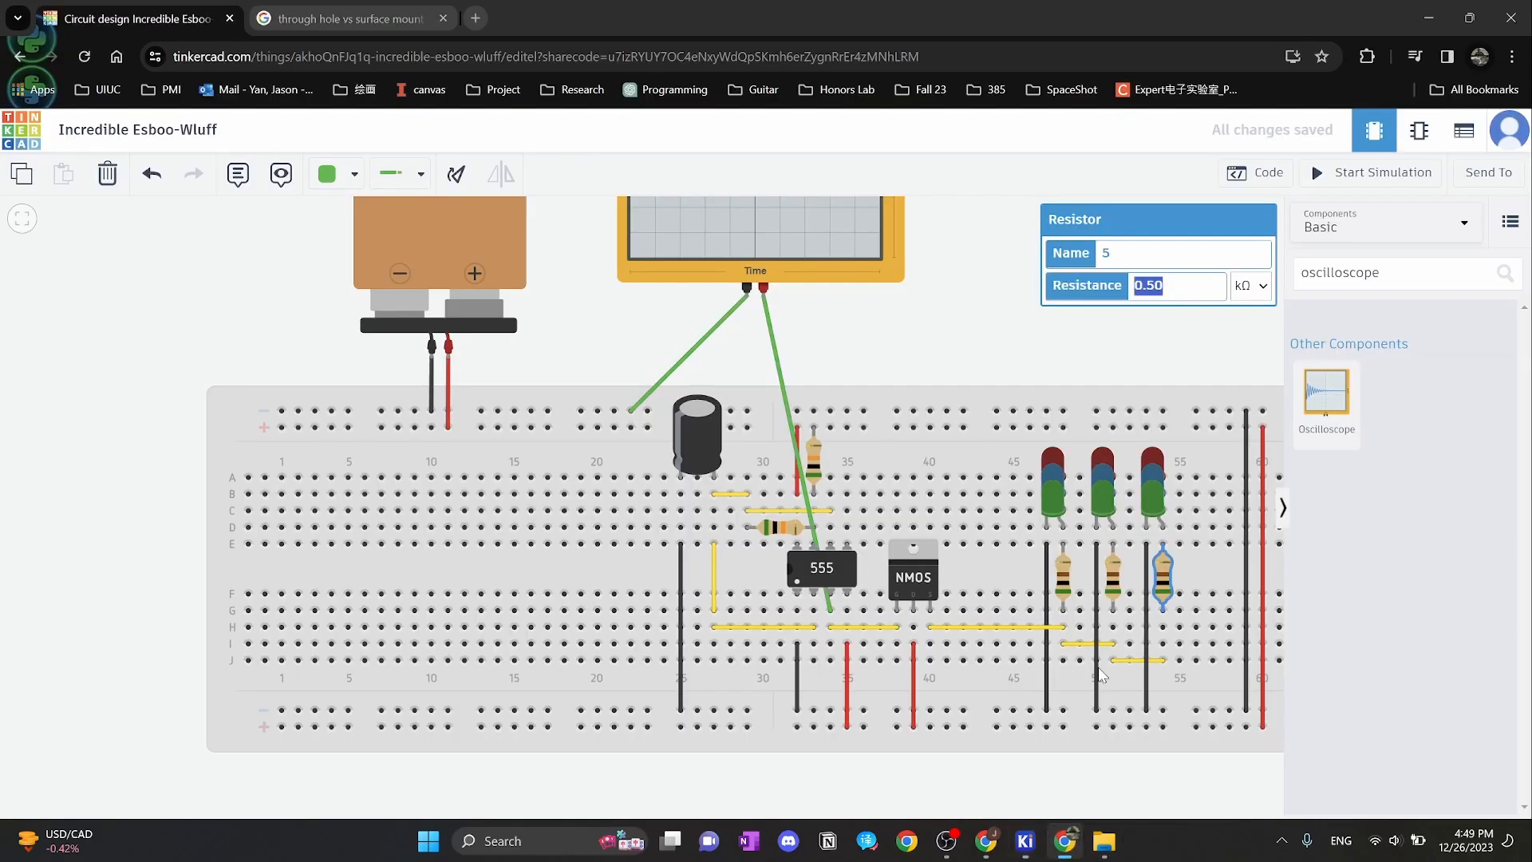
left_click(1066, 841)
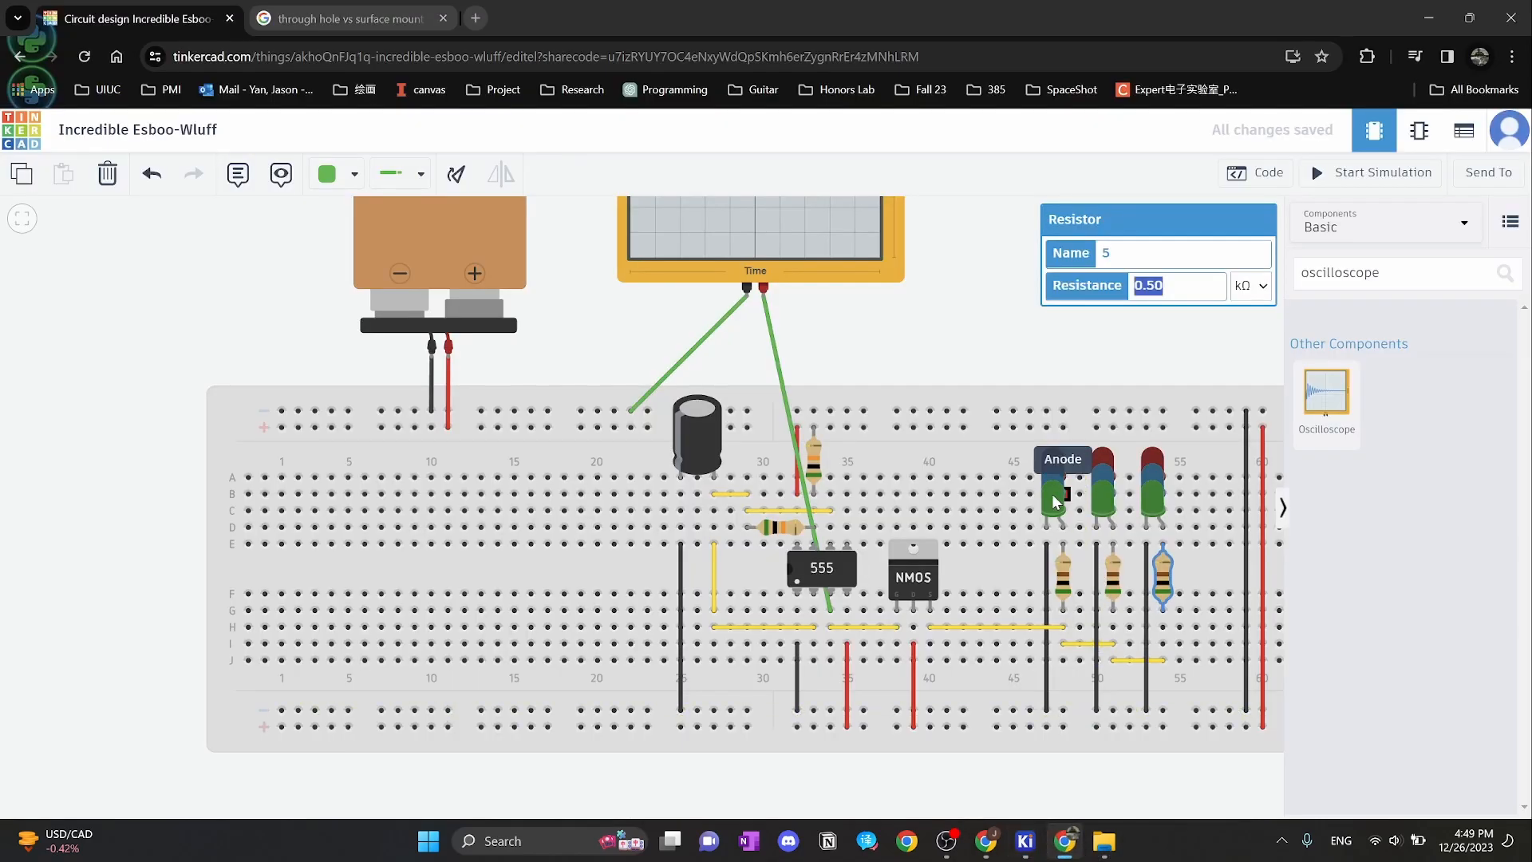
left_click(1429, 17)
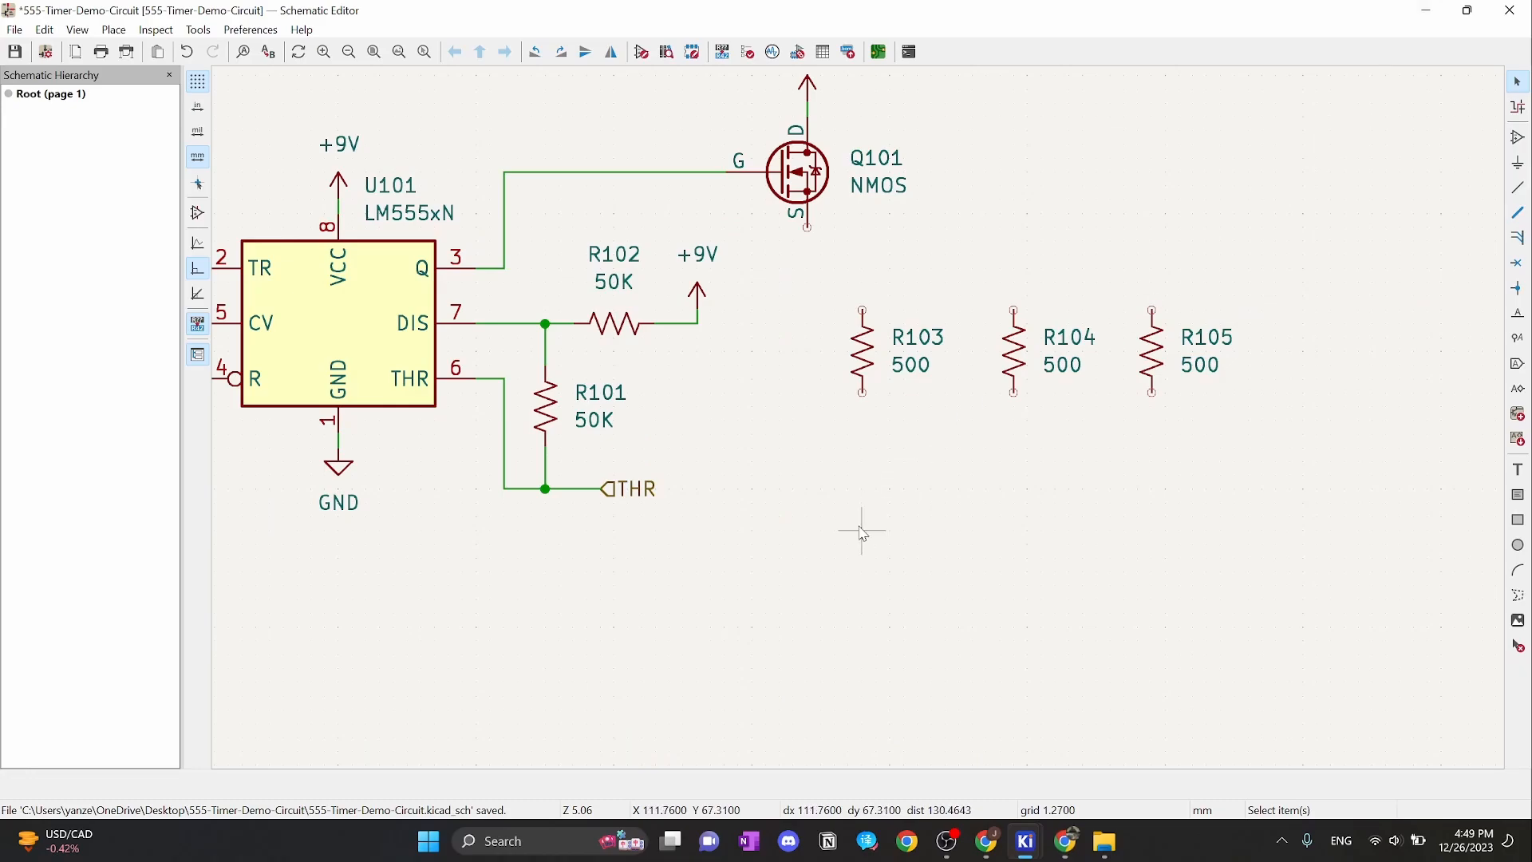
Search 'led' and place LEDs D1, D2 and D3 stacked beneath the 500 resistors
key("a")
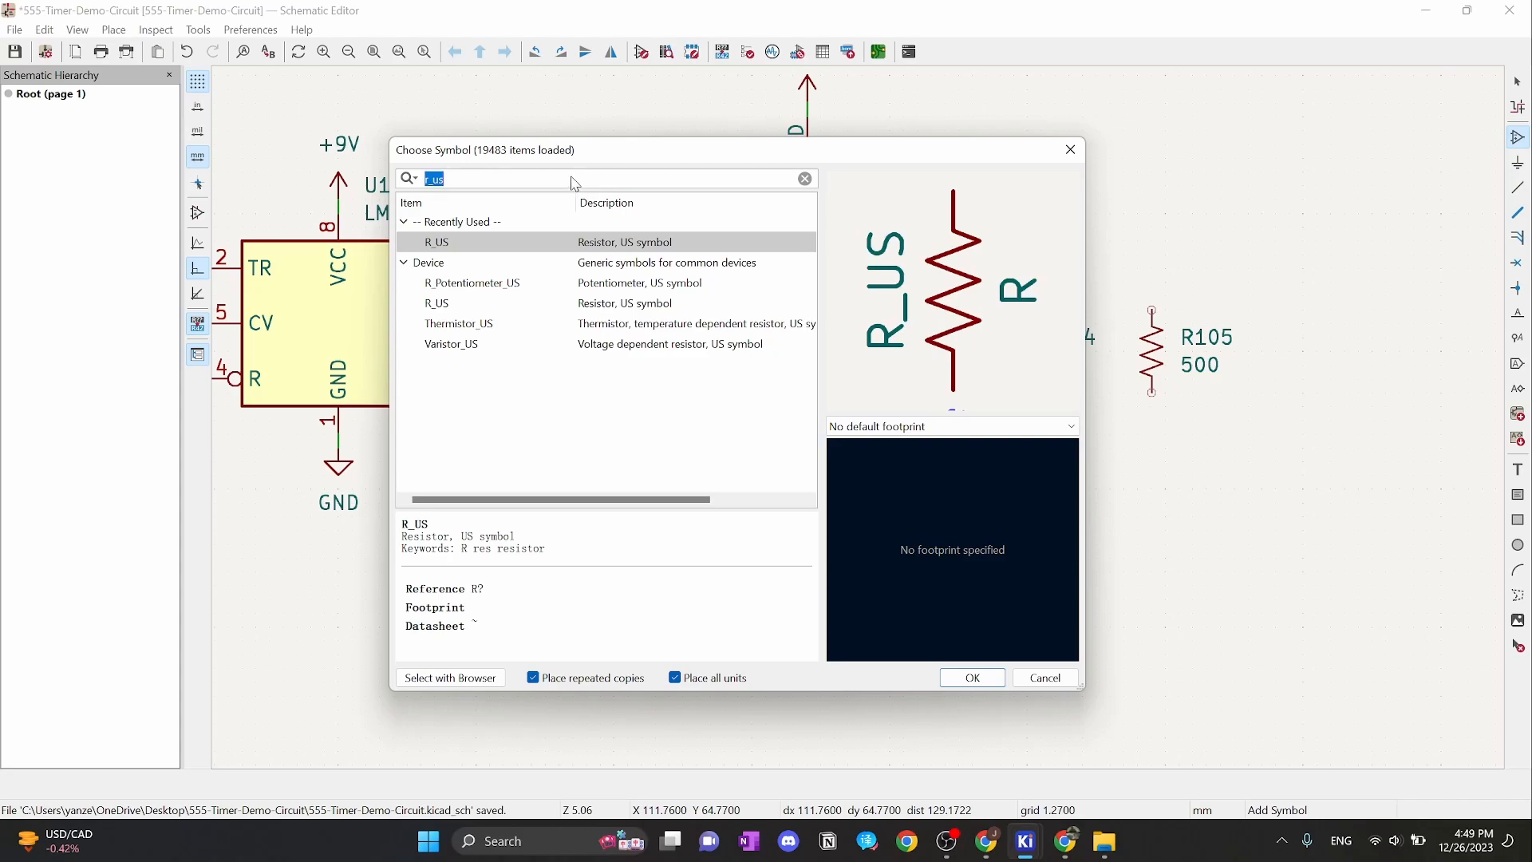
type("led")
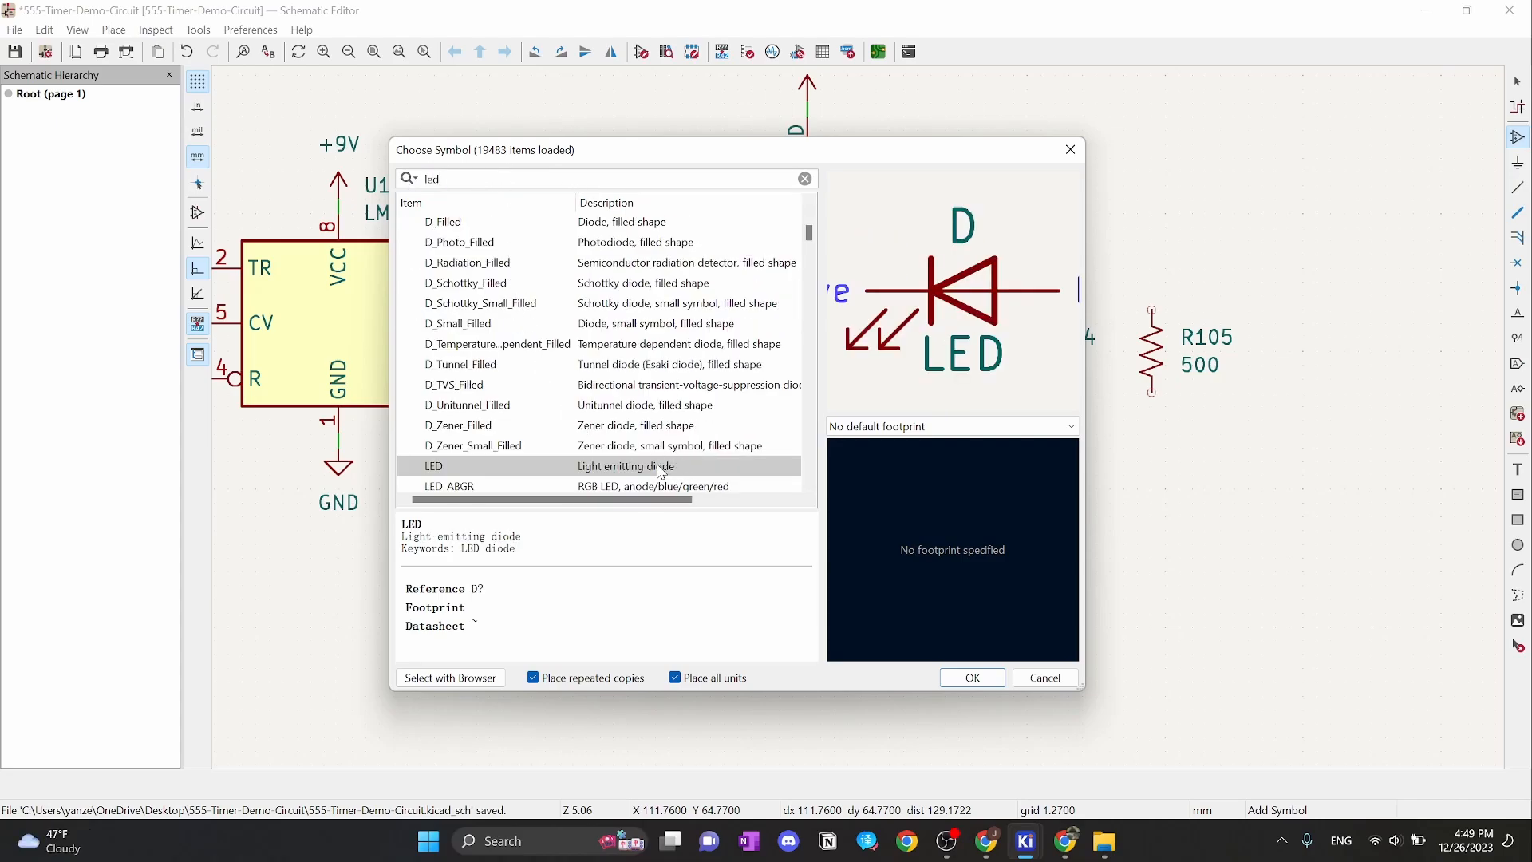
left_click(986, 680)
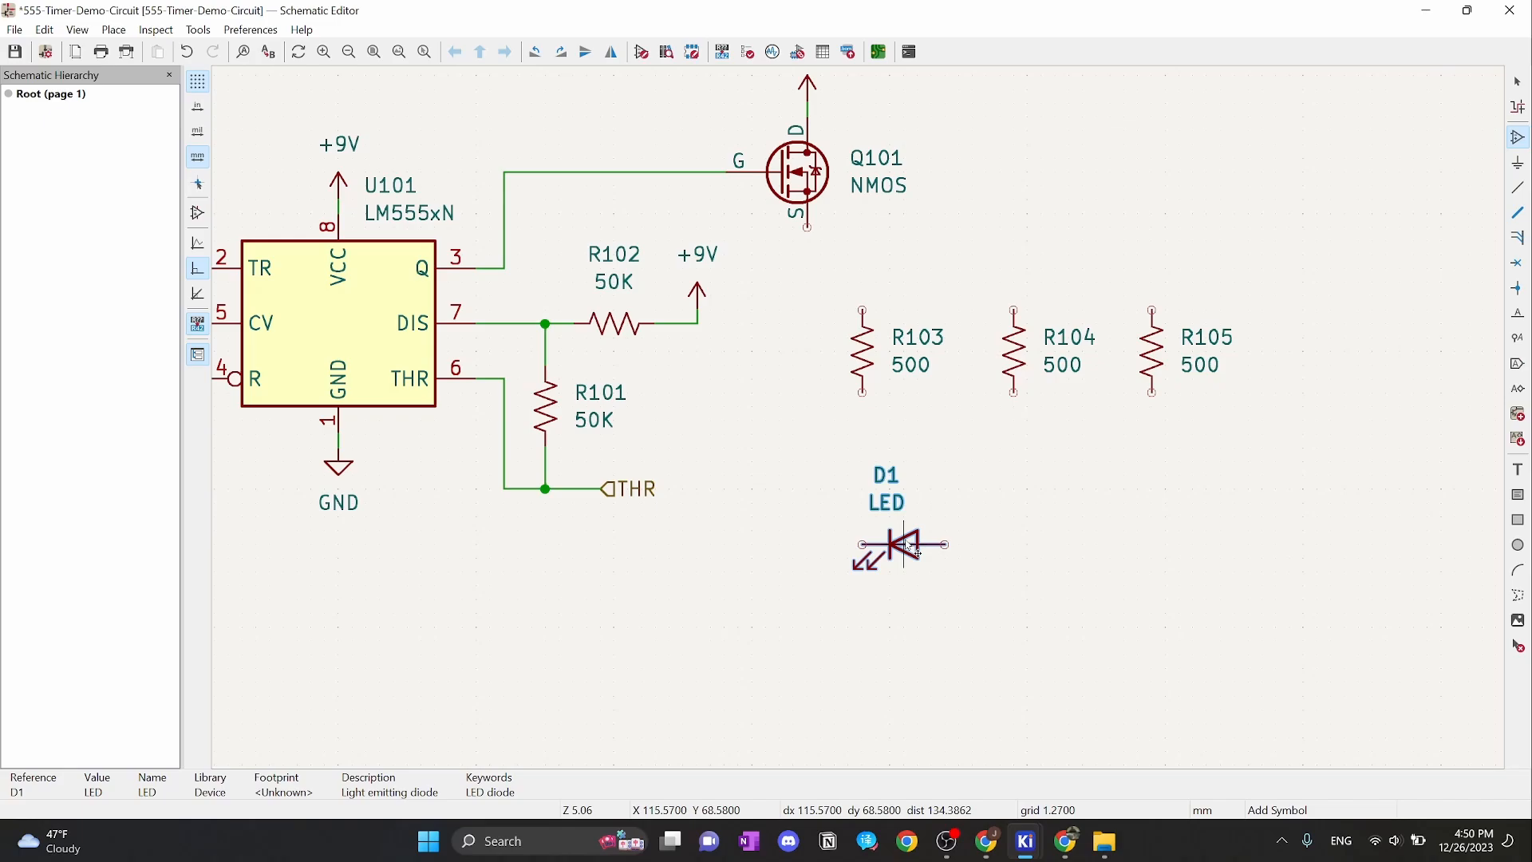
left_click(904, 517)
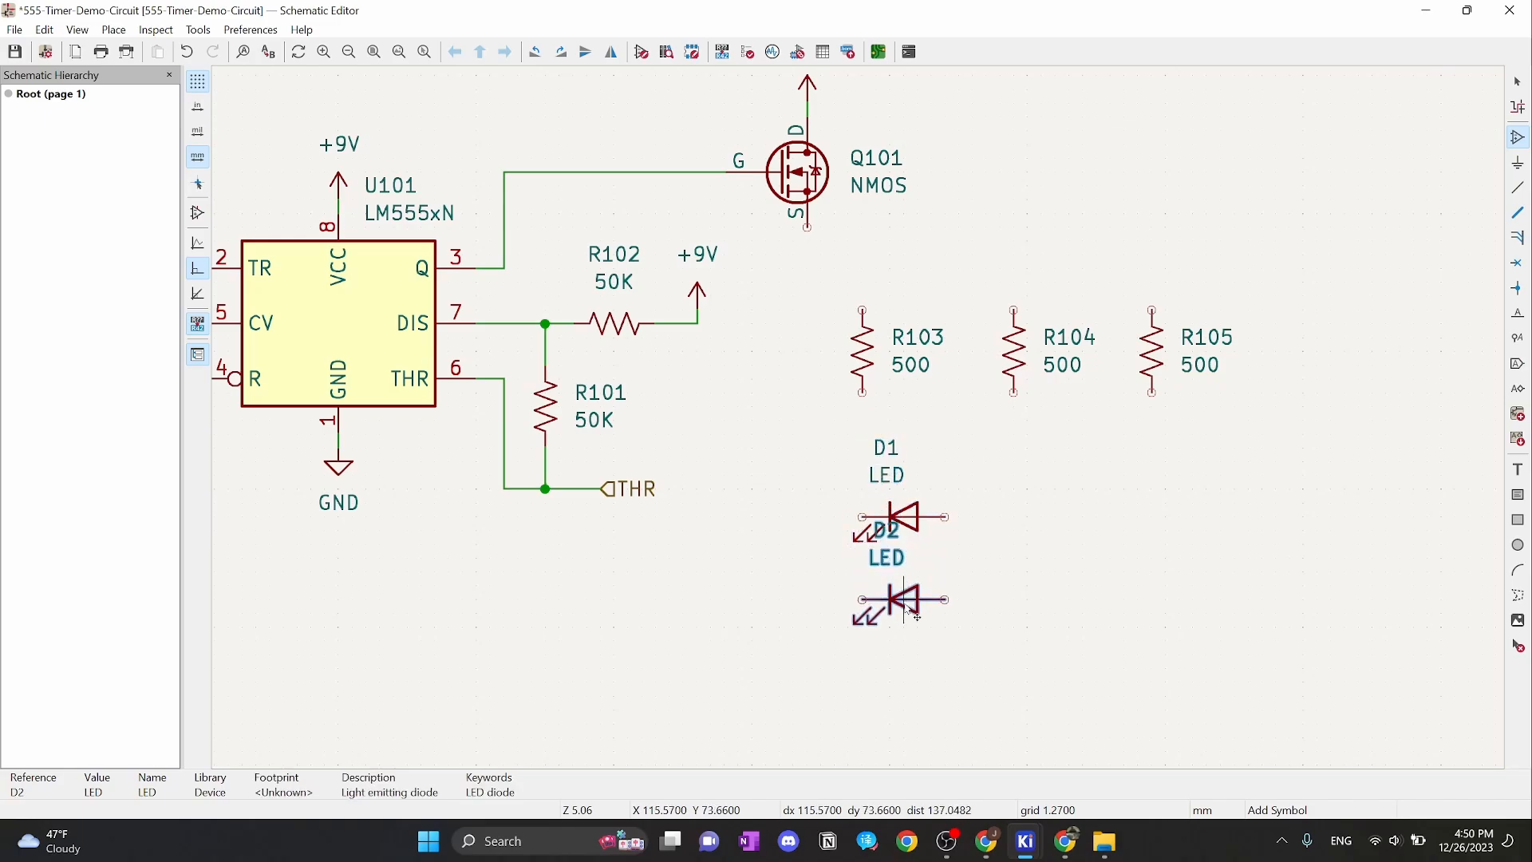
left_click(904, 670)
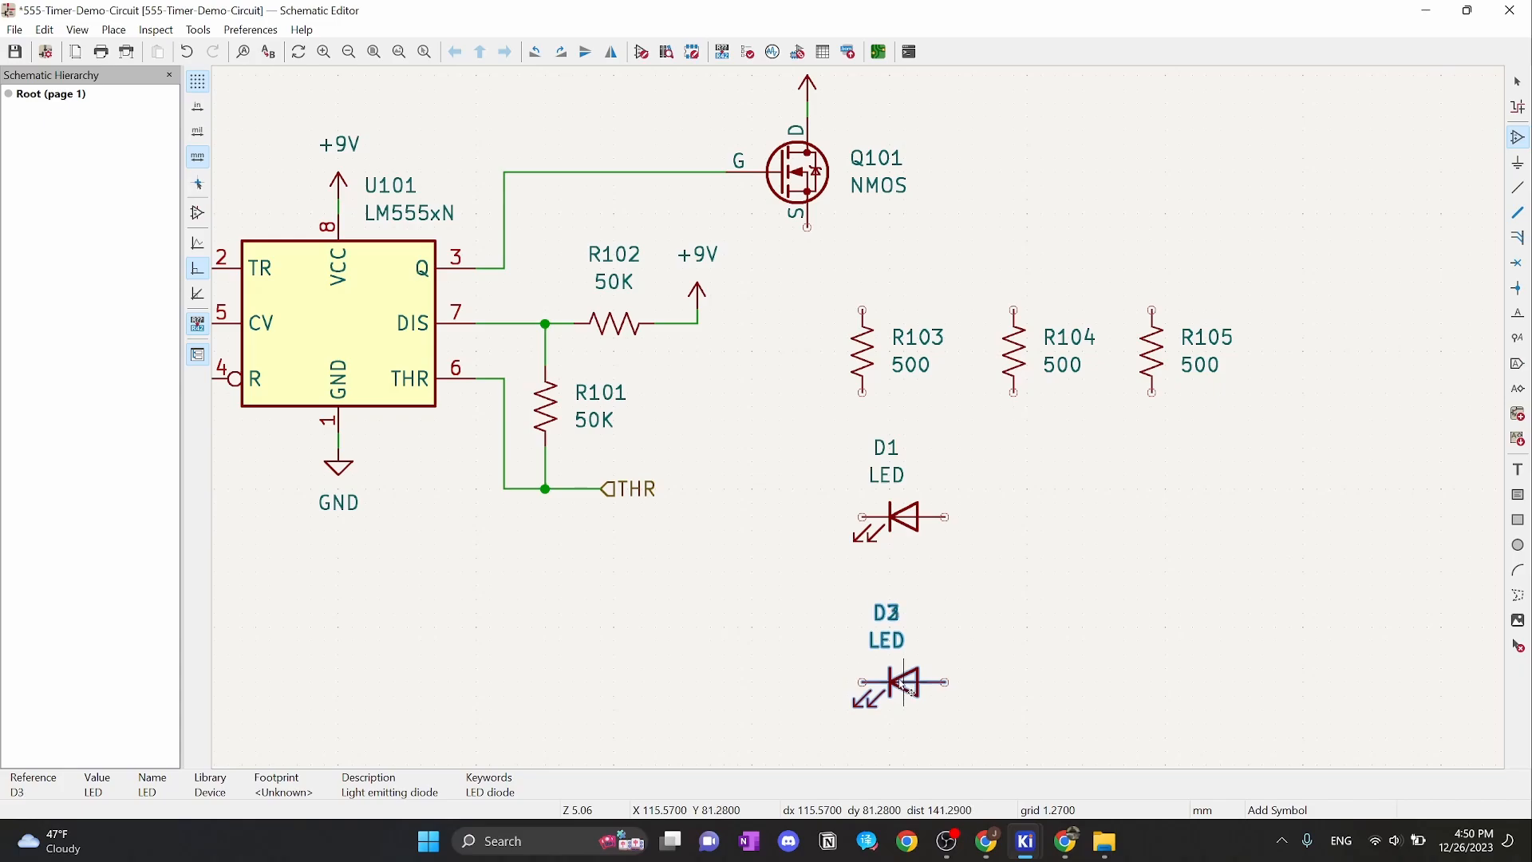
scroll(981, 499, "down", 3)
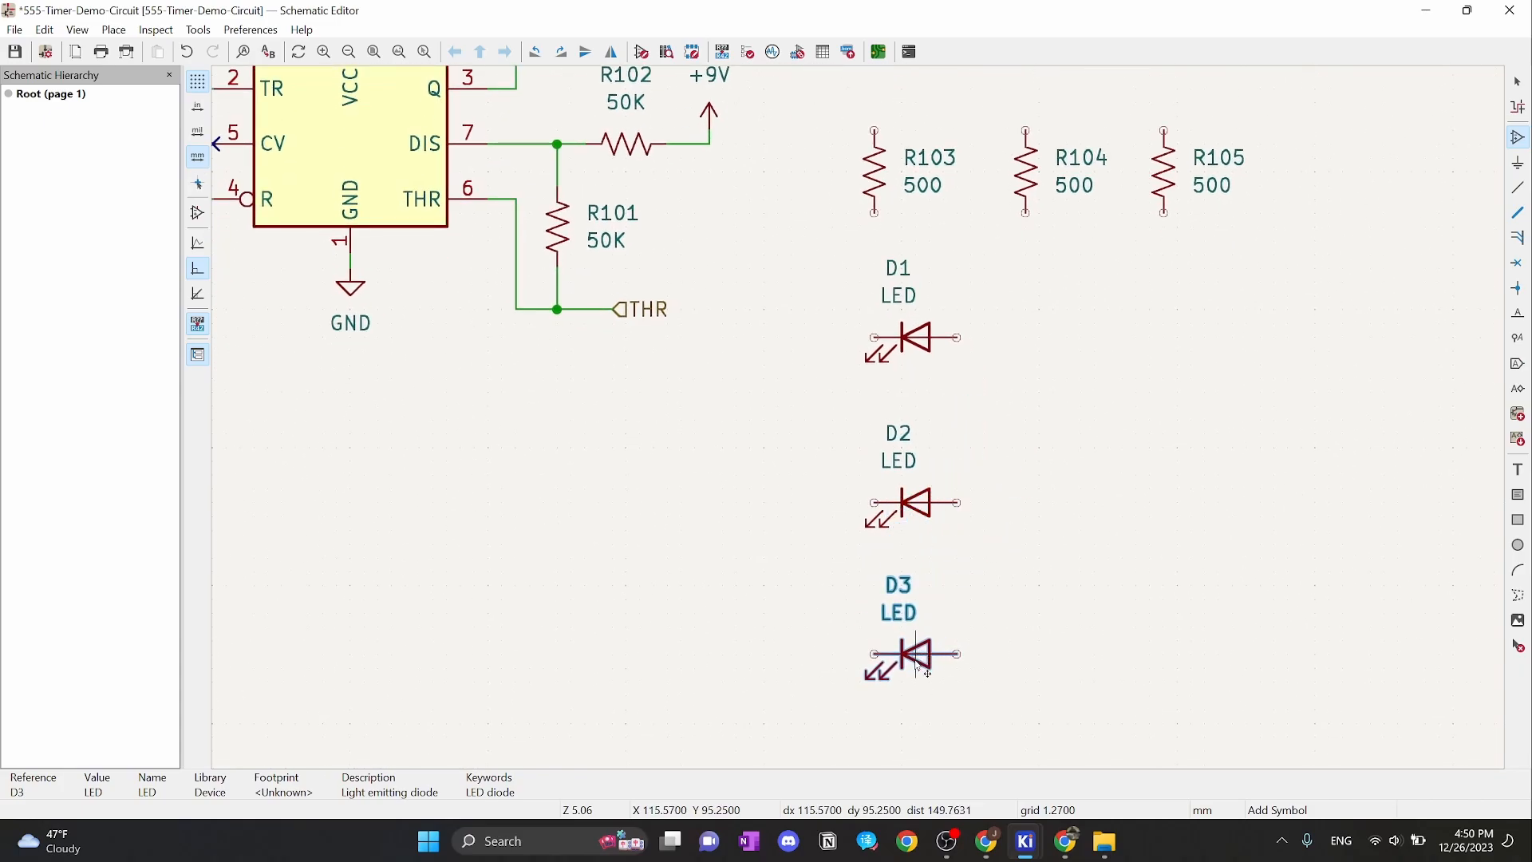
left_click(917, 663)
End LED placement and pan around the schematic, bringing capacitor C1 into view
key("Escape")
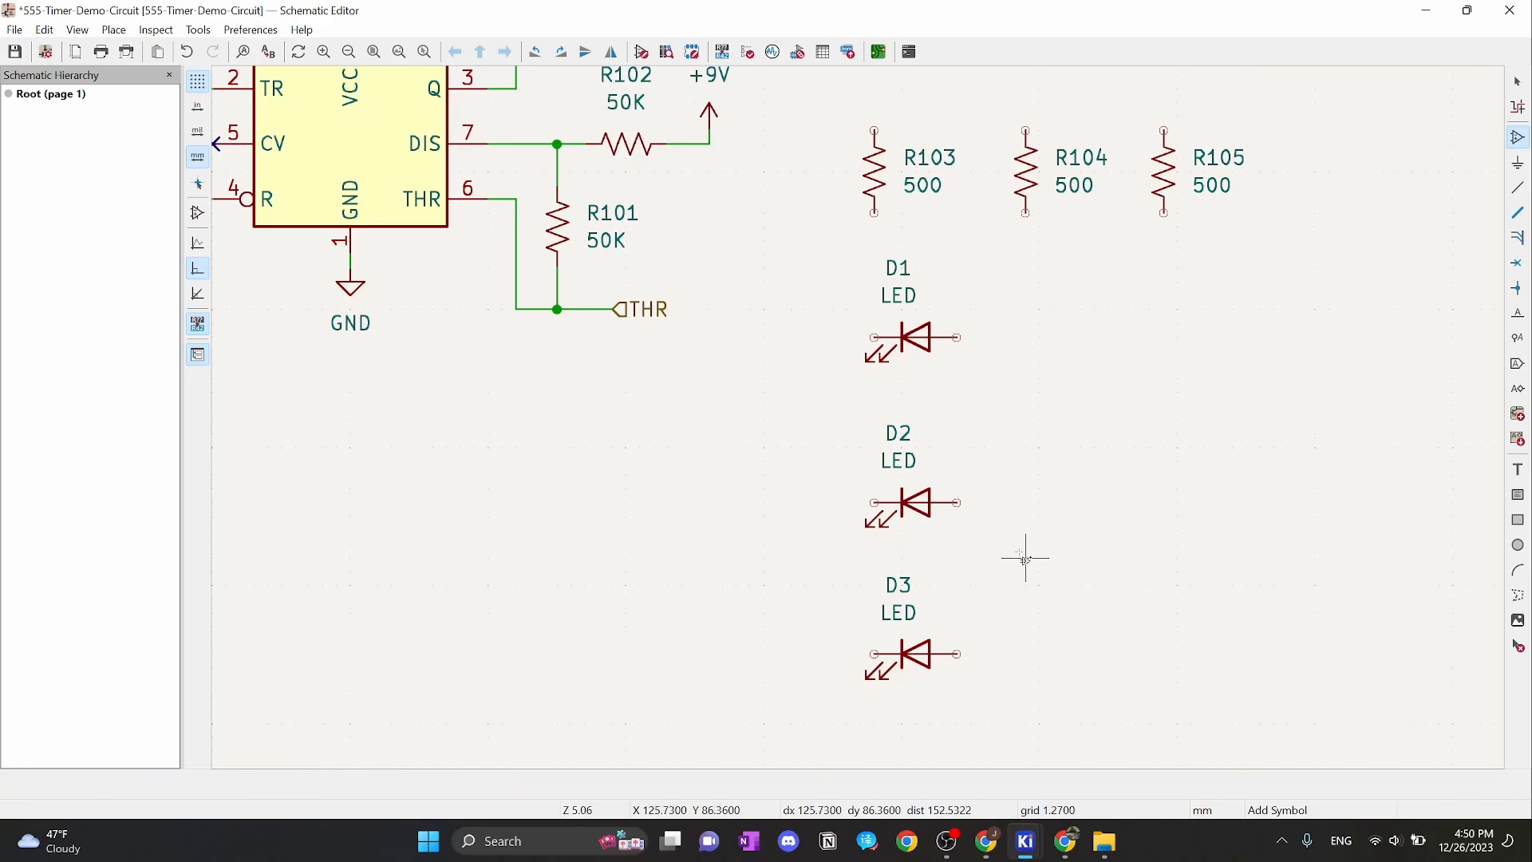
scroll(1019, 554, "up", 2)
scroll(859, 417, "down", 2)
middle_click_drag(841, 390, 997, 543)
middle_click_drag(986, 457, 997, 469)
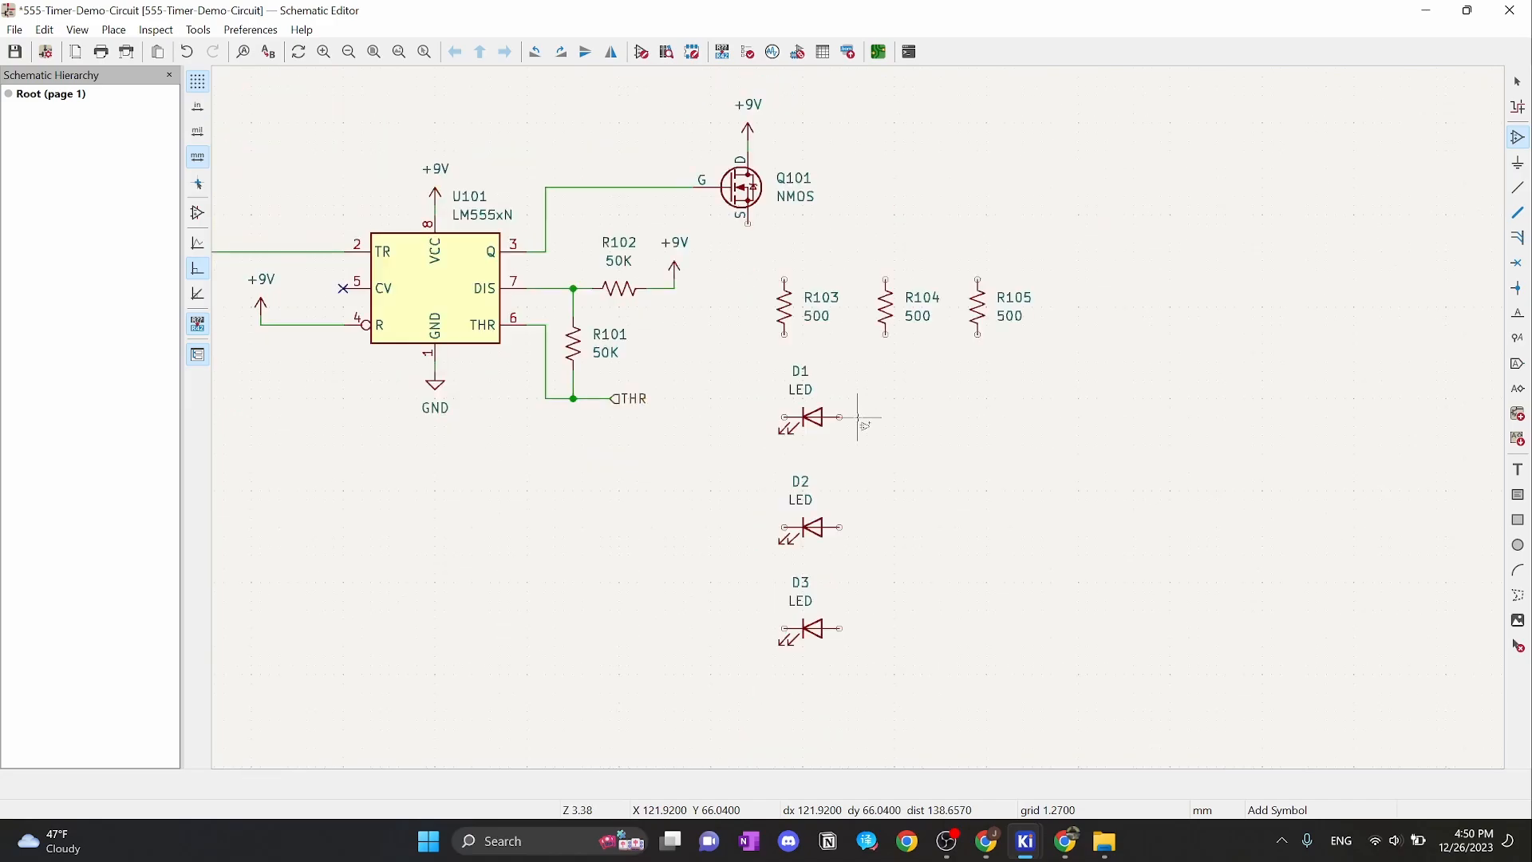
middle_click_drag(863, 417, 925, 447)
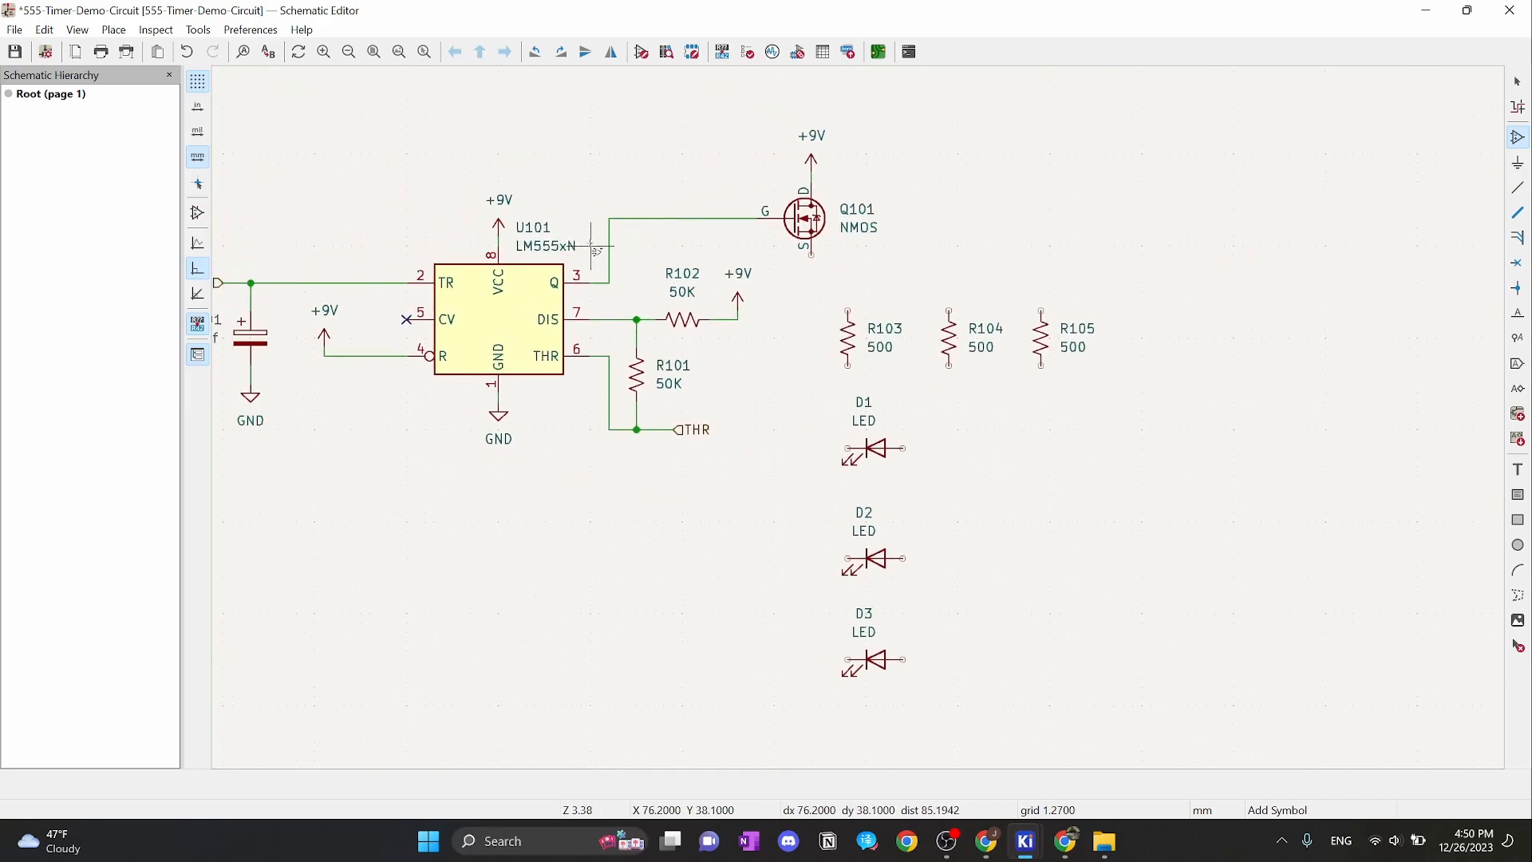
key("Escape")
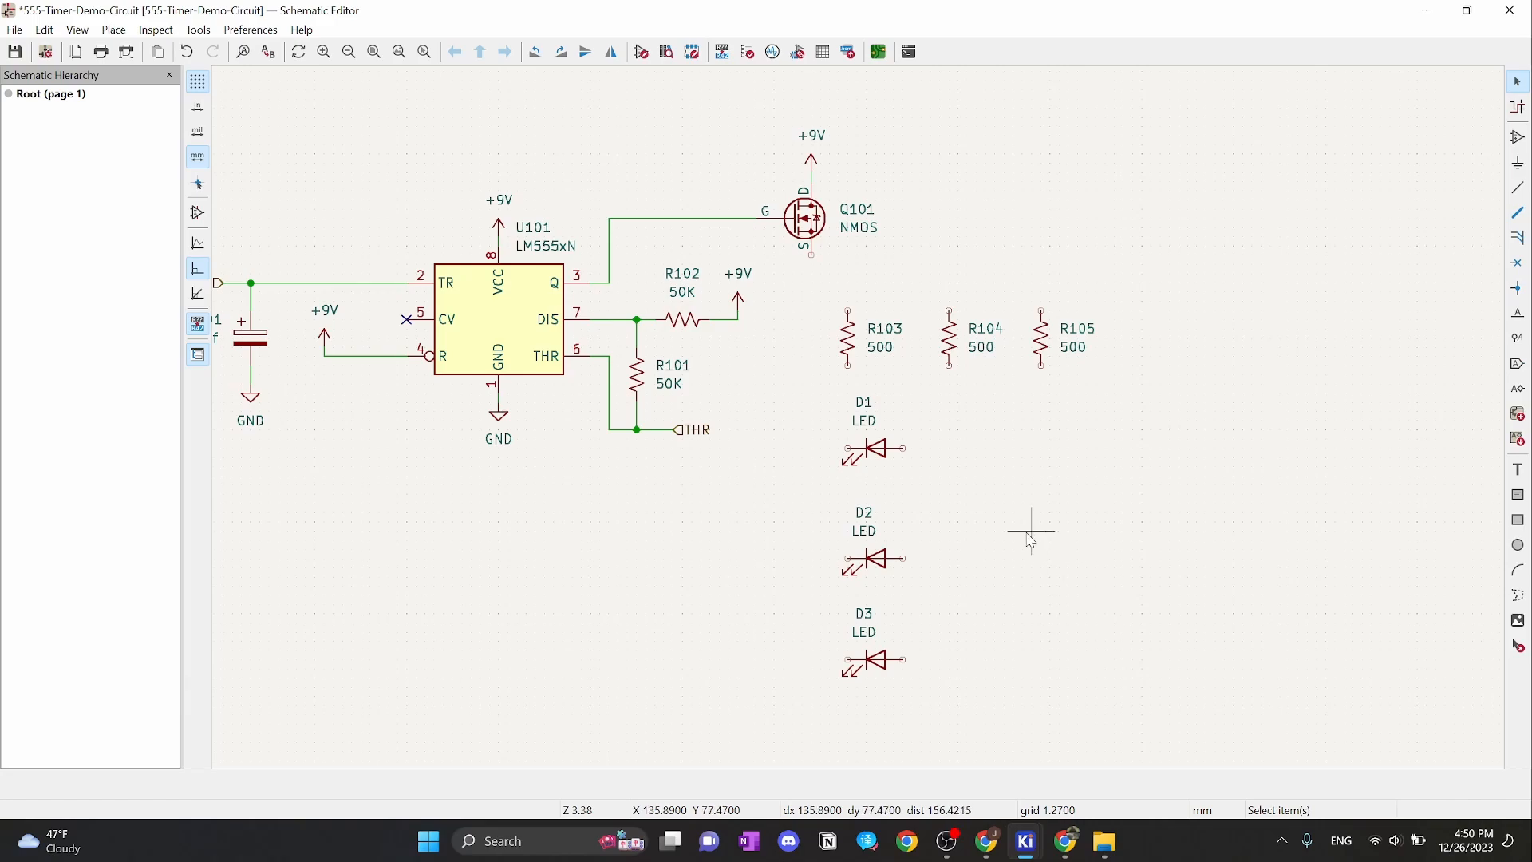
Box-select LEDs D1, D2 and D3 together
scroll(1026, 534, "up", 3)
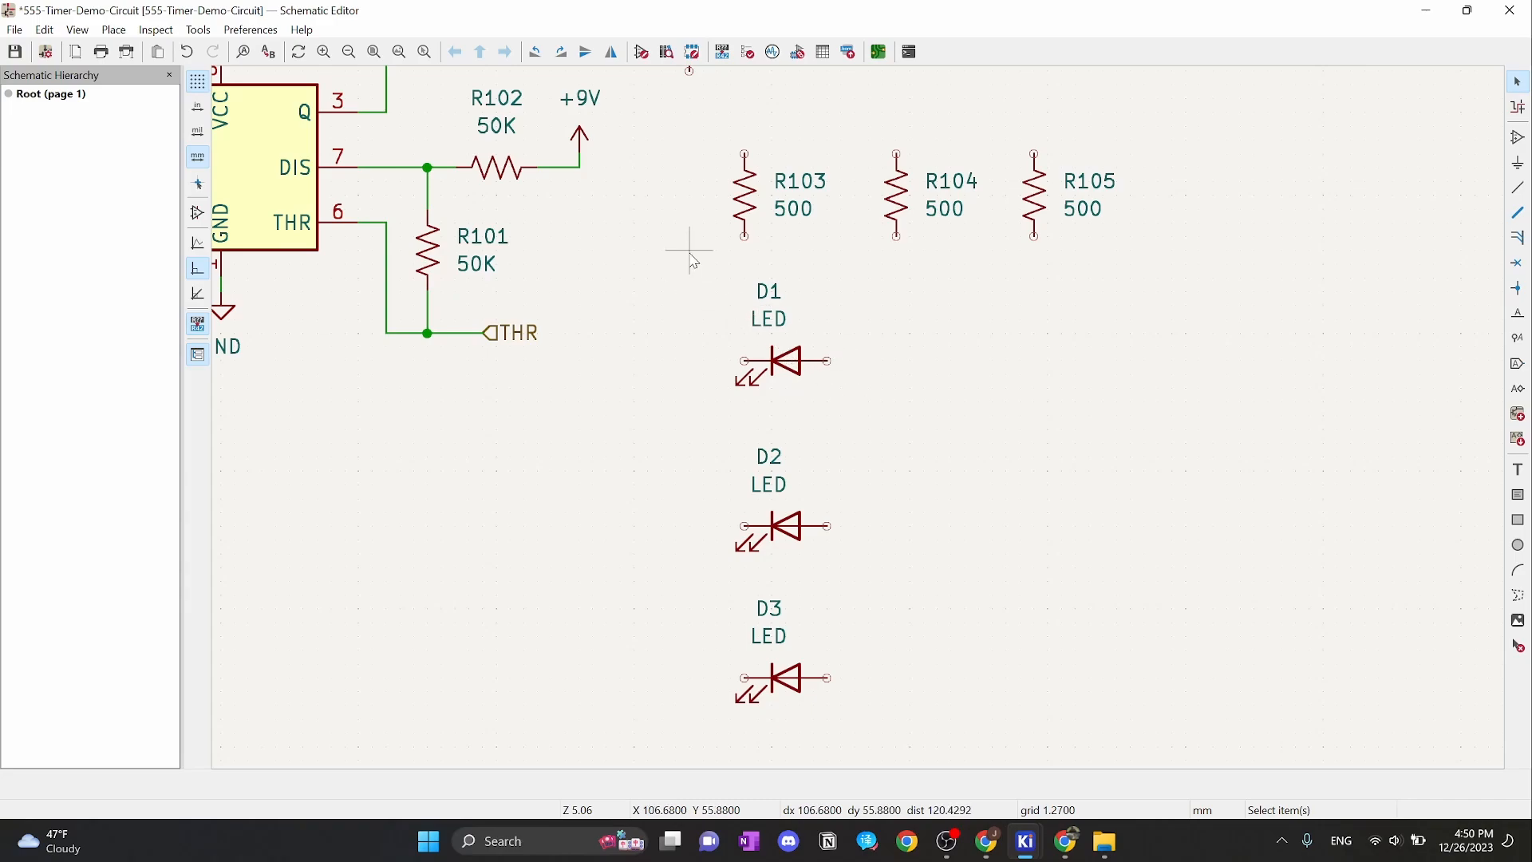
left_click_drag(684, 260, 874, 738)
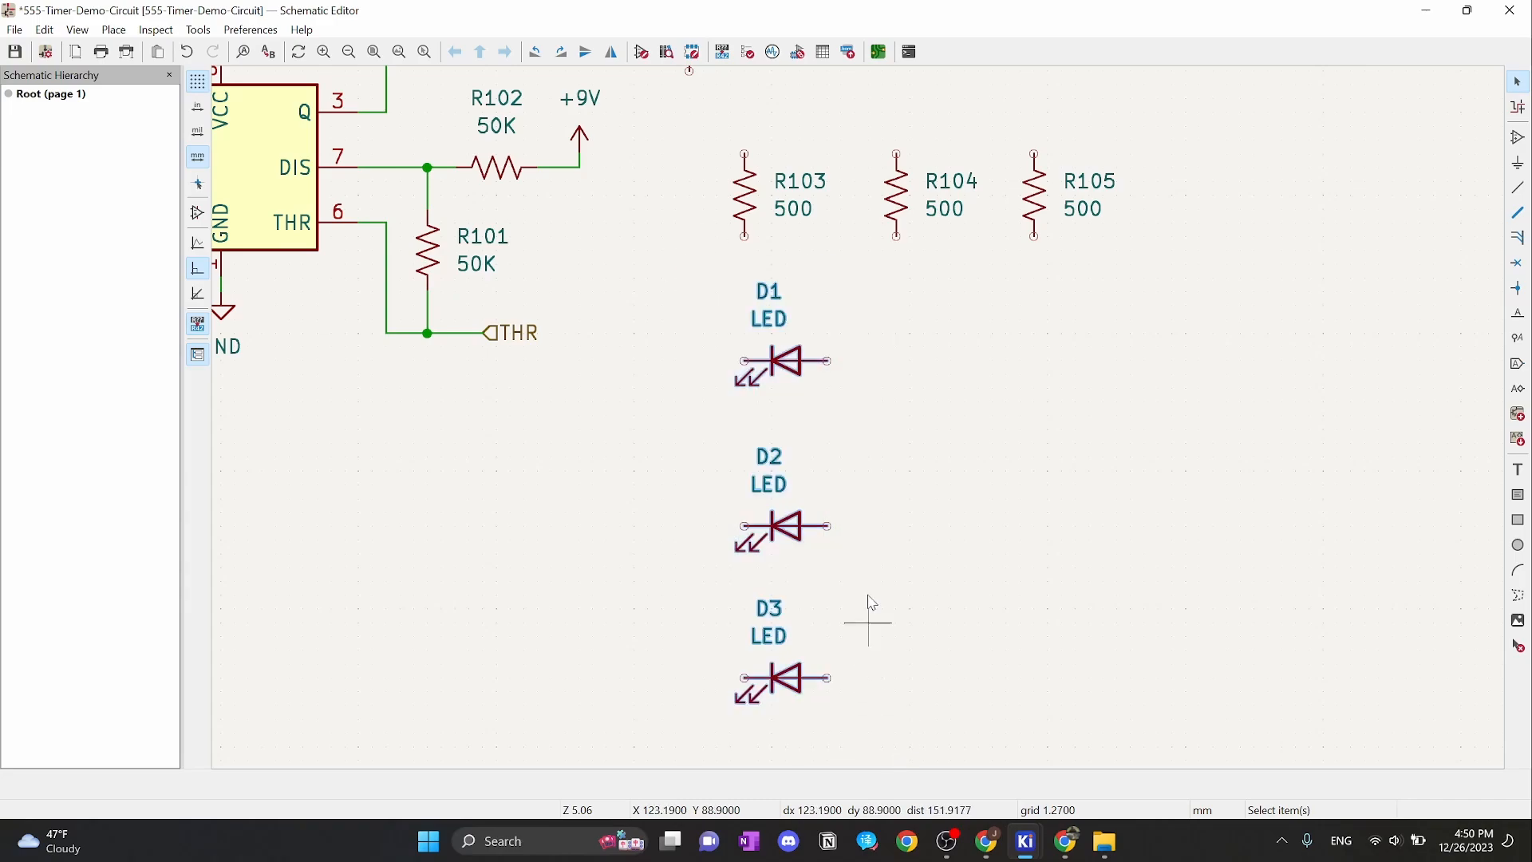
left_click(866, 399)
scroll(828, 361, "up", 1)
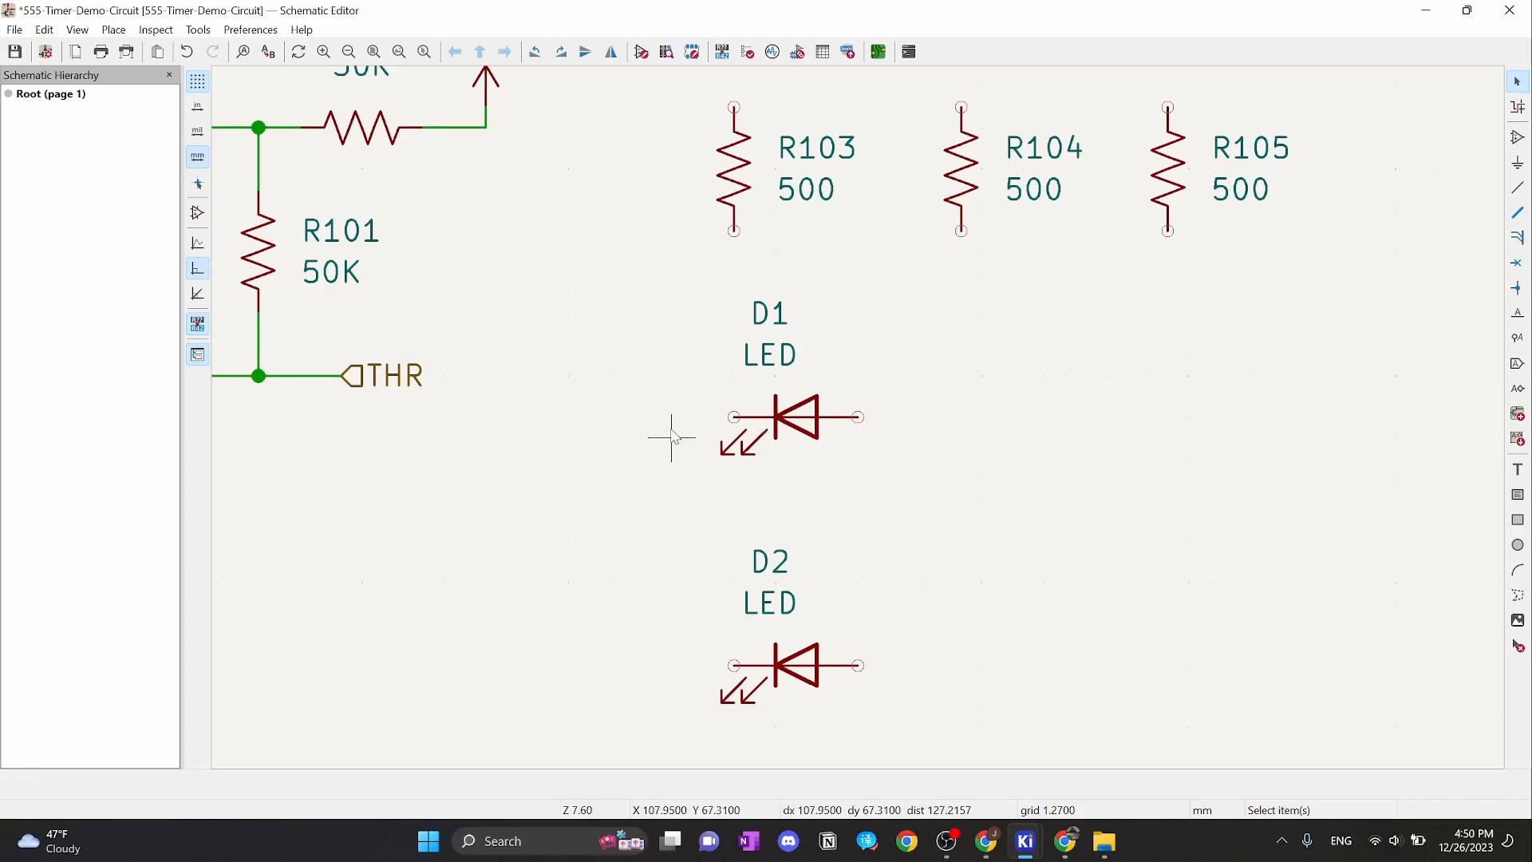
scroll(842, 395, "down", 5)
scroll(834, 395, "up", 4)
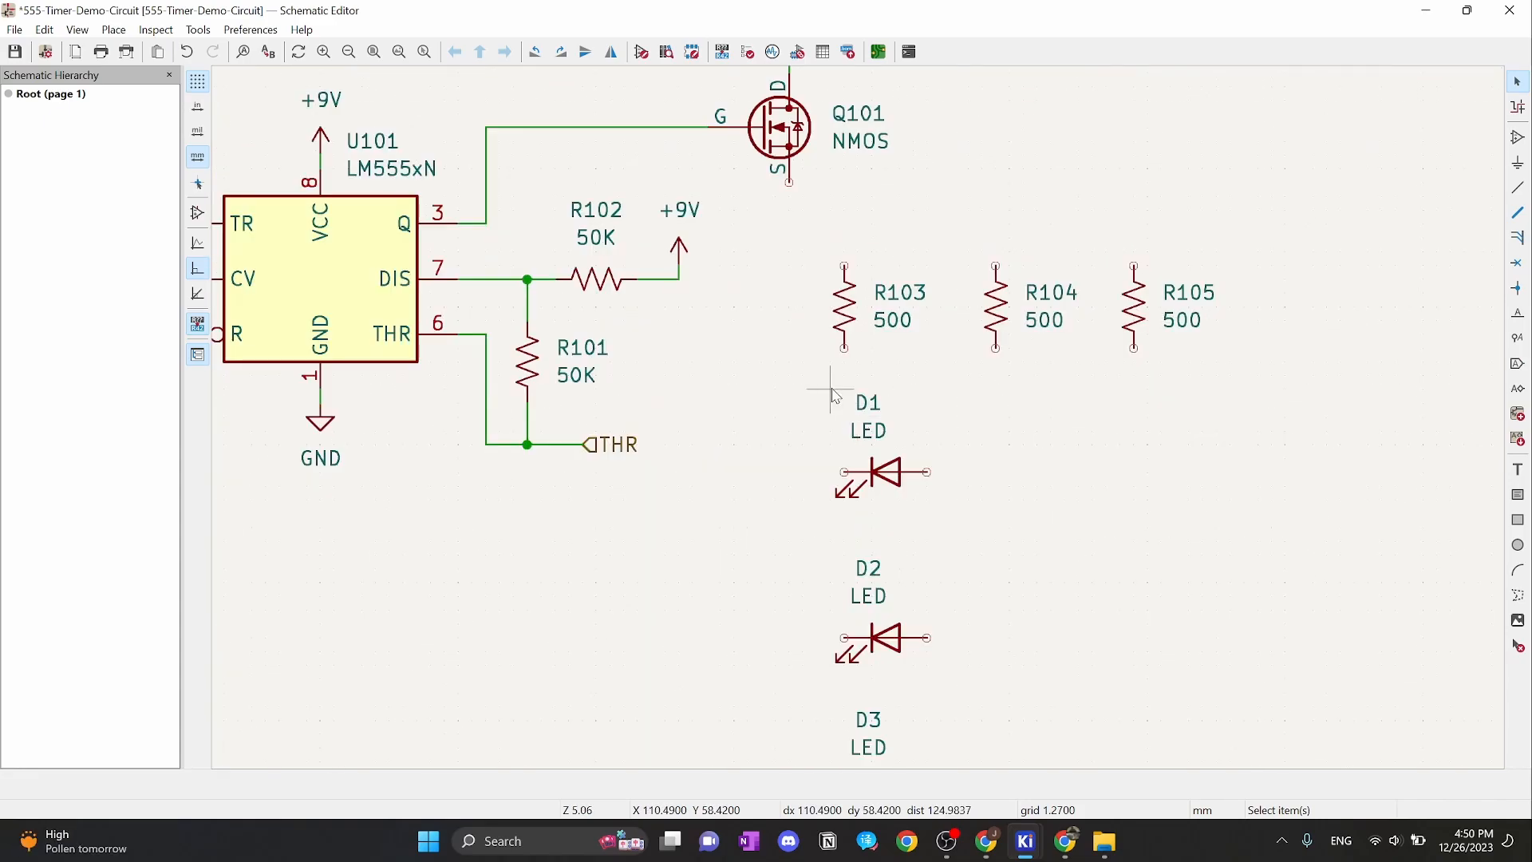
scroll(834, 395, "down", 2)
left_click_drag(799, 336, 929, 640)
Mirror the selected LEDs D1–D3 horizontally
right_click(856, 517)
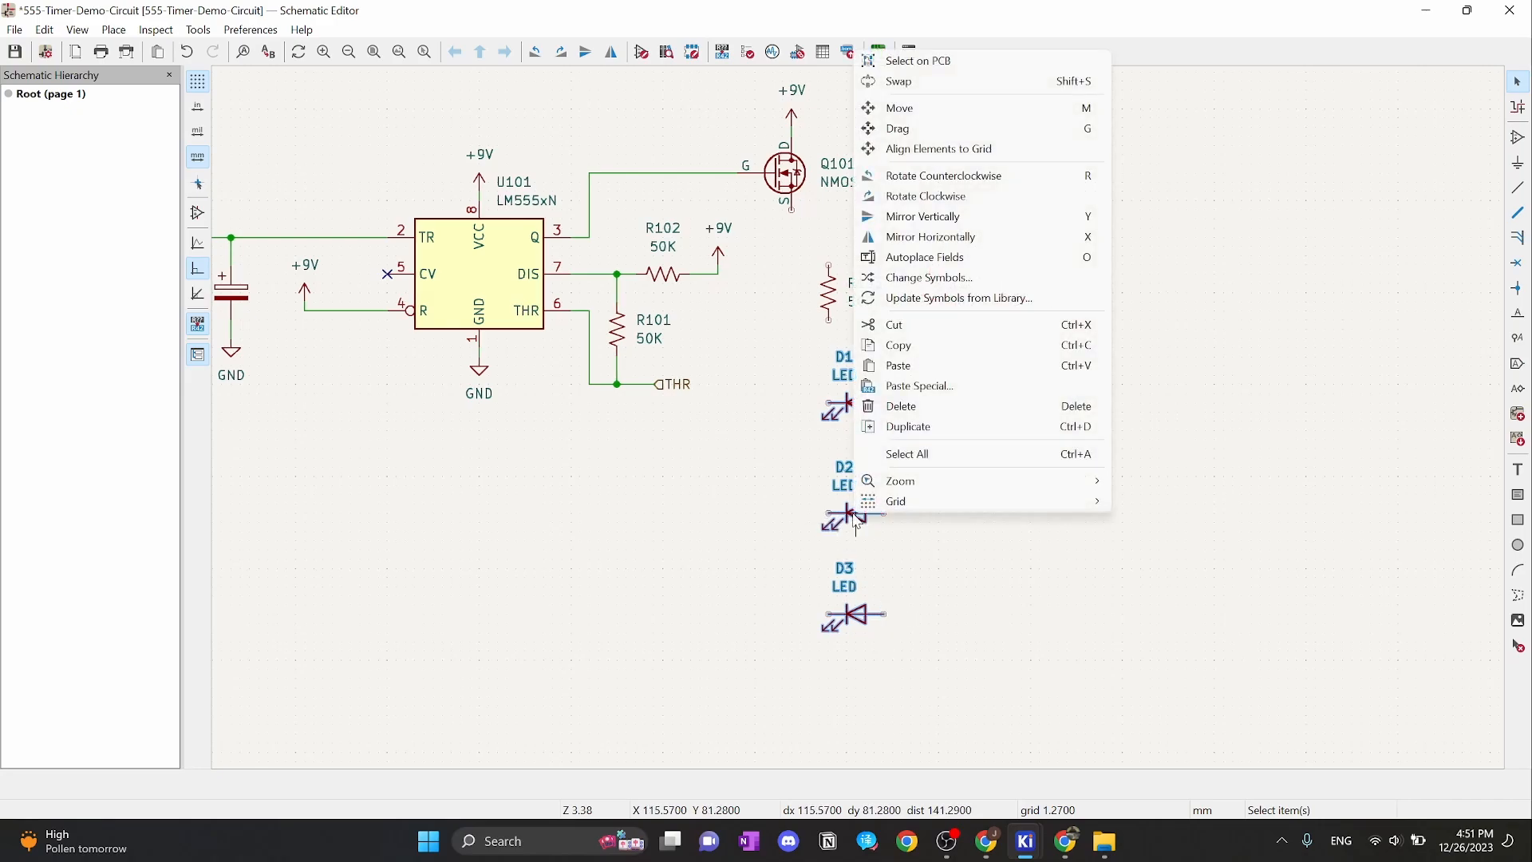
left_click(1057, 236)
scroll(854, 417, "up", 3)
scroll(838, 417, "down", 1)
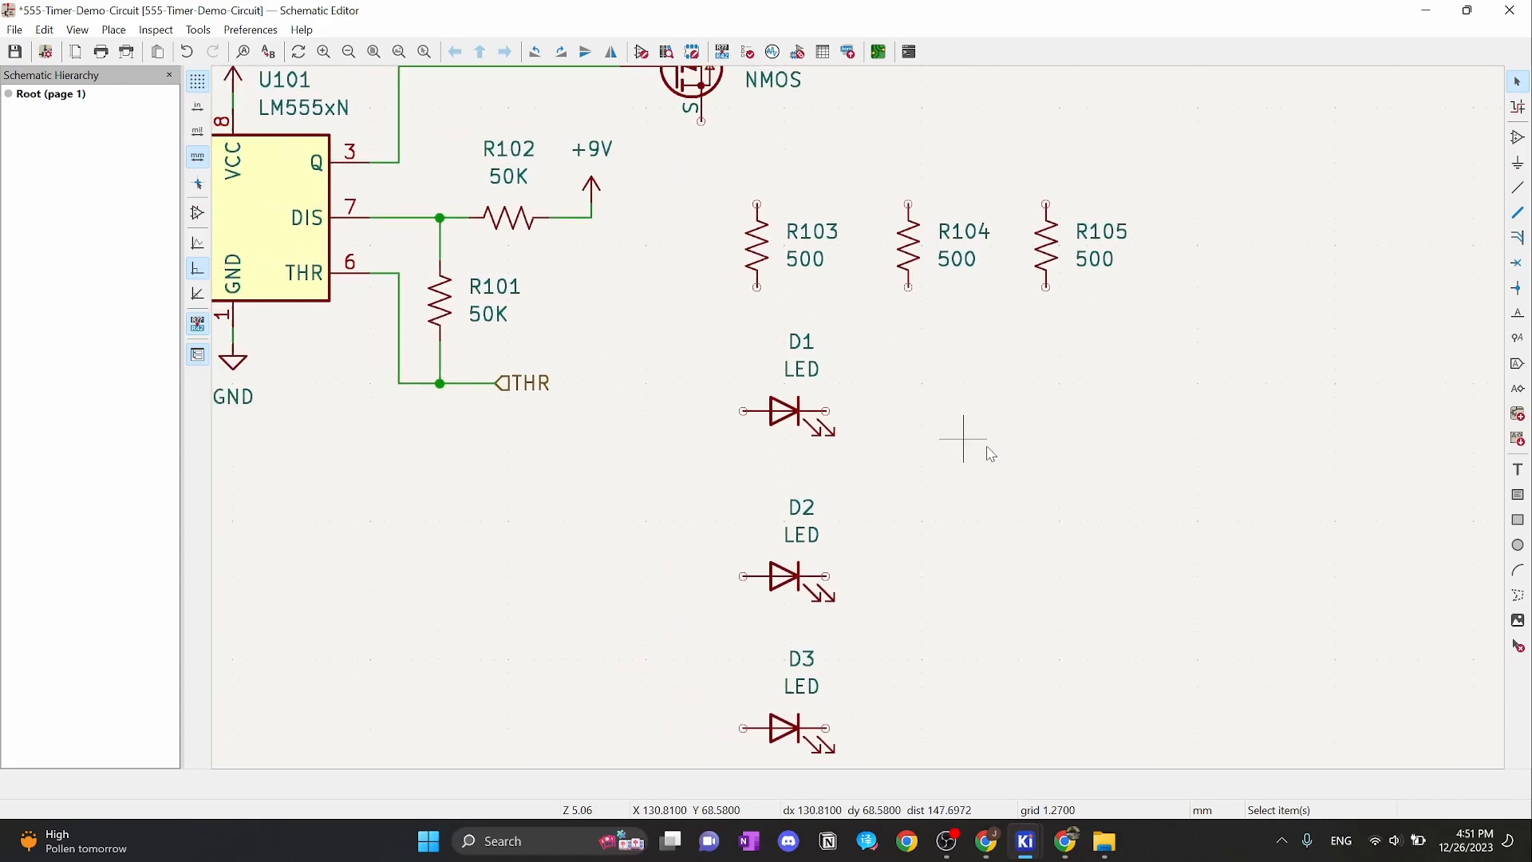
Move D1's reference and value labels one grid step left
middle_click_drag(987, 447, 1053, 463)
scroll(1053, 463, "up", 1)
left_click(629, 316)
middle_click_drag(777, 355, 933, 370)
left_click_drag(799, 258, 738, 324)
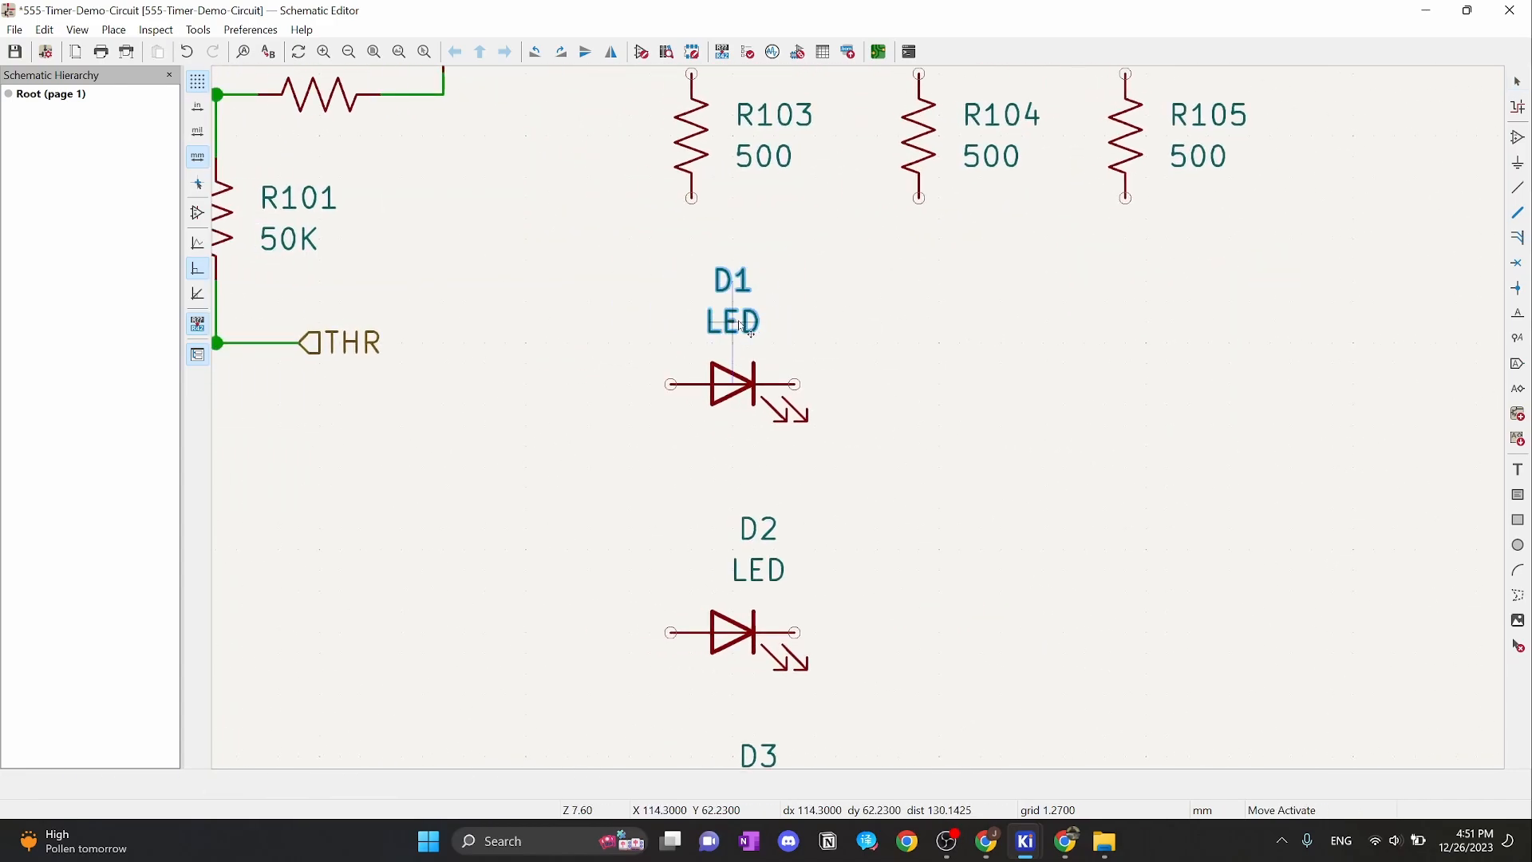
left_click(900, 388)
Shift D2's and D3's reference and value labels one grid step left as well
middle_click_drag(914, 509, 974, 416)
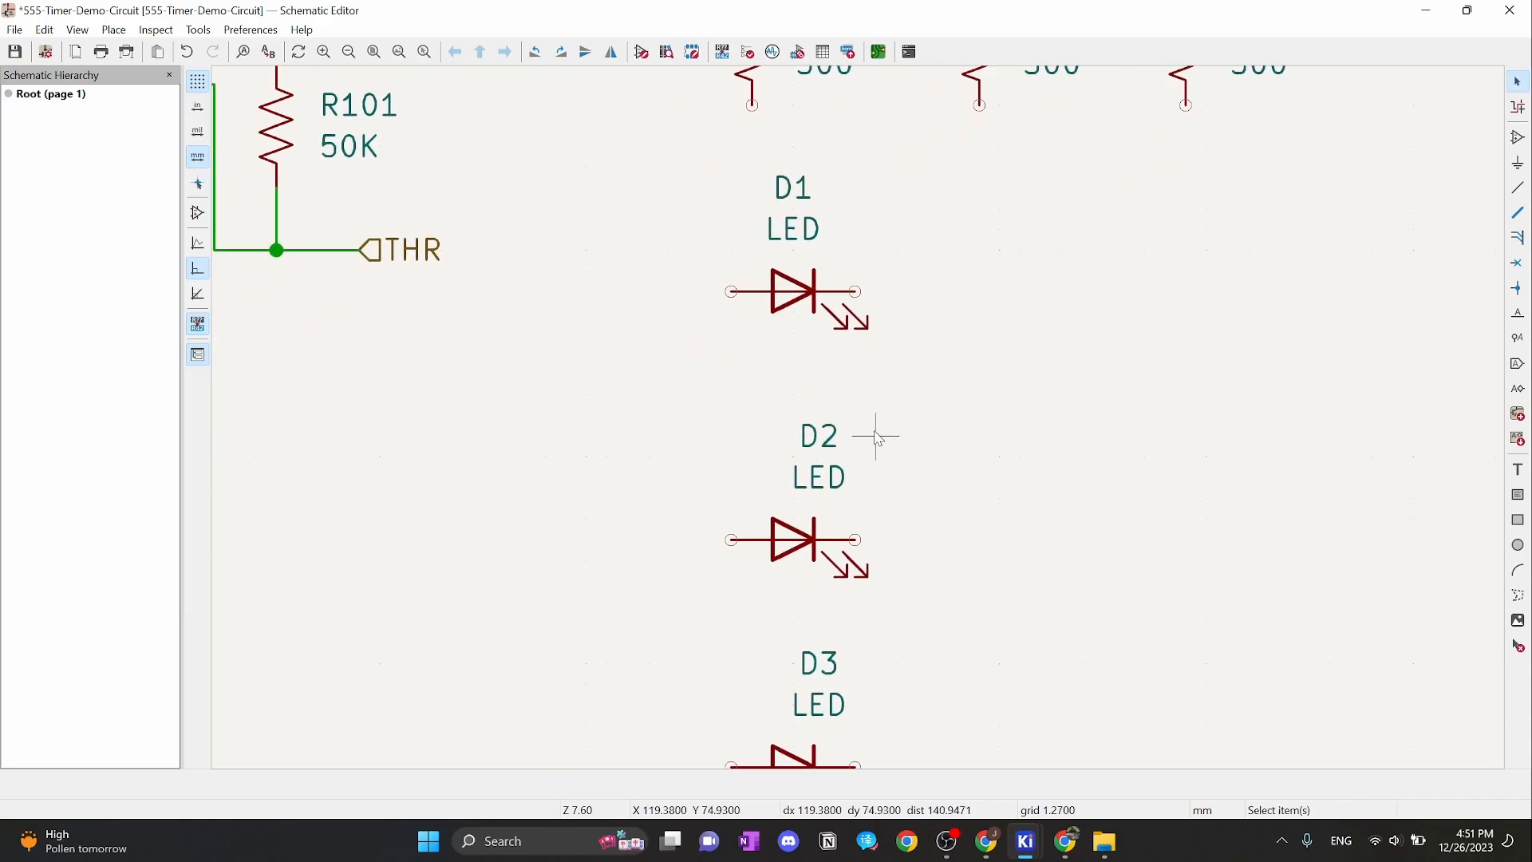
left_click_drag(861, 420, 796, 475)
left_click(924, 511)
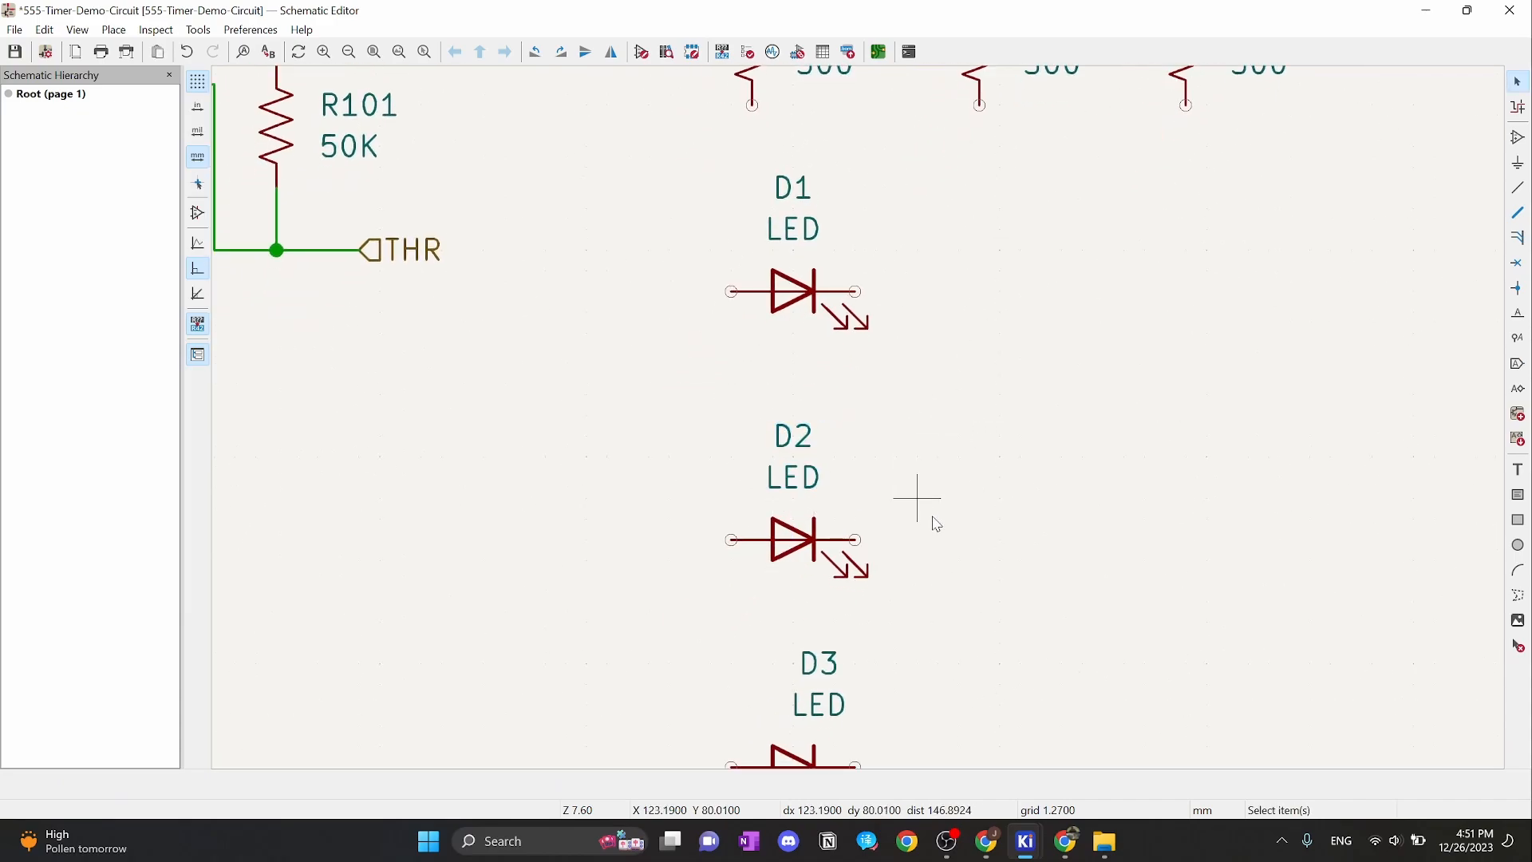
middle_click_drag(856, 647, 896, 511)
left_click_drag(900, 519, 822, 591)
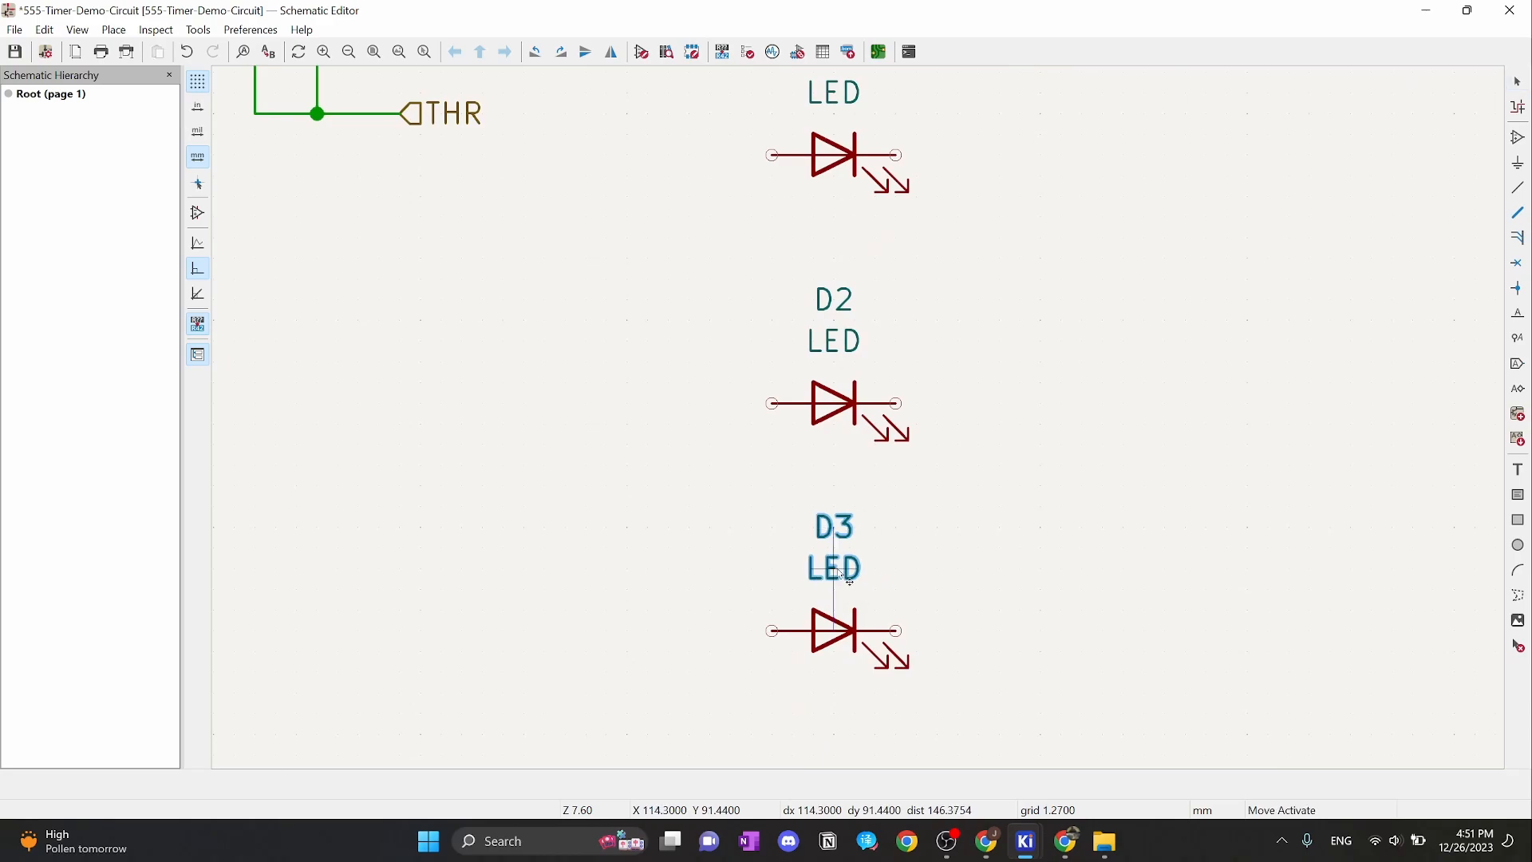
left_click(948, 542)
middle_click_drag(1018, 392, 1011, 582)
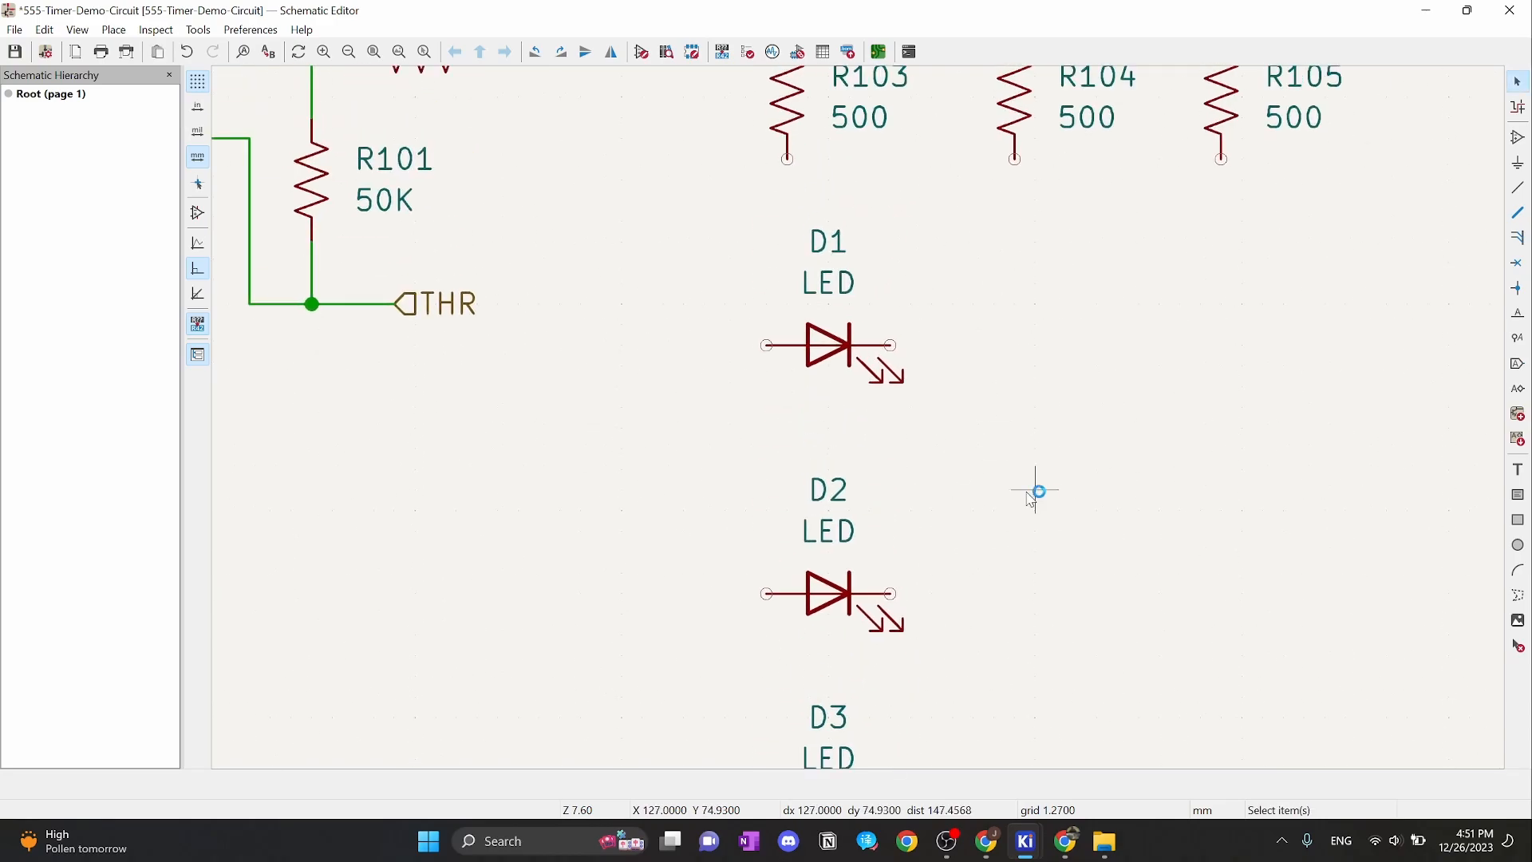
middle_click_drag(970, 396, 987, 433)
On the Tinkercad breadboard, check the first LEDs are blue and green
mouse_move(1026, 841)
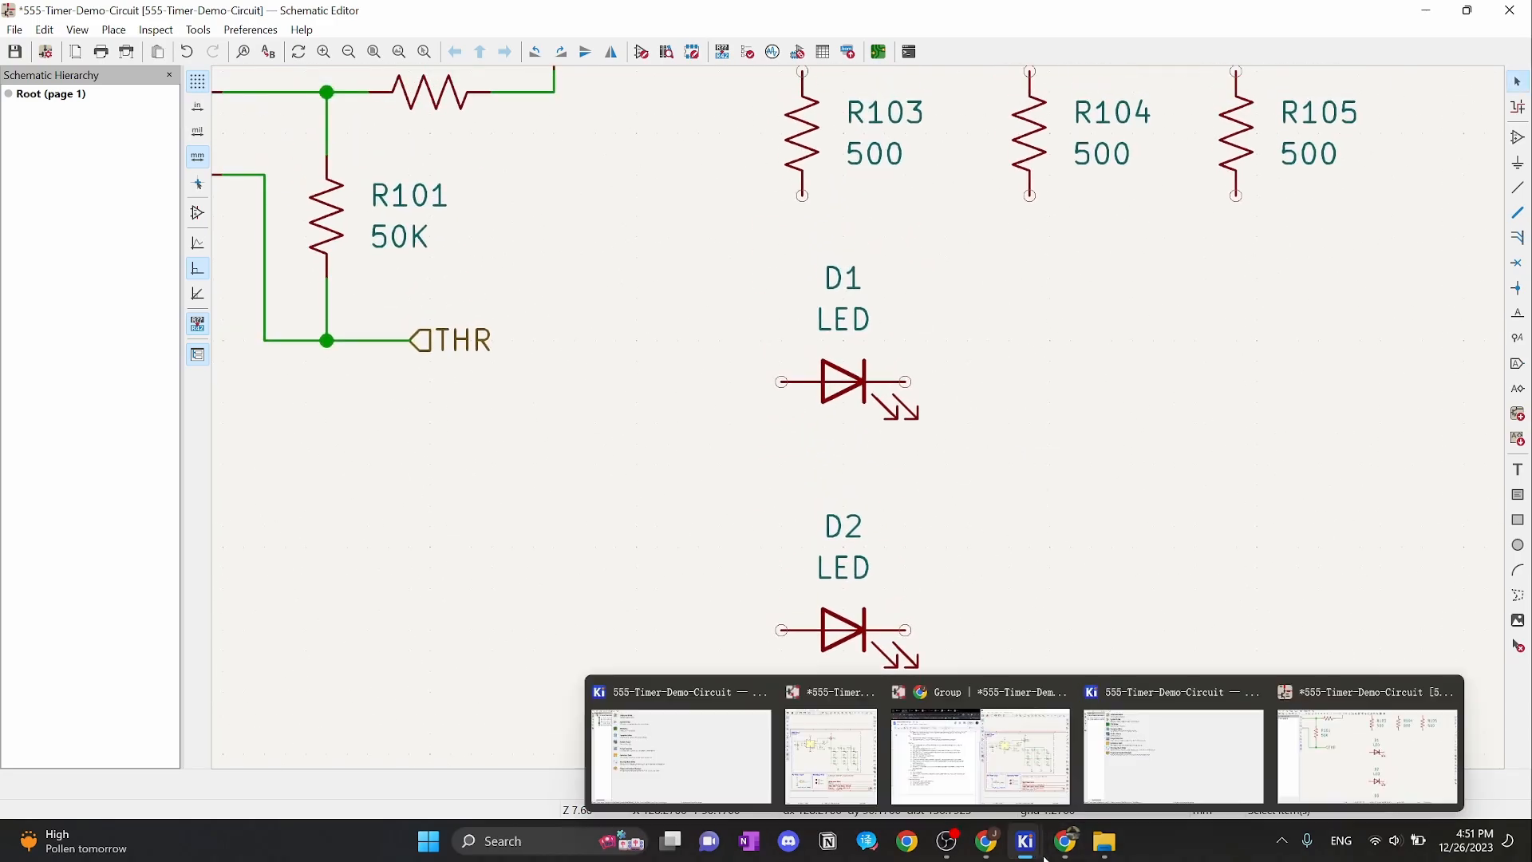
left_click(1066, 843)
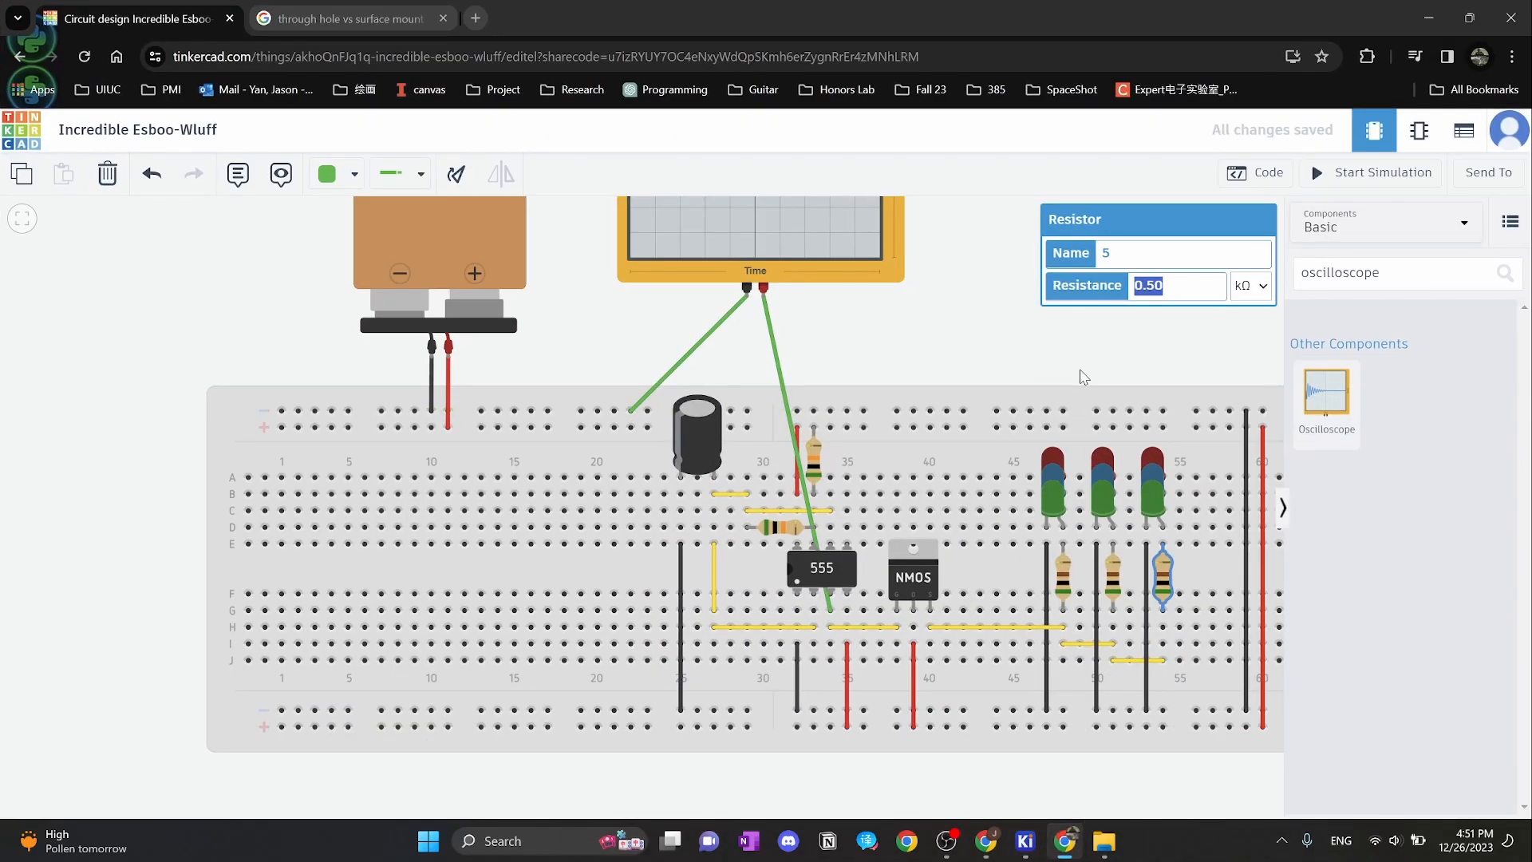
left_click(1055, 467)
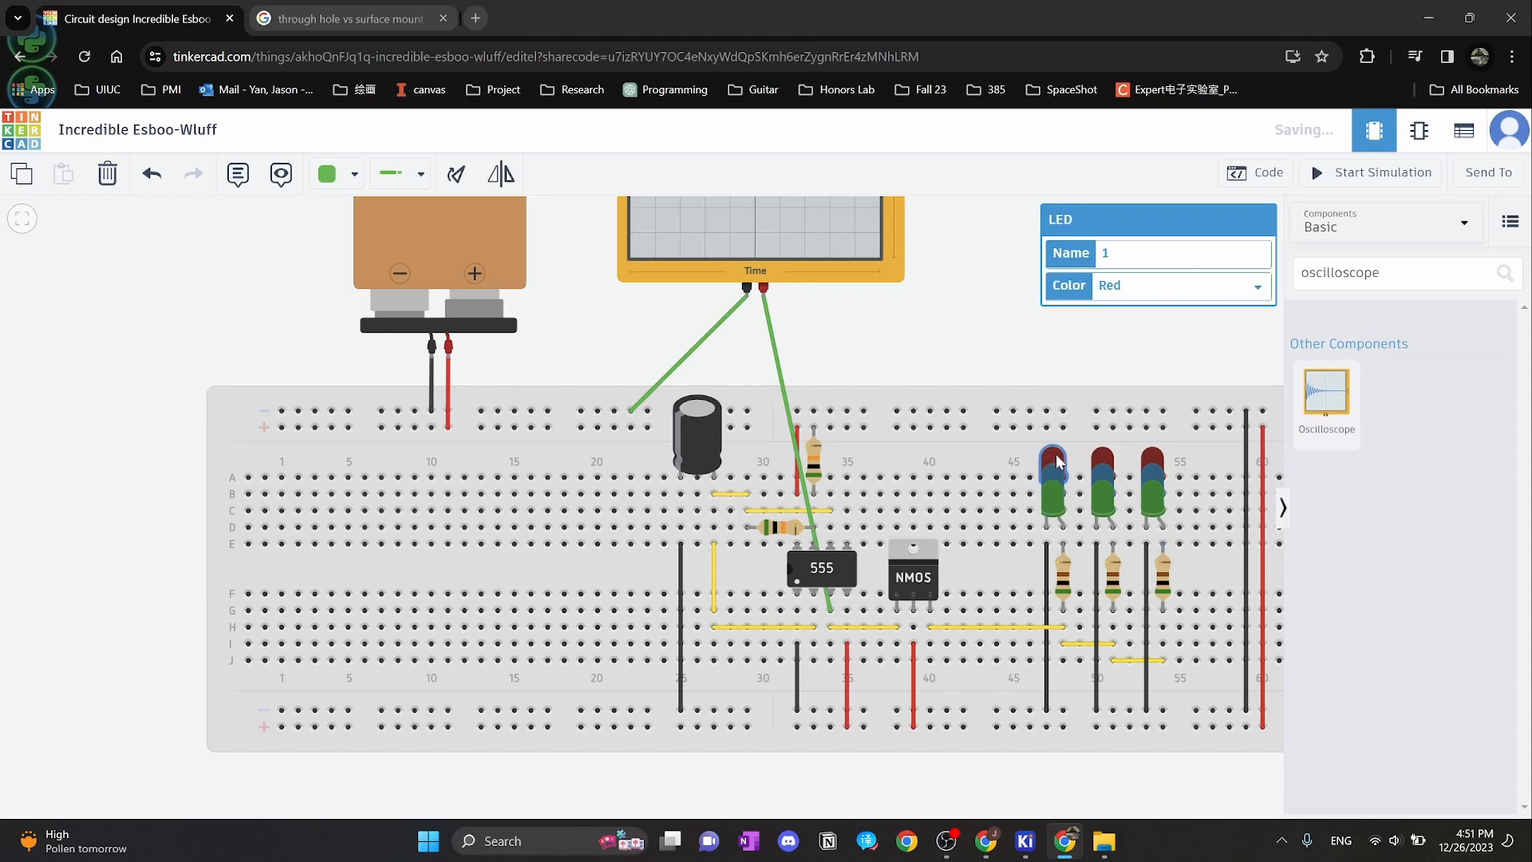
left_click(1055, 503)
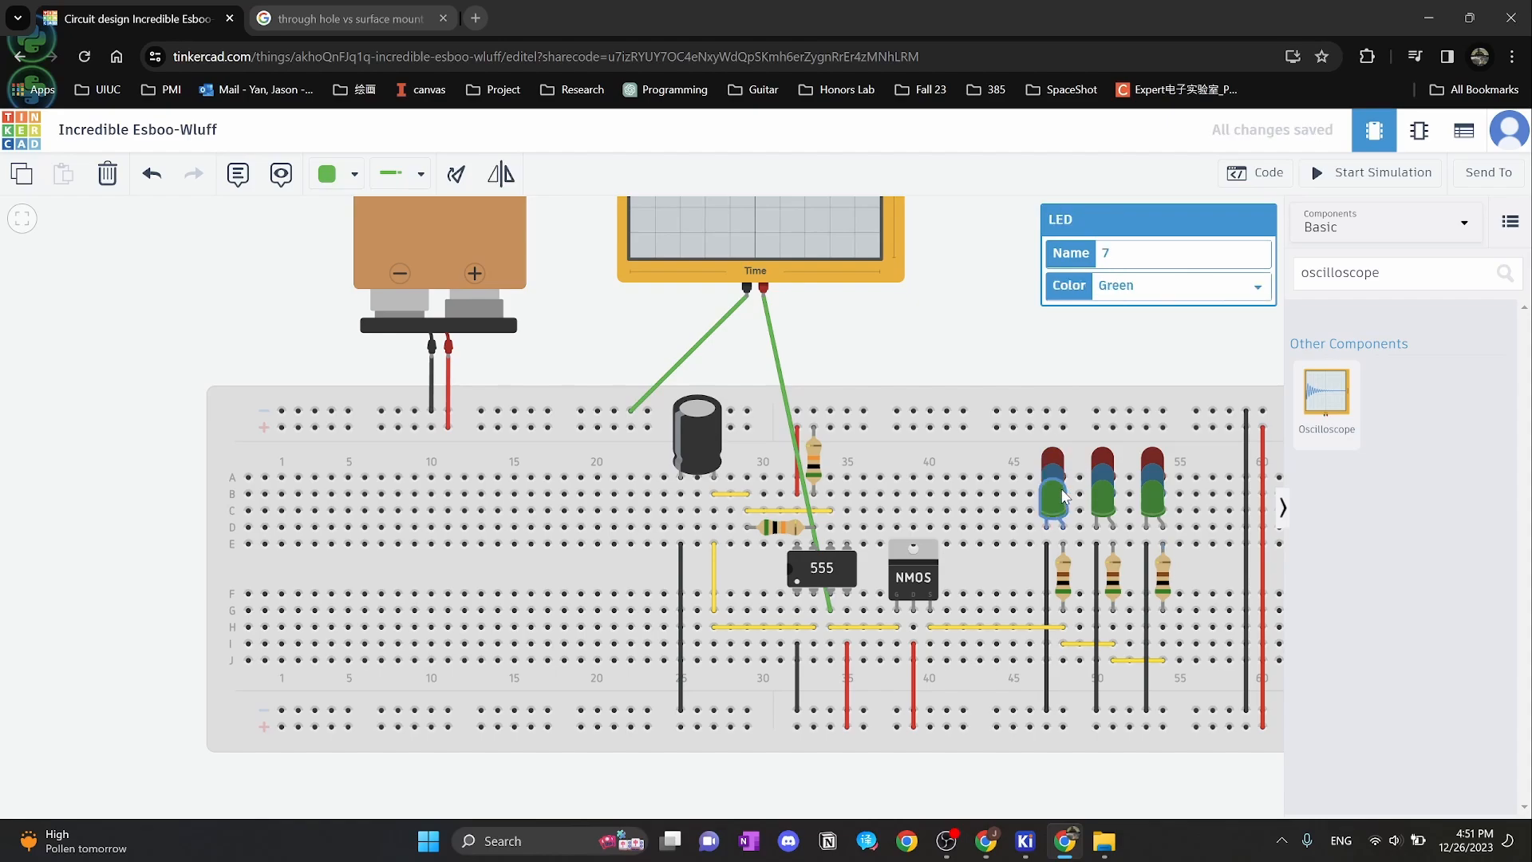
Return to the KiCad schematic and select D1's LED value text
mouse_move(1026, 847)
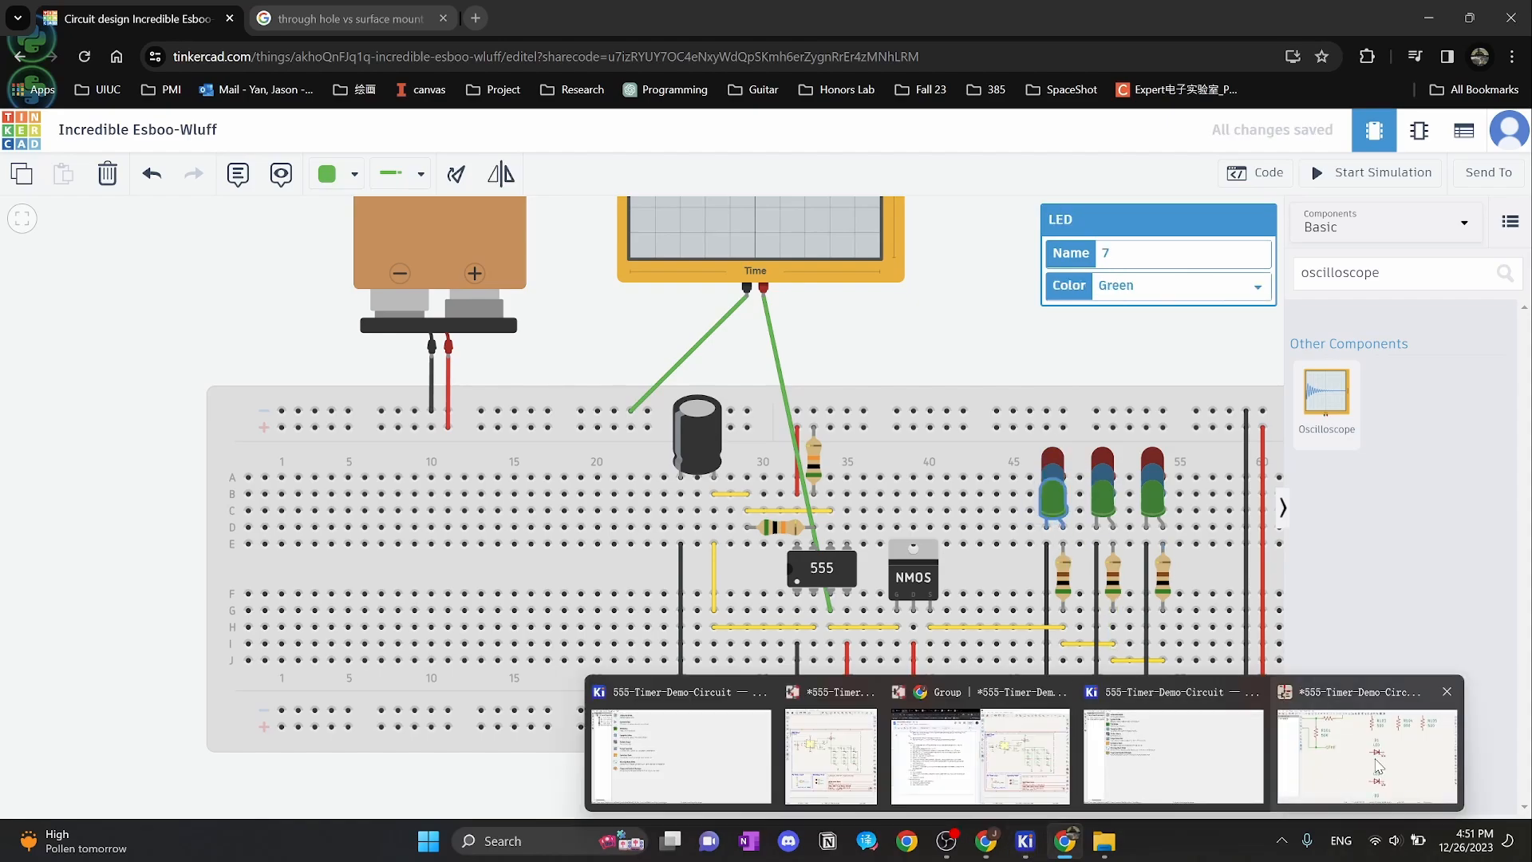
left_click(1392, 758)
left_click(847, 322)
Set the LED values to Red for D1, Blue for D2 and Green for D3
double_click(847, 322)
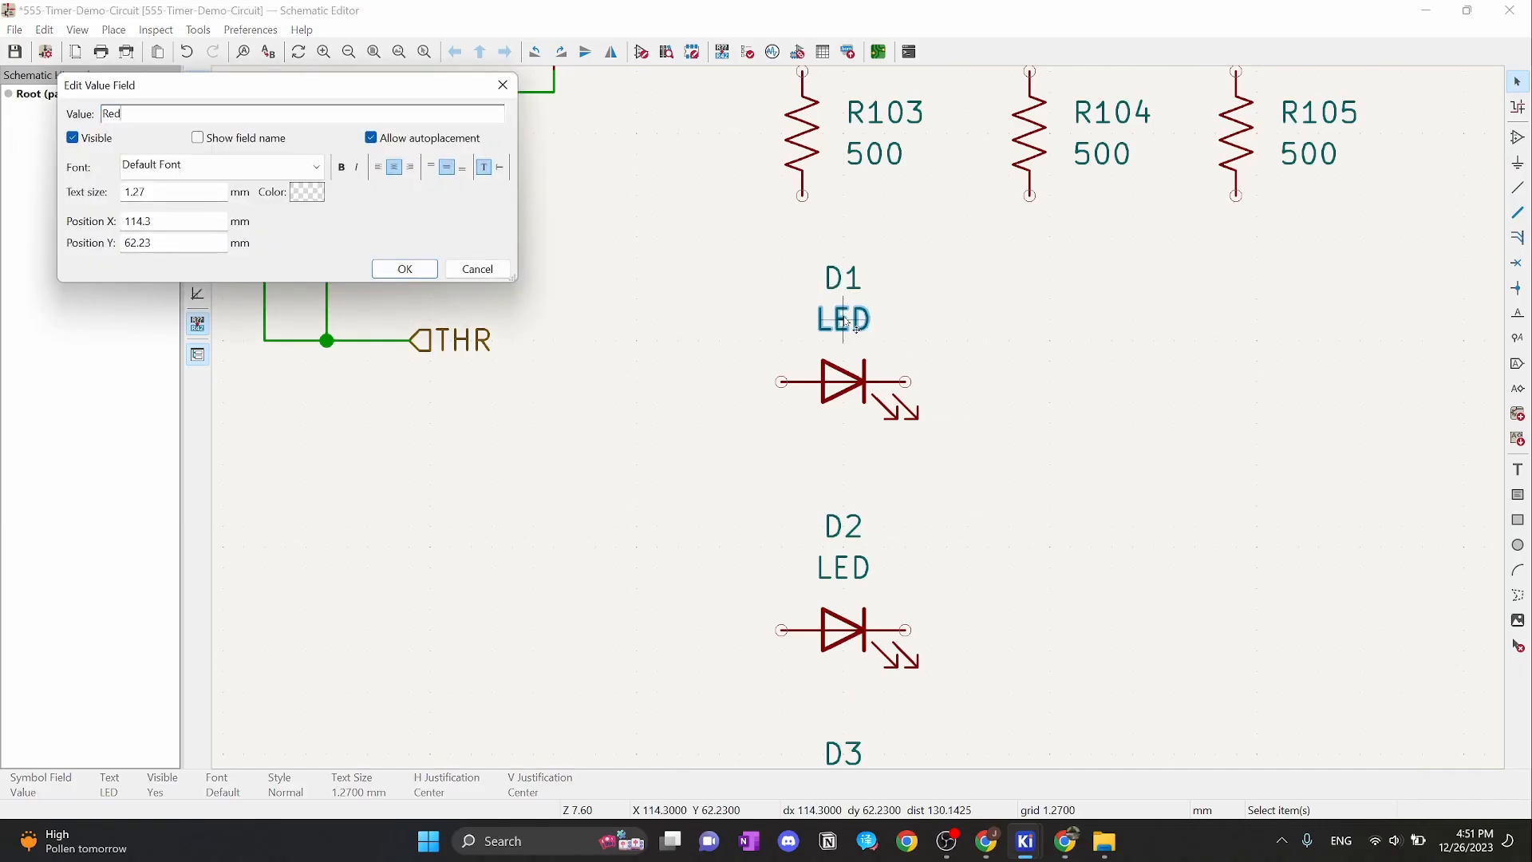
key("Return")
double_click(846, 568)
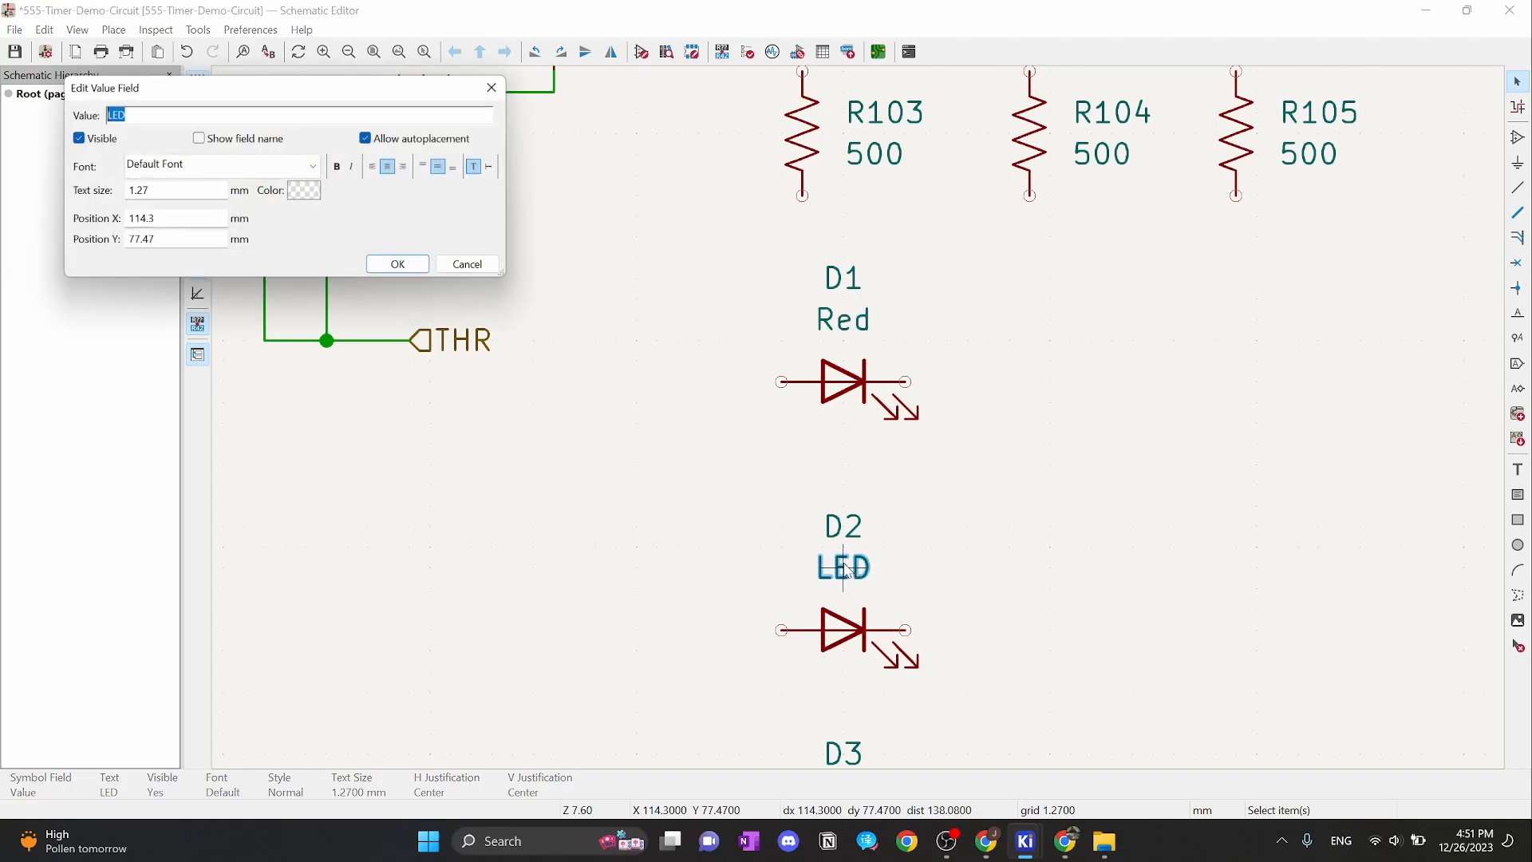
type("Blue")
key("Return")
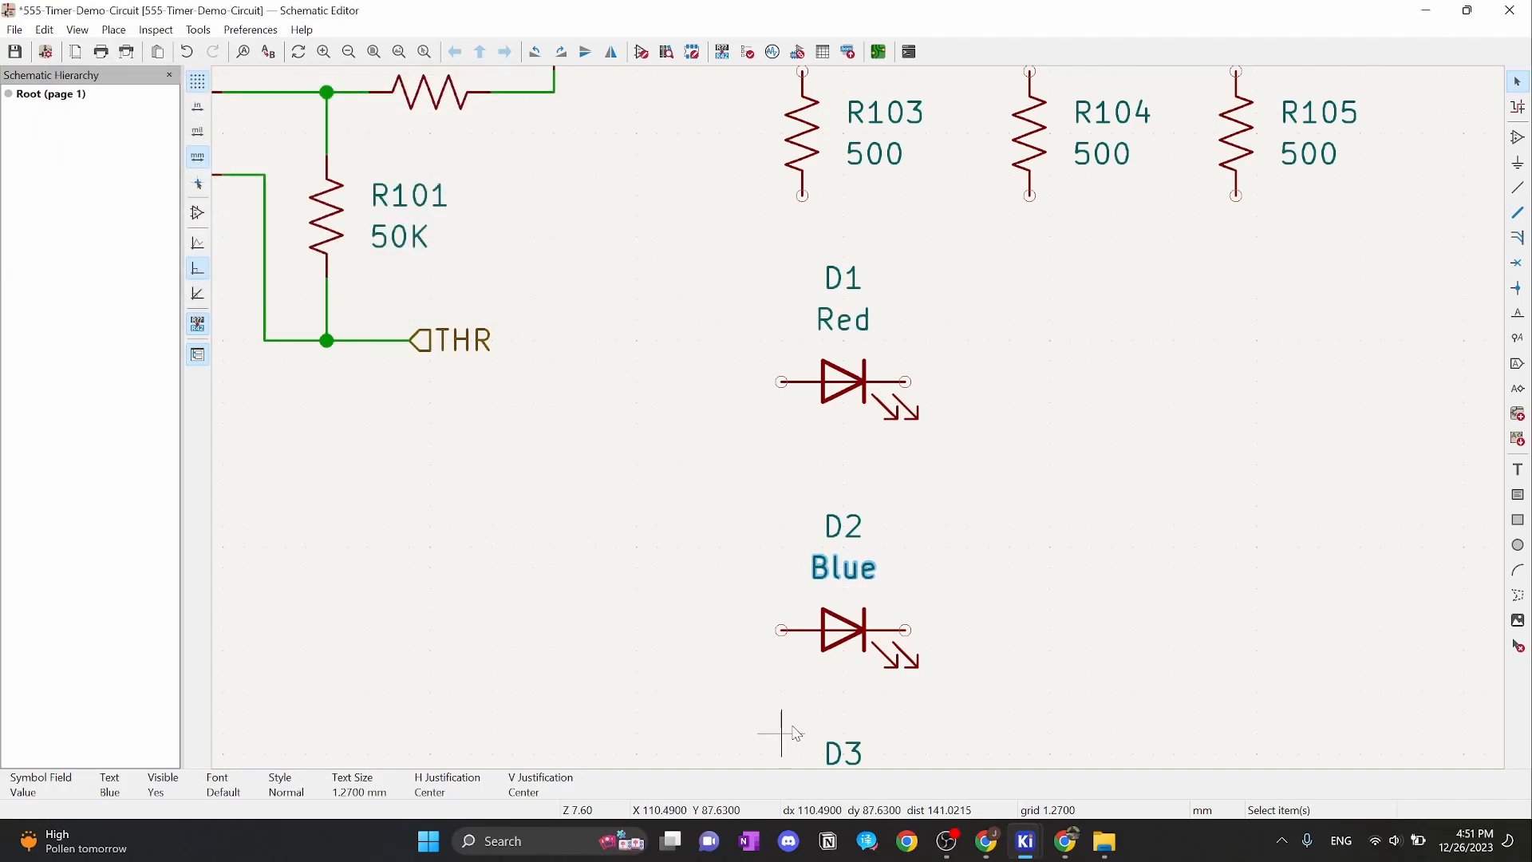
scroll(846, 712, "down", 2)
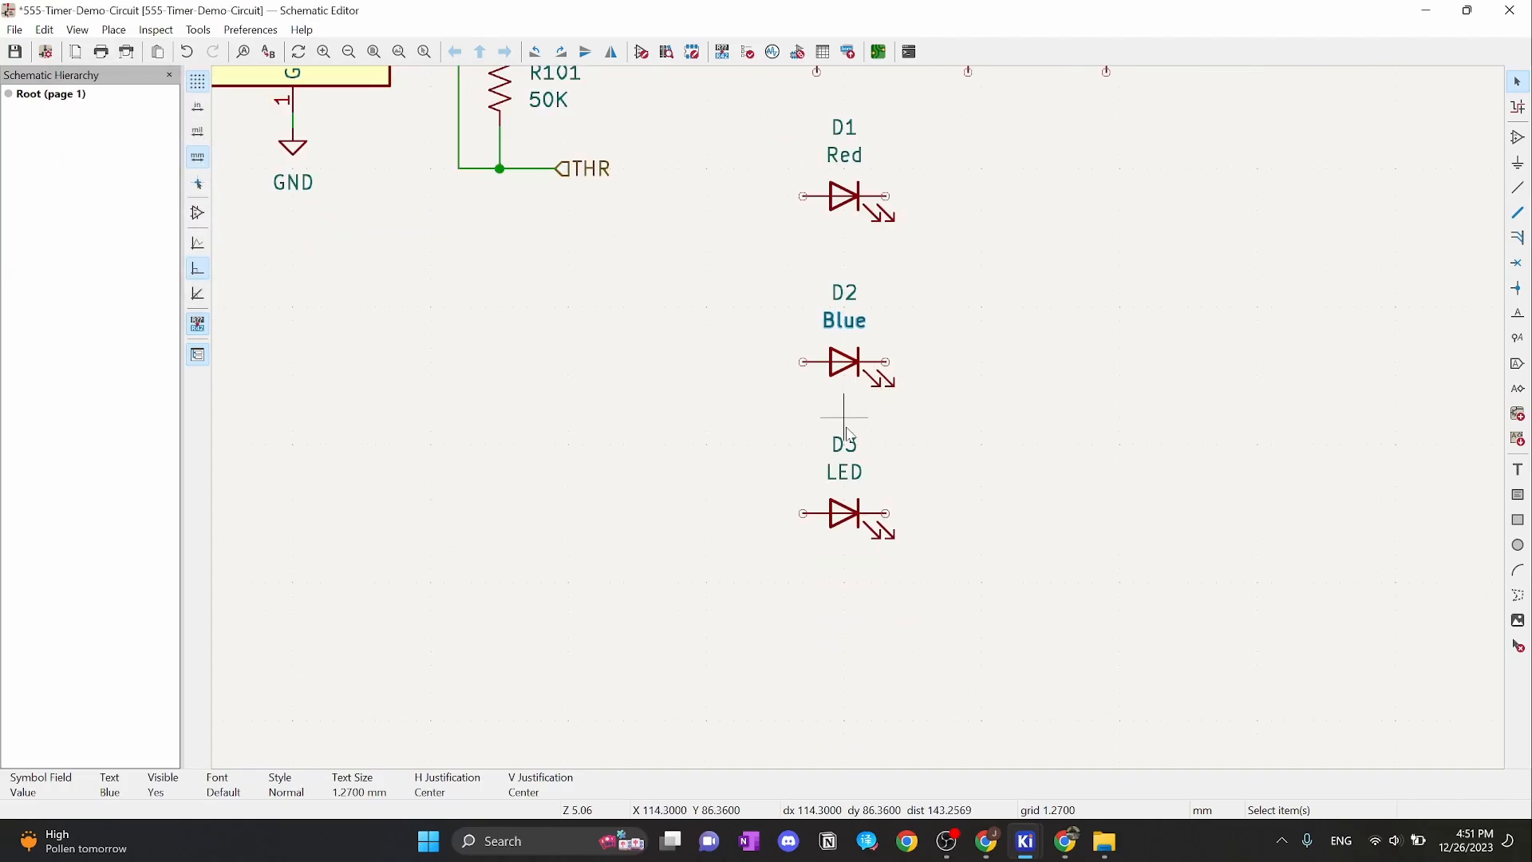
double_click(852, 472)
key("Return")
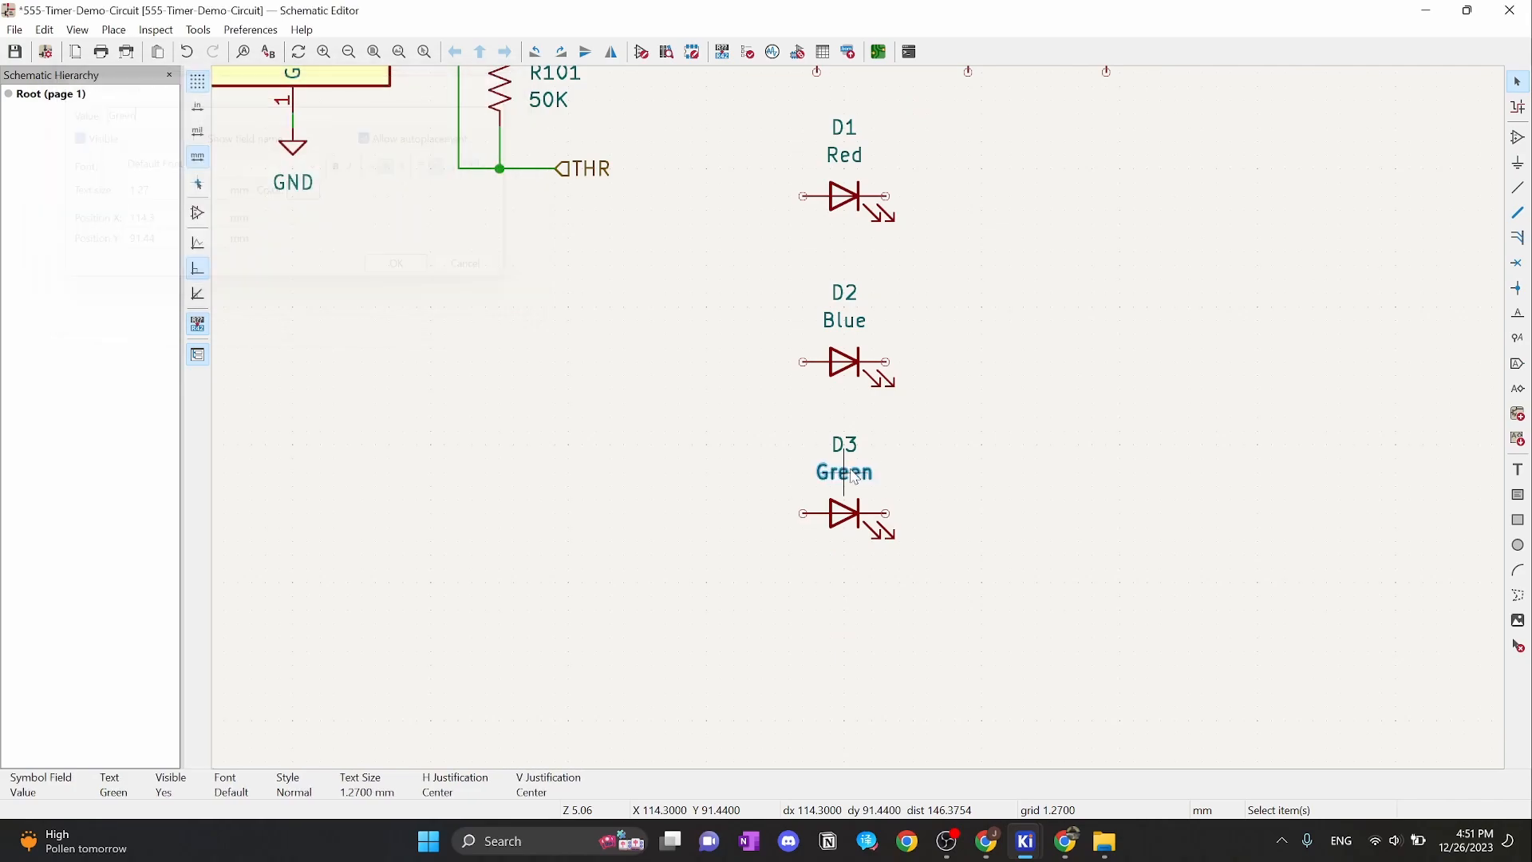
scroll(992, 444, "up", 2)
scroll(847, 355, "down", 2)
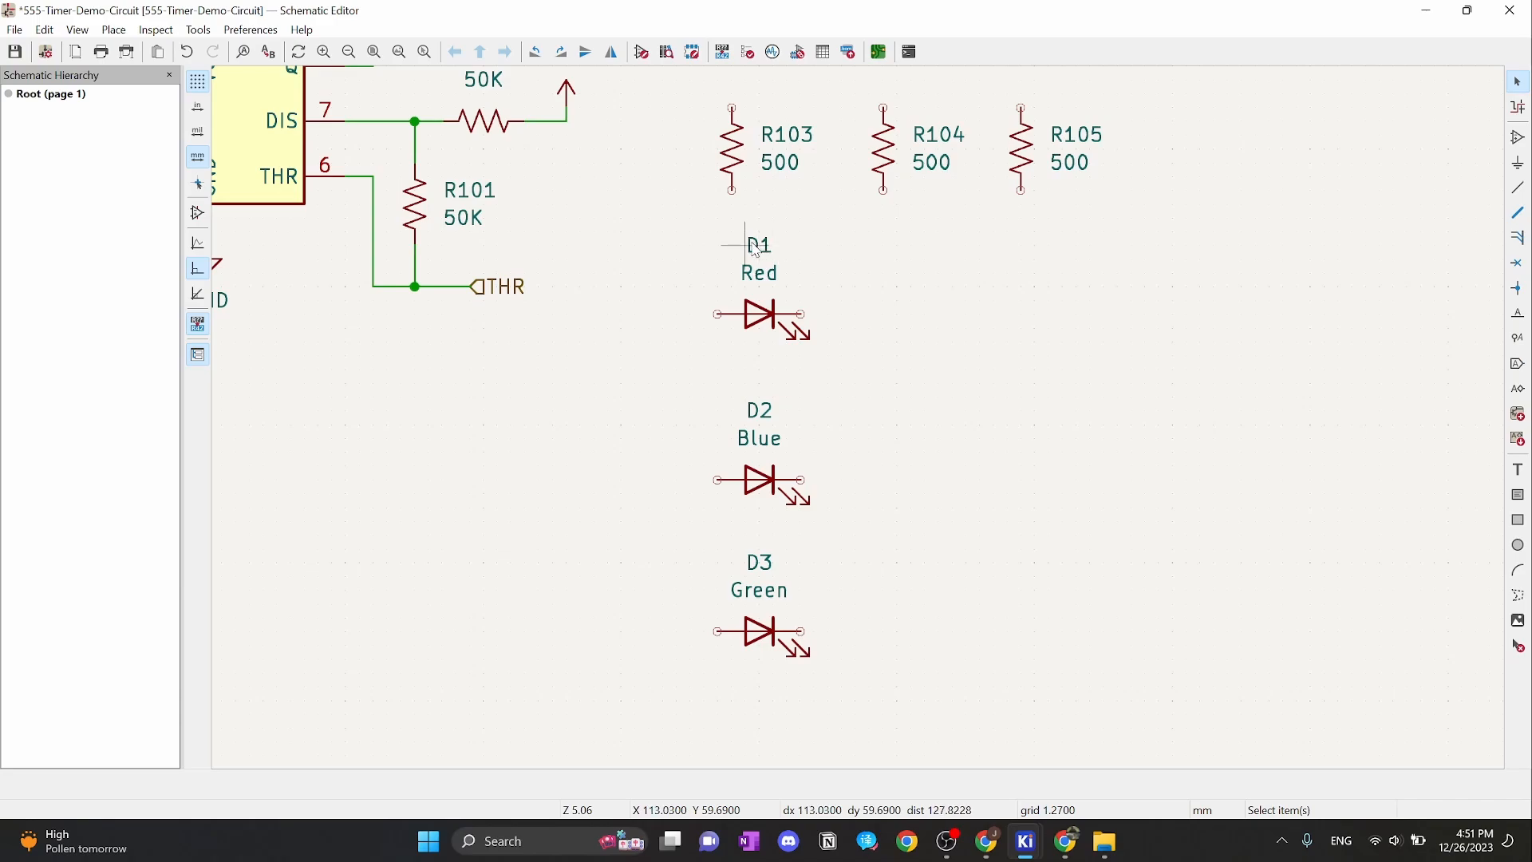
Renumber the LEDs D1, D2, D3 as D101, D102 and D103
double_click(756, 247)
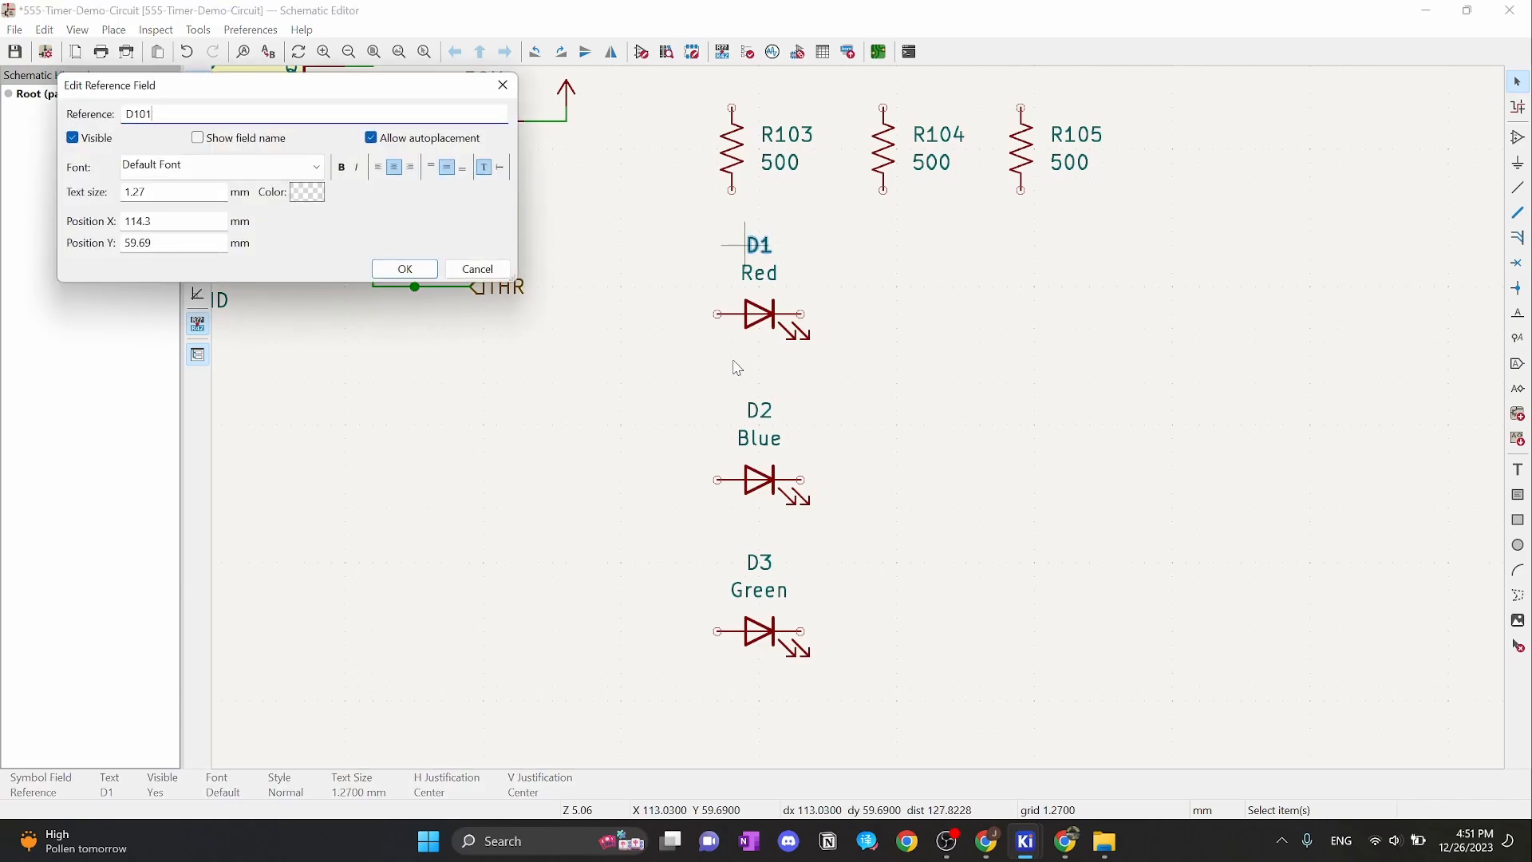
left_click(417, 276)
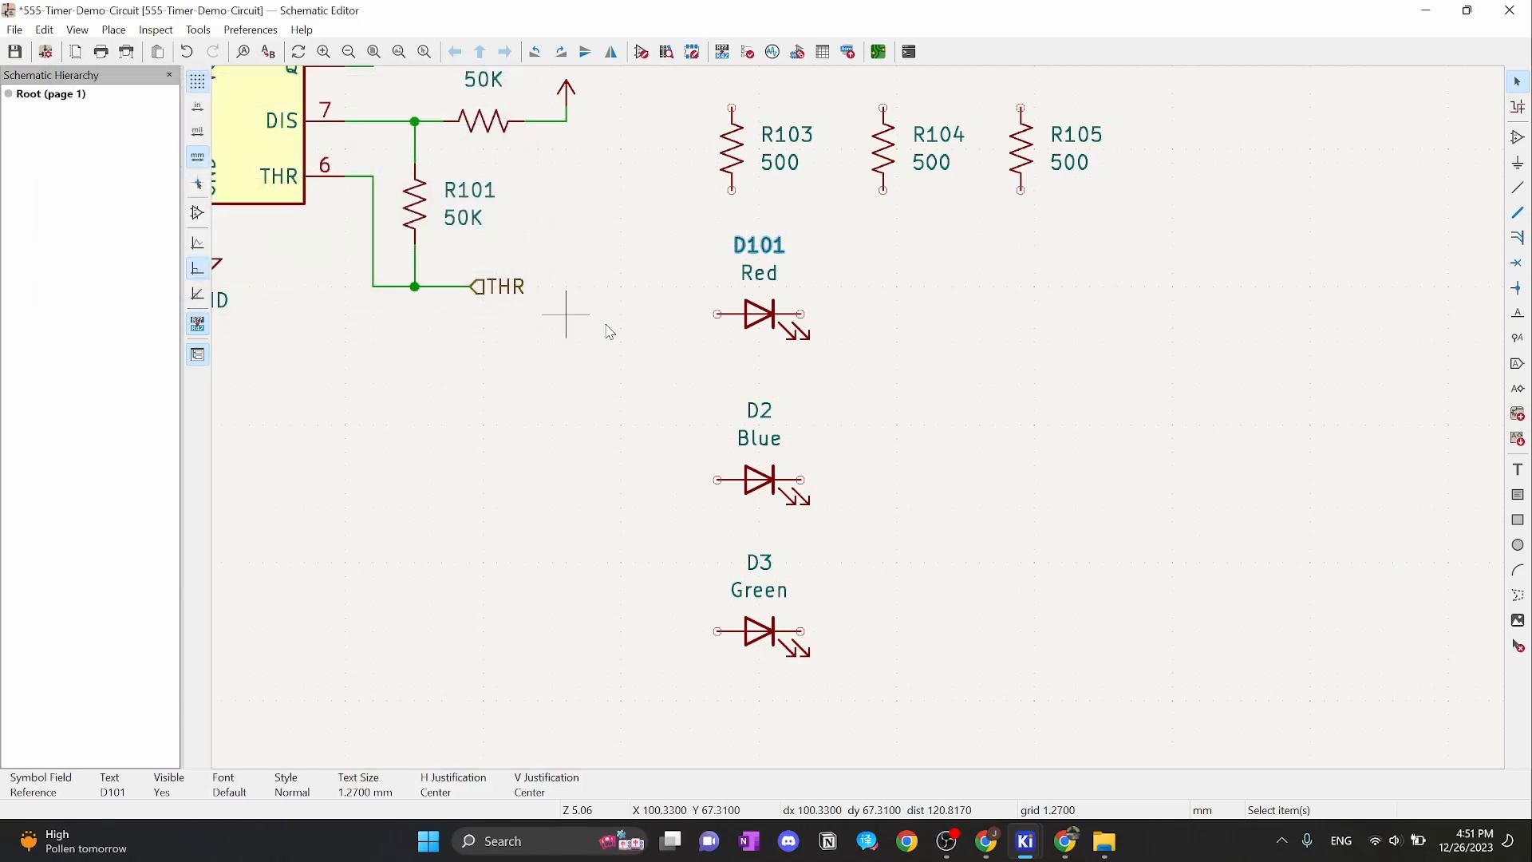
double_click(761, 416)
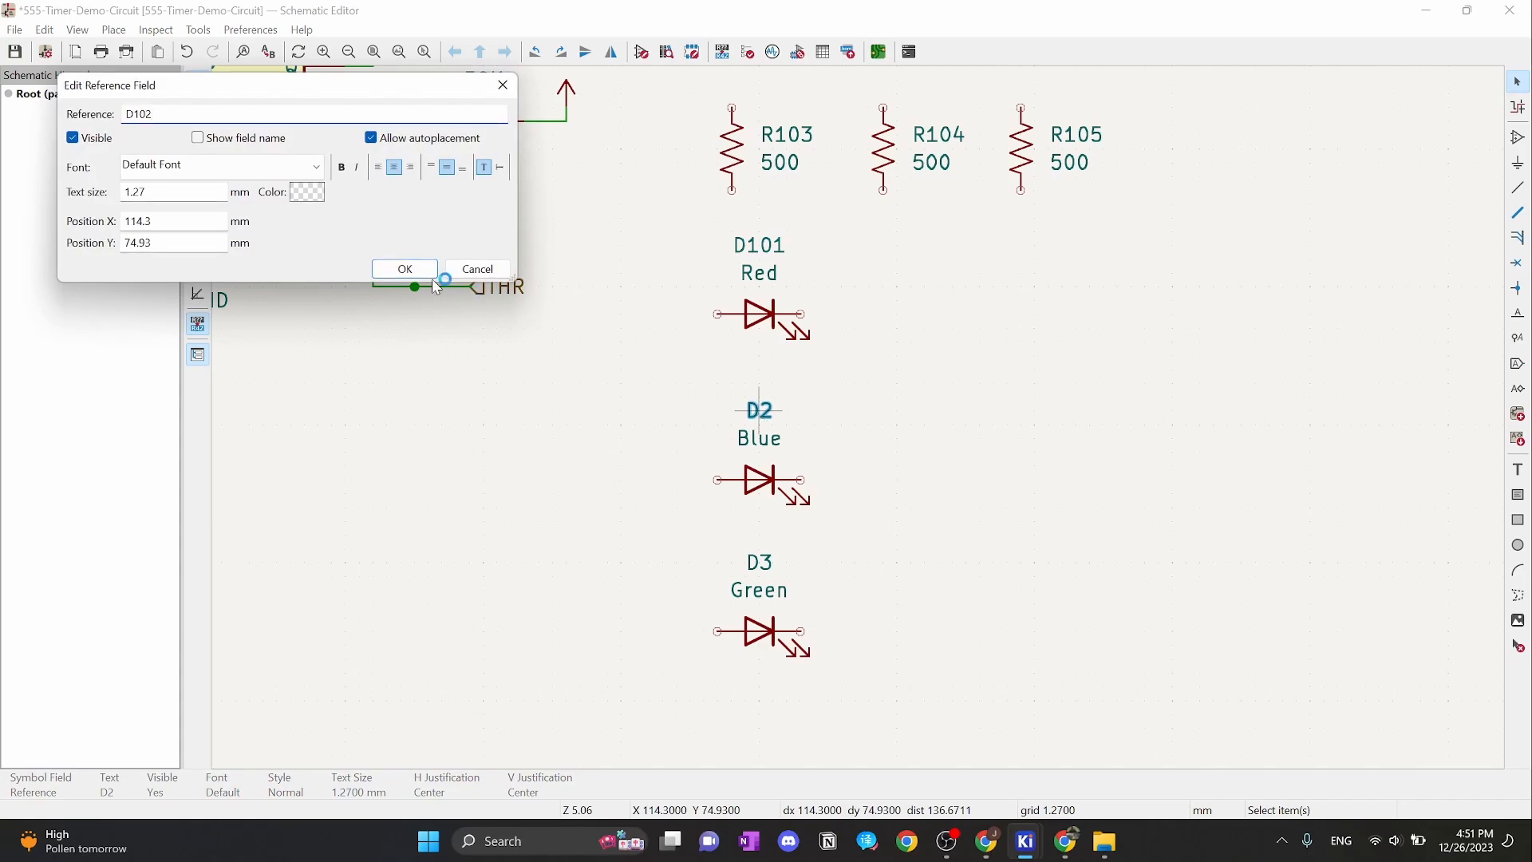
left_click(760, 564)
double_click(761, 564)
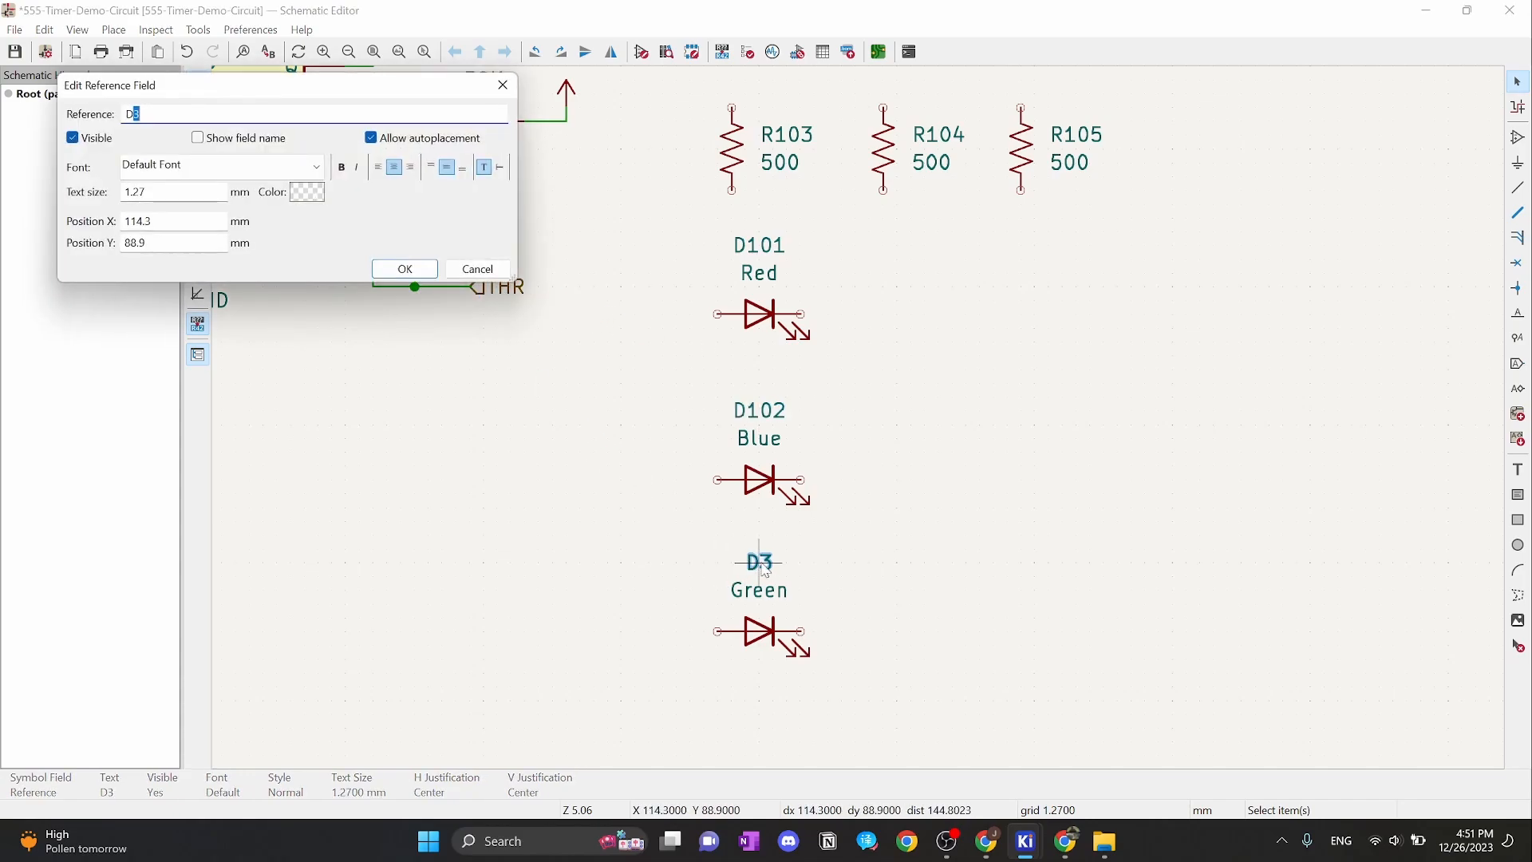
type("103")
key("Return")
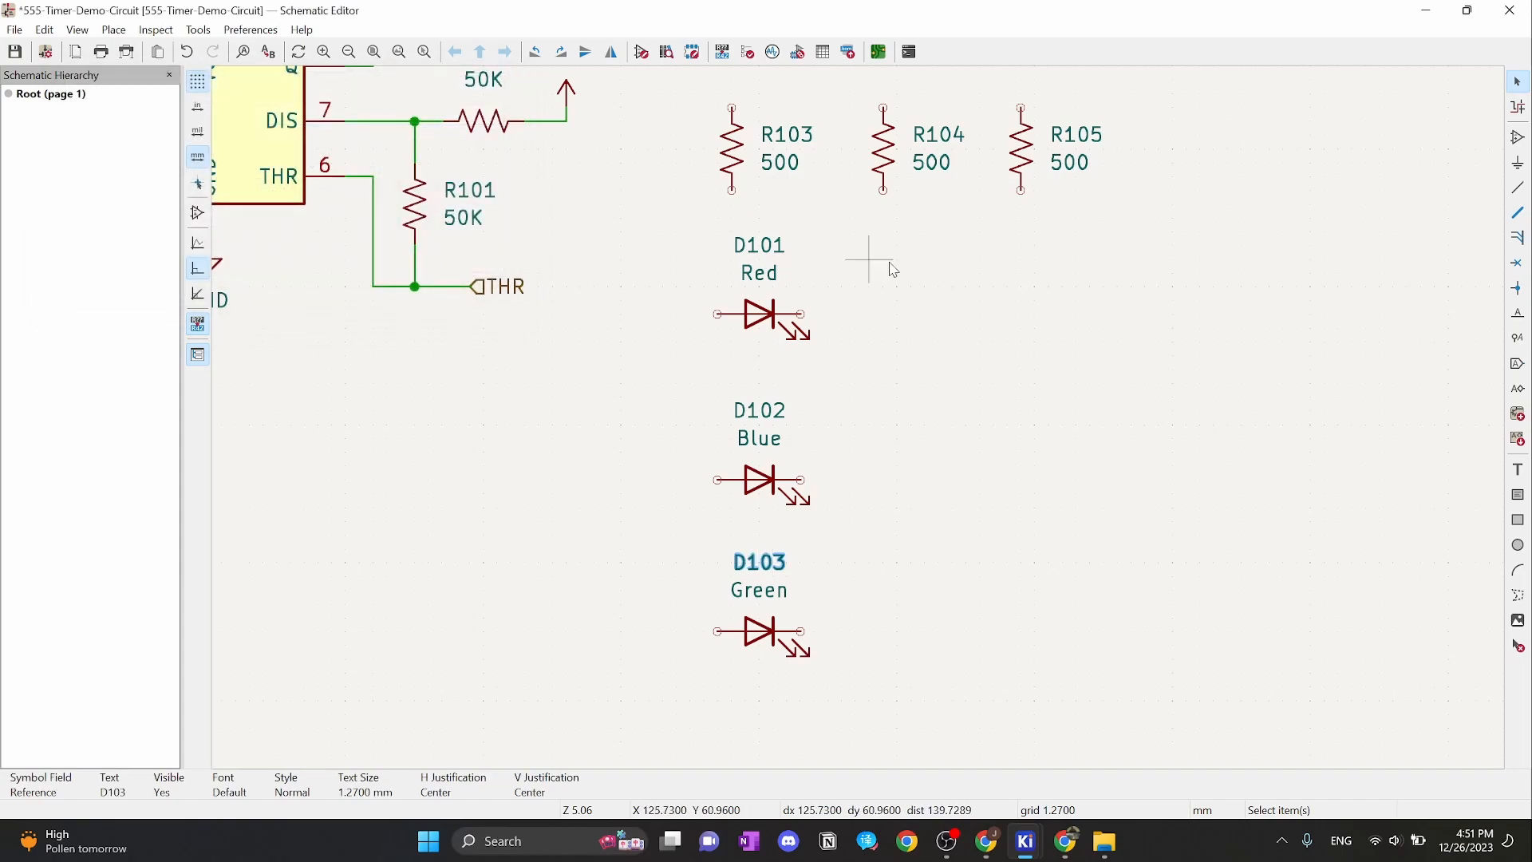
Paste two copies of the D101–D103 LEDs as second and third columns to the right
left_click_drag(852, 206, 651, 751)
key("ctrl+v")
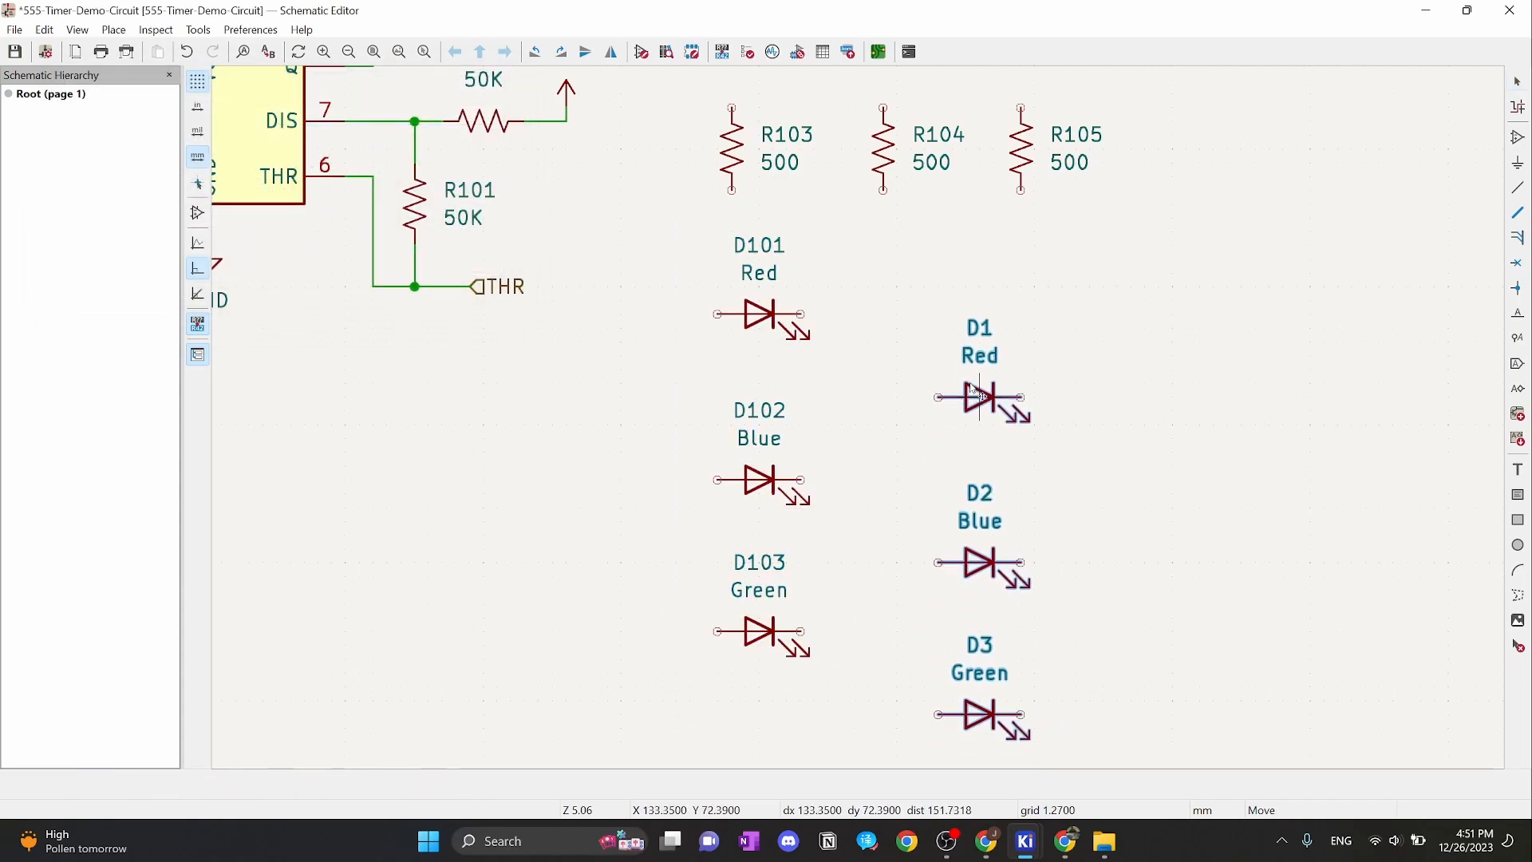
left_click(983, 320)
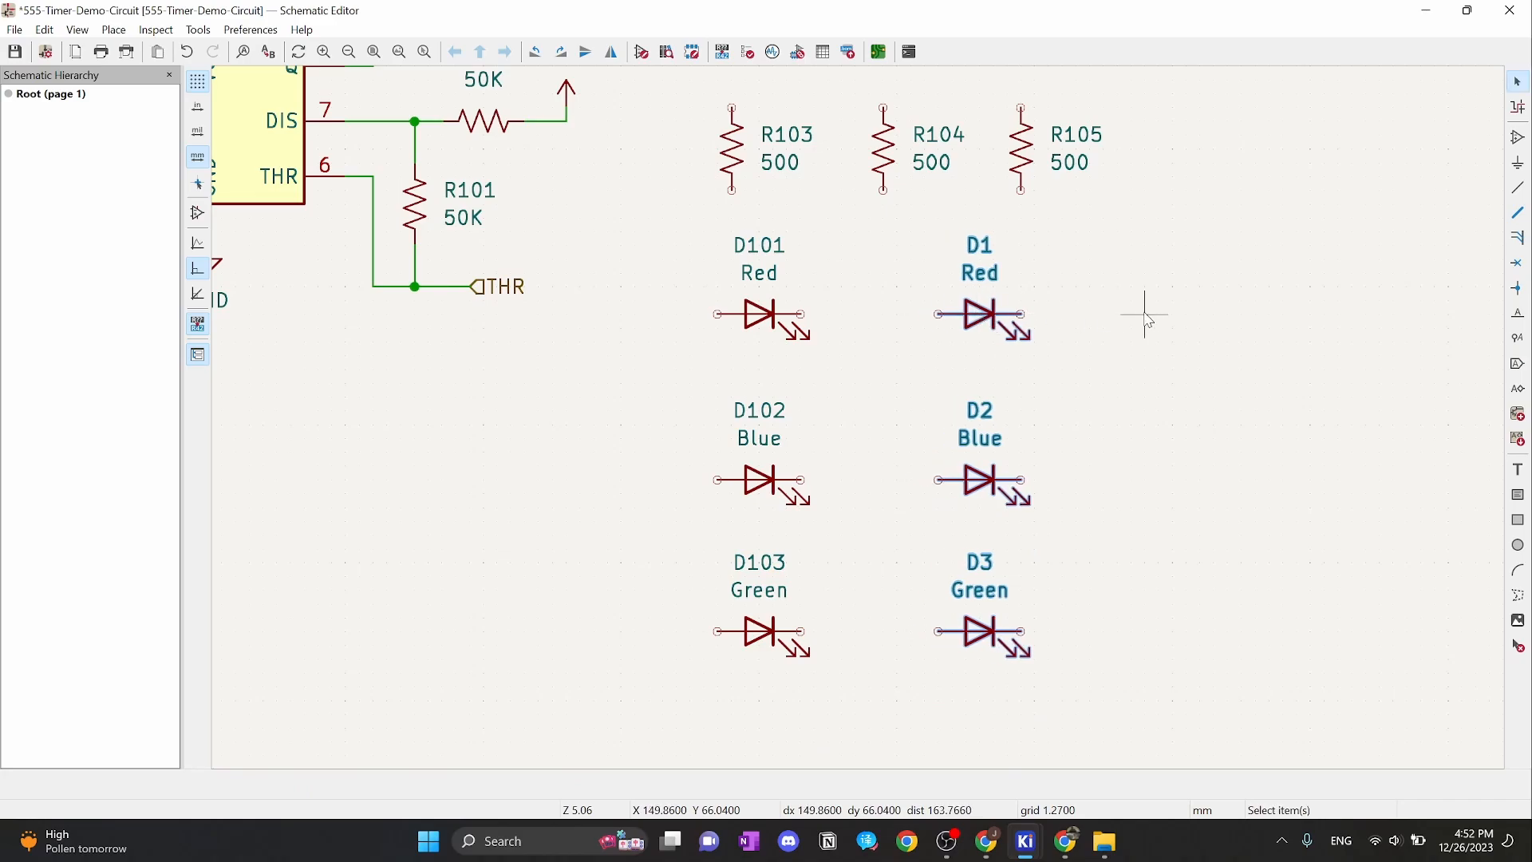
left_click(1189, 486)
key("ctrl+v")
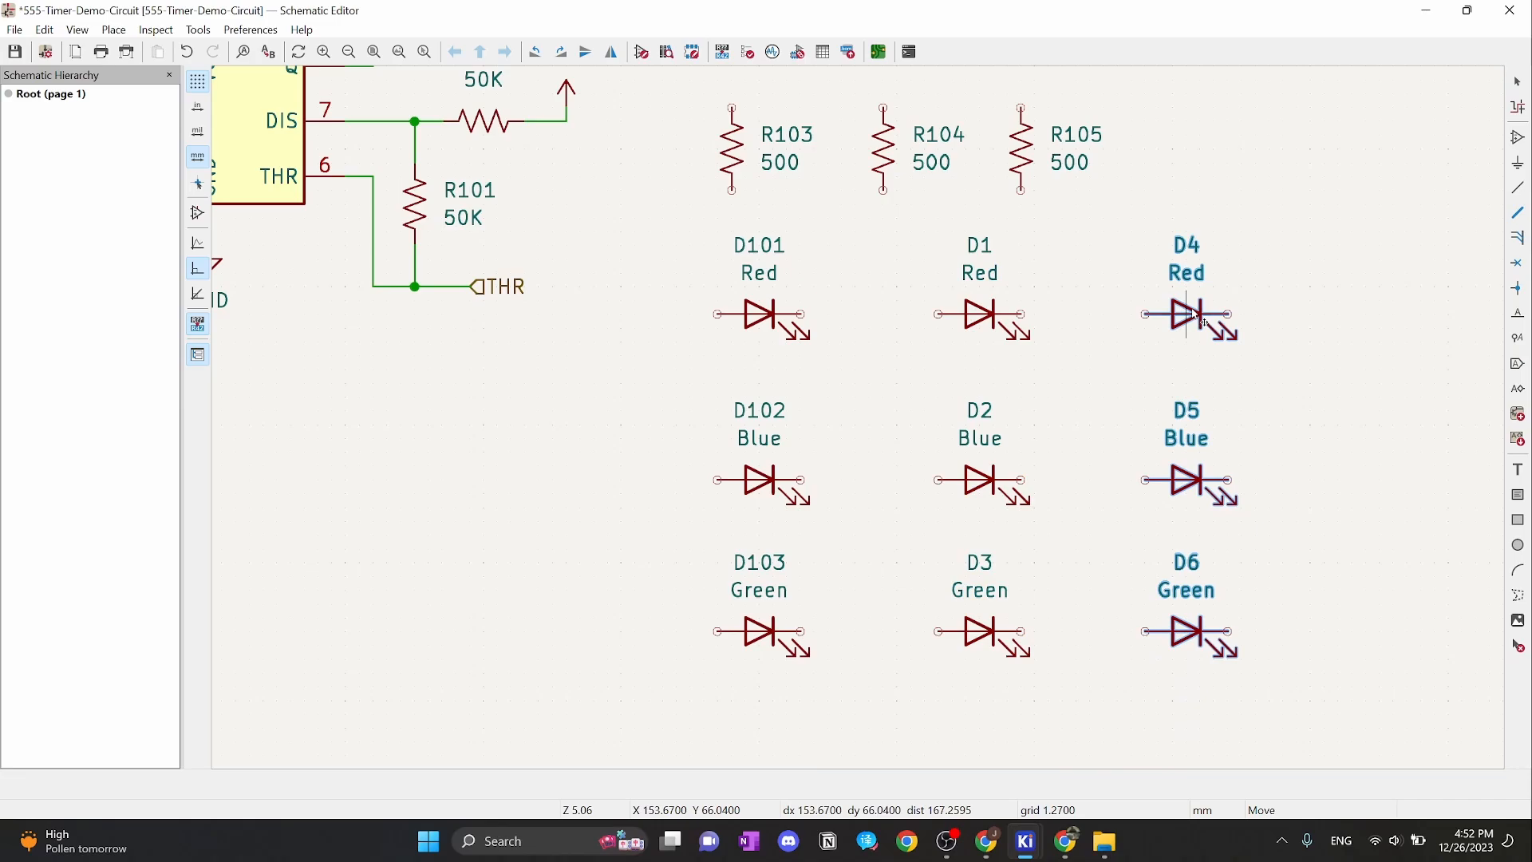
left_click(1194, 316)
left_click(1275, 319)
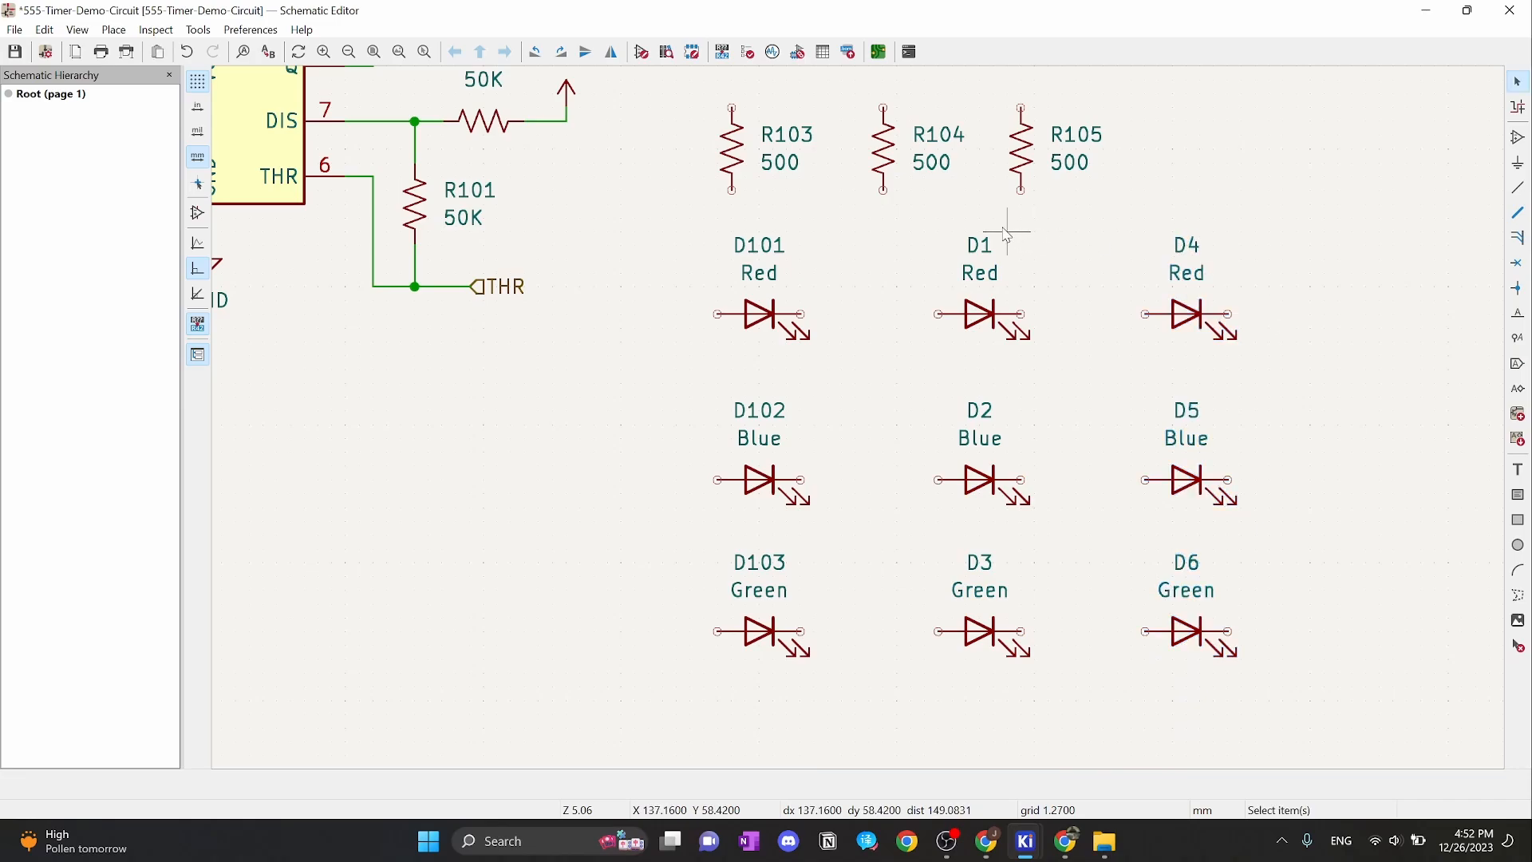
Renumber the second column's LEDs to D104, D105 and D106
double_click(981, 247)
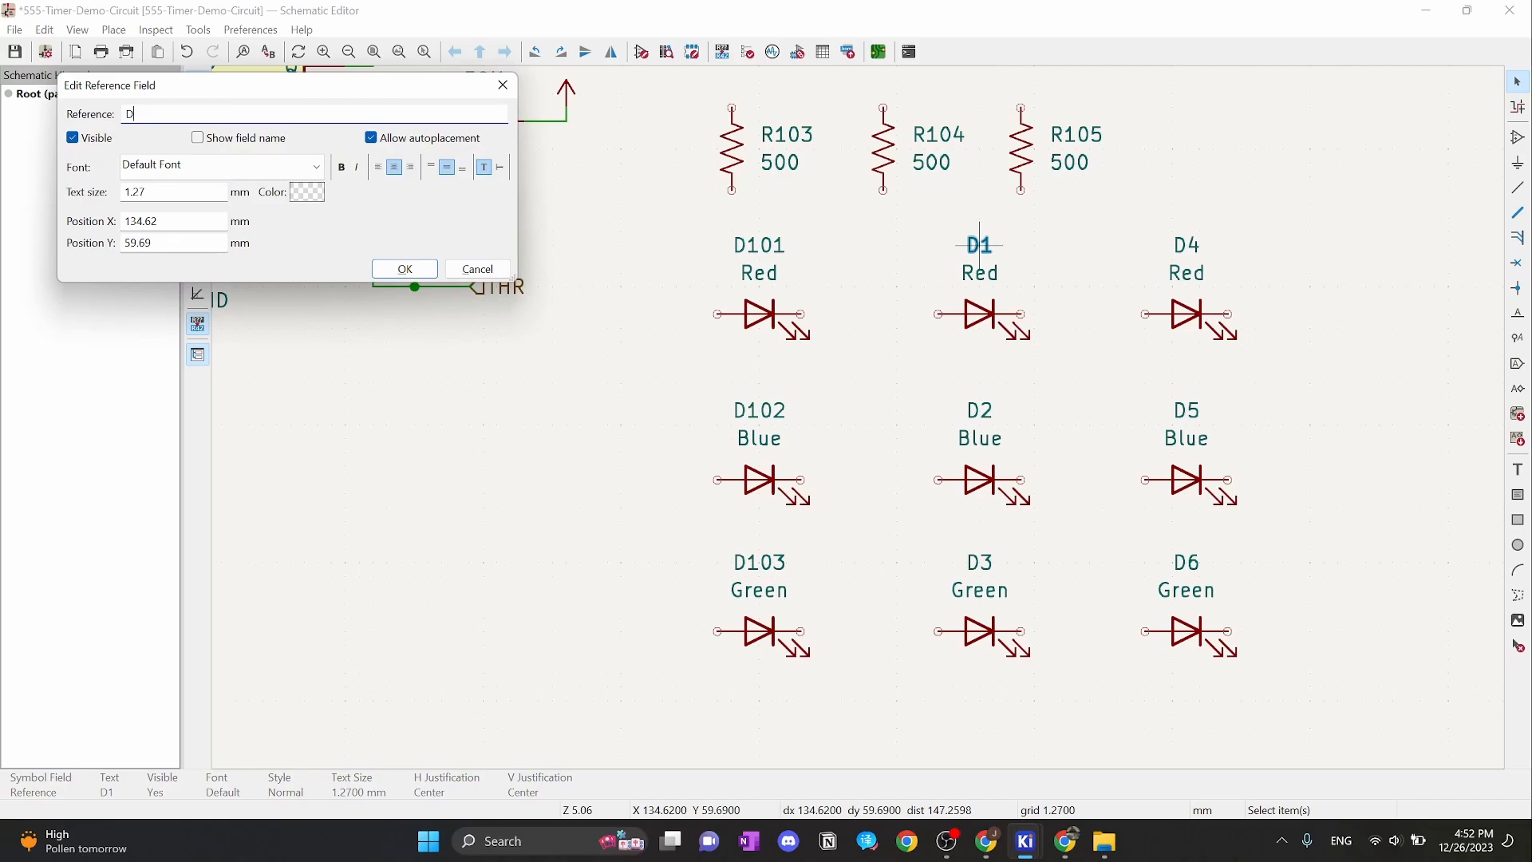
type("D104")
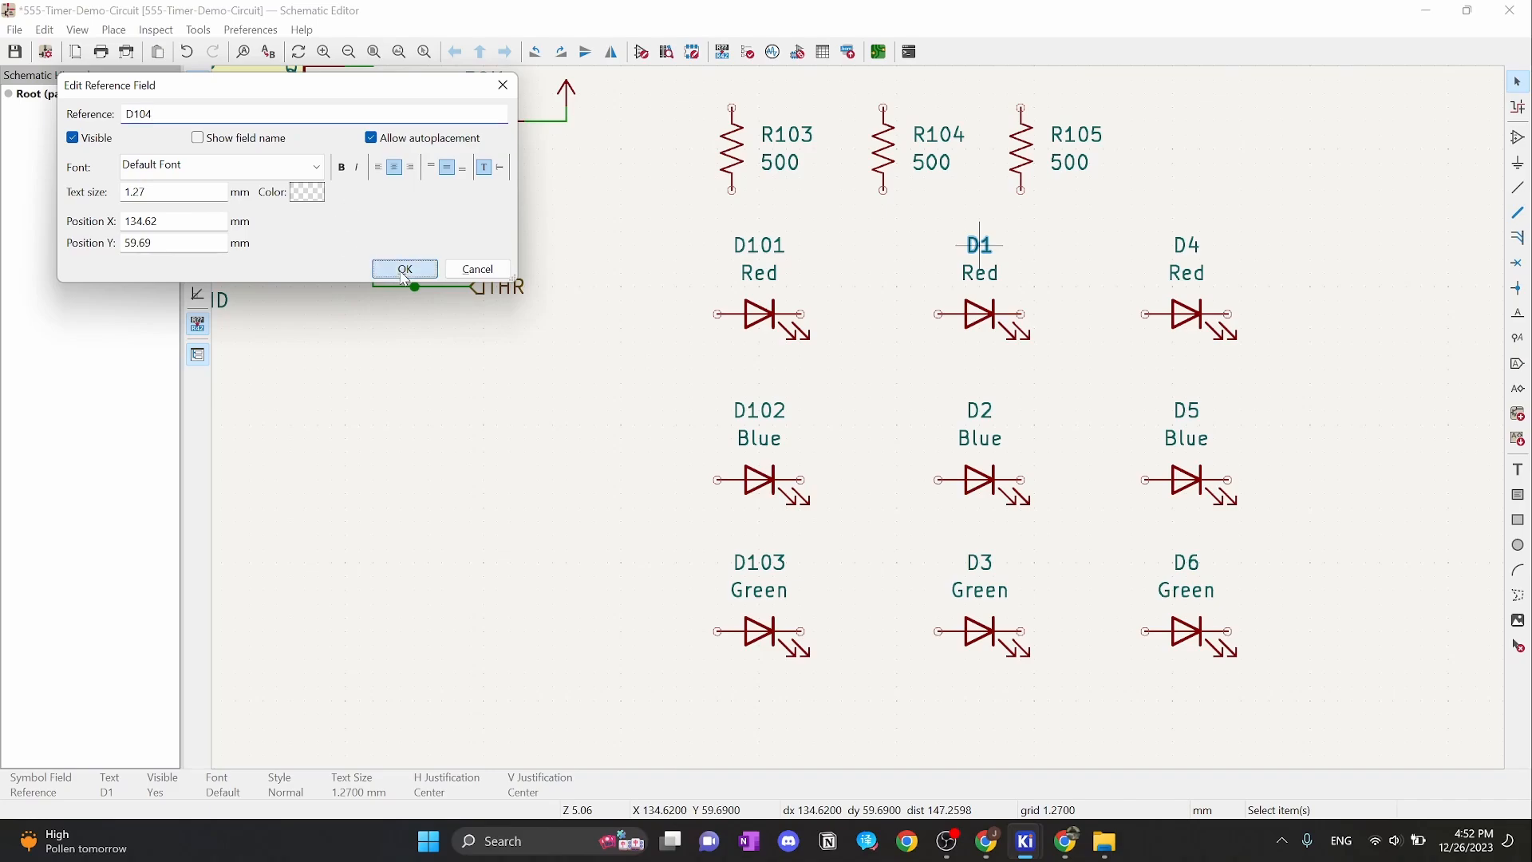
left_click(404, 269)
double_click(981, 412)
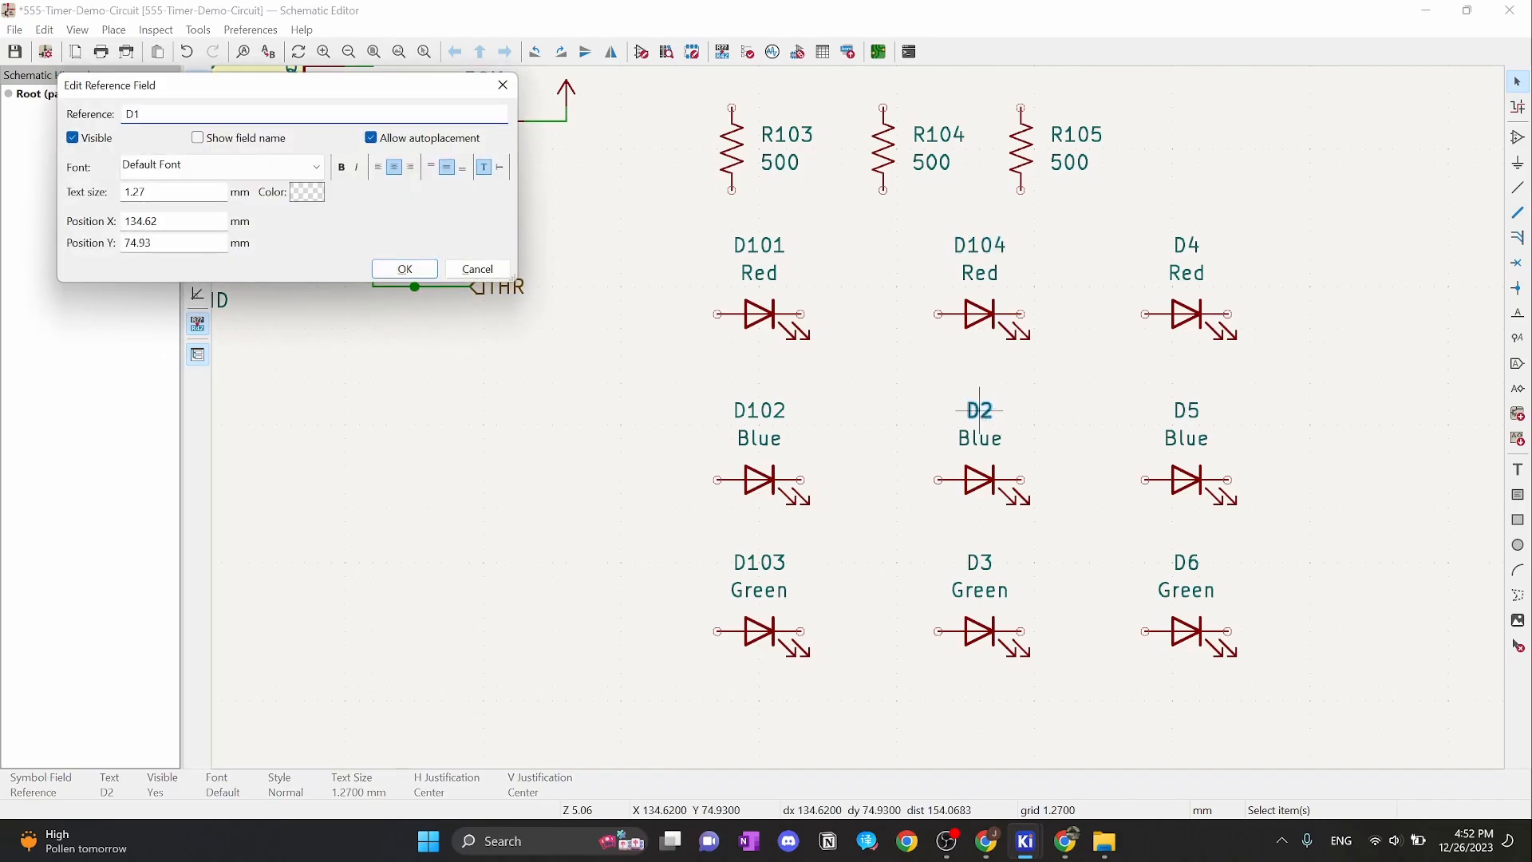
left_click(405, 269)
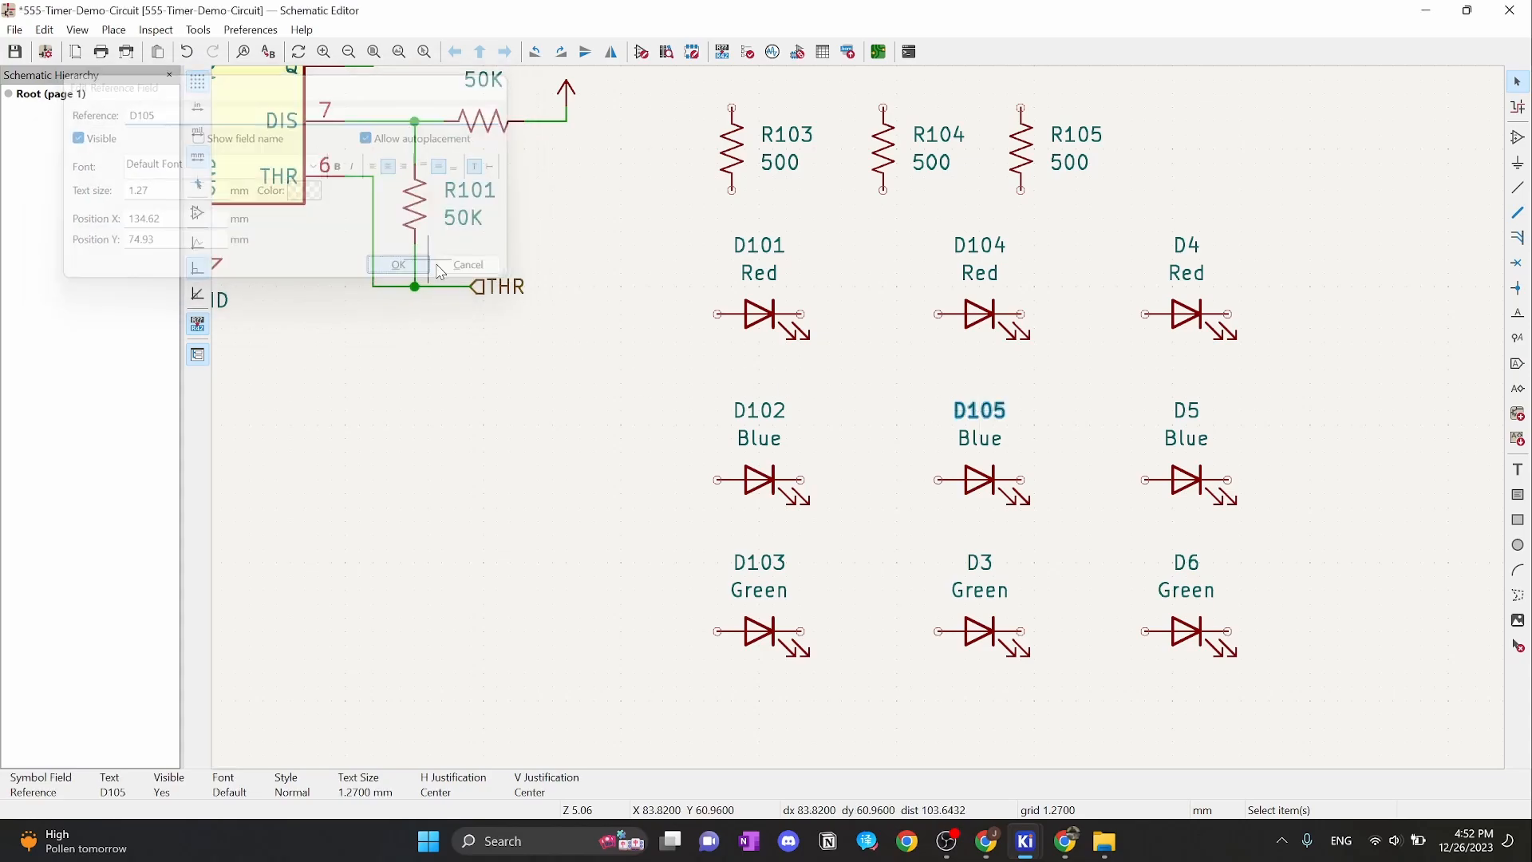
double_click(979, 563)
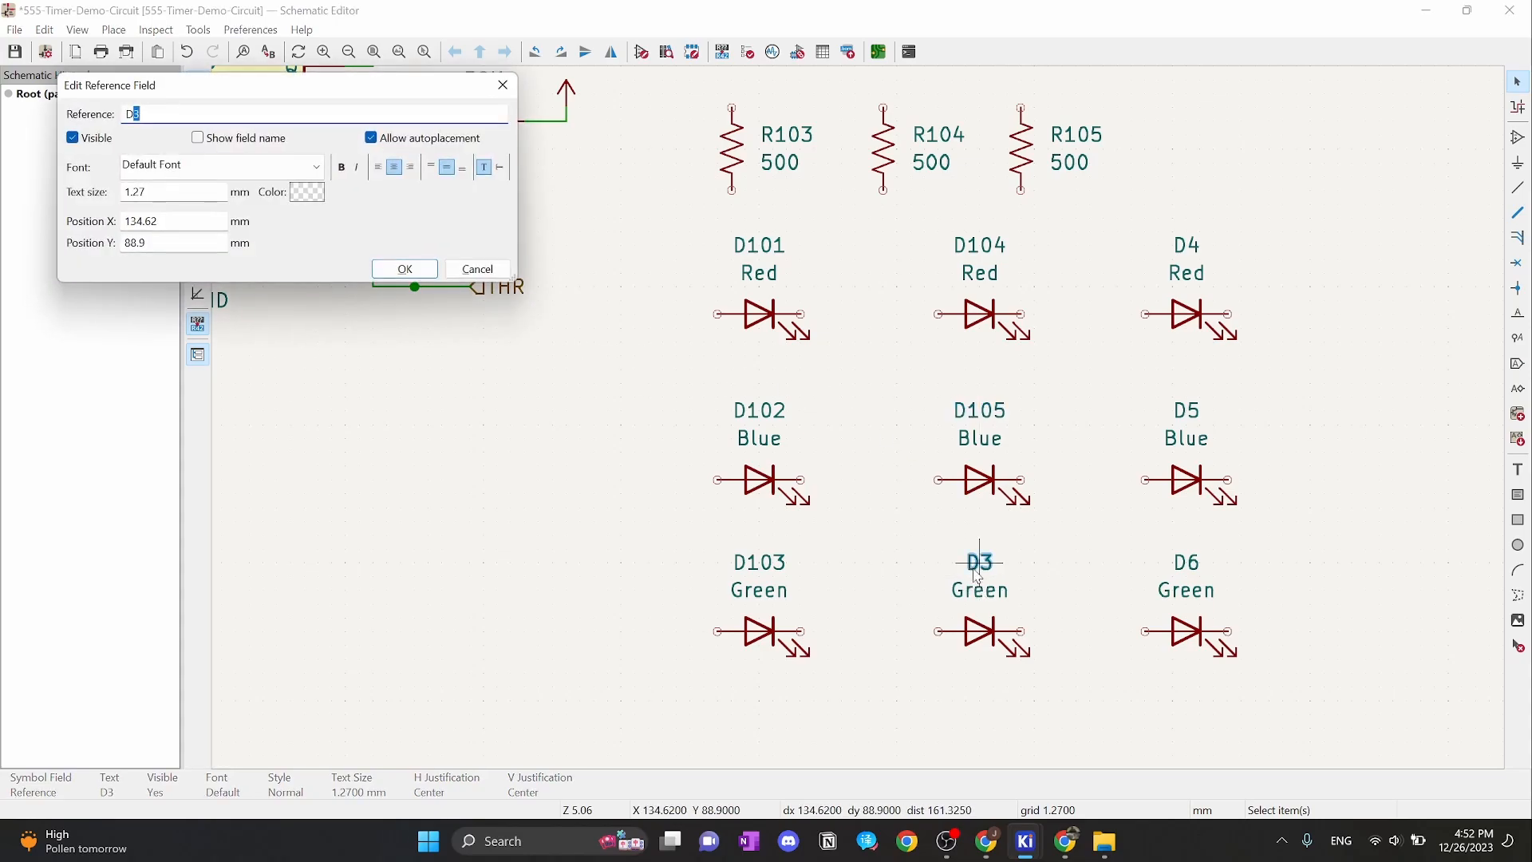
type("D106")
left_click(404, 269)
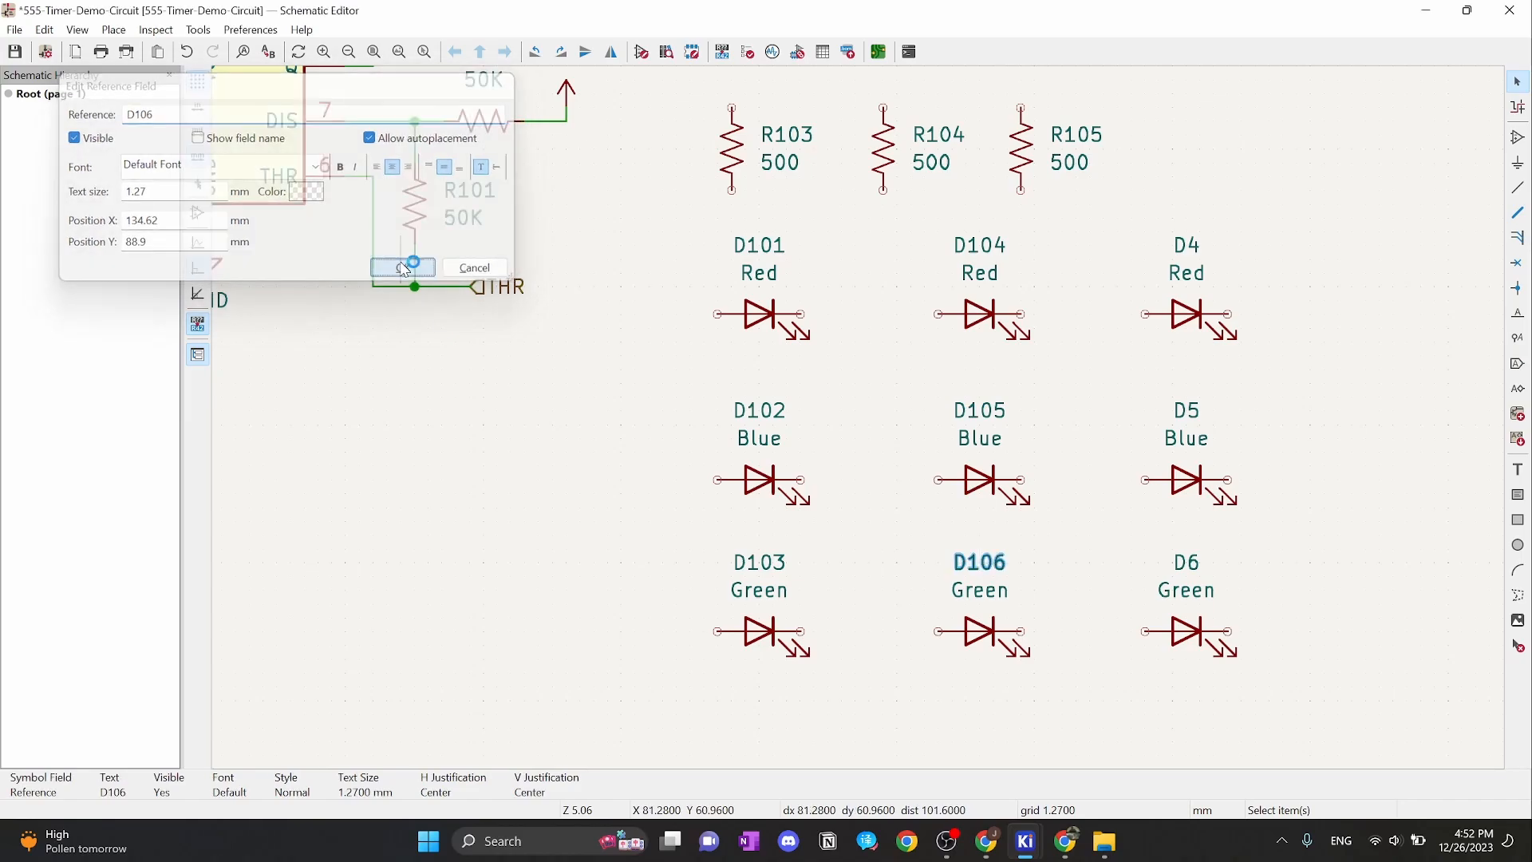
Renumber the third column's LEDs to D107, D108 and D109
double_click(1187, 247)
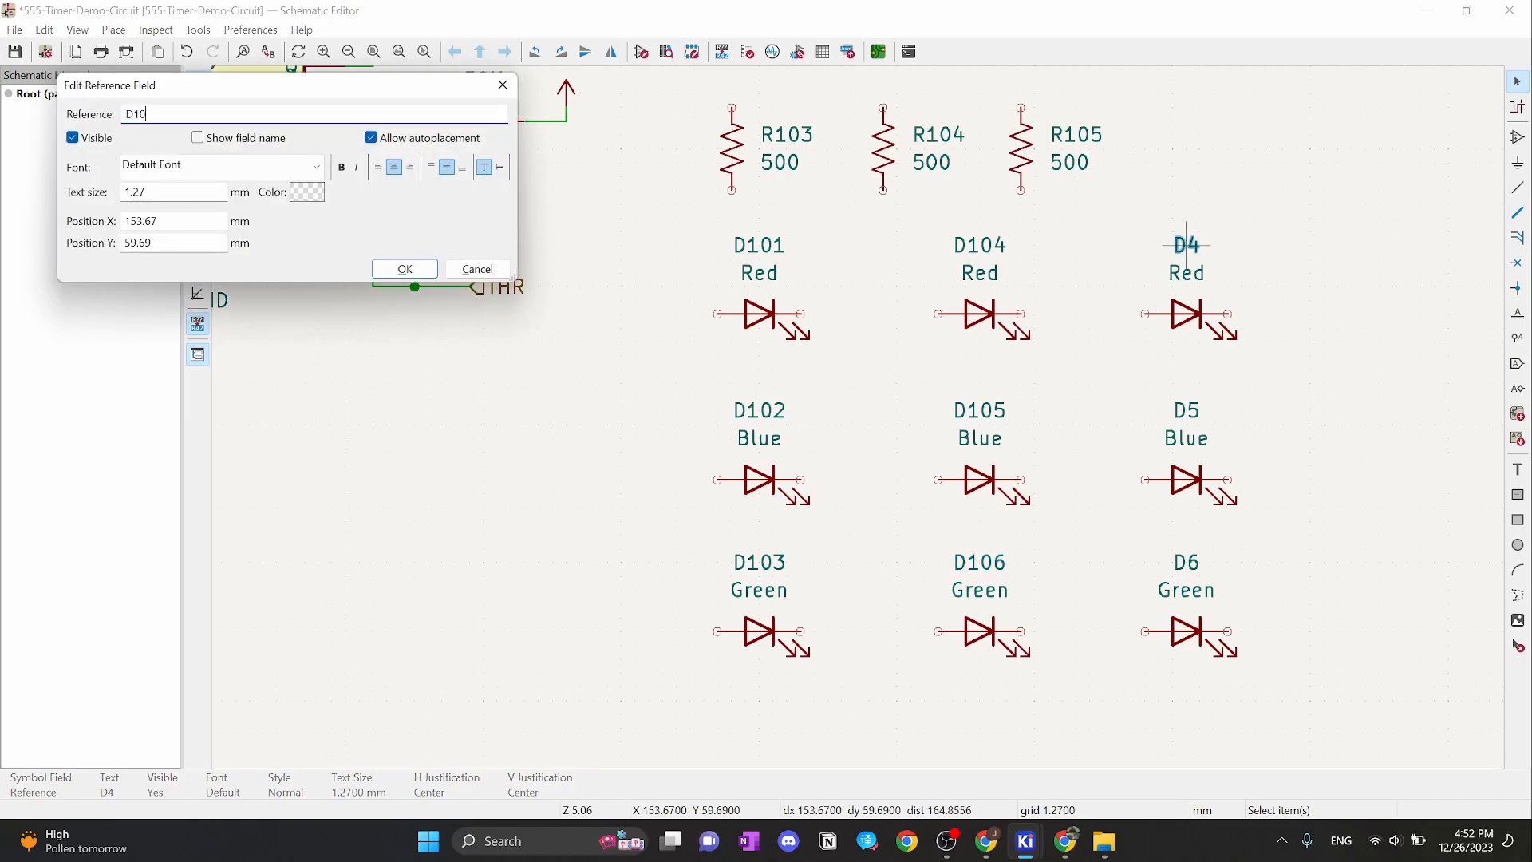
left_click(386, 275)
double_click(1188, 409)
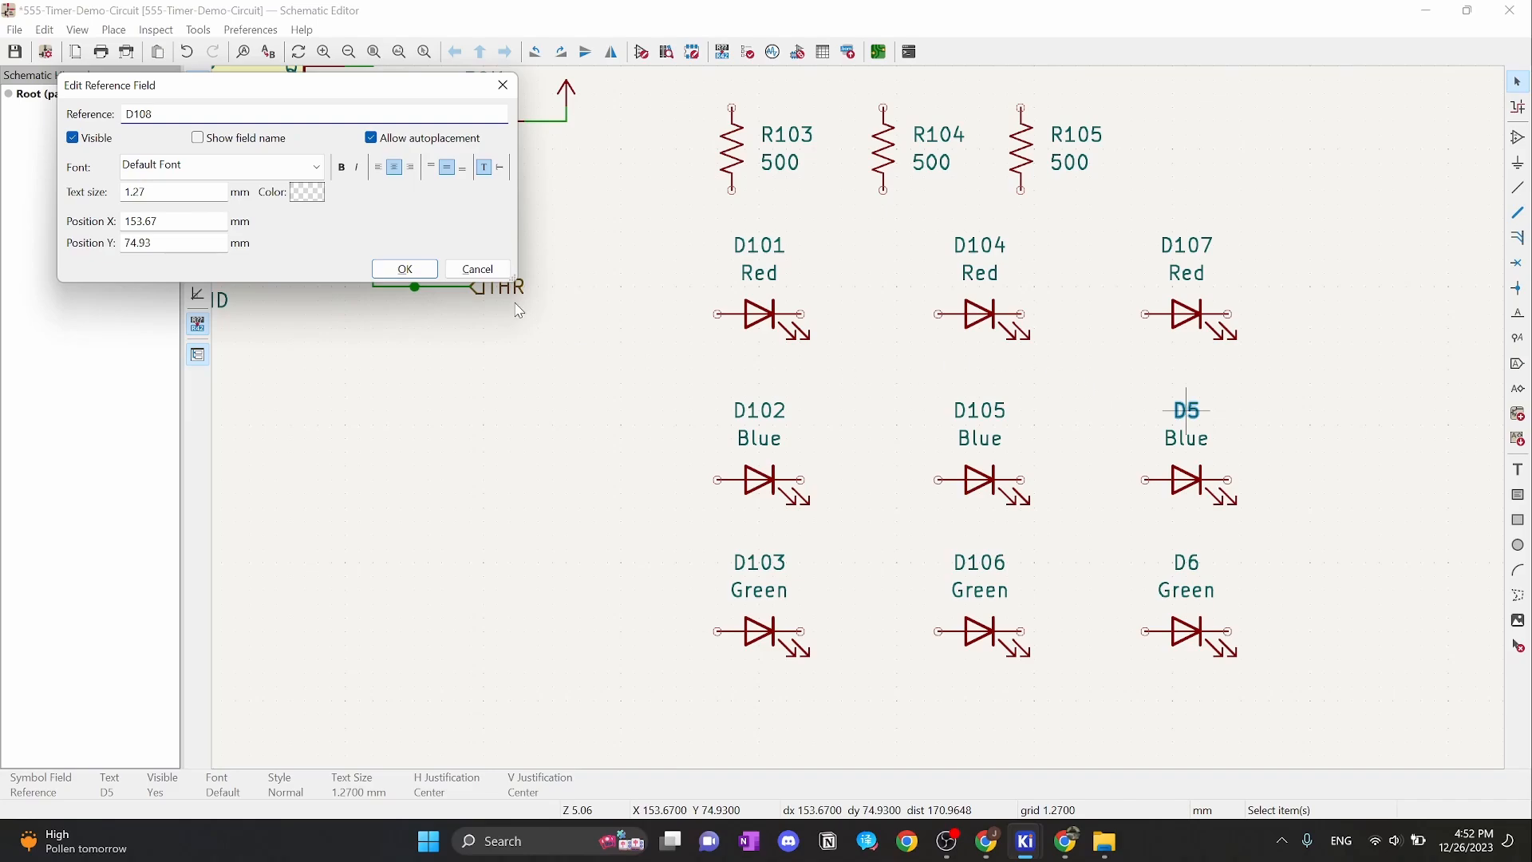
left_click(412, 270)
left_click(1187, 563)
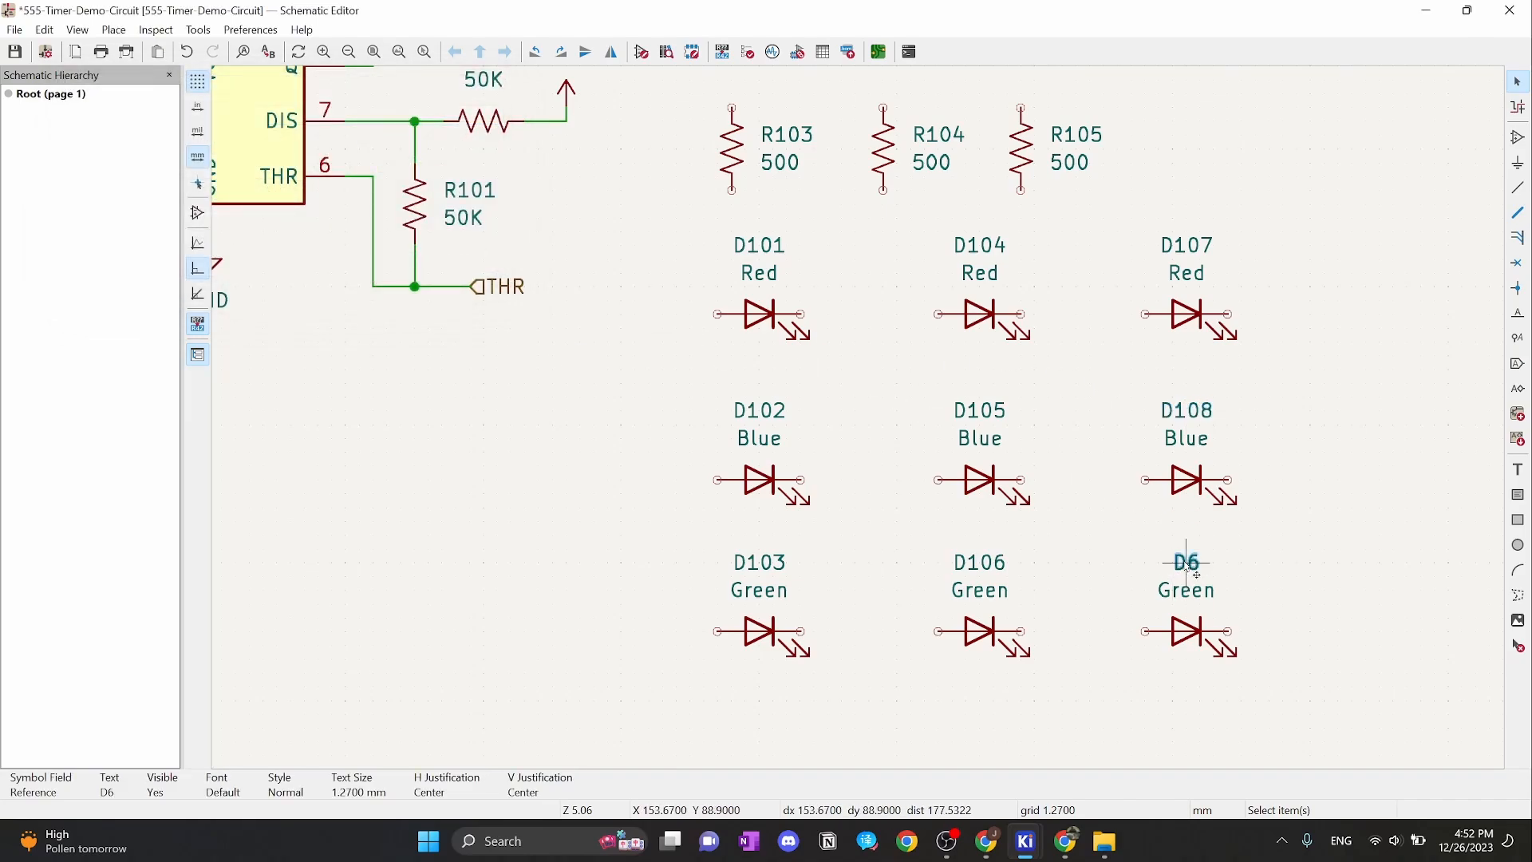
double_click(1189, 567)
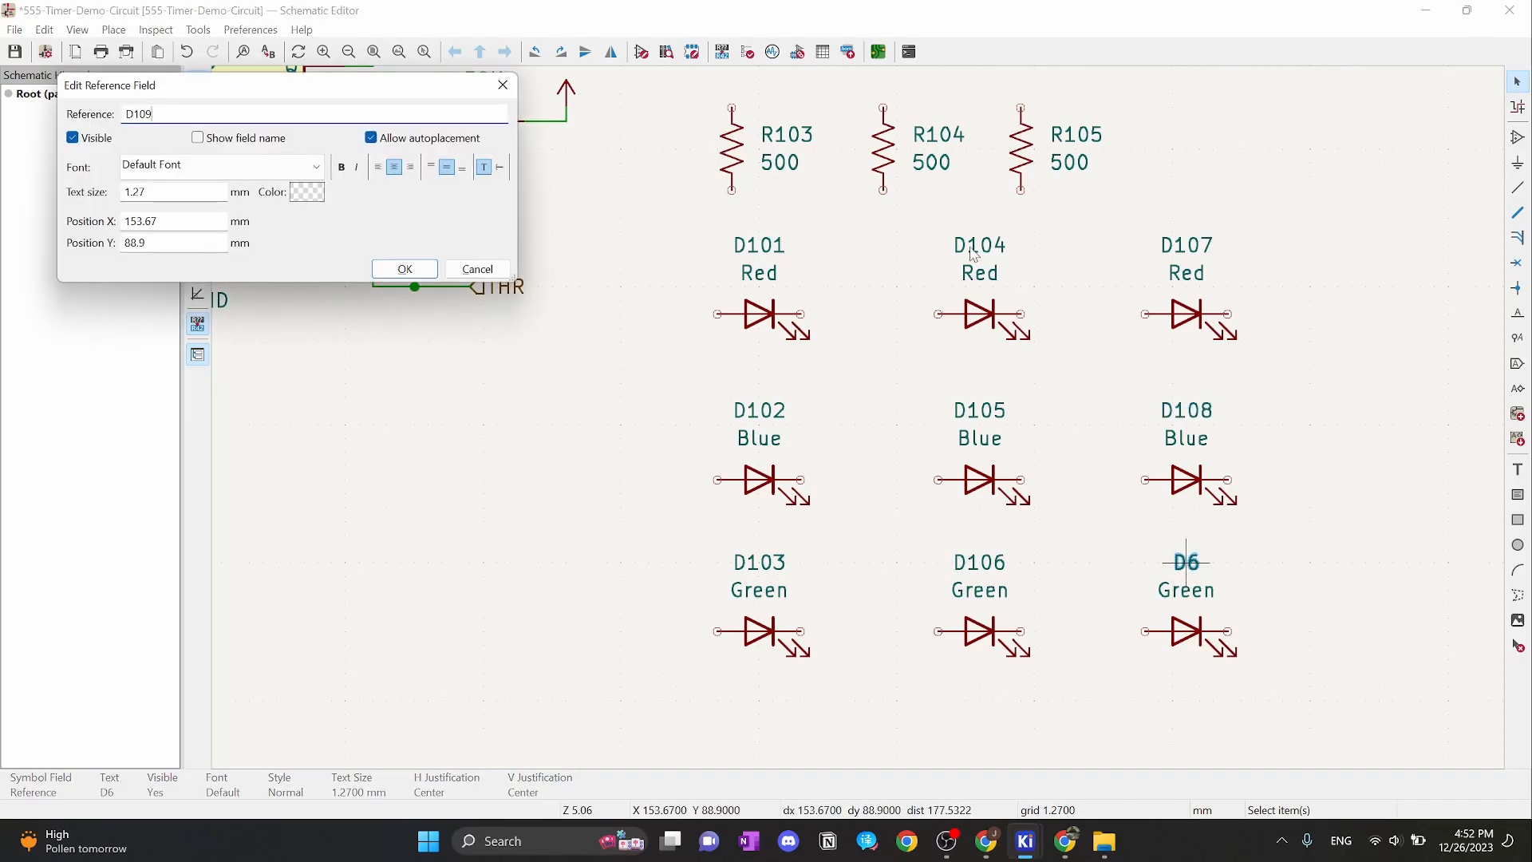
left_click(403, 269)
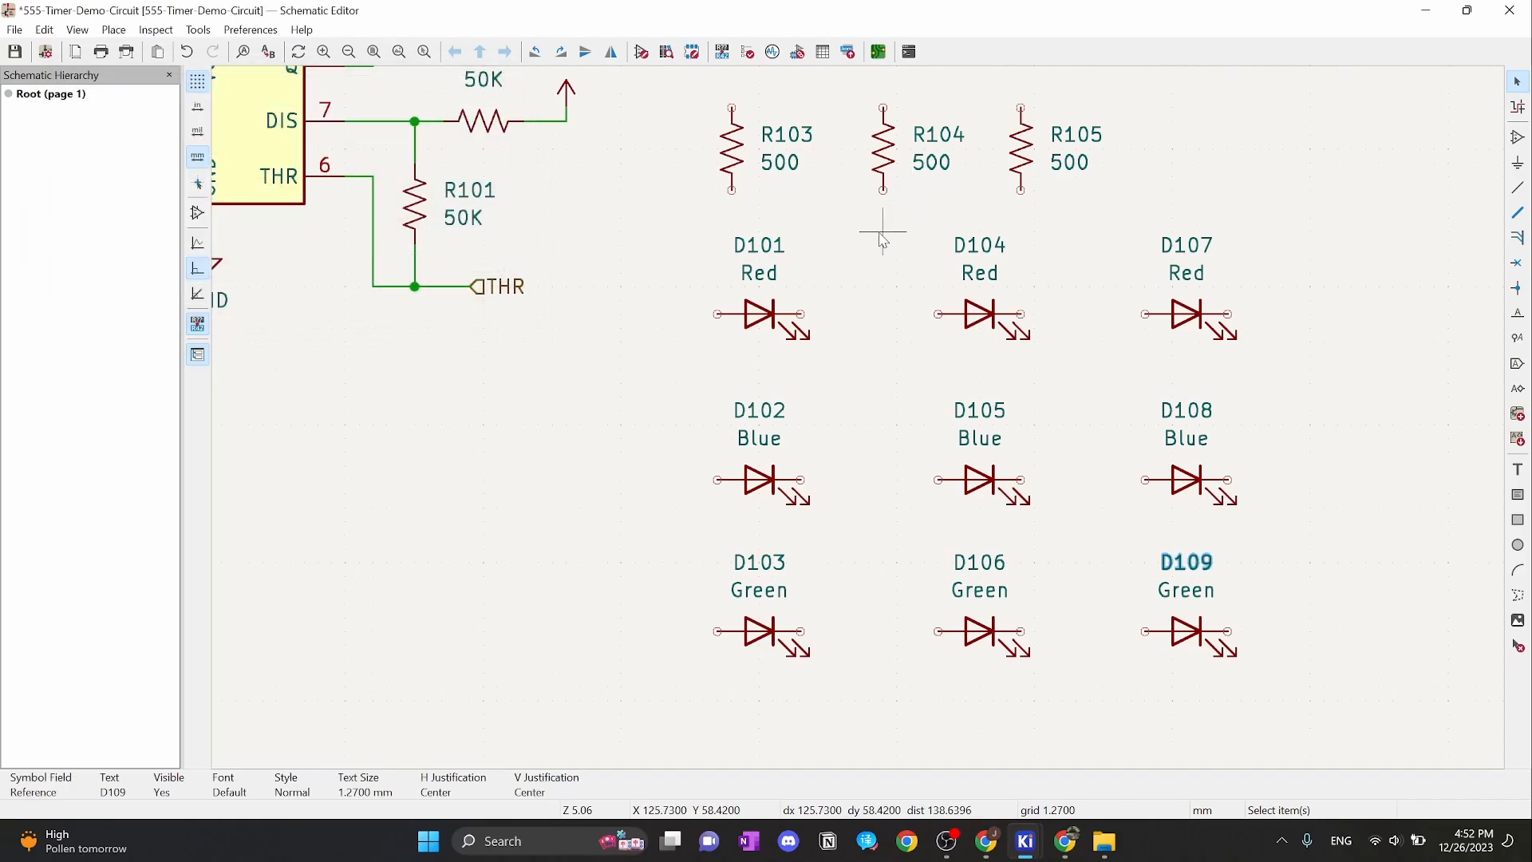
middle_click_drag(882, 233, 931, 429)
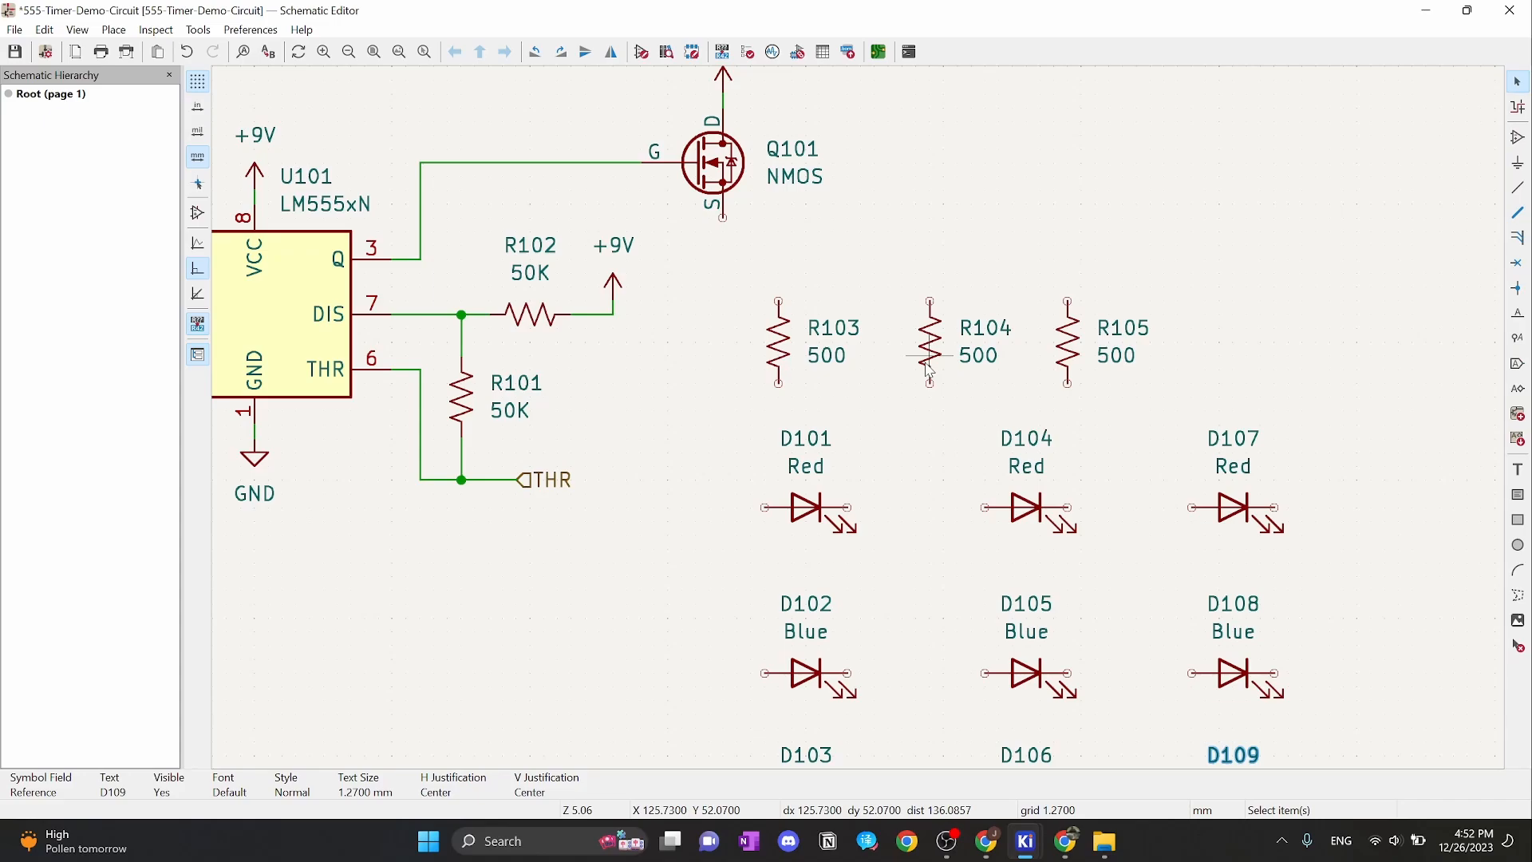
Pan around Tinkercad's breadboard LEDs, then switch back to the KiCad Schematic Editor
left_click(1066, 841)
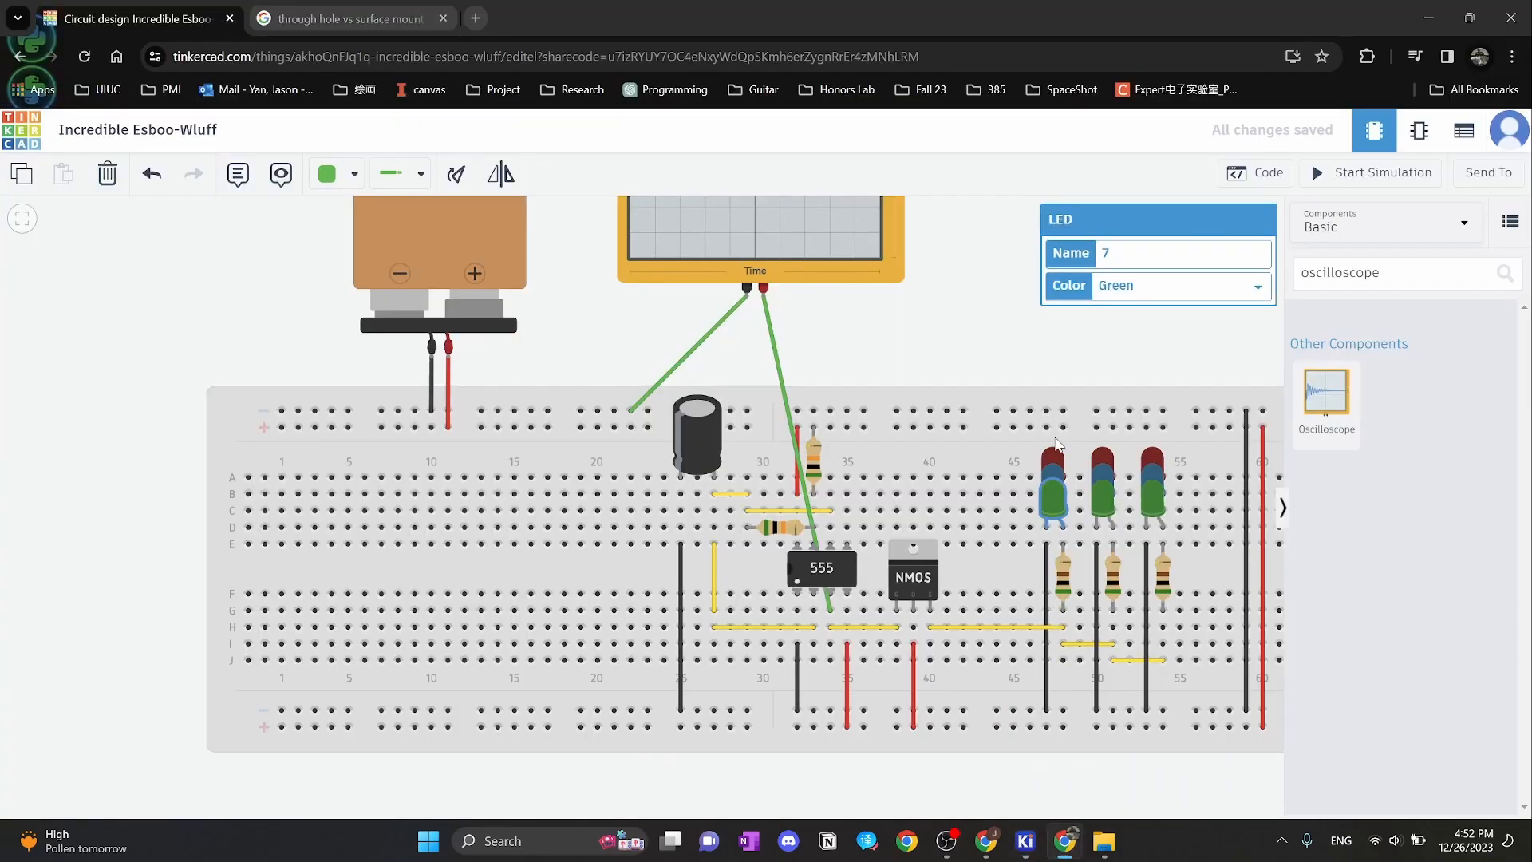
left_click_drag(945, 351, 852, 273)
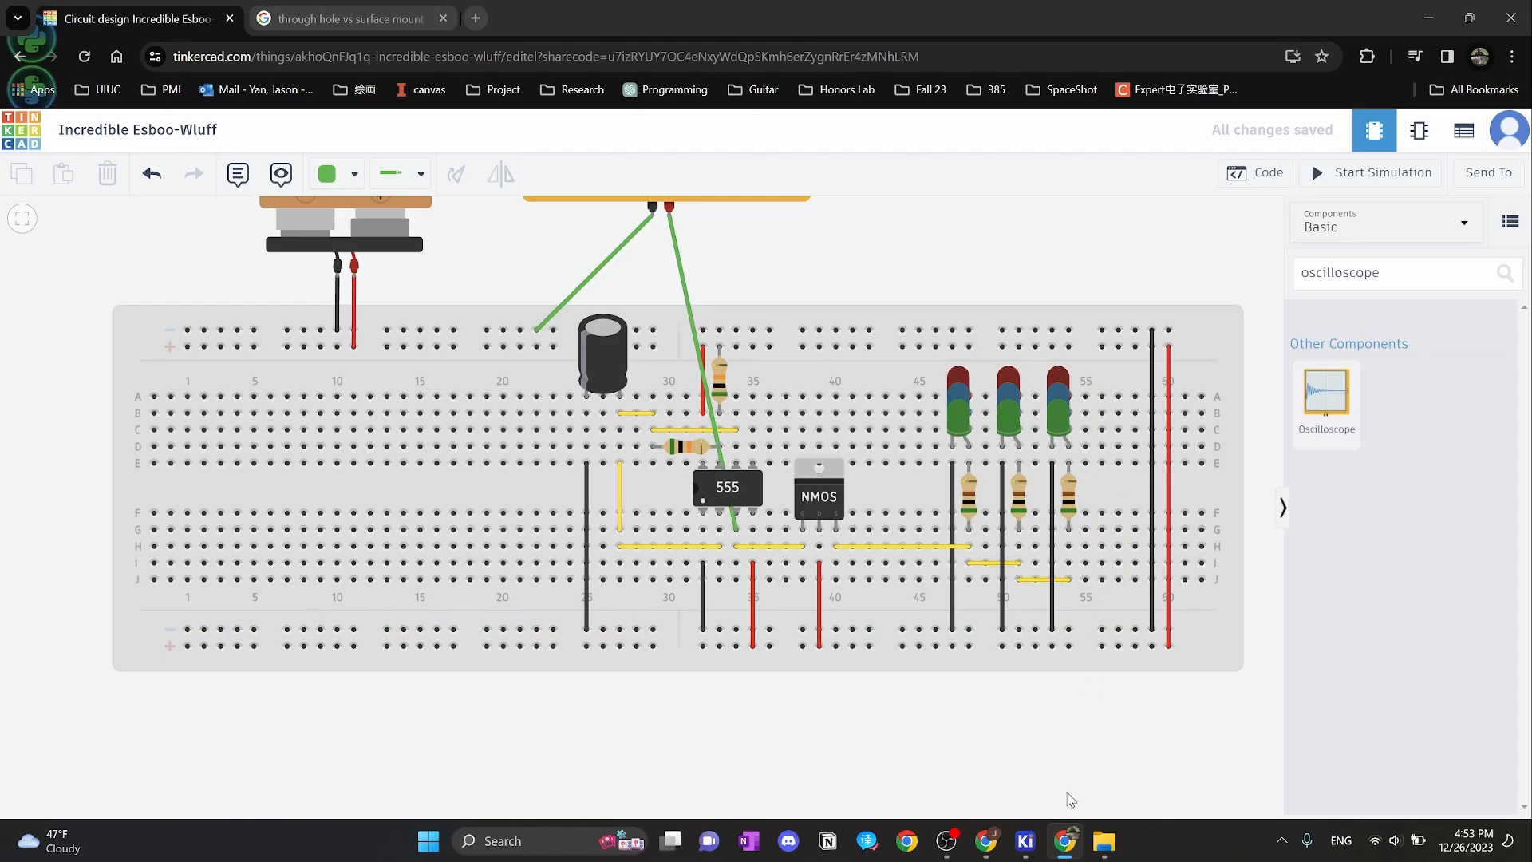
mouse_move(1025, 840)
left_click(976, 742)
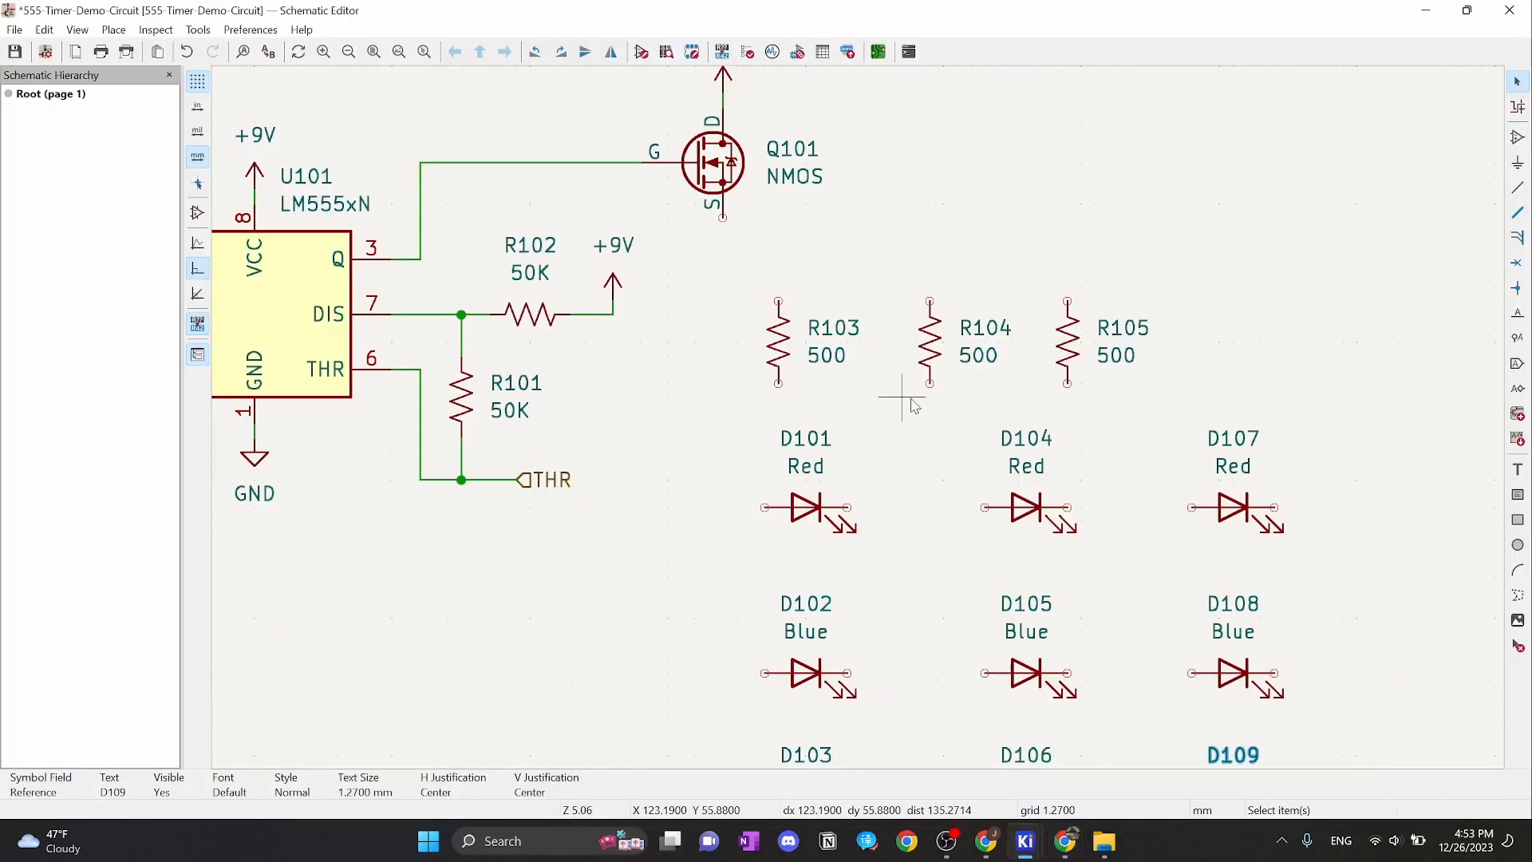
scroll(855, 414, "down", 2)
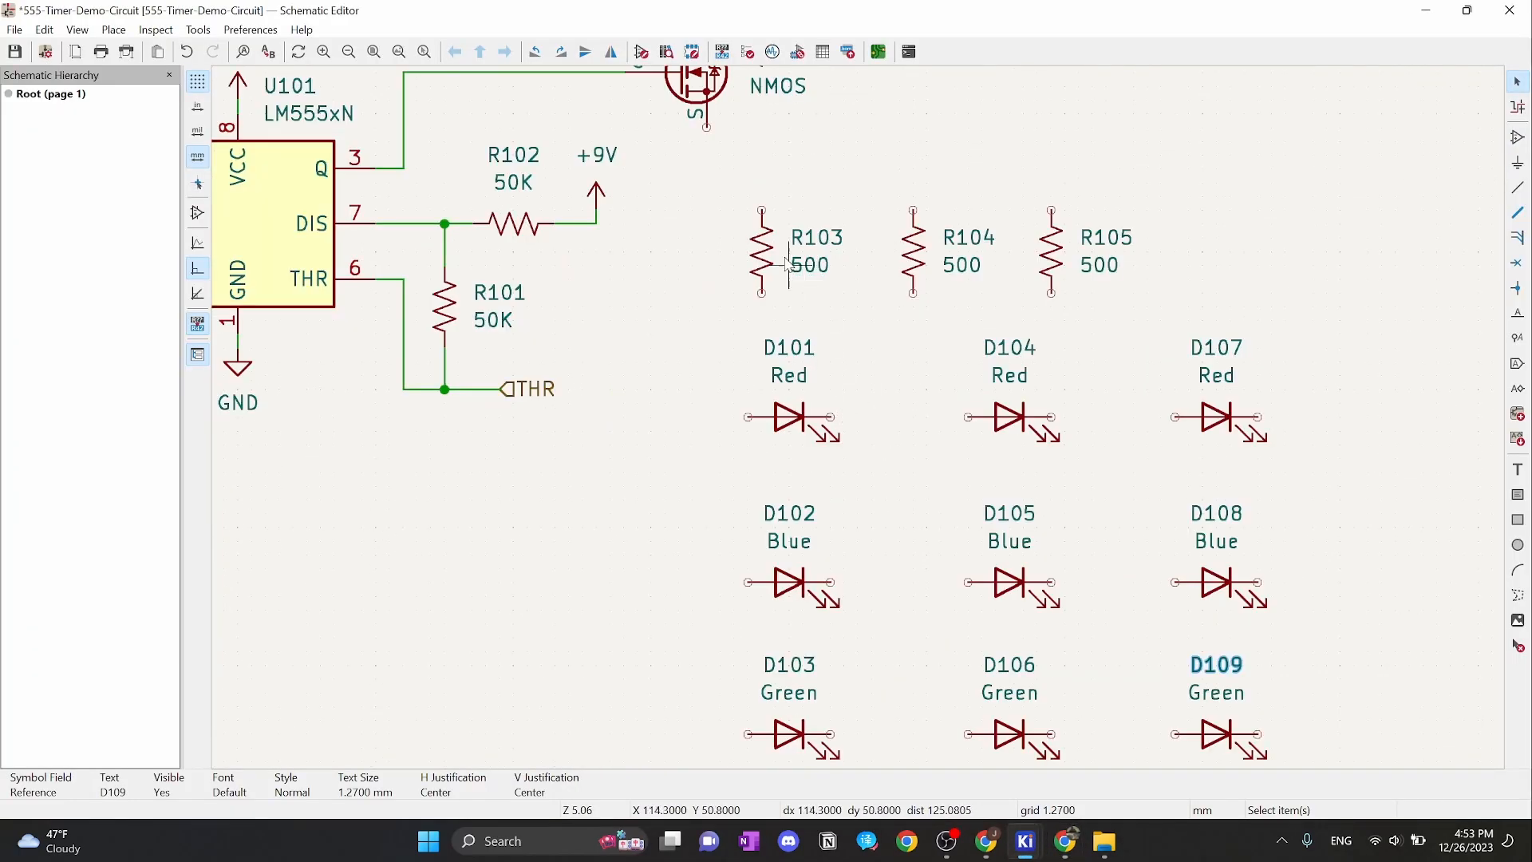
Move R103 left under Q101 and wire the NMOS source pin to its top
left_click_drag(762, 254, 708, 254)
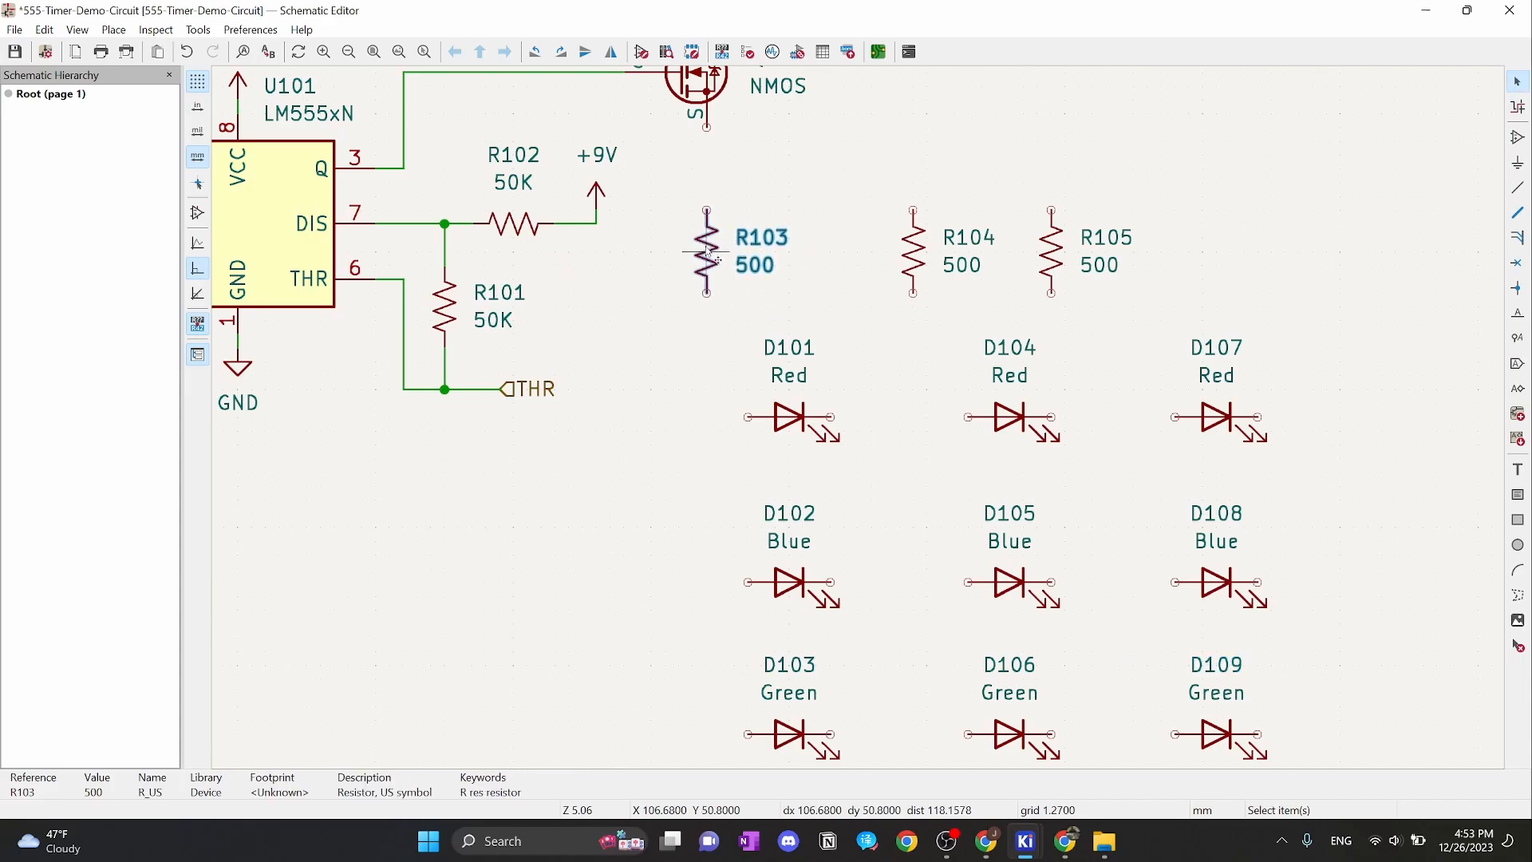
left_click(706, 128)
left_click(706, 209)
key("Escape")
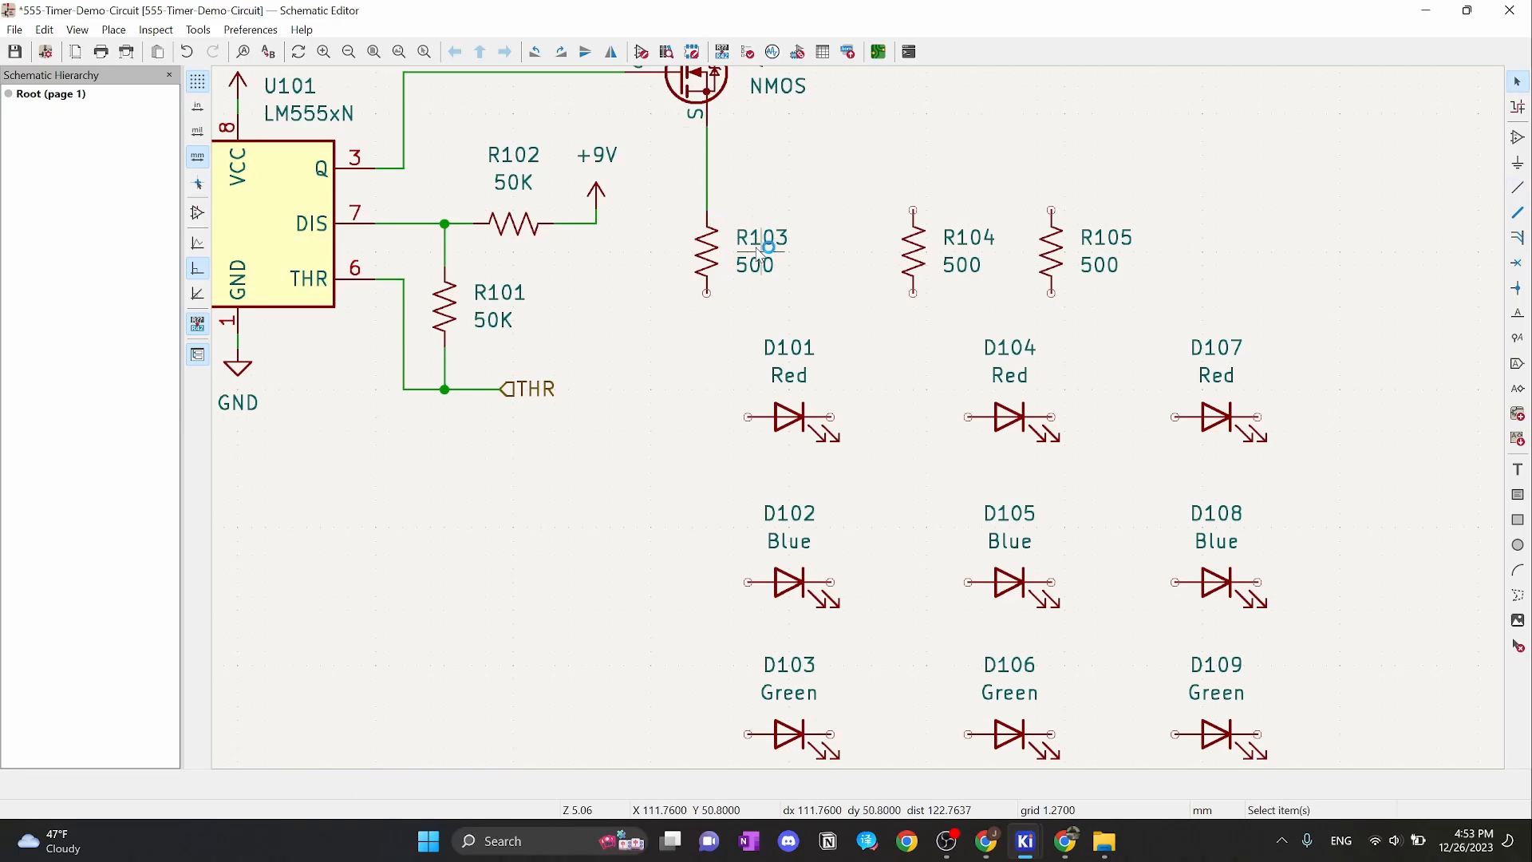
Shift D101–D103 up and left, and nudge R103's reference and 500 value labels left
left_click_drag(716, 316, 875, 781)
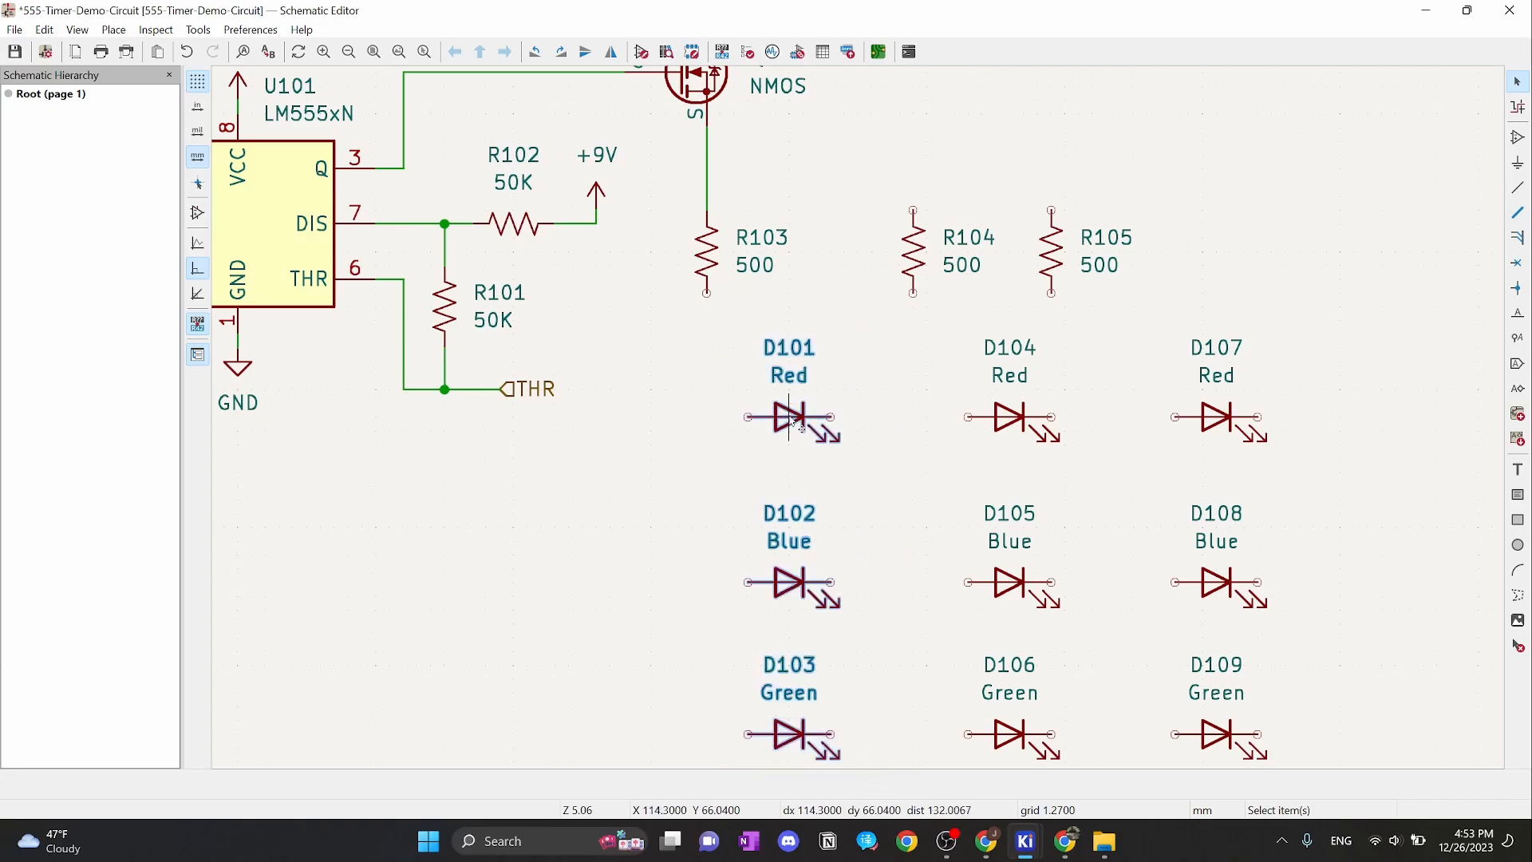
left_click_drag(792, 420, 777, 391)
left_click(822, 294)
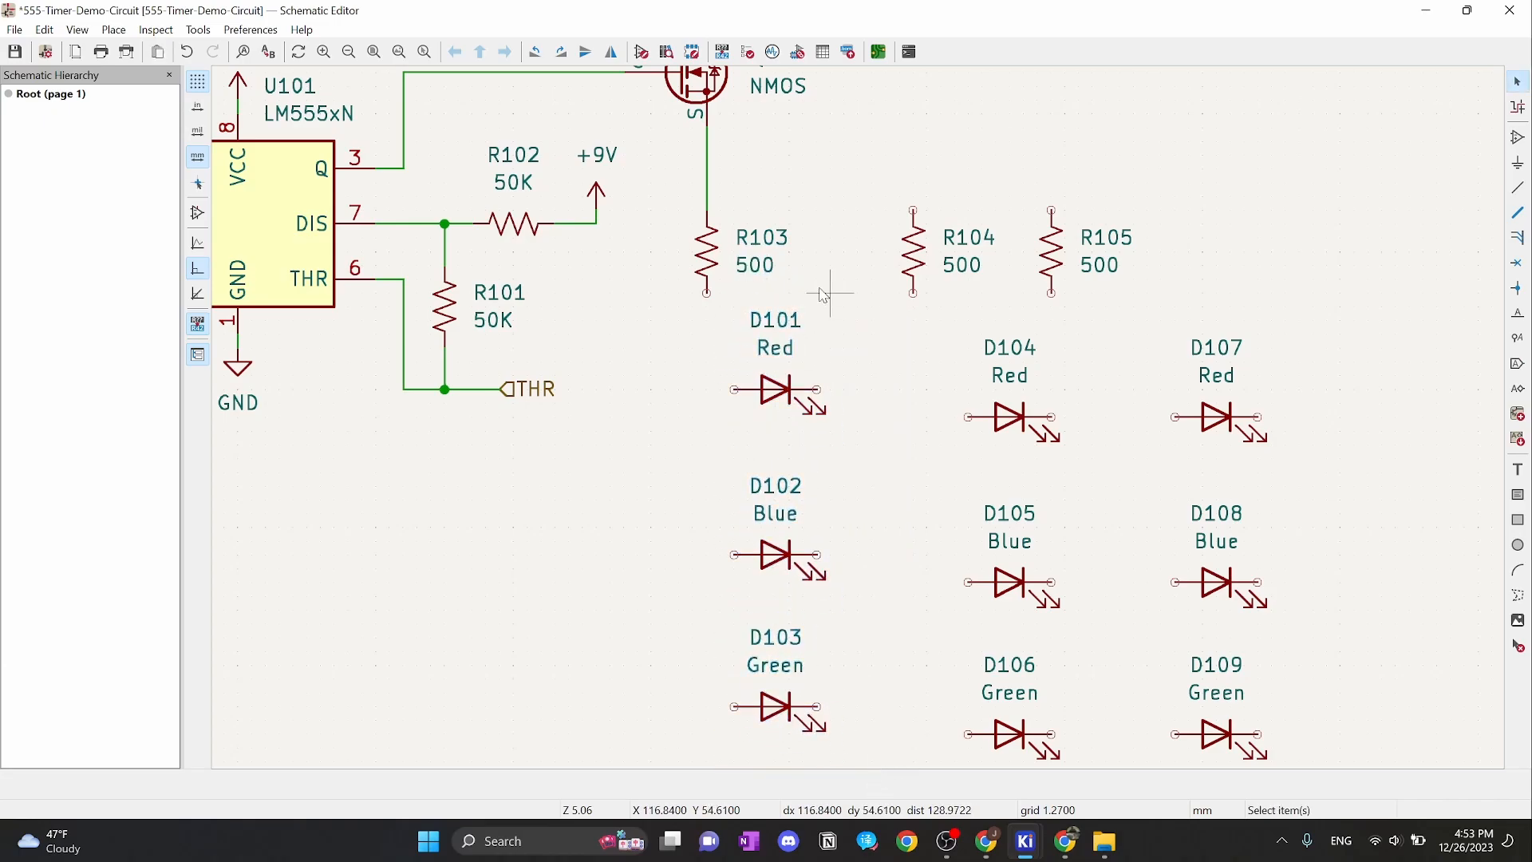
left_click_drag(808, 202, 623, 239)
left_click(761, 224)
scroll(761, 224, "up", 1)
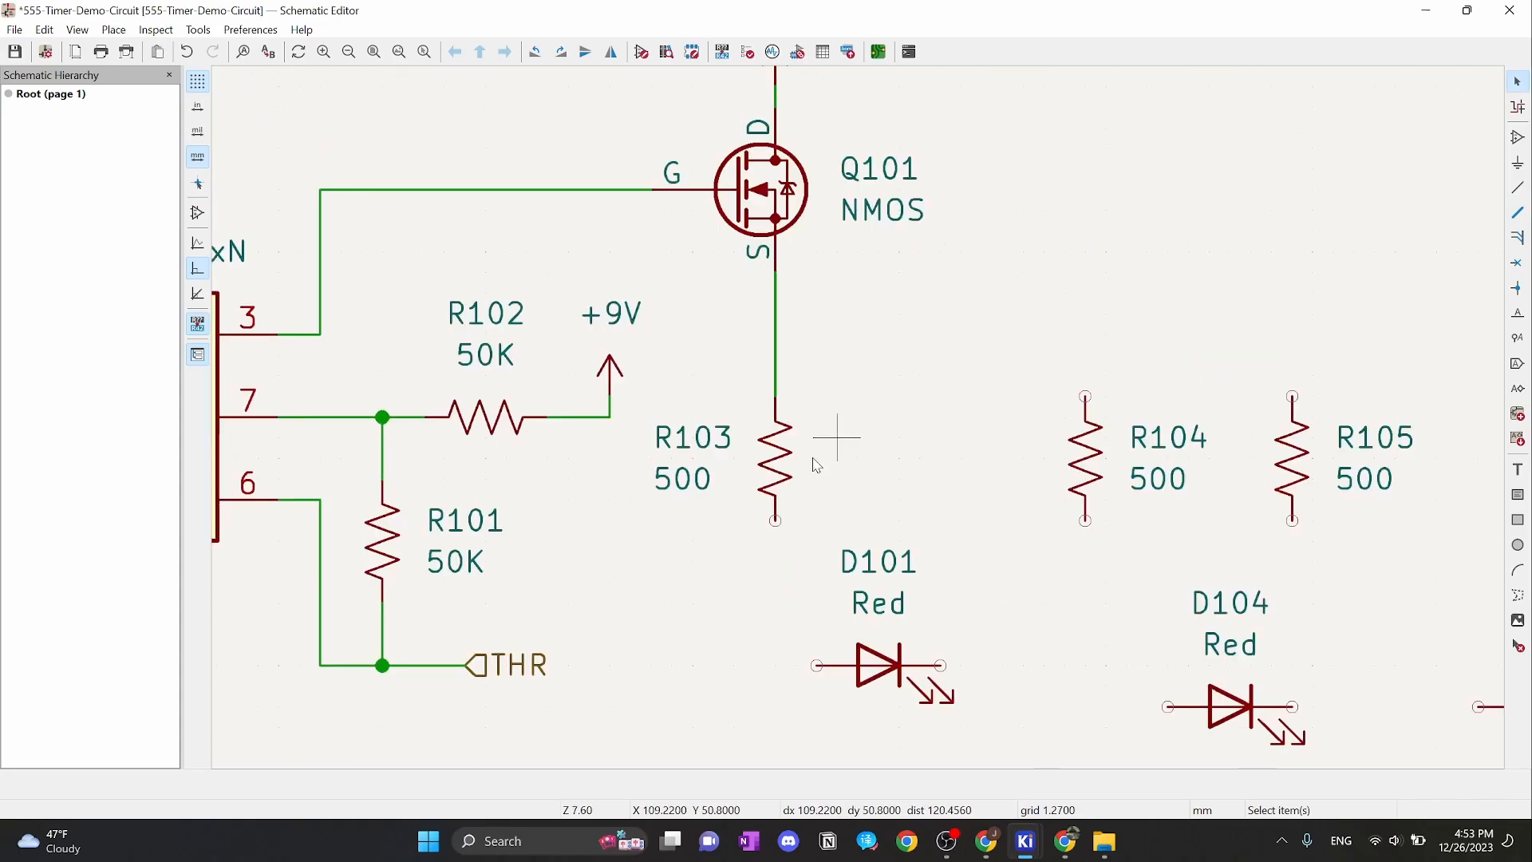
left_click(694, 483)
key("m")
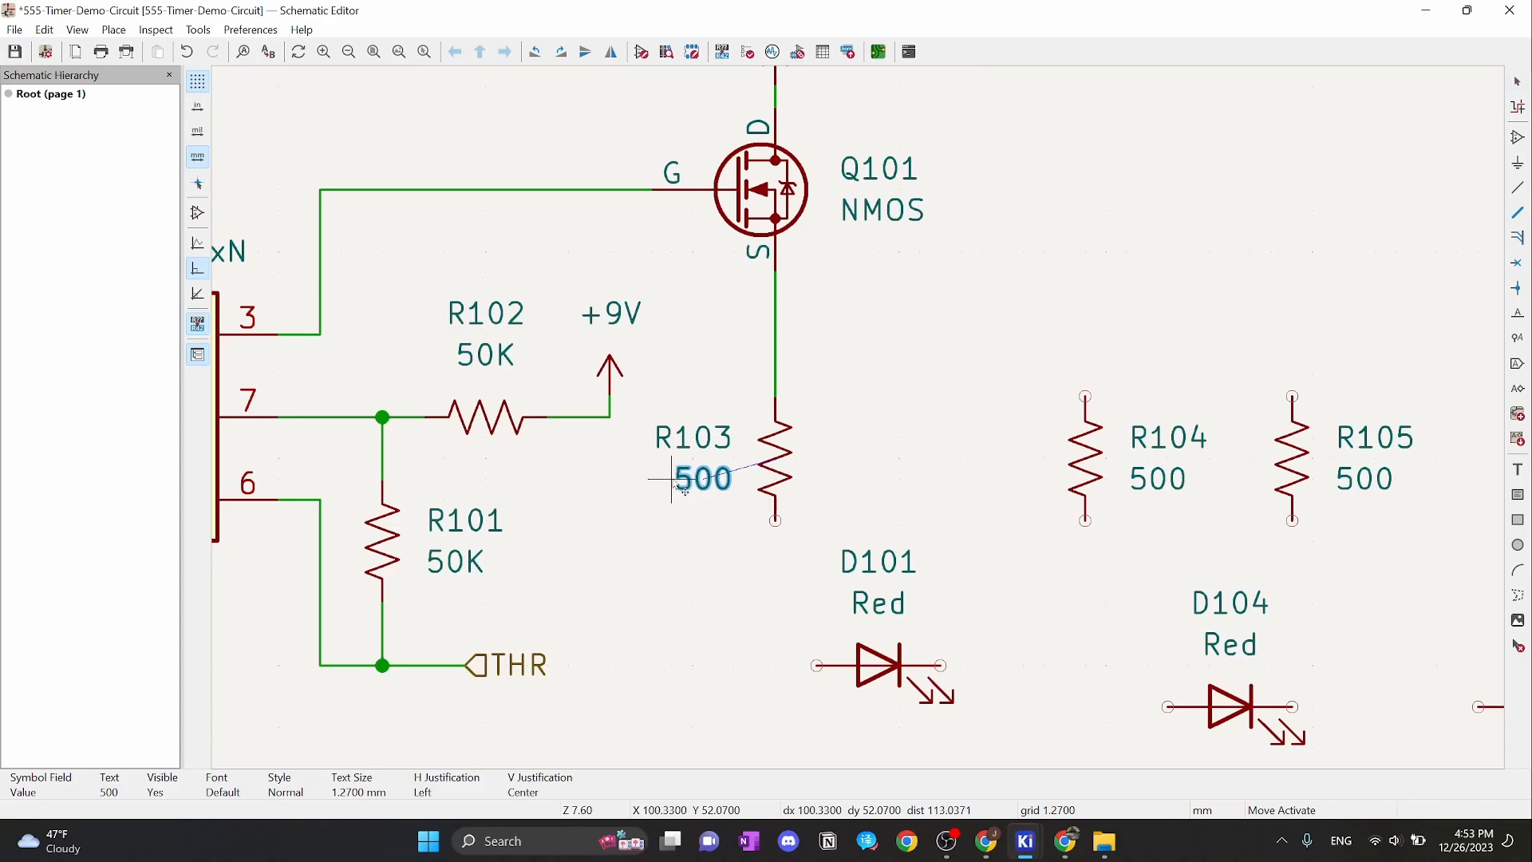
left_click(683, 489)
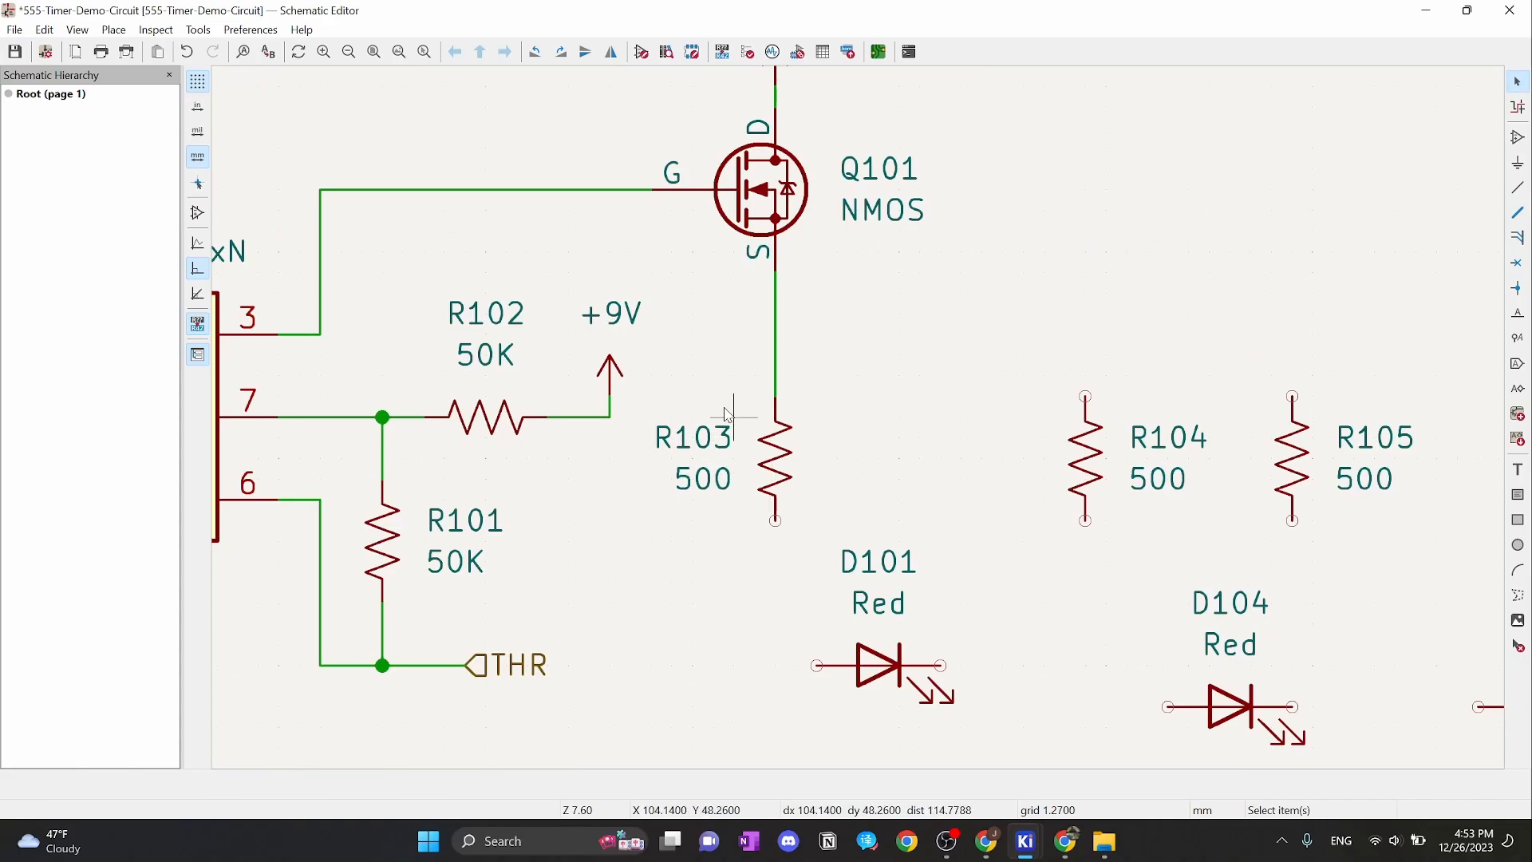
Raise the D101–D103 LED column to sit directly under R103
scroll(728, 414, "down", 2)
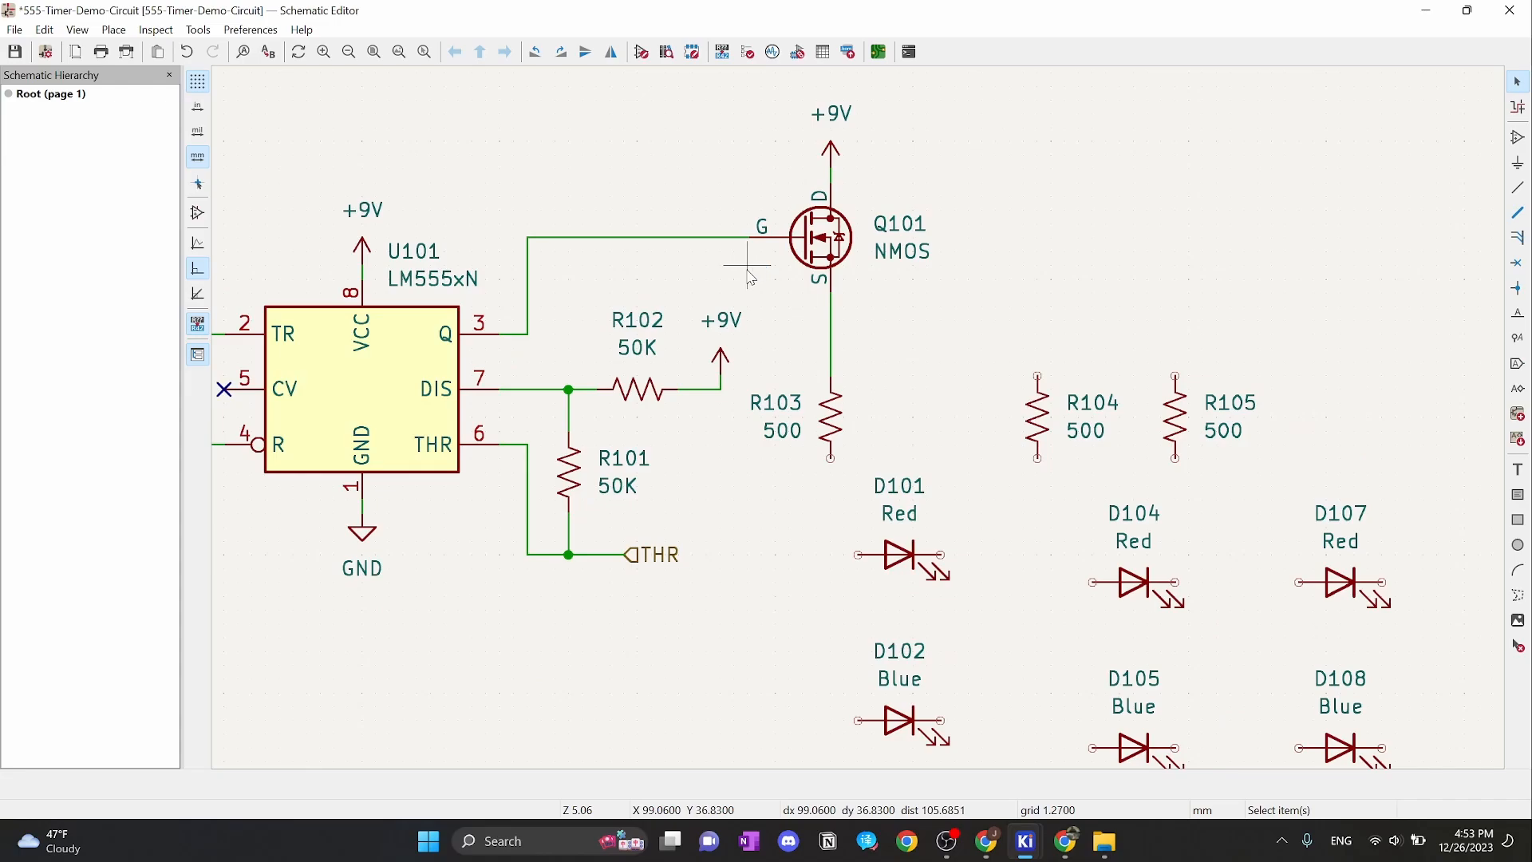
scroll(958, 421, "down", 3, "shift")
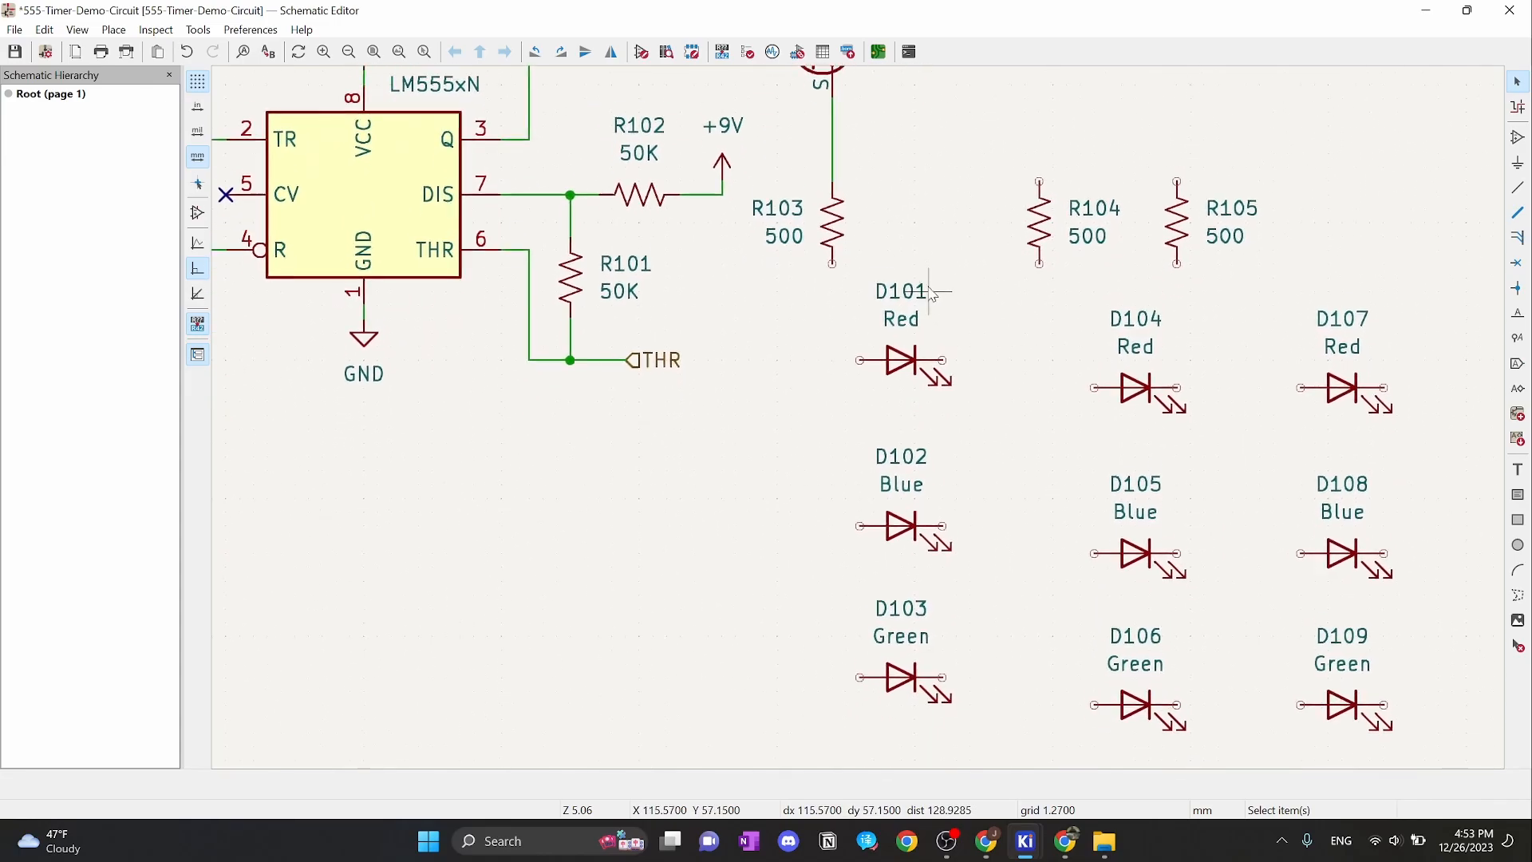
left_click_drag(854, 238, 1025, 717)
left_click_drag(906, 495, 906, 440)
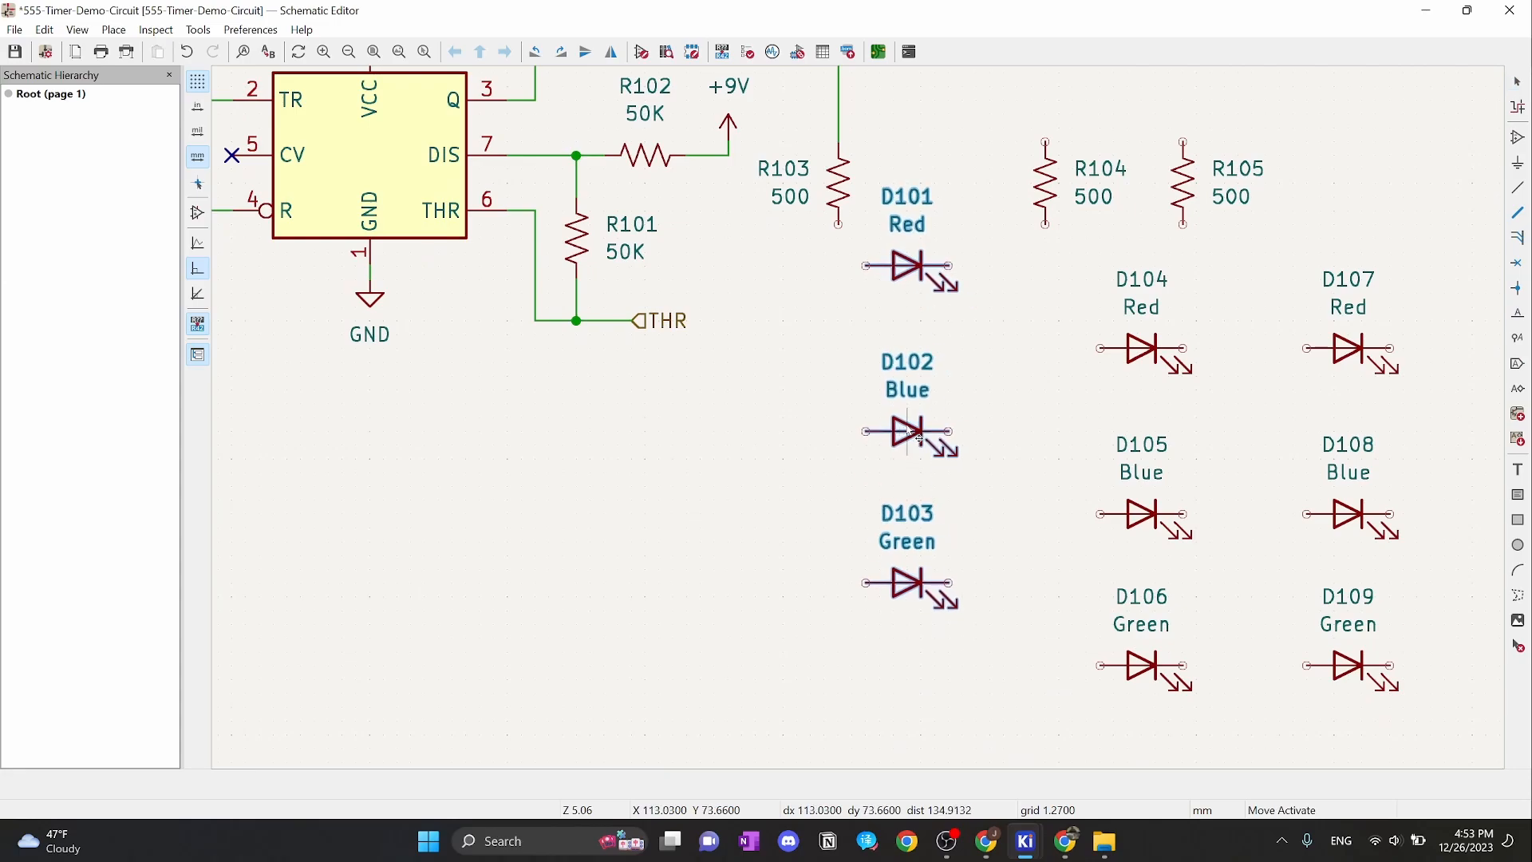
key("w")
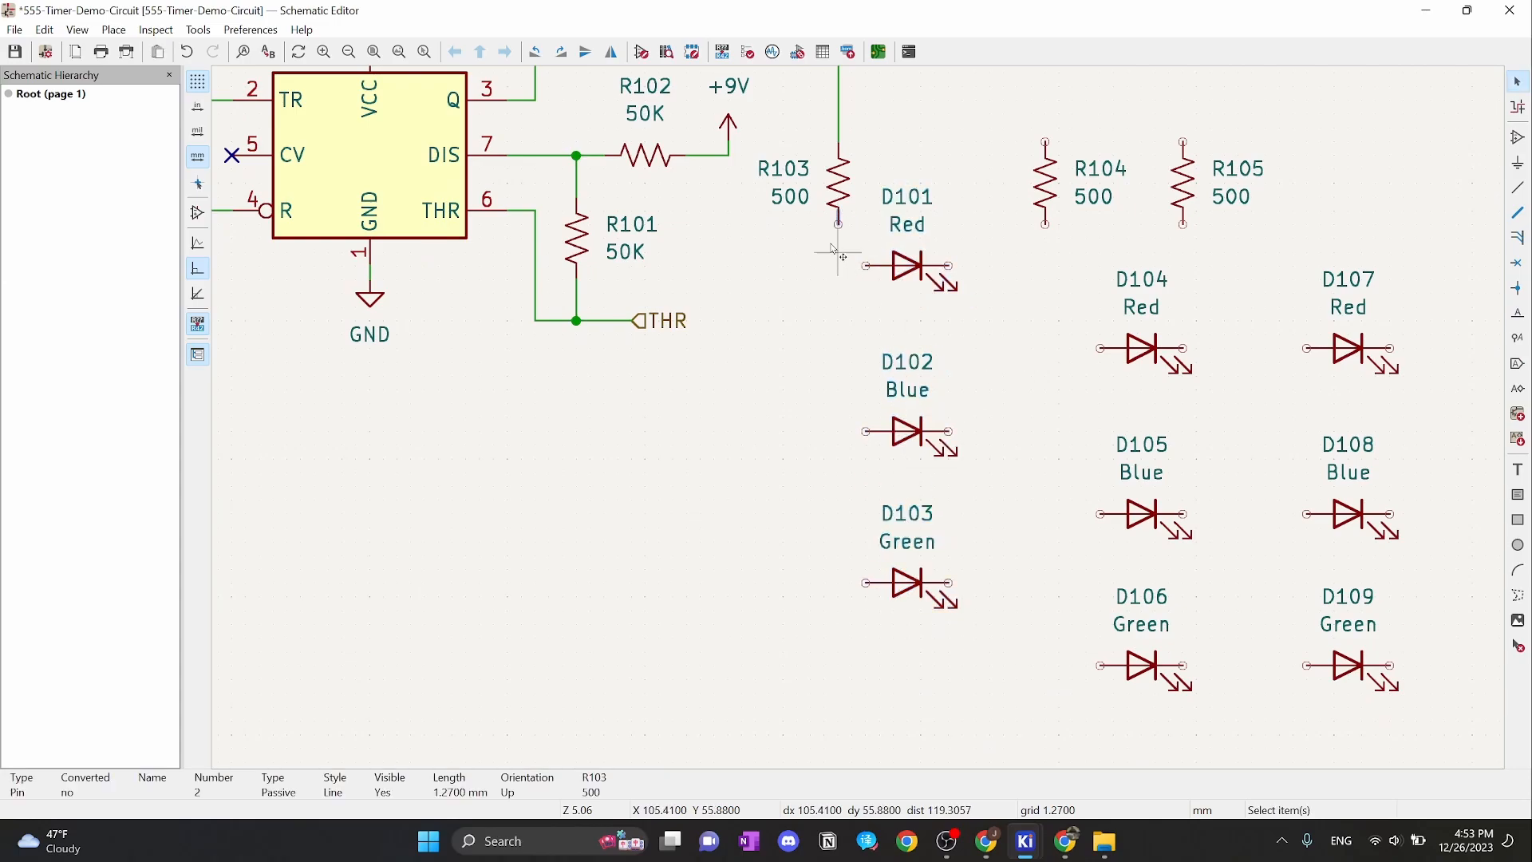
Wire R103's bottom pin to D101's anode and join D102's and D103's anodes onto it
left_click(866, 266)
key("Escape")
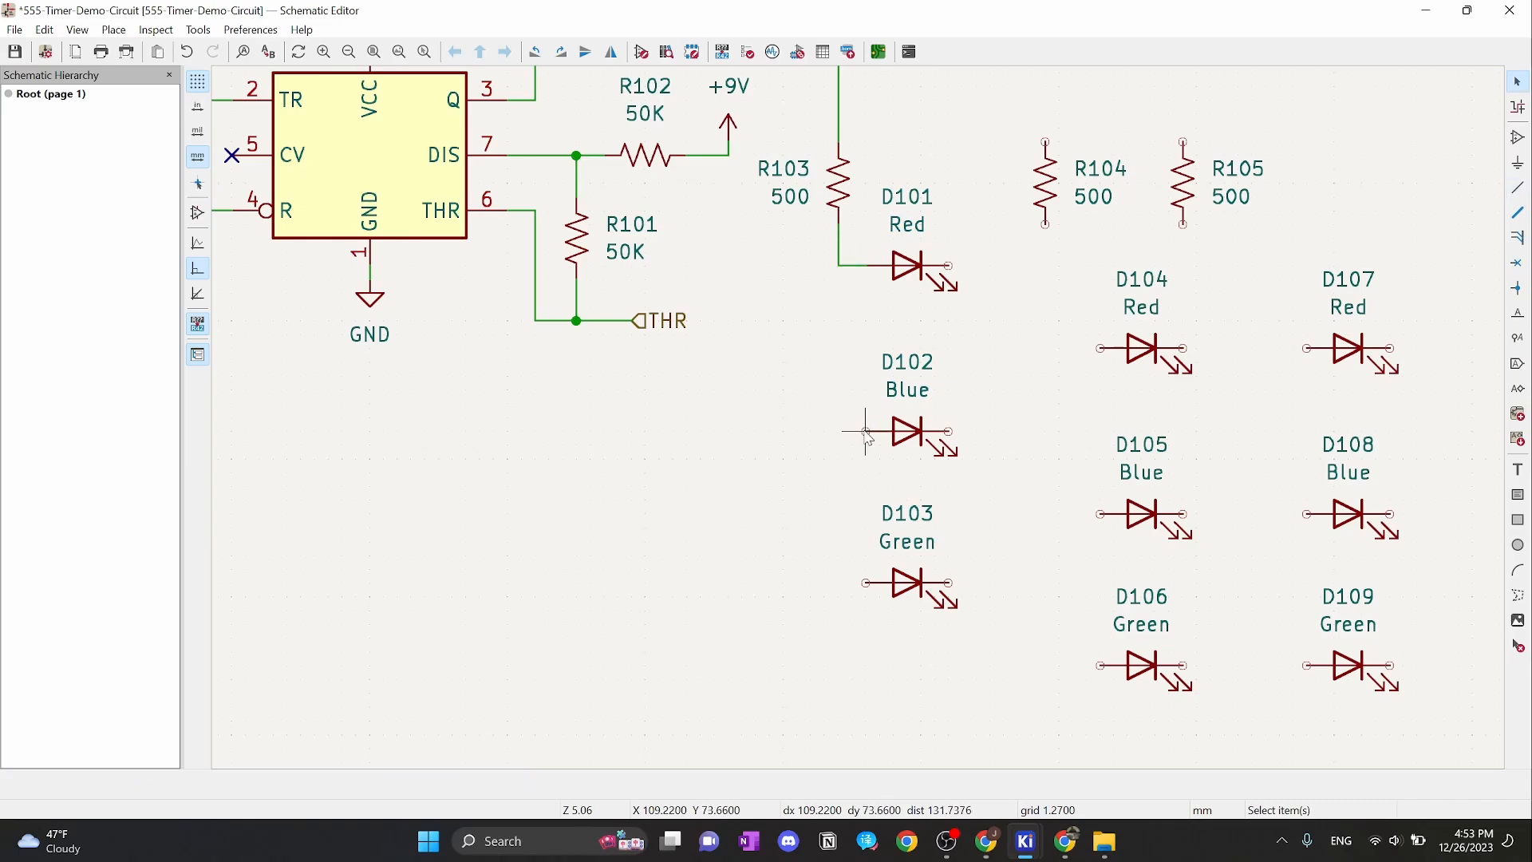
key("w")
left_click(840, 268)
key("Escape")
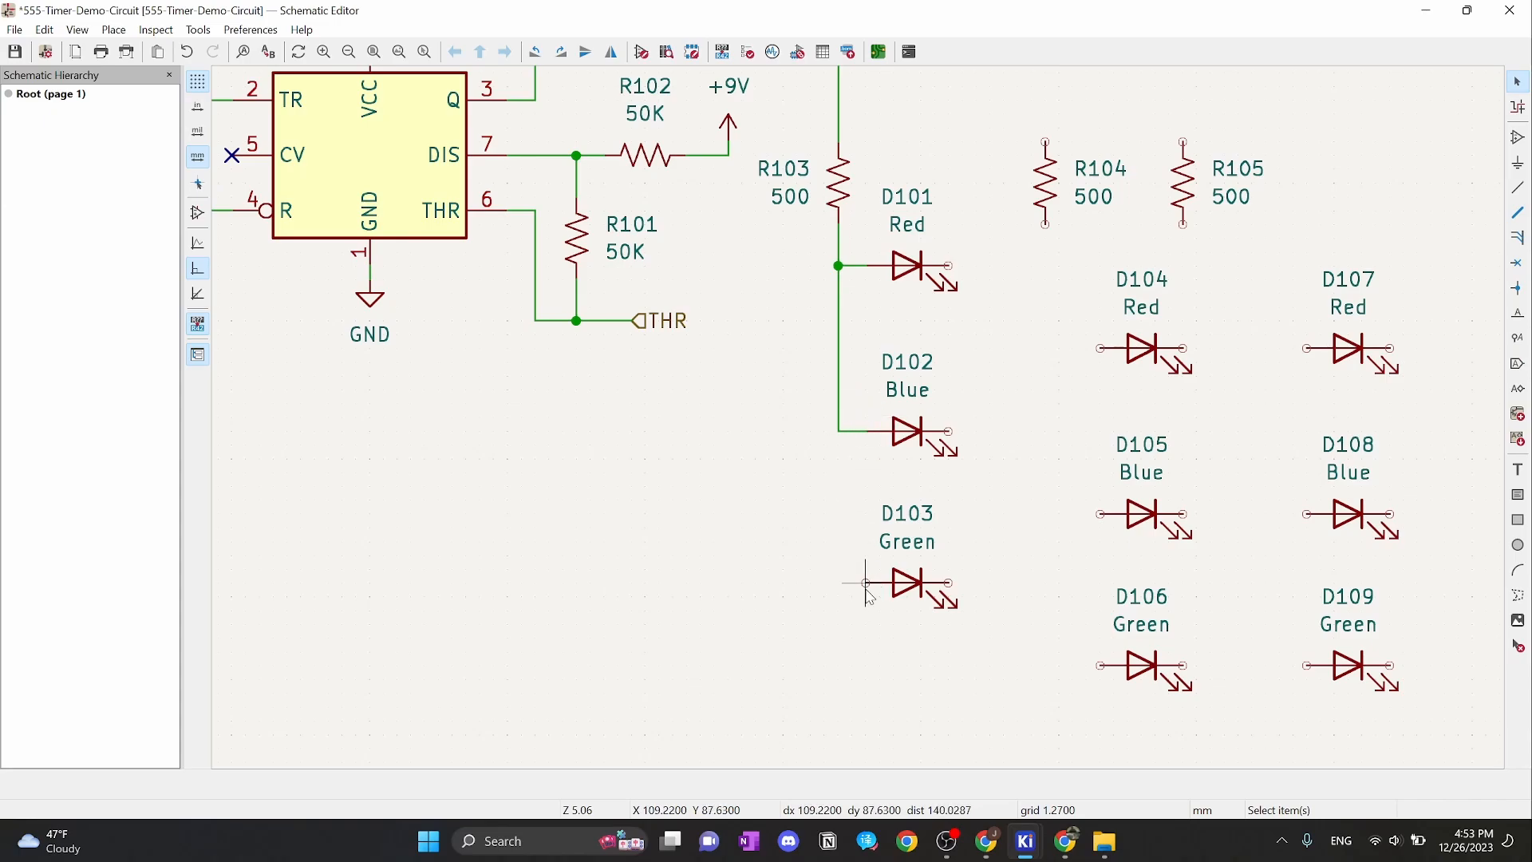
key("w")
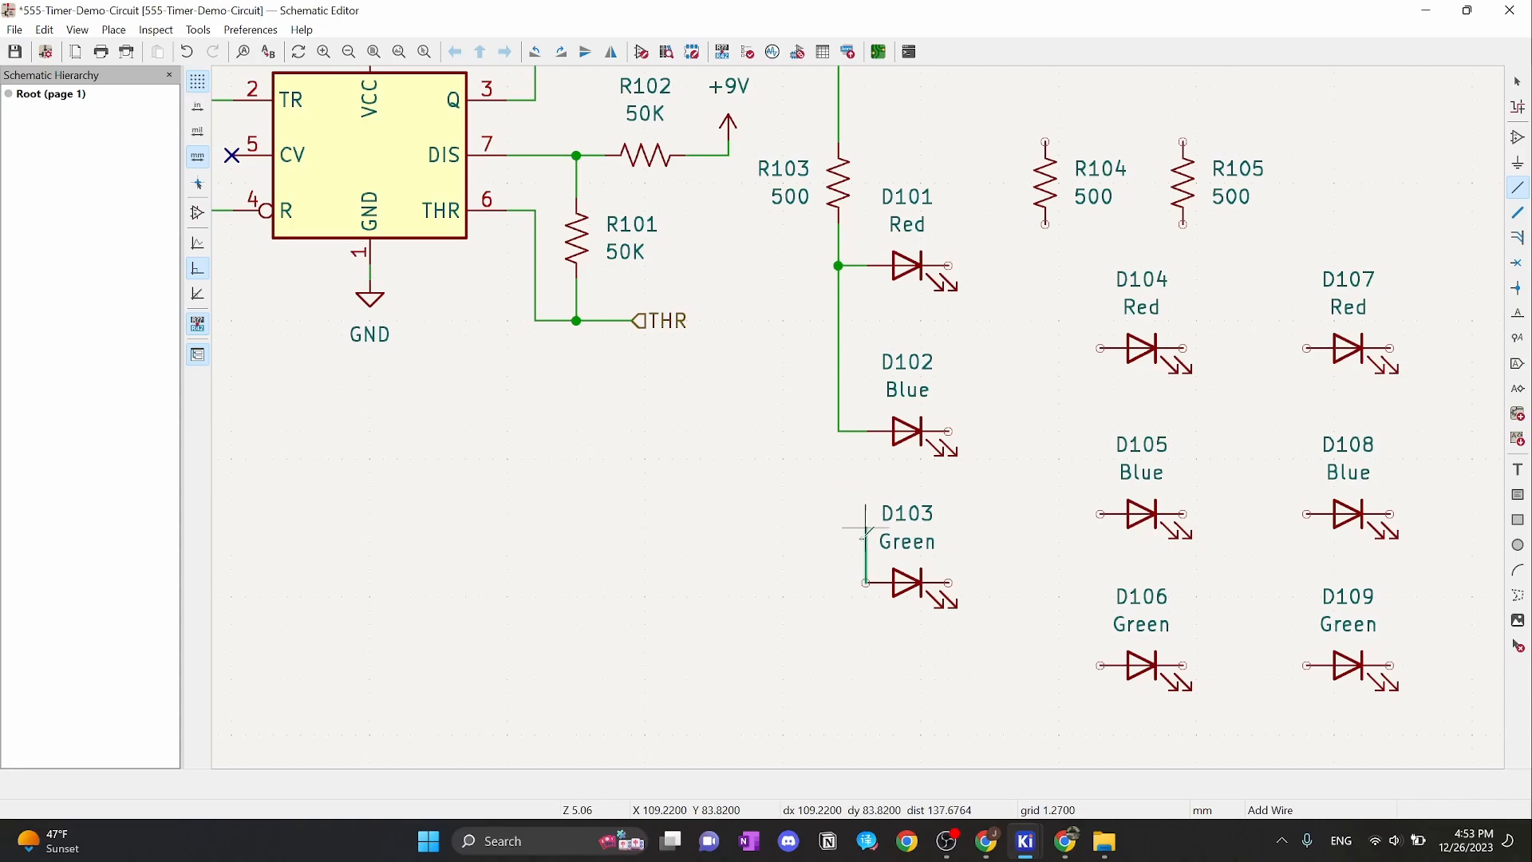
left_click(865, 583)
left_click(839, 432)
key("Escape")
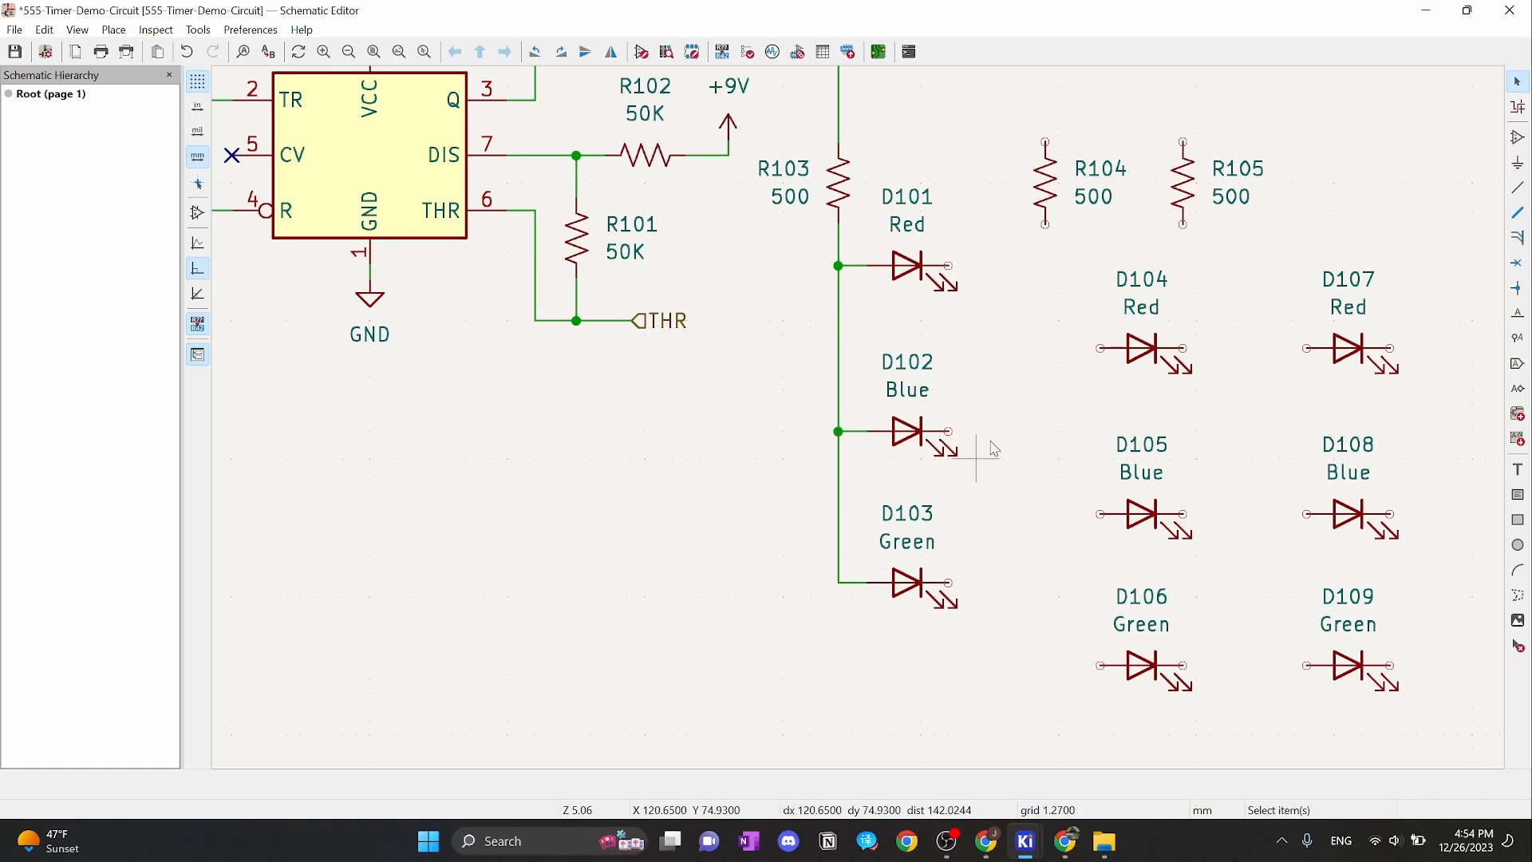
scroll(990, 419, "down", 2)
scroll(881, 472, "up", 2)
mouse_move(881, 472)
middle_mouse_down()
mouse_move(854, 417)
mouse_move(872, 423)
mouse_move(866, 409)
mouse_move(928, 409)
mouse_move(967, 433)
middle_mouse_up()
mouse_move(923, 501)
middle_mouse_down()
mouse_move(964, 501)
mouse_move(1121, 566)
middle_mouse_up()
middle_click_drag(786, 542, 672, 380)
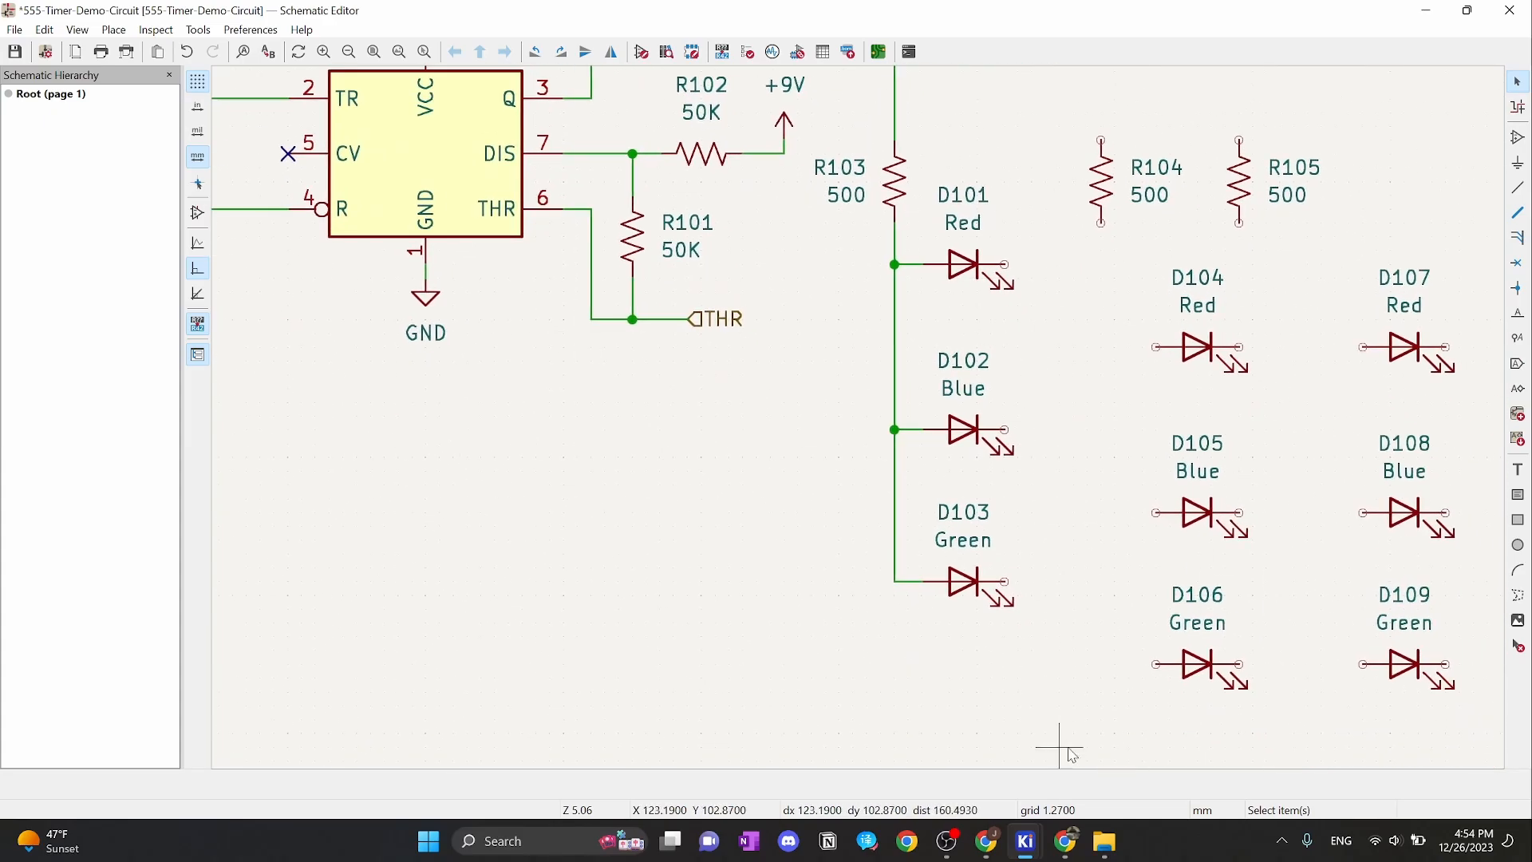
Check the breadboard wire at column 47 in Tinkercad, then return to the KiCad schematic
mouse_move(1070, 840)
left_click(1109, 754)
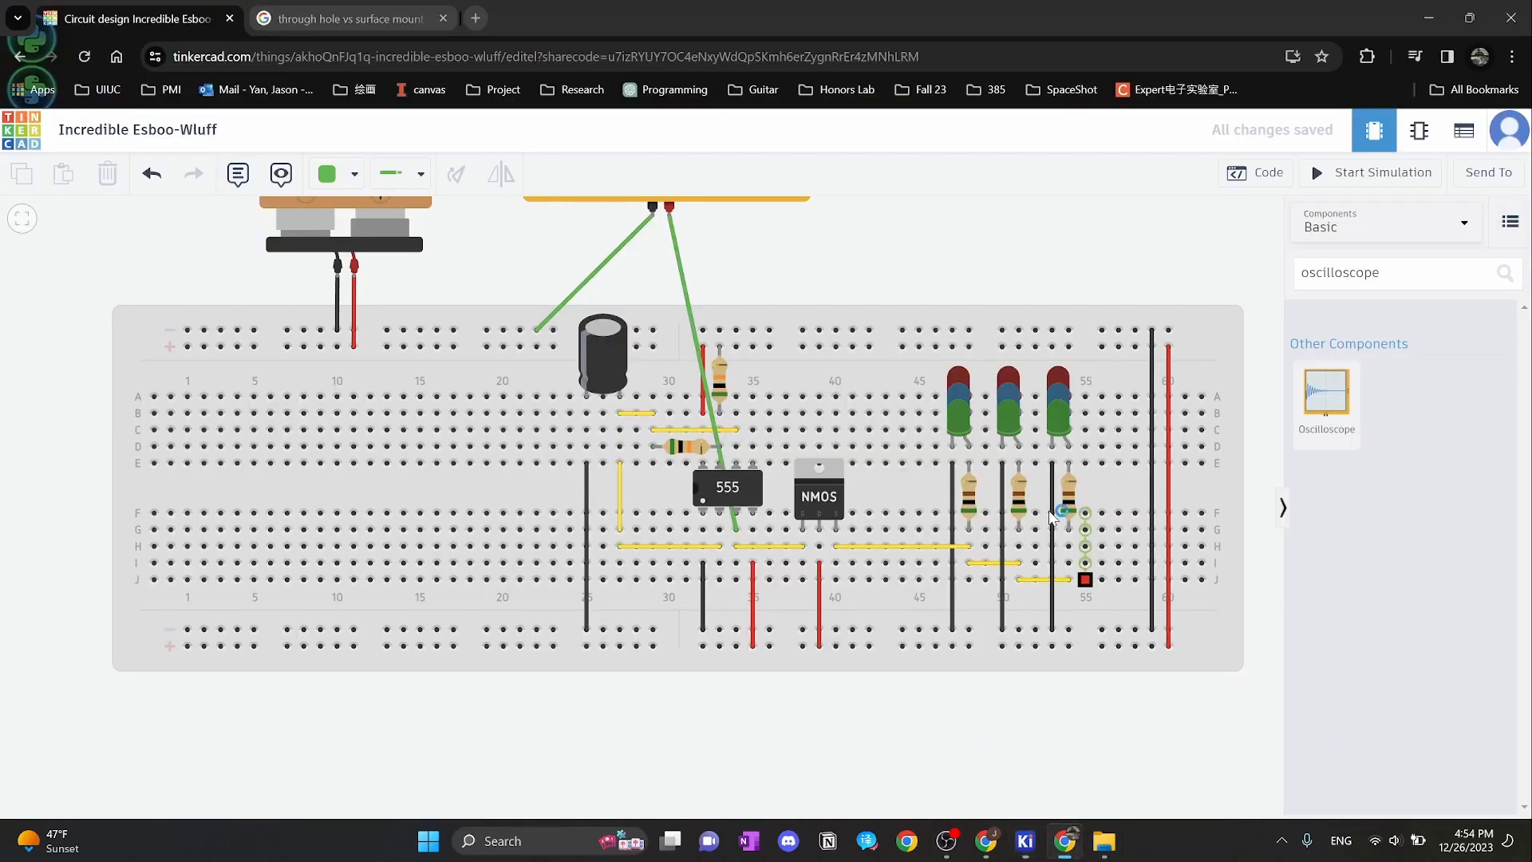
left_click(954, 530)
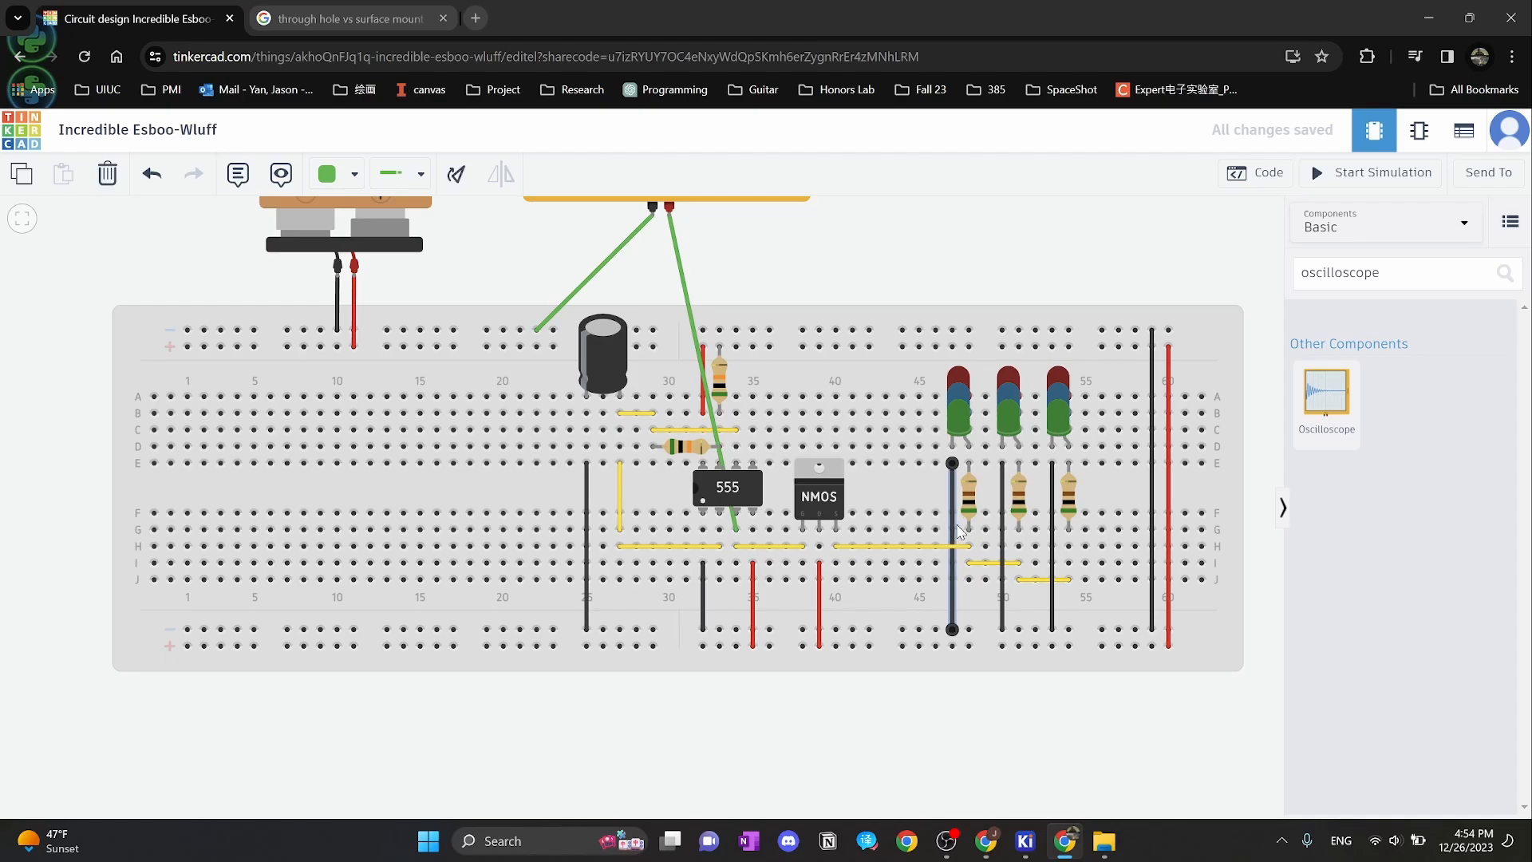
mouse_move(1004, 848)
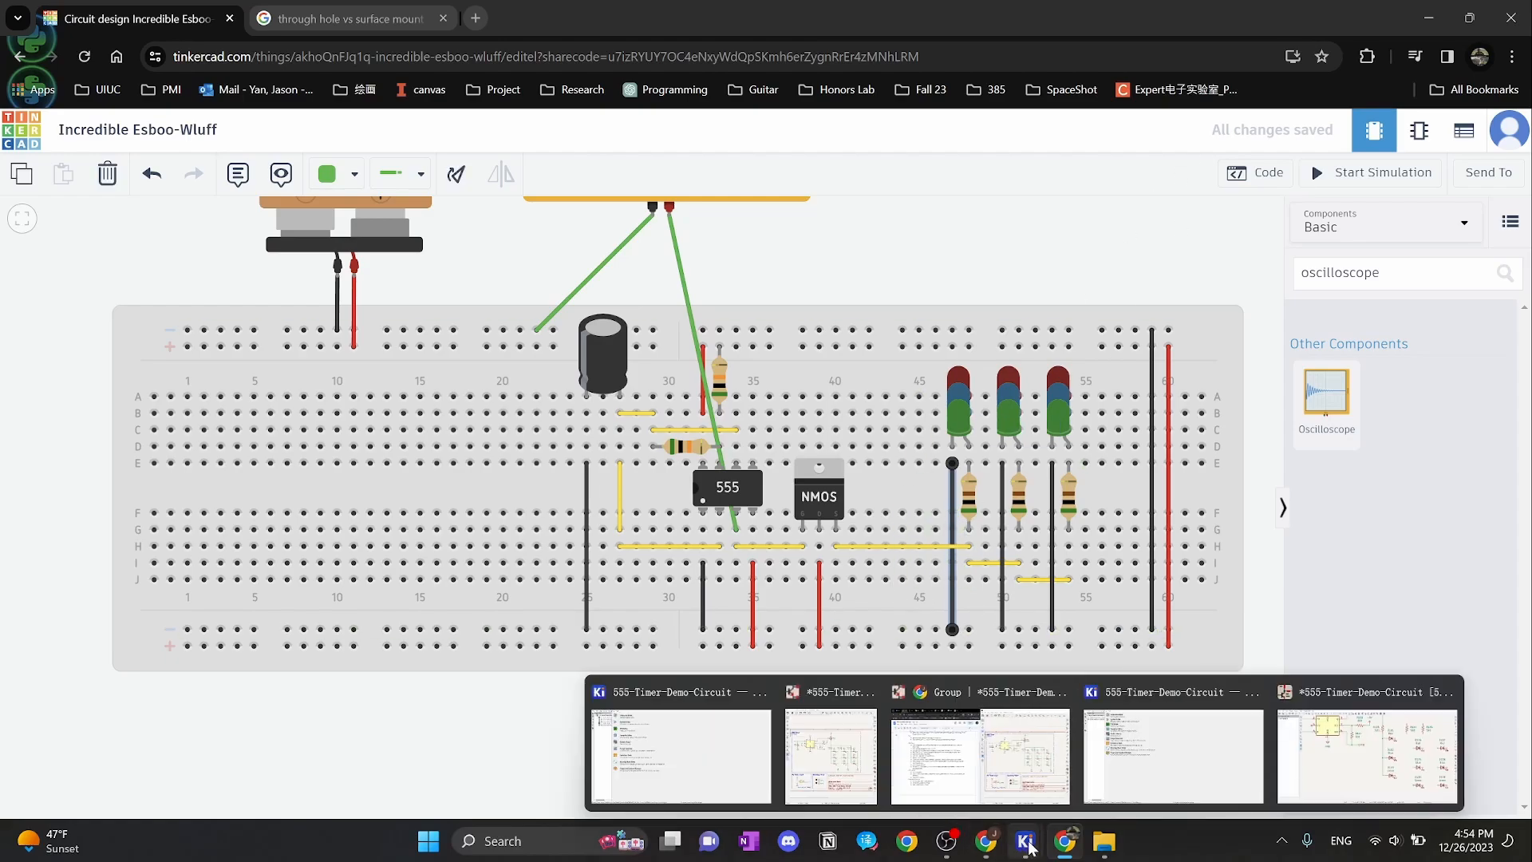
left_click(1367, 746)
Duplicate the GND symbol below the LED column and wire D101's cathode down to it
left_click(424, 307)
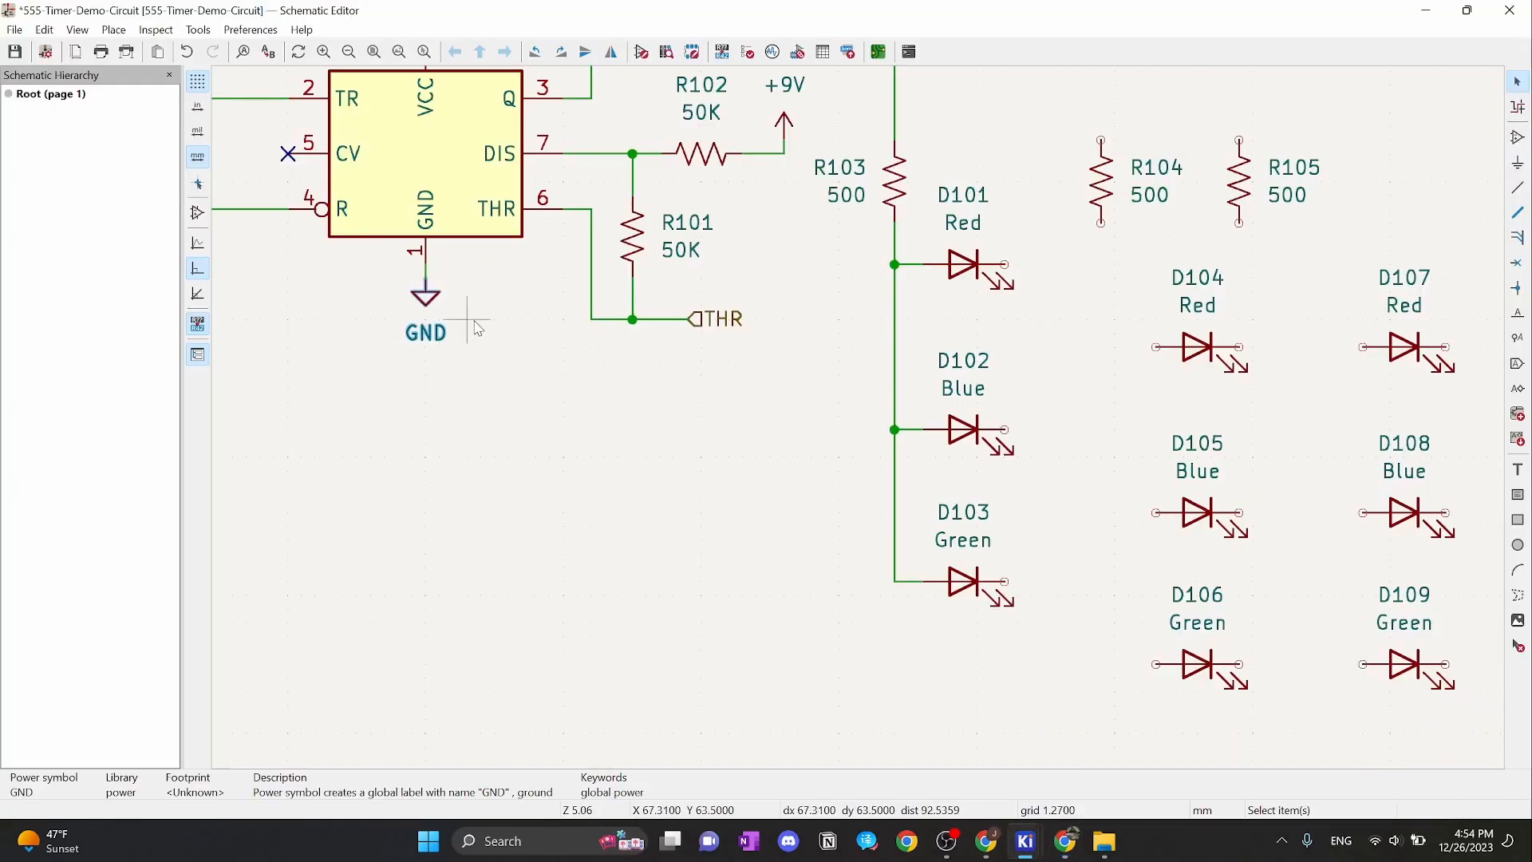
key("ctrl+d")
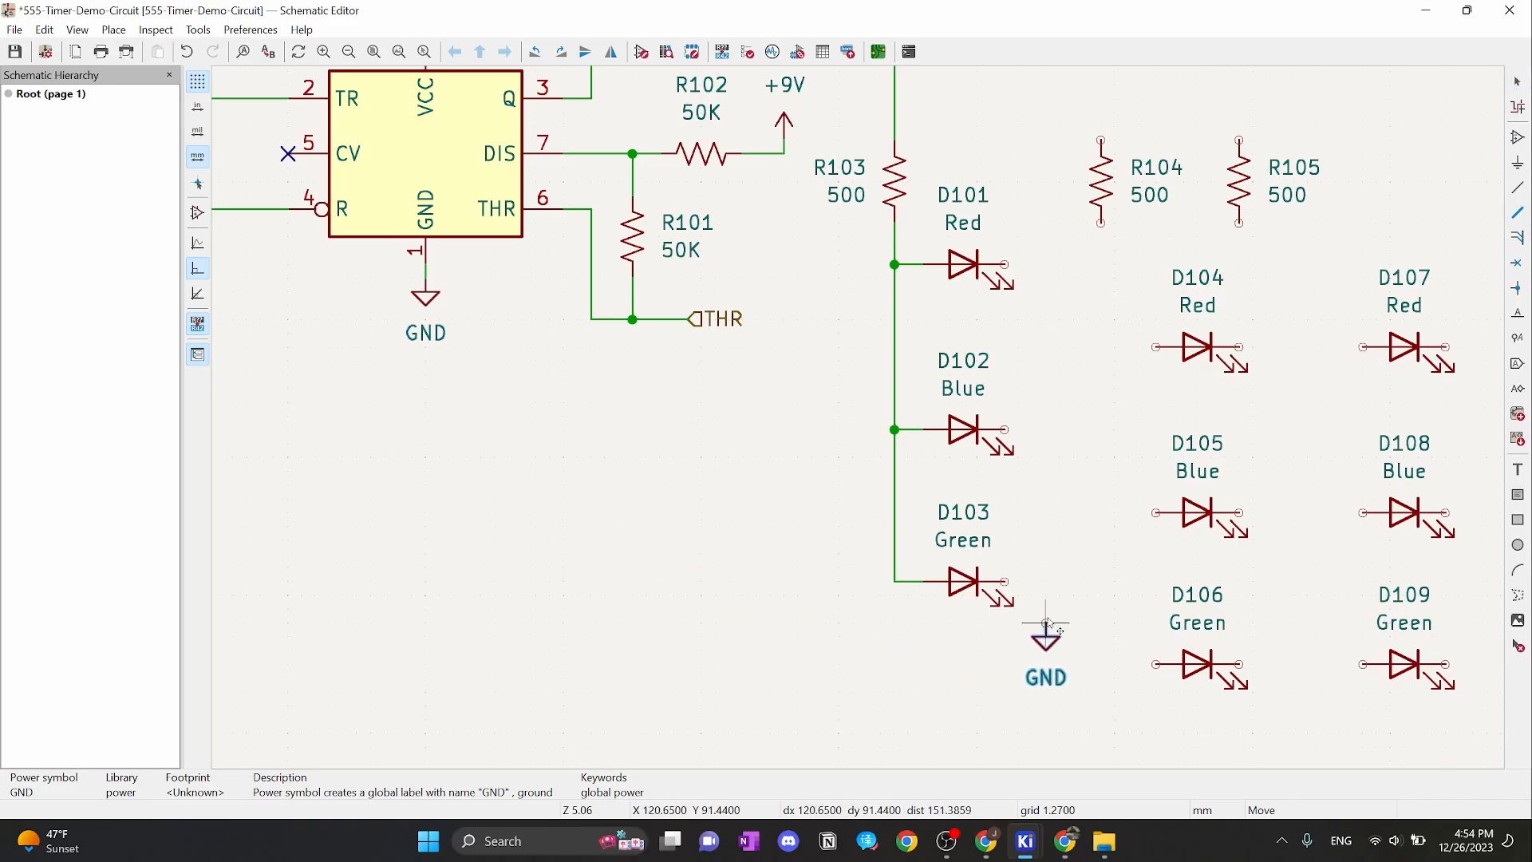
left_click(1046, 623)
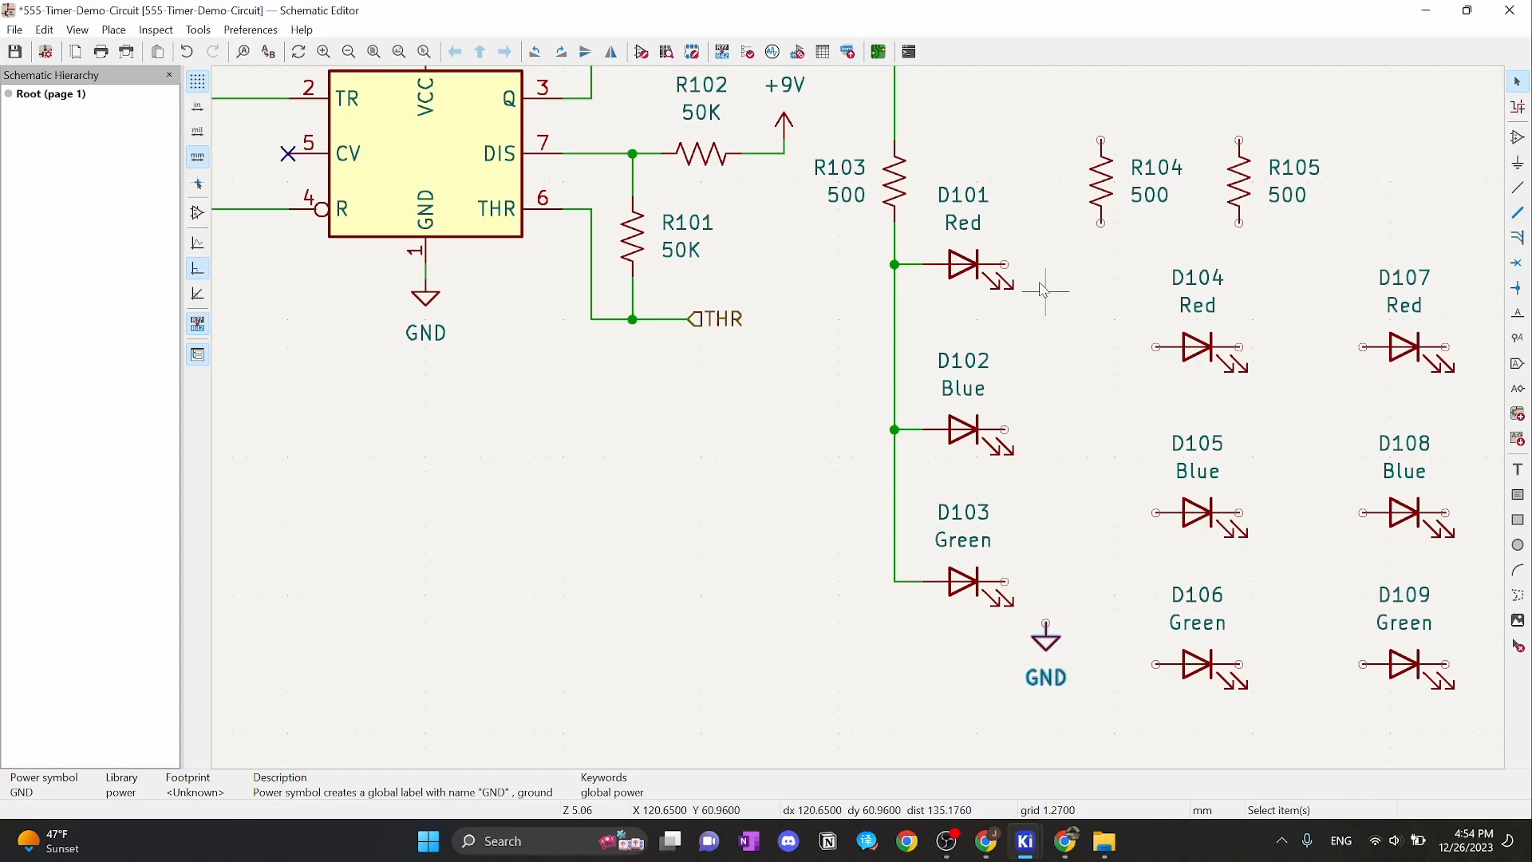
key("w")
left_click(1005, 264)
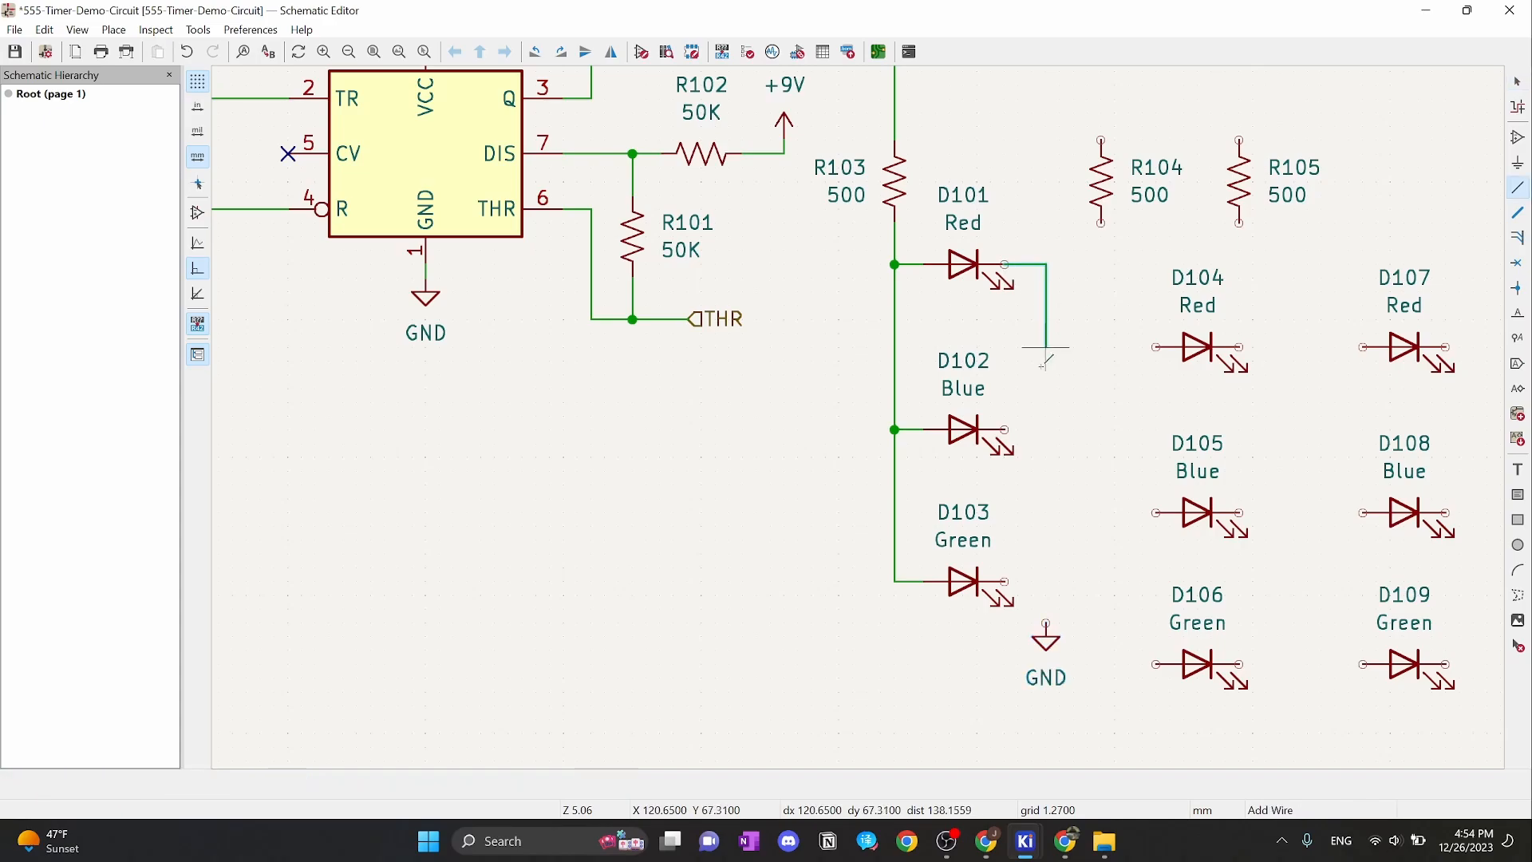
left_click(1046, 623)
key("Escape")
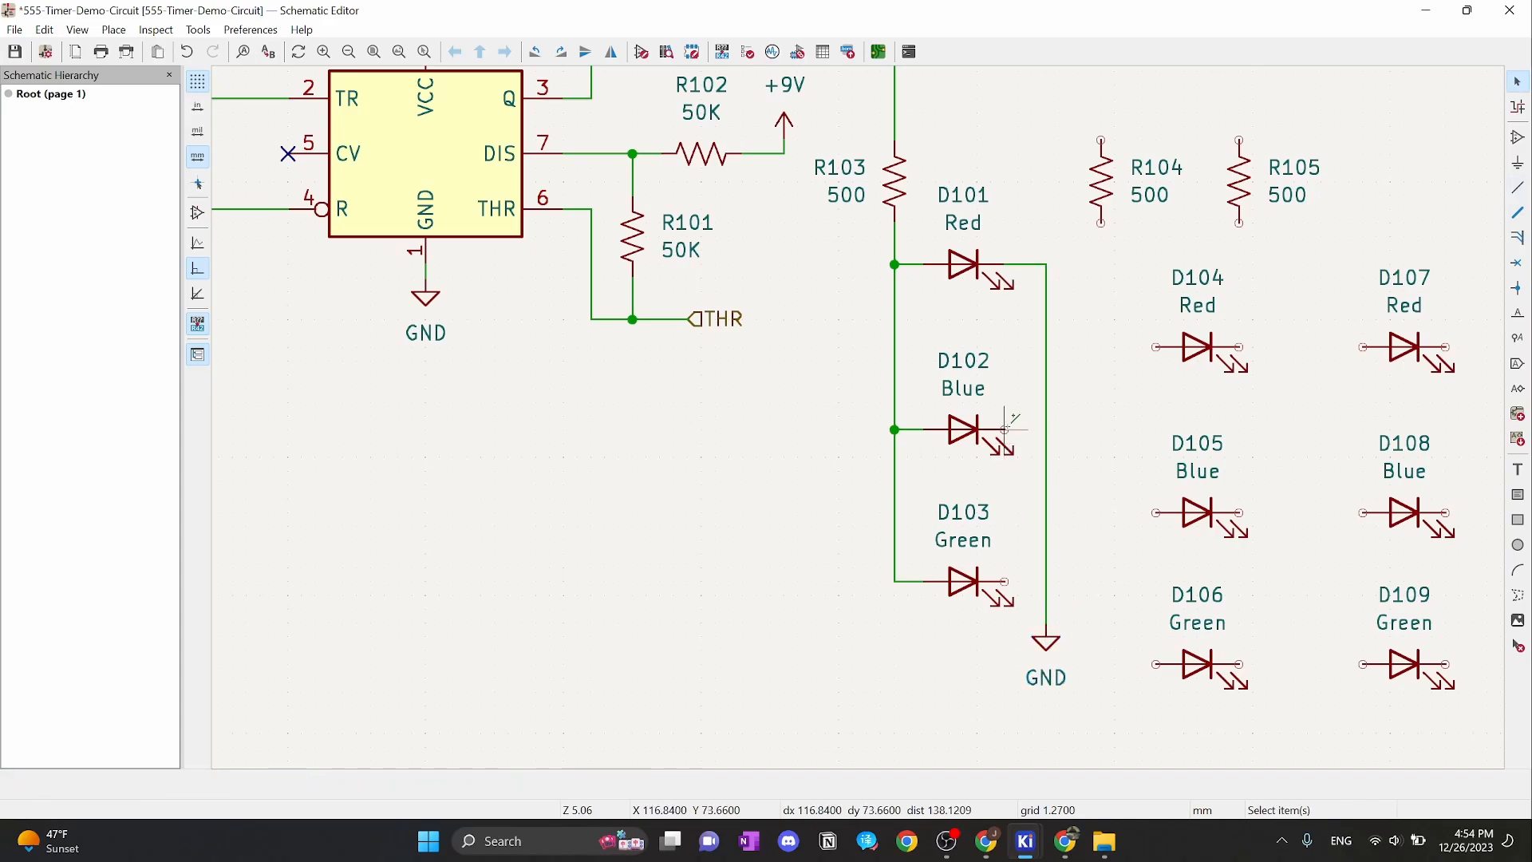
Join D102's and D103's cathodes onto the ground wire
key("w")
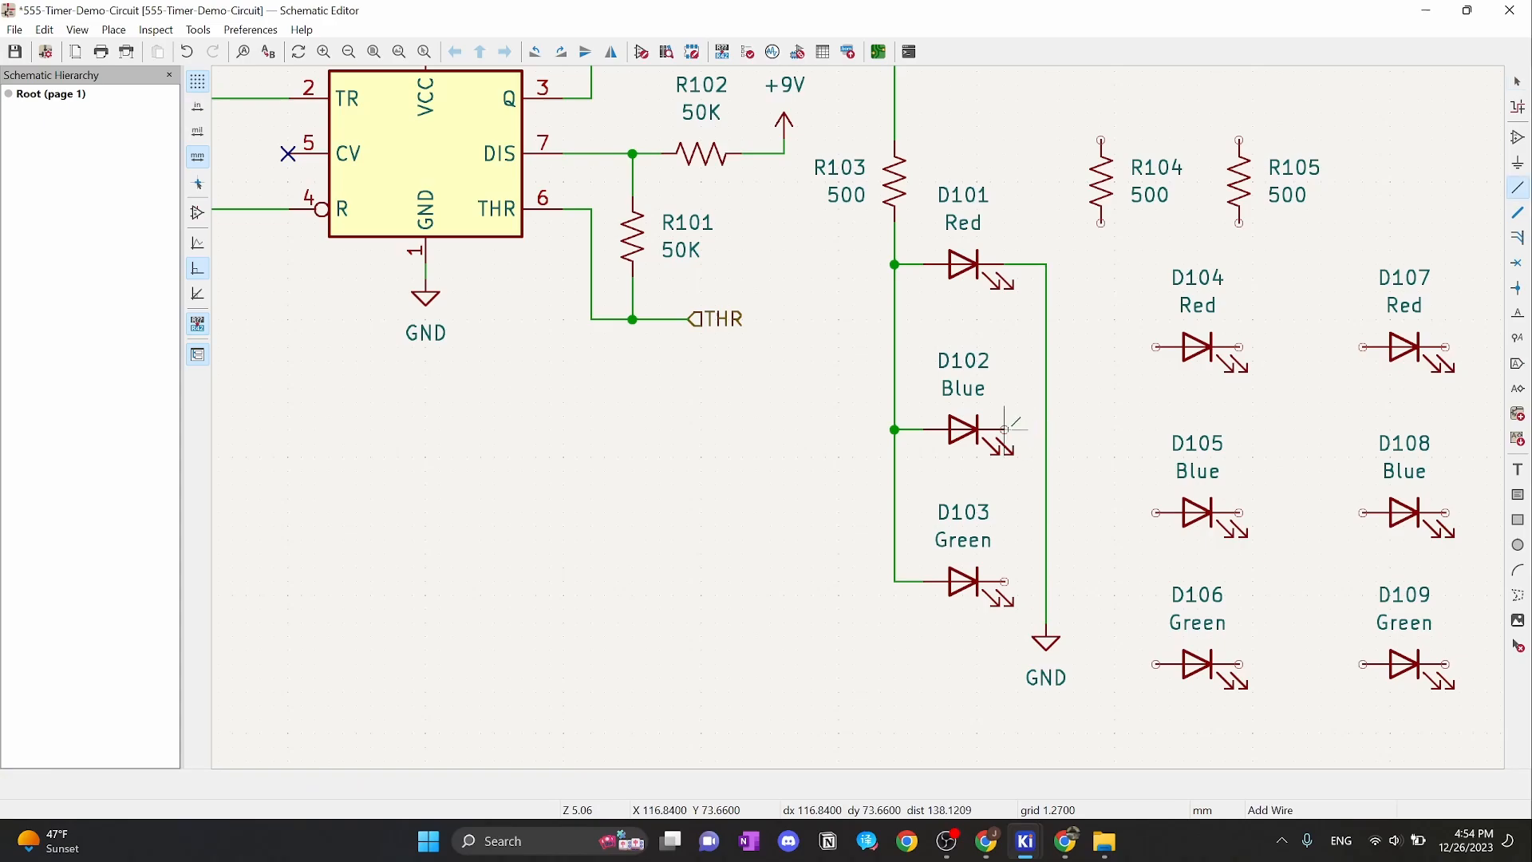
left_click(1046, 429)
key("Escape")
key("w")
left_click(1046, 580)
key("Escape")
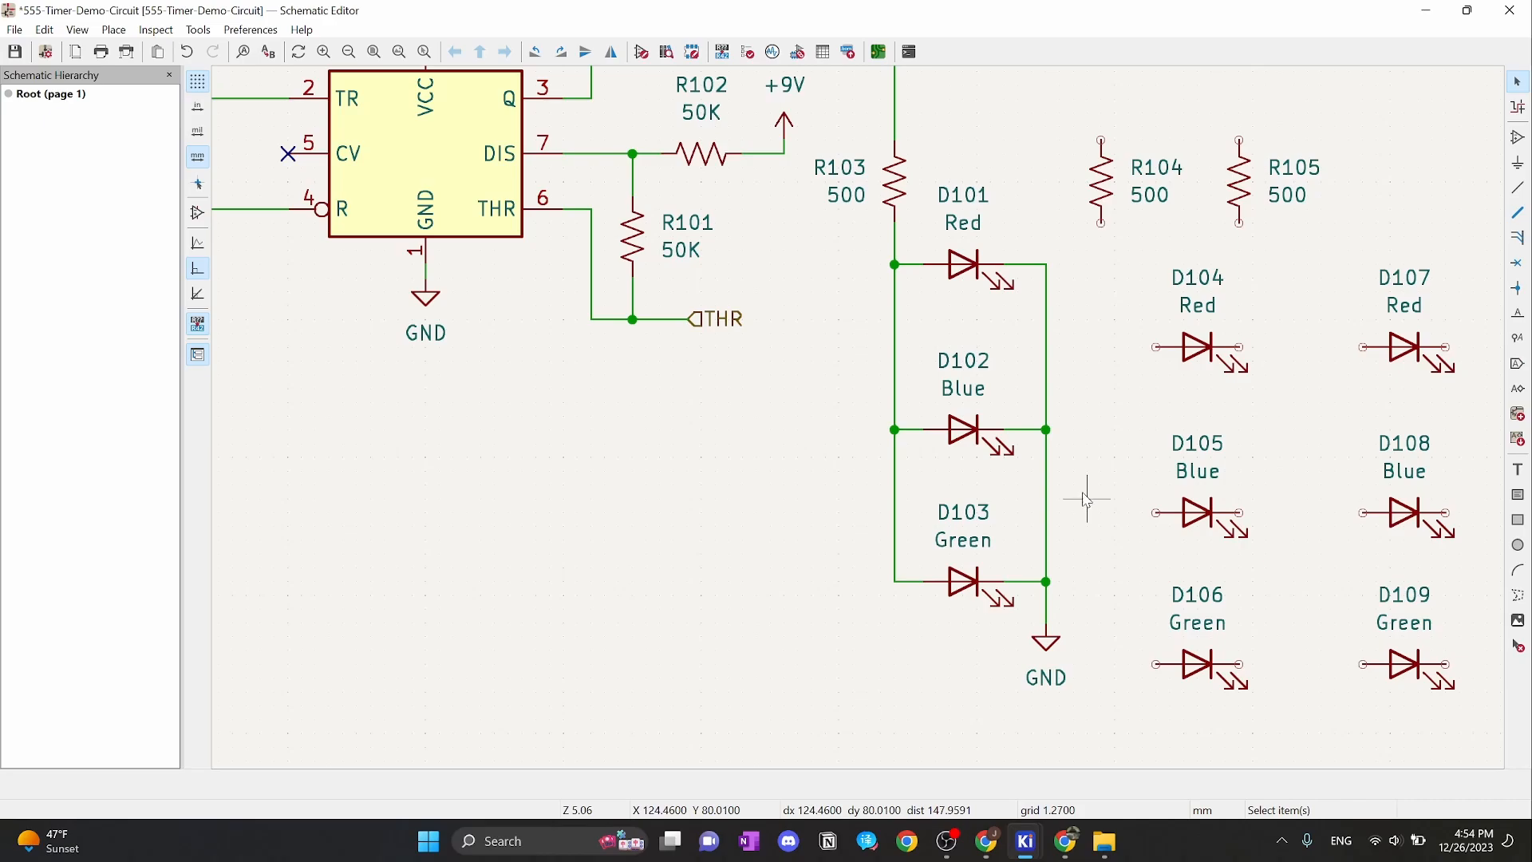
scroll(1083, 468, "down", 1)
scroll(853, 387, "up", 1)
middle_click_drag(874, 308, 918, 433)
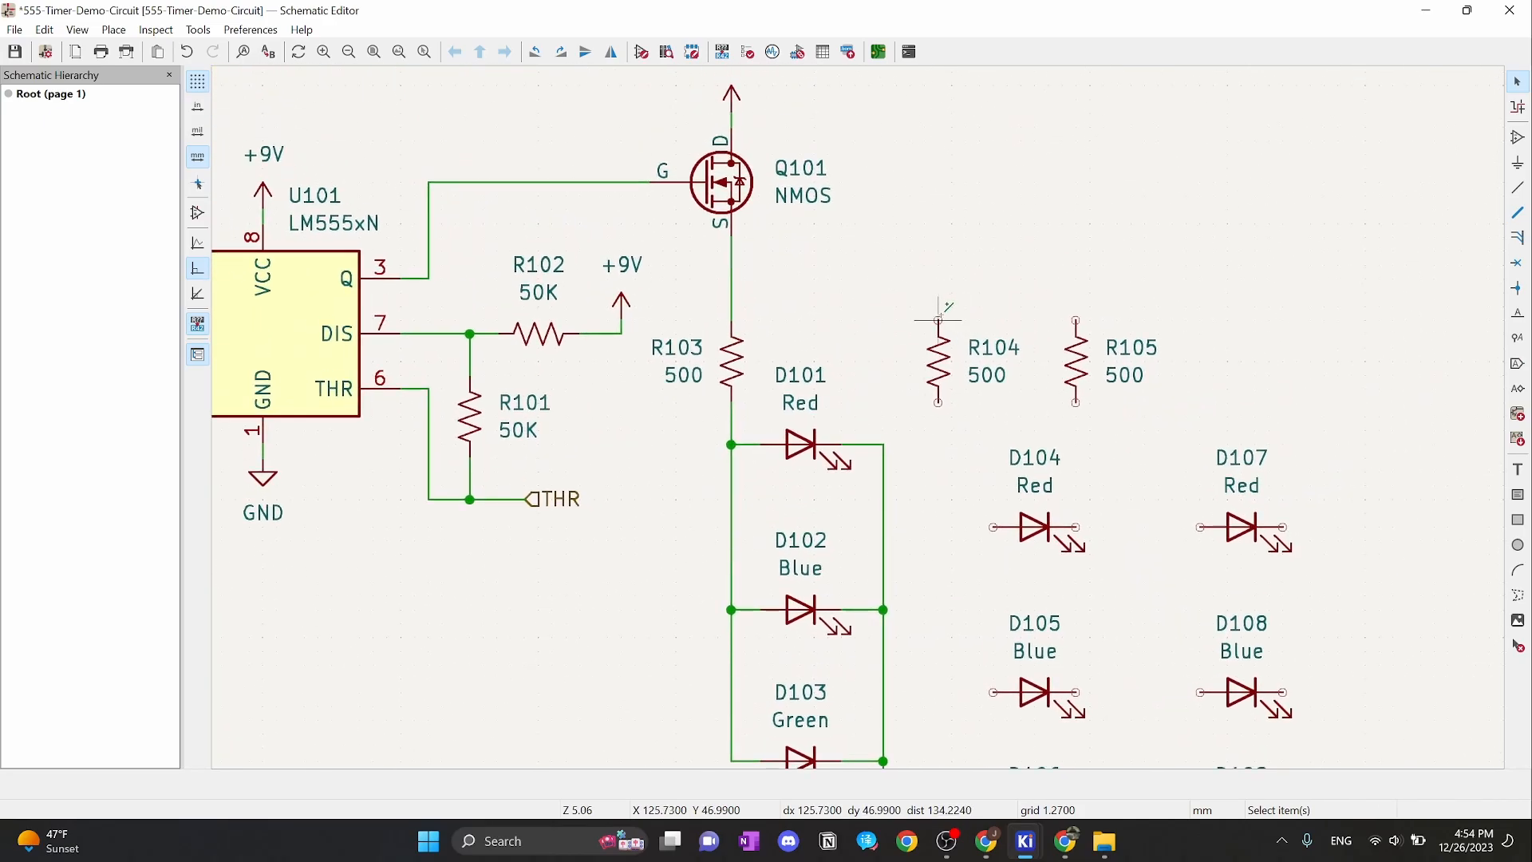
Wire R104's top pin to R103's supply net at the NMOS source
key("w")
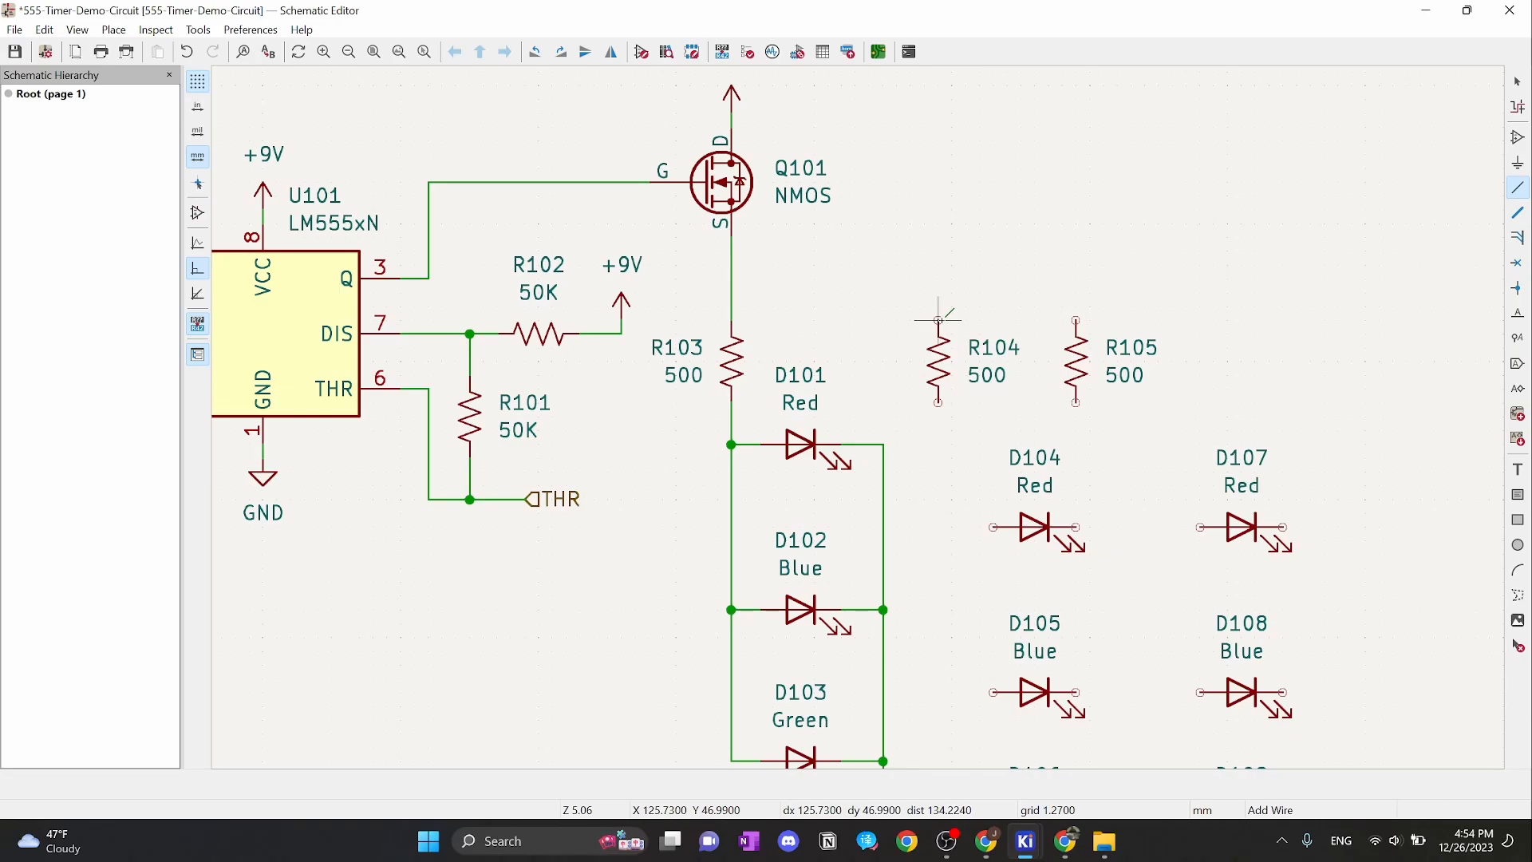
left_click(732, 292)
key("Escape")
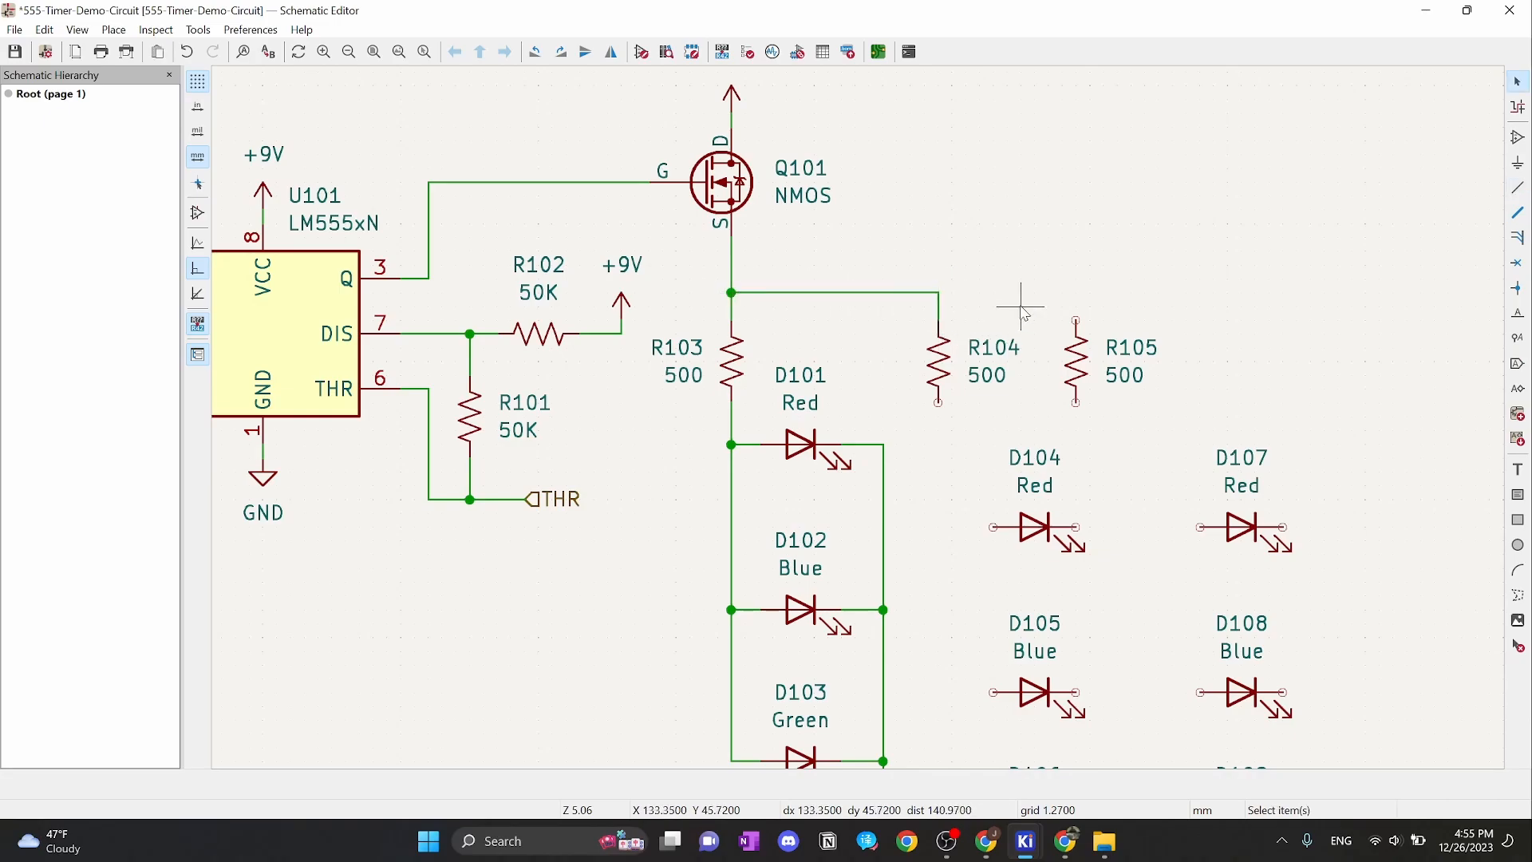
scroll(997, 327, "down", 2)
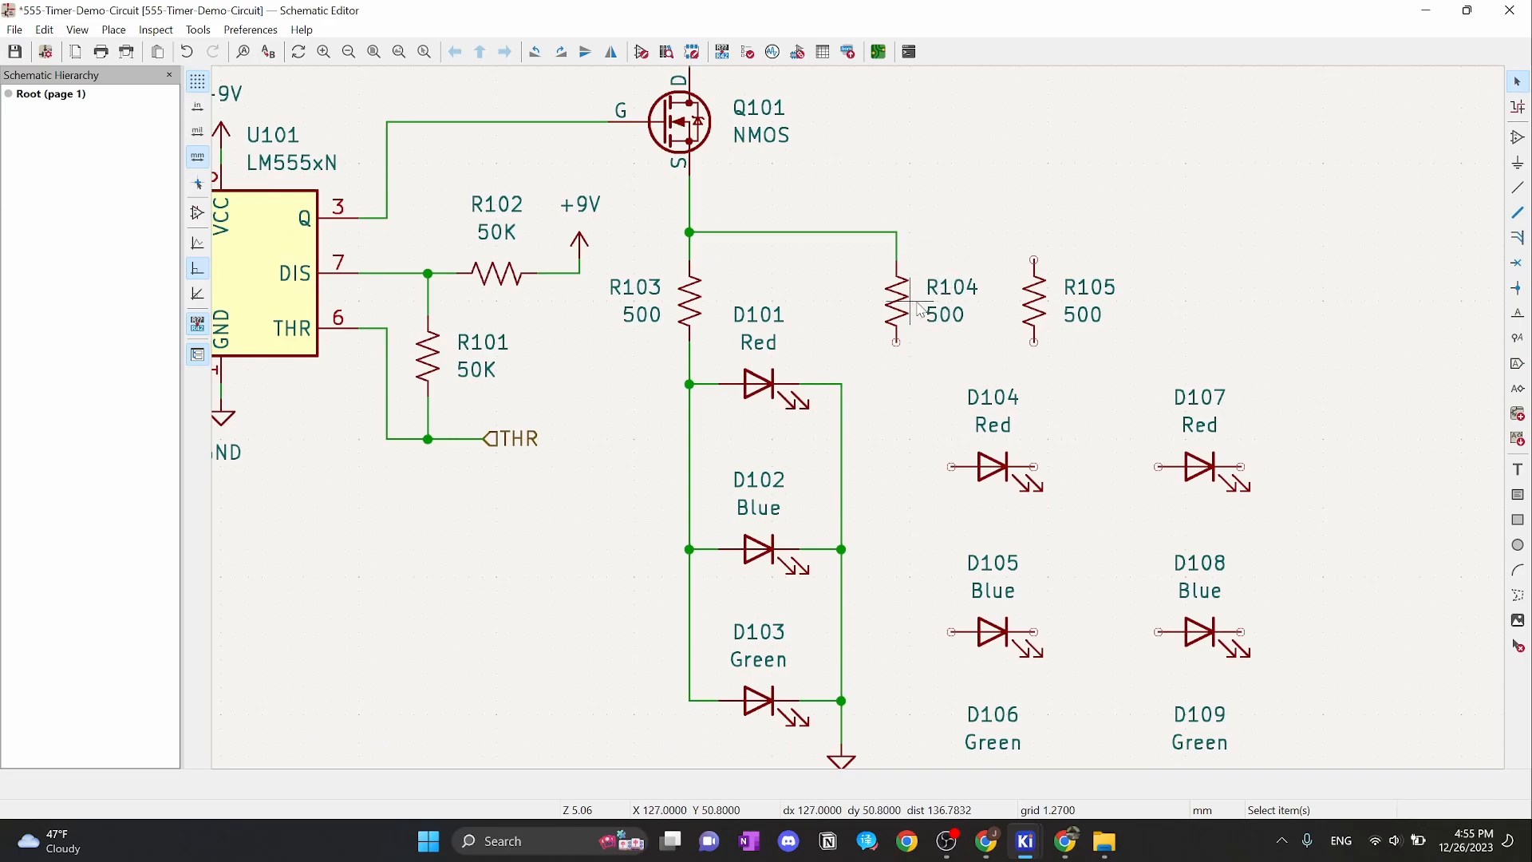
Move R104's reference and 500 value labels to its left side
left_click_drag(925, 267, 997, 356)
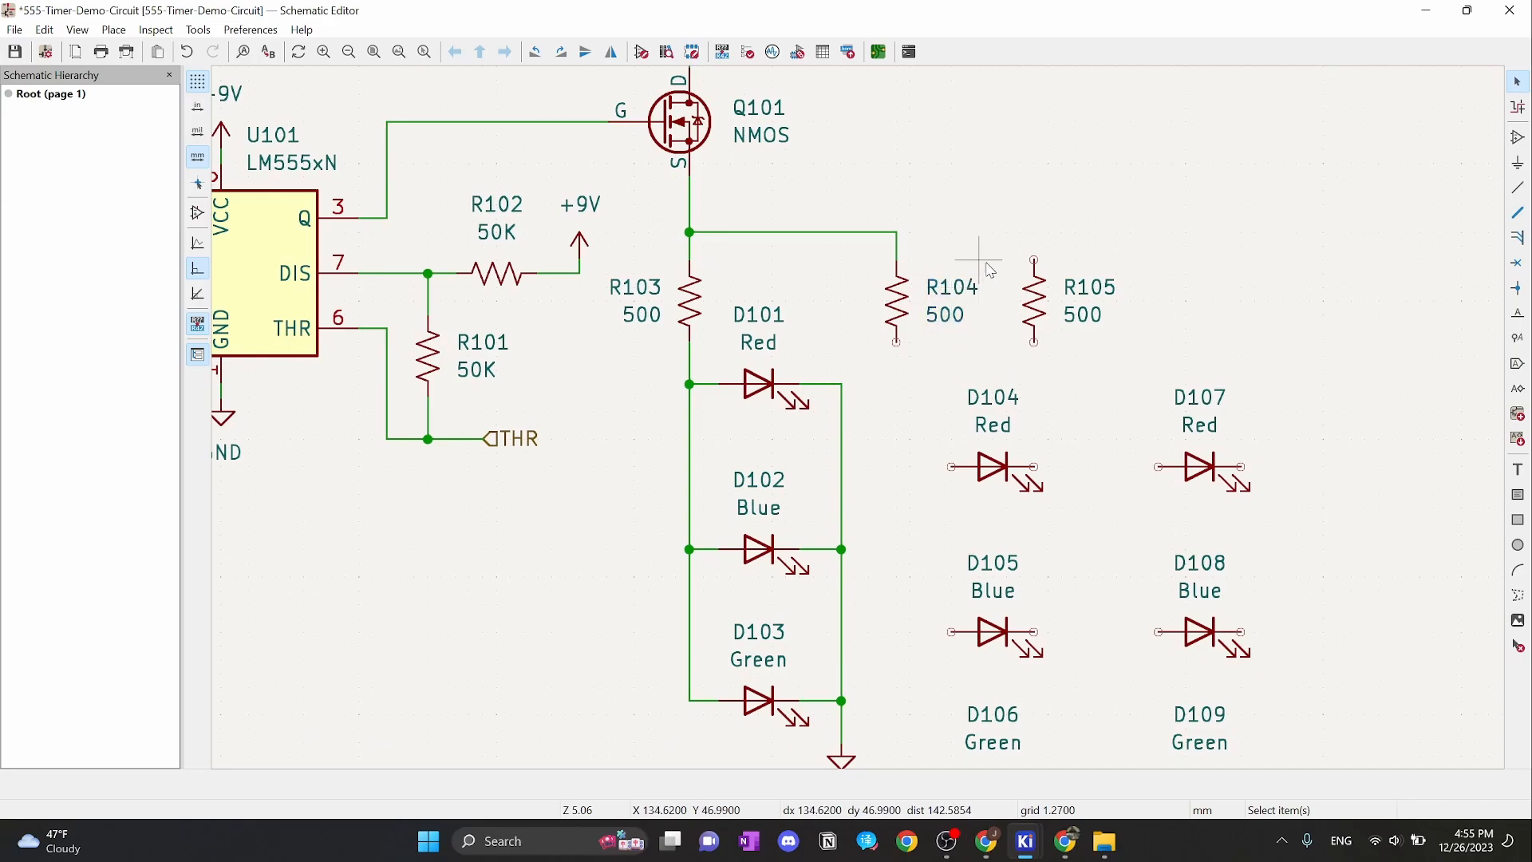
left_click_drag(986, 260, 913, 359)
left_click_drag(947, 309, 850, 323)
left_click(878, 361)
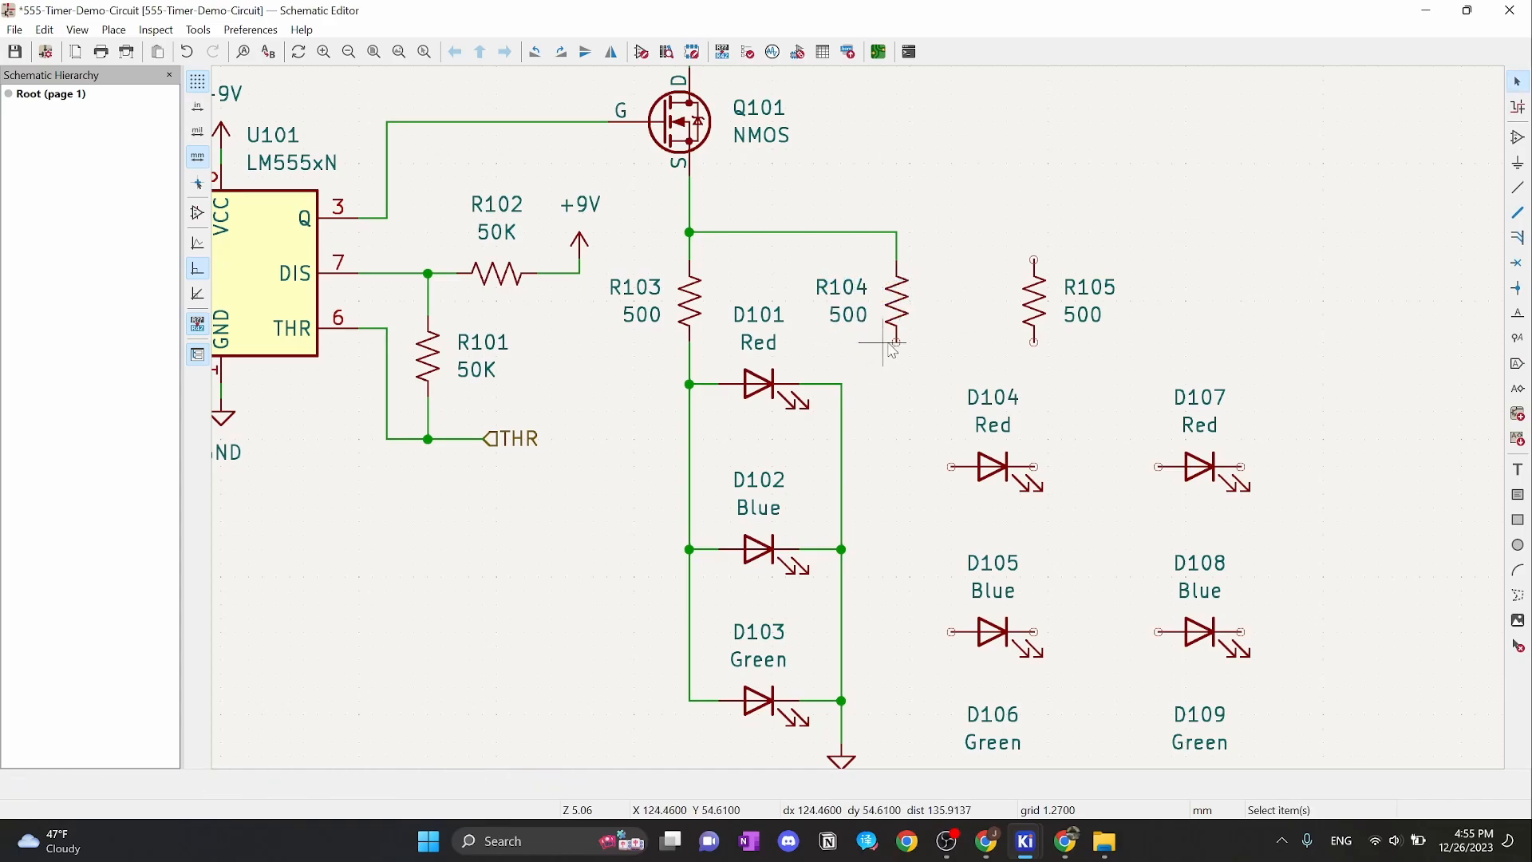
scroll(936, 435, "down", 2)
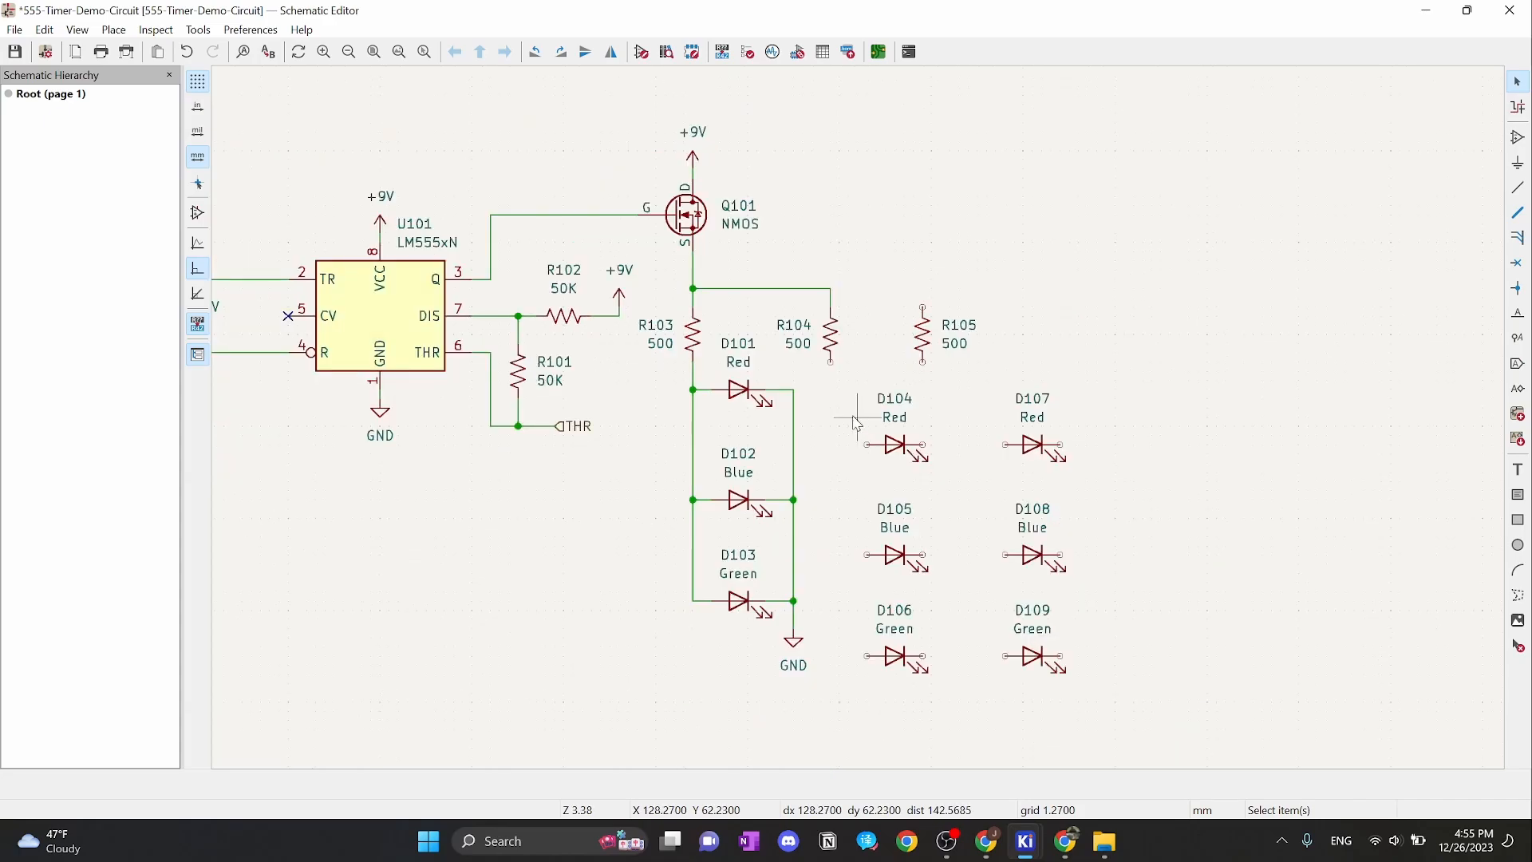
Move LEDs D104–D106 into place beneath R104
left_click_drag(858, 381, 958, 682)
key("m")
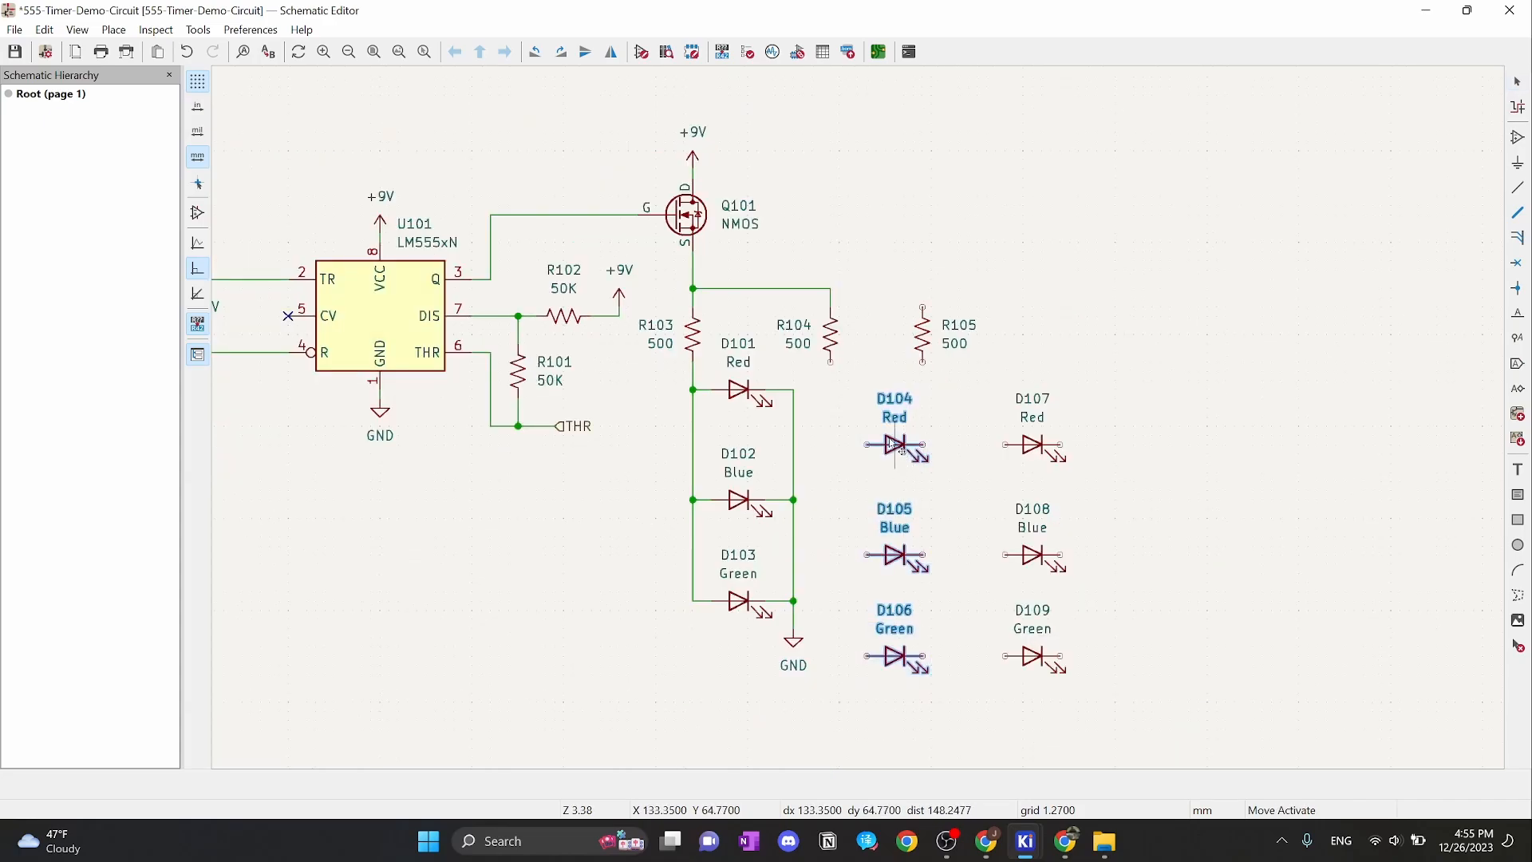
left_click(886, 394)
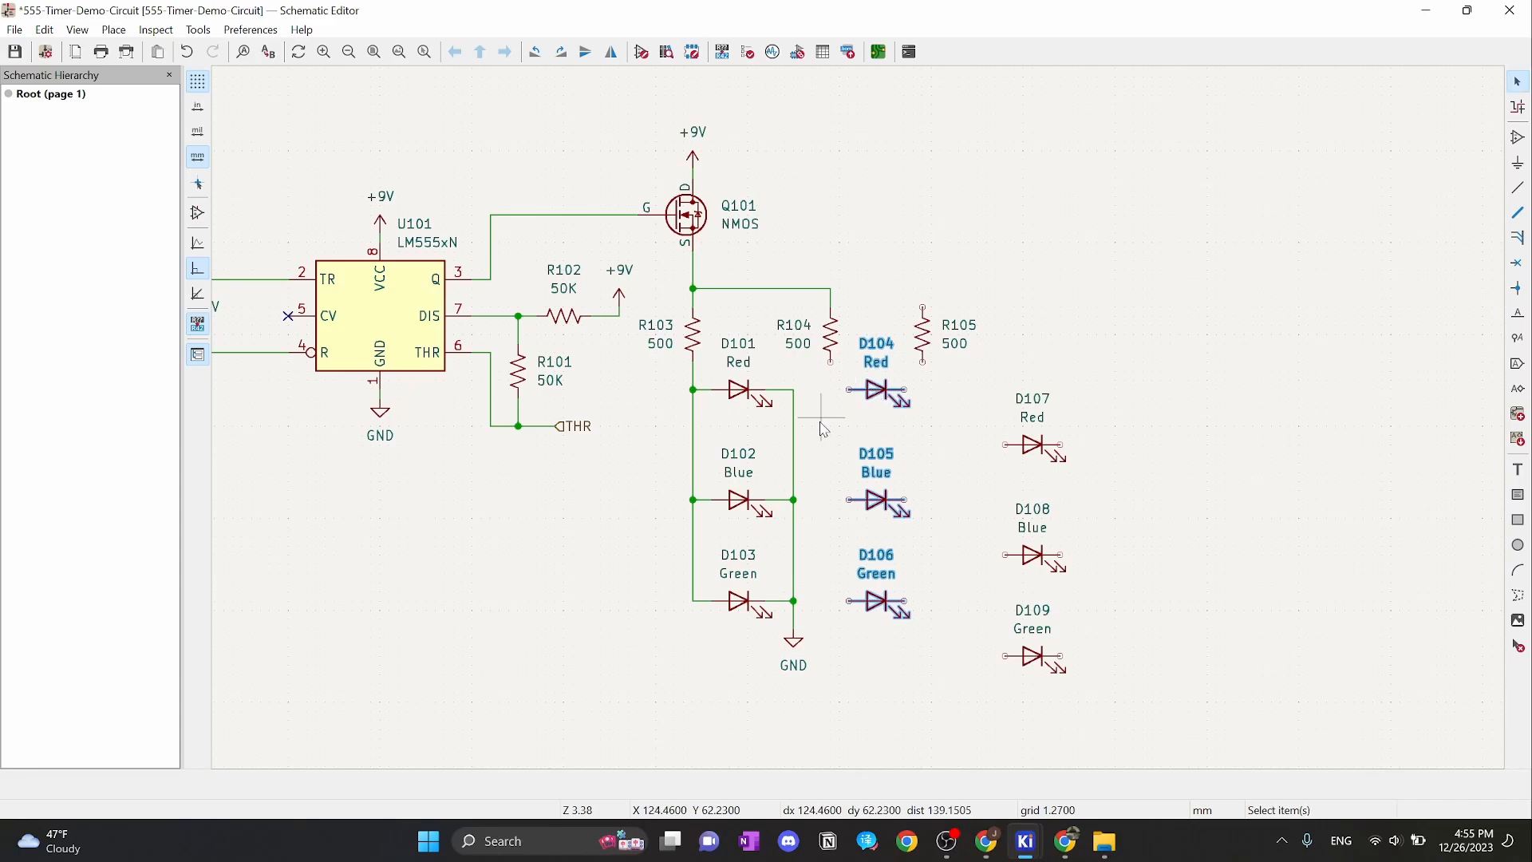
scroll(824, 422, "up", 4)
Wire R104's lower pin to D104's anode and join D105's and D106's anodes to it
key("w")
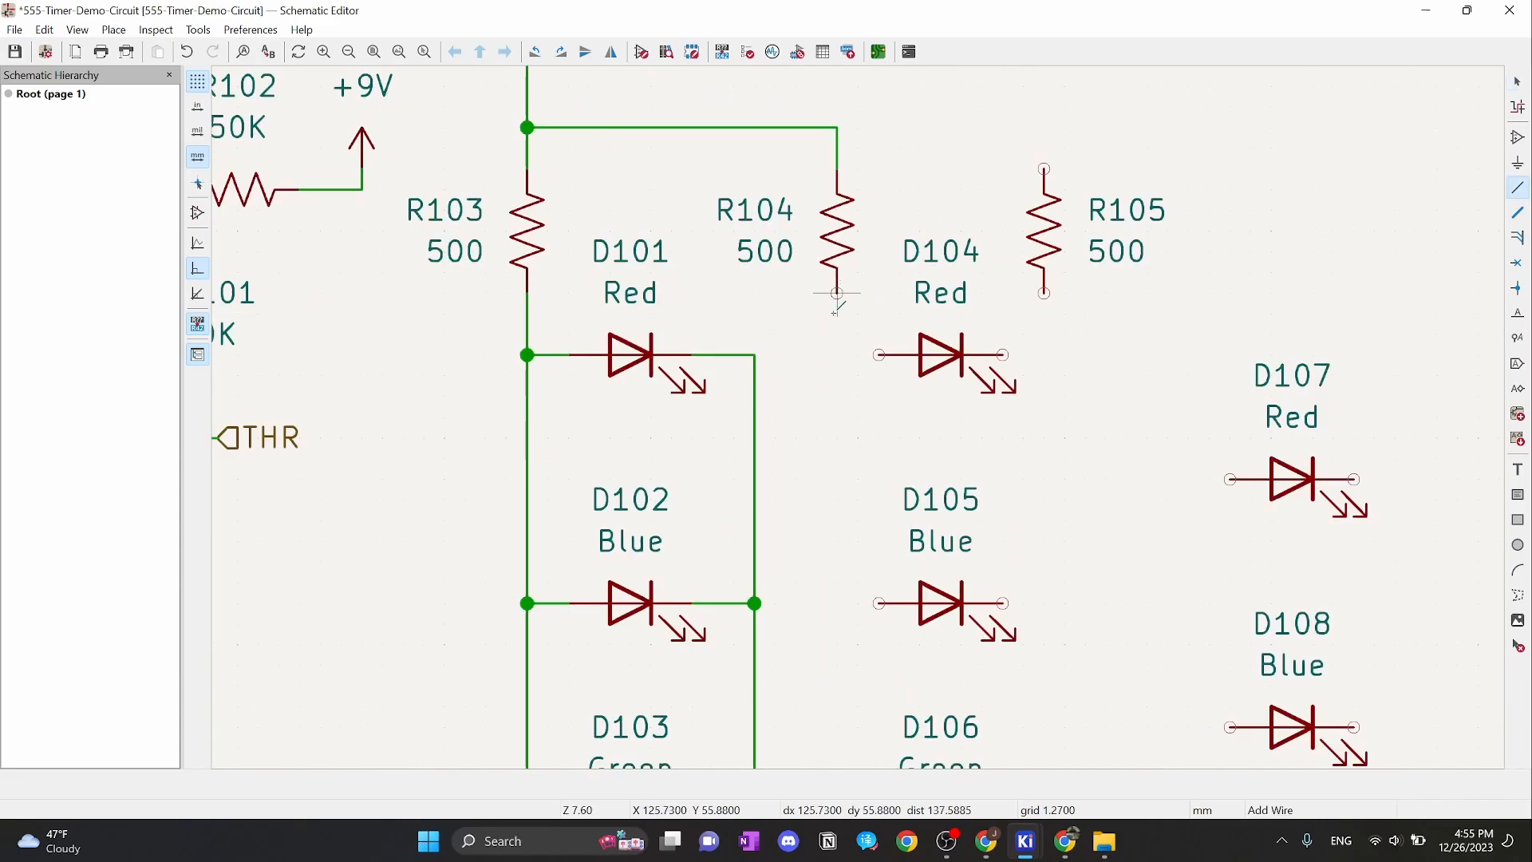
left_click(877, 354)
key("w")
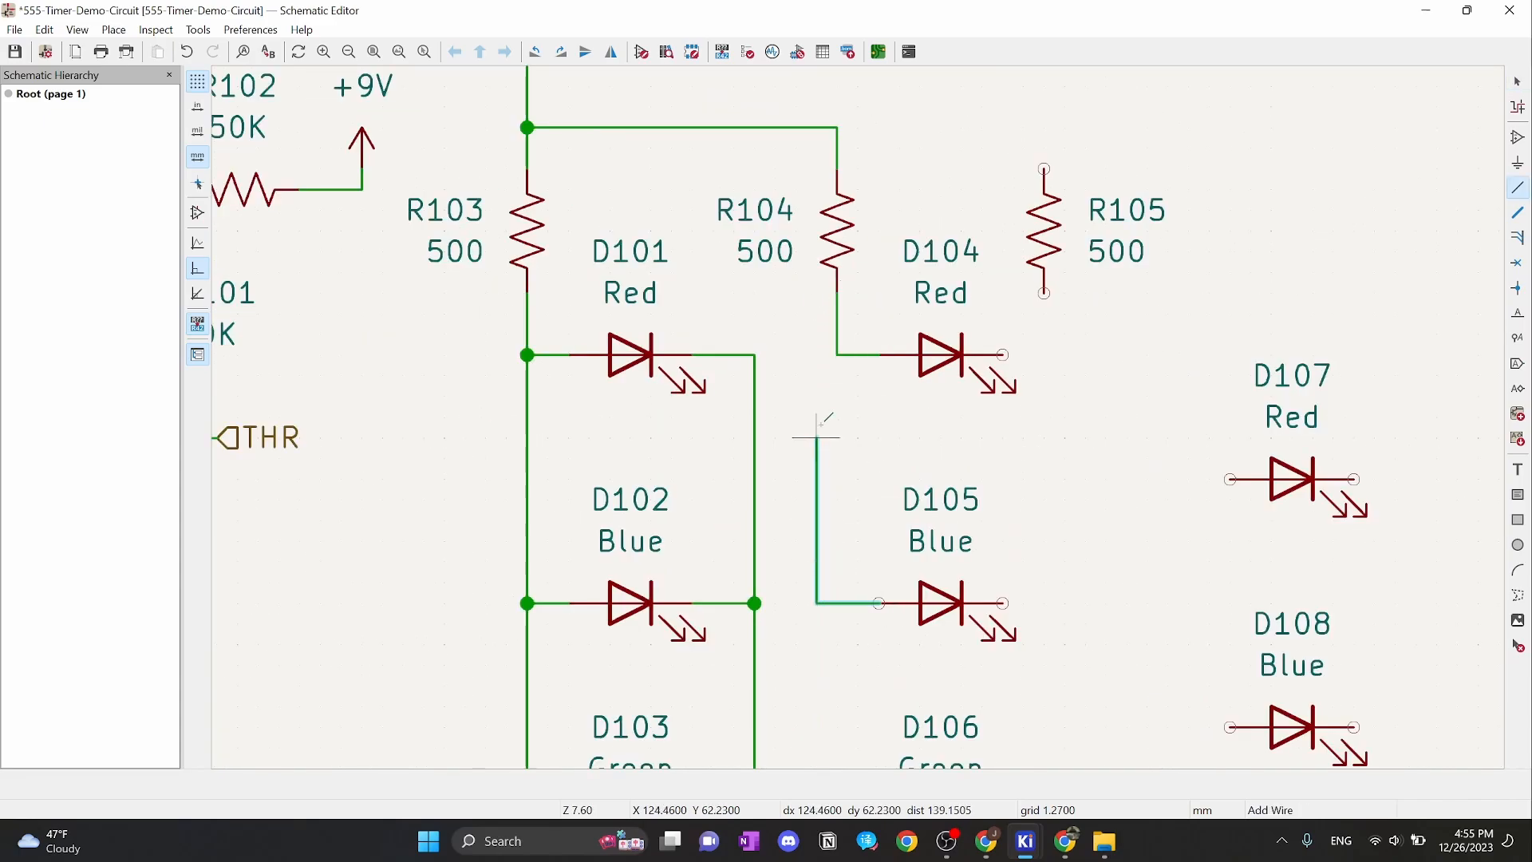
left_click(836, 354)
key("Escape")
scroll(854, 496, "down", 3, "ctrl")
key("w")
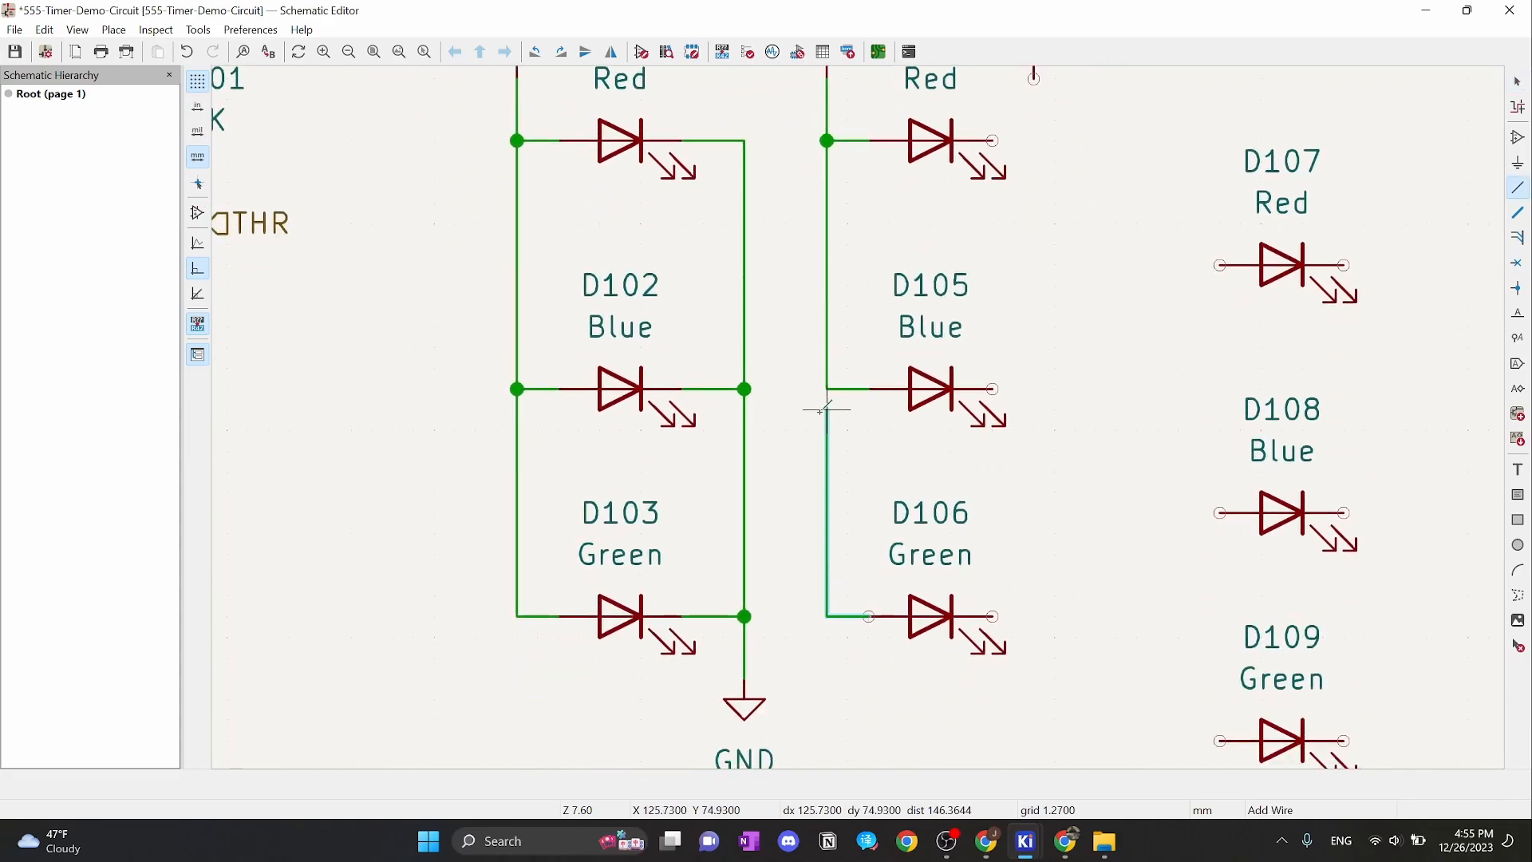
left_click(827, 388)
key("Escape")
scroll(1026, 417, "up", 3)
scroll(854, 232, "down", 2)
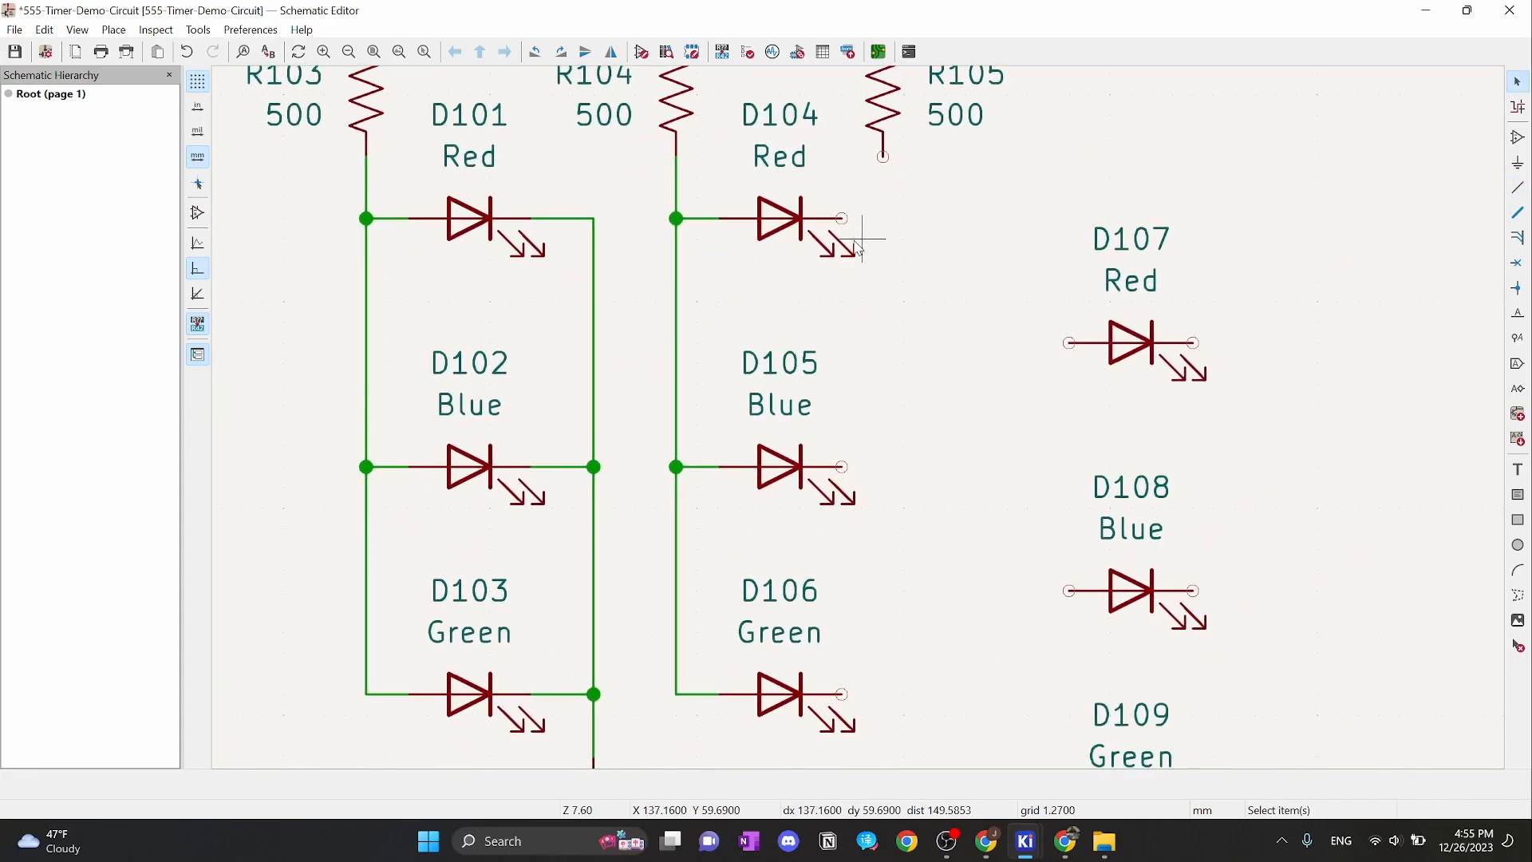
scroll(841, 212, "down", 2)
Duplicate the GND symbol below D106 and wire D104's cathode down to it
left_click(593, 655)
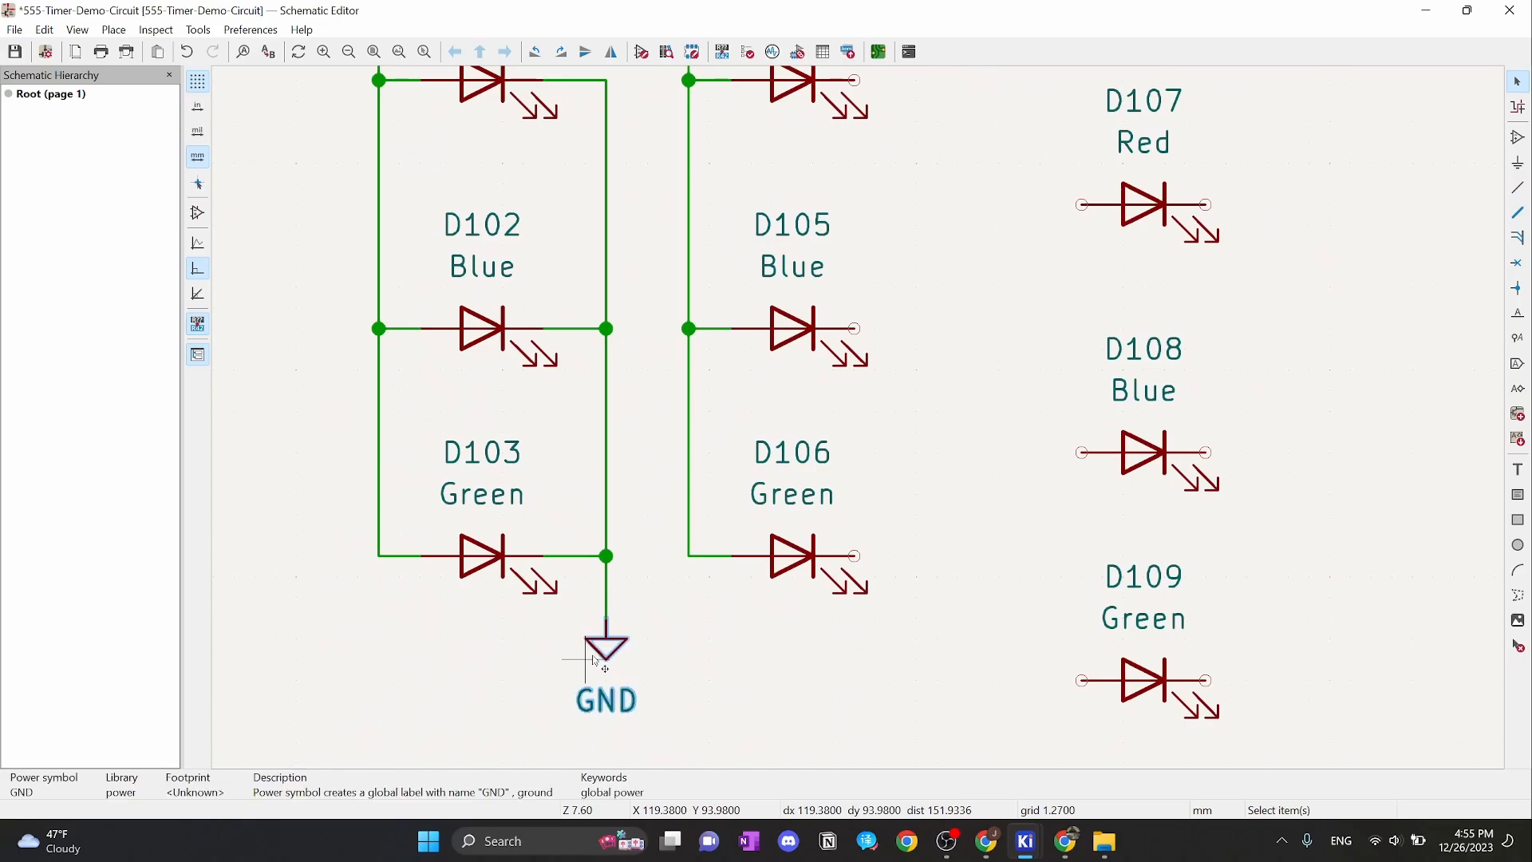
key("ctrl+d")
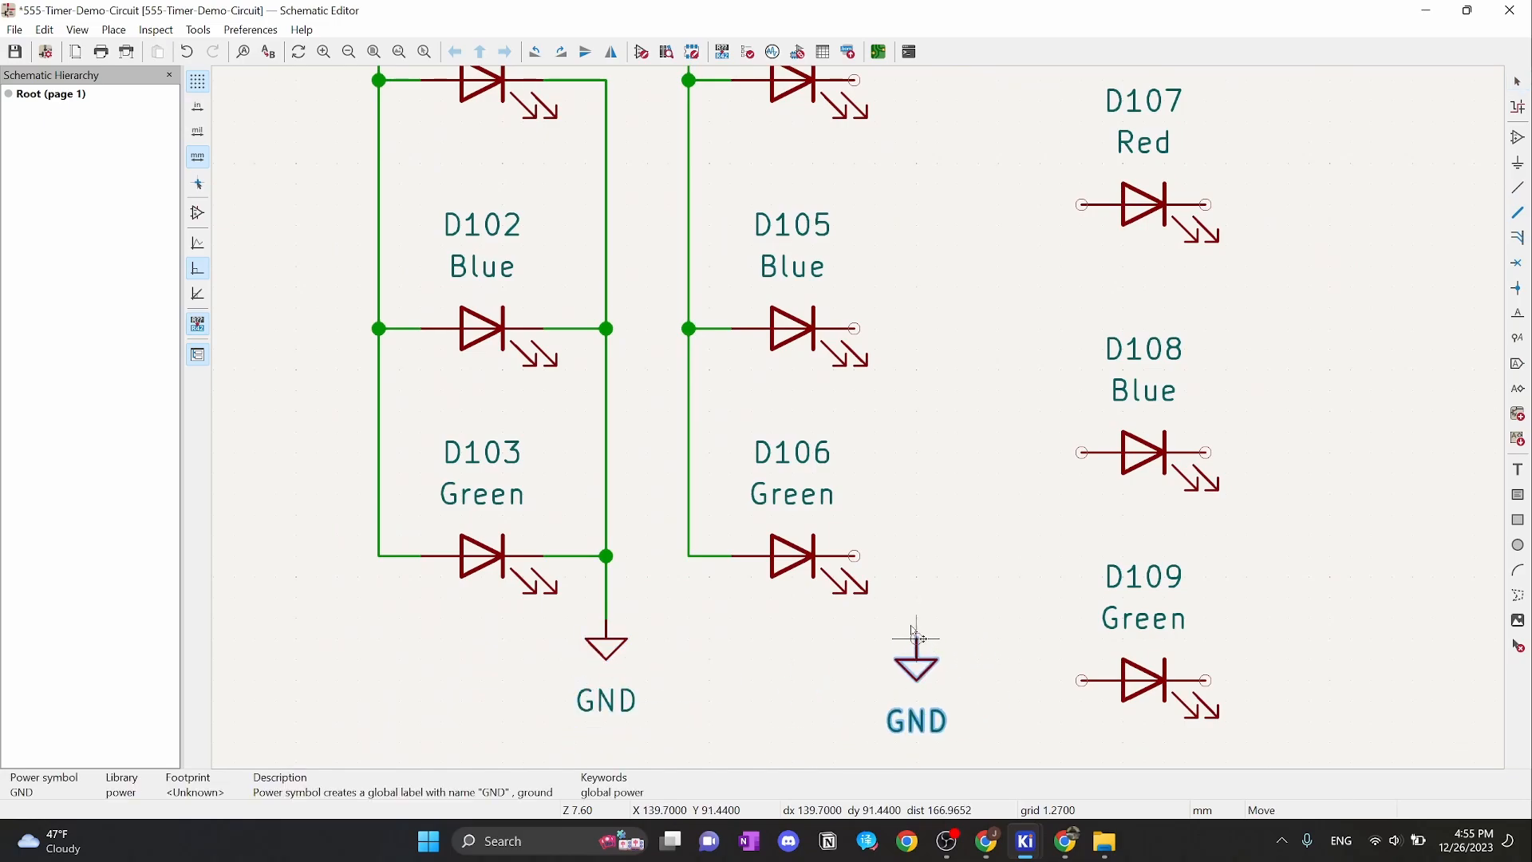
left_click(917, 620)
scroll(973, 544, "up", 3)
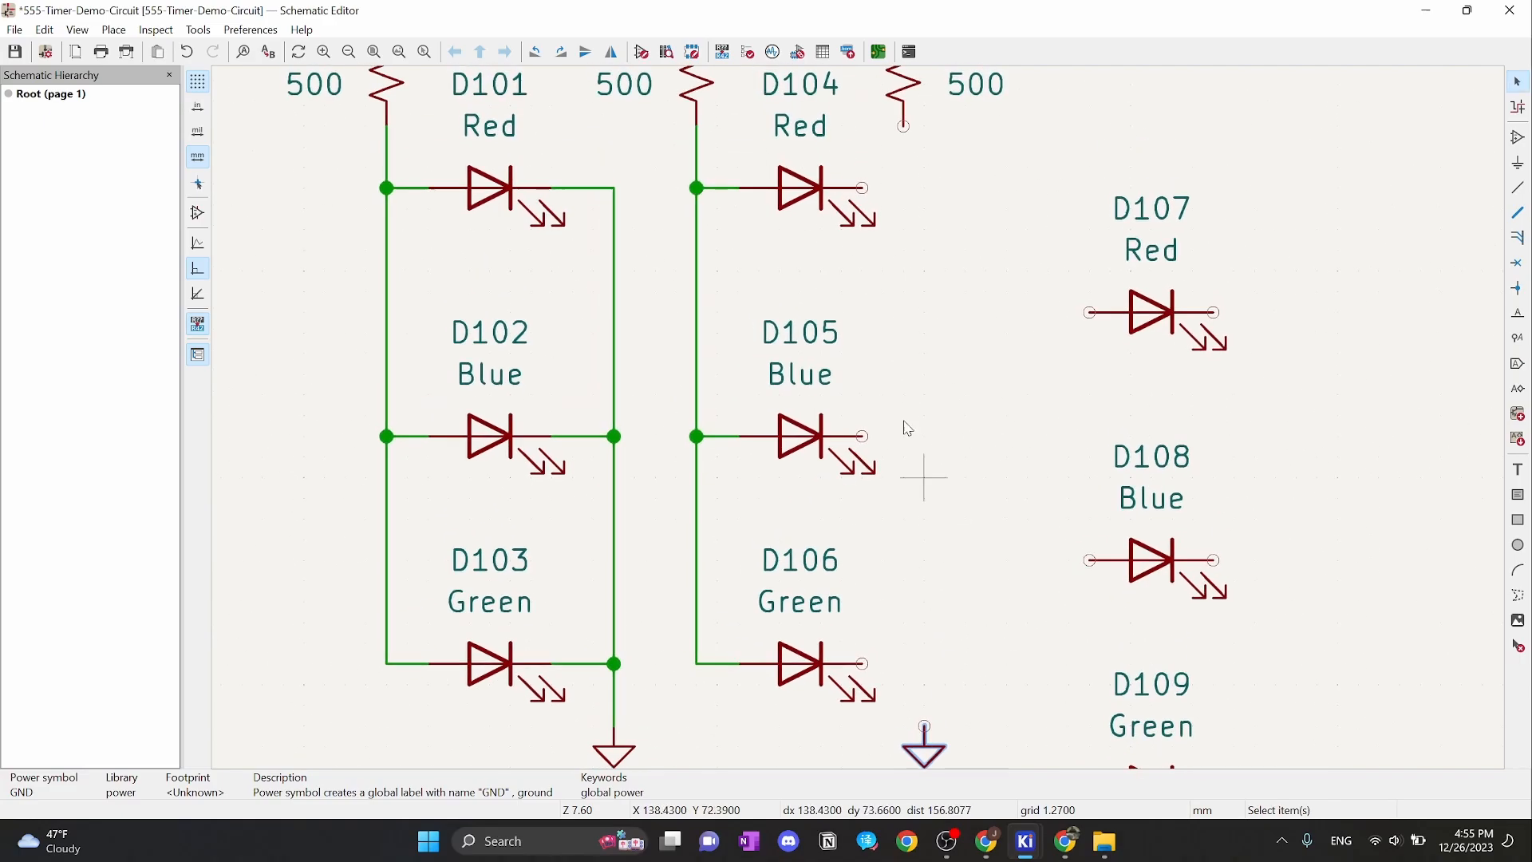
left_click(863, 187)
left_click(925, 723)
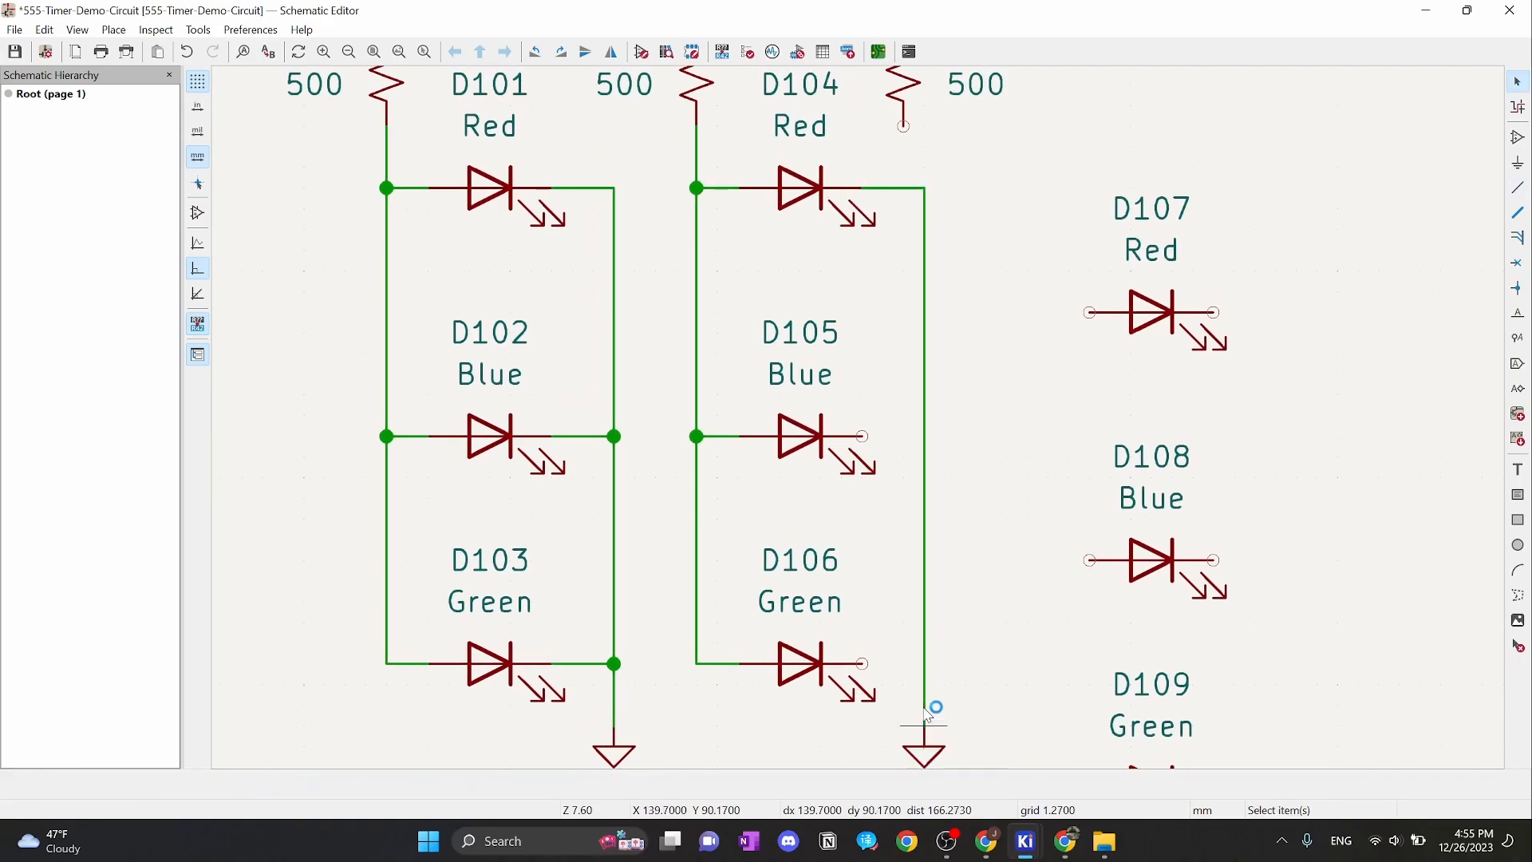
left_click(862, 437)
Connect D105's and D106's cathodes to the new ground wire
left_click(924, 437)
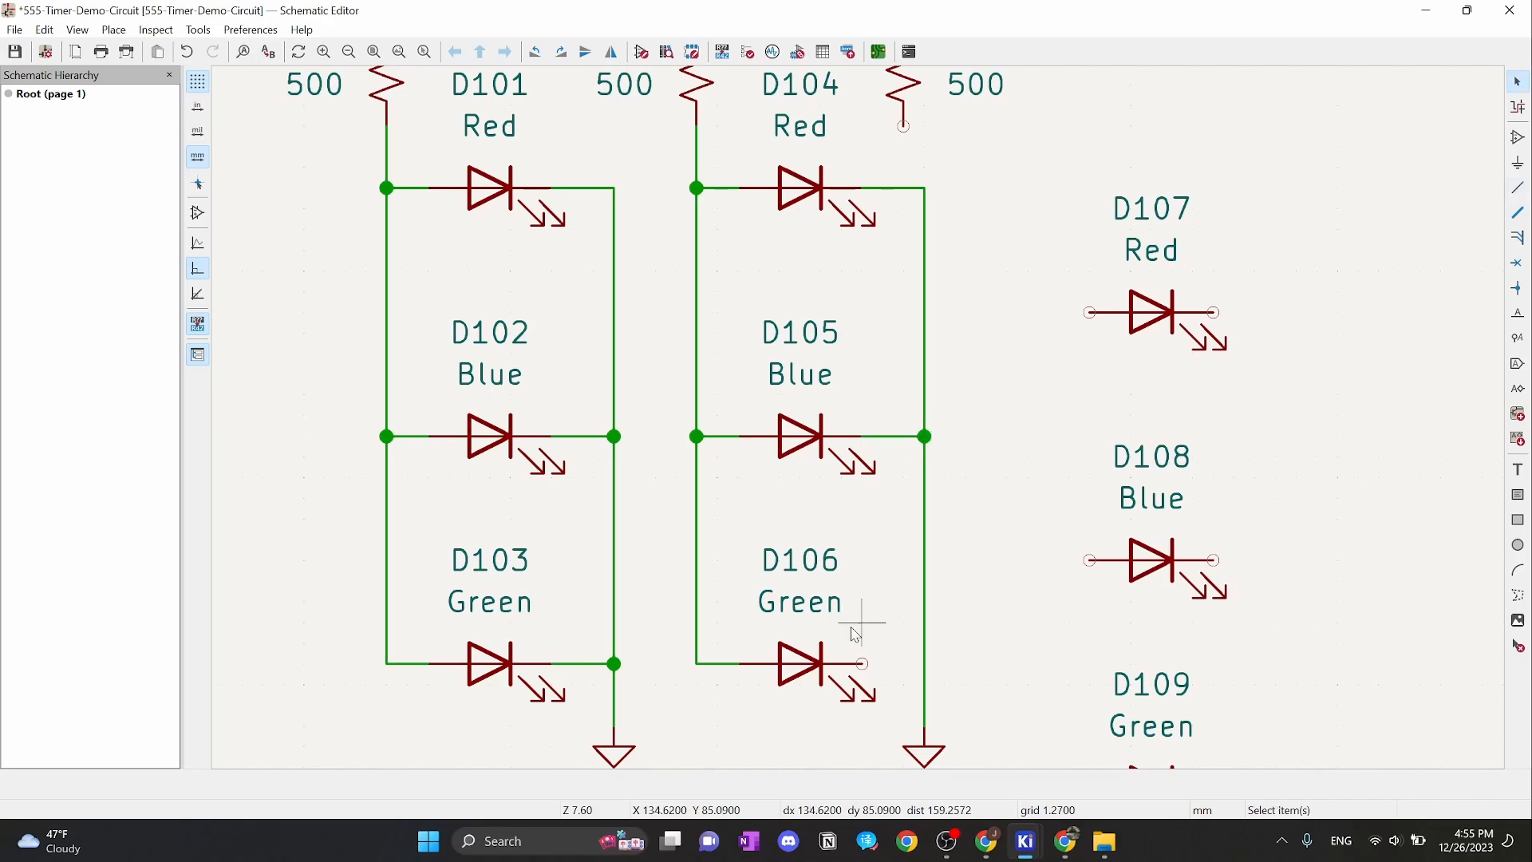
left_click(862, 663)
left_click(925, 663)
scroll(934, 627, "down", 2)
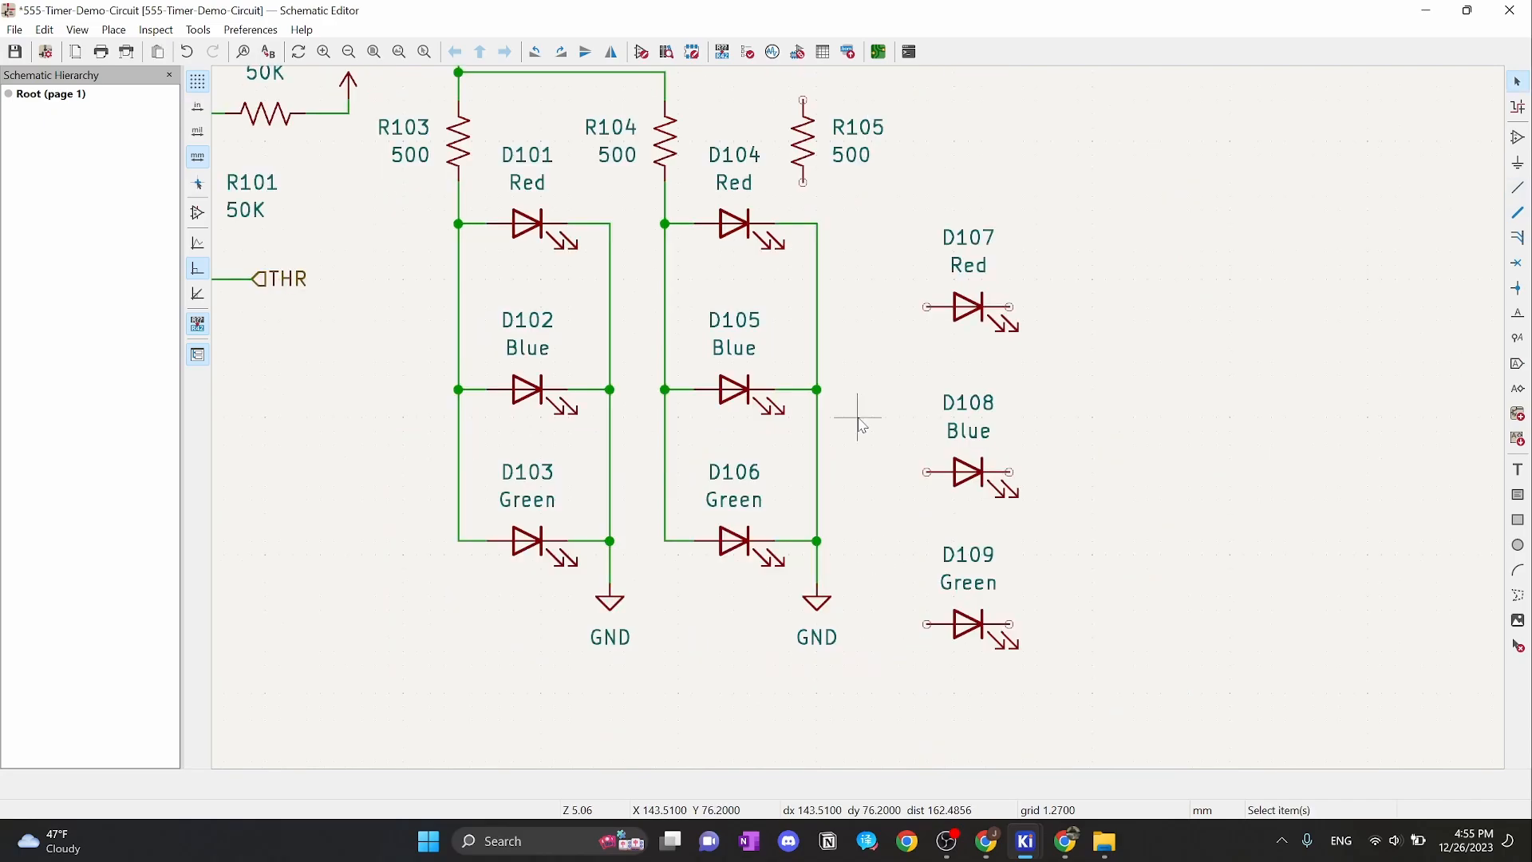
scroll(859, 424, "up", 3)
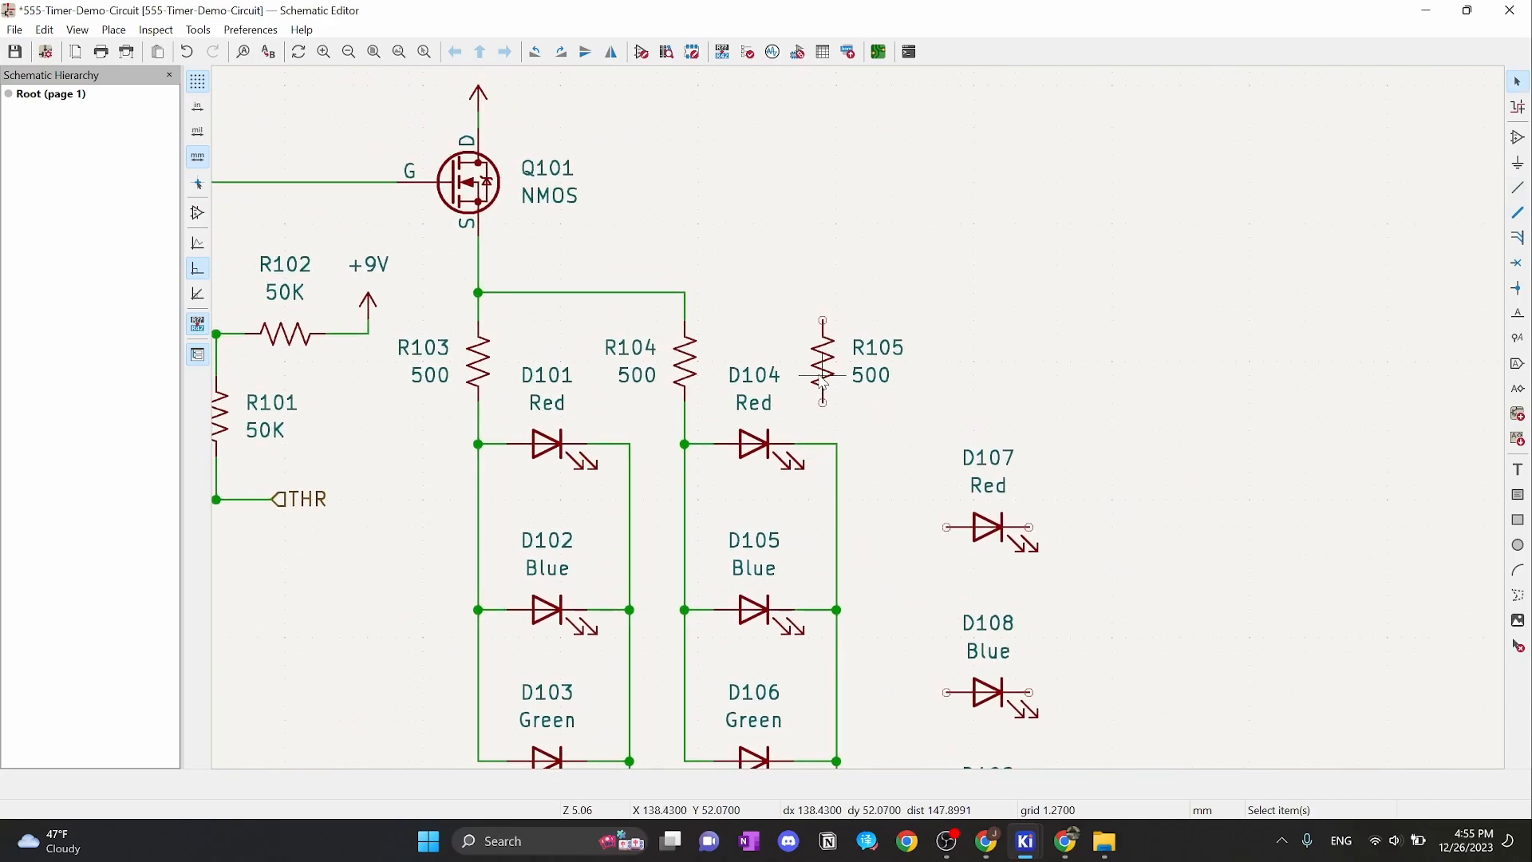
Move R105 right and wire its top pin to the R104 supply junction
left_click_drag(822, 380, 897, 364)
left_click(837, 472)
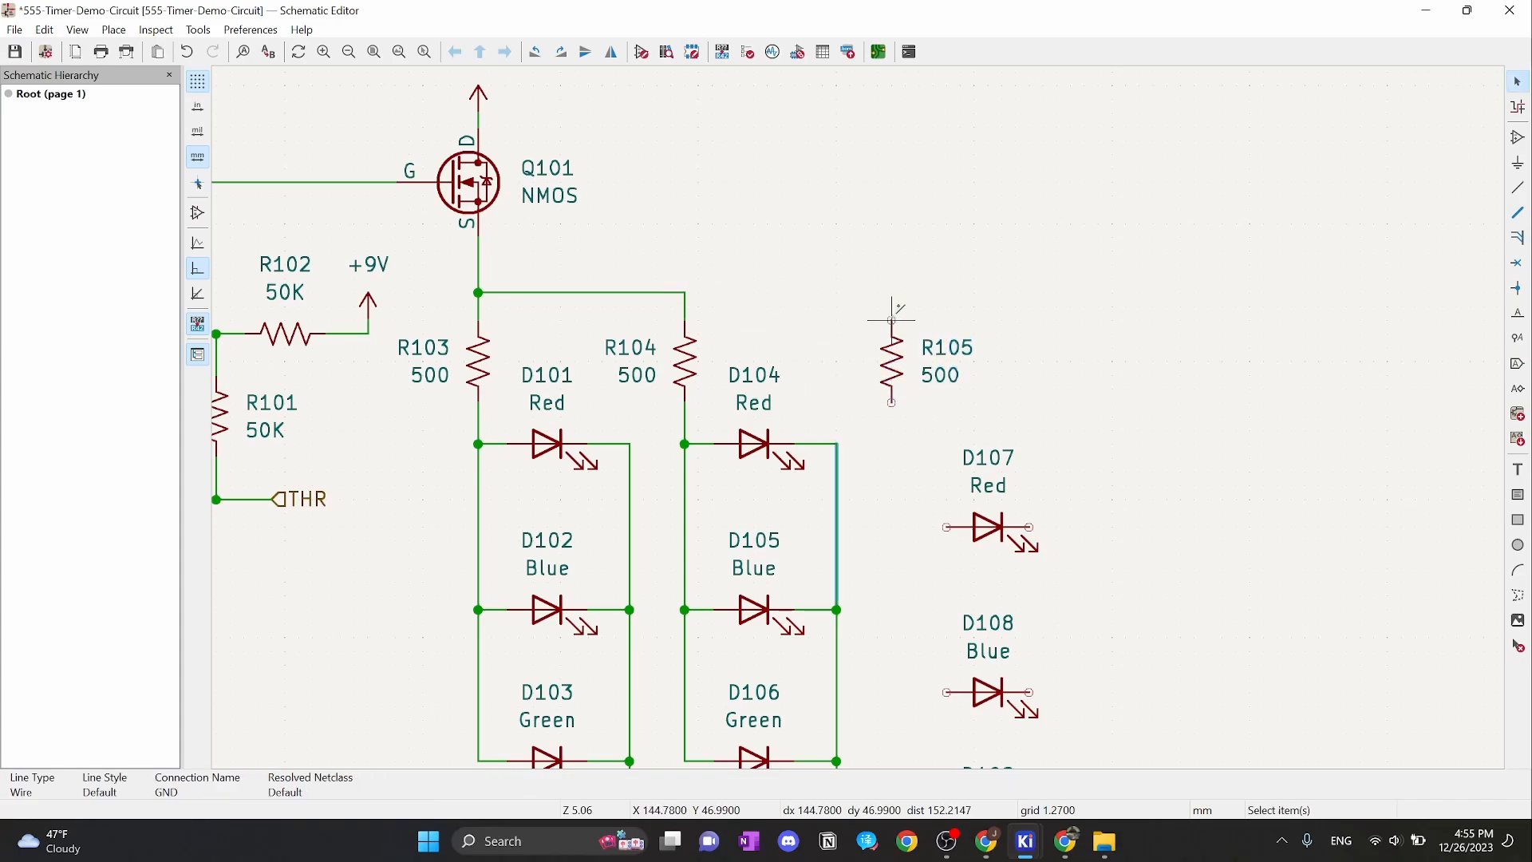
left_click(891, 319)
left_click(684, 293)
key("Escape")
scroll(1104, 345, "down", 3)
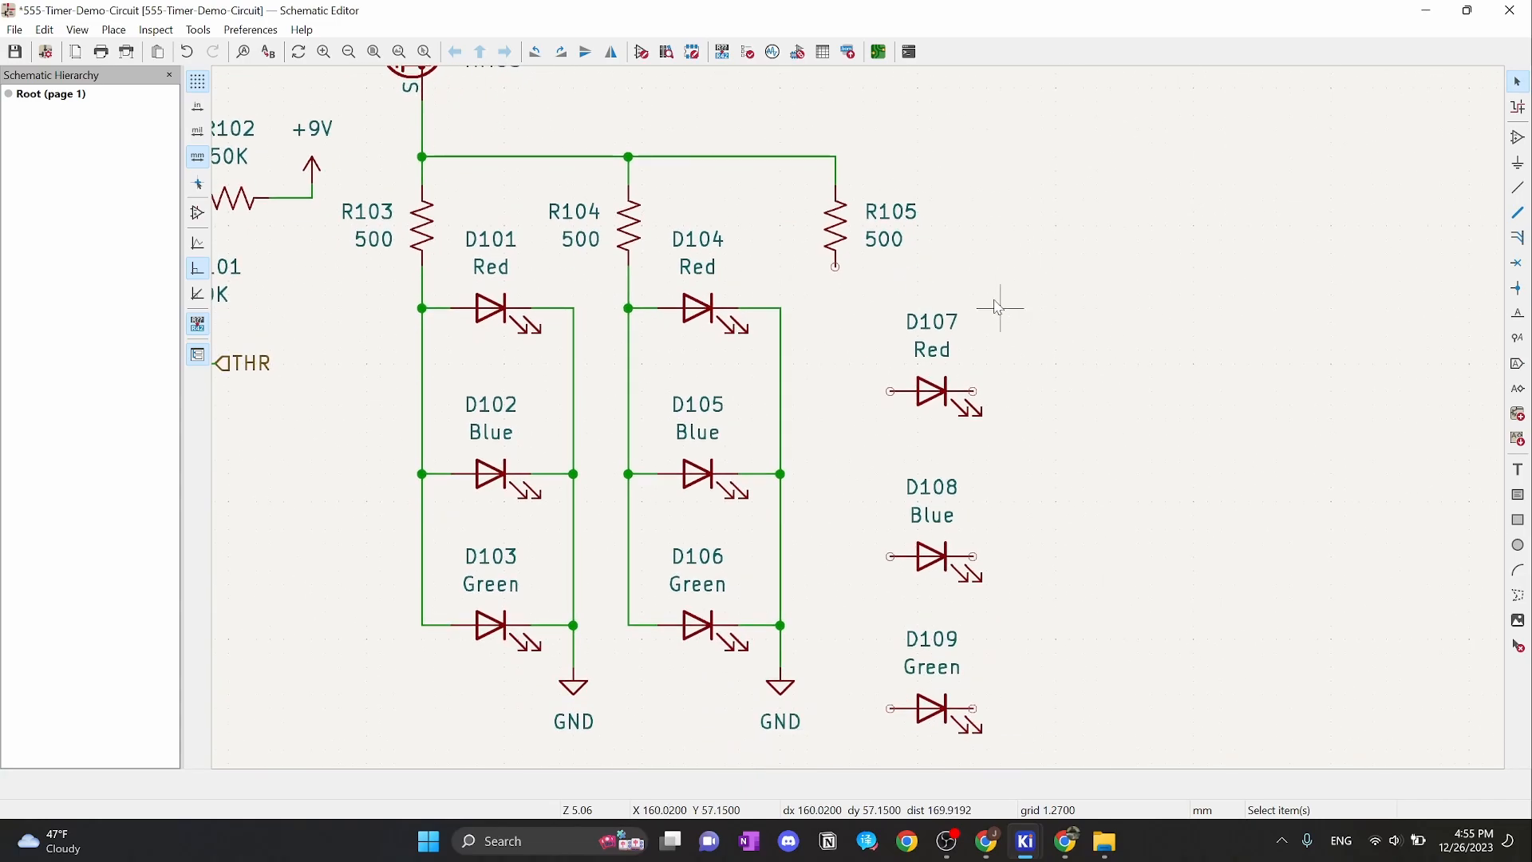
Move D107–D109 up beside R105, then undo that move
left_click_drag(997, 268, 886, 750)
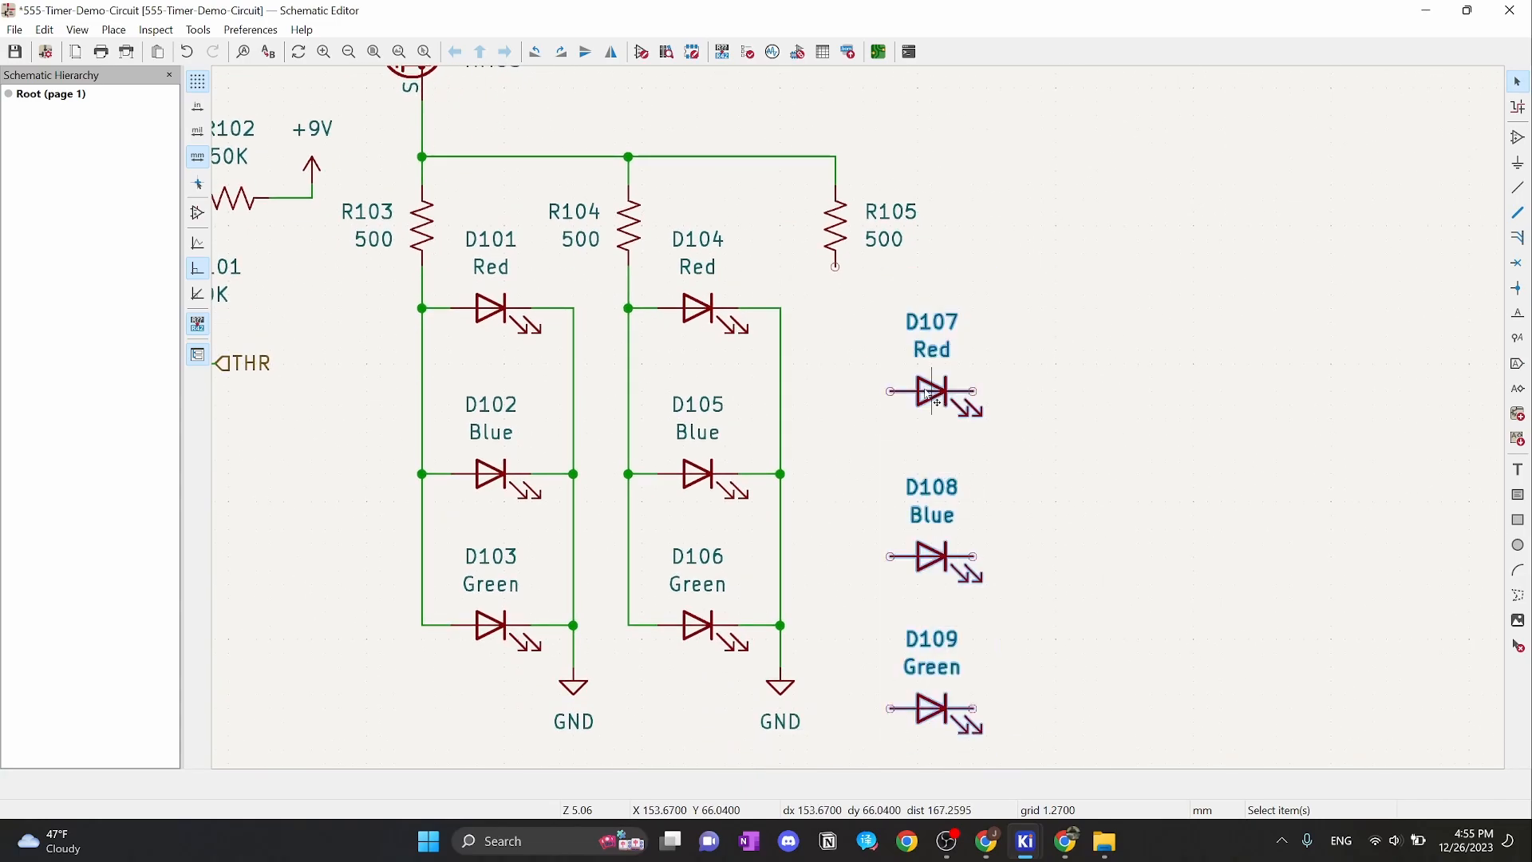
left_click_drag(929, 394, 904, 311)
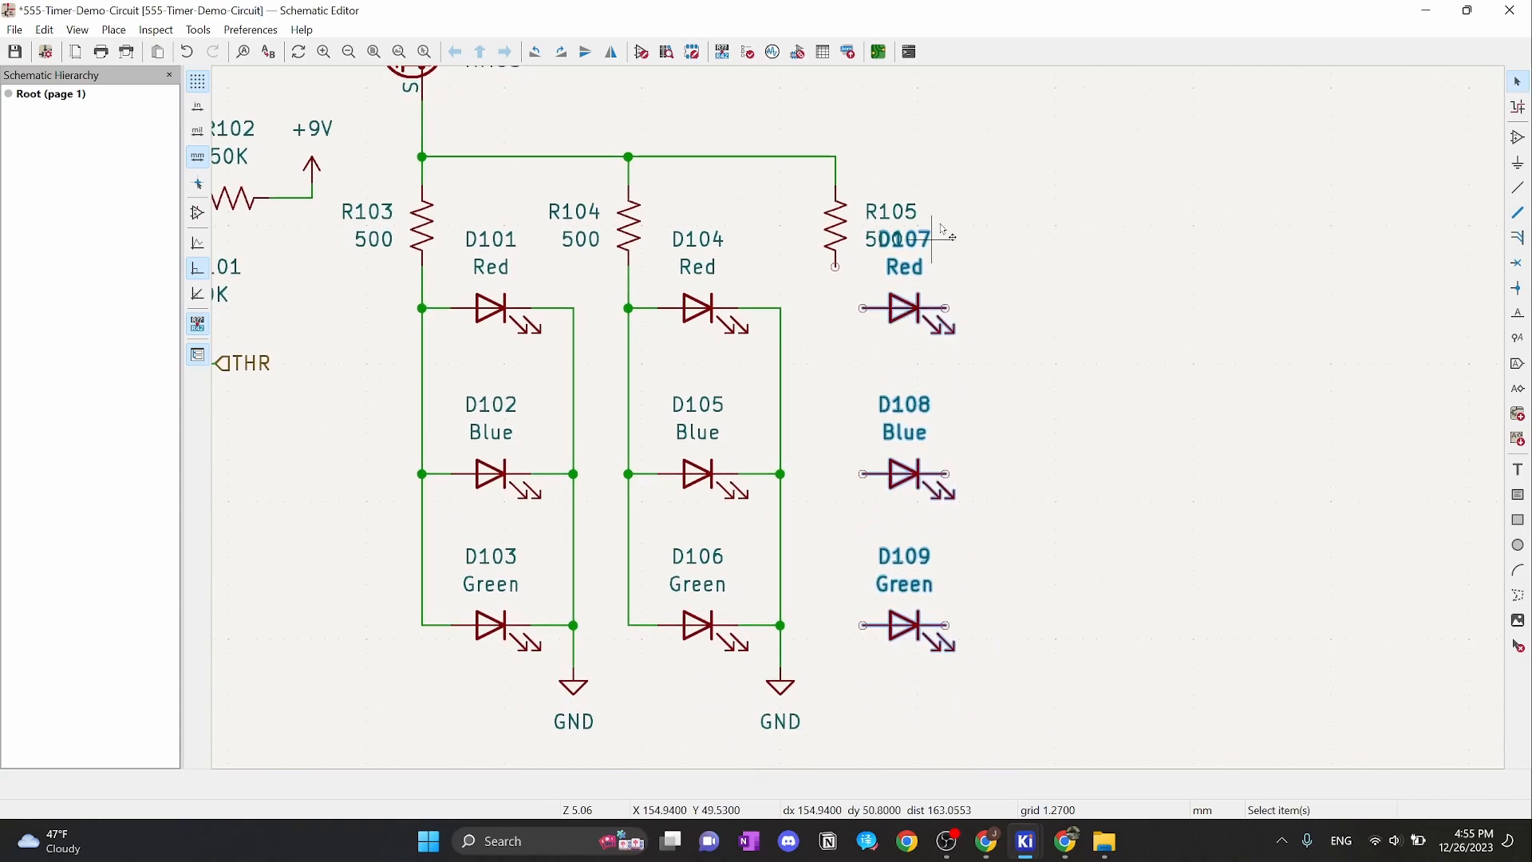
left_click(937, 233)
left_click_drag(854, 167, 876, 240)
left_click(878, 205)
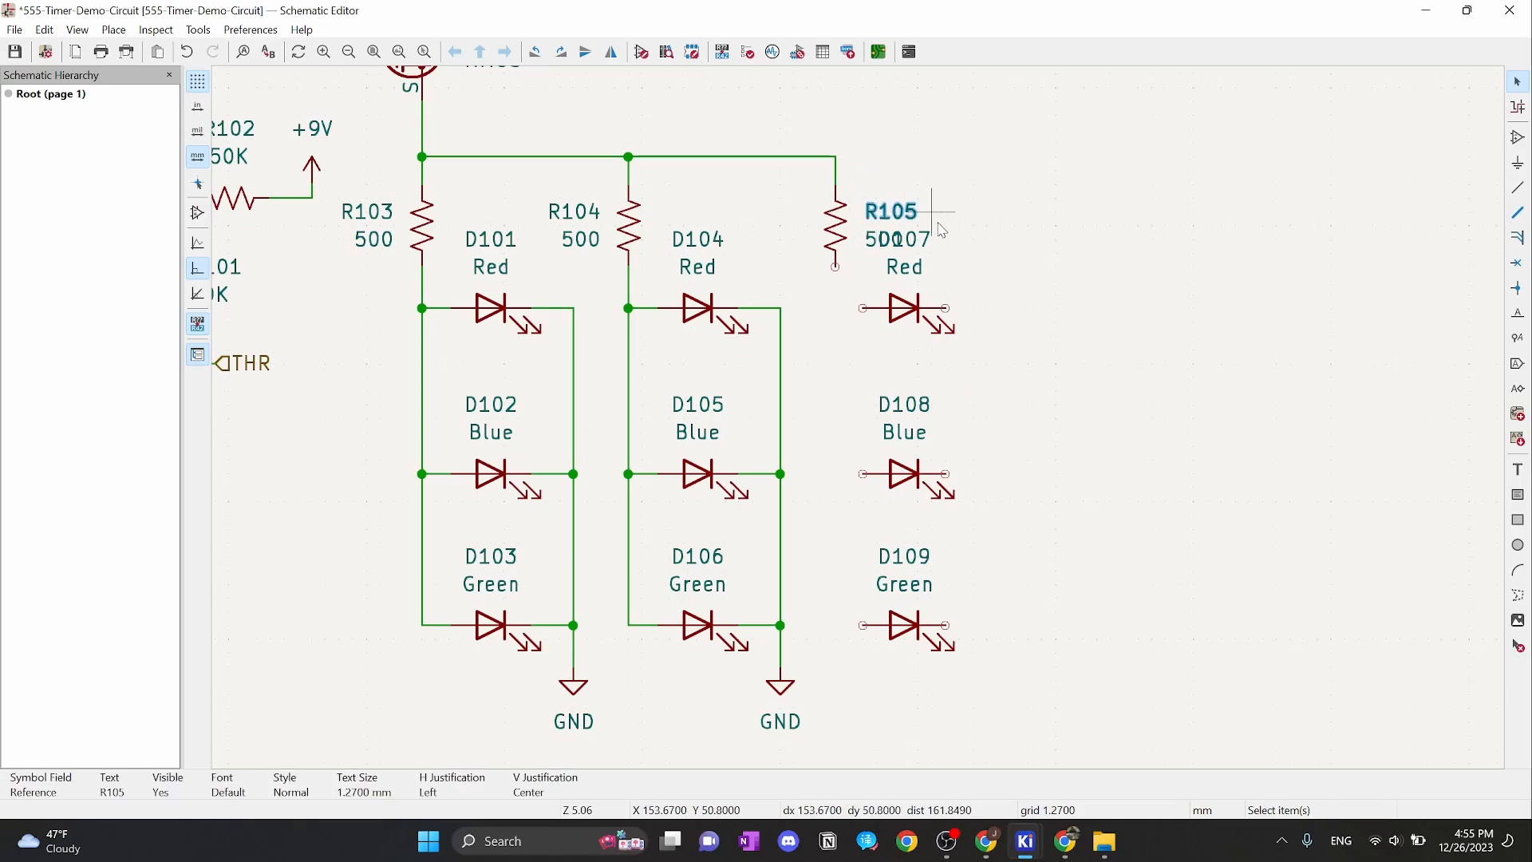
key("ctrl+z")
Shift R105's reference and 500 value labels left and raise D107–D109 beneath R105
left_click_drag(953, 159, 863, 292)
left_click_drag(890, 213, 767, 240)
left_click(876, 227)
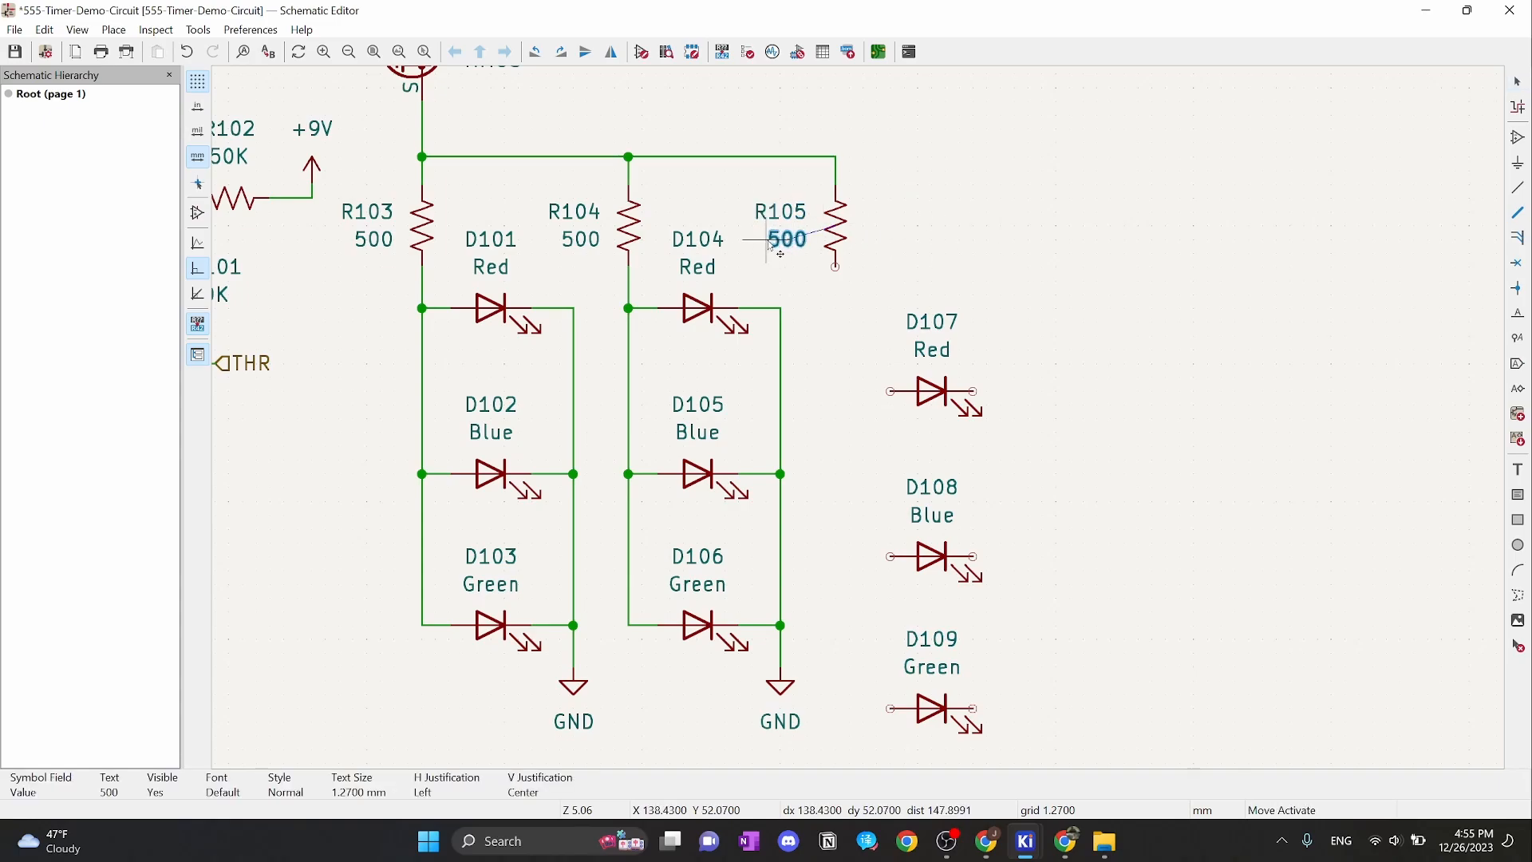
left_click(773, 246)
left_click_drag(865, 280, 1009, 695)
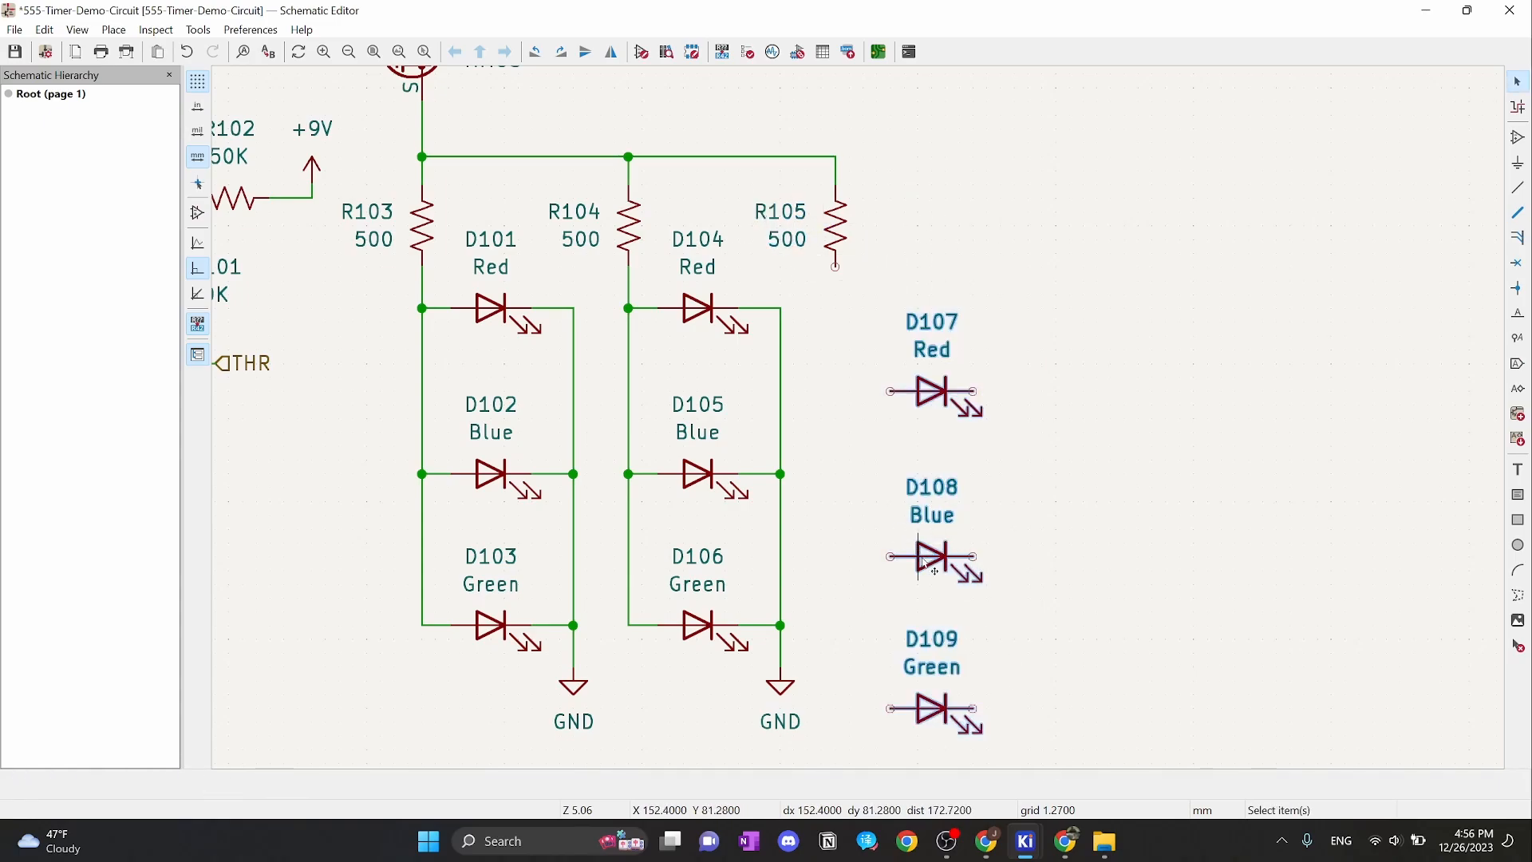
left_click_drag(920, 559, 907, 481)
Place the LEDs beside R105 and wire R105's lower pin to the D107, D108 and D109 anodes
left_click(1040, 420)
left_click(835, 266)
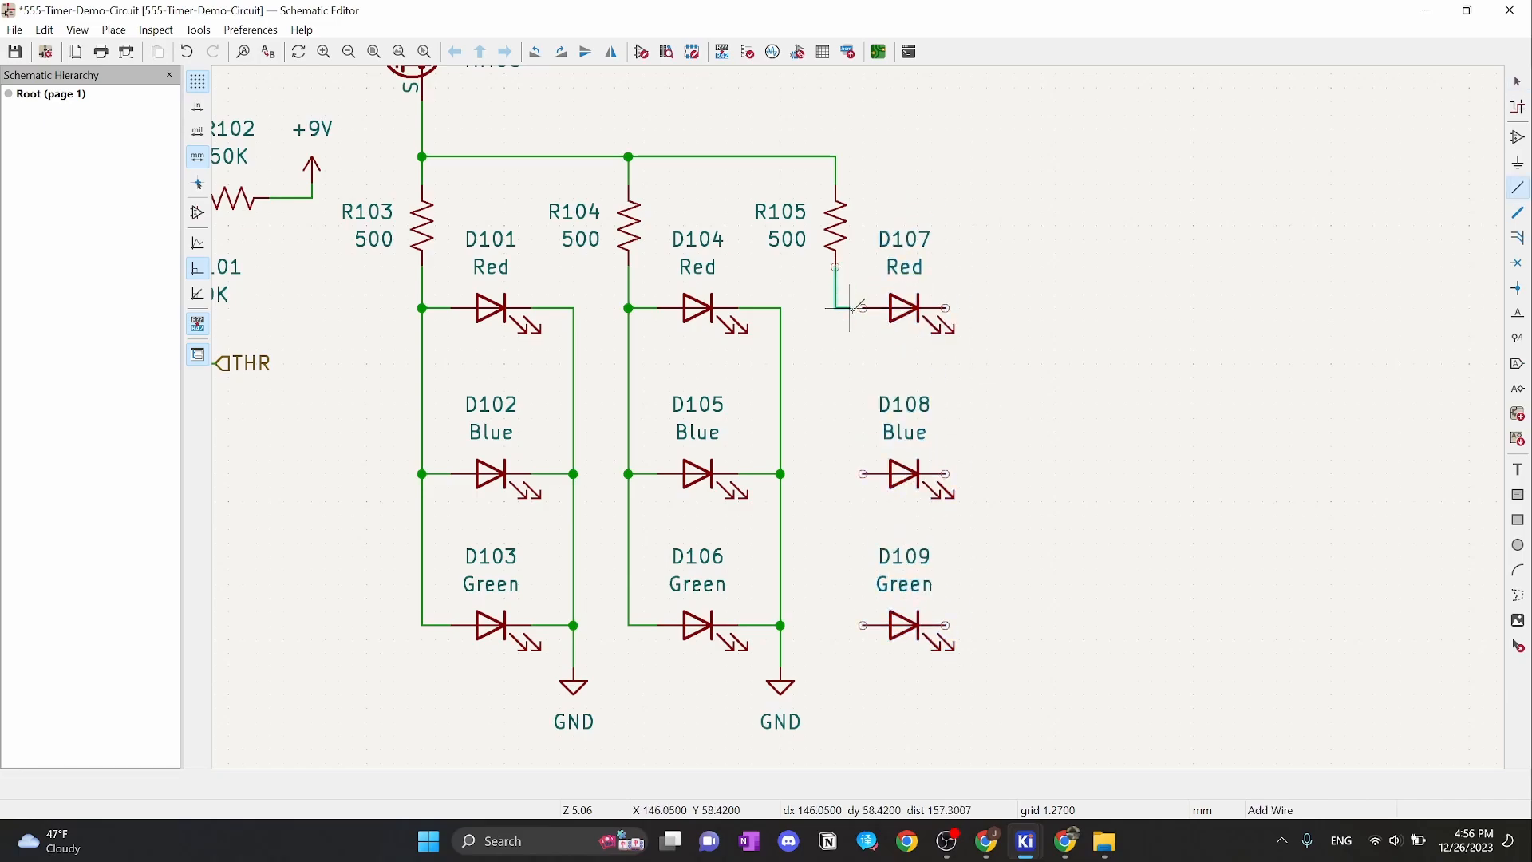
left_click(863, 308)
key("Escape")
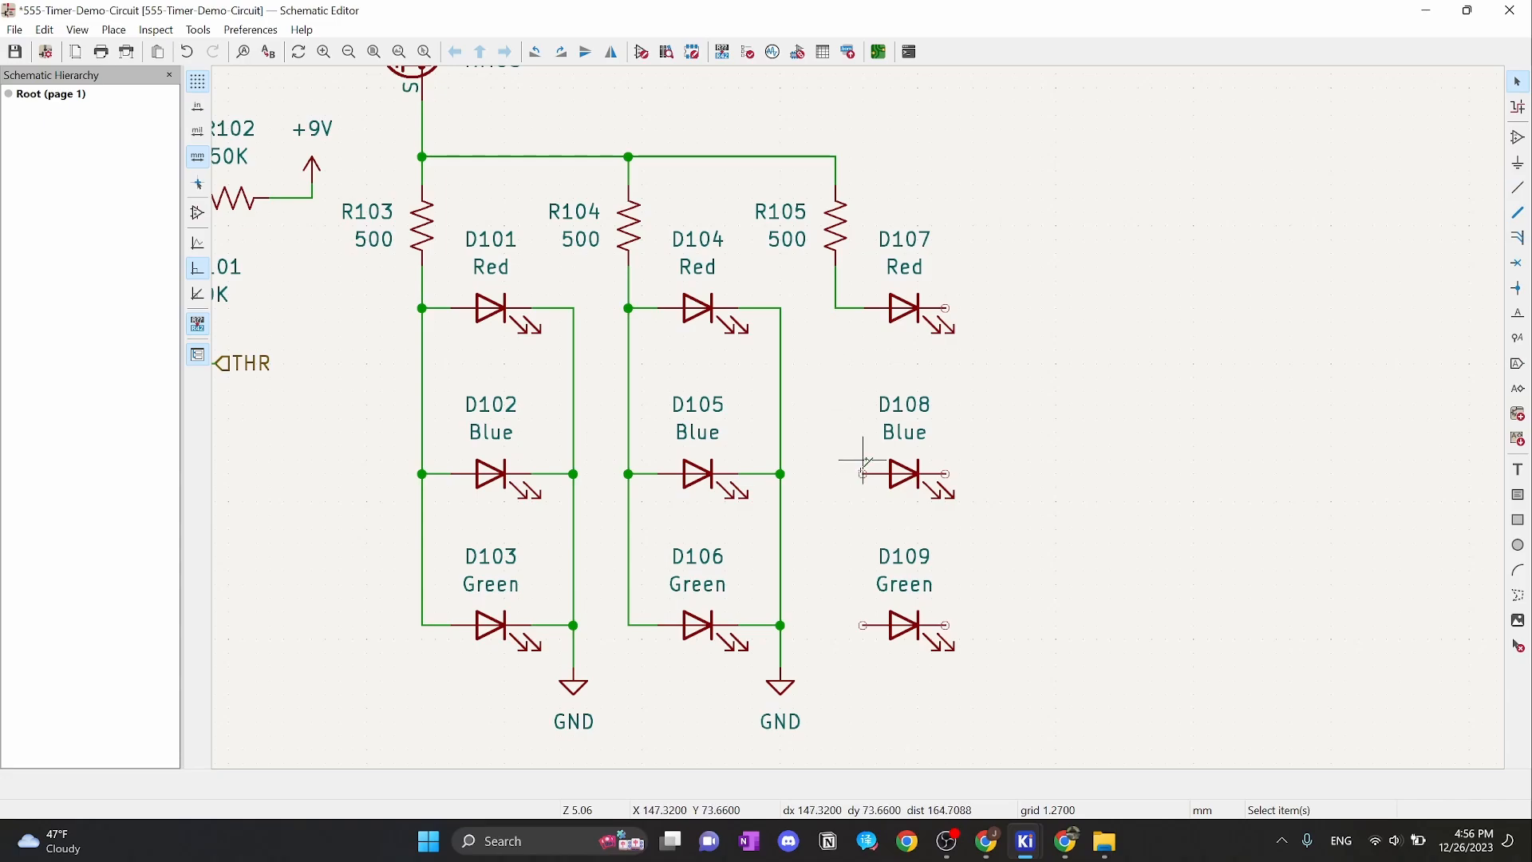
key("w")
left_click(836, 308)
key("Escape")
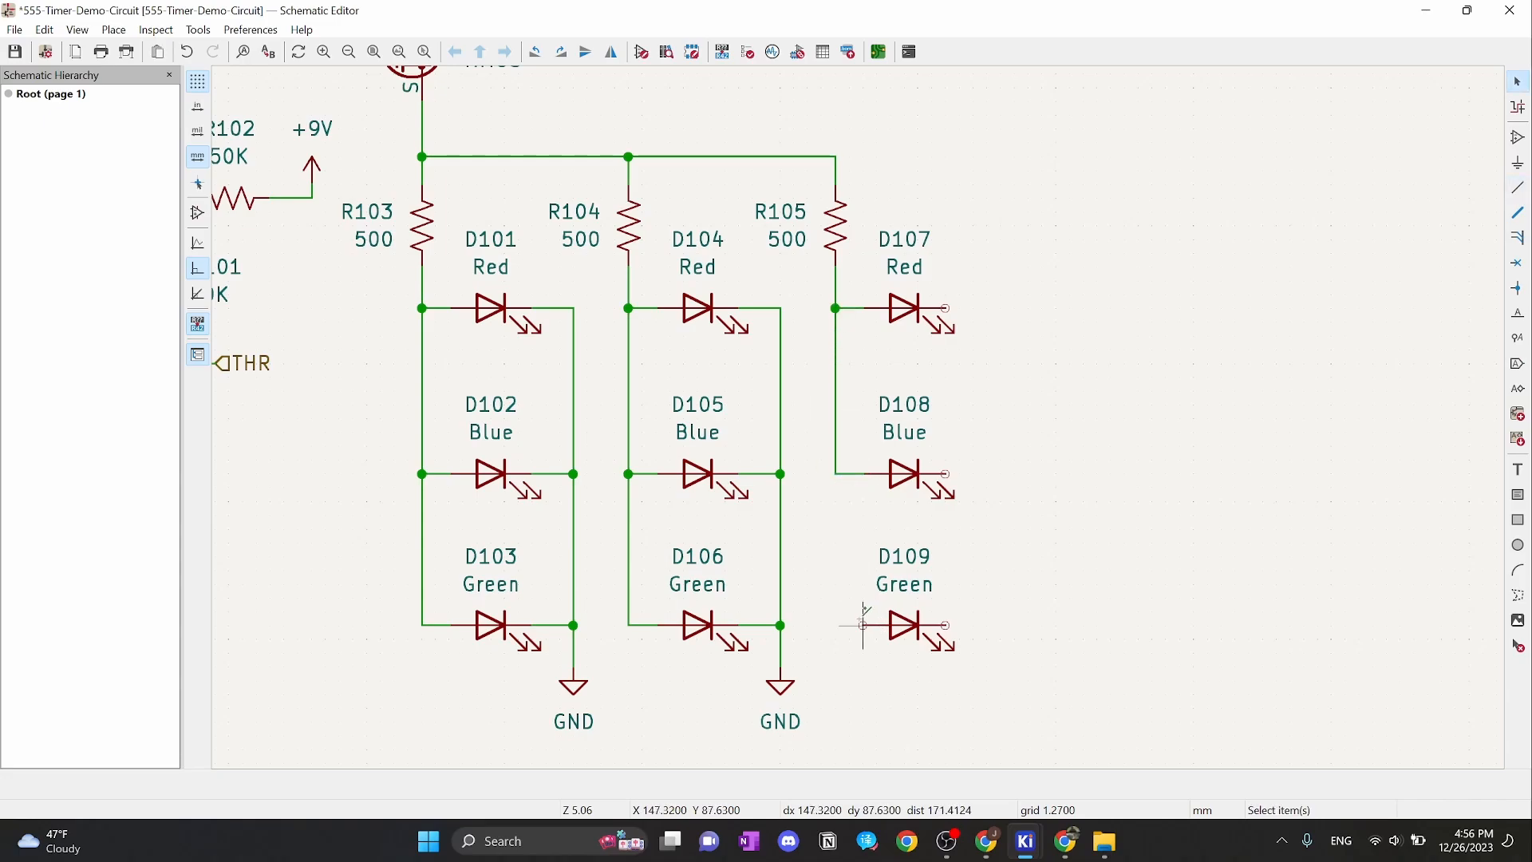
key("w")
left_click(835, 474)
key("Escape")
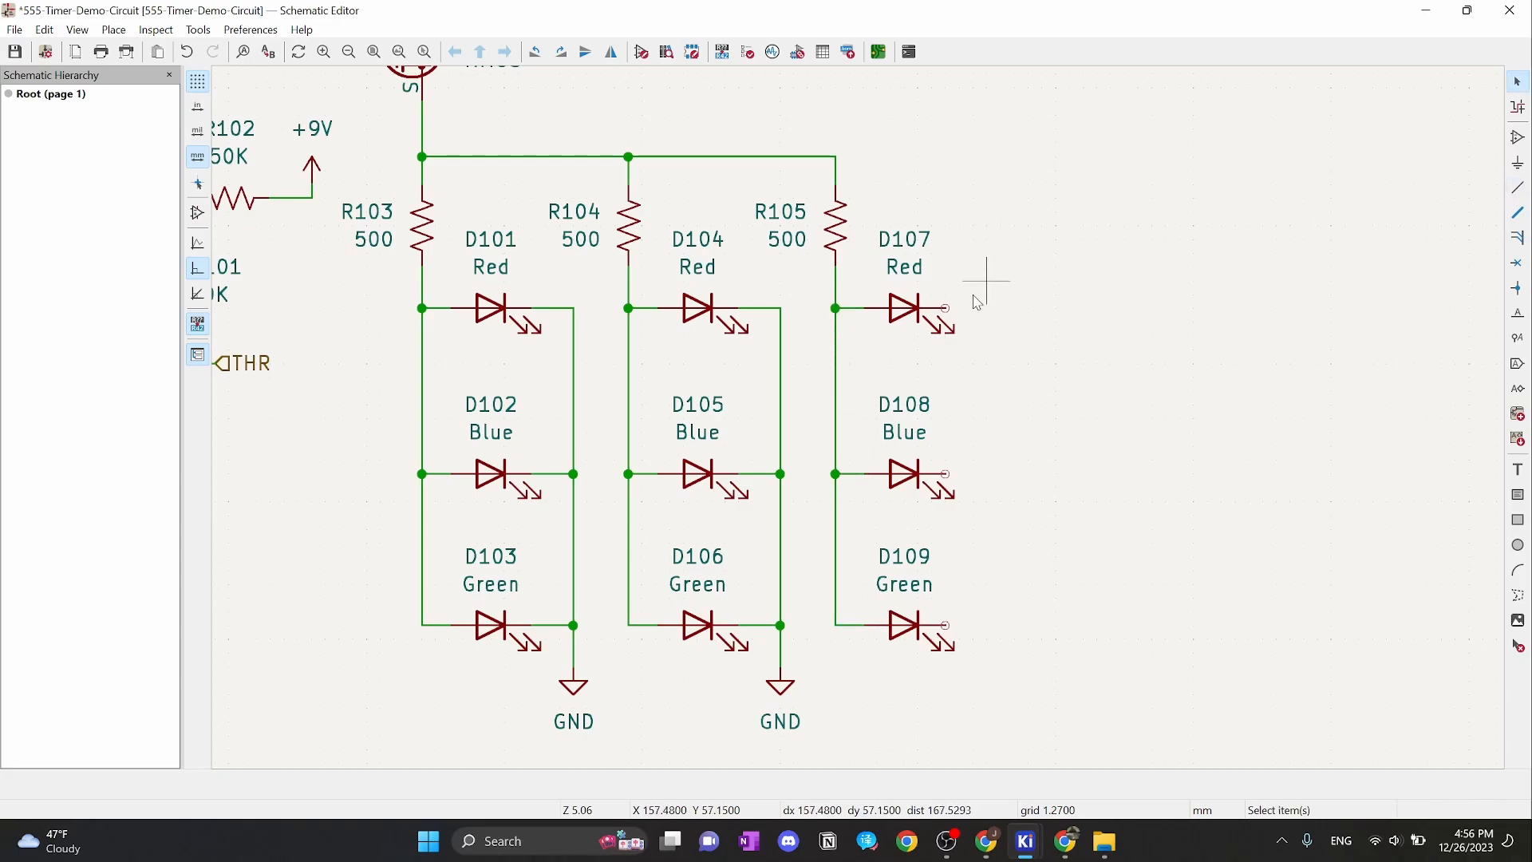
Duplicate the GND symbol under the third LED column and wire the D107 and D108 cathodes to it
left_click(781, 691)
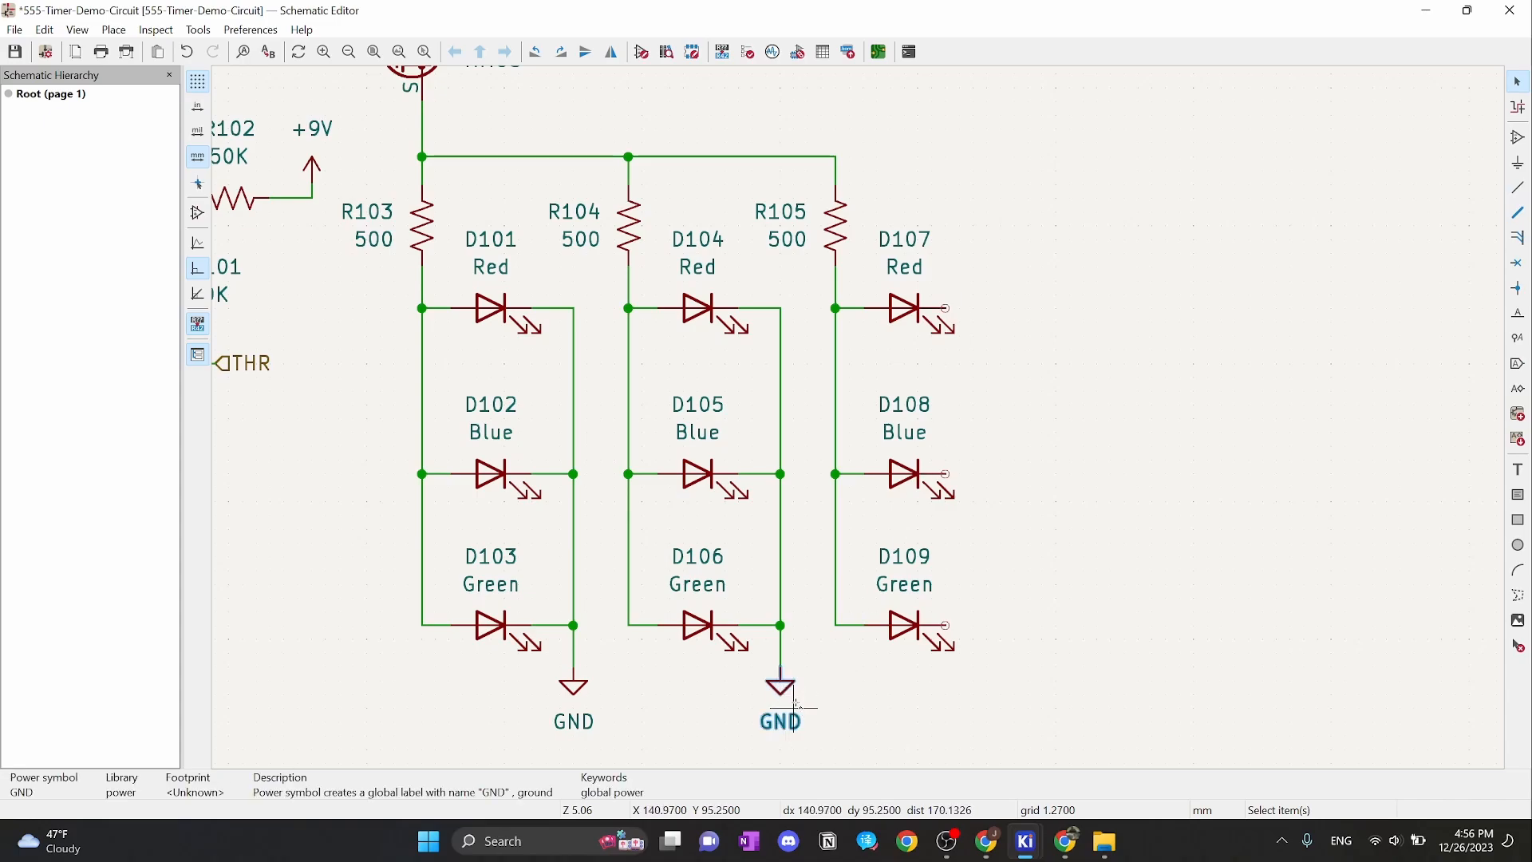
key("ctrl+d")
left_click(993, 682)
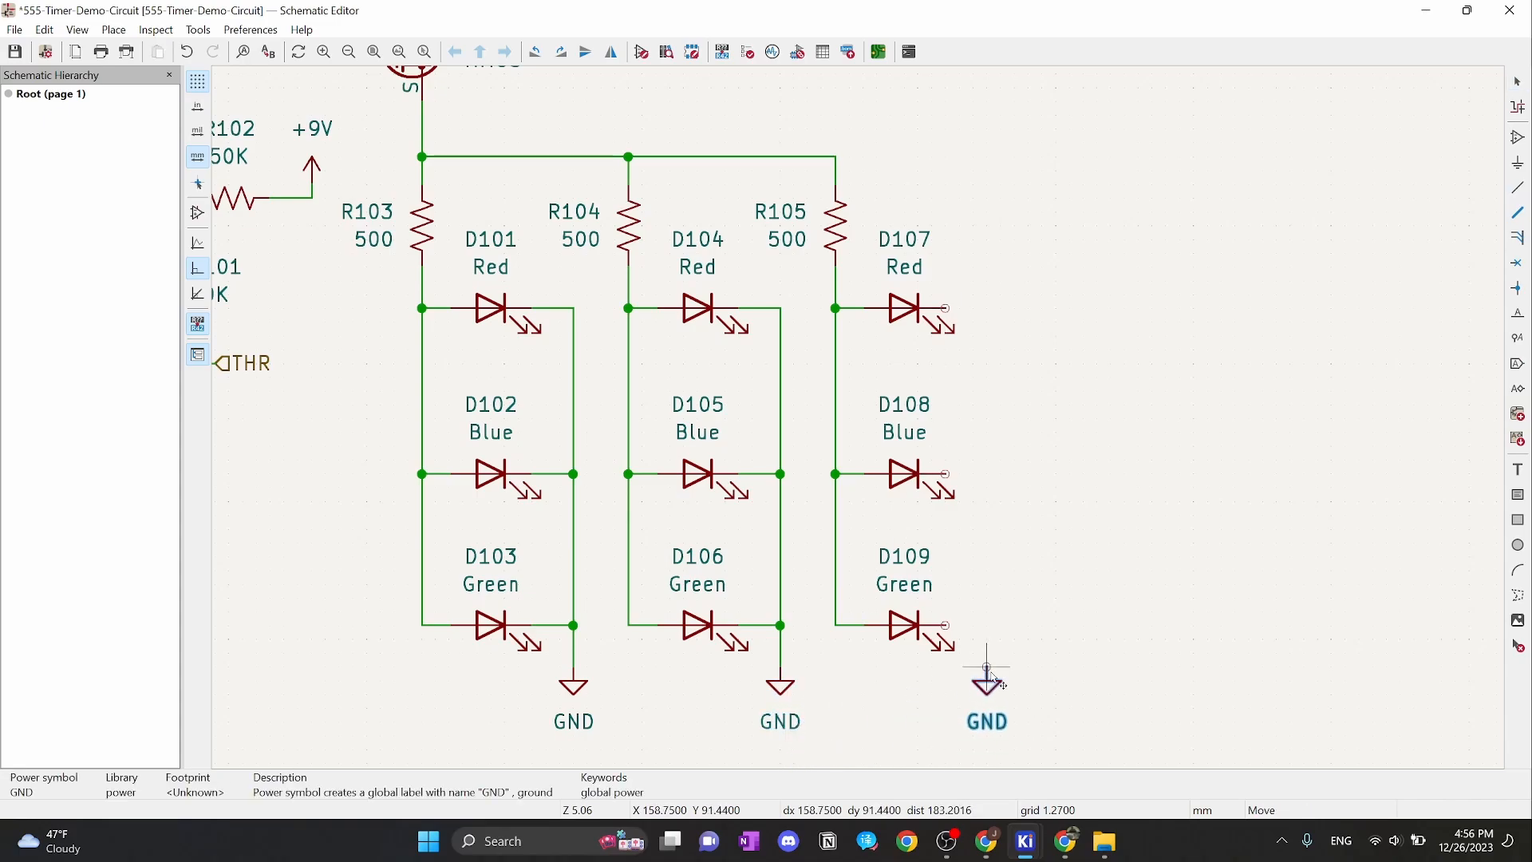
key("w")
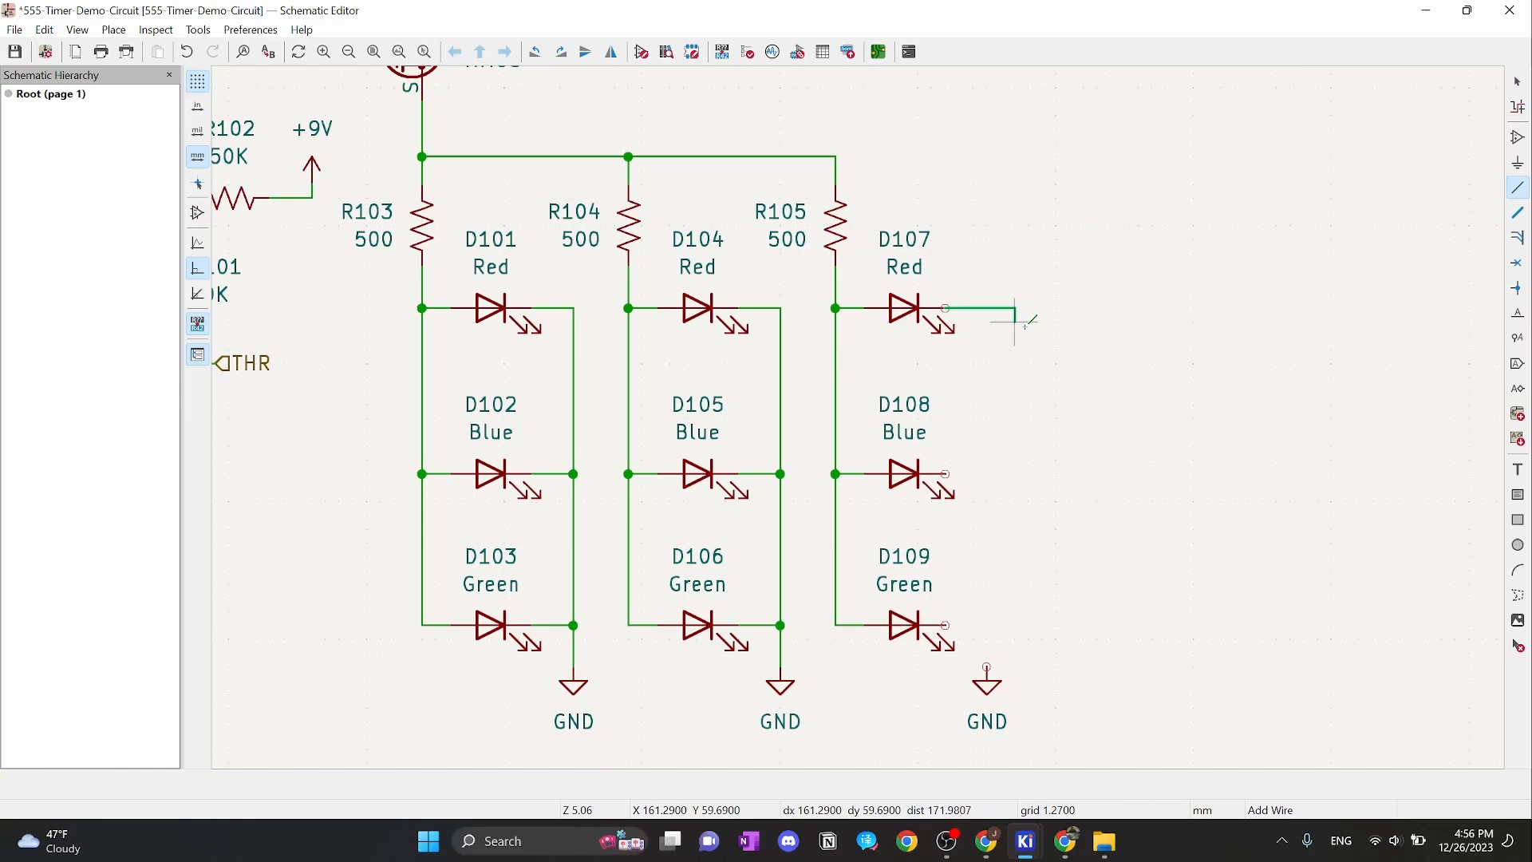
left_click(987, 667)
key("Escape")
key("w")
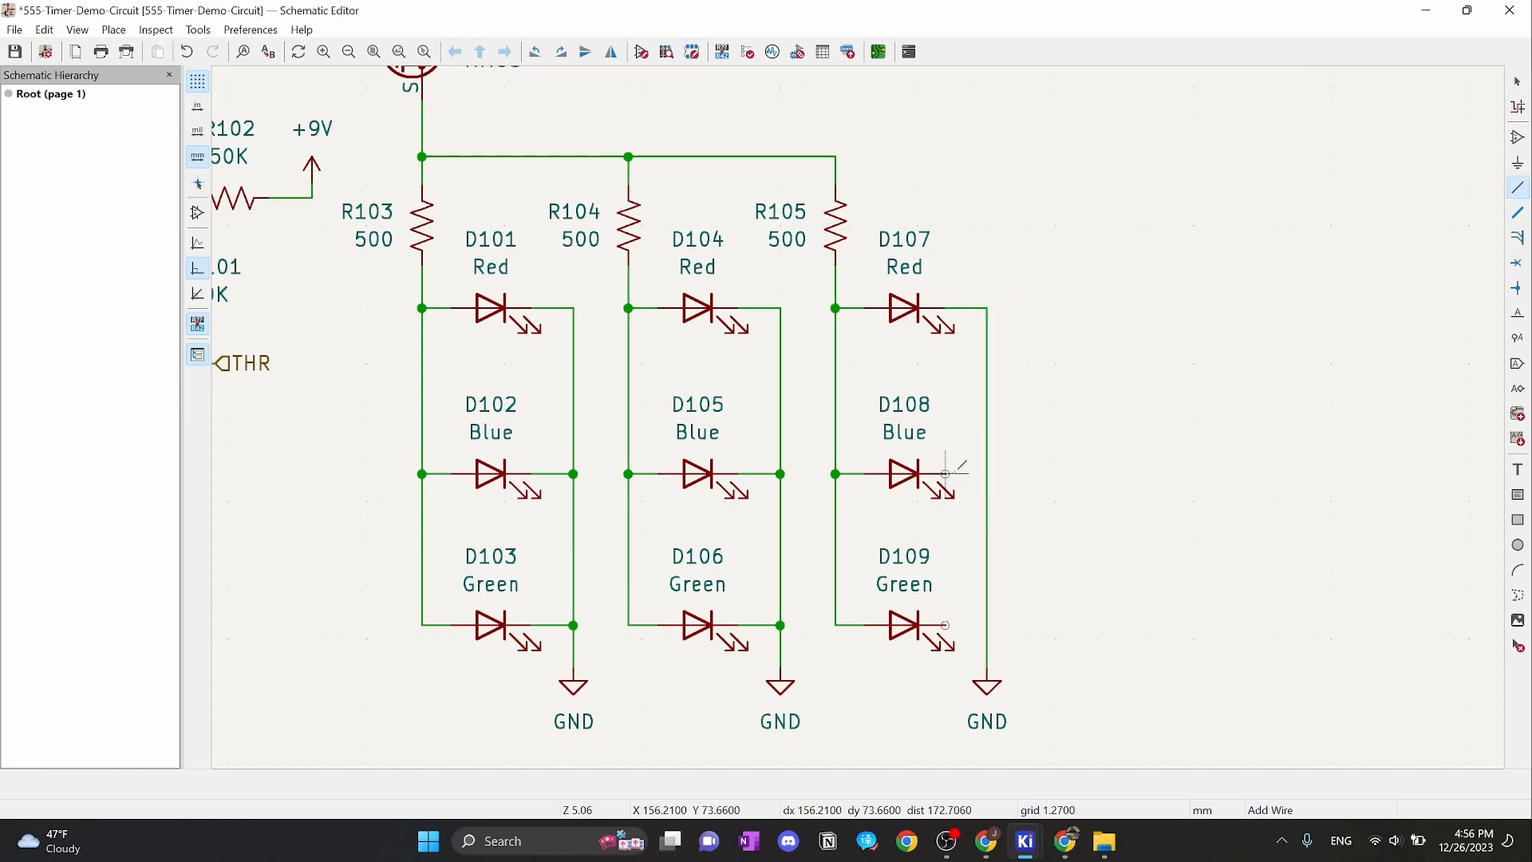
left_click(987, 473)
key("Escape")
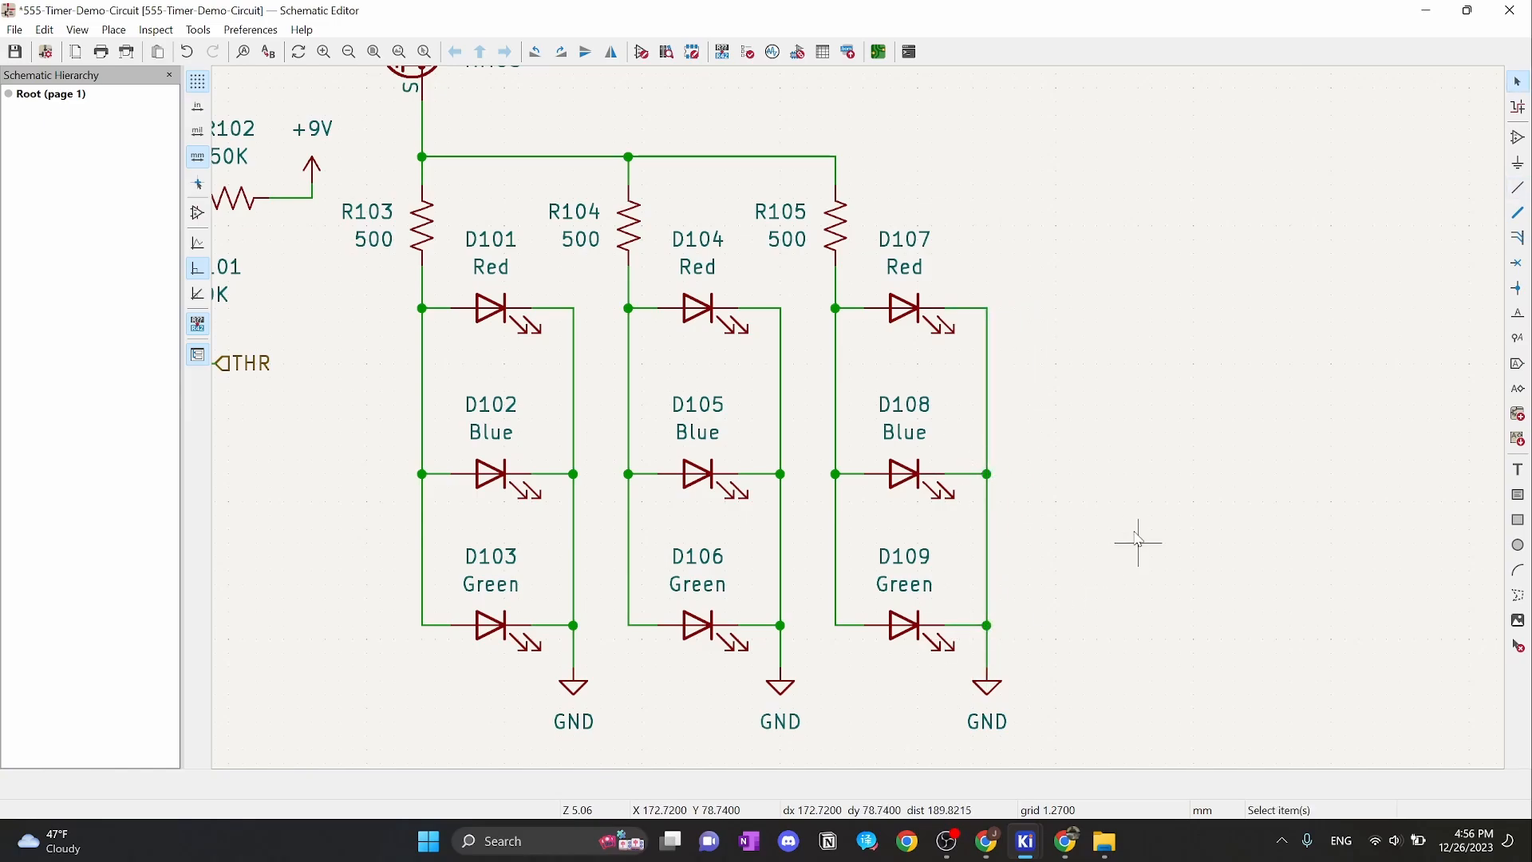
scroll(1111, 435, "down", 2)
middle_click_drag(857, 423, 1280, 435)
scroll(1277, 426, "down", 1)
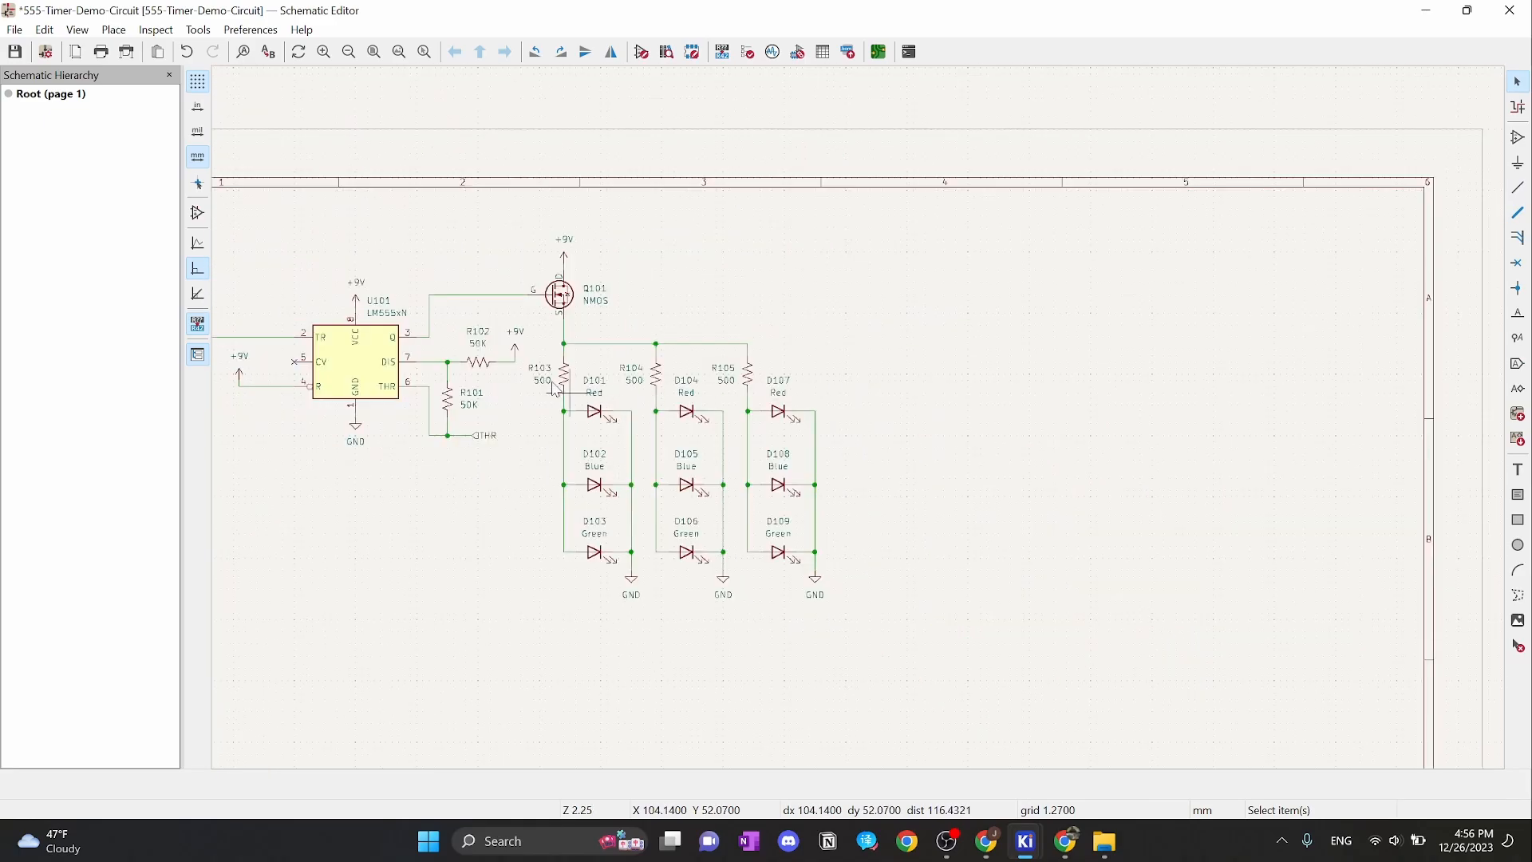
middle_click_drag(513, 371, 752, 401)
scroll(609, 434, "up", 1)
middle_click_drag(790, 556, 537, 547)
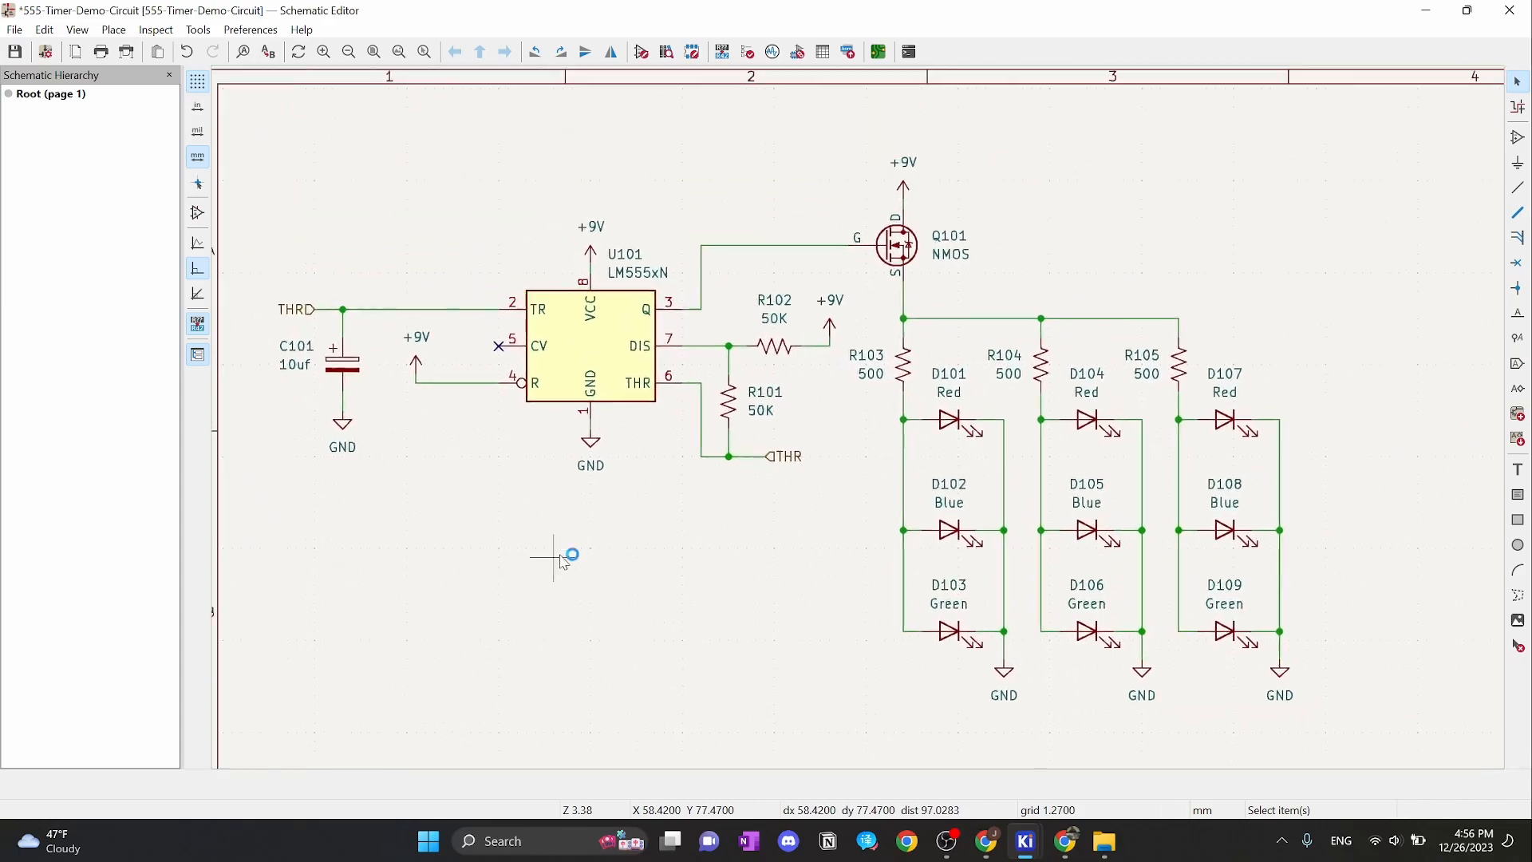
middle_click_drag(1315, 428, 1354, 364)
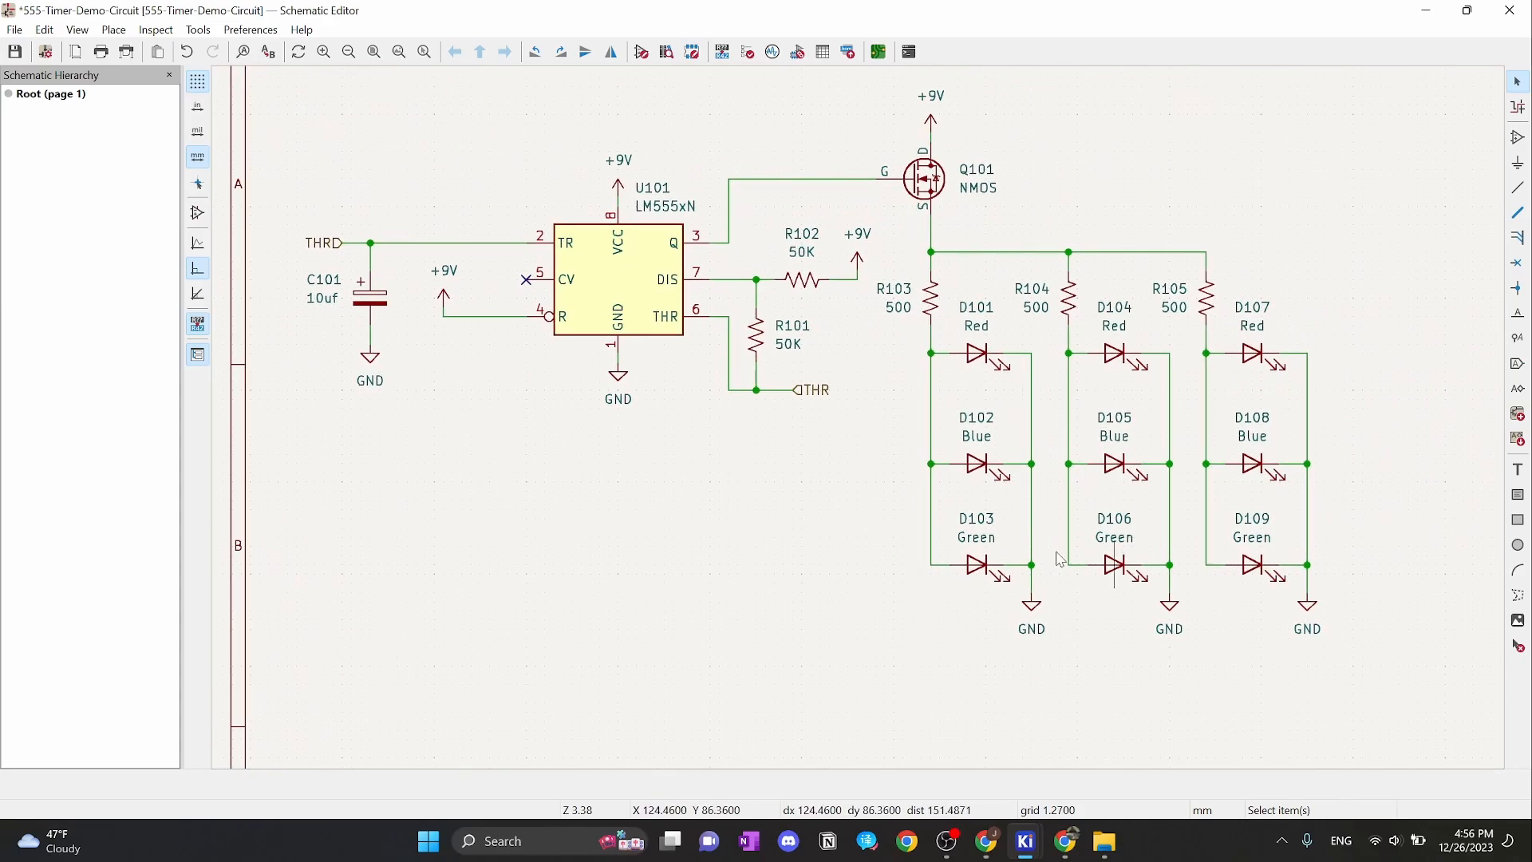
middle_click_drag(1312, 283, 1305, 331)
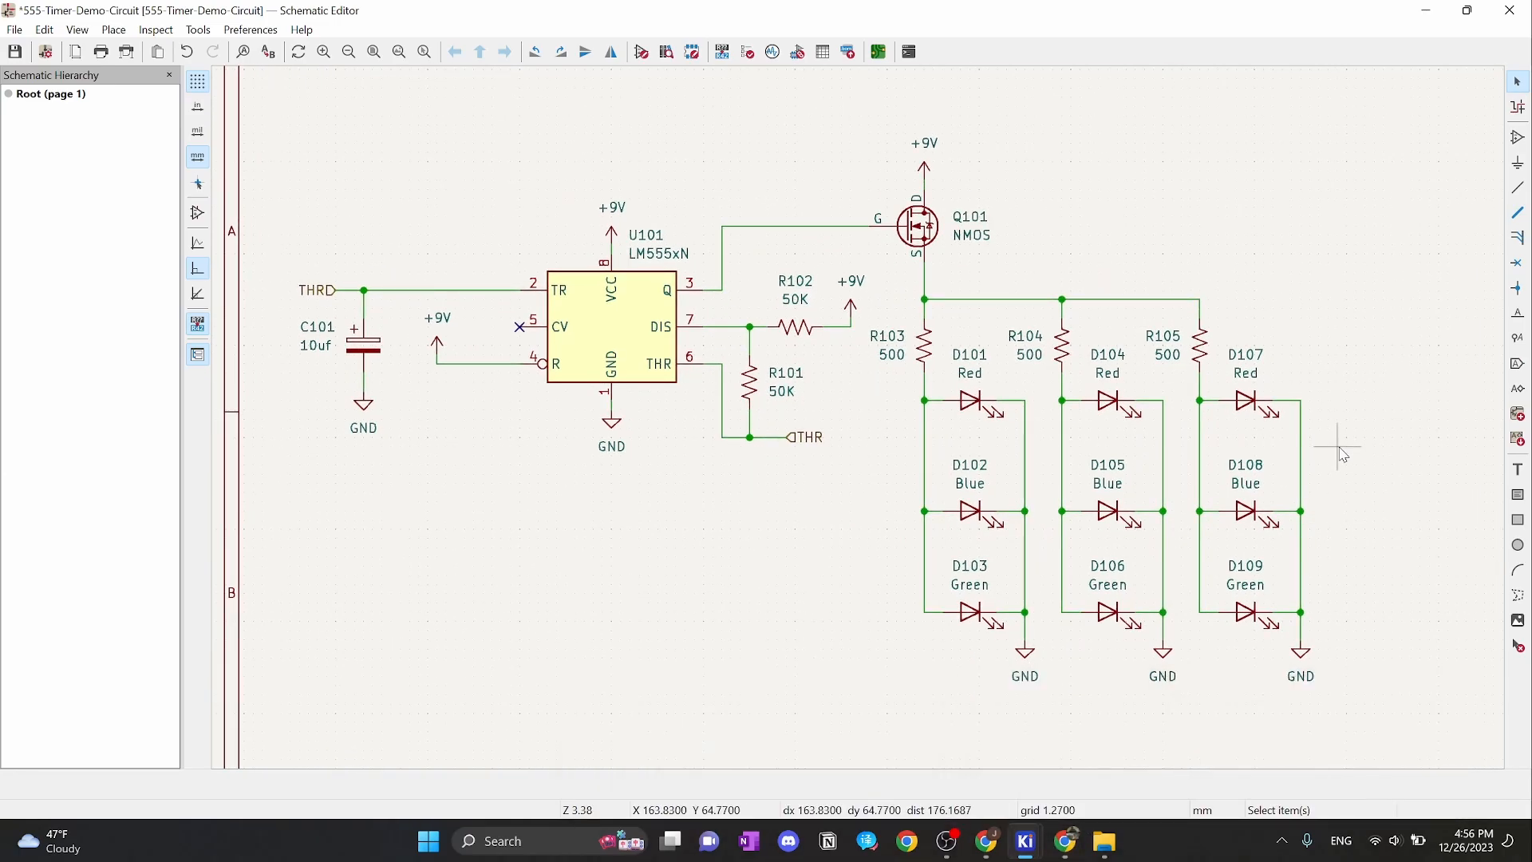
middle_click_drag(1053, 283, 1086, 277)
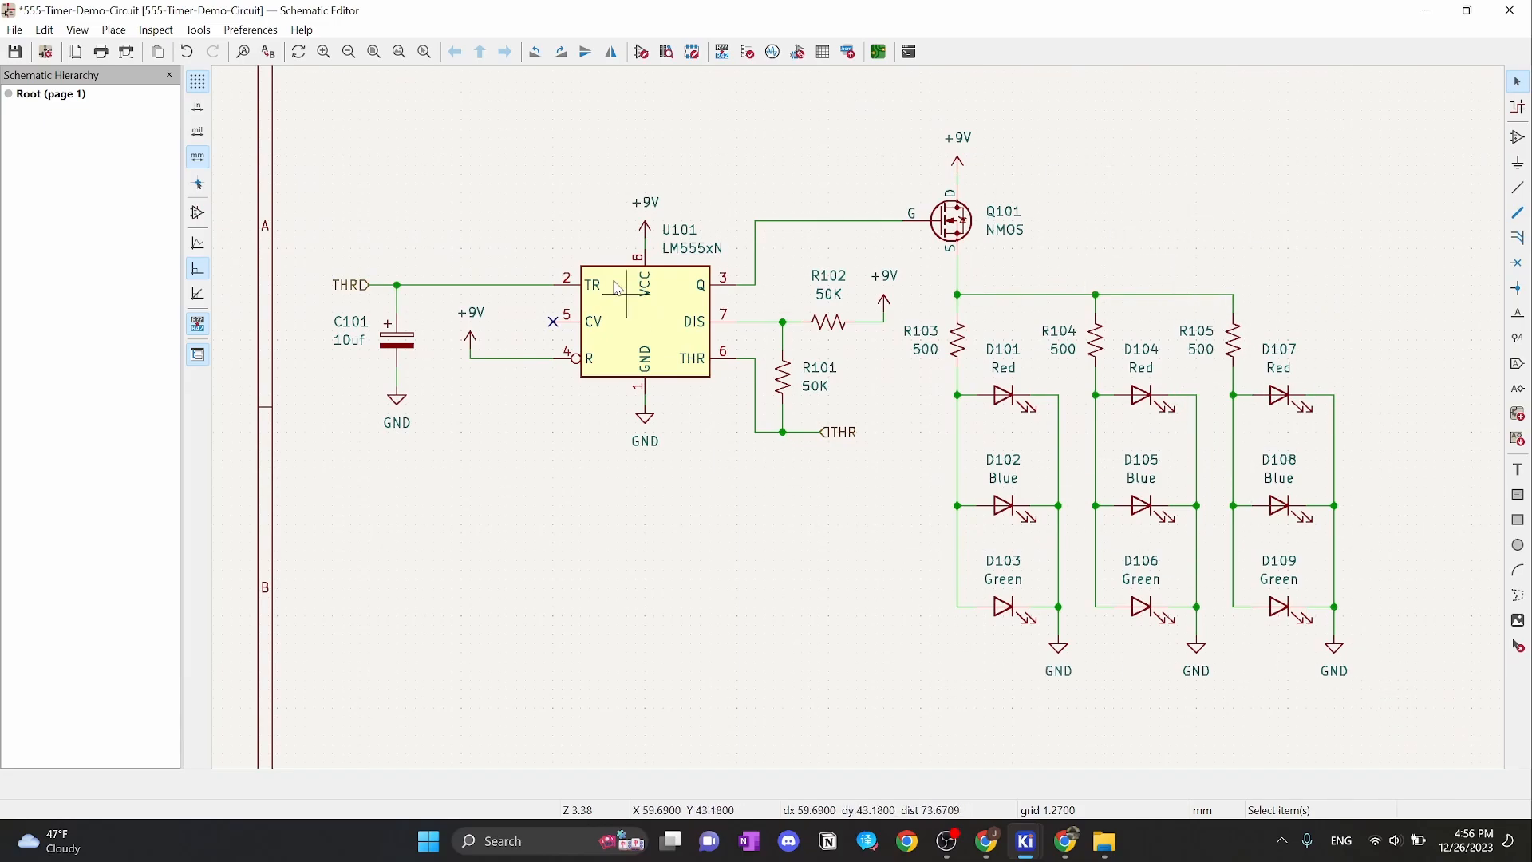
middle_click_drag(336, 110, 347, 160)
middle_click_drag(1365, 669, 1197, 573)
middle_click_drag(1218, 363, 1345, 394)
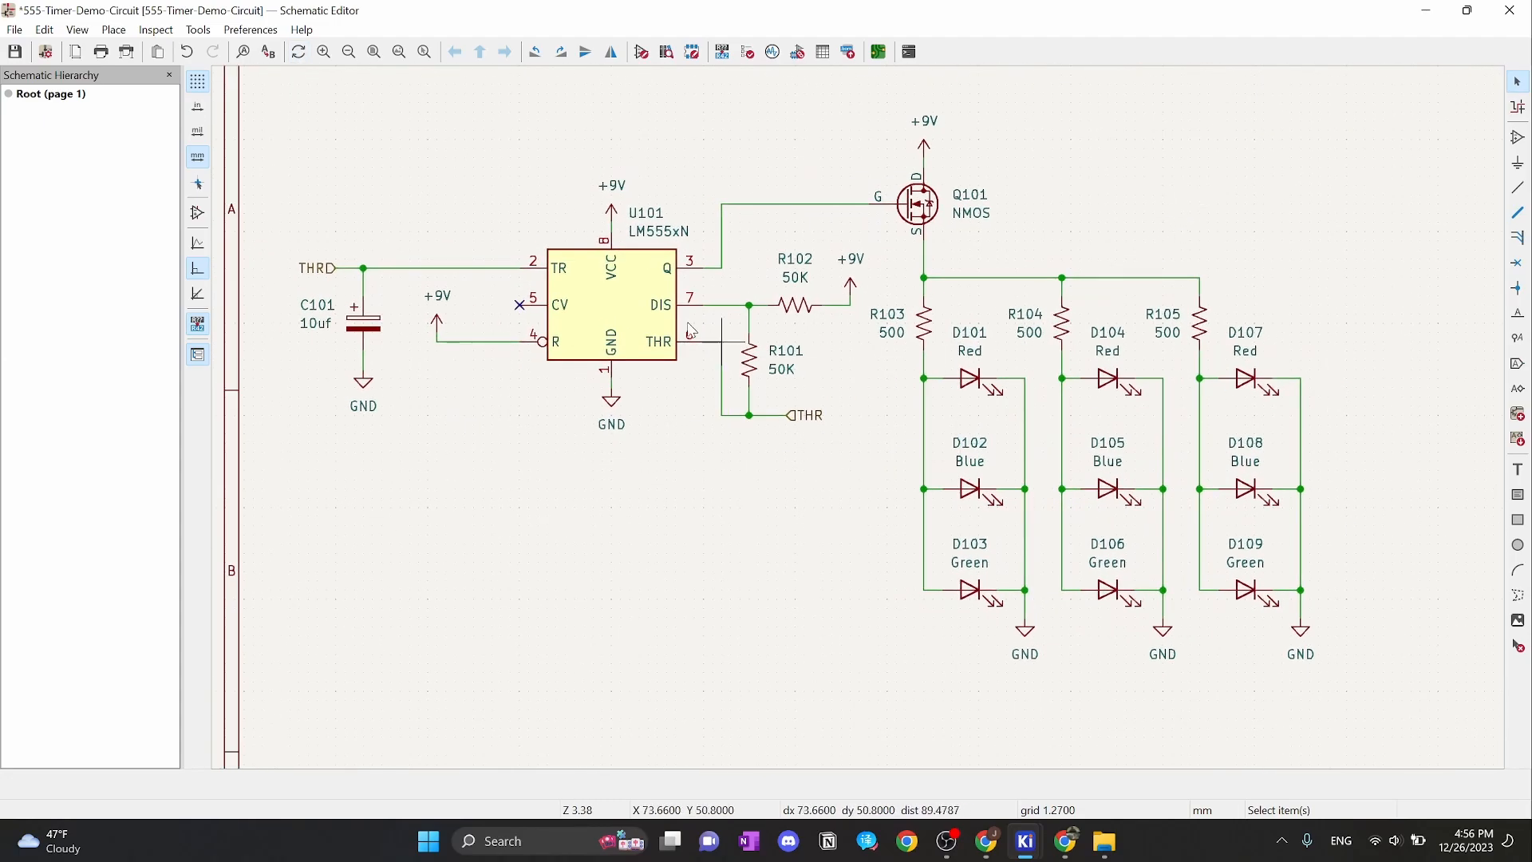
Set the grid to 2.54 mm and draw a rectangle around the whole 555 timer circuit
right_click(1274, 159)
mouse_move(1378, 326)
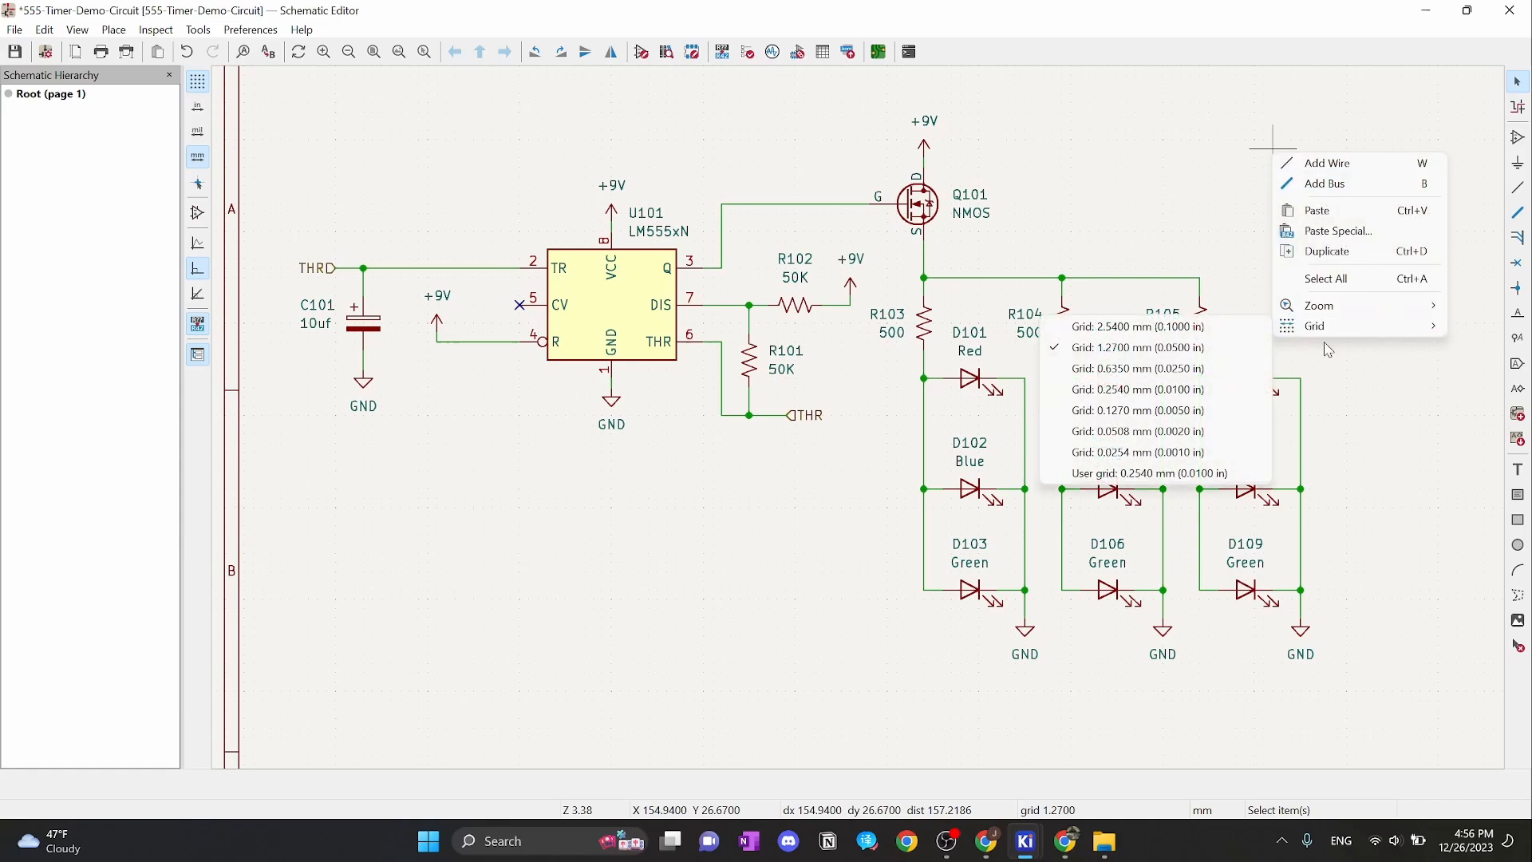
left_click(1155, 333)
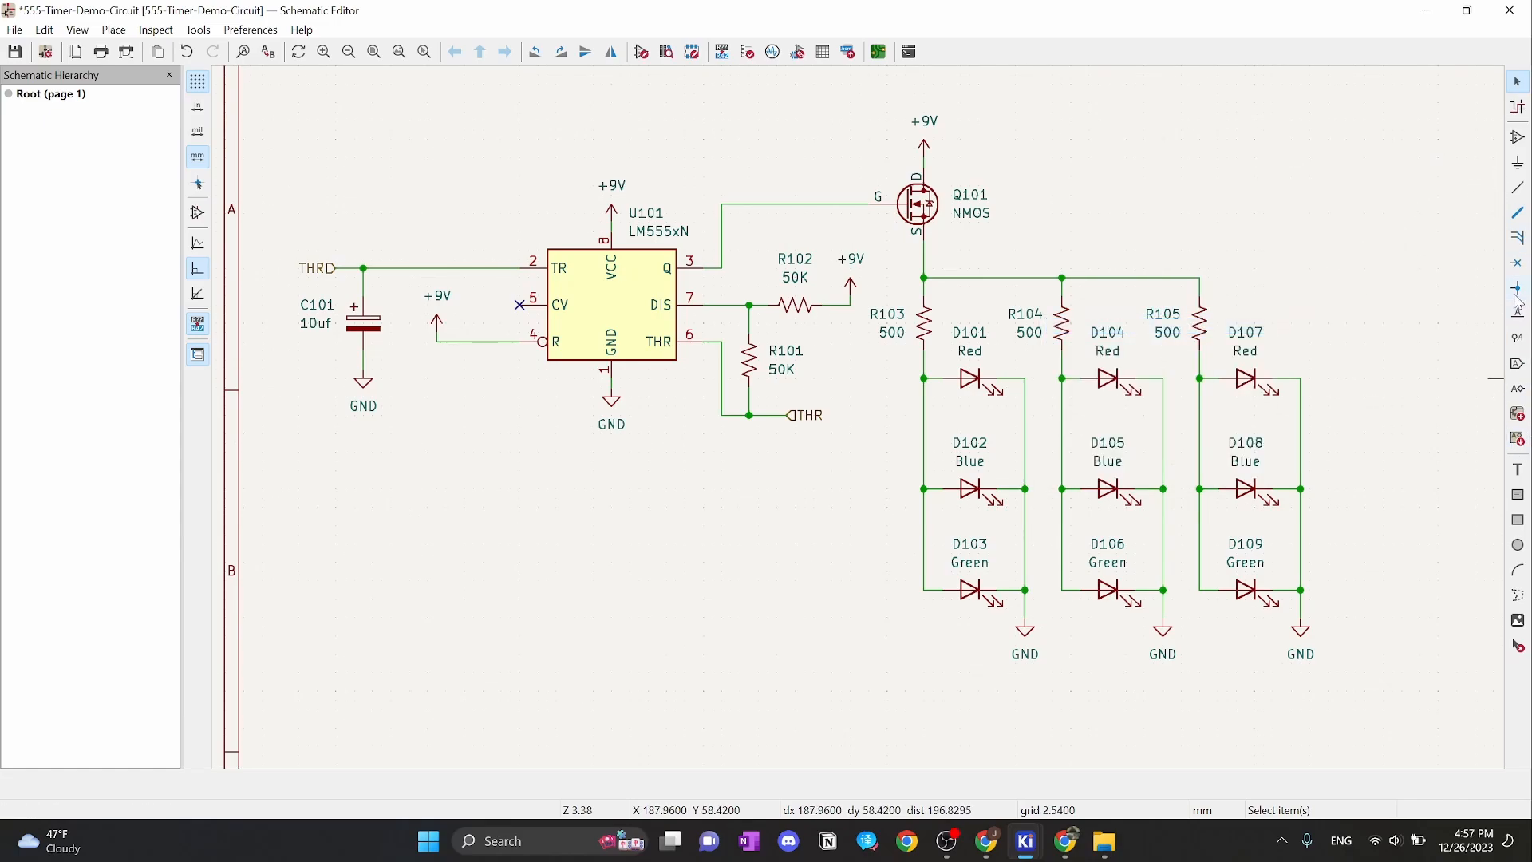
left_click(1518, 520)
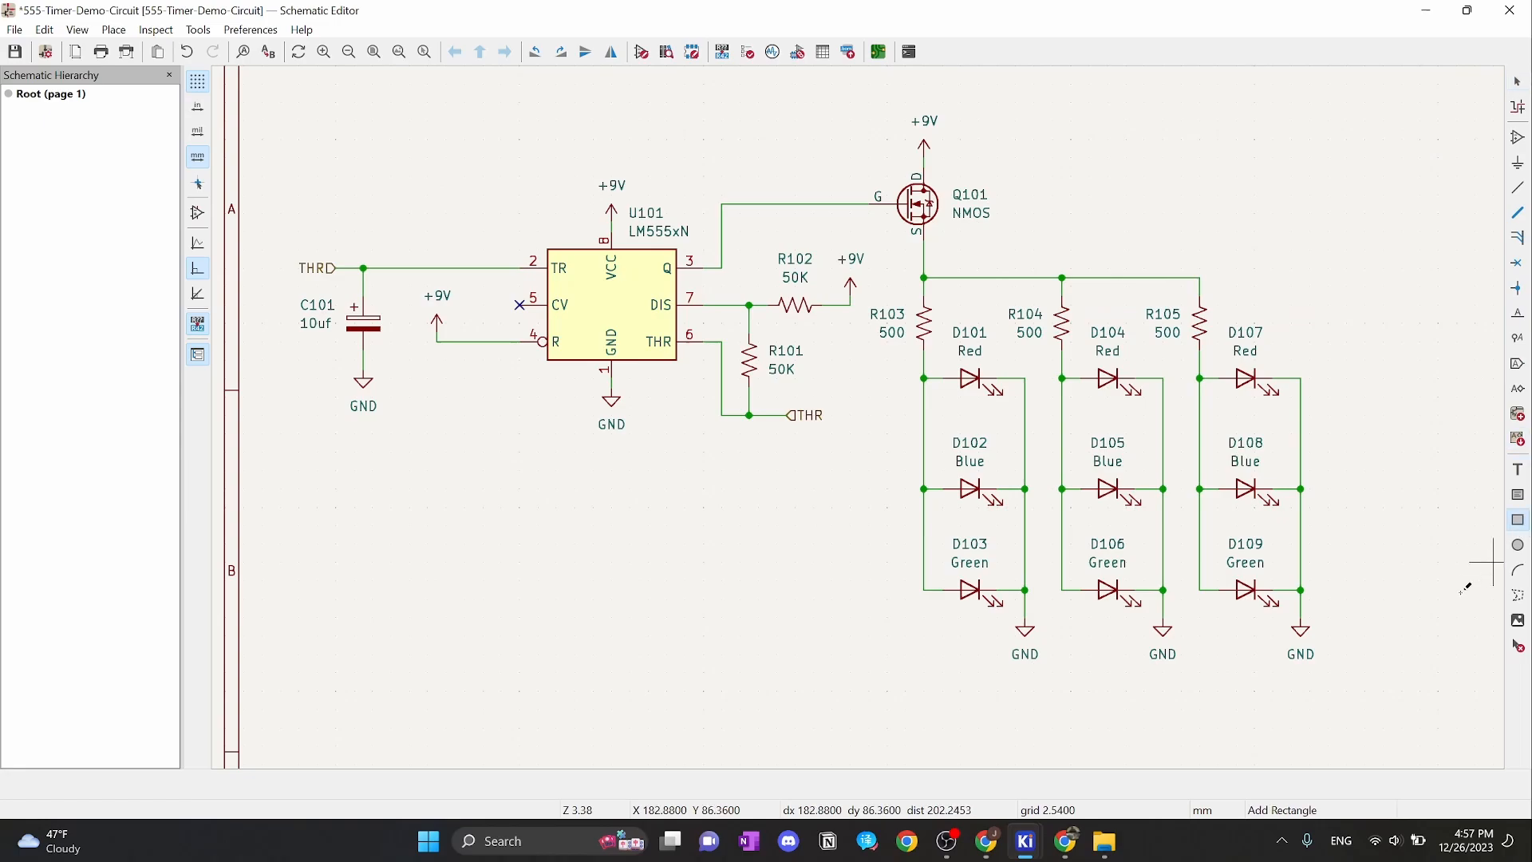
left_click(1354, 679)
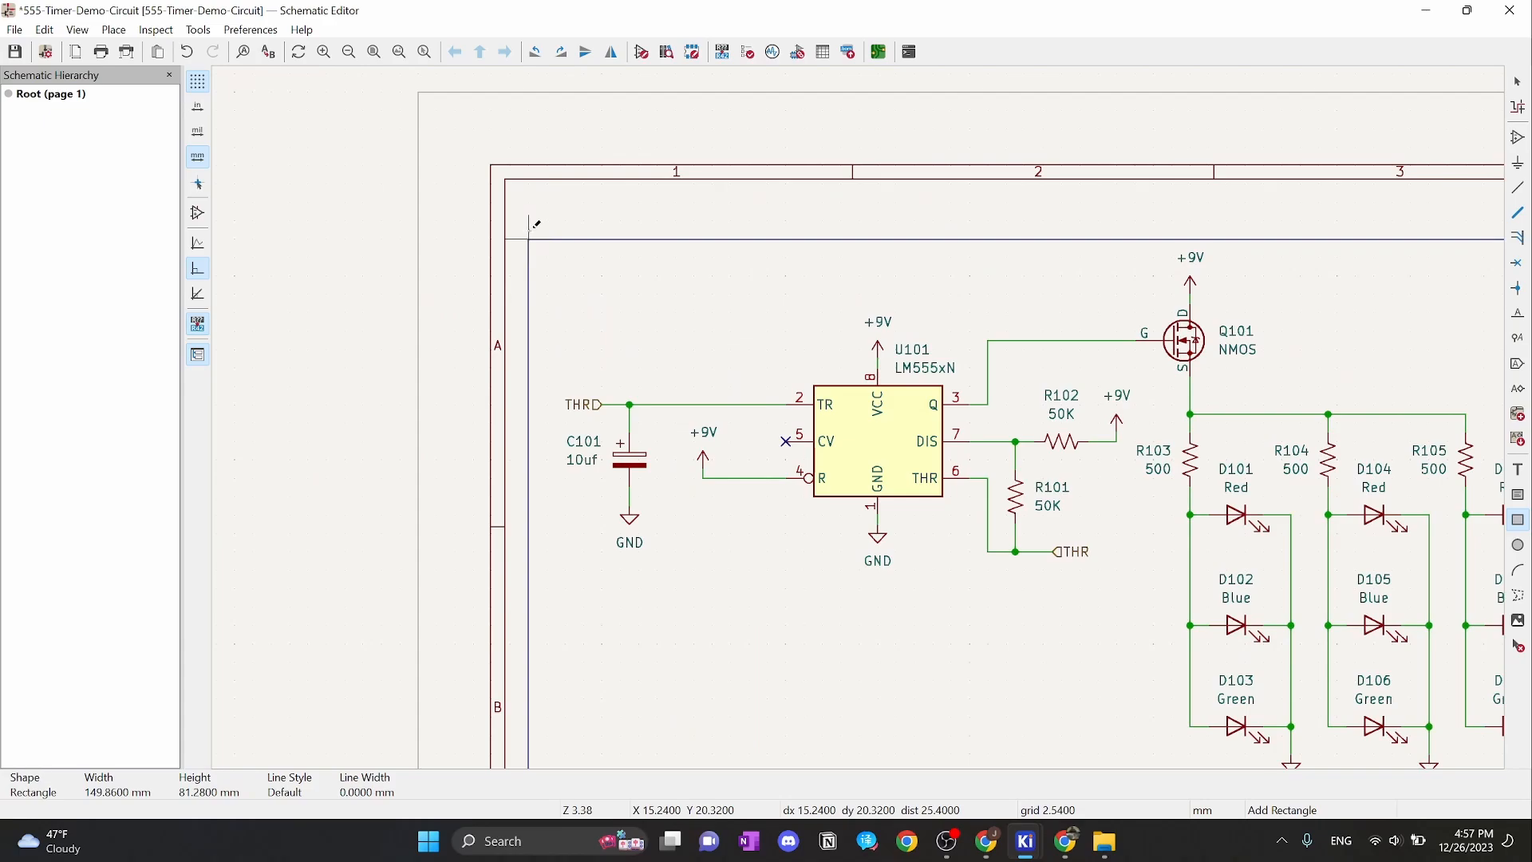
left_click(547, 238)
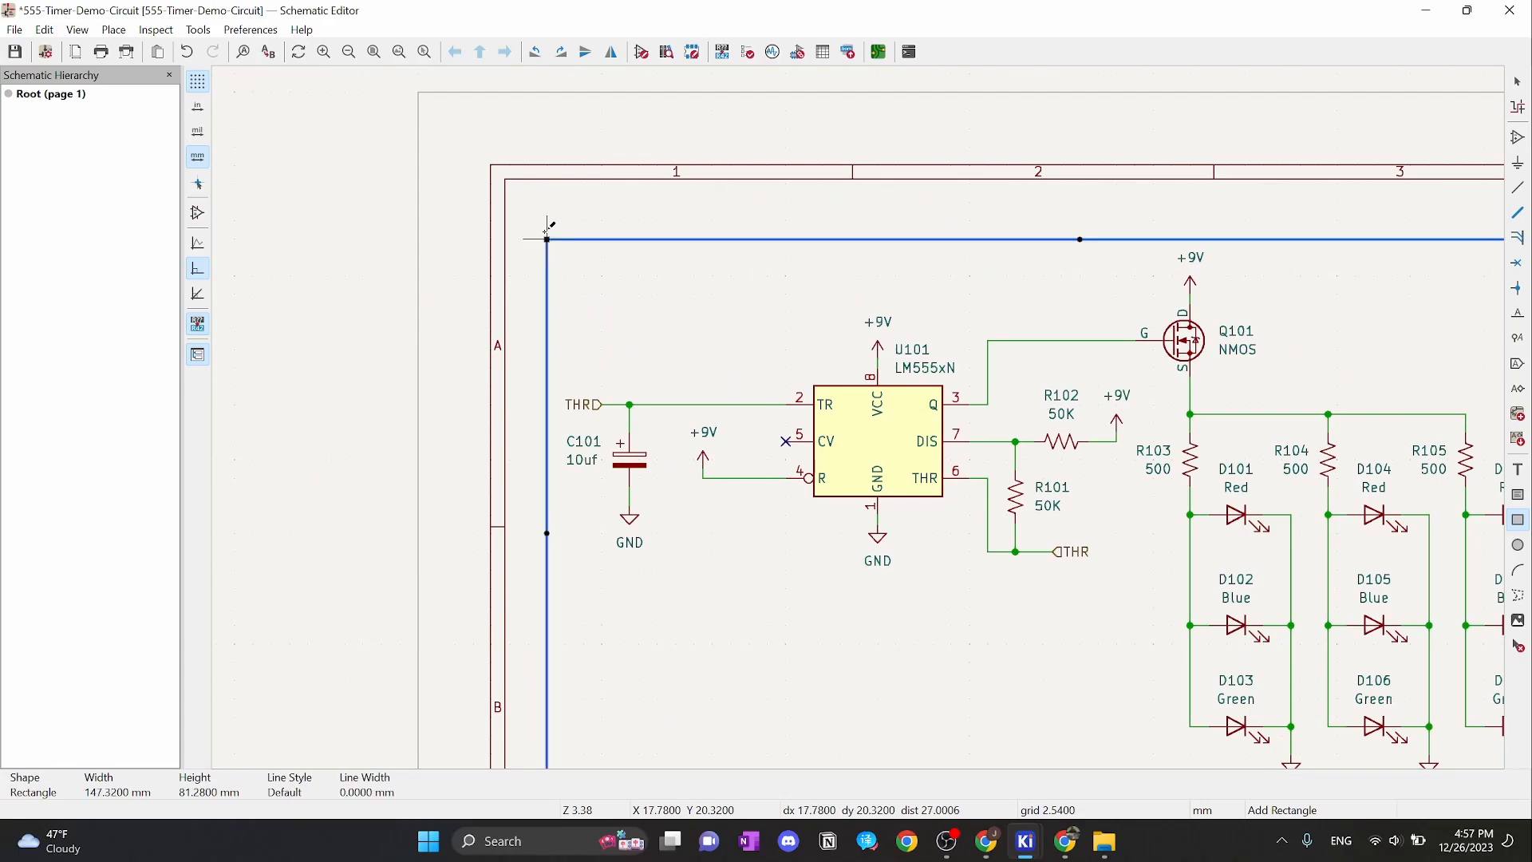
key("Escape")
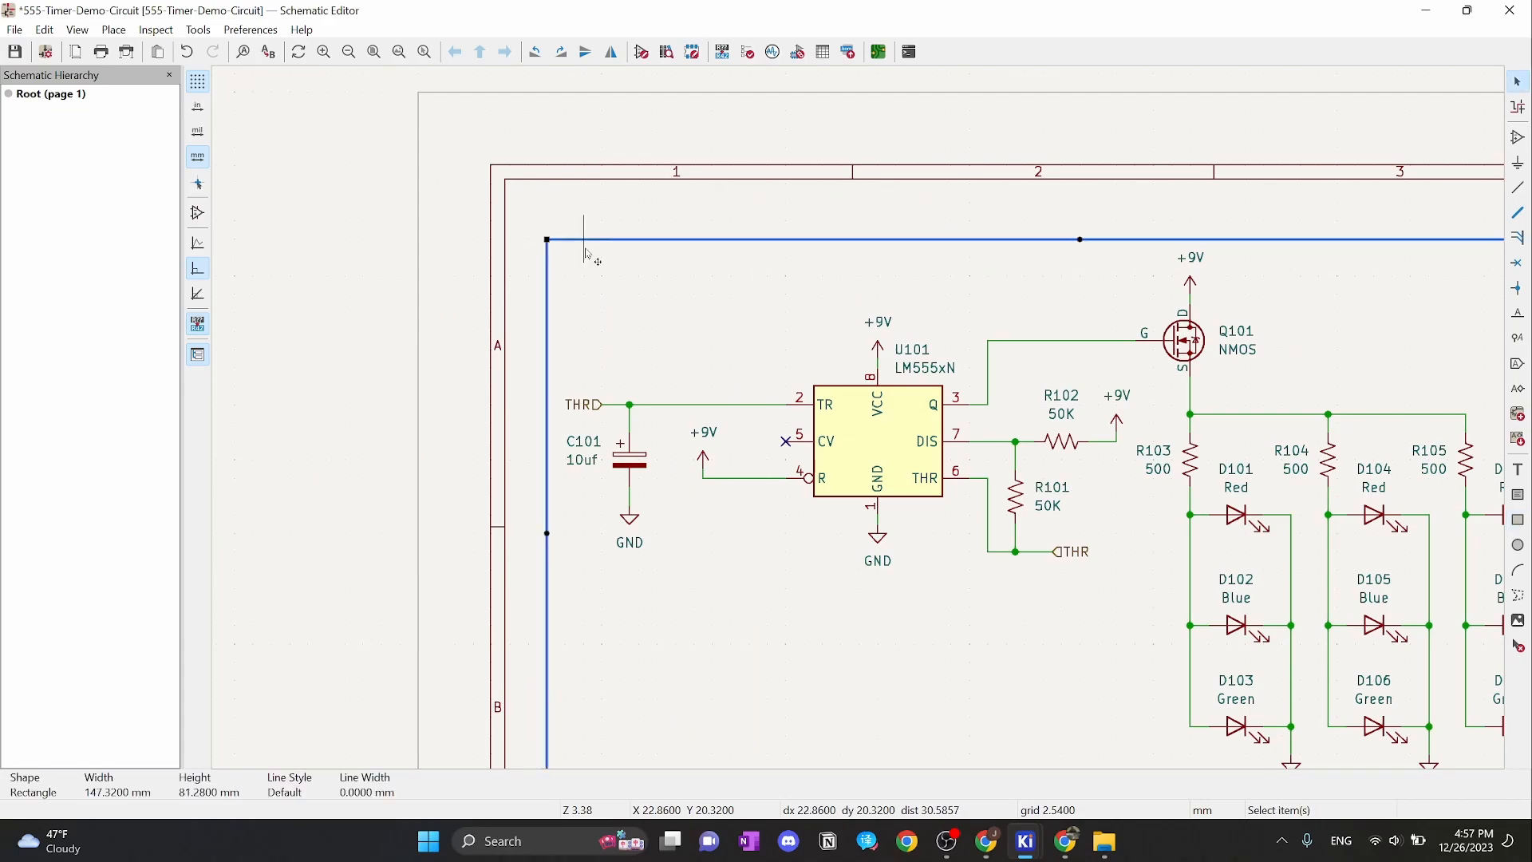
Change the rectangle's border line style to Dashed
double_click(587, 254)
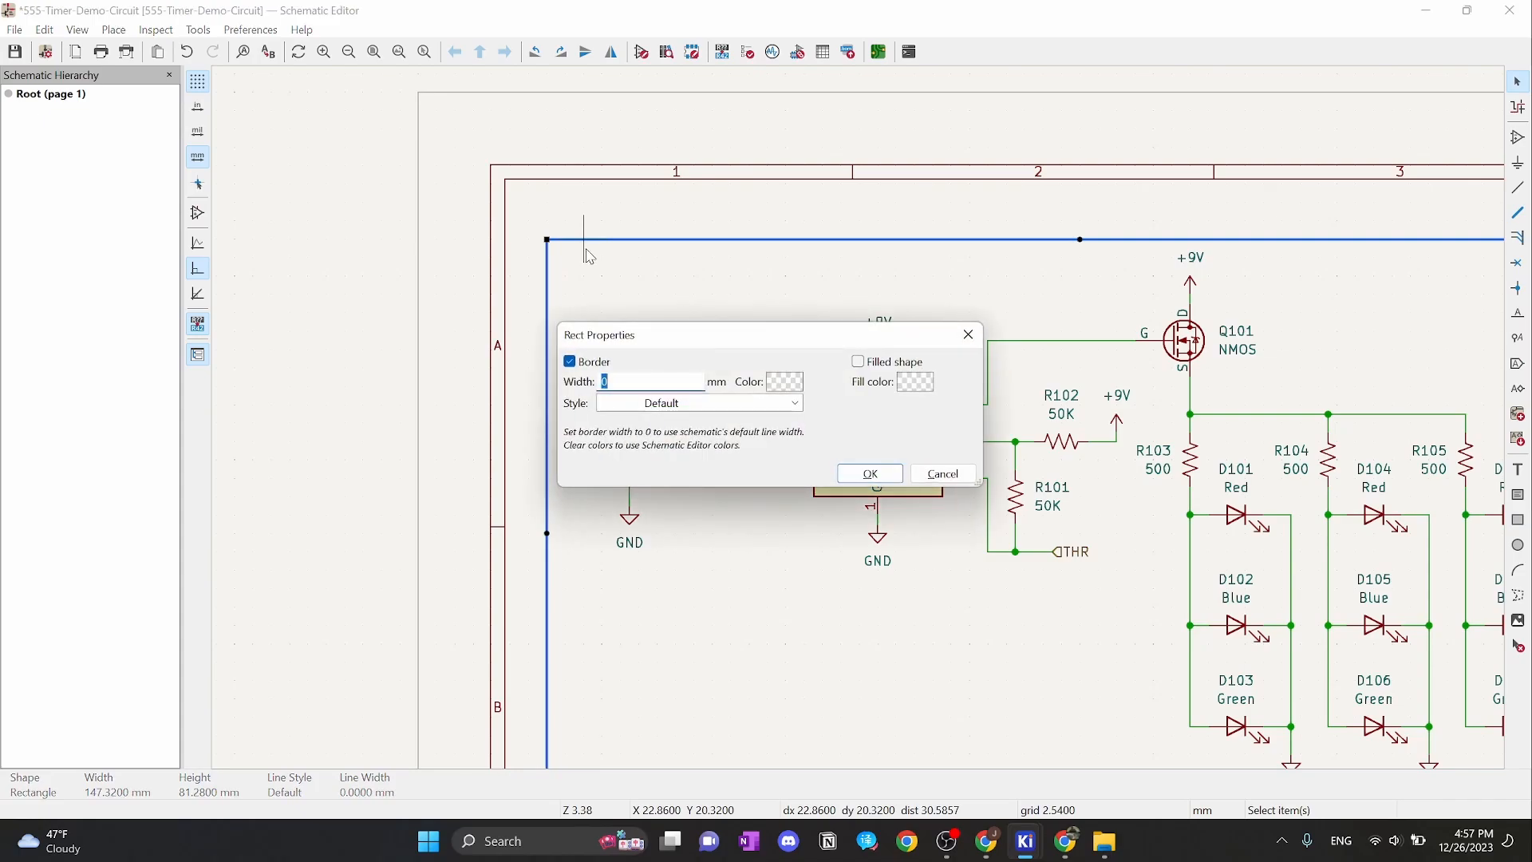
left_click(703, 405)
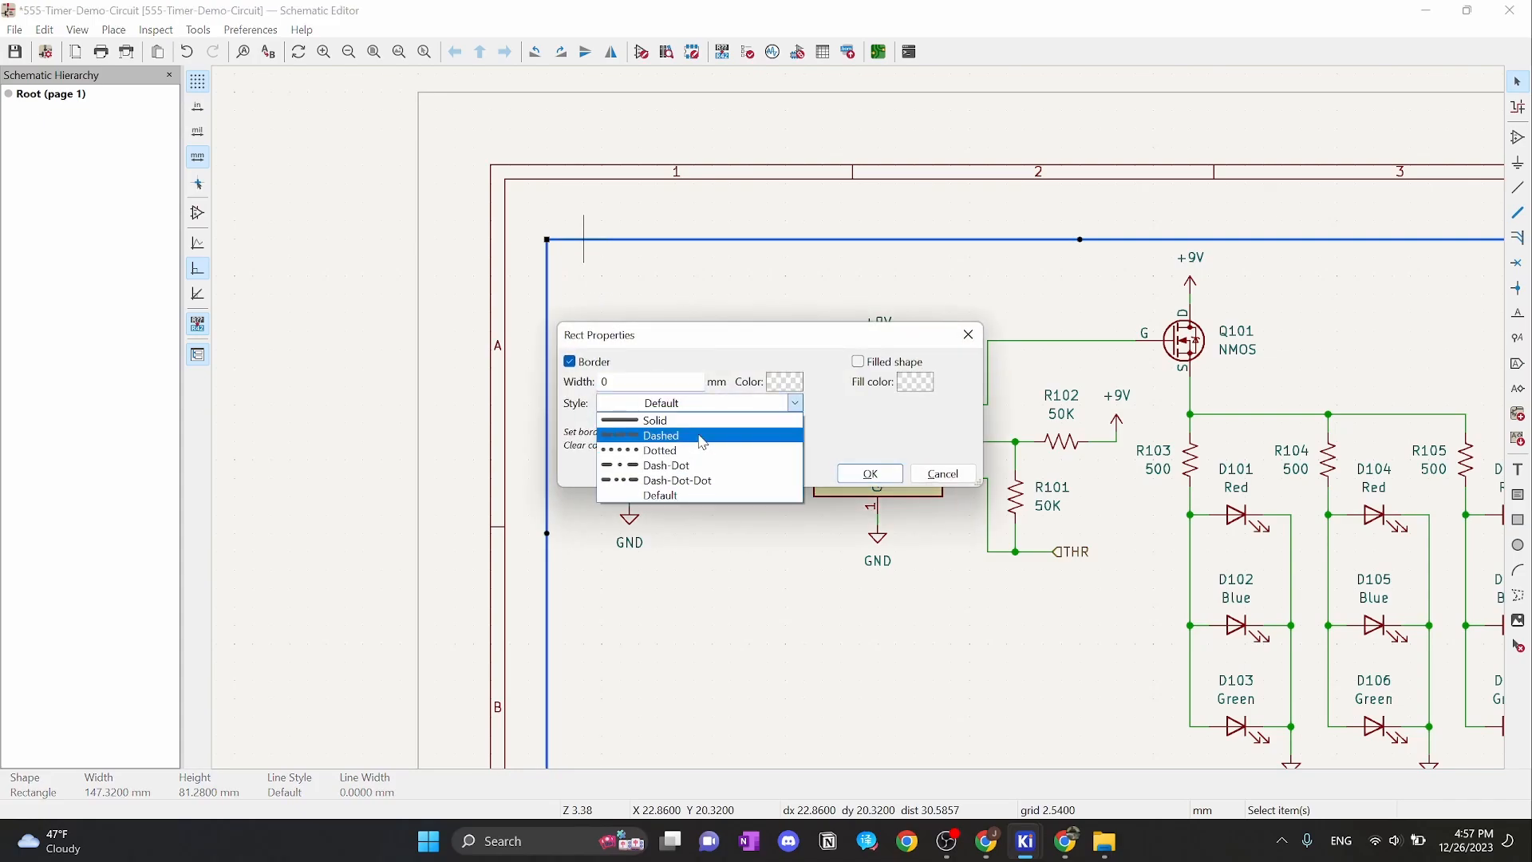
left_click(702, 441)
left_click(873, 475)
right_click(688, 335)
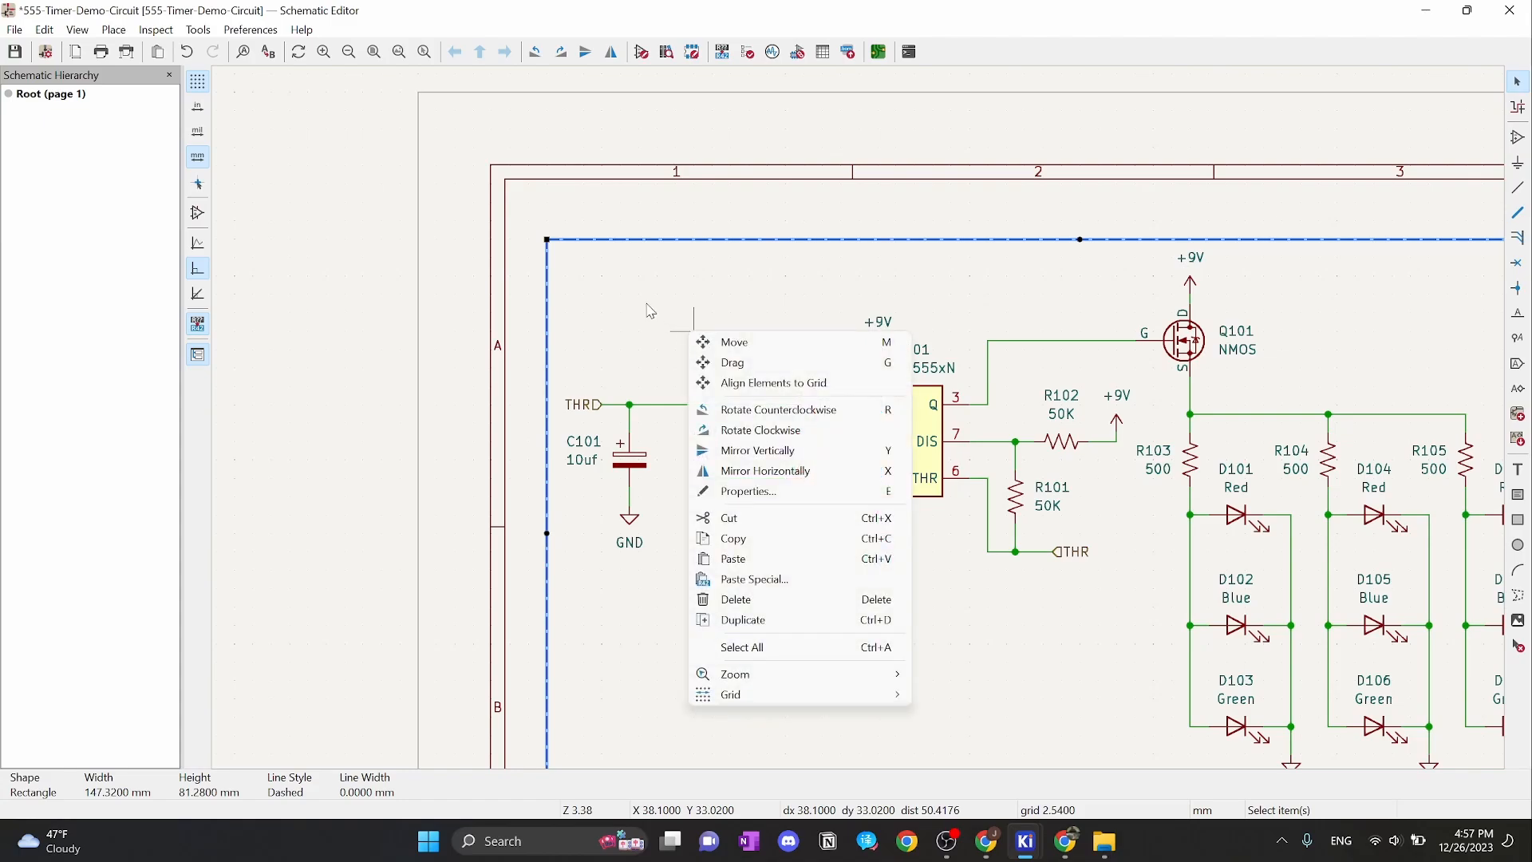
left_click(645, 303)
right_click_drag(718, 312, 607, 287)
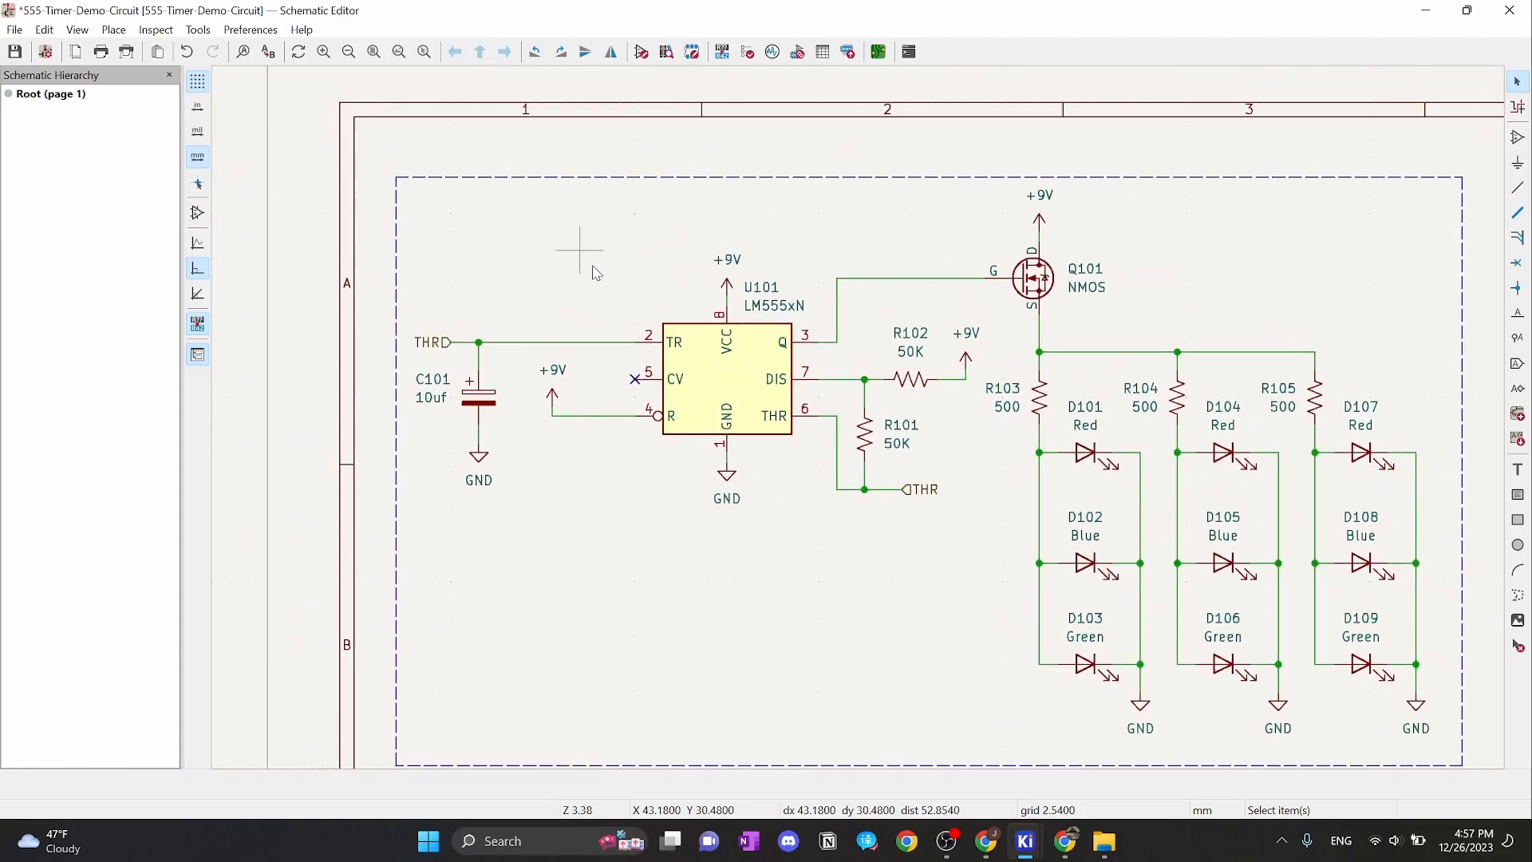
Add a bold '555 Timer' heading, text size 2, at the dashed box's top-left
left_click(1518, 470)
left_click(1400, 444)
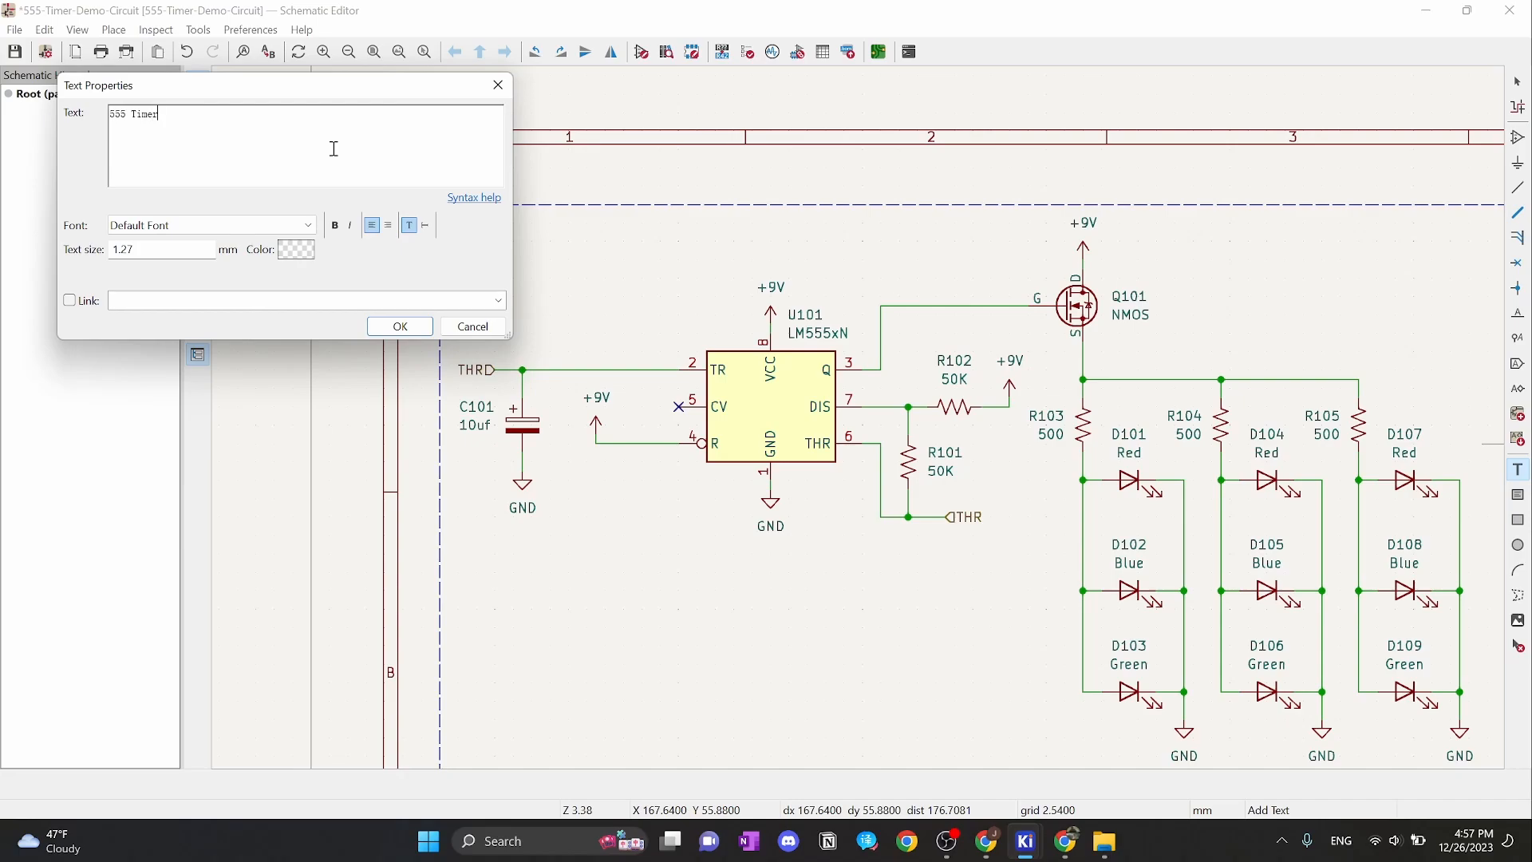
left_click(151, 255)
type("2")
left_click(334, 226)
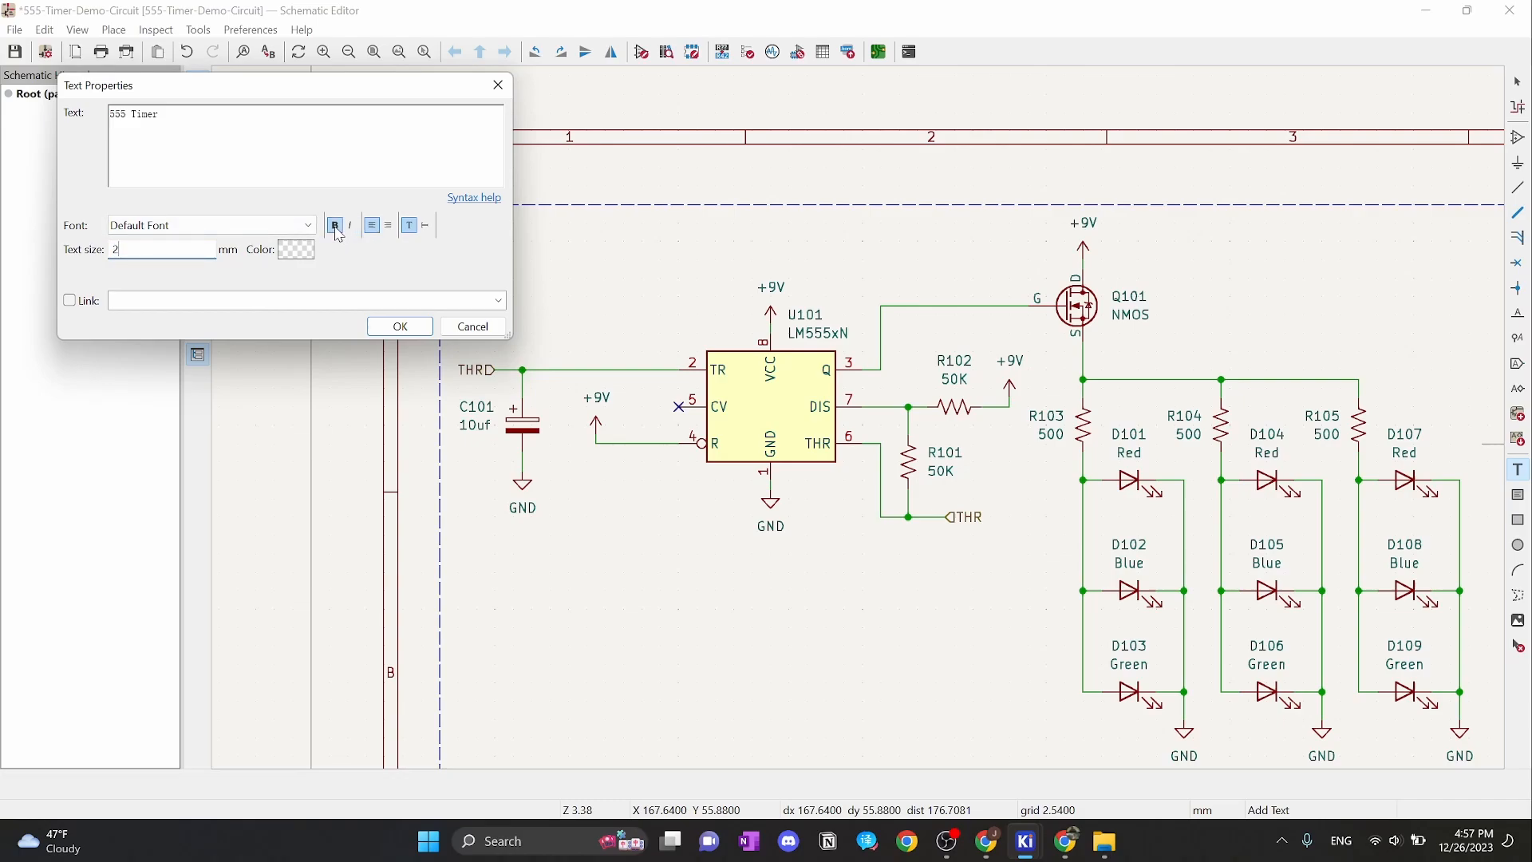
left_click(401, 327)
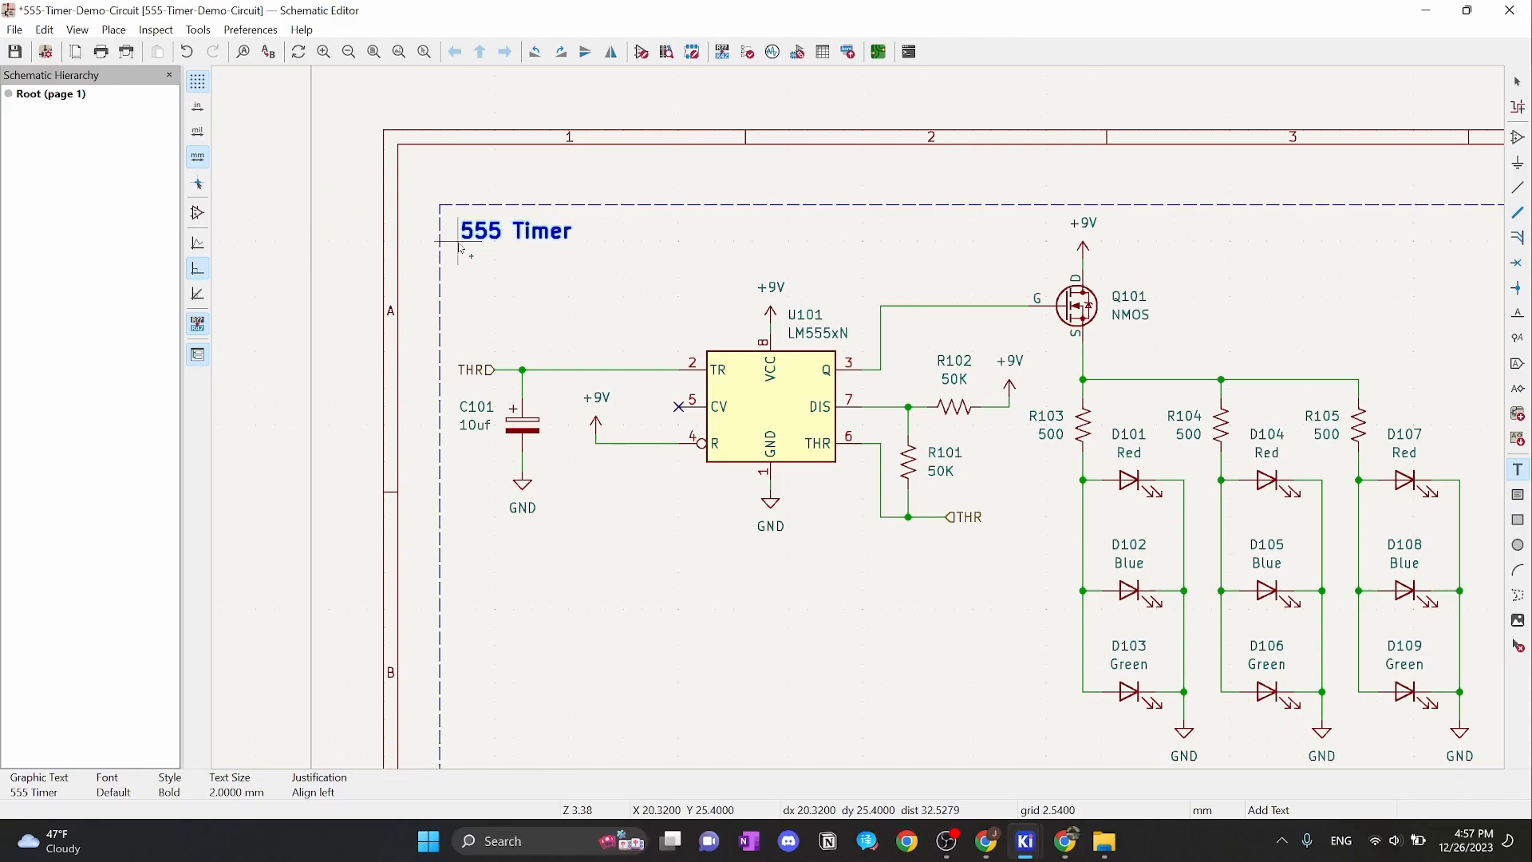
left_click(462, 238)
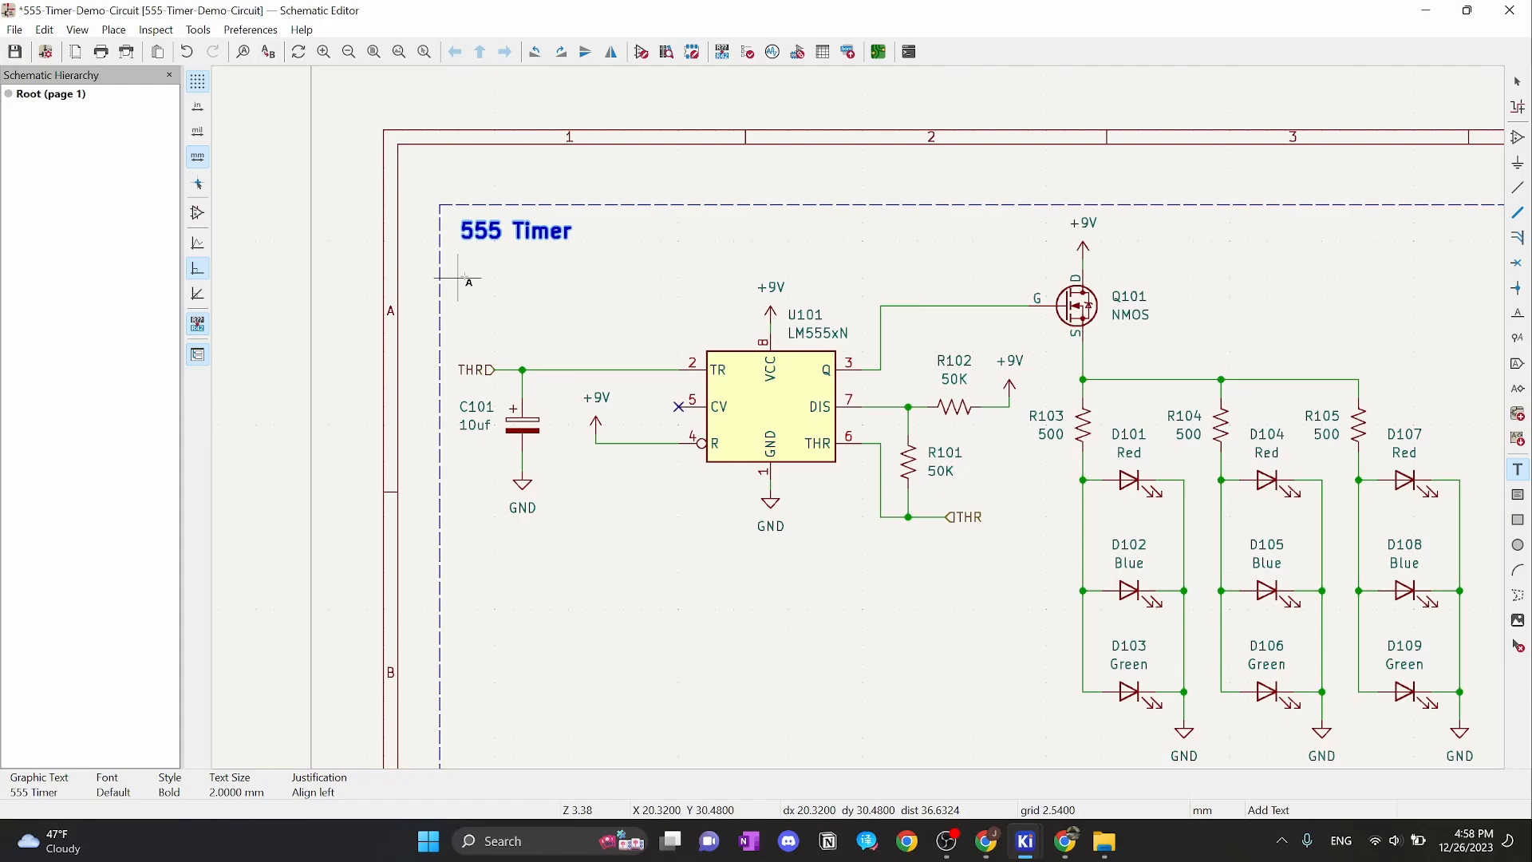
Add an 'LM555' label, text size 2, beneath the heading
left_click(457, 278)
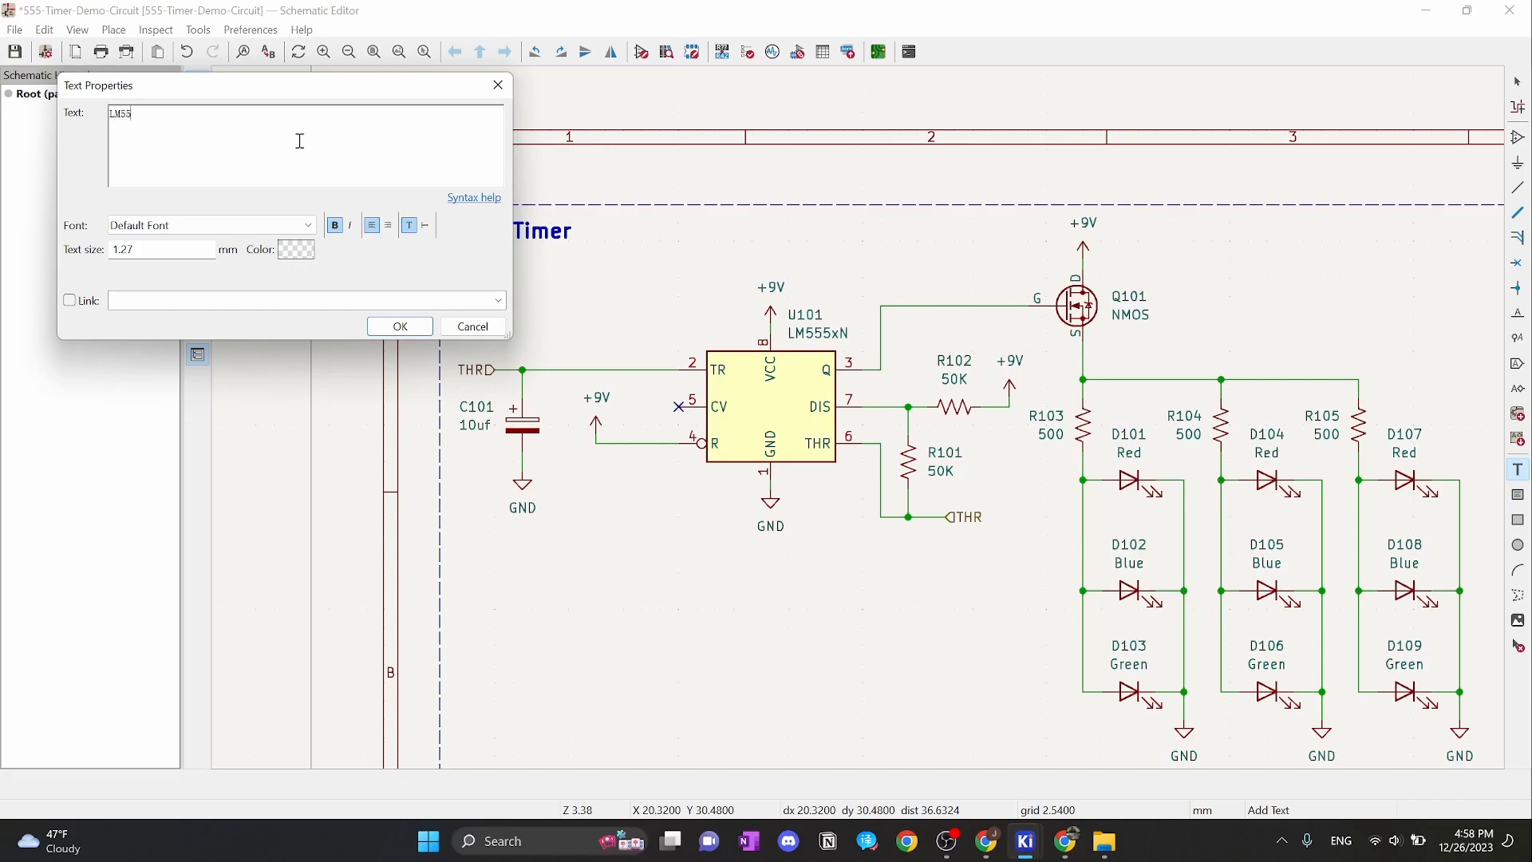
left_click_drag(172, 249, 111, 250)
type("2")
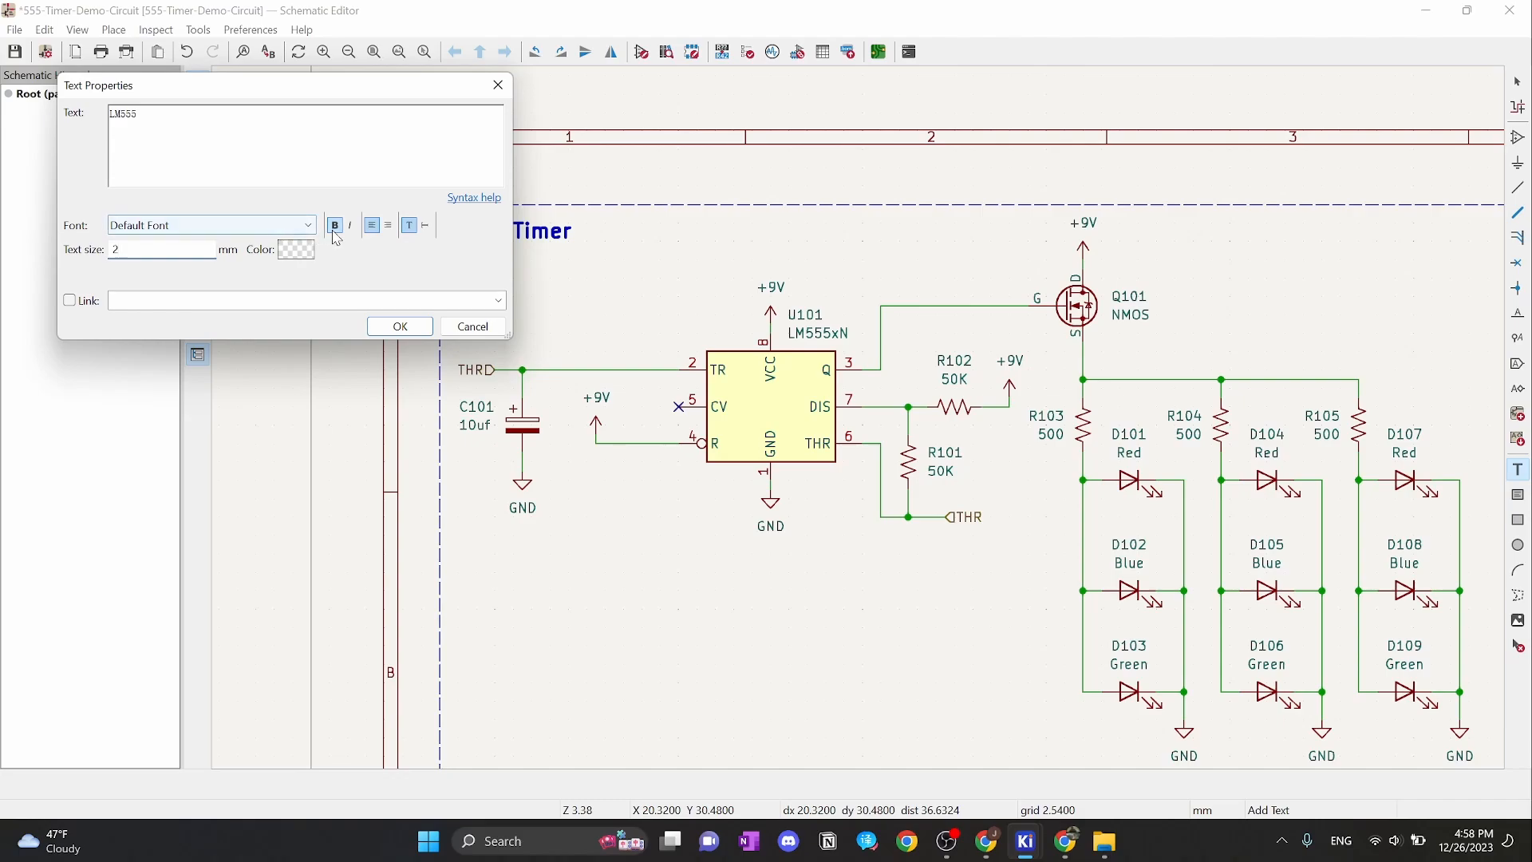
left_click(402, 326)
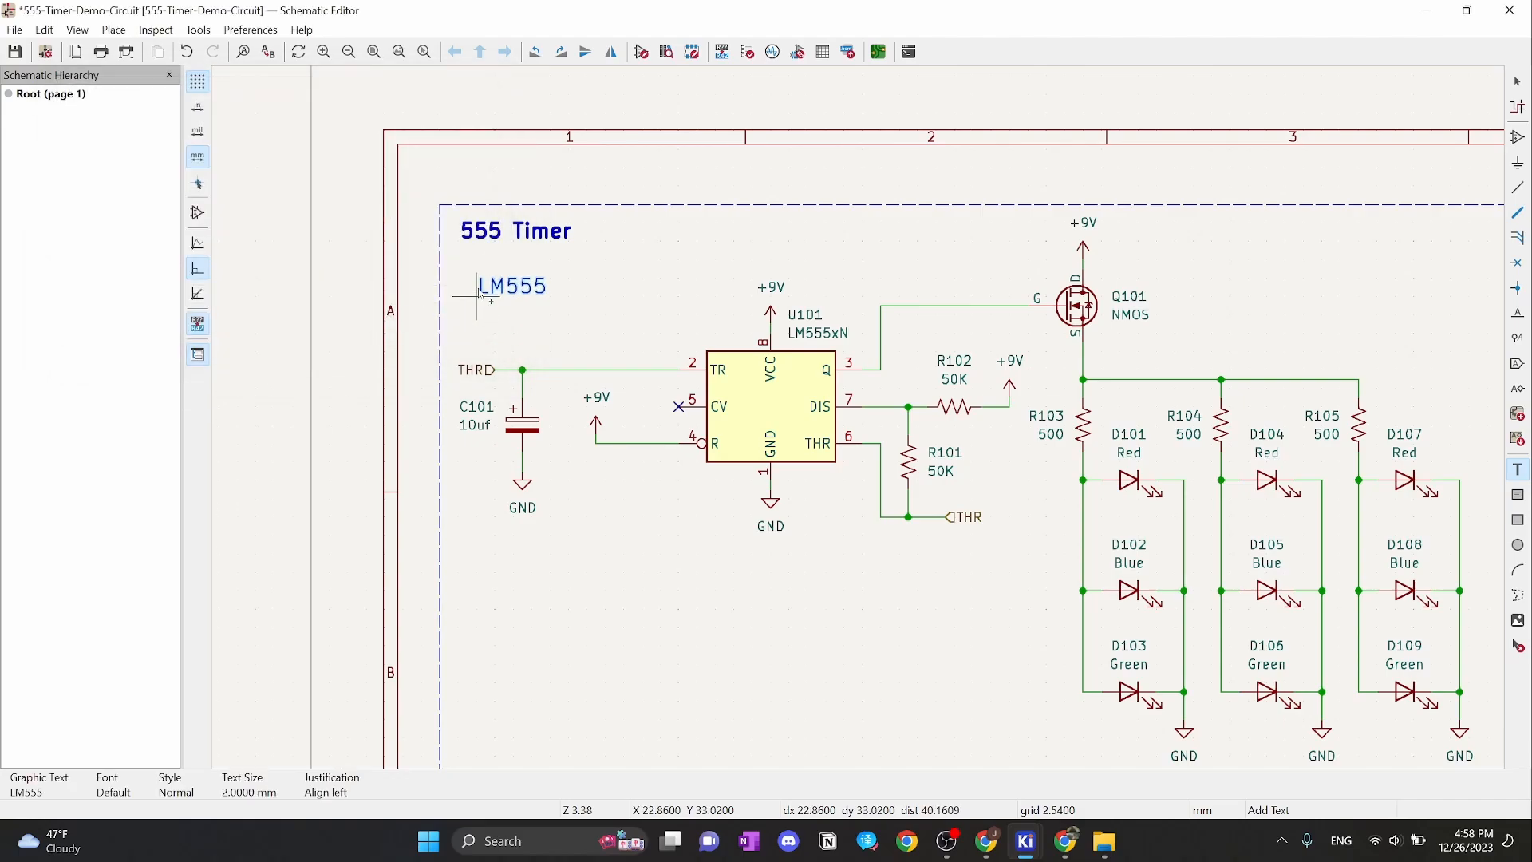
left_click(462, 282)
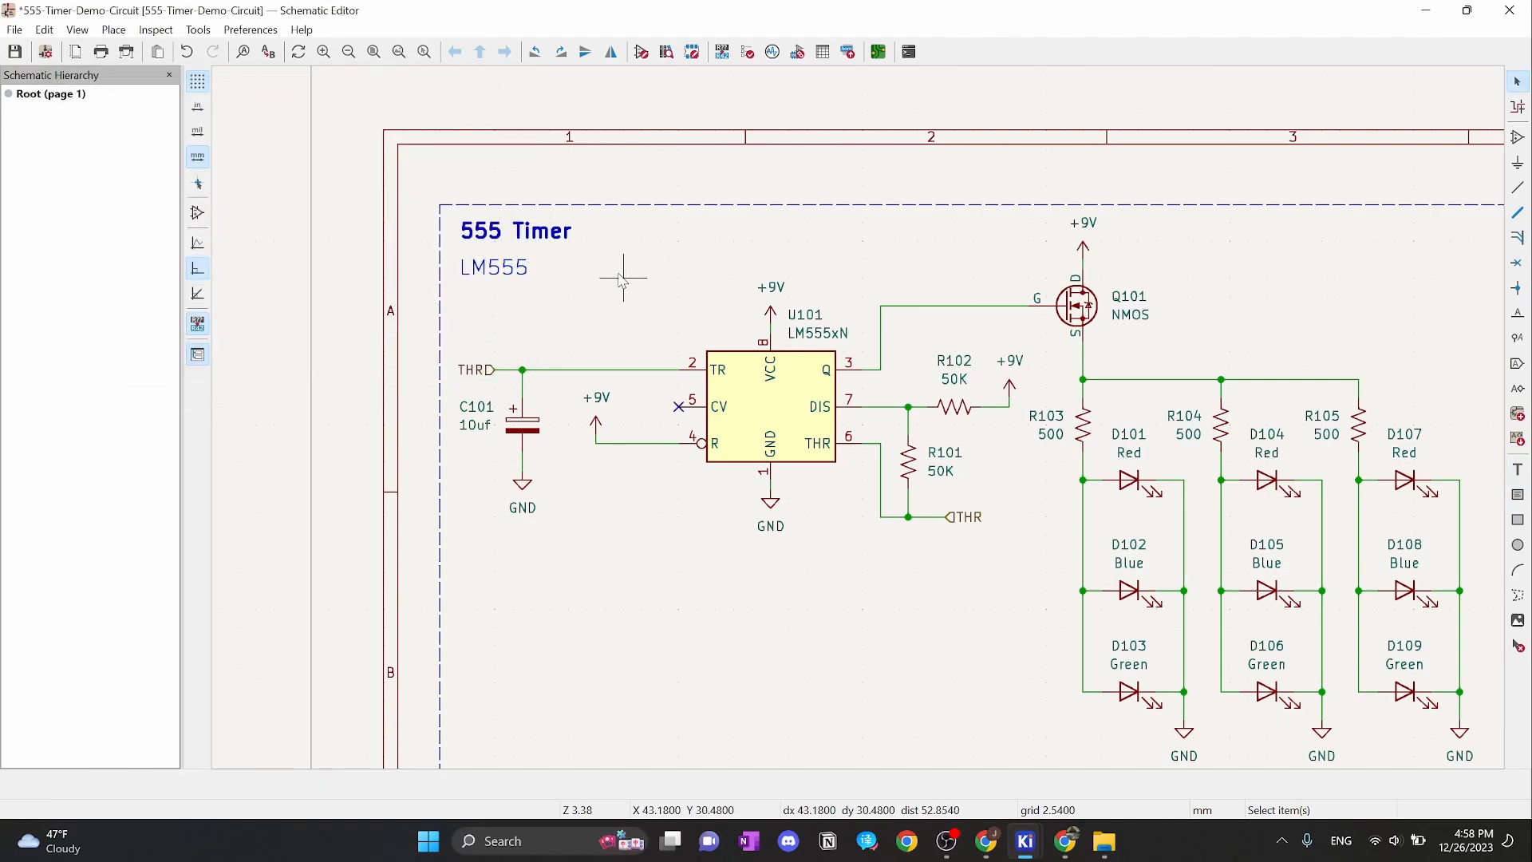
key("Escape")
Switch to a 0.635 mm grid and nudge the '555 Timer' and 'LM555' texts up-left
scroll(611, 260, "up", 2)
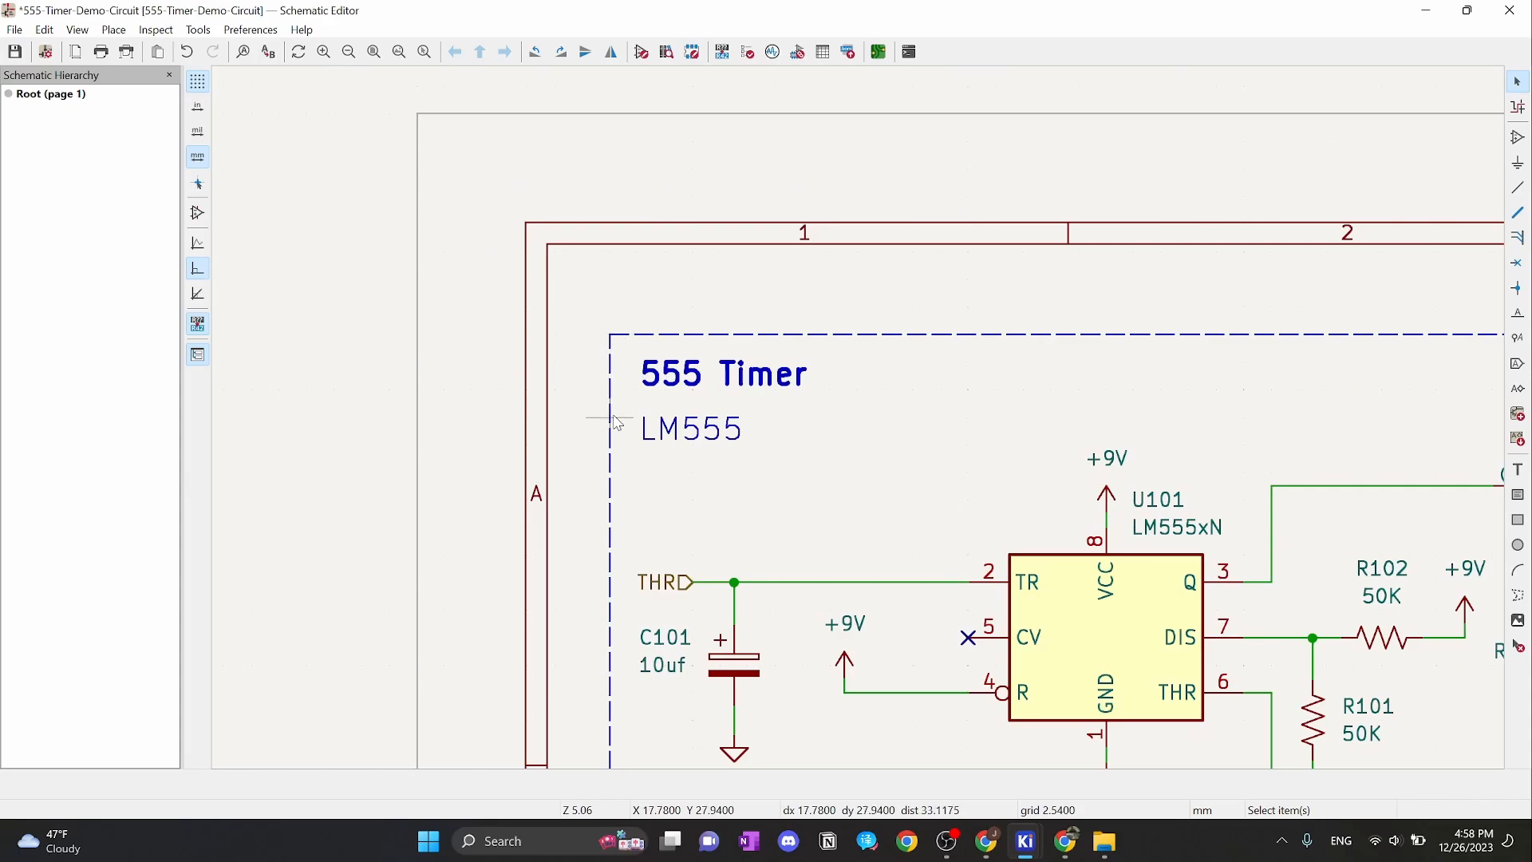
right_click(831, 420)
mouse_move(893, 597)
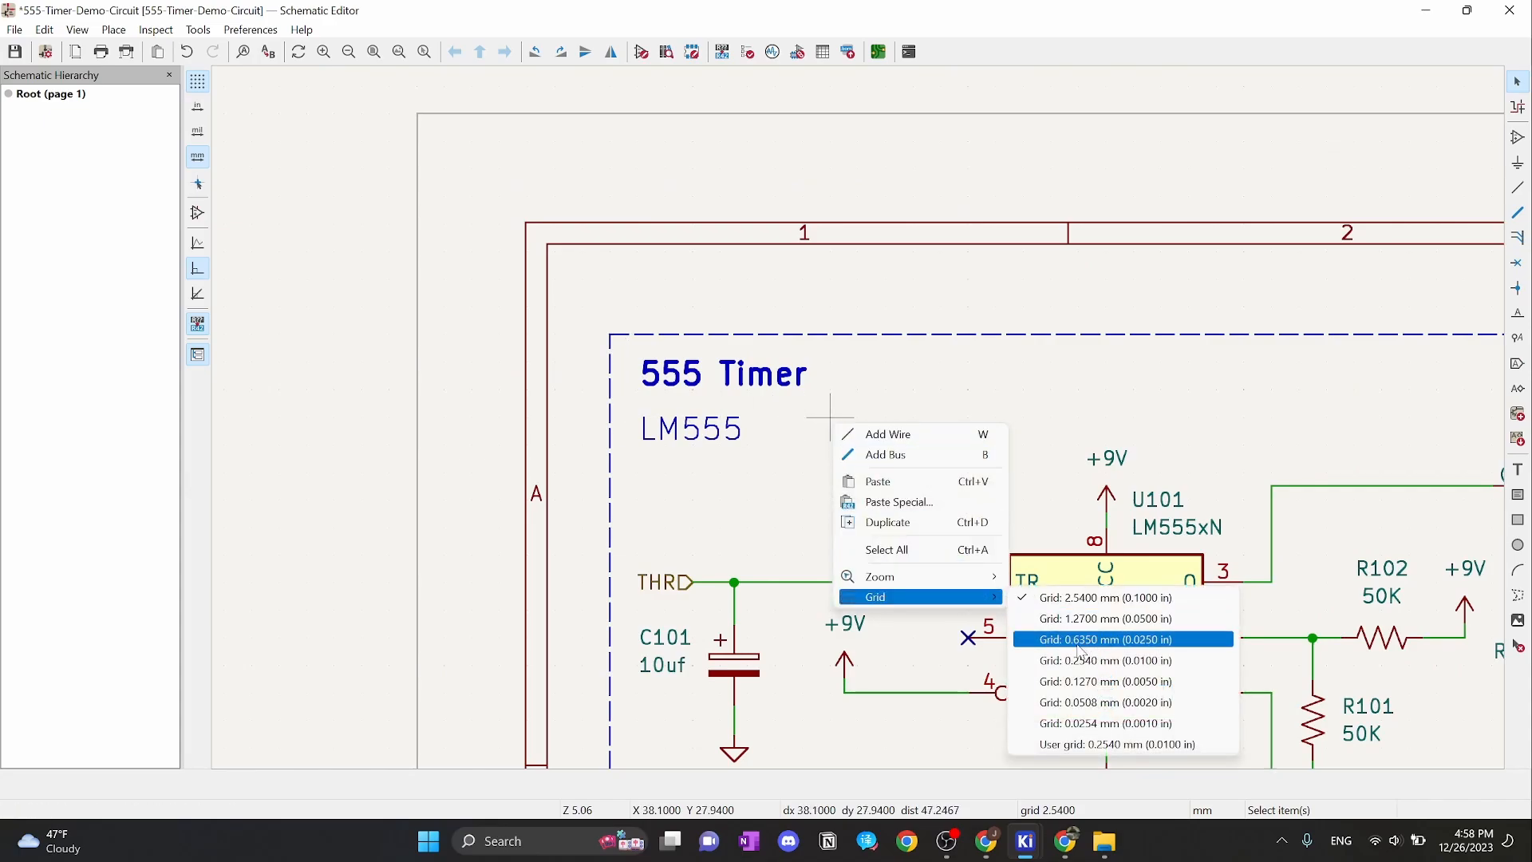
left_click(1105, 639)
left_click_drag(641, 394, 621, 383)
left_click_drag(678, 431, 616, 418)
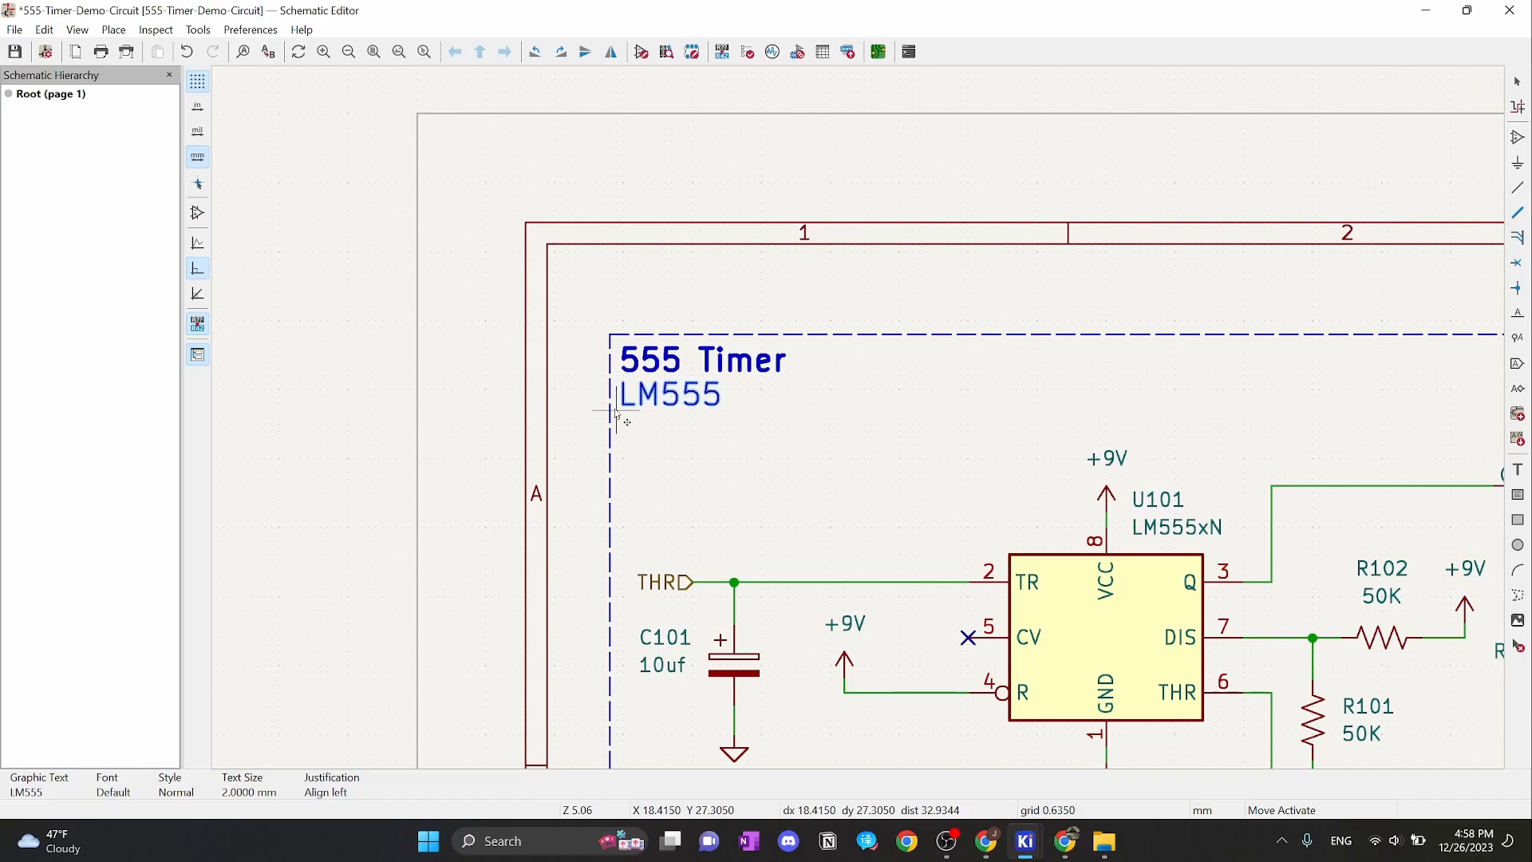
Set the grid spacing back to 2.54 mm (0.1 in)
scroll(848, 414, "down", 3)
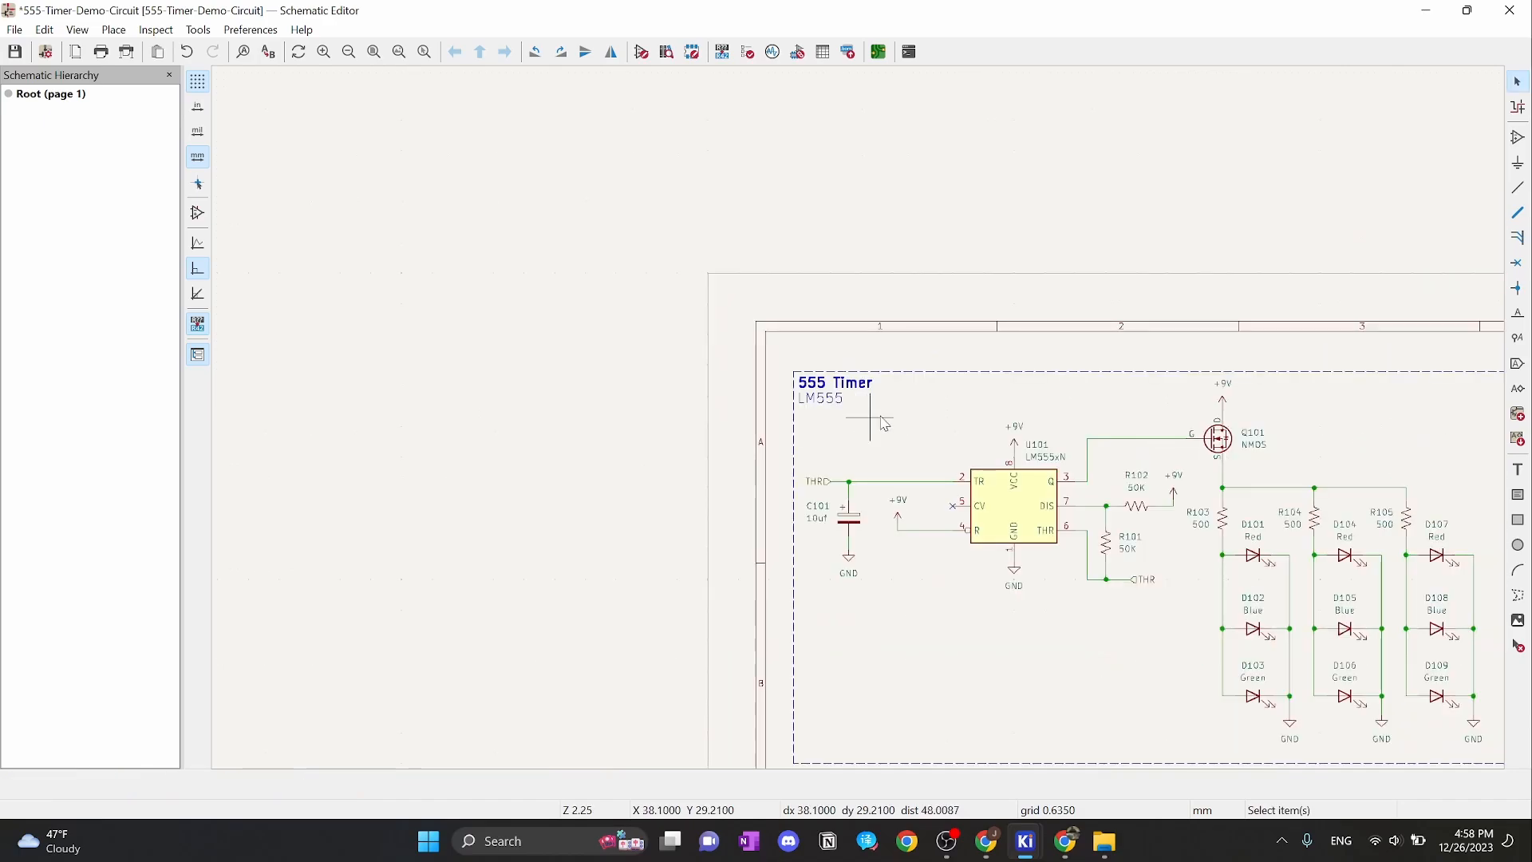
scroll(848, 414, "up", 3)
scroll(852, 415, "down", 3)
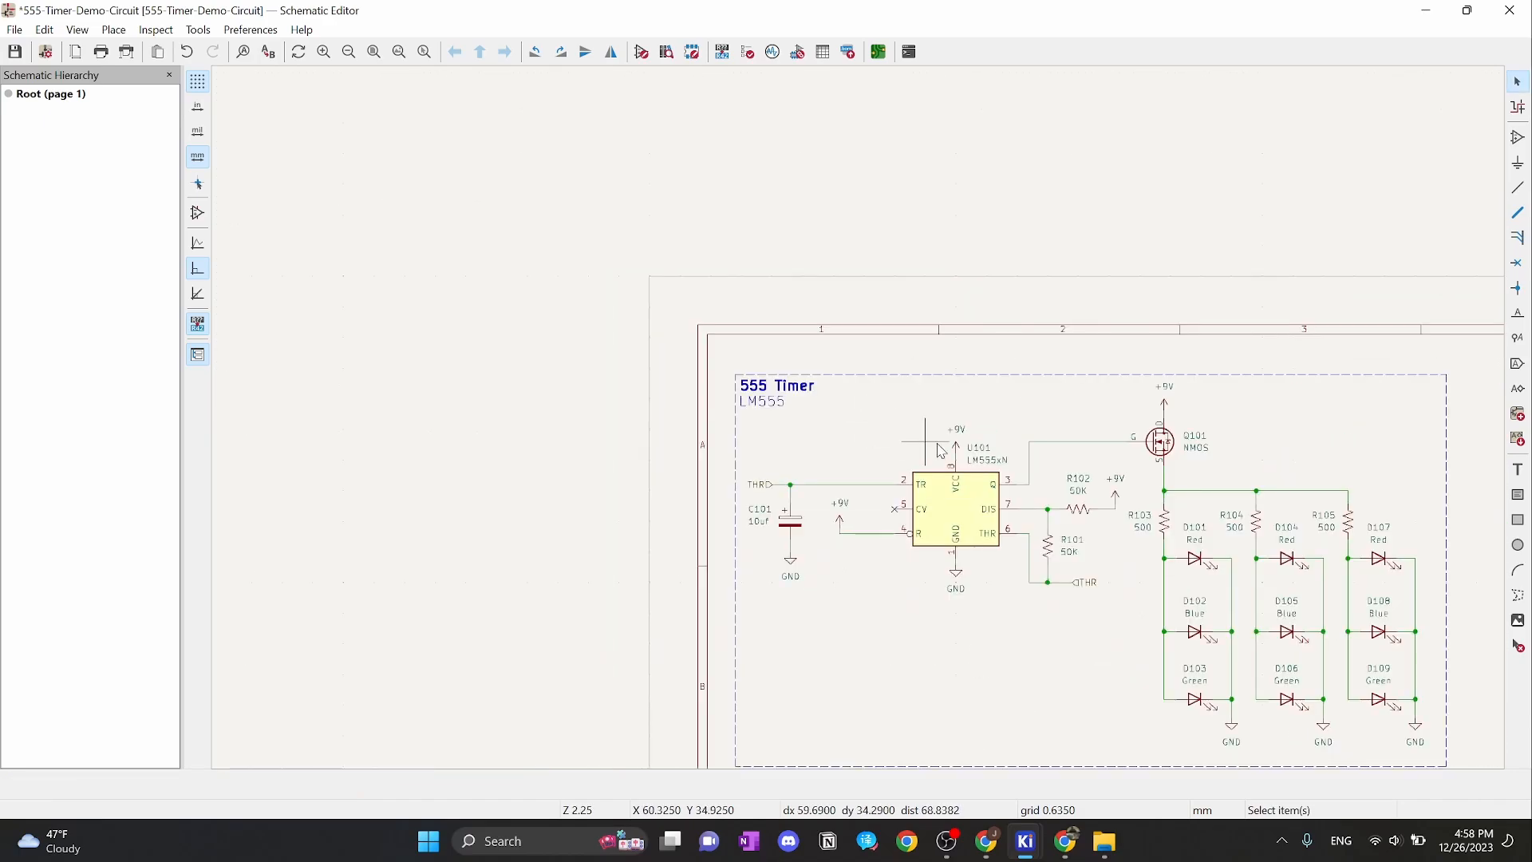
middle_click_drag(926, 442, 795, 335)
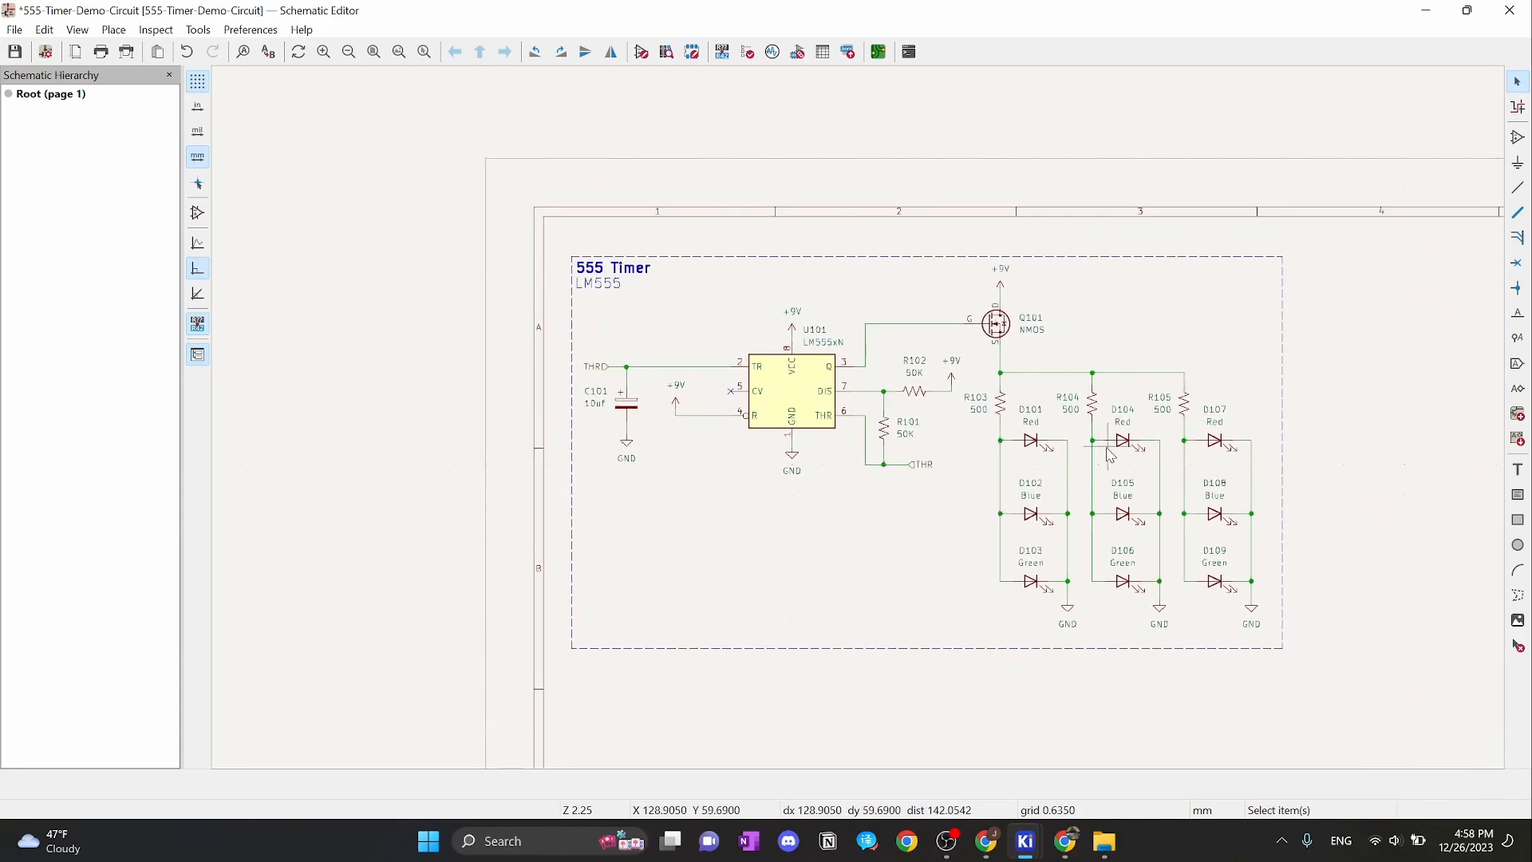
middle_click_drag(831, 424, 870, 435)
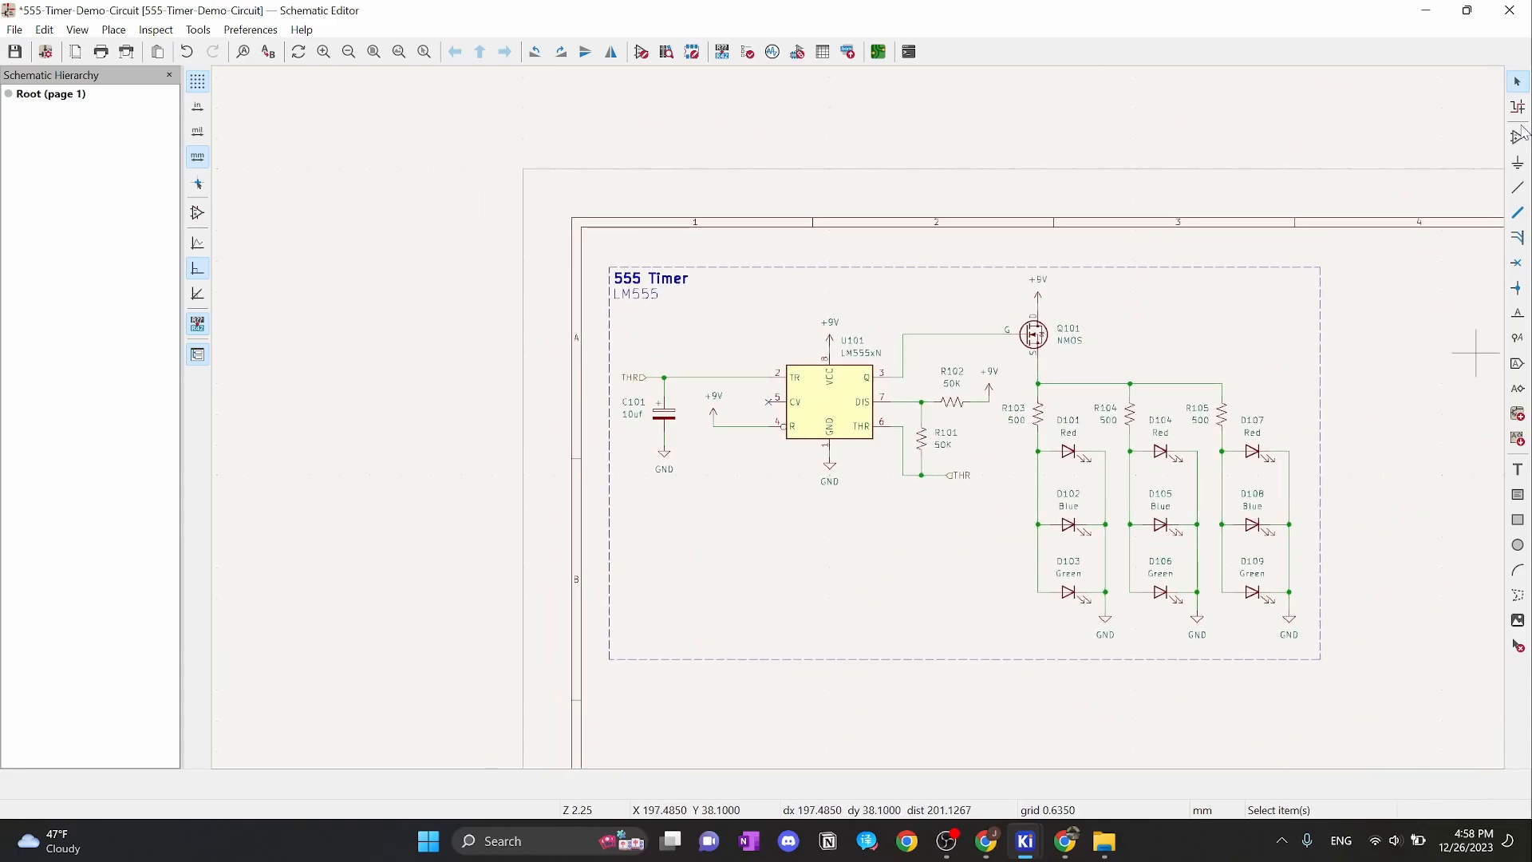
right_click(735, 313)
mouse_move(844, 502)
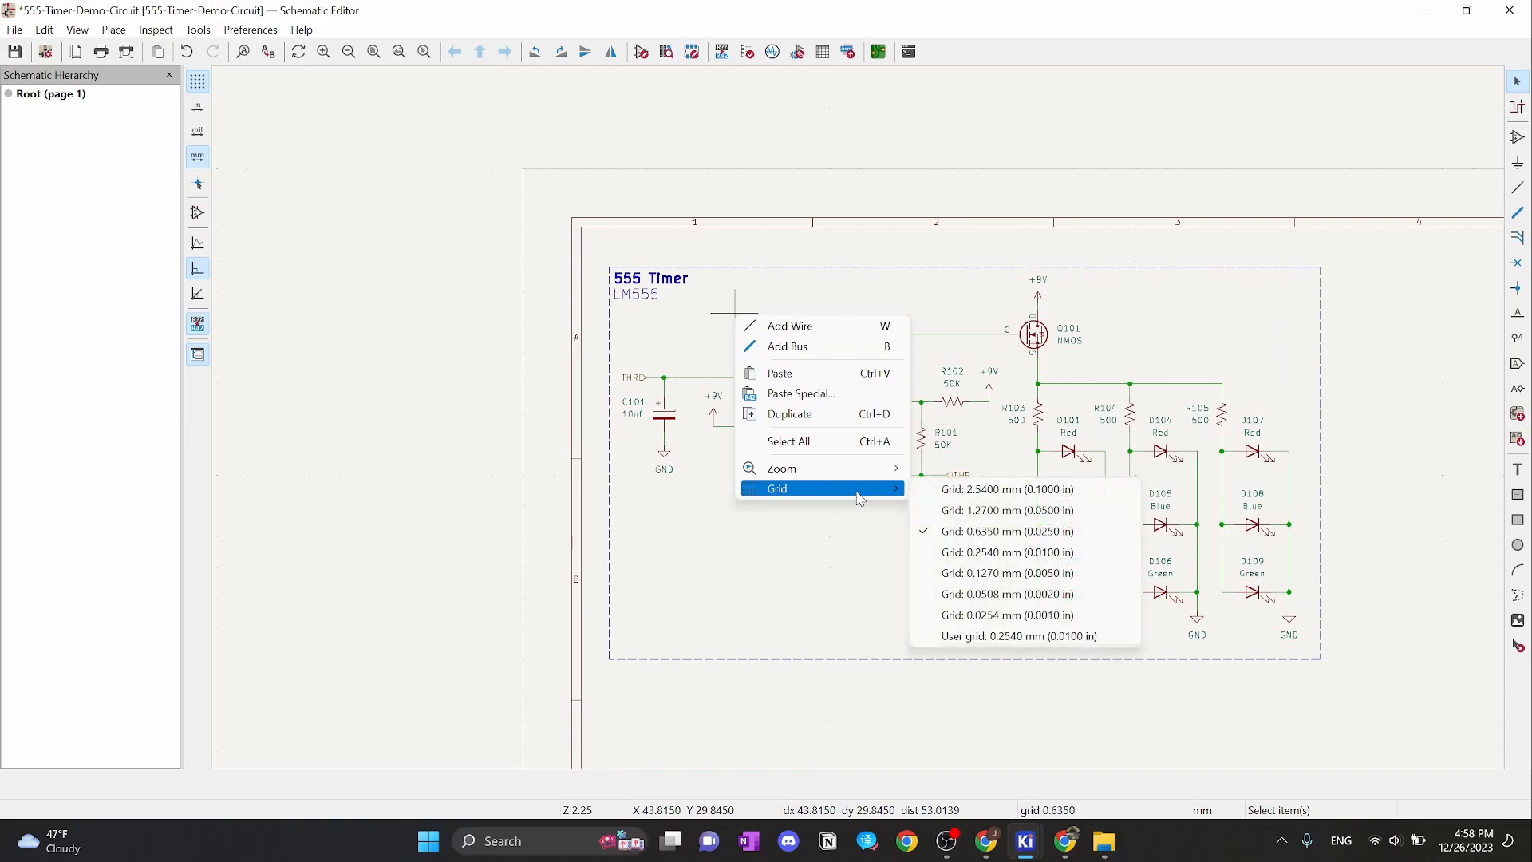
left_click(958, 490)
scroll(862, 425, "up", 2)
scroll(877, 423, "up", 1)
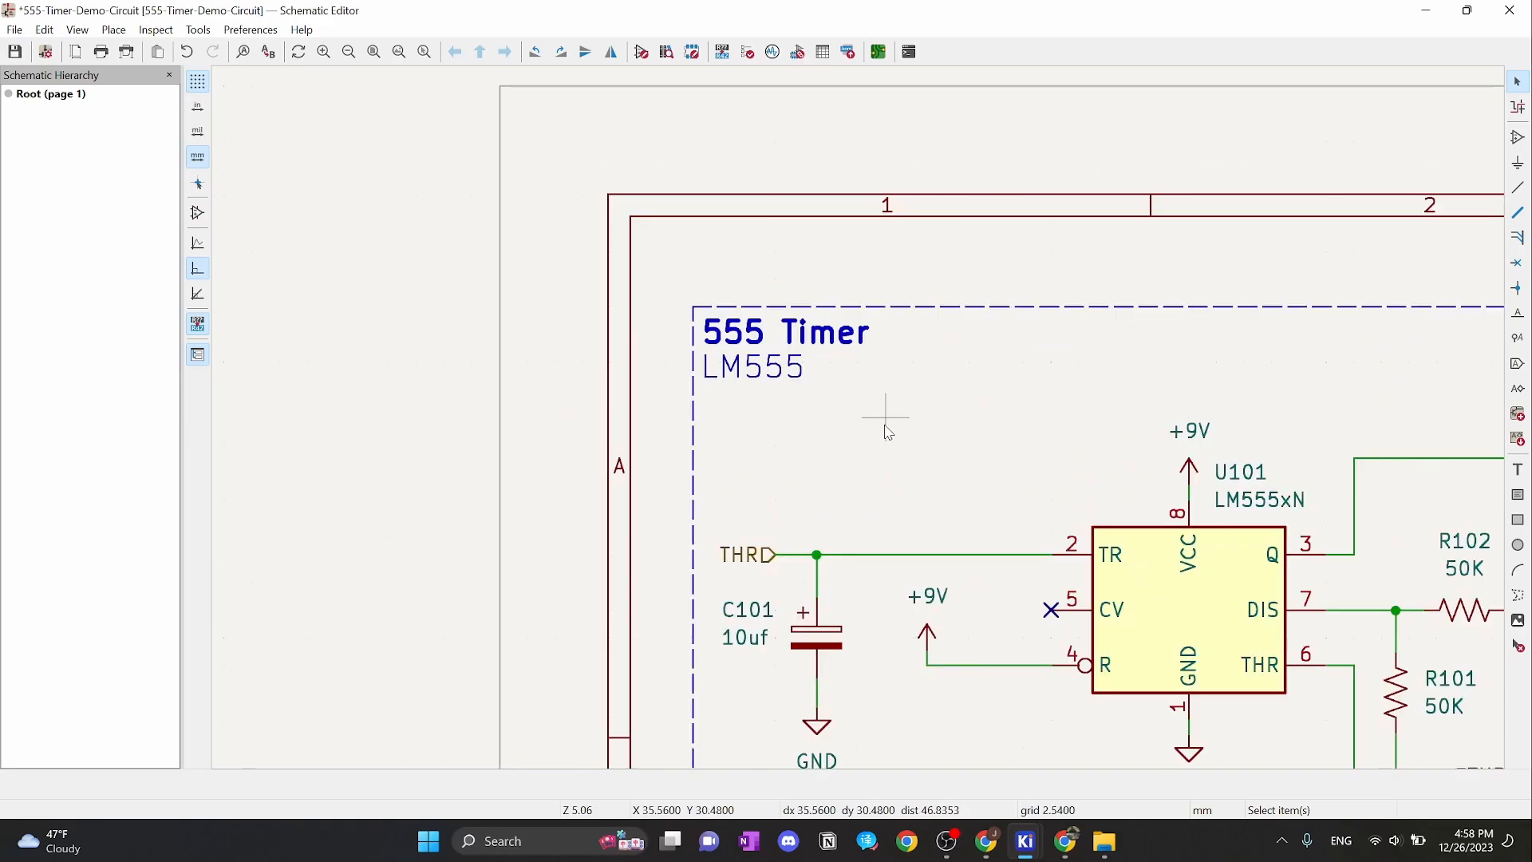
scroll(882, 435, "down", 1)
scroll(990, 317, "up", 5)
middle_click_drag(989, 317, 821, 215)
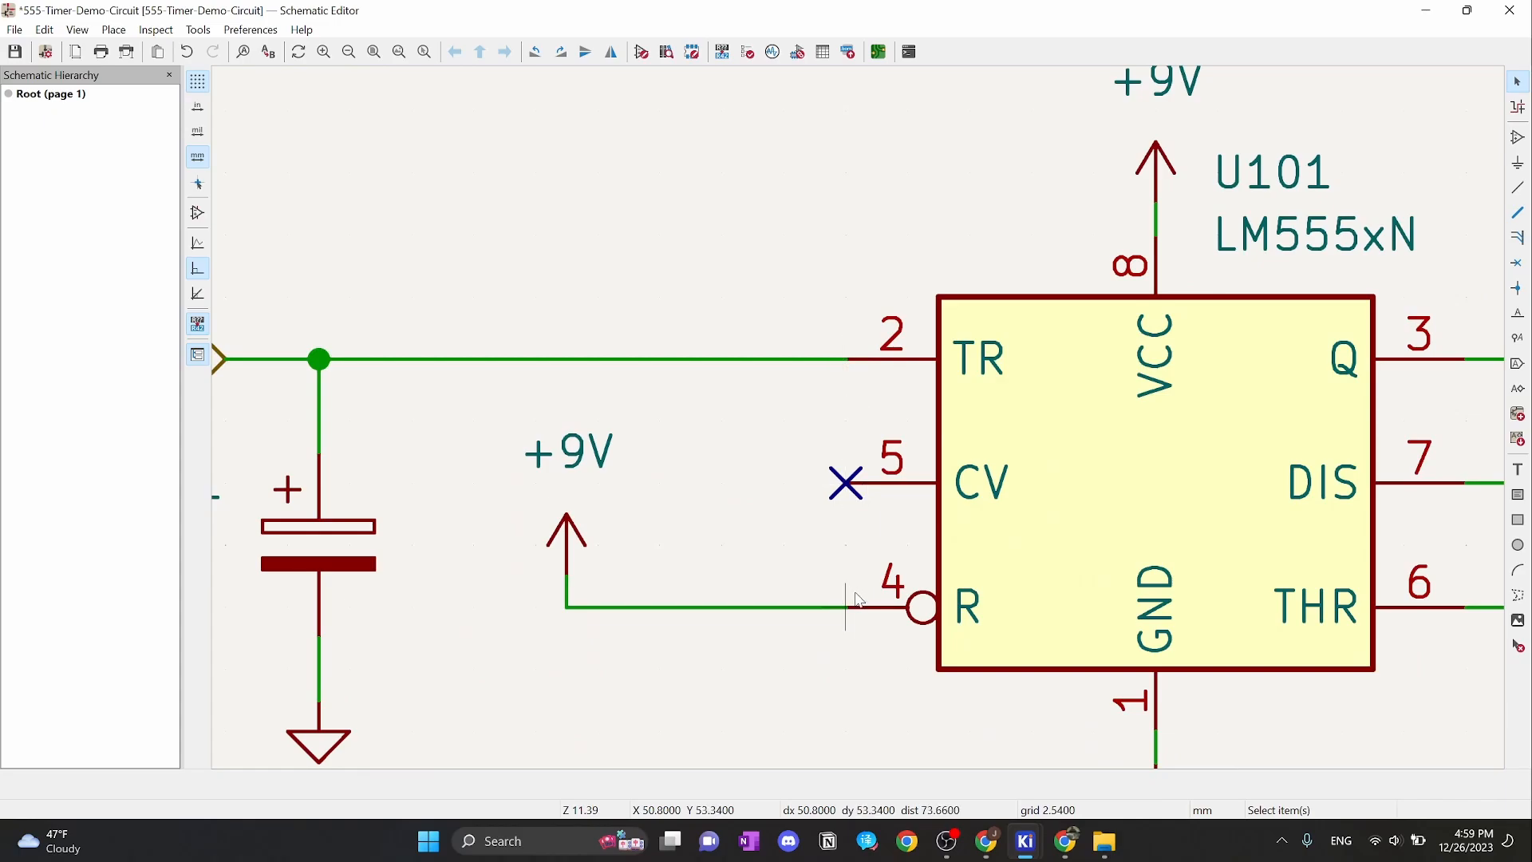
scroll(1186, 255, "down", 8)
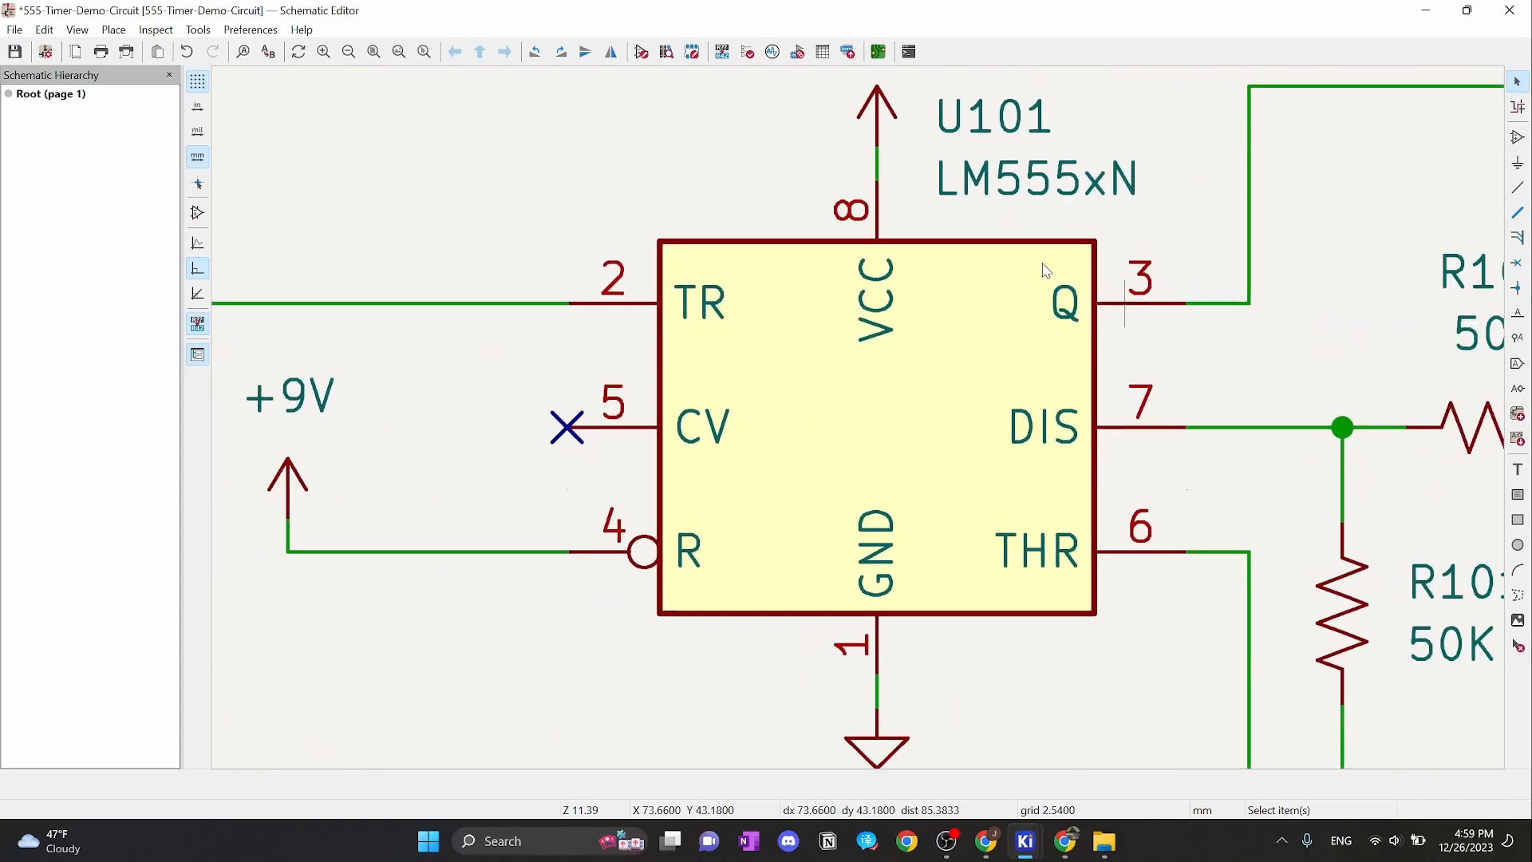
scroll(863, 427, "up", 2)
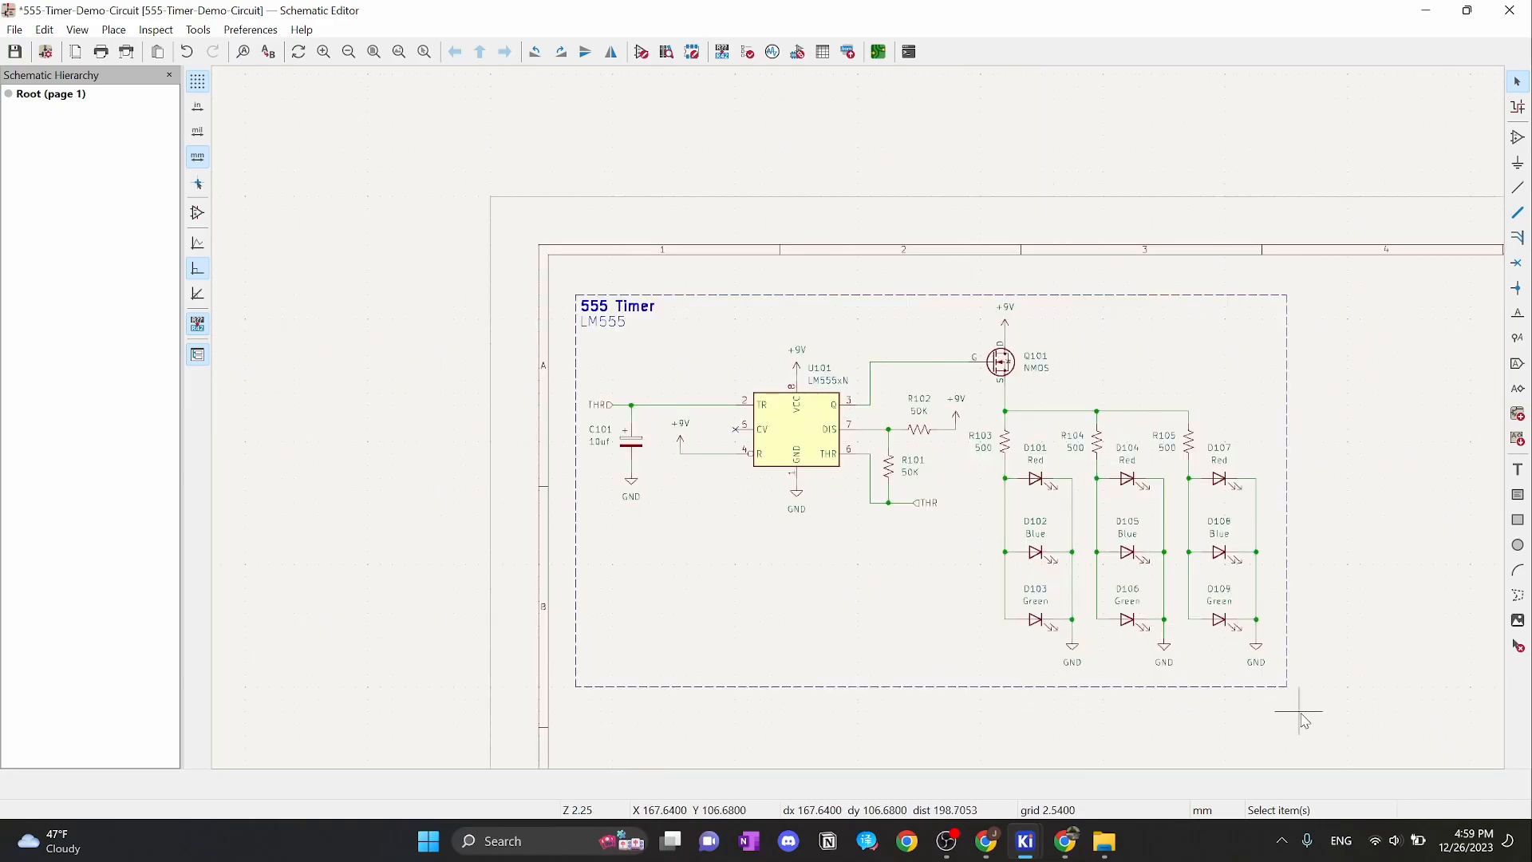
Box-select the whole 555 Timer block and move it up and left
left_click_drag(1308, 708, 550, 283)
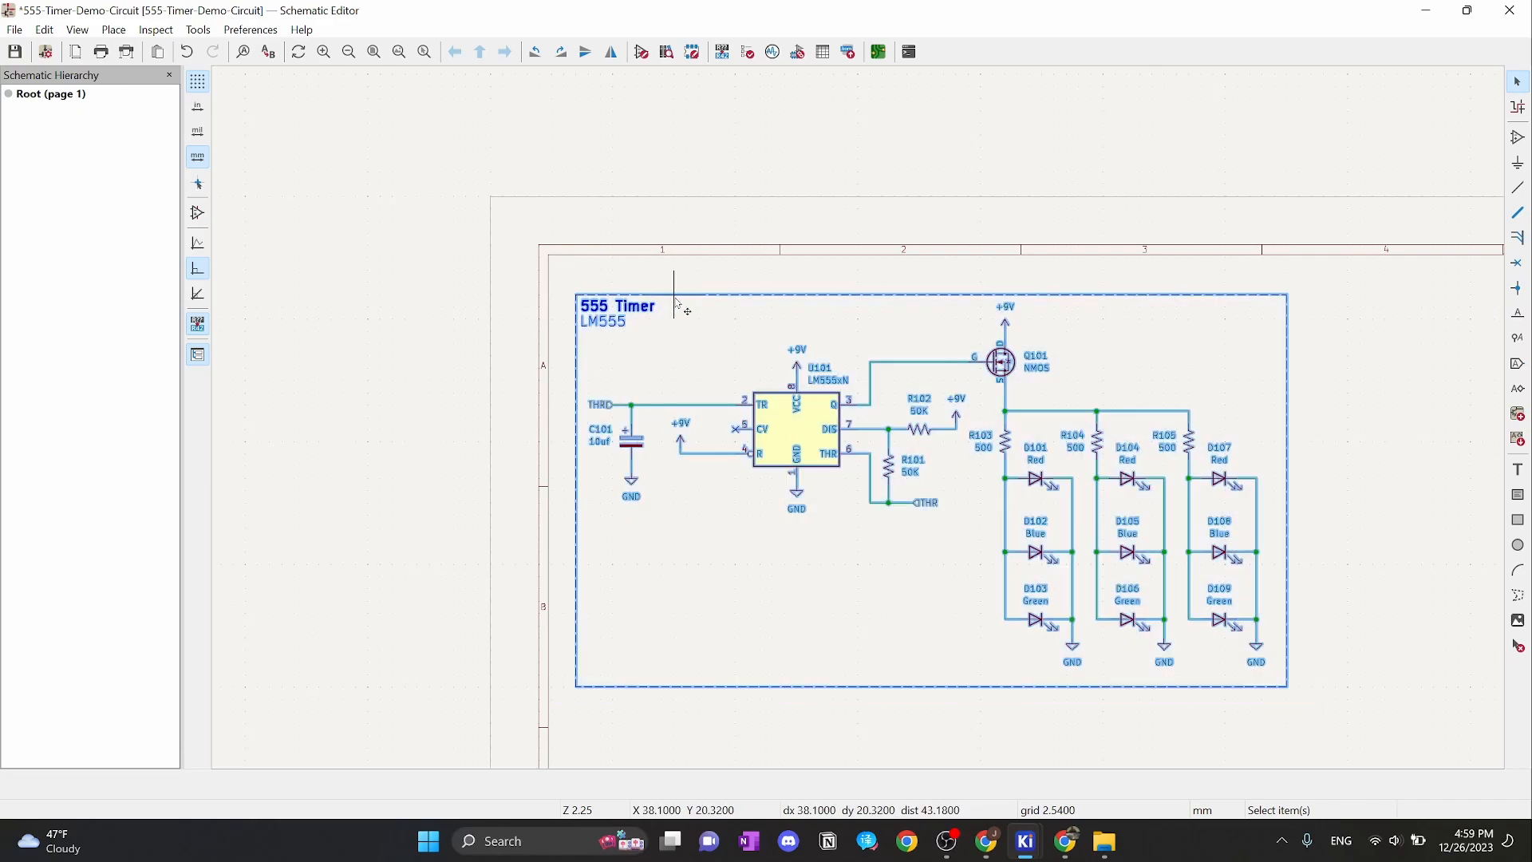
key("m")
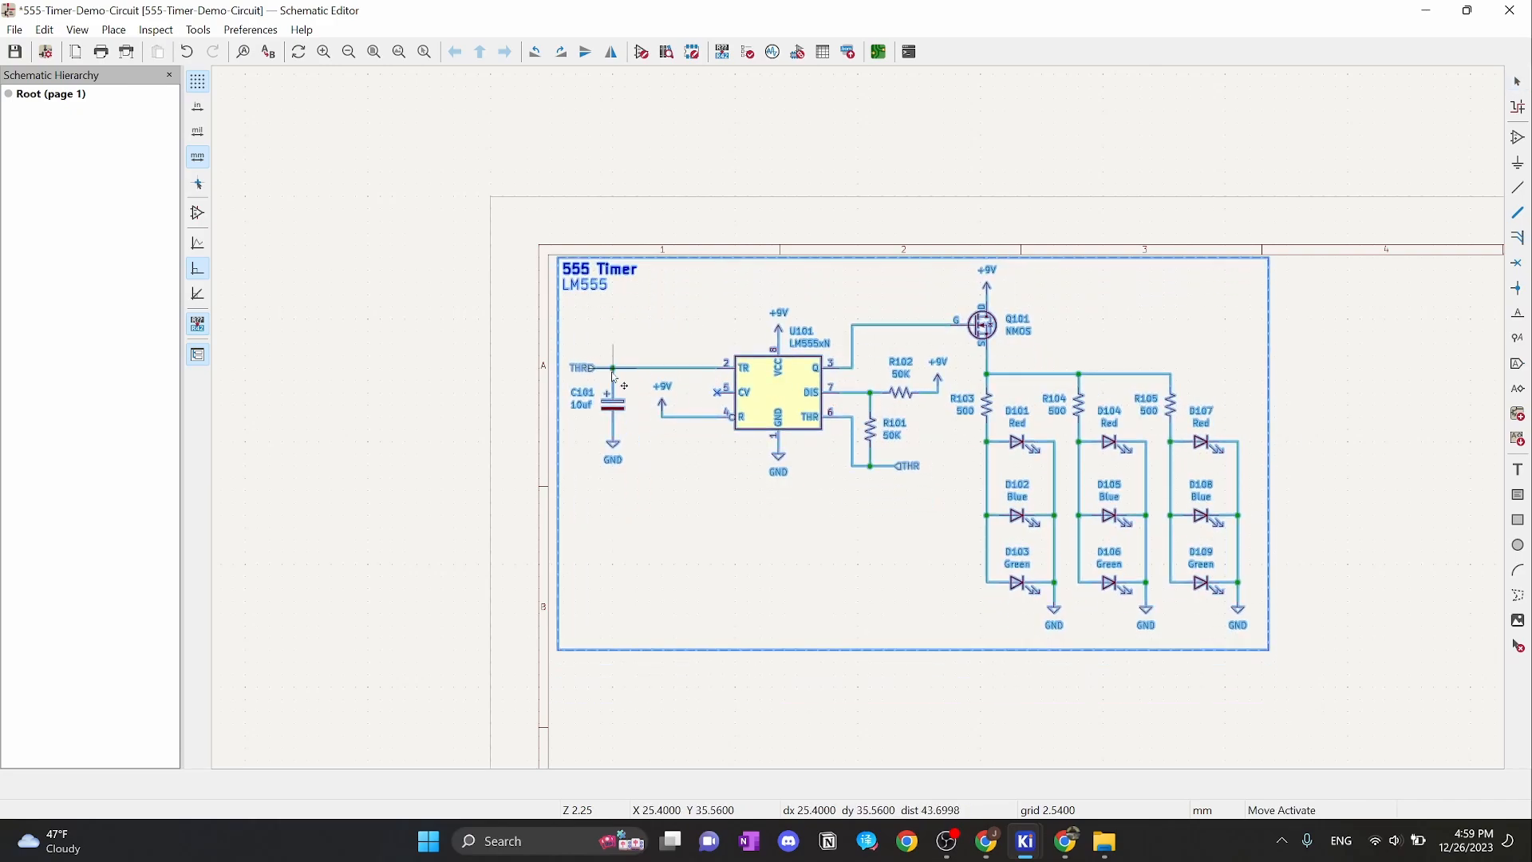
left_click(614, 390)
scroll(591, 297, "up", 5)
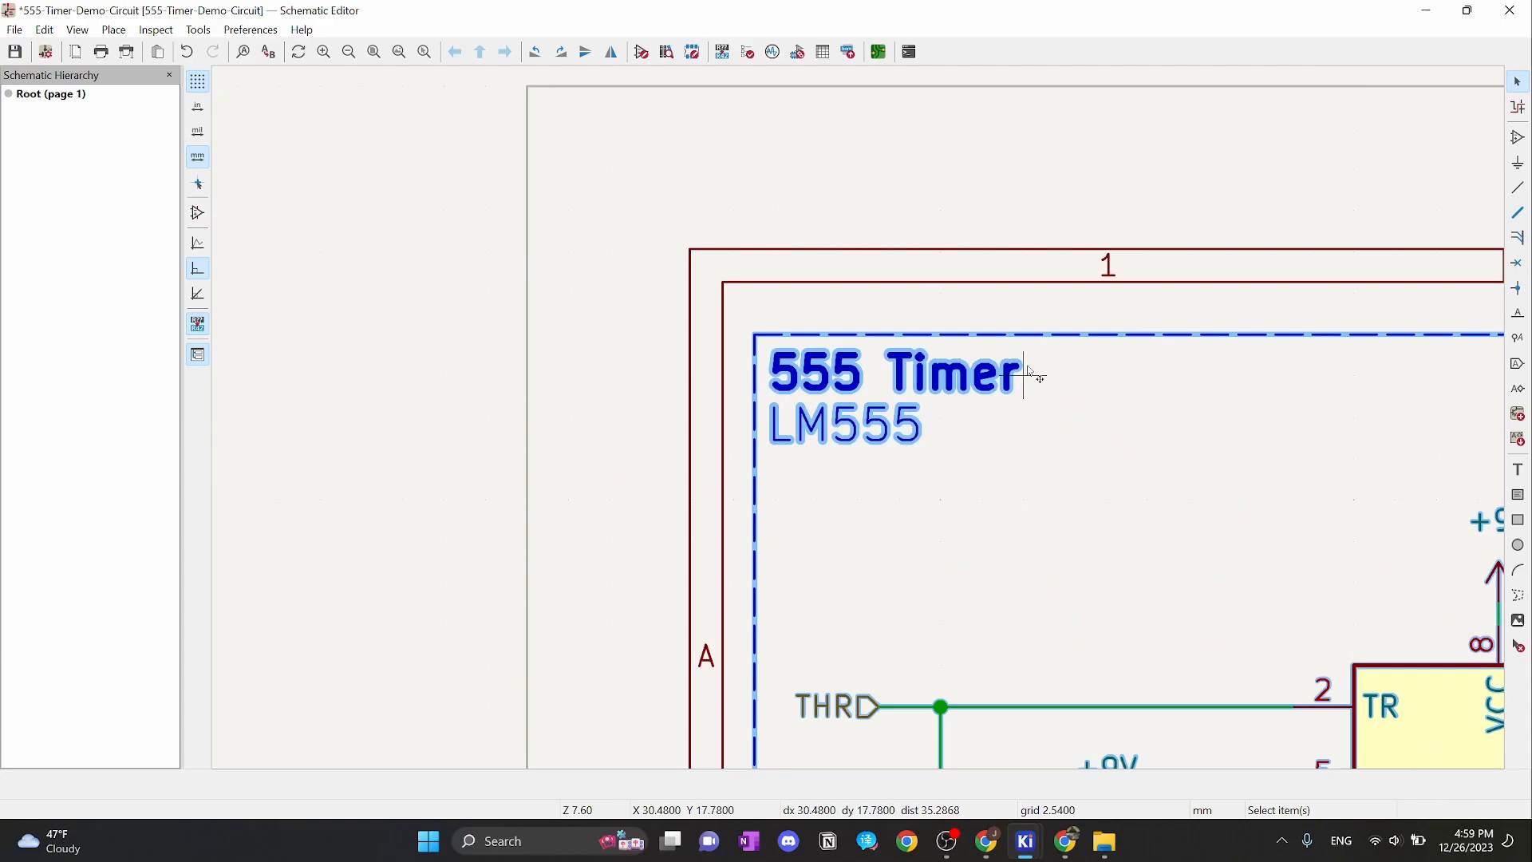
left_click(939, 205)
Select the dashed outline, then reselect the entire 555 Timer block
scroll(798, 327, "up", 2)
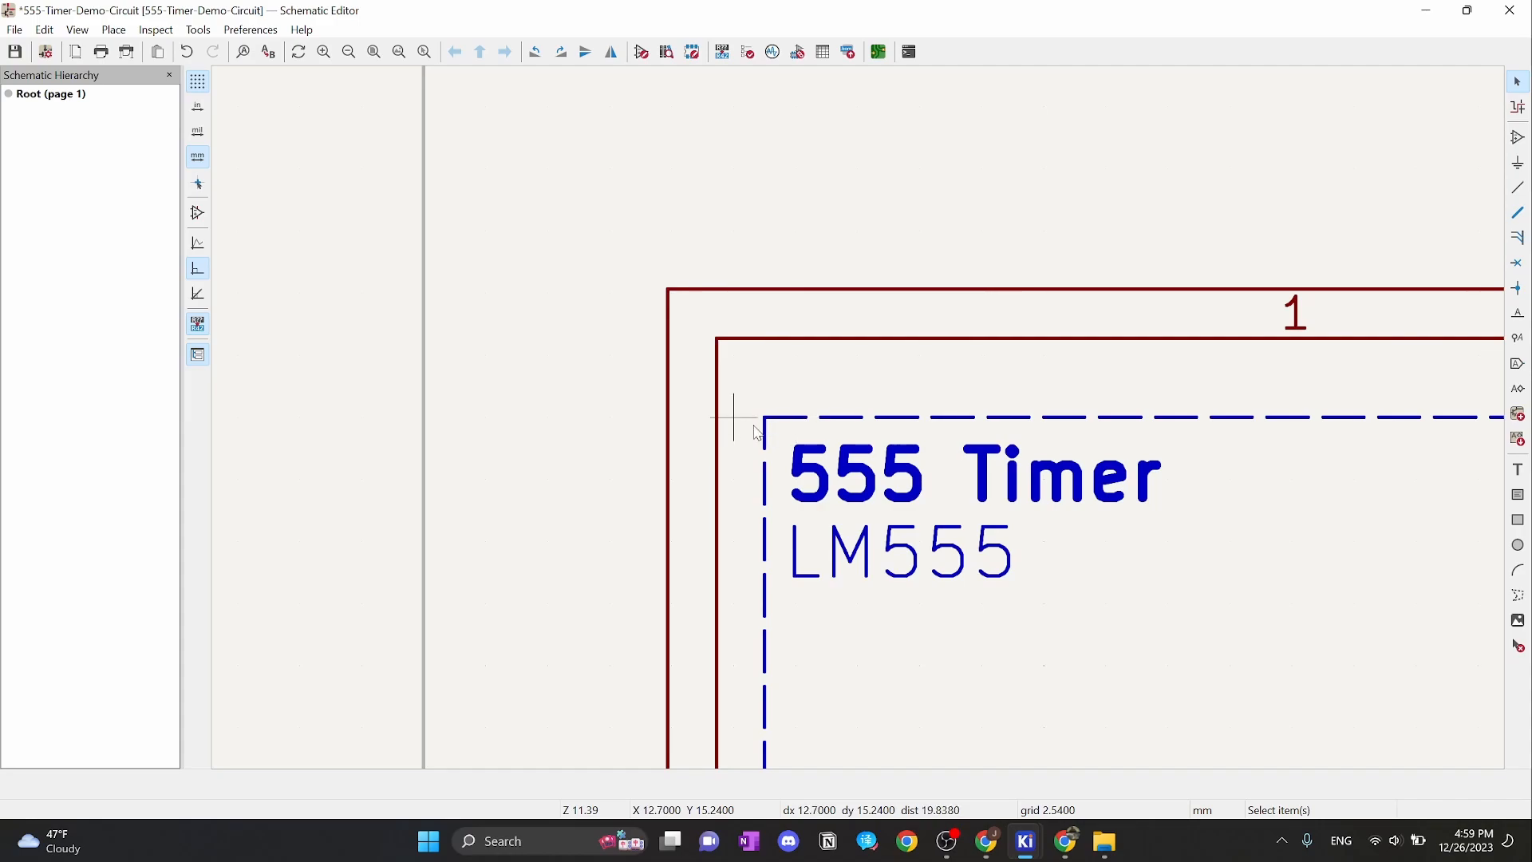
left_click(789, 431)
scroll(798, 426, "down", 2)
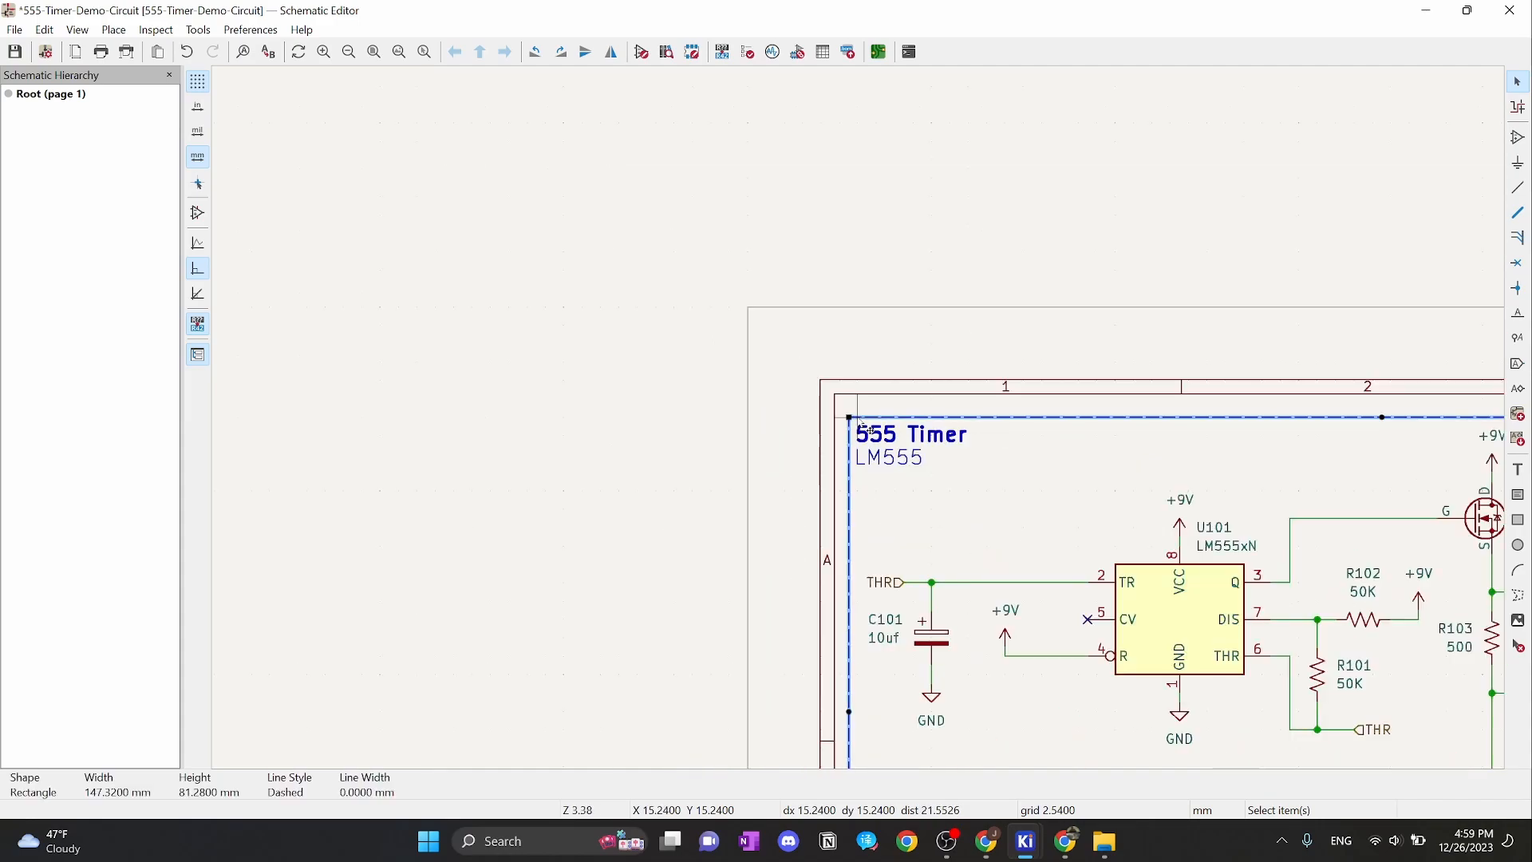
scroll(860, 424, "up", 5)
scroll(860, 425, "down", 2)
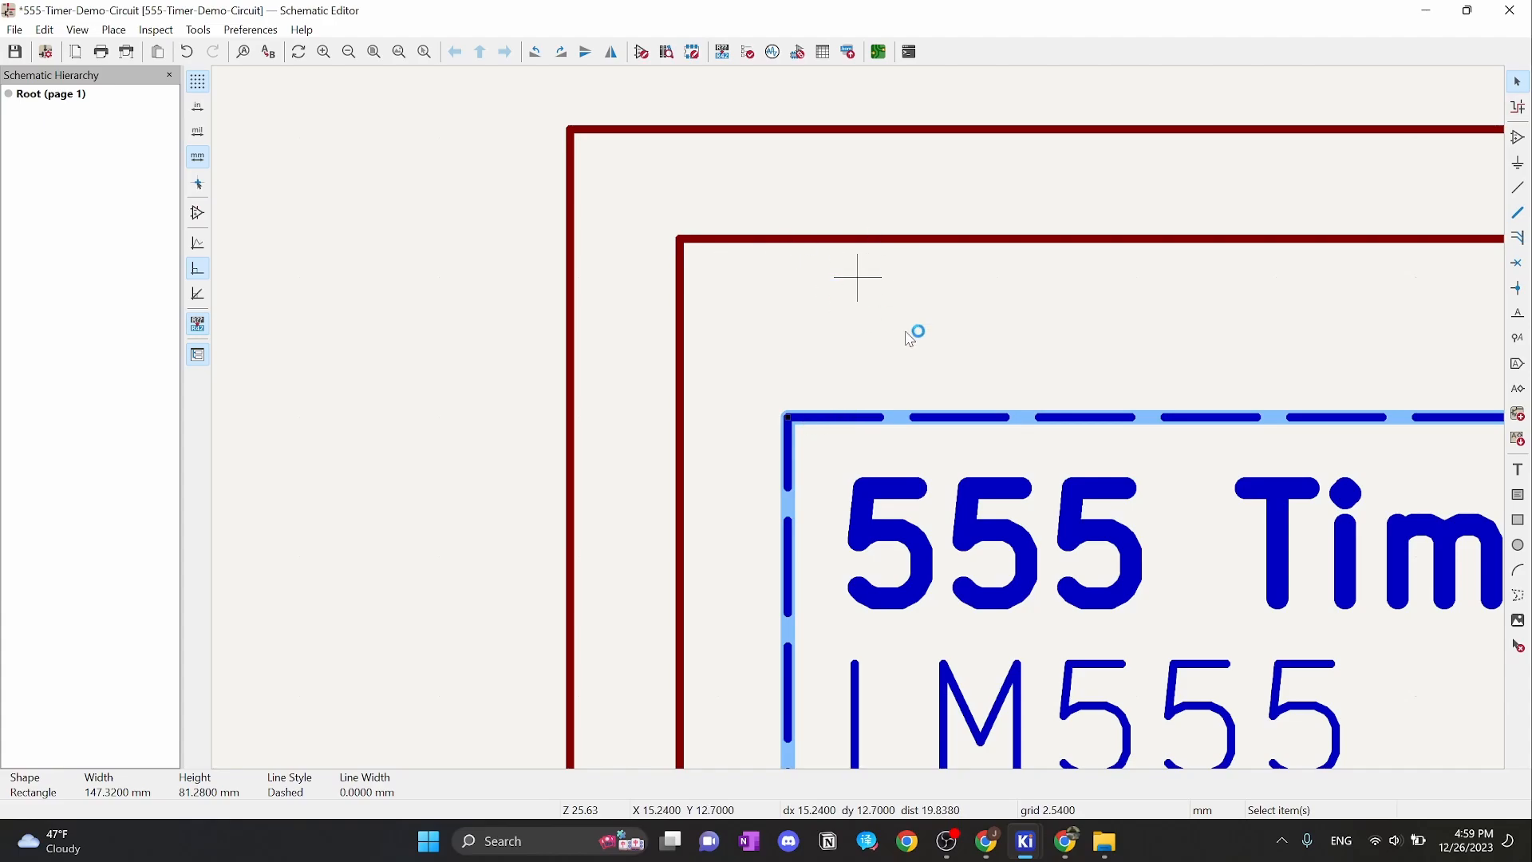
scroll(912, 332, "down", 4)
scroll(868, 428, "up", 3)
scroll(861, 423, "down", 6)
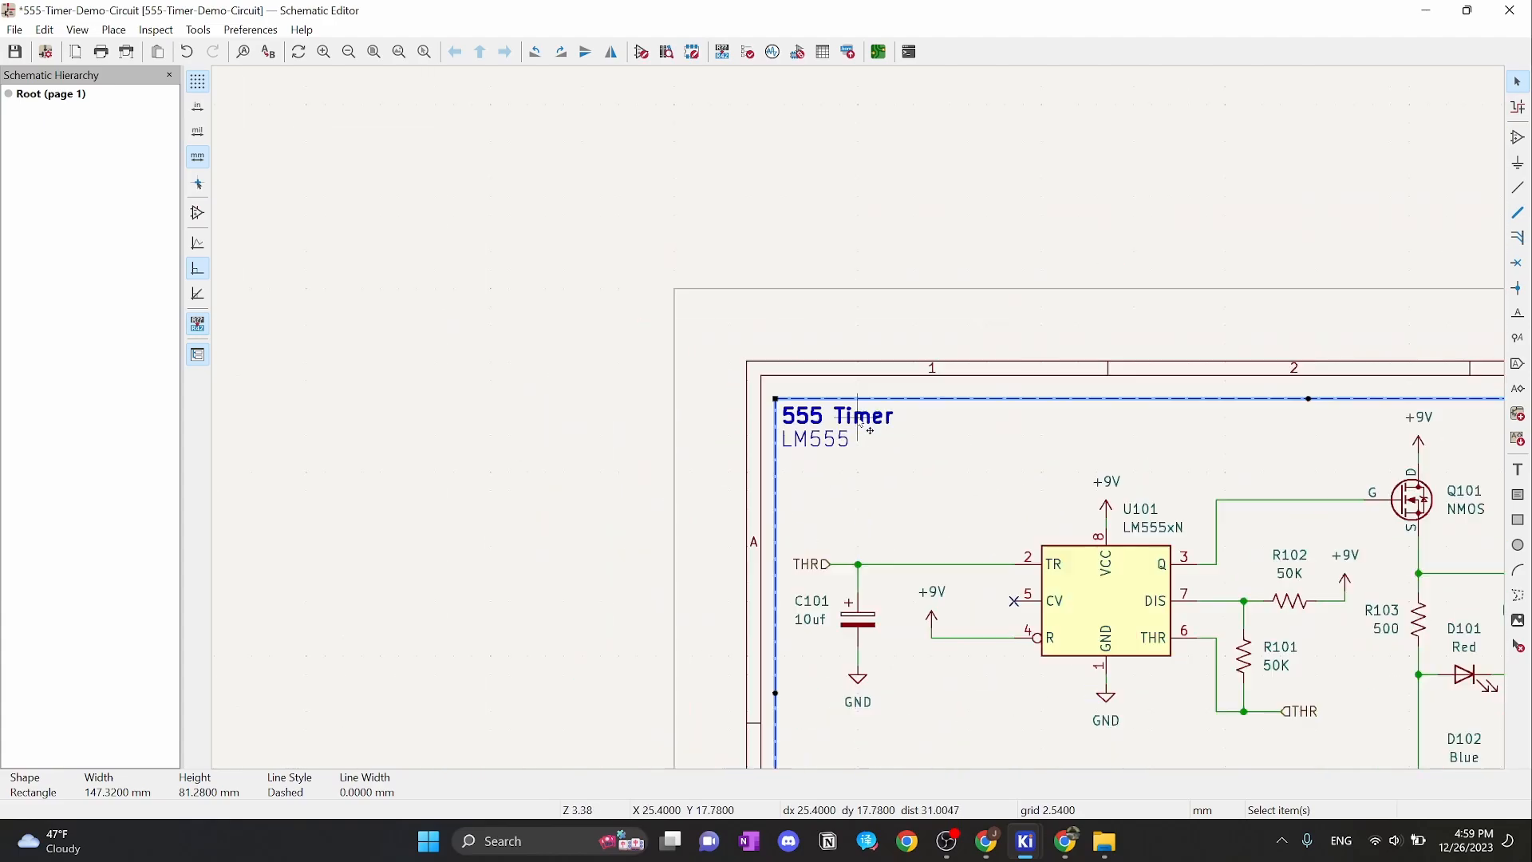
scroll(973, 434, "up", 3)
scroll(973, 434, "down", 1)
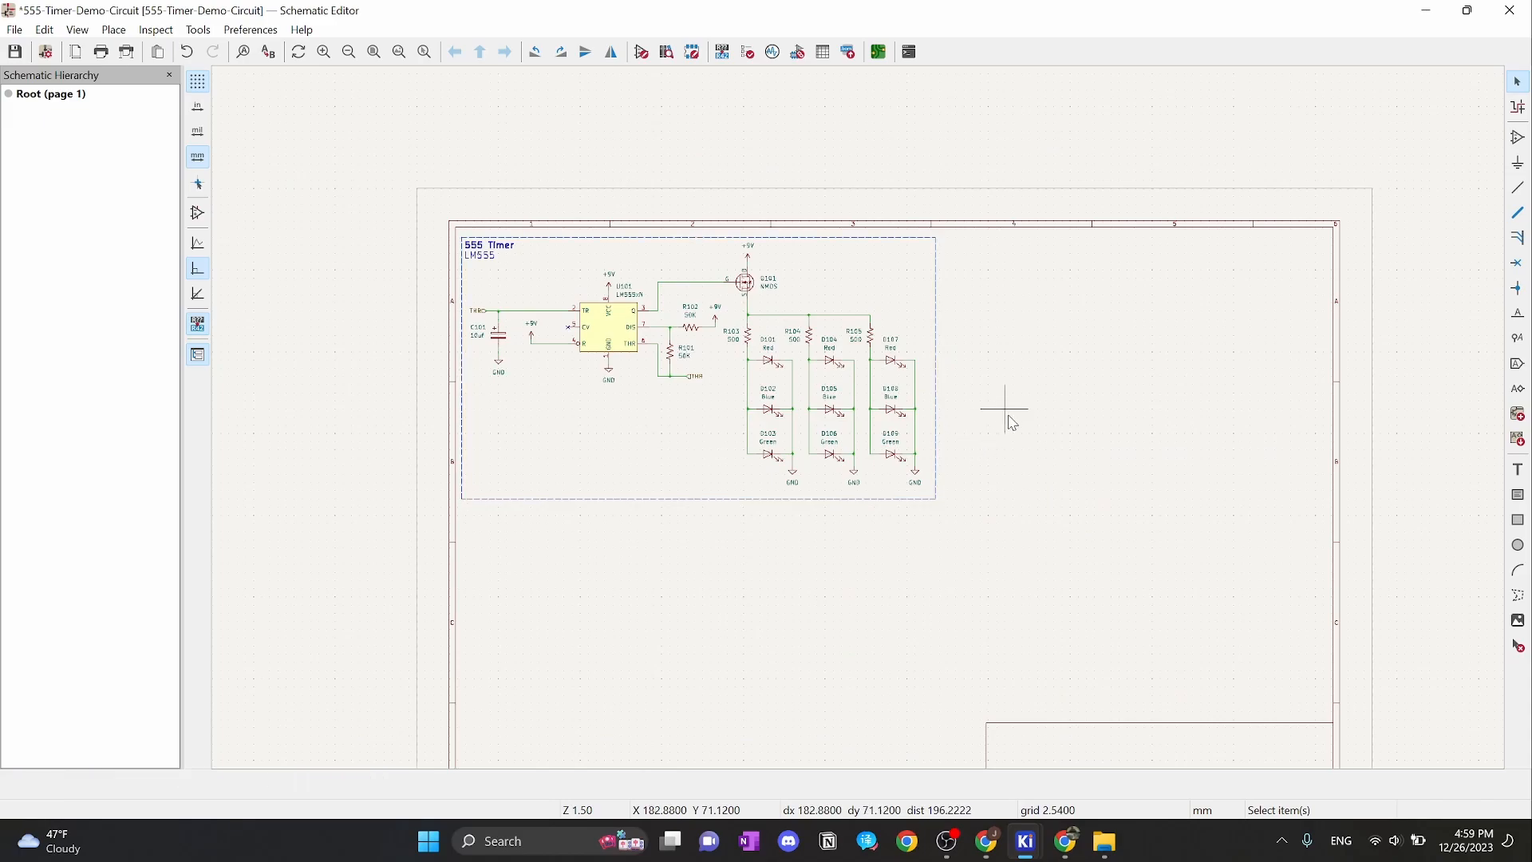
left_click_drag(1003, 415, 557, 335)
left_click_drag(1077, 557, 458, 232)
scroll(565, 295, "up", 3)
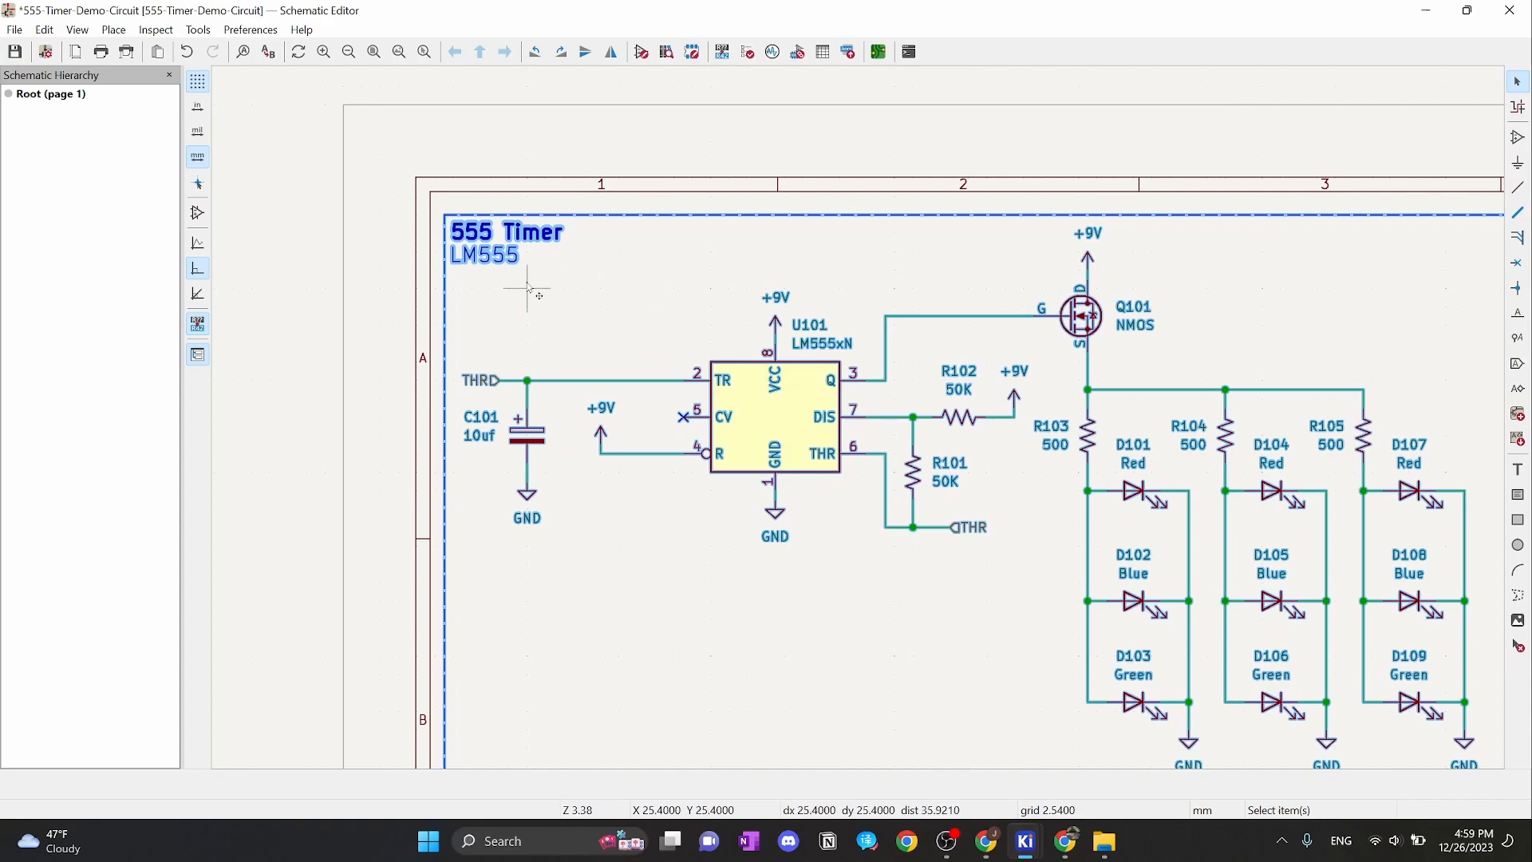
On a 1.27 mm grid, drag the block just inside the sheet border and save
right_click(582, 289)
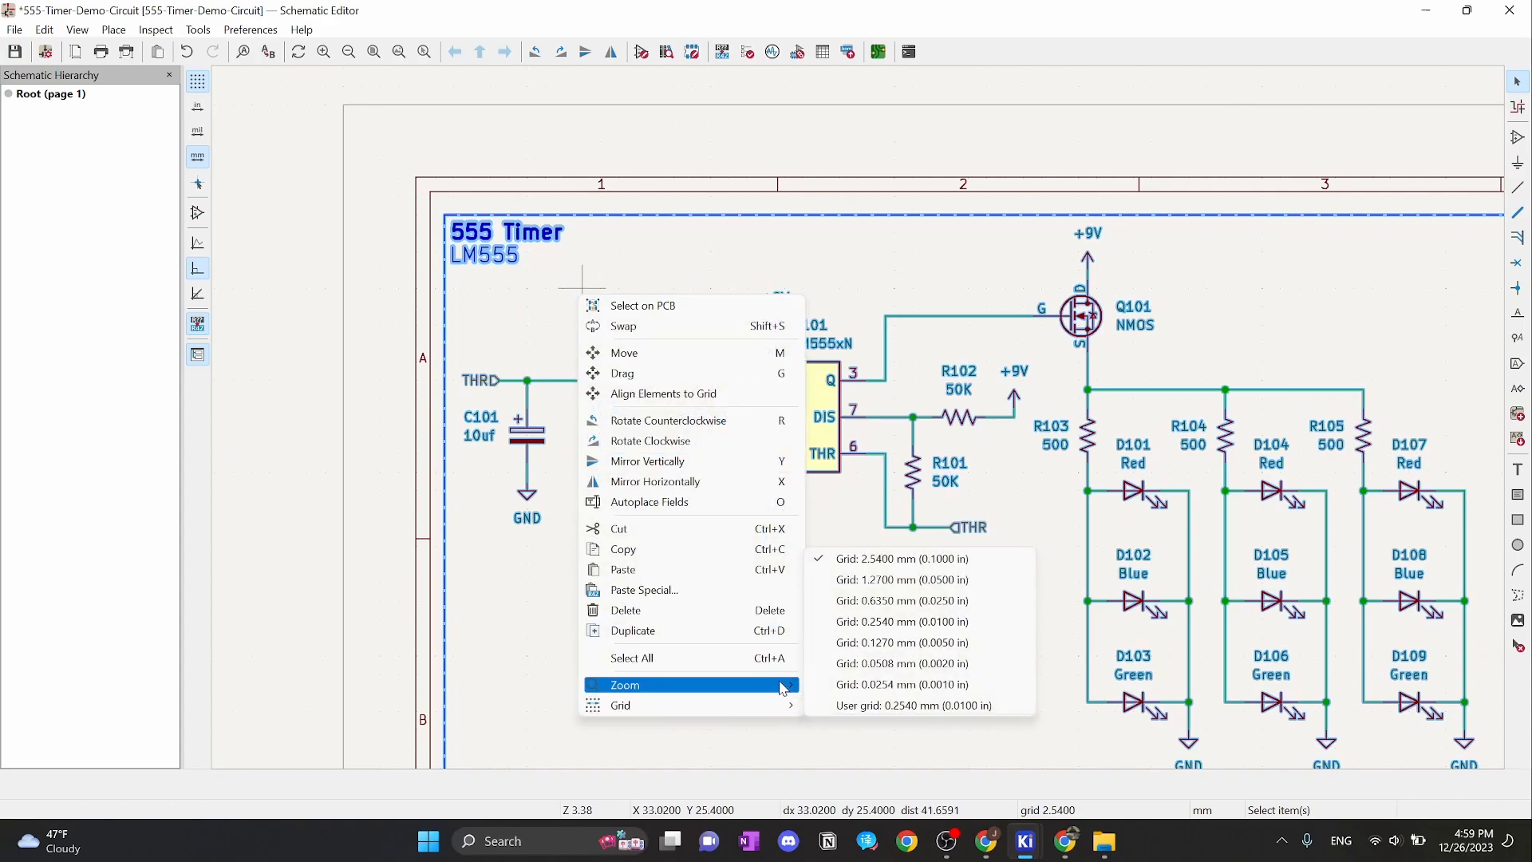
left_click(901, 579)
scroll(860, 421, "up", 5)
scroll(734, 387, "down", 2)
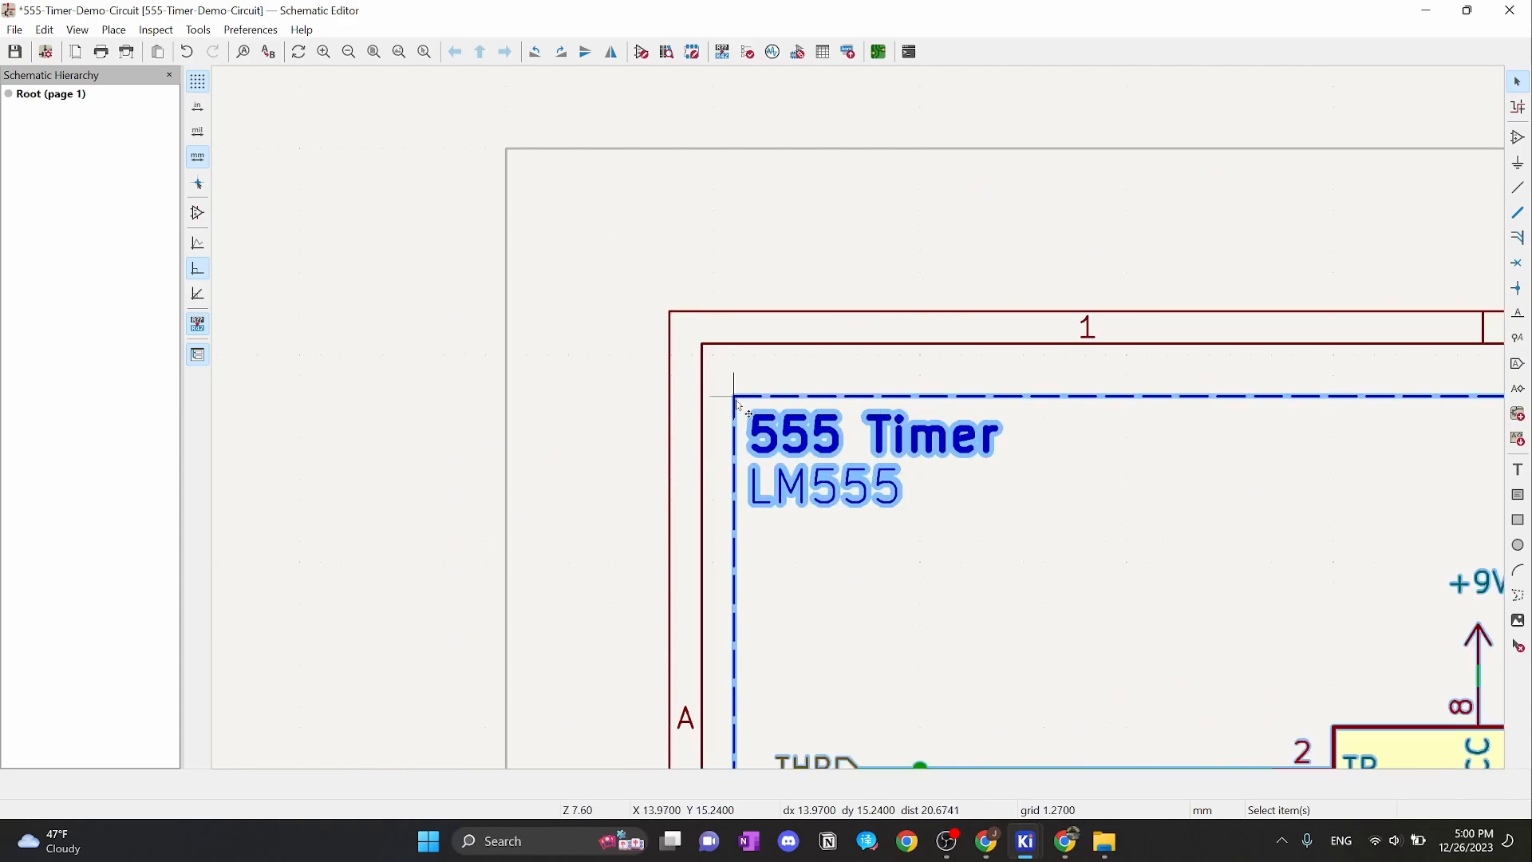
left_click_drag(736, 400, 879, 762)
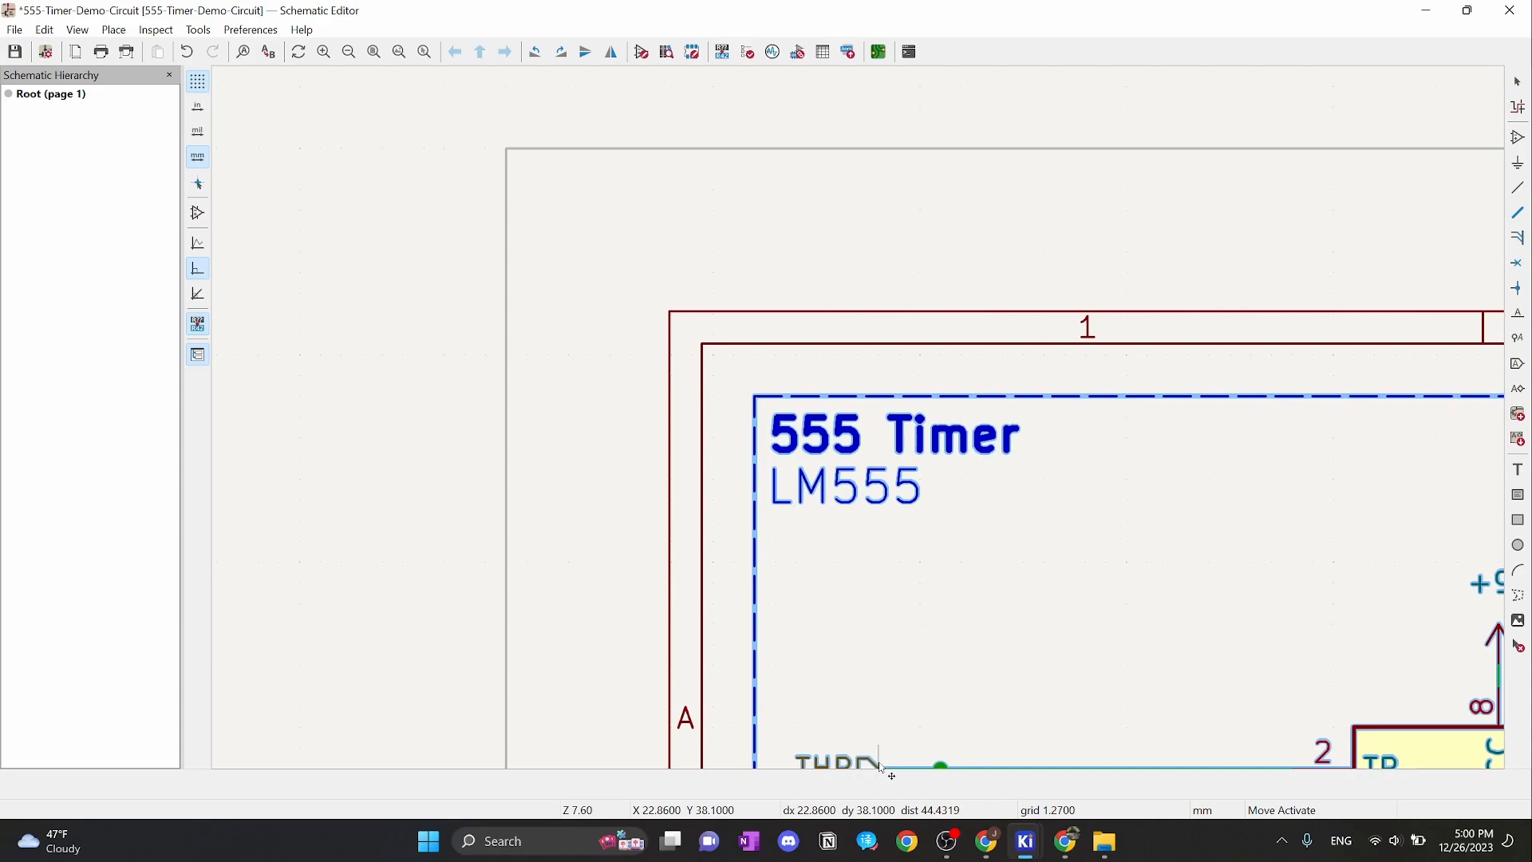
left_click_drag(890, 768, 895, 788)
key("ctrl+s")
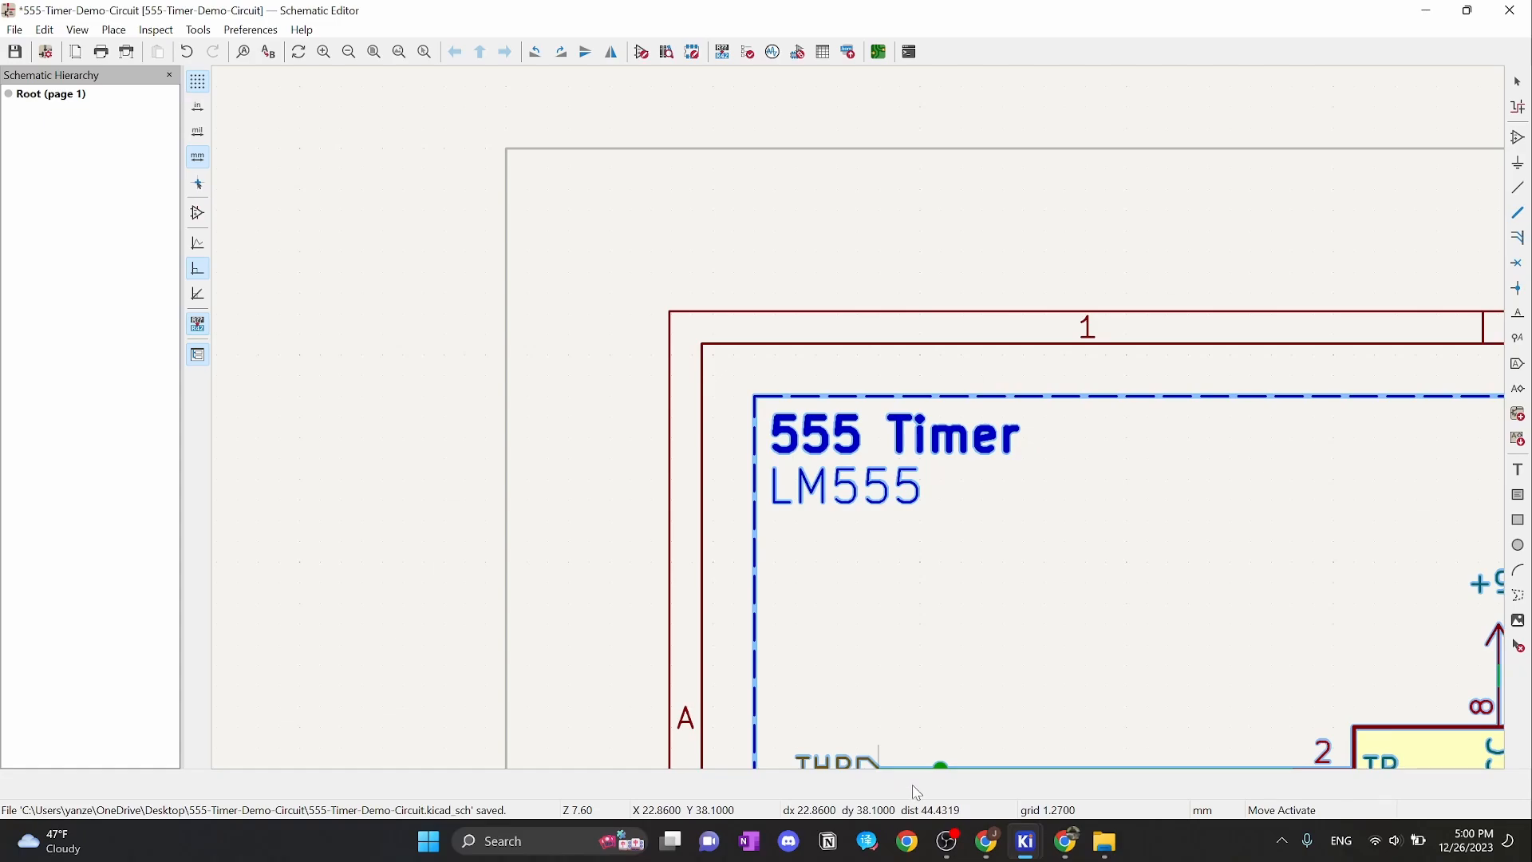
left_click(788, 543)
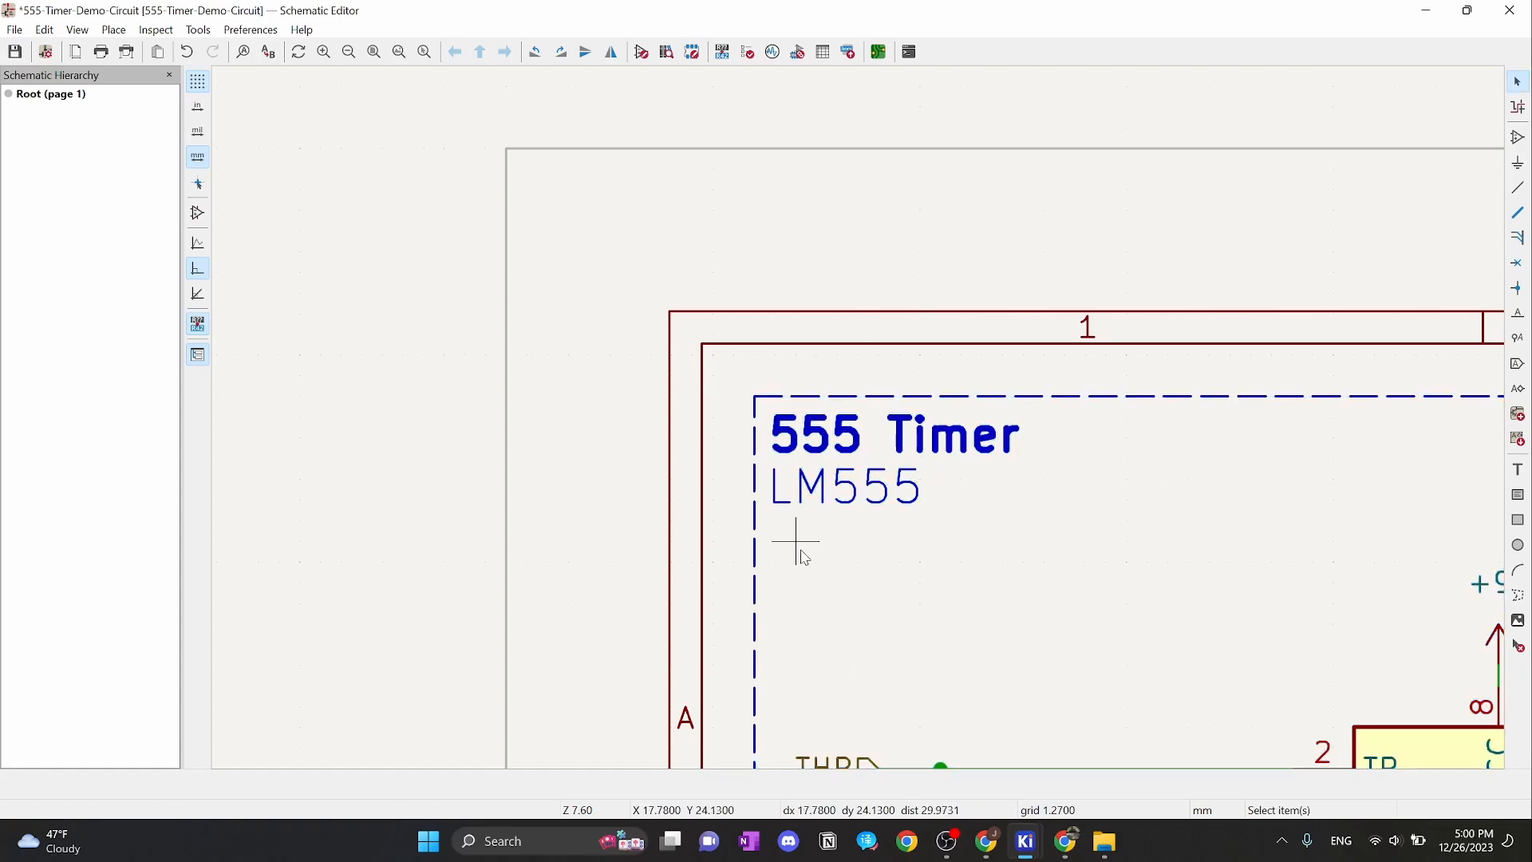
Return the grid spacing to 2.54 mm
right_click(734, 368)
mouse_move(849, 535)
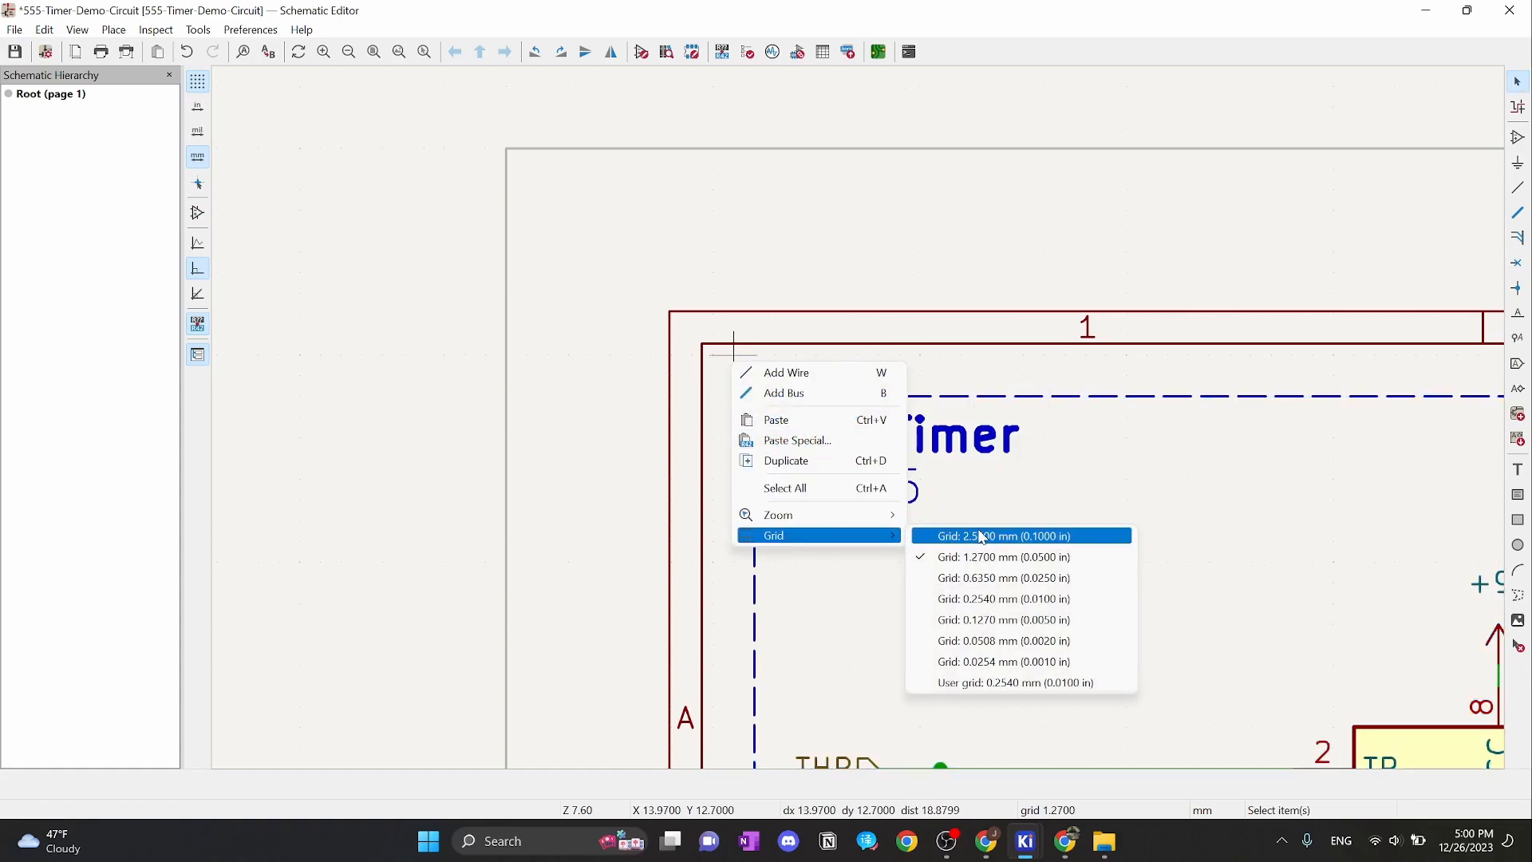
left_click(981, 537)
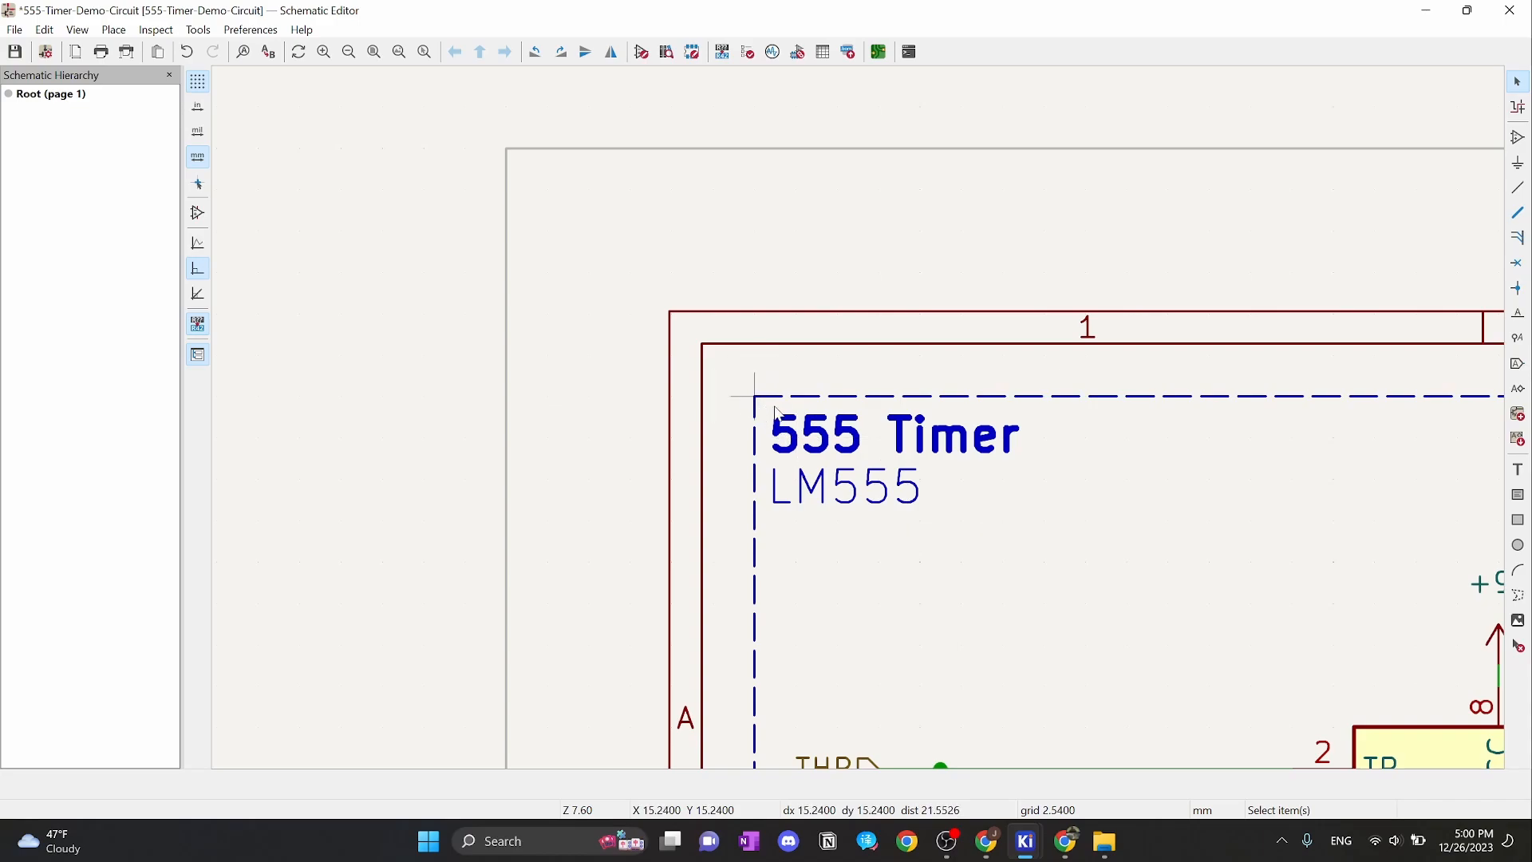
scroll(755, 399, "up", 3)
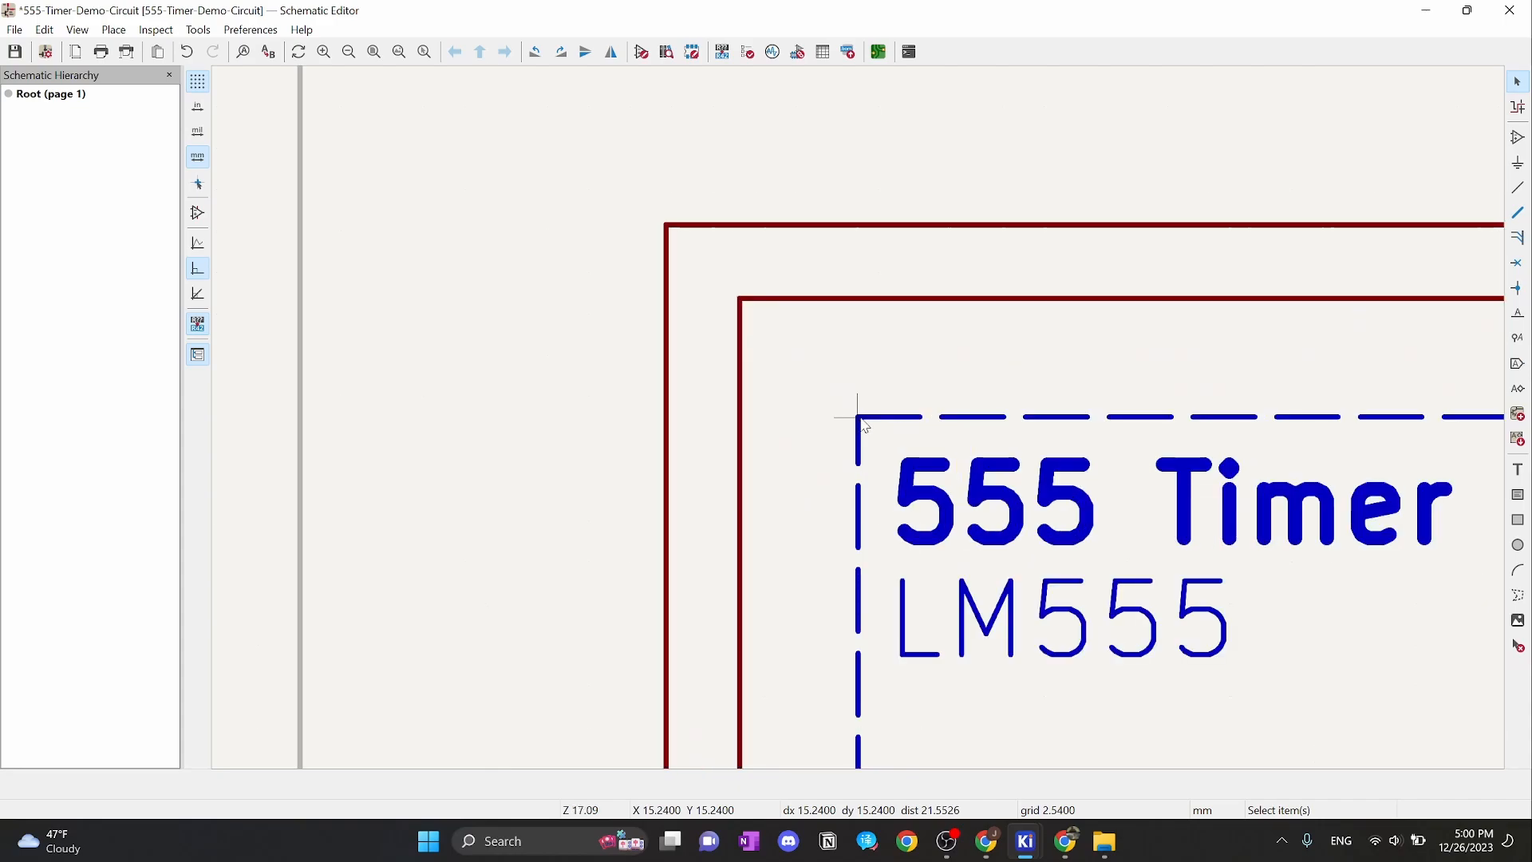
scroll(860, 419, "up", 1)
scroll(864, 418, "down", 1)
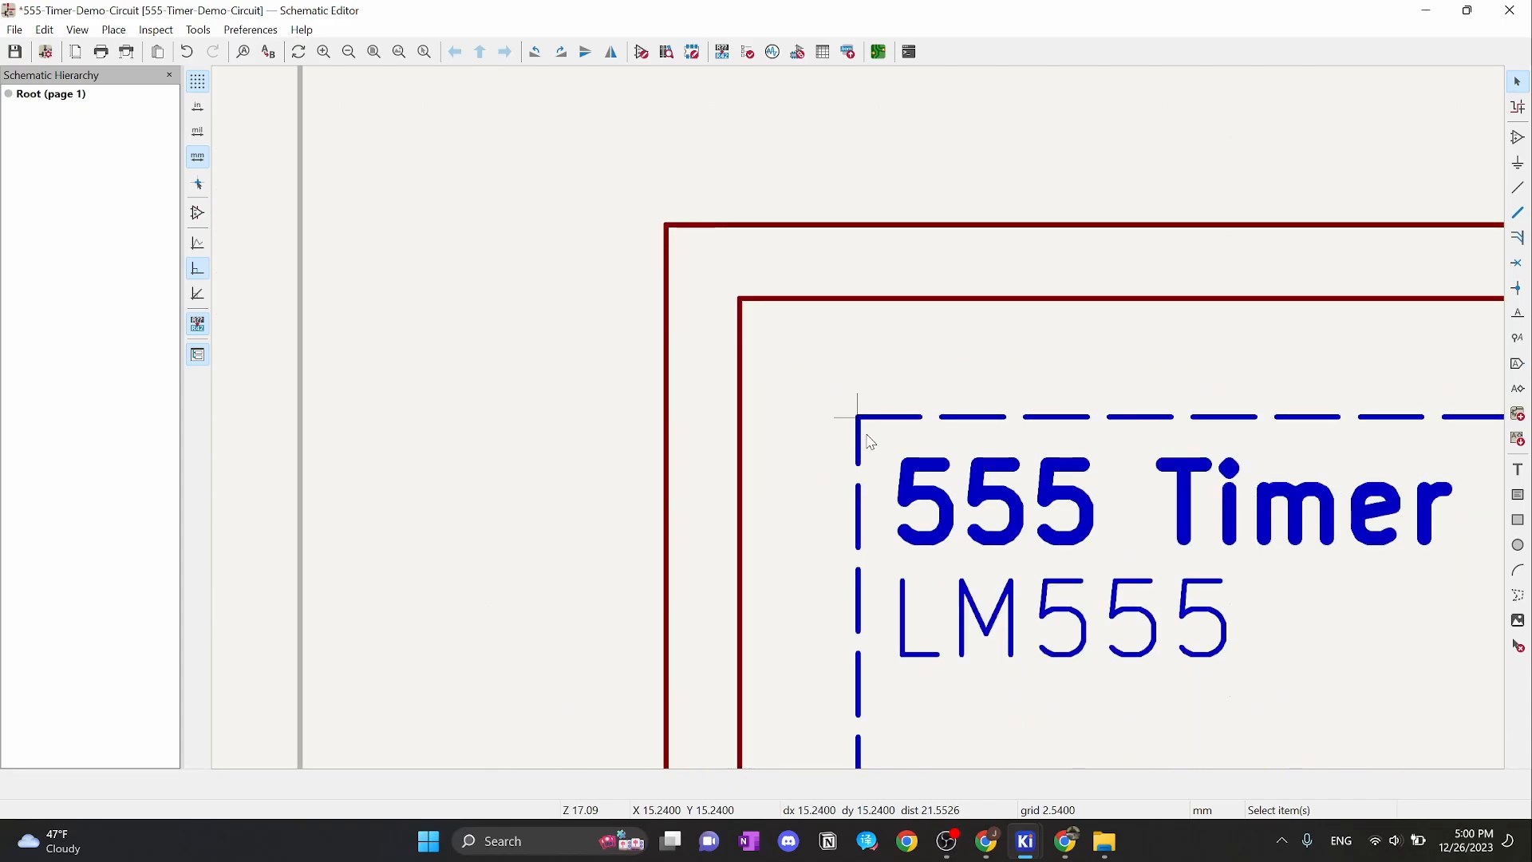
Undo the box move, switch to a 1.27 mm grid, and begin moving the frame and title
key("ctrl+z")
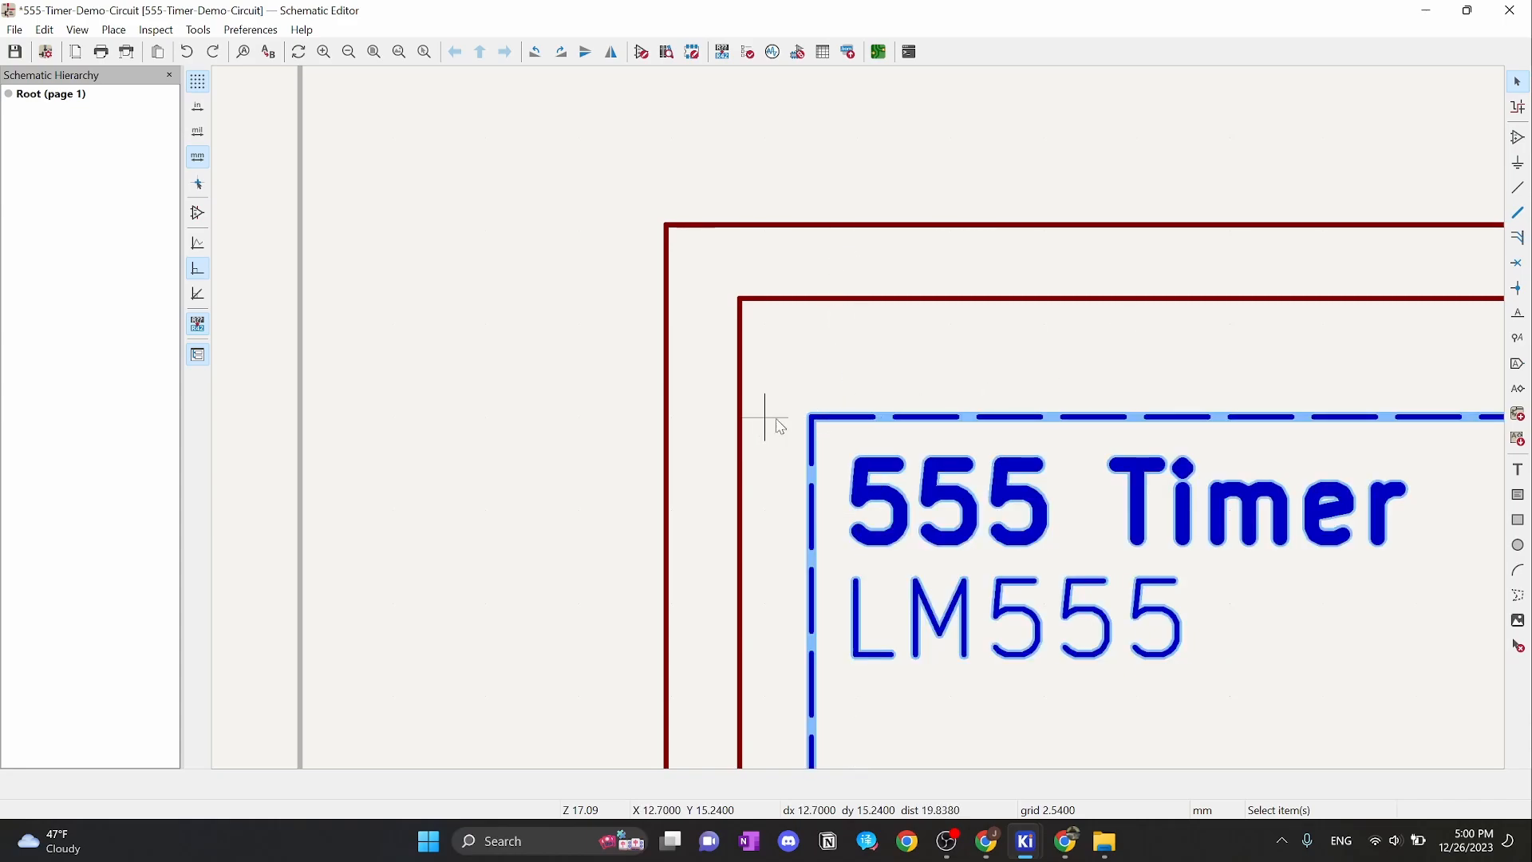
right_click(855, 364)
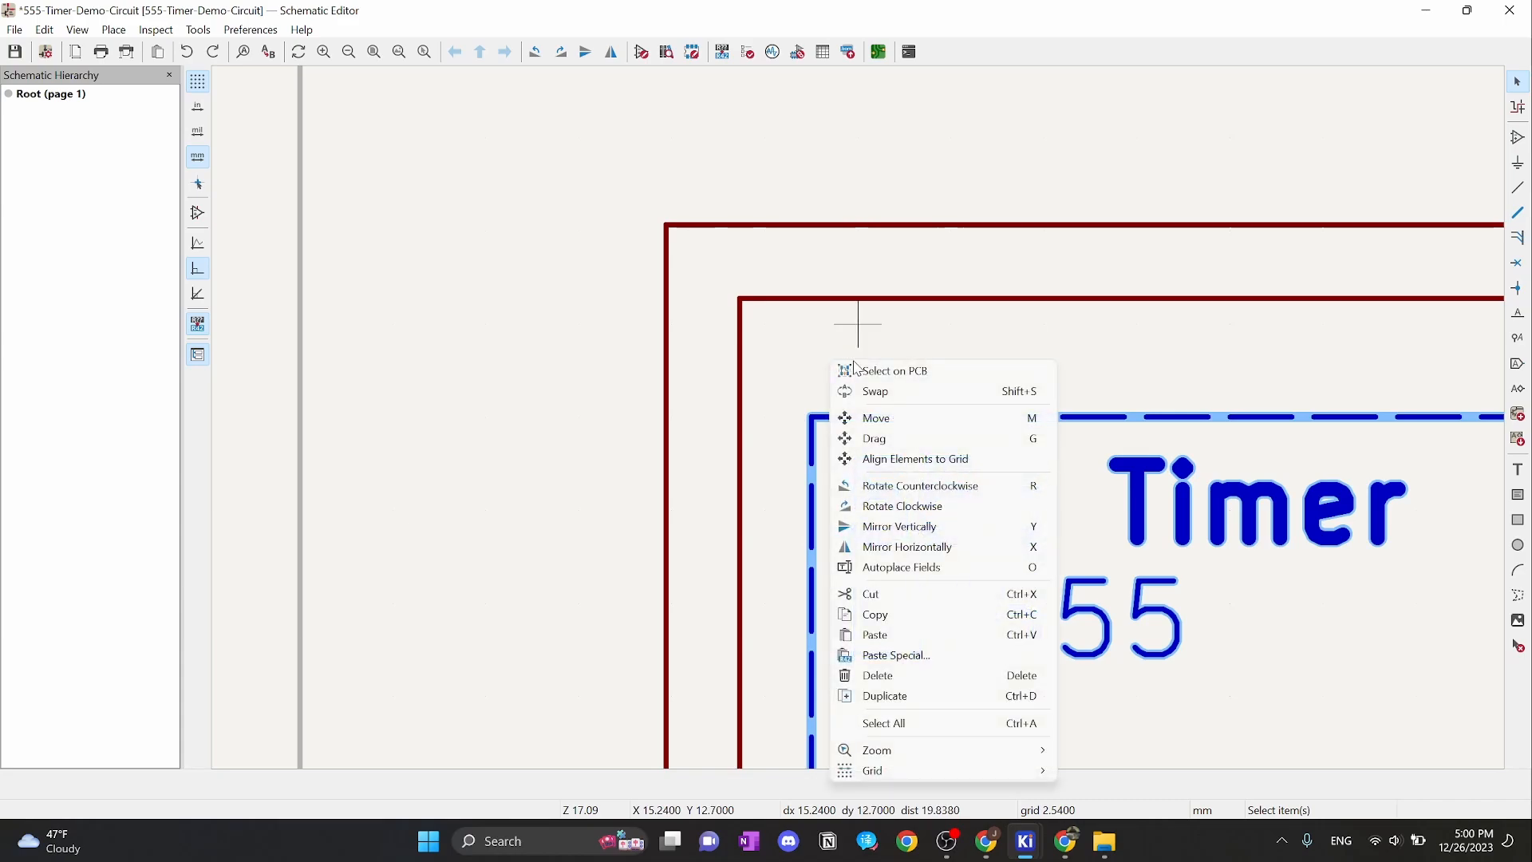
mouse_move(968, 771)
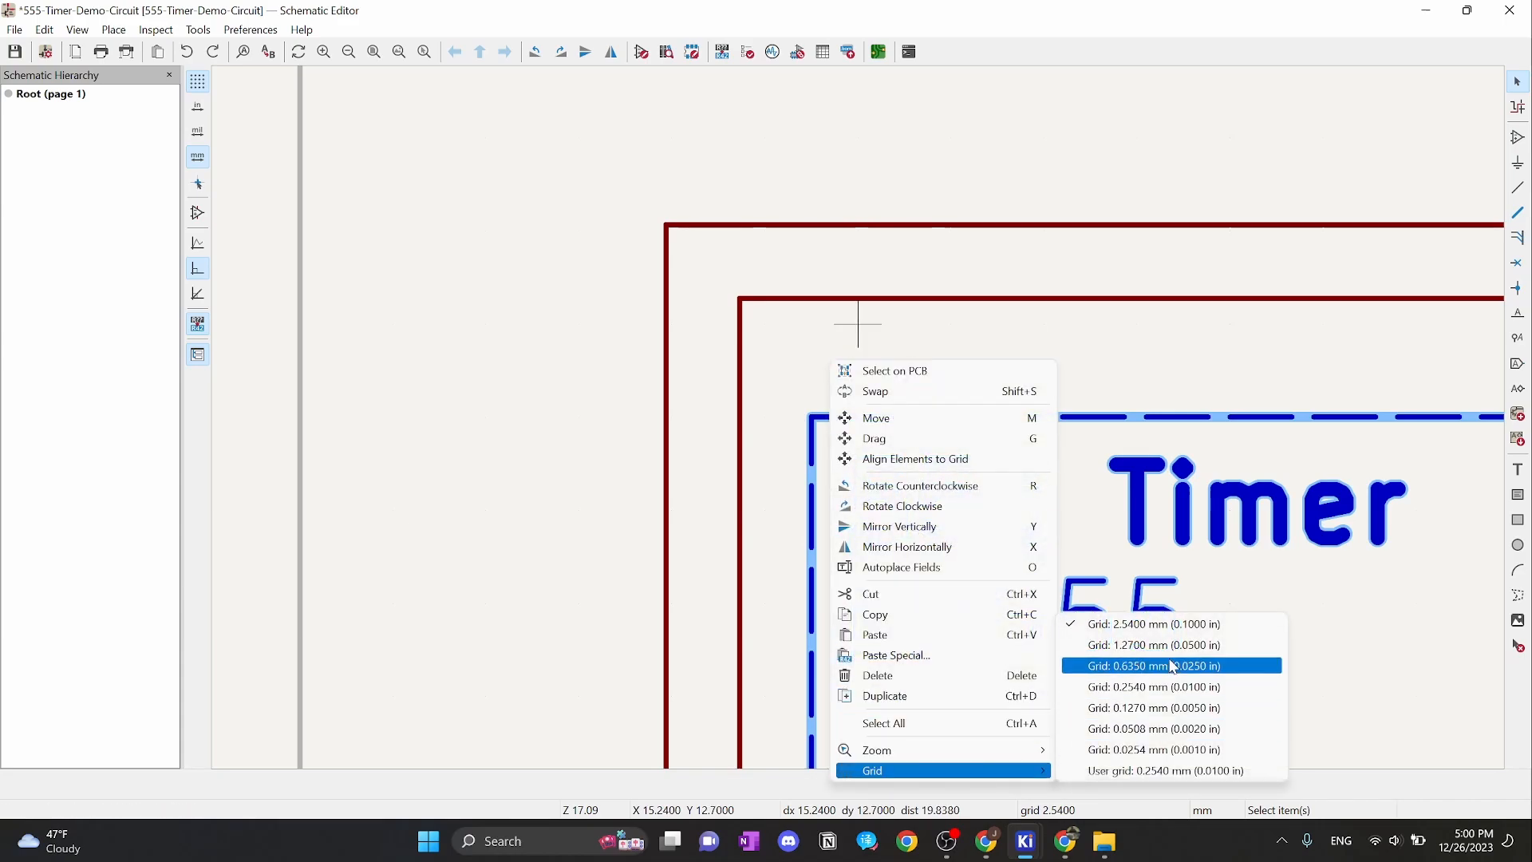
left_click(1163, 645)
scroll(864, 426, "down", 2)
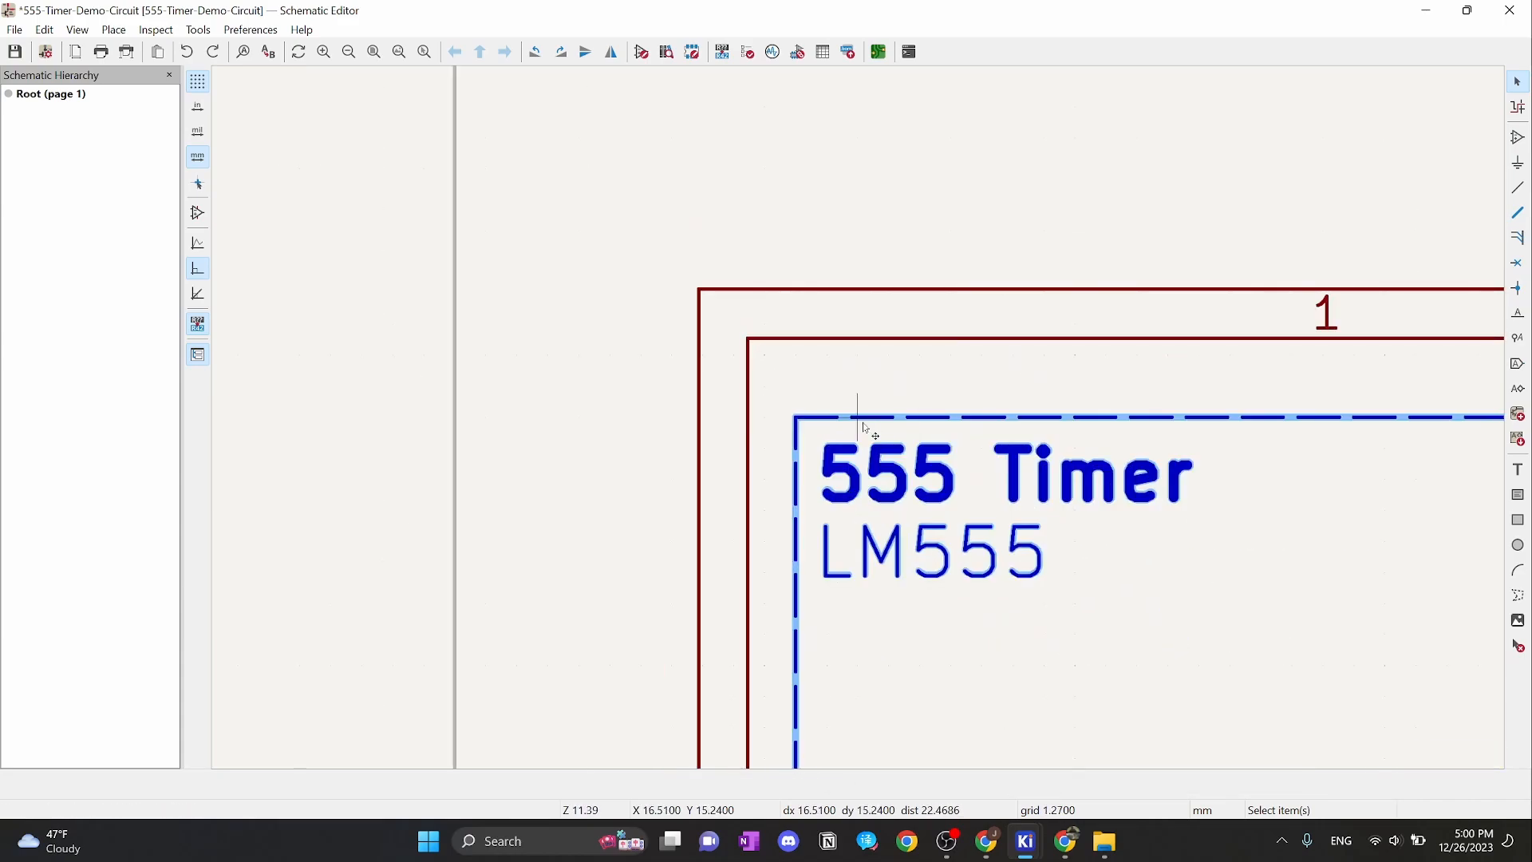
scroll(863, 426, "up", 2)
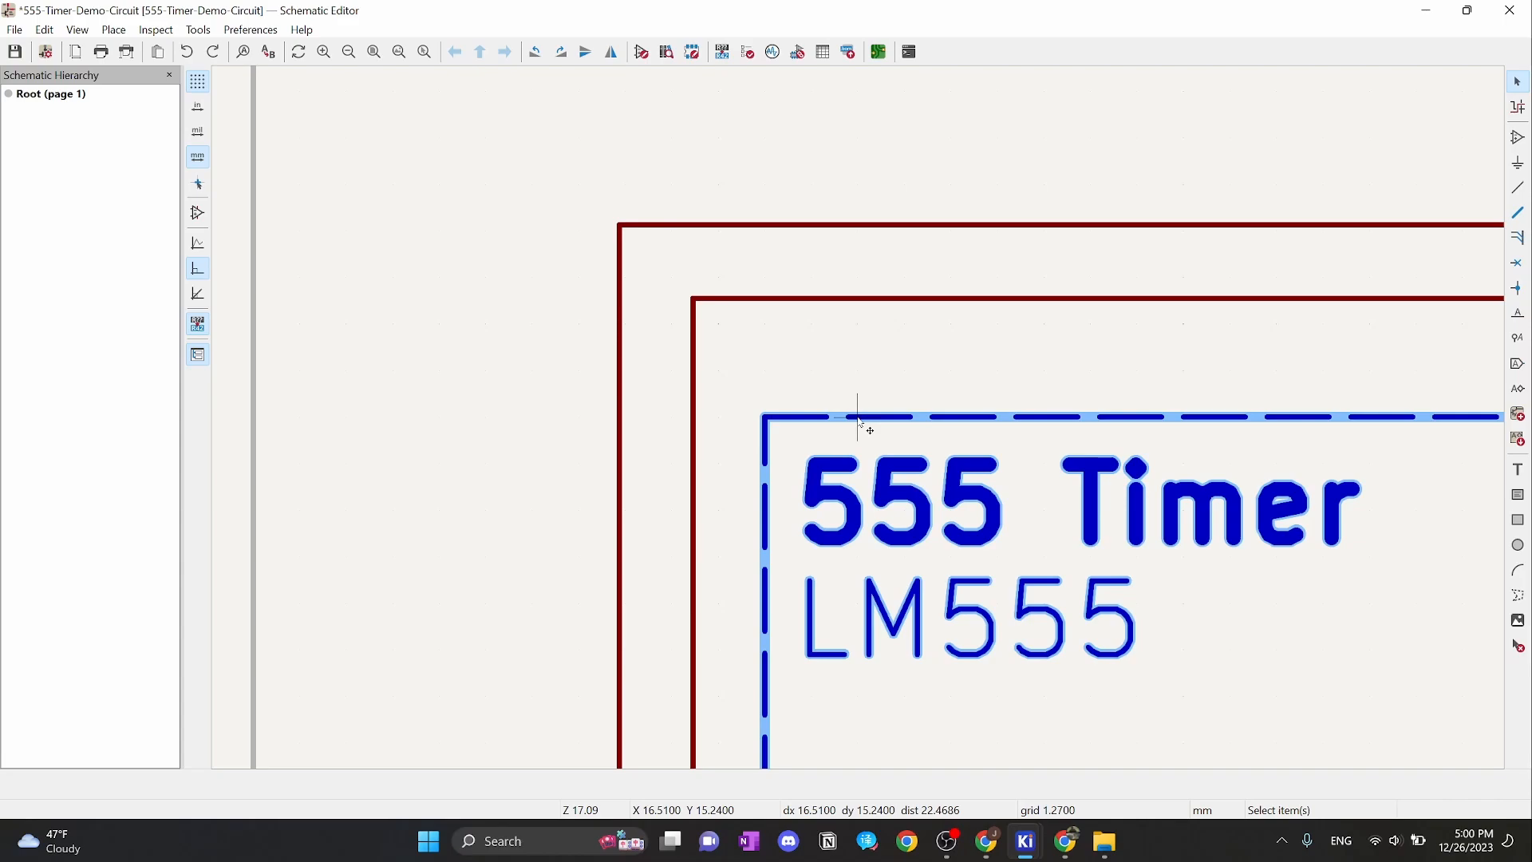
key("m")
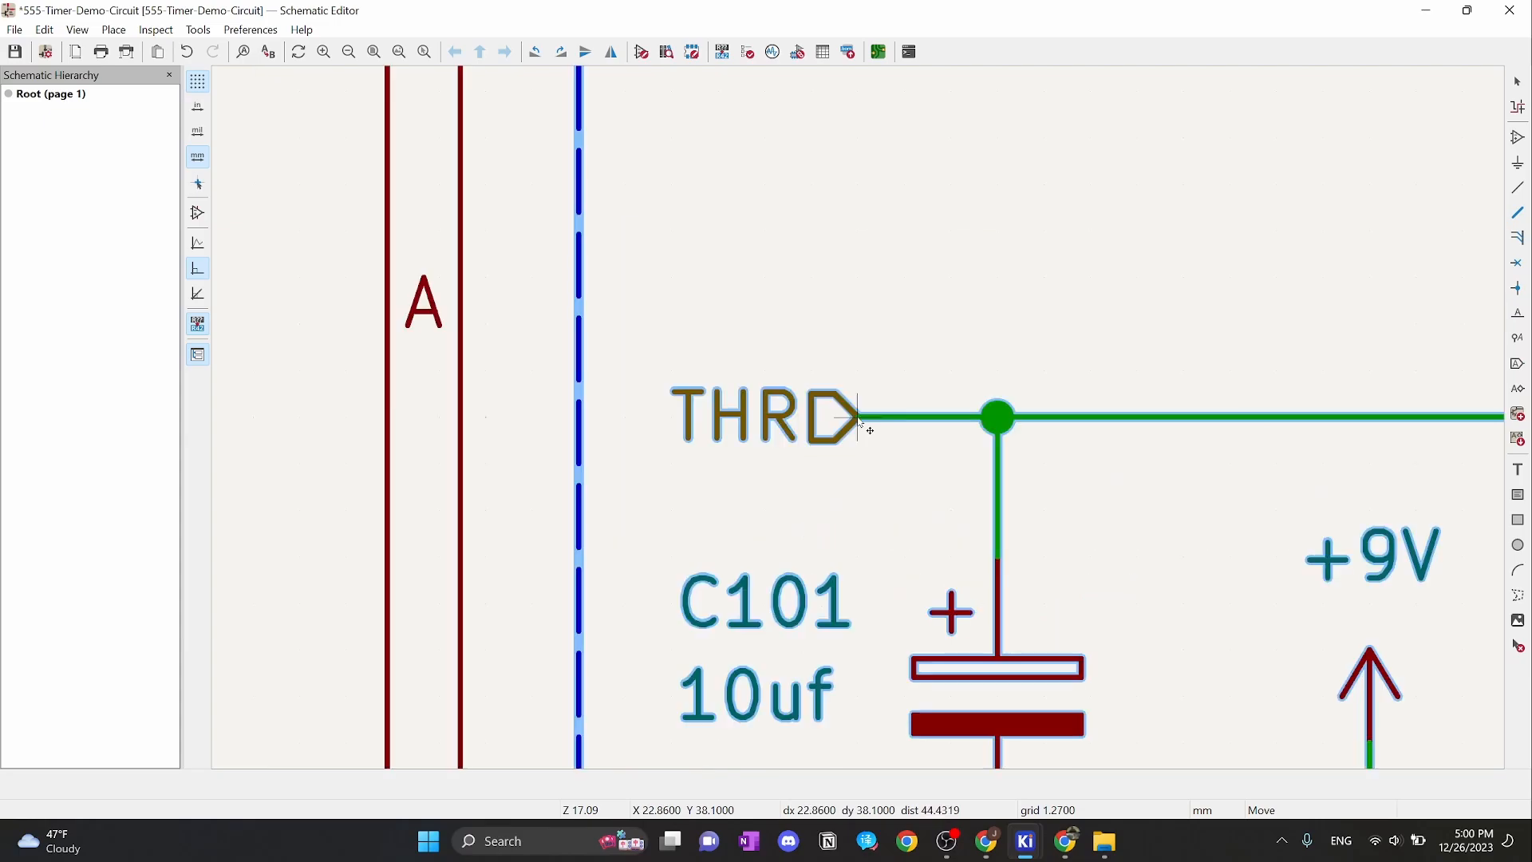
Drop the 555 Timer frame in its realigned spot and clear the selection
scroll(859, 420, "up", 2)
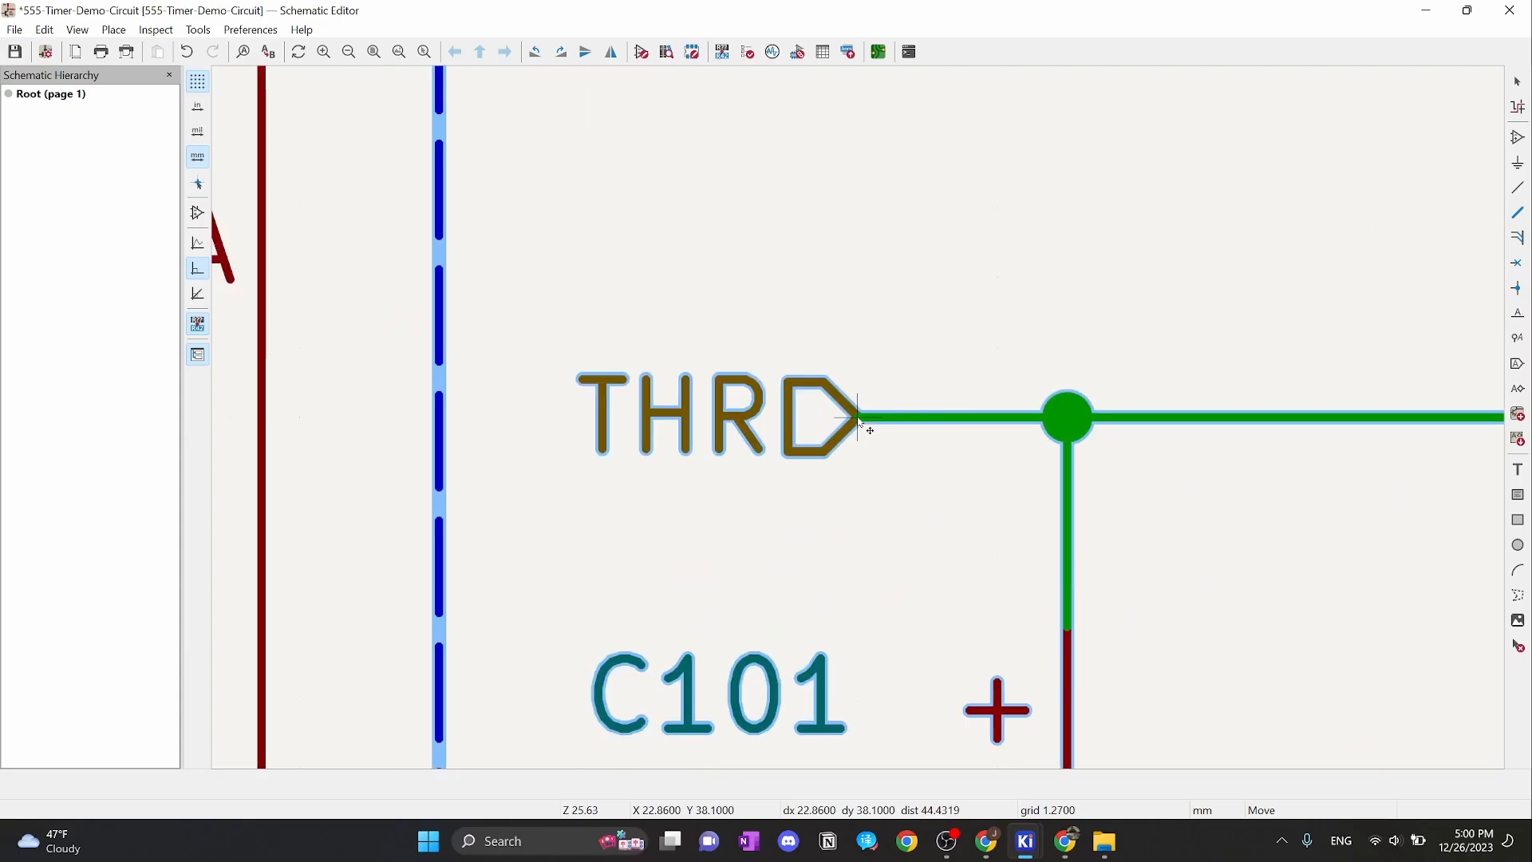
left_click(859, 420)
scroll(859, 419, "down", 8)
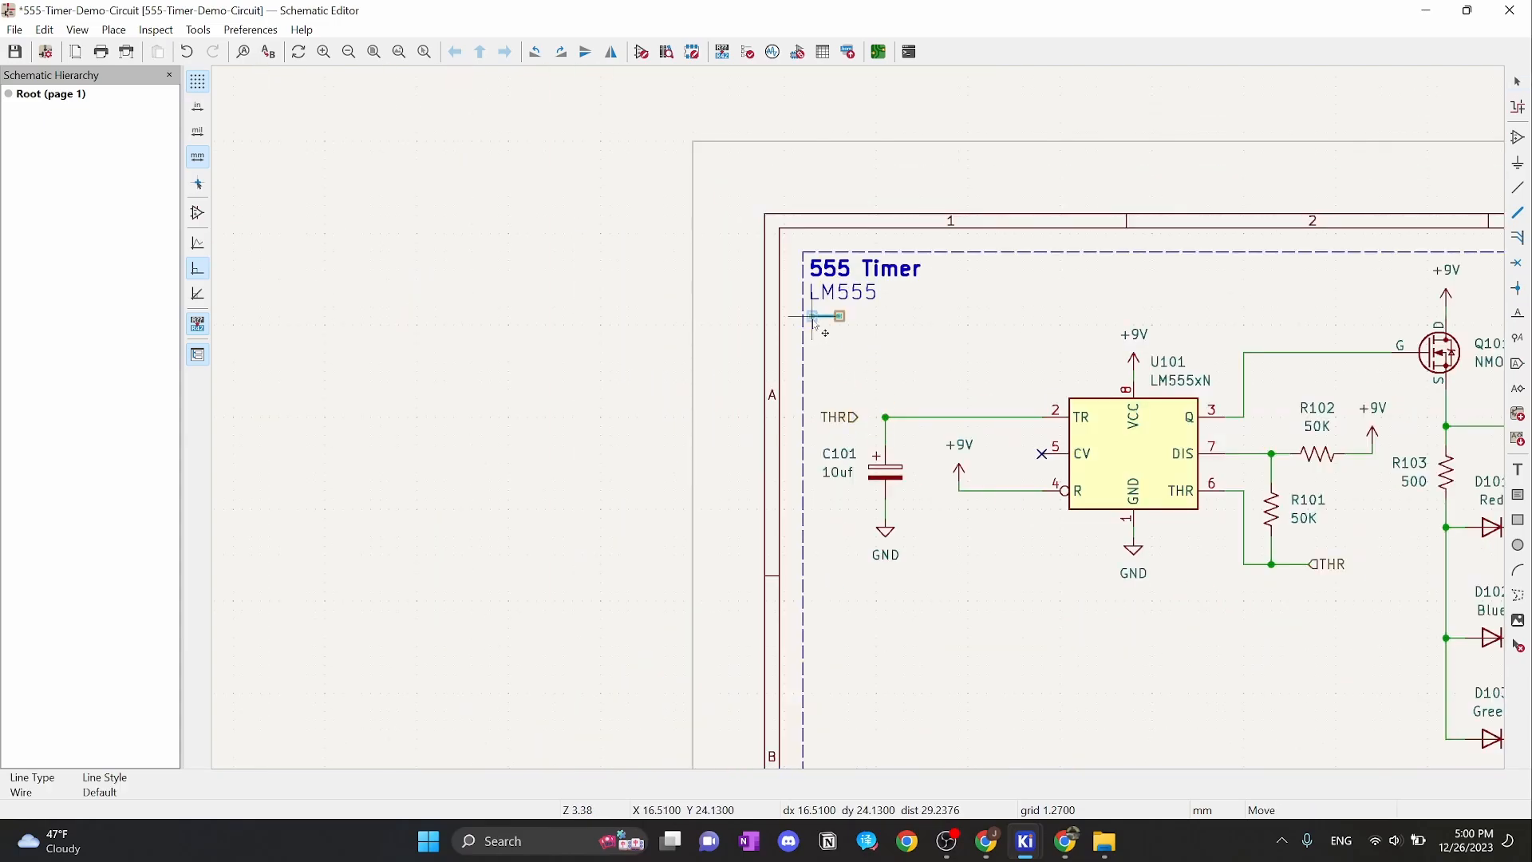
key("Escape")
left_click(914, 345)
scroll(858, 418, "up", 1)
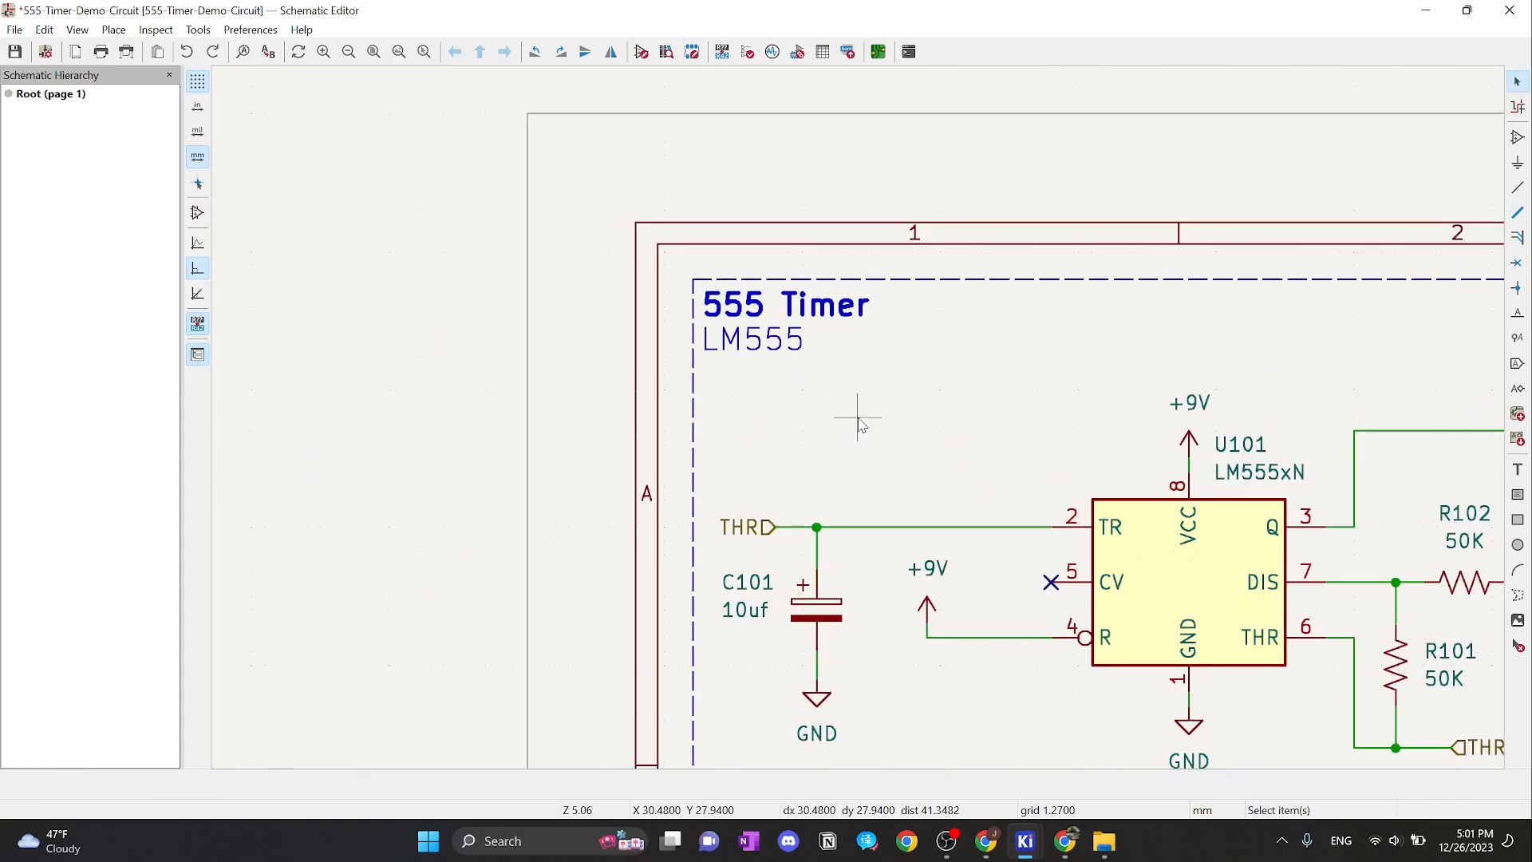
scroll(730, 379, "up", 2)
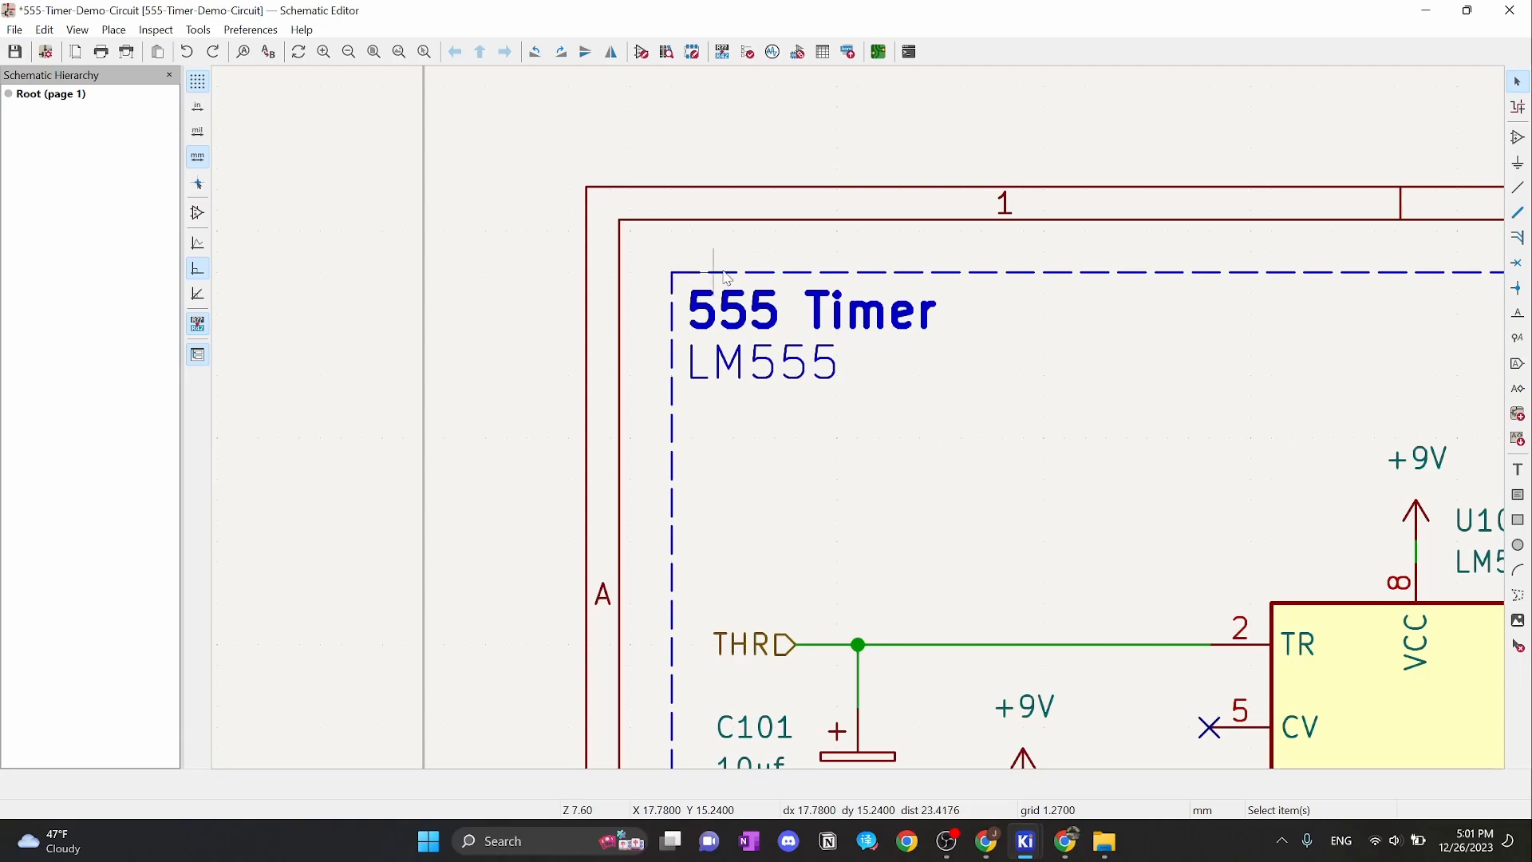
scroll(928, 351, "down", 5)
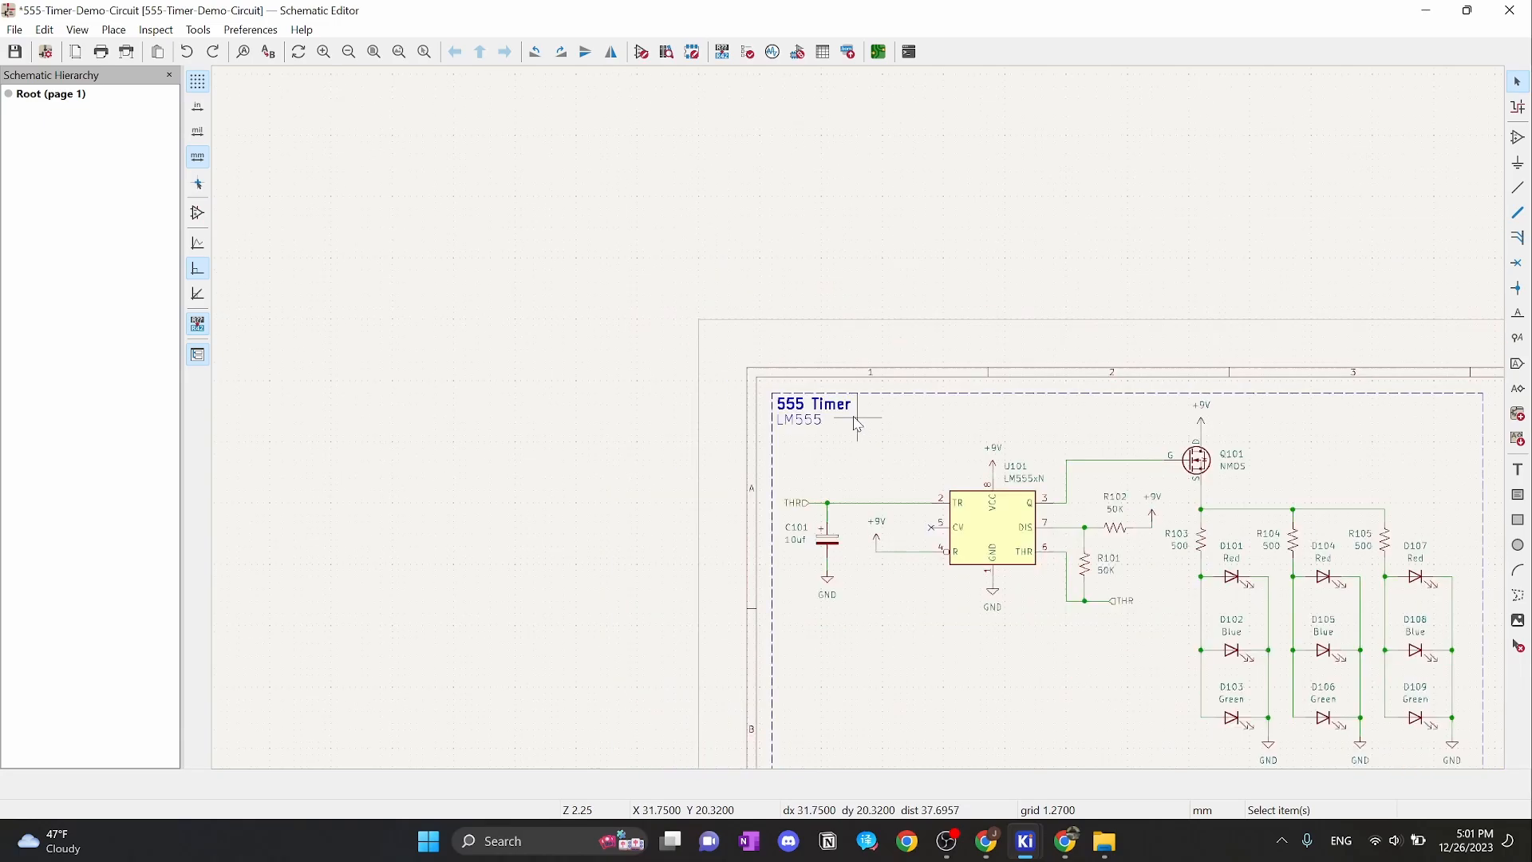
scroll(1392, 540, "up", 2)
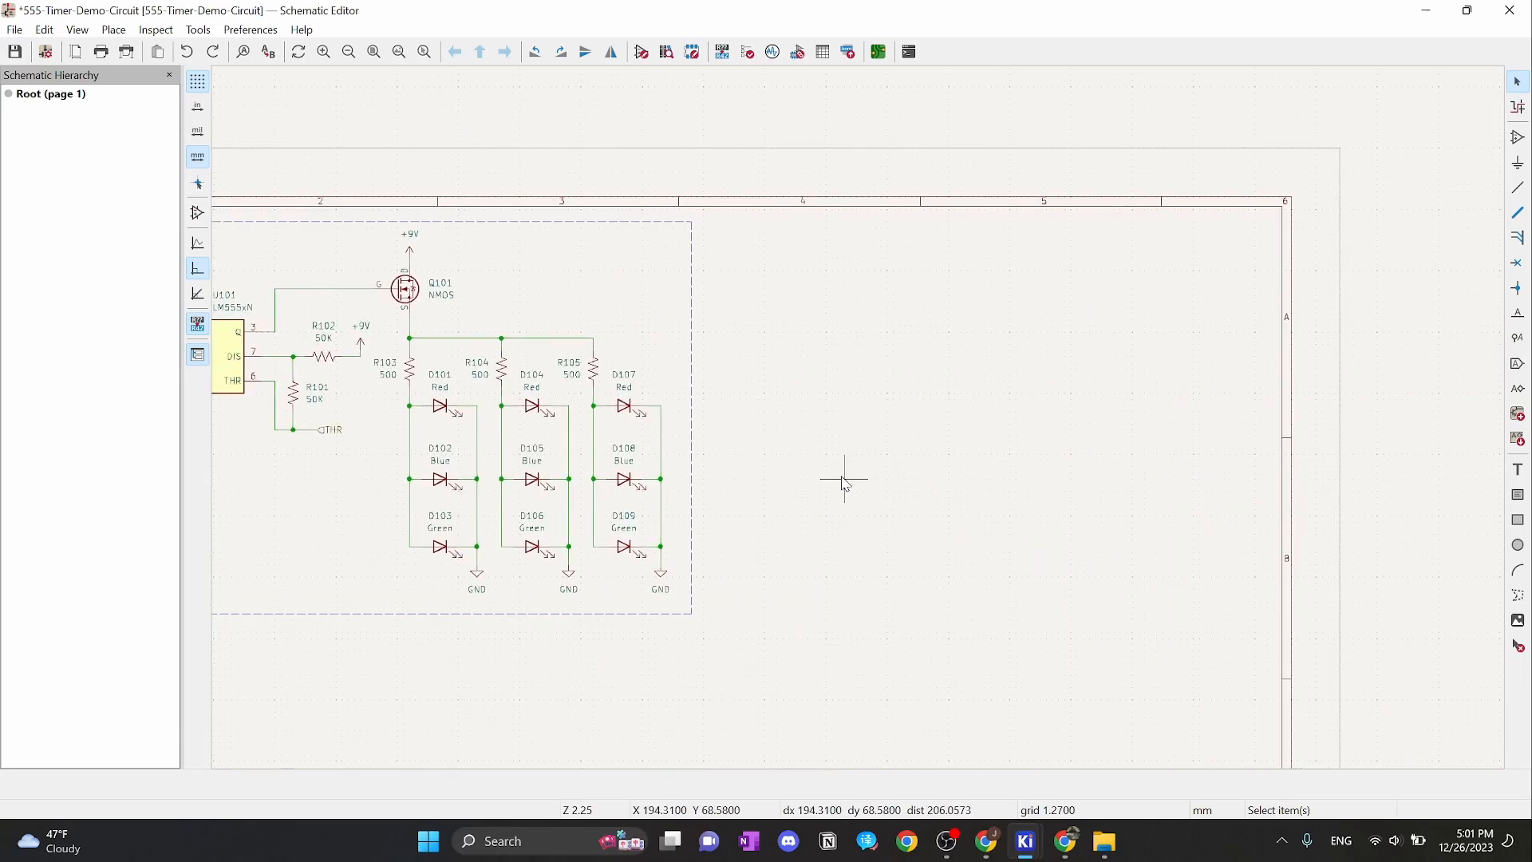
Set the grid back to 2.54 mm
right_click(792, 415)
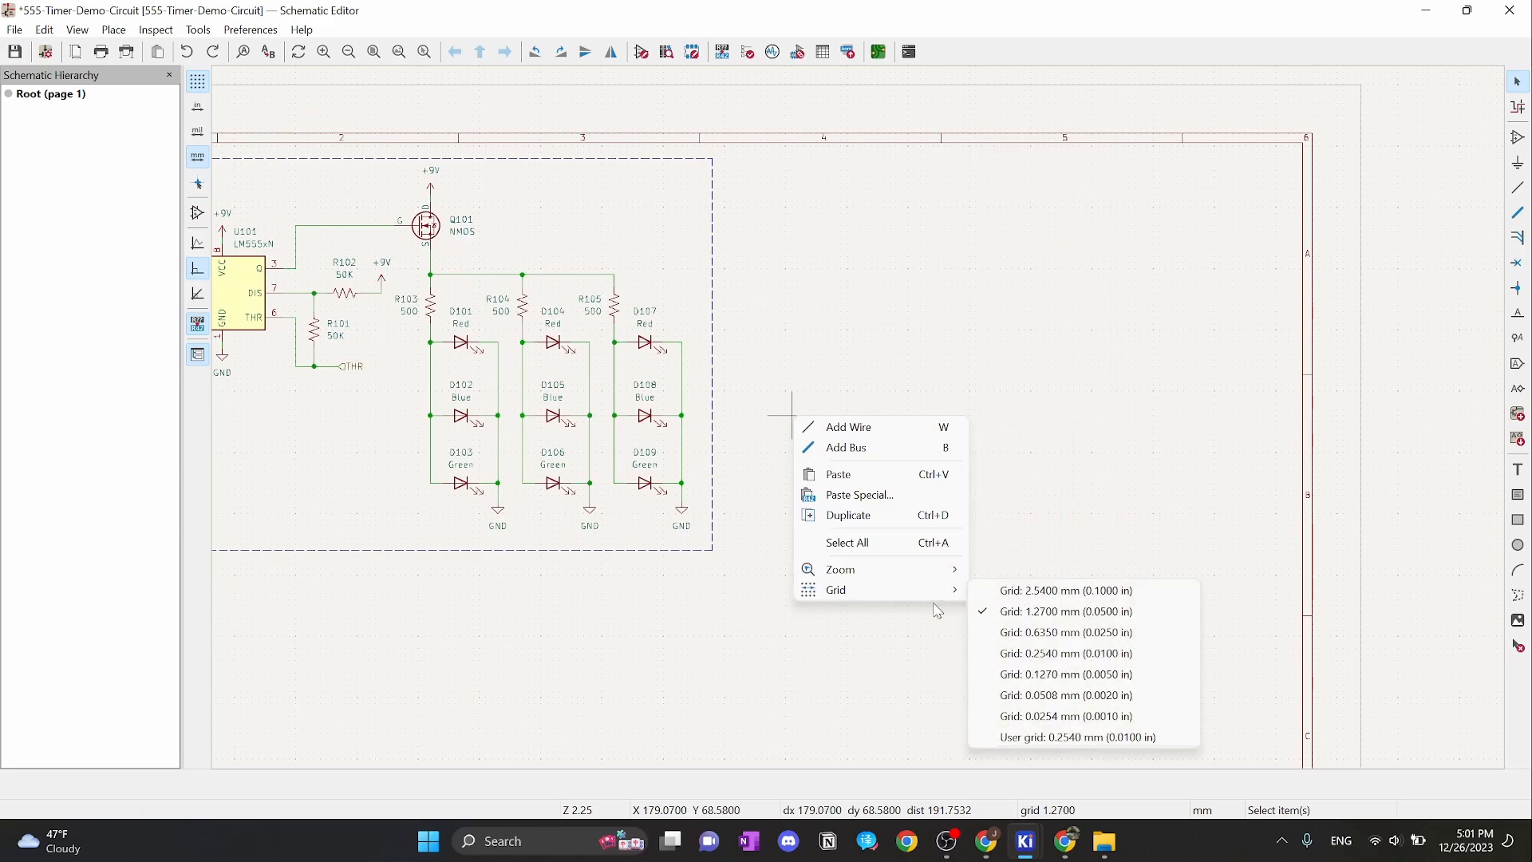
mouse_move(950, 596)
left_click(1066, 590)
middle_click_drag(872, 547, 1012, 413)
Pan and zoom to show the blank sheet area below the 555 Timer frame
scroll(1012, 413, "down", 2)
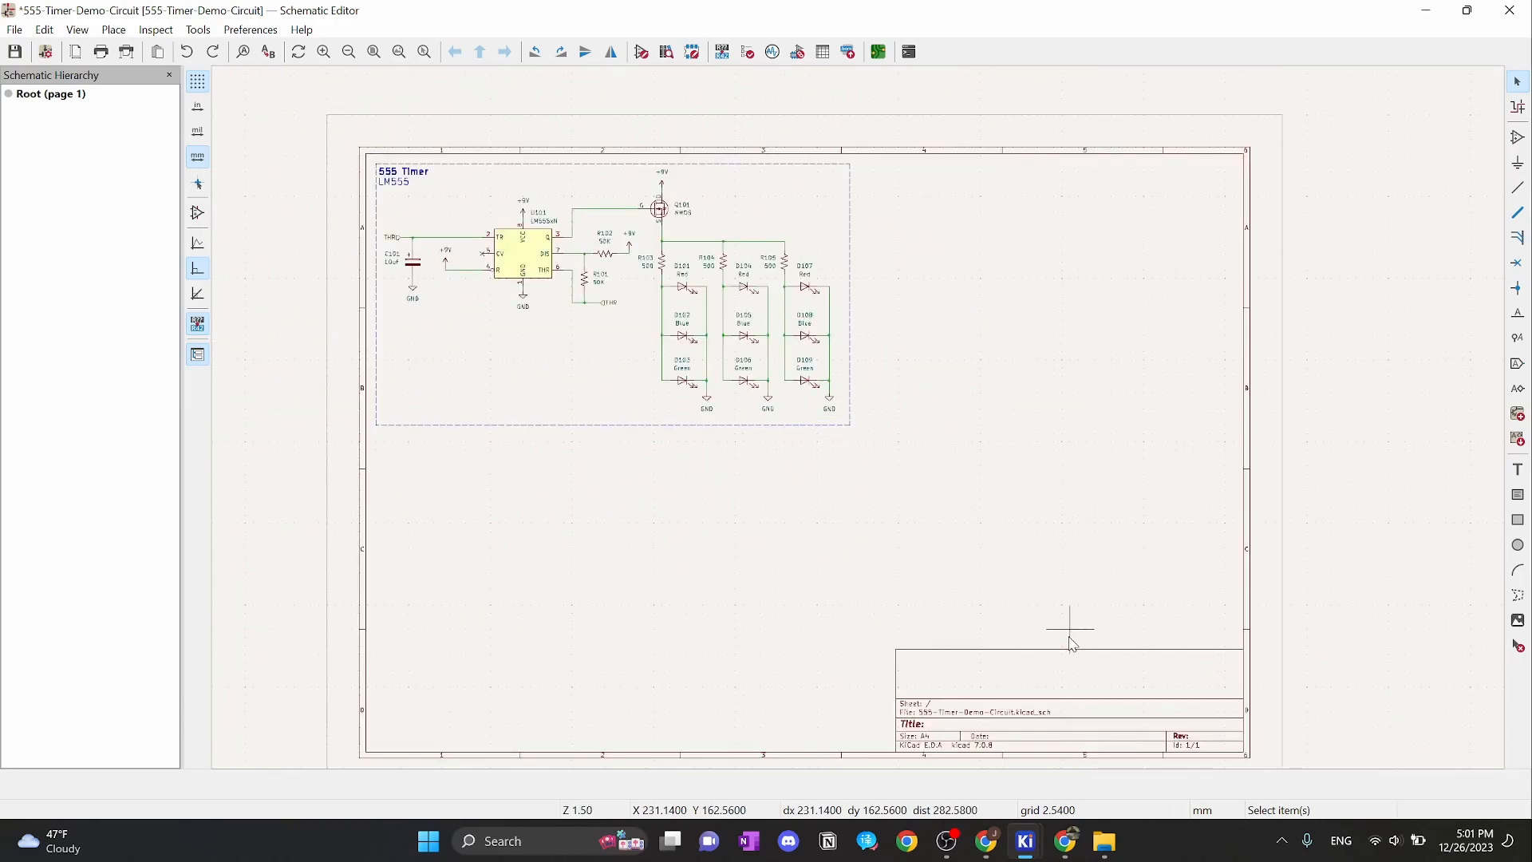
scroll(1063, 597, "left", 1)
middle_click_drag(1142, 423, 1087, 332)
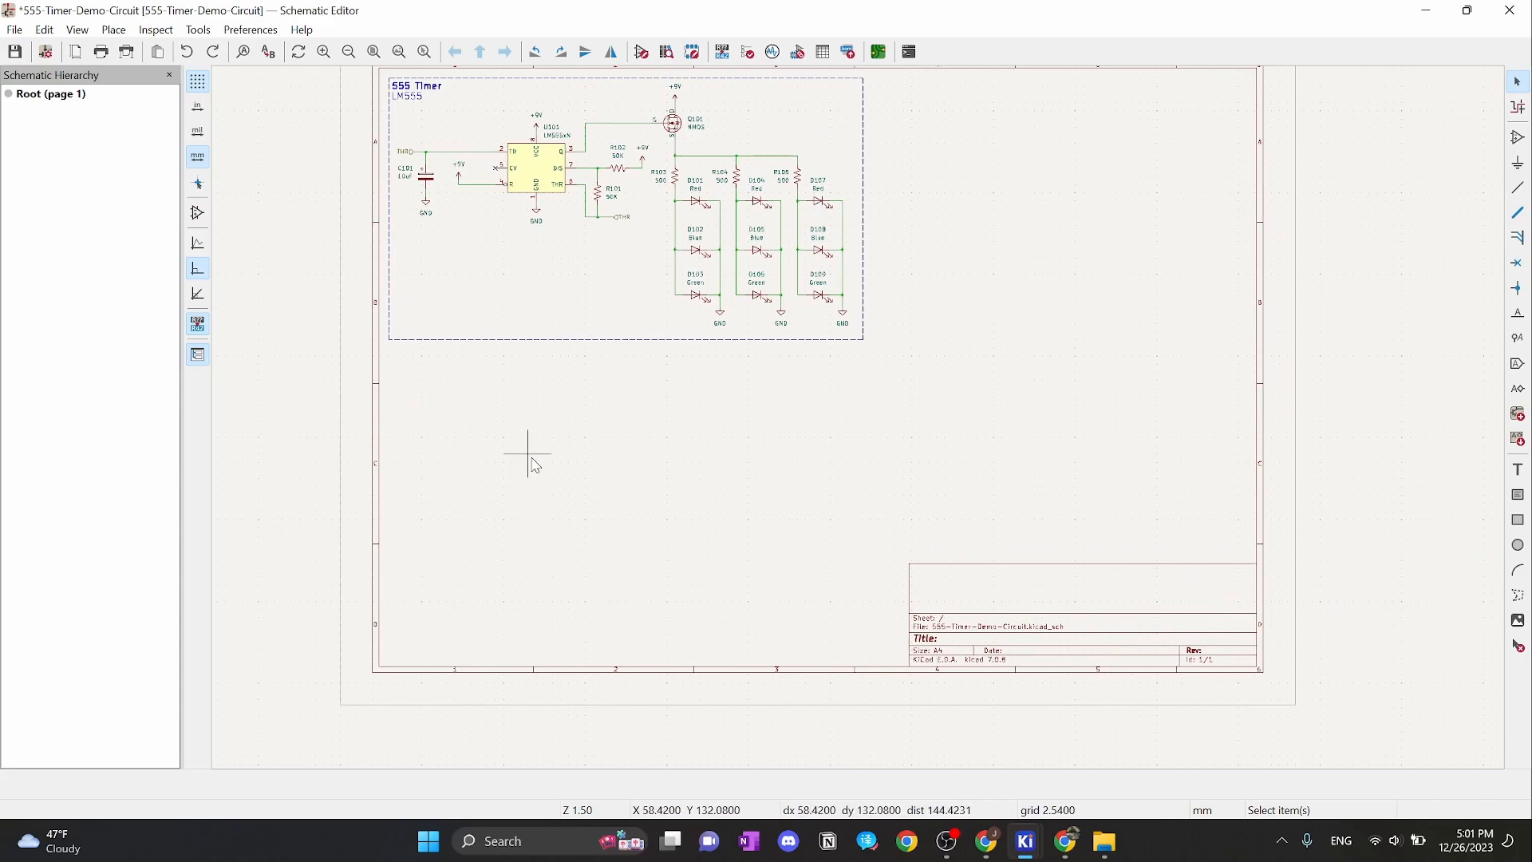
middle_click_drag(474, 390, 609, 547)
scroll(1080, 367, "up", 1)
mouse_move(847, 478)
middle_mouse_down()
mouse_move(1049, 441)
mouse_move(1289, 313)
middle_mouse_up()
middle_click_drag(1201, 542, 1297, 550)
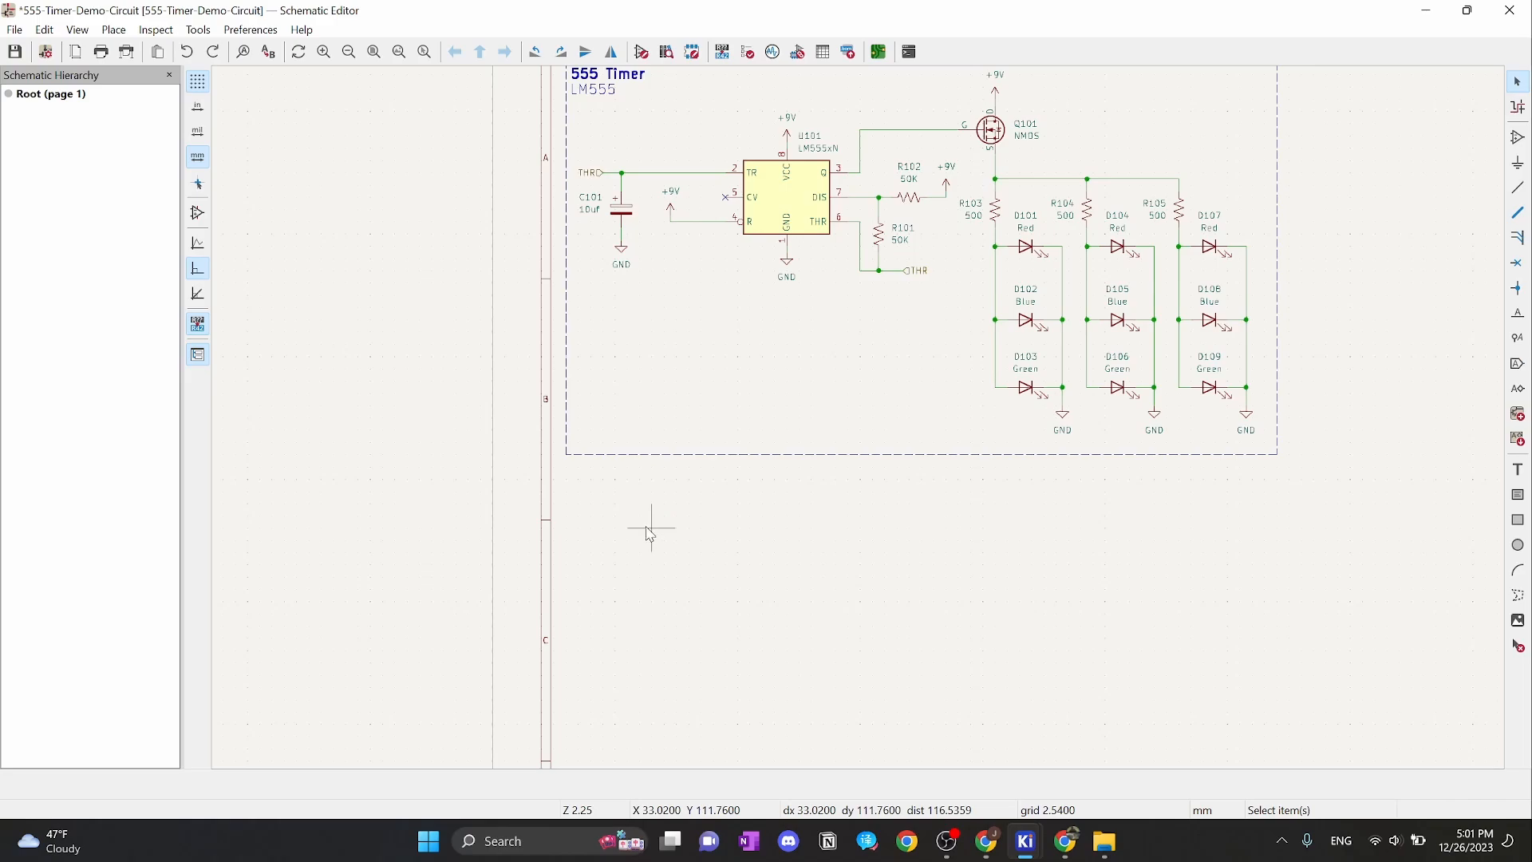
scroll(628, 490, "up", 1)
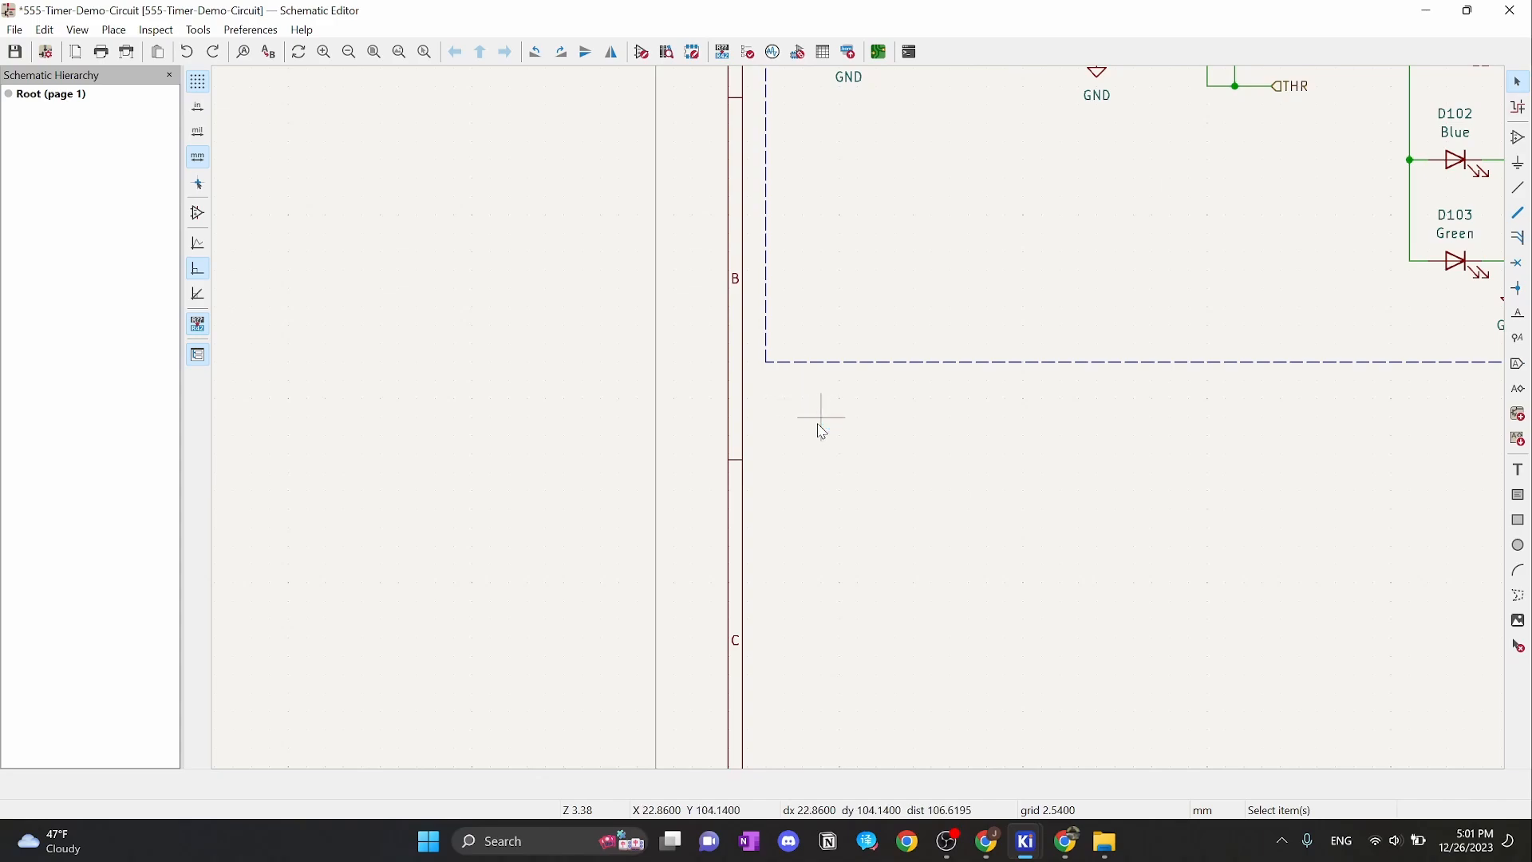
Search 'connect' and choose the Connector_Generic Conn_01x02 two-pin connector as J1
key("a")
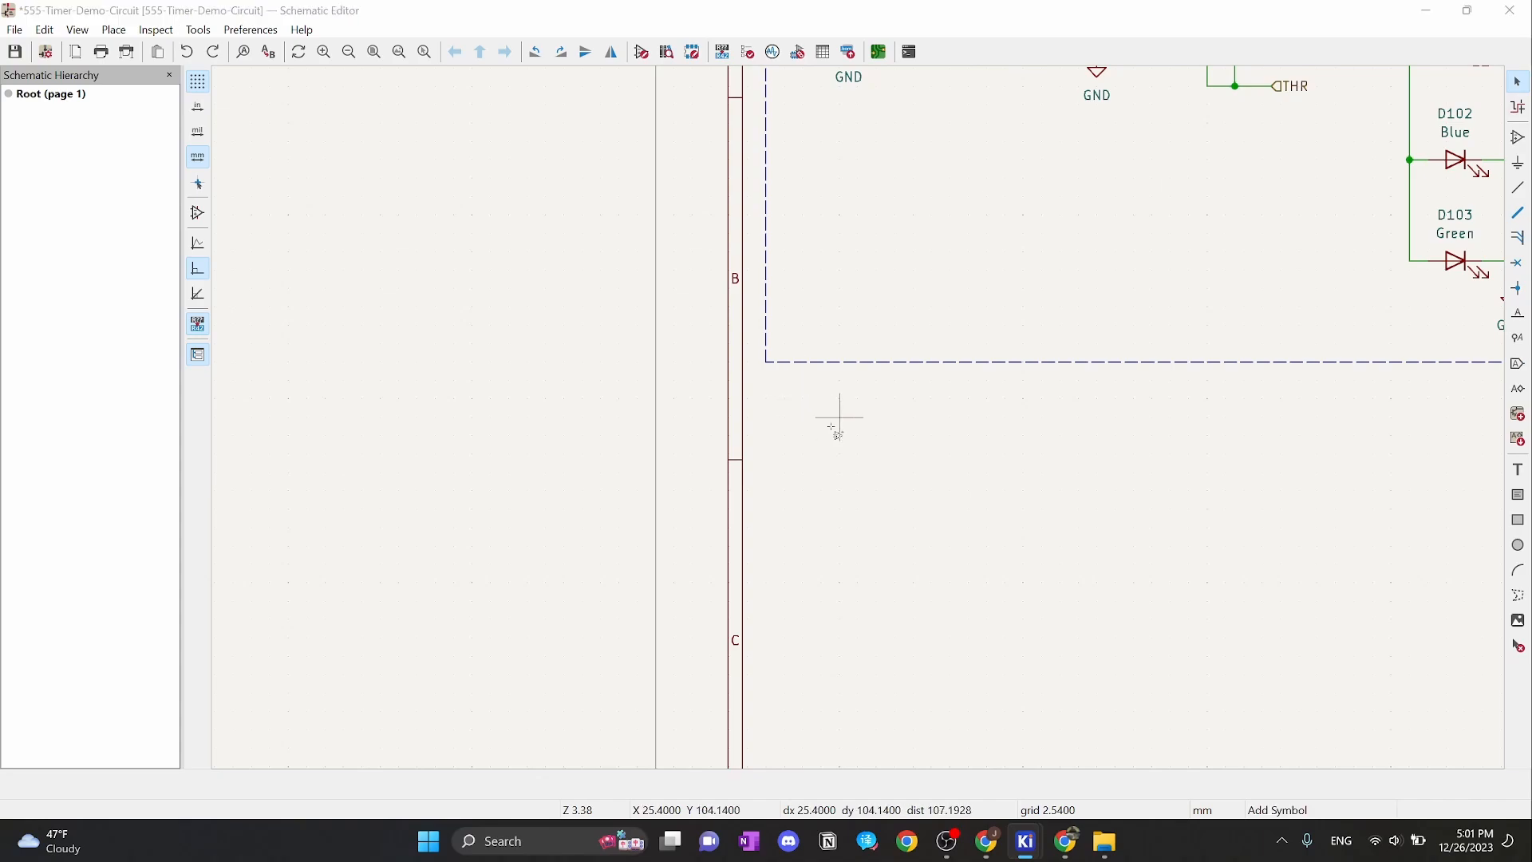
left_click(560, 178)
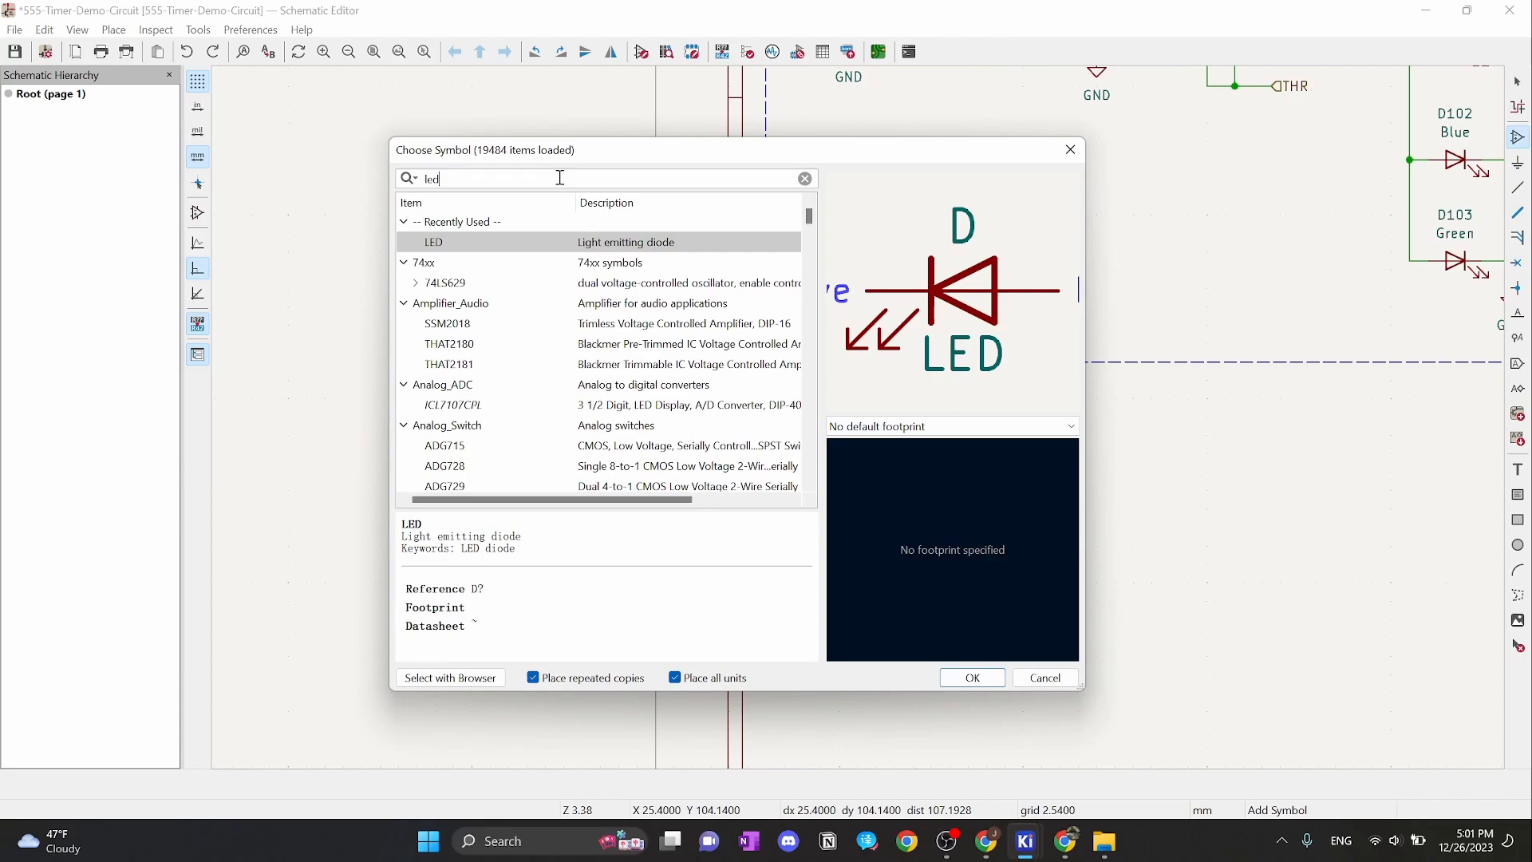
key("ctrl+a")
type("conn")
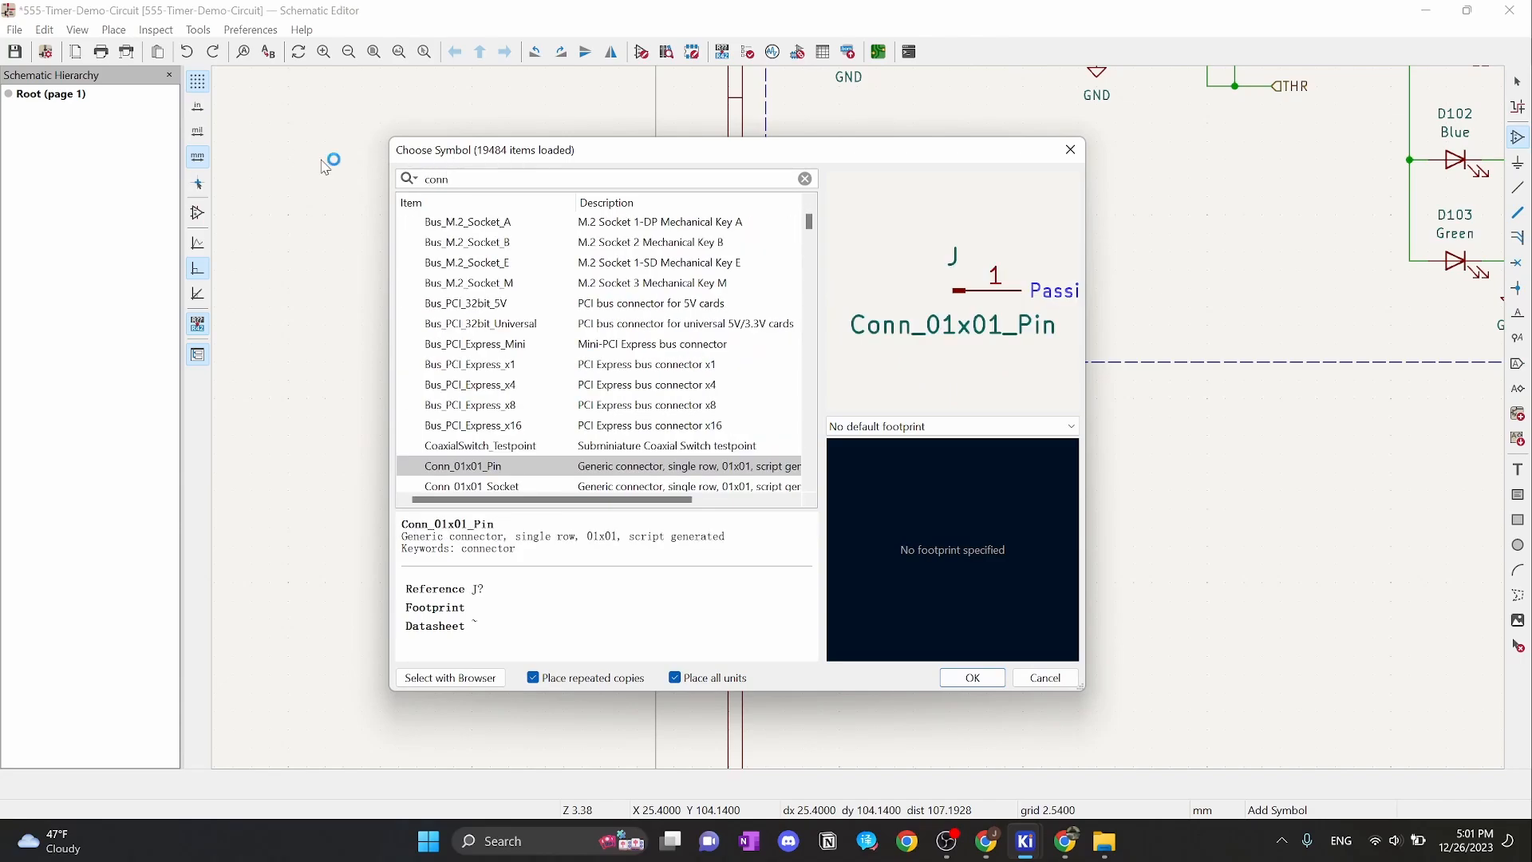
type("ect")
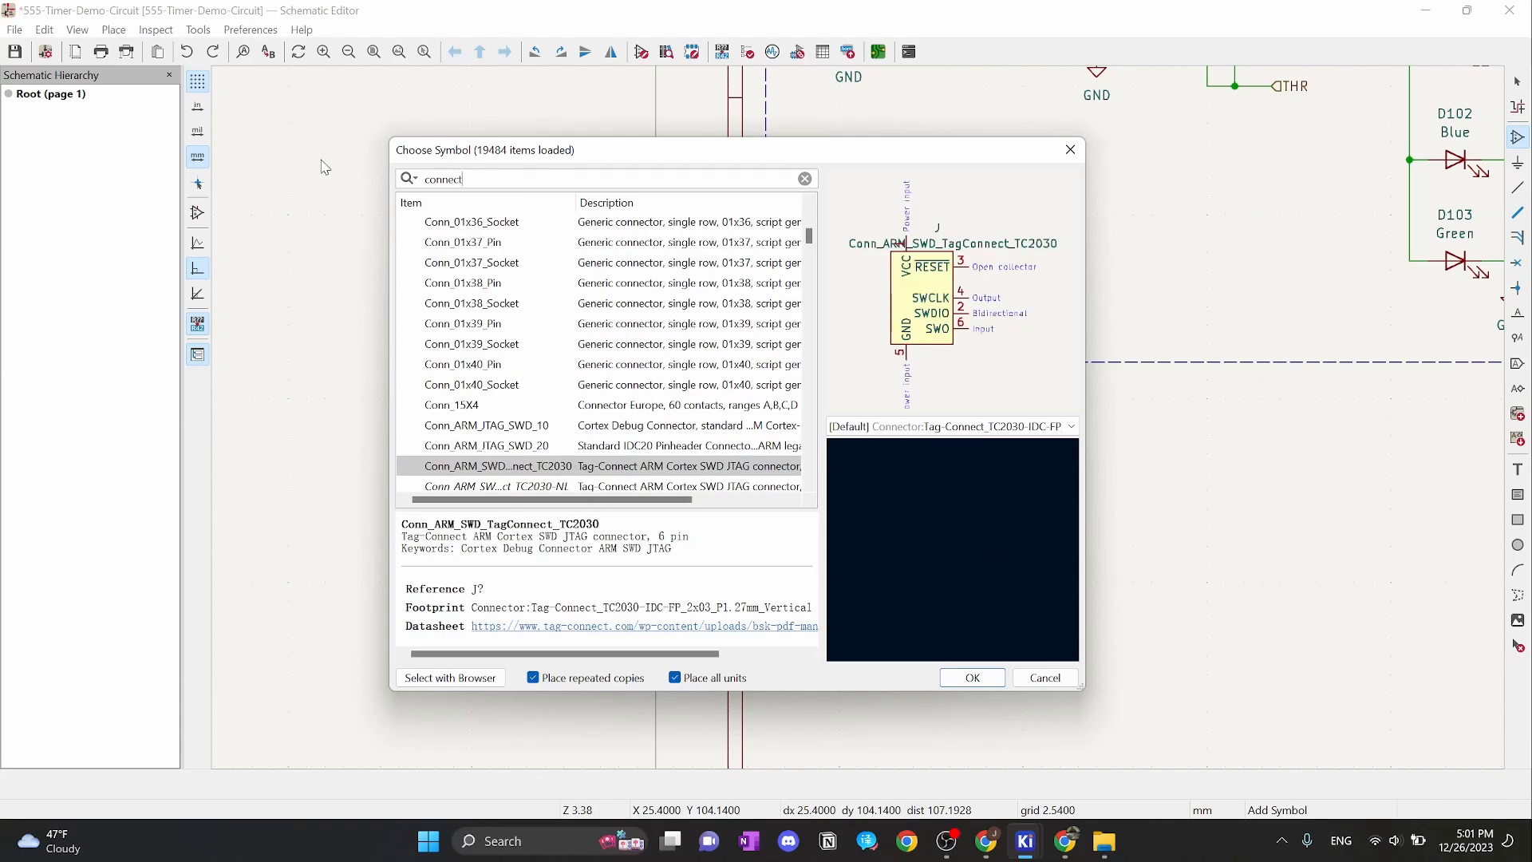
scroll(558, 343, "down", 10)
scroll(614, 295, "up", 3)
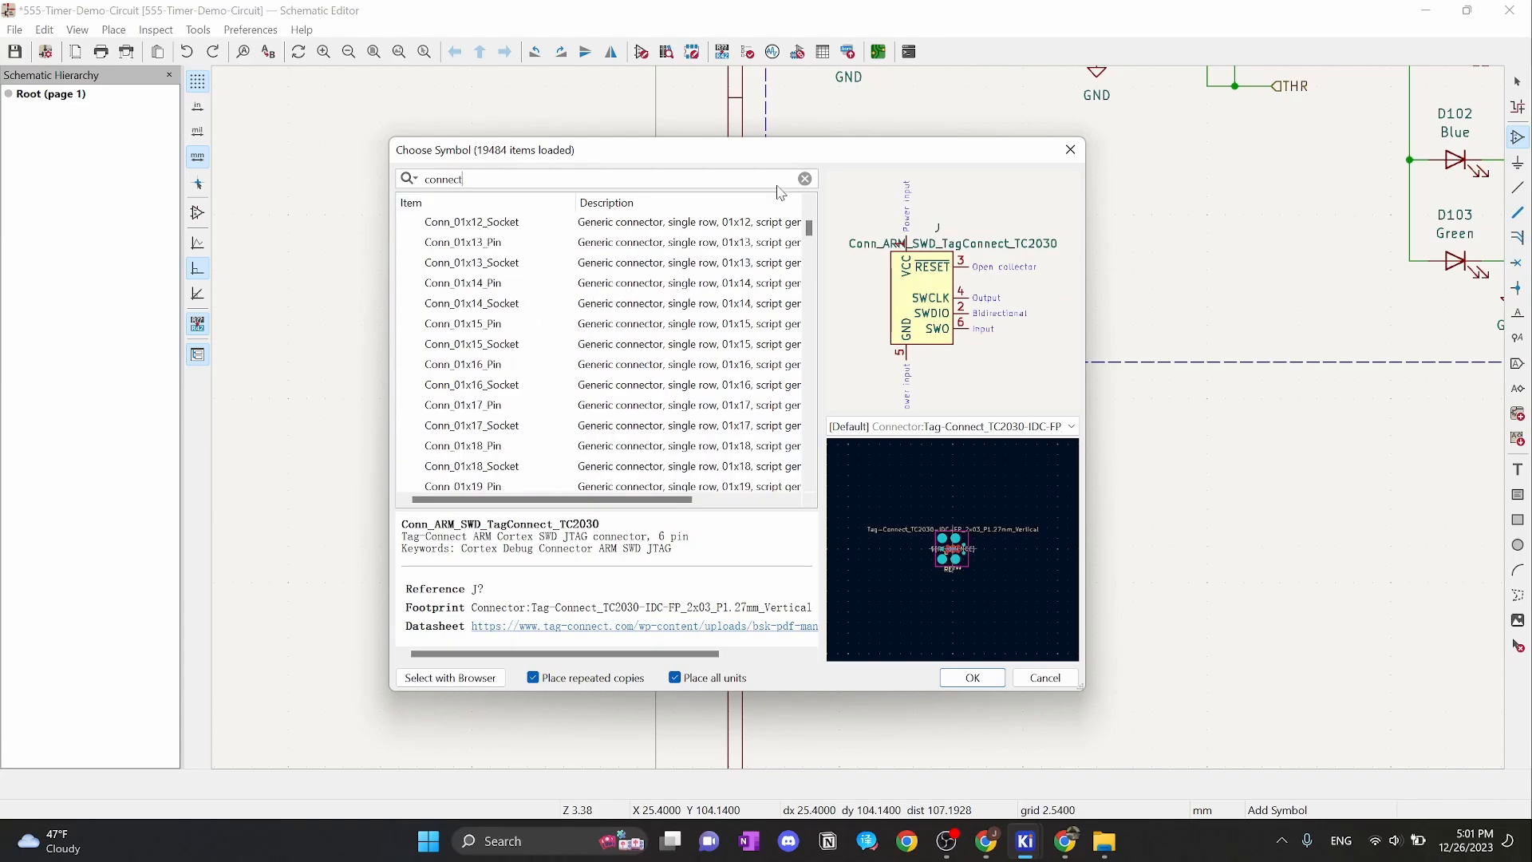
left_click_drag(810, 229, 810, 213)
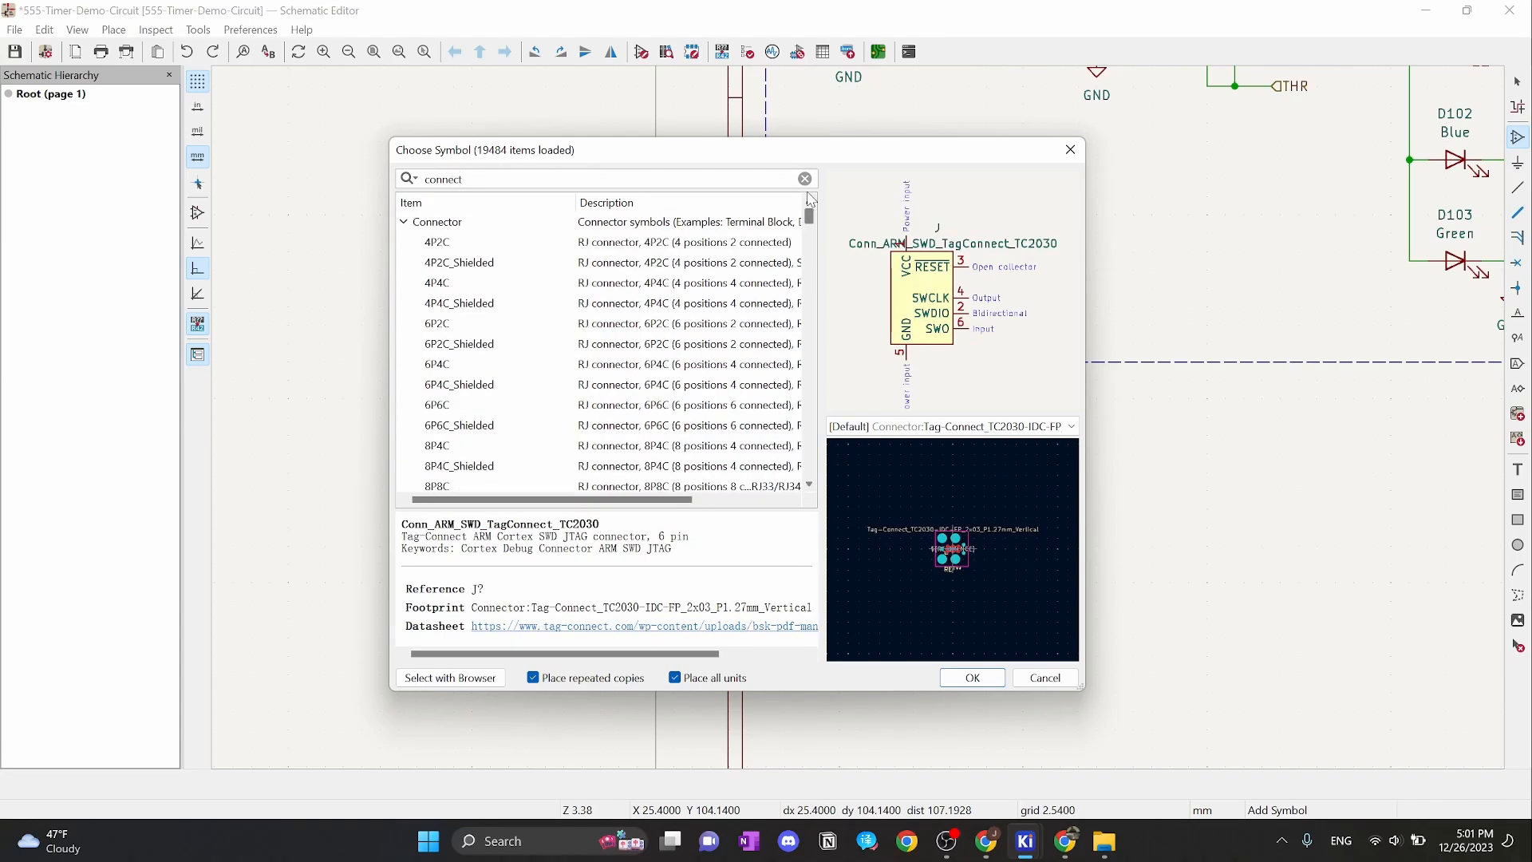
left_click(406, 223)
left_click(403, 243)
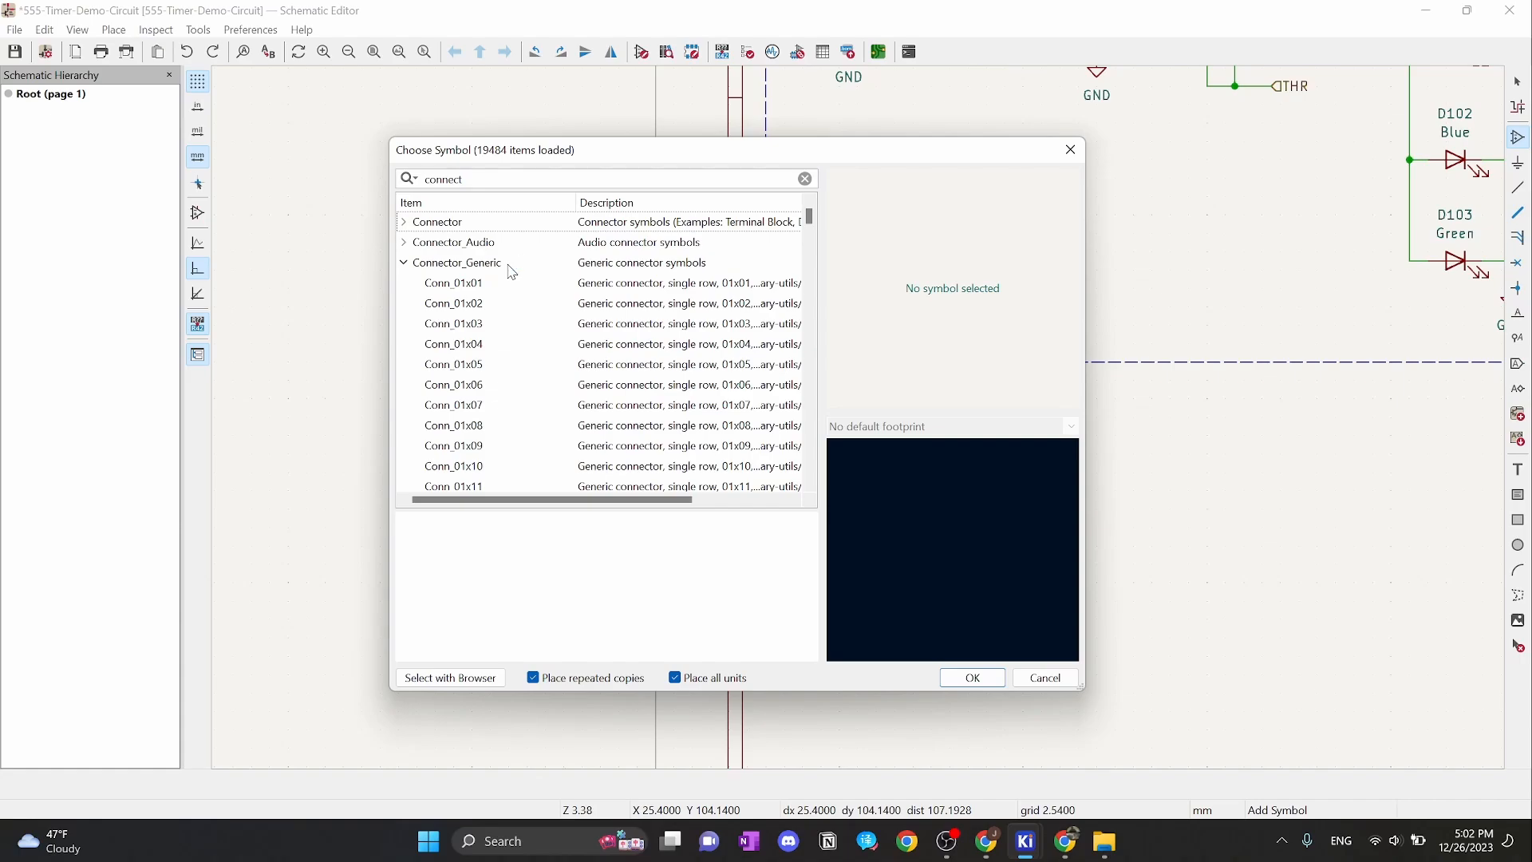
left_click(472, 306)
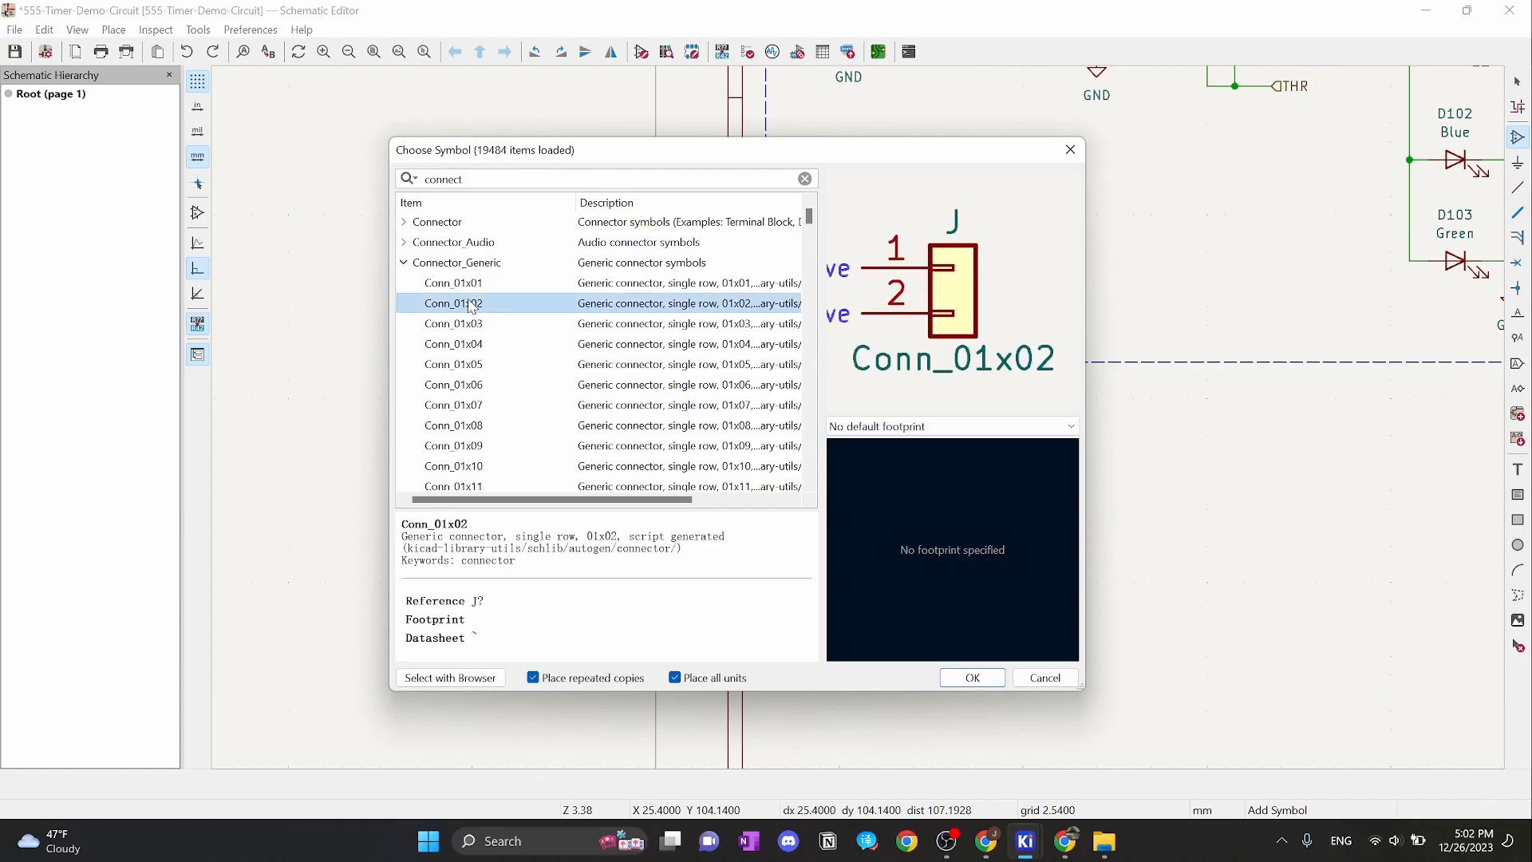
left_click(971, 679)
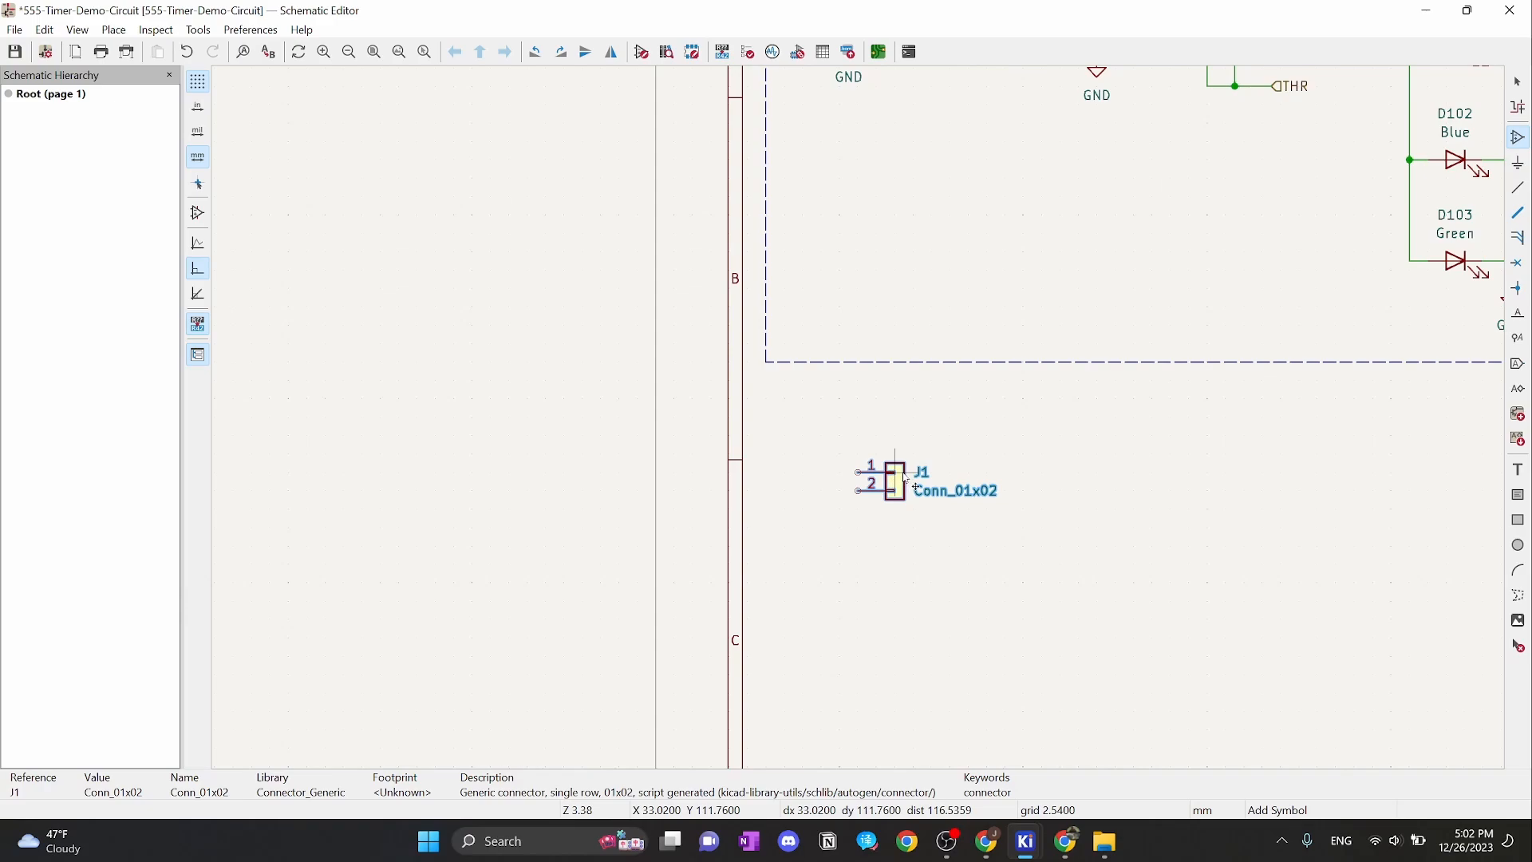
Place connector J1 below the 555 Timer frame, cancel the extra copy, and recenter the view
left_click(906, 477)
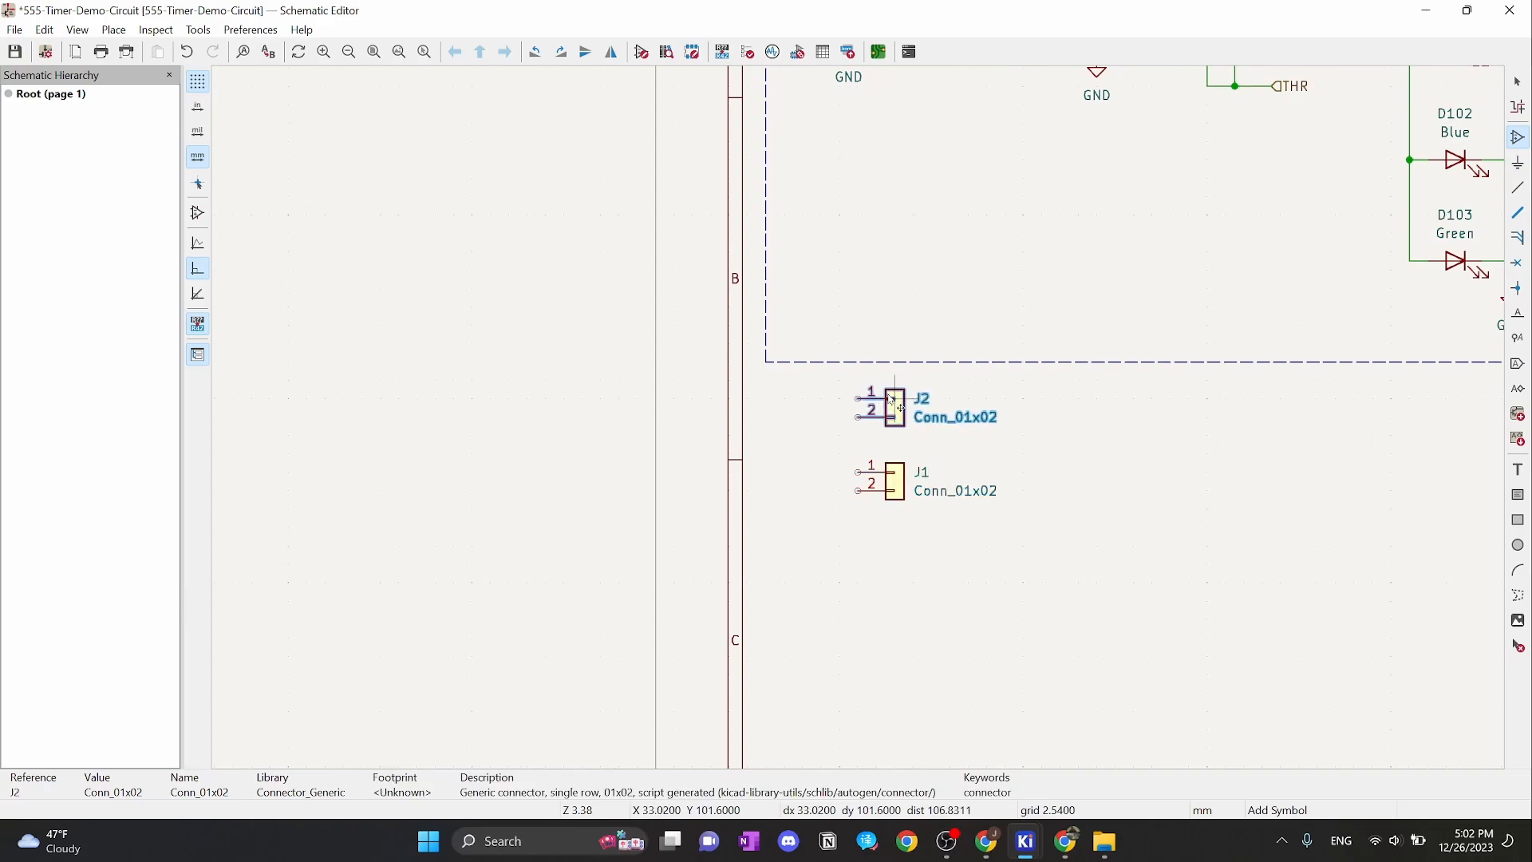
key("Escape")
scroll(910, 435, "up", 3)
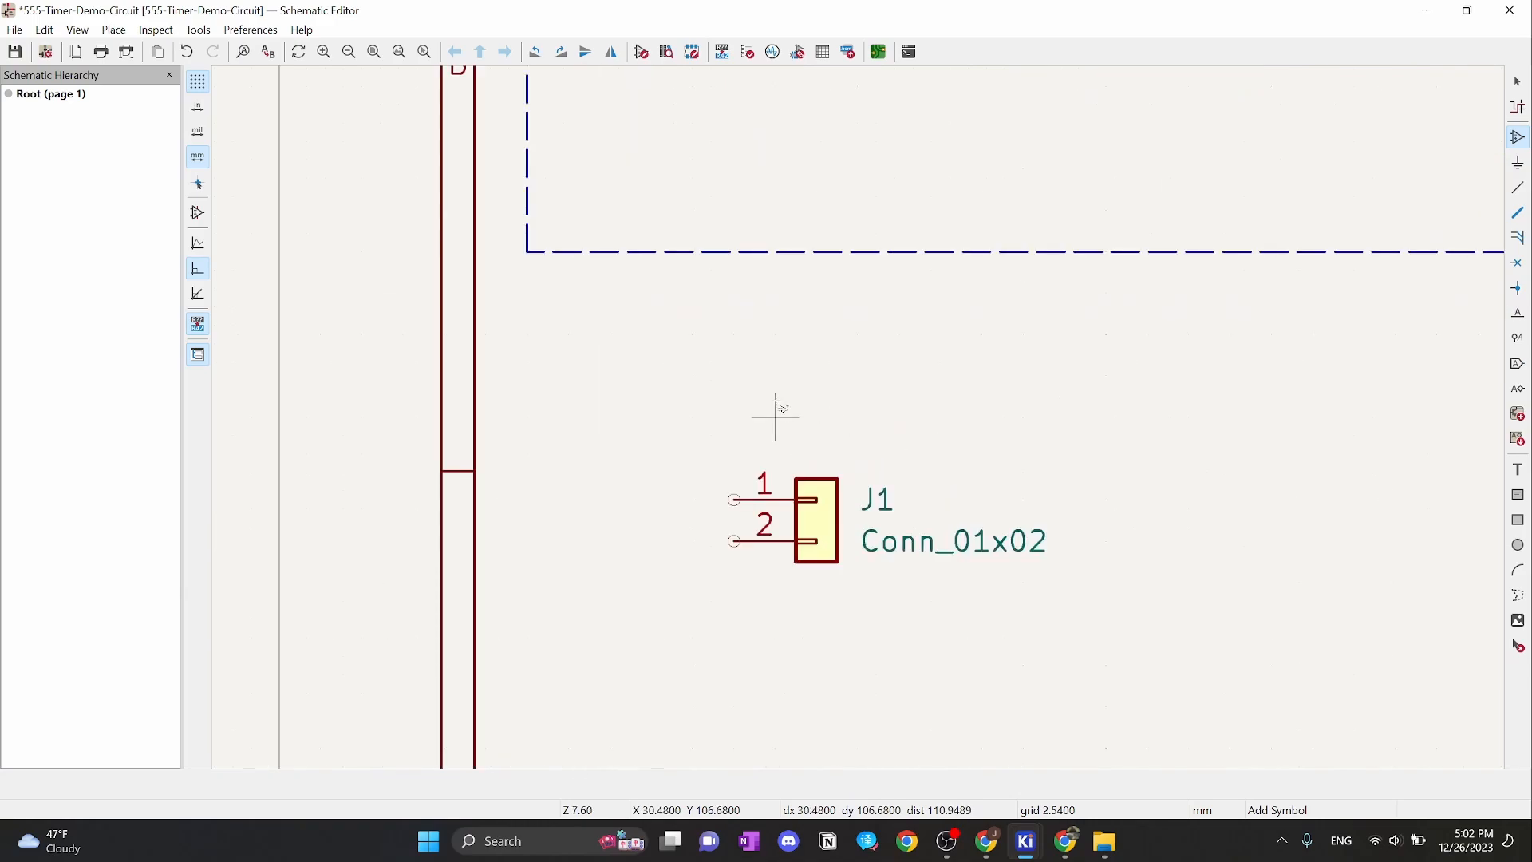
key("Escape")
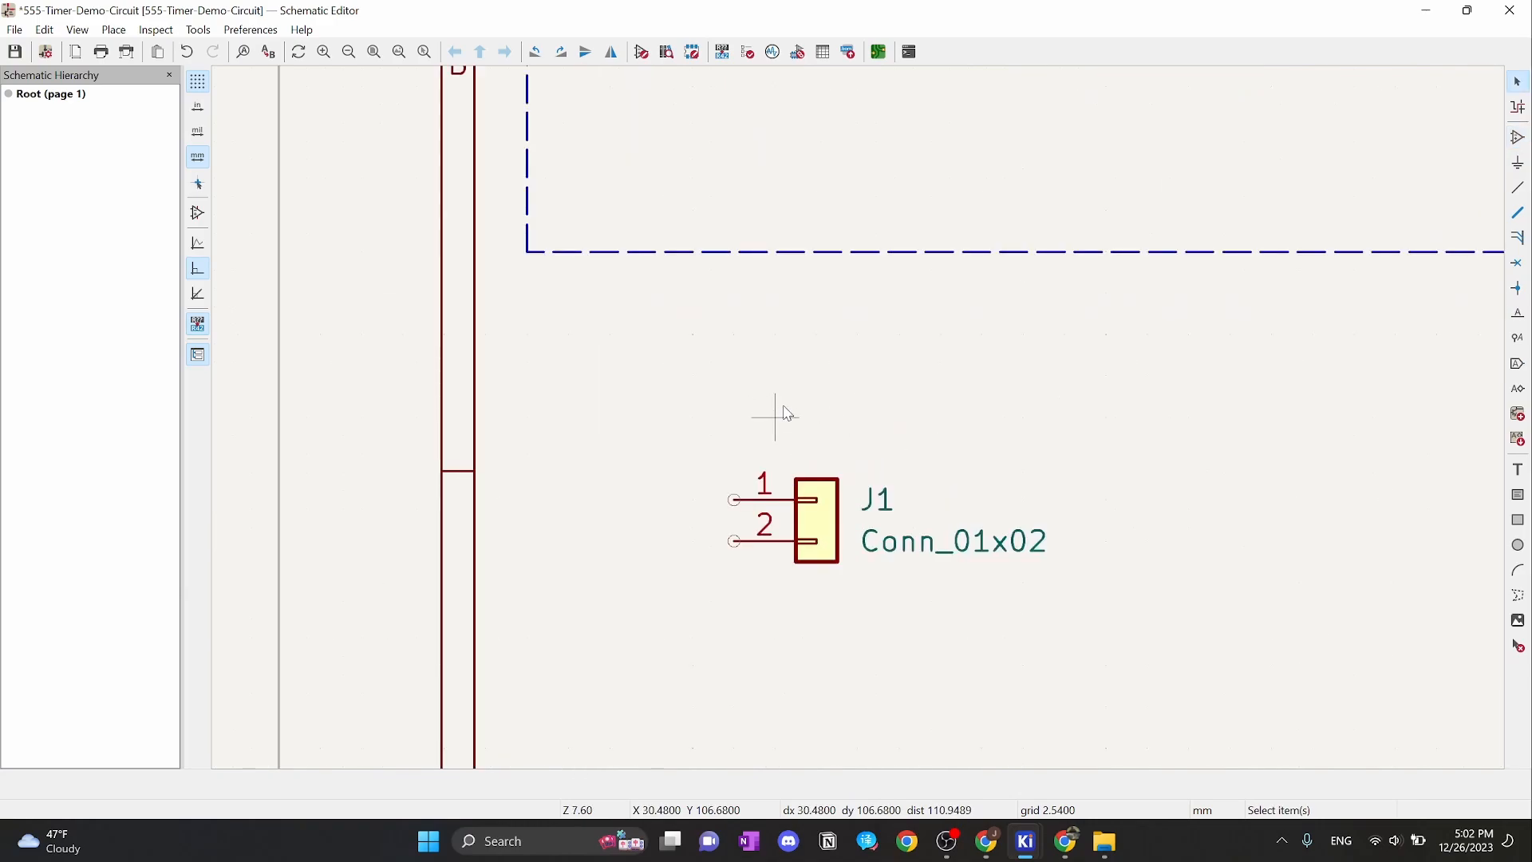
middle_click_drag(788, 413, 862, 425)
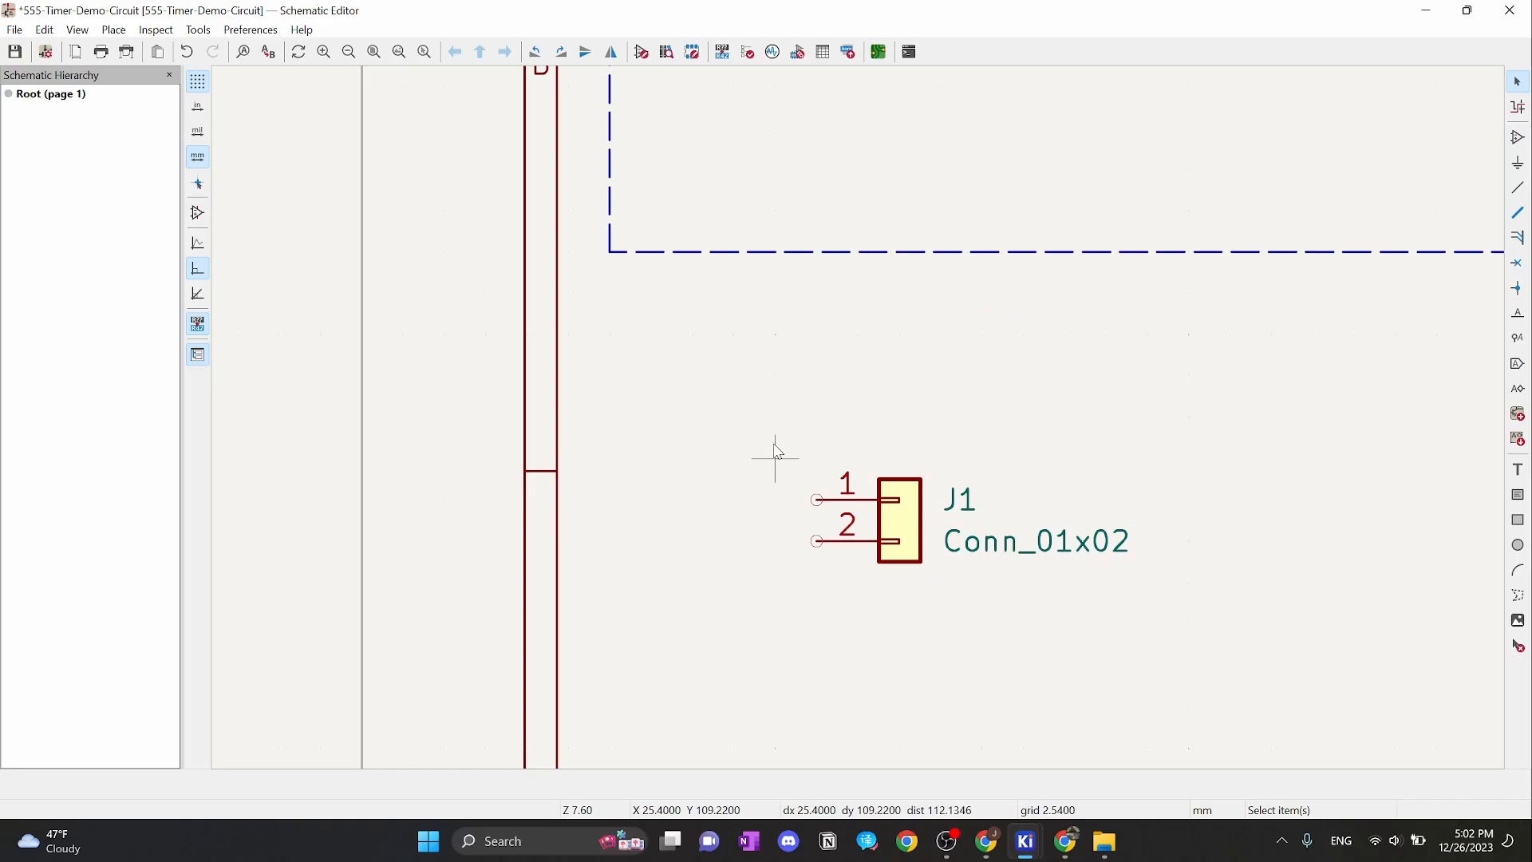
scroll(771, 458, "down", 5)
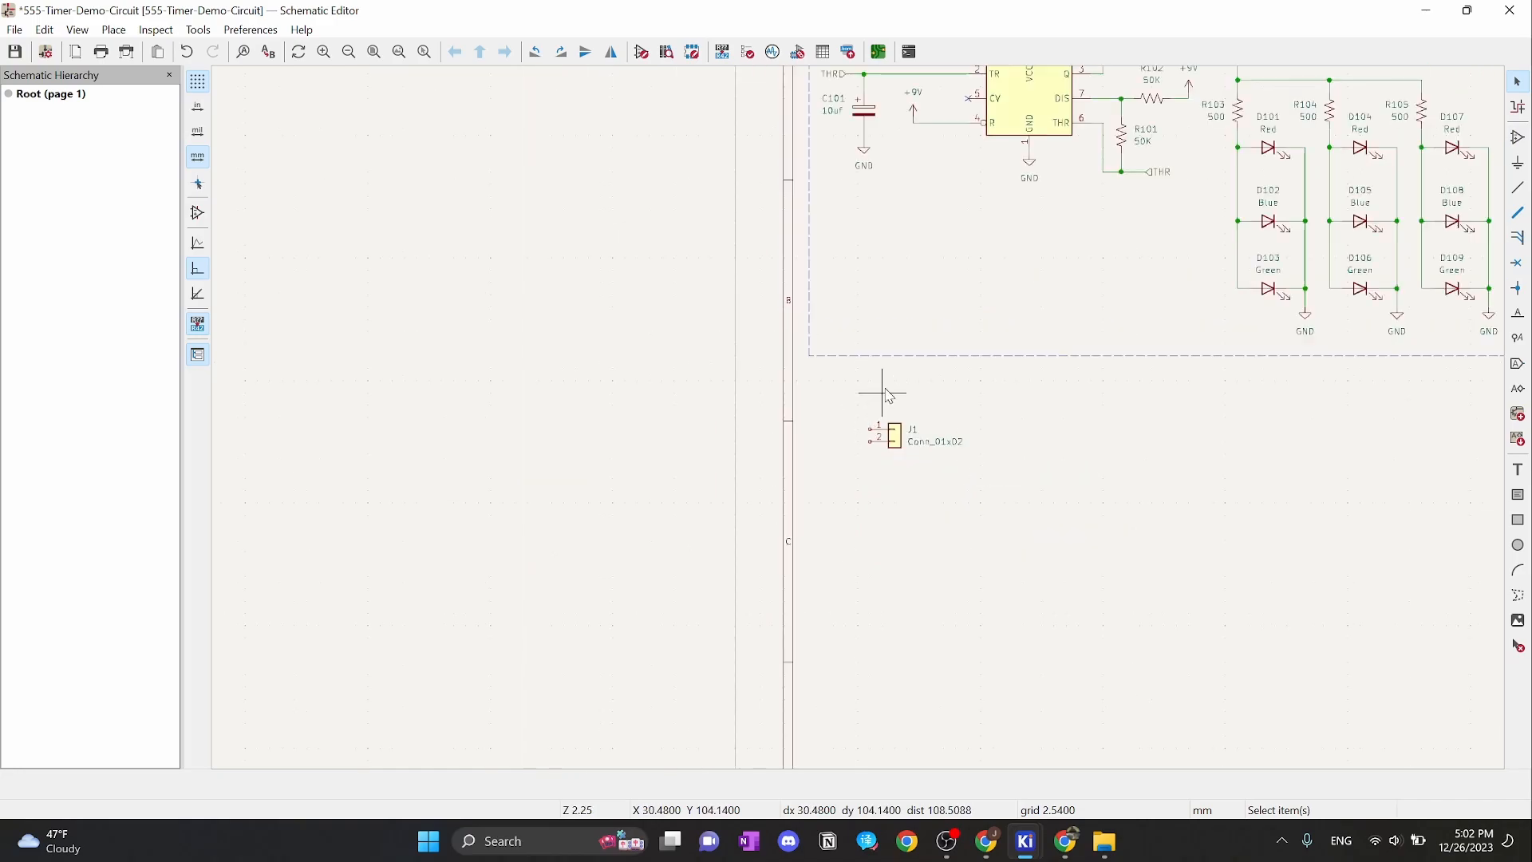
scroll(930, 195, "up", 4)
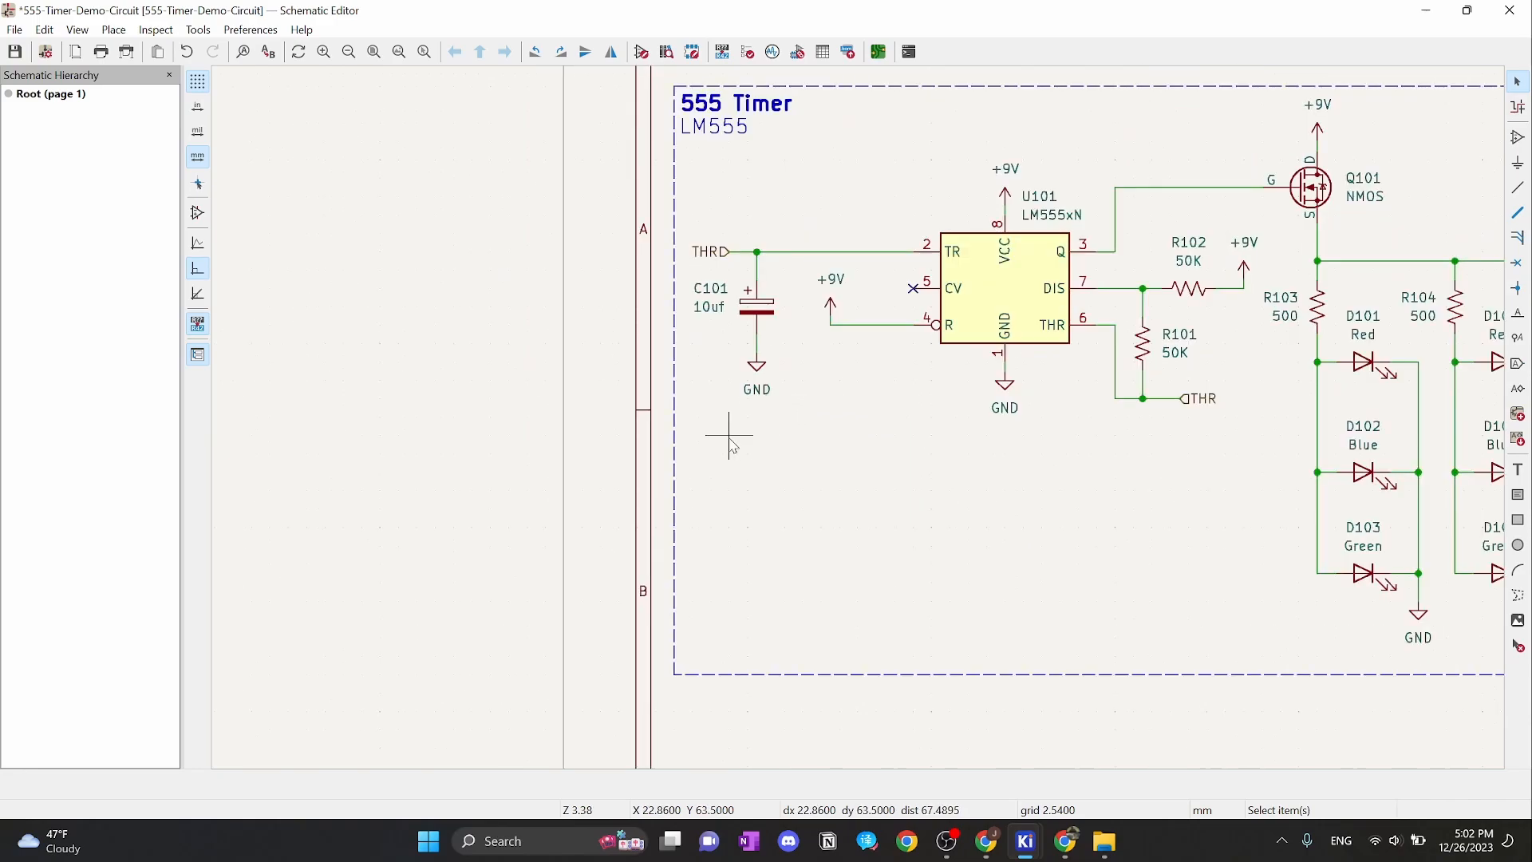
Paste a copy of the +9V power symbol above J1
left_click(1007, 196)
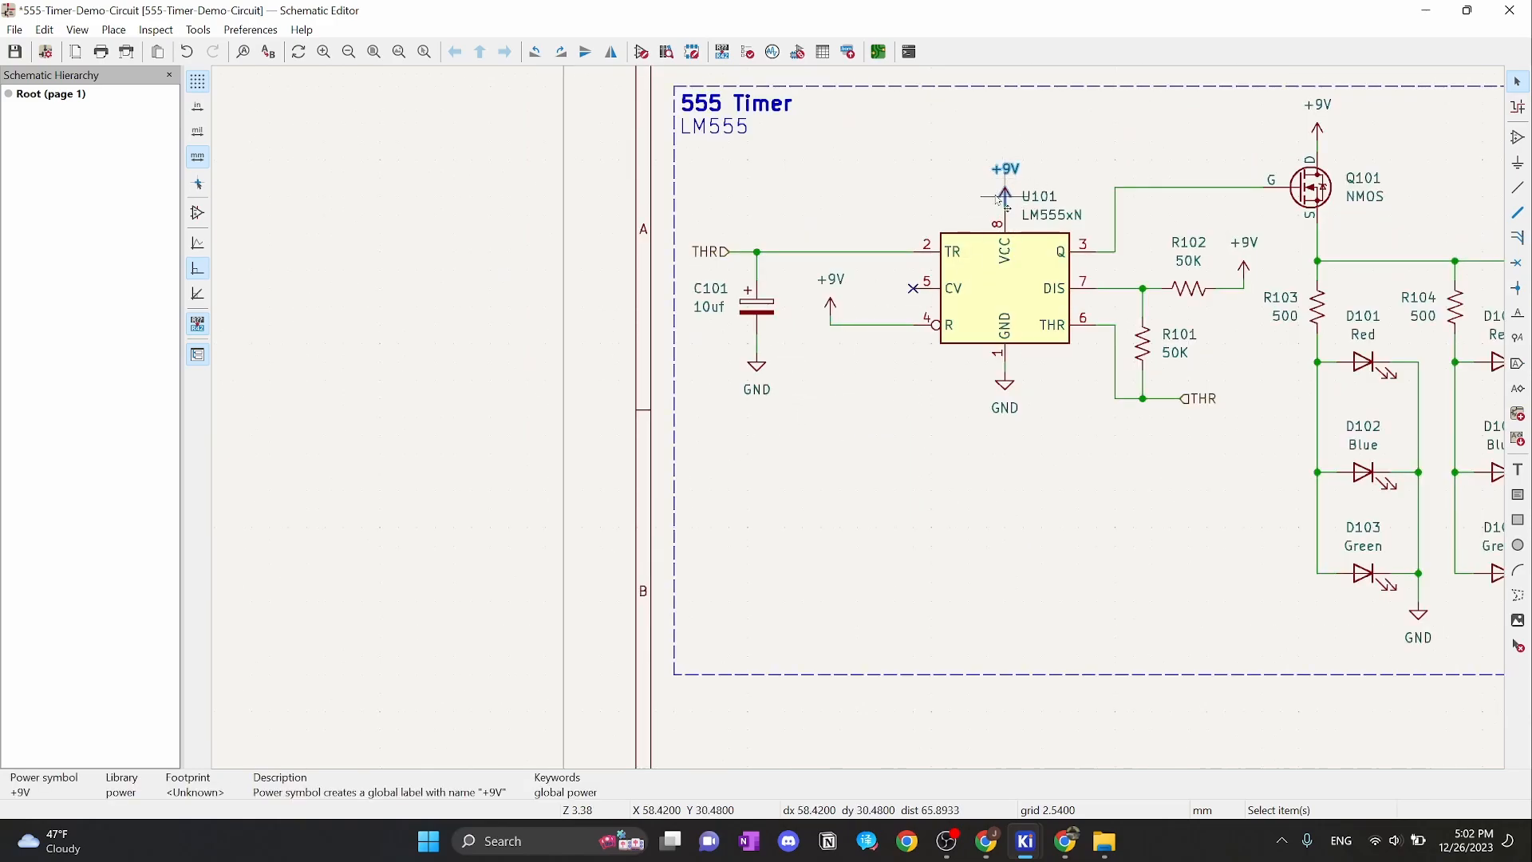
middle_click_drag(911, 562, 958, 284)
key("ctrl+v")
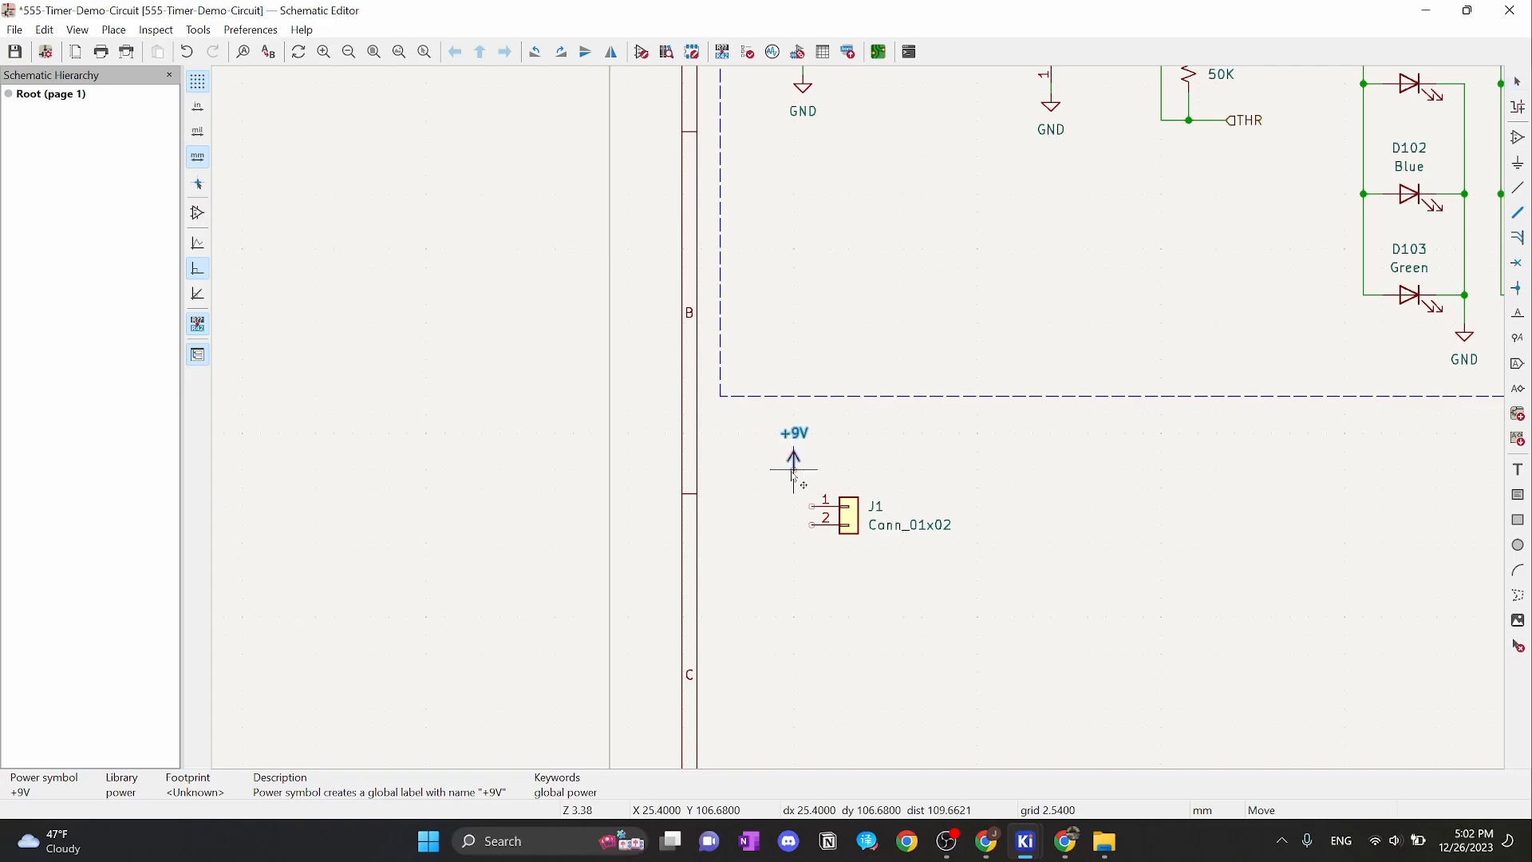
left_click(803, 493)
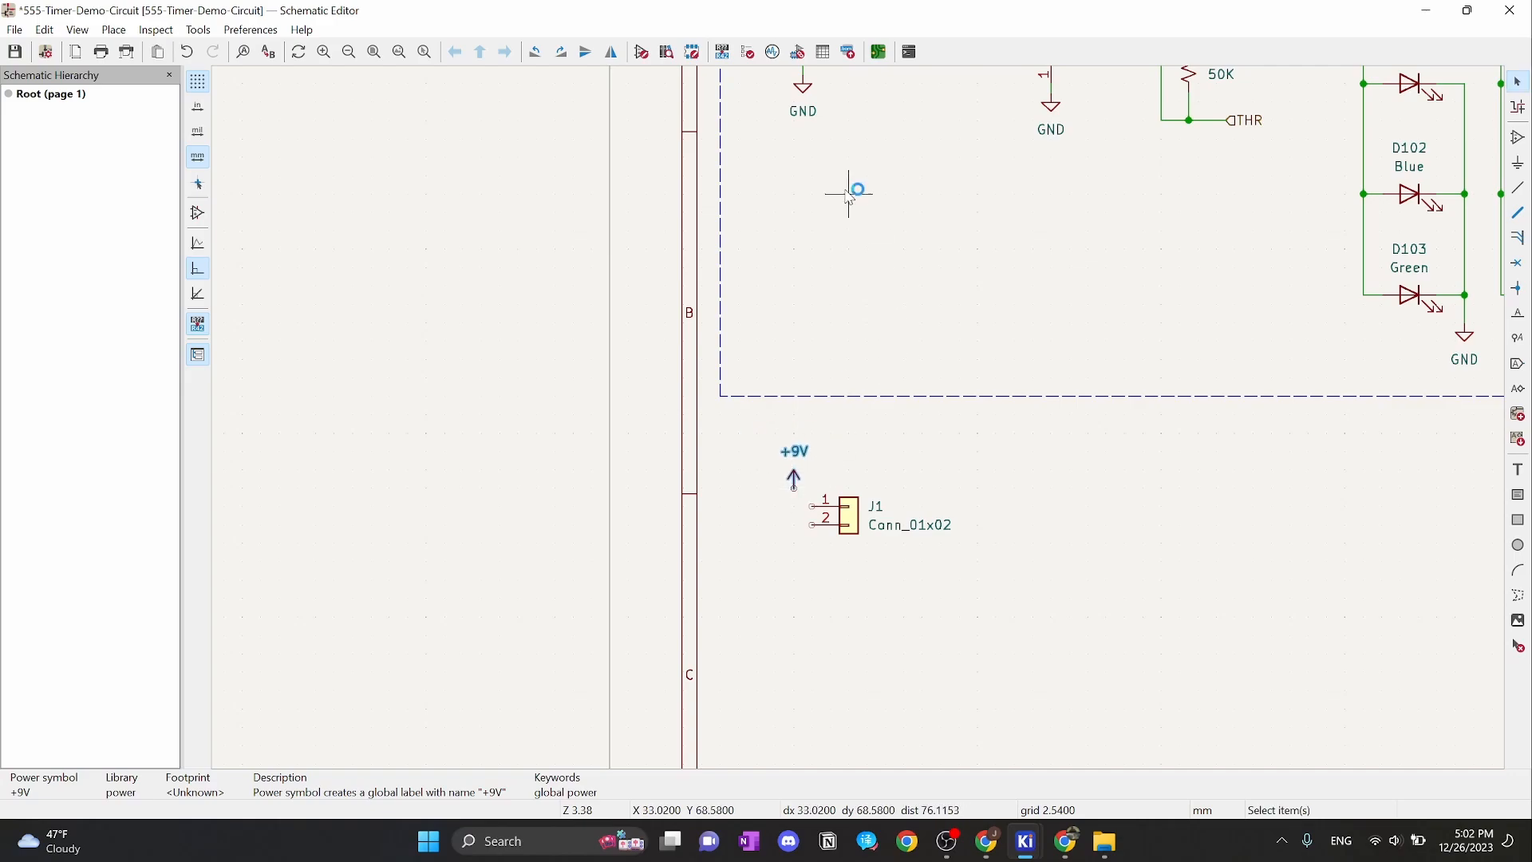
Copy an existing GND symbol and place the copy below J1
left_click(809, 99)
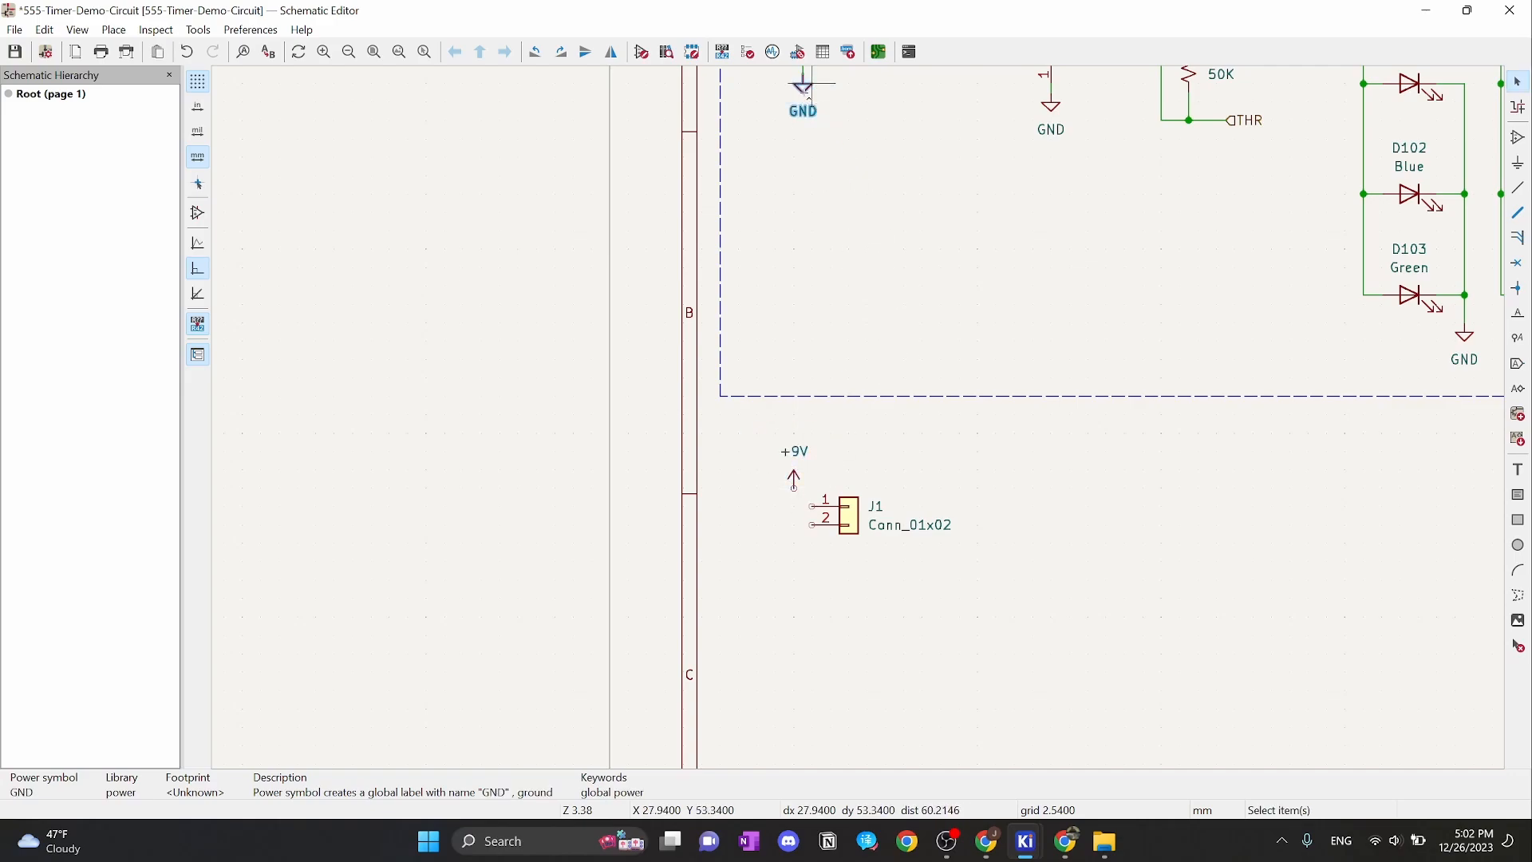
key("ctrl+c")
key("ctrl+v")
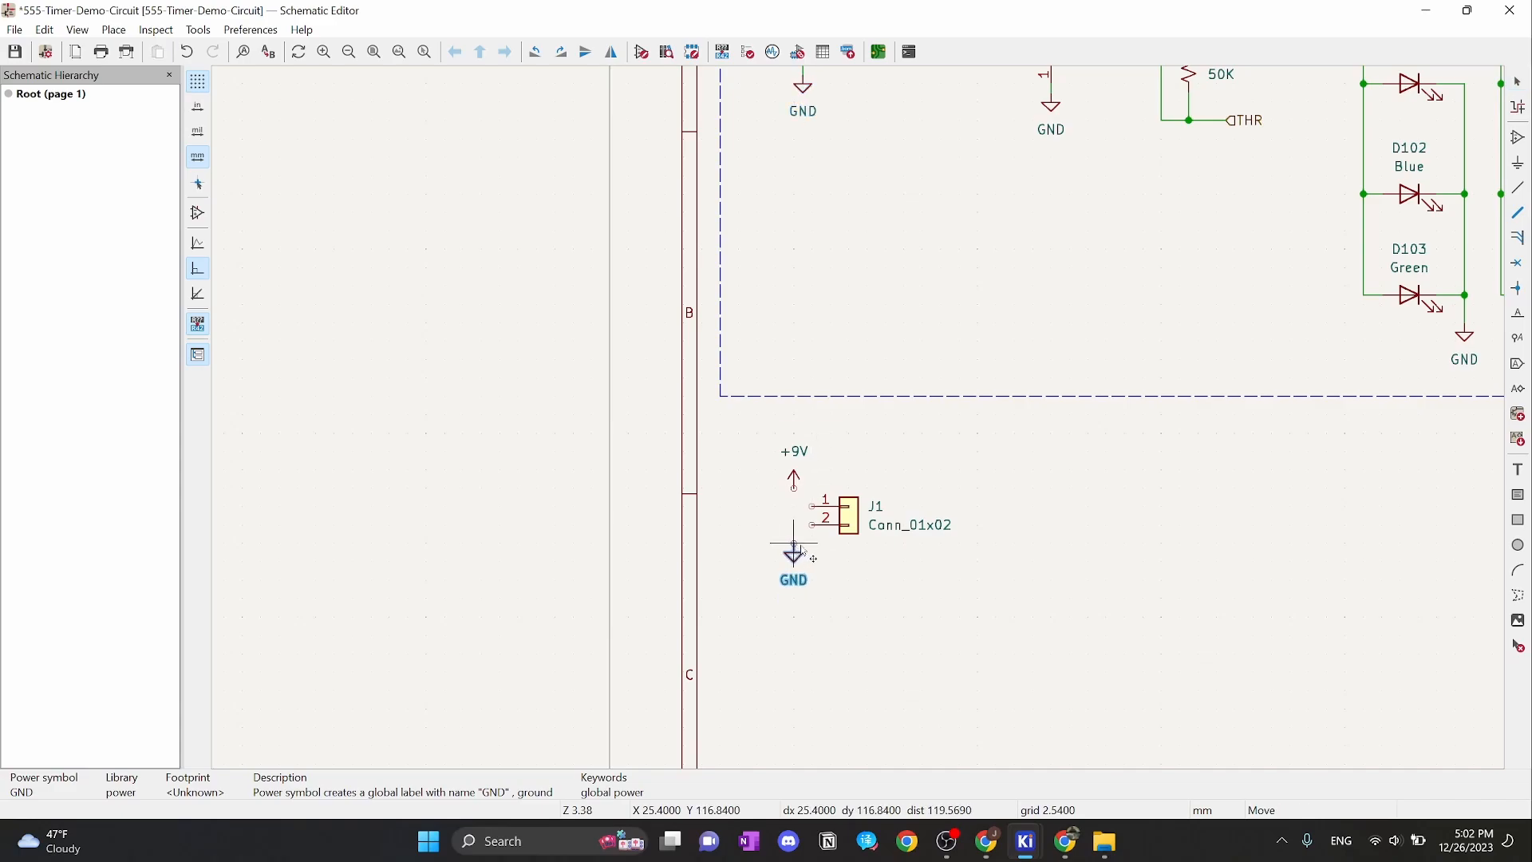
left_click(804, 551)
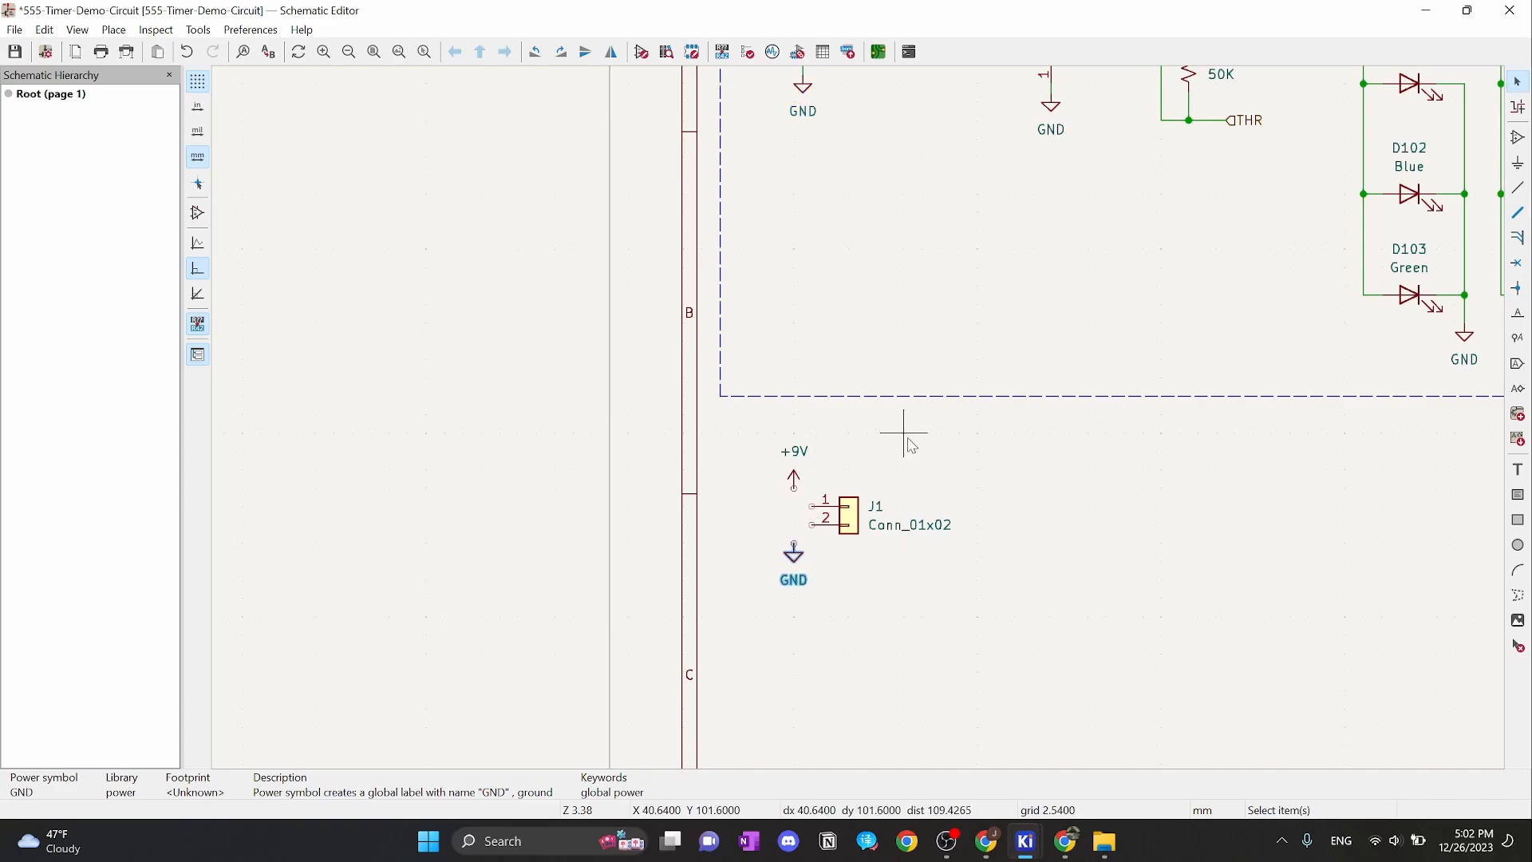
left_click(907, 439)
scroll(830, 506, "up", 2)
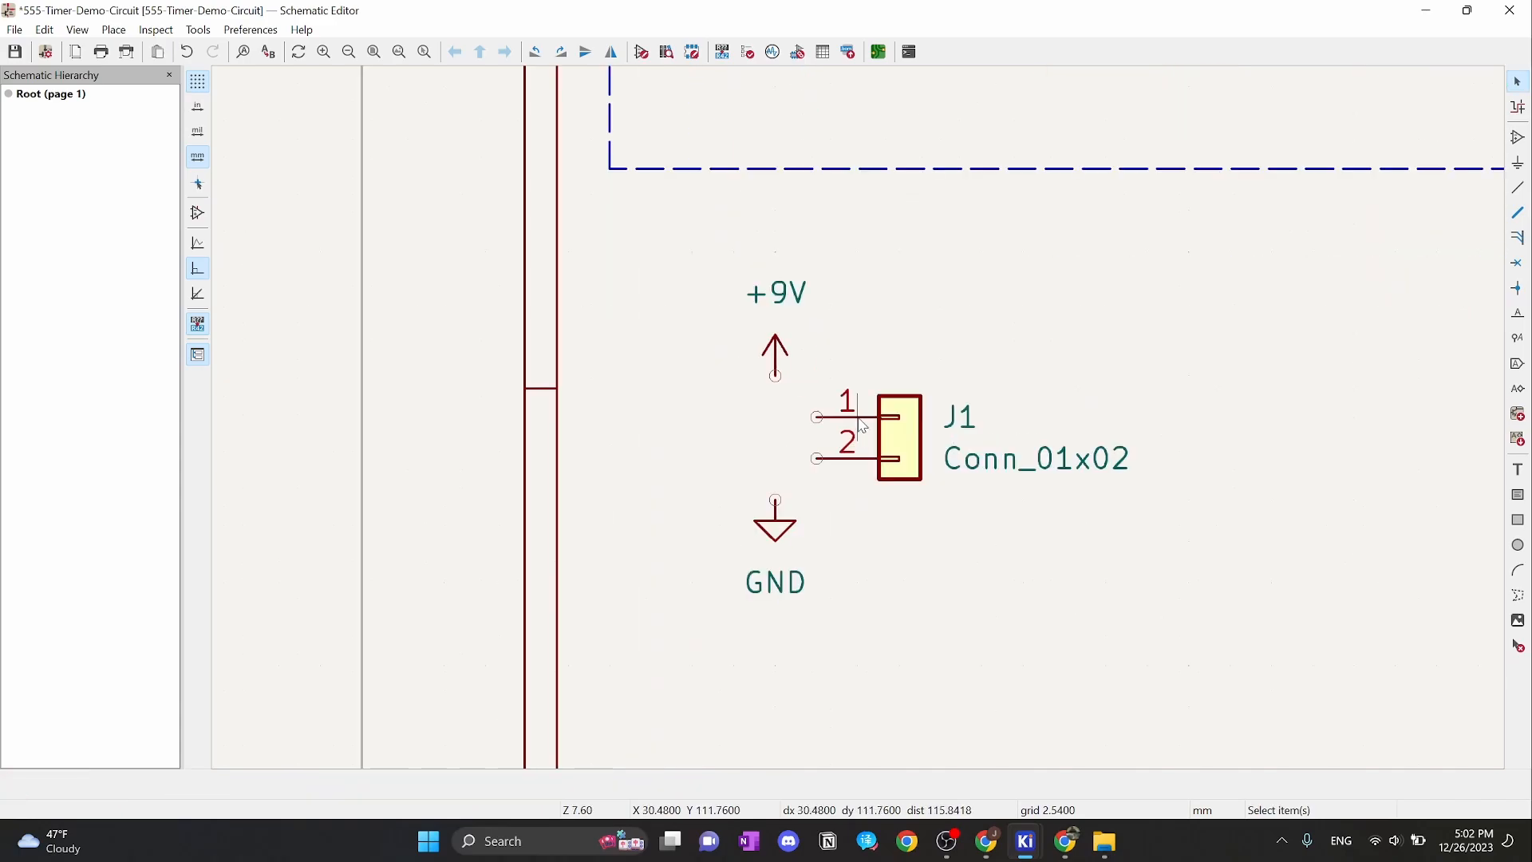
Draw wires from the +9V pin to J1 pin 1 and from the GND pin to J1 pin 2
left_click(776, 375)
left_click(815, 417)
key("w")
left_click(815, 459)
key("Escape")
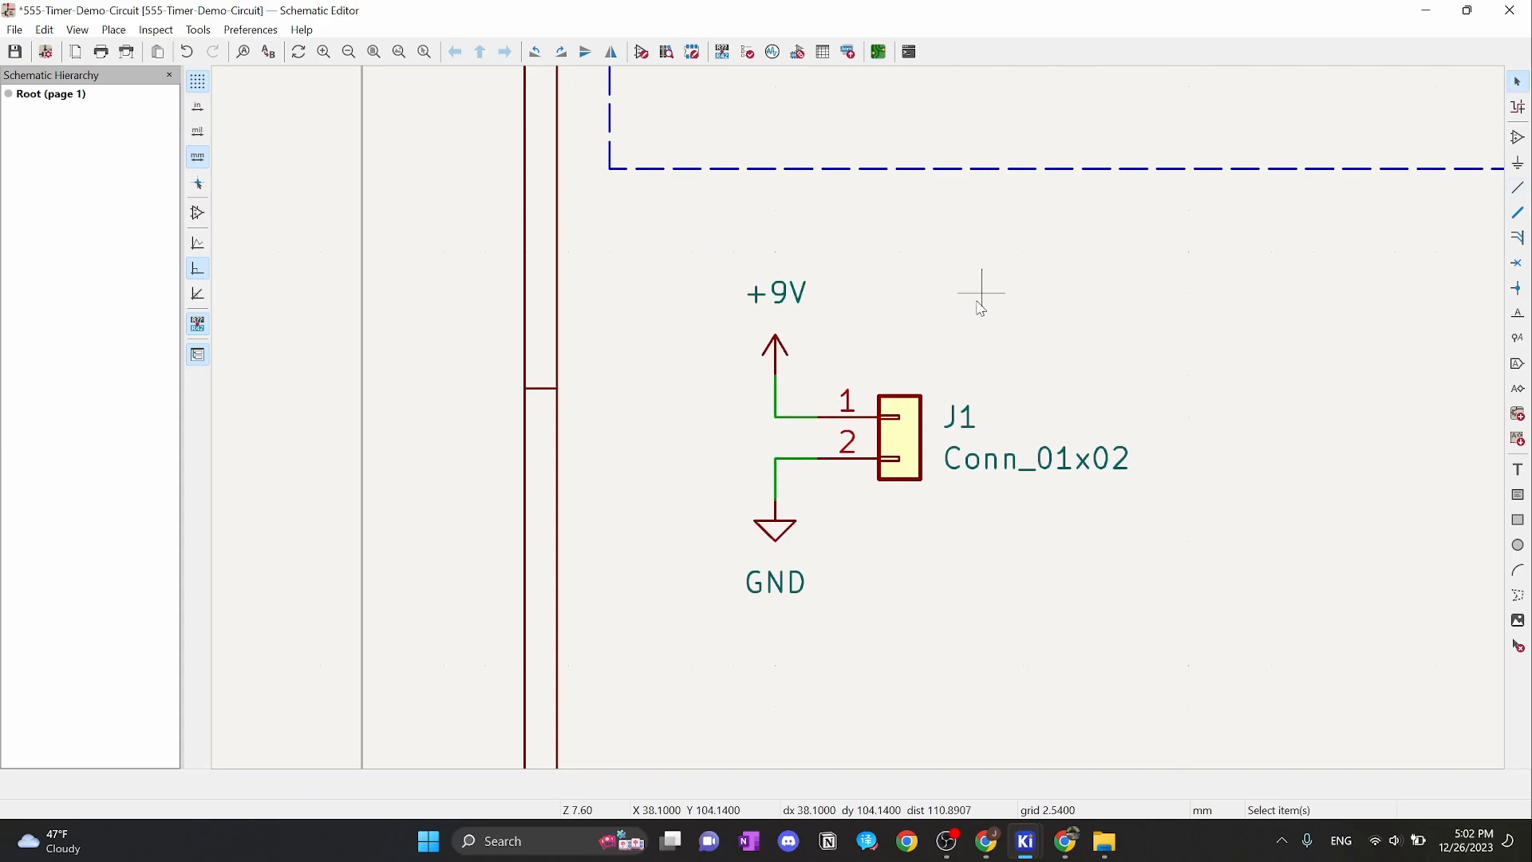
scroll(1002, 314, "down", 5)
scroll(870, 418, "up", 2)
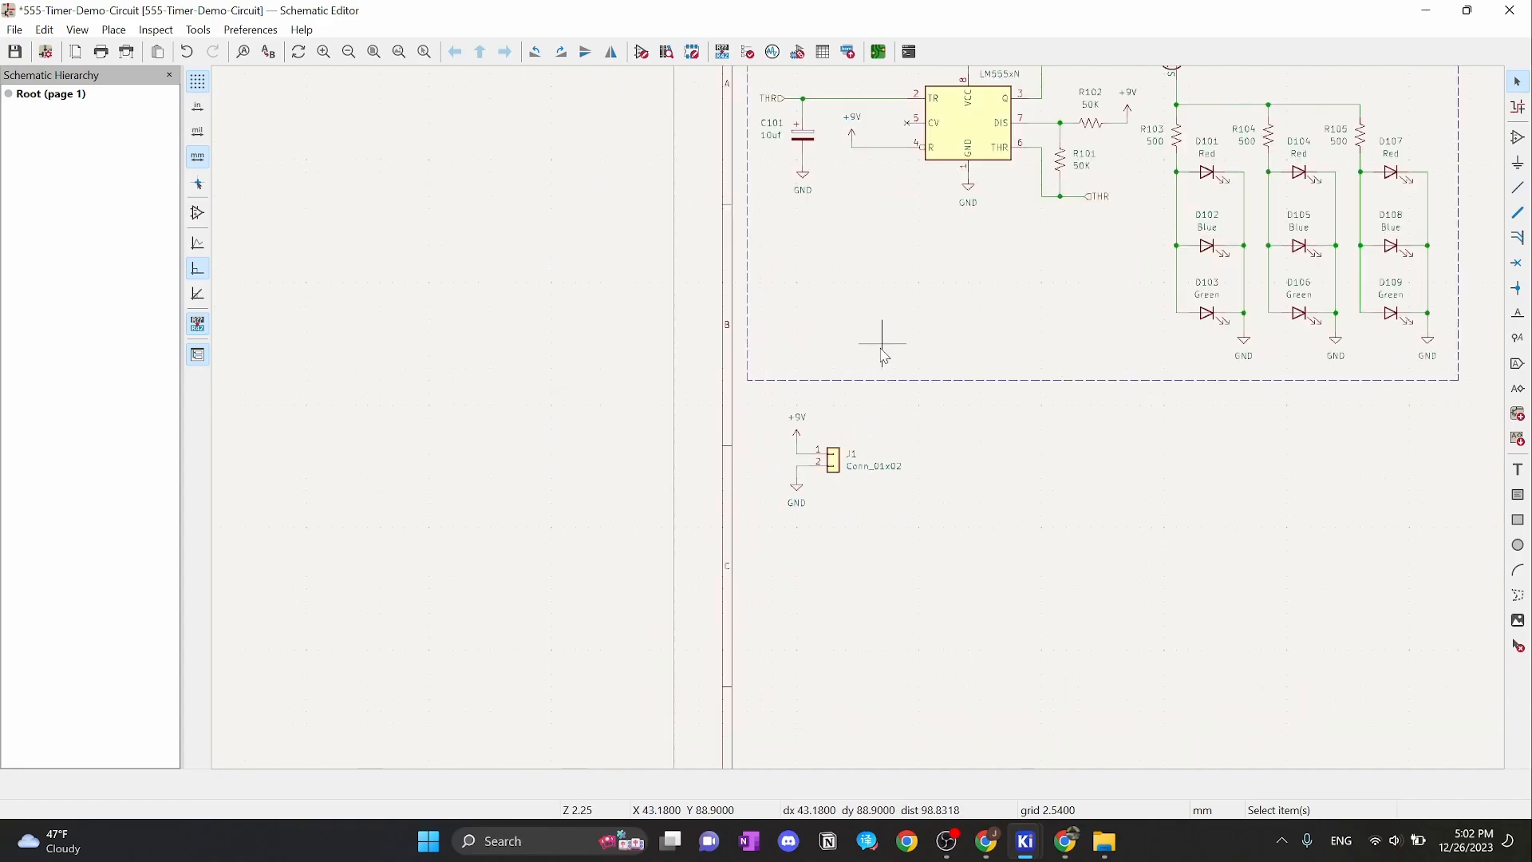
scroll(855, 411, "up", 5)
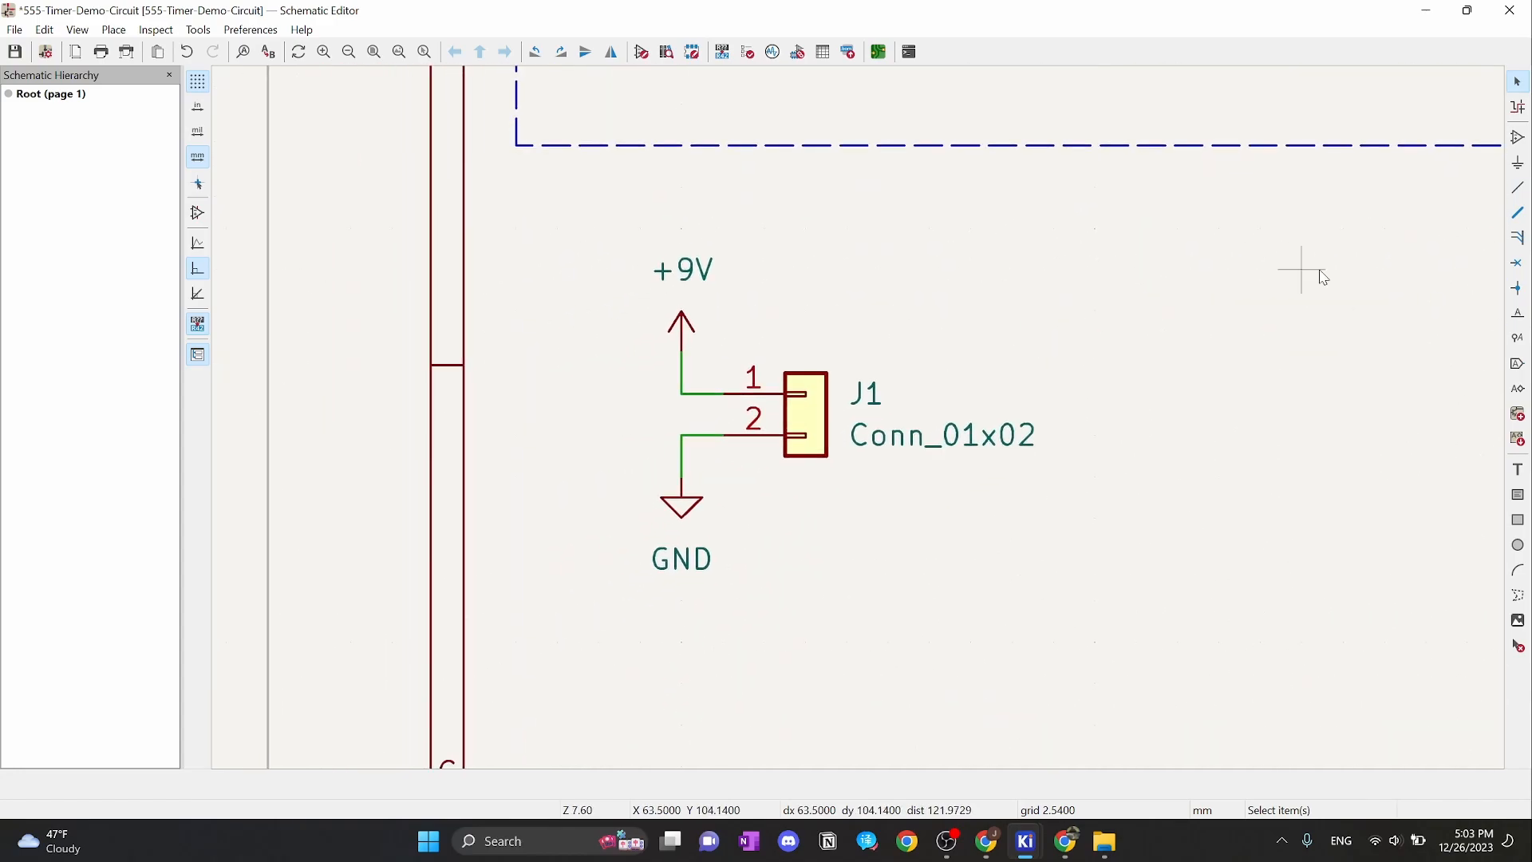
left_click(935, 441)
Change J1's value from Conn_01x02 to 'Terminal Block'
double_click(895, 440)
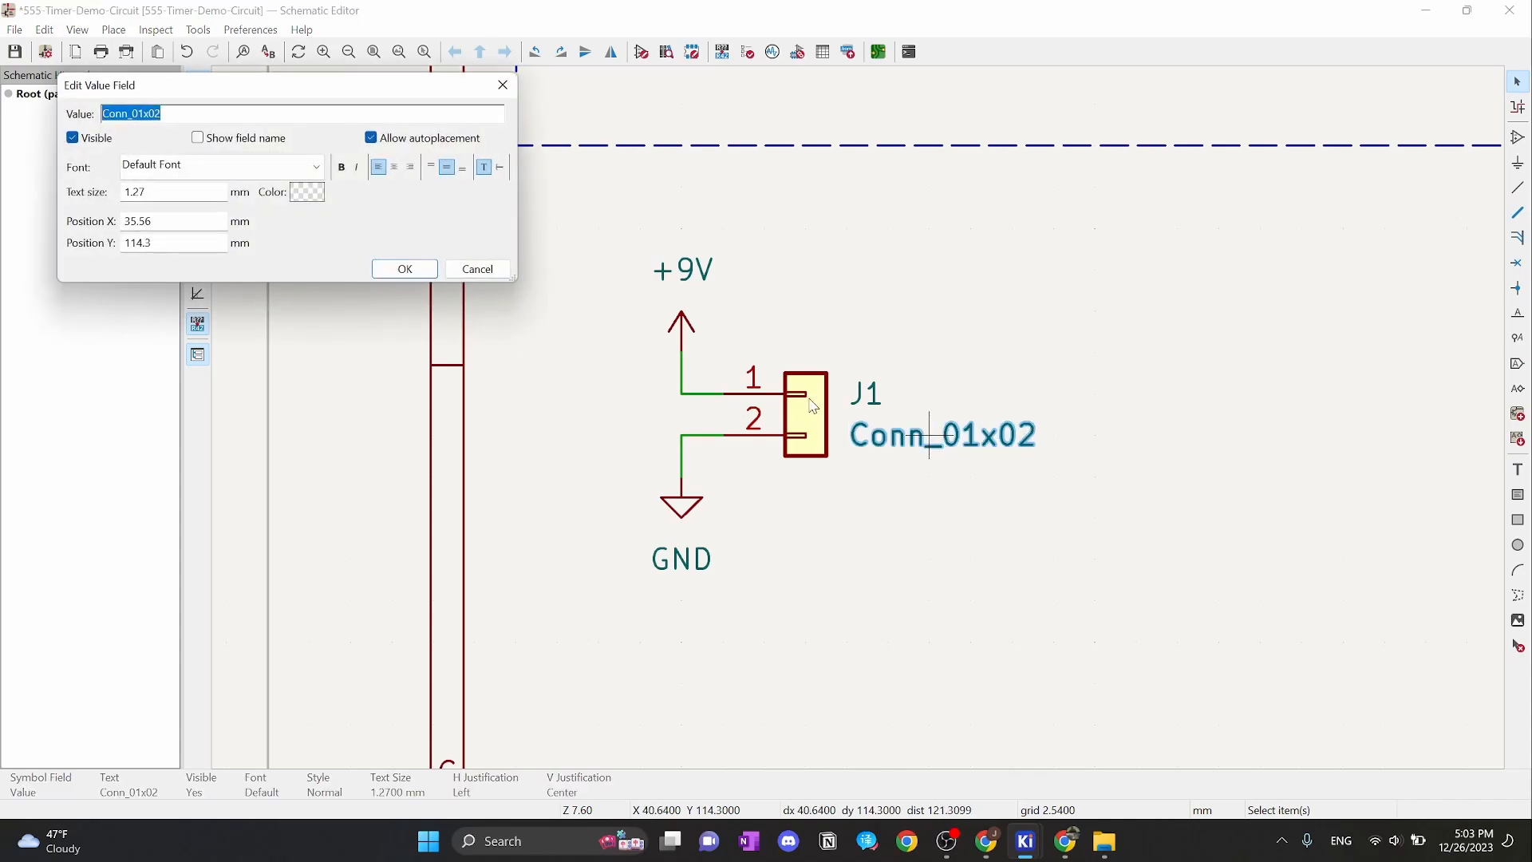
left_click_drag(187, 114, 62, 126)
type("Terminal Bloc")
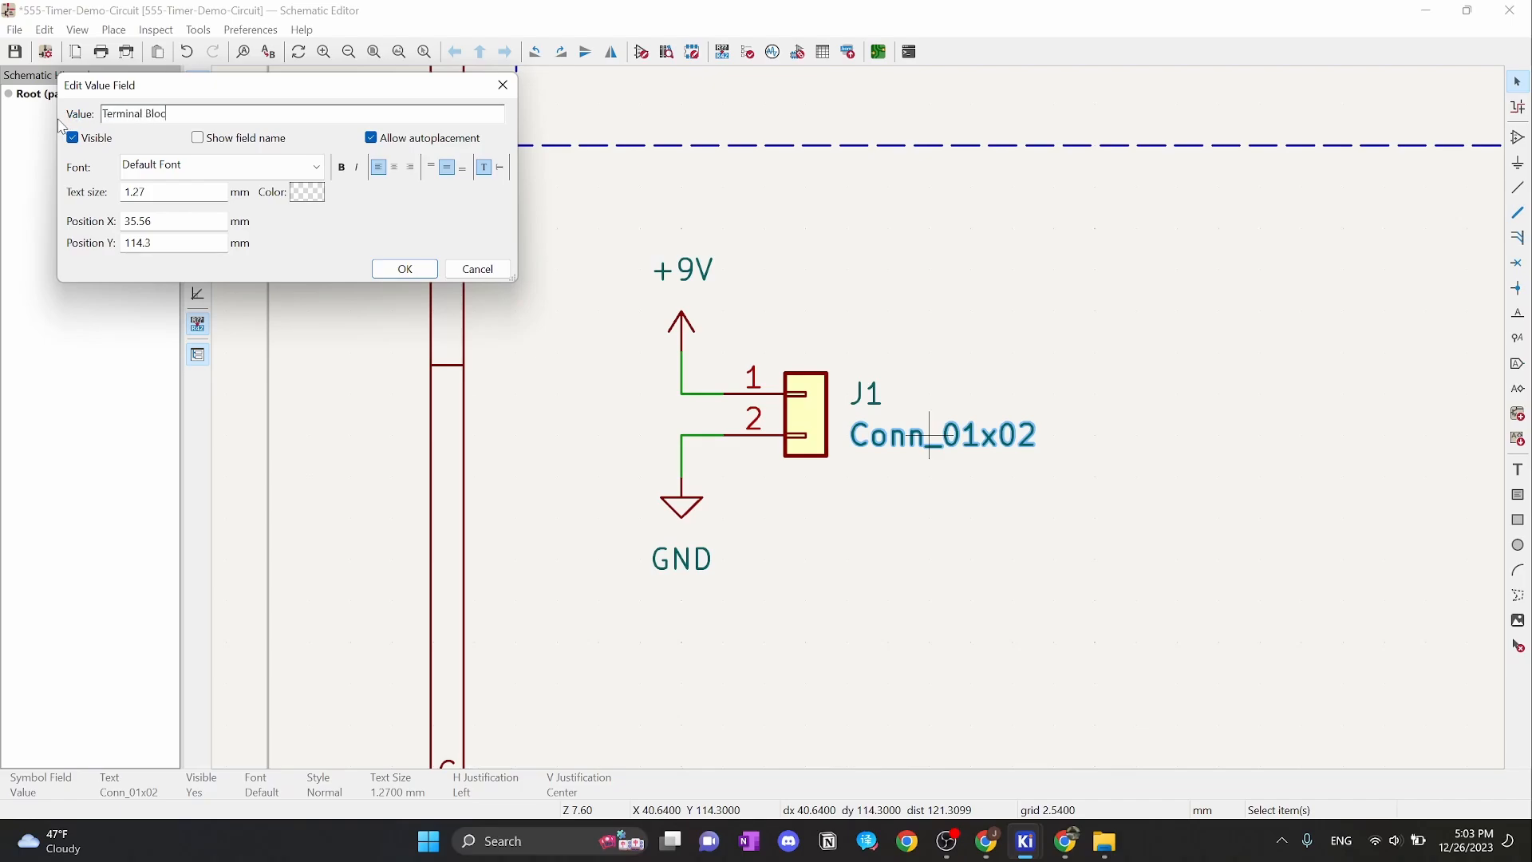
type("k")
left_click(405, 269)
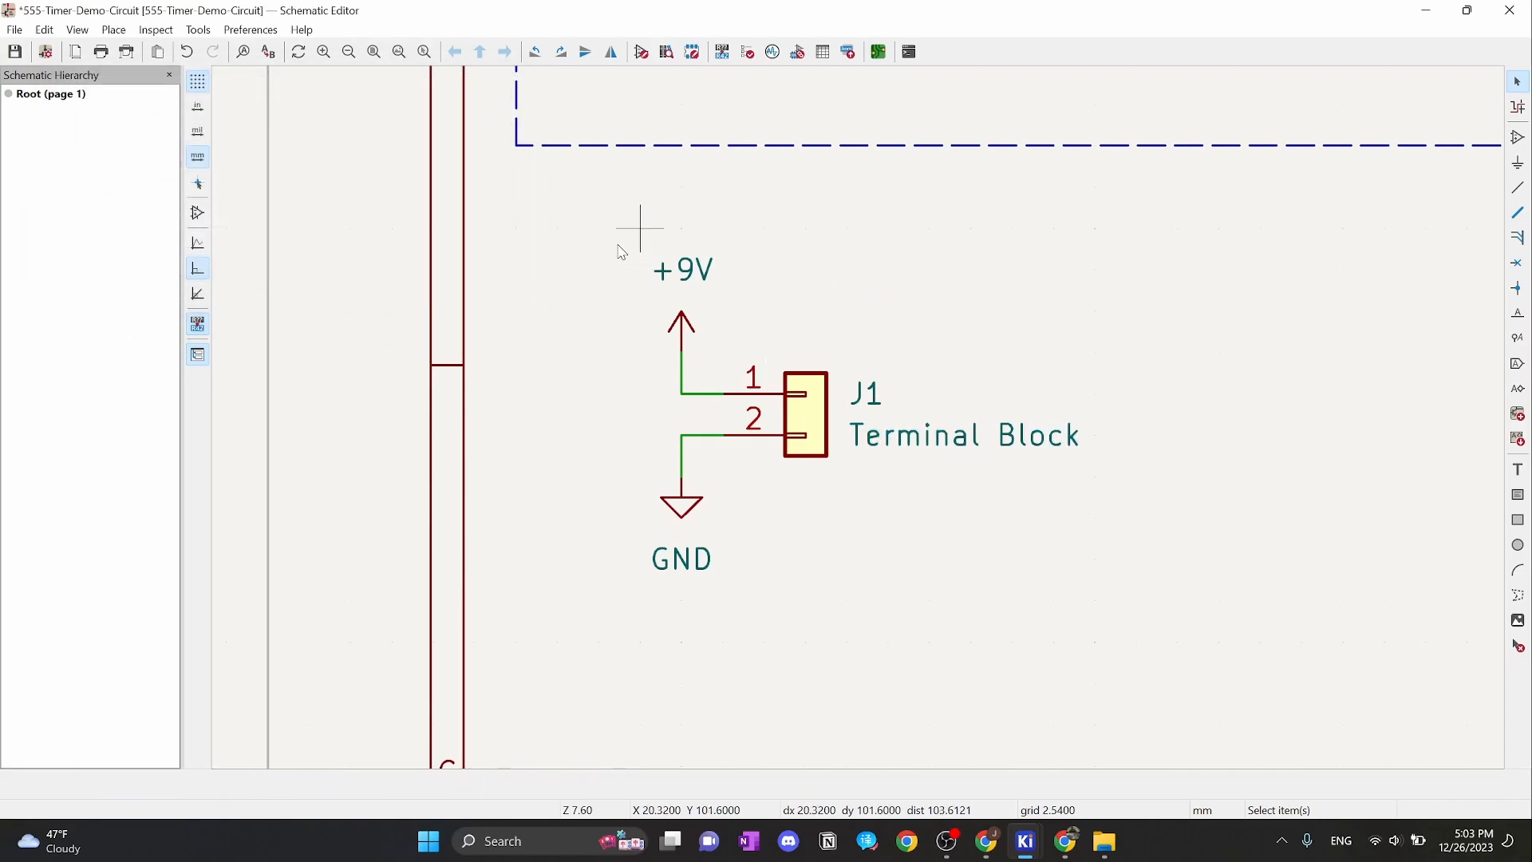
Move J1 with its +9V and GND symbols and wires slightly right and down
left_click_drag(615, 240, 1197, 623)
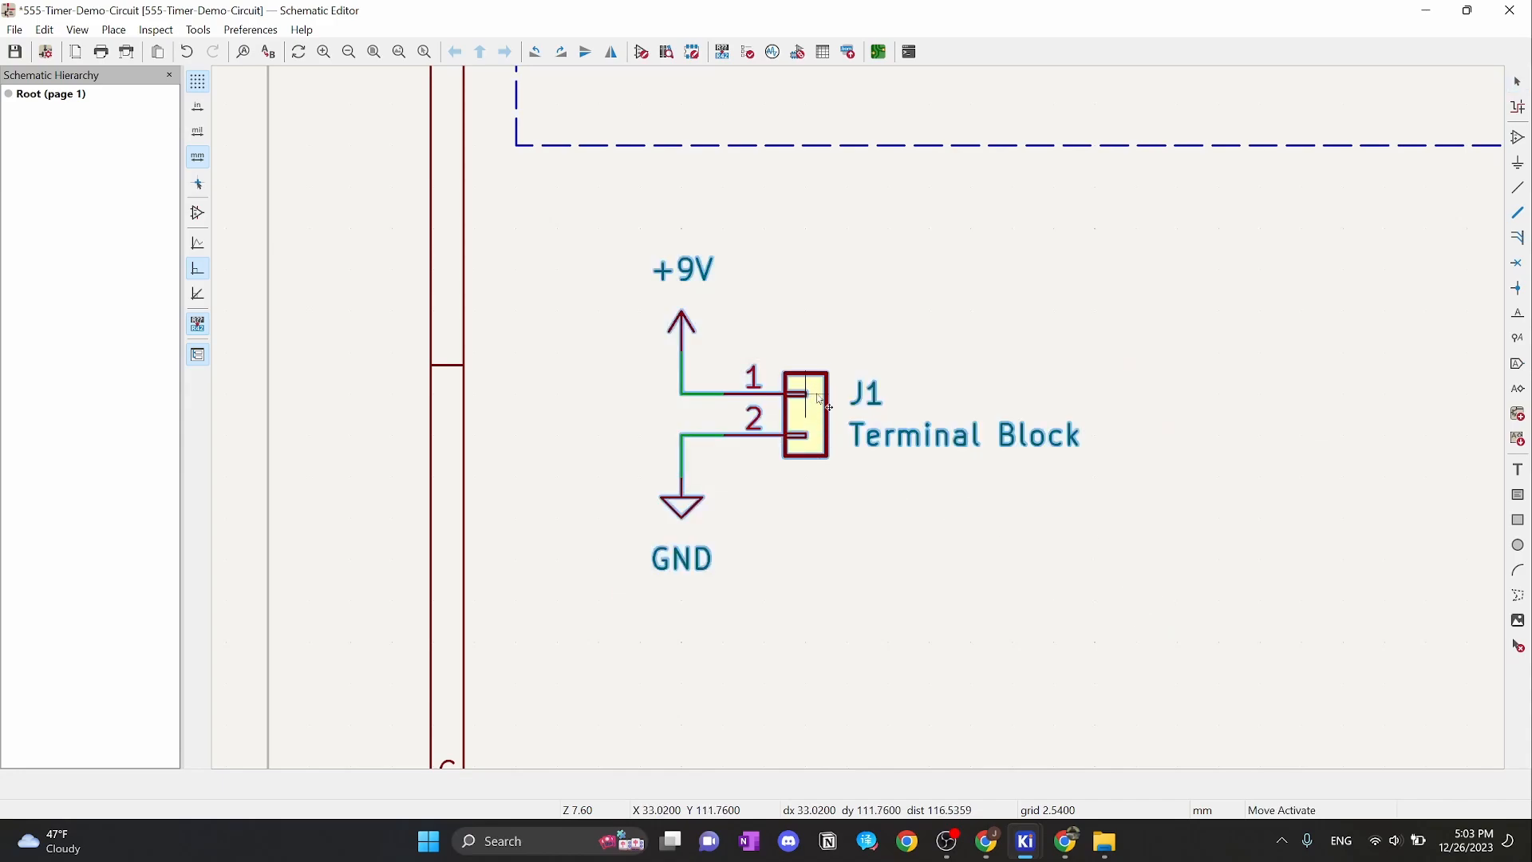
left_click_drag(810, 423, 975, 464)
left_click(1149, 392)
scroll(1149, 392, "down", 2)
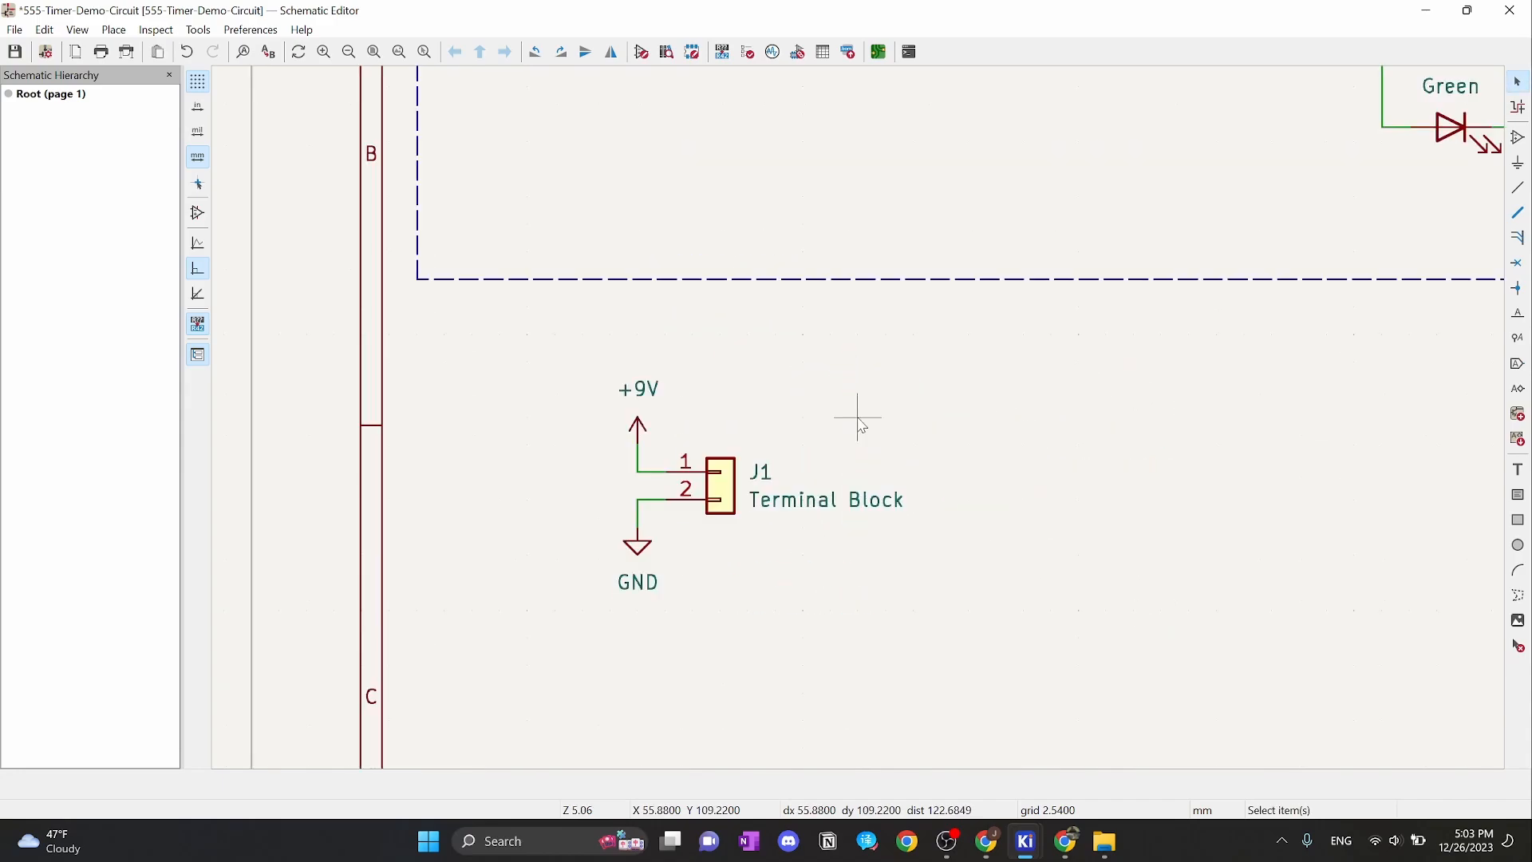
scroll(858, 417, "down", 1)
scroll(854, 417, "up", 1)
scroll(862, 415, "down", 1)
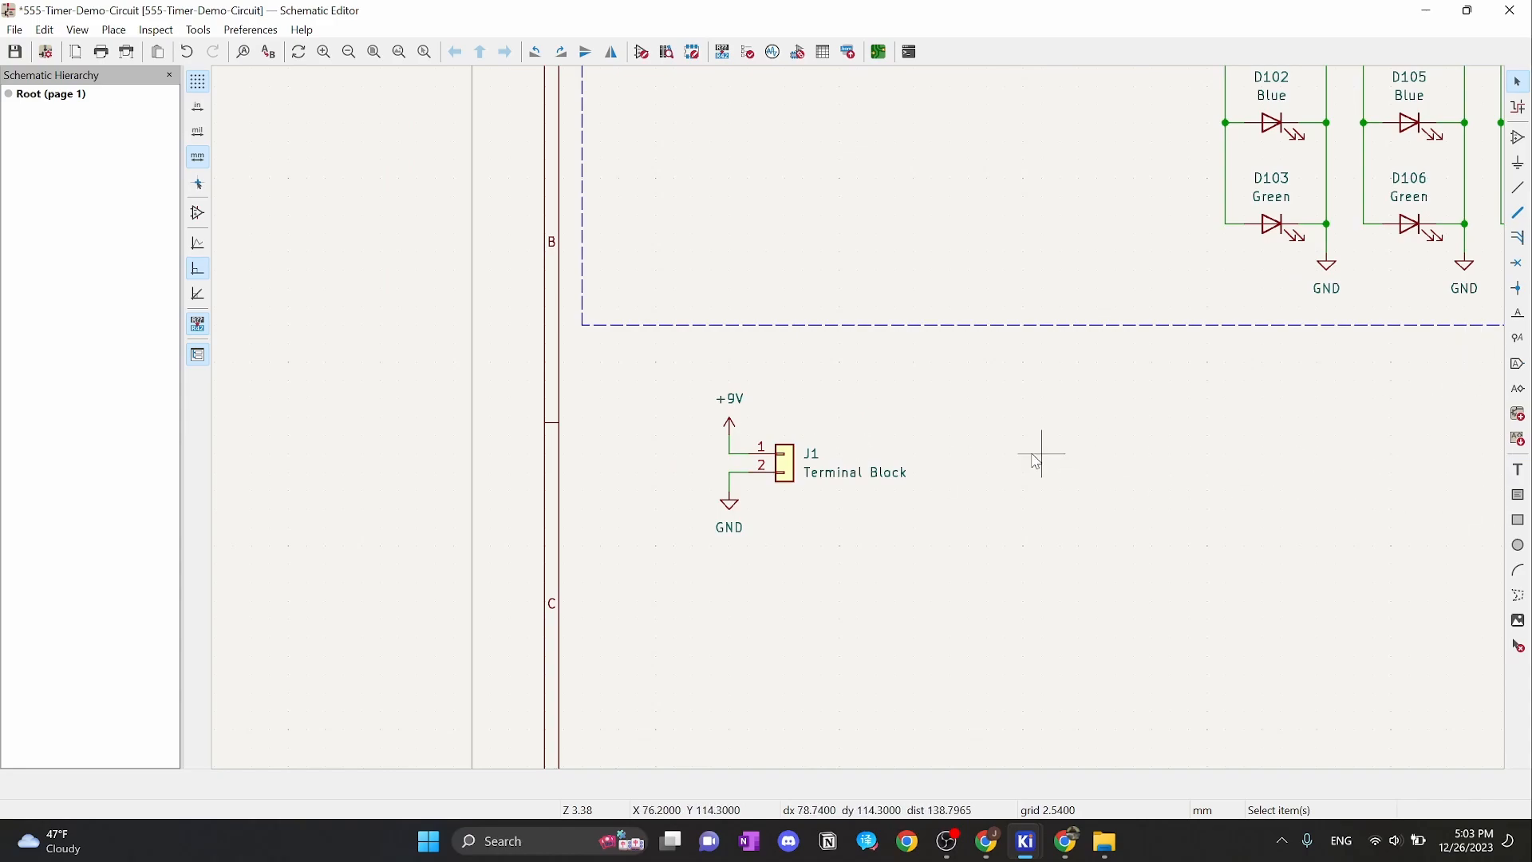
Keep the 2.54 mm grid and draw a rectangle around J1 and its +9V and GND symbols
right_click(967, 432)
mouse_move(1069, 604)
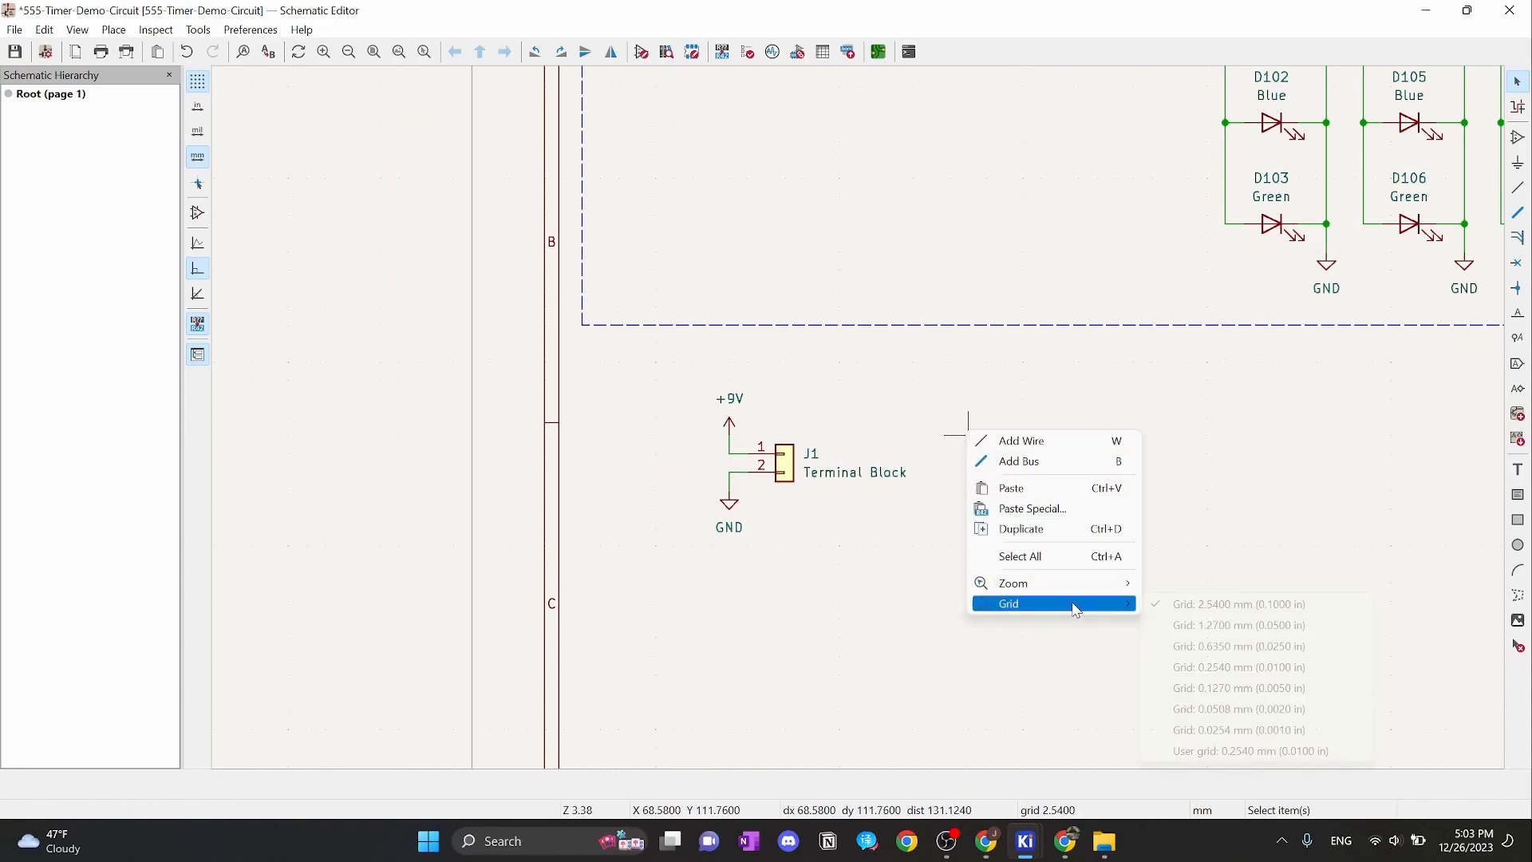
left_click(1210, 611)
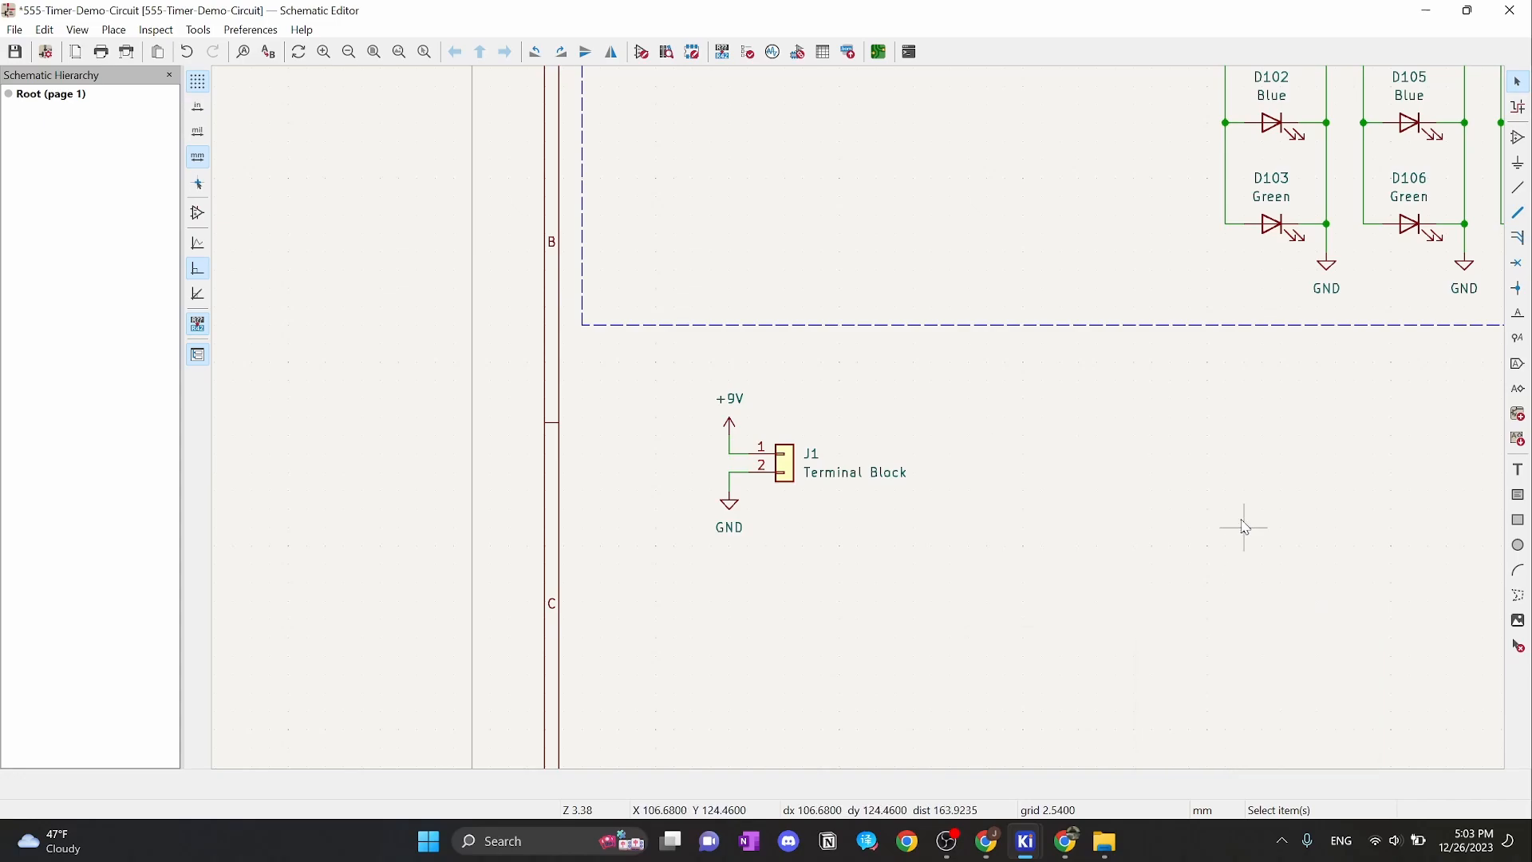
left_click(1518, 519)
left_click(932, 546)
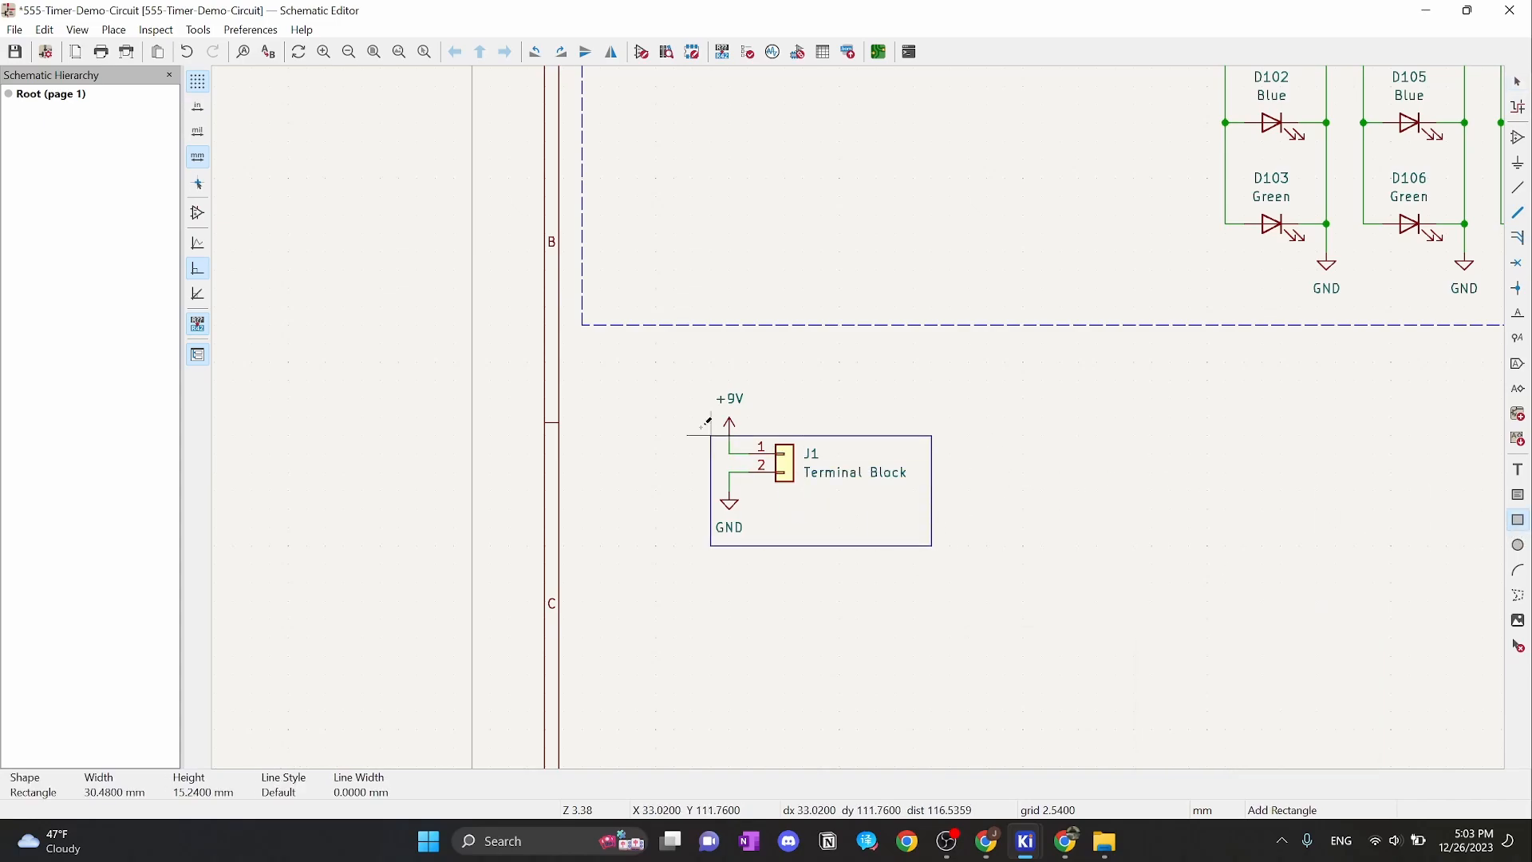
left_click(582, 344)
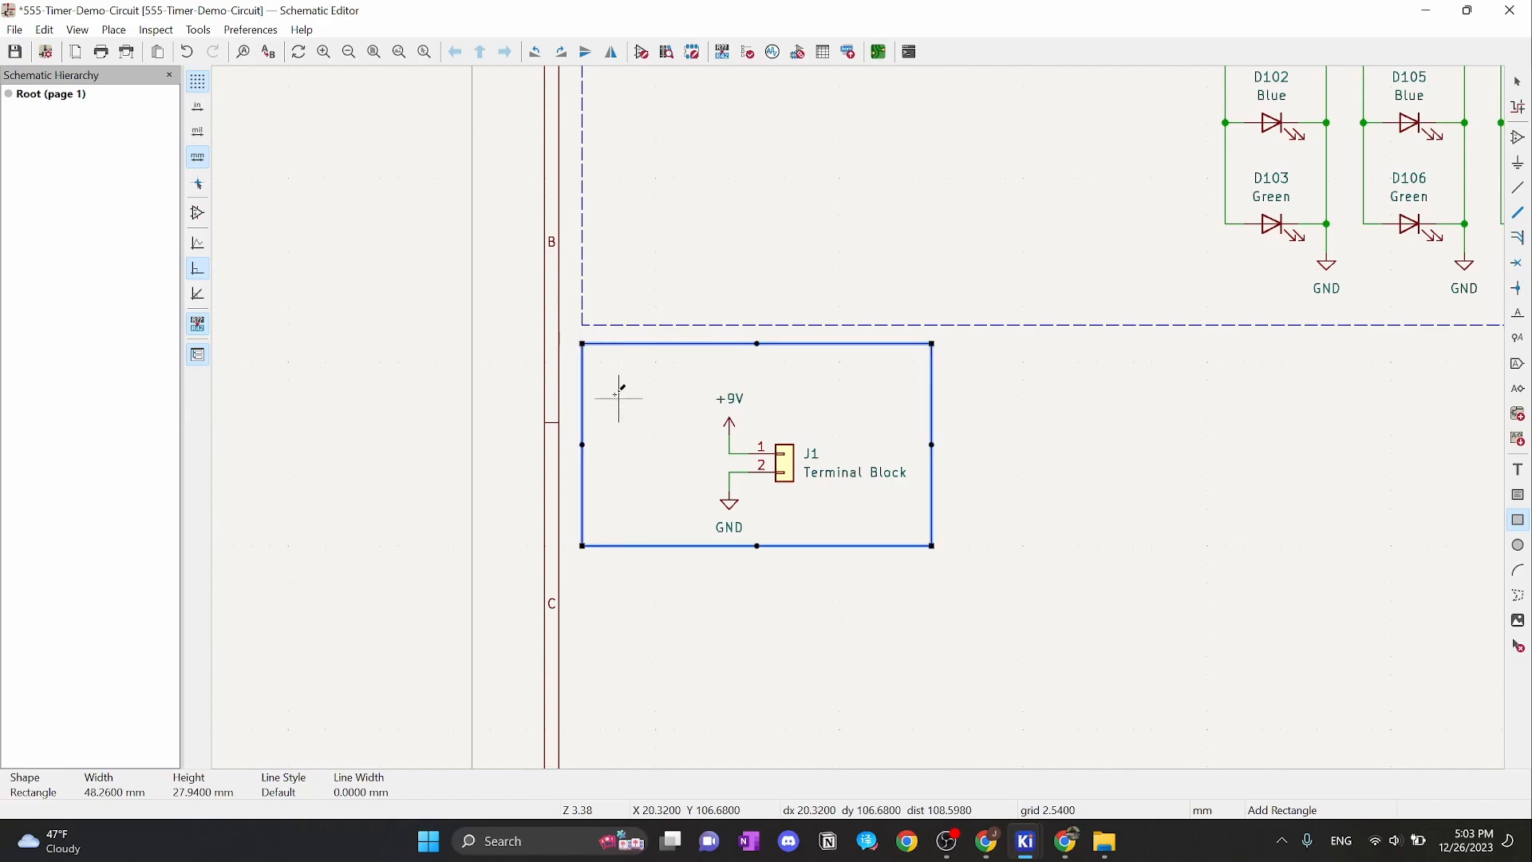
key("Escape")
scroll(600, 355, "up", 3)
Set the rectangle's border line style to Dashed
left_click(858, 382)
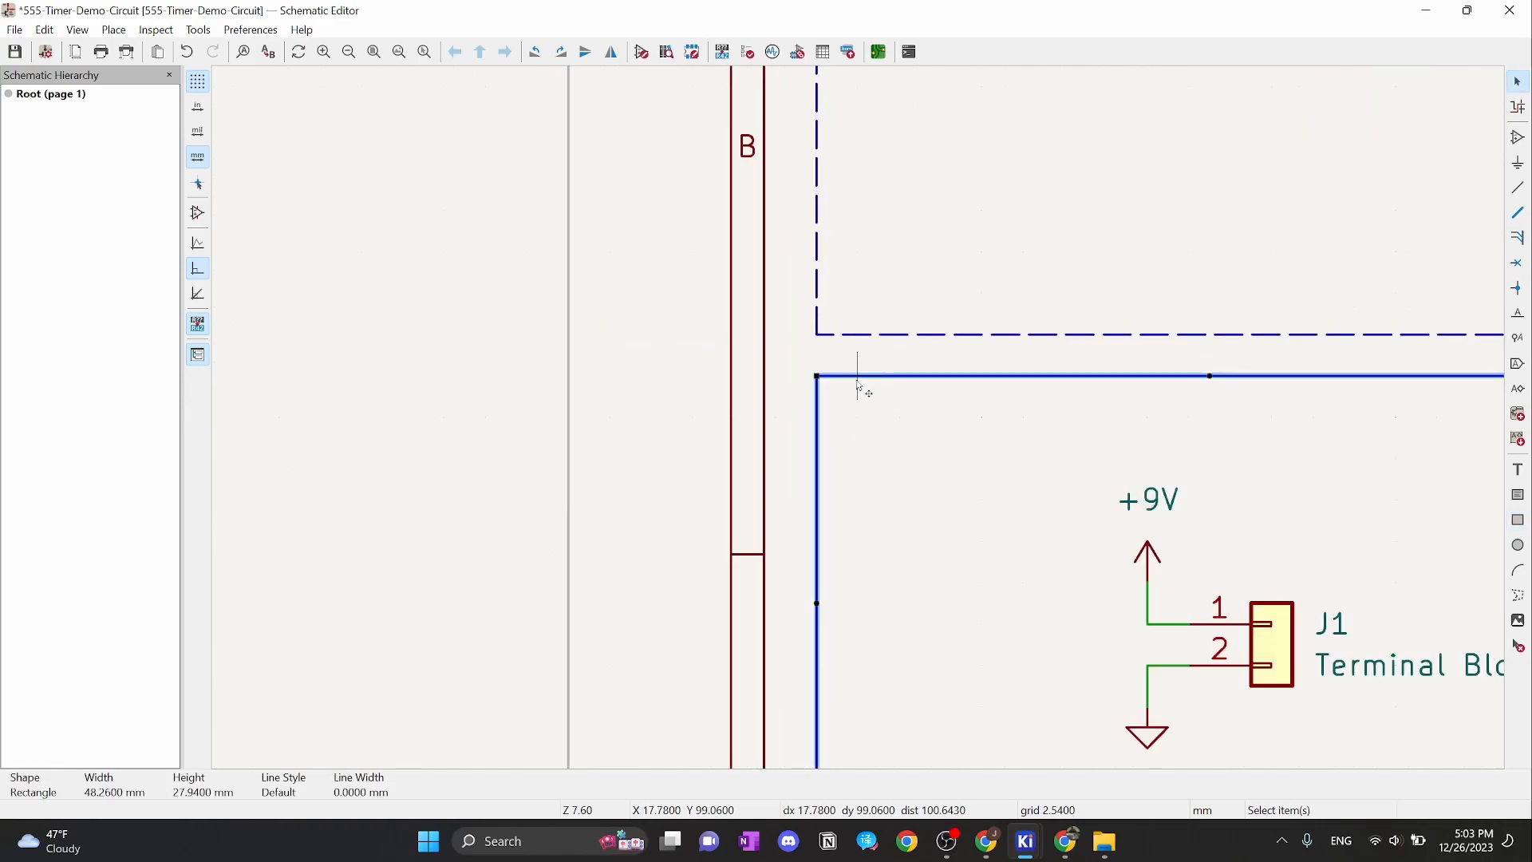
double_click(858, 381)
left_click(709, 404)
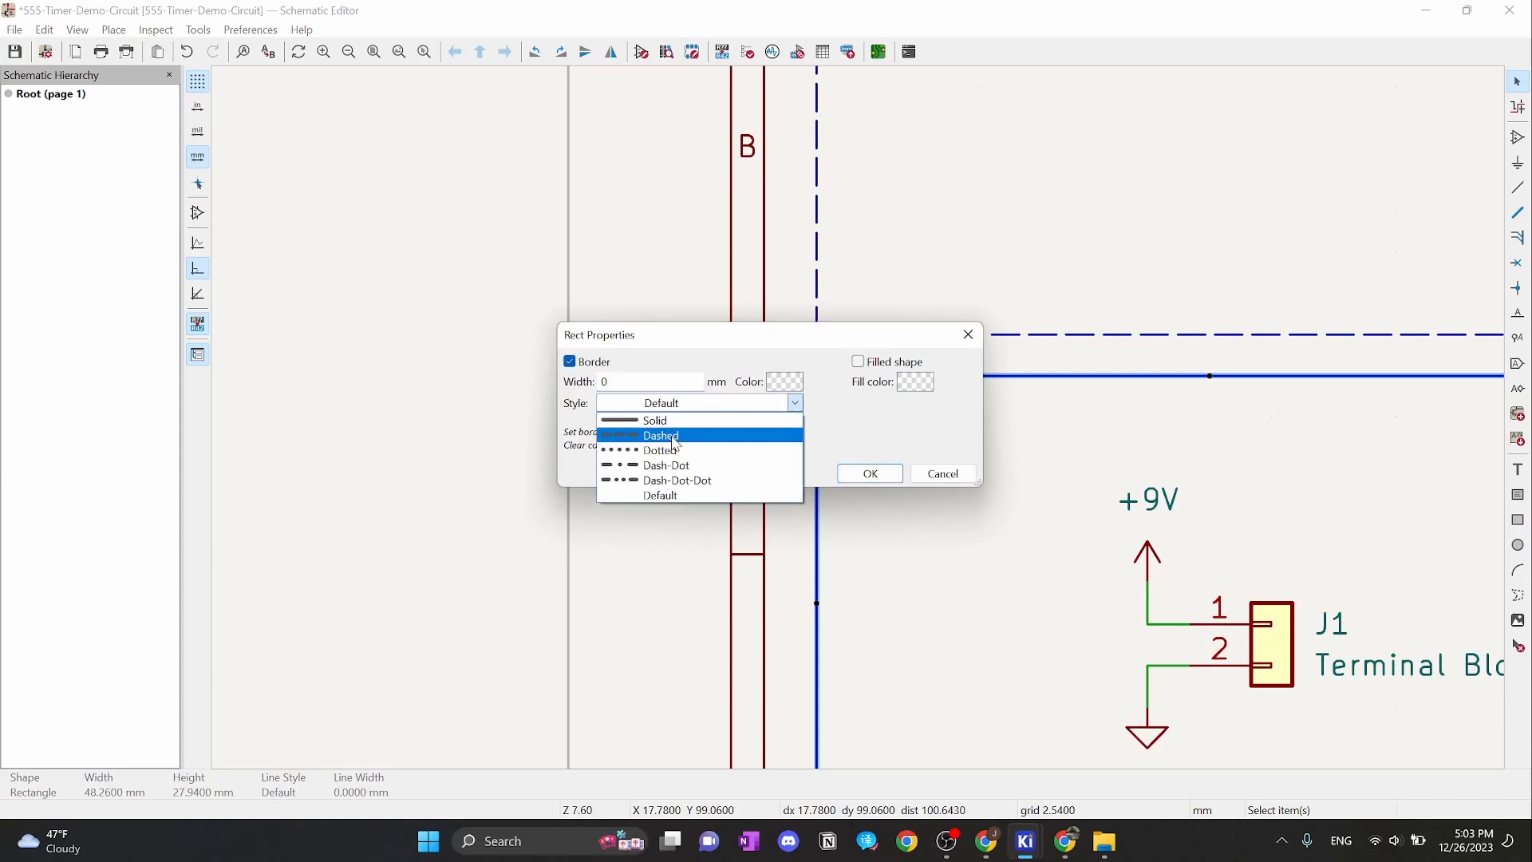
left_click(675, 436)
left_click(869, 473)
scroll(1146, 454, "down", 2)
left_click(1251, 453)
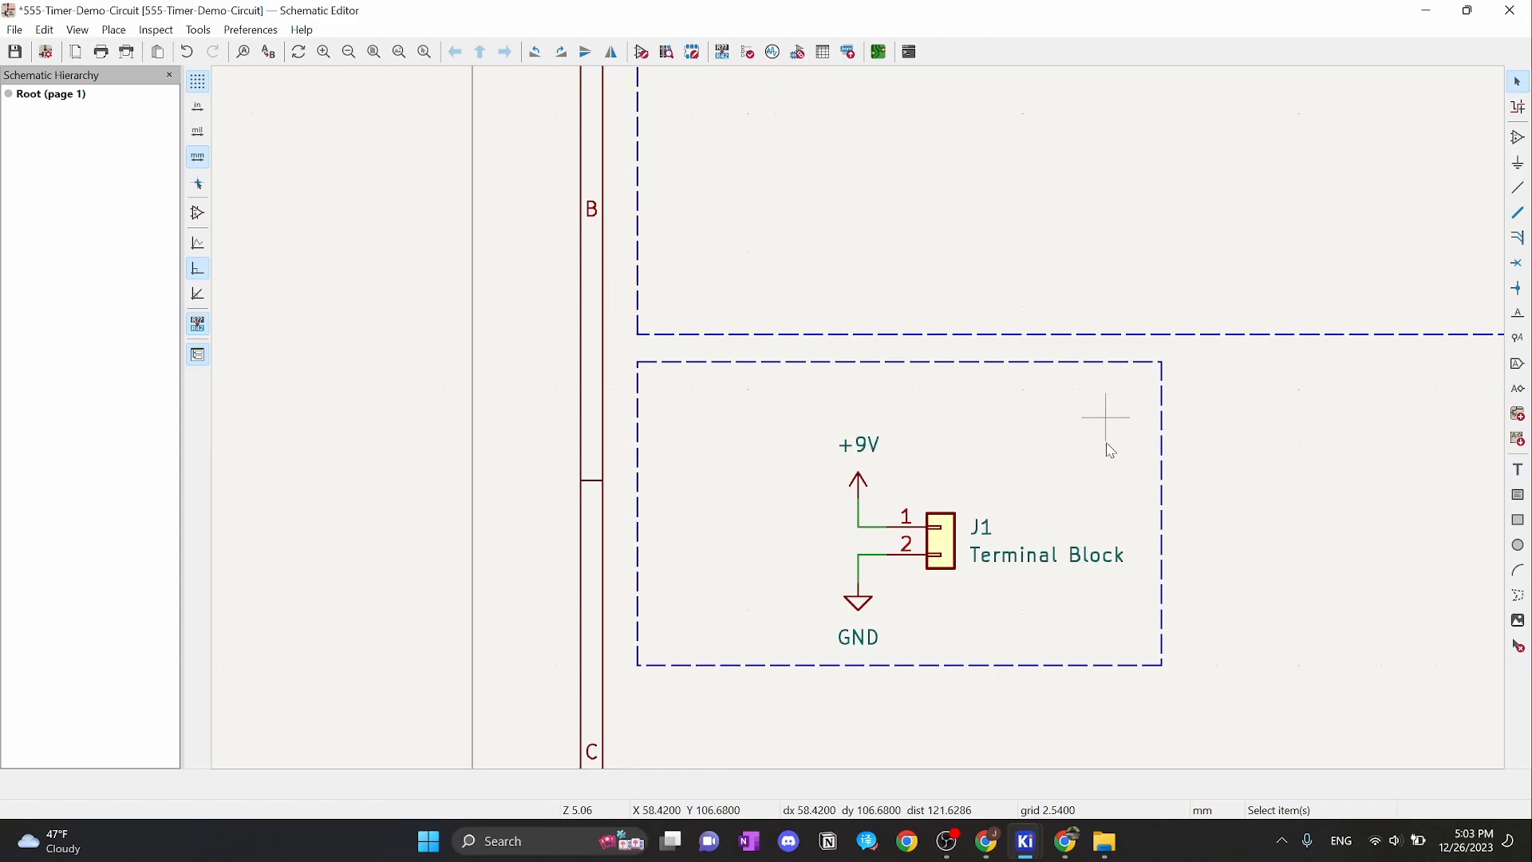
Add bold '9V Power Input' text at size 2 along the top of the dashed box
left_click(1518, 469)
left_click(1491, 472)
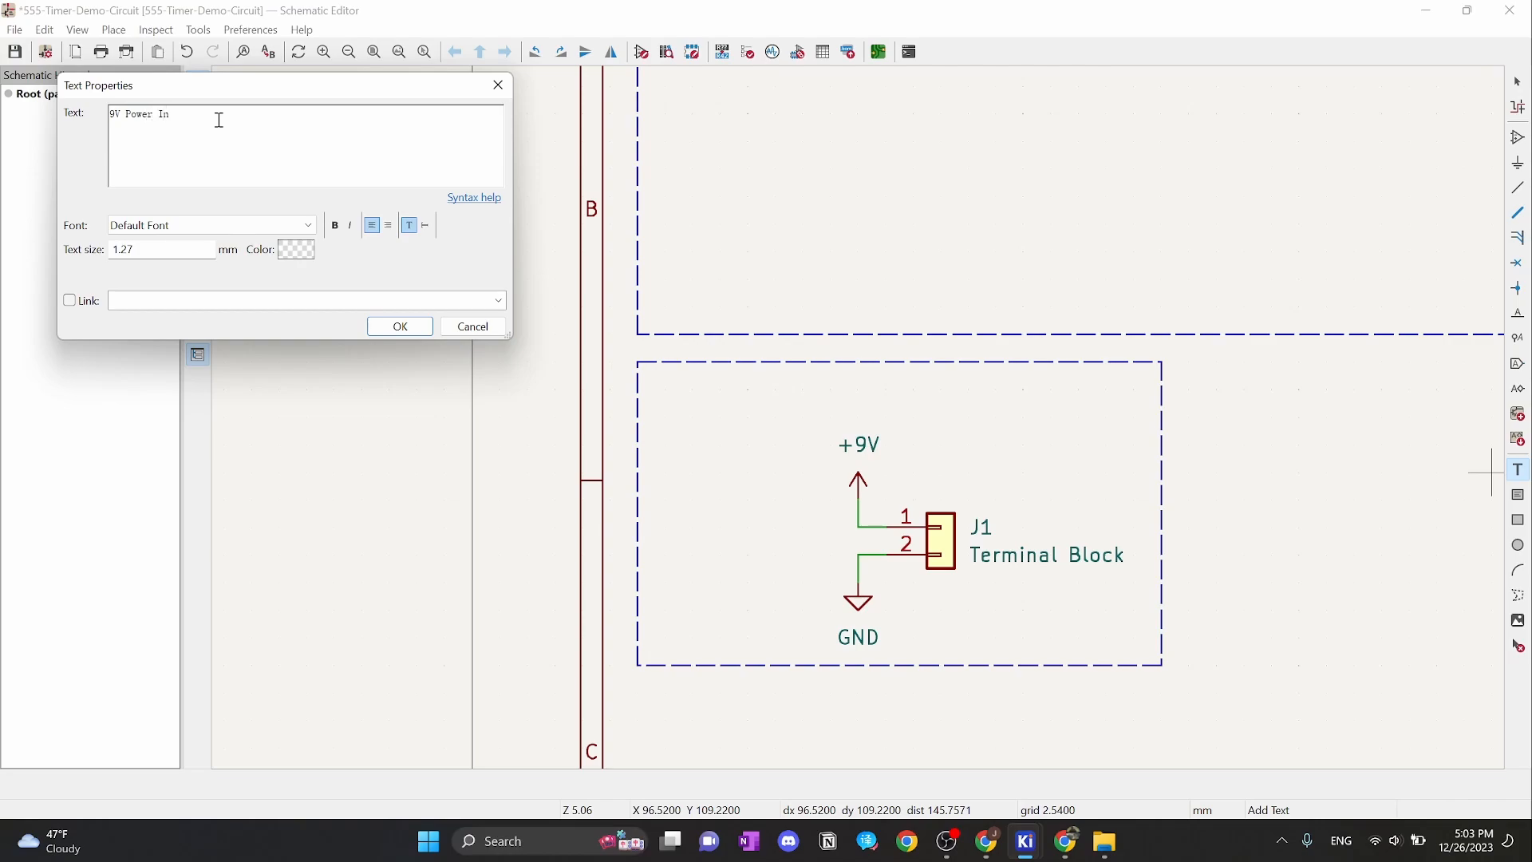
left_click(159, 252)
type("2")
left_click(335, 225)
left_click(387, 325)
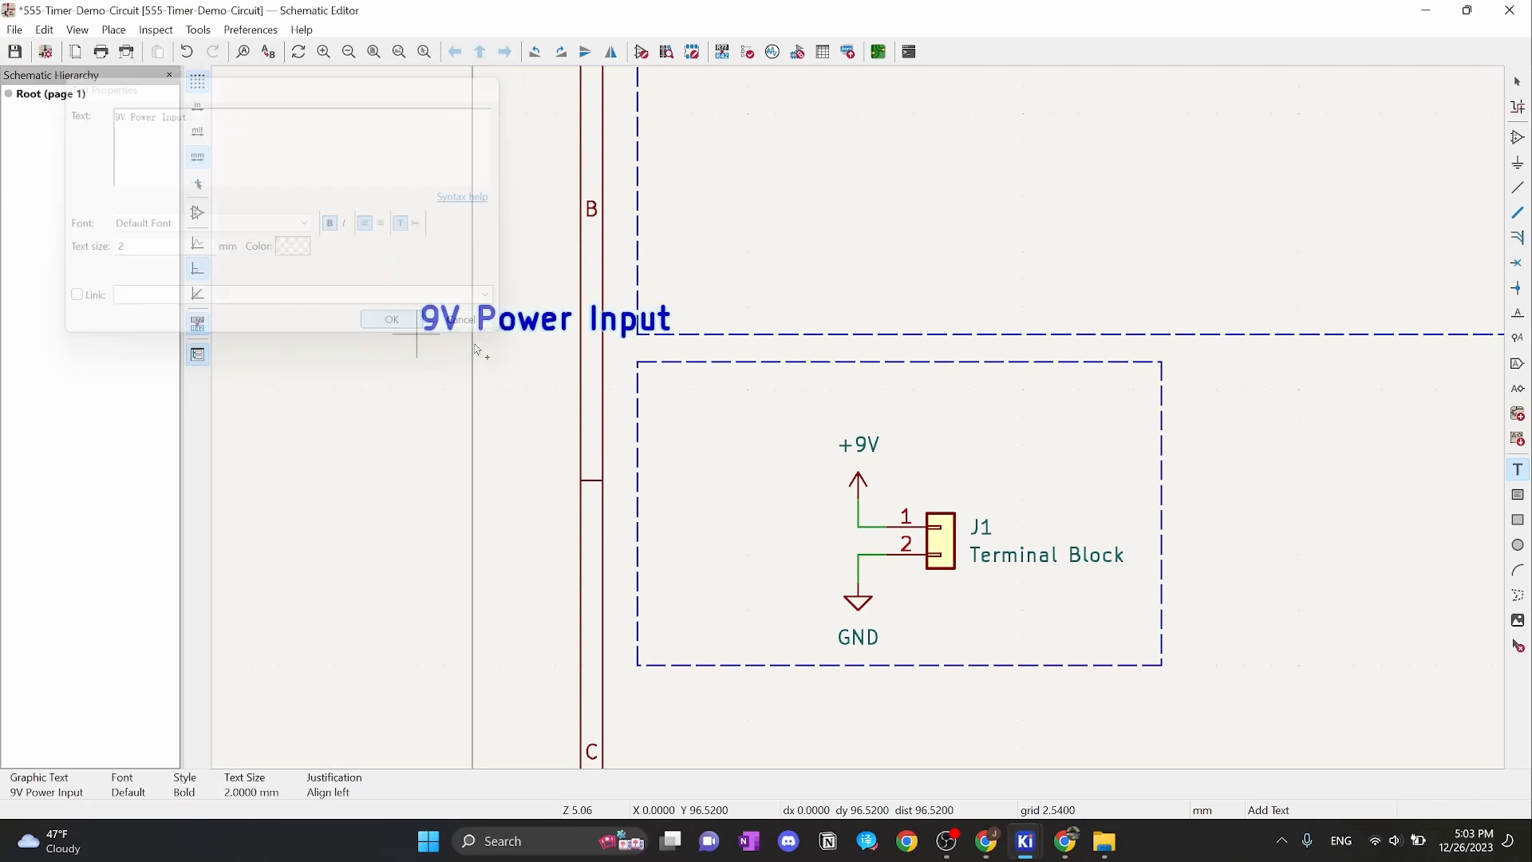
left_click(660, 418)
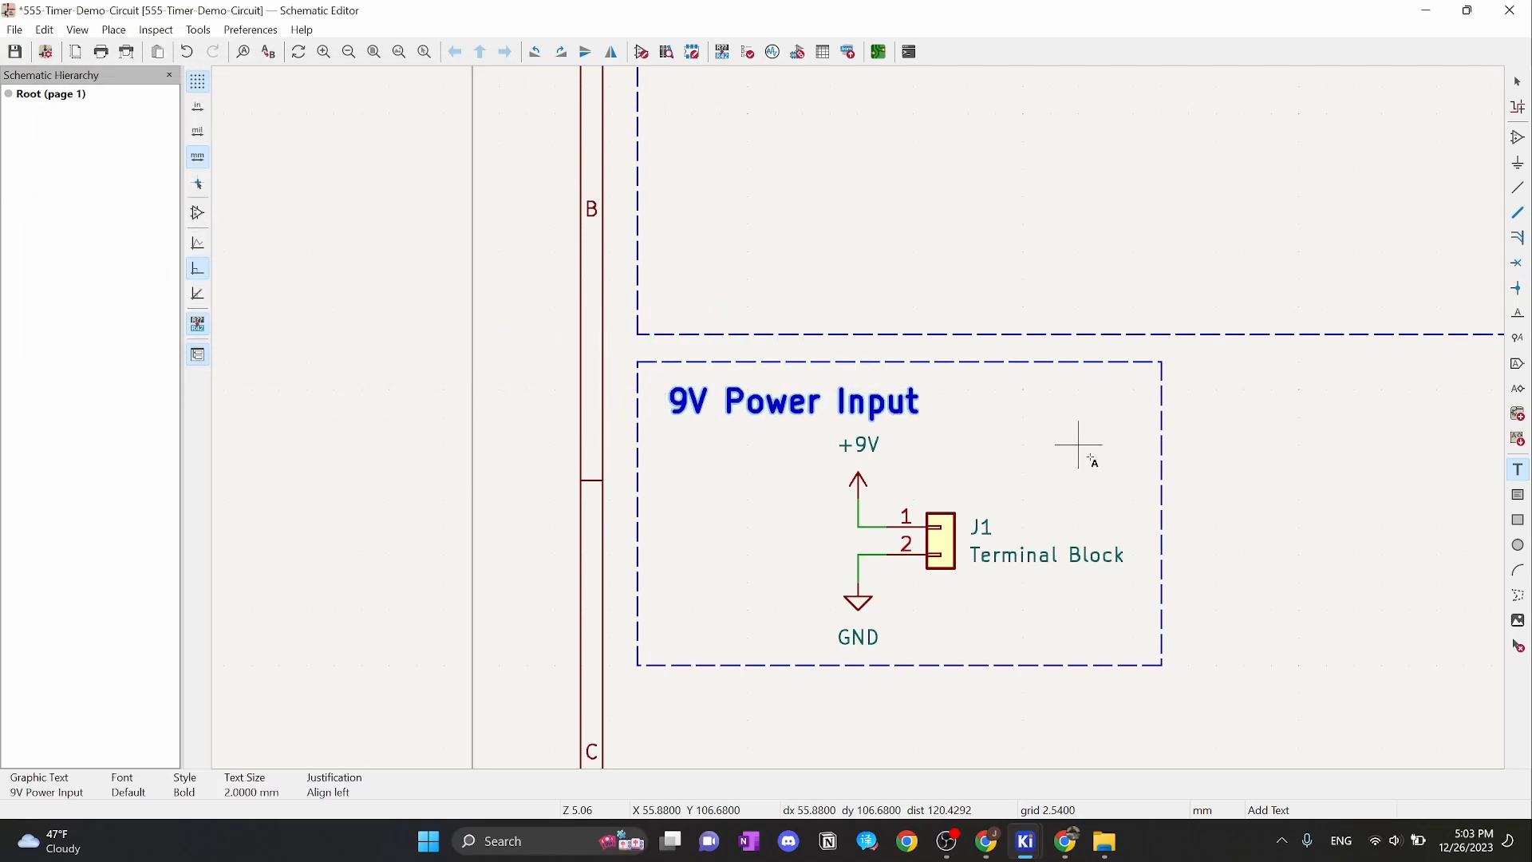
key("Escape")
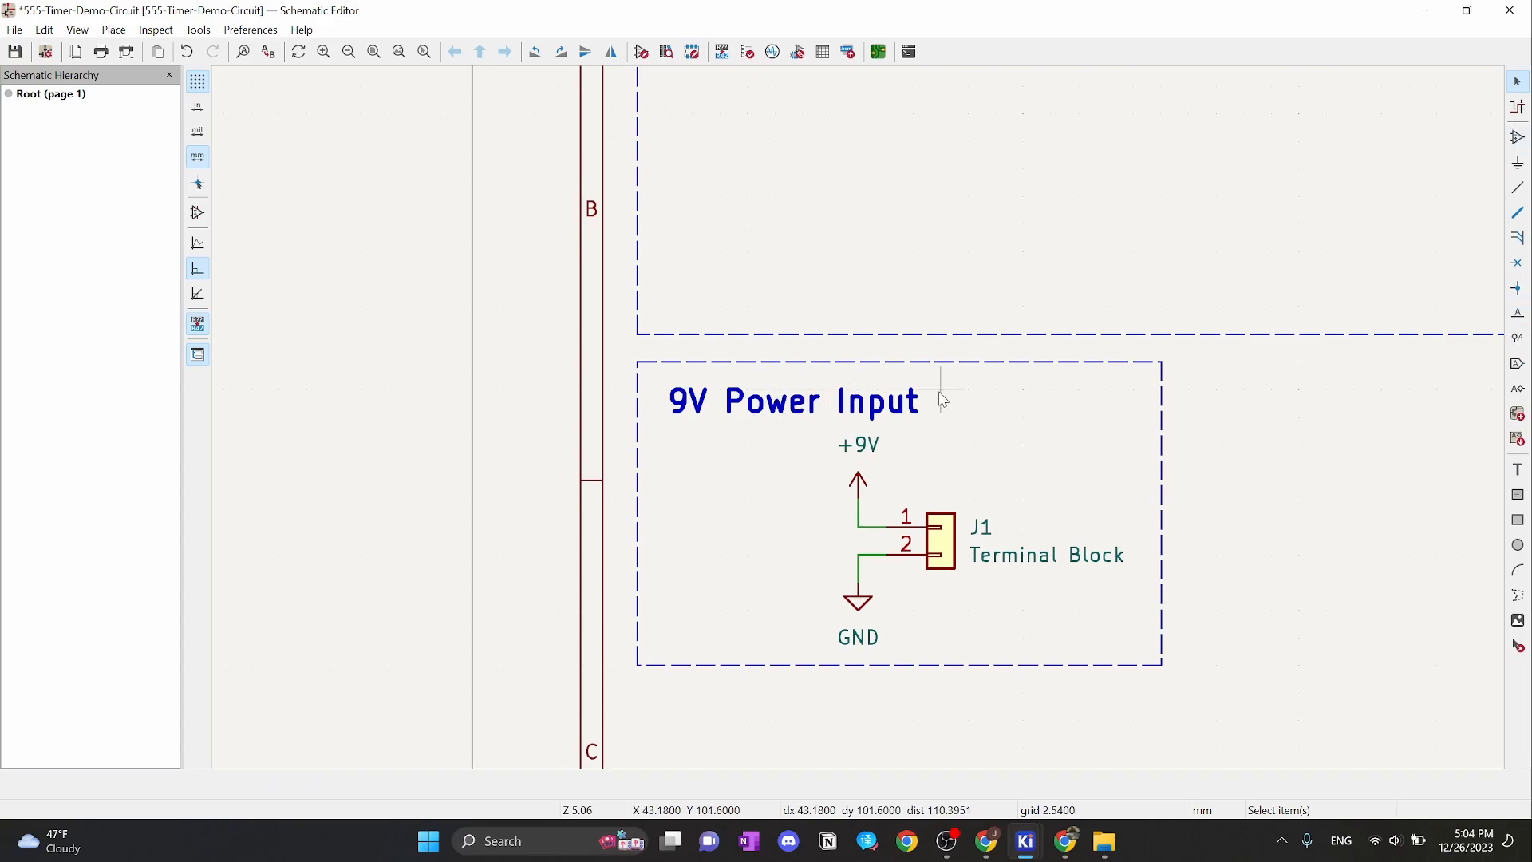
Enlarge the dashed 9V Power Input box from its lower-right corner and start a new text note
left_click(1164, 670)
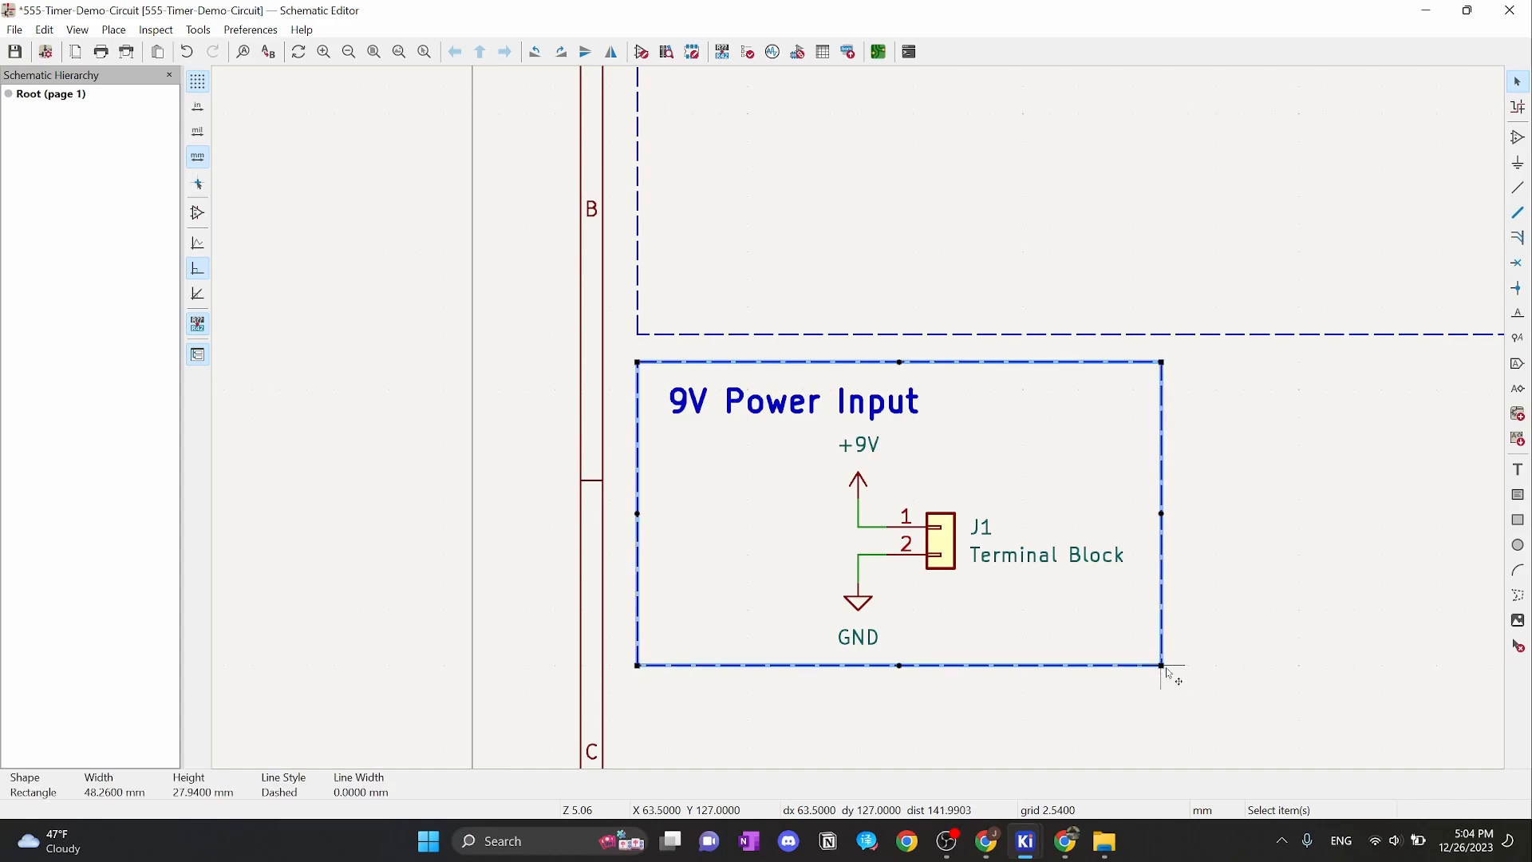
left_click_drag(1165, 673, 1189, 694)
left_click(1300, 611)
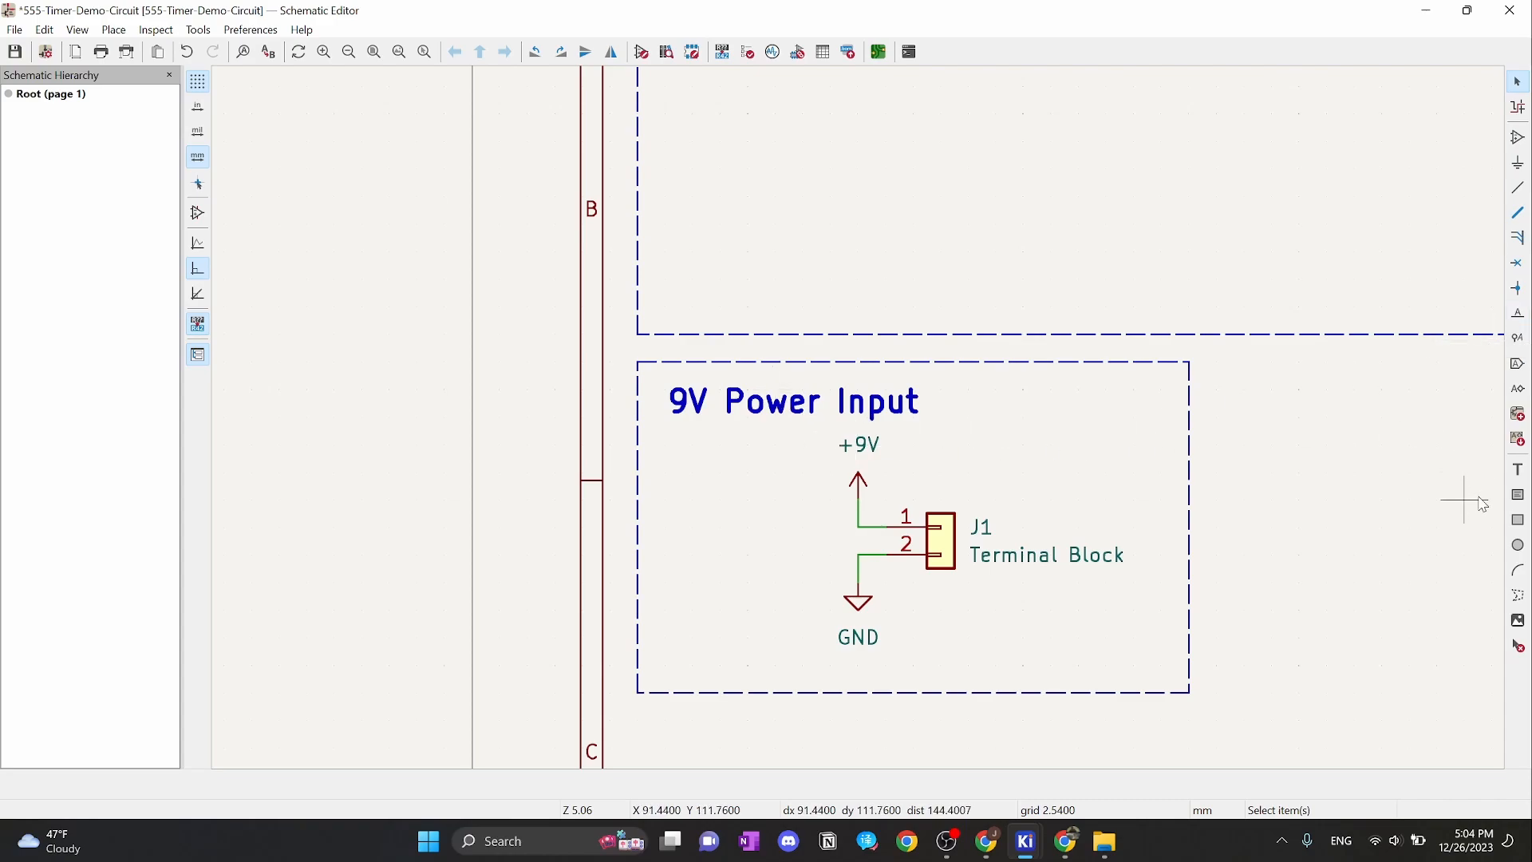
left_click(1518, 470)
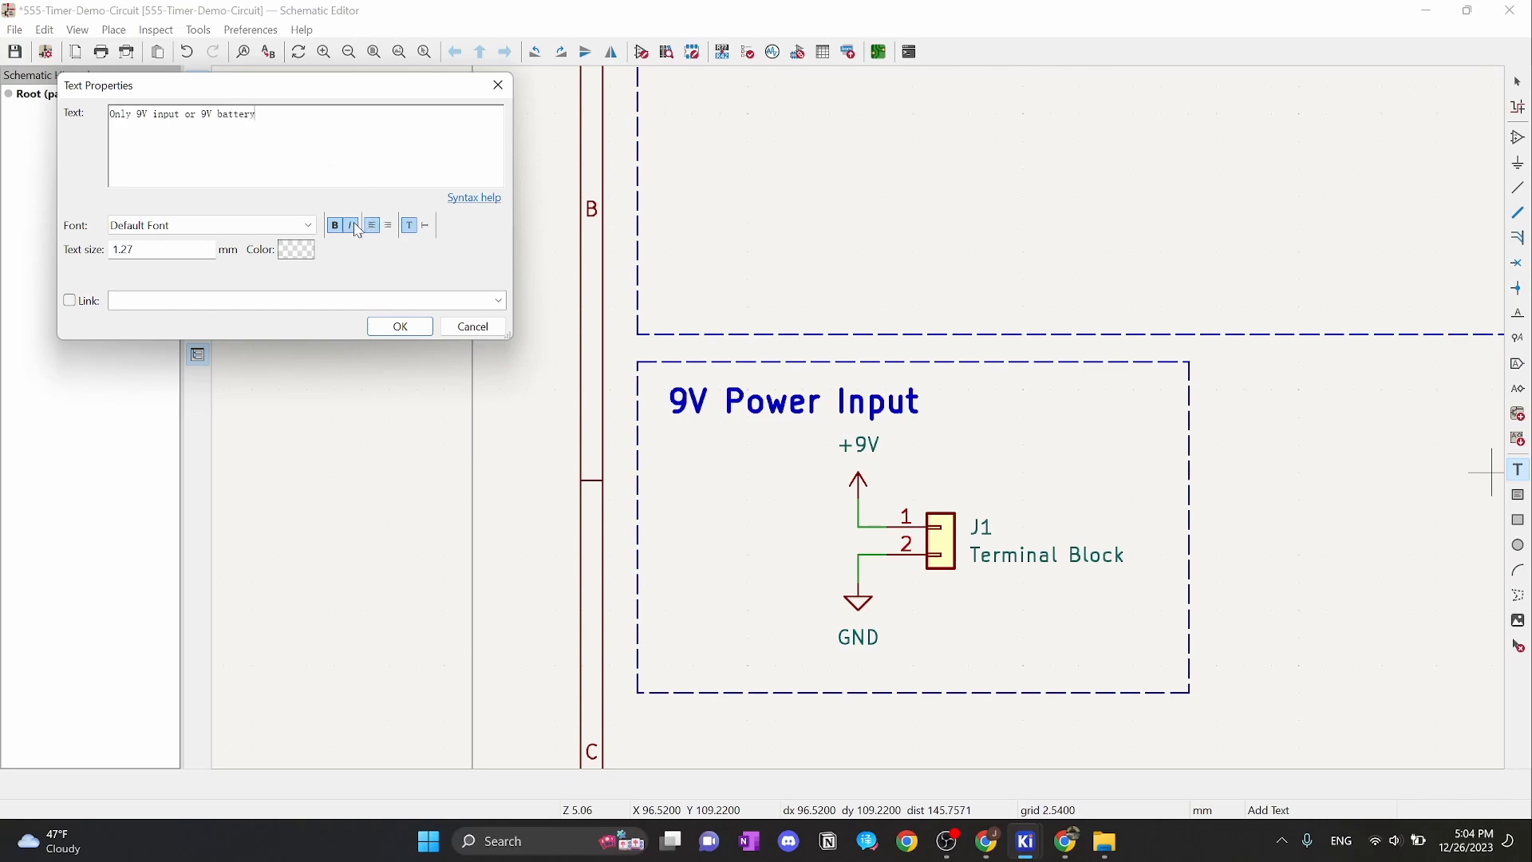
Make the note italic and place 'Only 9V input or 9V battery' just under GND
left_click_drag(184, 251, 104, 269)
left_click(351, 227)
left_click(399, 326)
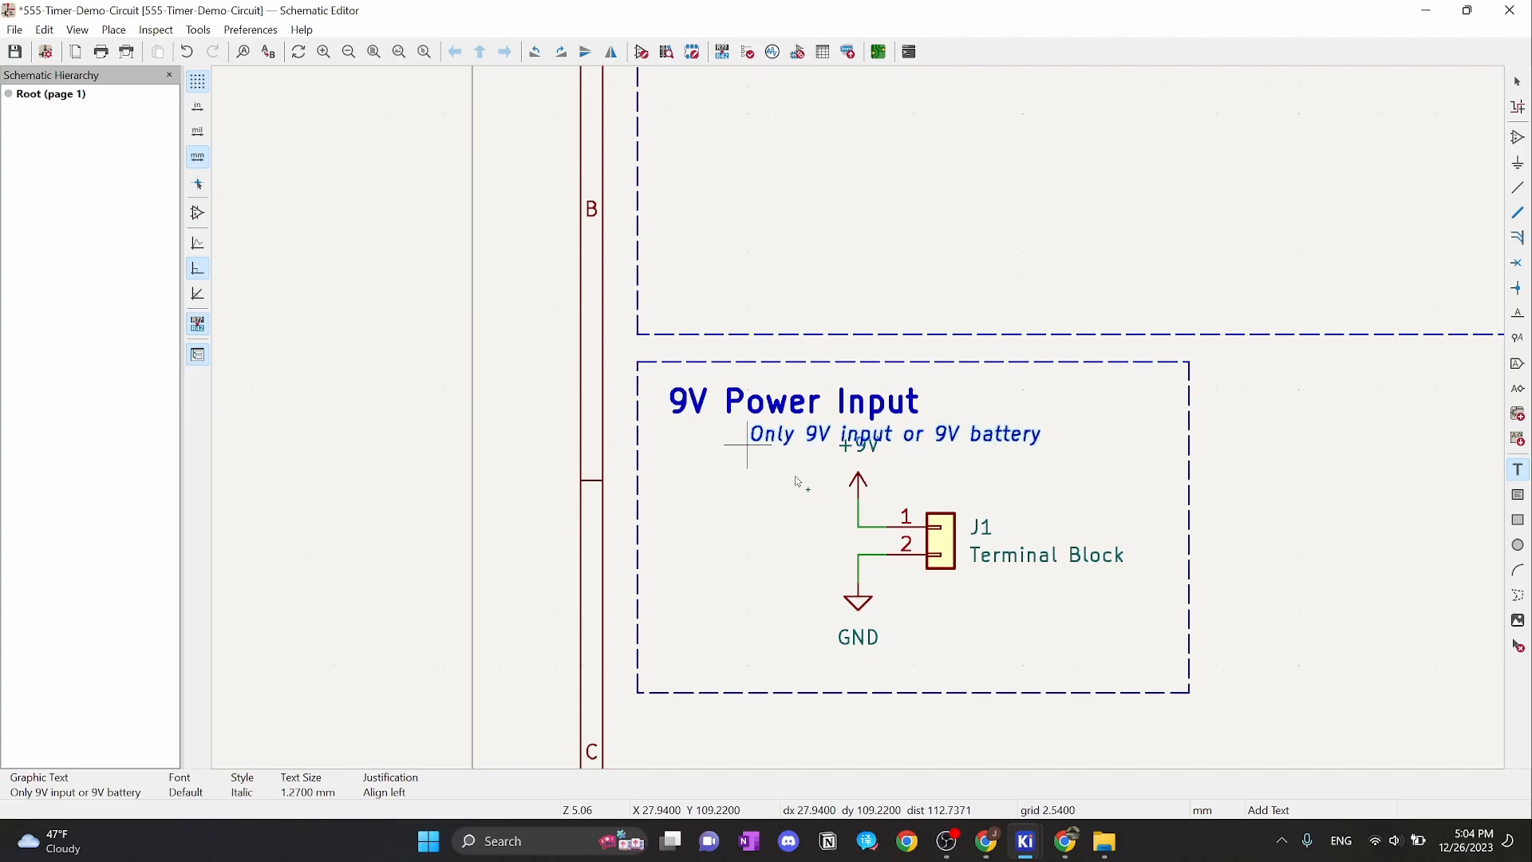
left_click(894, 684)
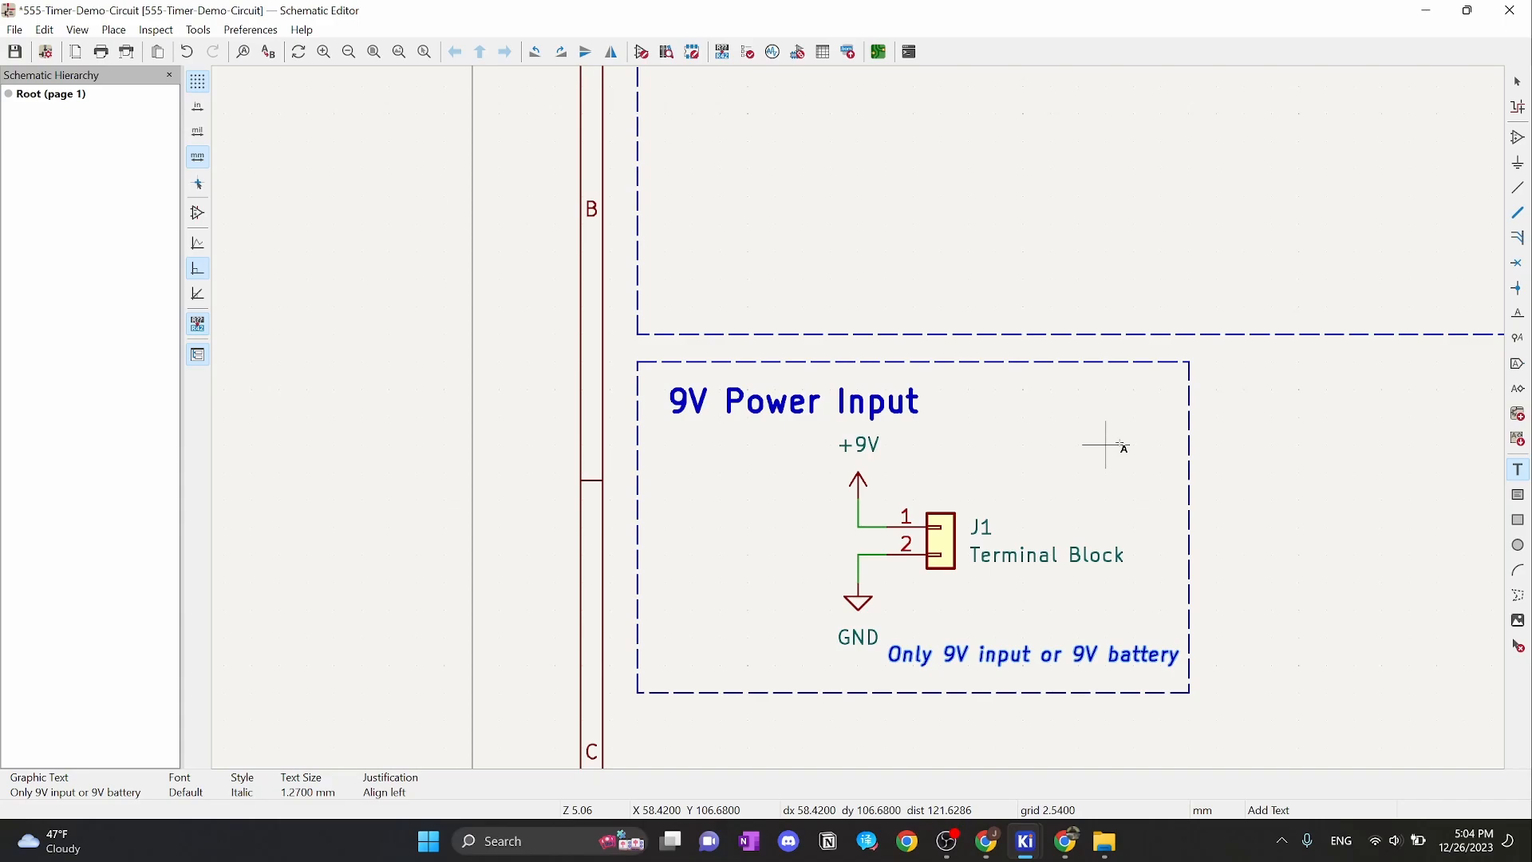
Switch to the 0.6350 mm grid and move the battery note onto the box's bottom edge
key("Escape")
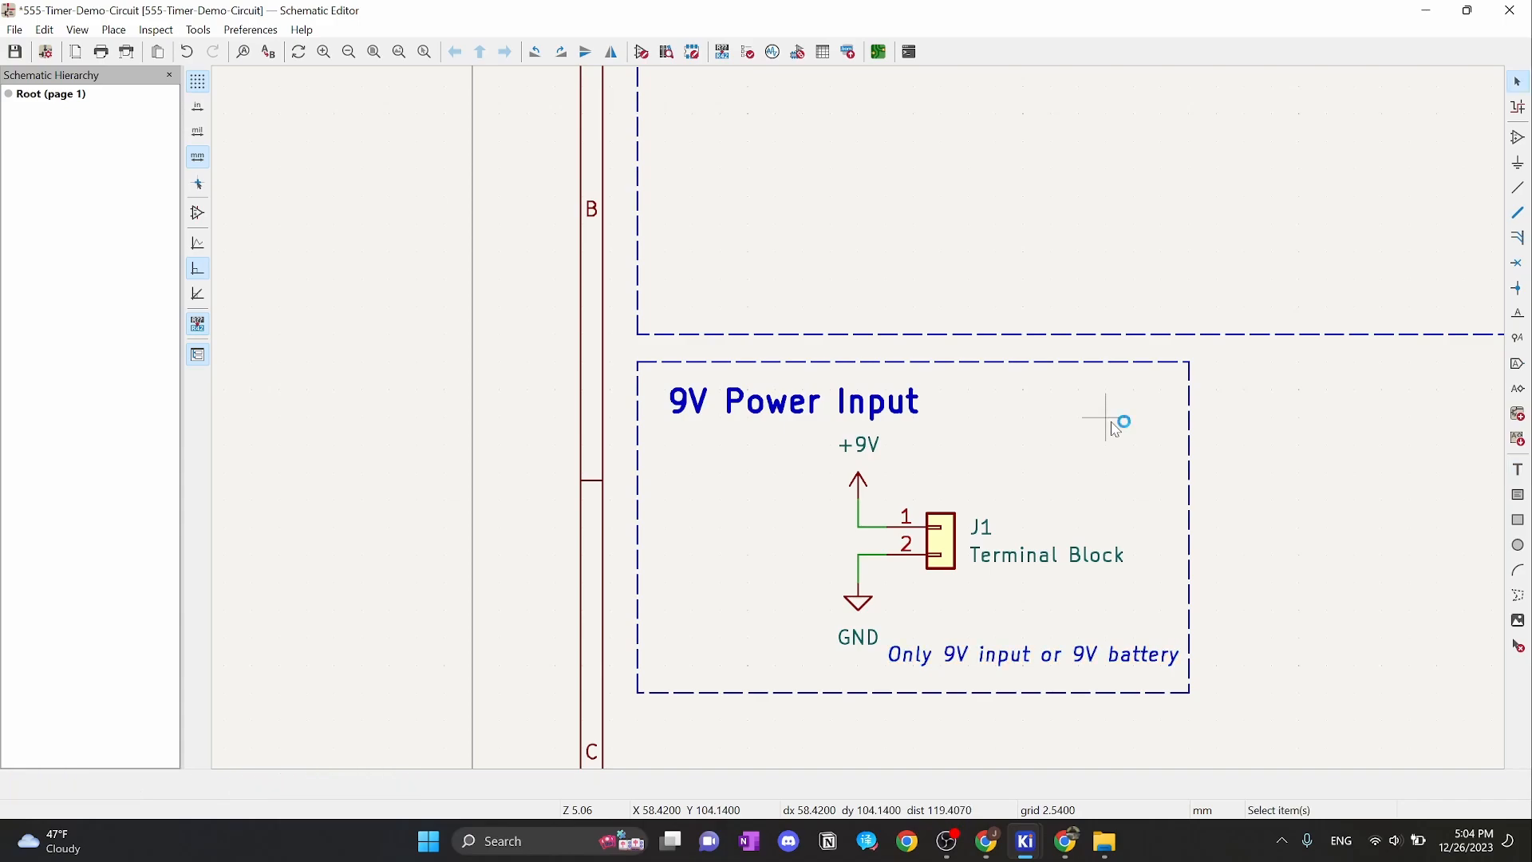
right_click(1108, 407)
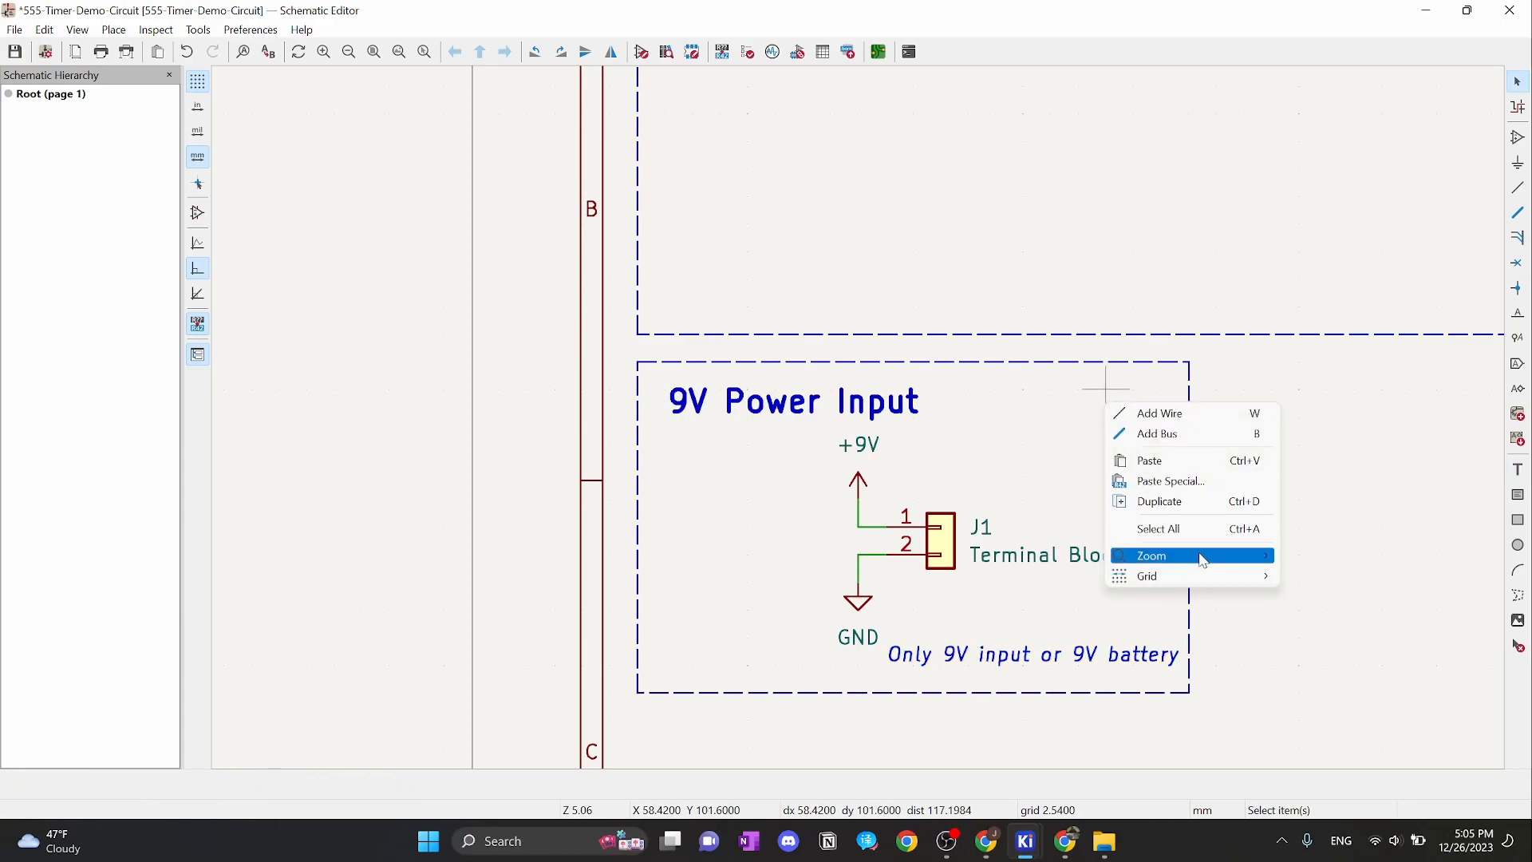
mouse_move(1201, 574)
left_click(1334, 615)
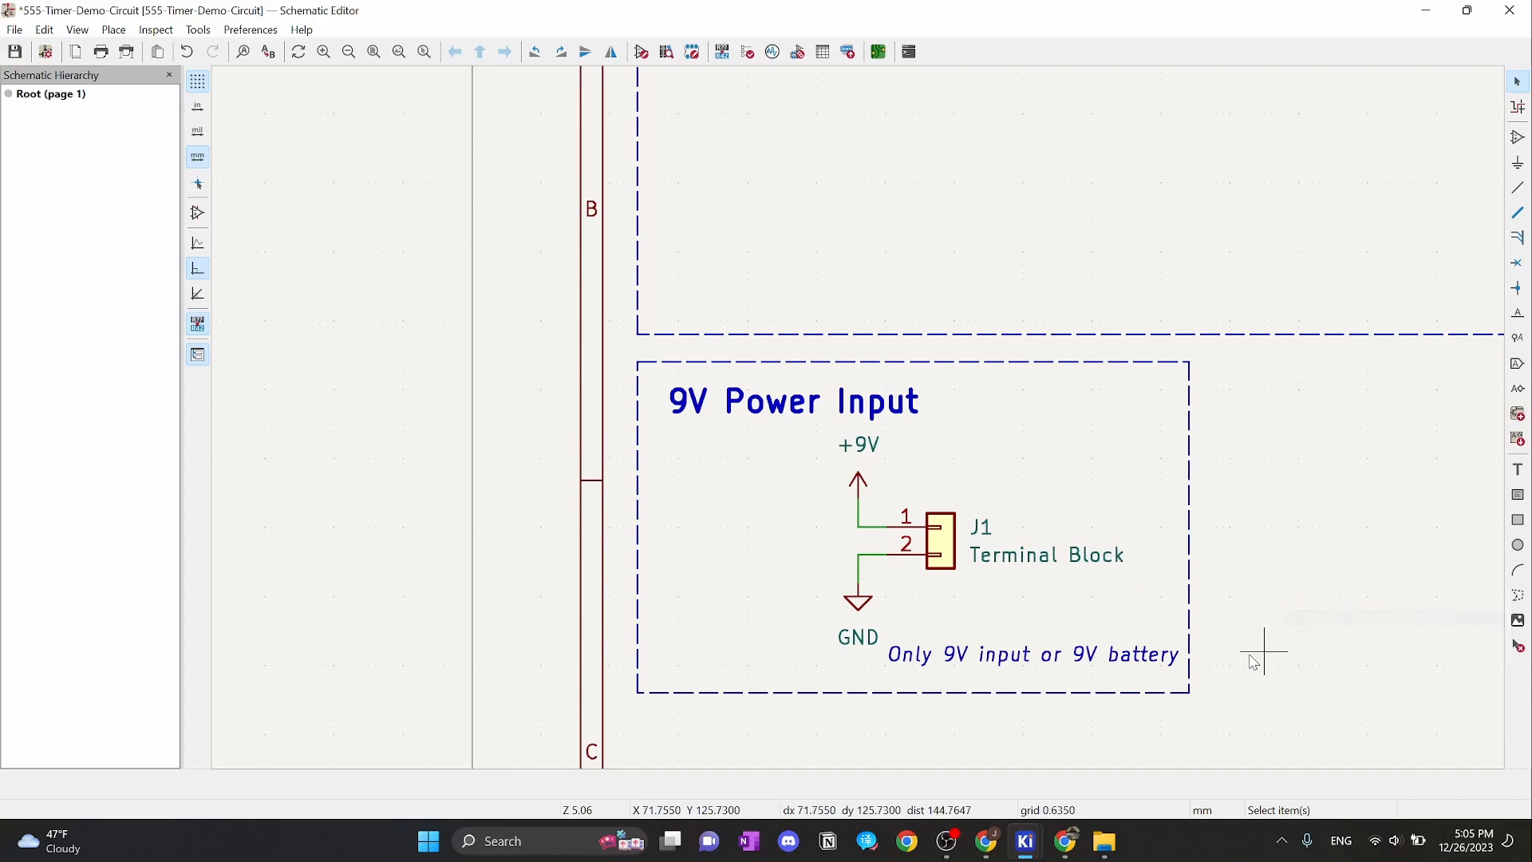
left_click(1131, 660)
left_click_drag(1132, 662, 1140, 682)
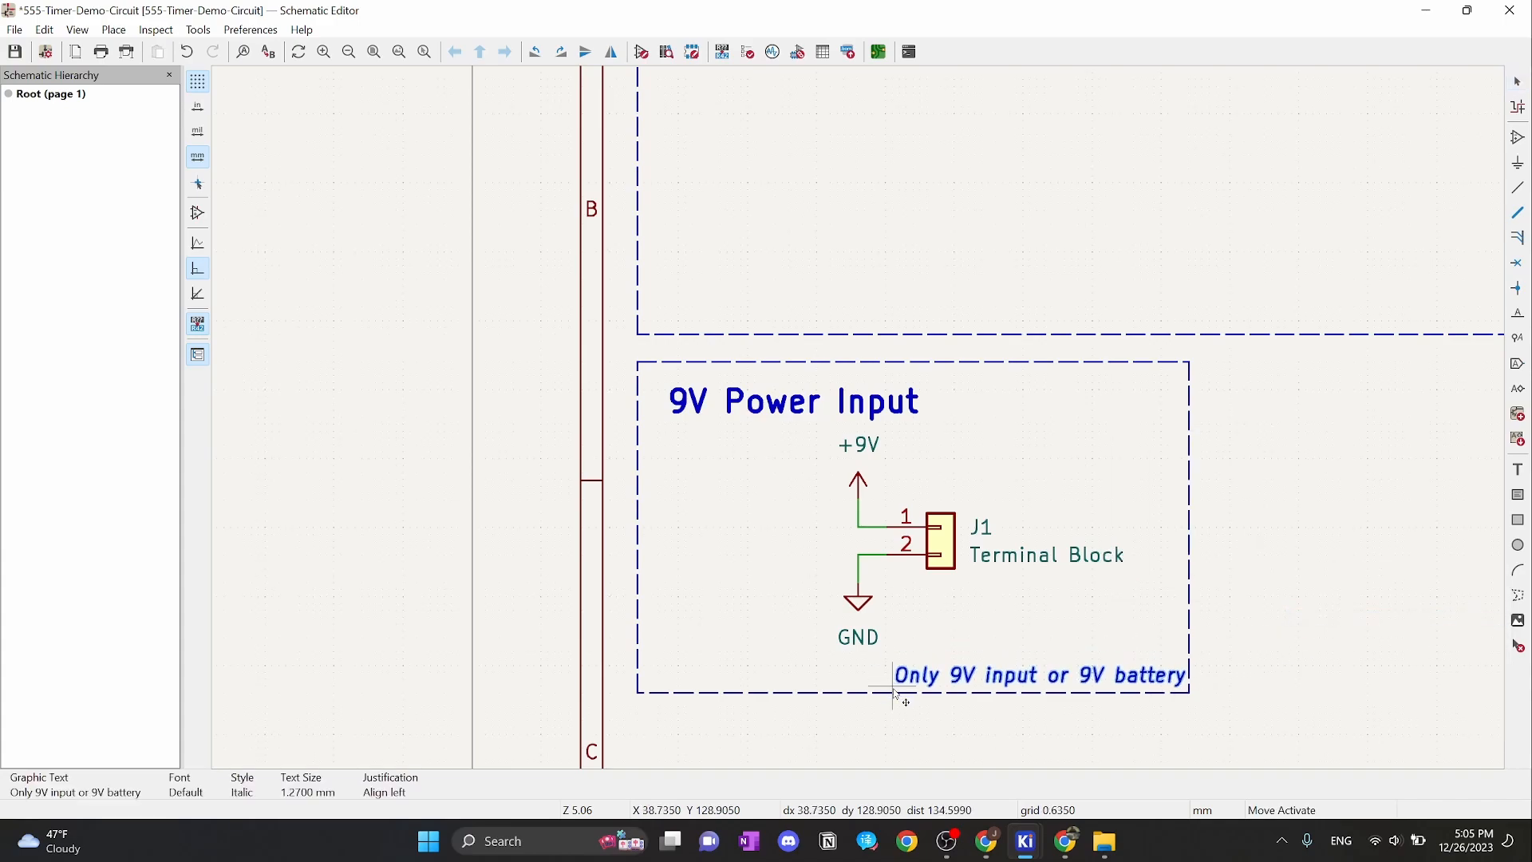
Move the 9V Power Input title to the box's top-left corner and nudge the note up-left
left_click(770, 409)
left_click_drag(771, 409, 646, 405)
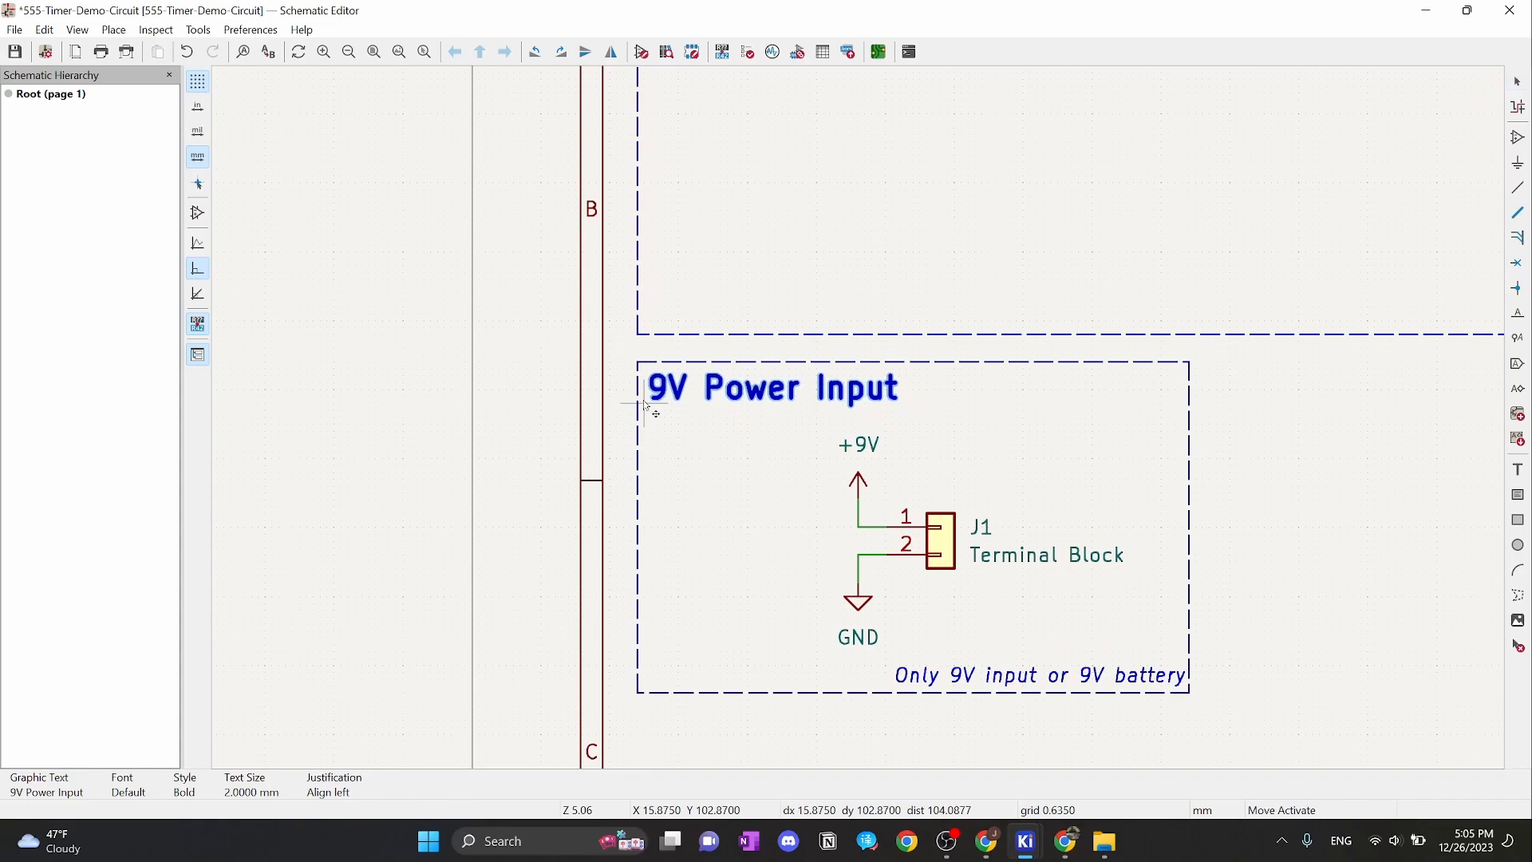
left_click(1029, 421)
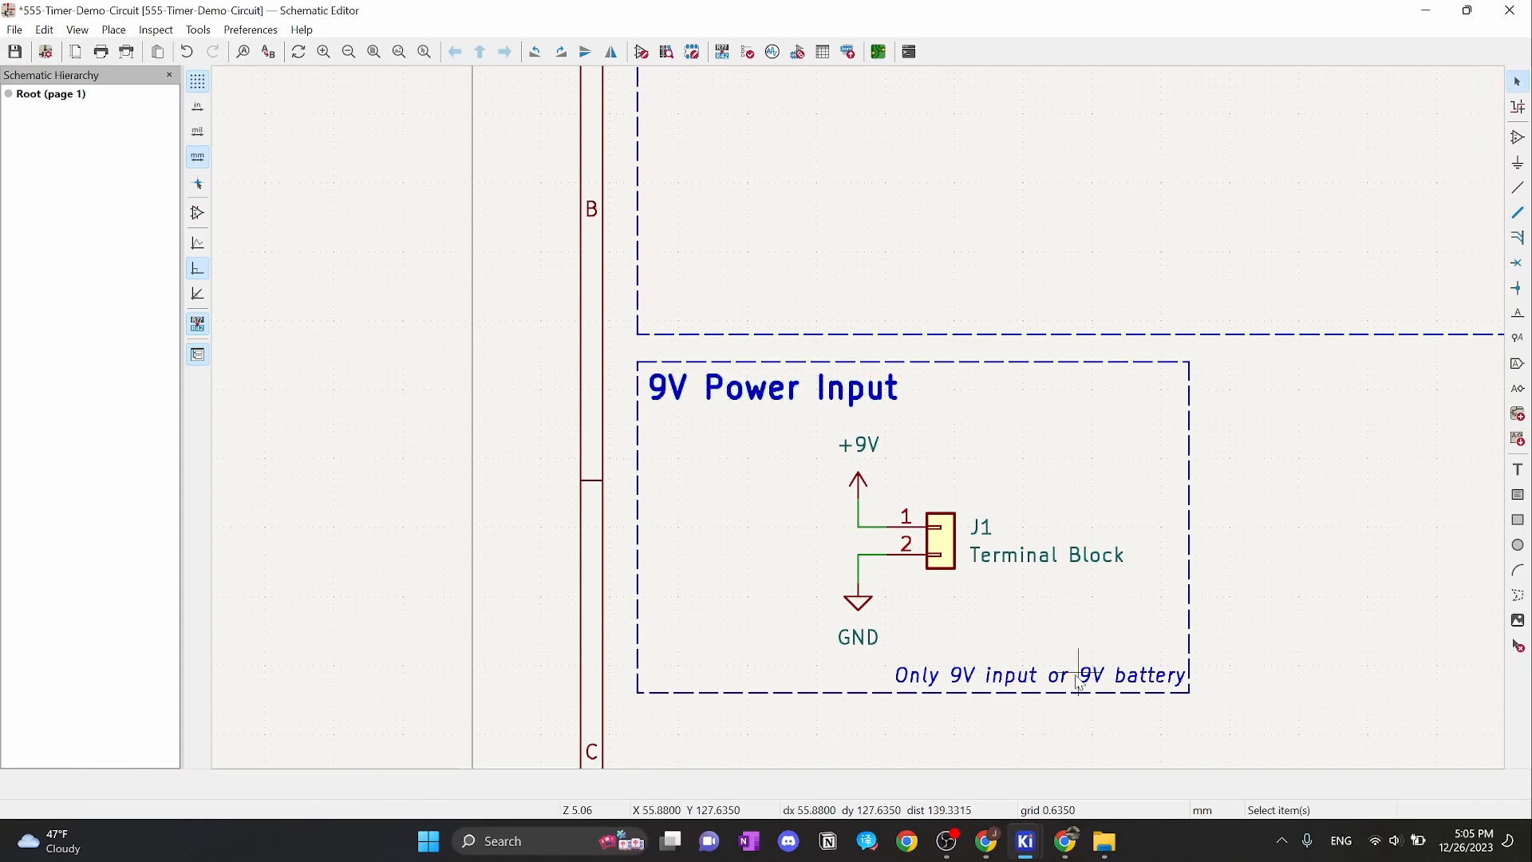
left_click(1029, 677)
left_click_drag(1029, 676, 893, 691)
left_click(1231, 619)
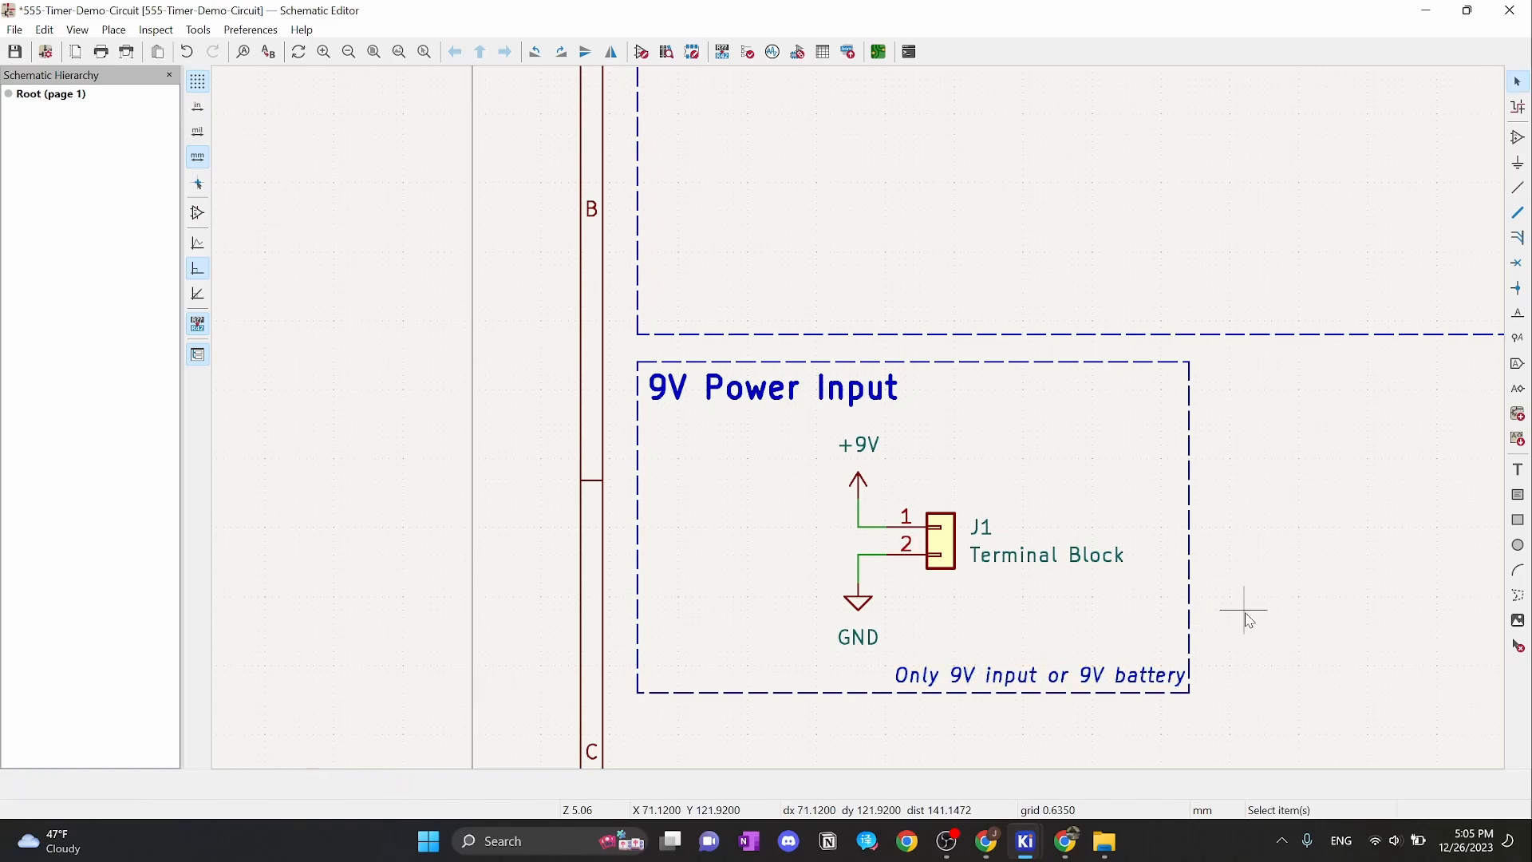
Try shifting the J1 connector group with its wires and power symbols left, then undo it
middle_click_drag(1249, 620, 854, 417)
scroll(874, 409, "down", 1)
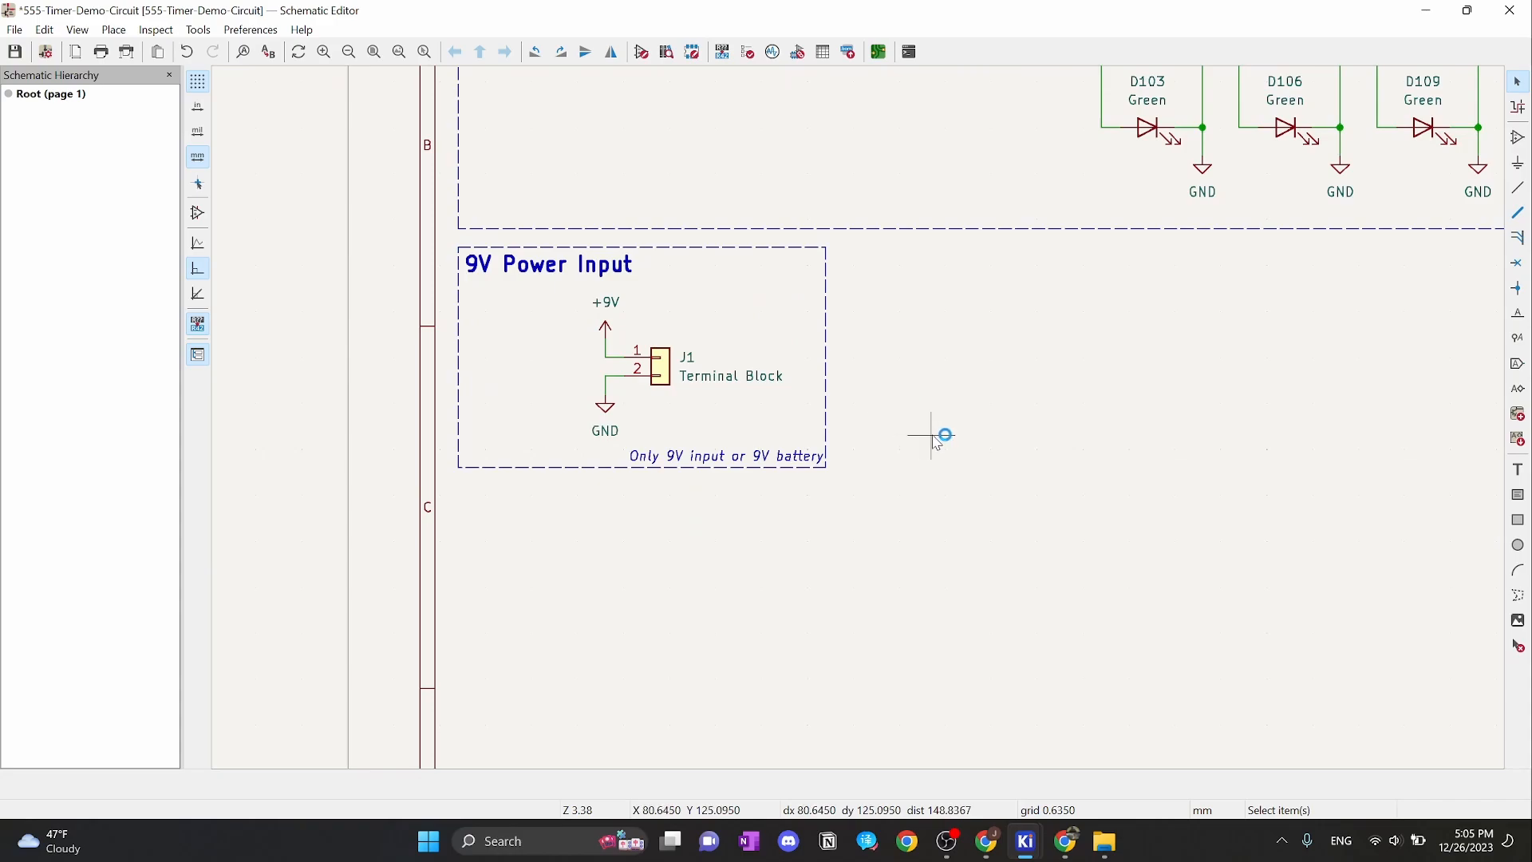
scroll(893, 431, "down", 1)
scroll(861, 423, "up", 1)
scroll(854, 420, "down", 1)
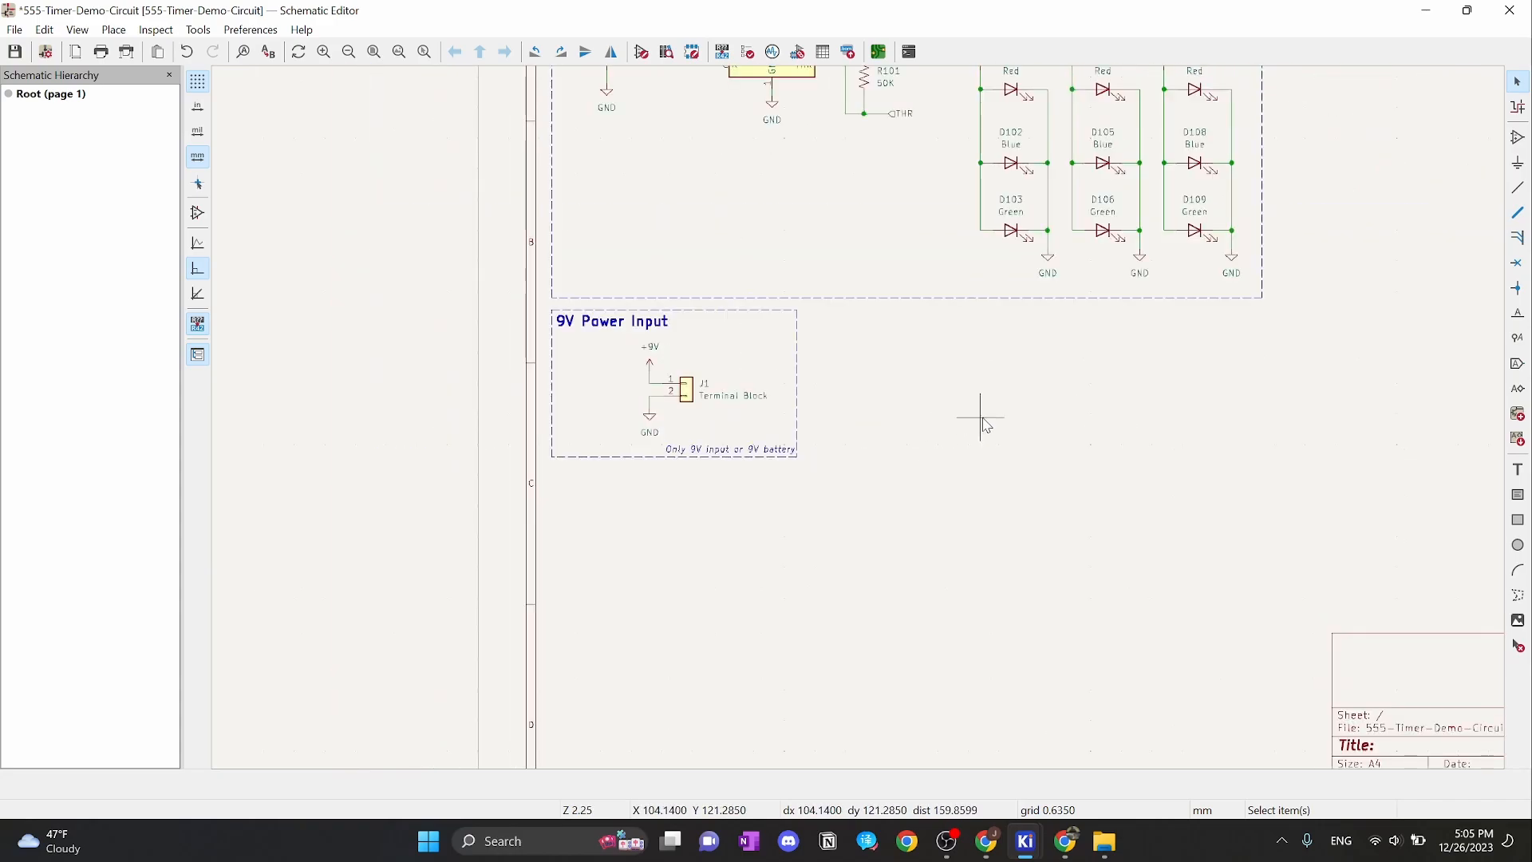
scroll(670, 391, "up", 2)
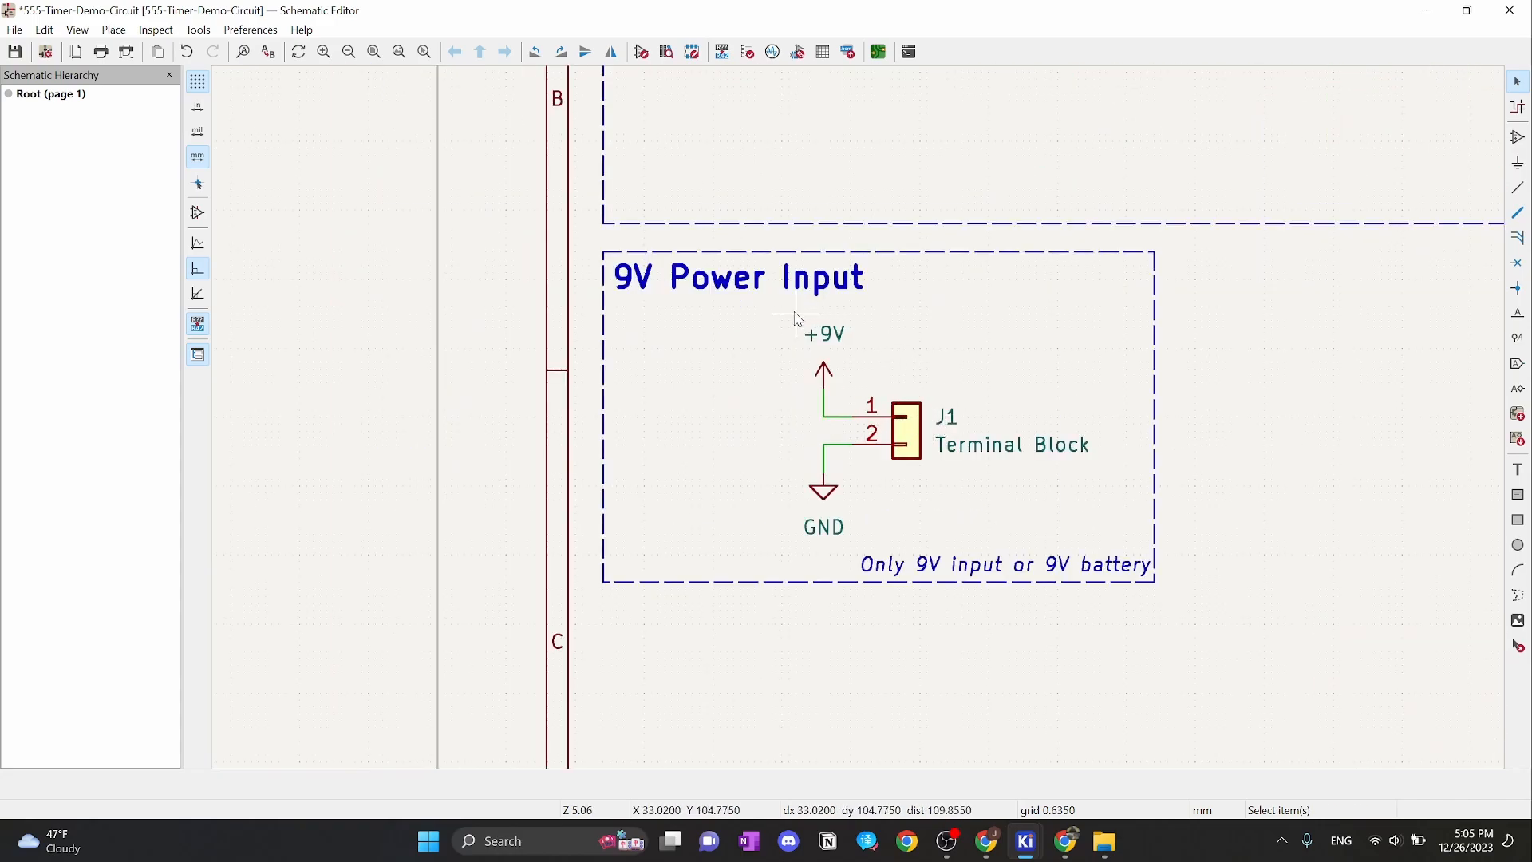
left_click_drag(779, 312, 1117, 551)
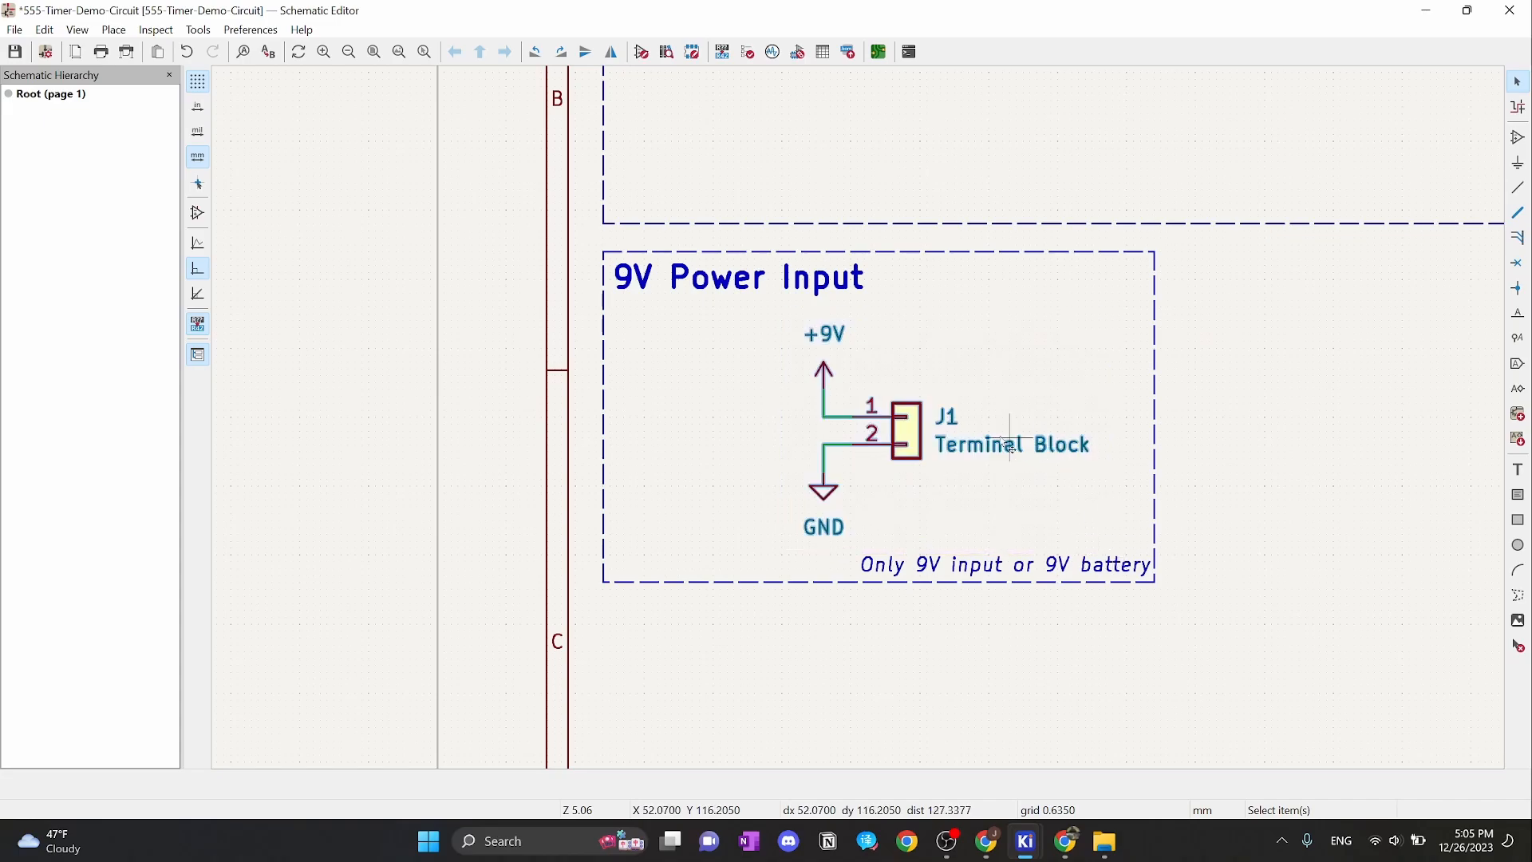
left_click_drag(923, 437, 854, 437)
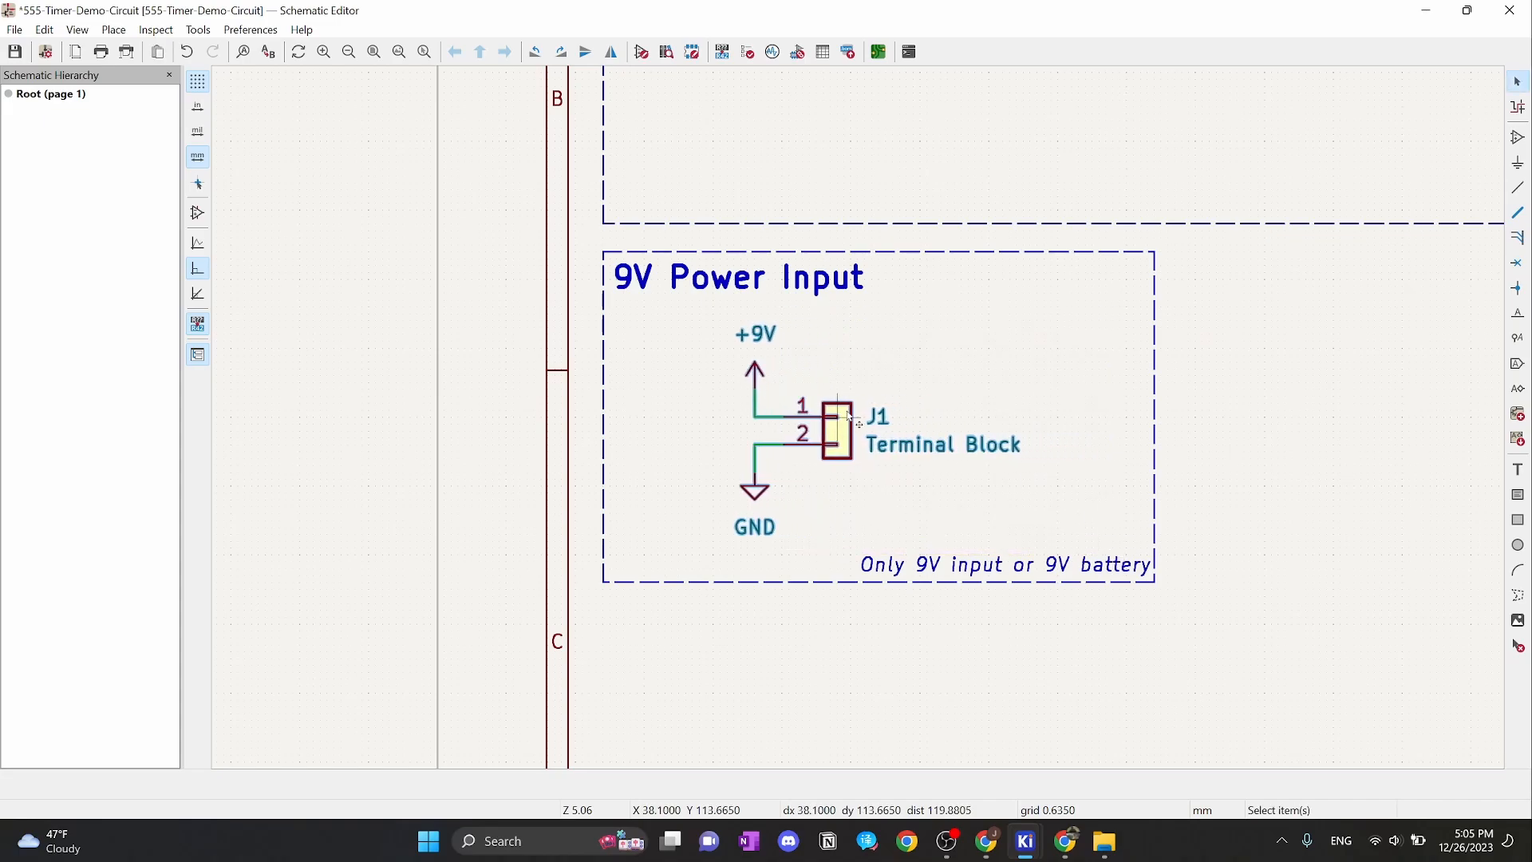
left_click(915, 551)
left_click(916, 551)
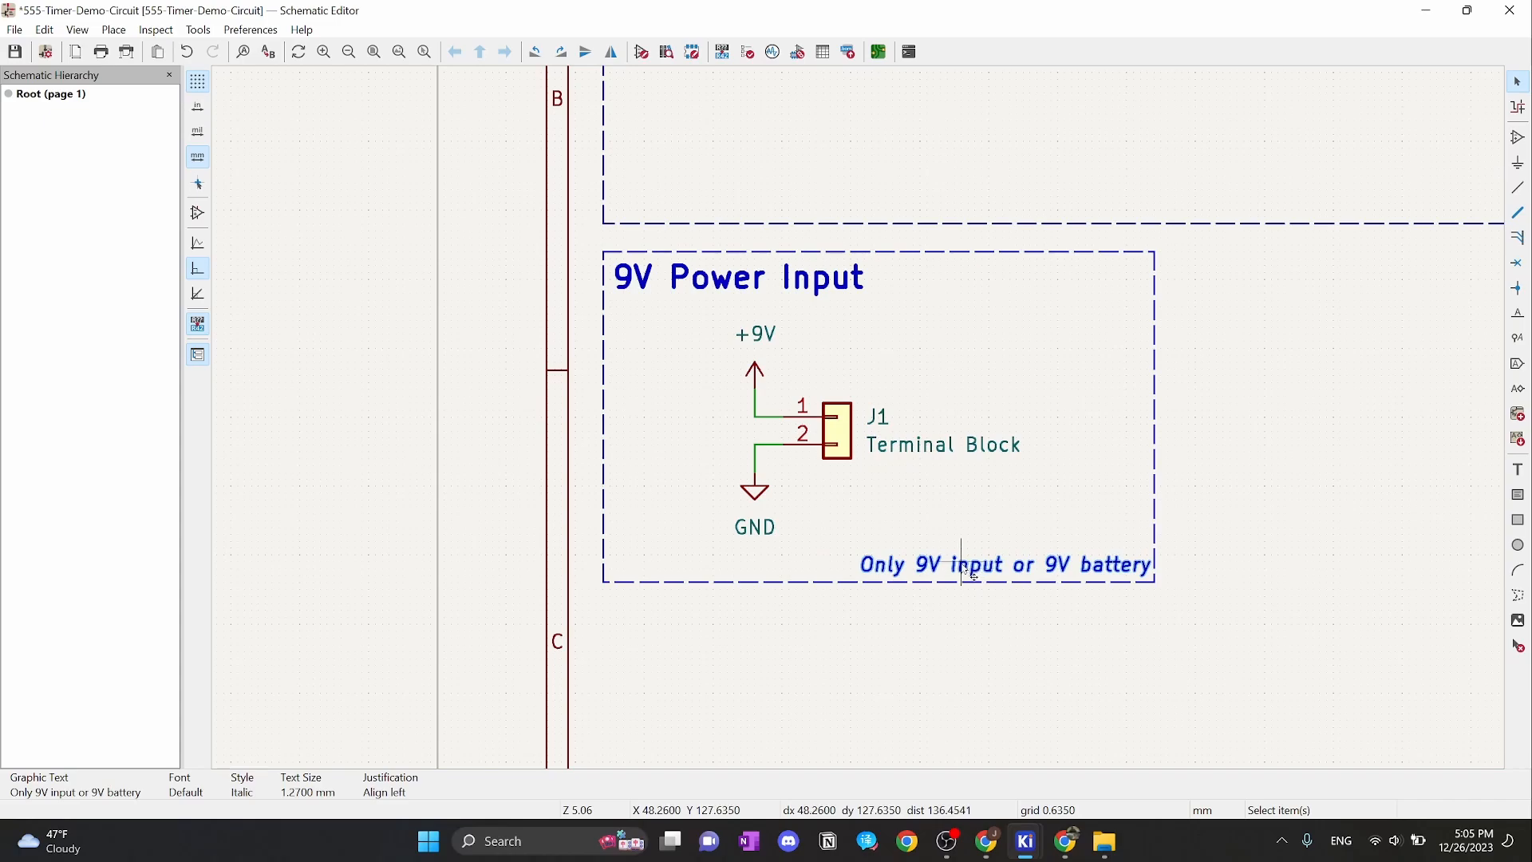
left_click(1339, 520)
right_click(1339, 520)
key("Escape")
key("ctrl+z")
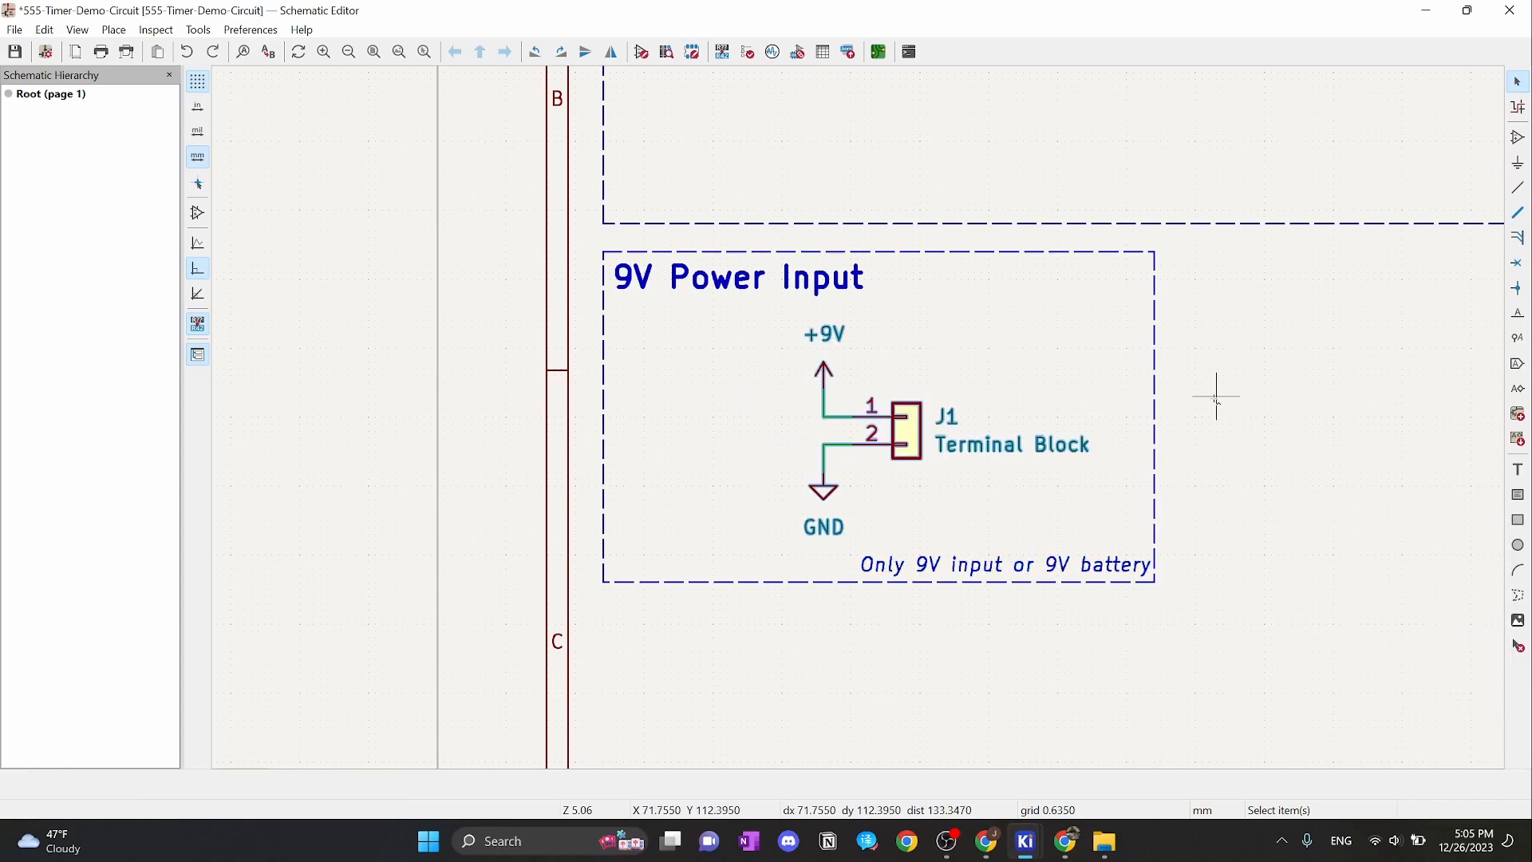
Switch to the 2.5400 mm grid and move the J1 connector group further left
right_click(1214, 395)
mouse_move(1277, 807)
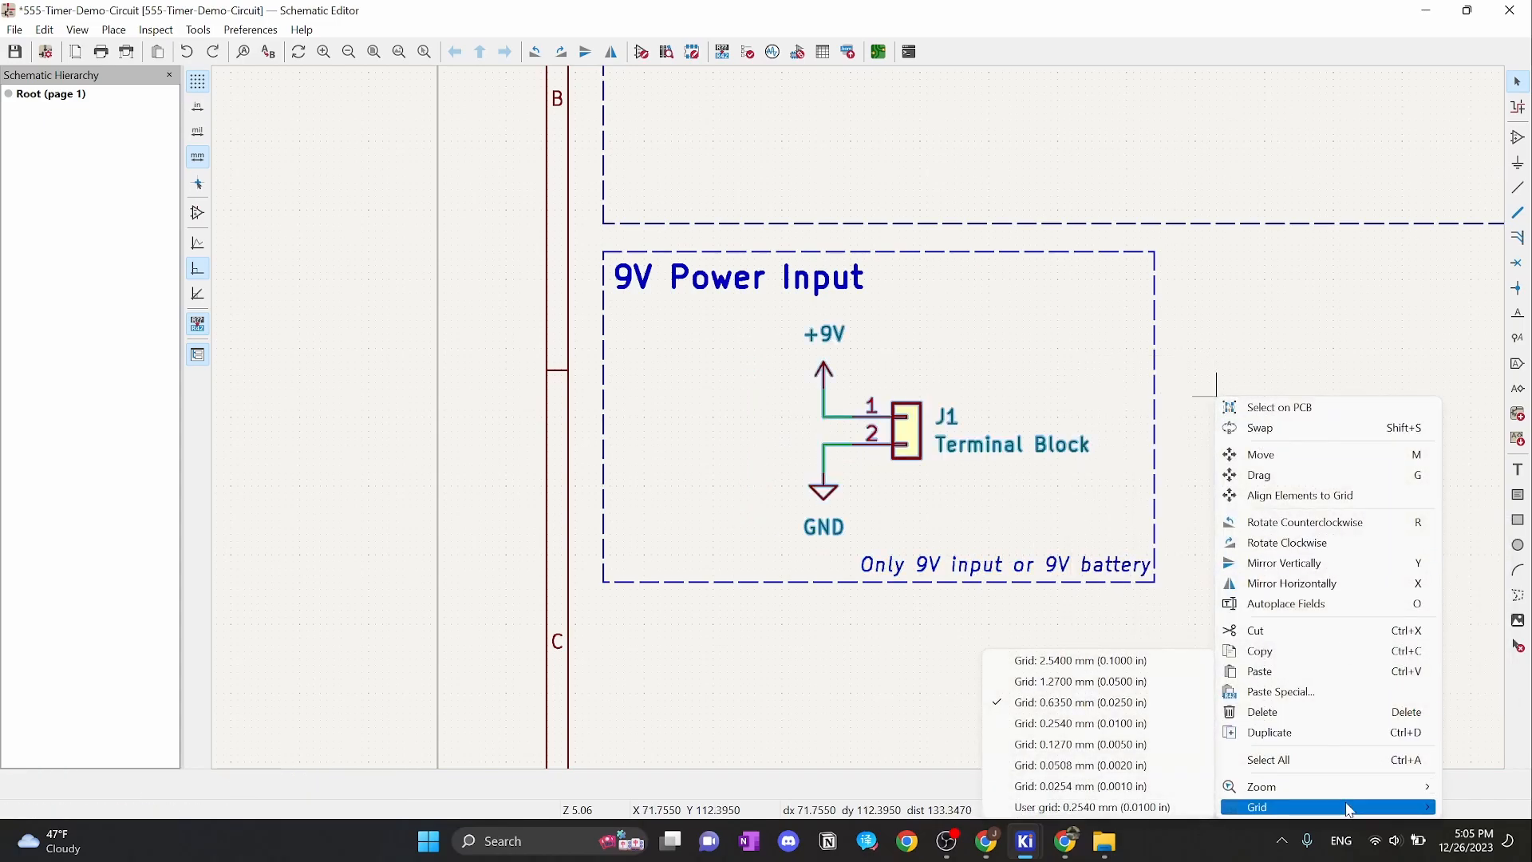
left_click(1080, 660)
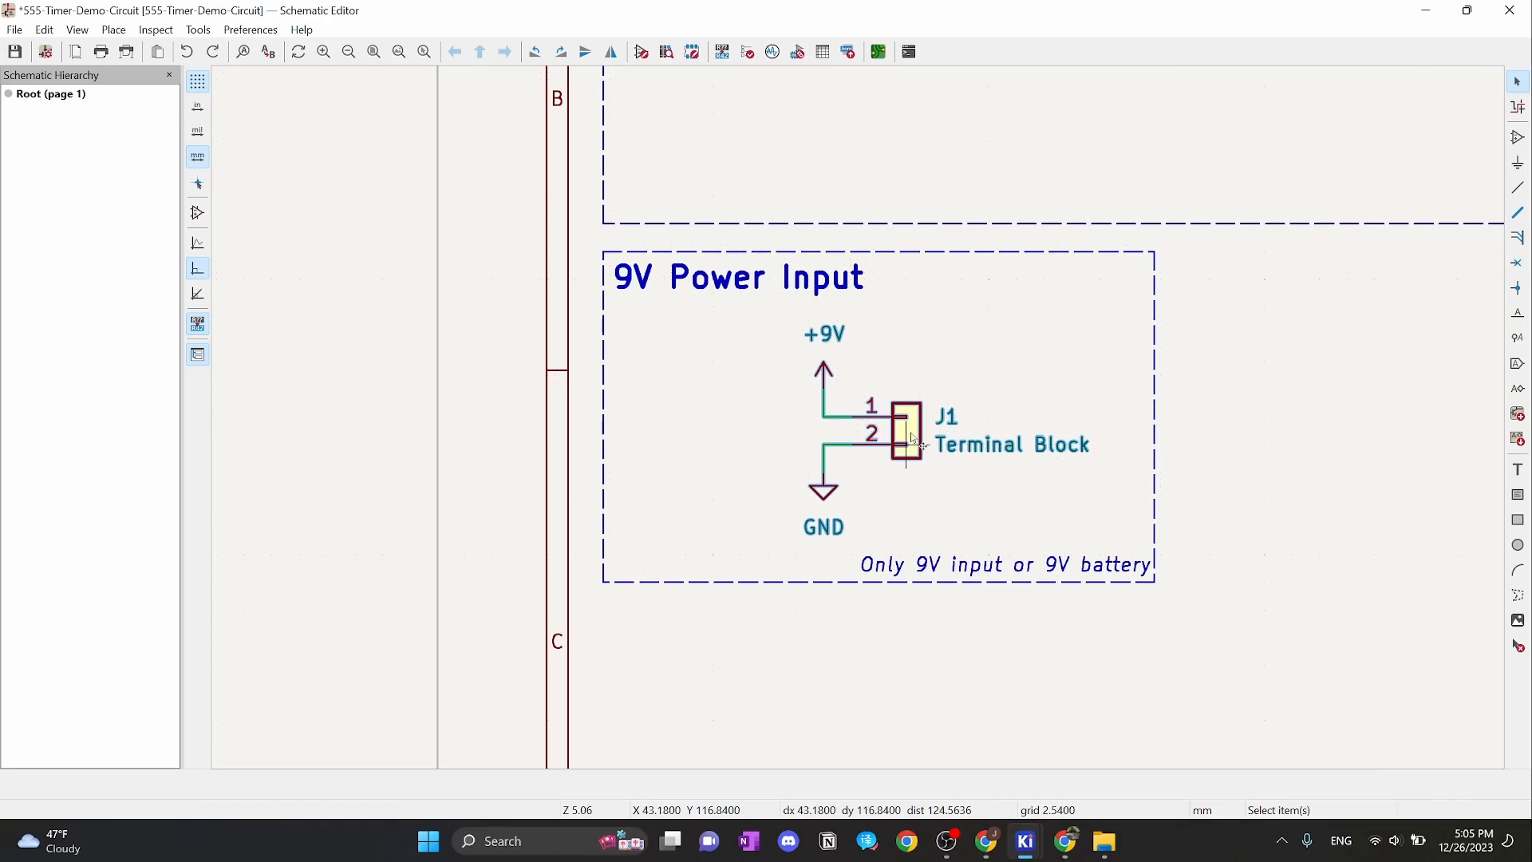
key("m")
left_click(796, 431)
left_click(992, 359)
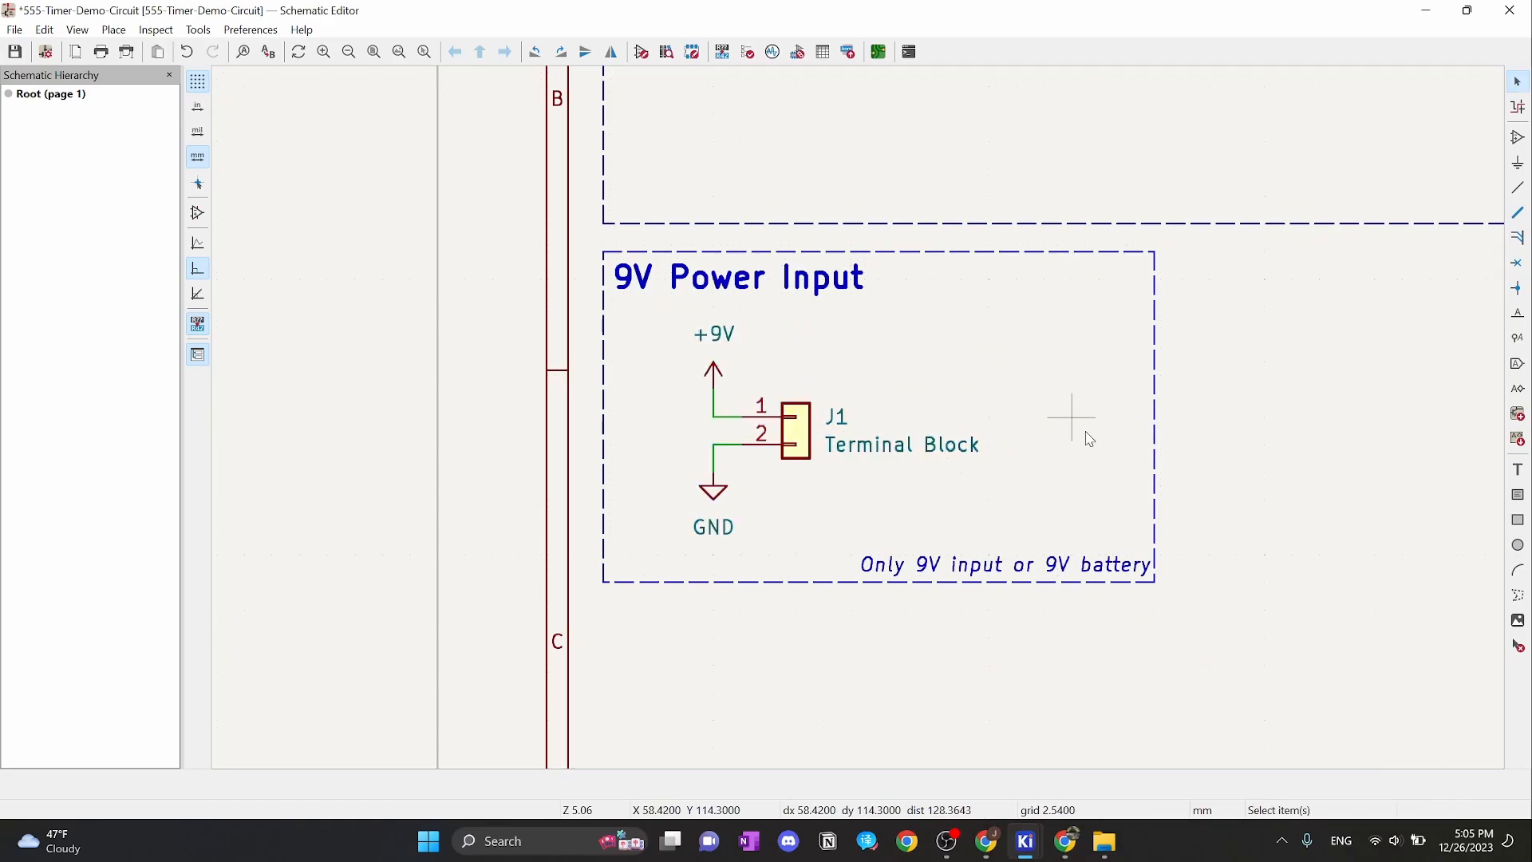
Move the battery note left and narrow the dashed box to 43.18 mm wide
left_click(1037, 563)
key("m")
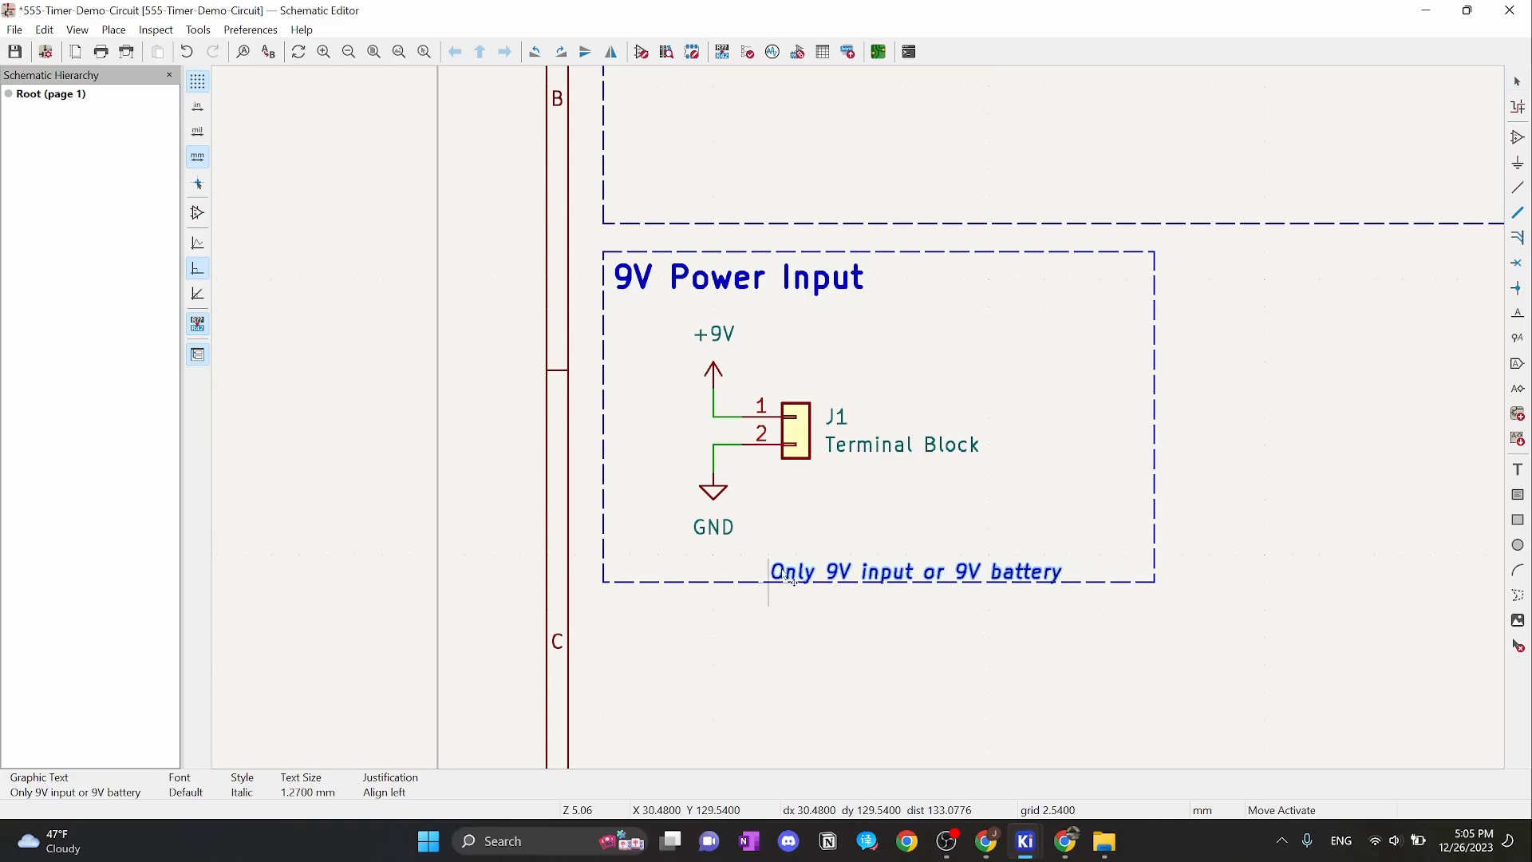
left_click(769, 576)
left_click(1156, 388)
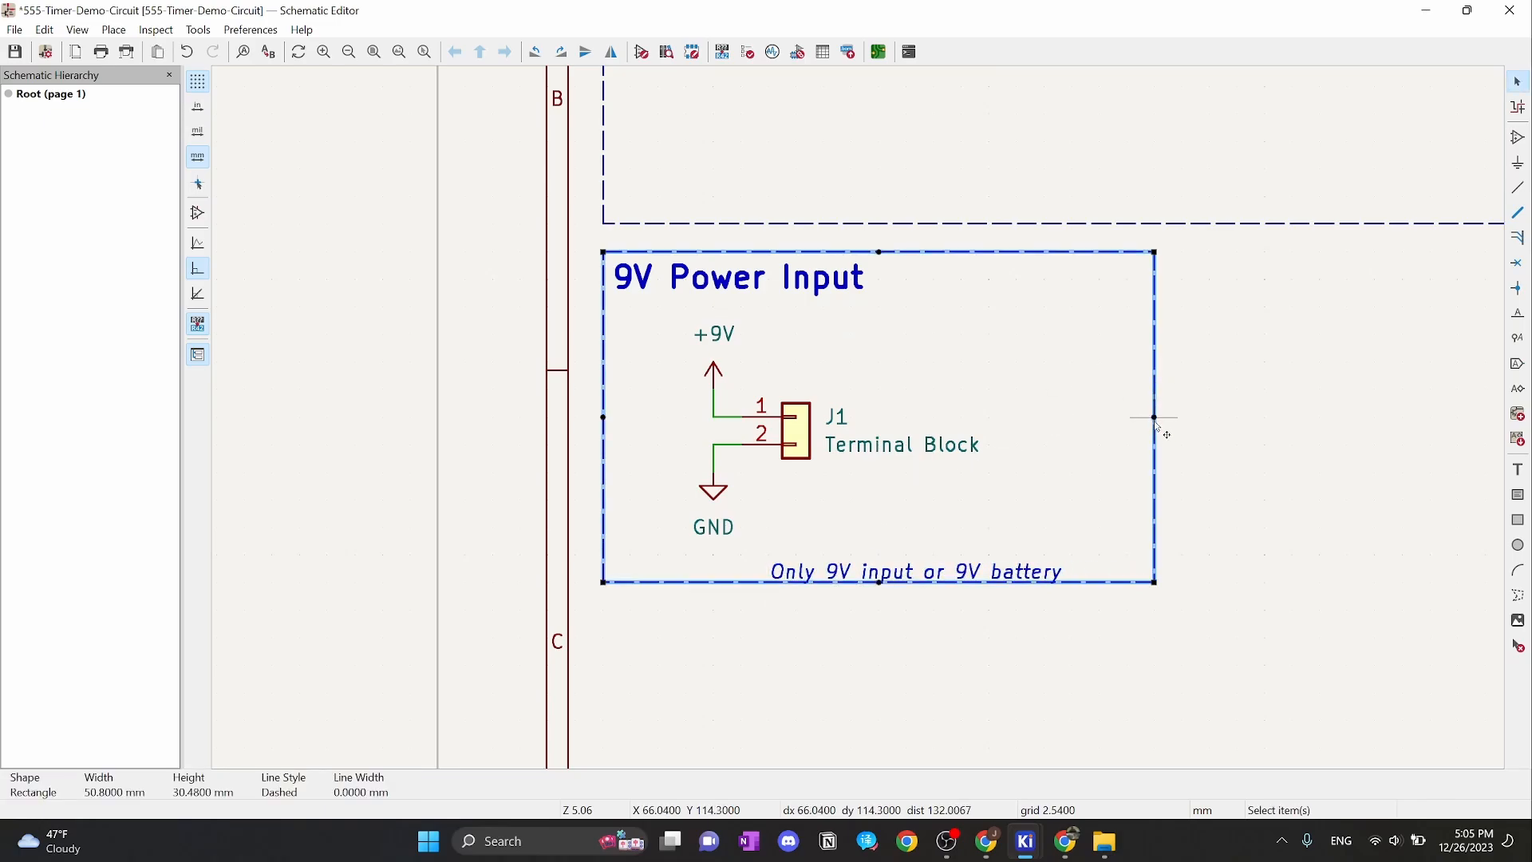
left_click_drag(1156, 422, 1072, 431)
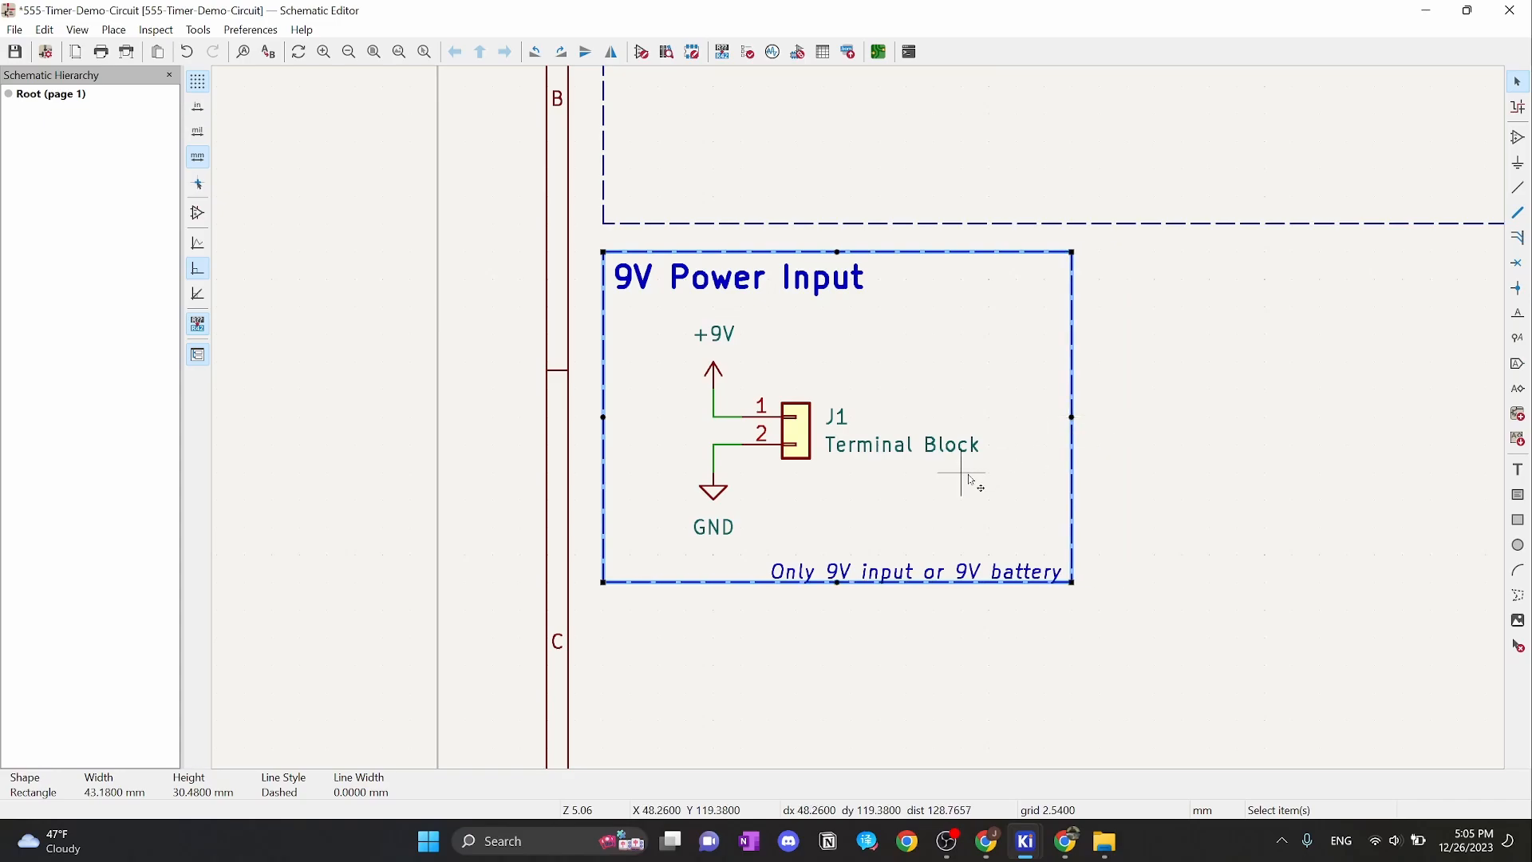
left_click(1213, 471)
Return to the 0.6350 mm grid and raise the battery note one grid step
right_click(1155, 500)
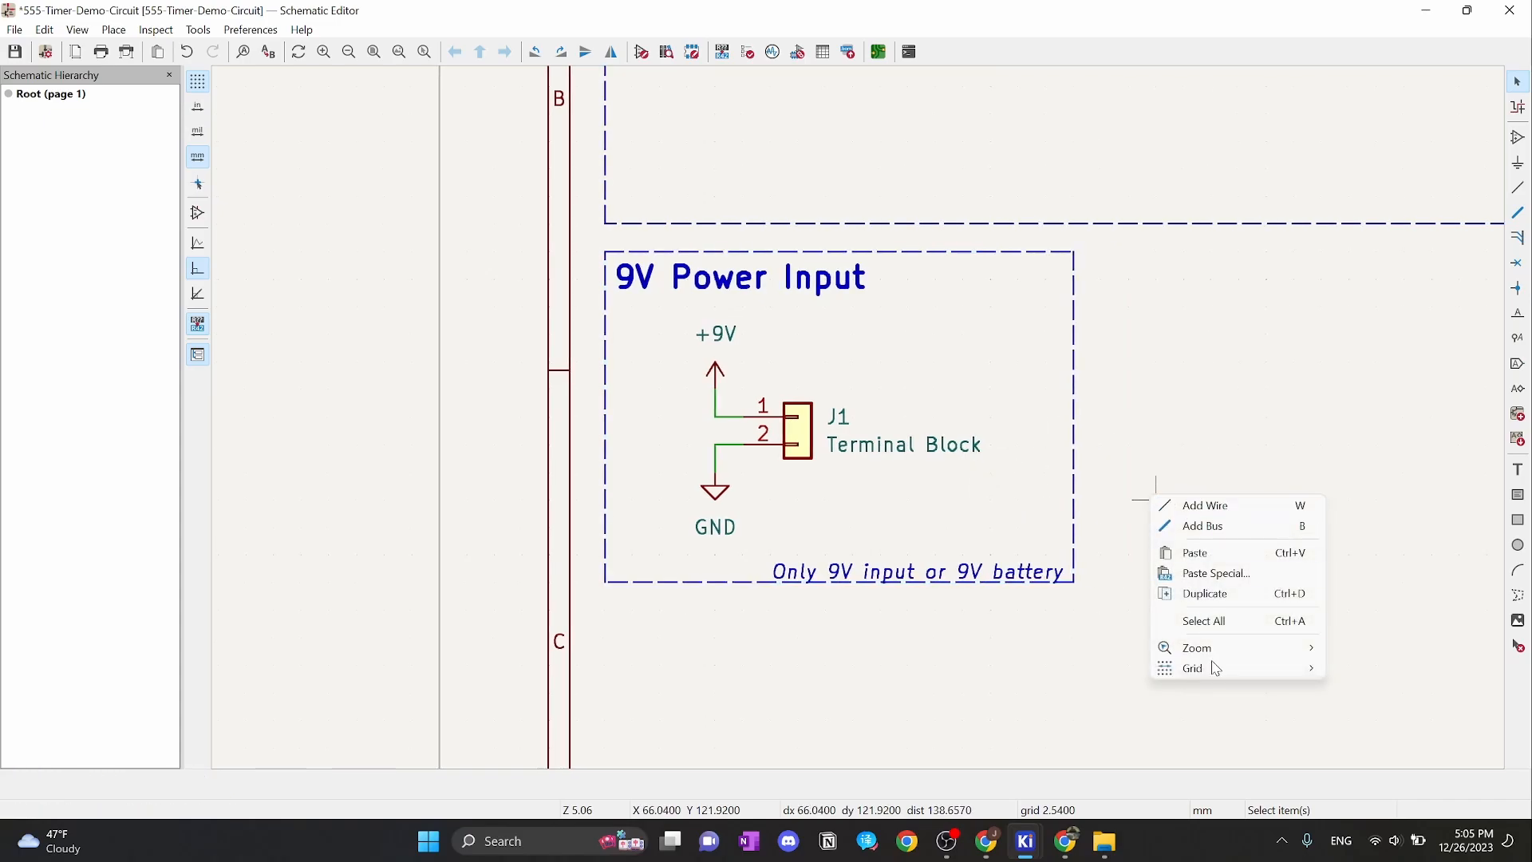
mouse_move(1245, 670)
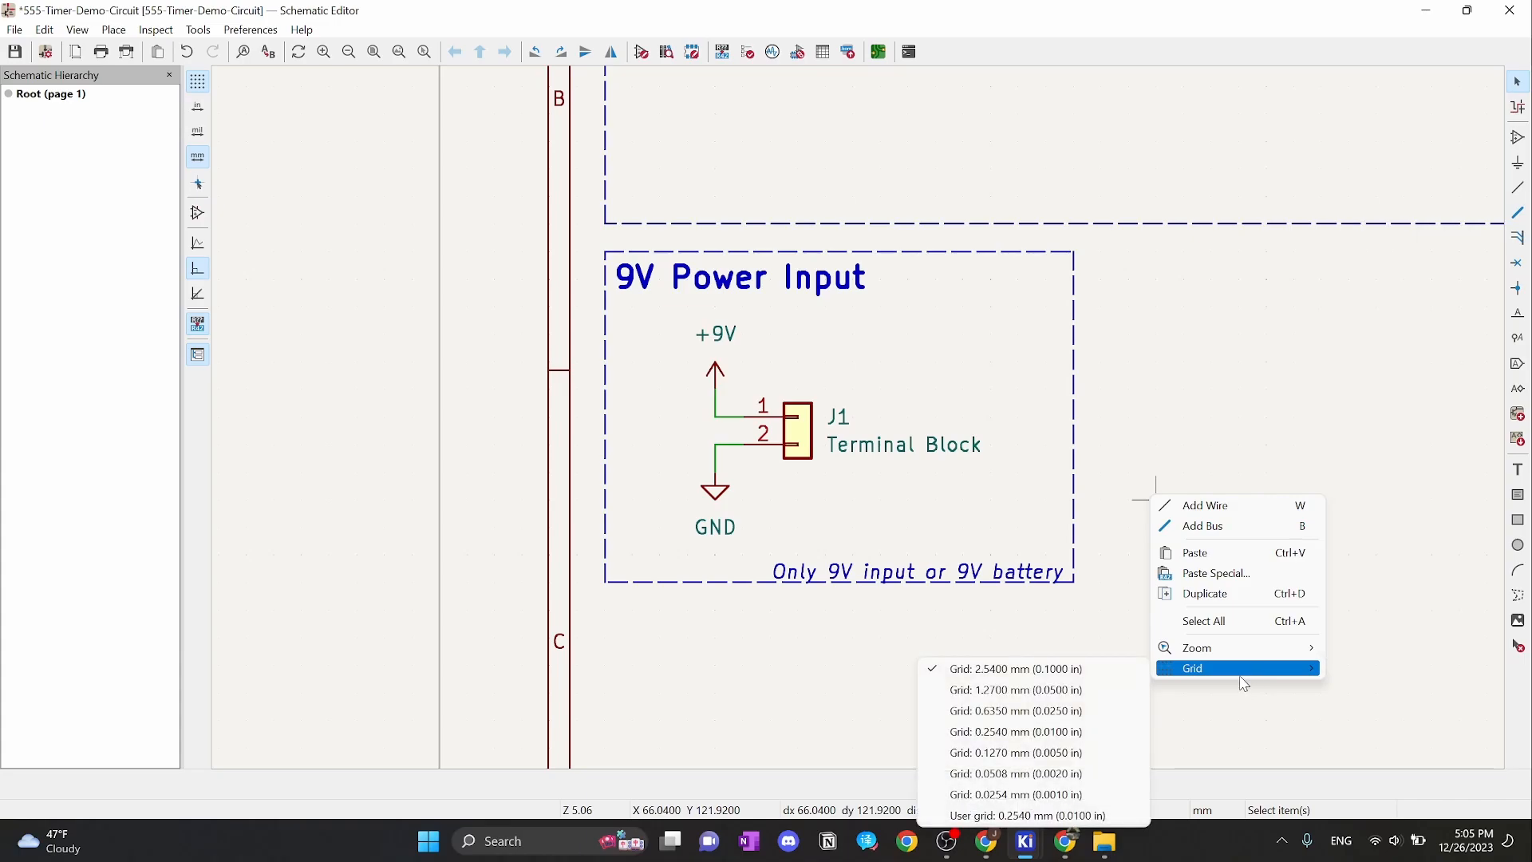
left_click(1035, 711)
left_click(964, 579)
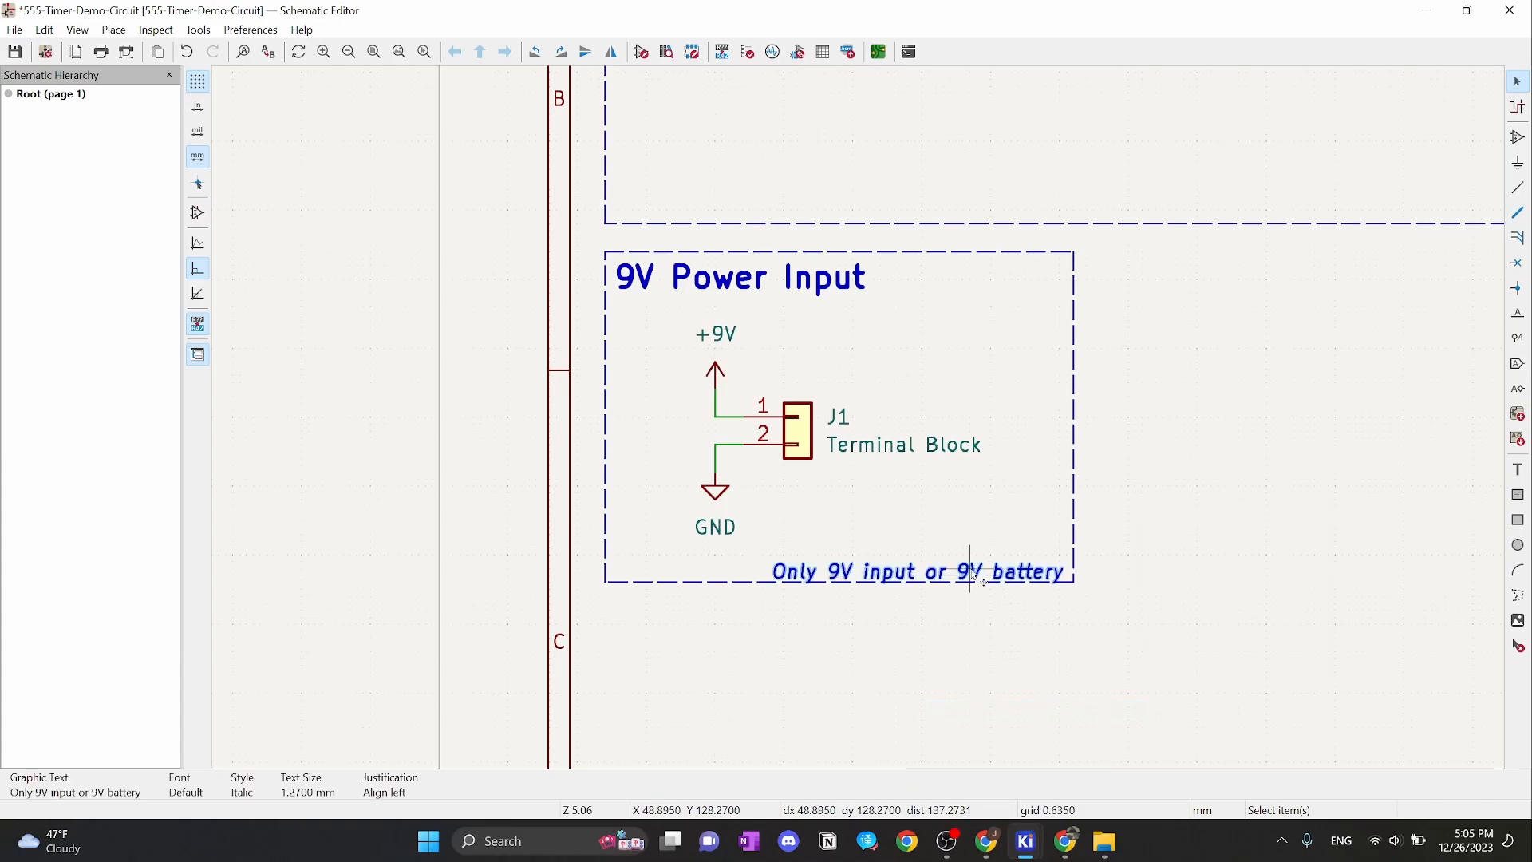
left_click_drag(780, 580, 779, 572)
left_click(1186, 532)
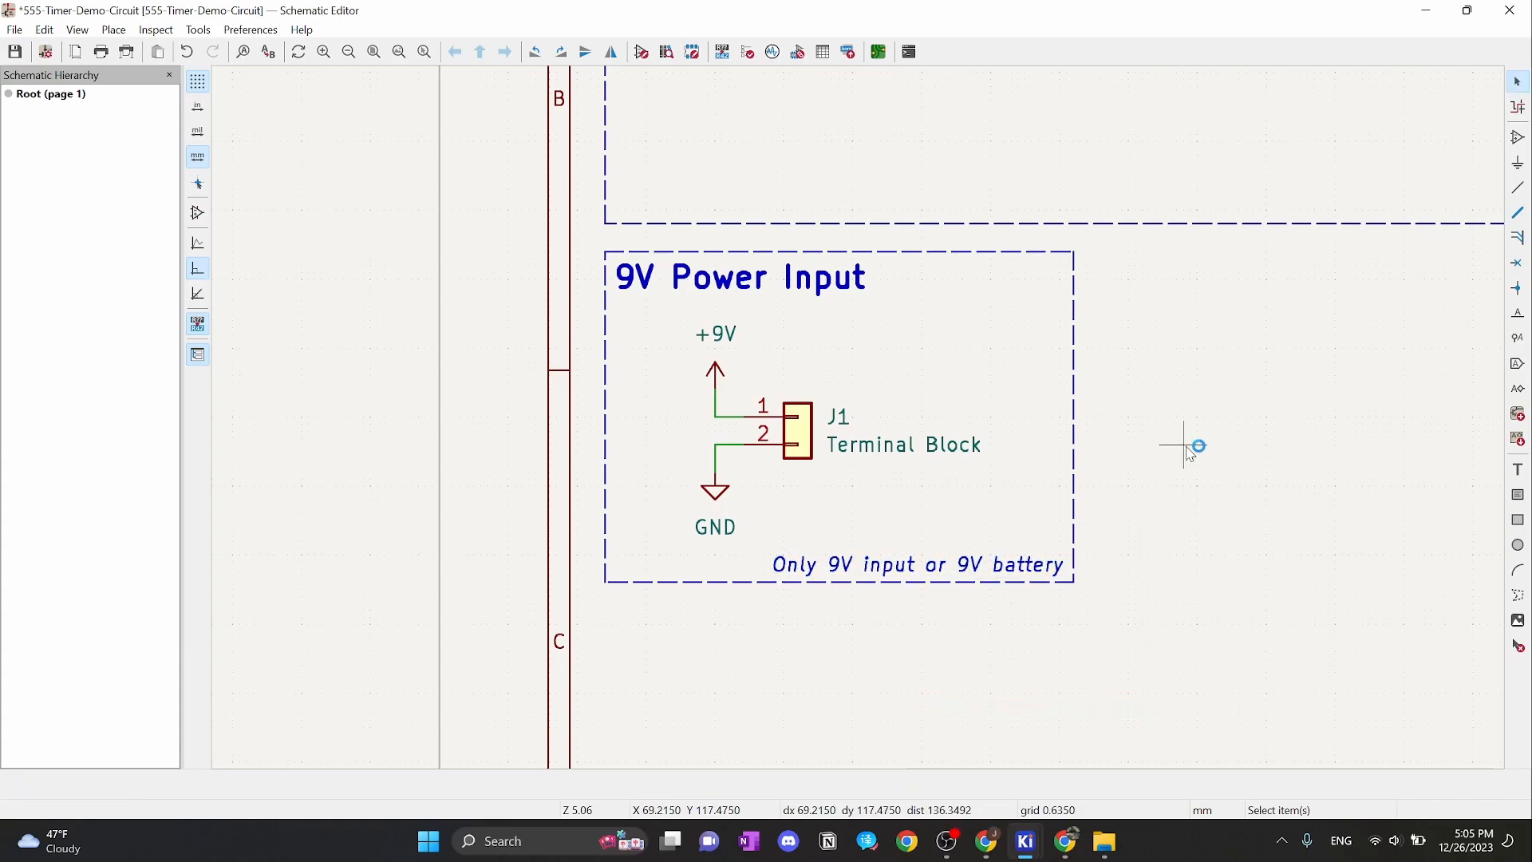
scroll(1194, 421, "down", 2)
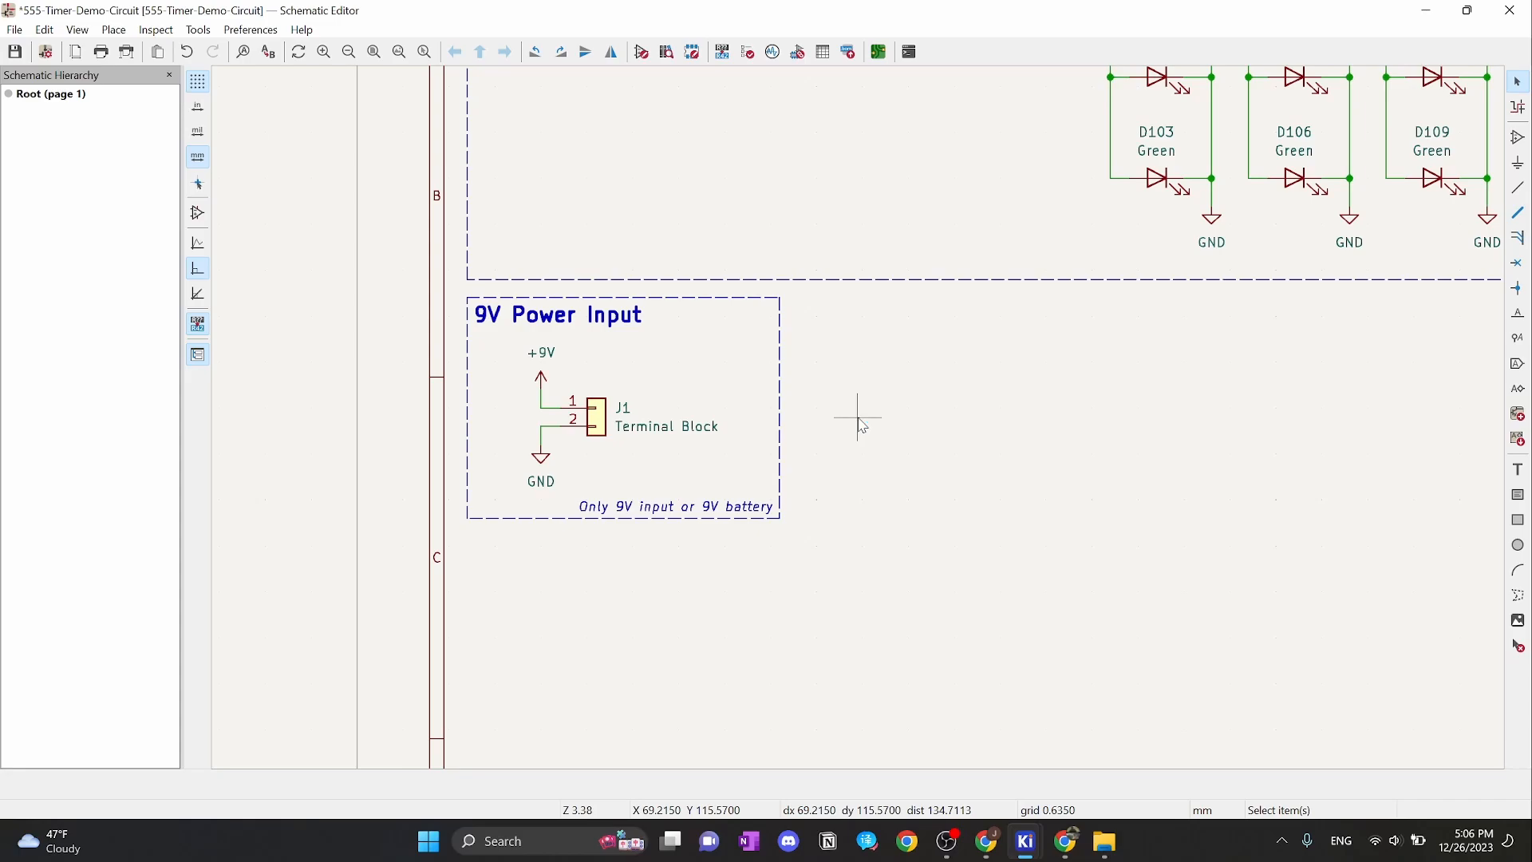
scroll(1066, 397, "right", 3)
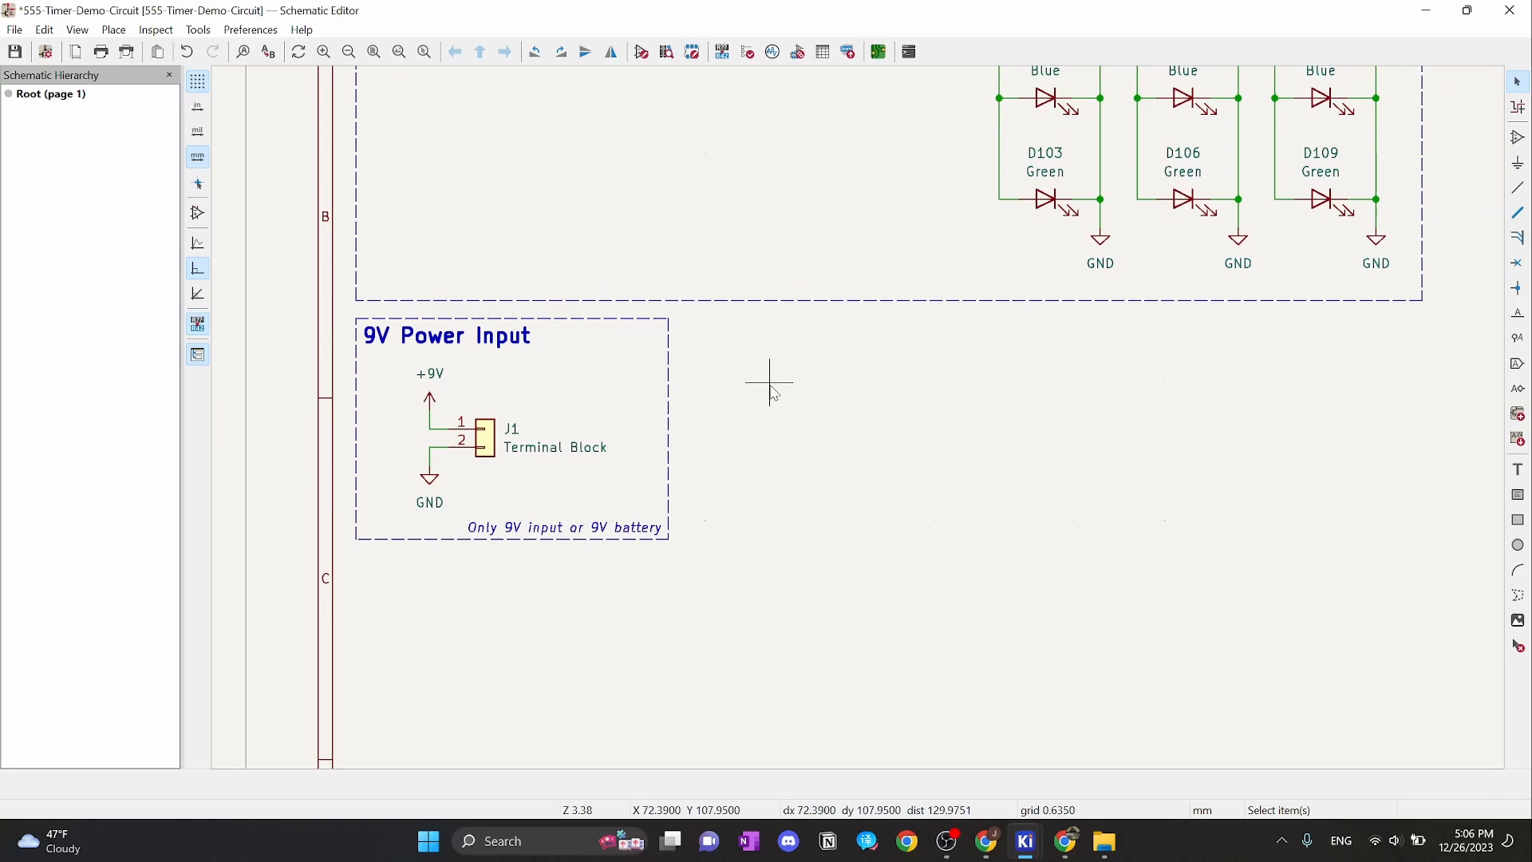
Place two MountingHole symbols, one below the other
key("a")
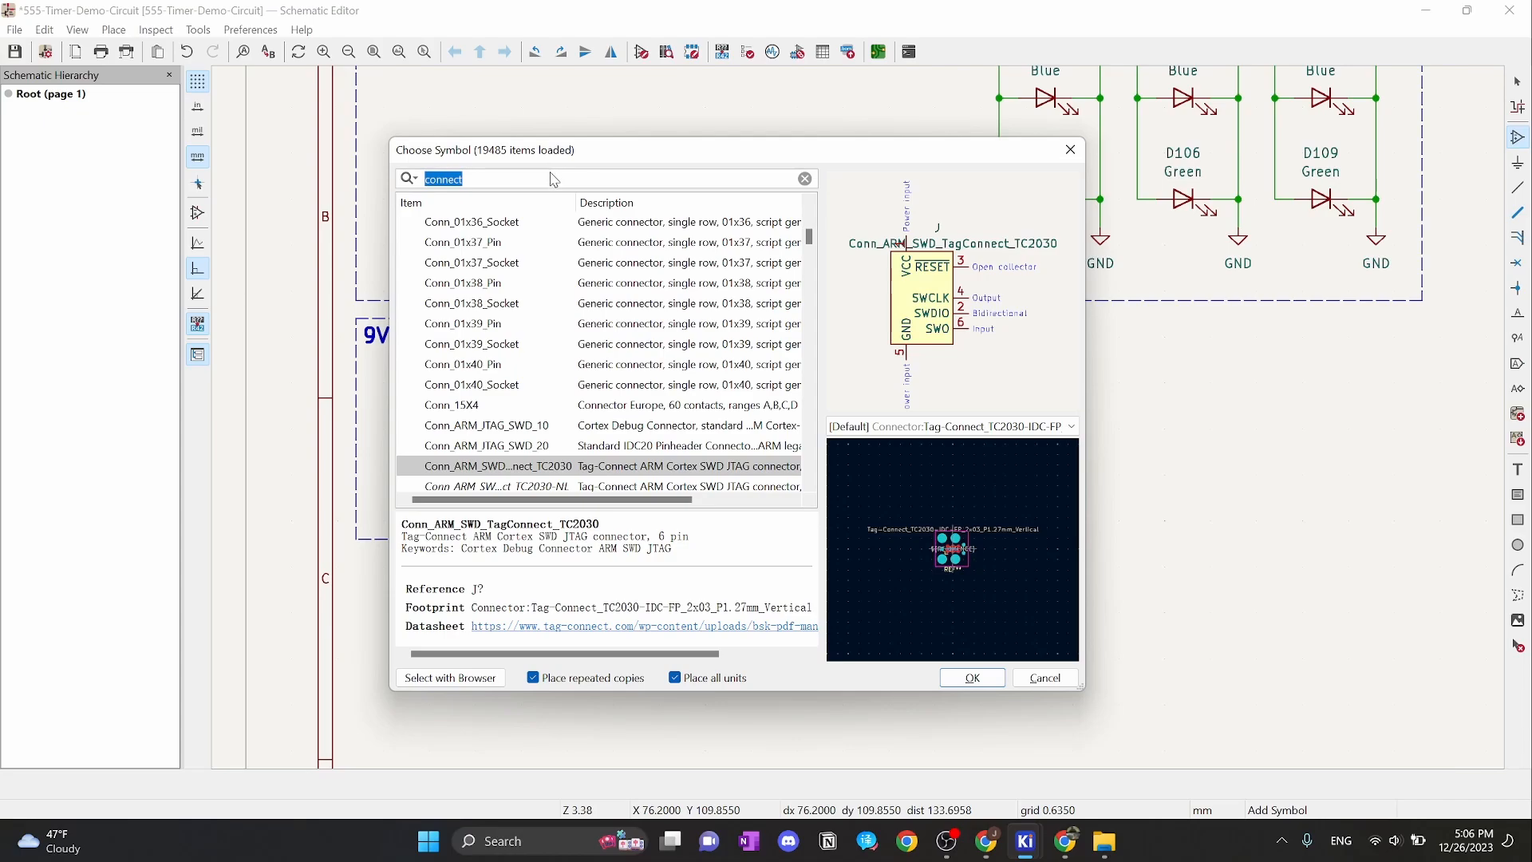
left_click(510, 184)
type("mounting")
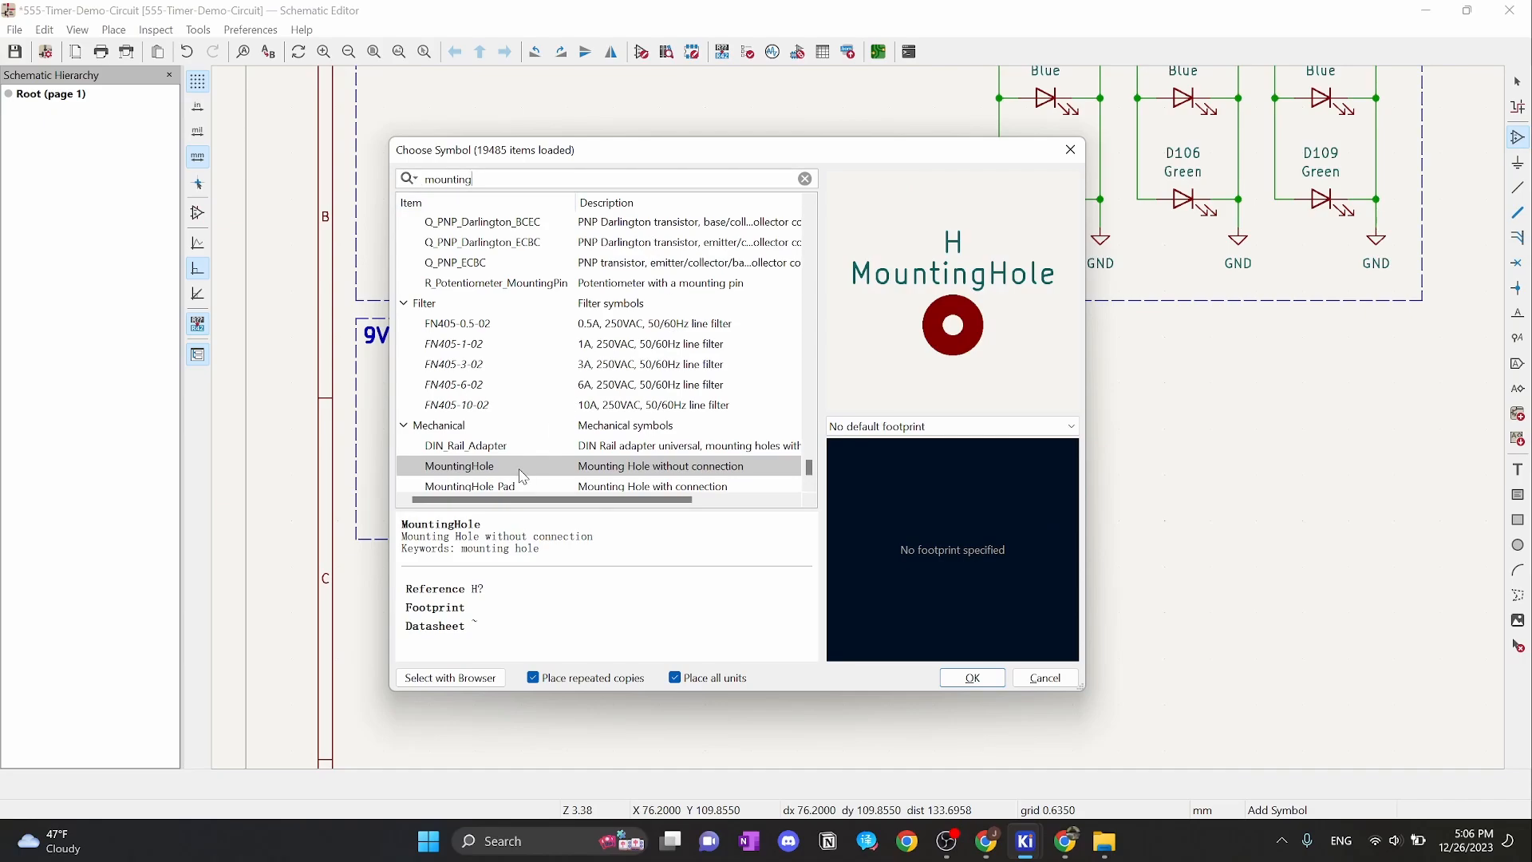
double_click(496, 467)
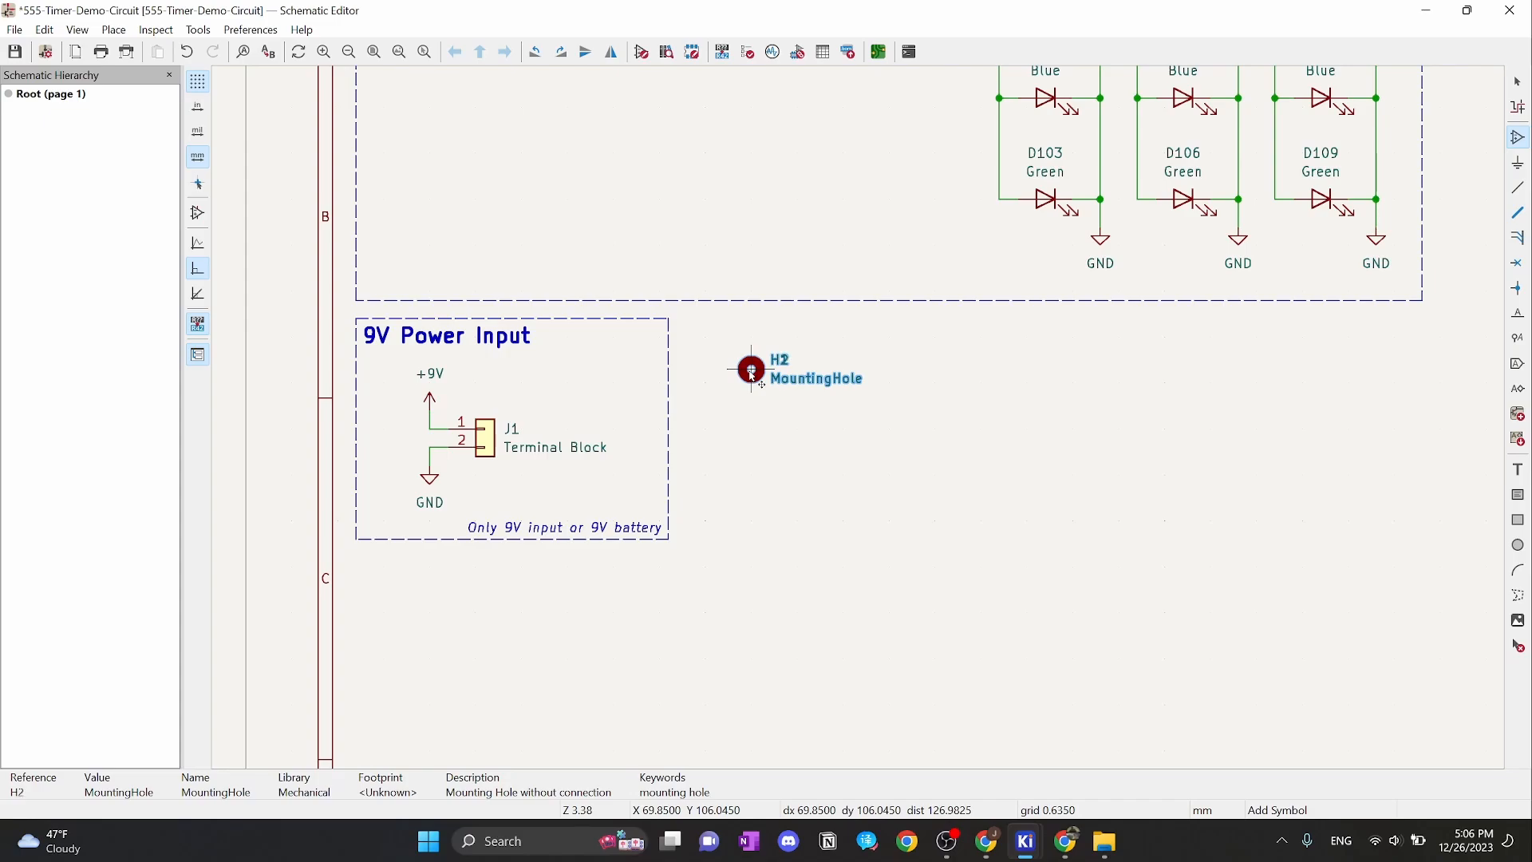
left_click(751, 420)
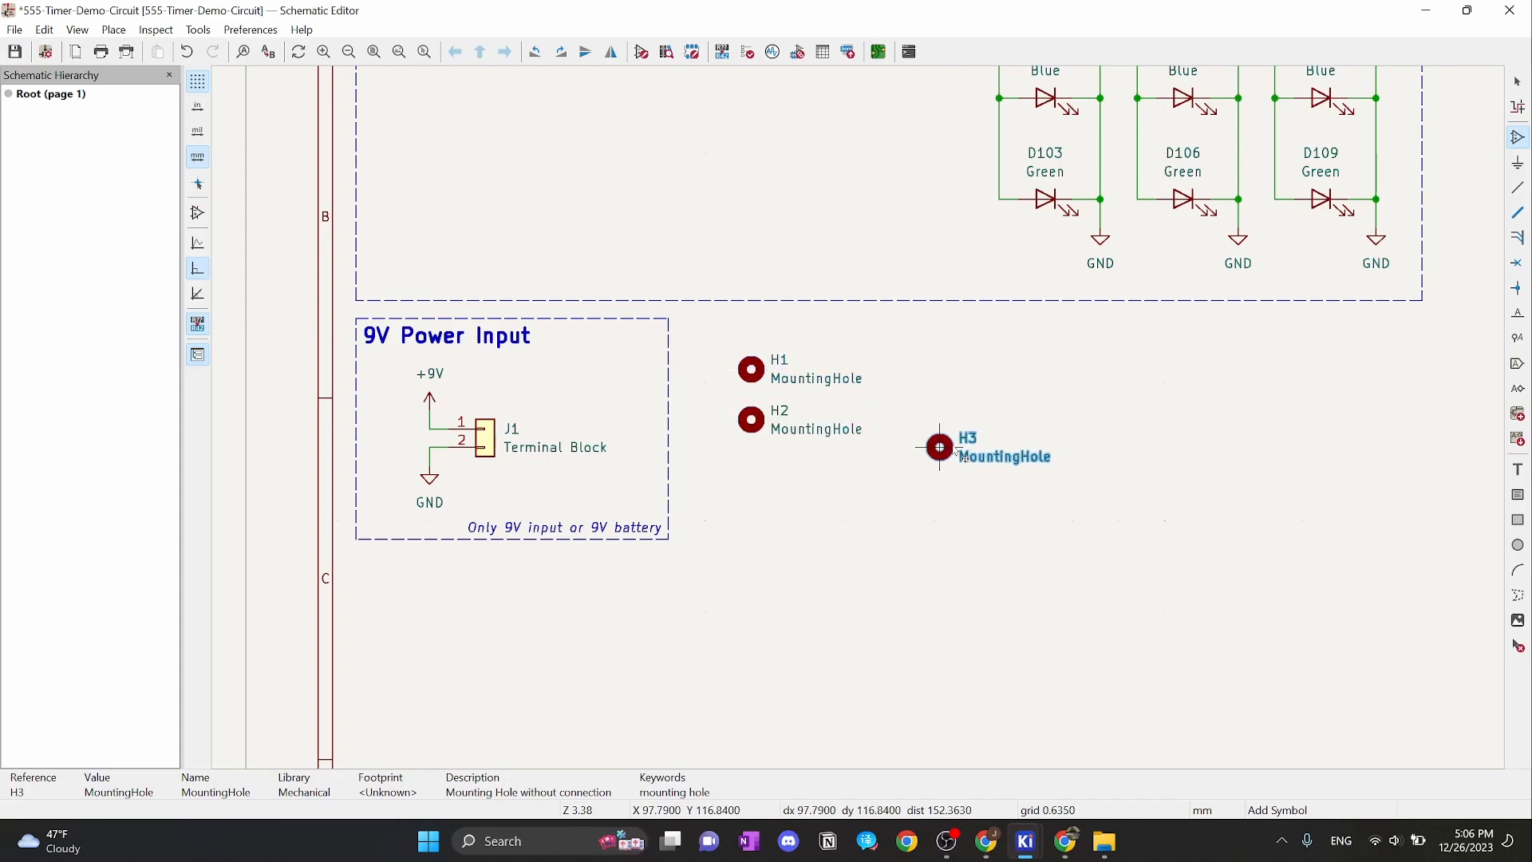
key("Escape")
key("Escape")
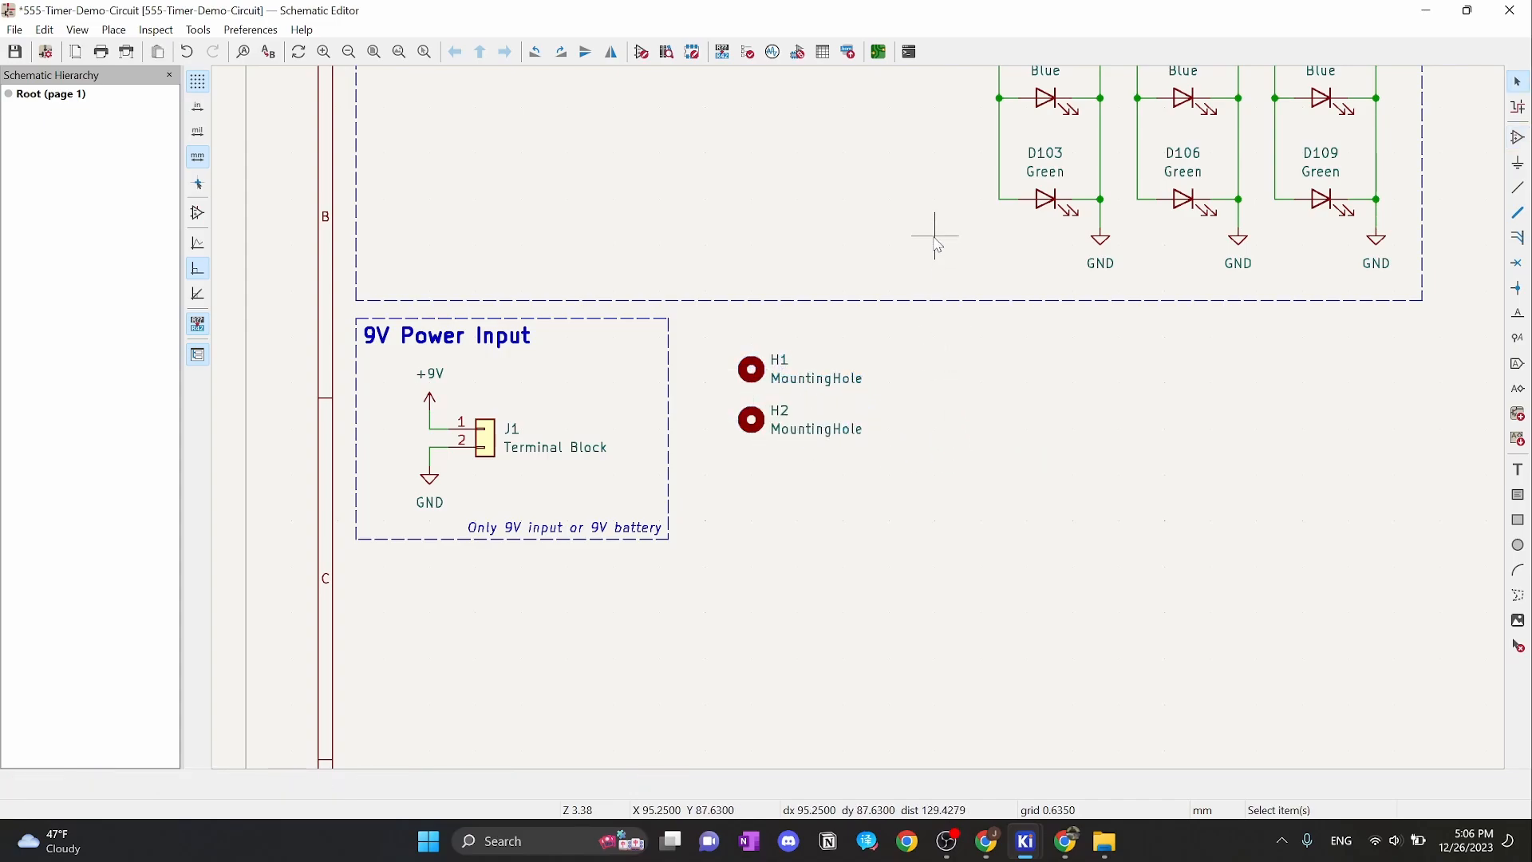
Renumber the terminal block J101 and the mounting holes H101 and H102
middle_click_drag(930, 233, 1140, 386)
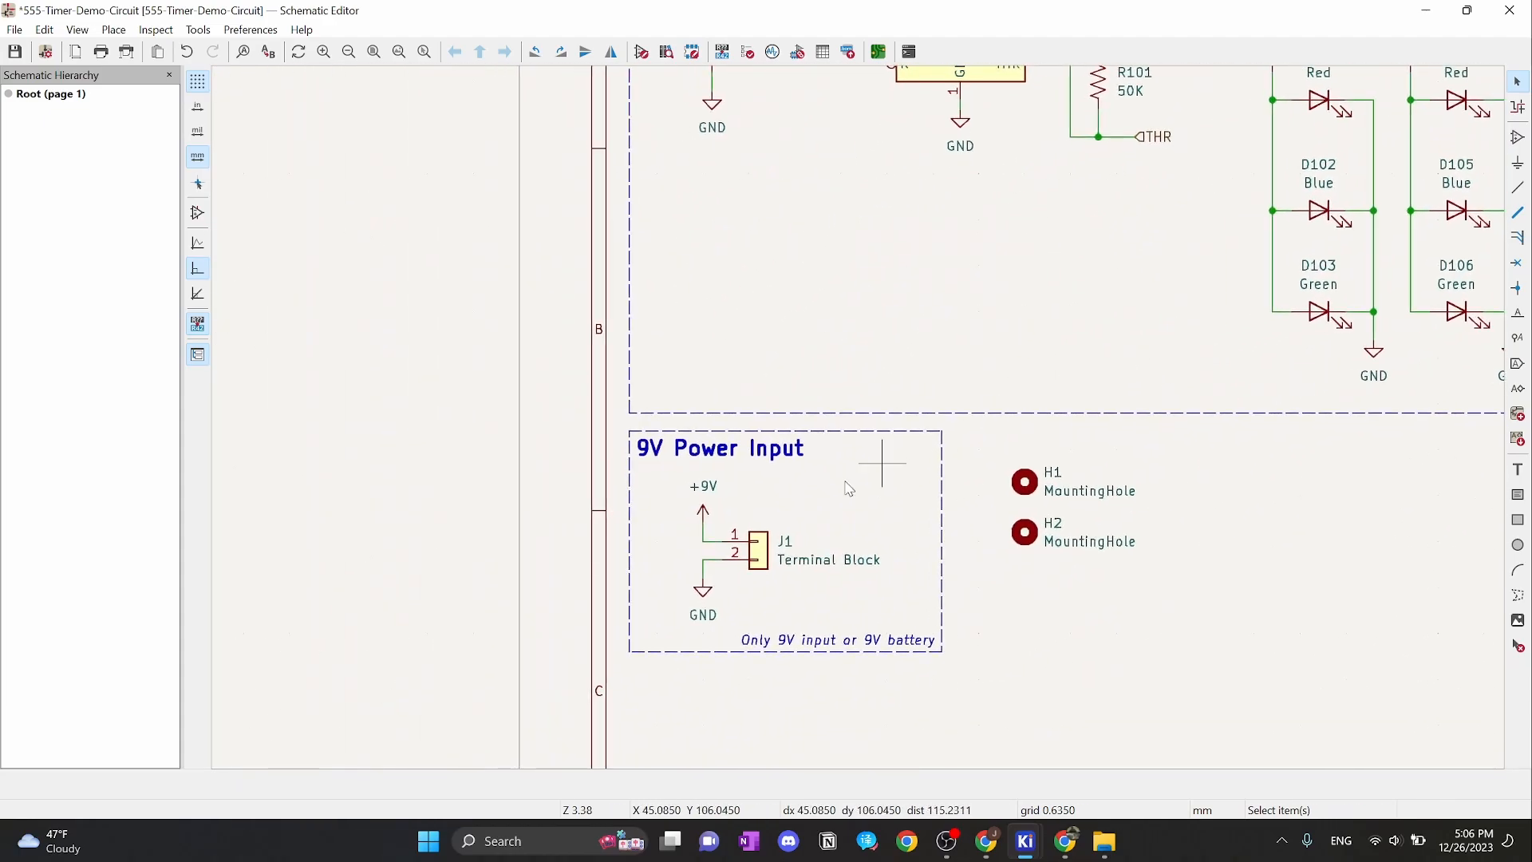
double_click(787, 538)
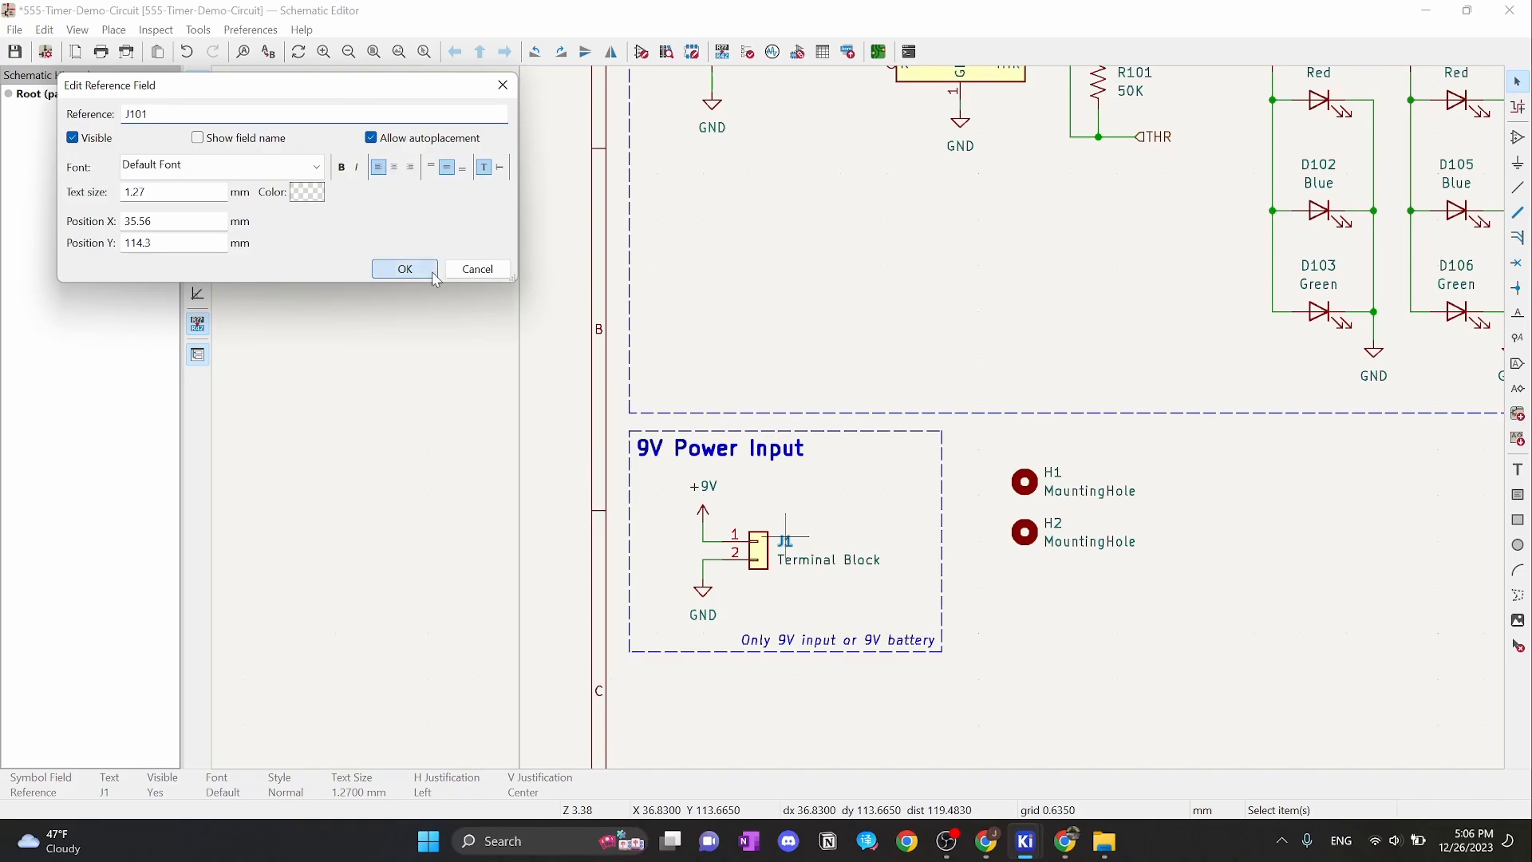
left_click(405, 269)
double_click(1053, 472)
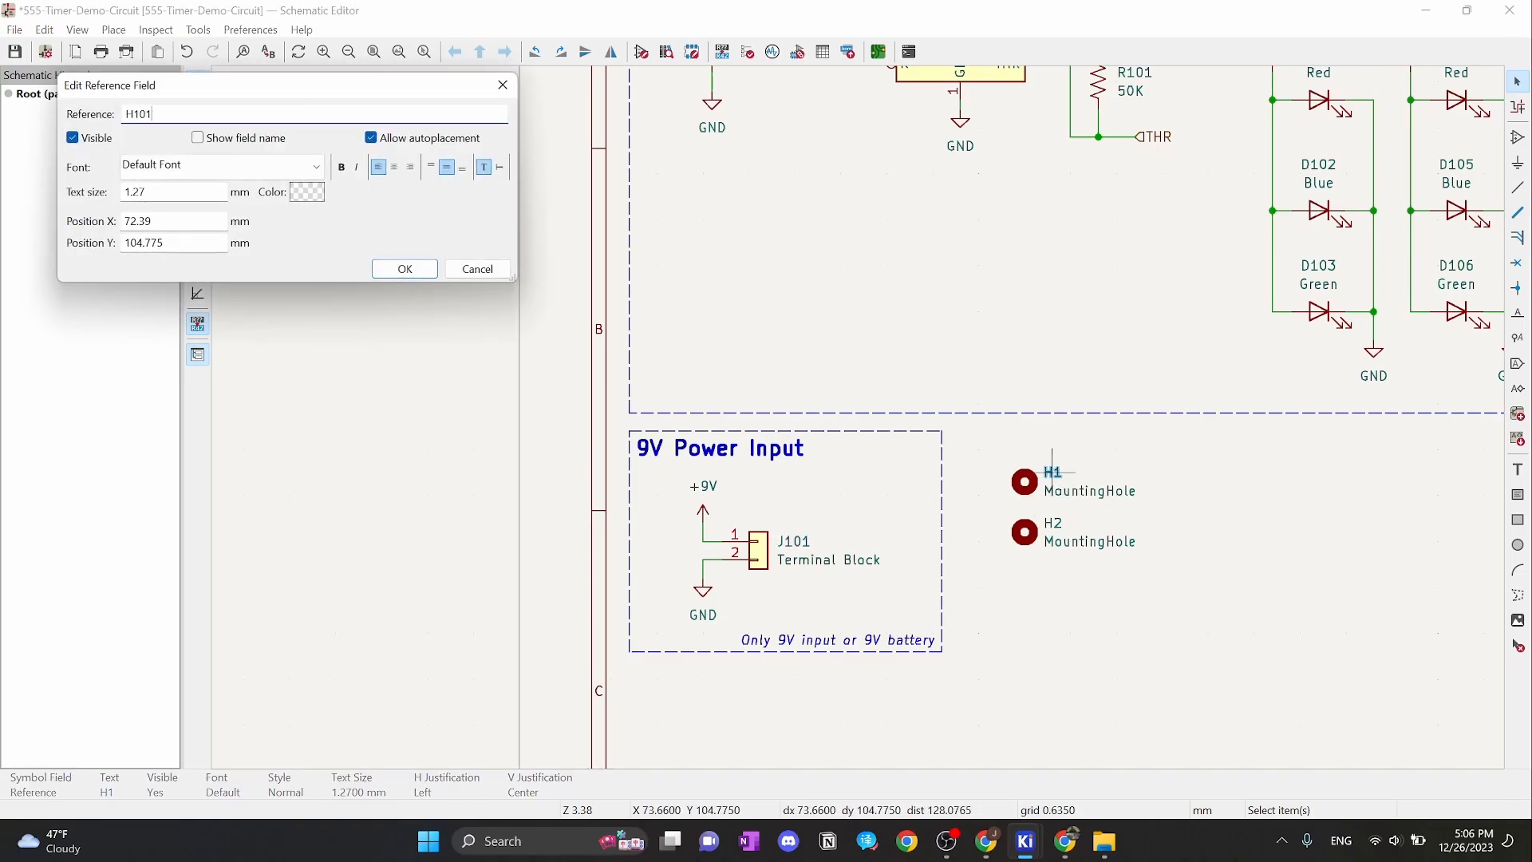
type("101")
left_click(405, 269)
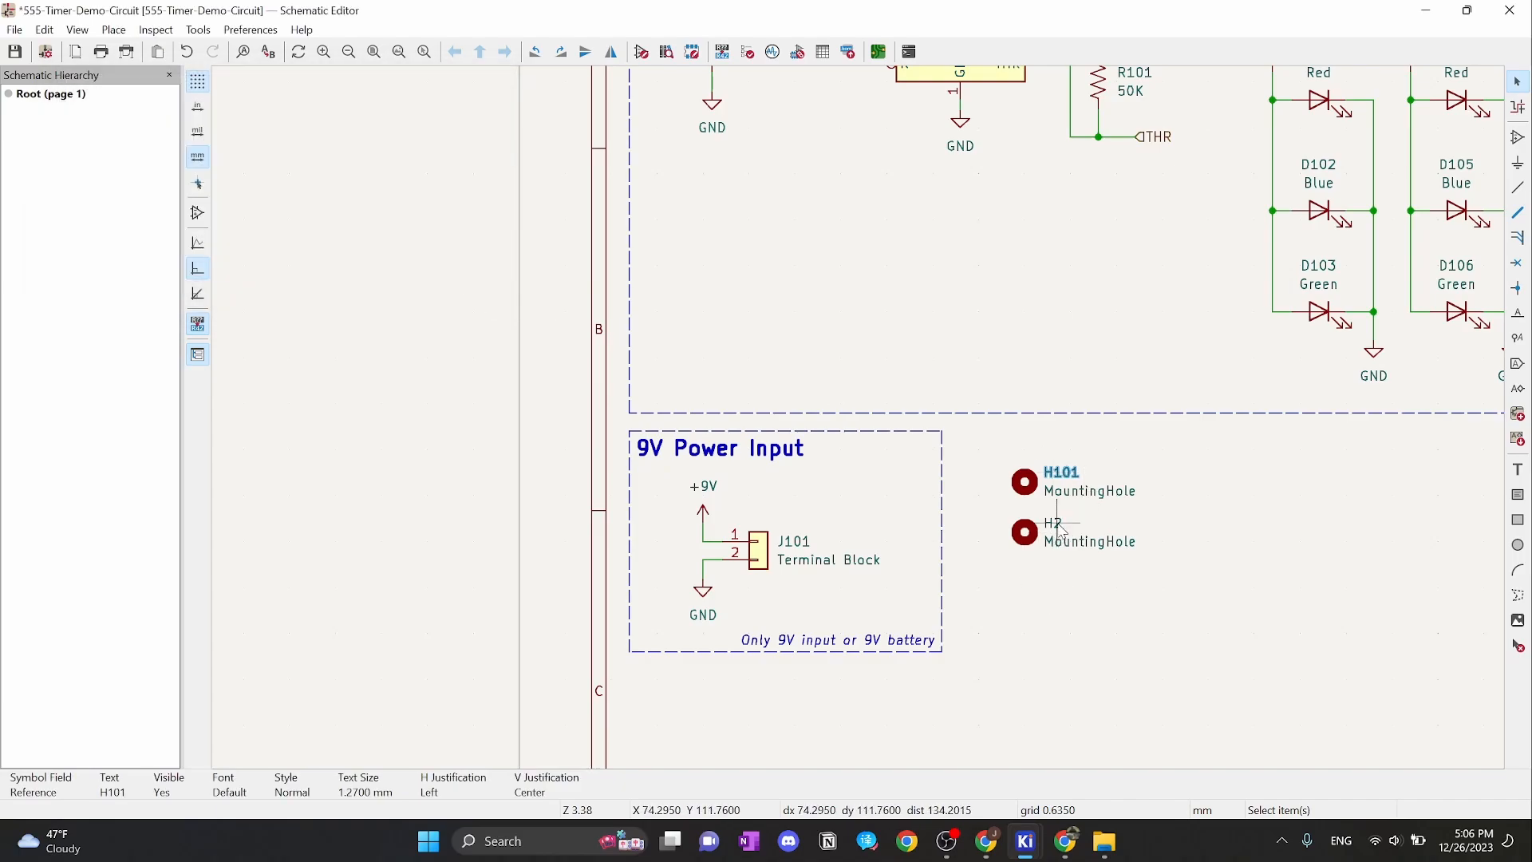
double_click(1054, 524)
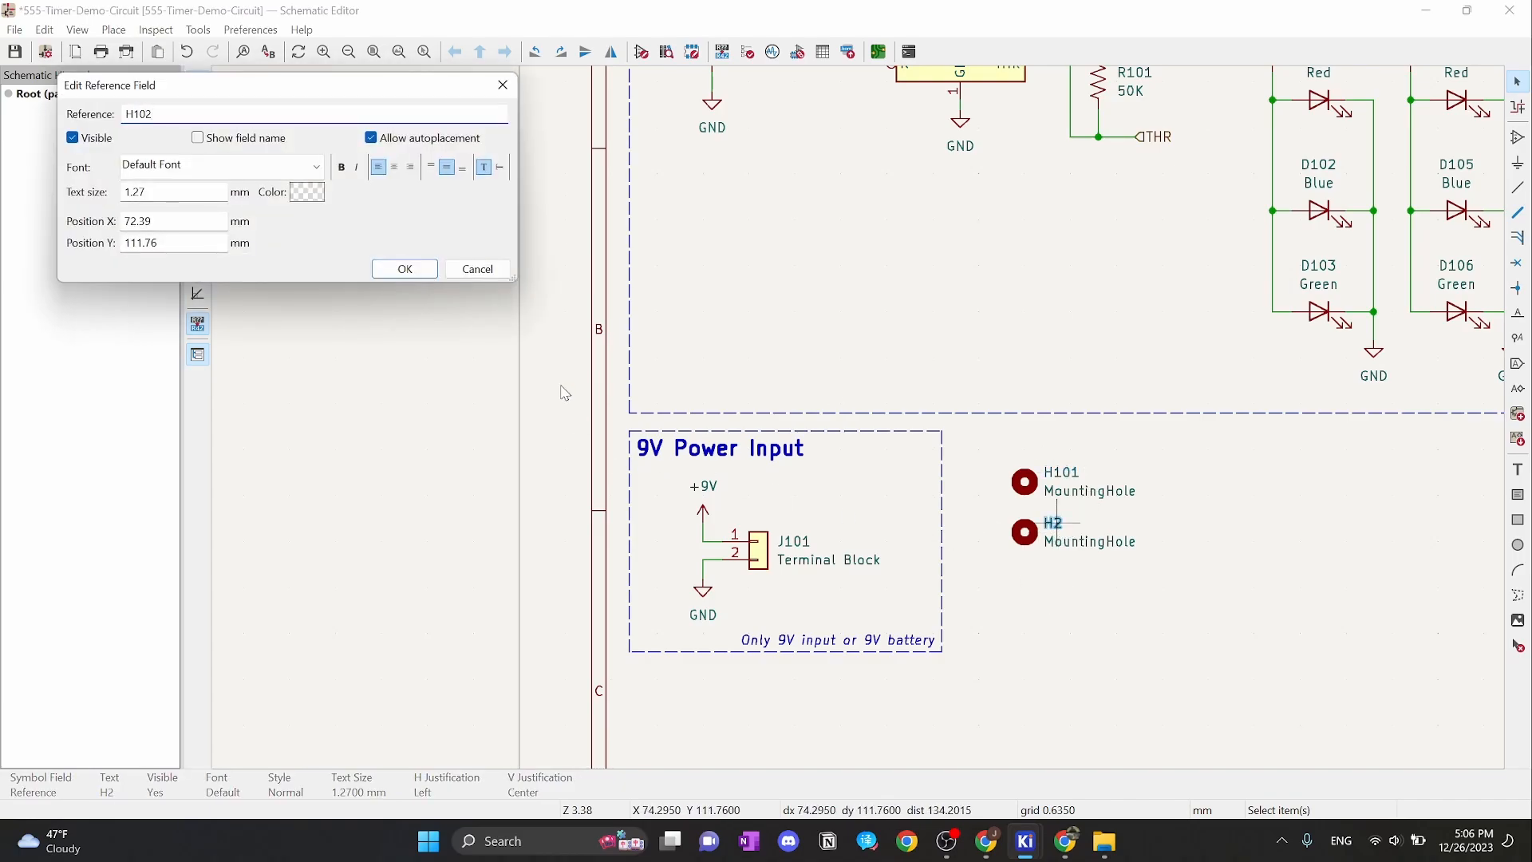
left_click(405, 269)
Move both mounting holes together slightly right and down
middle_click_drag(1194, 588, 961, 386)
left_click_drag(803, 331, 958, 450)
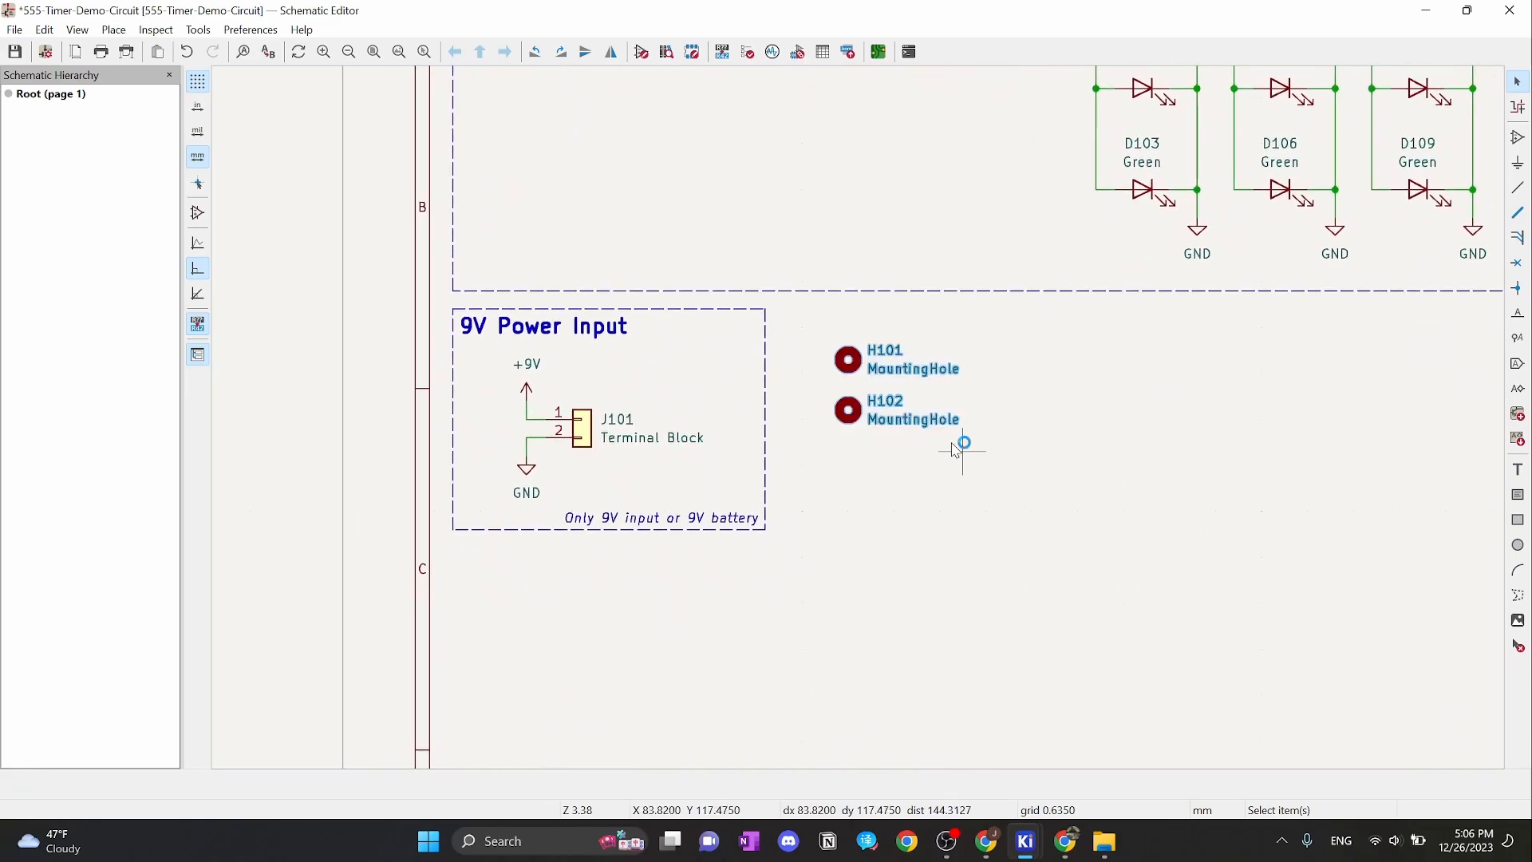
left_click_drag(850, 412, 881, 435)
Draw a rectangle around H101 and H102 on the 2.54 mm grid
left_click(1146, 440)
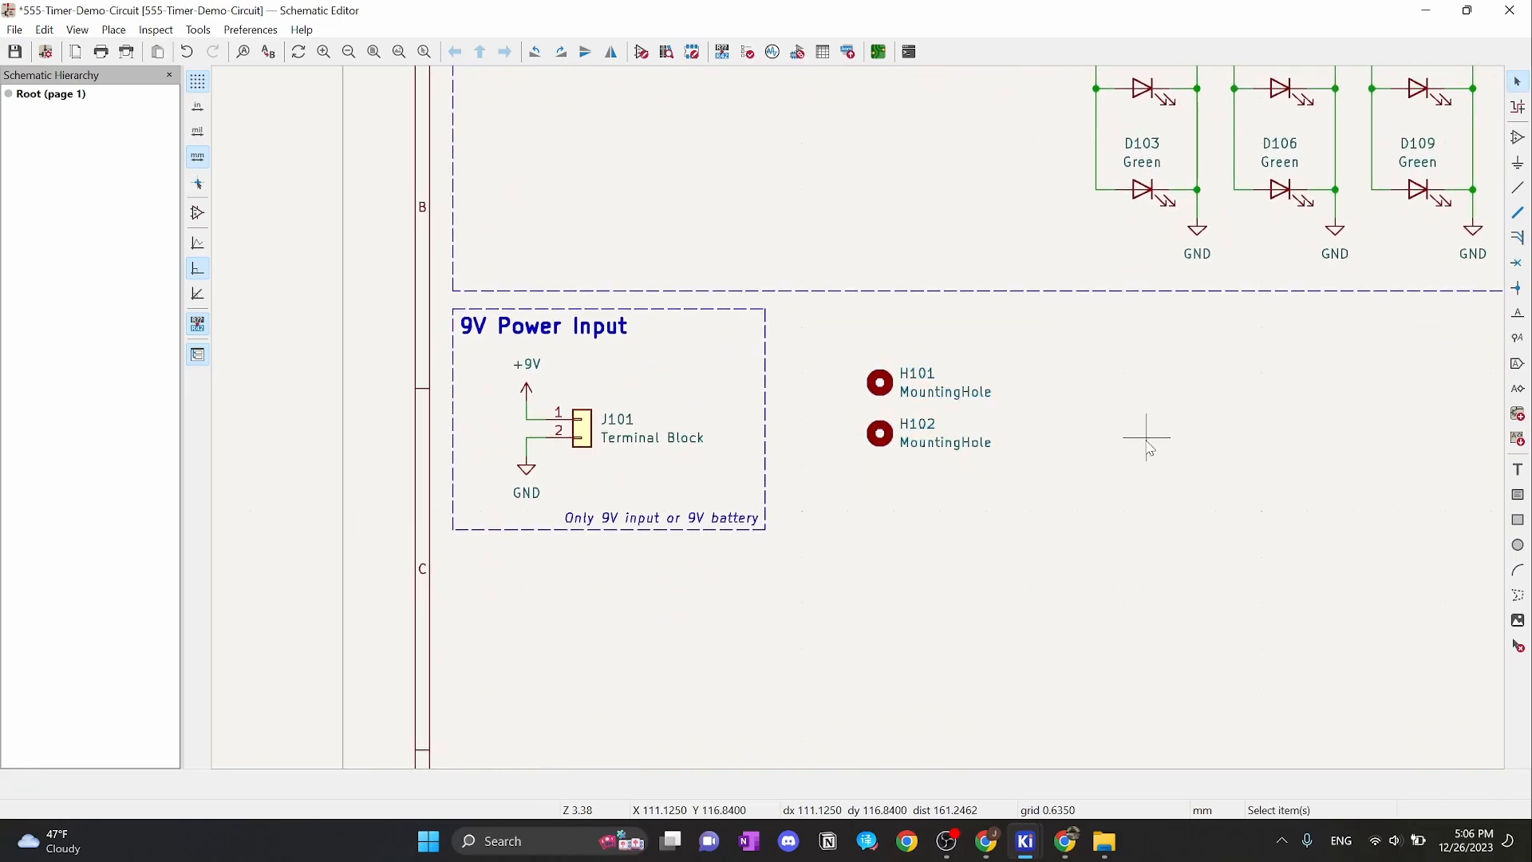
left_click(1519, 522)
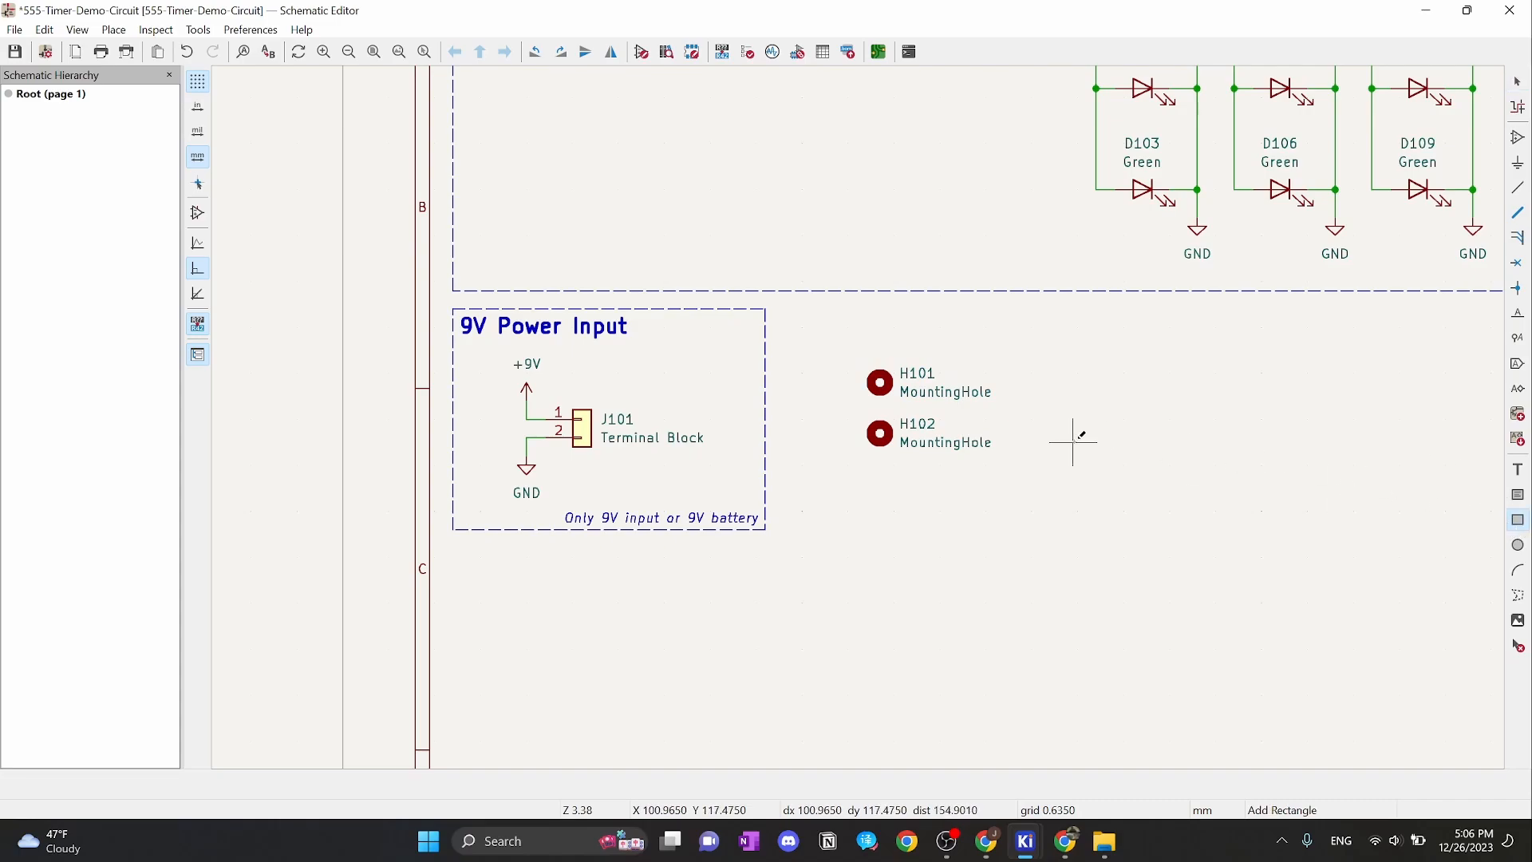
right_click(1053, 411)
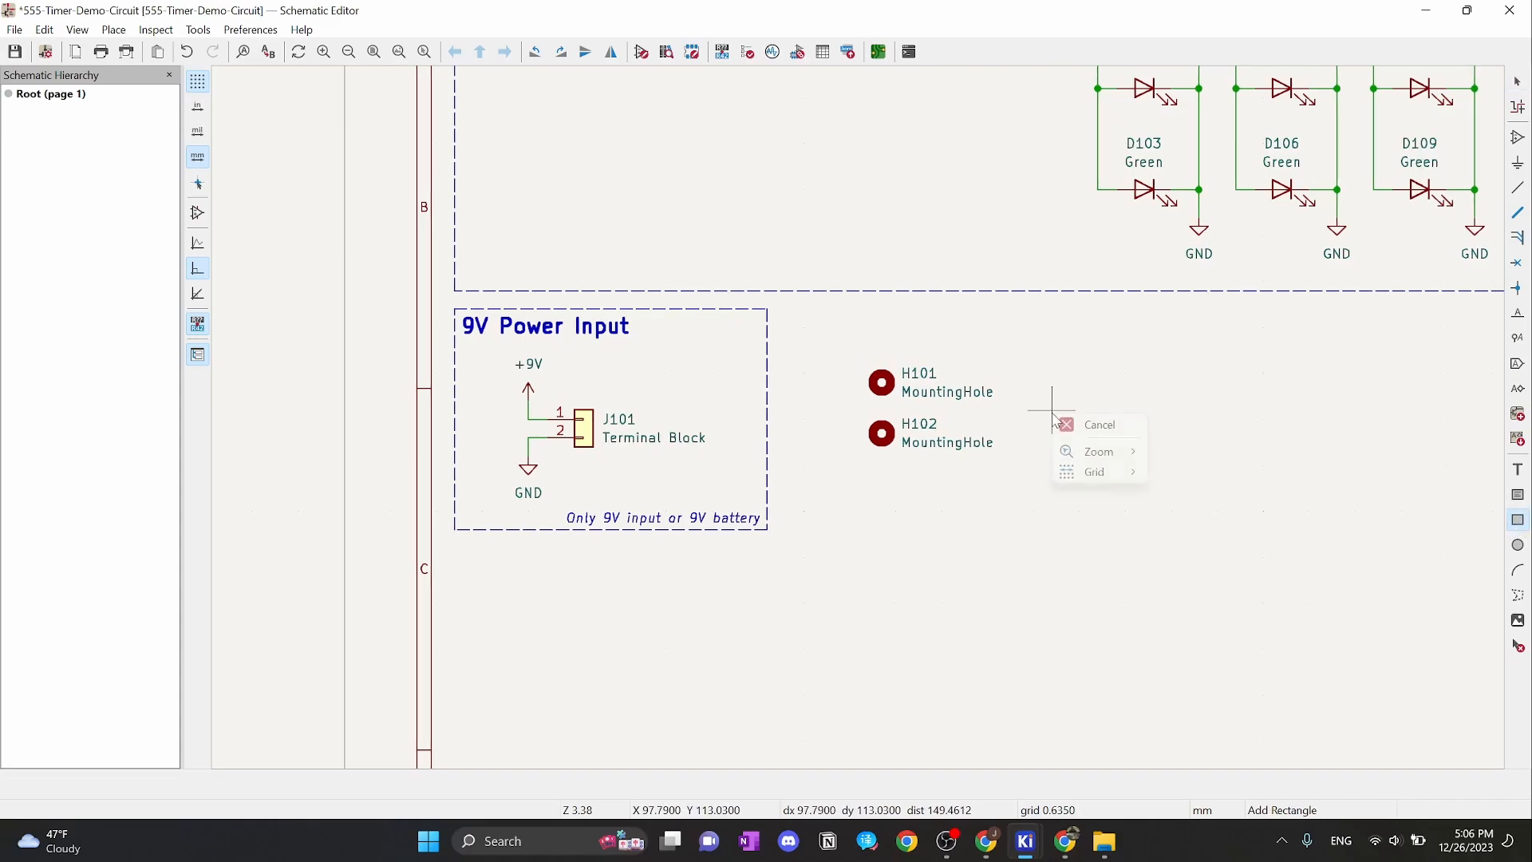
mouse_move(1123, 479)
left_click(1213, 472)
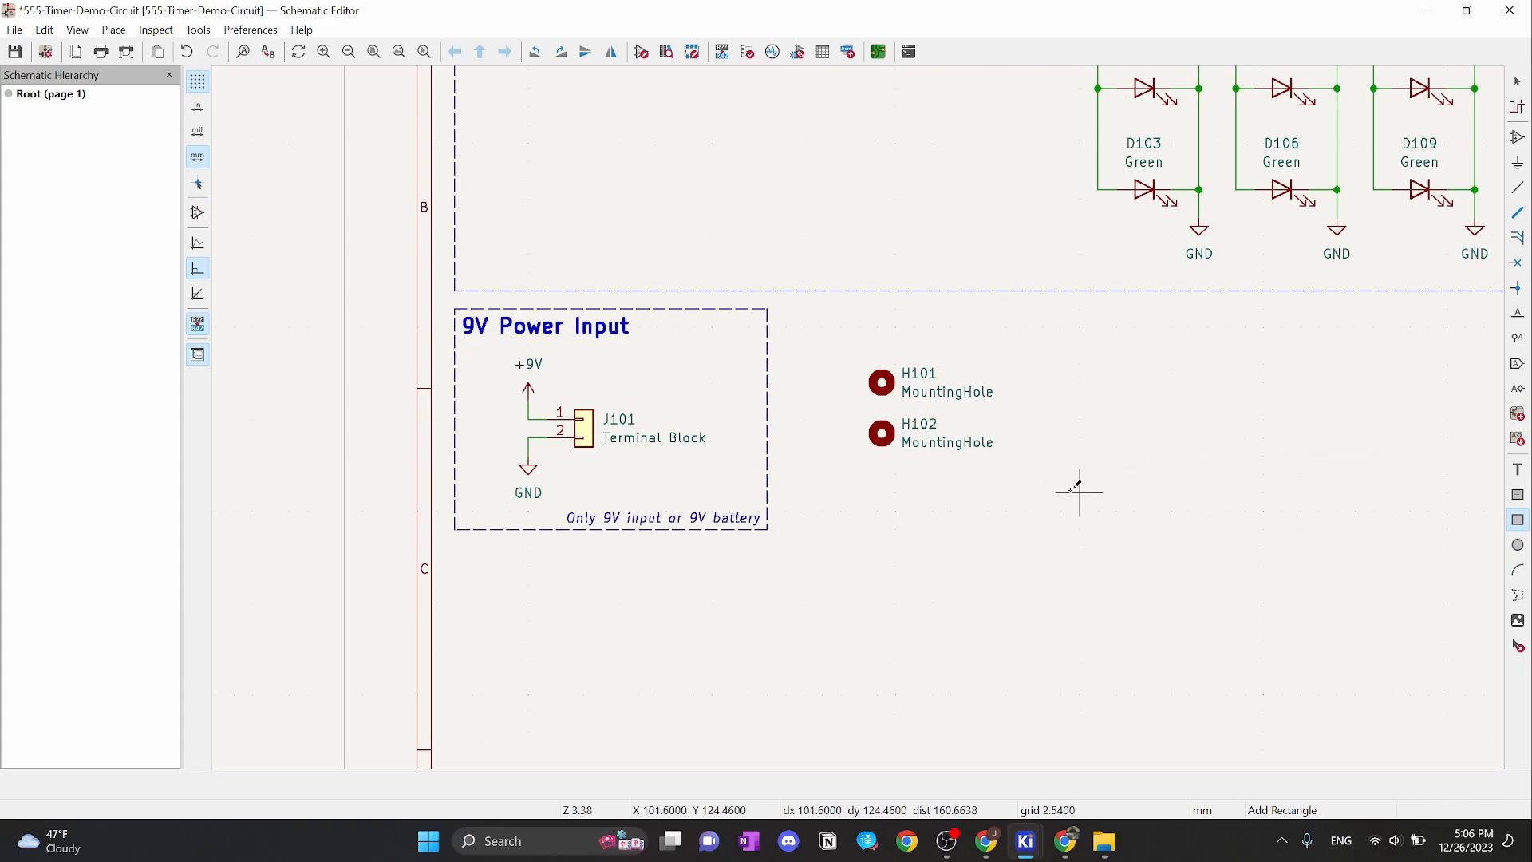
left_click(1007, 529)
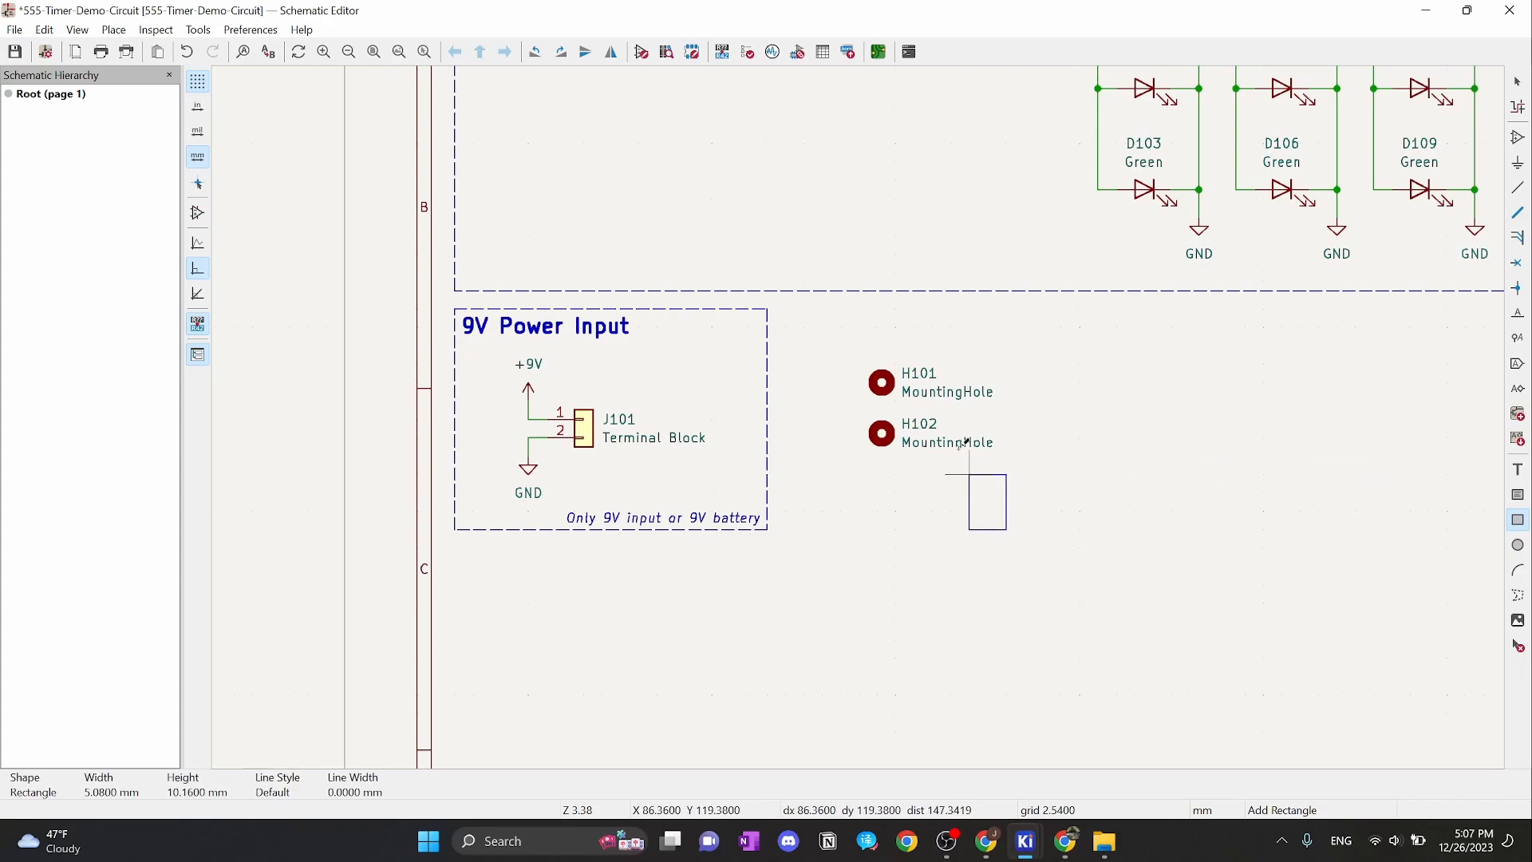
left_click(786, 309)
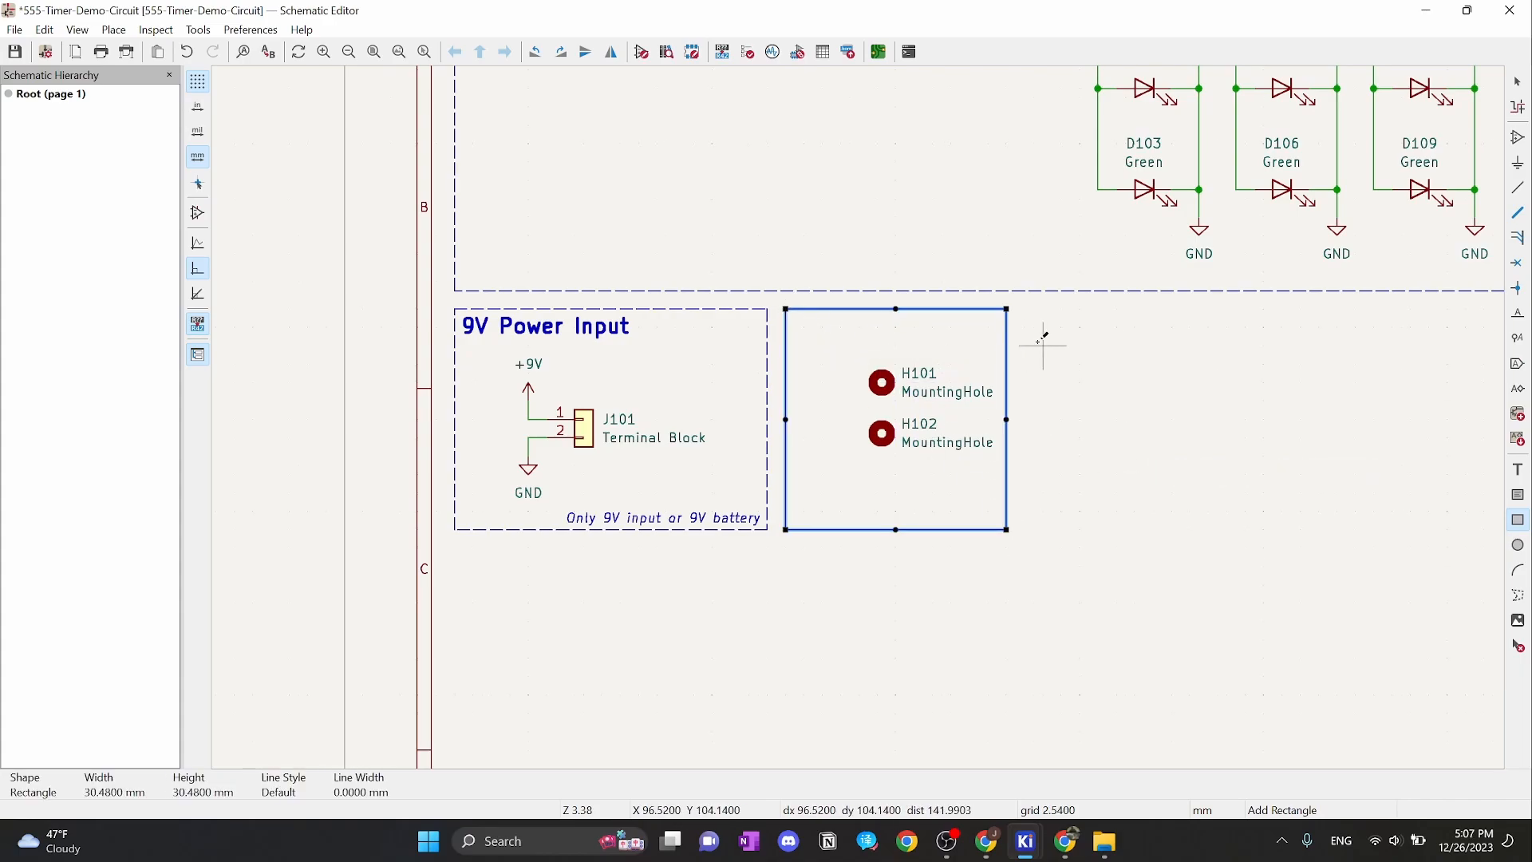
key("Escape")
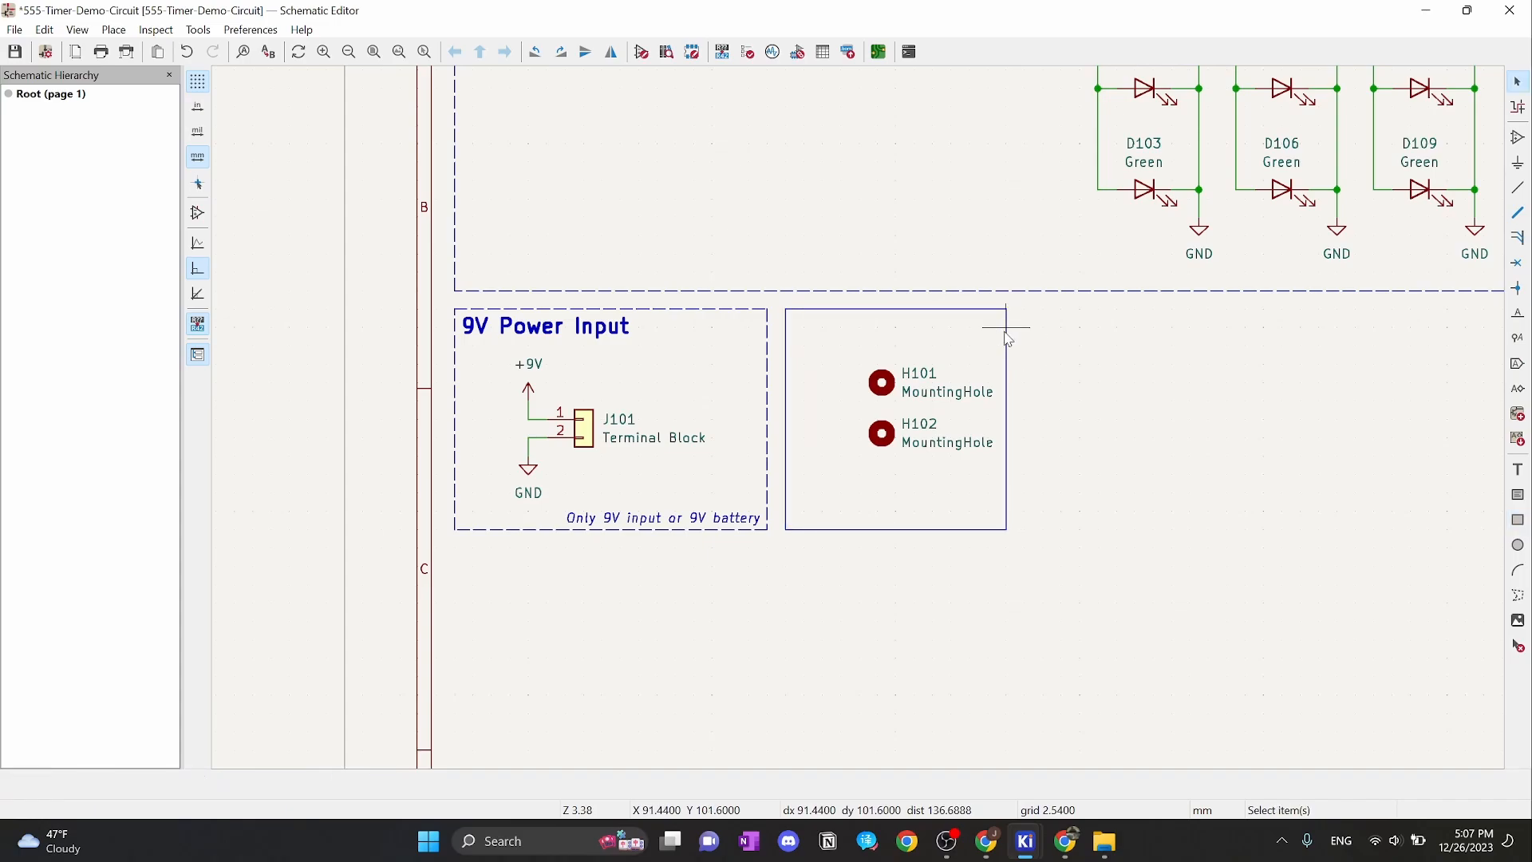
Set the new rectangle's border style to Dashed
double_click(1009, 339)
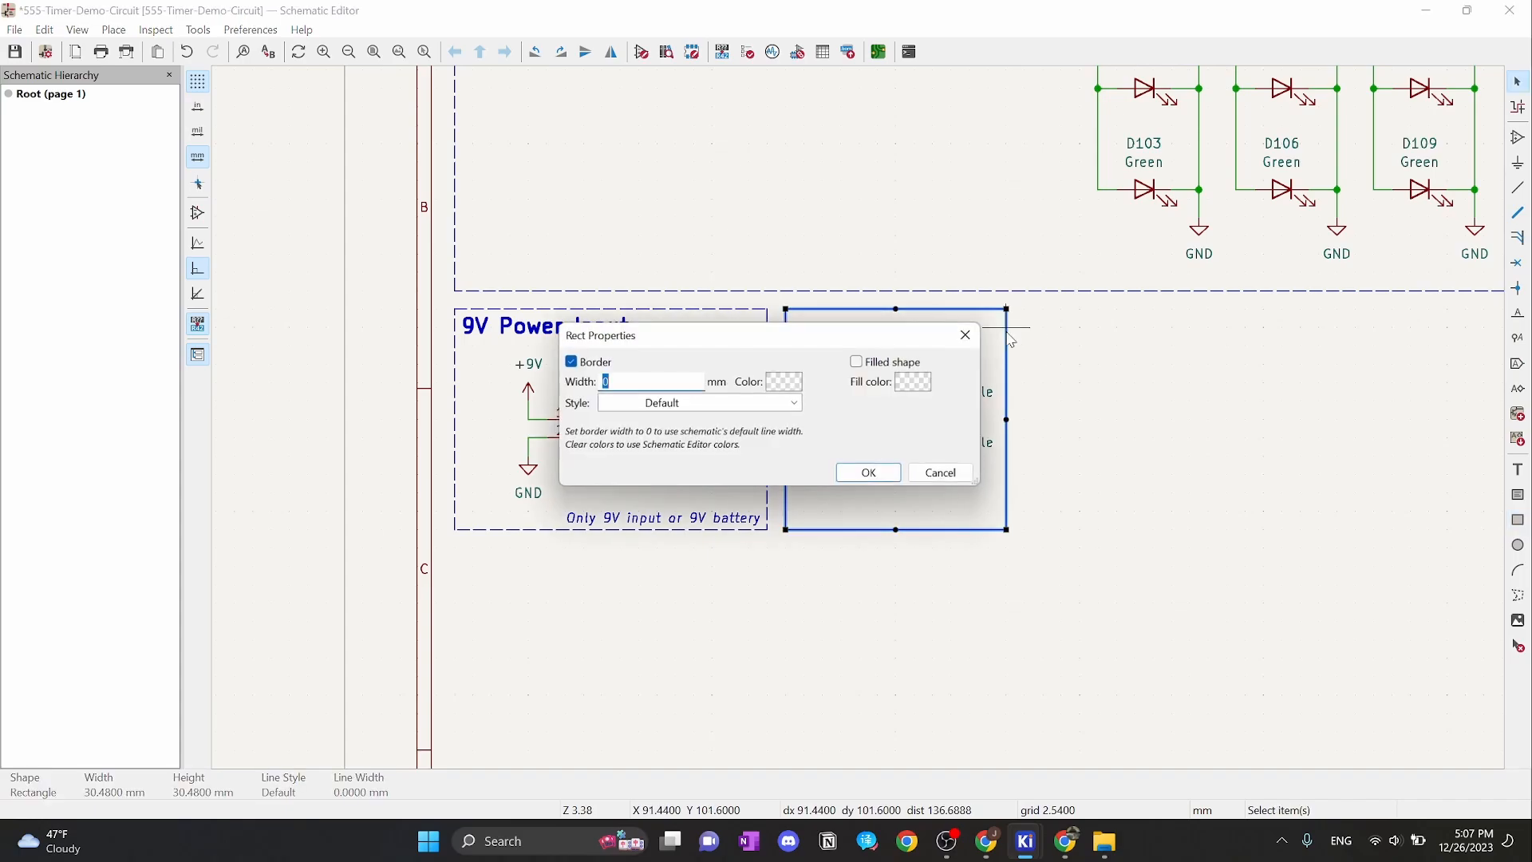
left_click(656, 404)
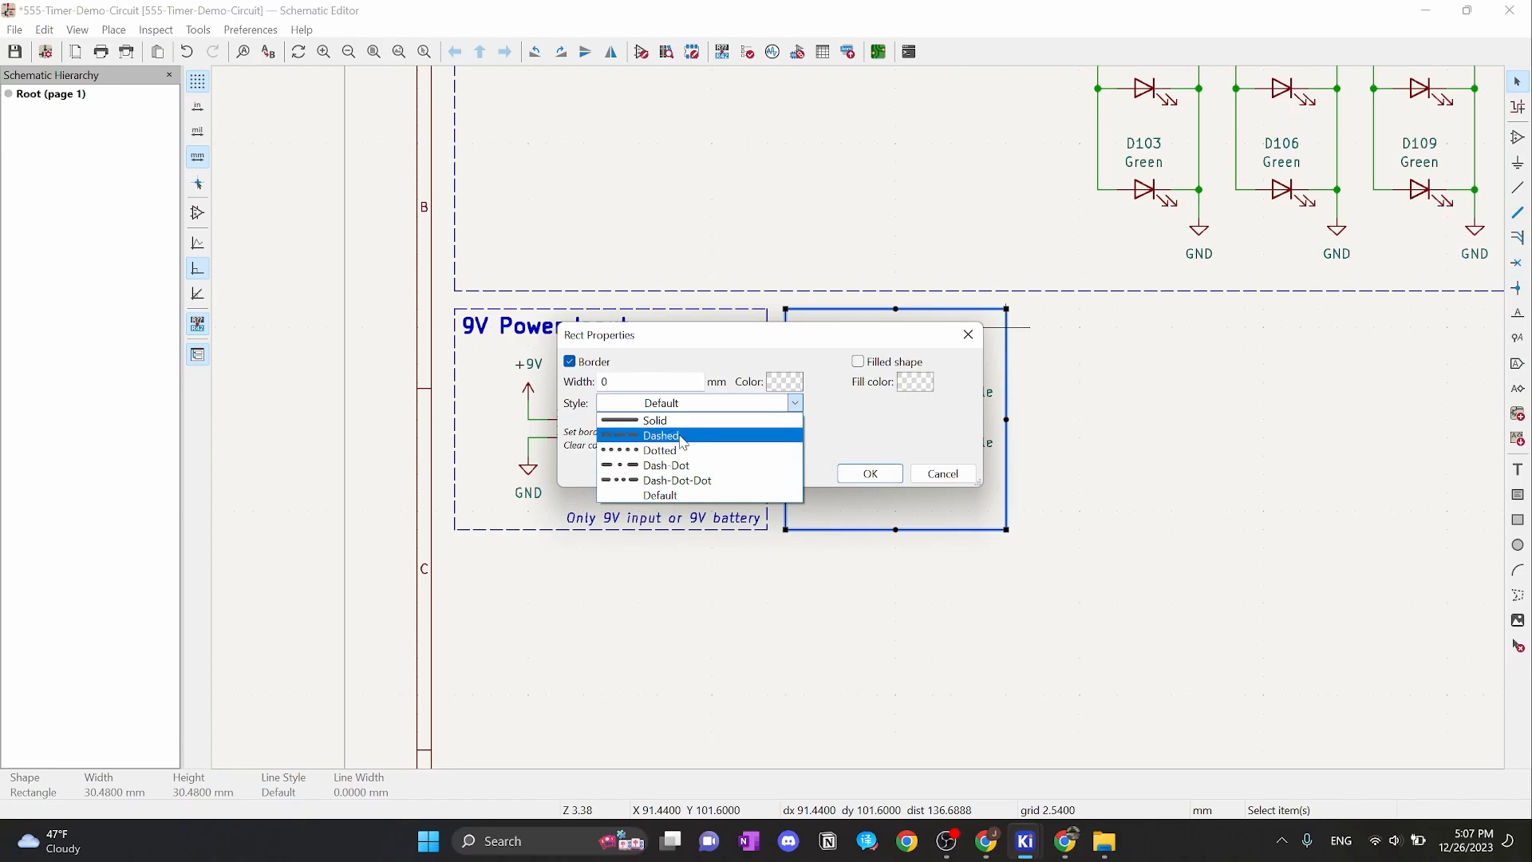
left_click(667, 435)
left_click(895, 472)
left_click(1112, 433)
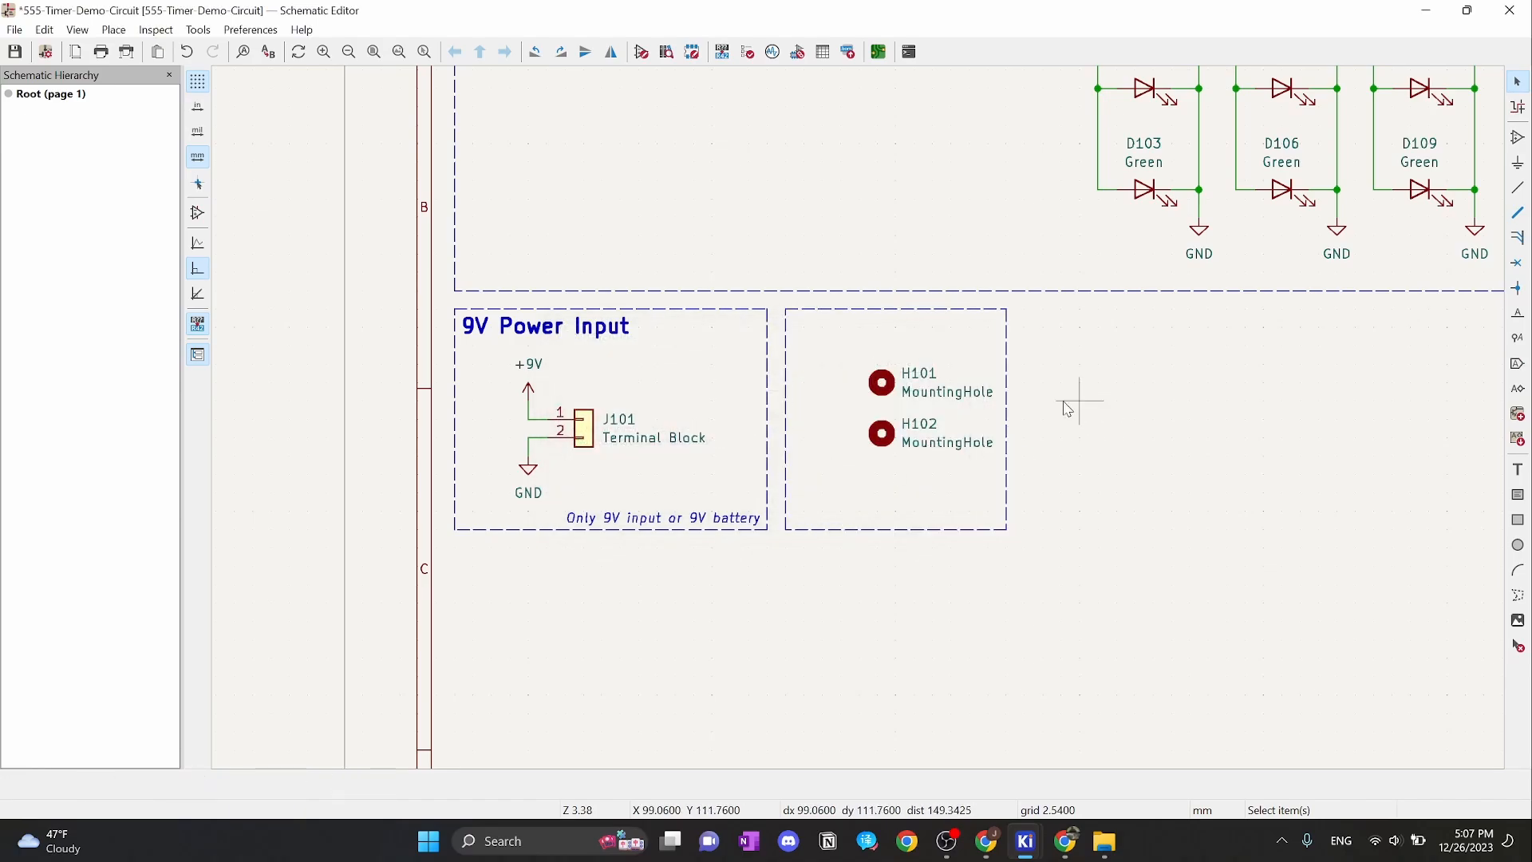
scroll(1025, 383, "up", 1)
scroll(858, 417, "down", 1)
middle_click_drag(861, 418, 1089, 408)
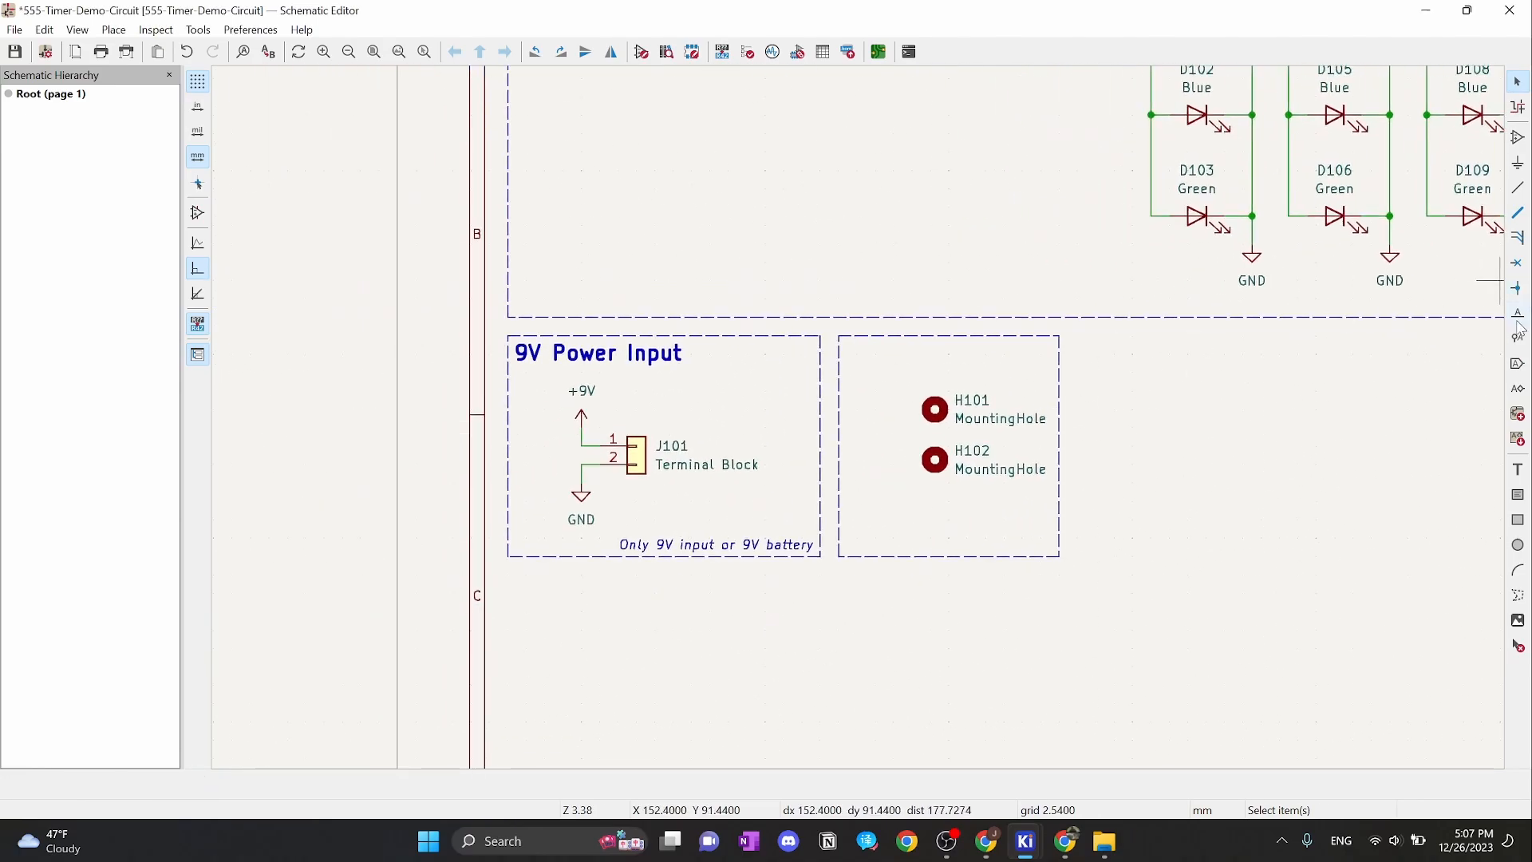
Add a bold, non-italic 'Mounting Holes' heading at text size 2 in the box
left_click(1518, 469)
left_click(1499, 466)
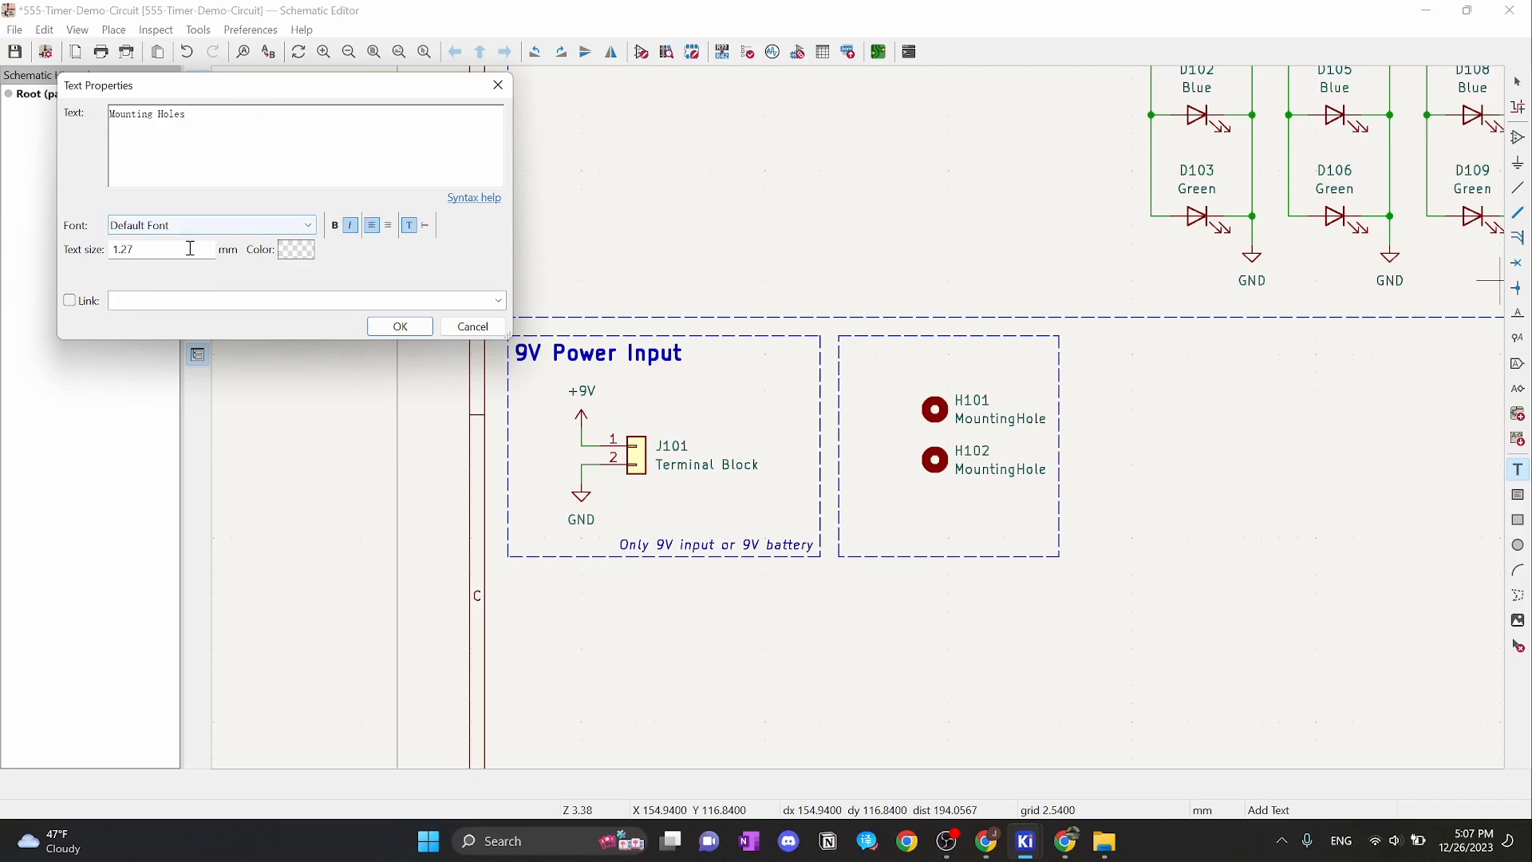
left_click_drag(188, 247, 111, 249)
type("2")
left_click(335, 225)
left_click(352, 226)
left_click(396, 327)
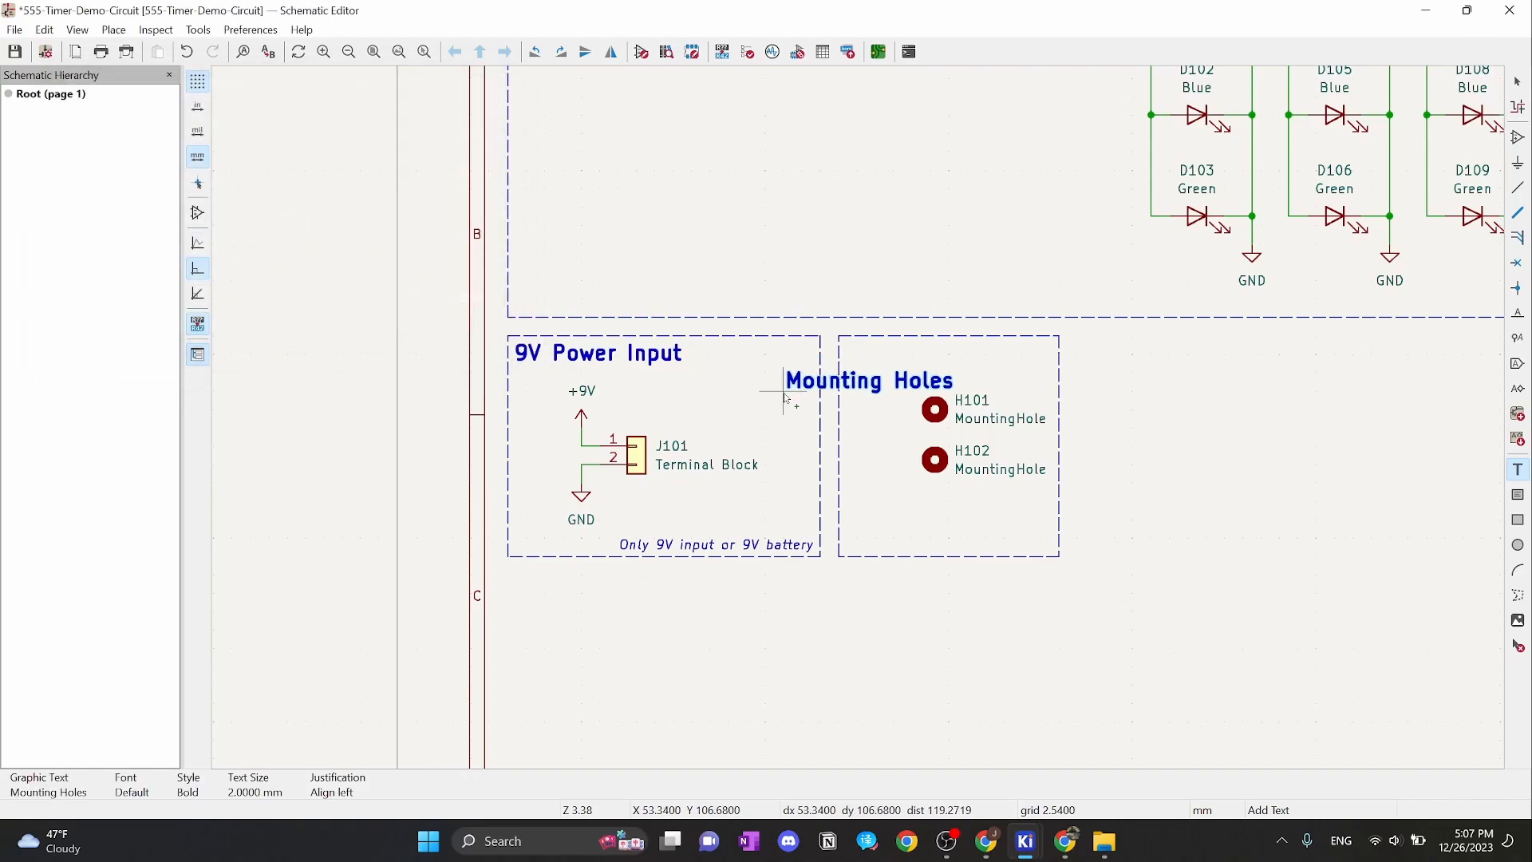
left_click(851, 380)
key("Escape")
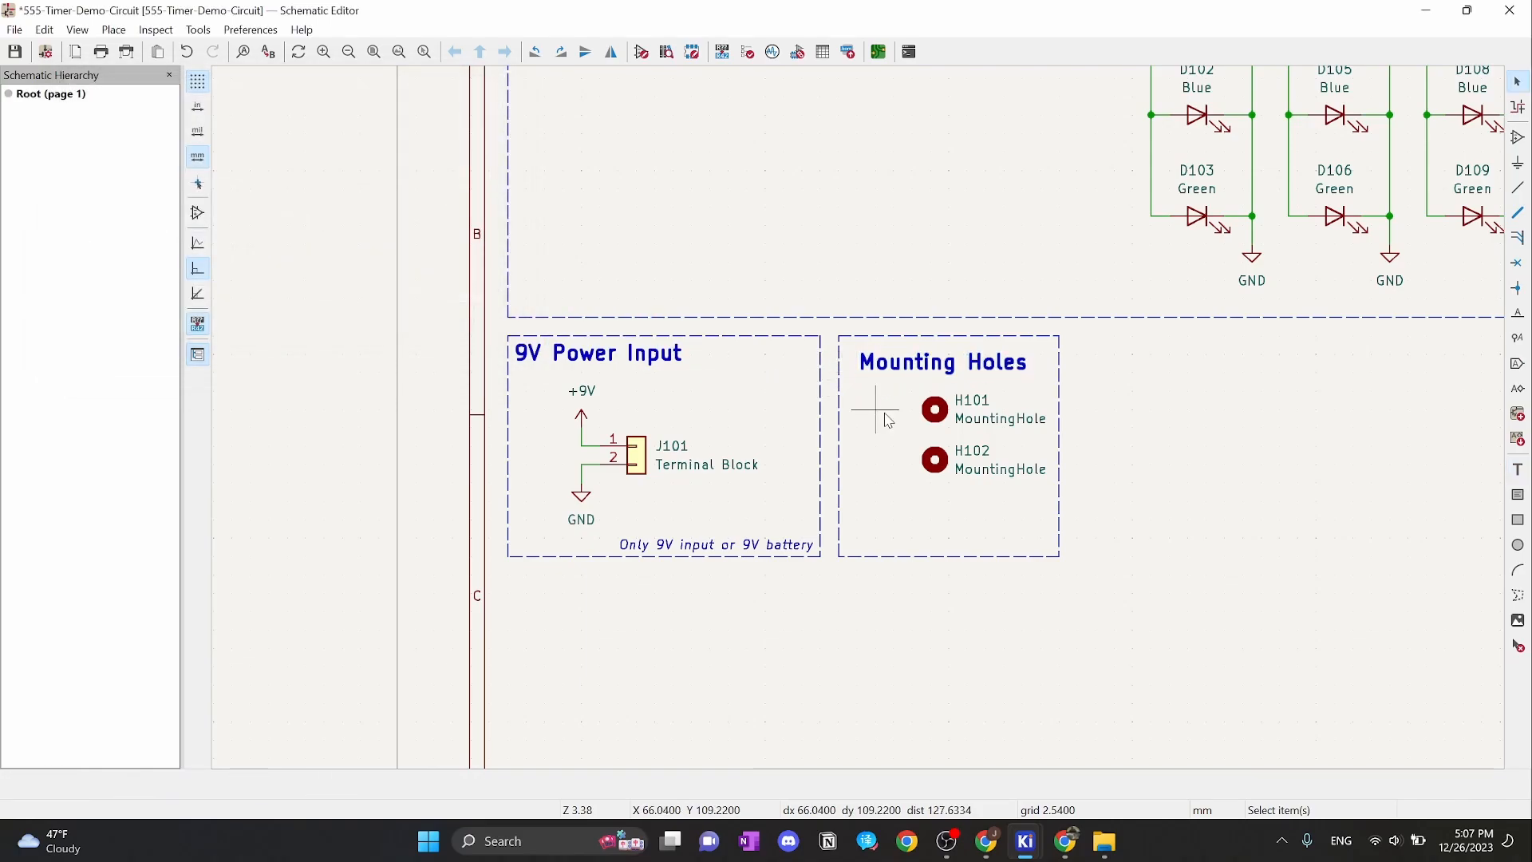
On the 0.635 mm grid, move the Mounting Holes heading to the box's top-left corner
right_click(878, 409)
mouse_move(1028, 585)
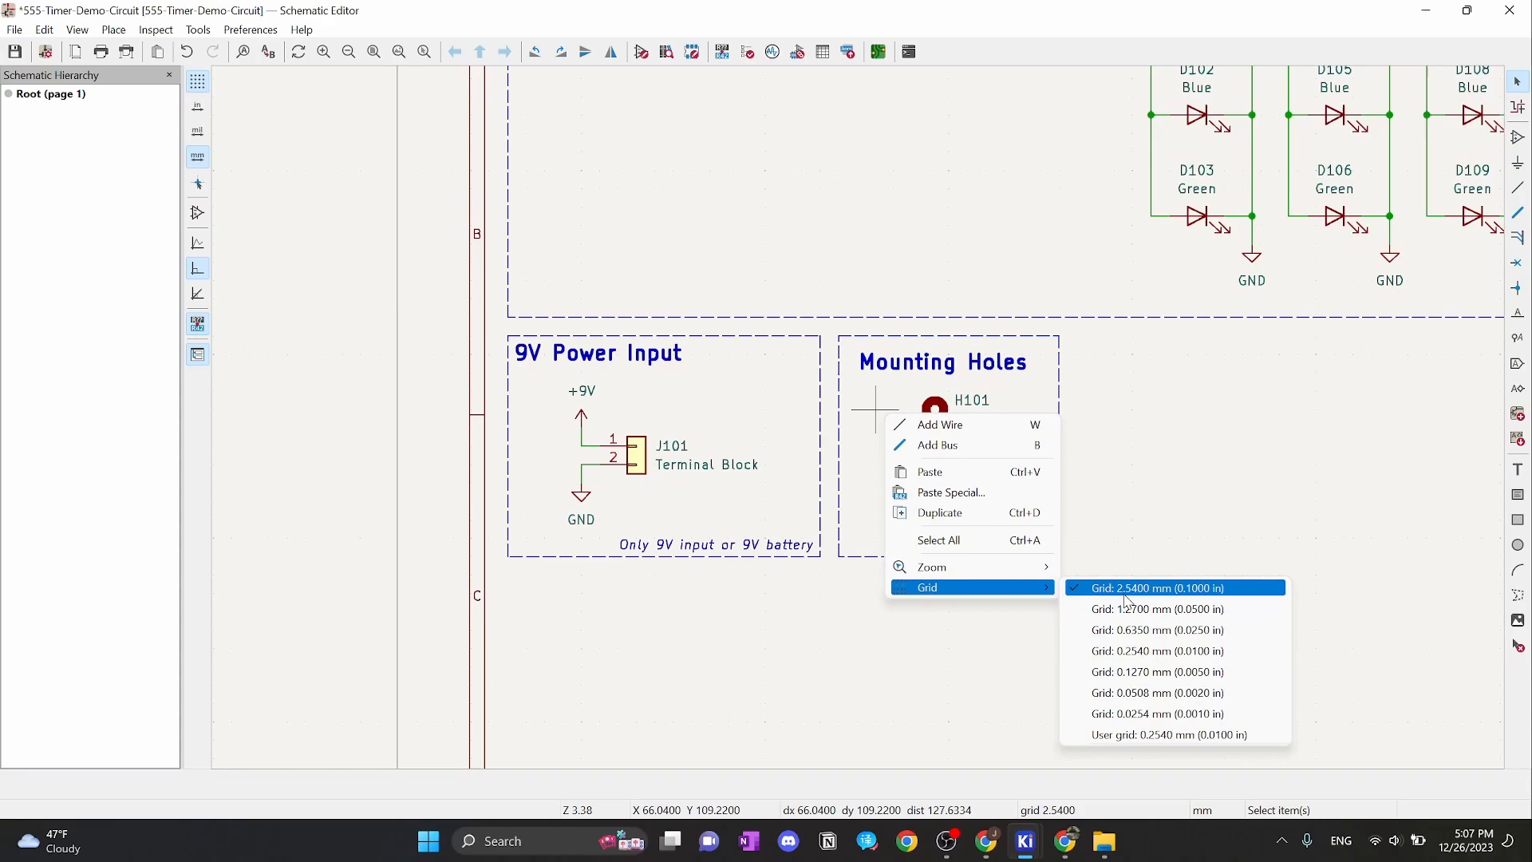
left_click(1149, 636)
left_click(888, 375)
key("m")
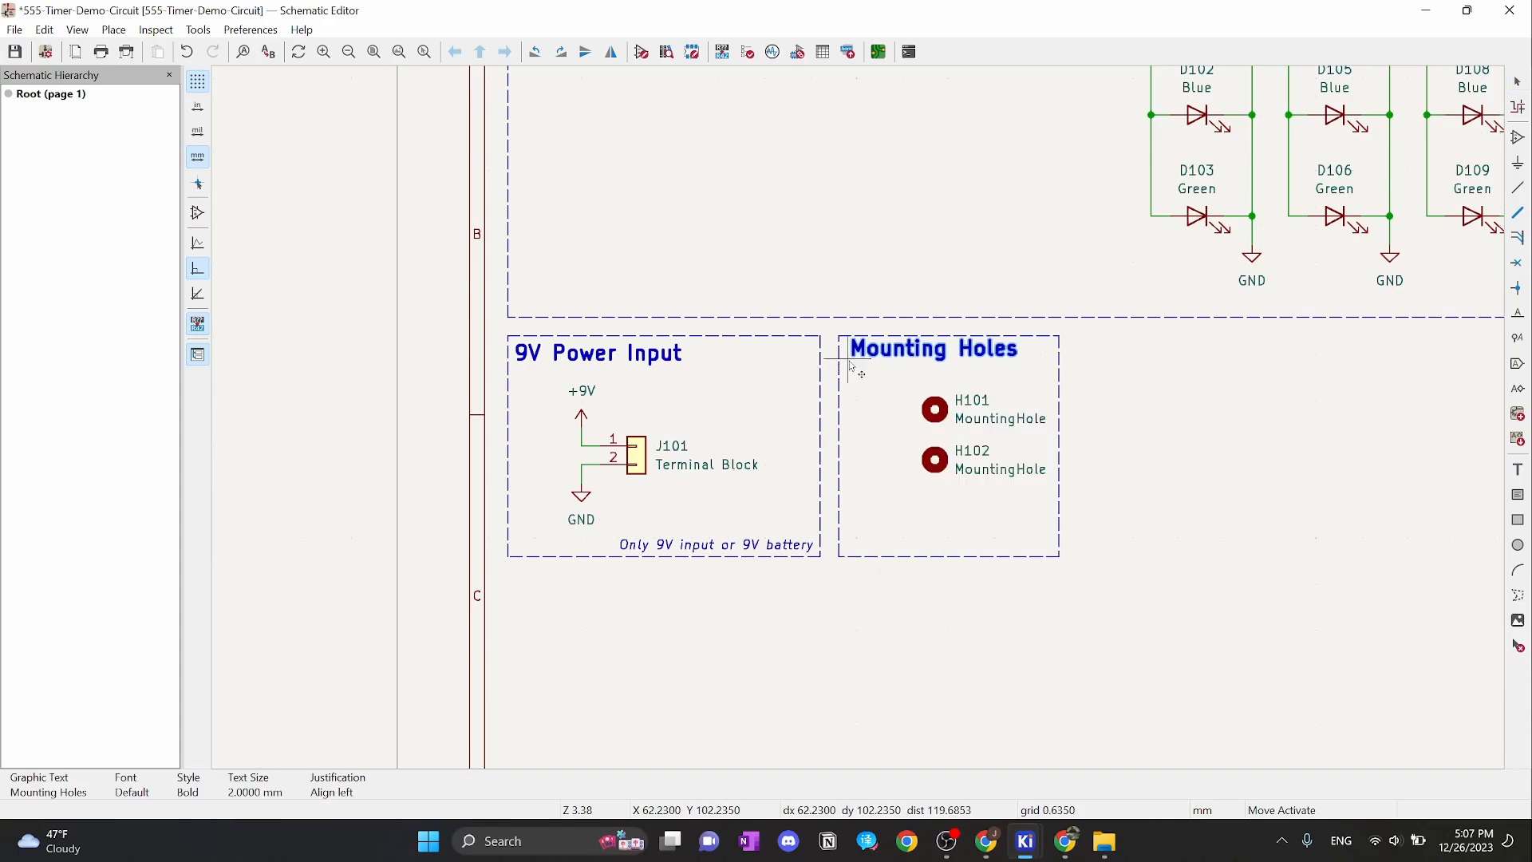
left_click(847, 365)
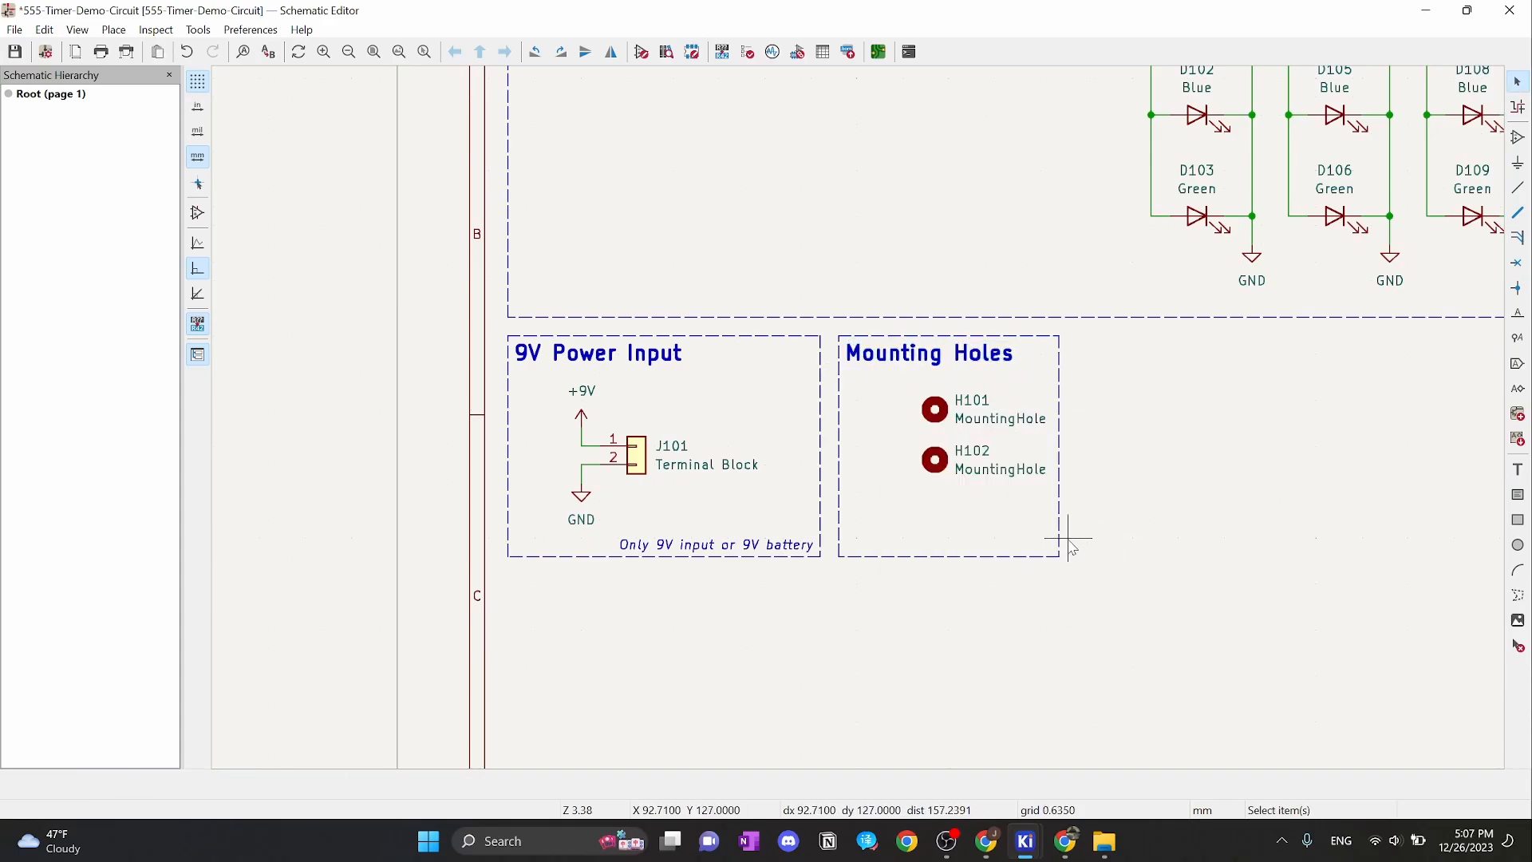
On the 2.5400 mm grid, shift H101 and H102 left one grid step
right_click(1196, 460)
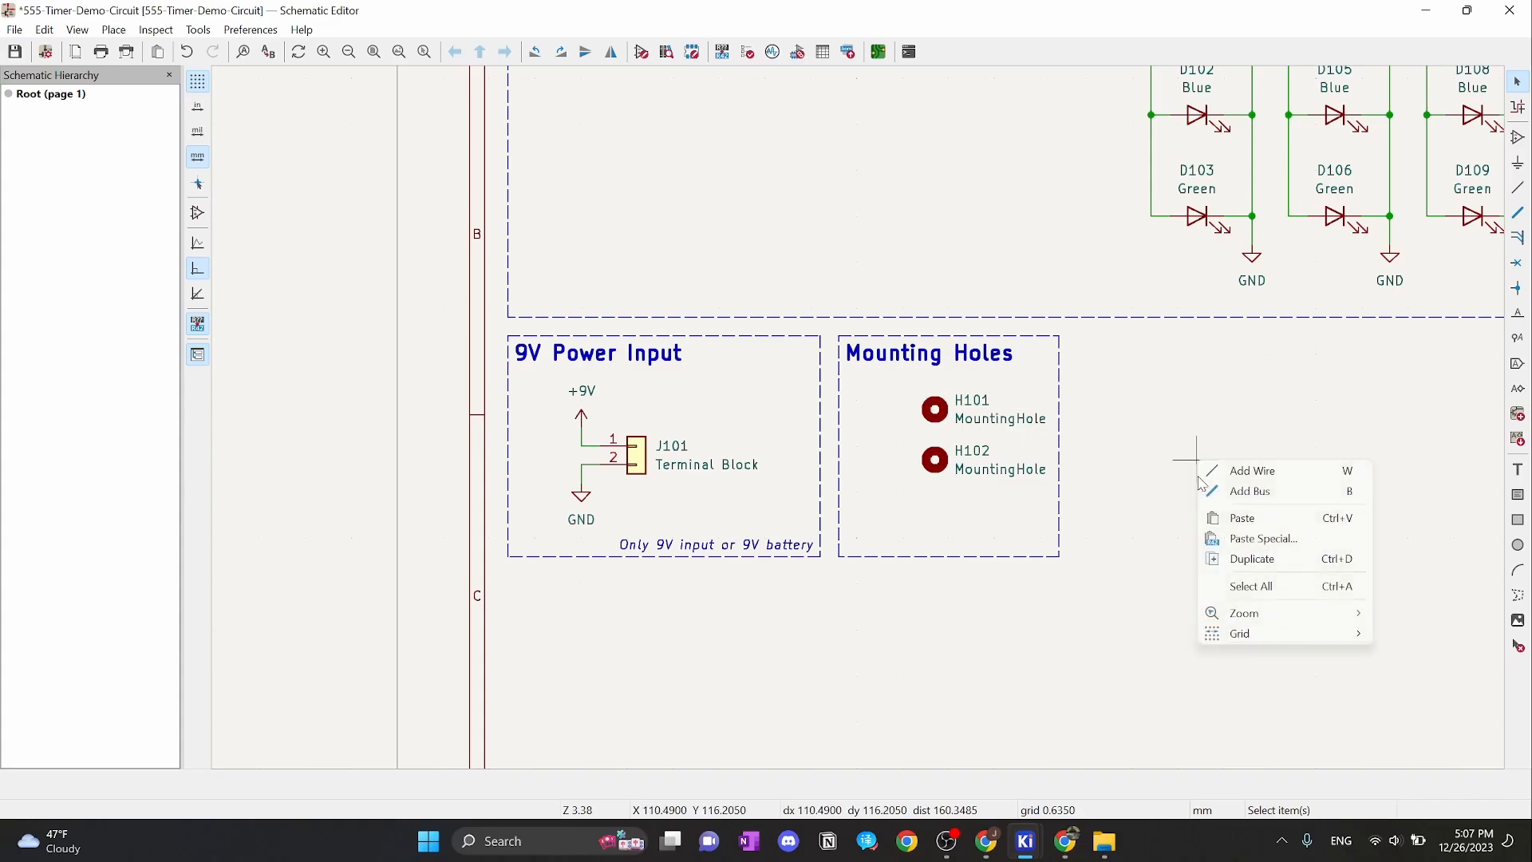
mouse_move(1266, 628)
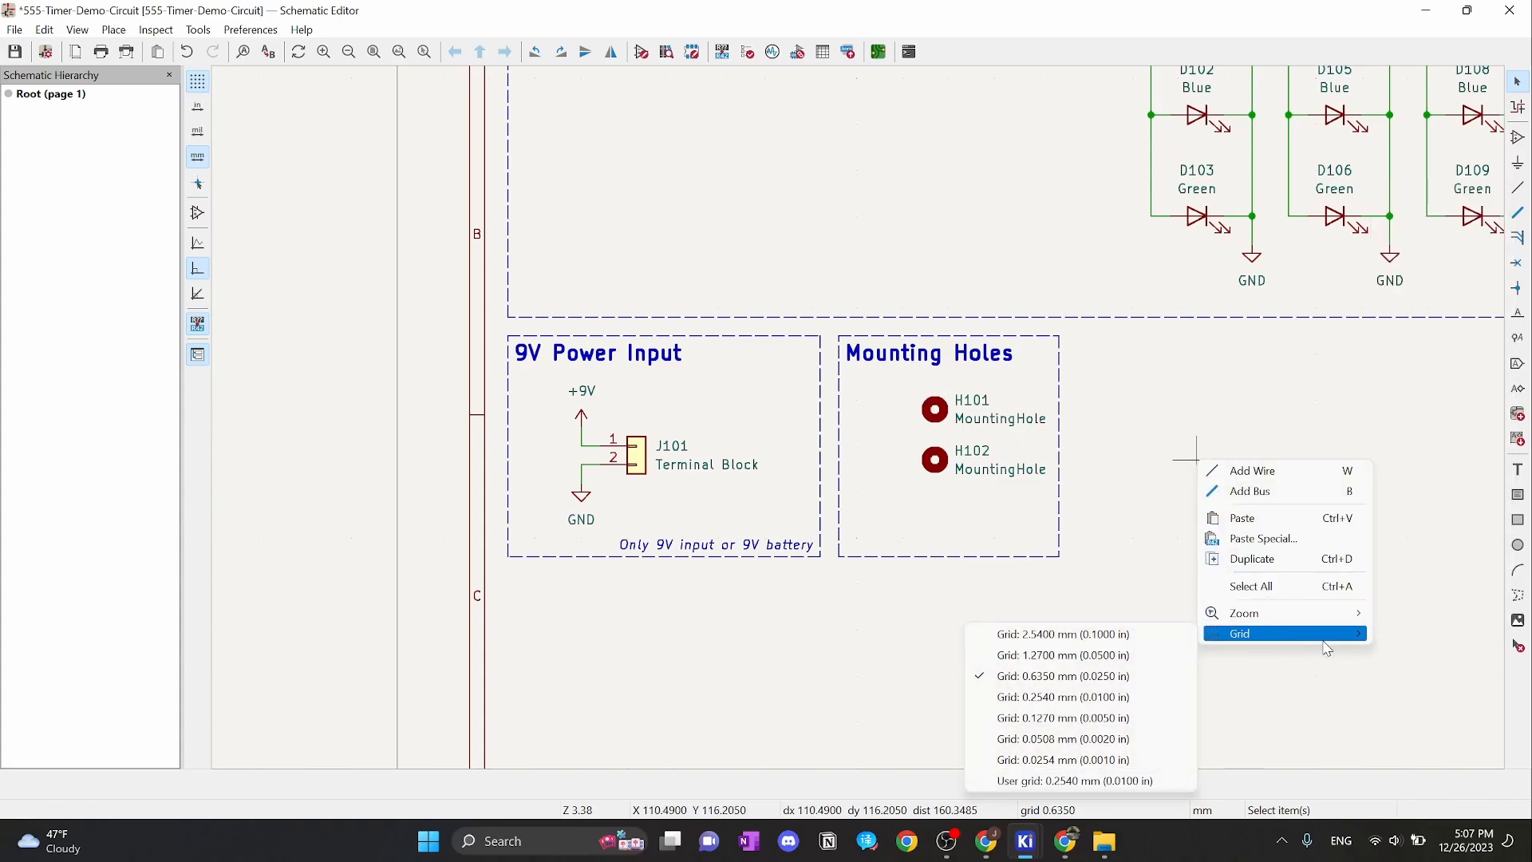
left_click(1105, 634)
left_click_drag(899, 386, 1073, 520)
left_click_drag(956, 433, 916, 420)
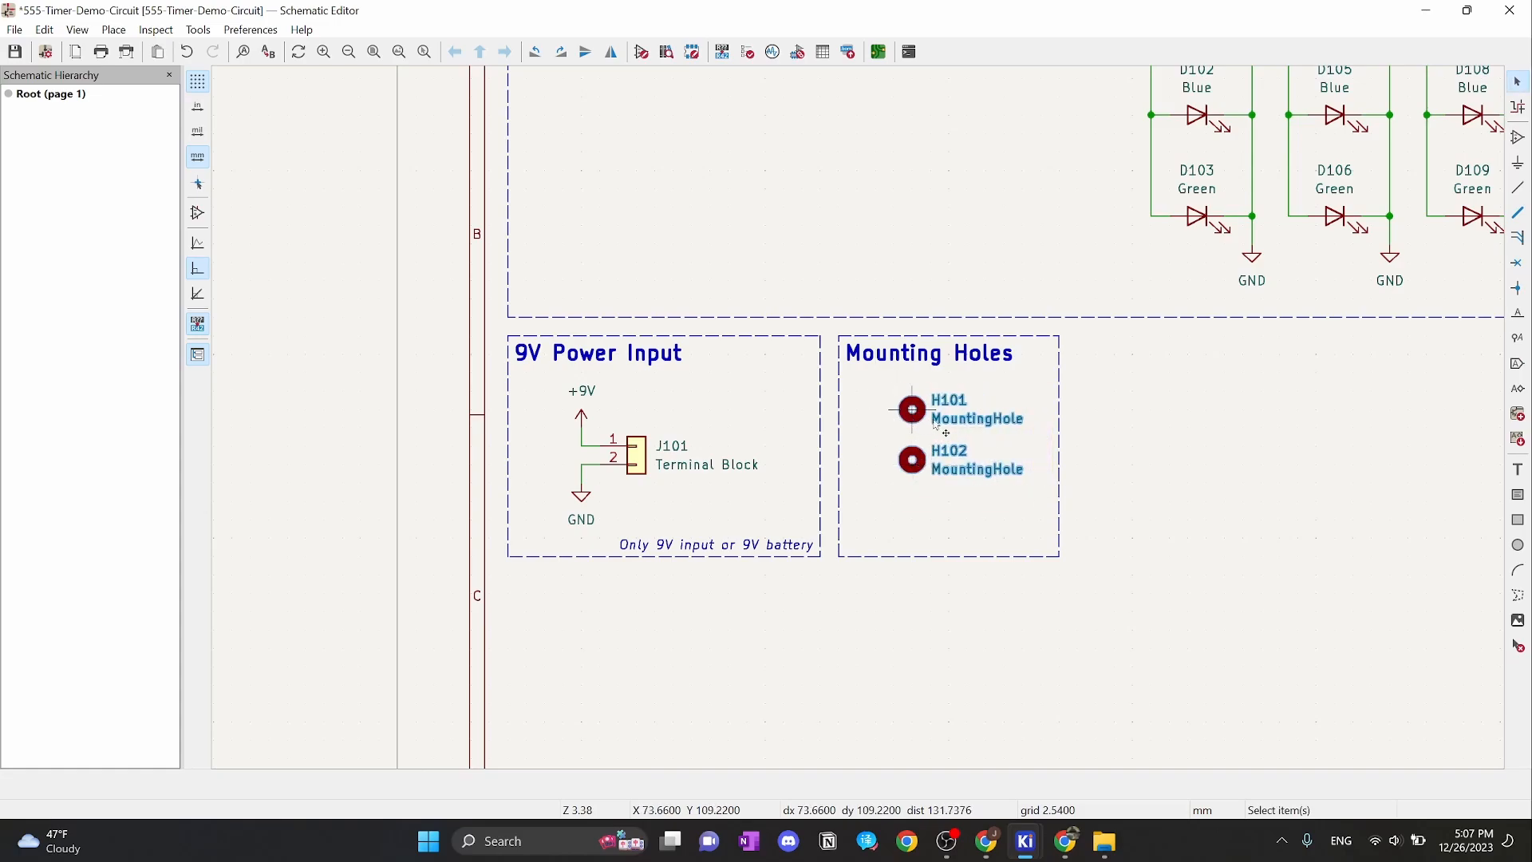
left_click(1205, 462)
scroll(930, 463, "up", 3)
scroll(858, 418, "down", 3)
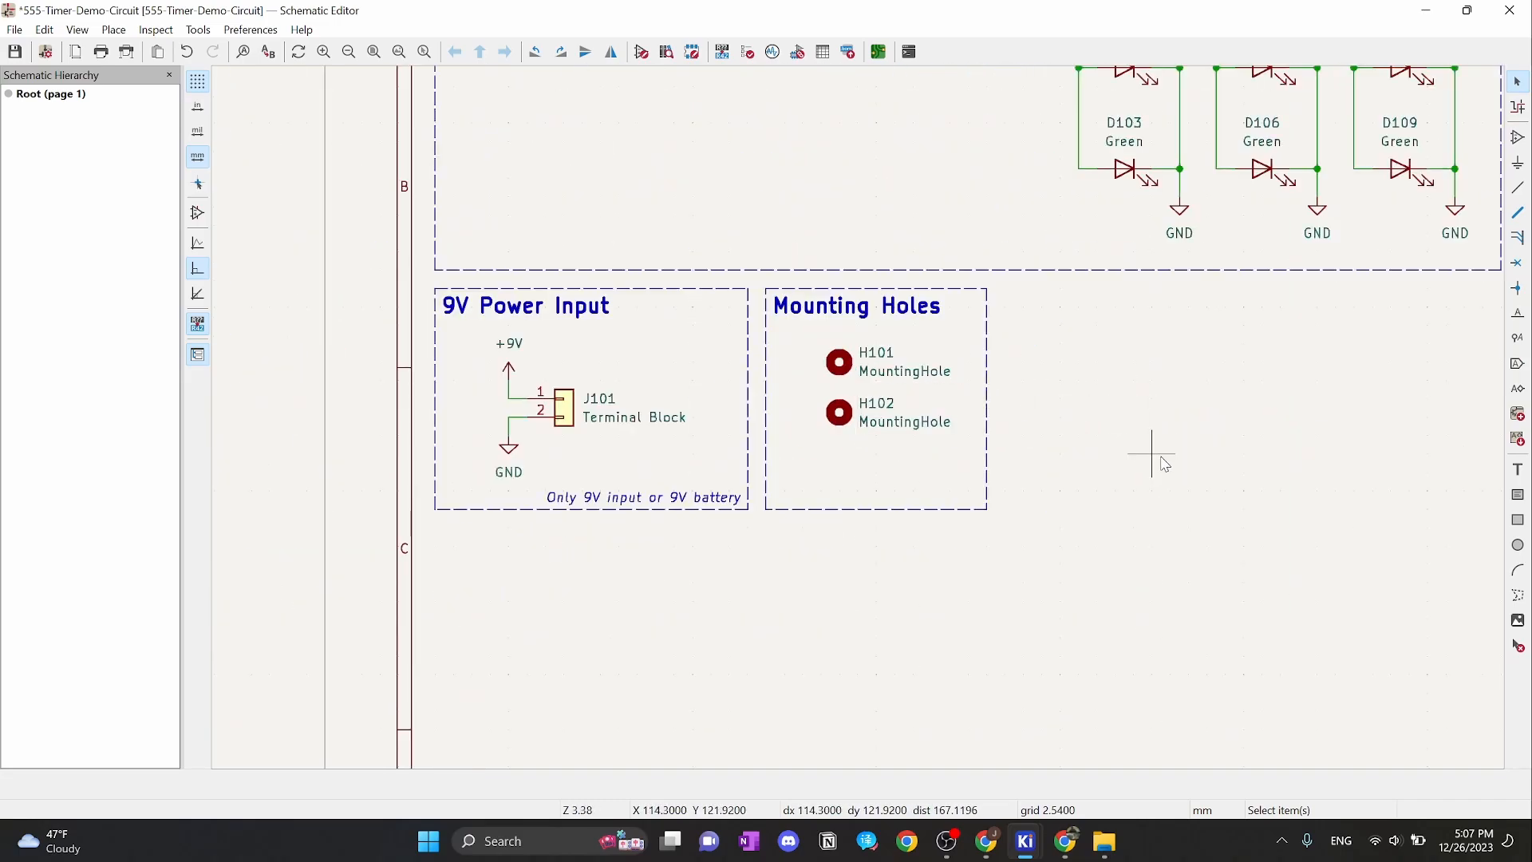
scroll(1156, 438, "down", 3)
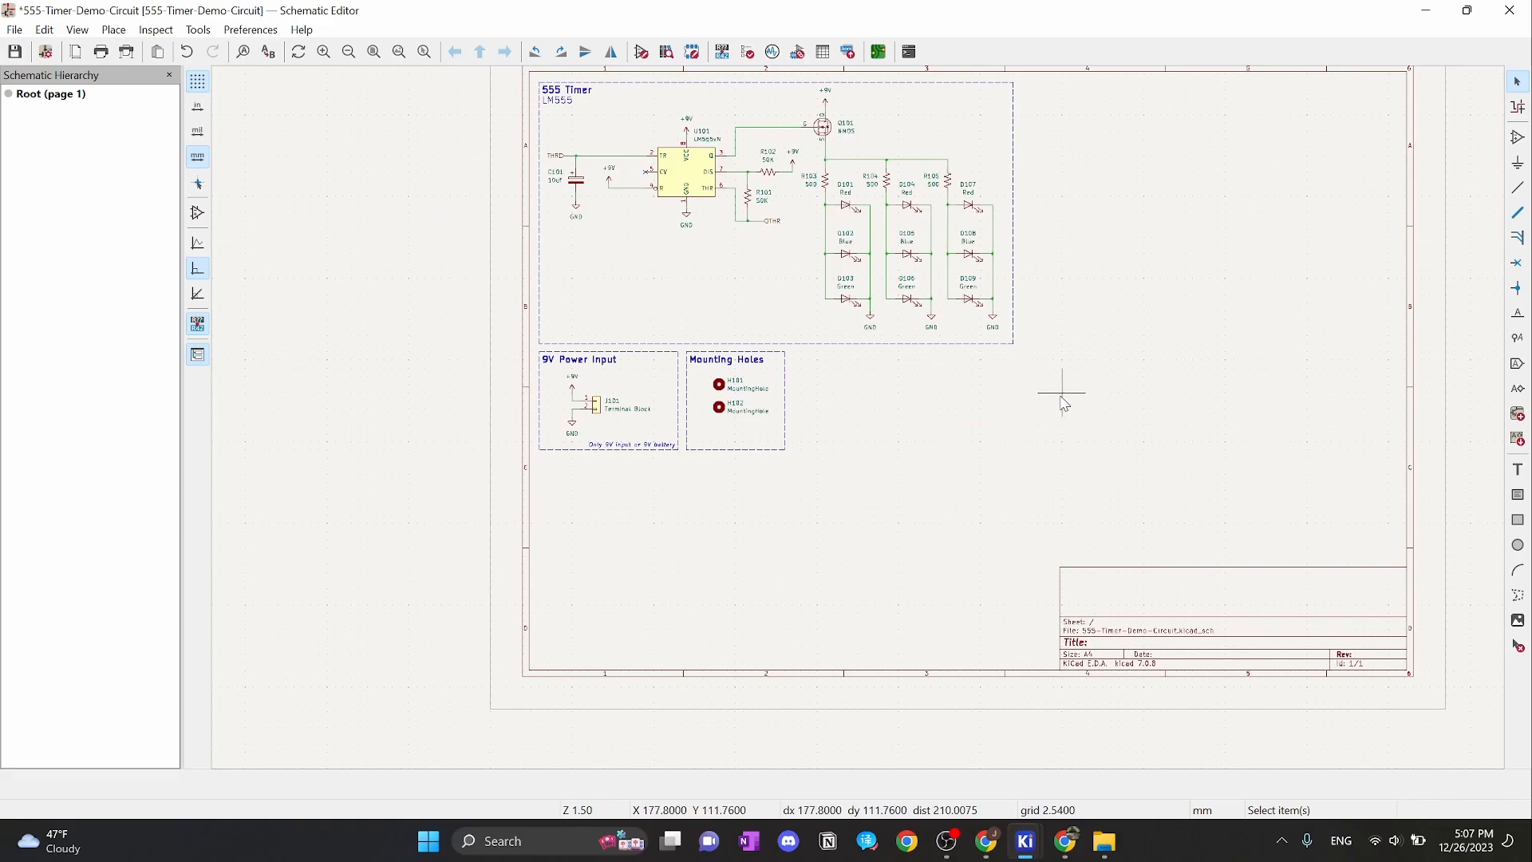
Pan across the whole schematic sheet, then bring the Chrome browser to the front
middle_click_drag(1066, 393, 1183, 449)
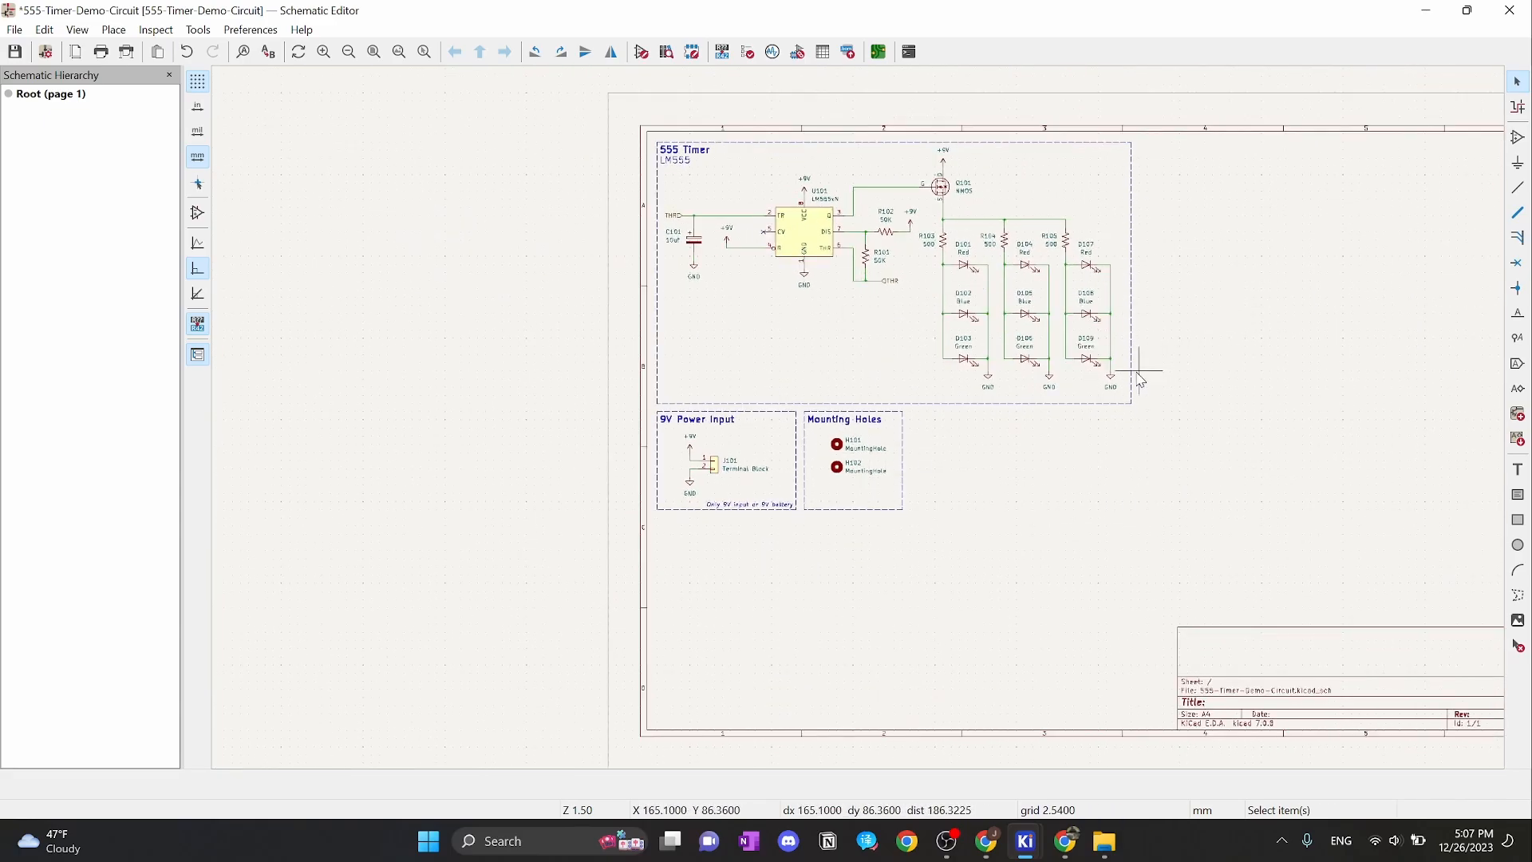
middle_click_drag(1177, 366, 1198, 399)
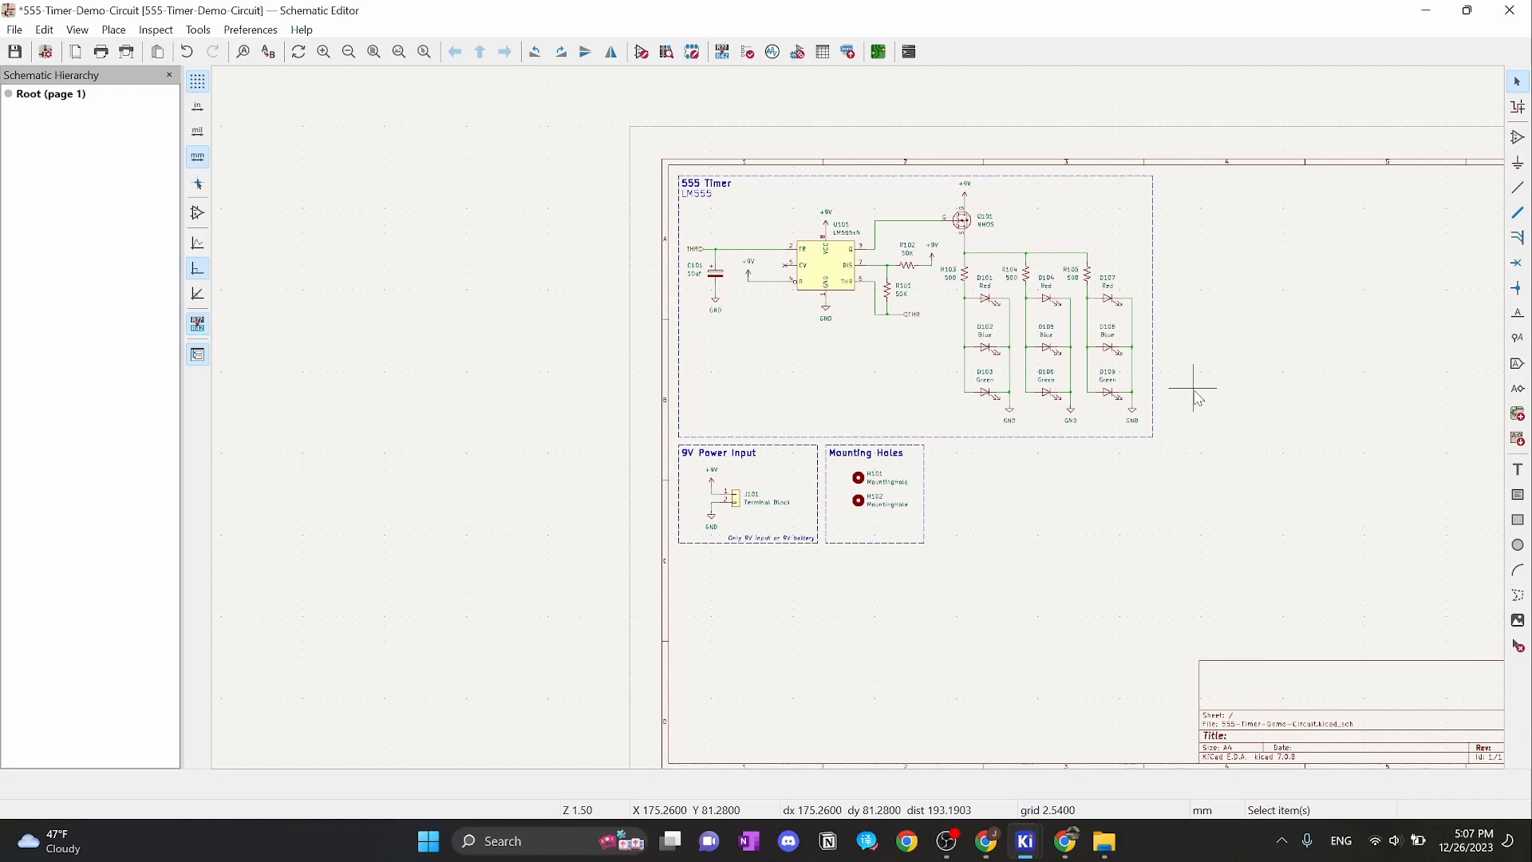
left_click(1194, 390)
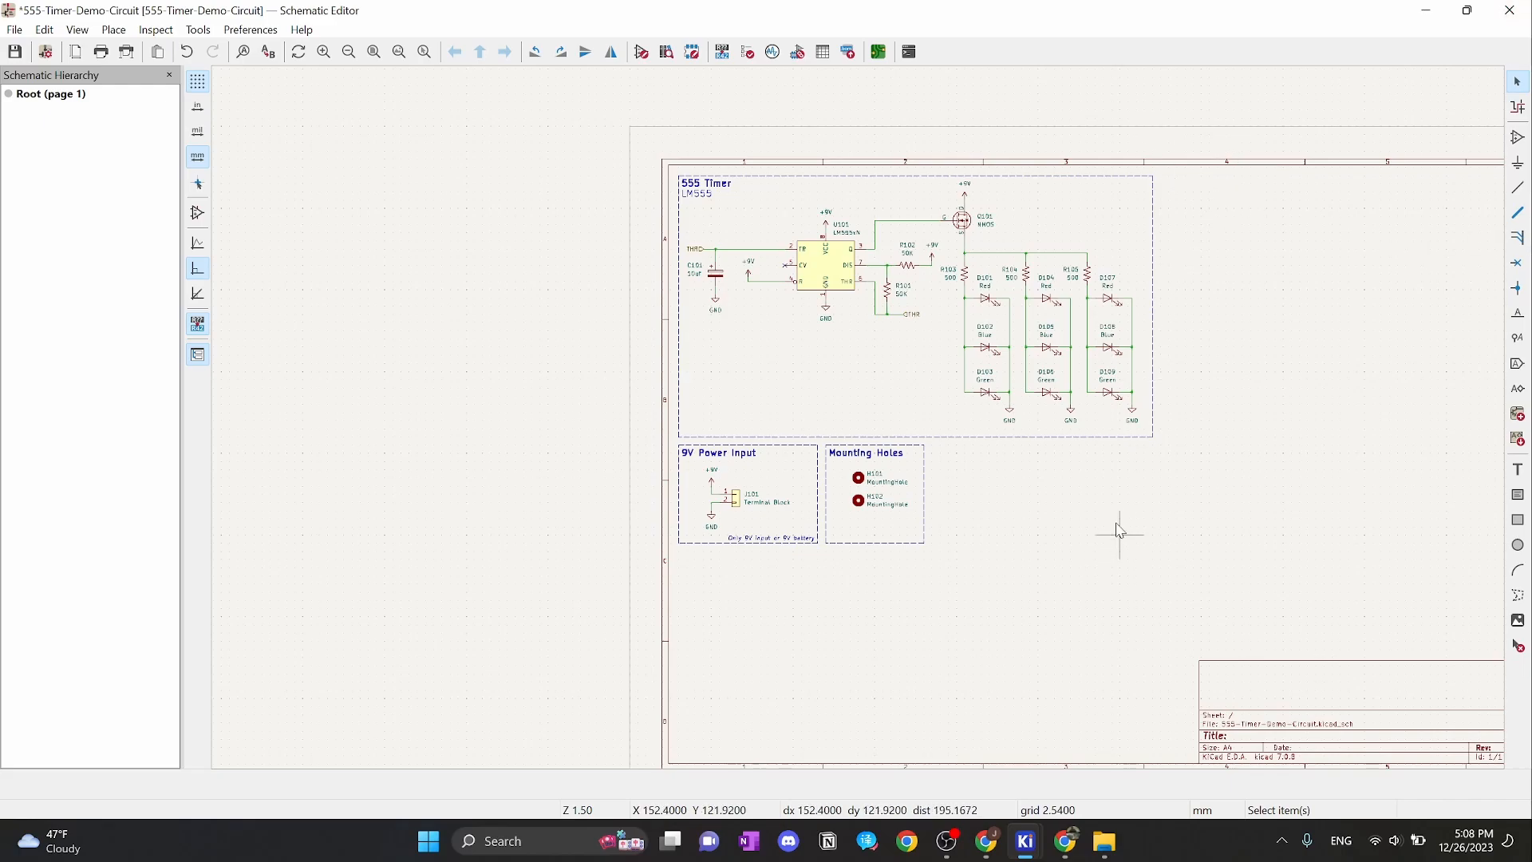
scroll(1020, 499, "up", 2)
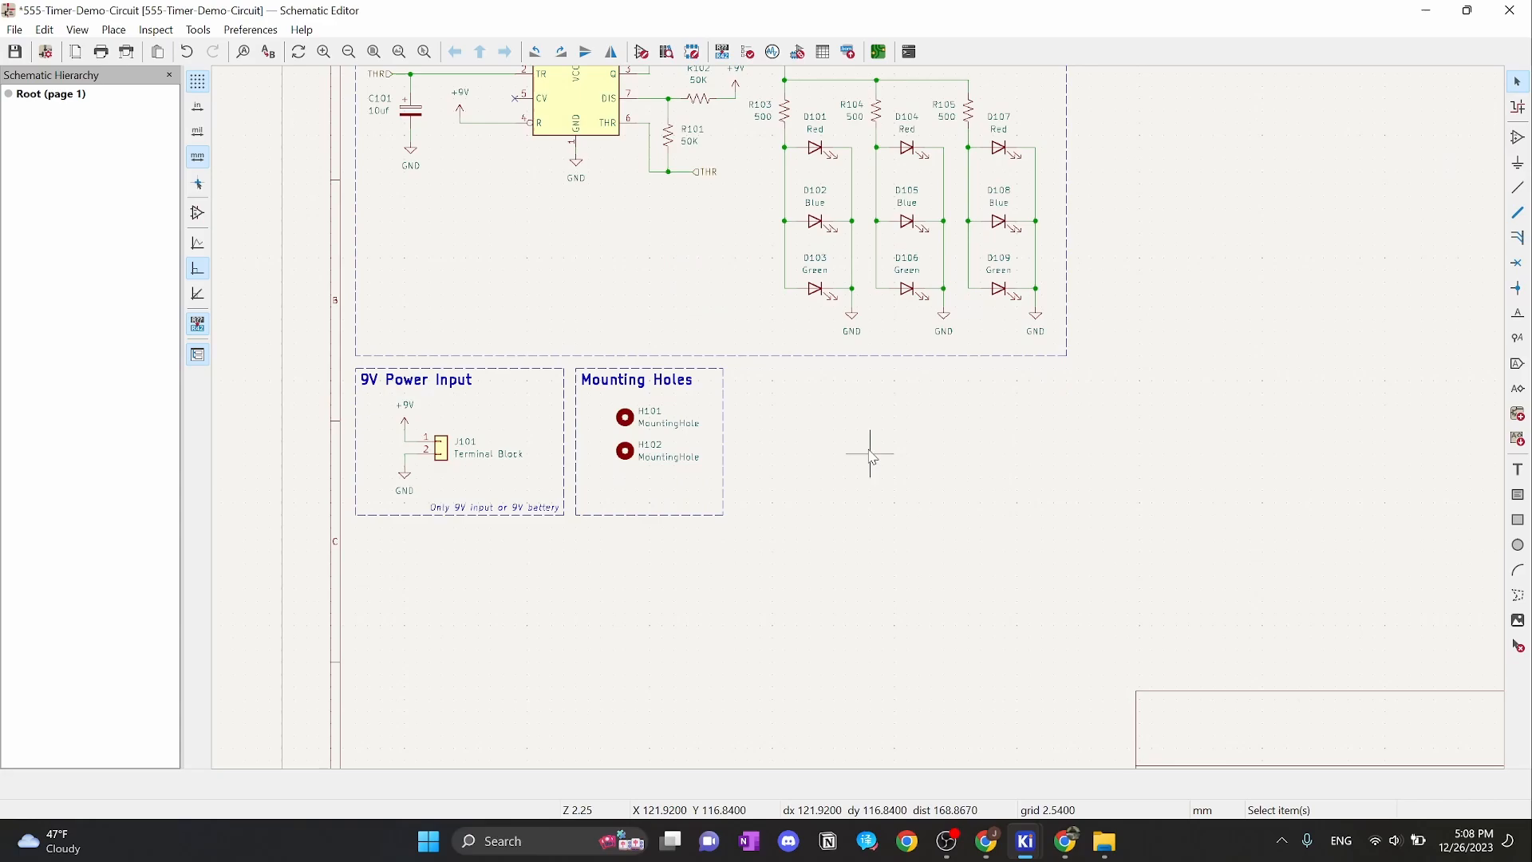
left_click(1065, 841)
Browse through-hole vs surface-mount image results, then return to KiCad's 555 Timer block
left_click(383, 16)
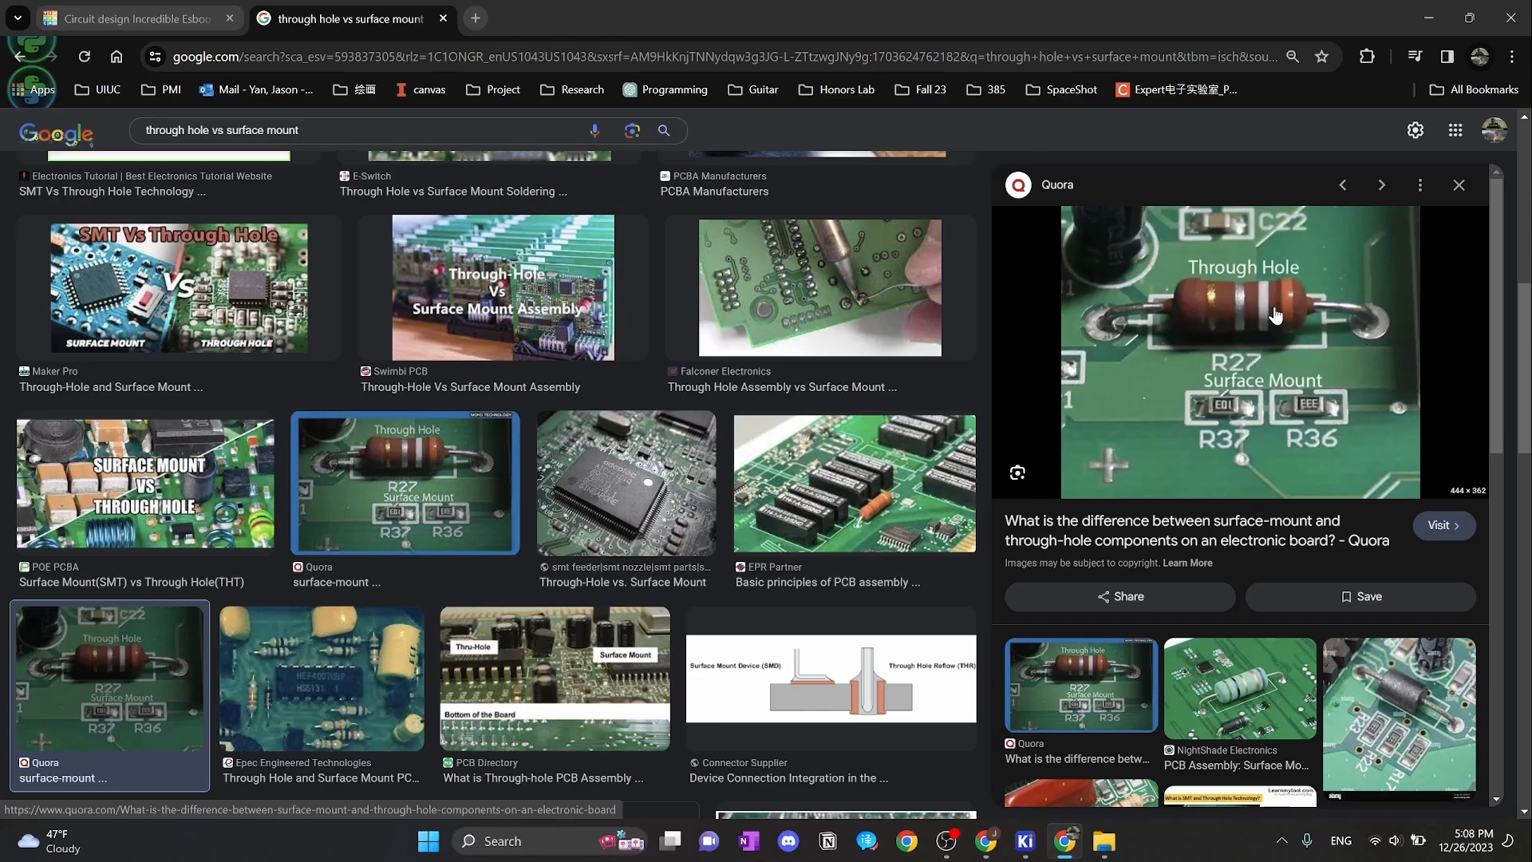
mouse_move(1025, 841)
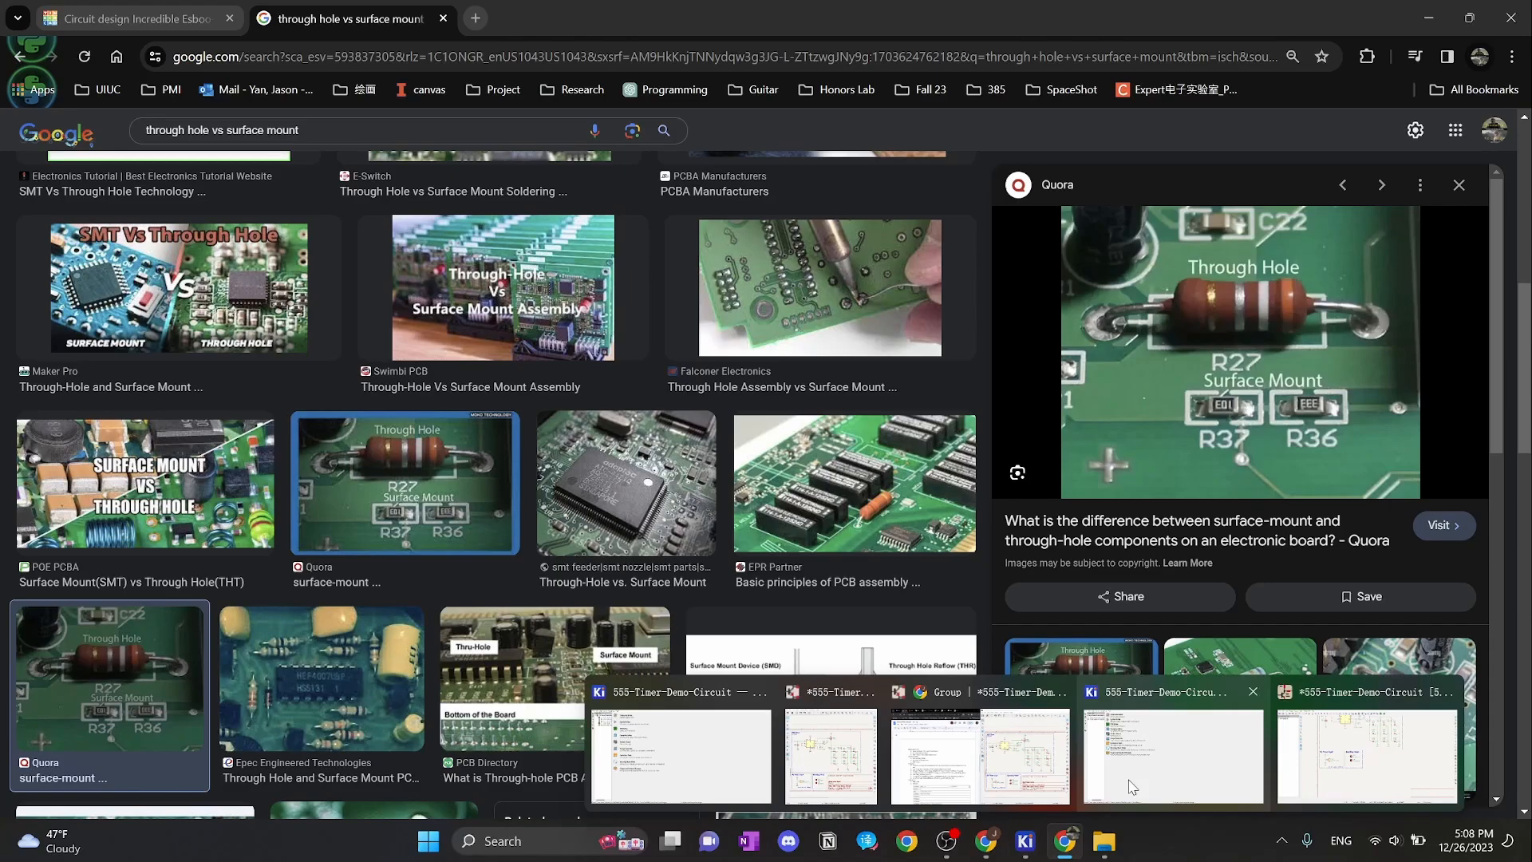
left_click(1372, 766)
middle_click_drag(691, 277, 755, 500)
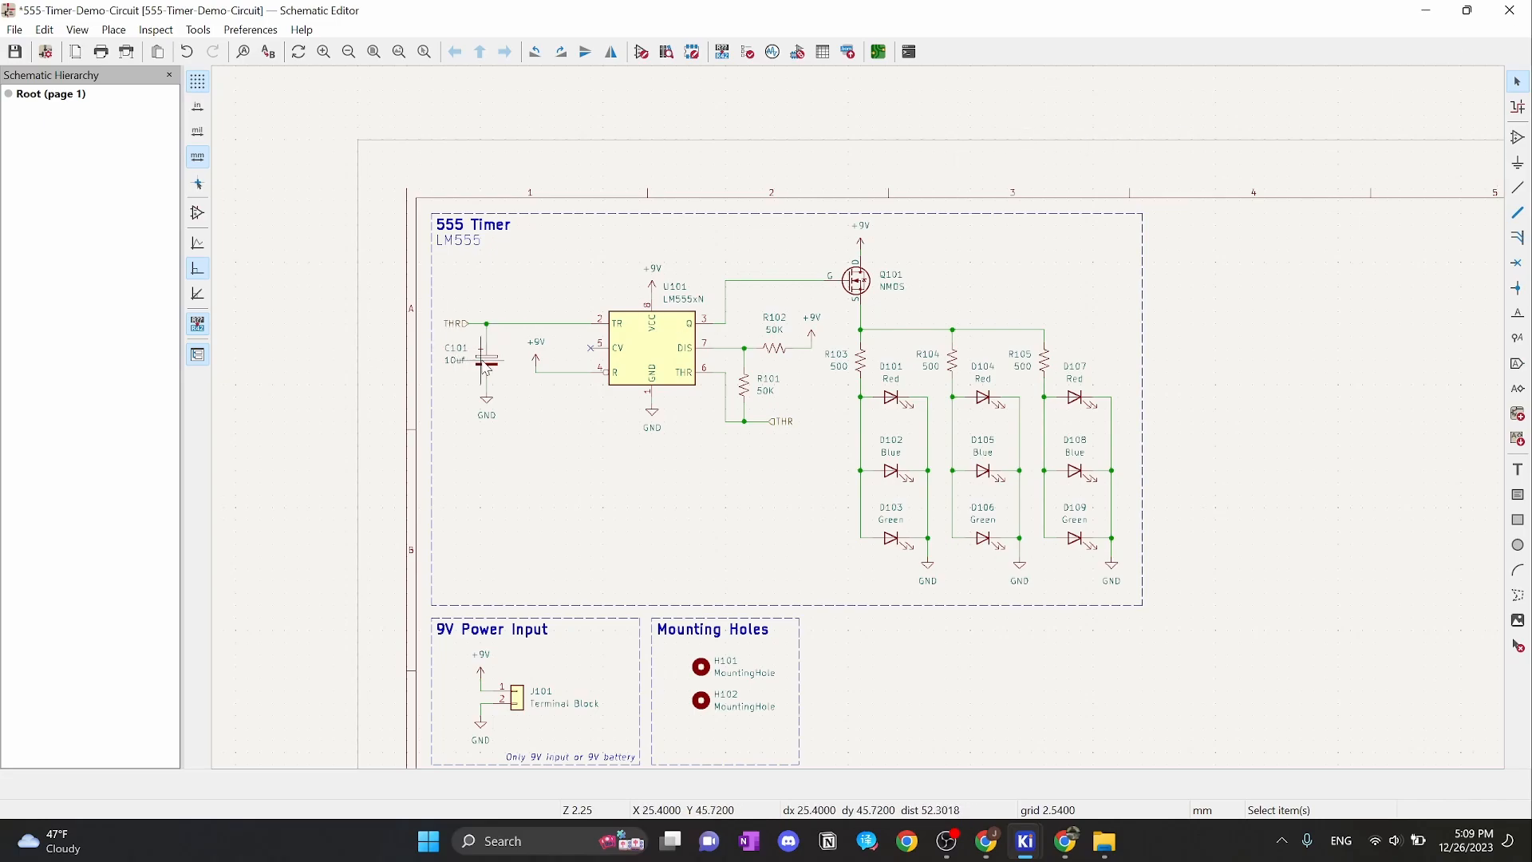
Open C101's Symbol Properties full-screen and browse footprints from its empty Footprint field
scroll(491, 369, "up", 6)
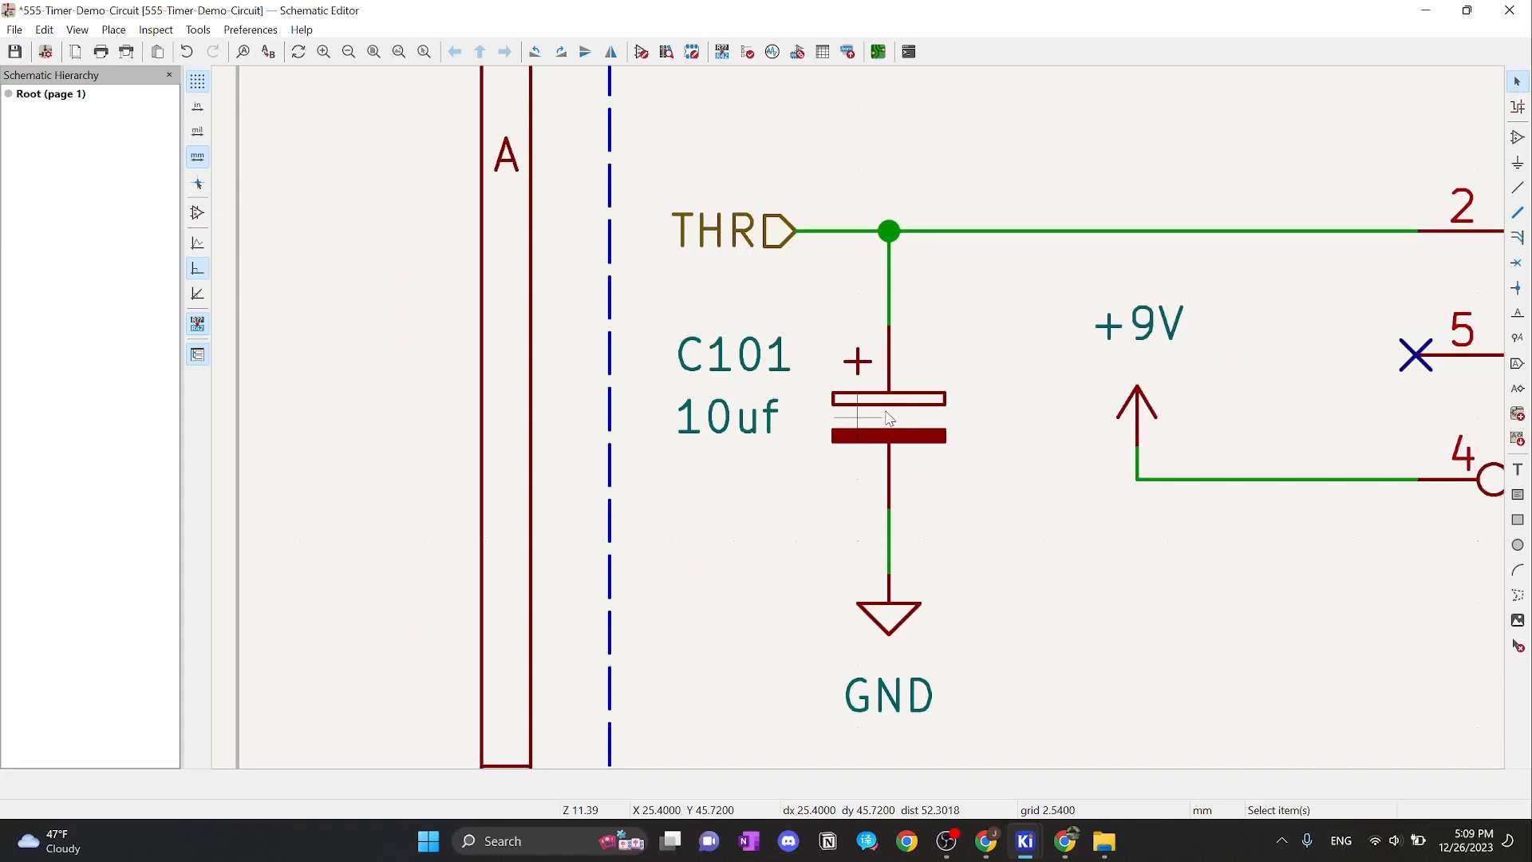
double_click(888, 421)
mouse_move(854, 128)
left_mouse_down()
mouse_move(1077, 69)
mouse_move(1096, 21)
left_mouse_up()
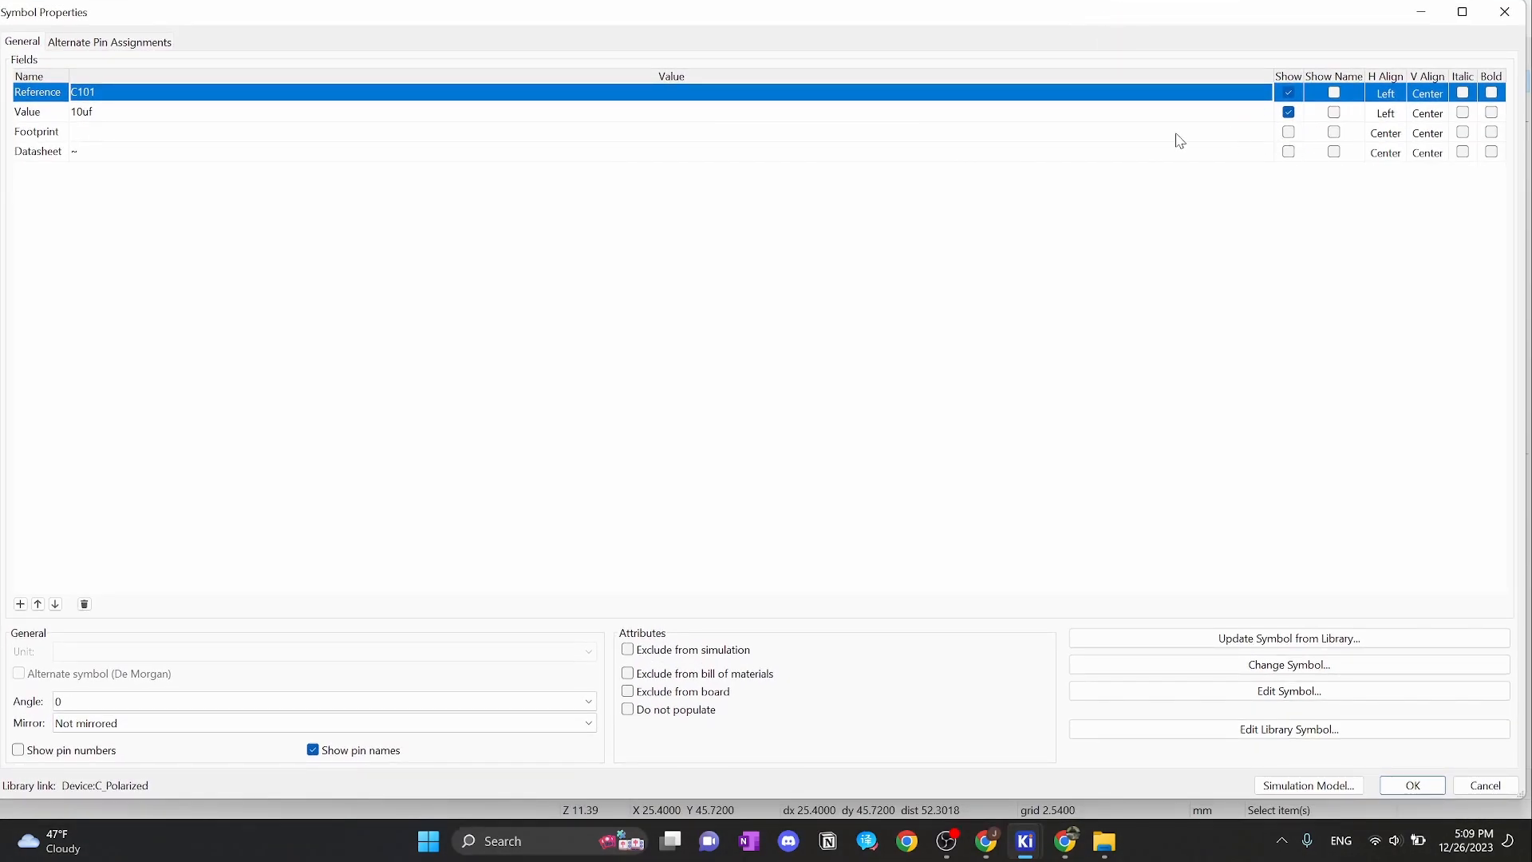
left_click(95, 135)
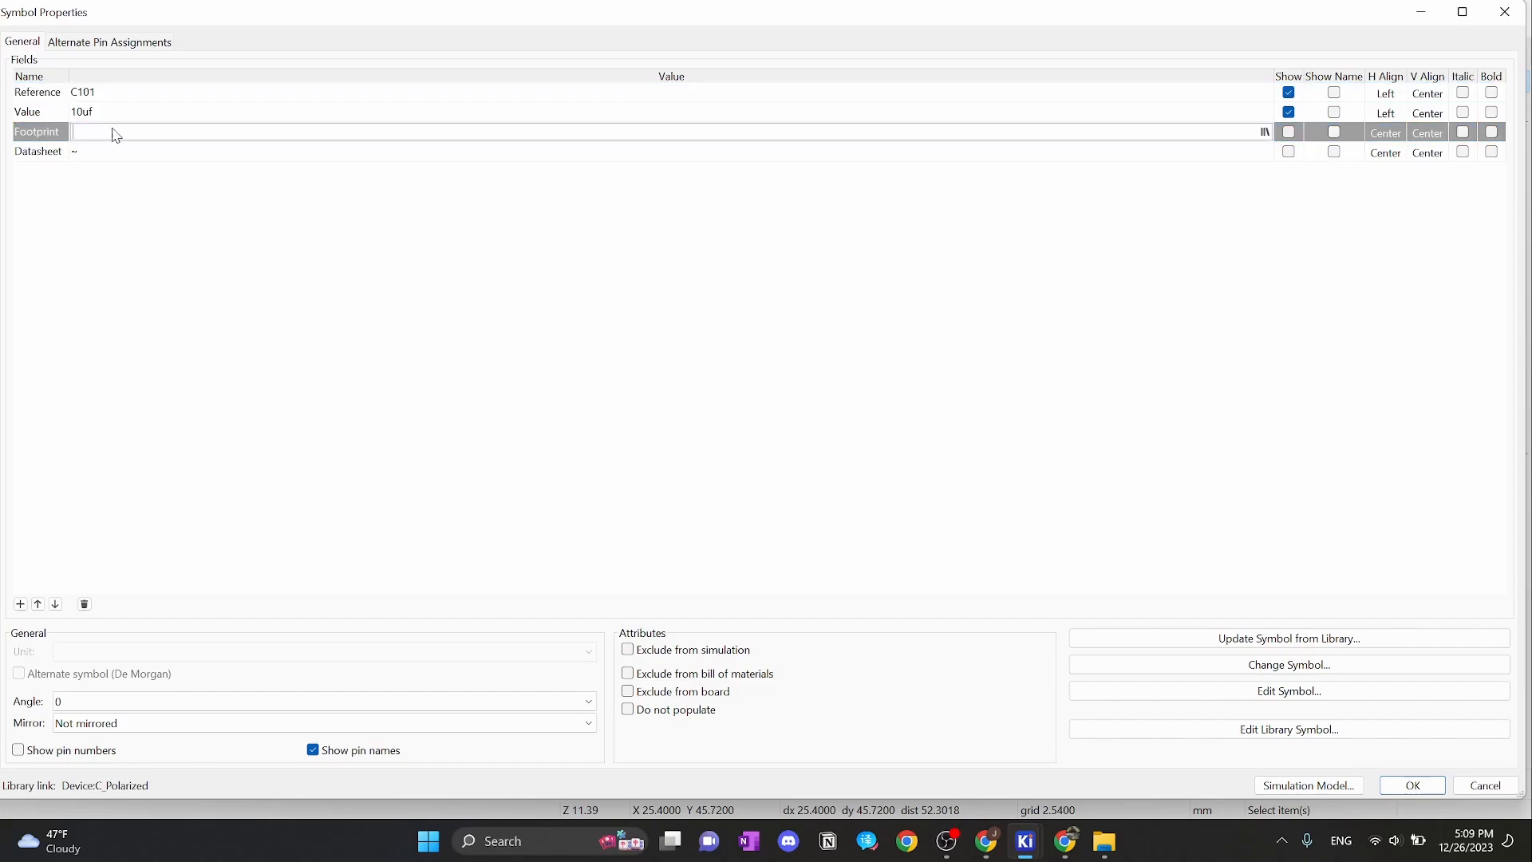
left_click(1266, 133)
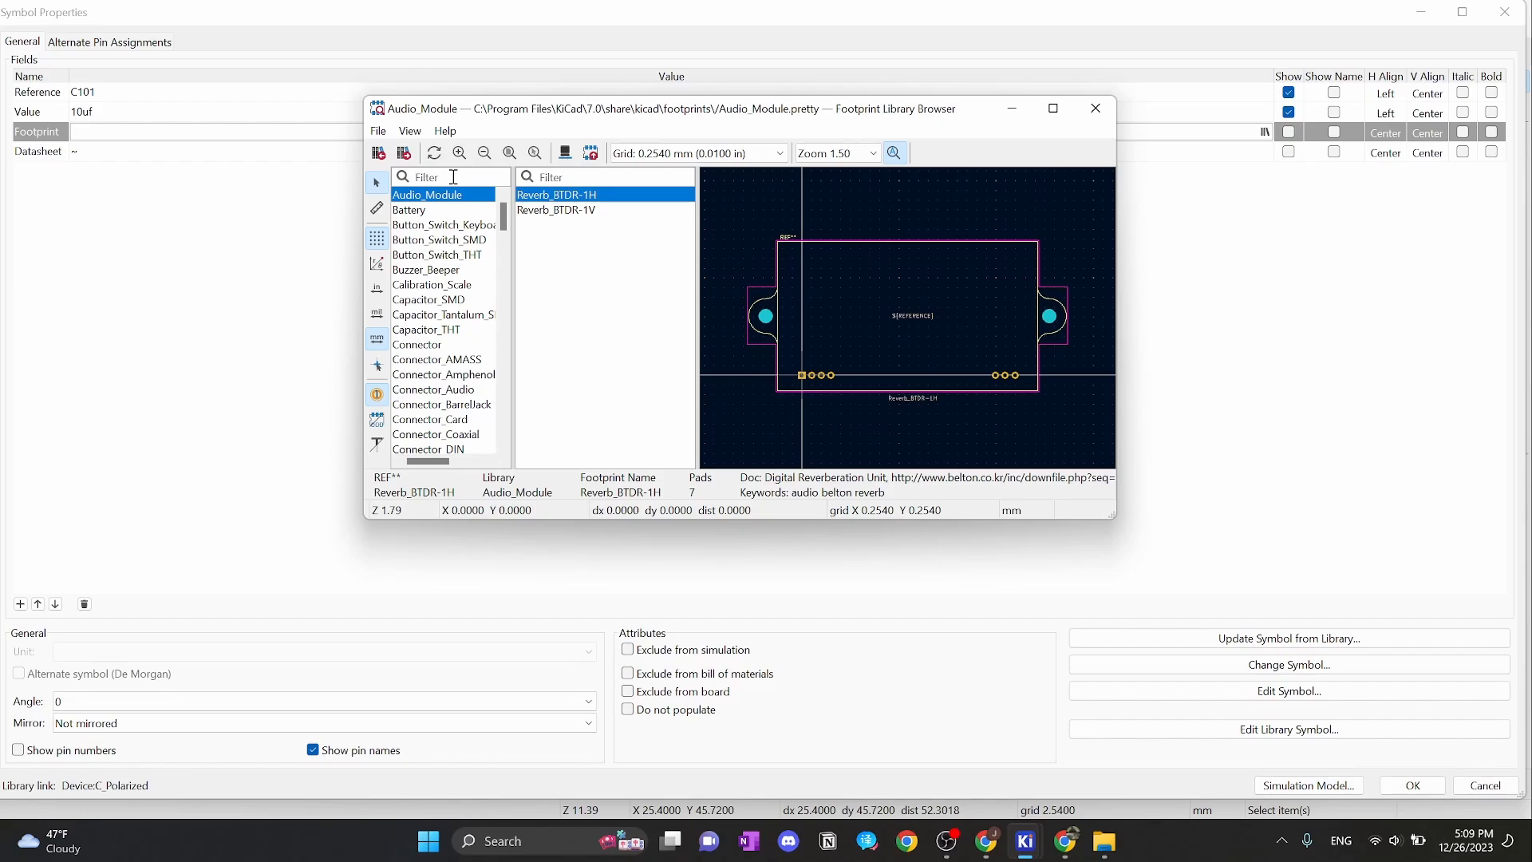
Filter to the Capacitor_THT library and assign CP_Radial_D5.0mm_P2.00mm to C101
type("capaci")
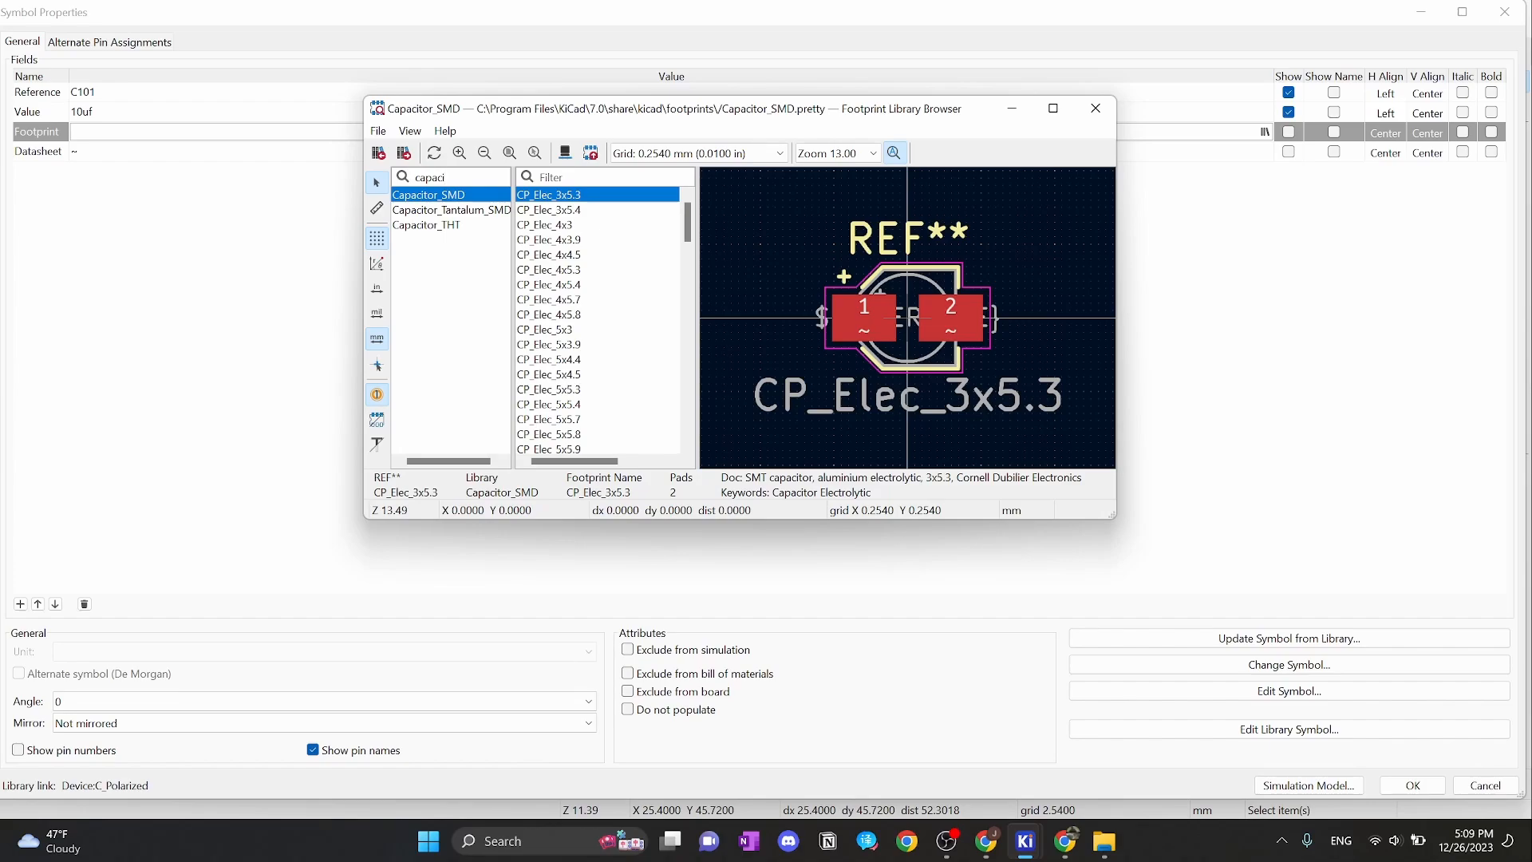
left_click(451, 225)
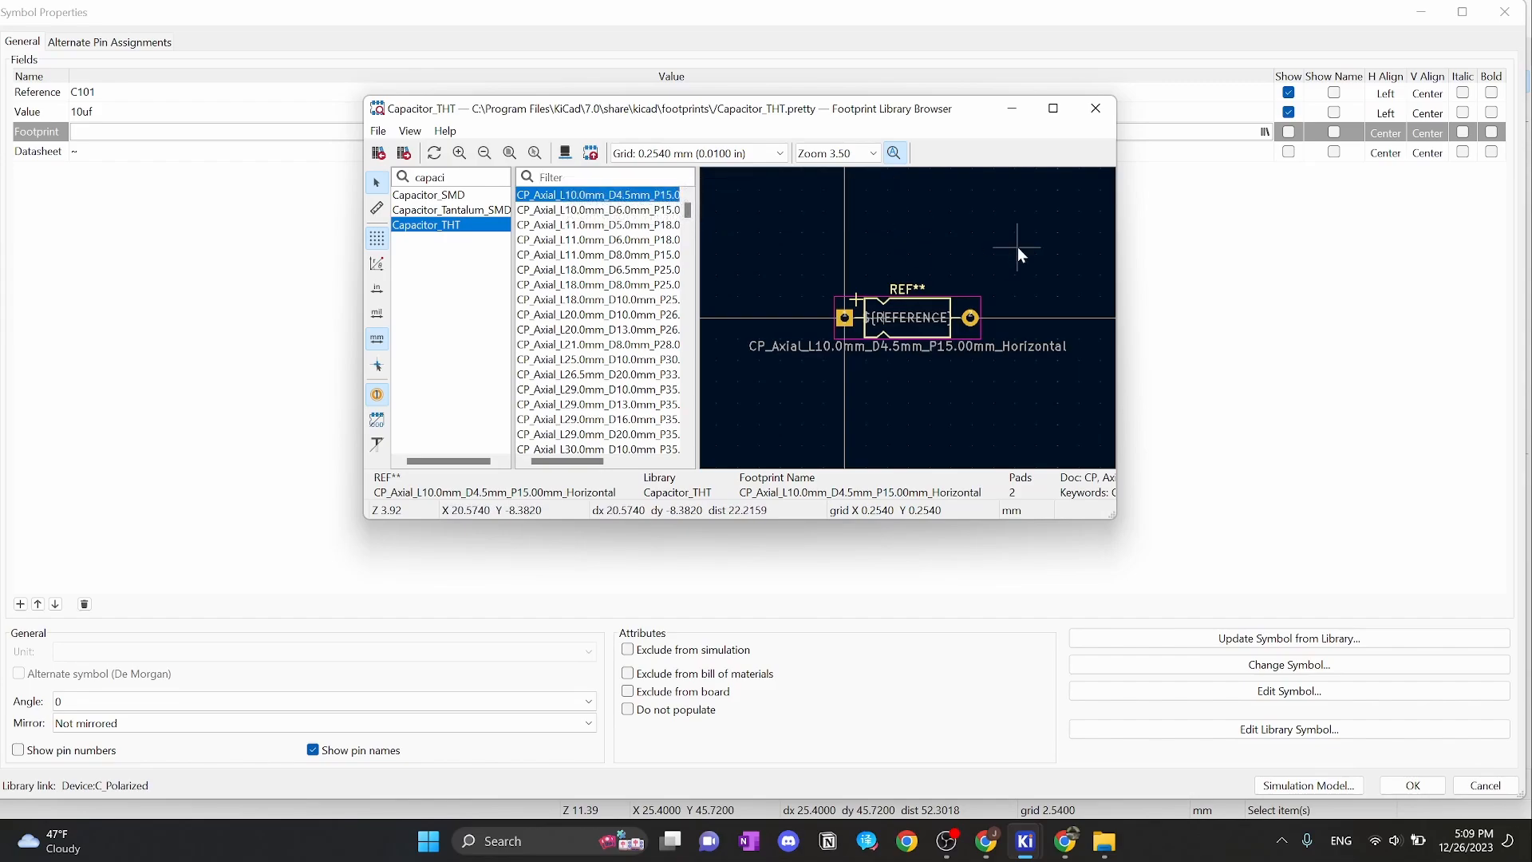
type("radial")
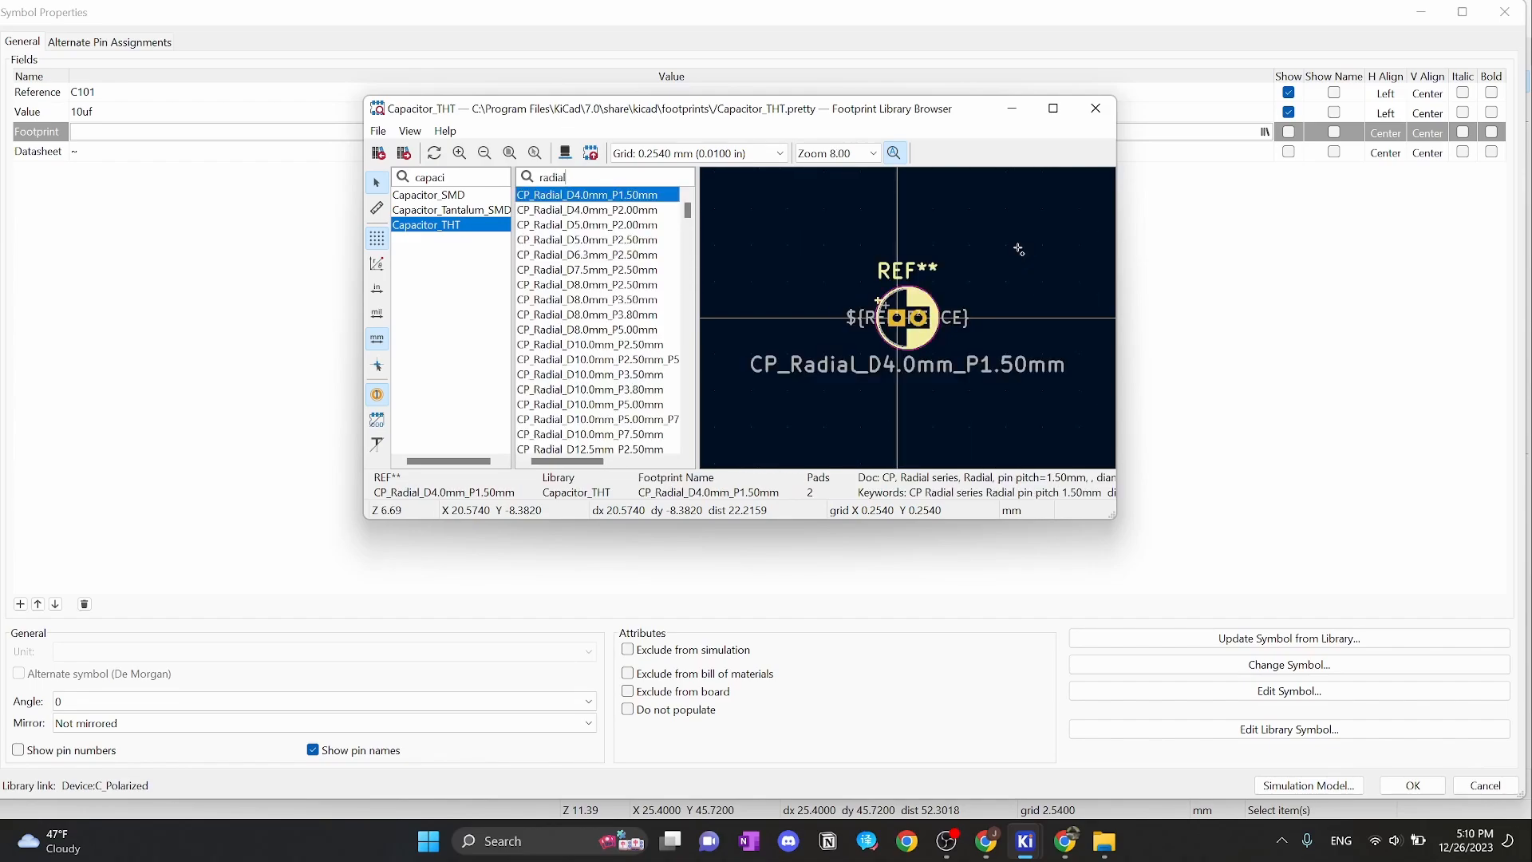
type(" D5.0")
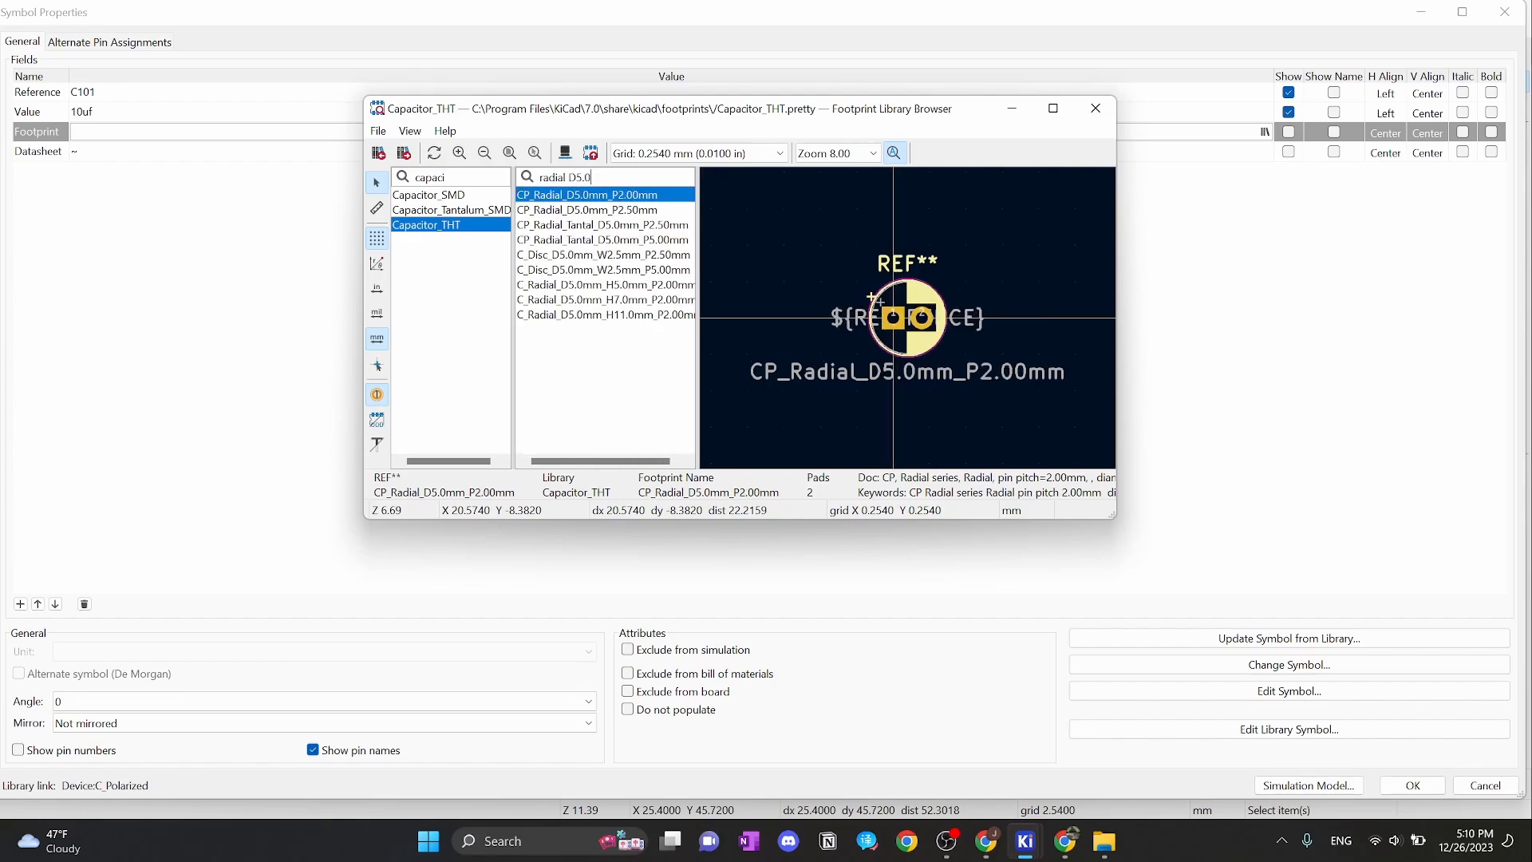
double_click(671, 198)
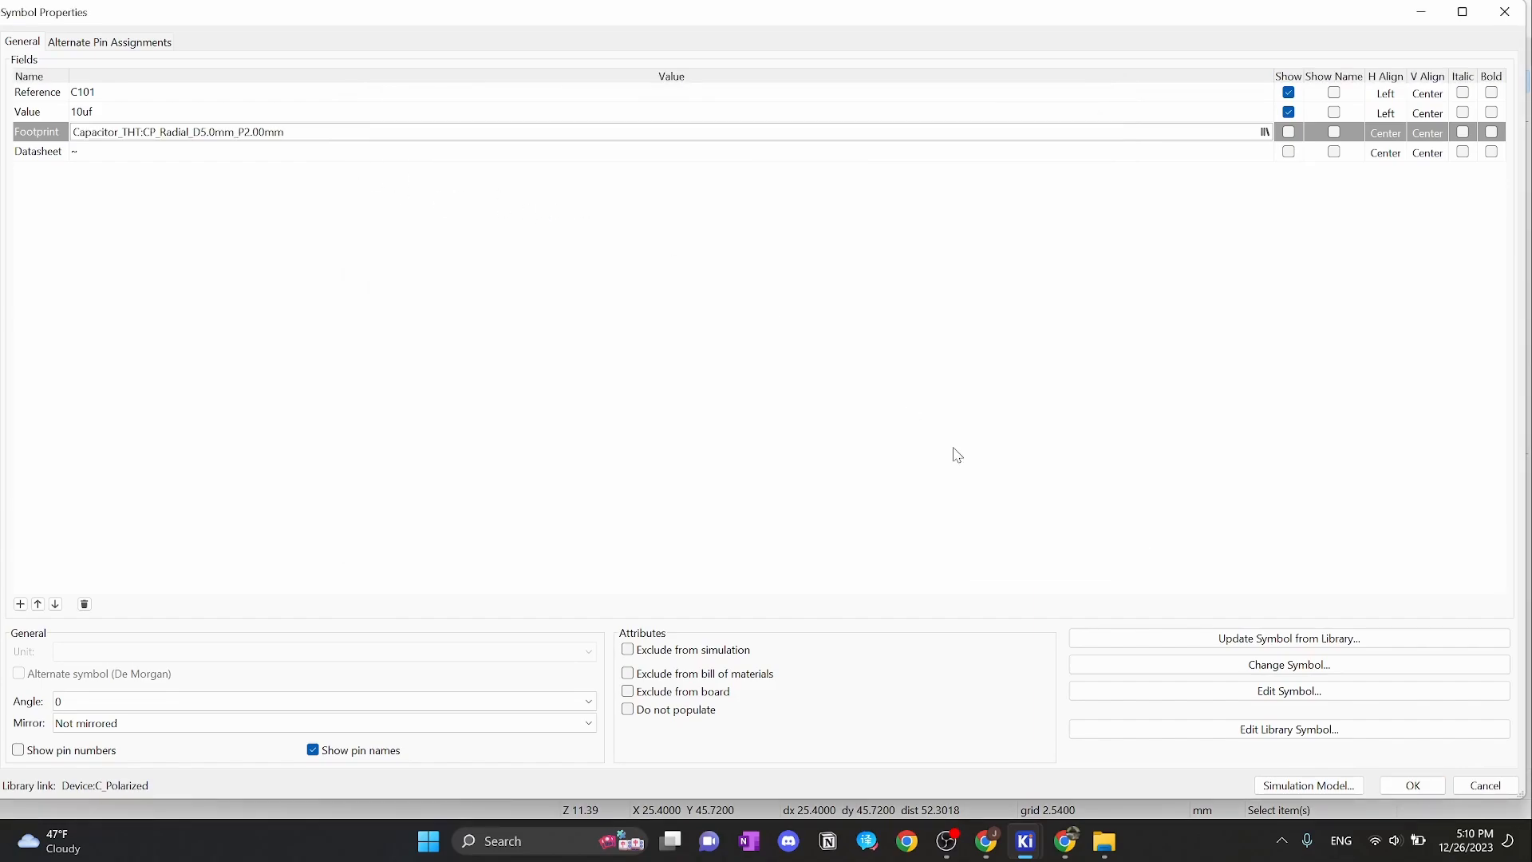
left_click(1410, 785)
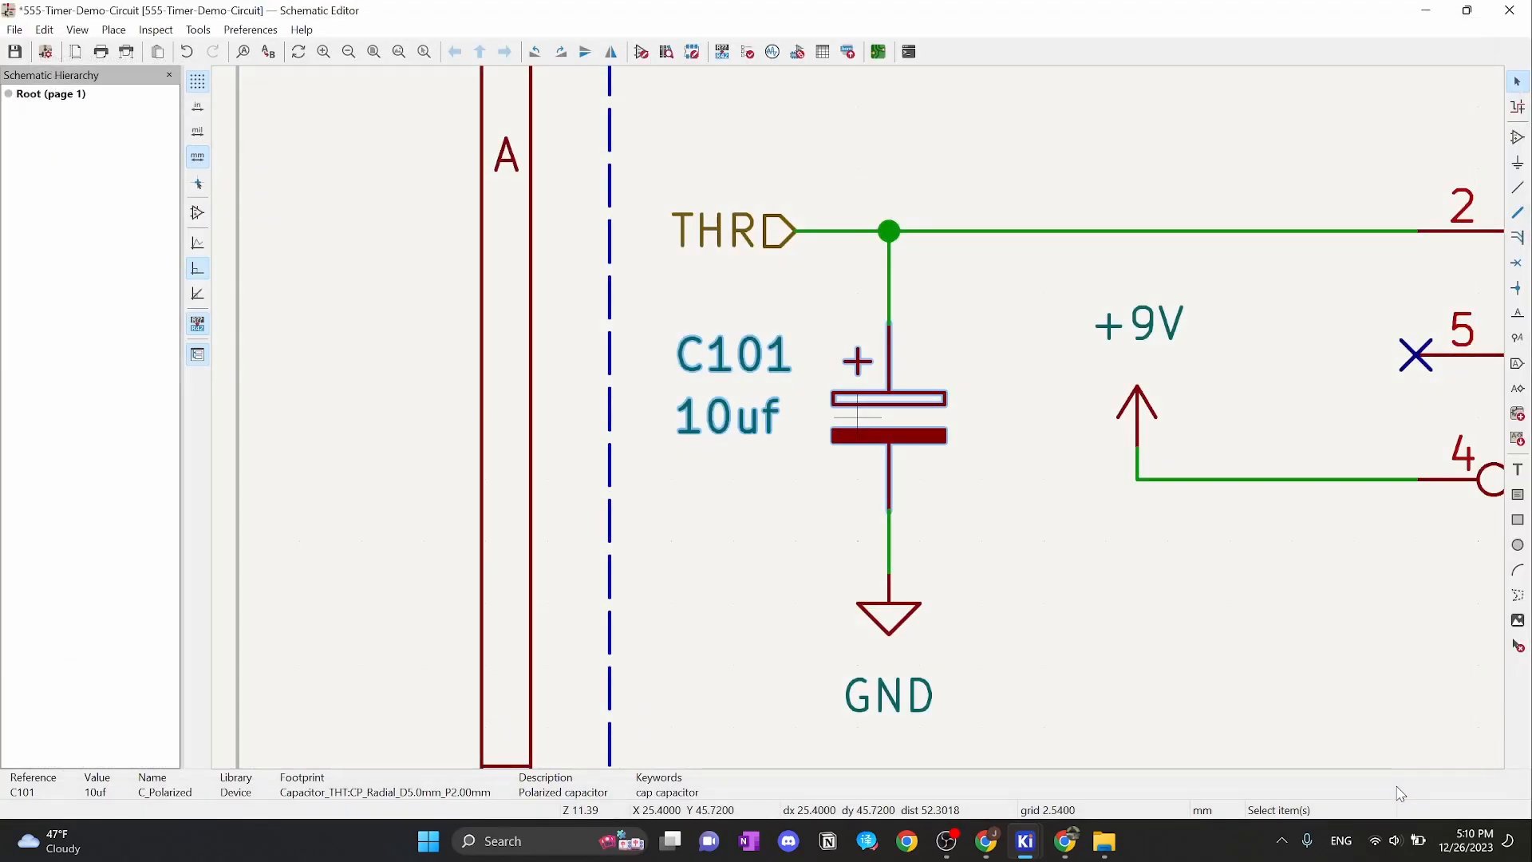
scroll(854, 421, "down", 3)
middle_click_drag(978, 395, 722, 425)
double_click(926, 427)
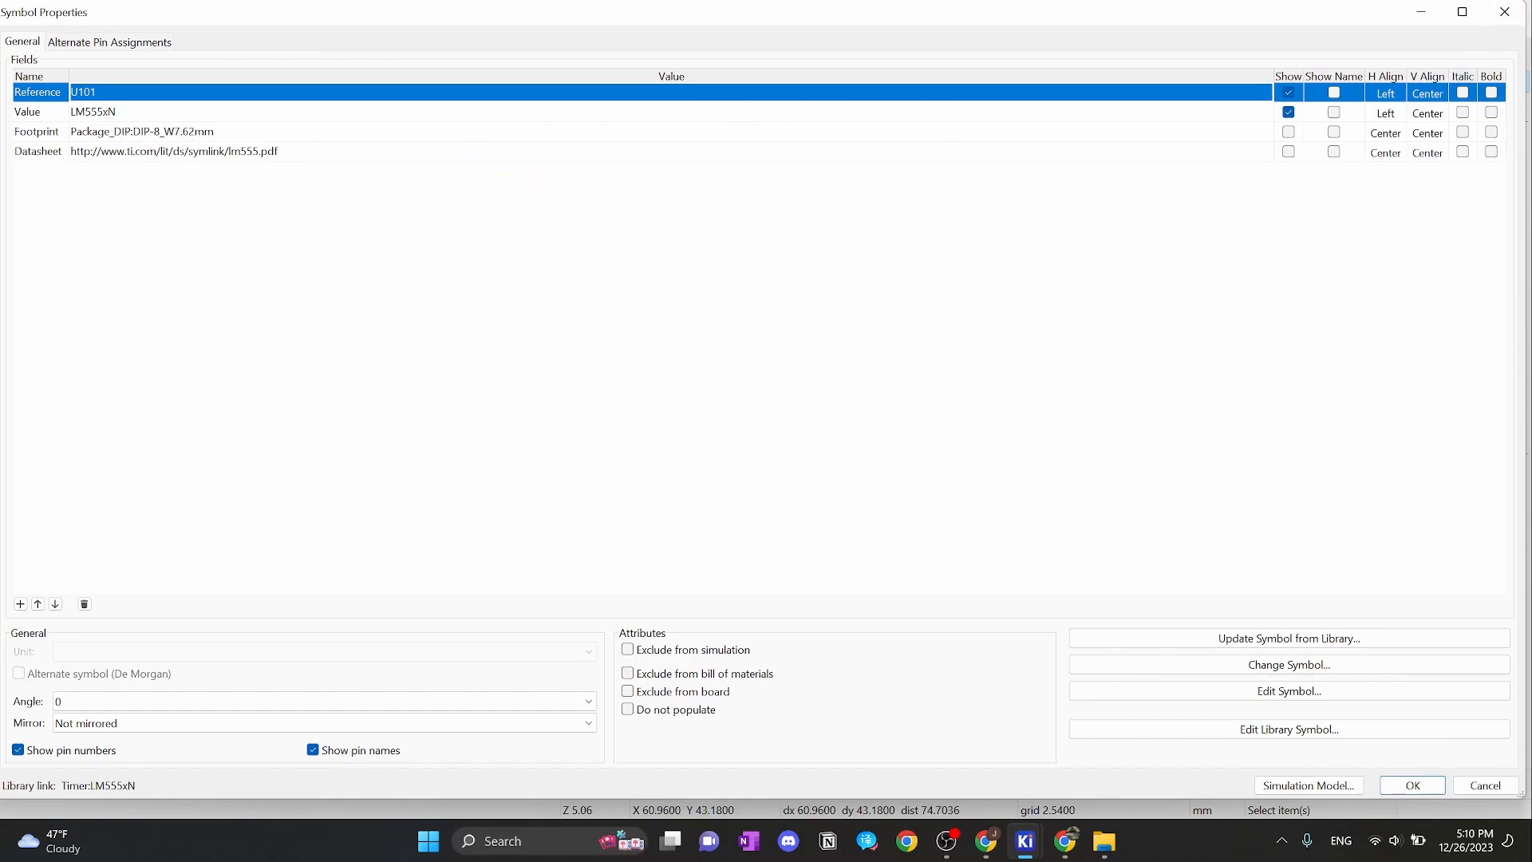
left_click(1505, 12)
key("a")
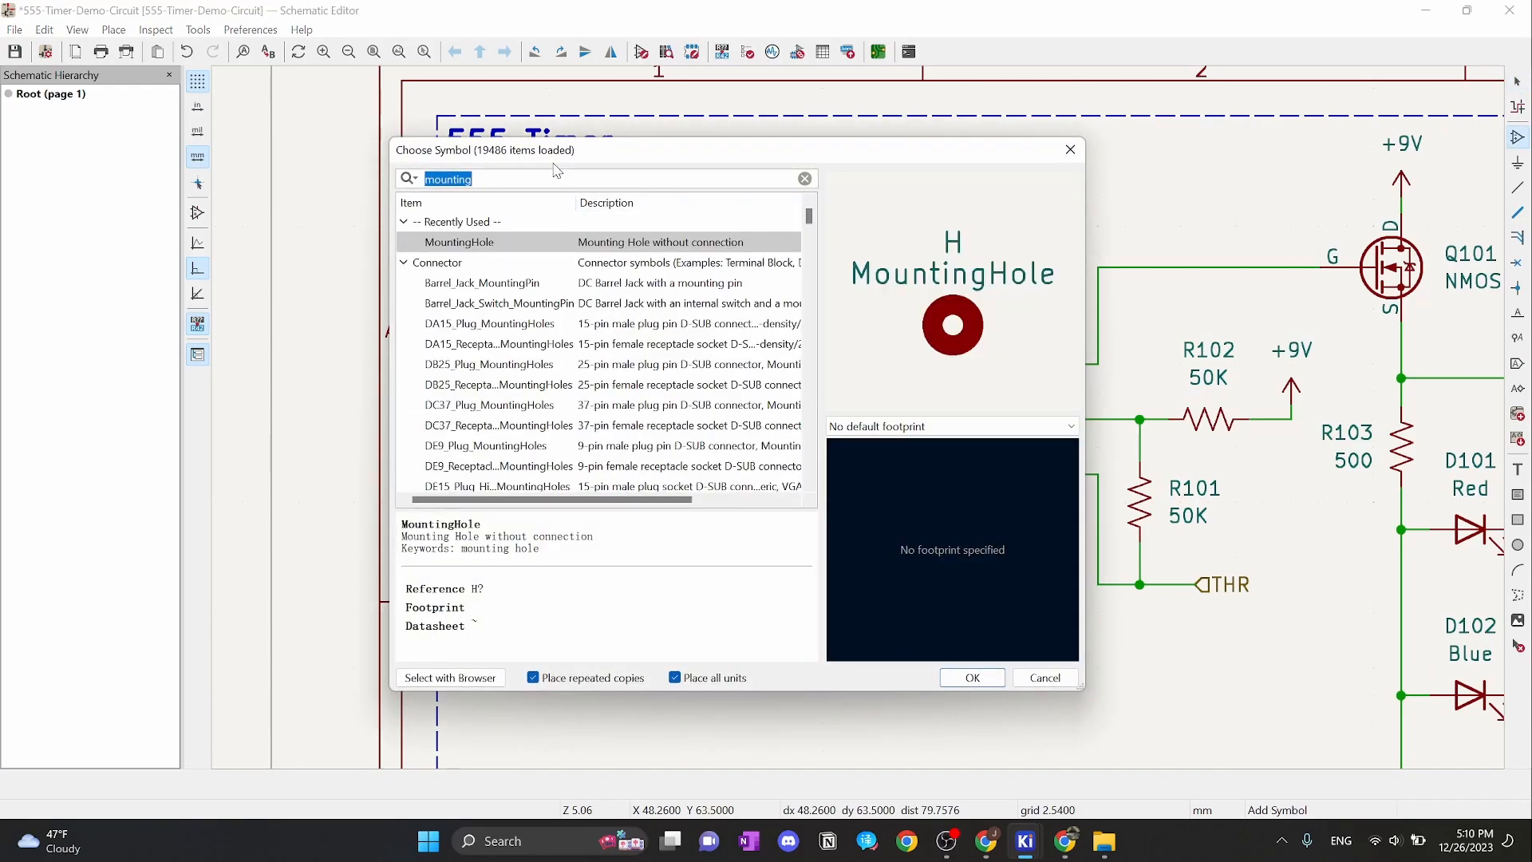
type("lm555")
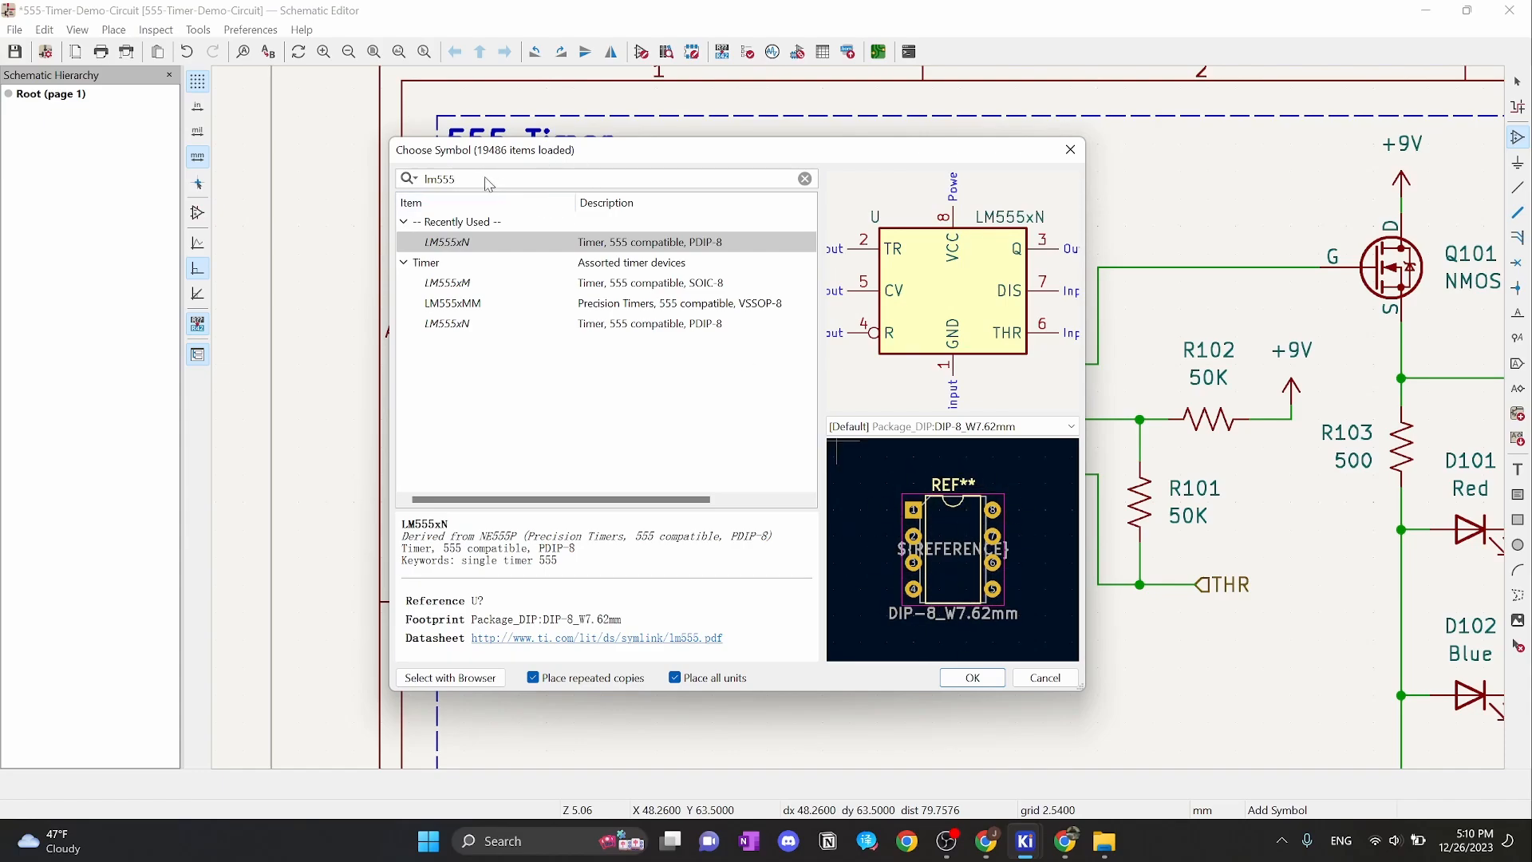
left_click(805, 179)
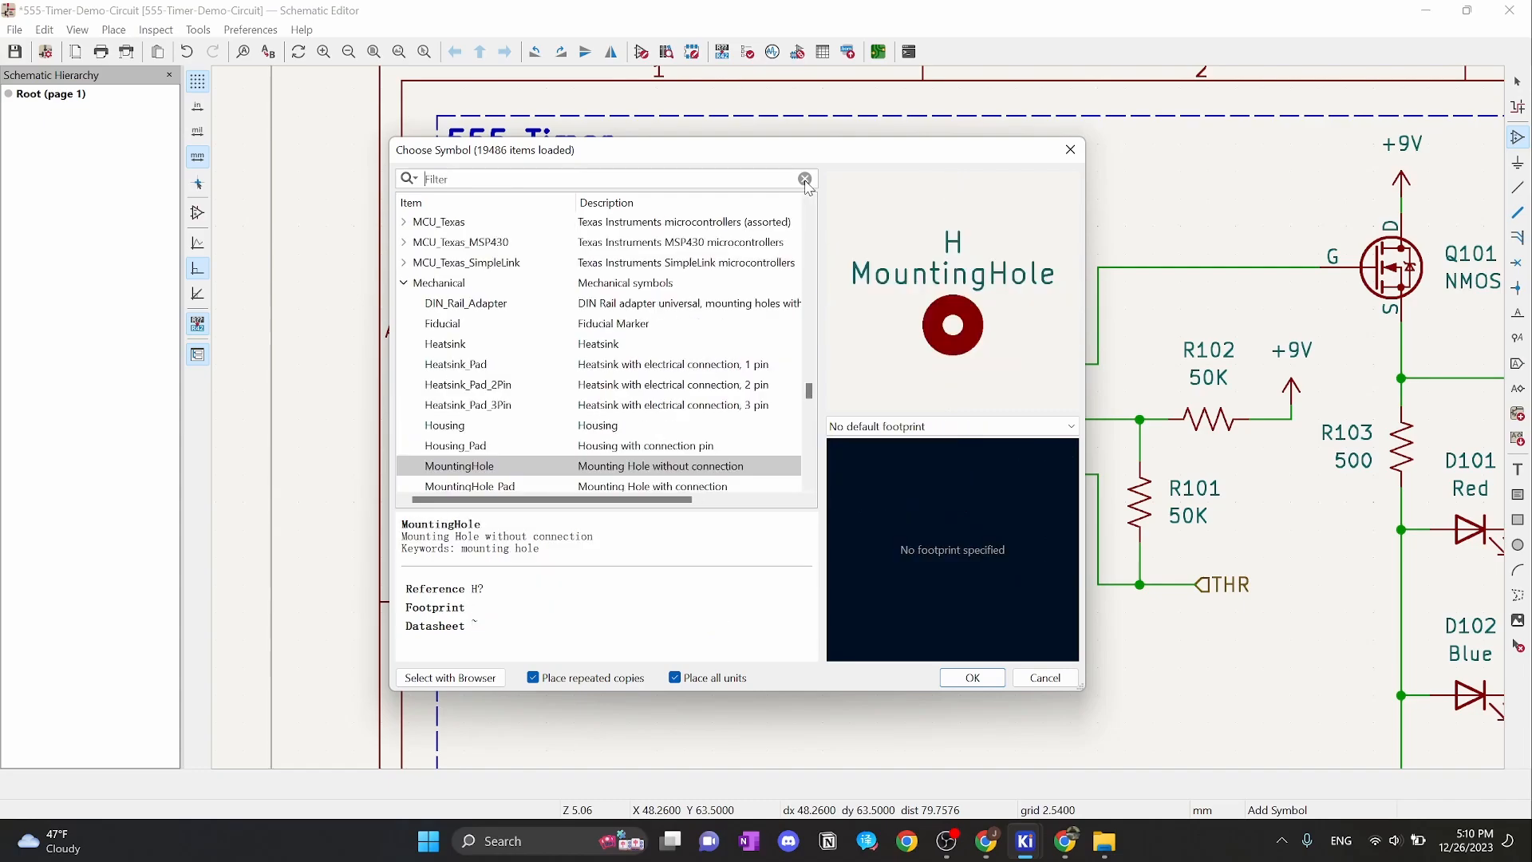
type("r_us")
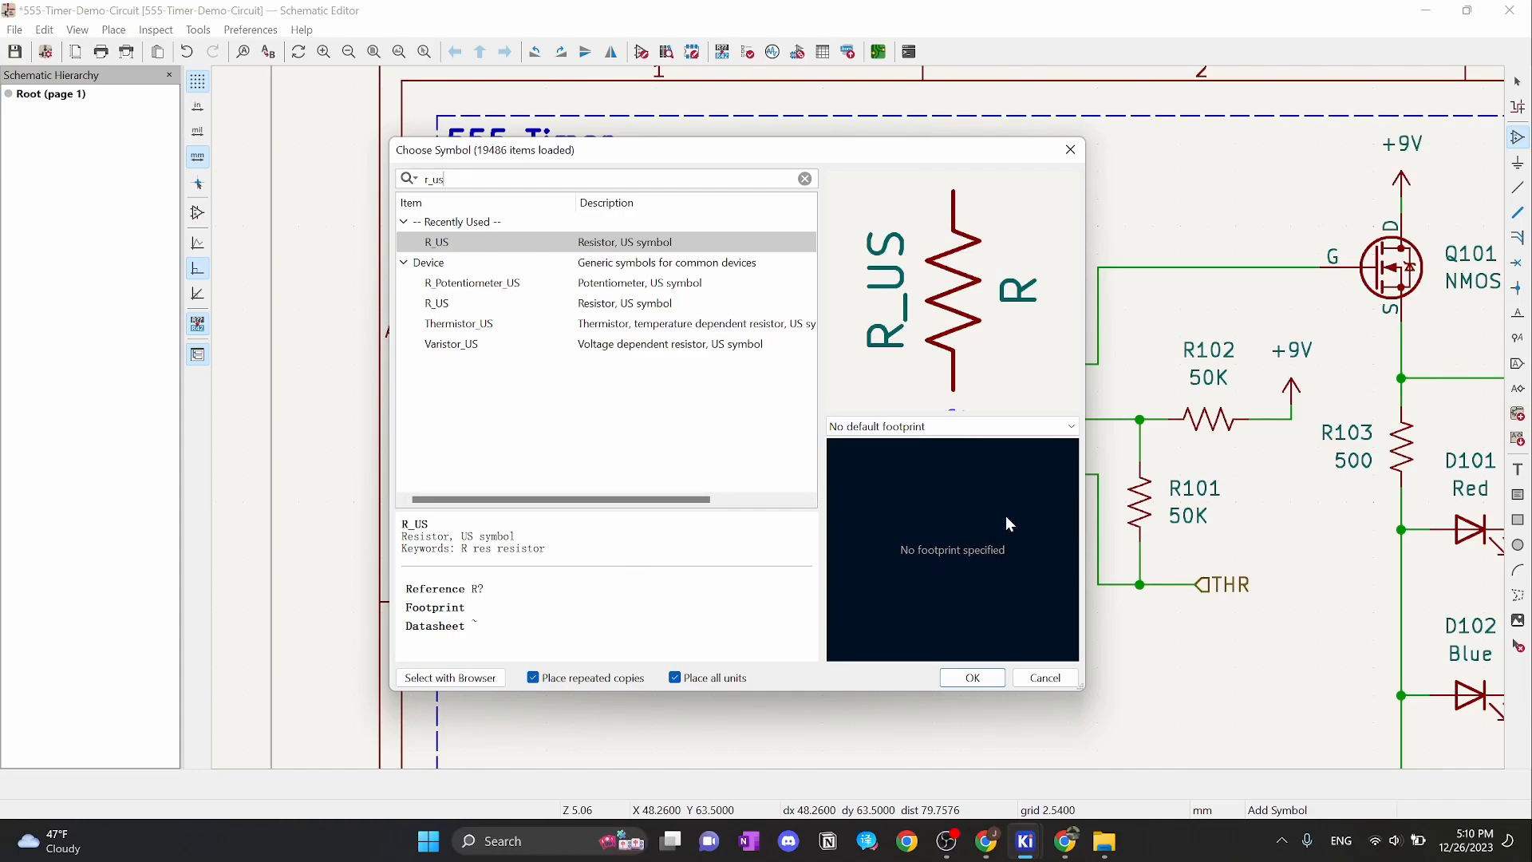
left_click(1045, 677)
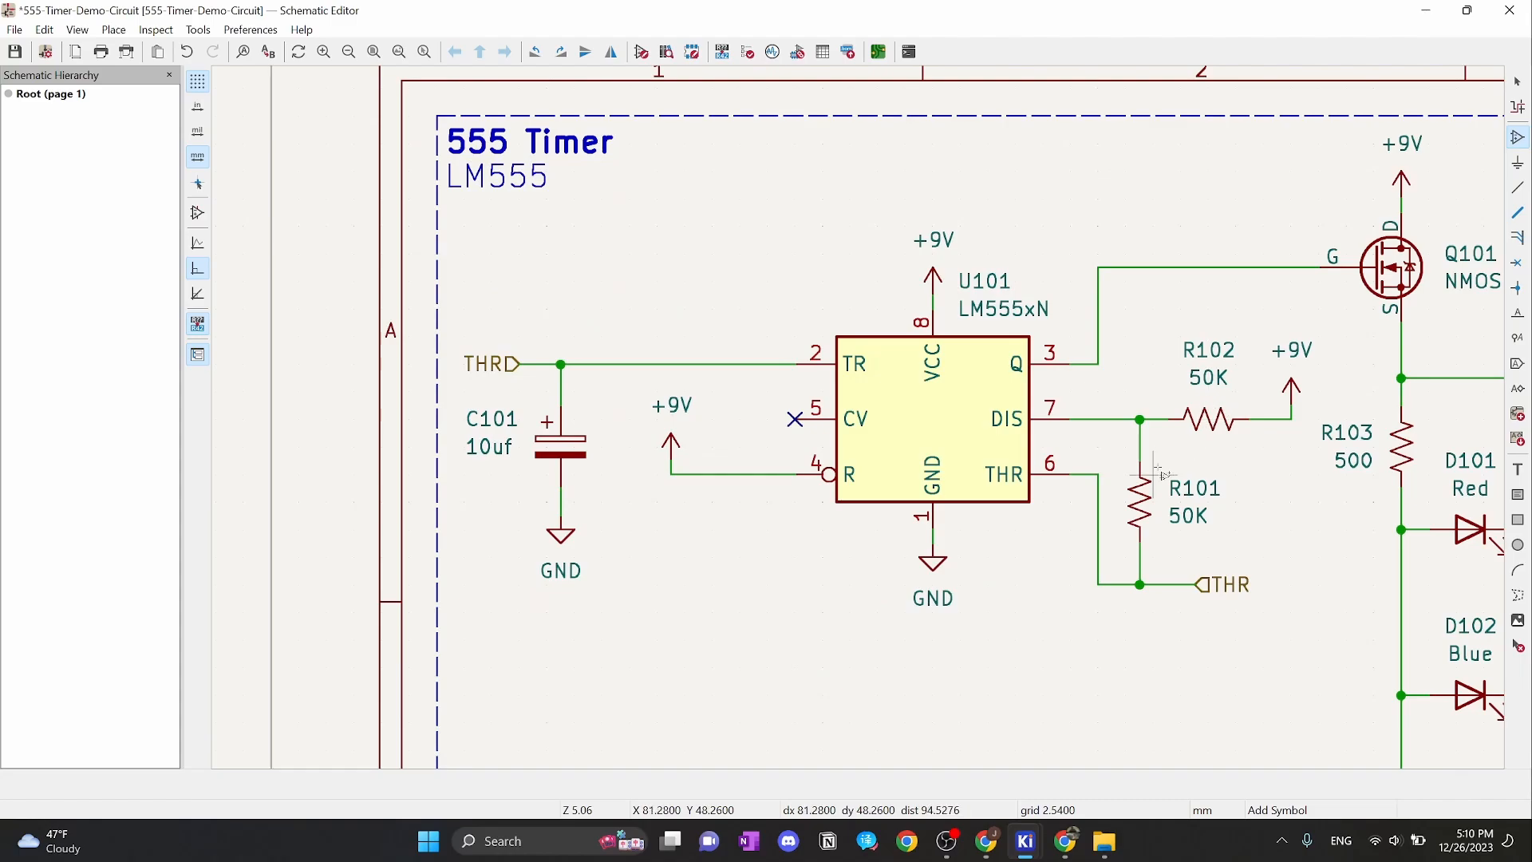
Open R101's Symbol Properties and launch the footprint browser from its Footprint field
key("Escape")
left_click(1141, 505)
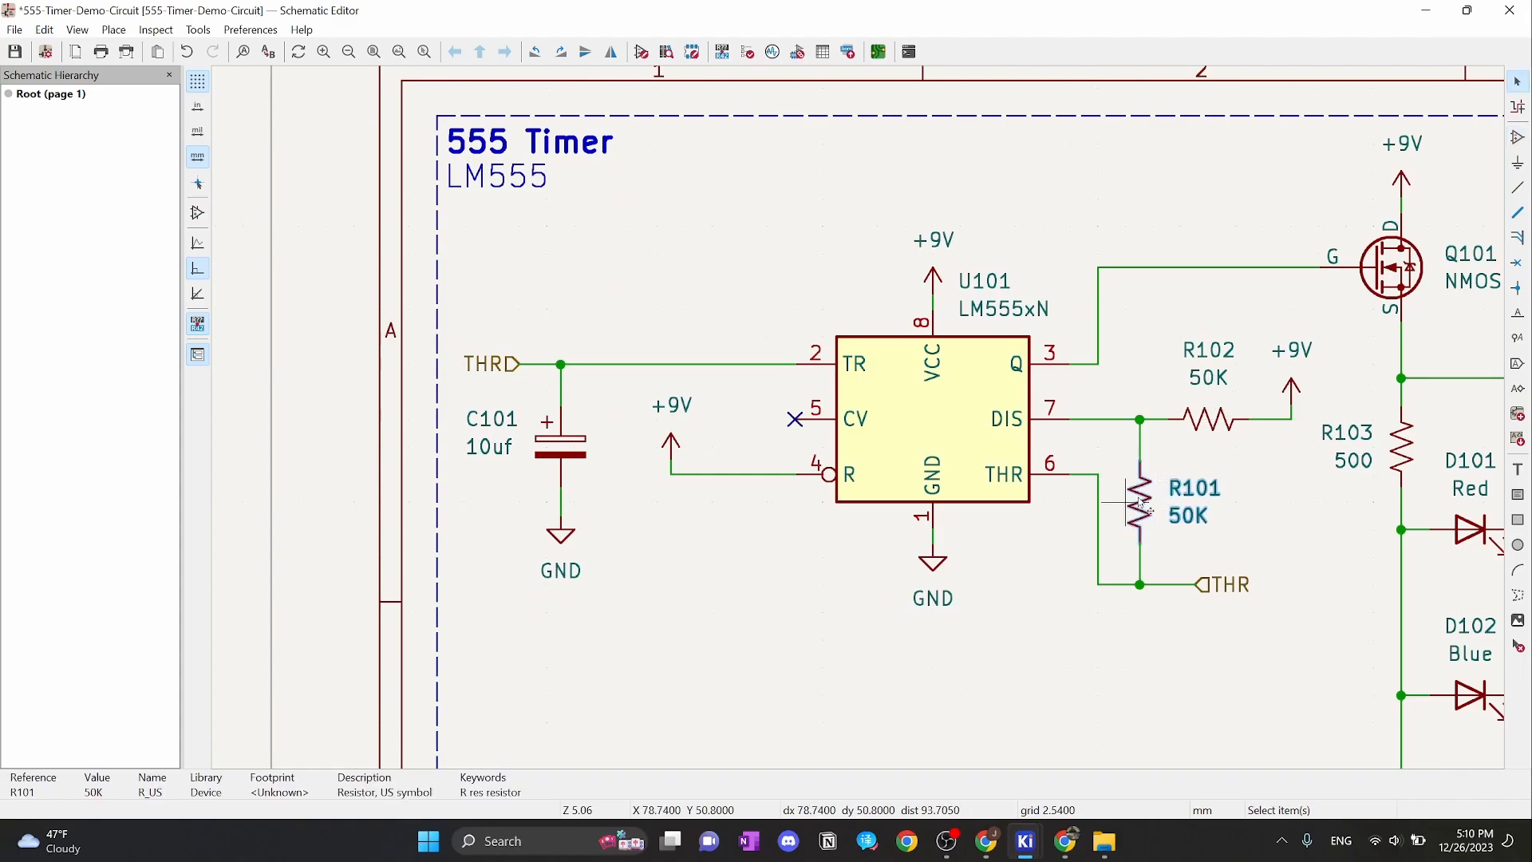
double_click(1140, 505)
left_click(95, 134)
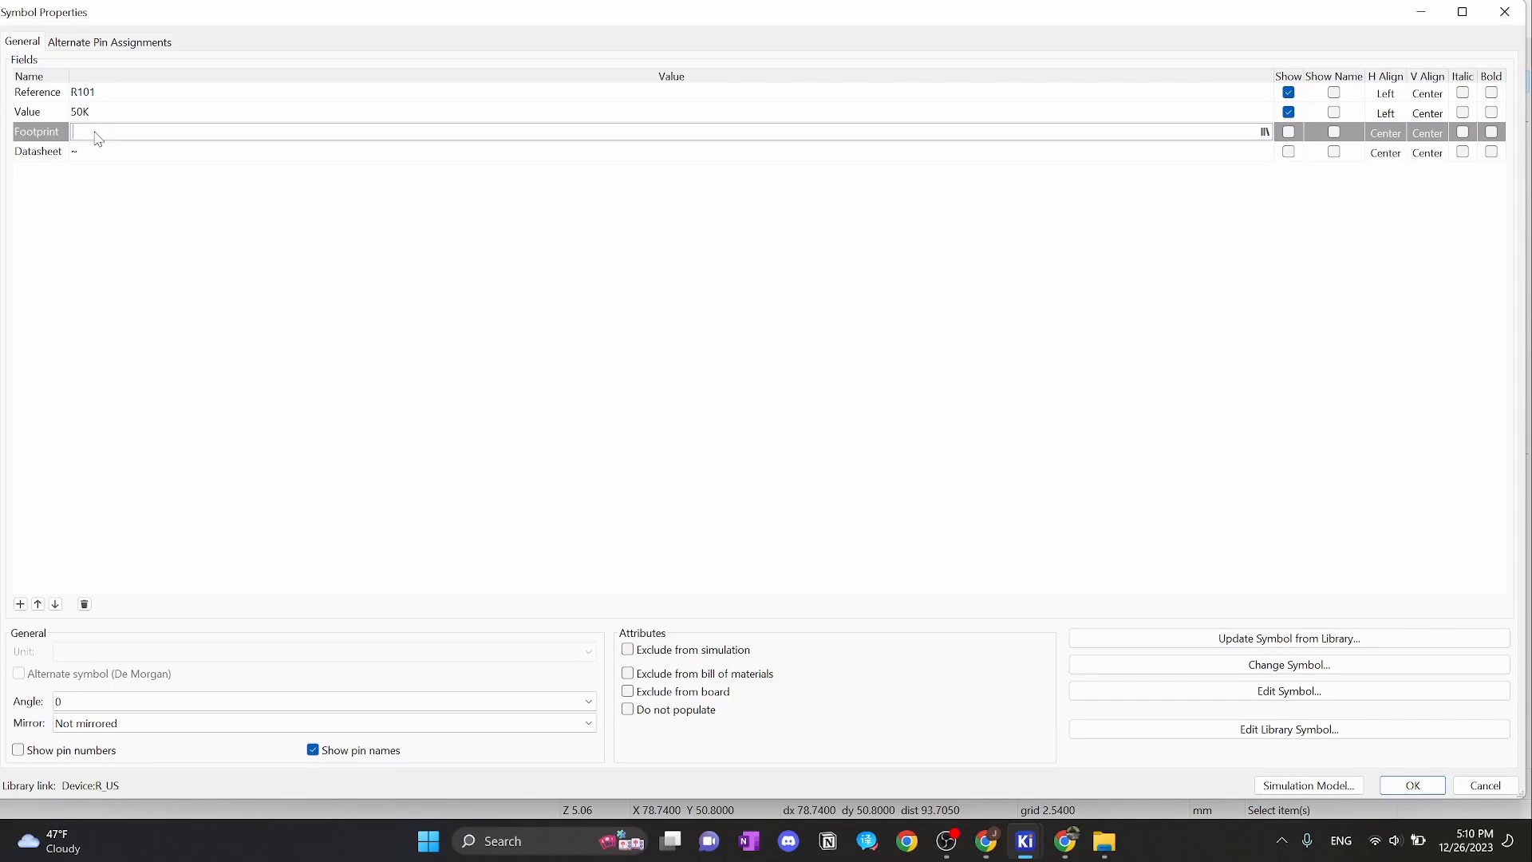
left_click(1265, 132)
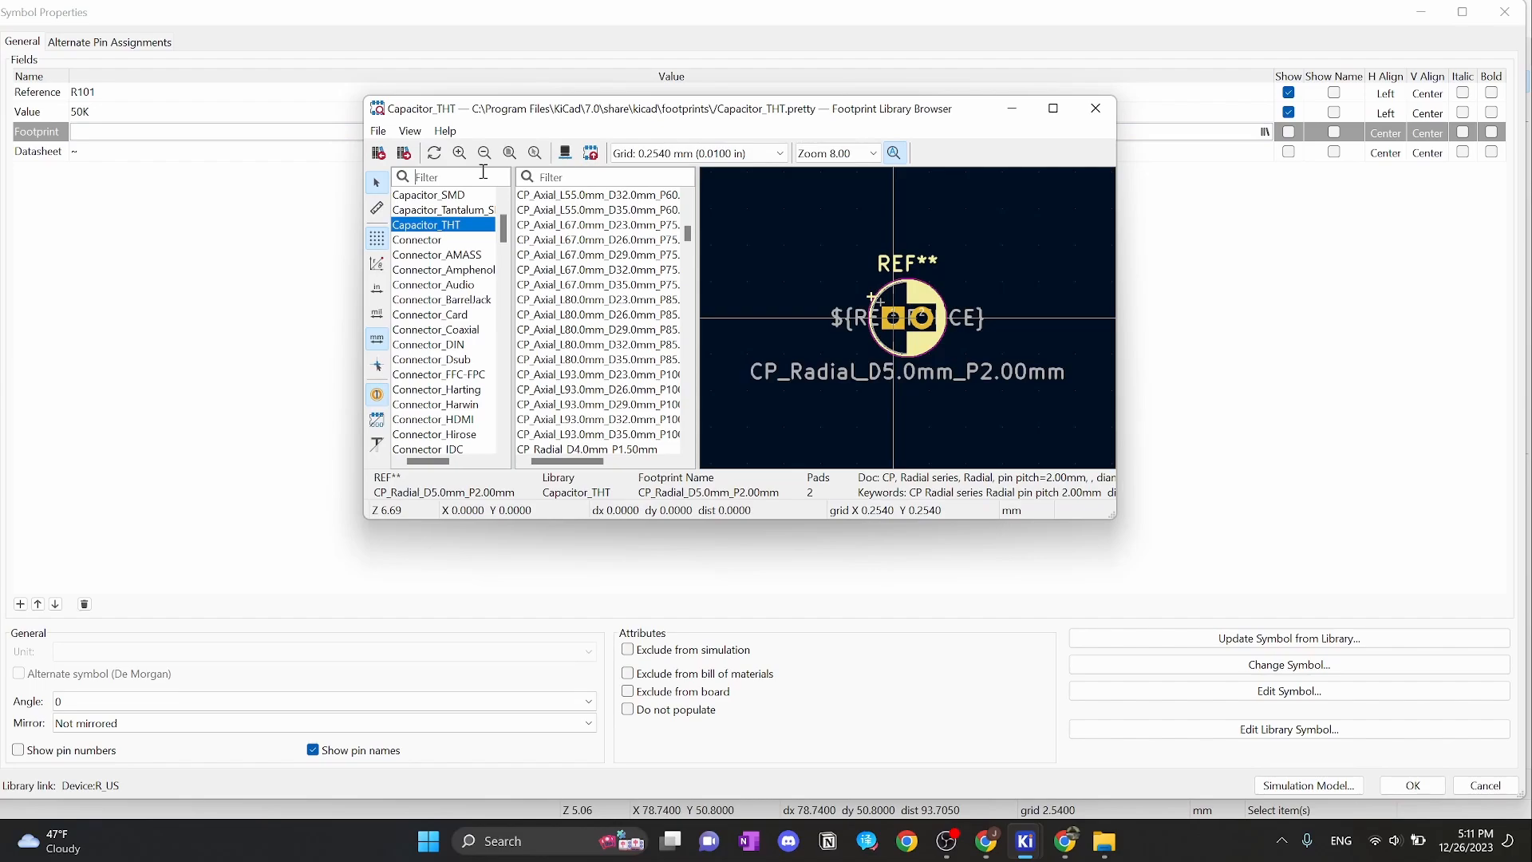
Assign Resistor_THT:R_Axial_DIN0204_L3.6mm_D1.6mm_P7.62mm_Horizontal to R101, copying the name before applying
type("resis")
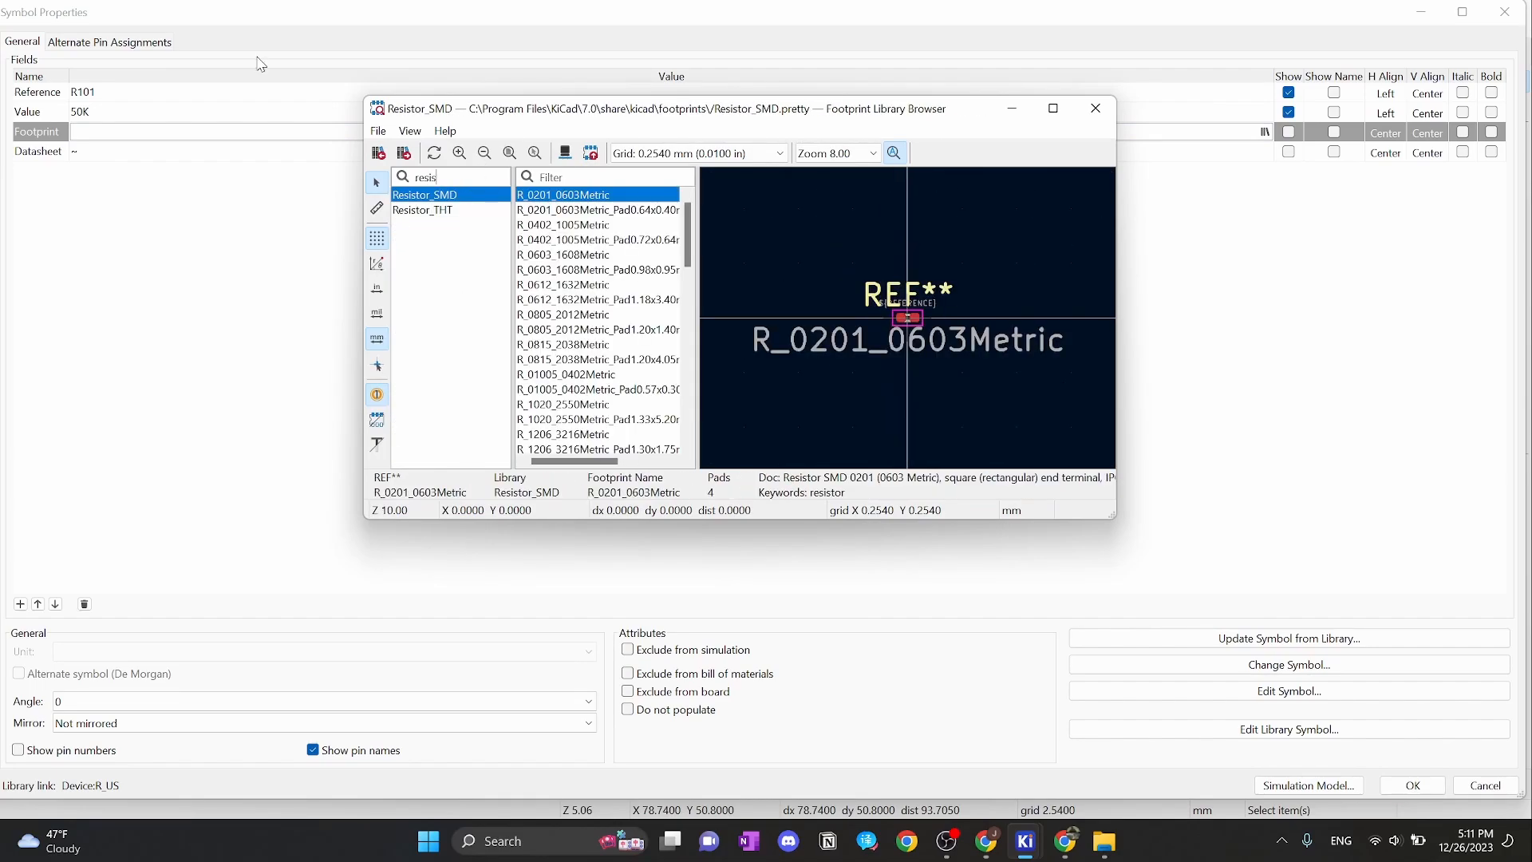
left_click(447, 211)
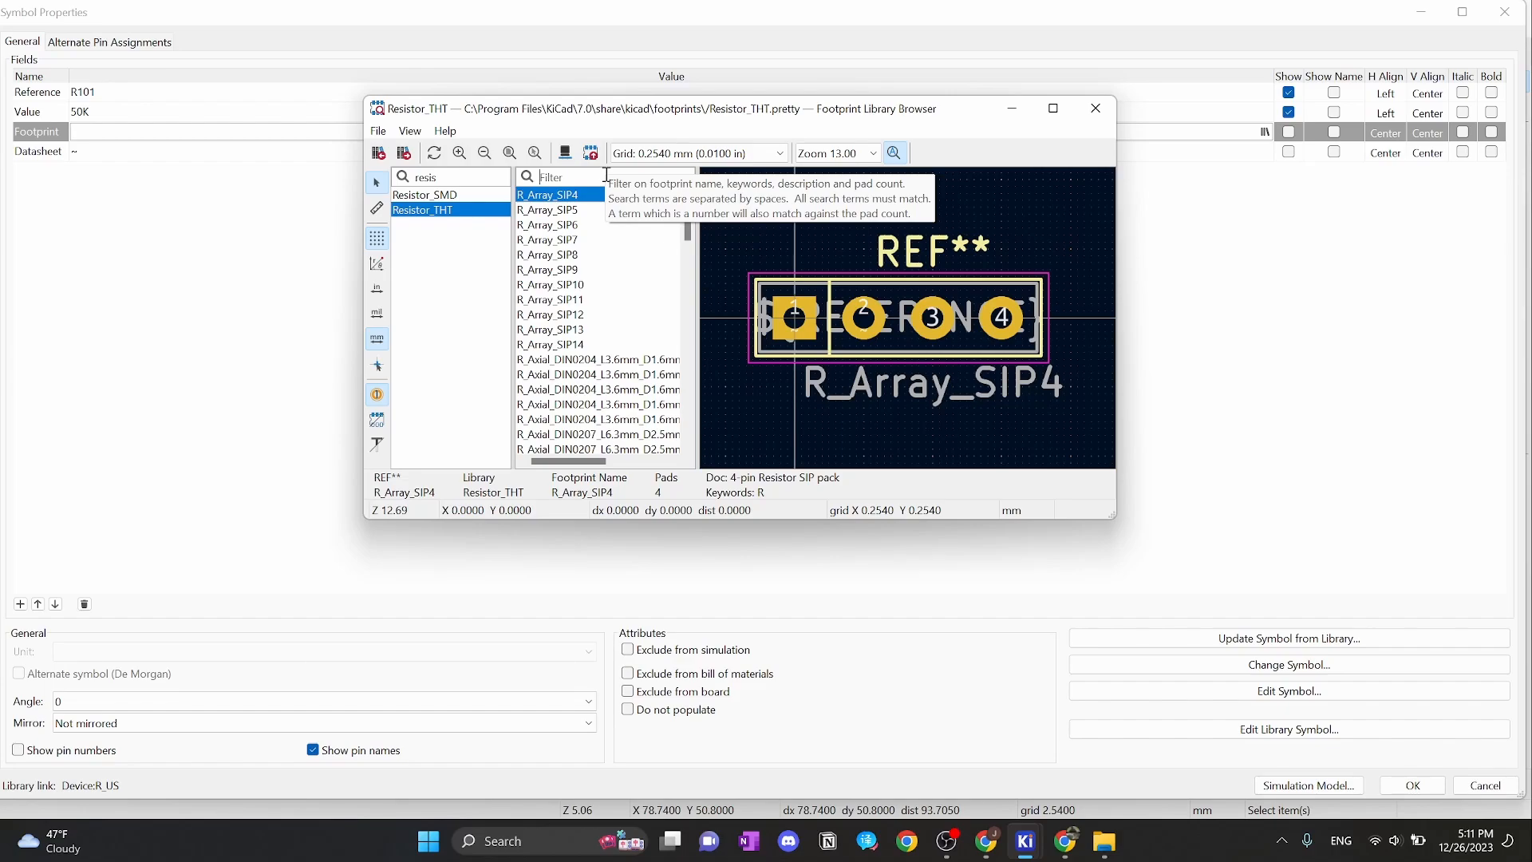
type("axial")
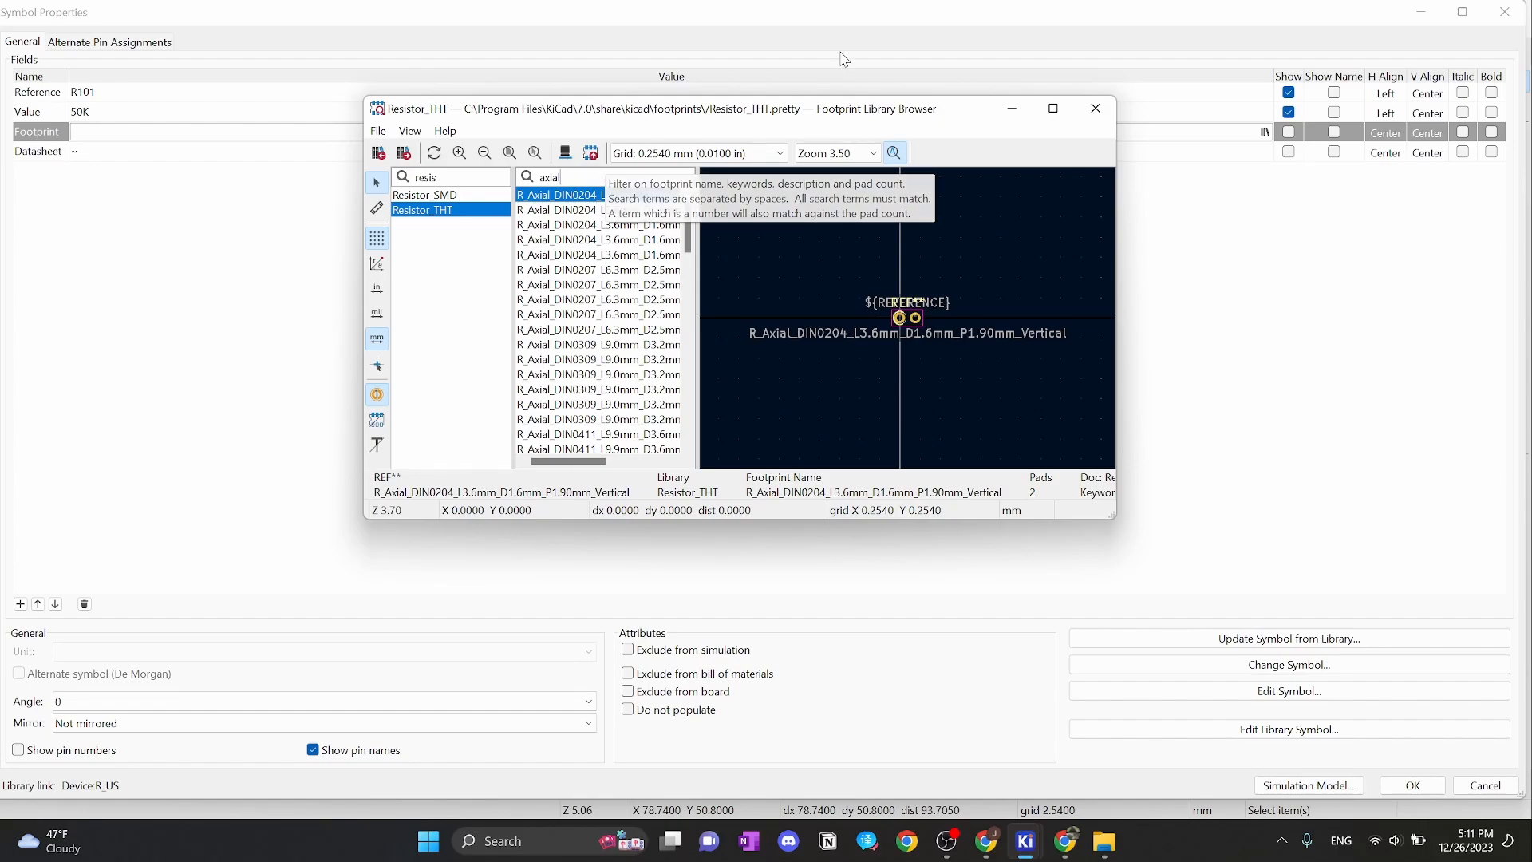
type("_DIn")
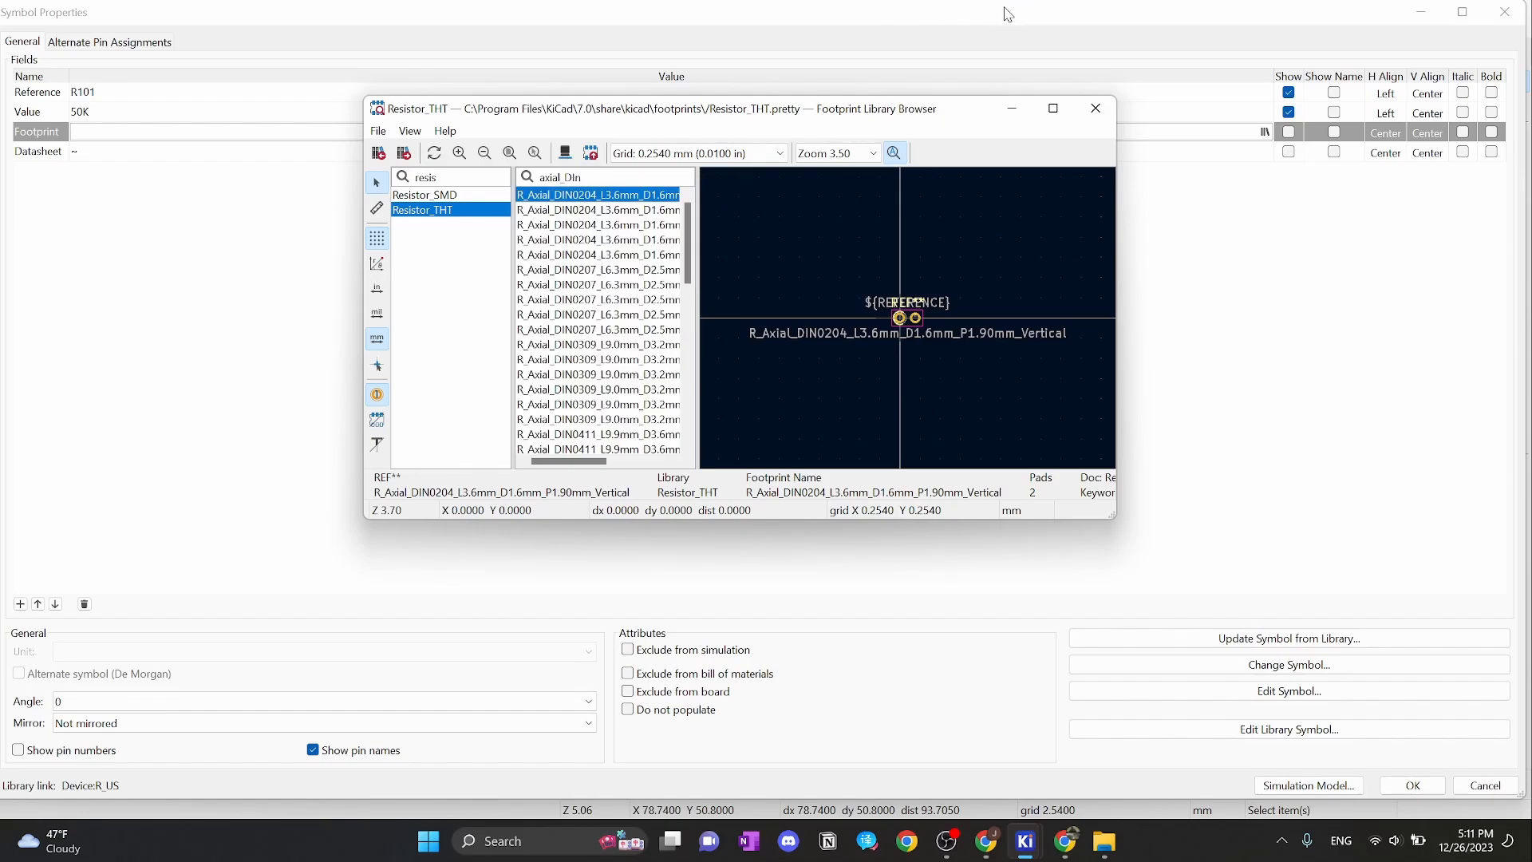
type("0204")
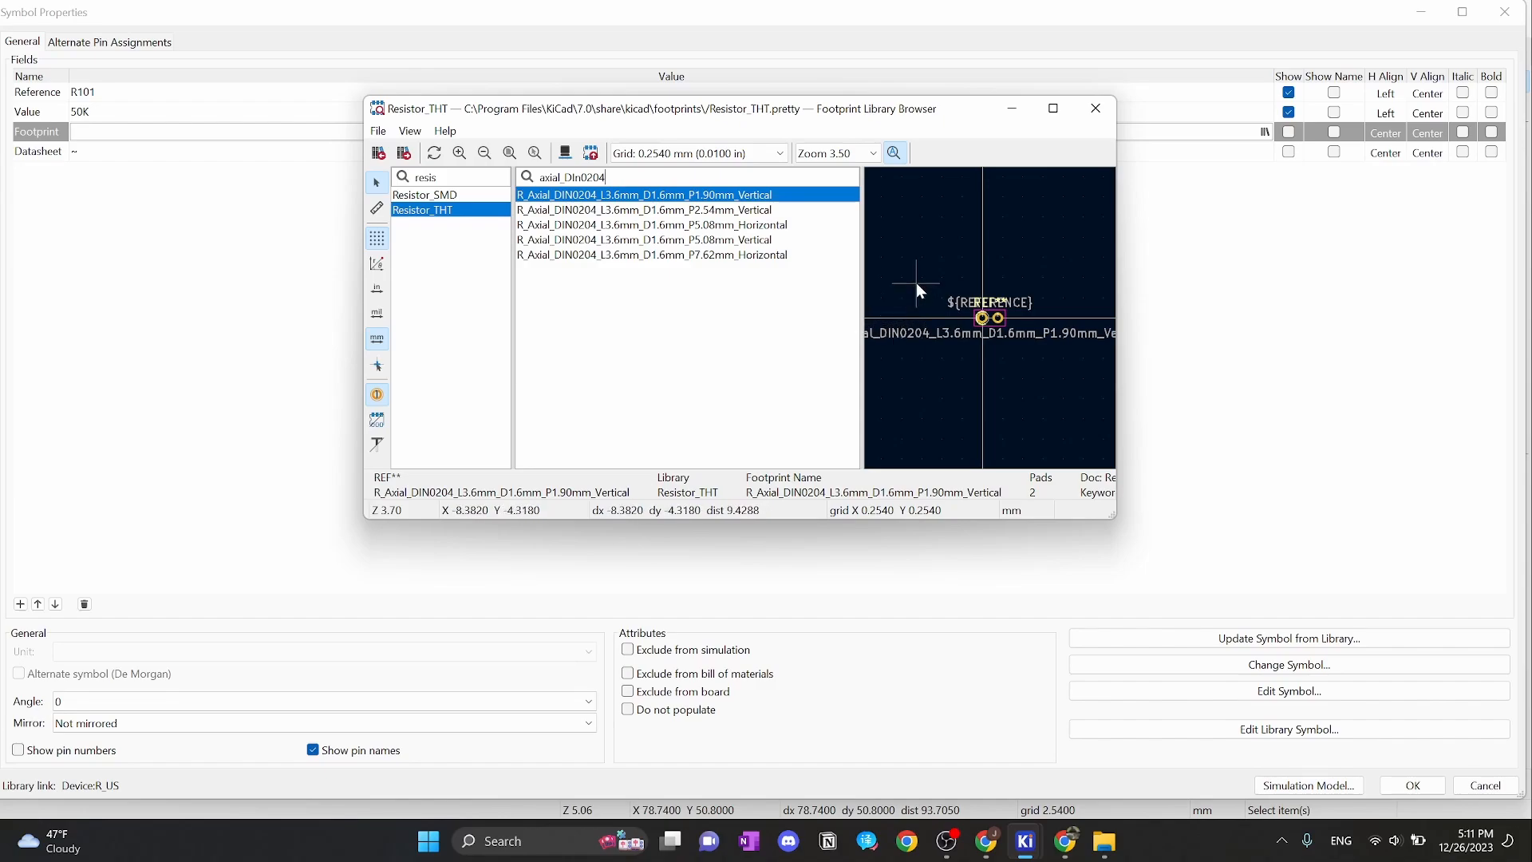
left_click(725, 255)
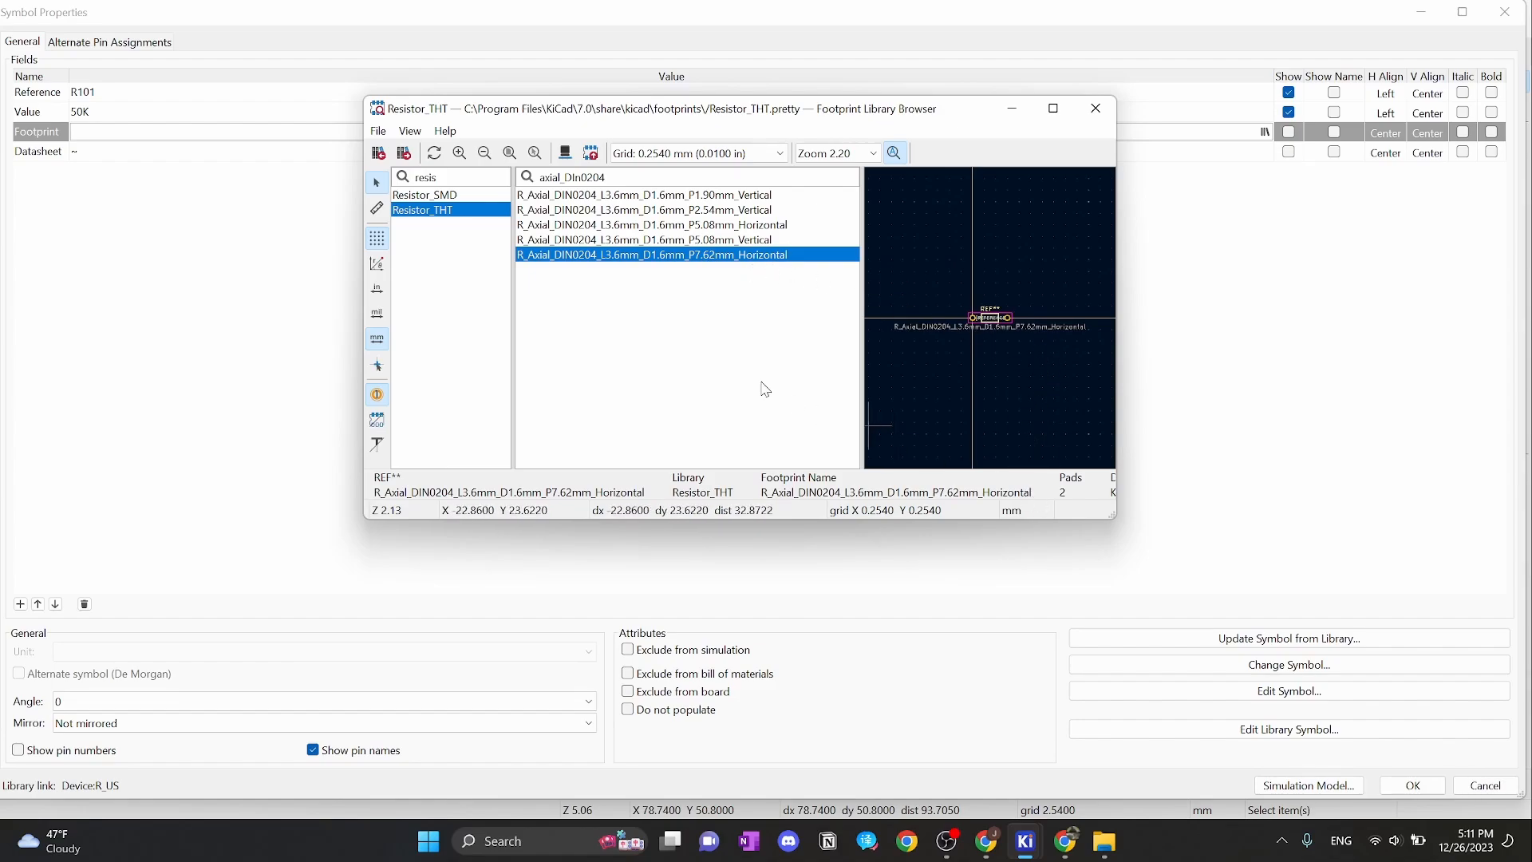
double_click(591, 255)
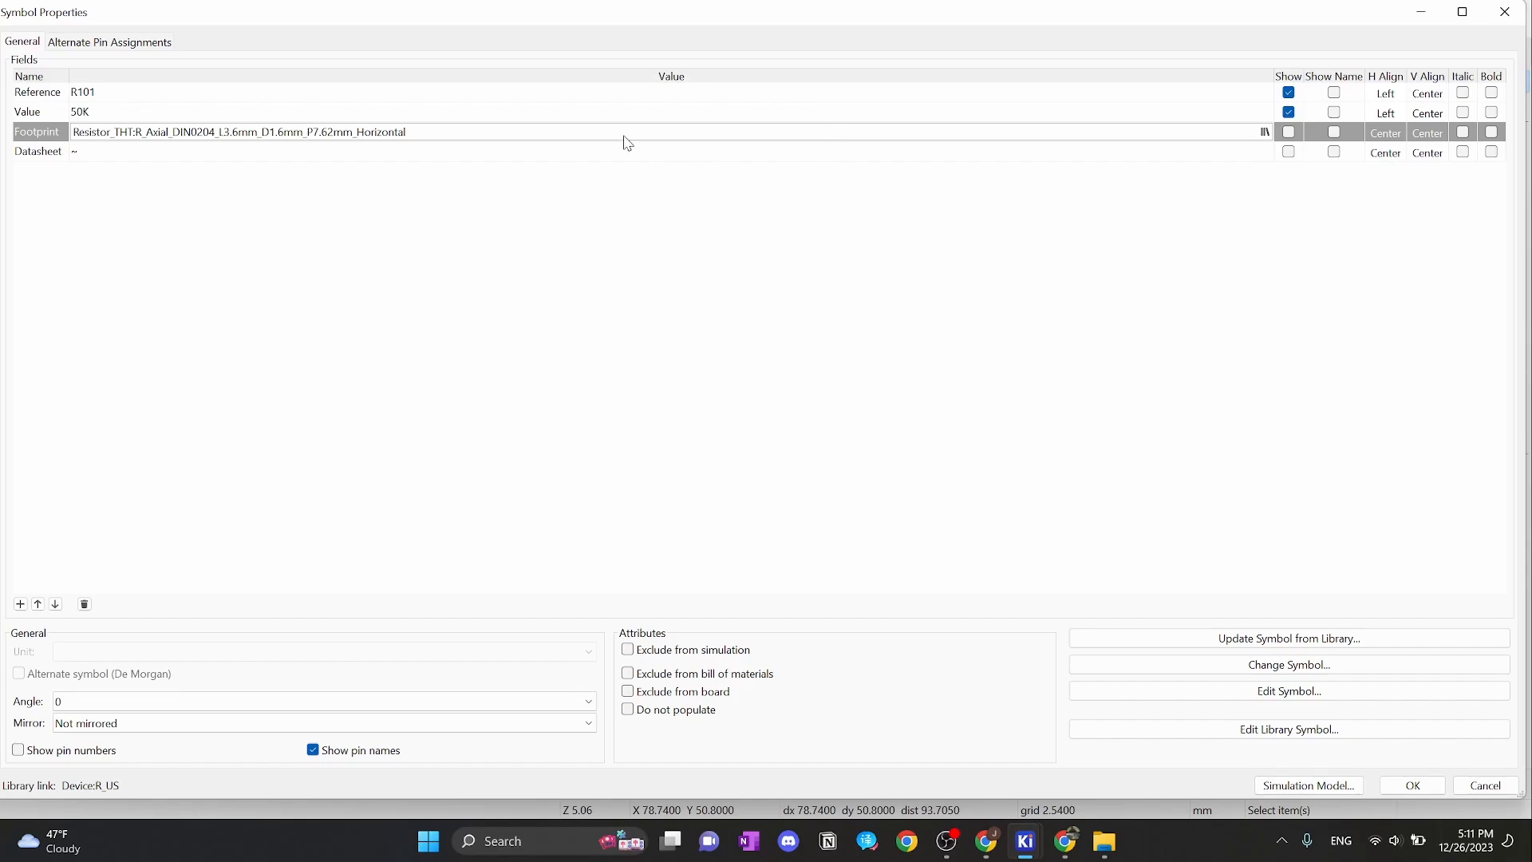
left_click(441, 132)
left_click_drag(414, 138, 80, 130)
key("ctrl+c")
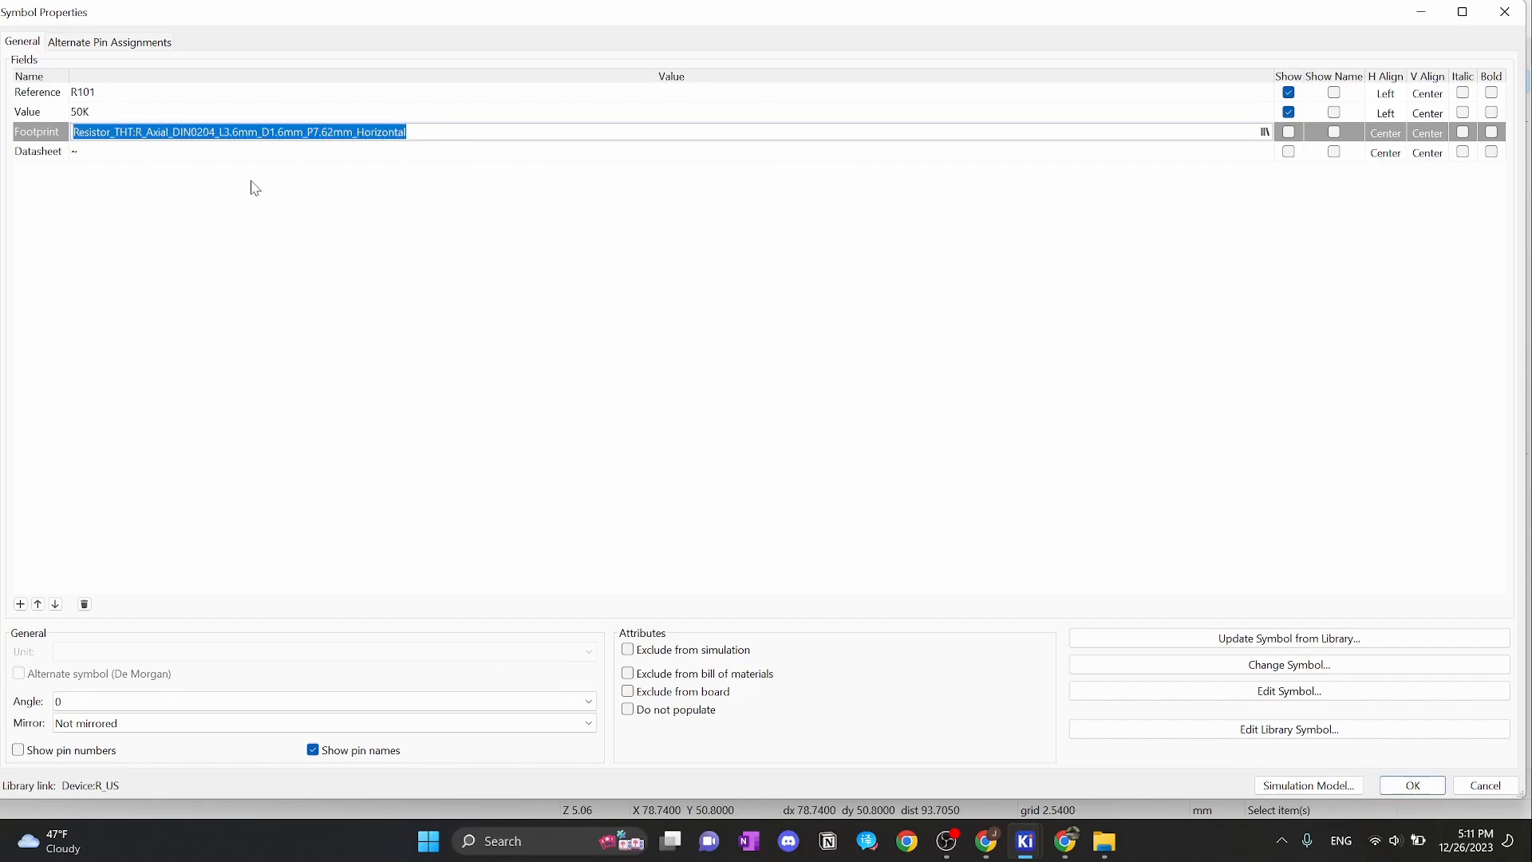
left_click(1408, 788)
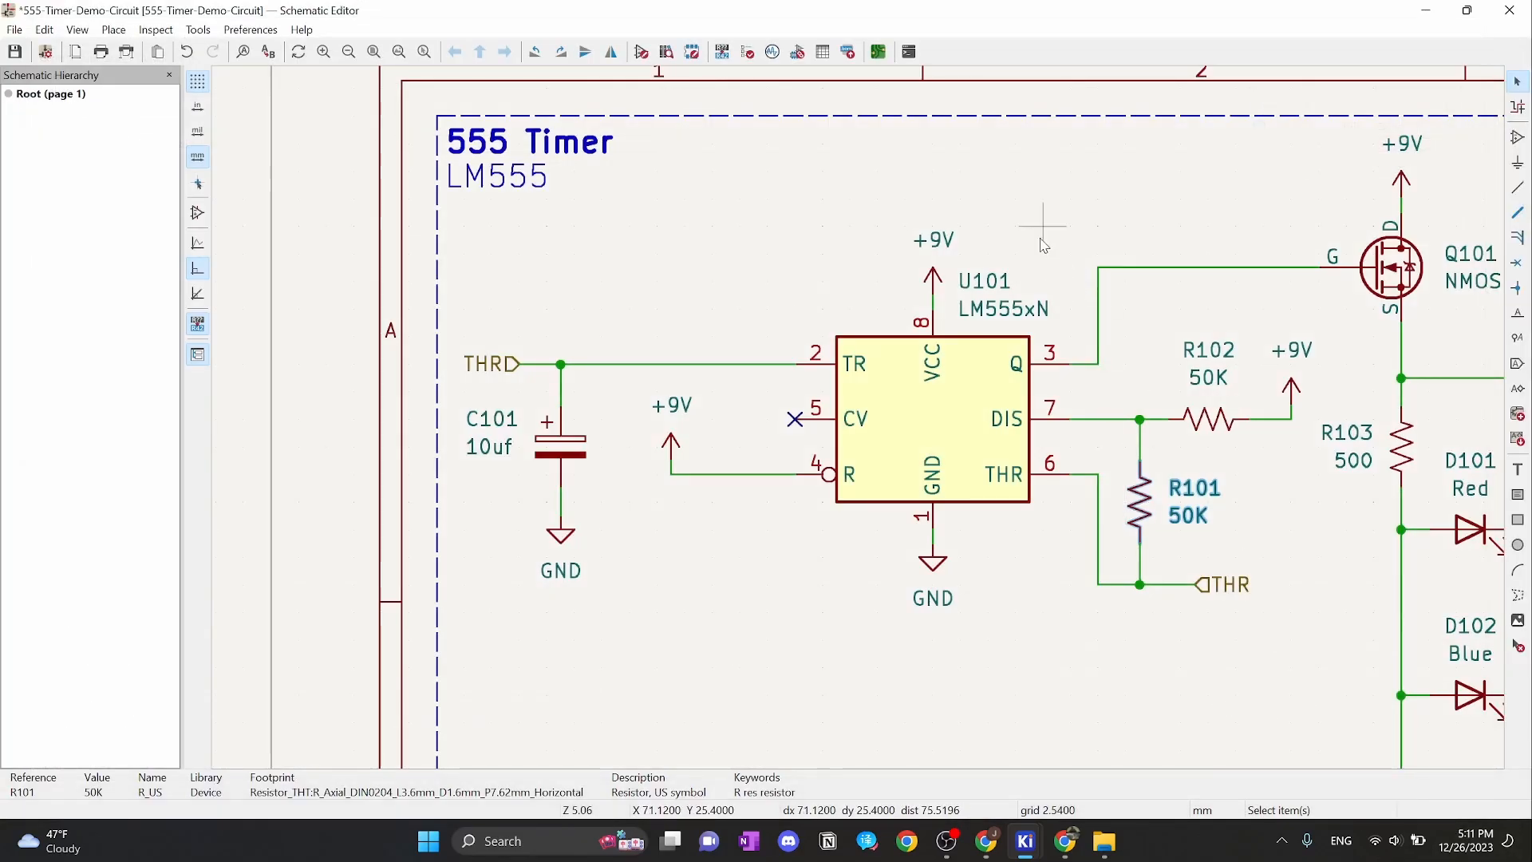
Paste the R_Axial_DIN0204_L3.6mm_D1.6mm_P7.62mm_Horizontal footprint into R102 and R103
left_click(1209, 433)
double_click(1209, 434)
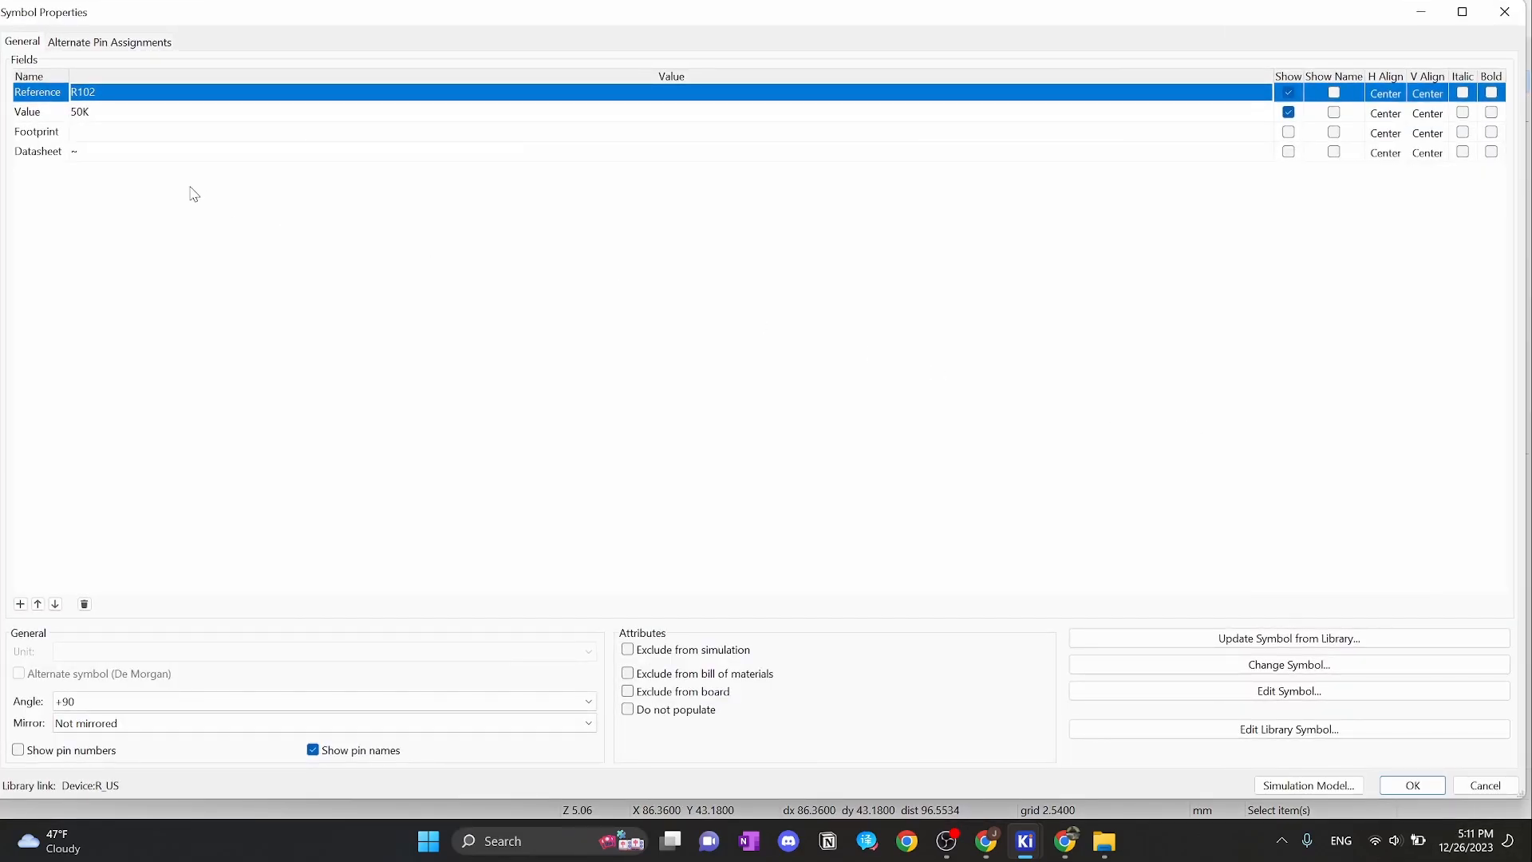
left_click(102, 132)
key("ctrl+v")
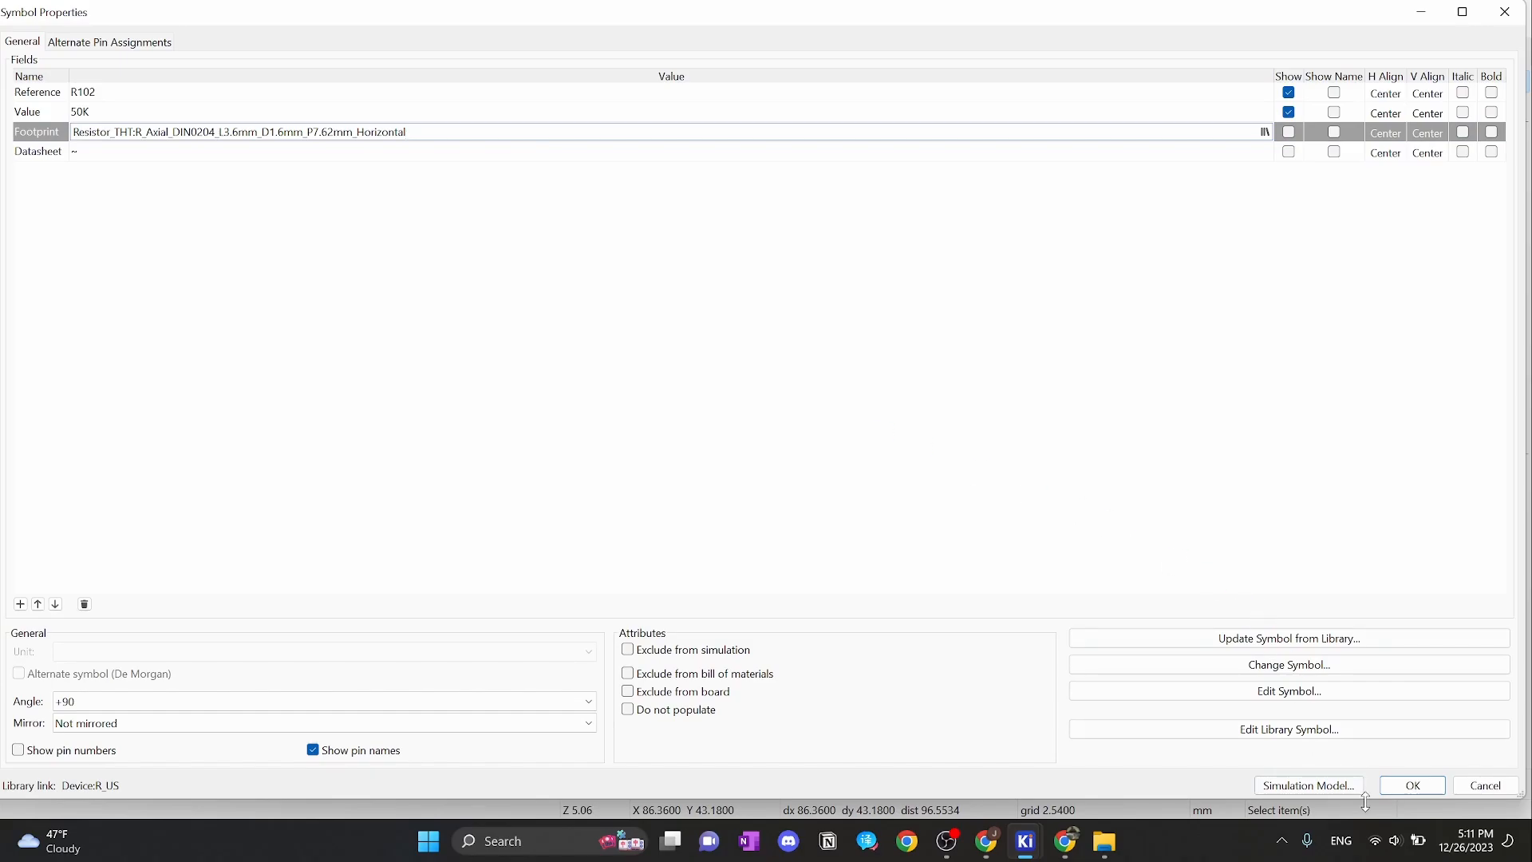
left_click(1395, 789)
middle_click_drag(1388, 447, 837, 383)
double_click(837, 383)
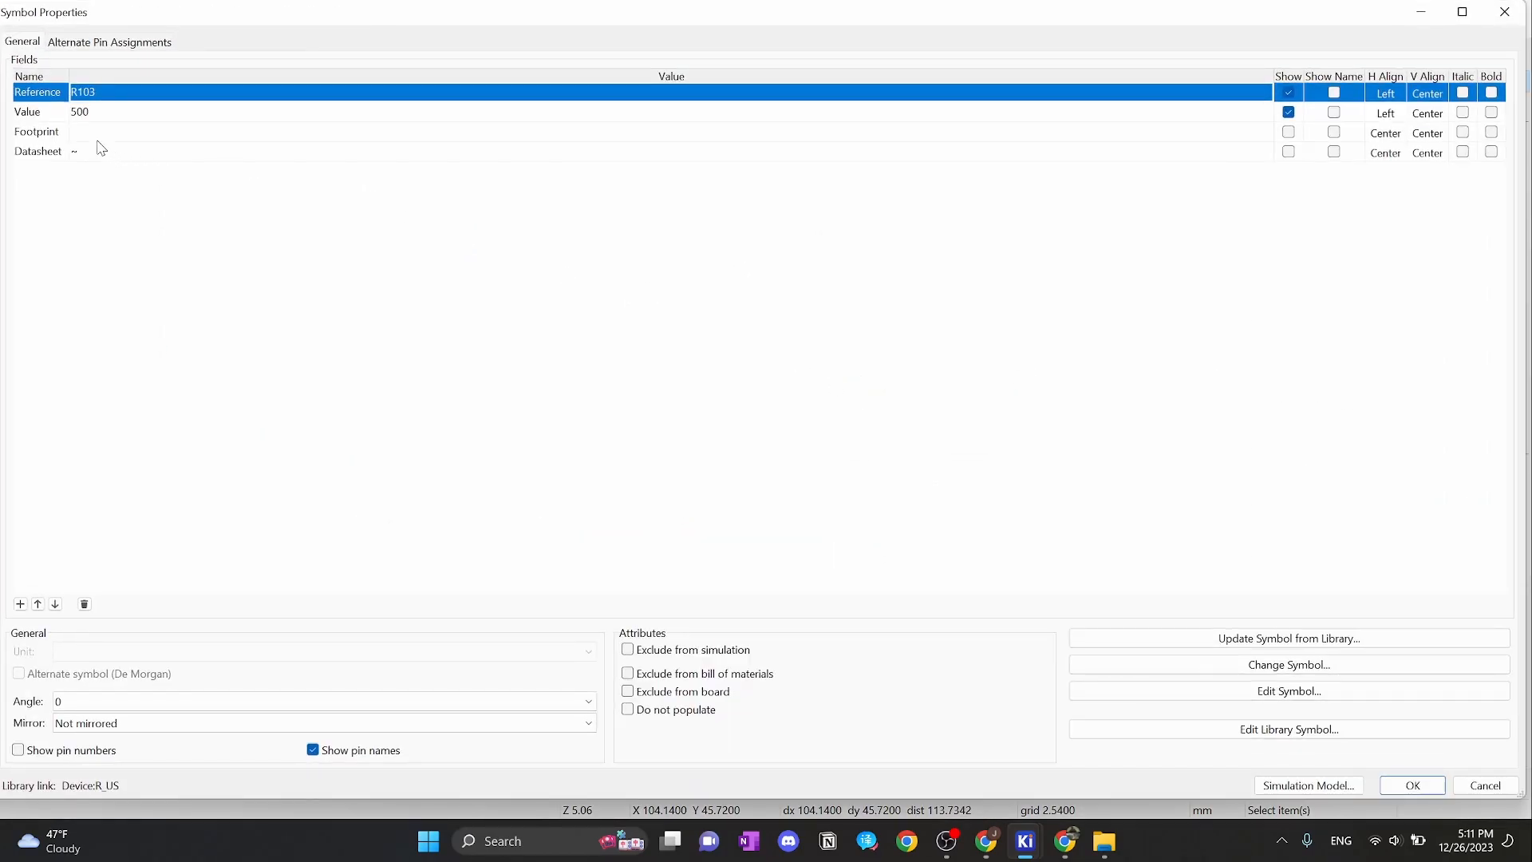
left_click(87, 134)
key("ctrl+v")
left_click(1412, 787)
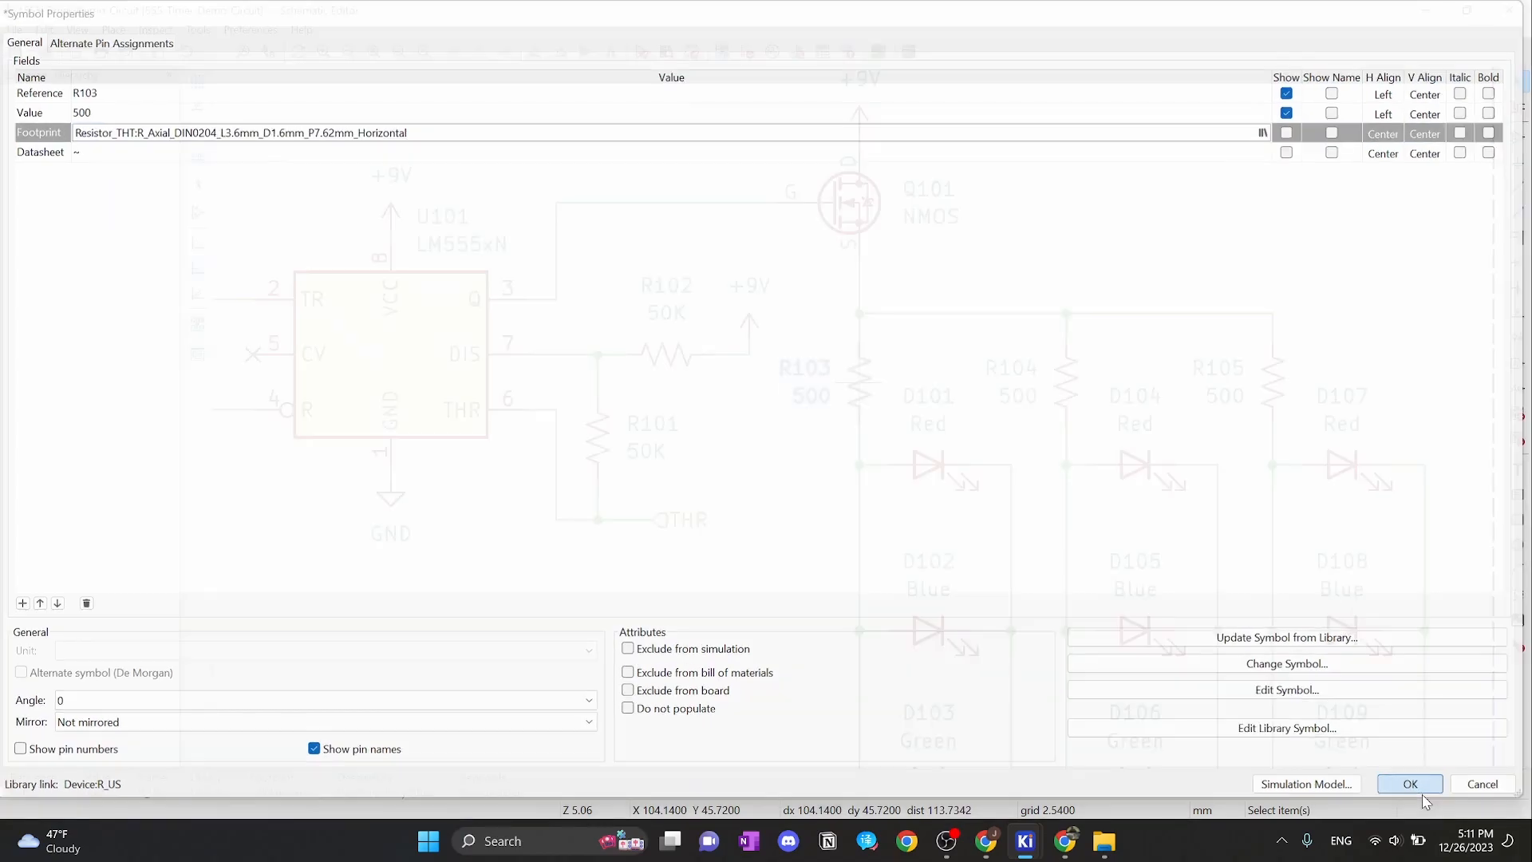
Paste the same DIN0204 7.62 mm horizontal footprint into R104 and R105
double_click(1067, 375)
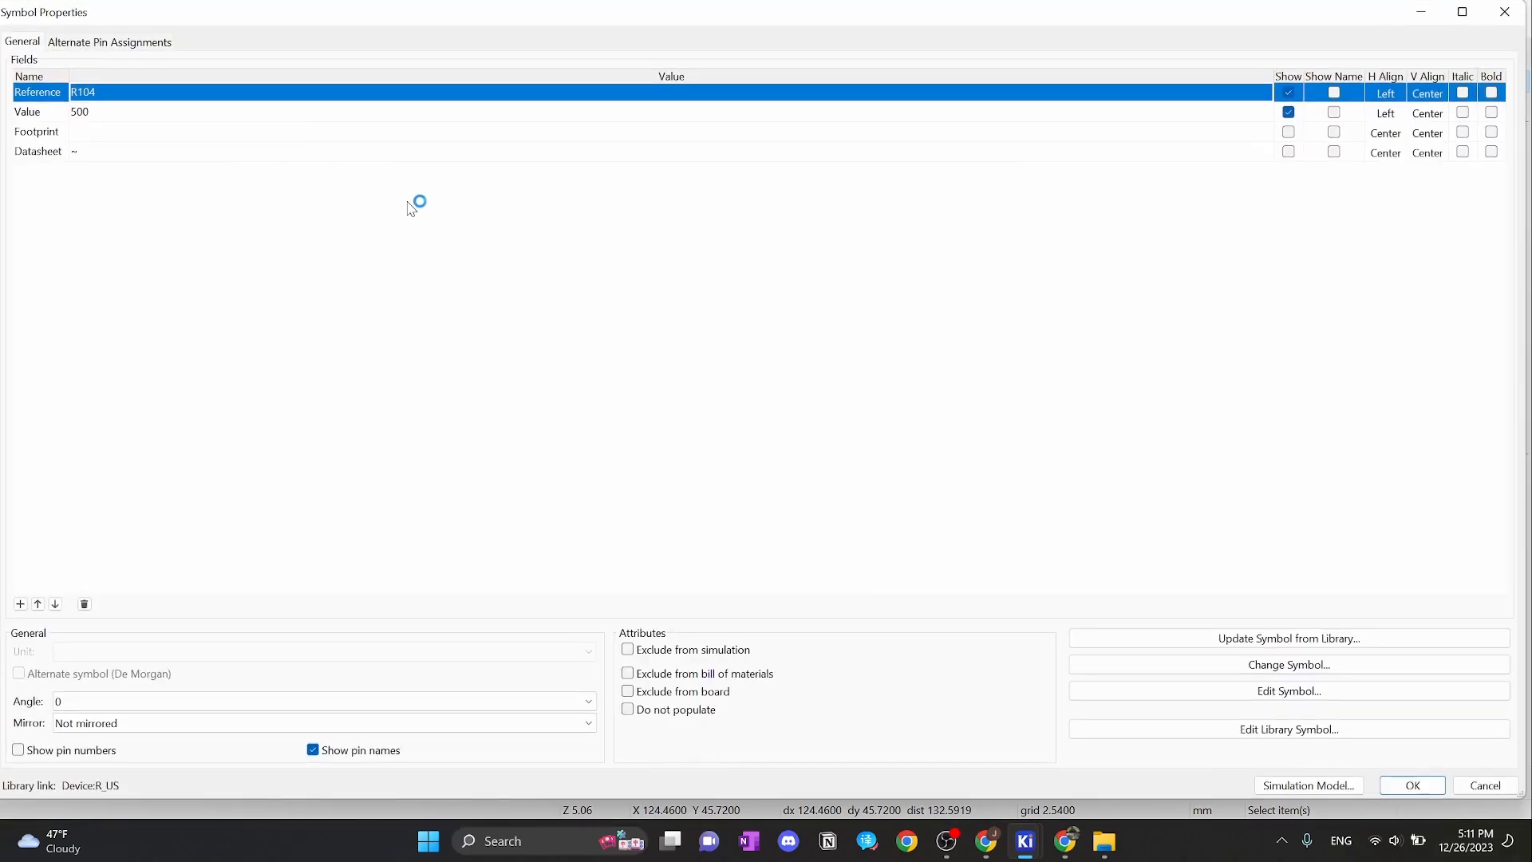
left_click(160, 131)
key("ctrl+v")
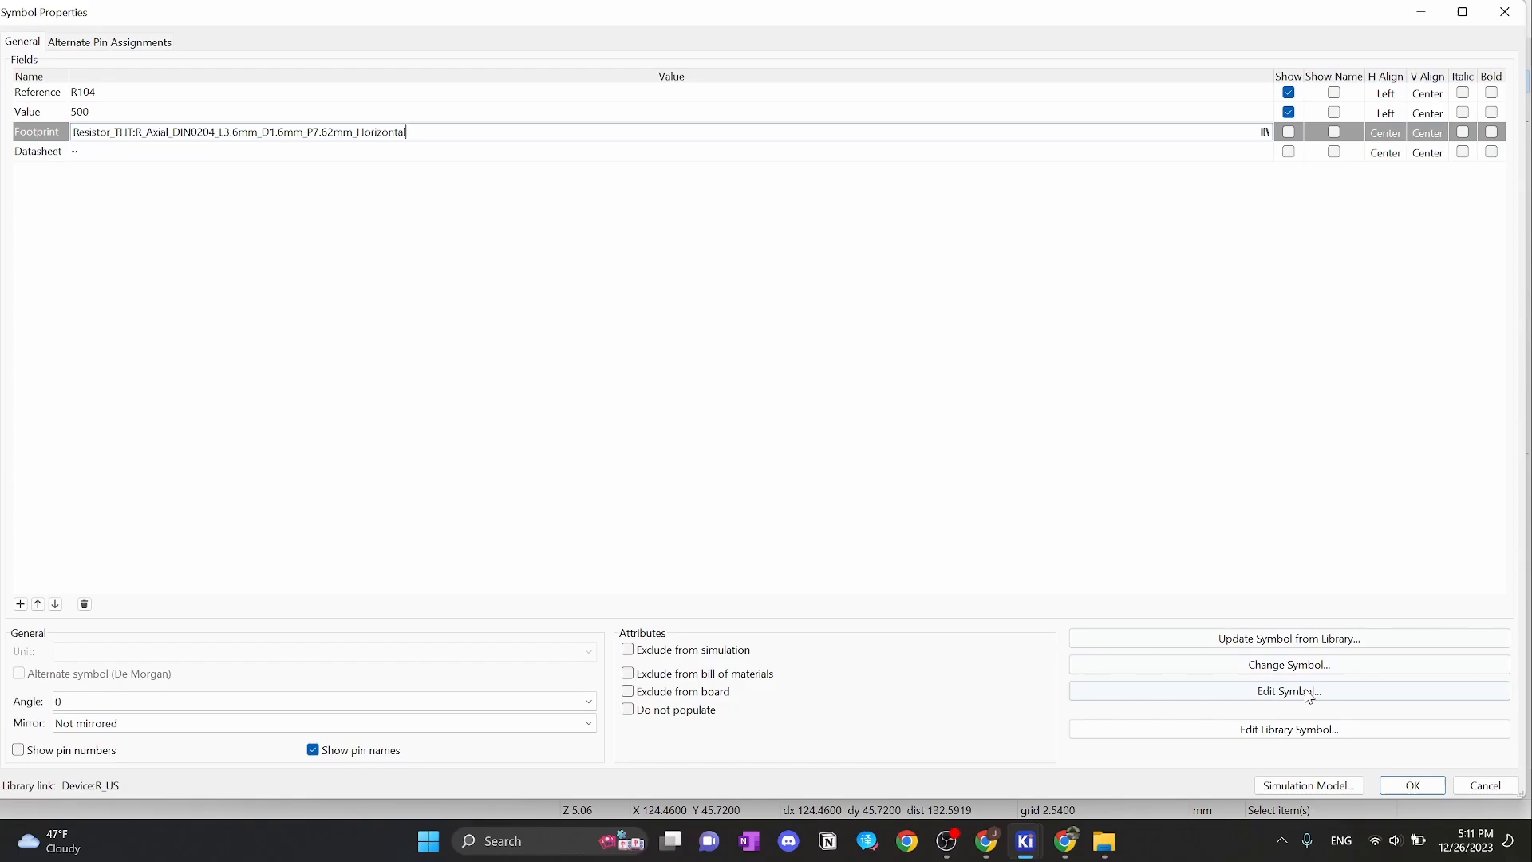
left_click(1398, 781)
left_click(1277, 379)
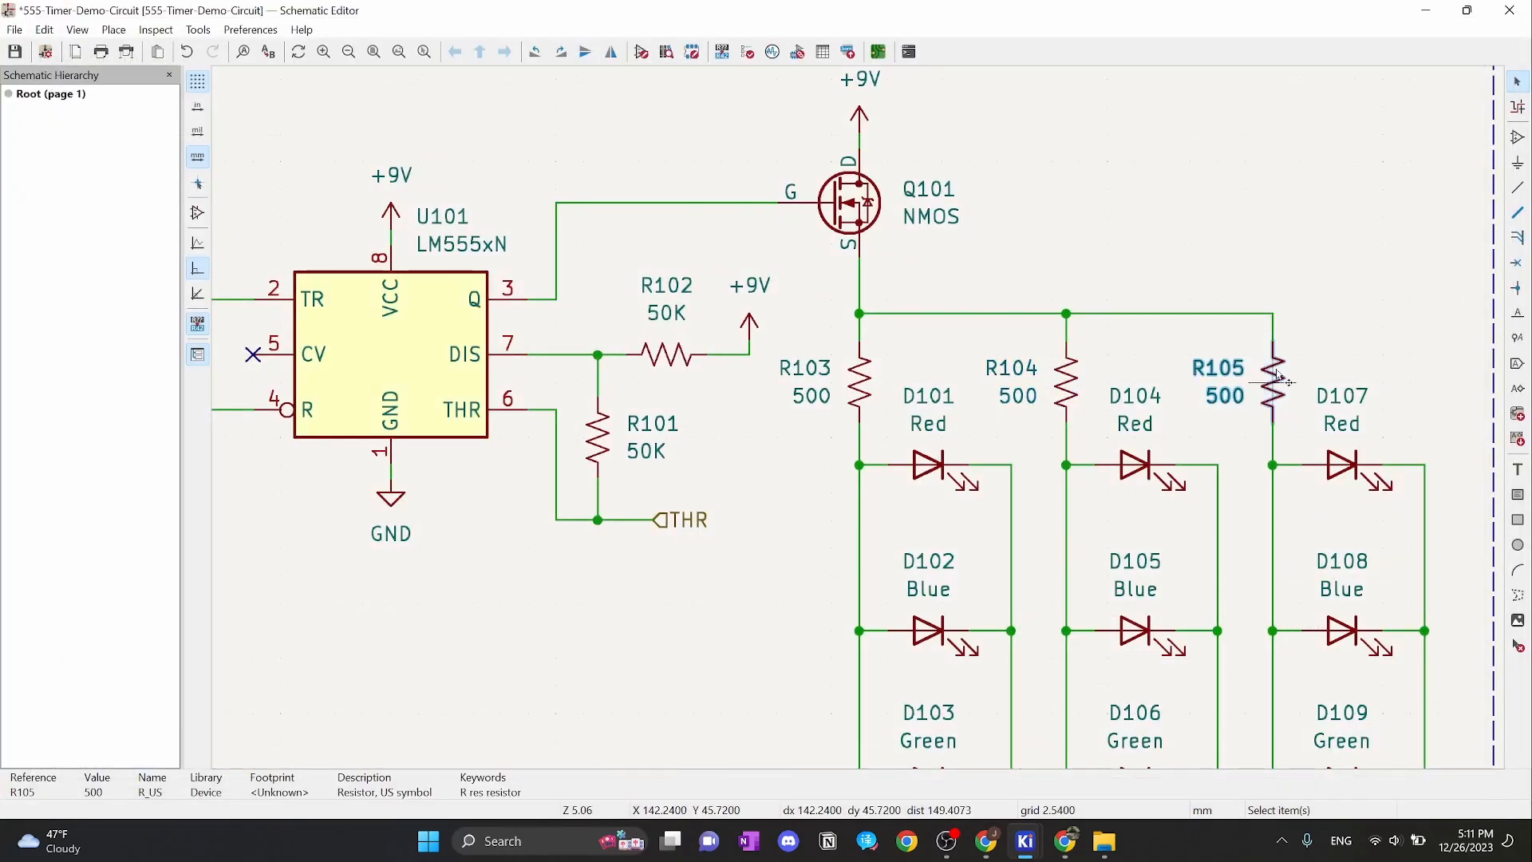
double_click(1276, 379)
left_click(318, 140)
key("ctrl+v")
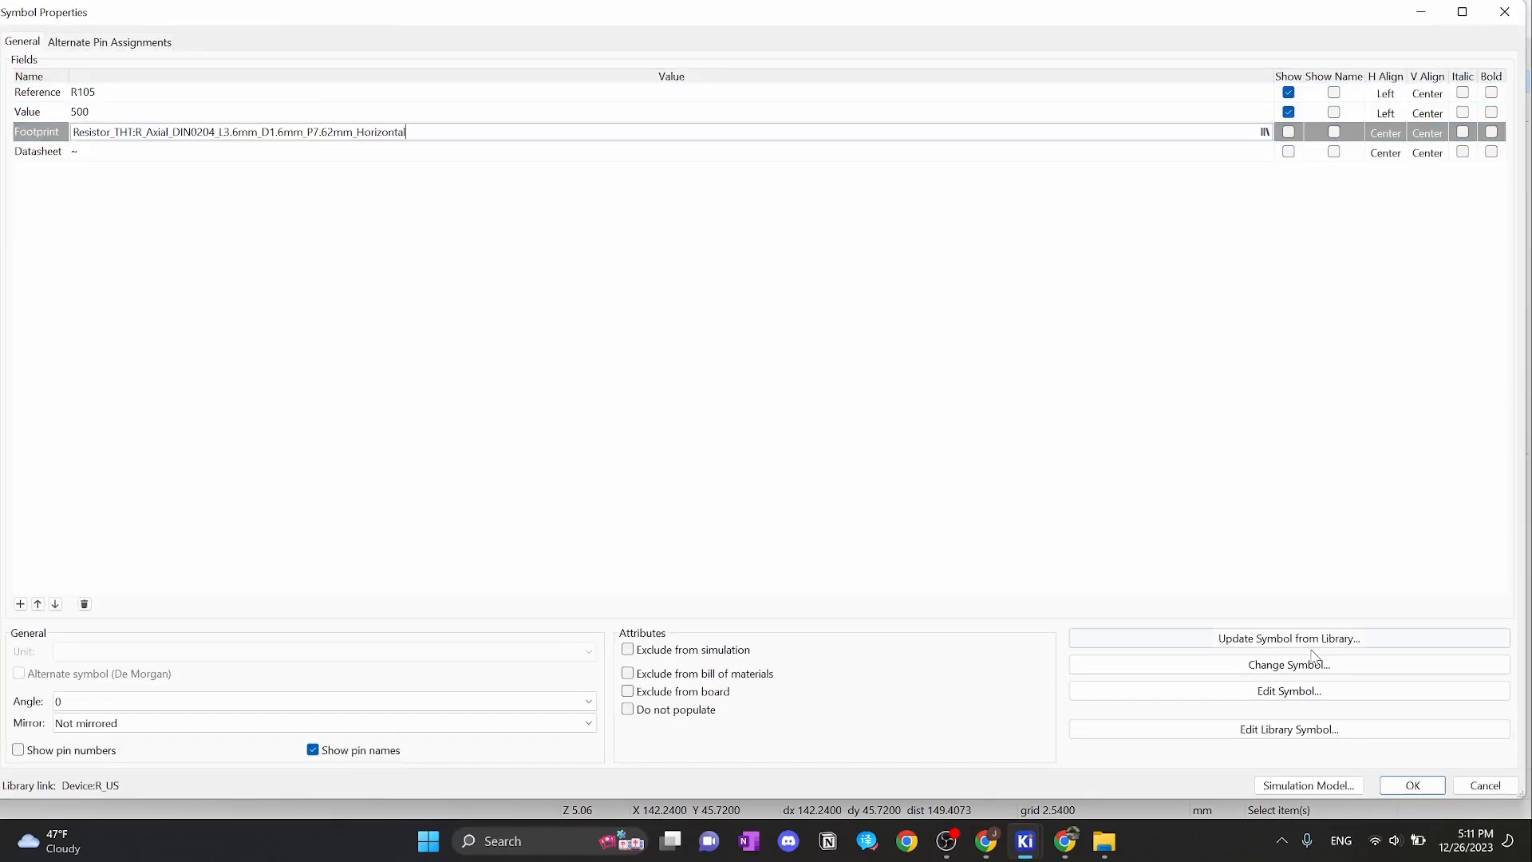
left_click(1412, 785)
Frame the 555 Timer block, set a 1.2700 mm grid, and open Q101's properties
left_click(1302, 245)
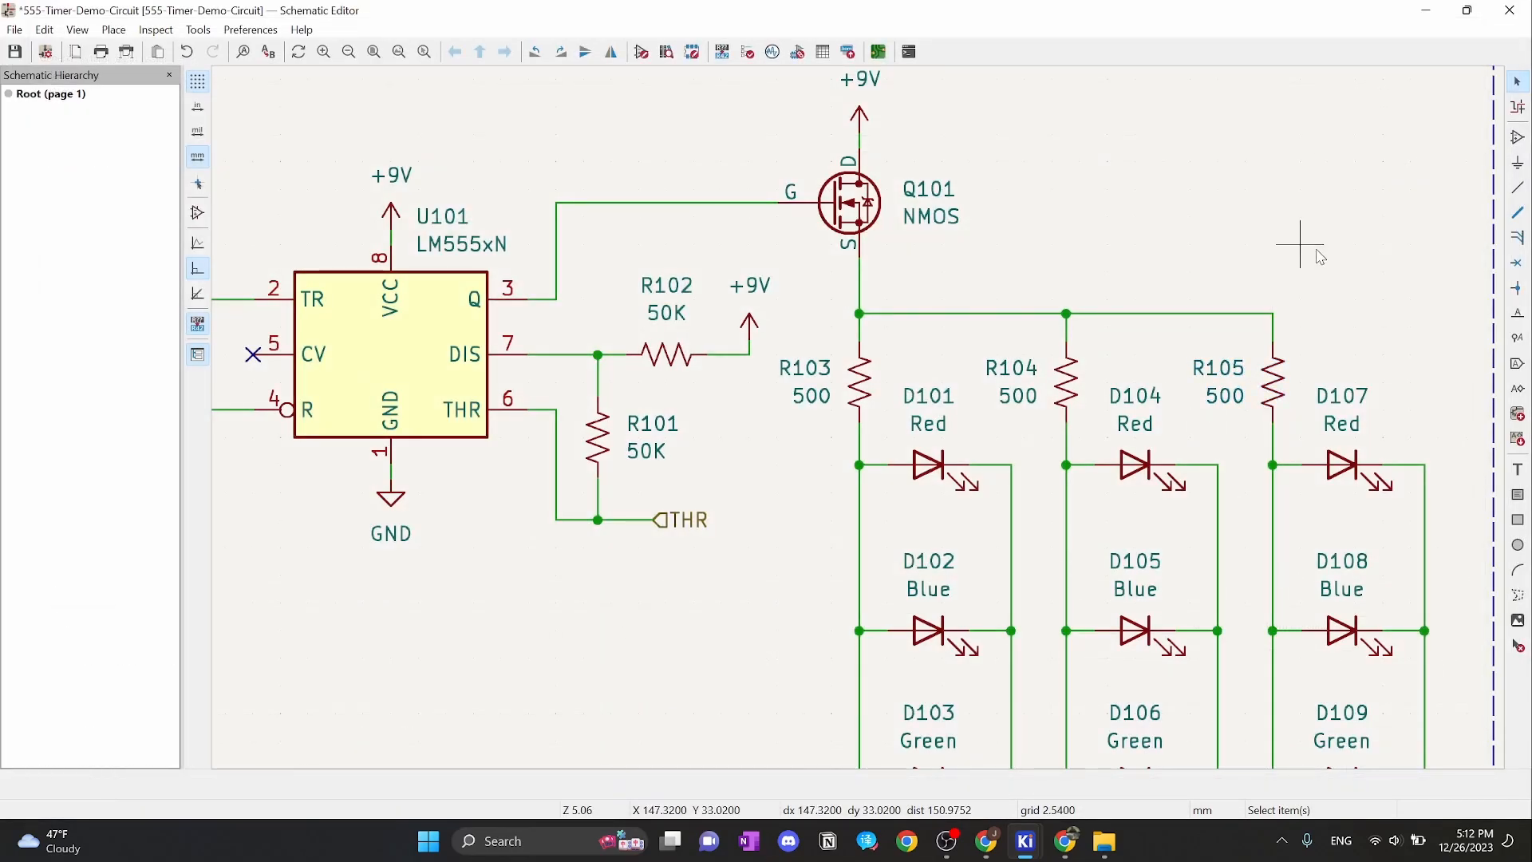
scroll(1302, 246, "down", 1)
middle_click_drag(787, 531, 831, 339)
middle_click_drag(951, 356, 1174, 362)
middle_click_drag(947, 327, 1133, 361)
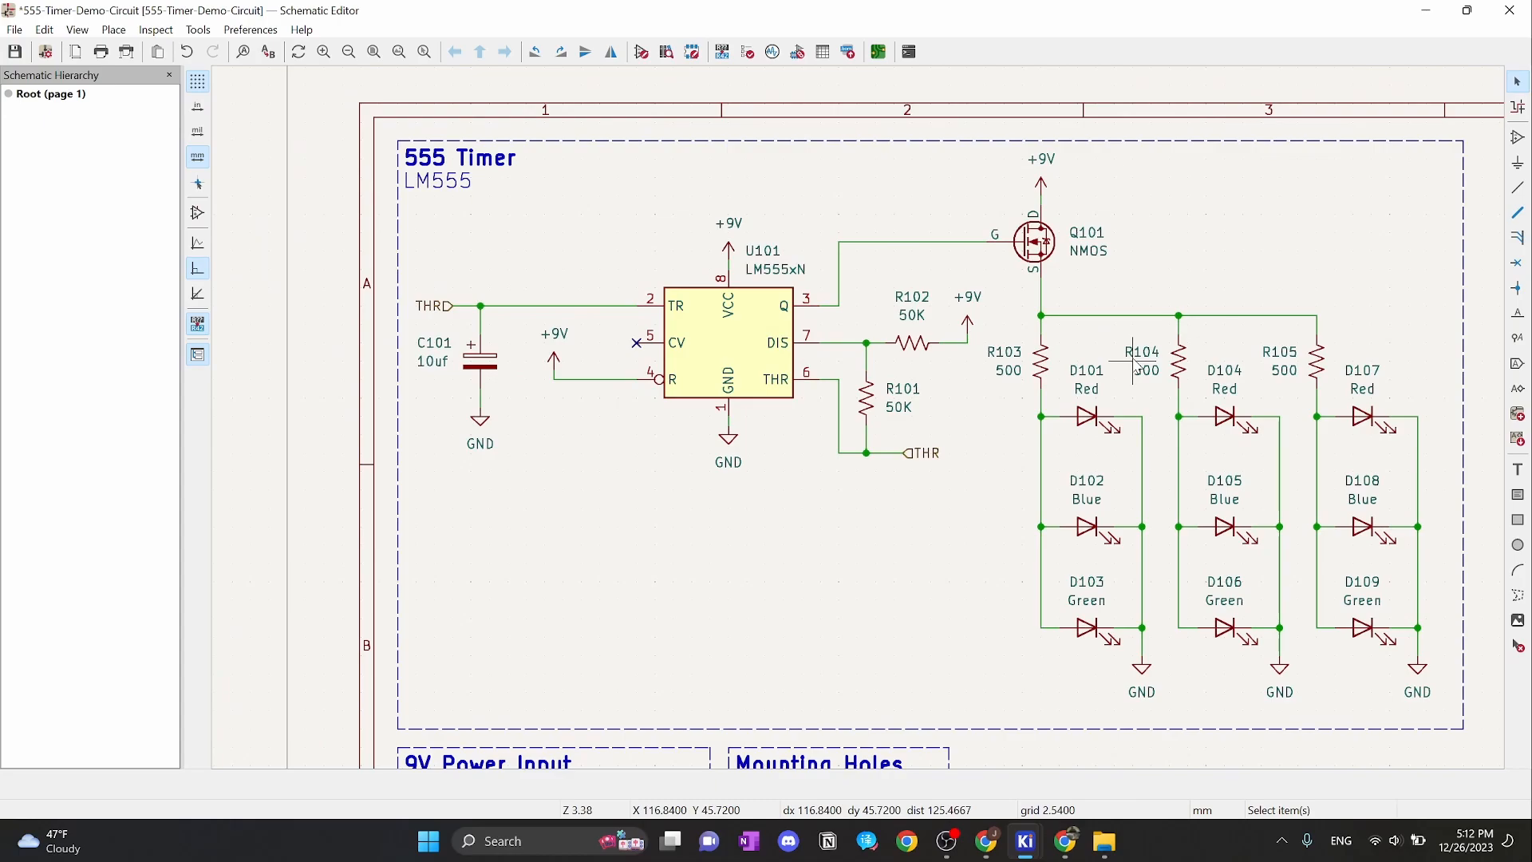
mouse_move(1131, 287)
middle_mouse_down()
mouse_move(1098, 192)
mouse_move(1142, 306)
middle_mouse_up()
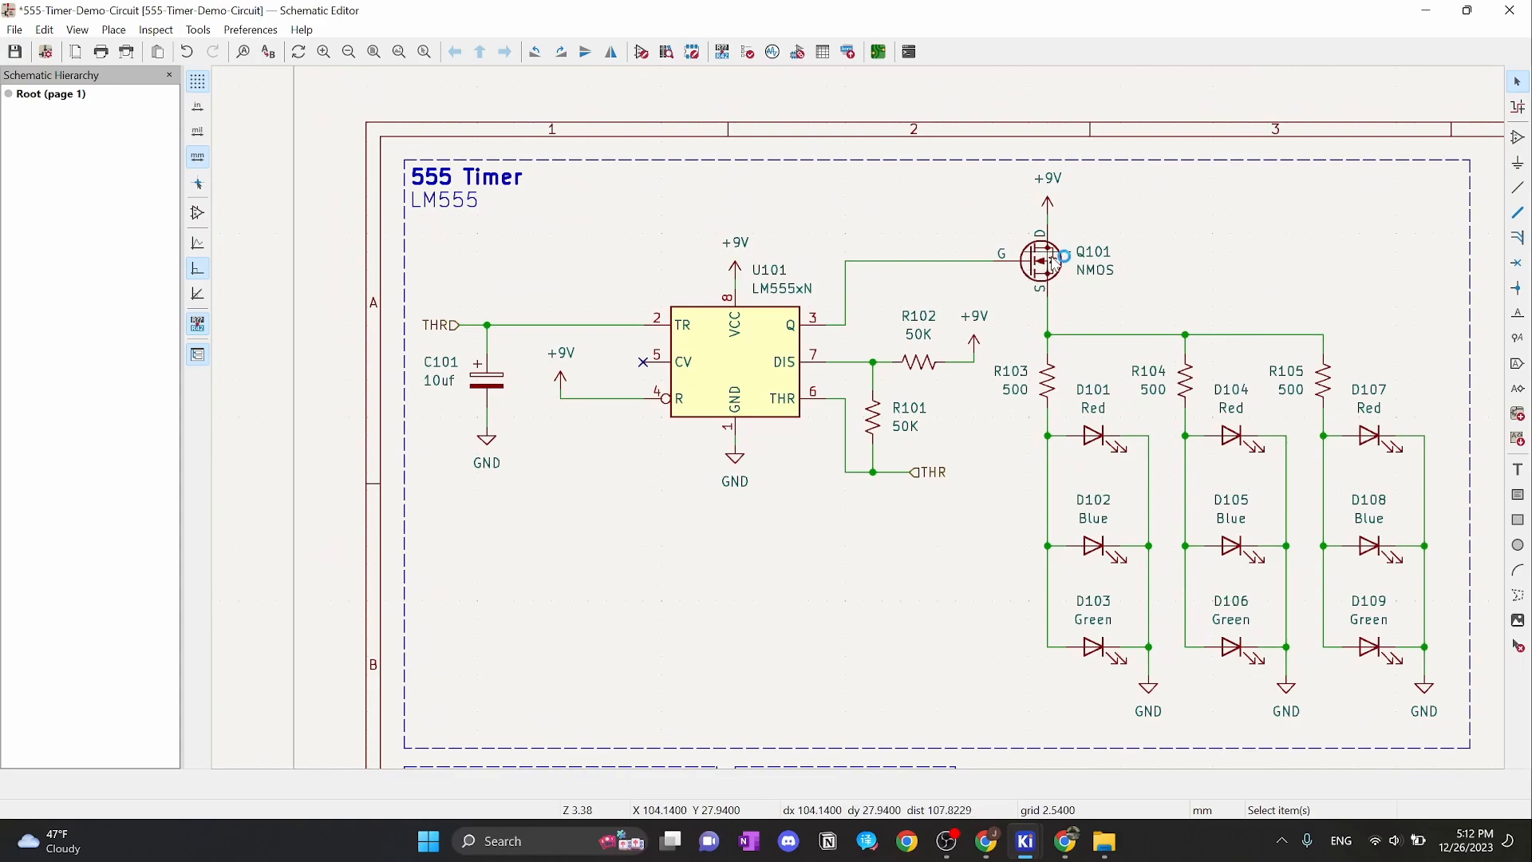
right_click(1023, 299)
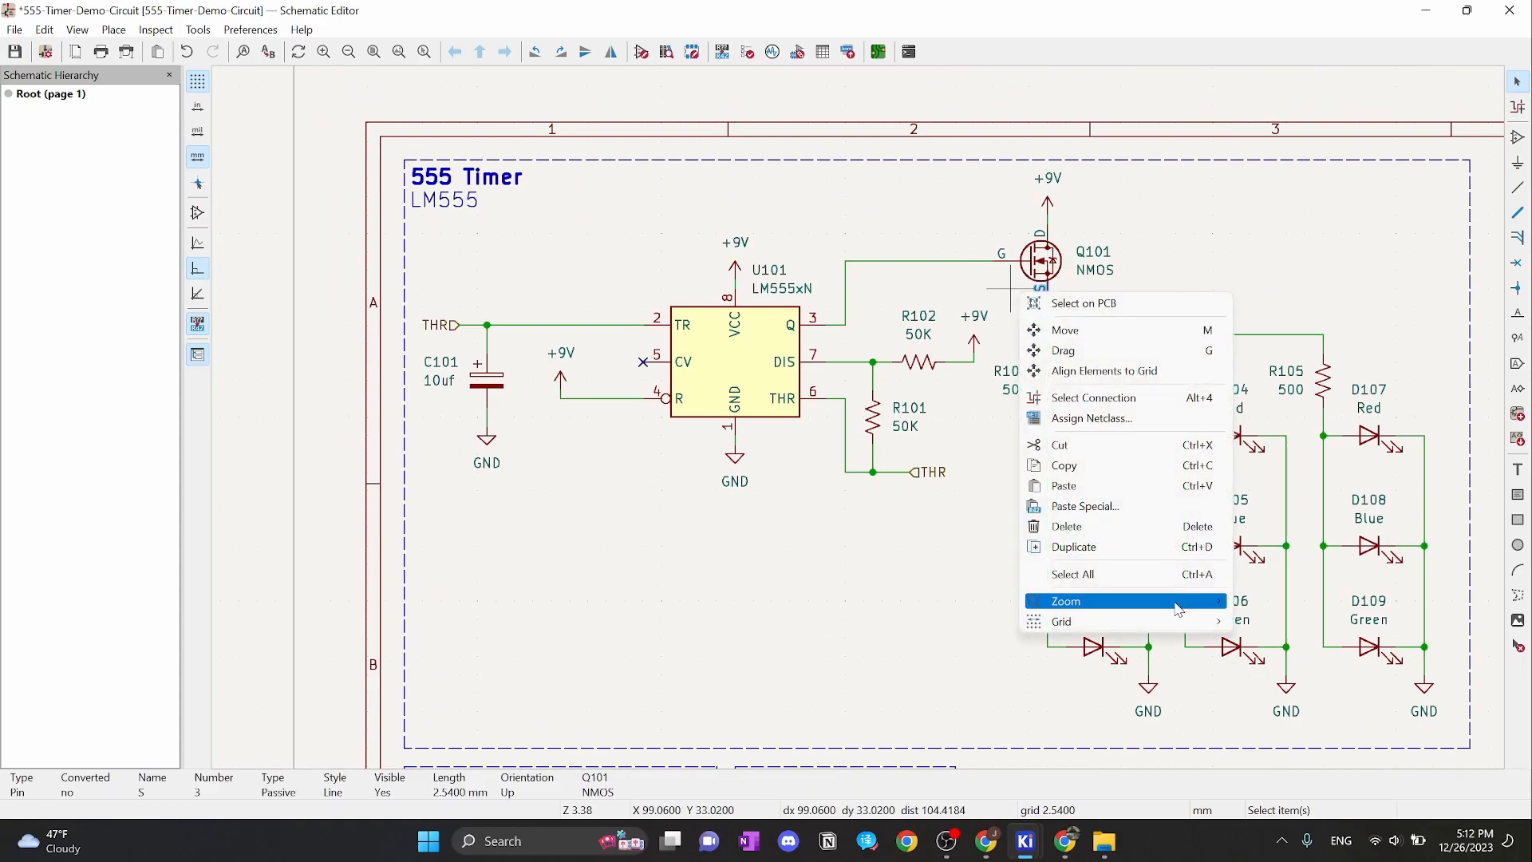
mouse_move(1220, 624)
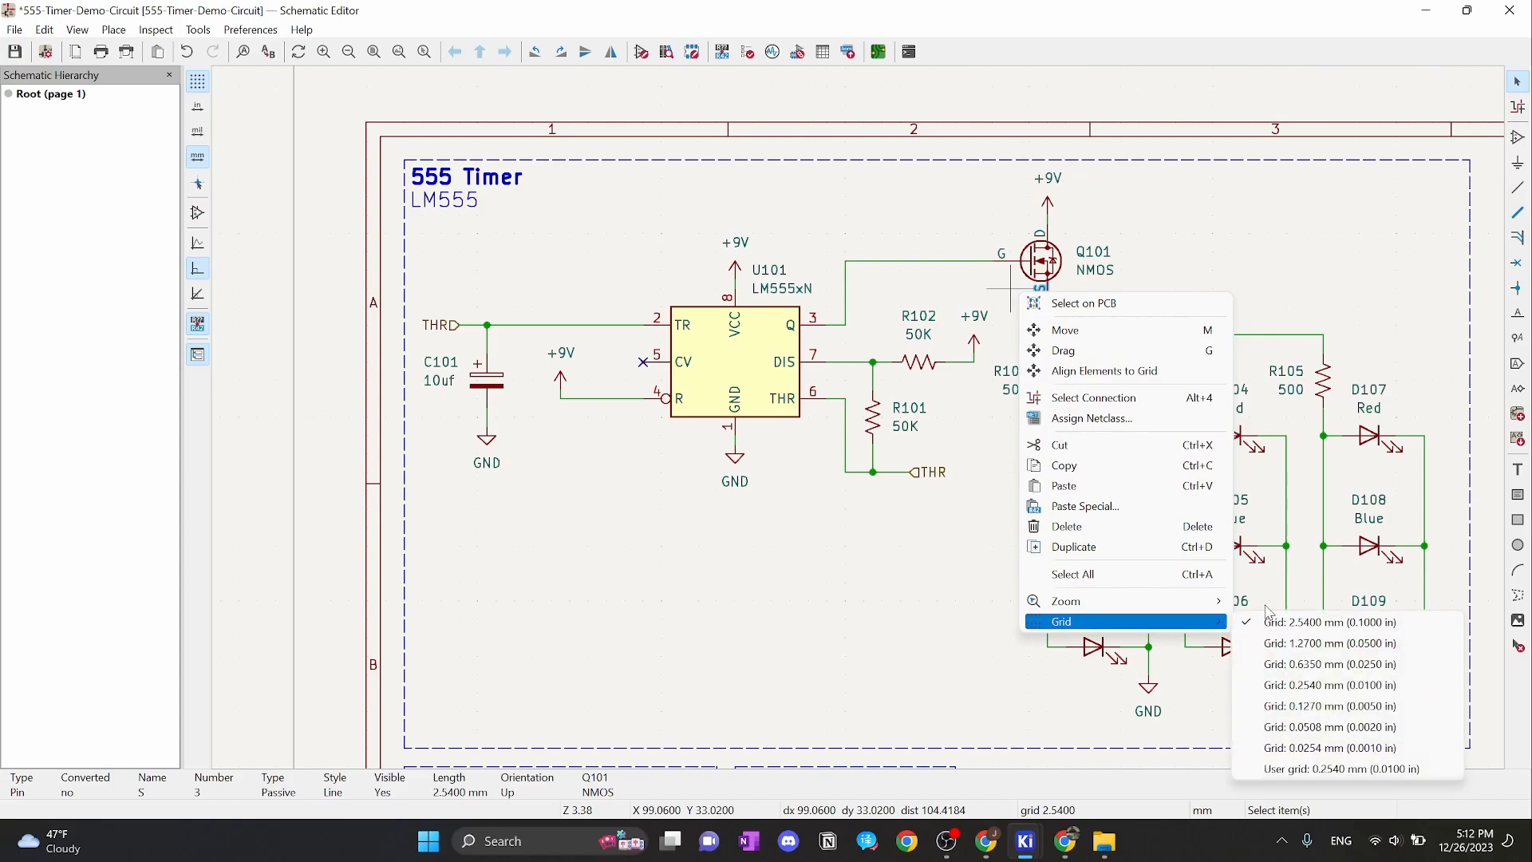
left_click(1292, 641)
double_click(1045, 267)
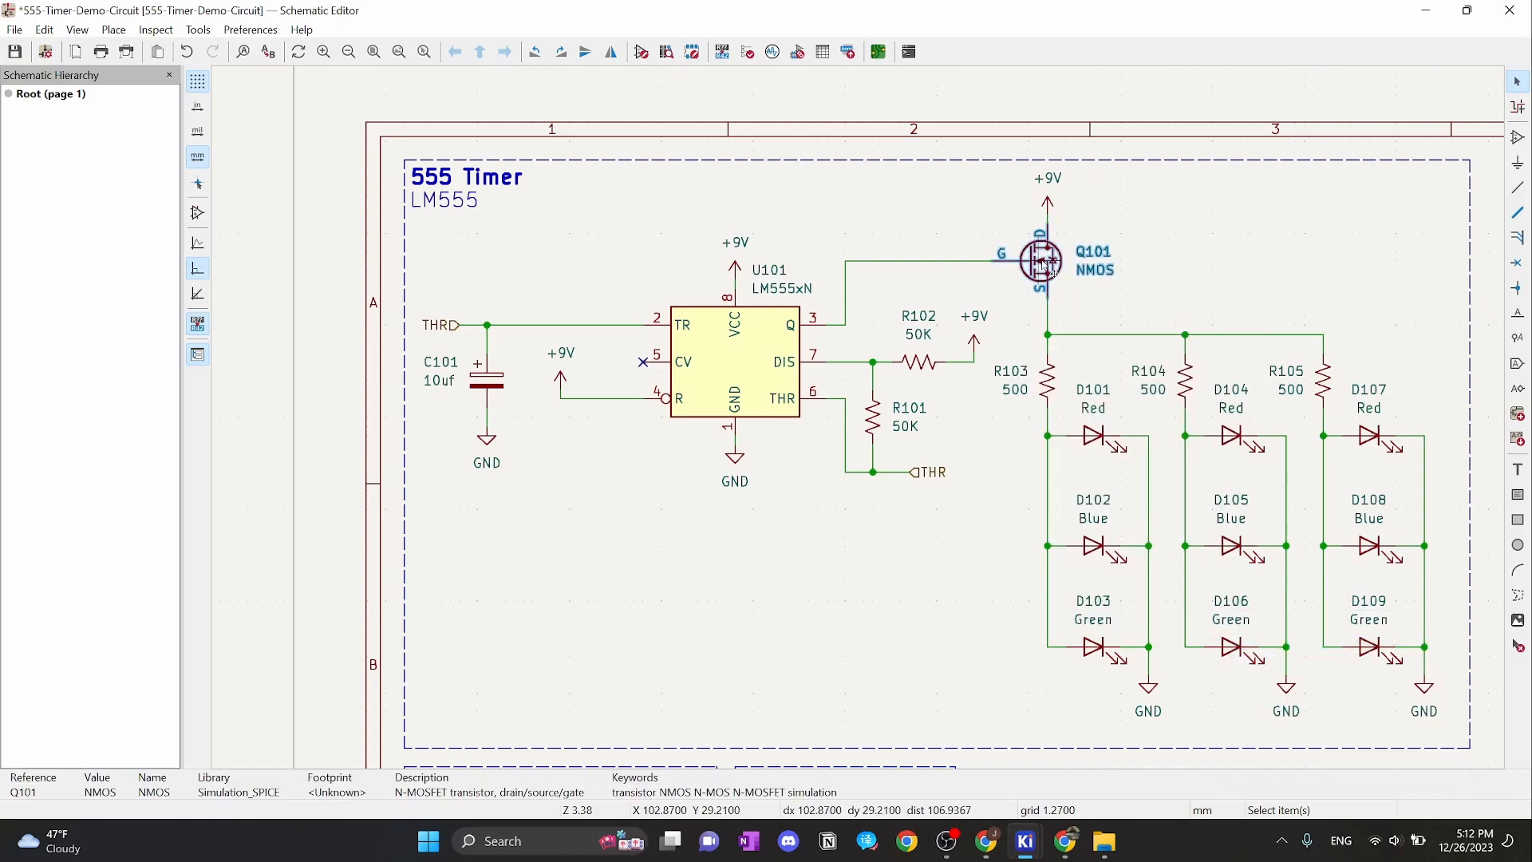
Pick TO-126-3_Horizontal_TabUp from Package_TO_SOT_THT as Q101's footprint and confirm
left_click(198, 133)
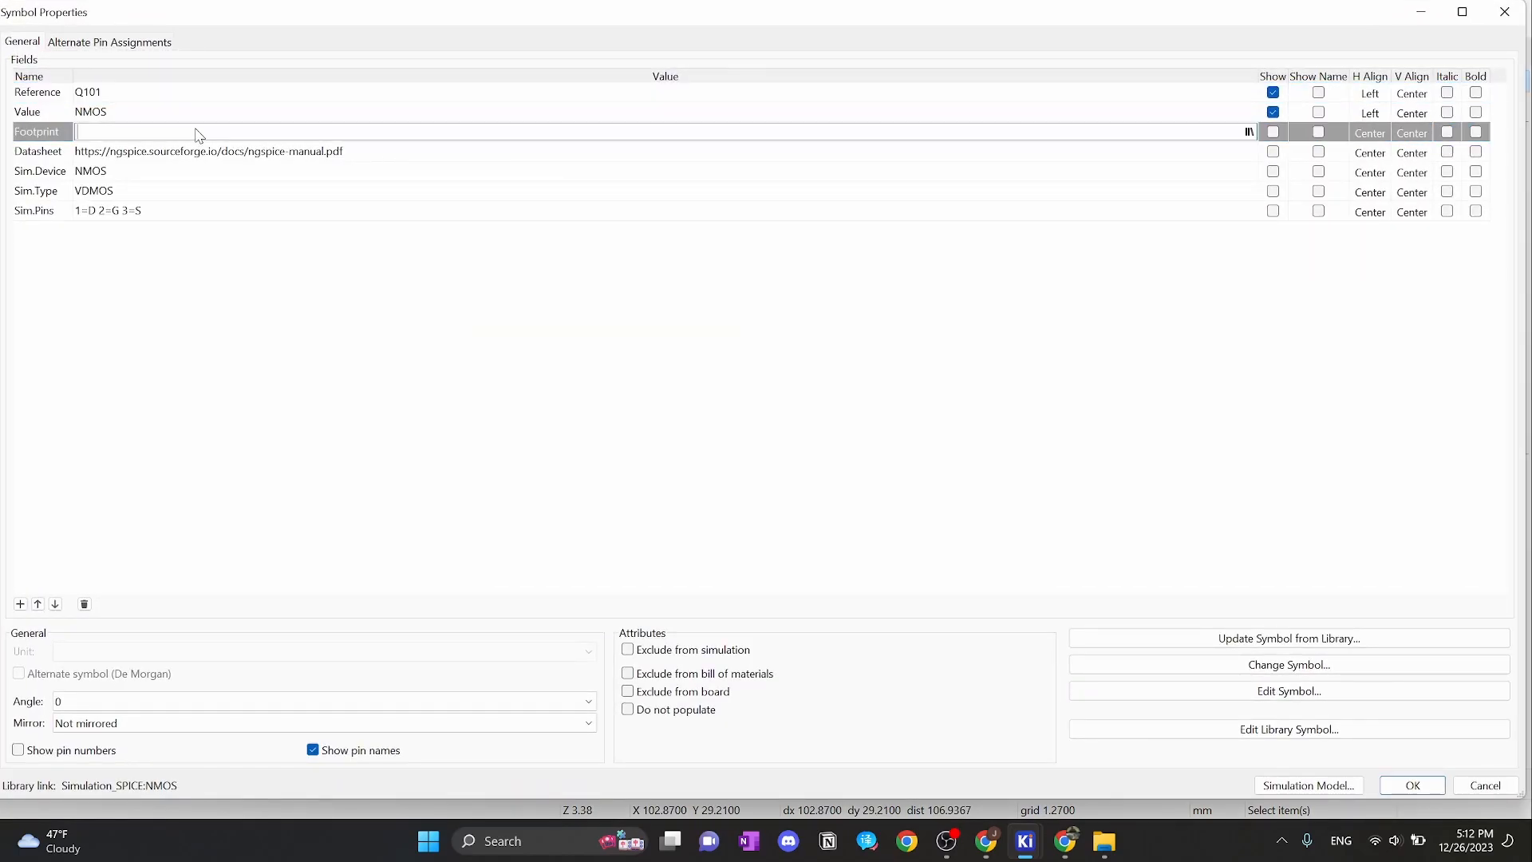
left_click(1249, 132)
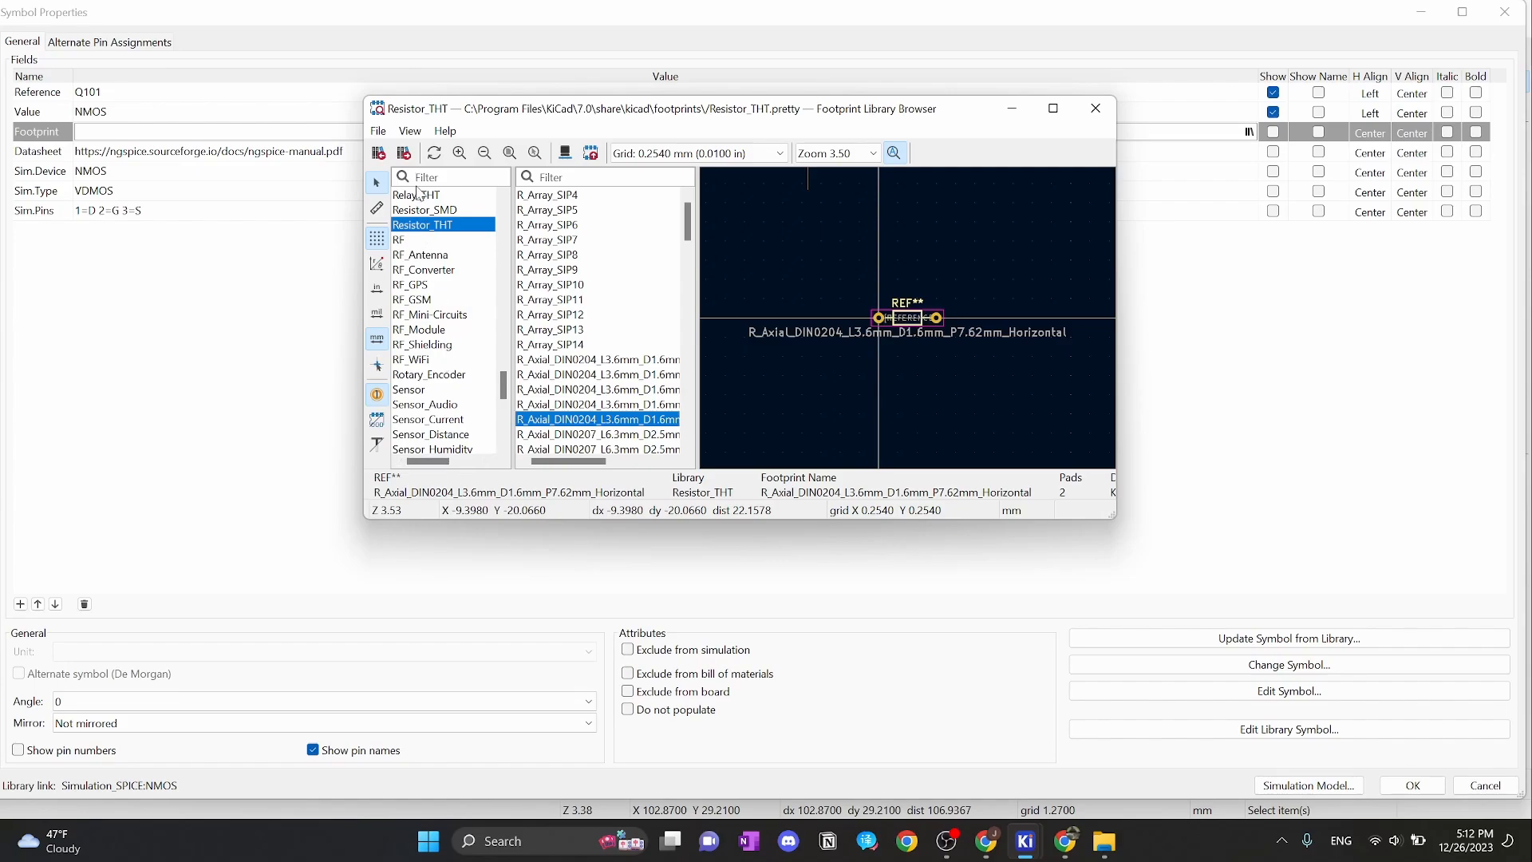
type("package")
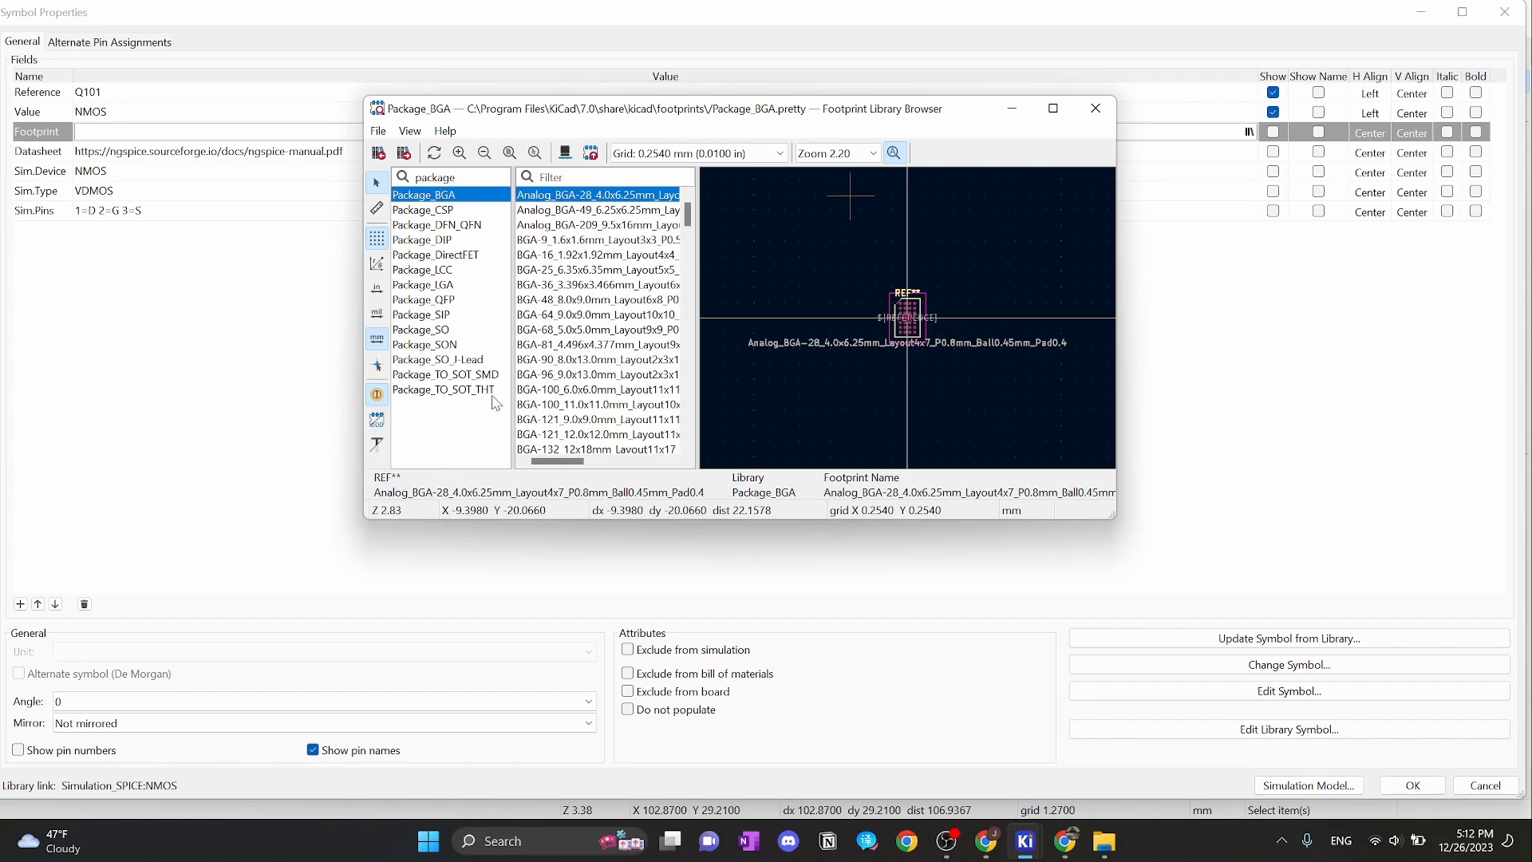
left_click(495, 389)
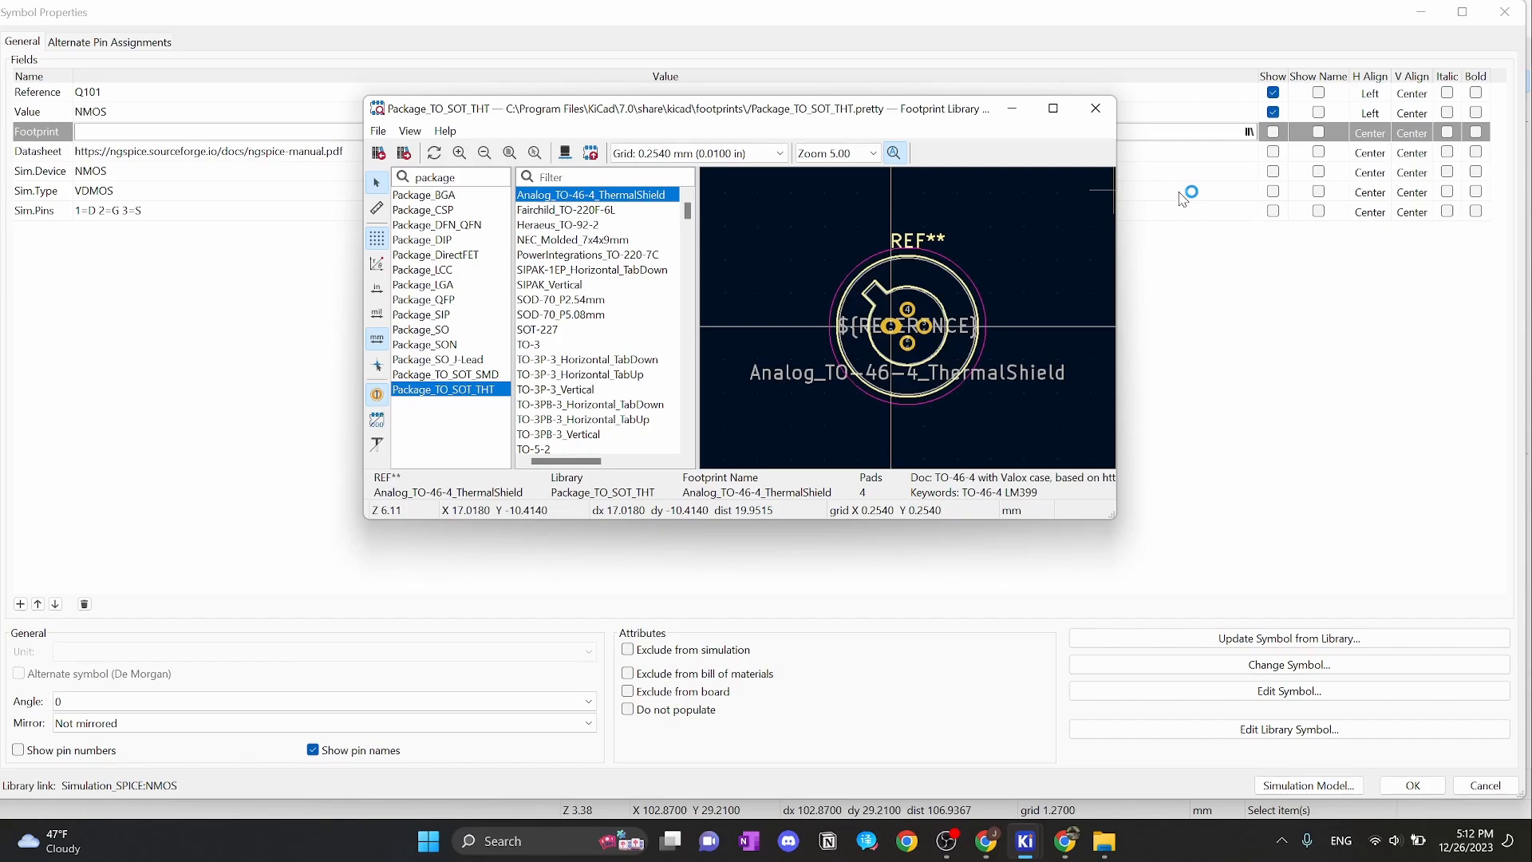
type("TO-")
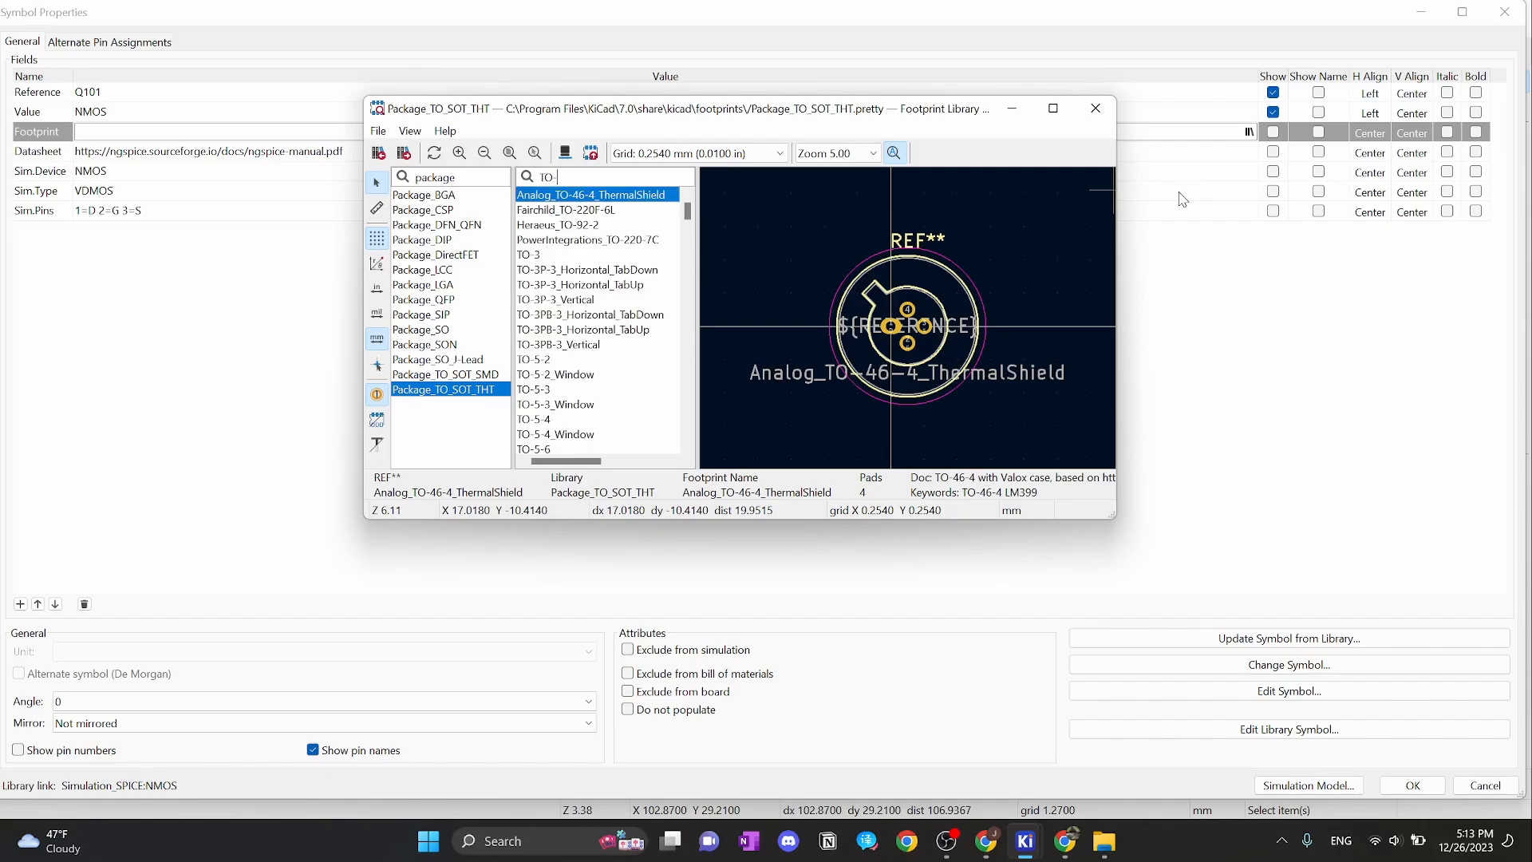
type("126")
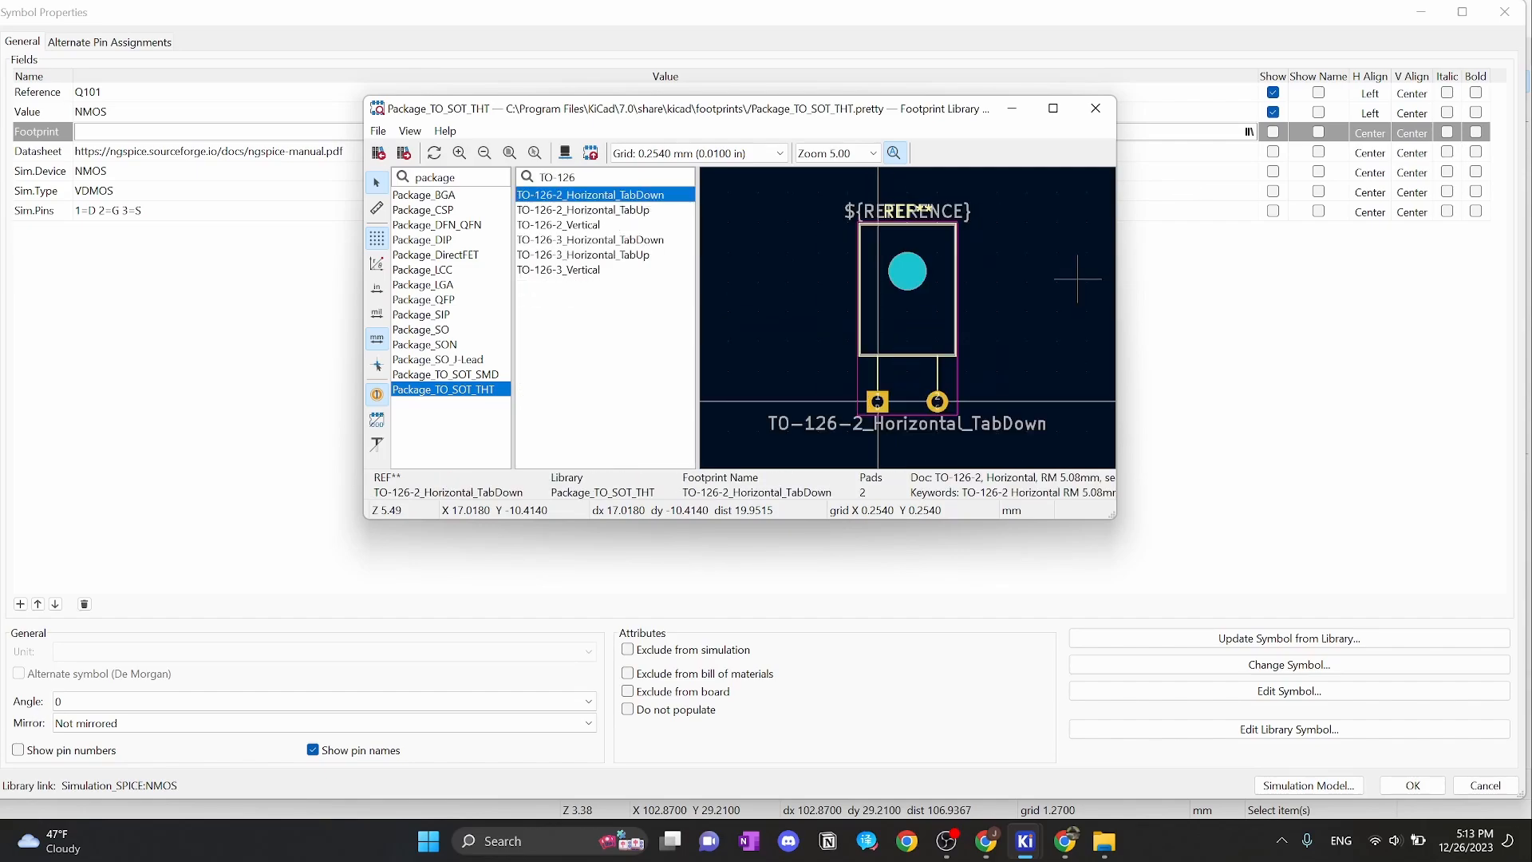
type("-3")
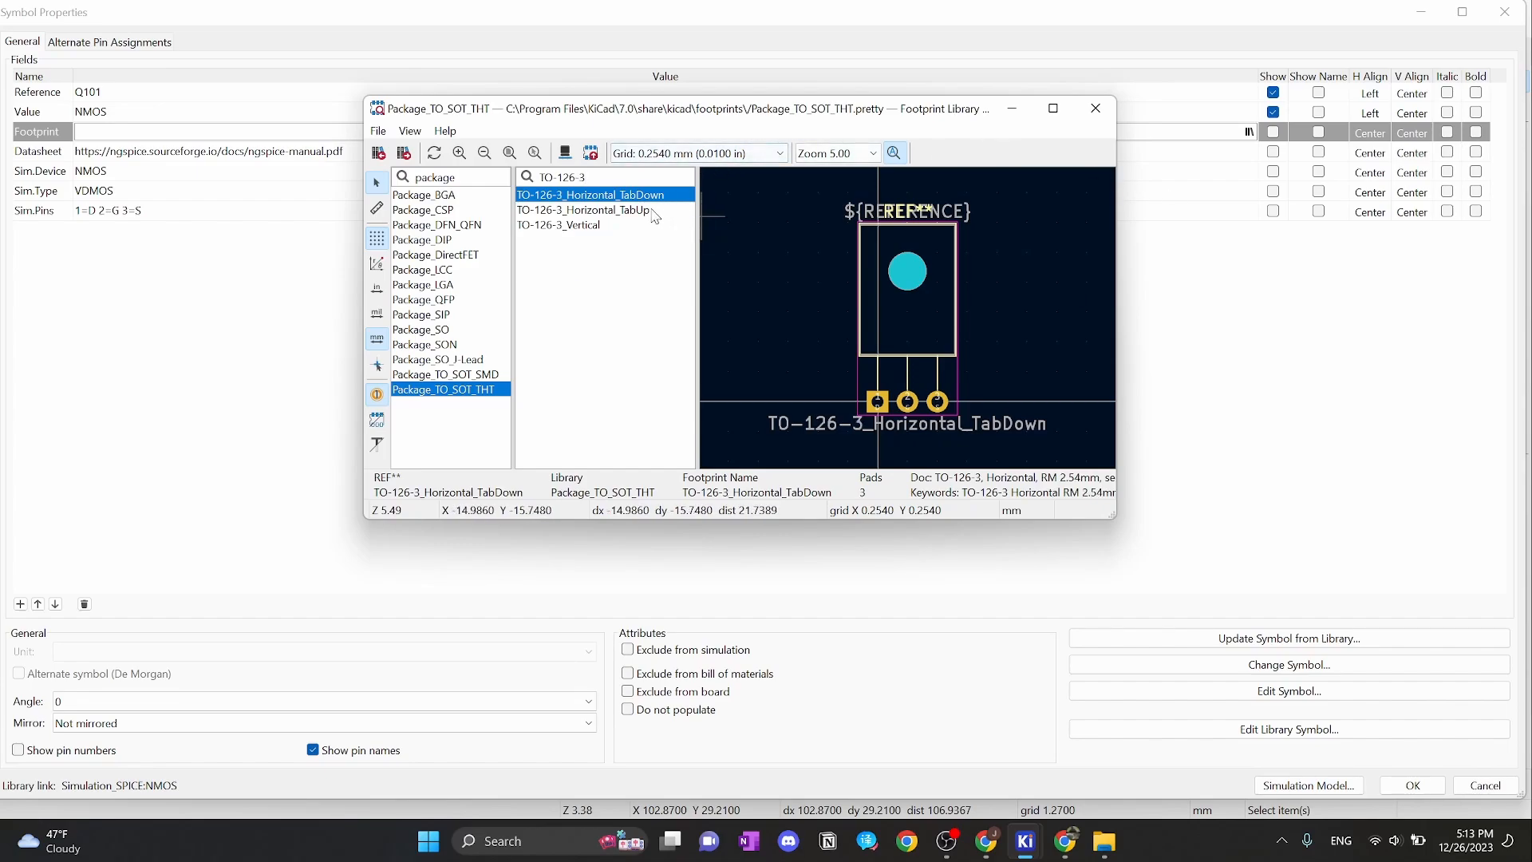
left_click(583, 210)
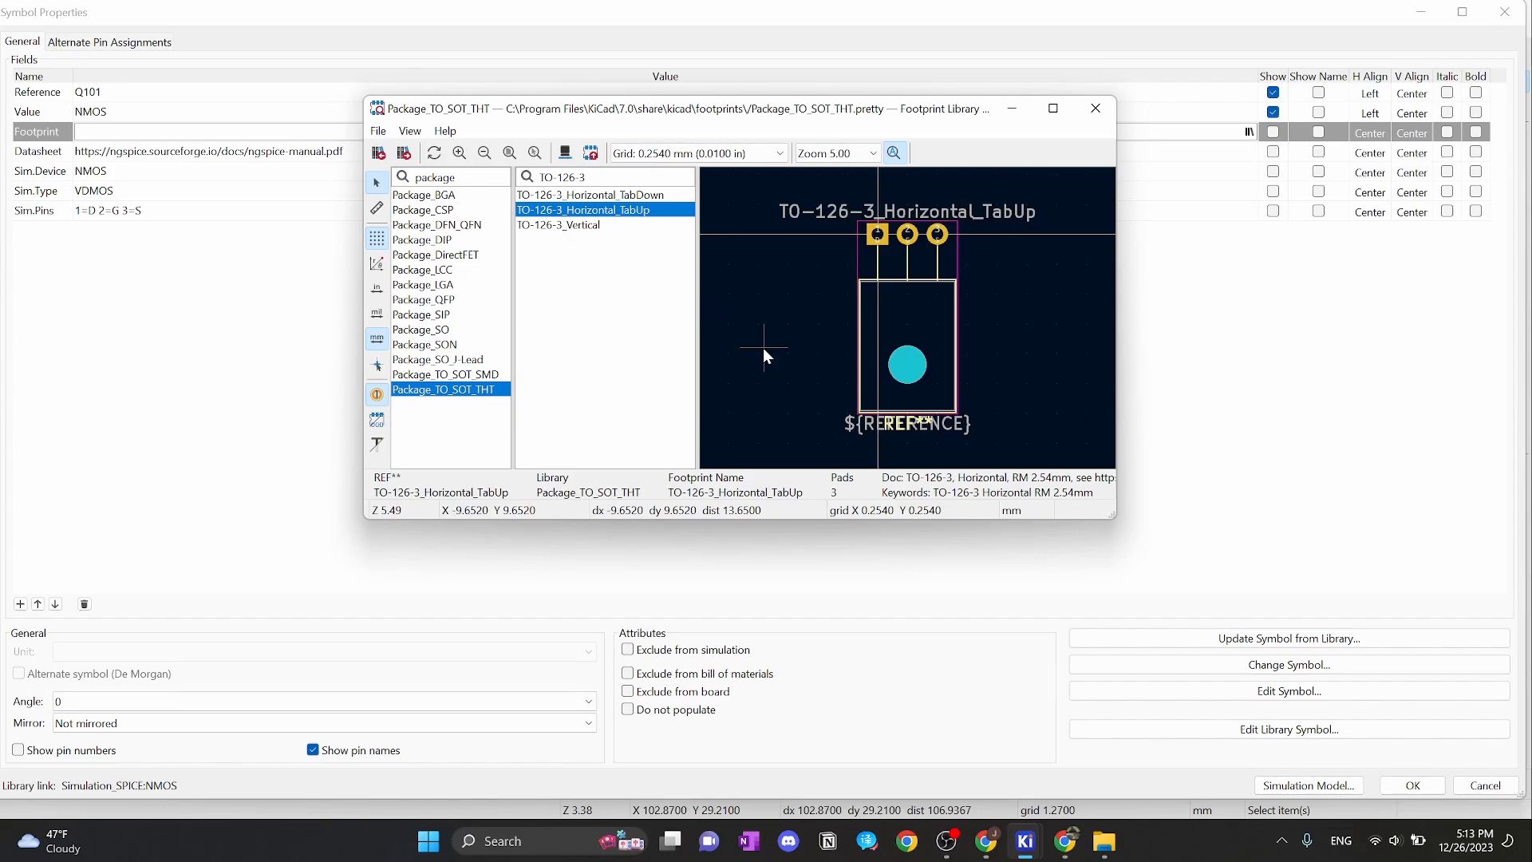
double_click(654, 209)
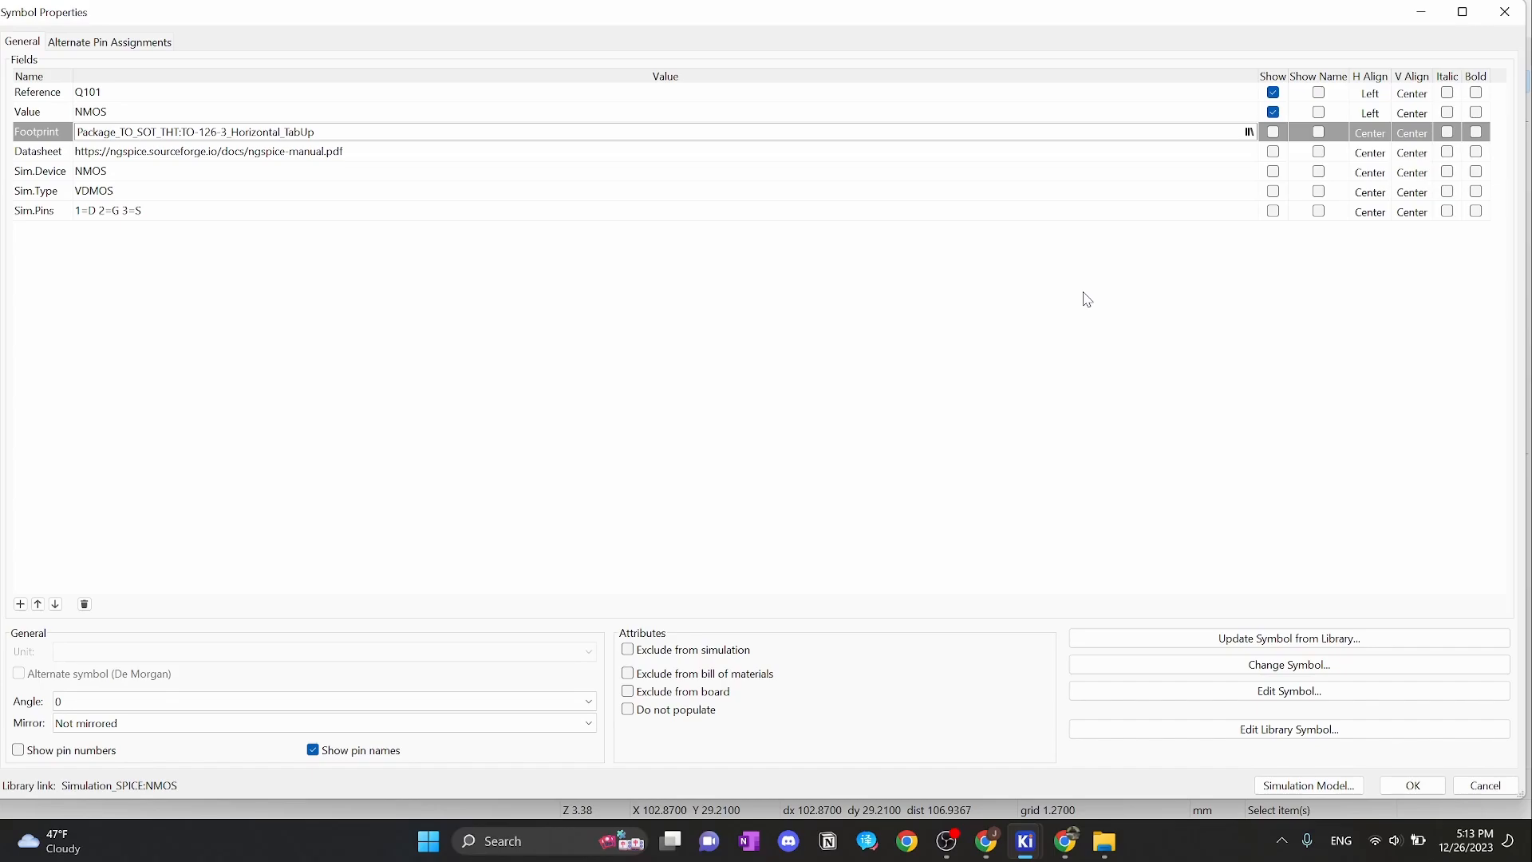
left_click(1424, 786)
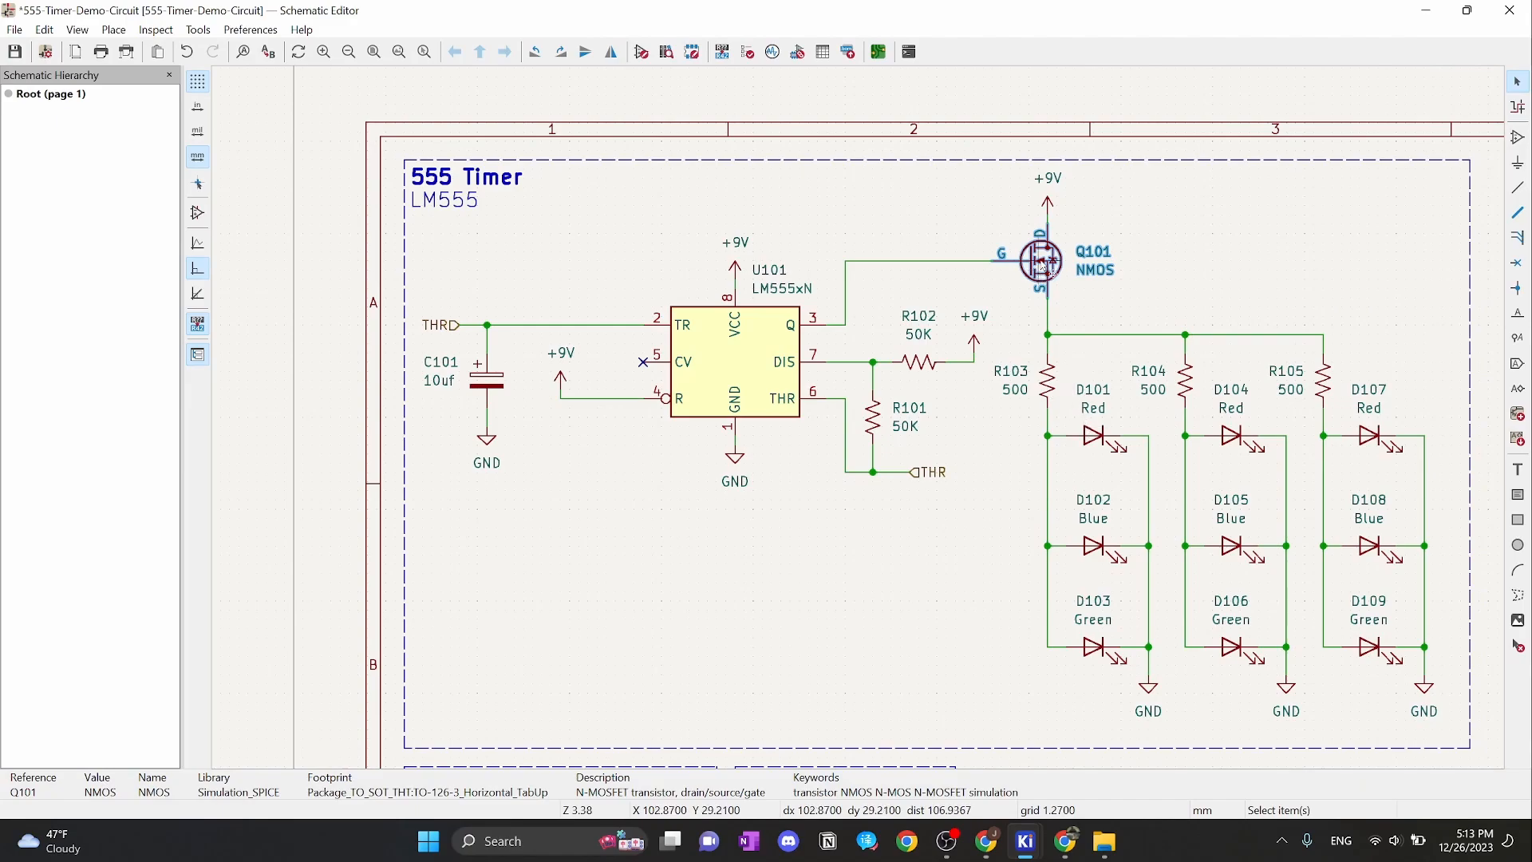
middle_click_drag(1211, 261, 1112, 147)
left_click(1007, 330)
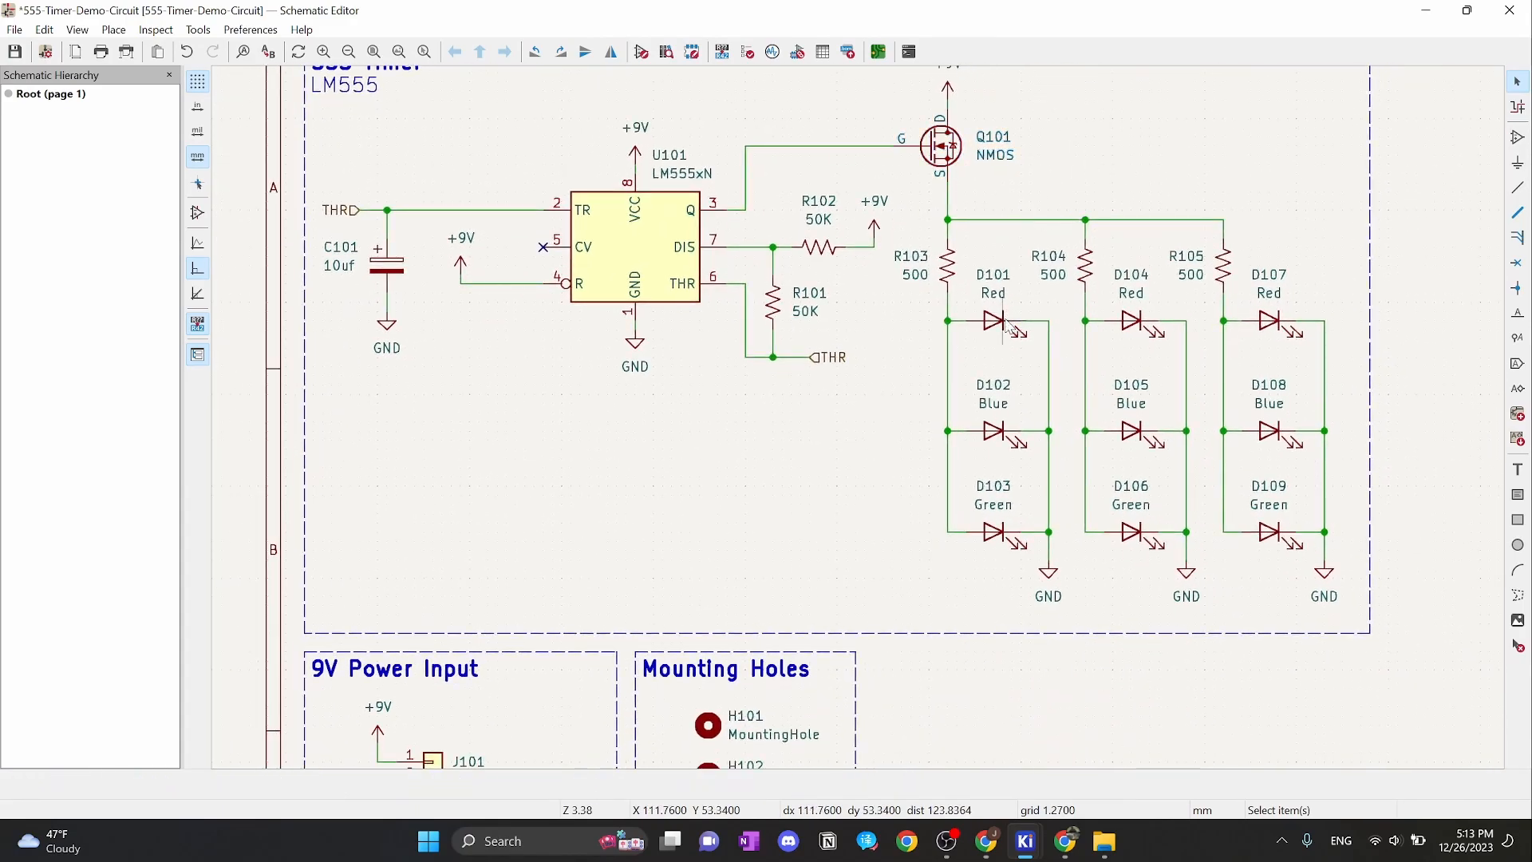
Browse the LED_THT library, filter for LED_D4, and assign LED_D4.0mm to D101
left_click(1004, 327)
double_click(1003, 327)
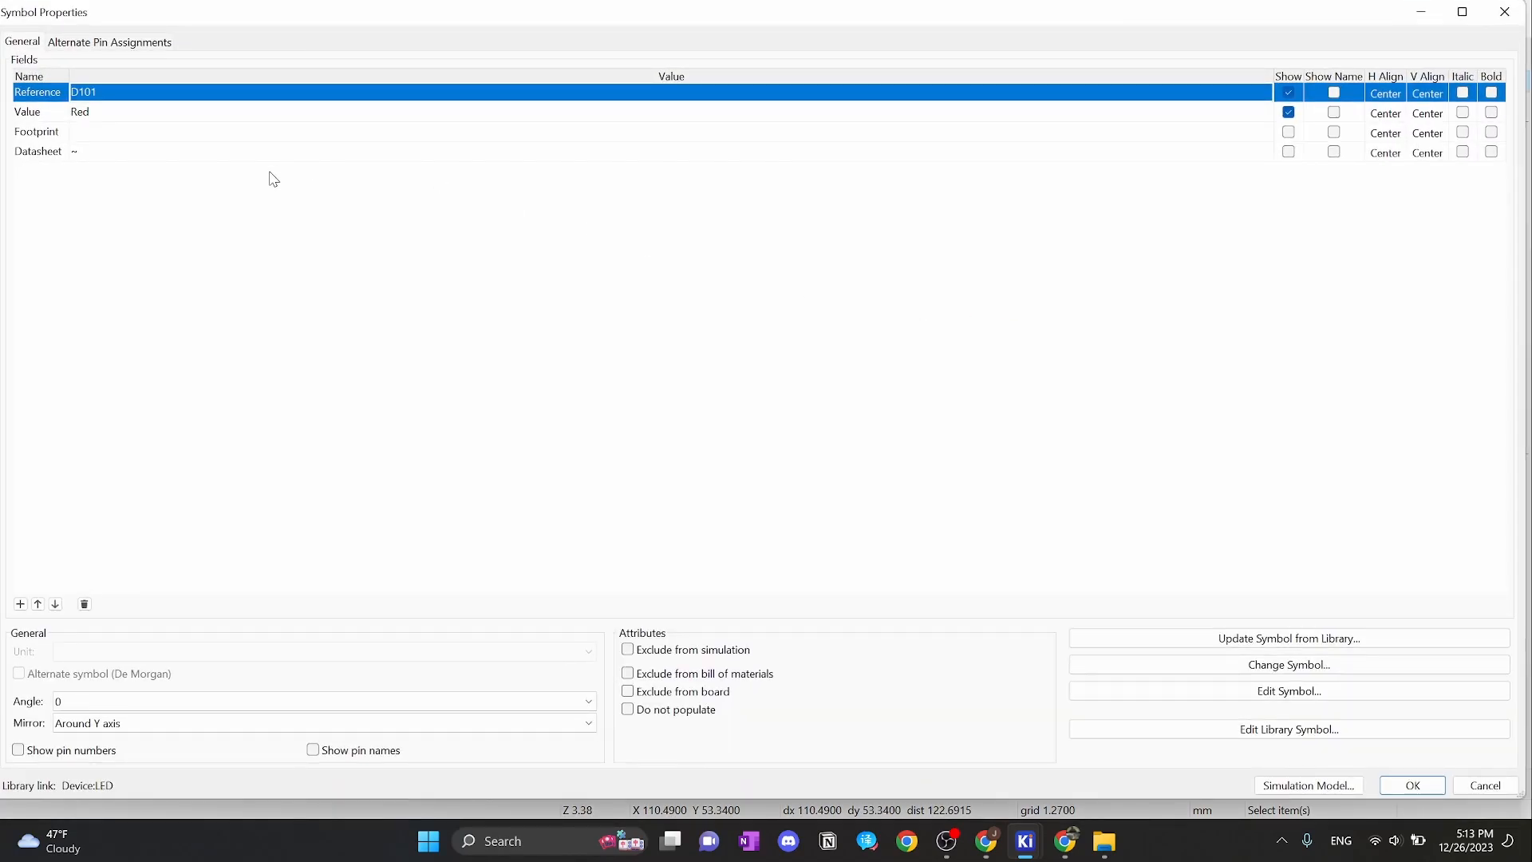
left_click(155, 139)
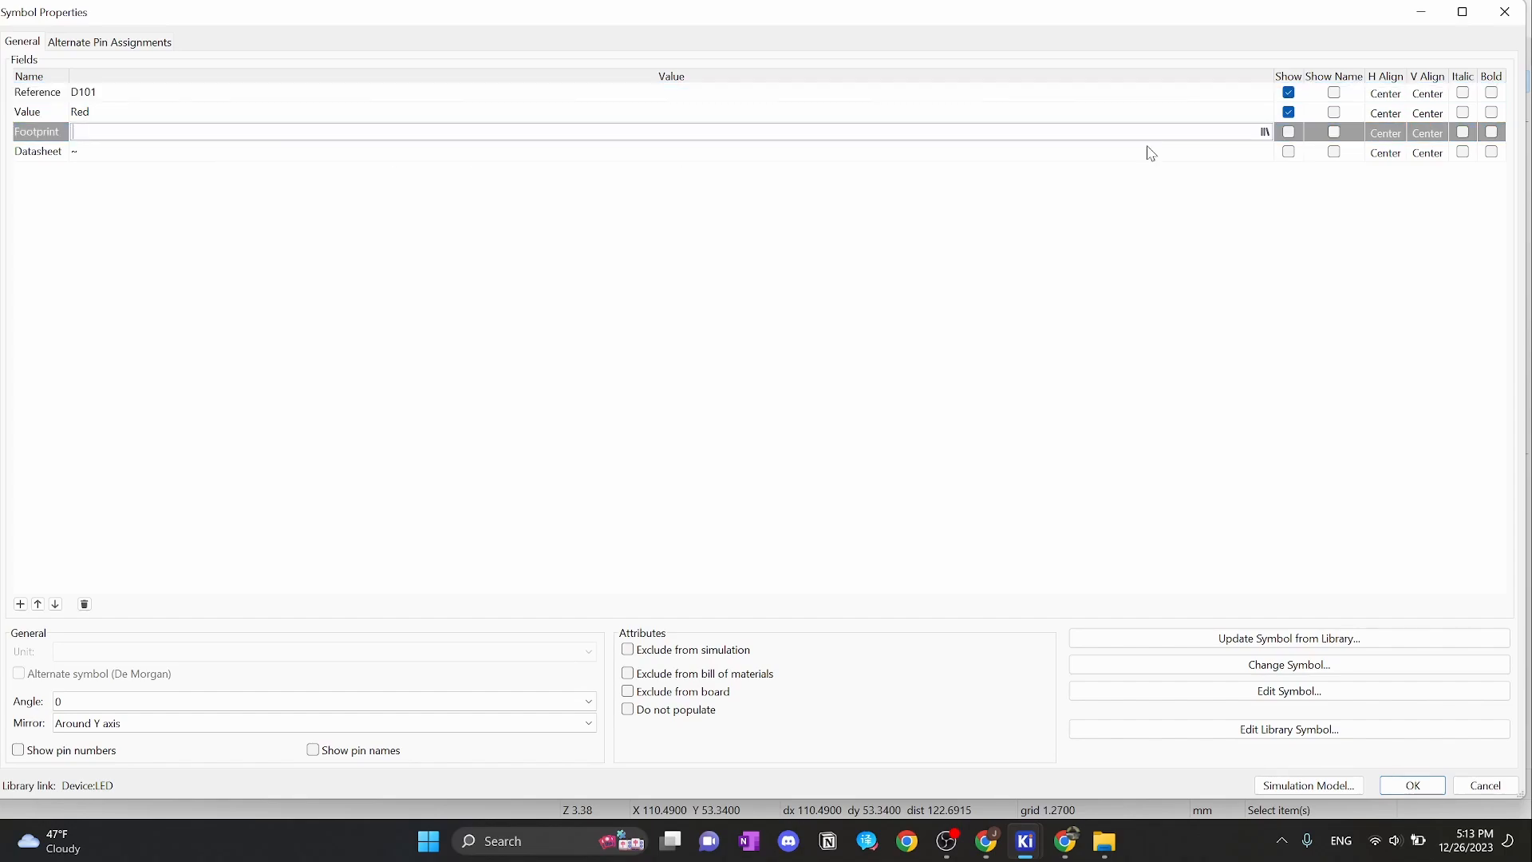
left_click(1264, 132)
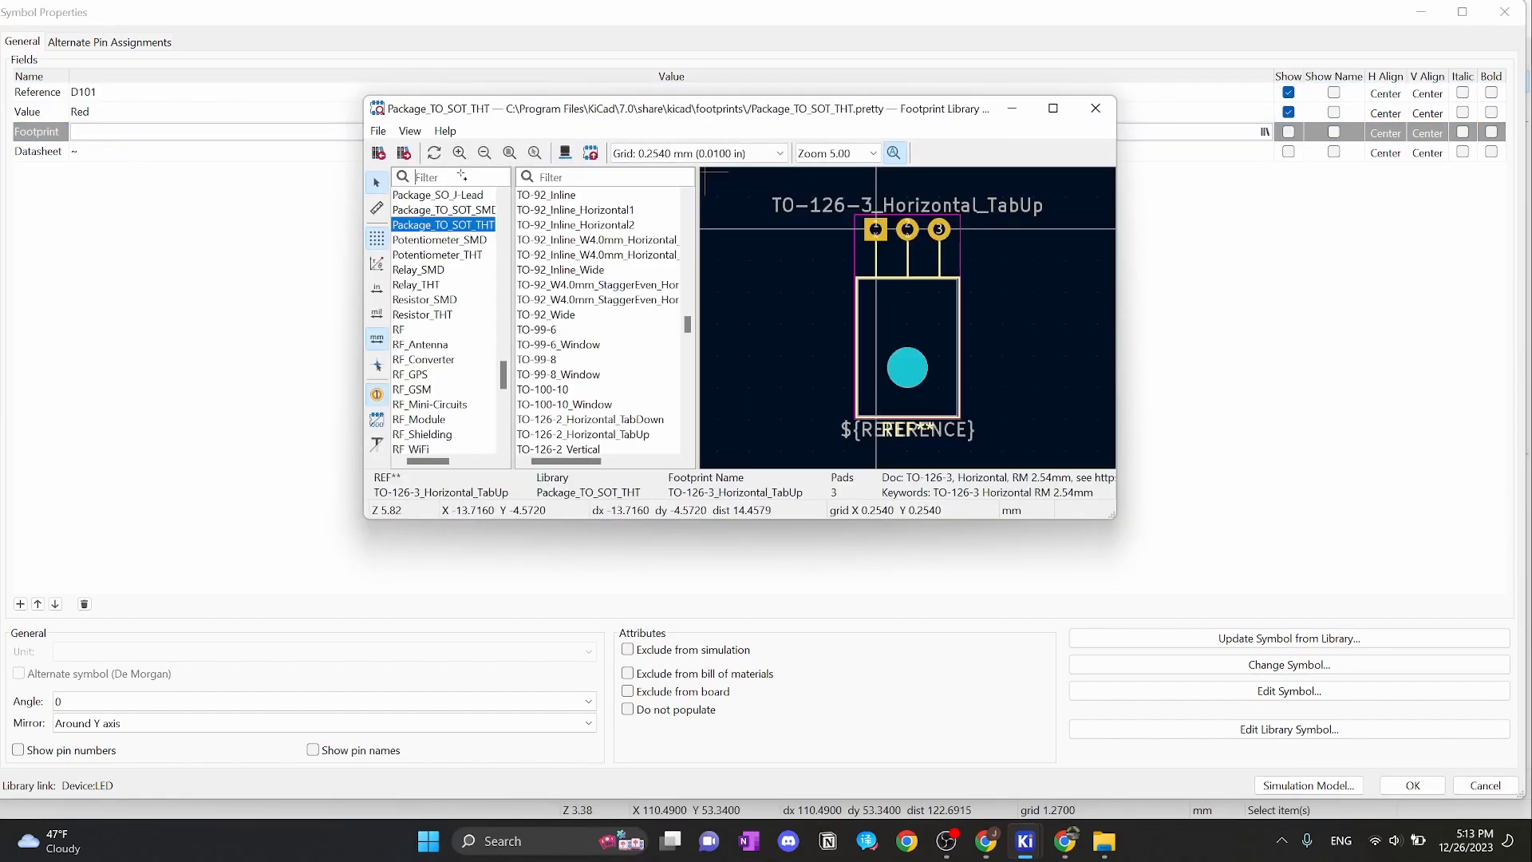
type("LED")
left_click(451, 211)
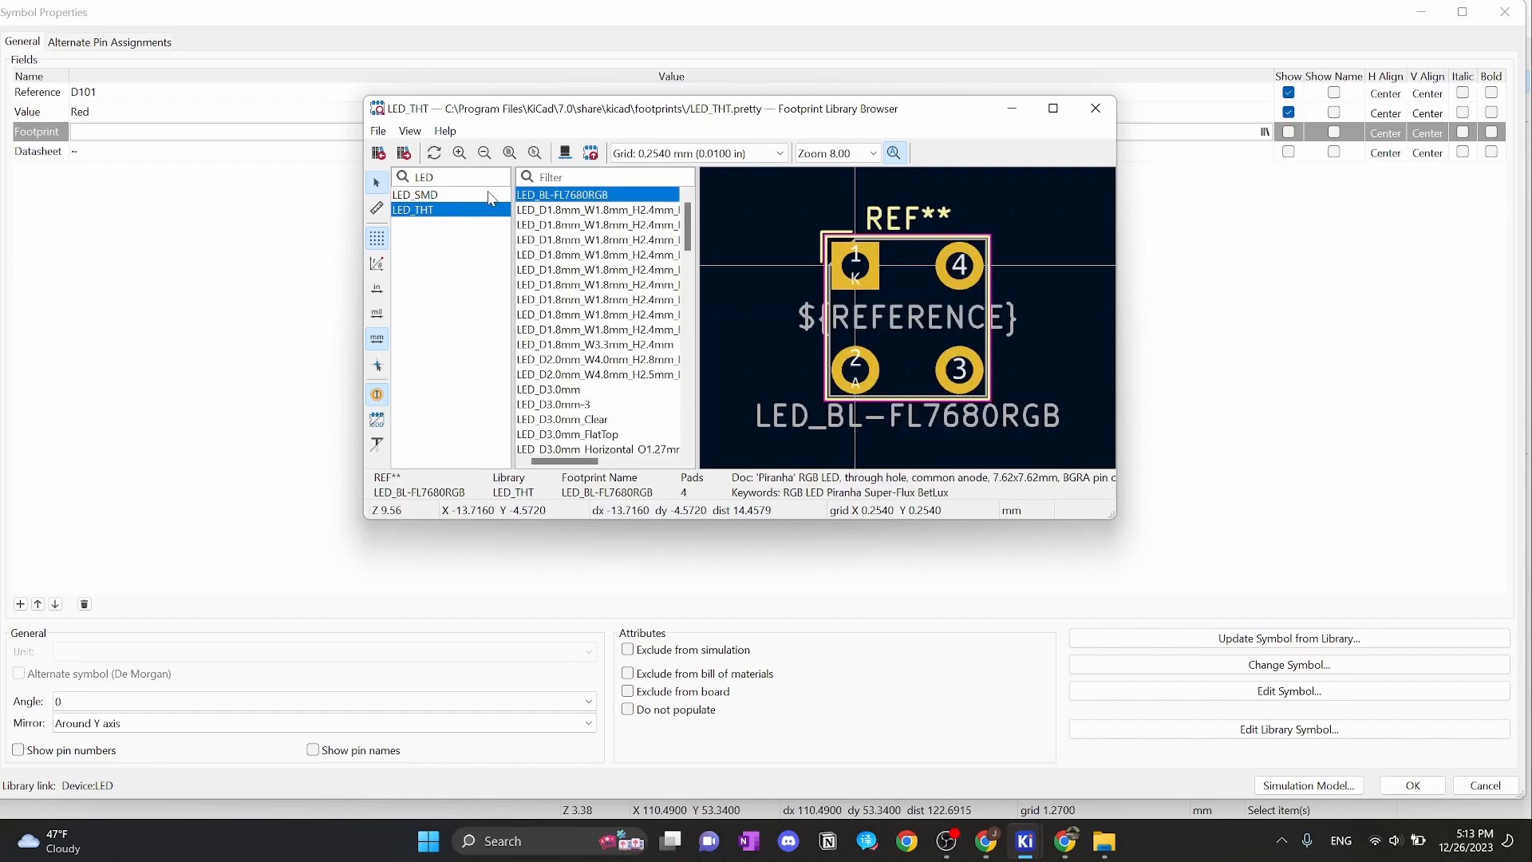
left_click(624, 179)
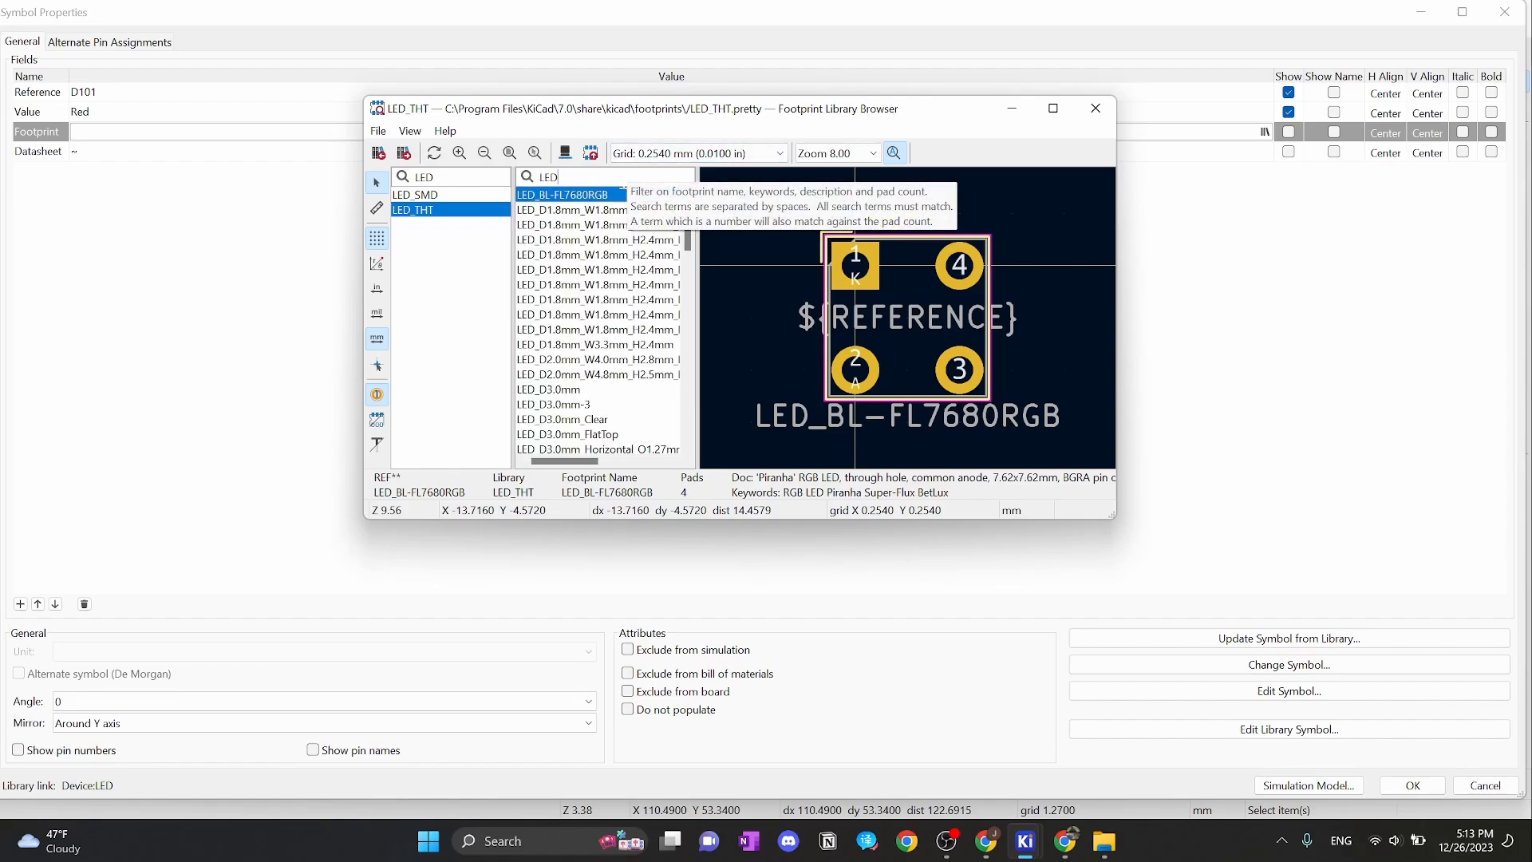
type("LED_D4")
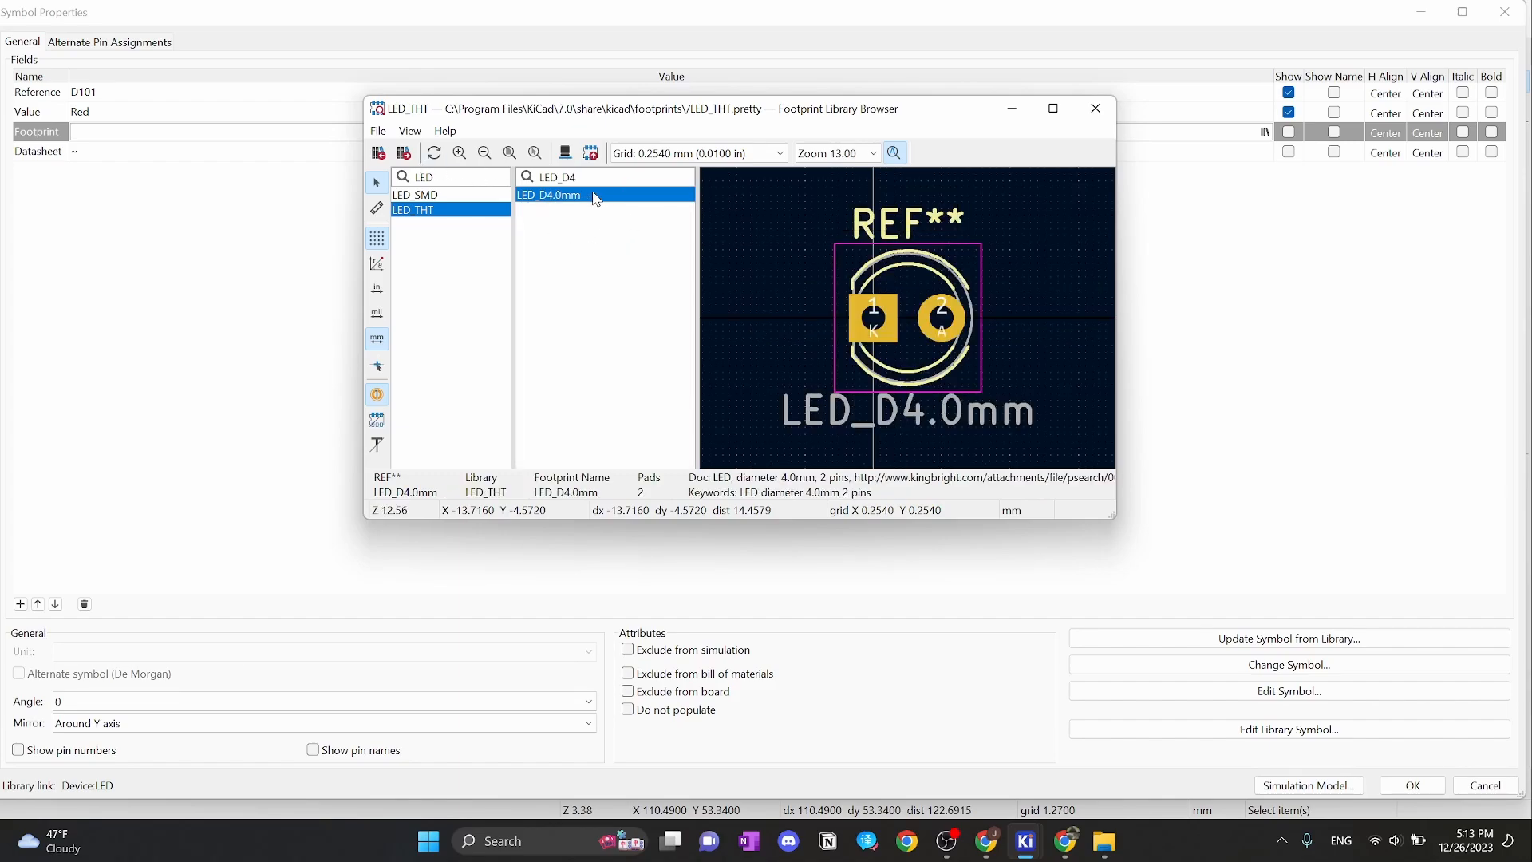
double_click(617, 196)
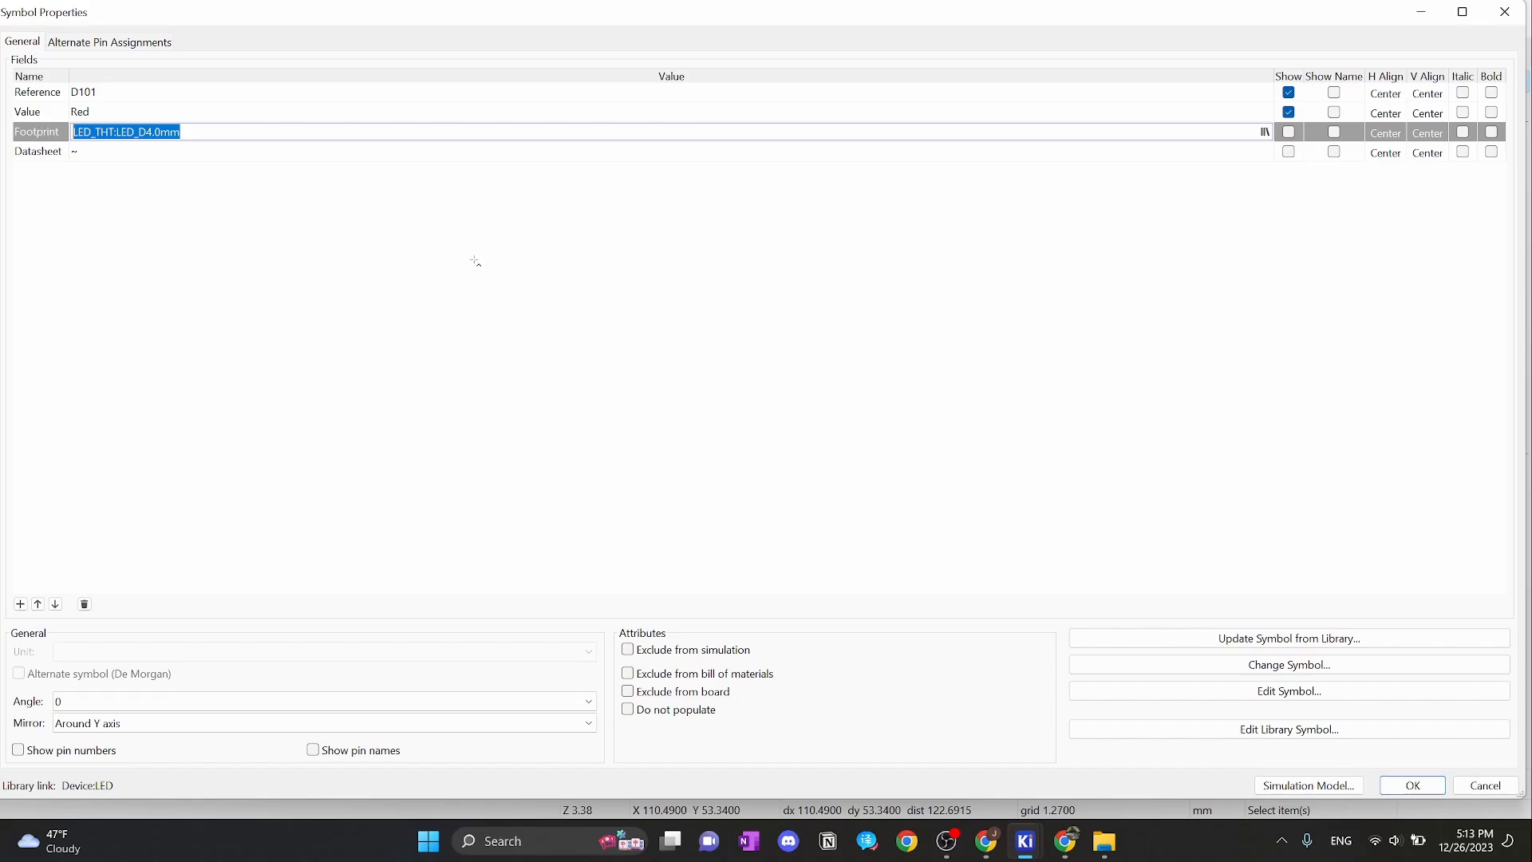
left_click(1408, 790)
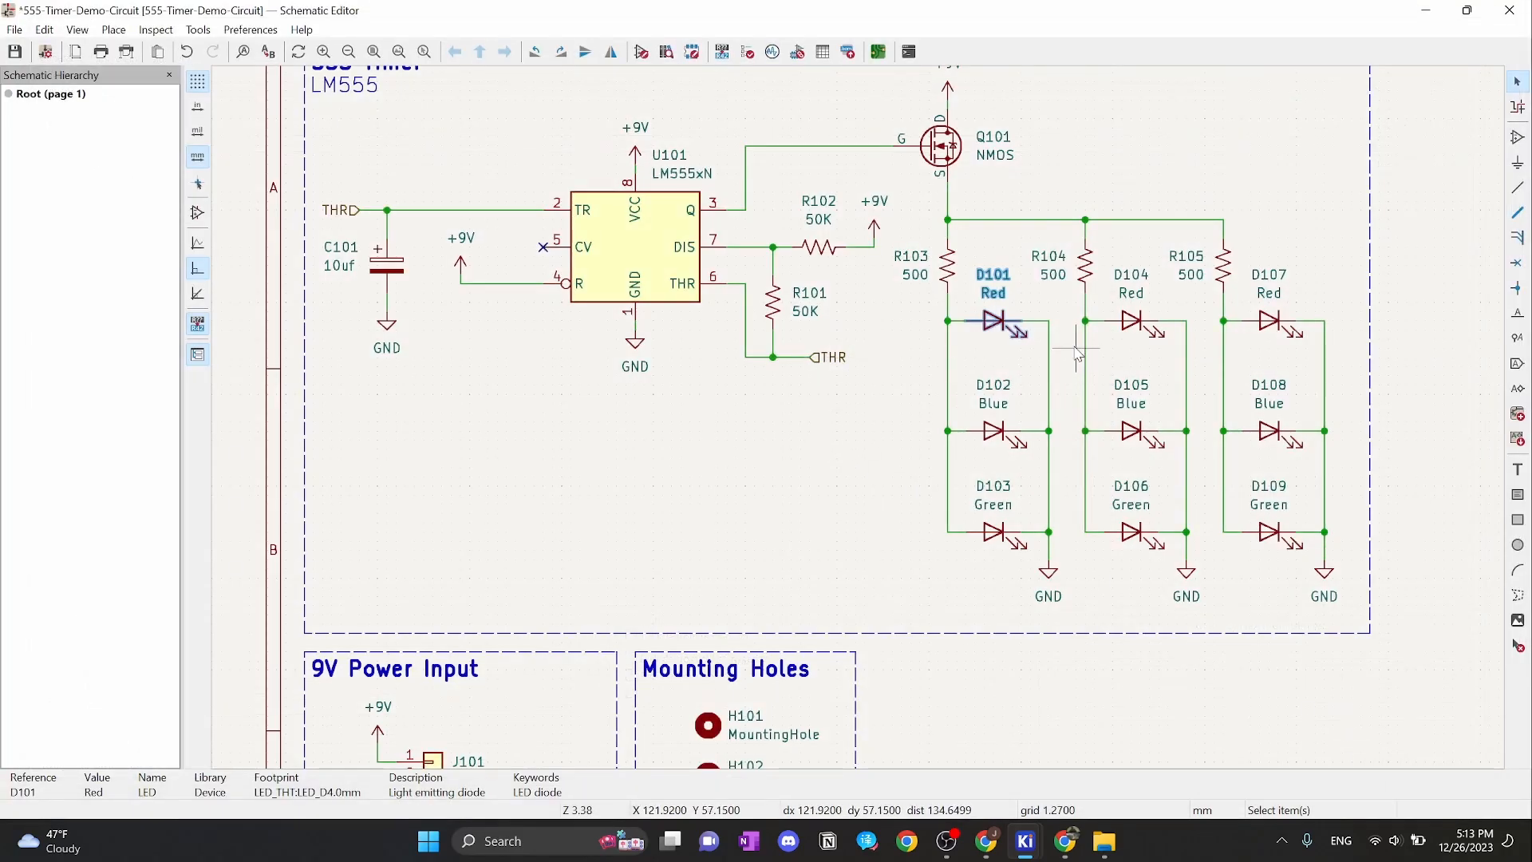
Give D104 and D107 the LED_THT:LED_D4.0mm footprint
key("e")
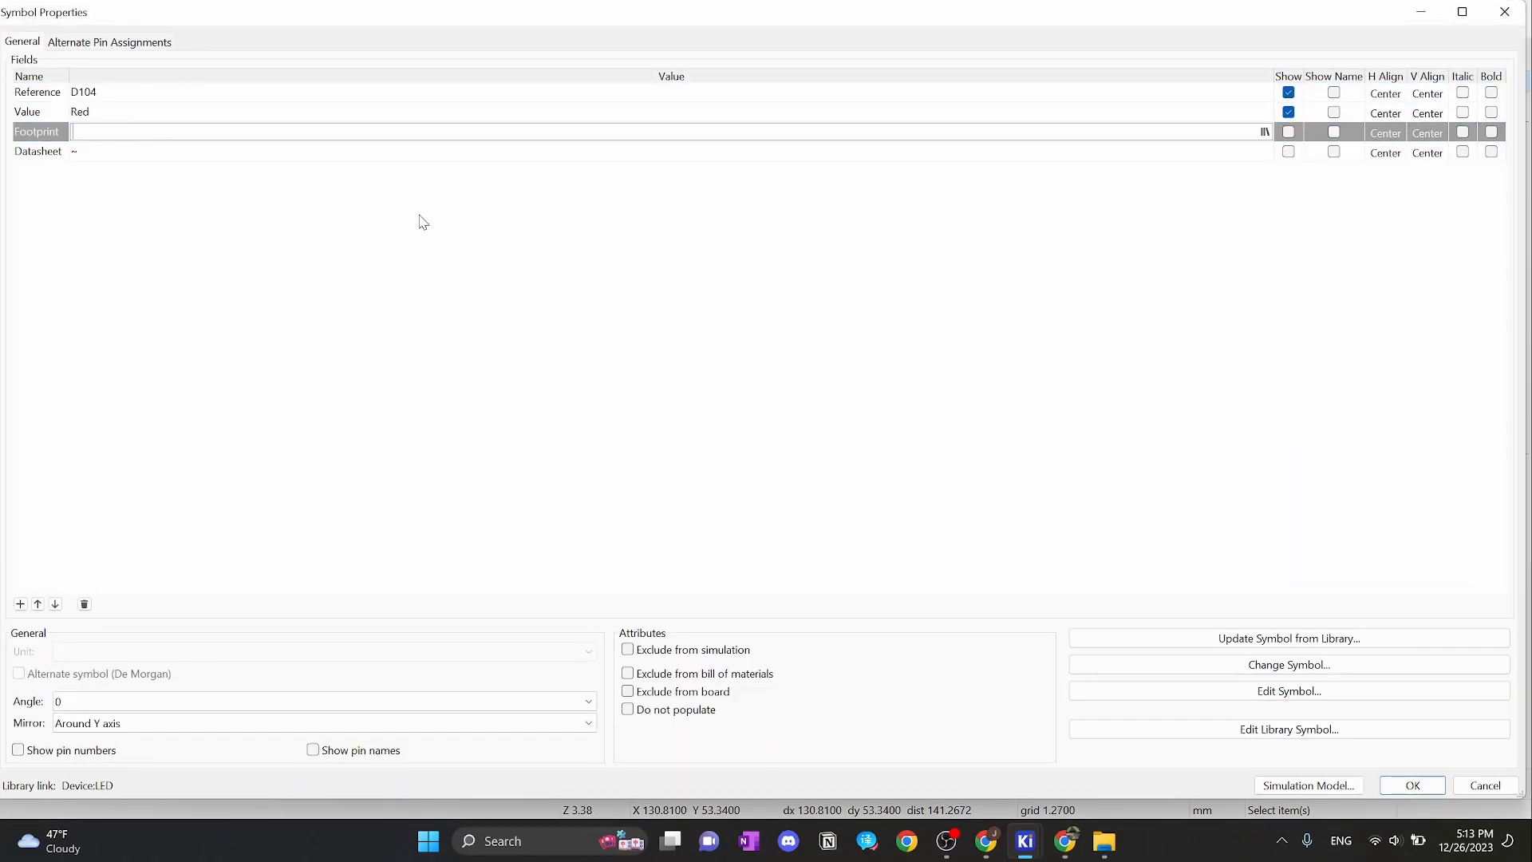
left_click(1412, 786)
left_click(1315, 367)
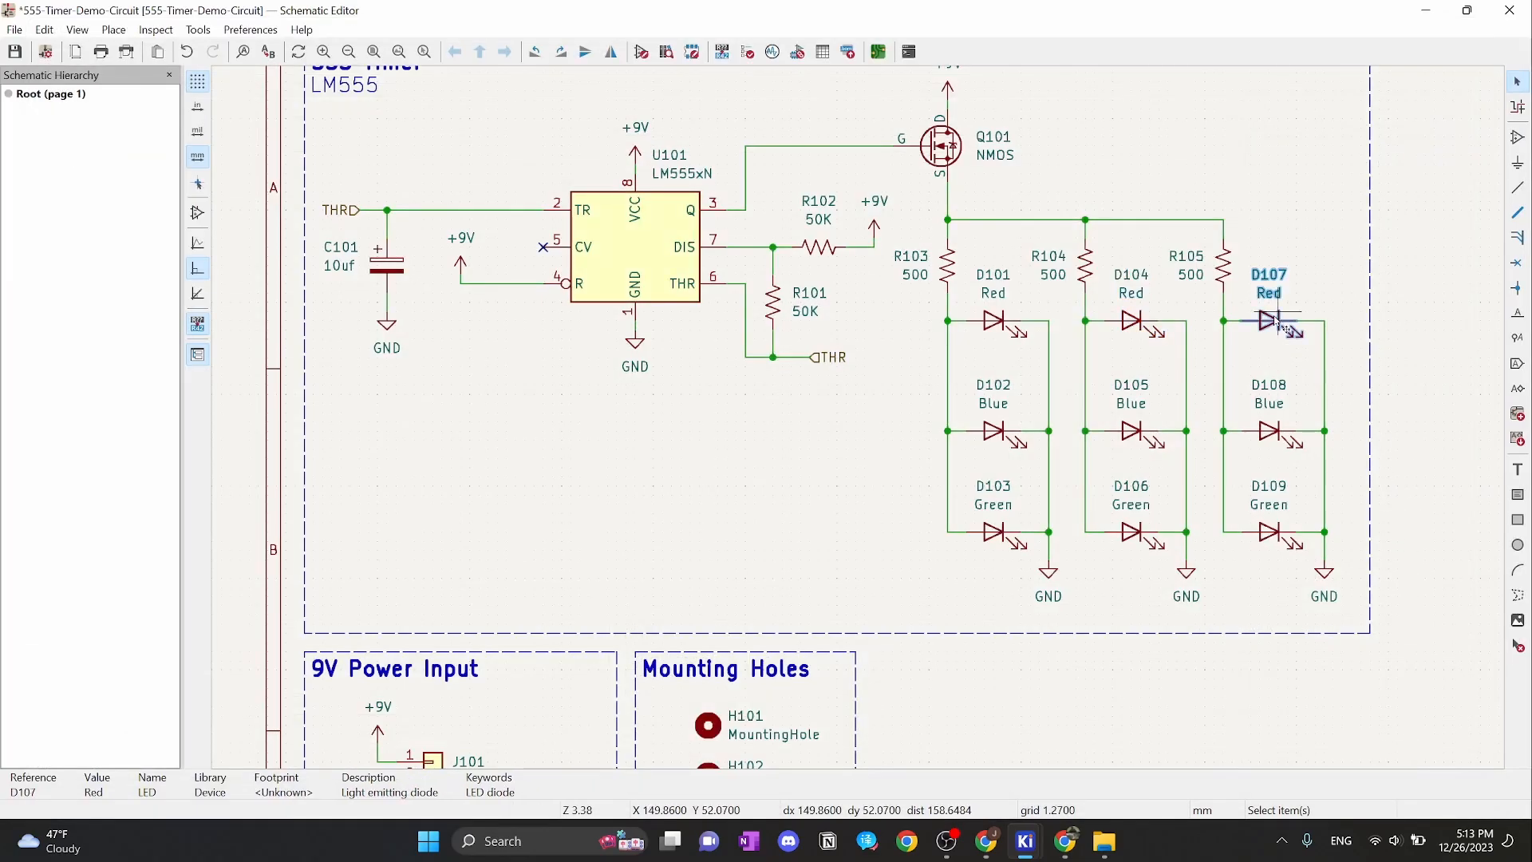
key("e")
left_click(217, 132)
type("LED_THT:LED_D4.0mm")
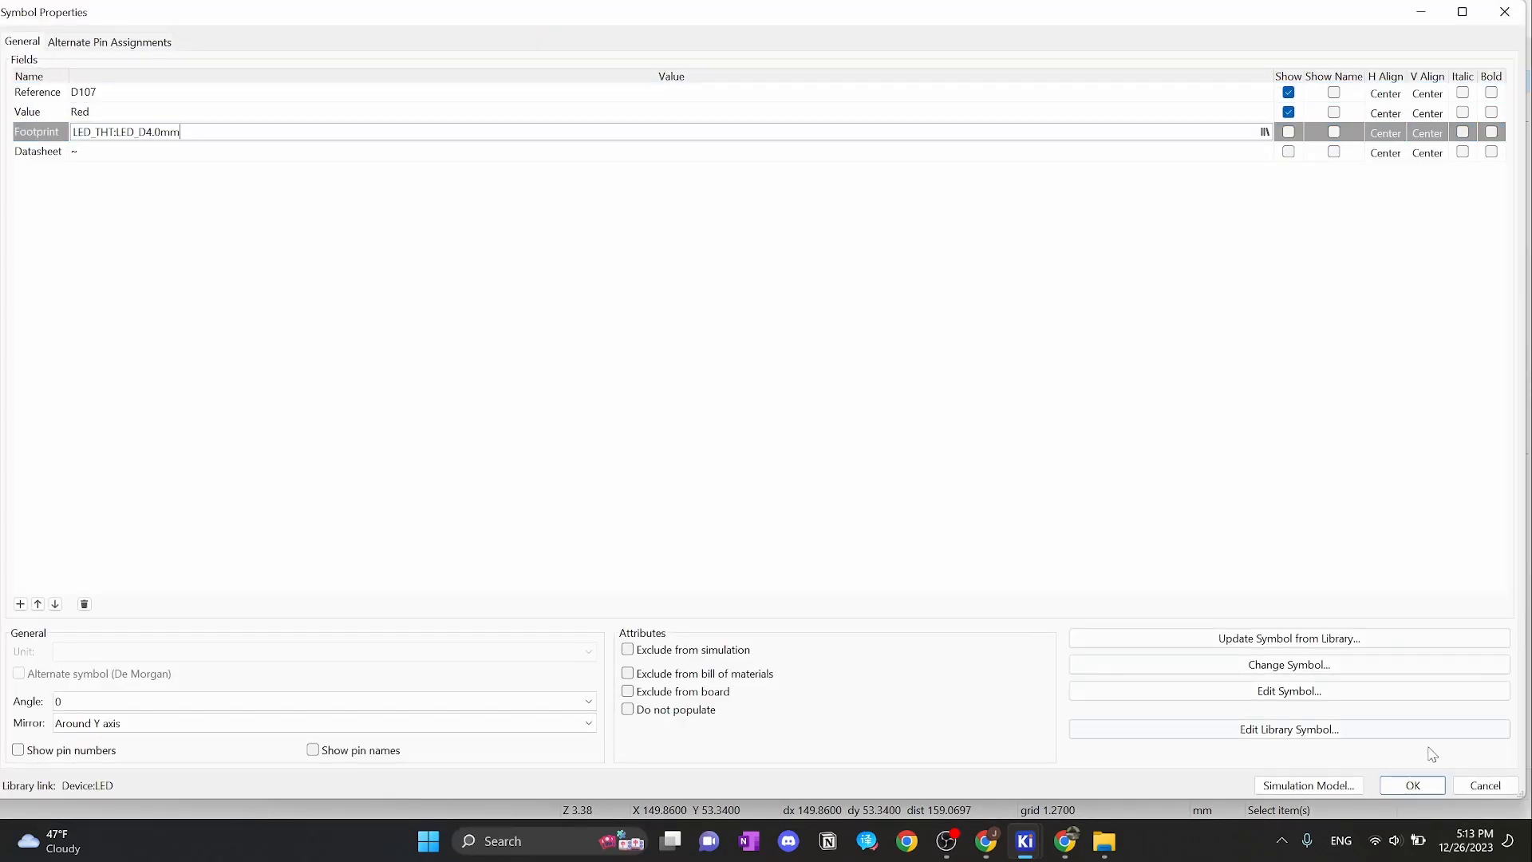
left_click(1413, 785)
Paste the LED_D4.0mm footprint into D102 and D105
left_click(987, 445)
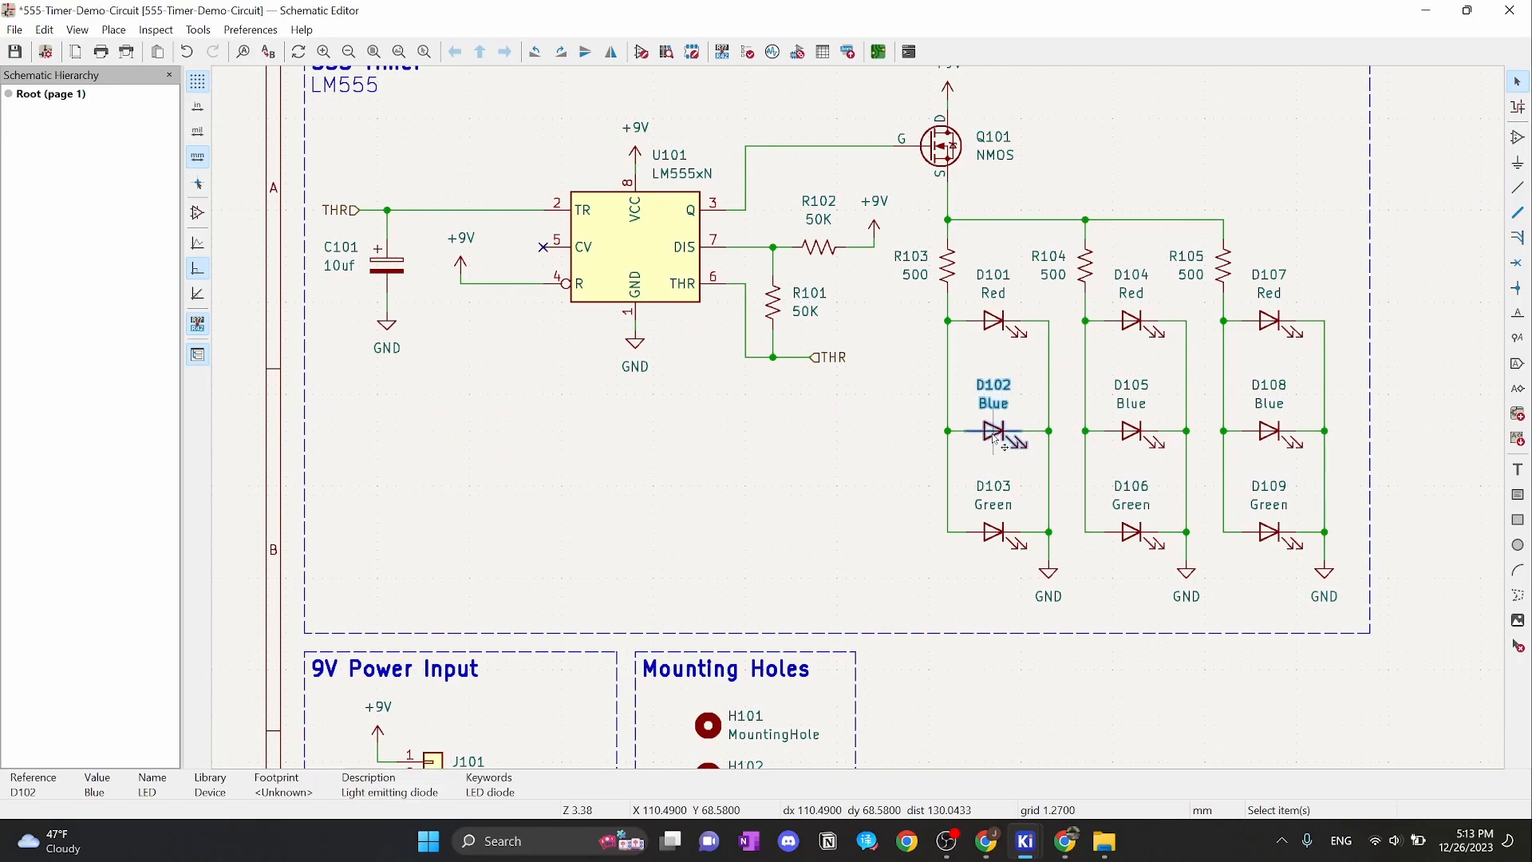
left_click(993, 431)
key("e")
left_click(217, 132)
type("LED_THT:LED_D4.0mm")
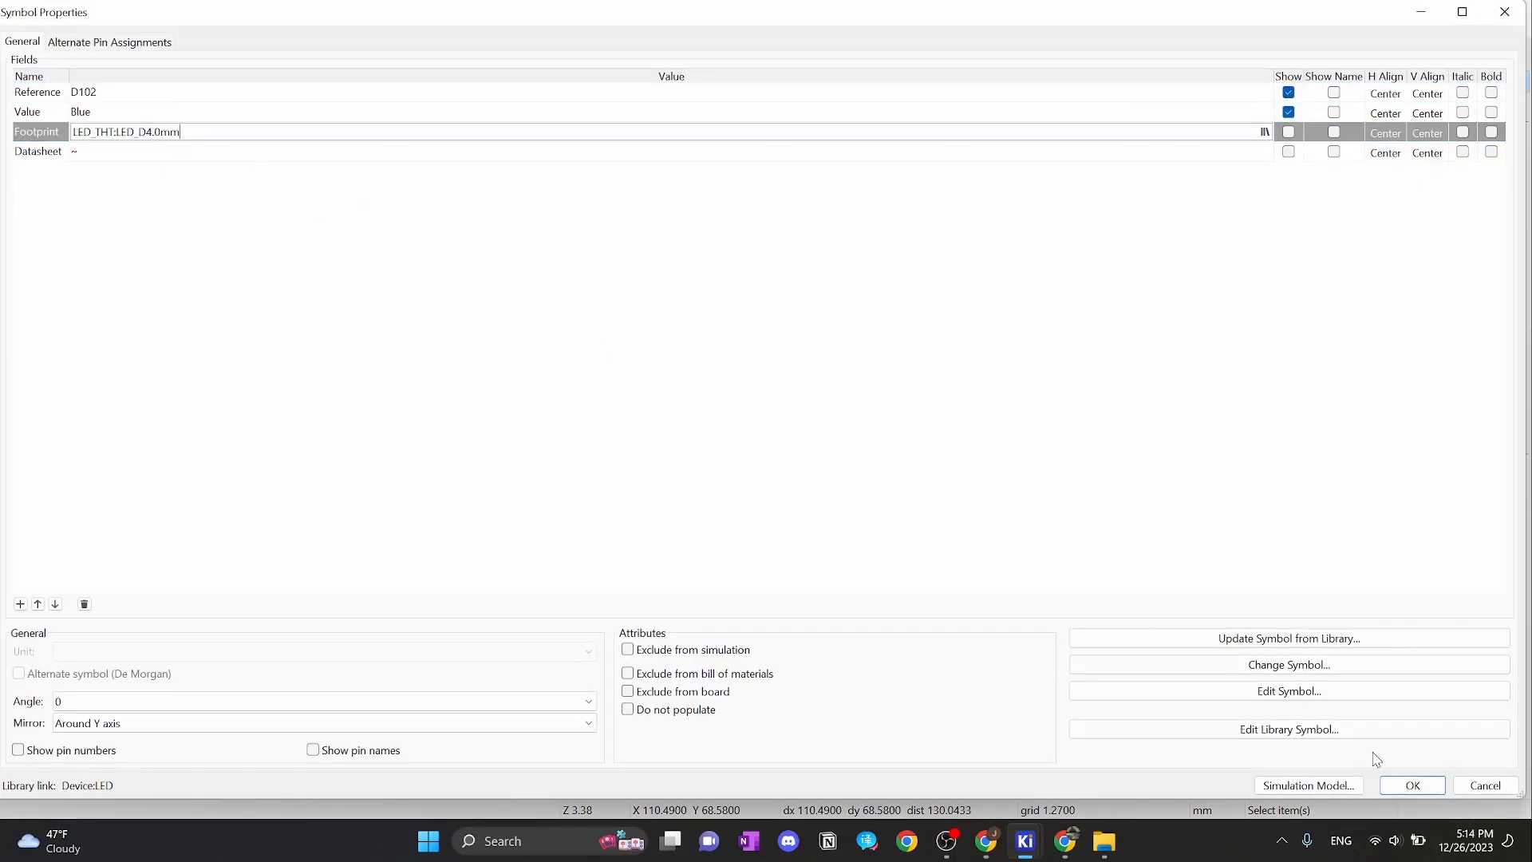
left_click(1412, 785)
left_click(1131, 434)
key("e")
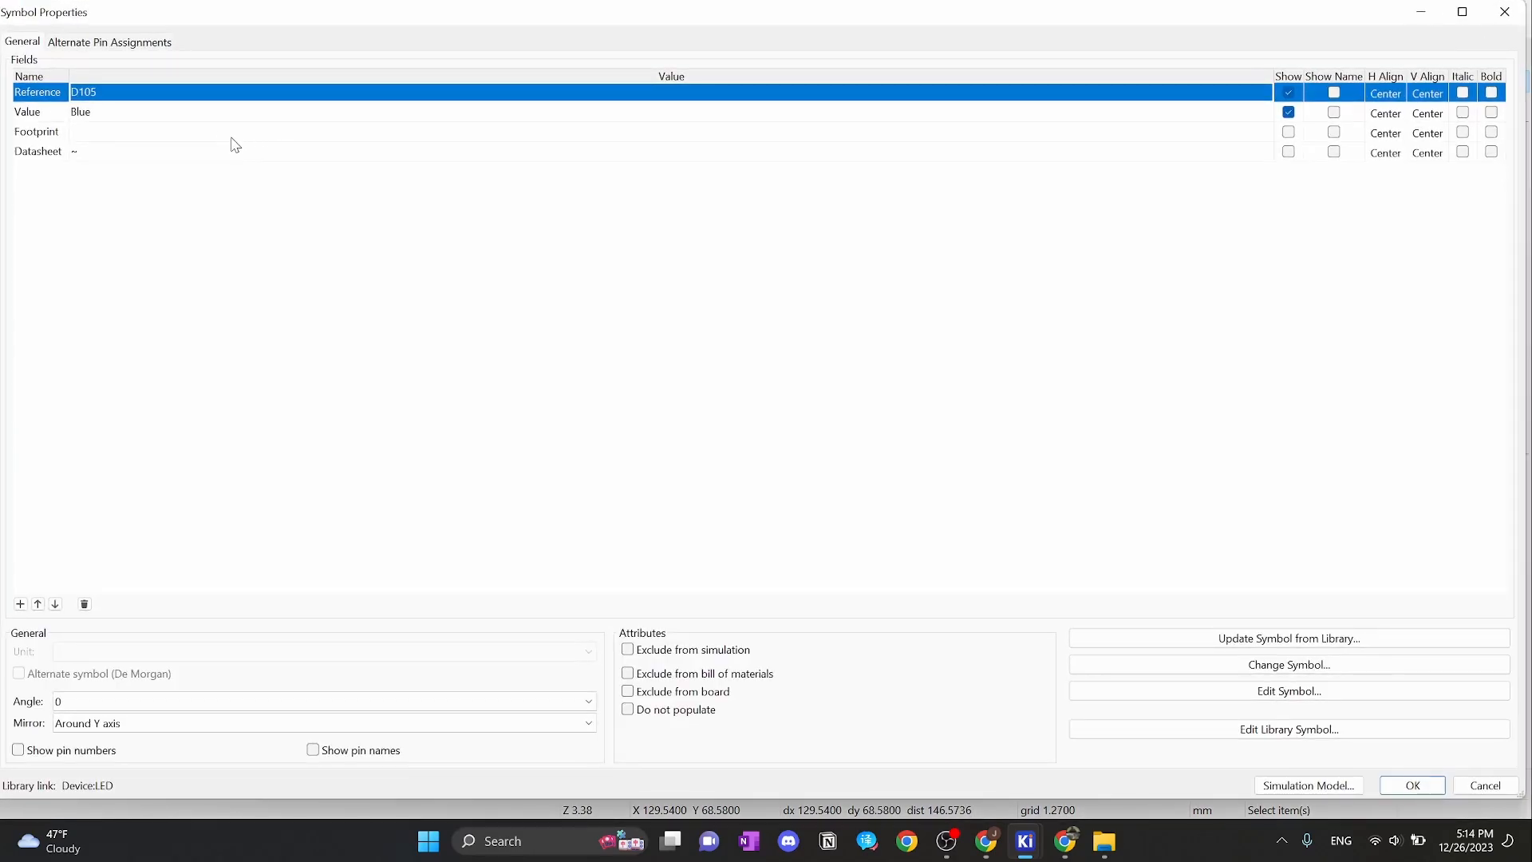
left_click(214, 132)
type("LED_THT:LED_D4.0mm")
left_click(1412, 786)
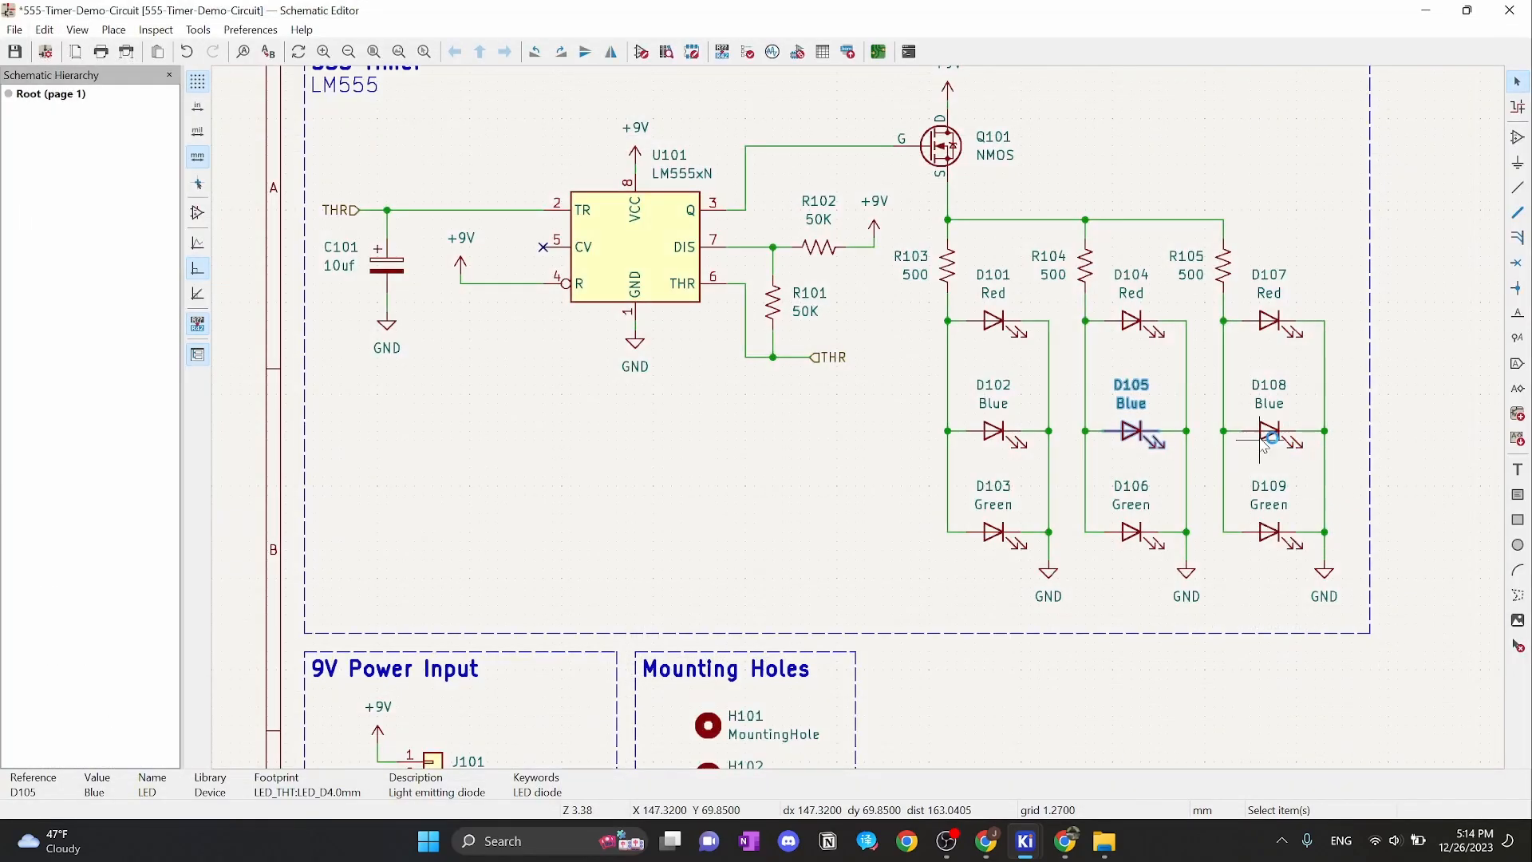
Paste the LED_D4.0mm footprint into D108 and D103
left_click(1271, 435)
key("e")
left_click(237, 130)
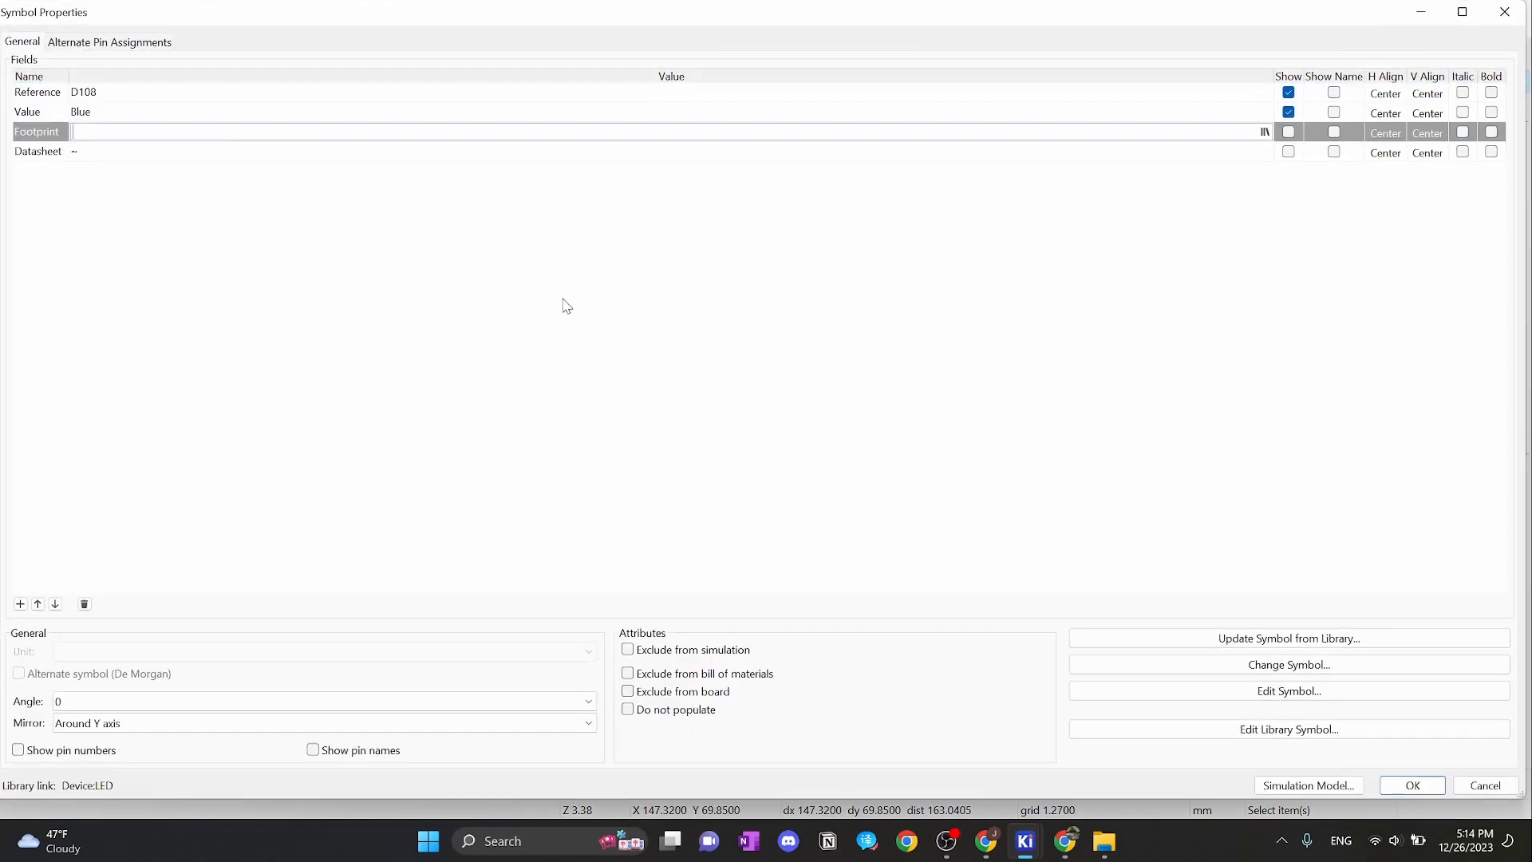
type("LED_THT:LED_D4.0mm")
left_click(1376, 779)
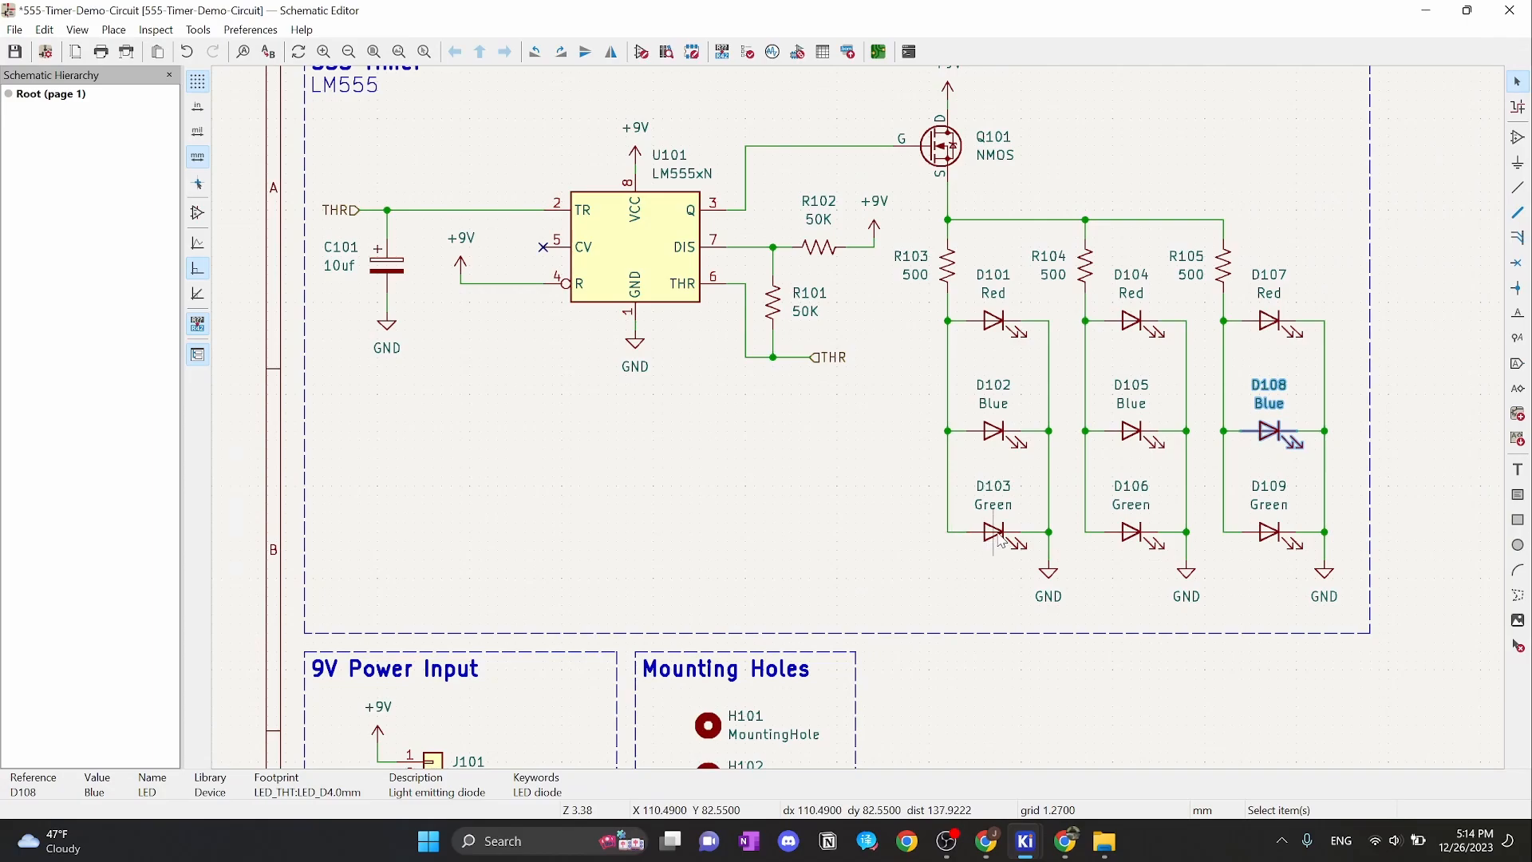
left_click(1001, 540)
key("e")
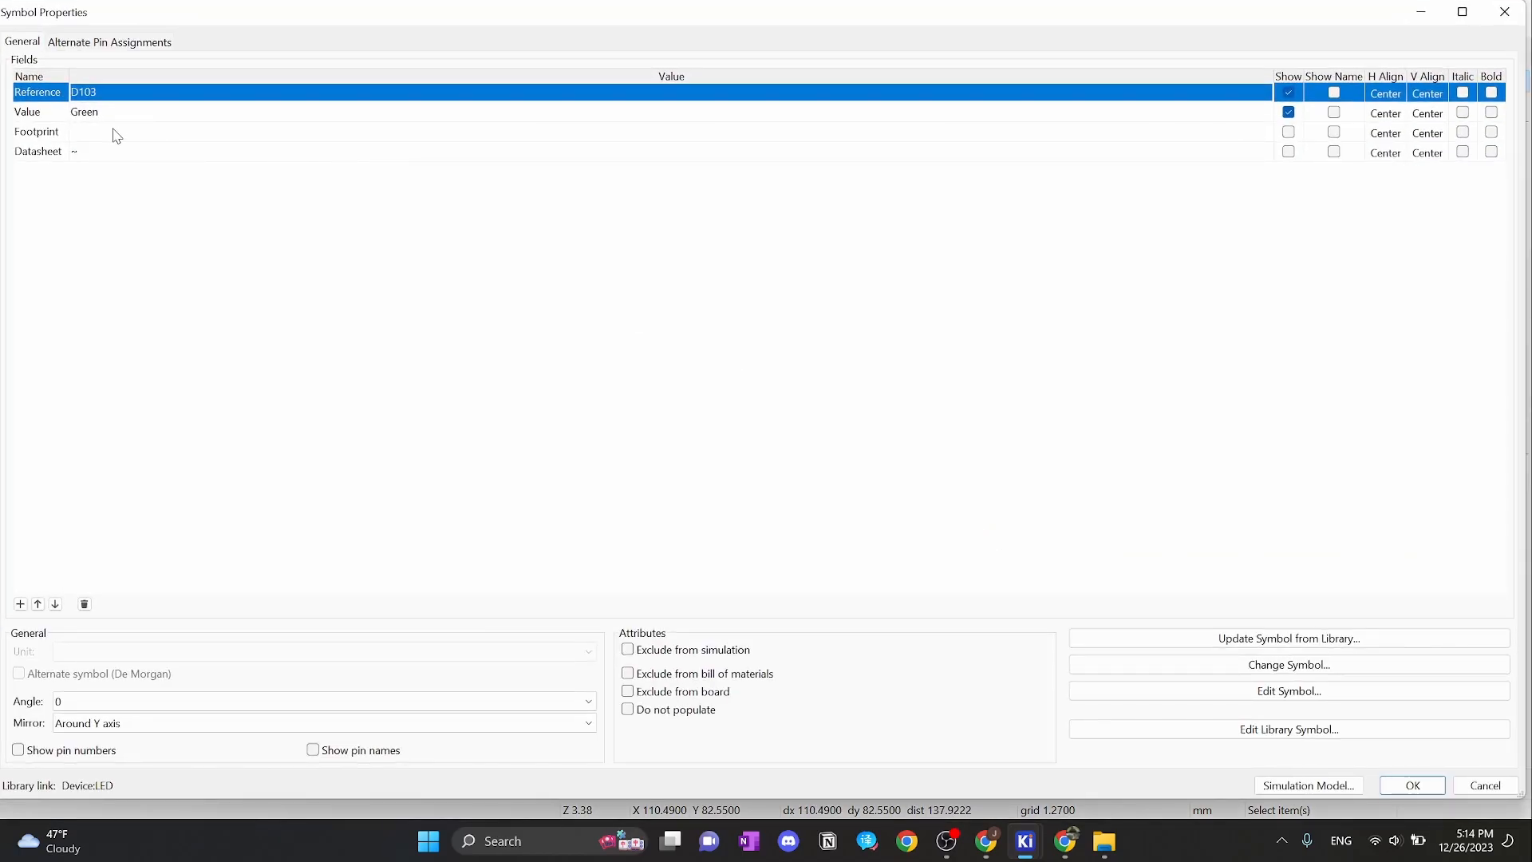
left_click(116, 134)
type("LED_THT:LED_D4.0mm")
left_click(1411, 784)
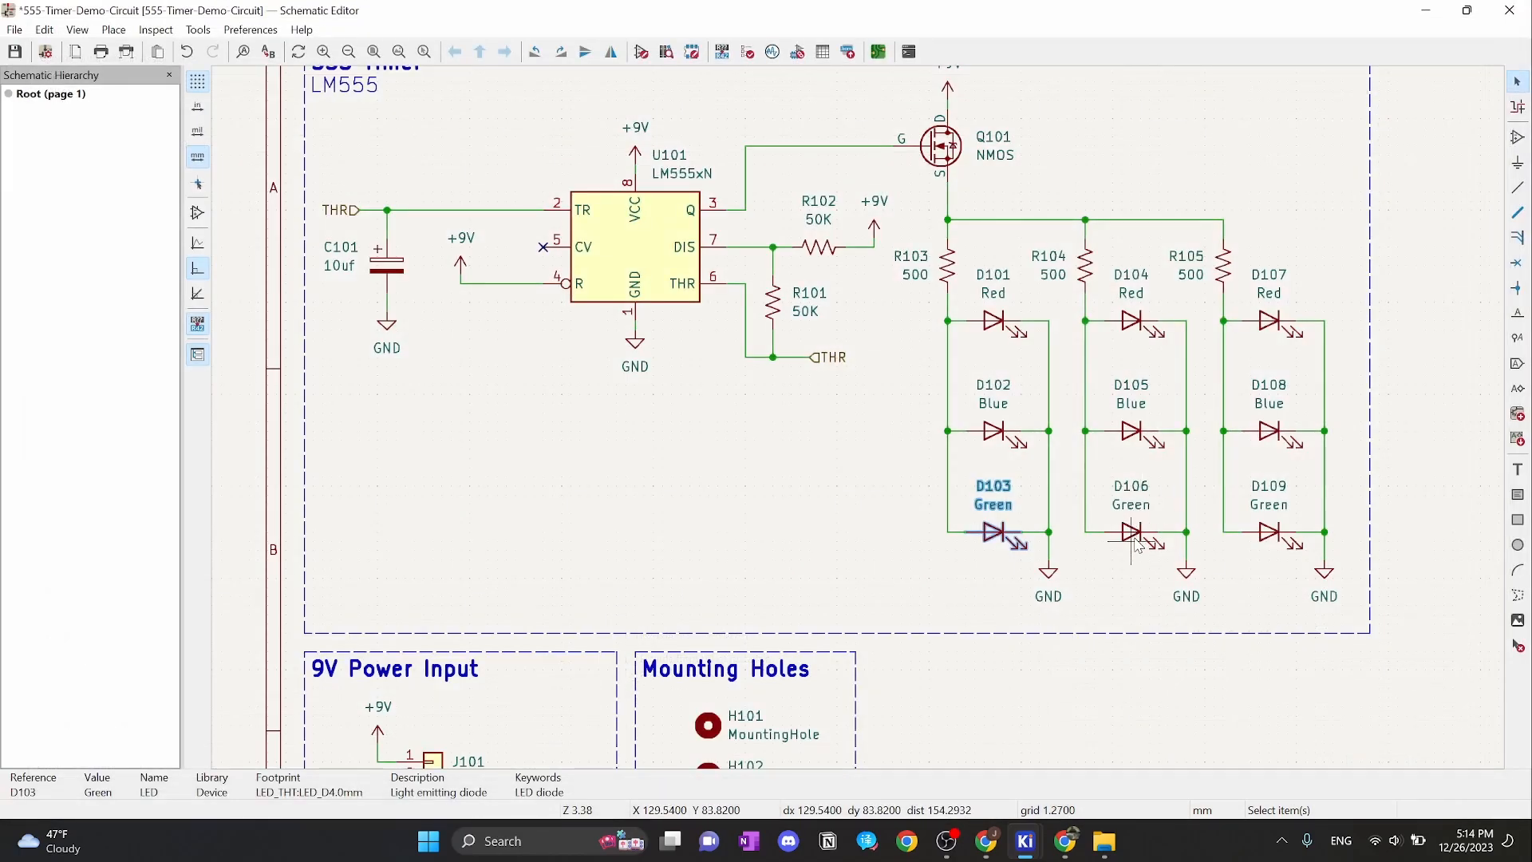
Paste the LED_D4.0mm footprint into D106 and D109, then clear the selection
left_click(1137, 533)
key("e")
left_click(240, 133)
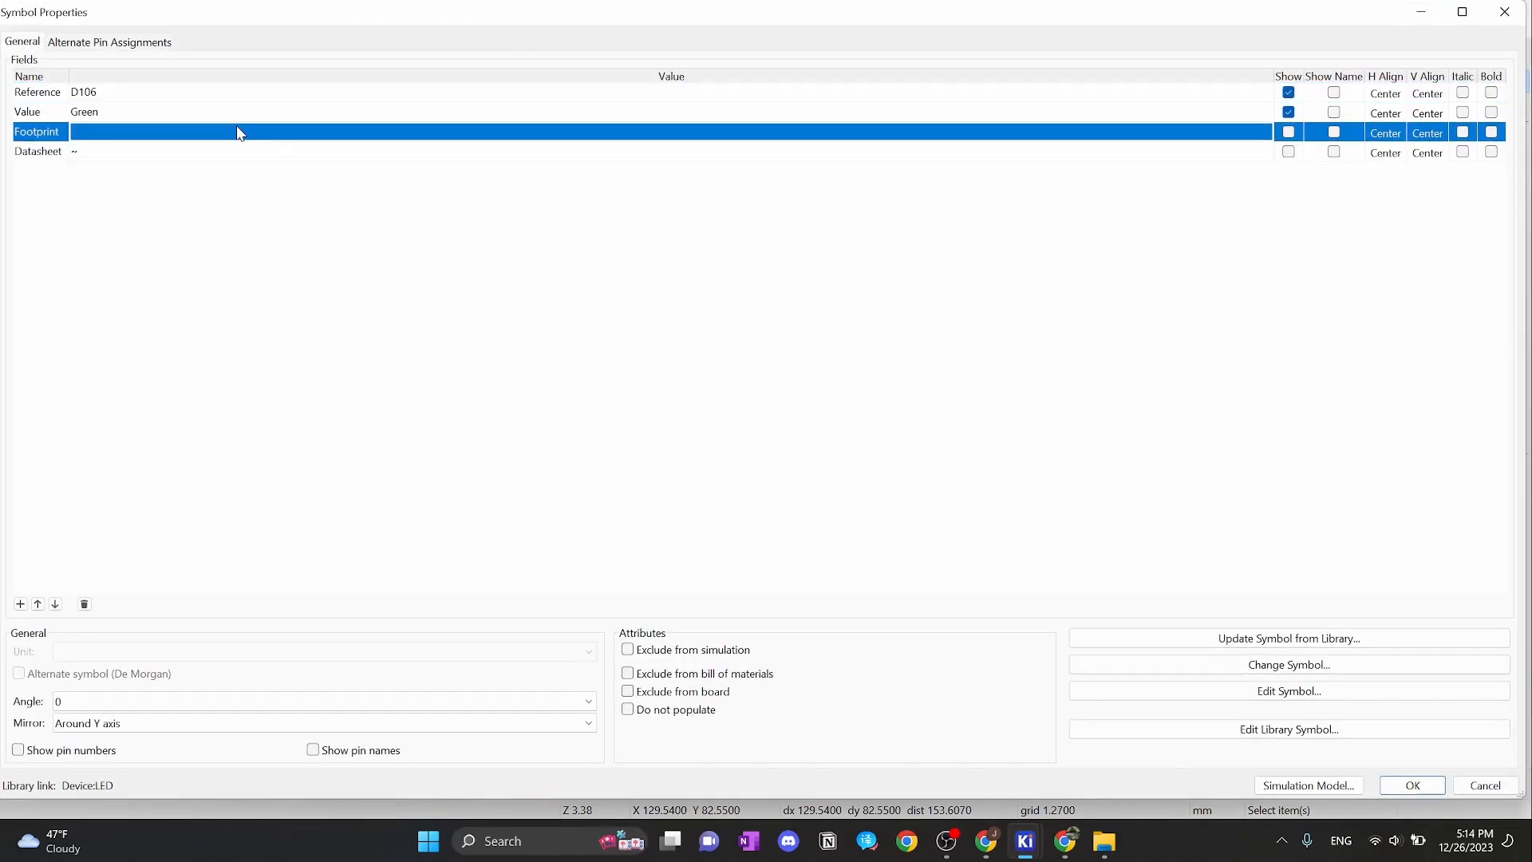
left_click(240, 133)
type("LED_THT:LED_D4.0mm")
left_click(1412, 785)
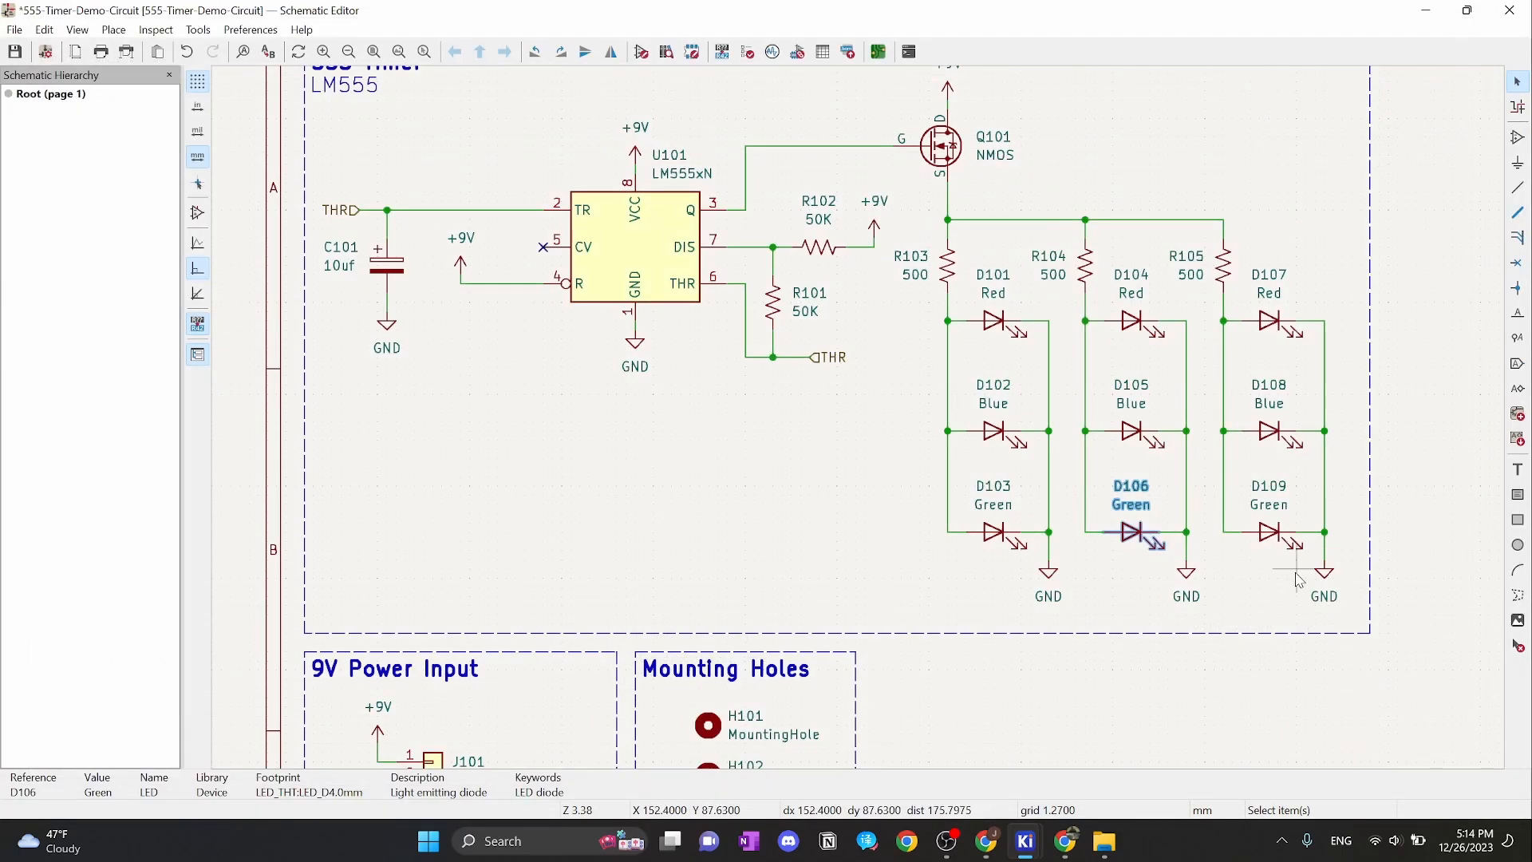
left_click(1271, 535)
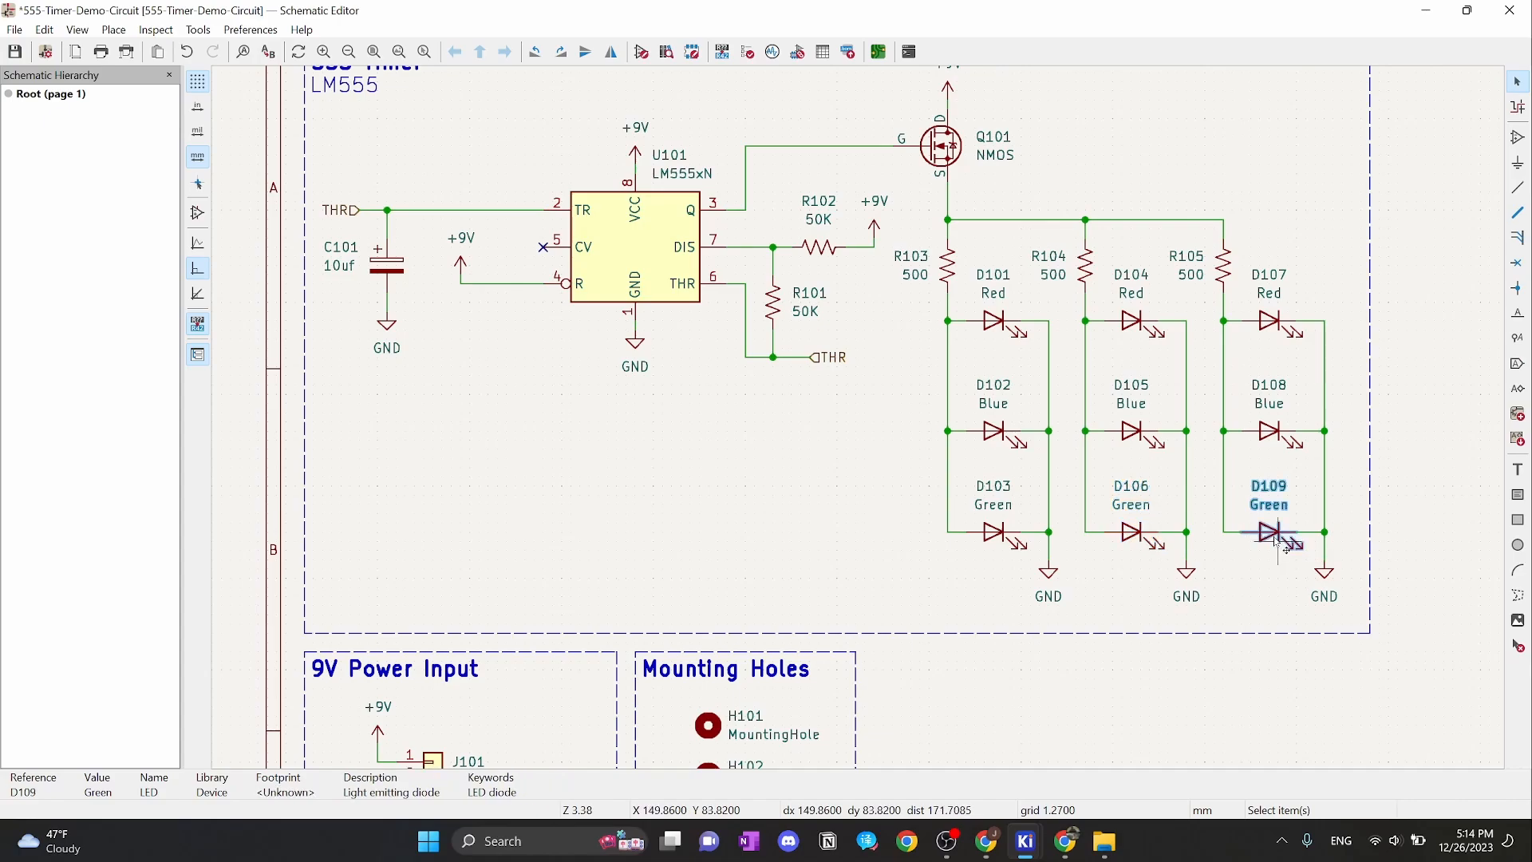
key("e")
left_click(208, 133)
left_click(208, 133)
type("LED_THT:LED_D4.0mm")
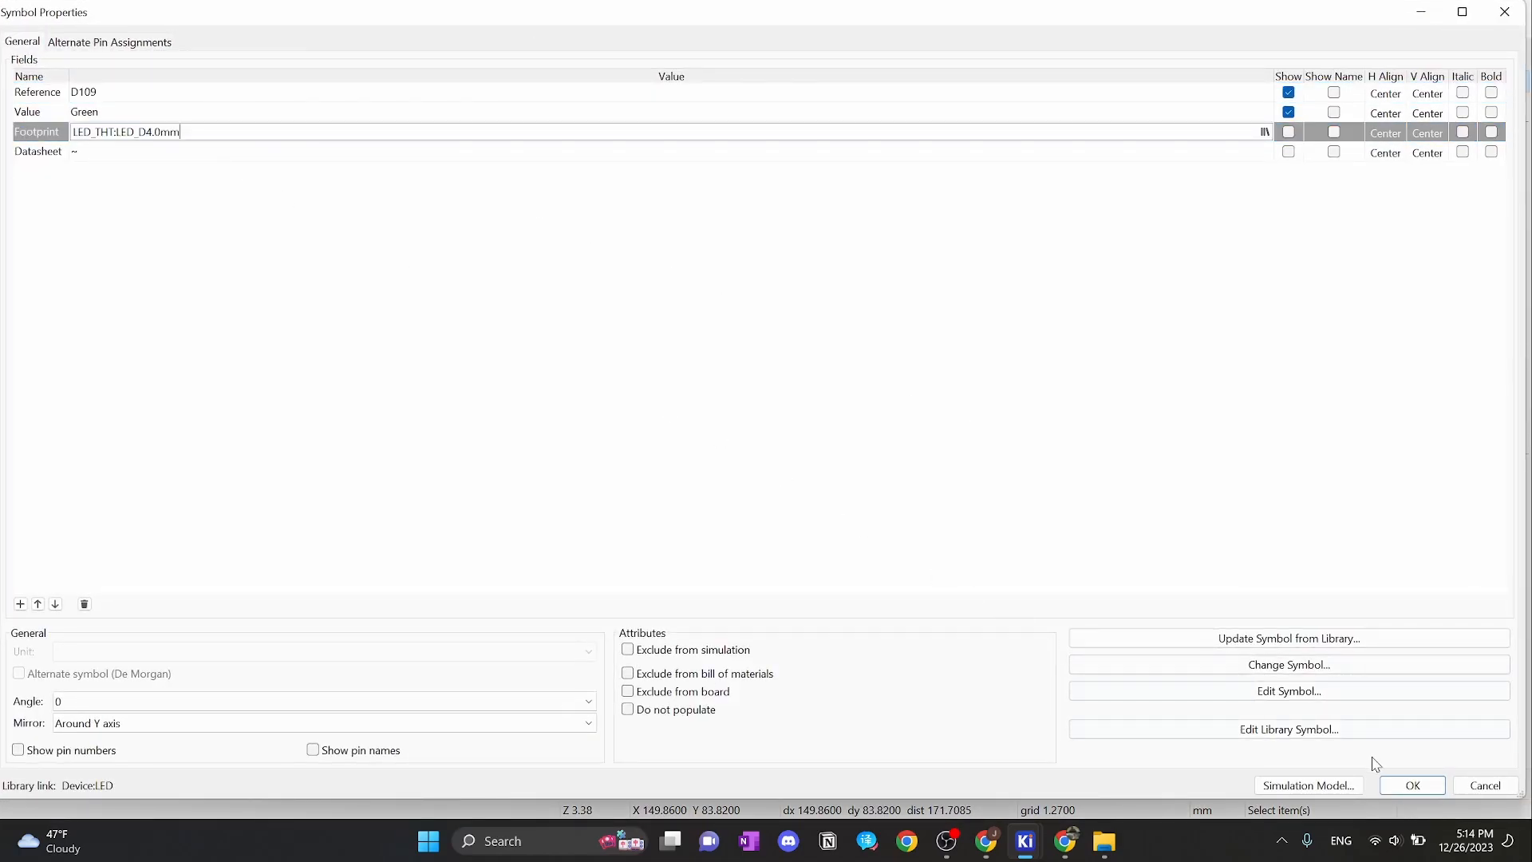
left_click(1410, 784)
left_click(1396, 390)
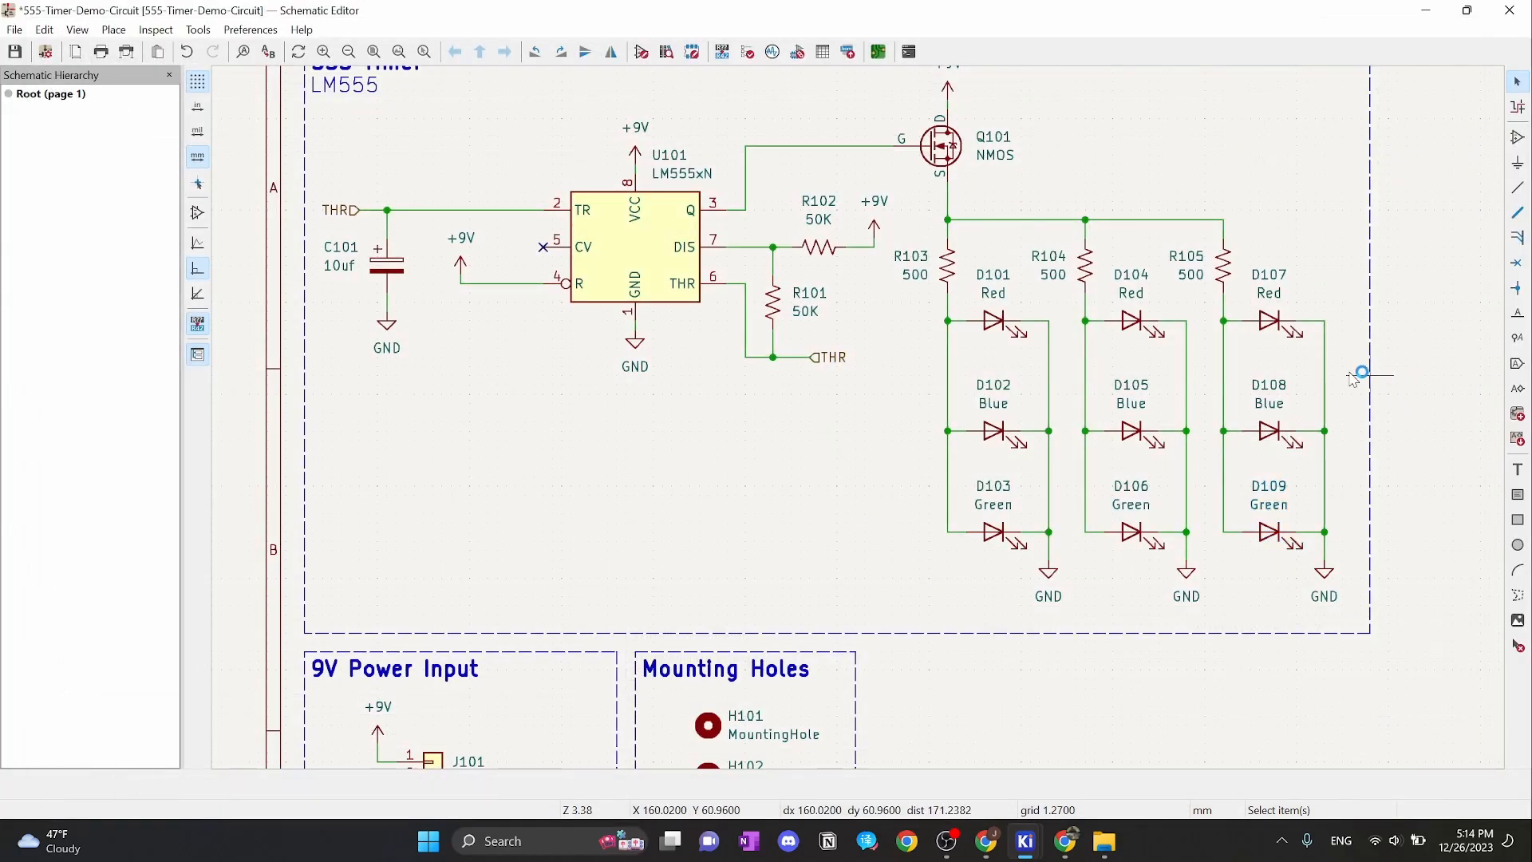
Filter TerminalBlock_4Ucon for 1x02 and assign J101 TerminalBlock_4Ucon_1x02_P3.50mm_Horizontal
scroll(699, 431, "down", 3)
scroll(878, 447, "up", 3)
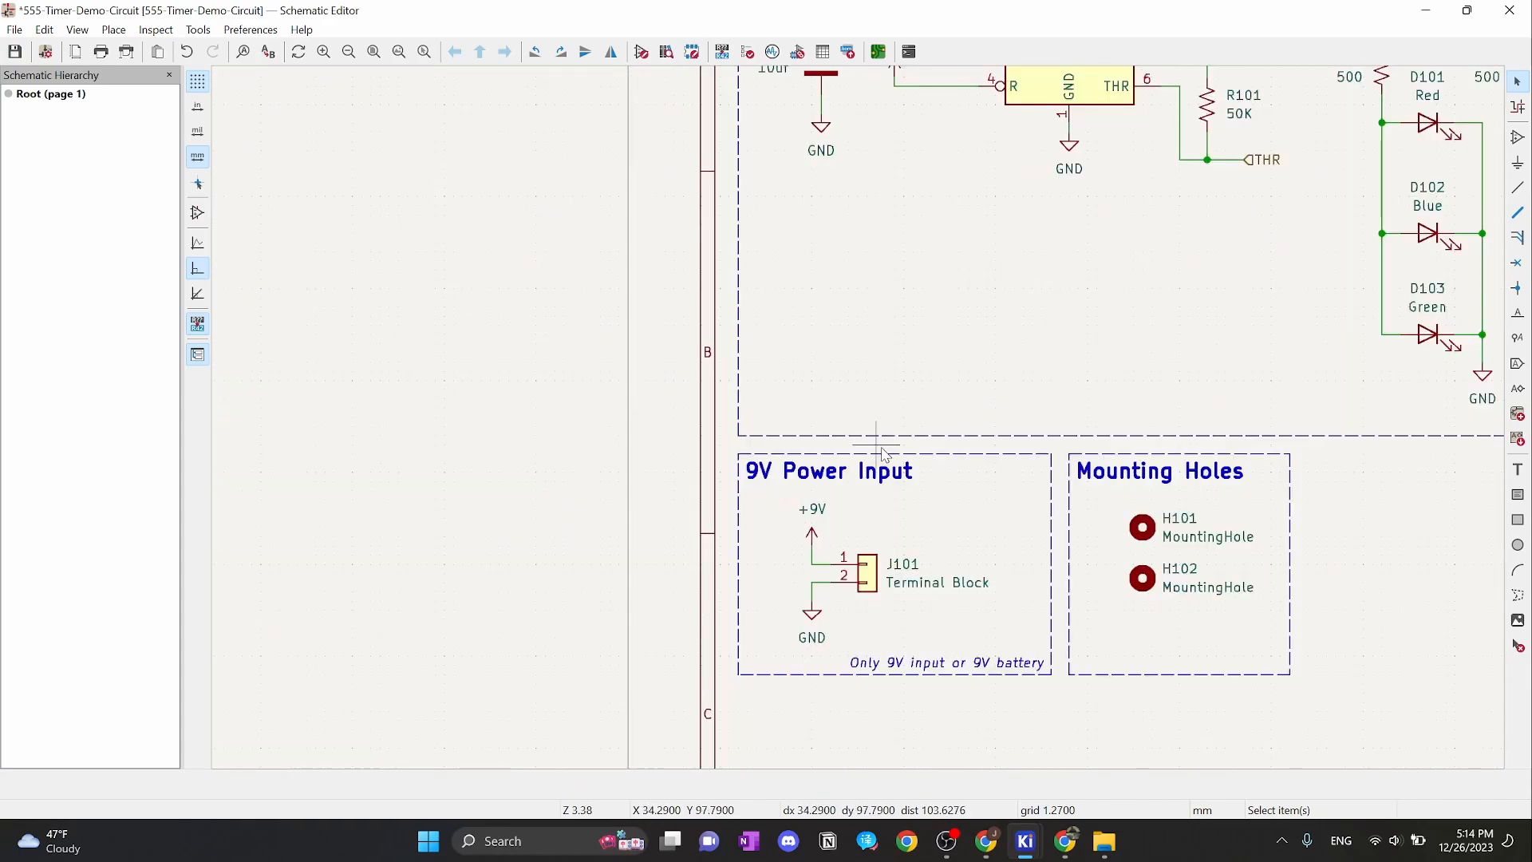
middle_click_drag(910, 532, 842, 419)
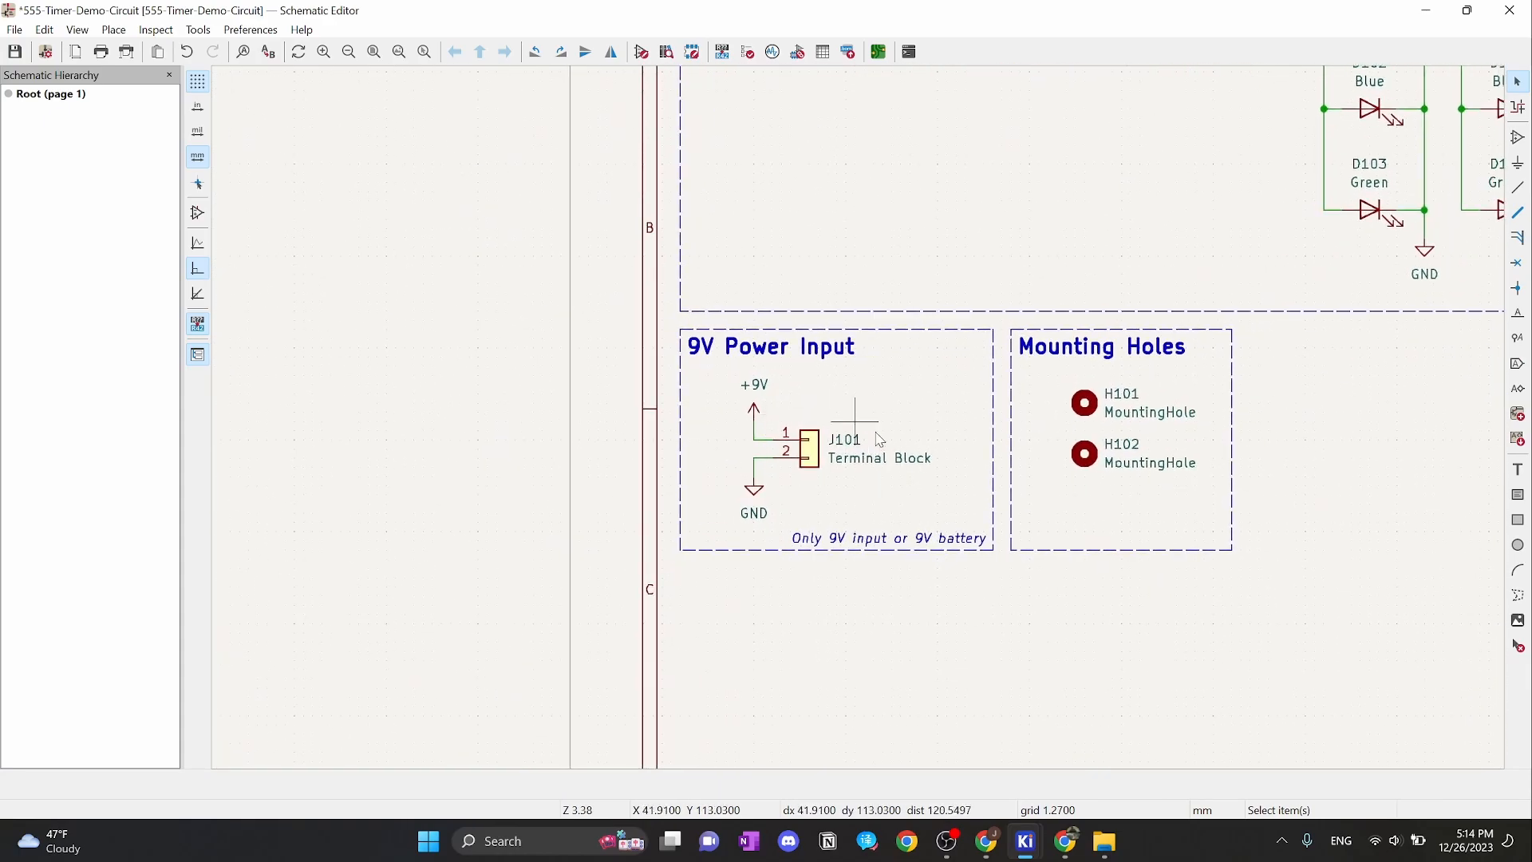
double_click(819, 457)
left_click(127, 133)
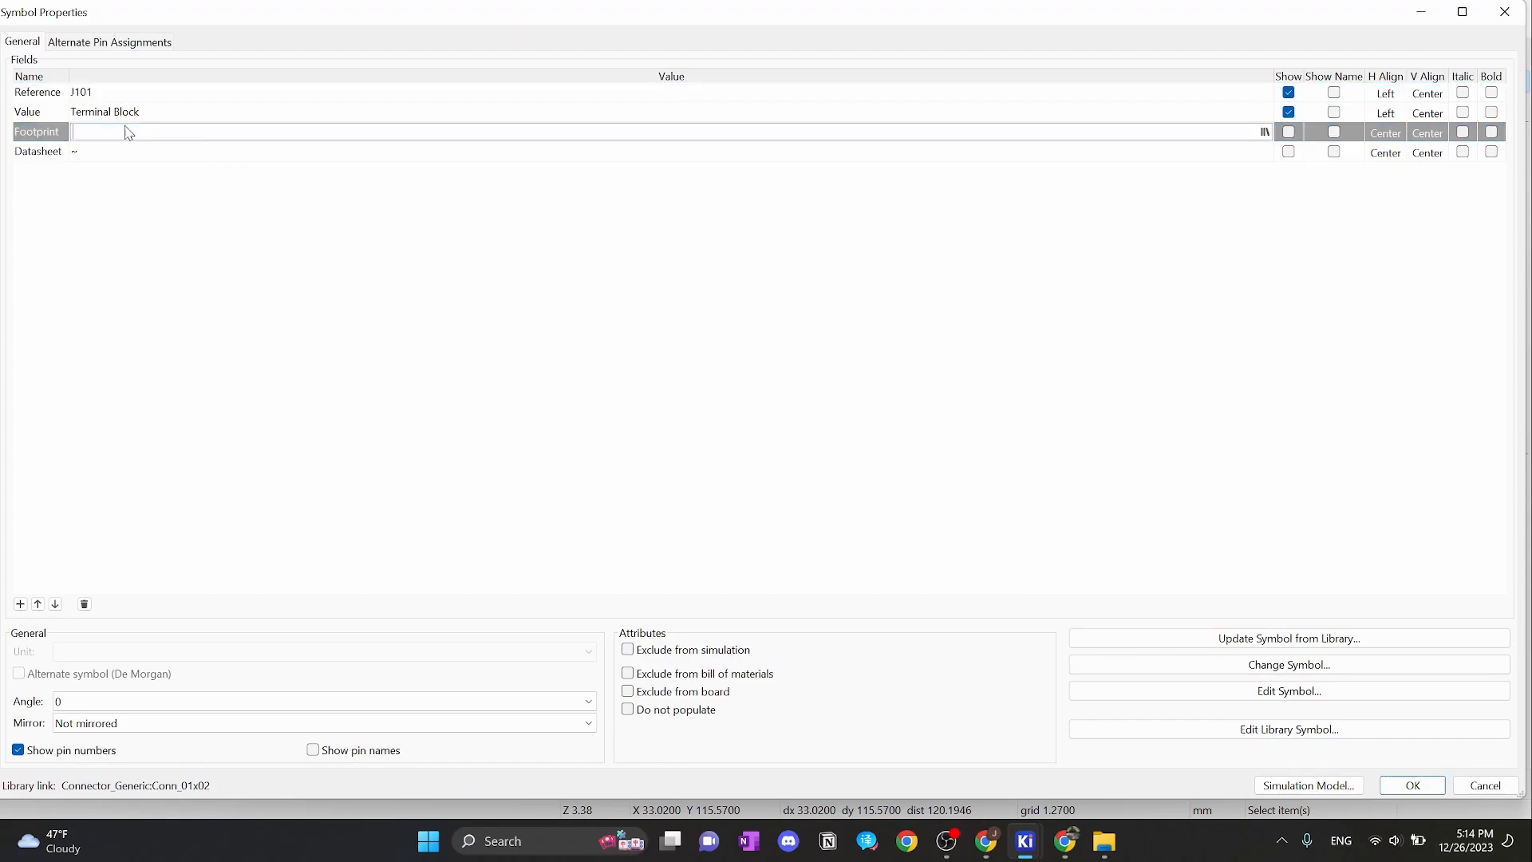
left_click(1265, 132)
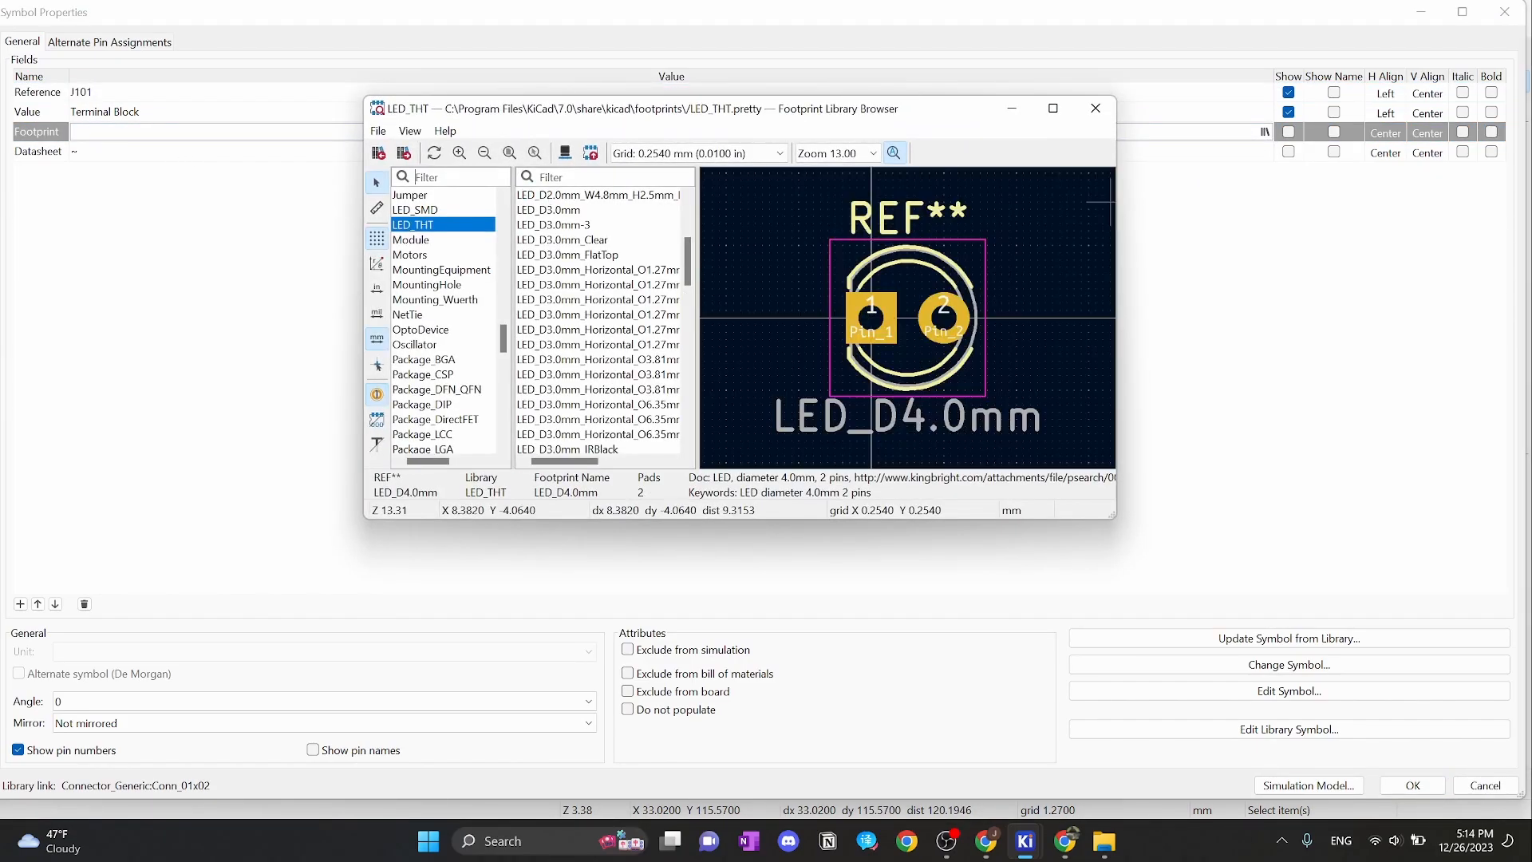
type("t")
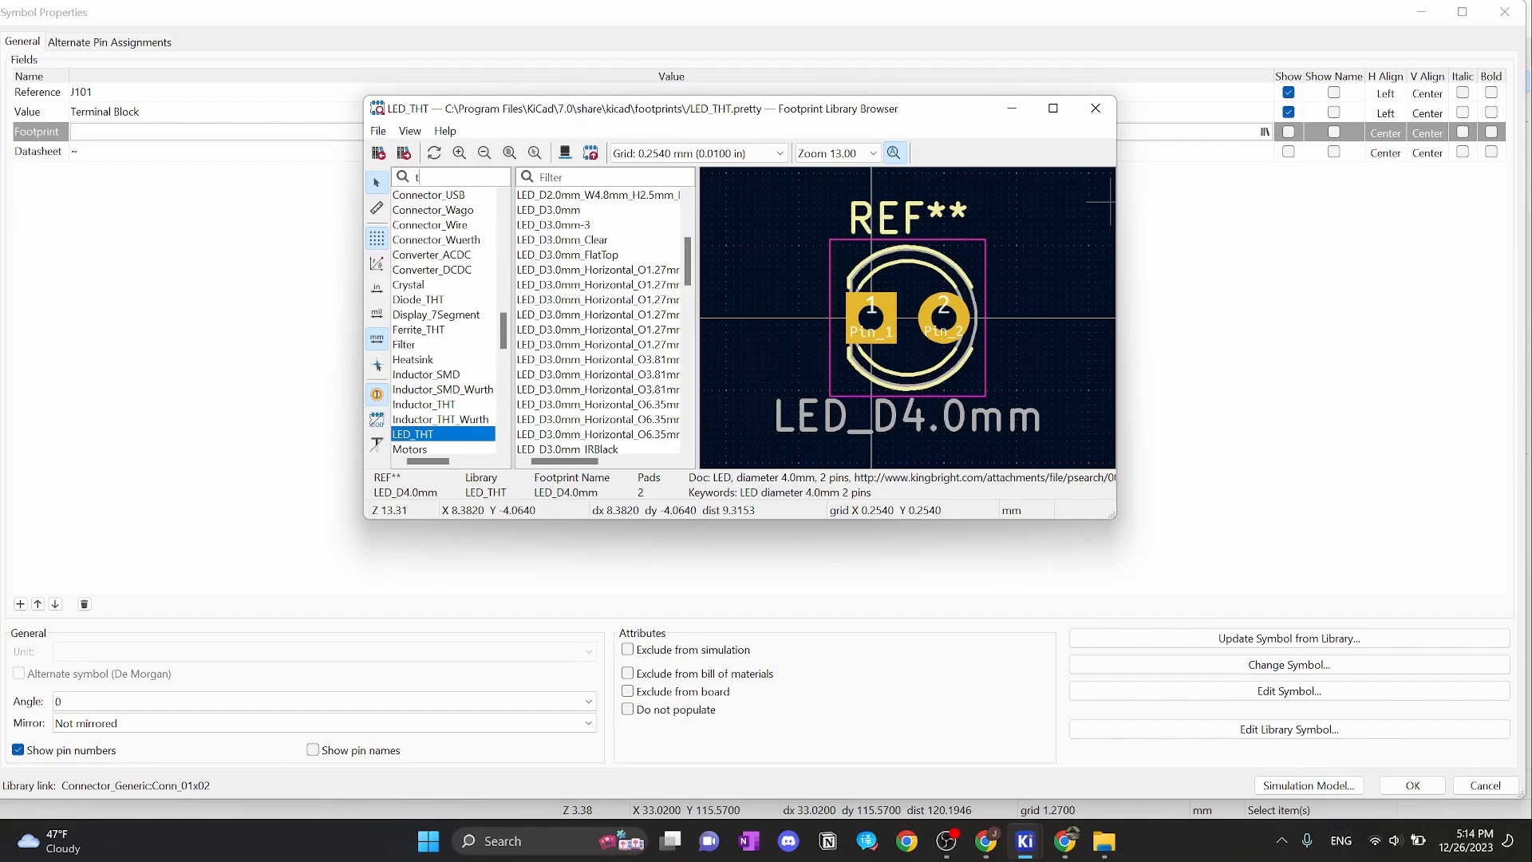
type("erminal")
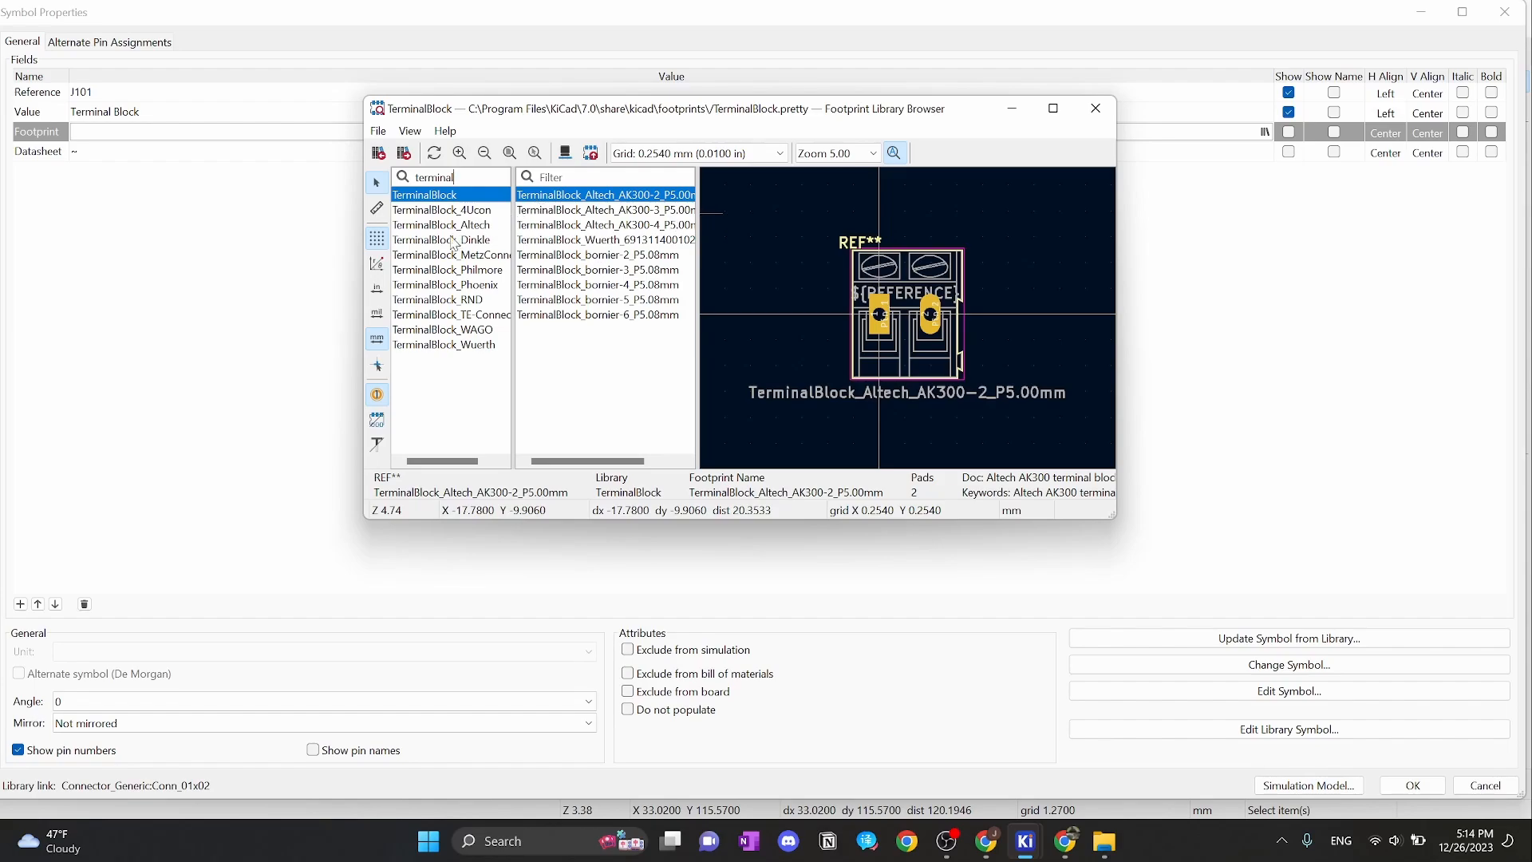
left_click(449, 210)
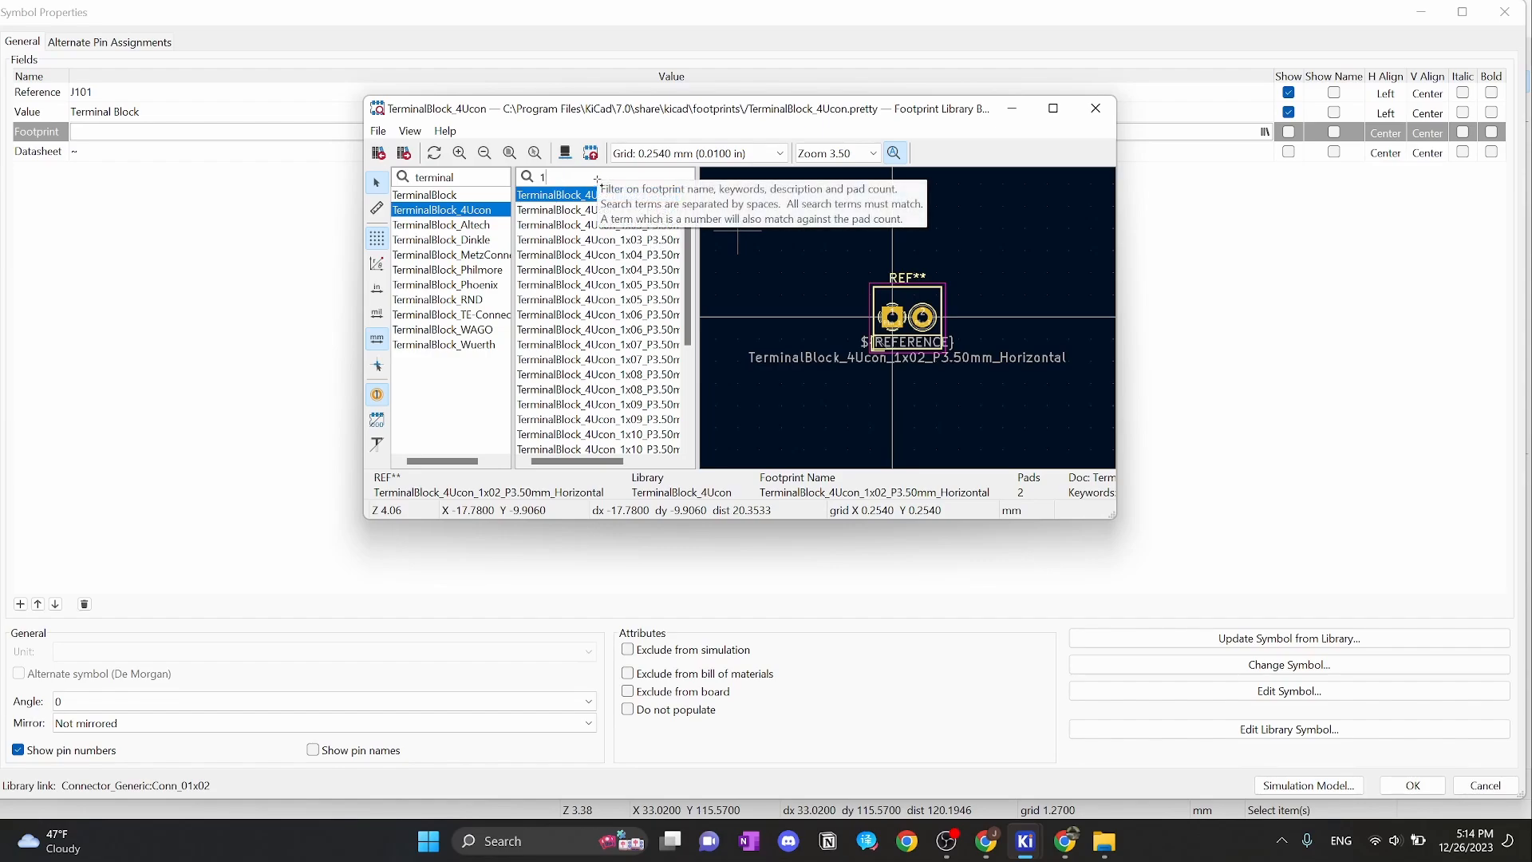
left_click(600, 182)
type("1x02")
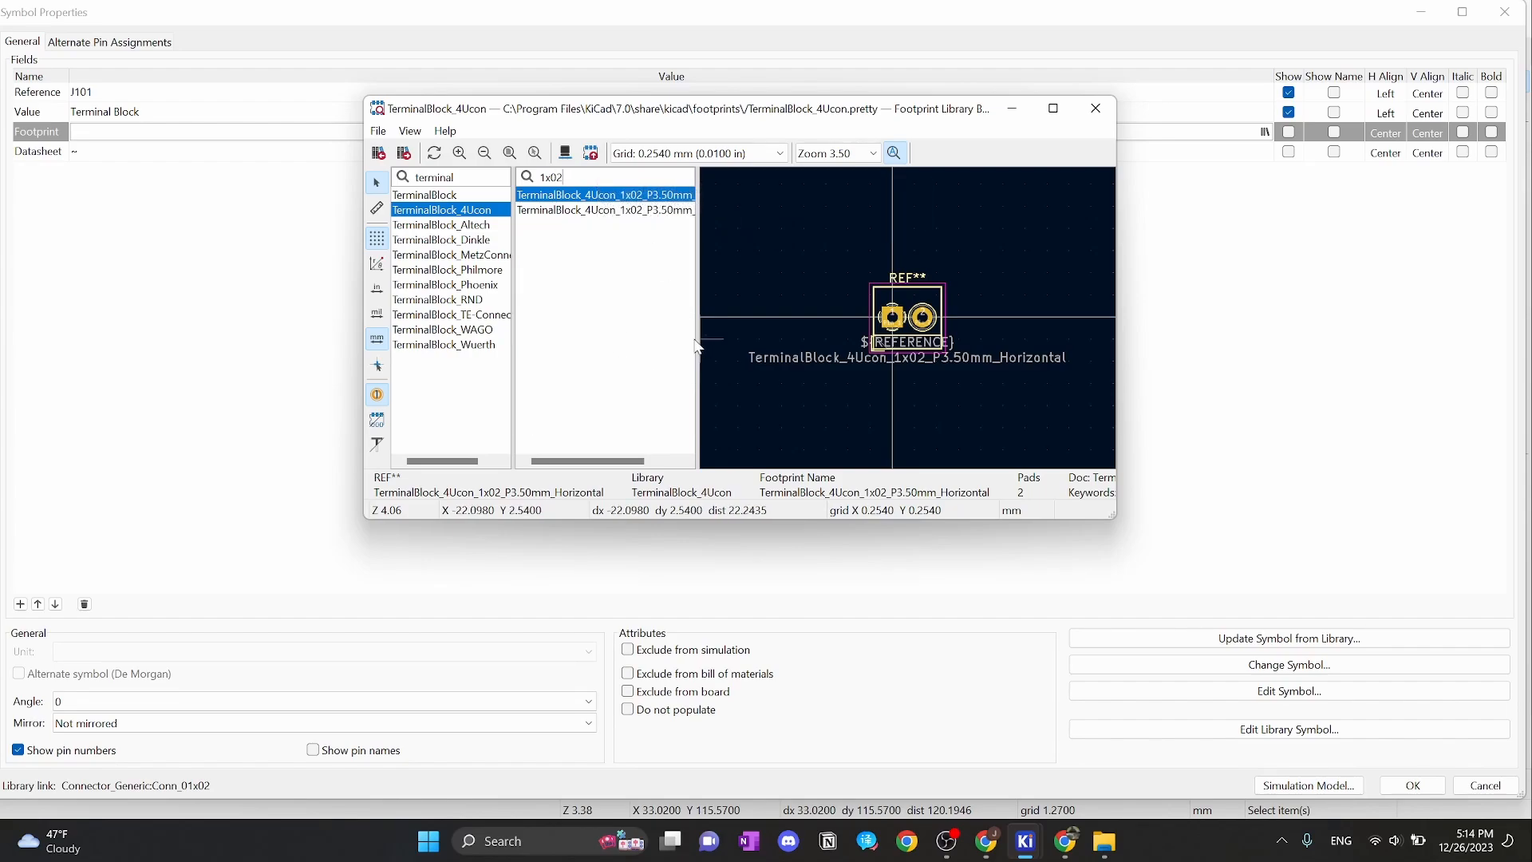
left_click_drag(701, 338, 828, 349)
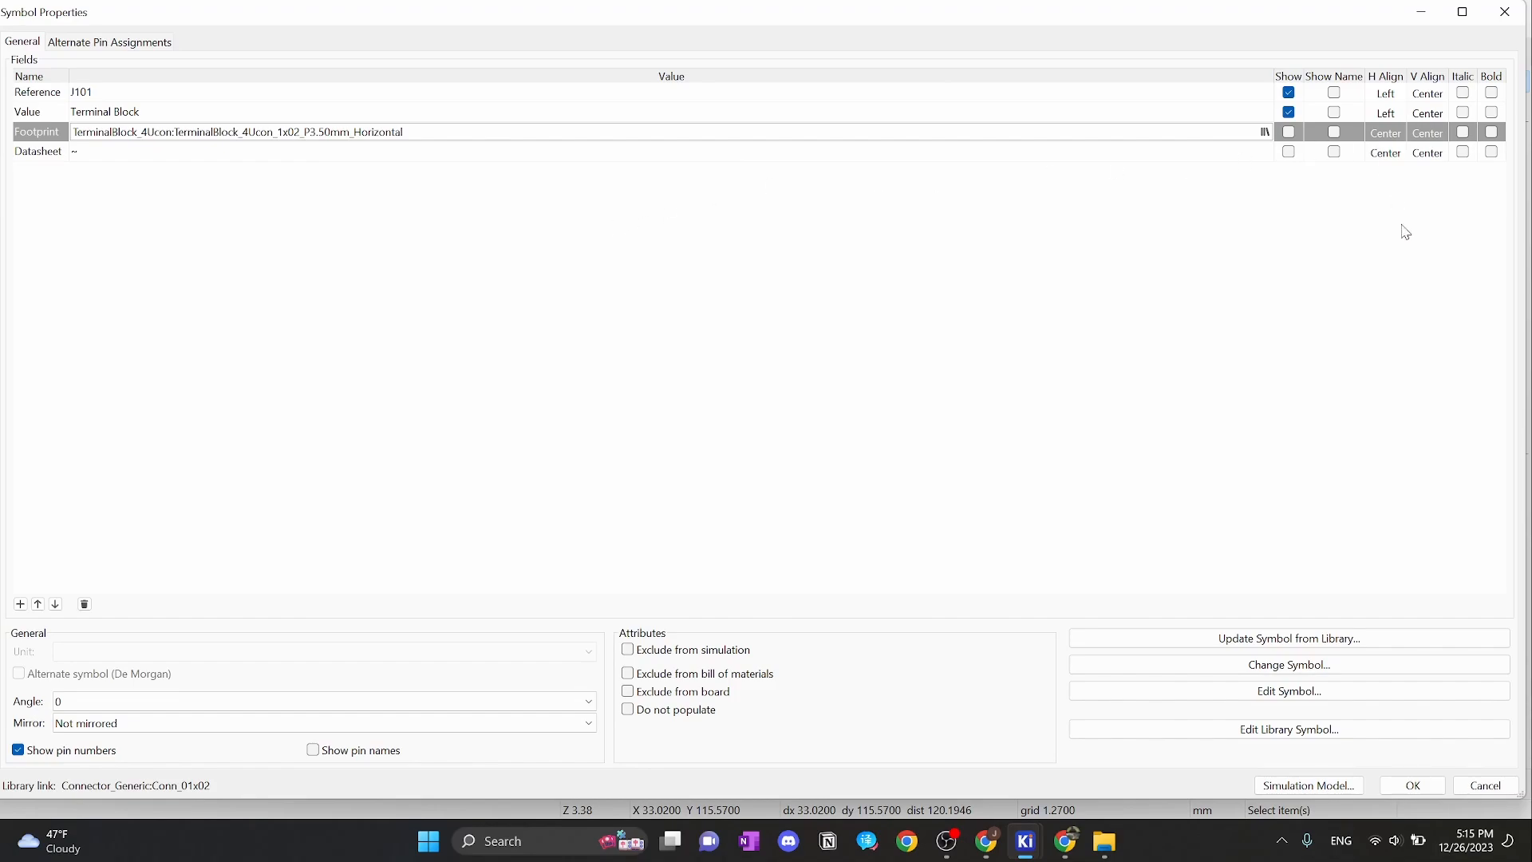
left_click(1412, 785)
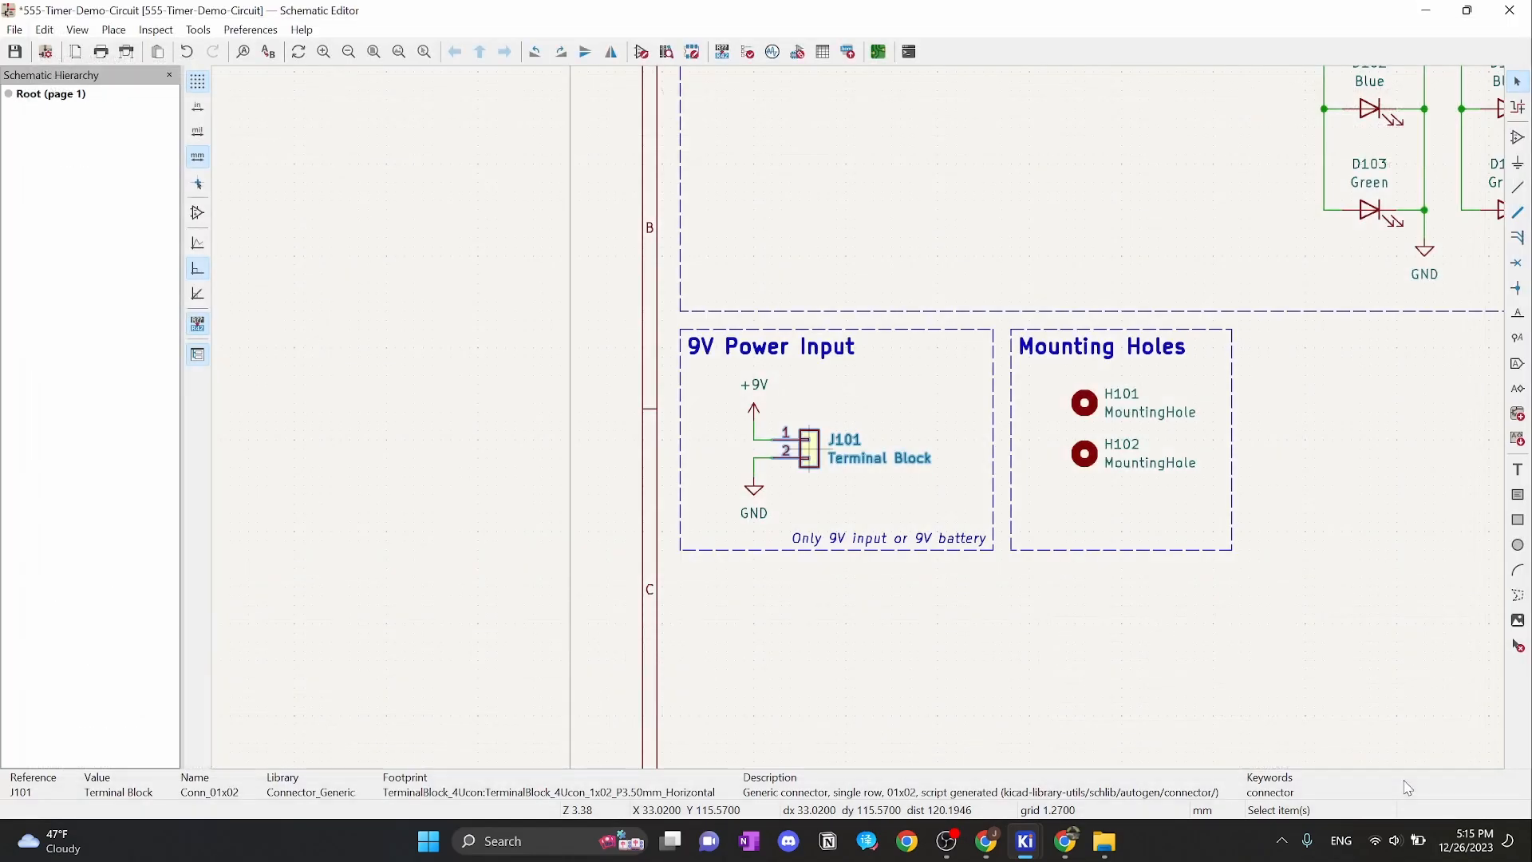
Filter the MountingHole library for '3.2mm pad via' and assign MountingHole_3.2mm_M3_Pad_Via to H101
double_click(1085, 403)
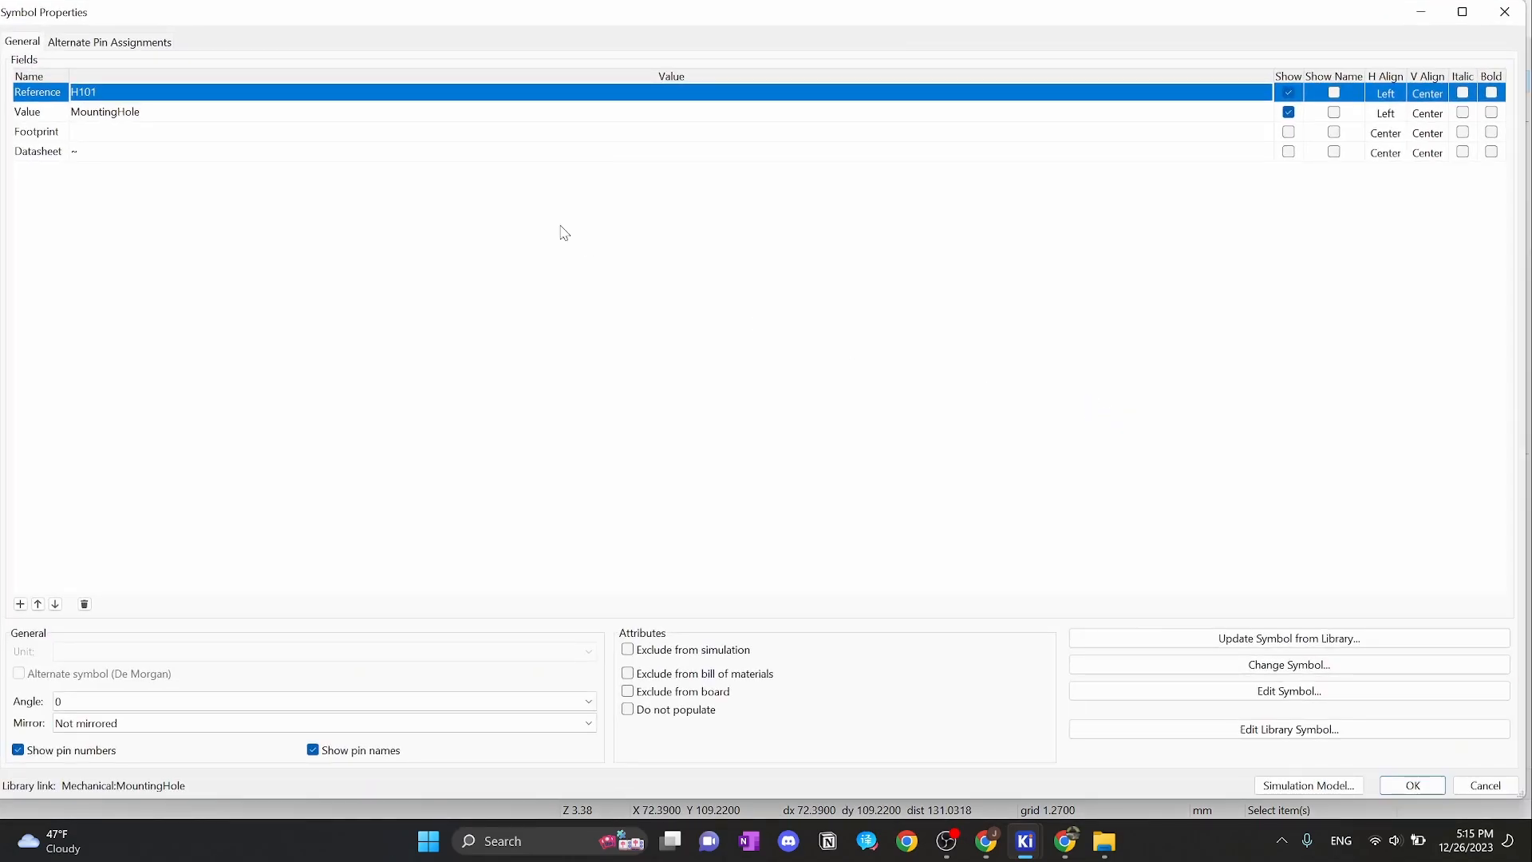
left_click(144, 131)
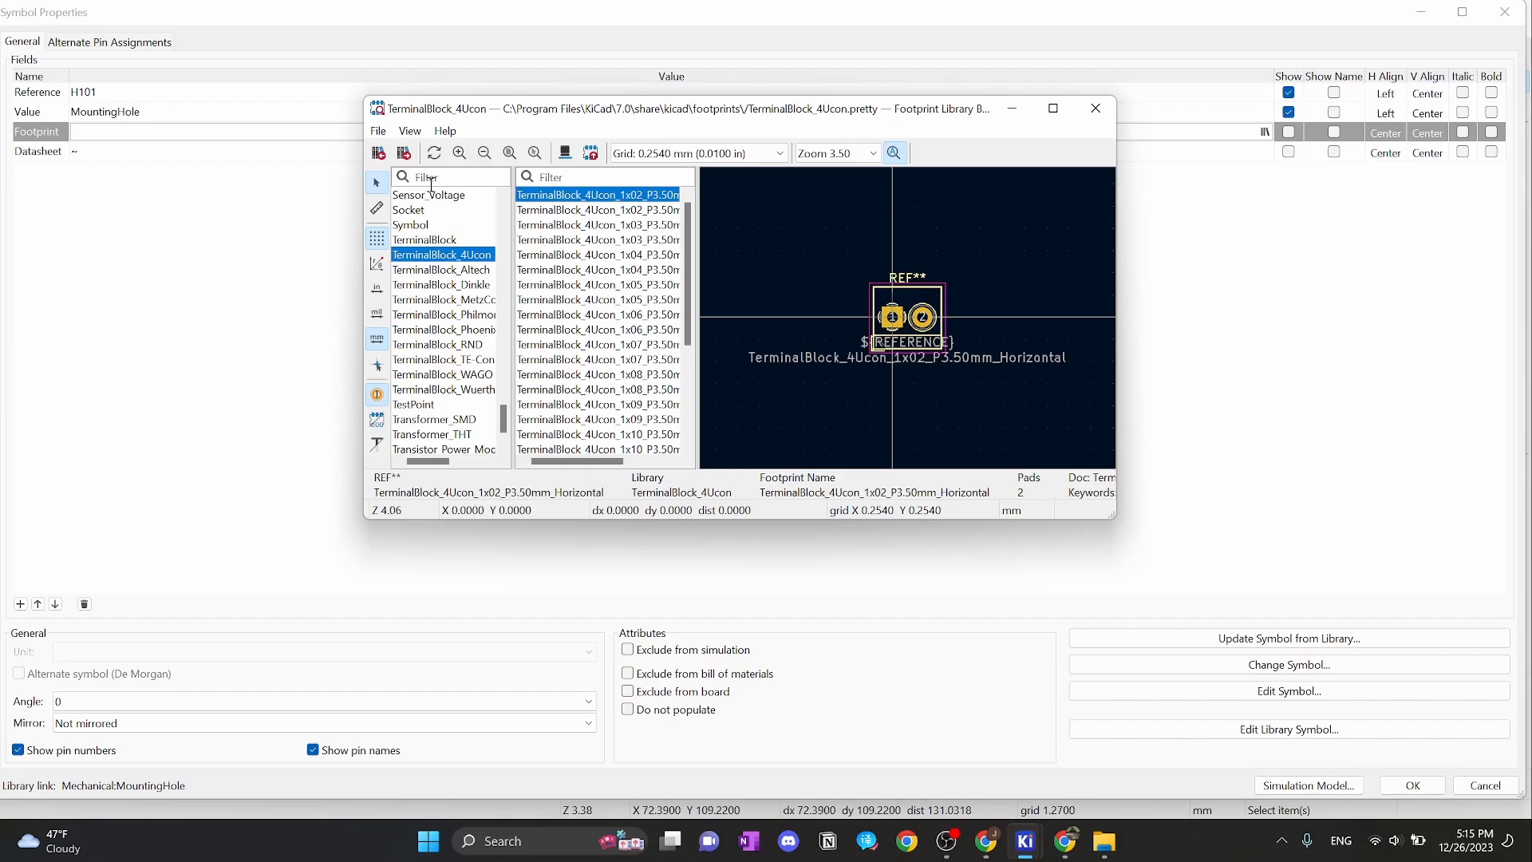
type("moun")
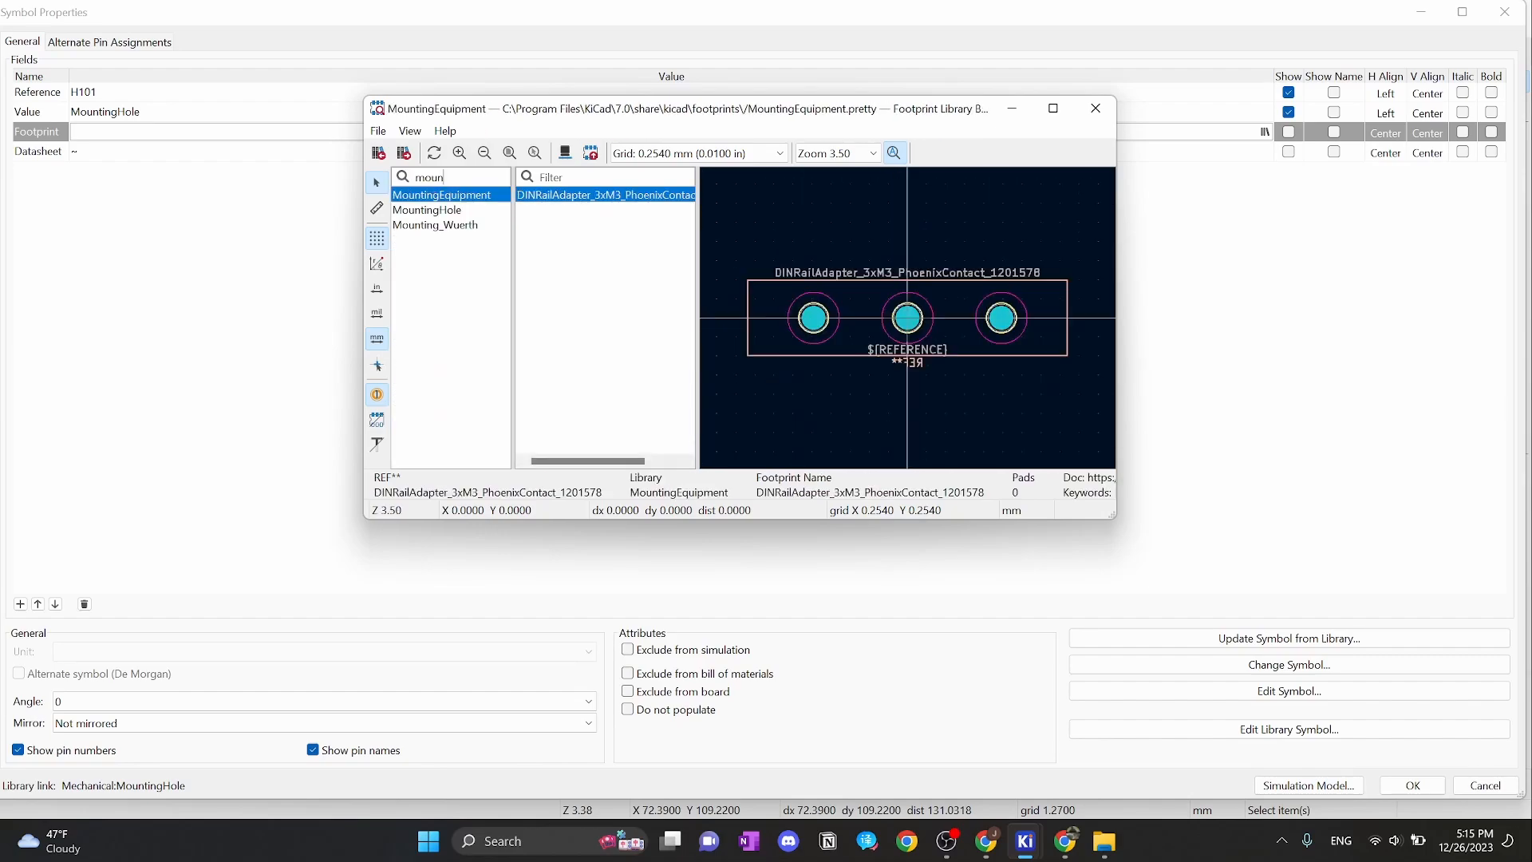
left_click(474, 211)
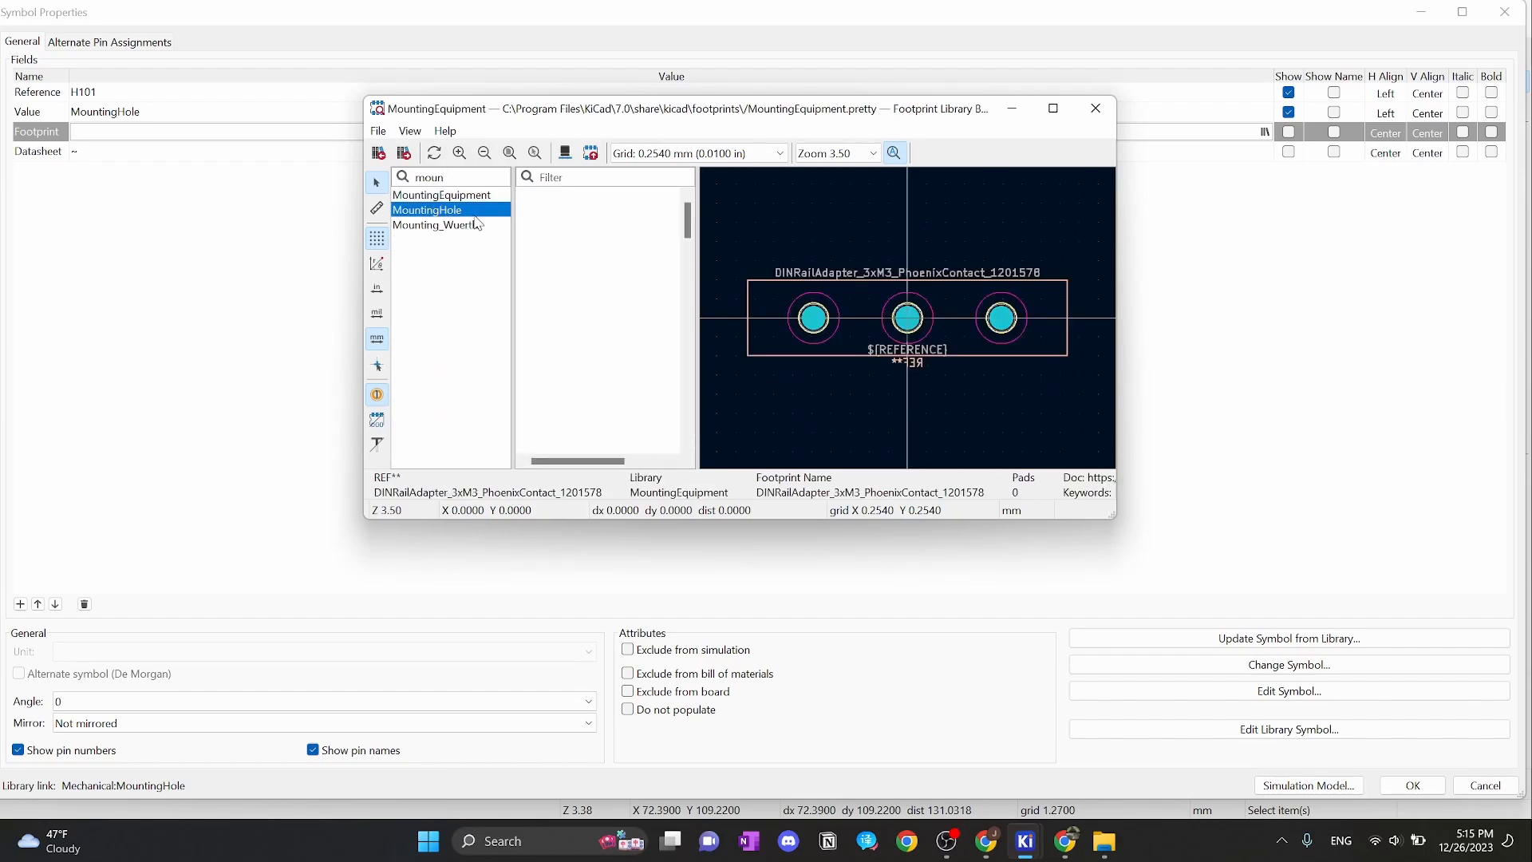
left_click(595, 178)
type("3.2")
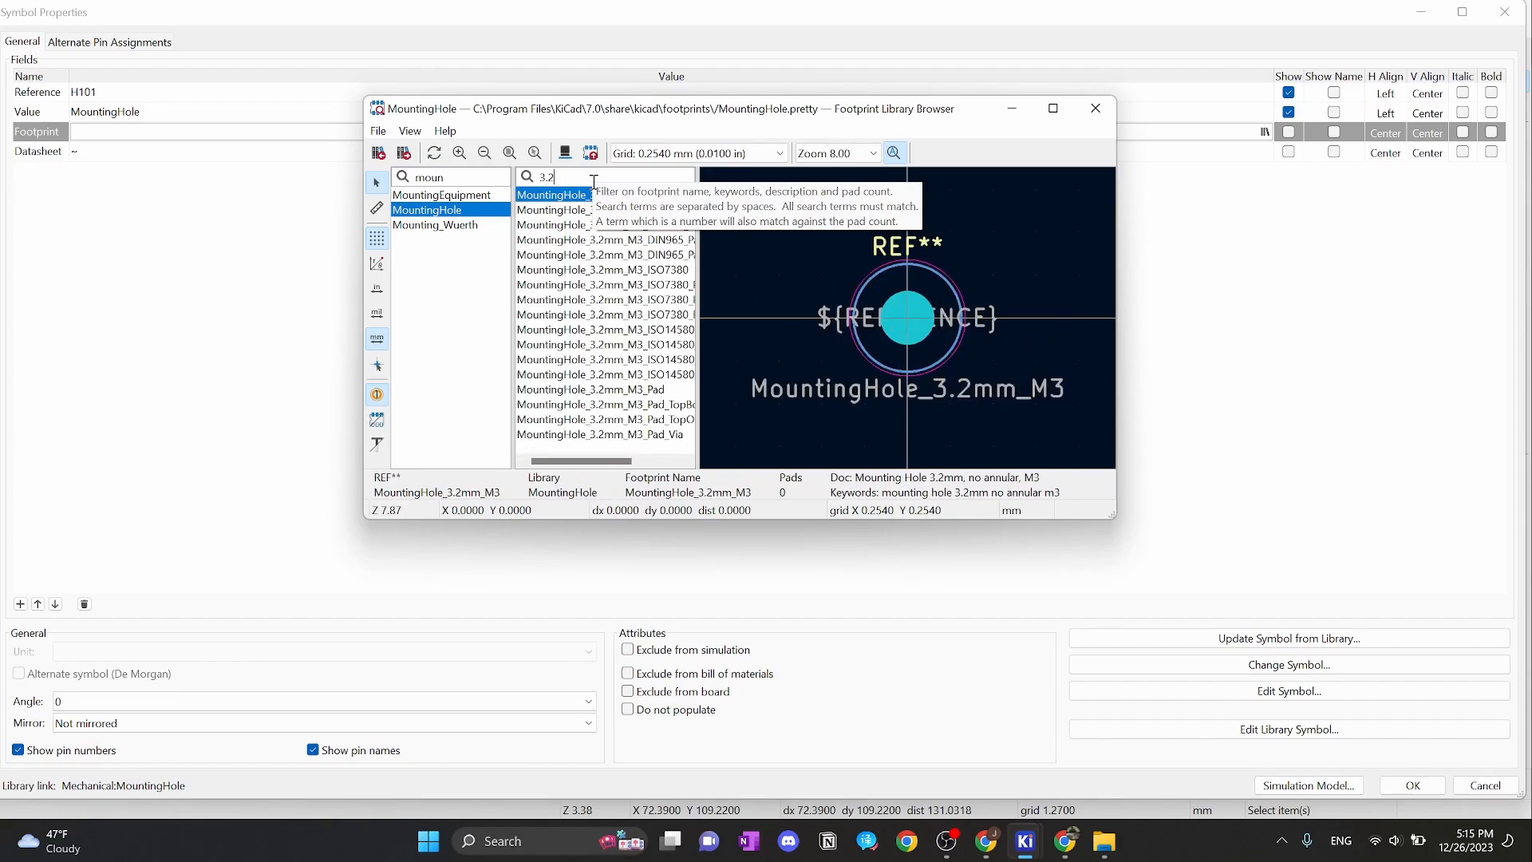
type("mm")
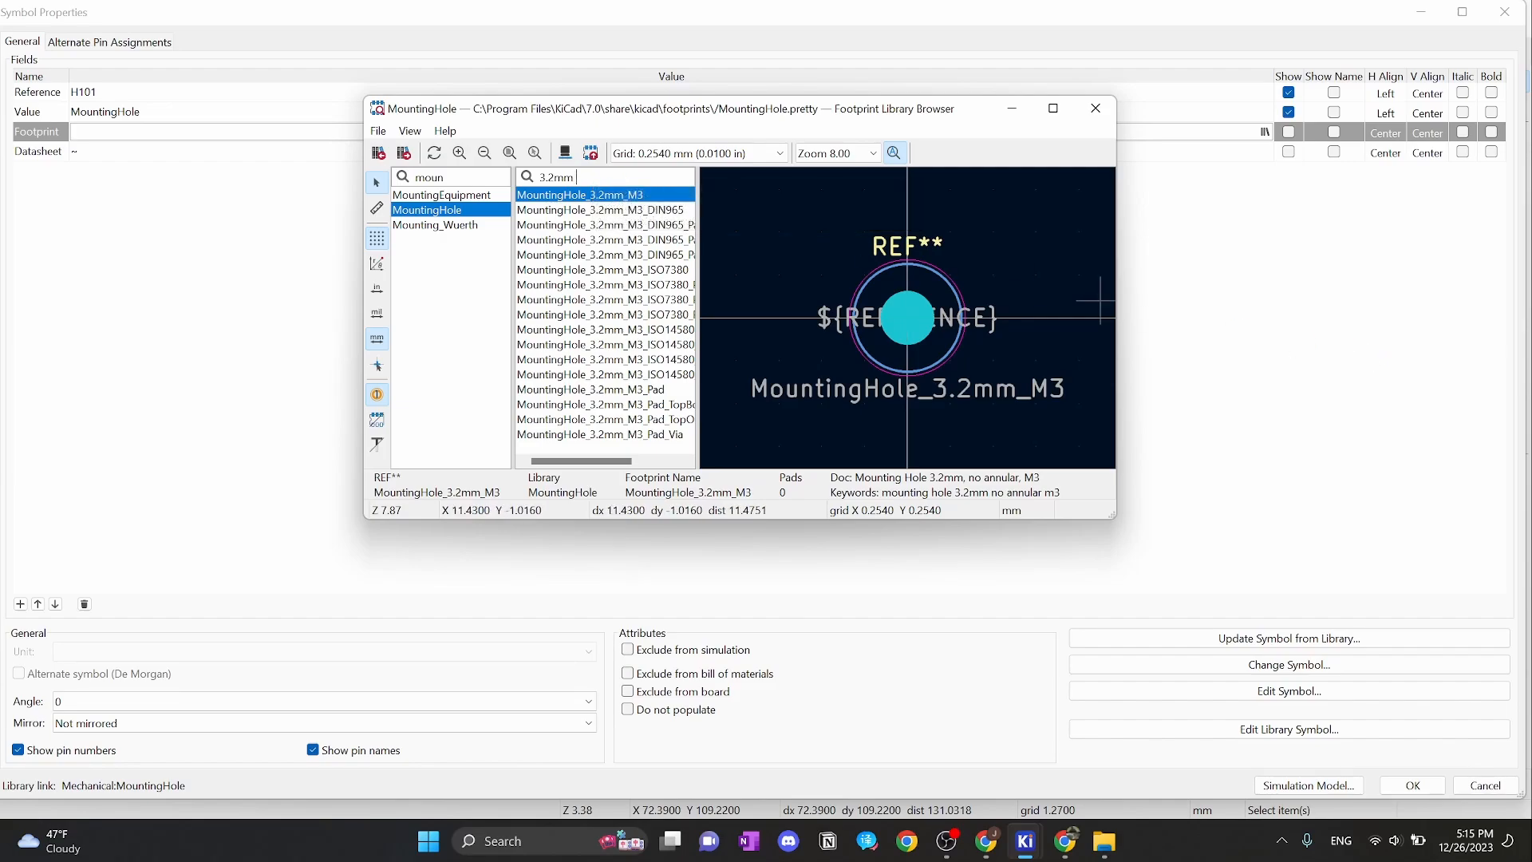
type(" pad via")
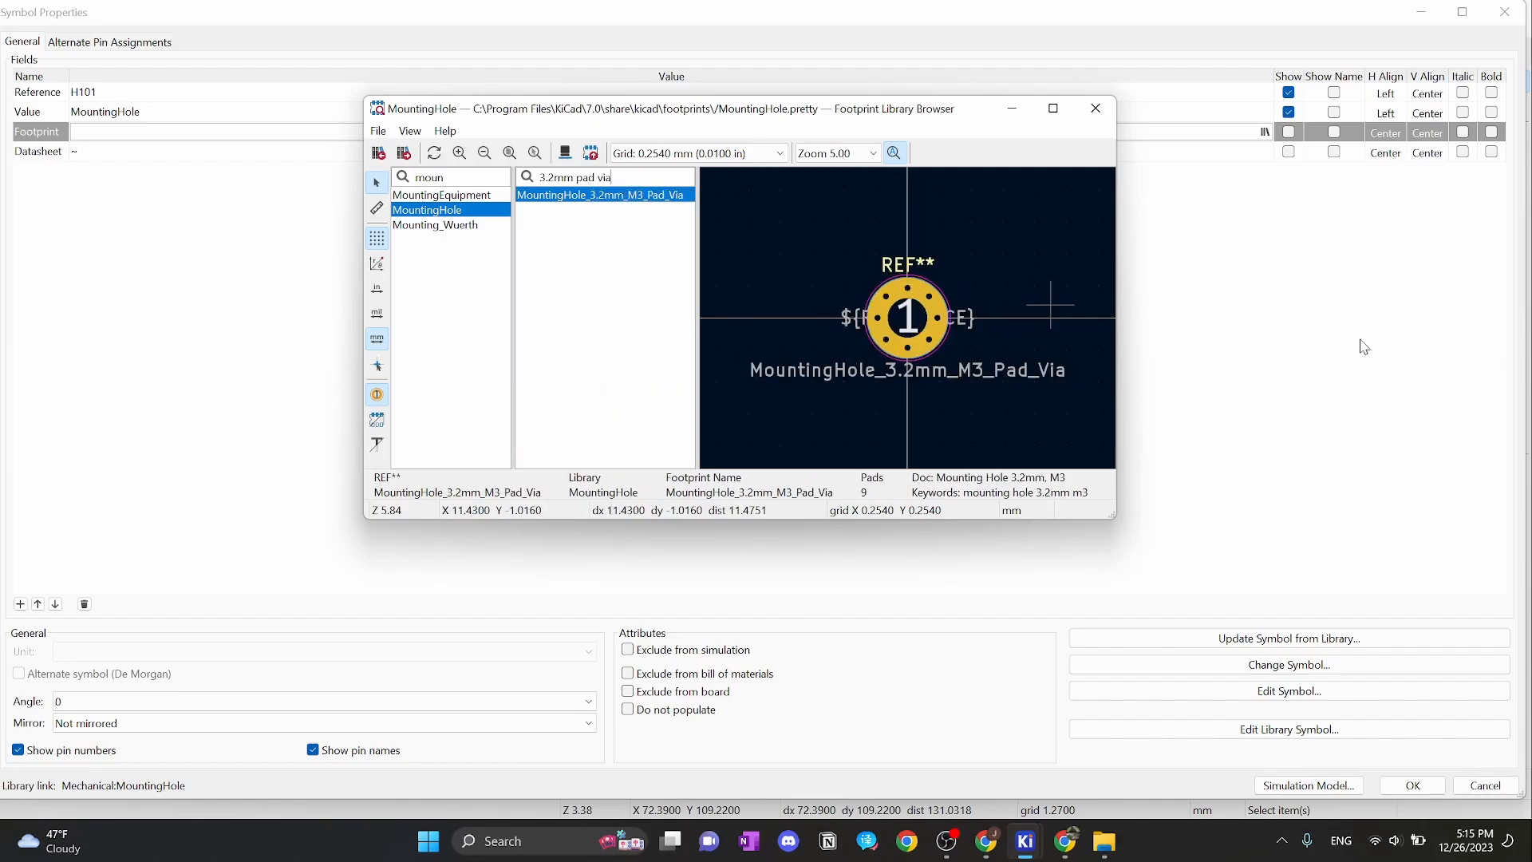
double_click(583, 196)
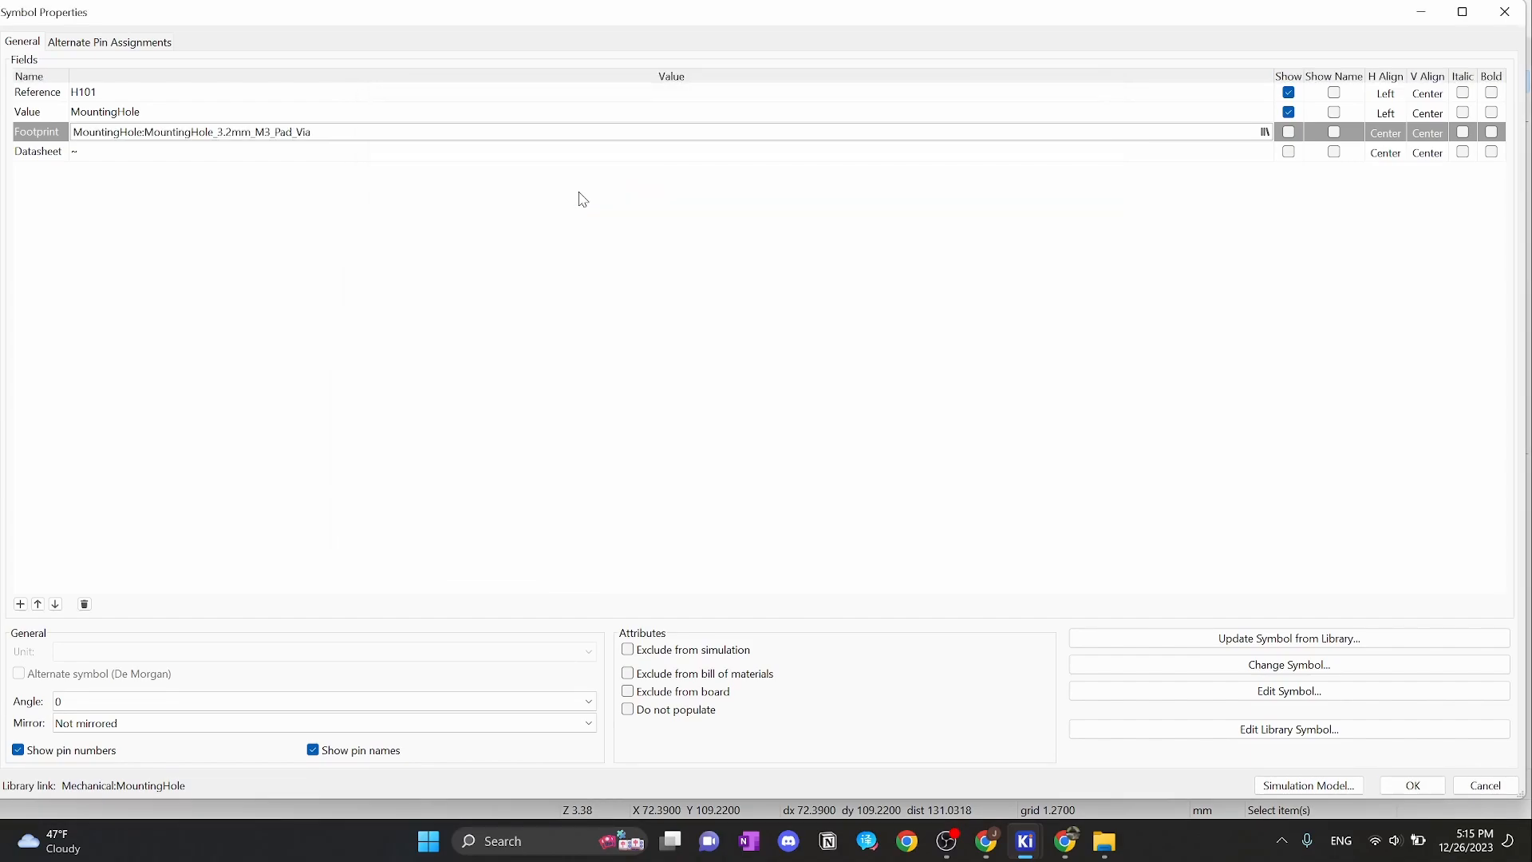
left_click(1417, 785)
In Page Settings from the title block, choose the A5 148x210mm paper size
scroll(1007, 459, "down", 2)
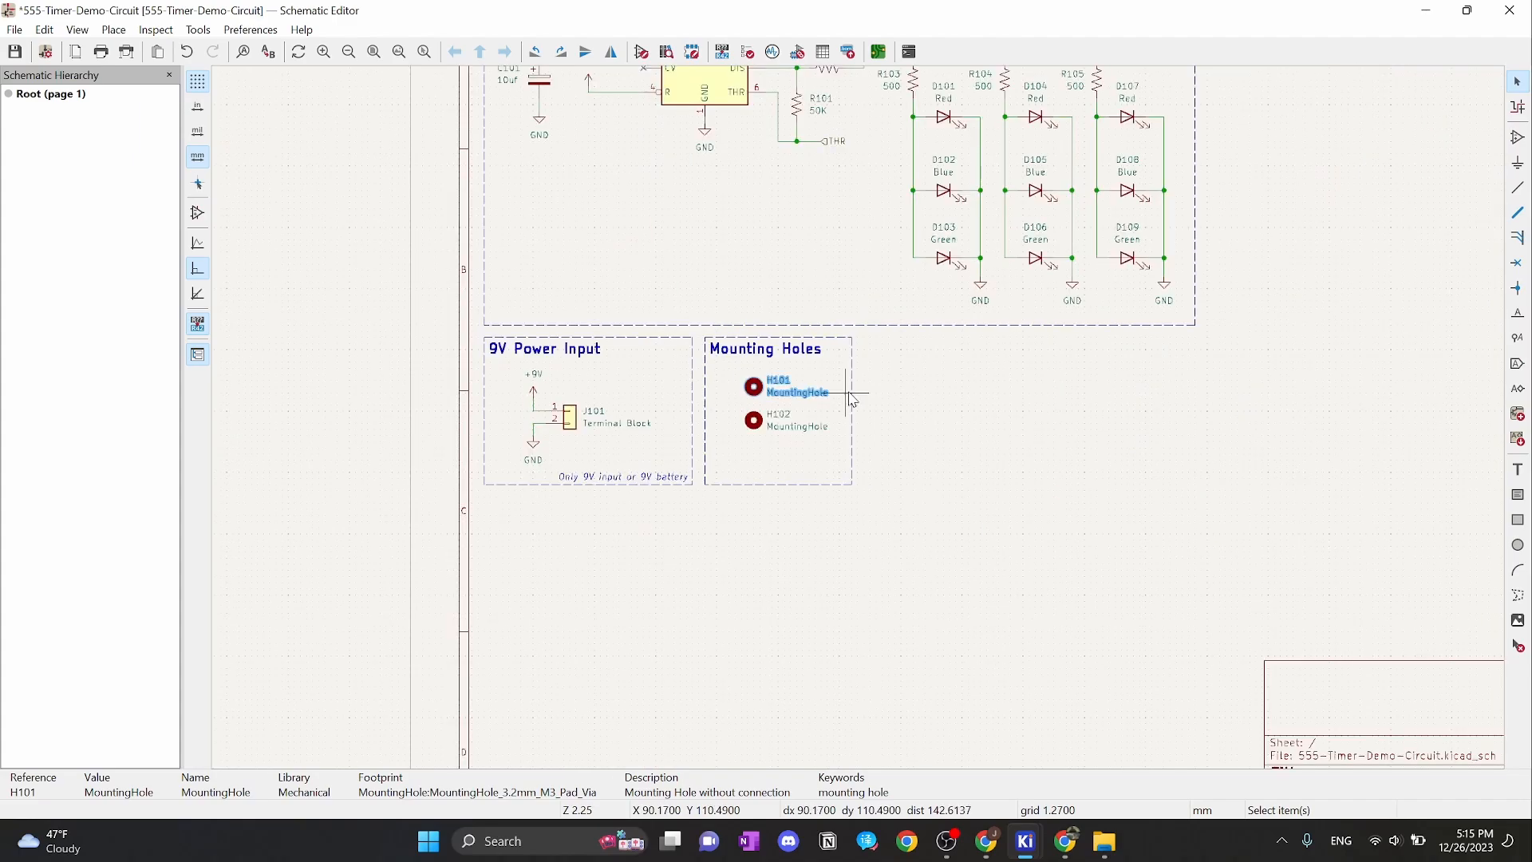
scroll(1160, 614, "up", 1)
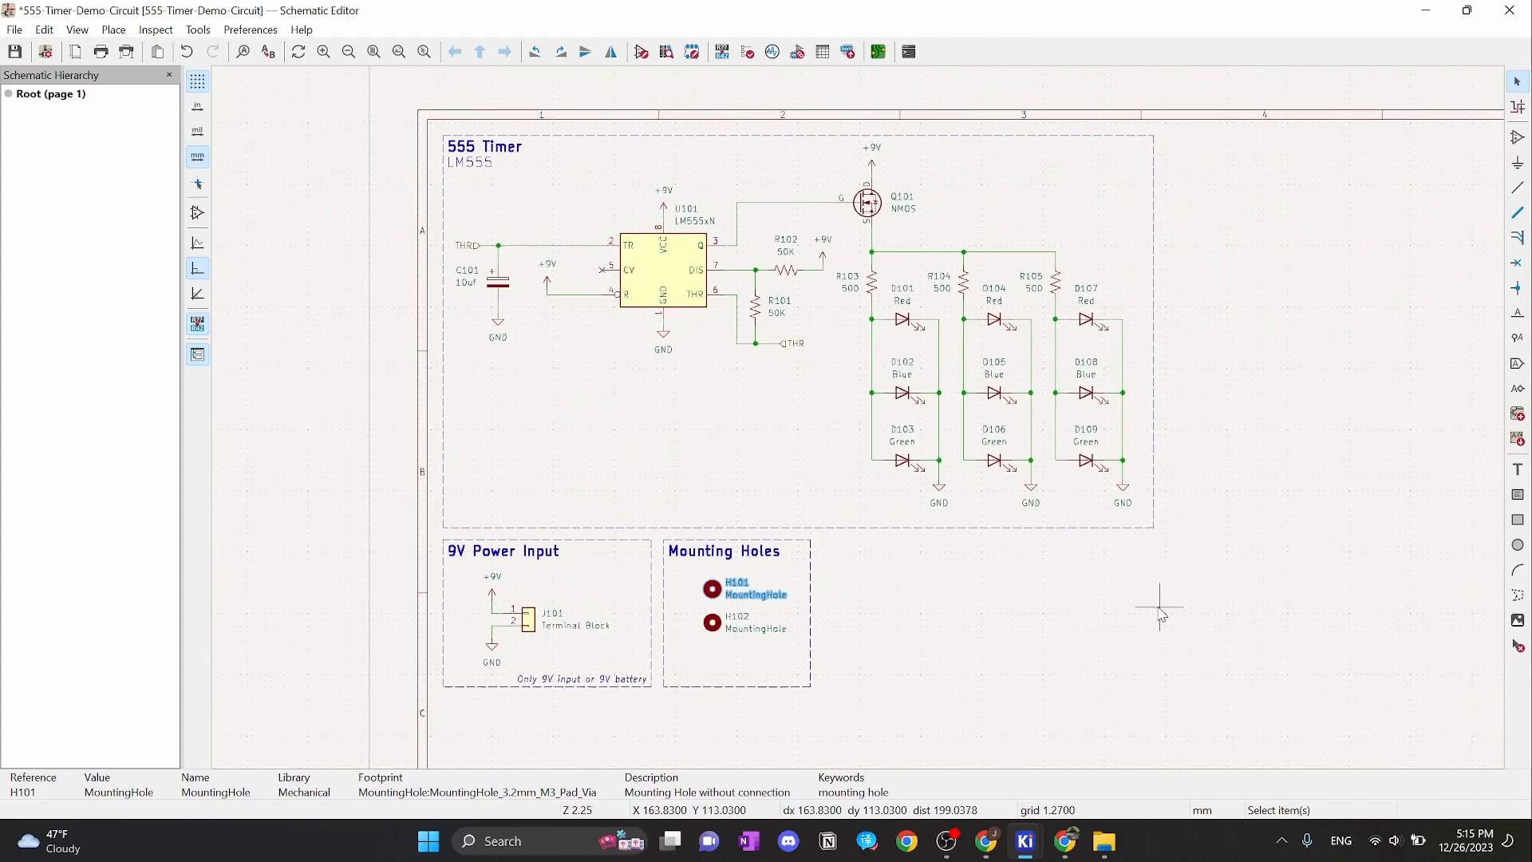
middle_click_drag(1160, 614, 1056, 549)
scroll(1056, 549, "down", 5)
scroll(1055, 549, "right", 2)
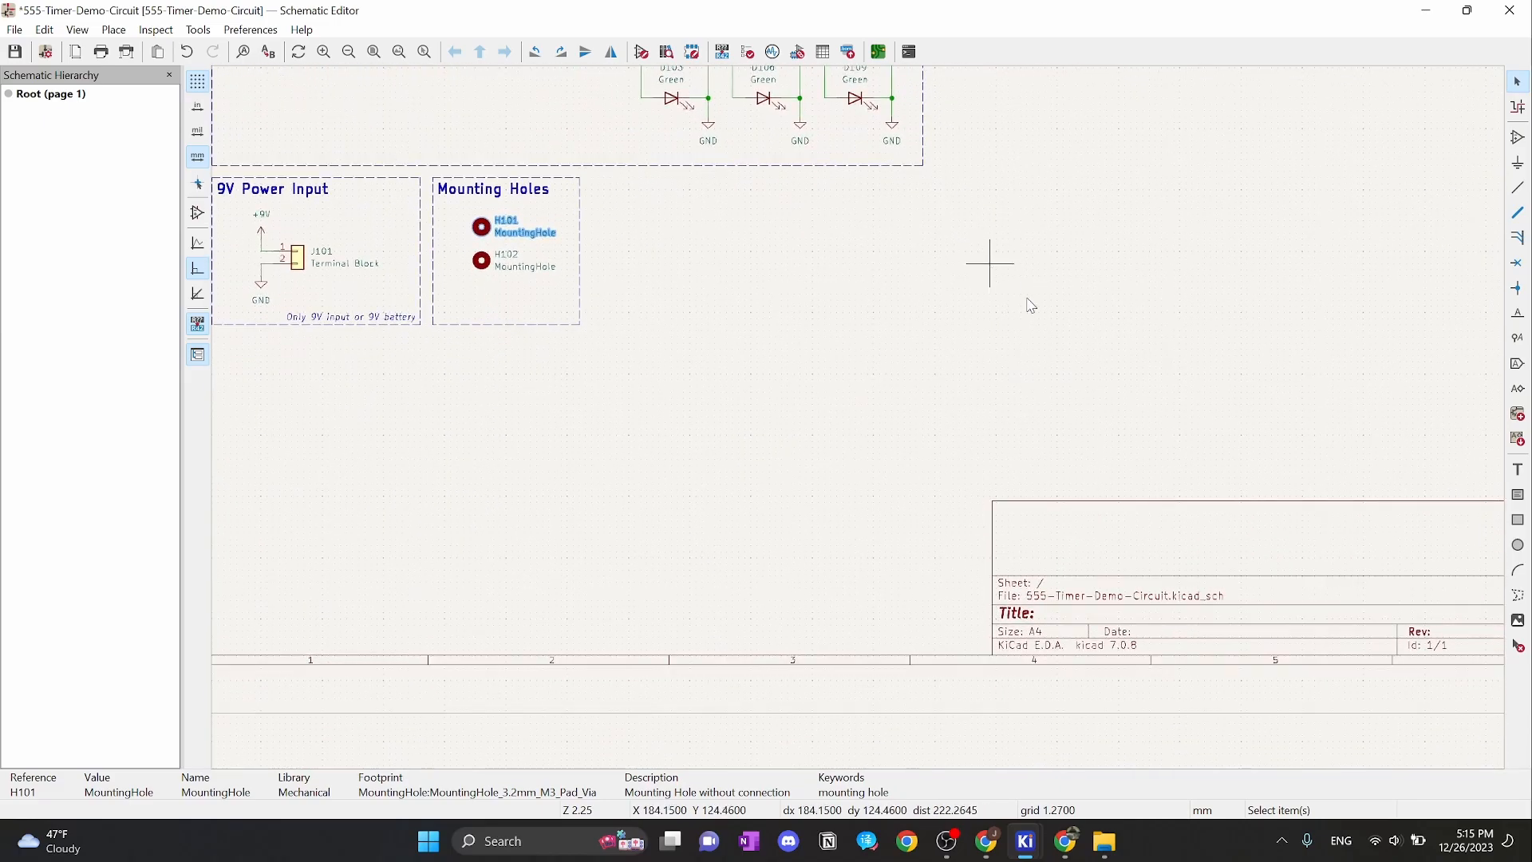
scroll(1254, 584, "right", 3)
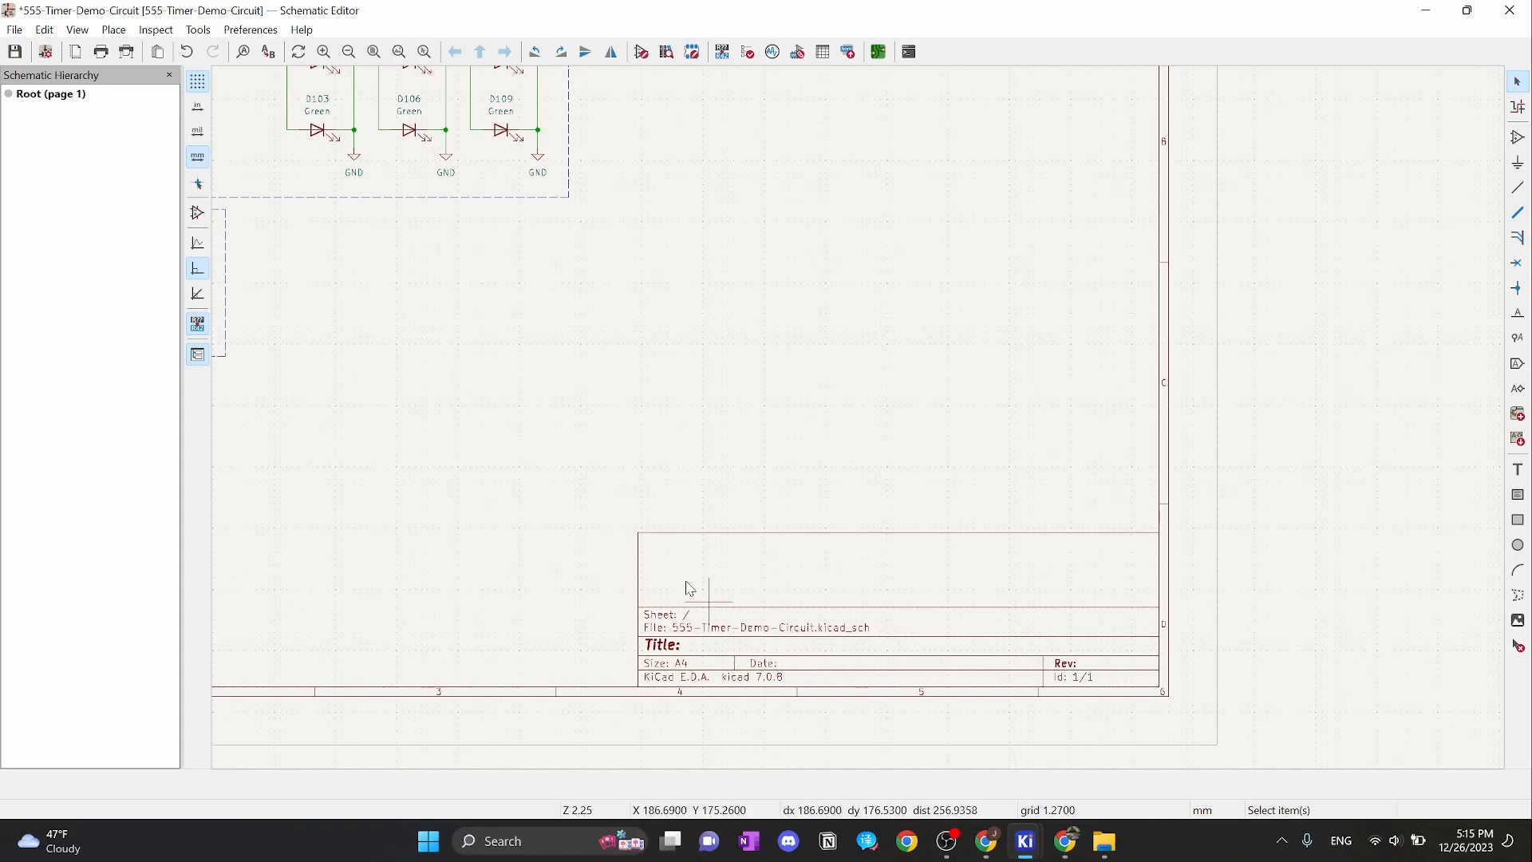
double_click(709, 633)
left_click(1081, 177)
double_click(759, 632)
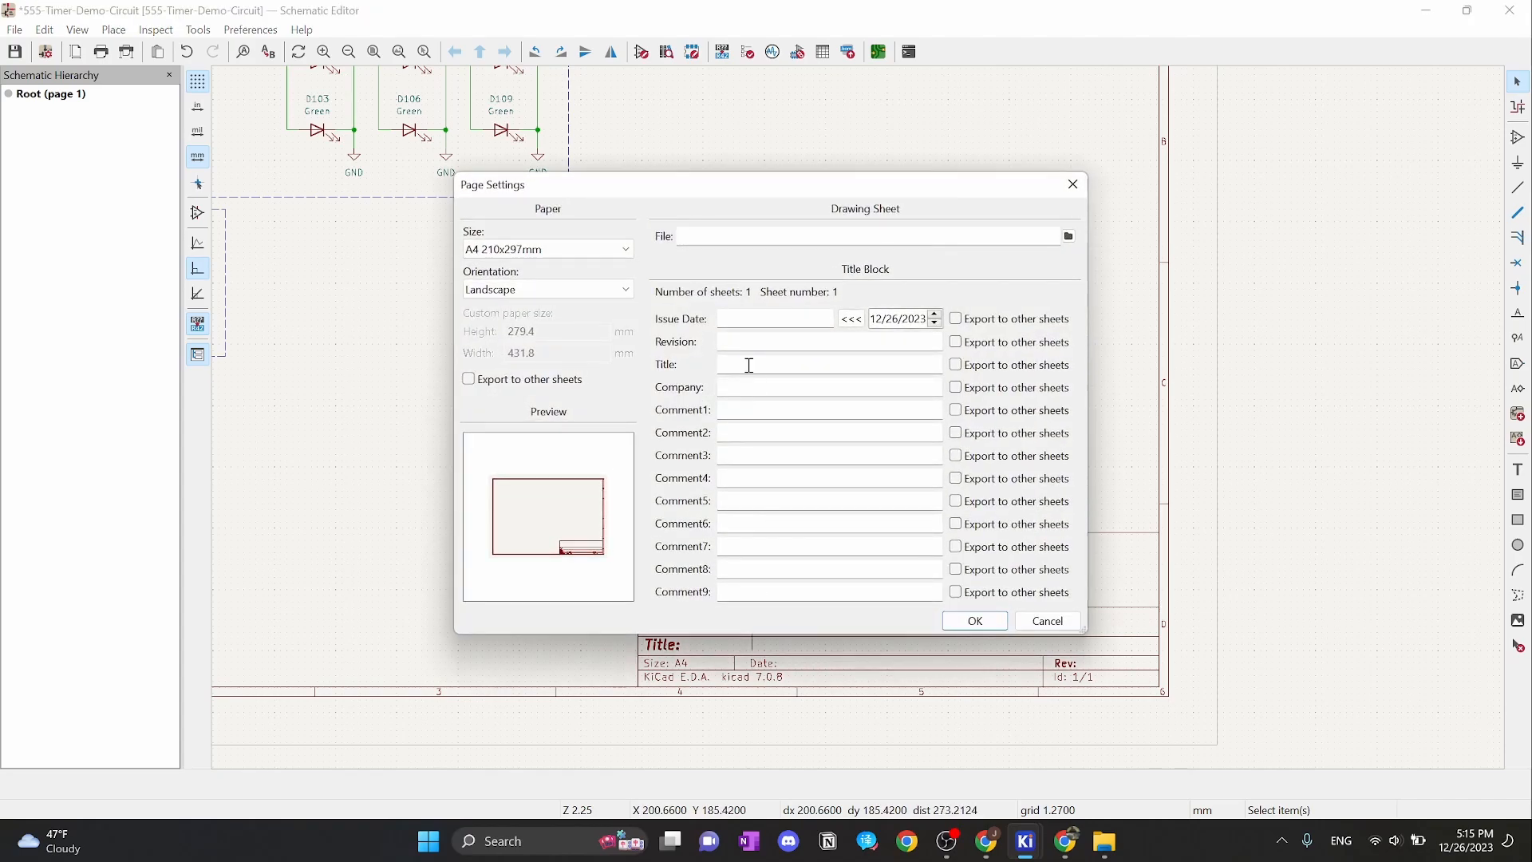
left_click(592, 253)
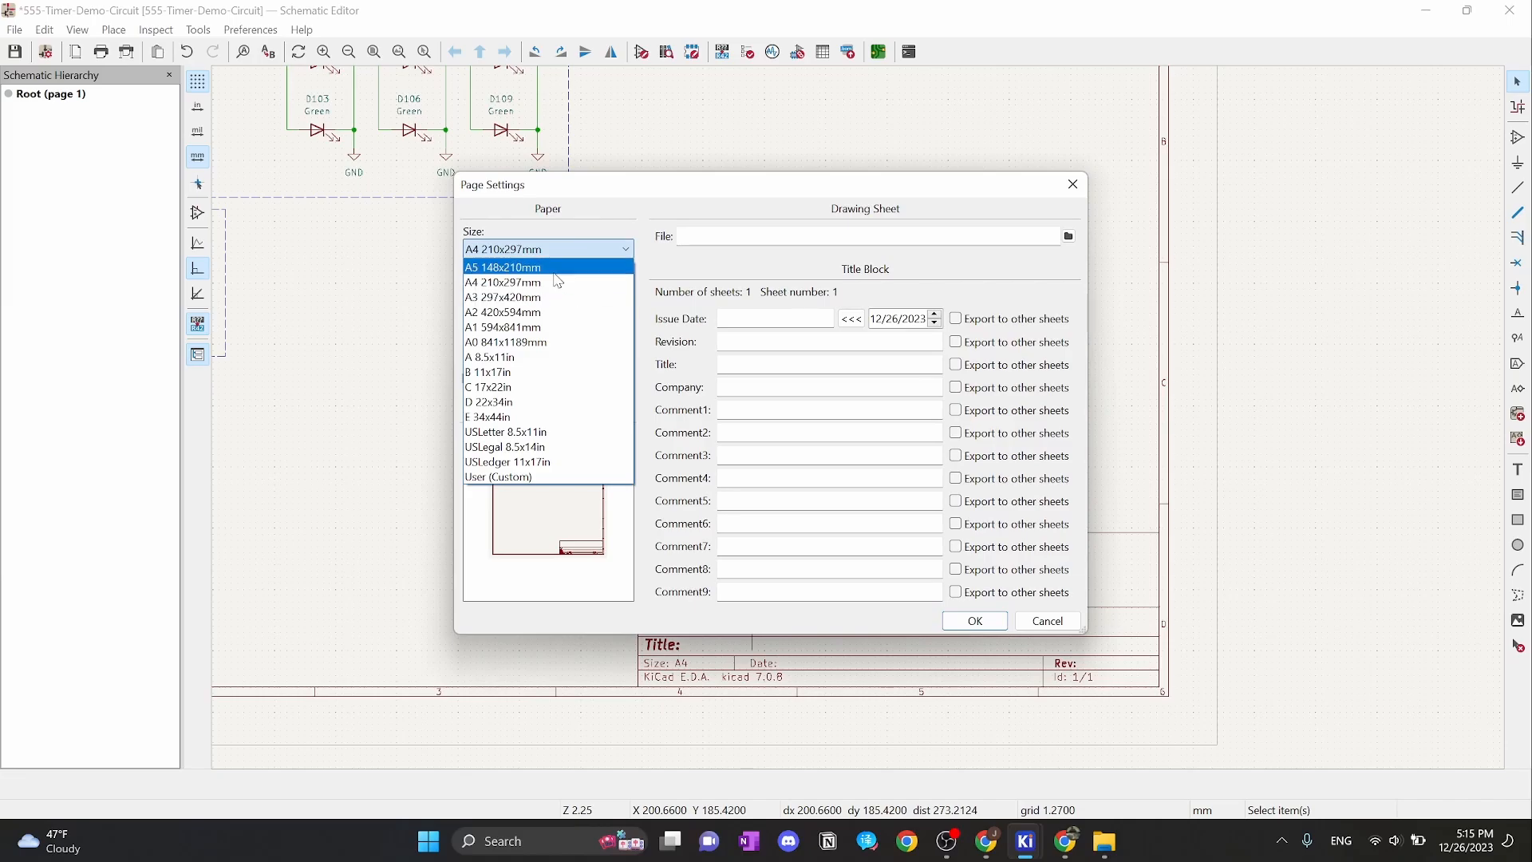
left_click(556, 270)
Apply the A5 page size and switch the snapping grid to 2.54 mm
left_click(975, 621)
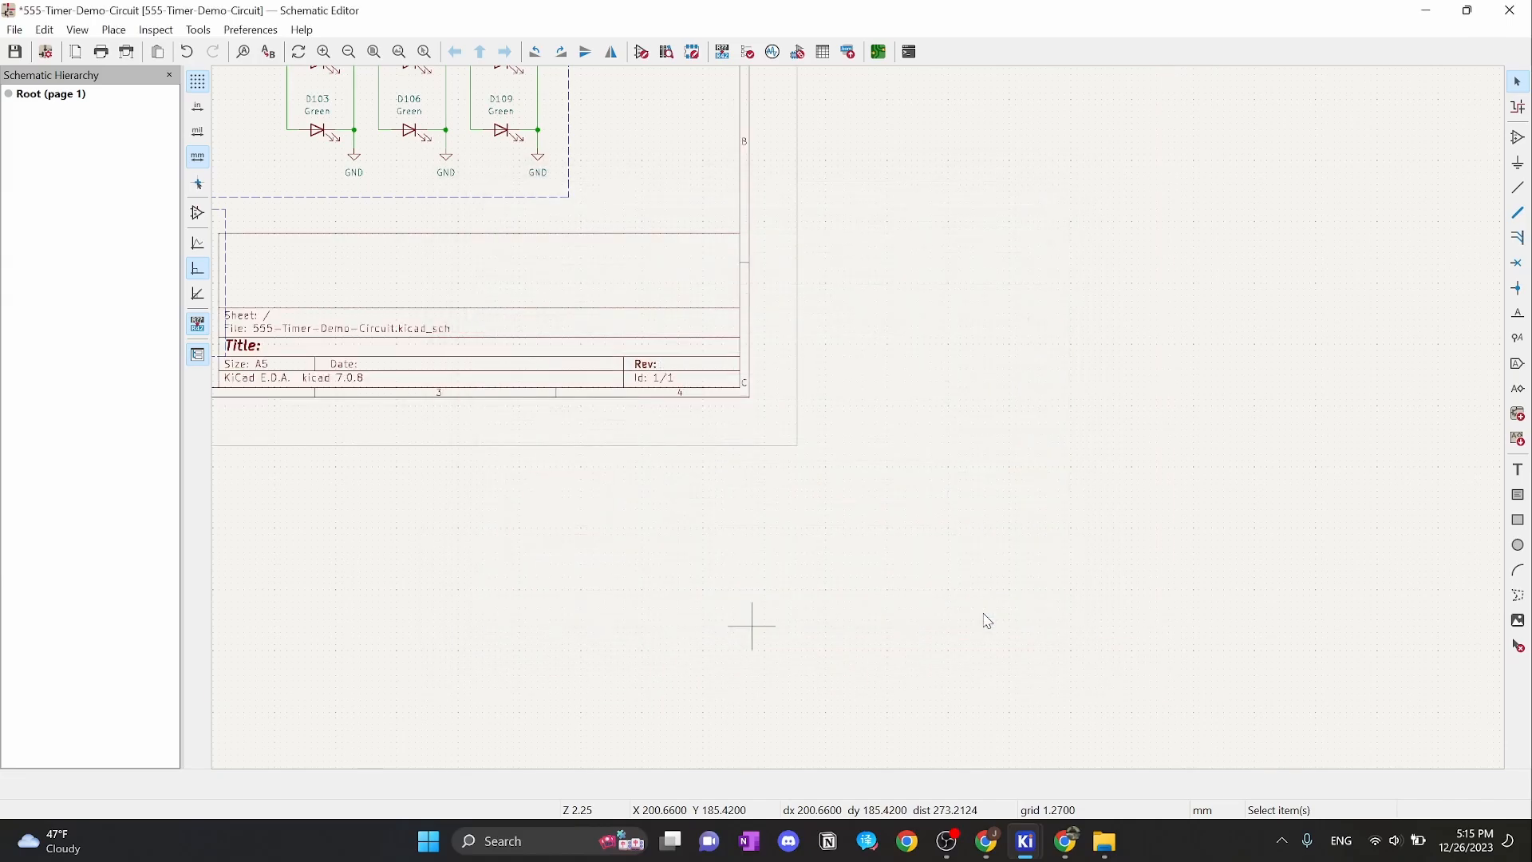
scroll(681, 305, "up", 5)
scroll(681, 305, "left", 8)
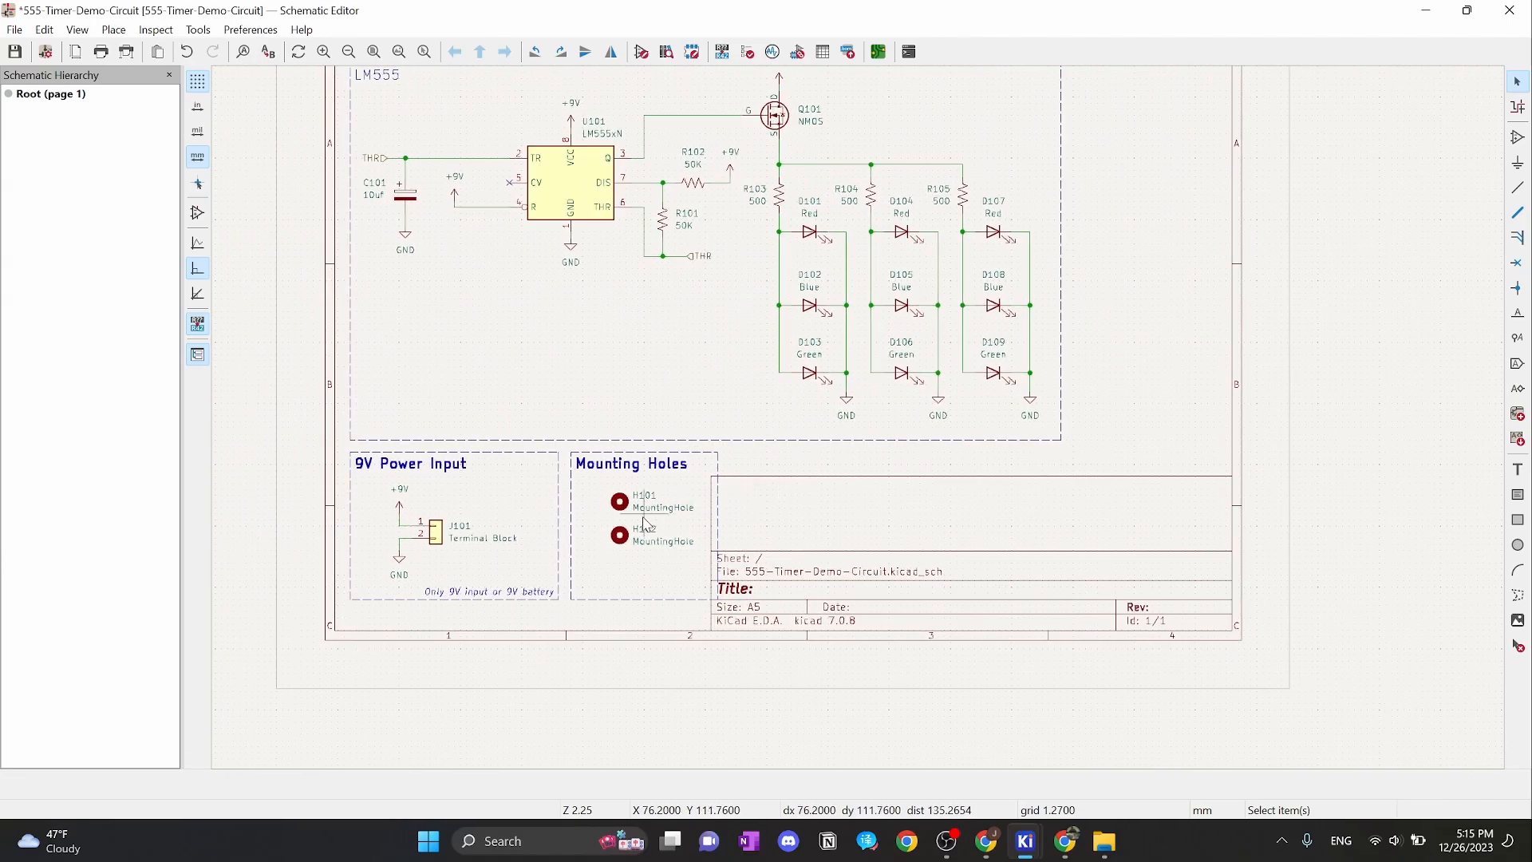
scroll(718, 498, "up", 3)
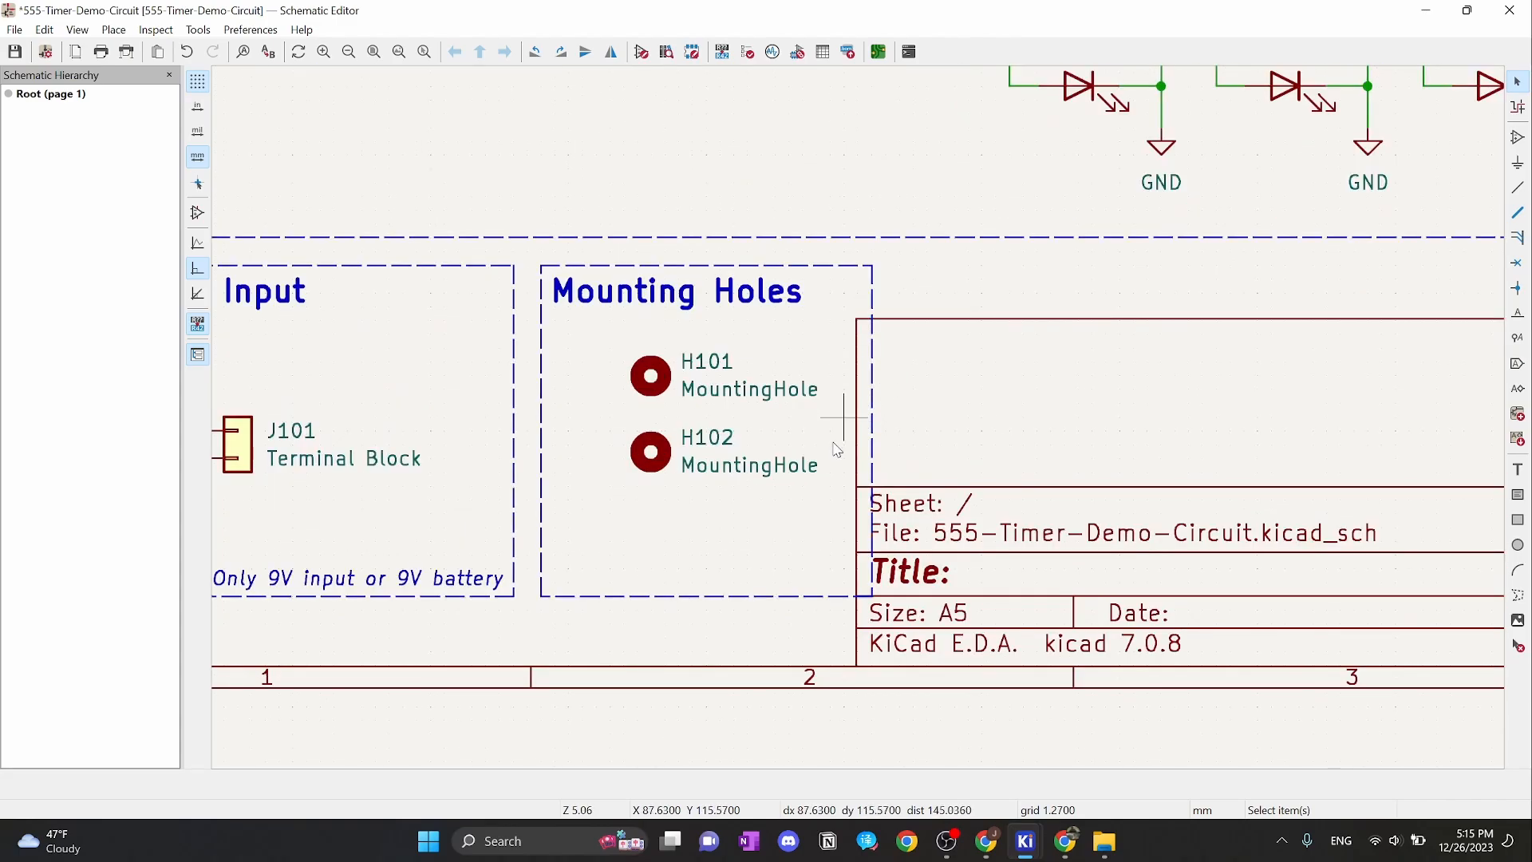
left_click_drag(839, 515, 572, 311)
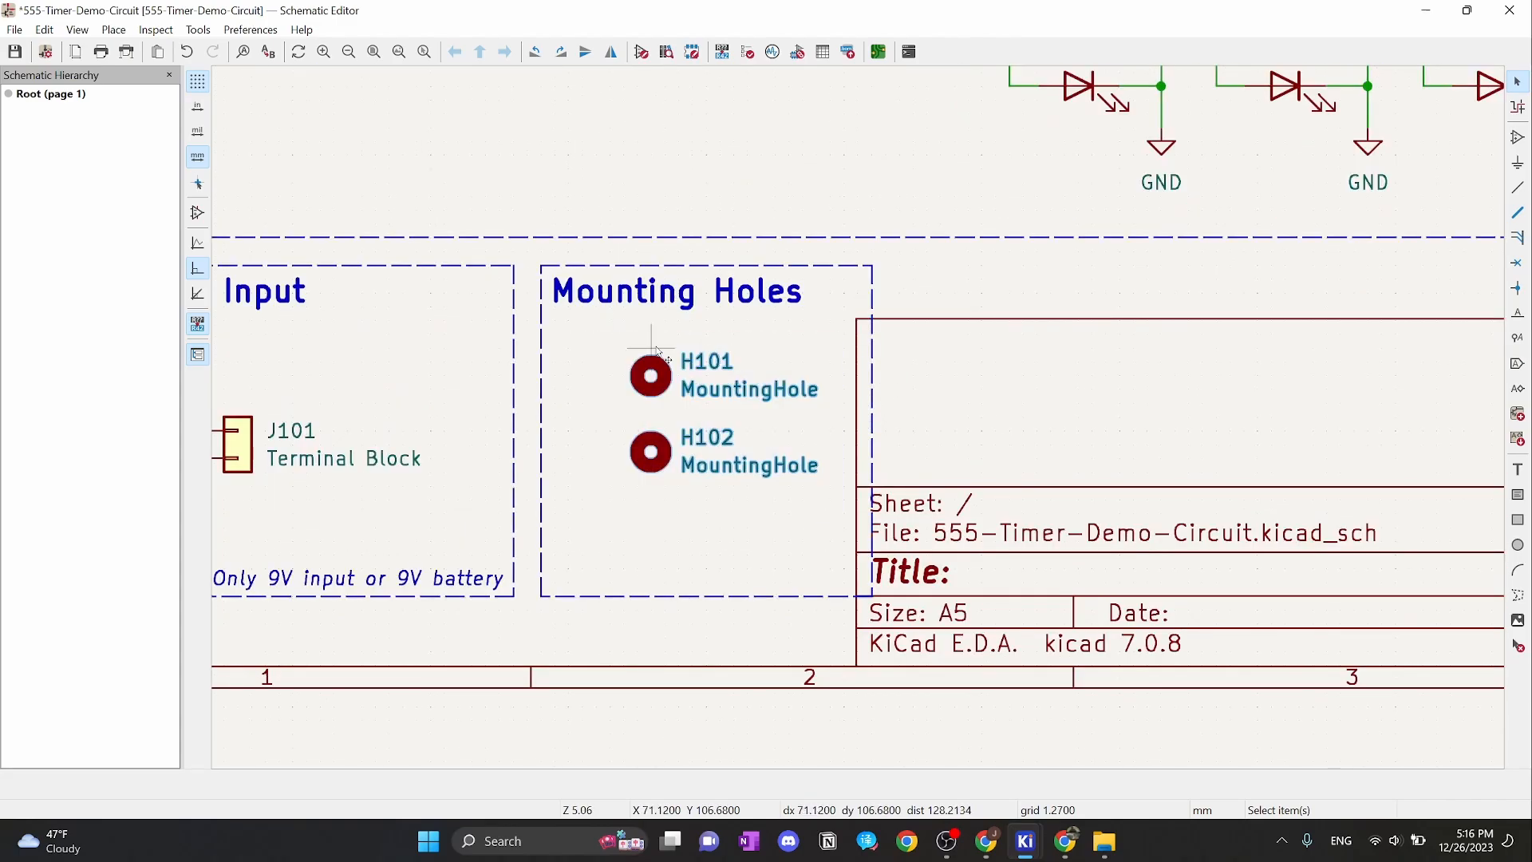
right_click(1010, 399)
mouse_move(1189, 807)
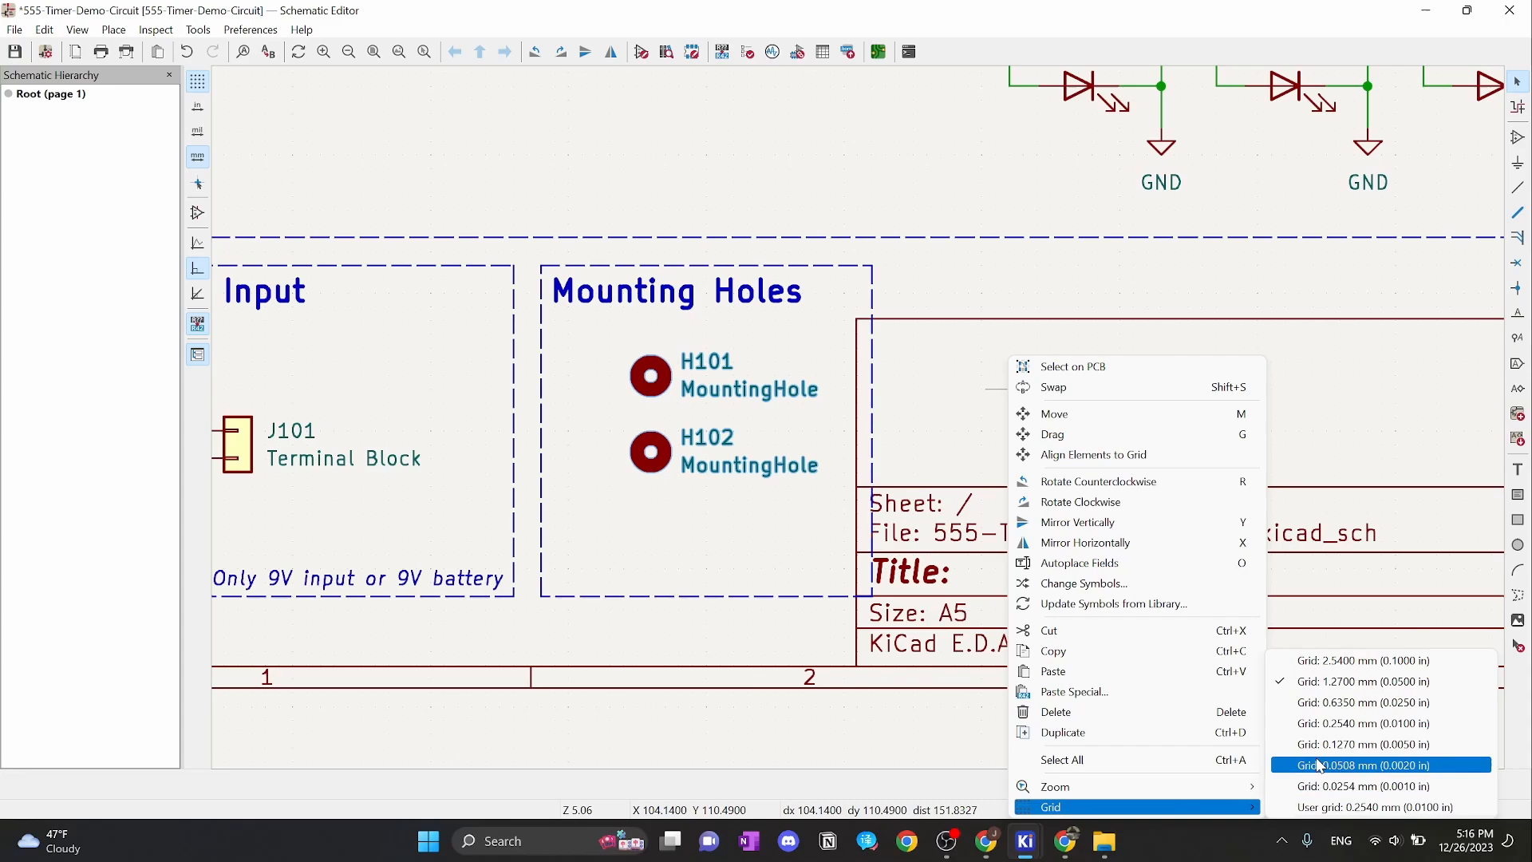
left_click(1332, 663)
Shift H101 and H102 left and pull the Mounting Holes box's right edge inward
left_click_drag(833, 499, 588, 335)
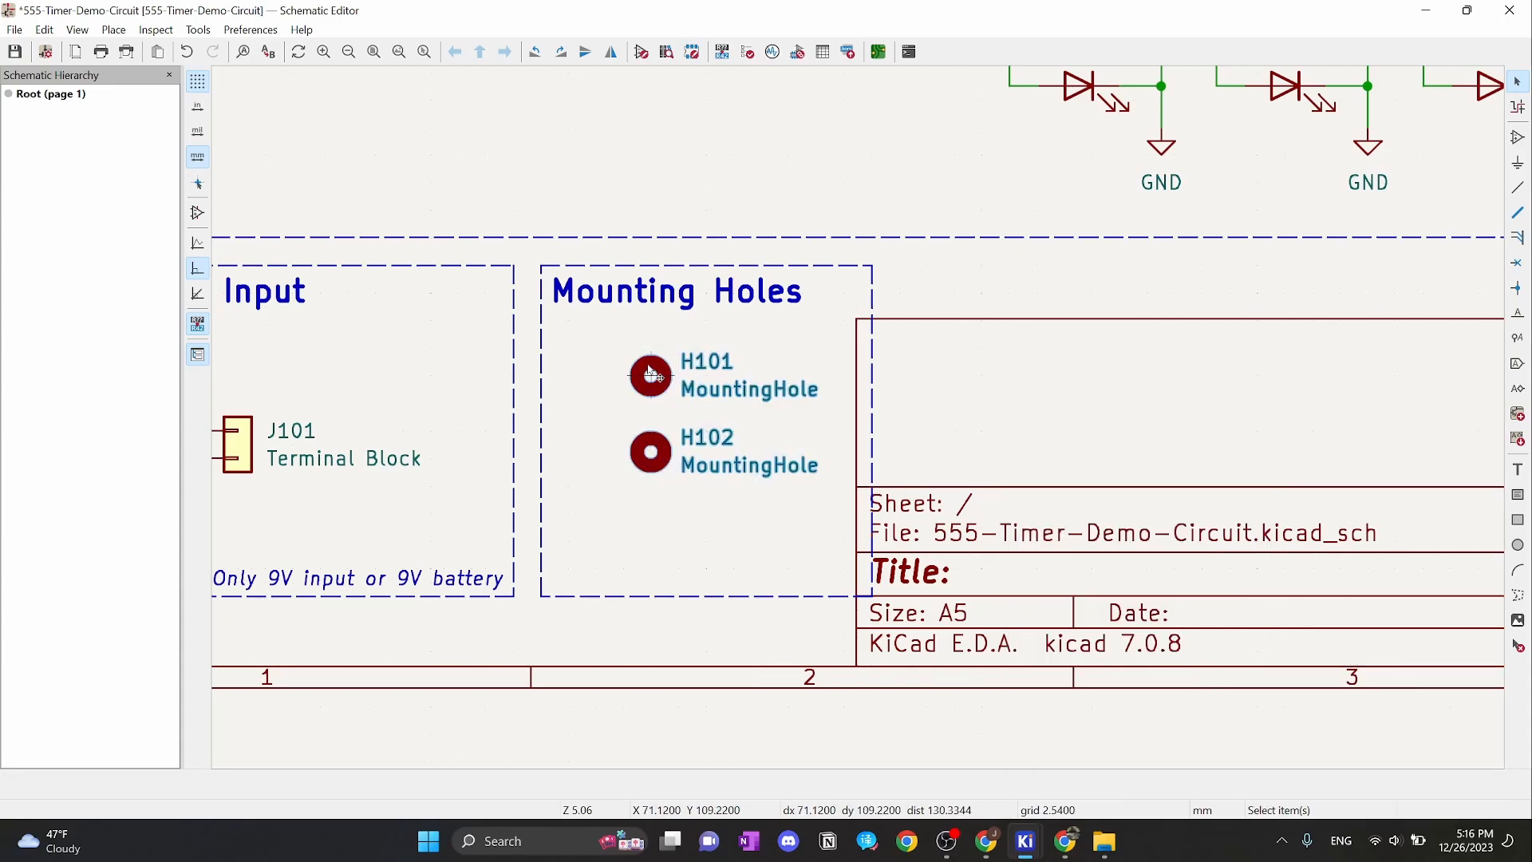
left_click_drag(651, 375, 596, 375)
left_click(872, 354)
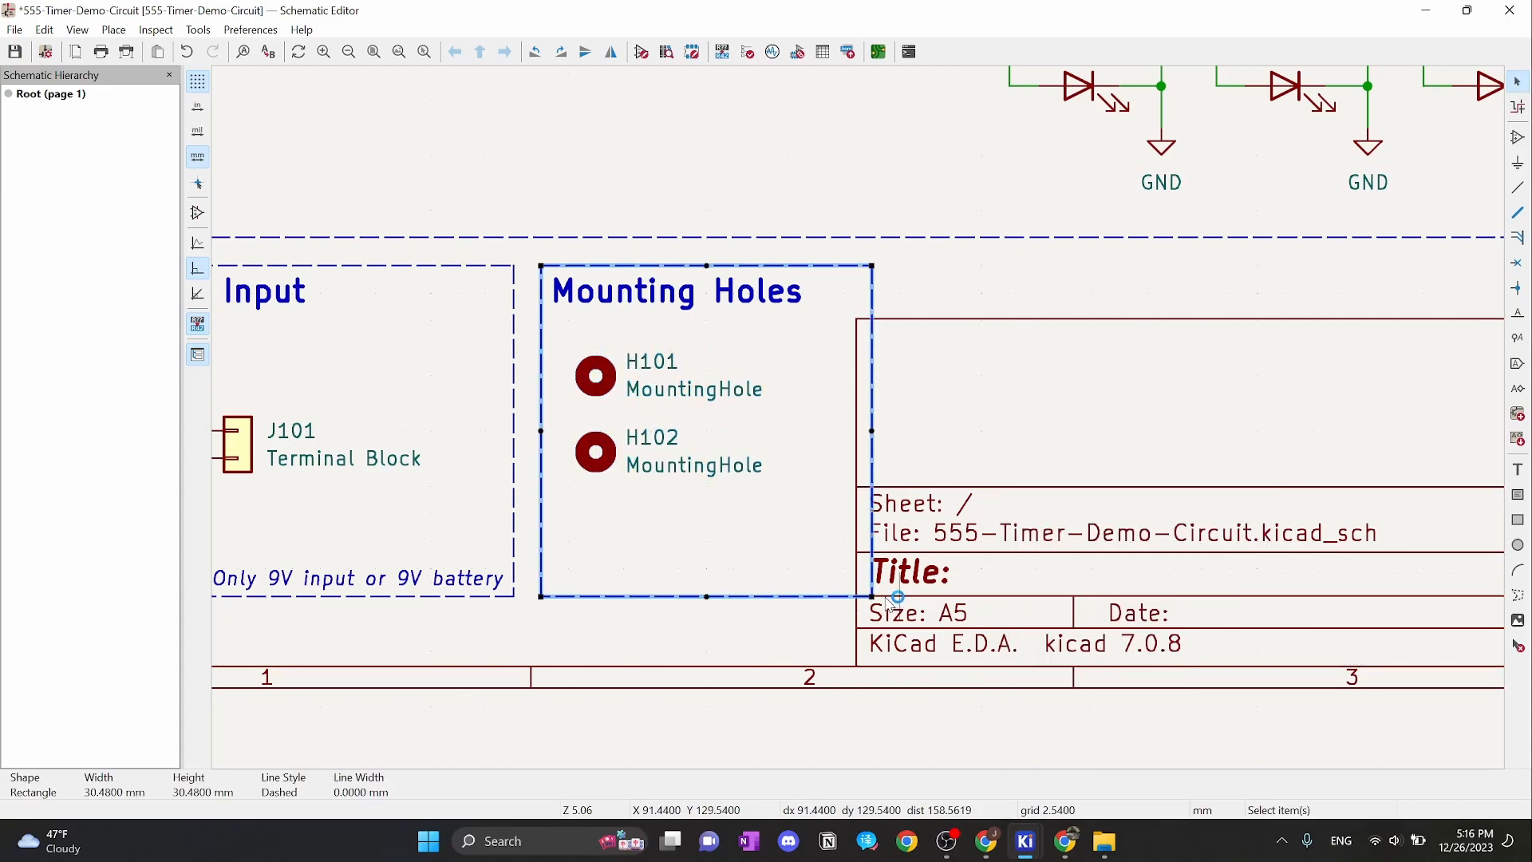
mouse_move(874, 597)
left_mouse_down()
mouse_move(845, 597)
mouse_move(871, 593)
left_mouse_up()
left_click(839, 541)
left_click(874, 596)
left_click_drag(871, 431, 815, 431)
left_click(951, 369)
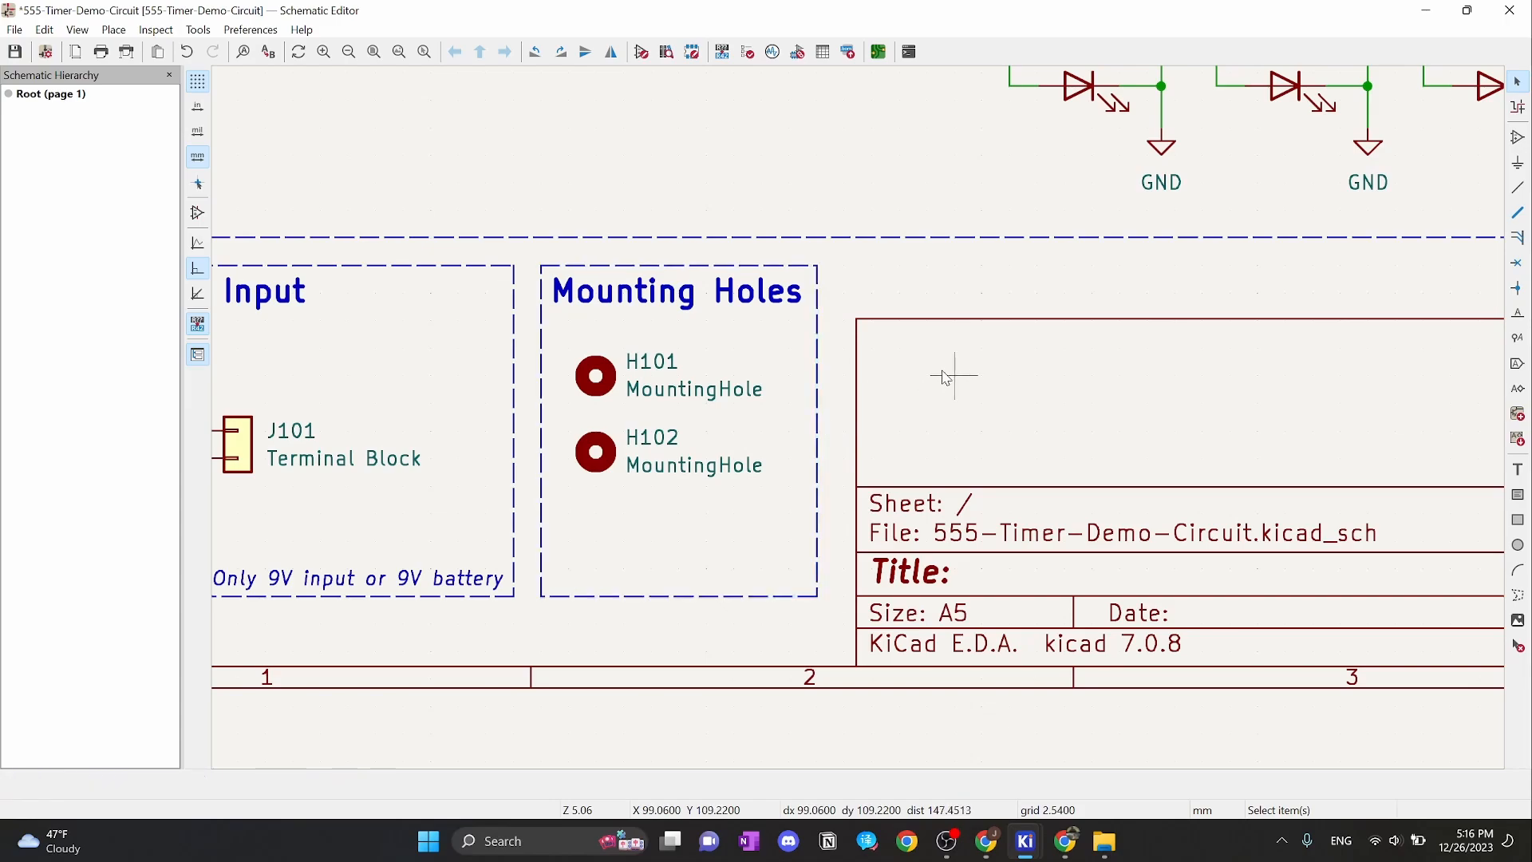
scroll(860, 416, "down", 2)
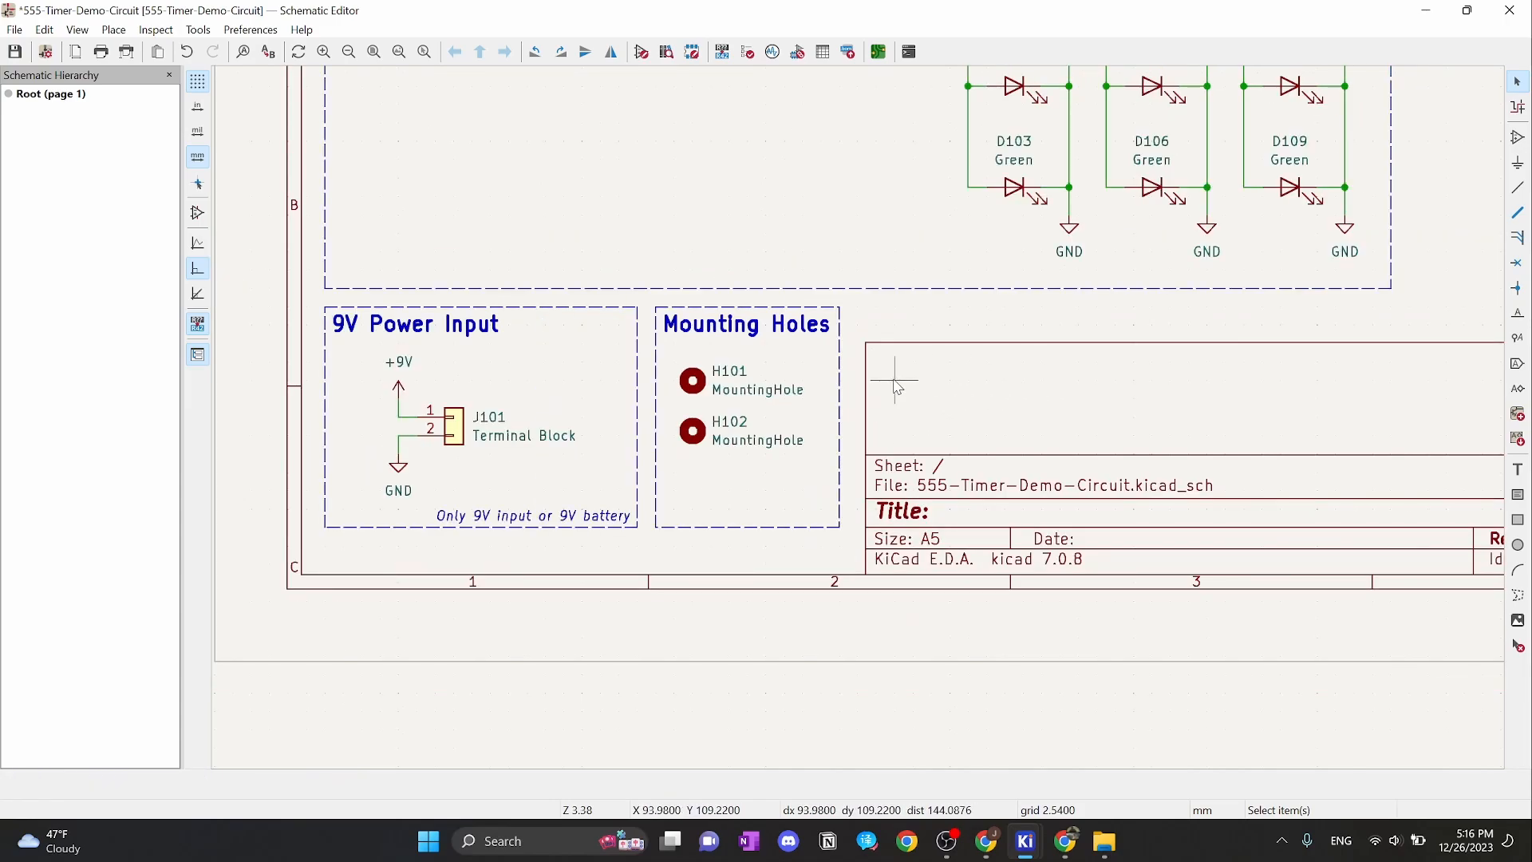
scroll(860, 417, "down", 2)
scroll(860, 420, "up", 2)
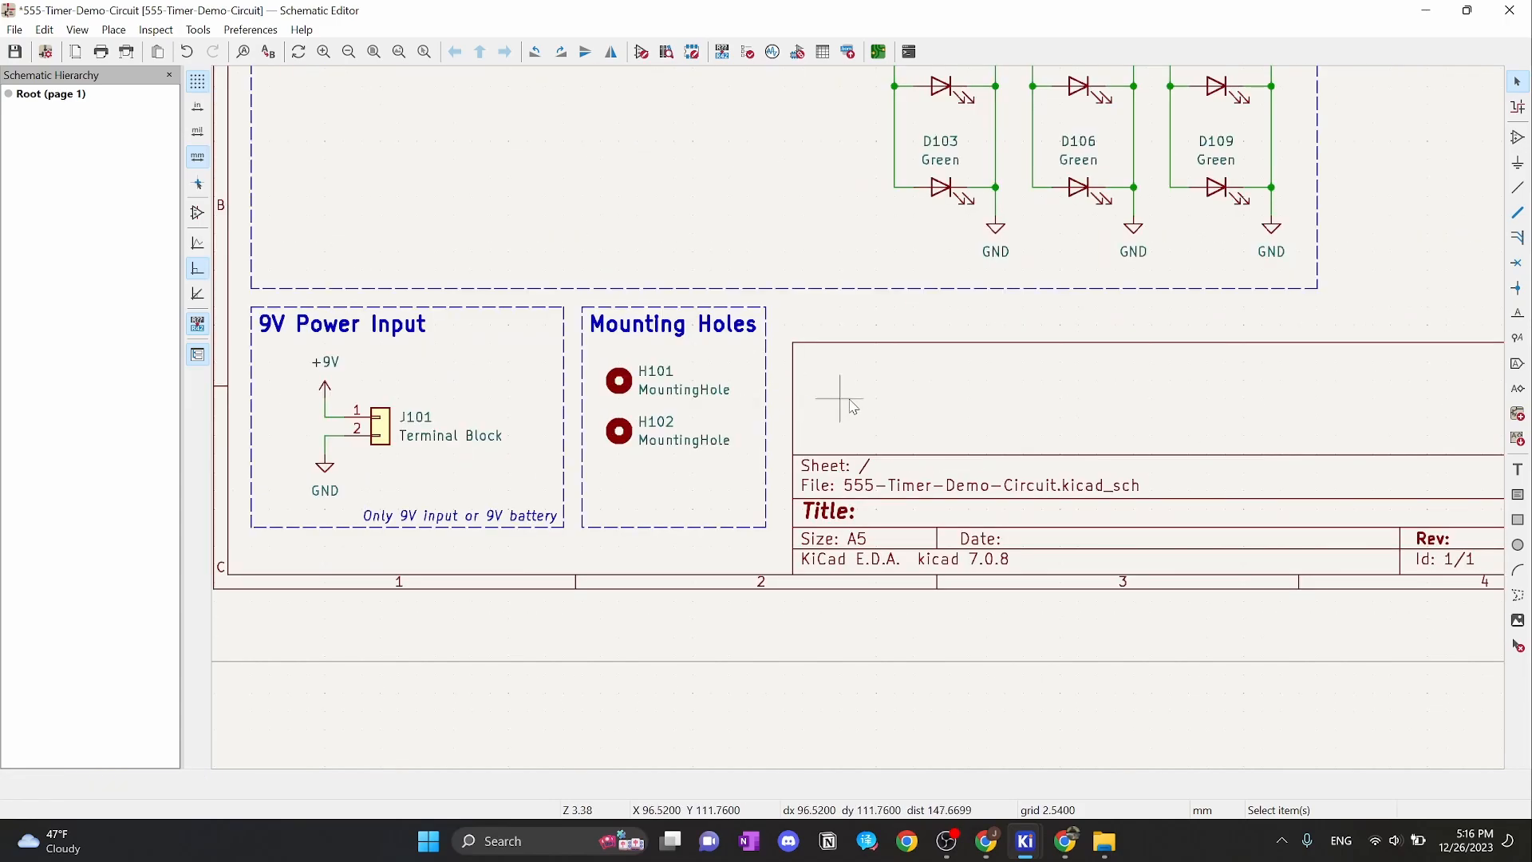
In the title block, set issue date 2023-12-26, revision A and title '555 Timer Demo Circuit'
double_click(972, 489)
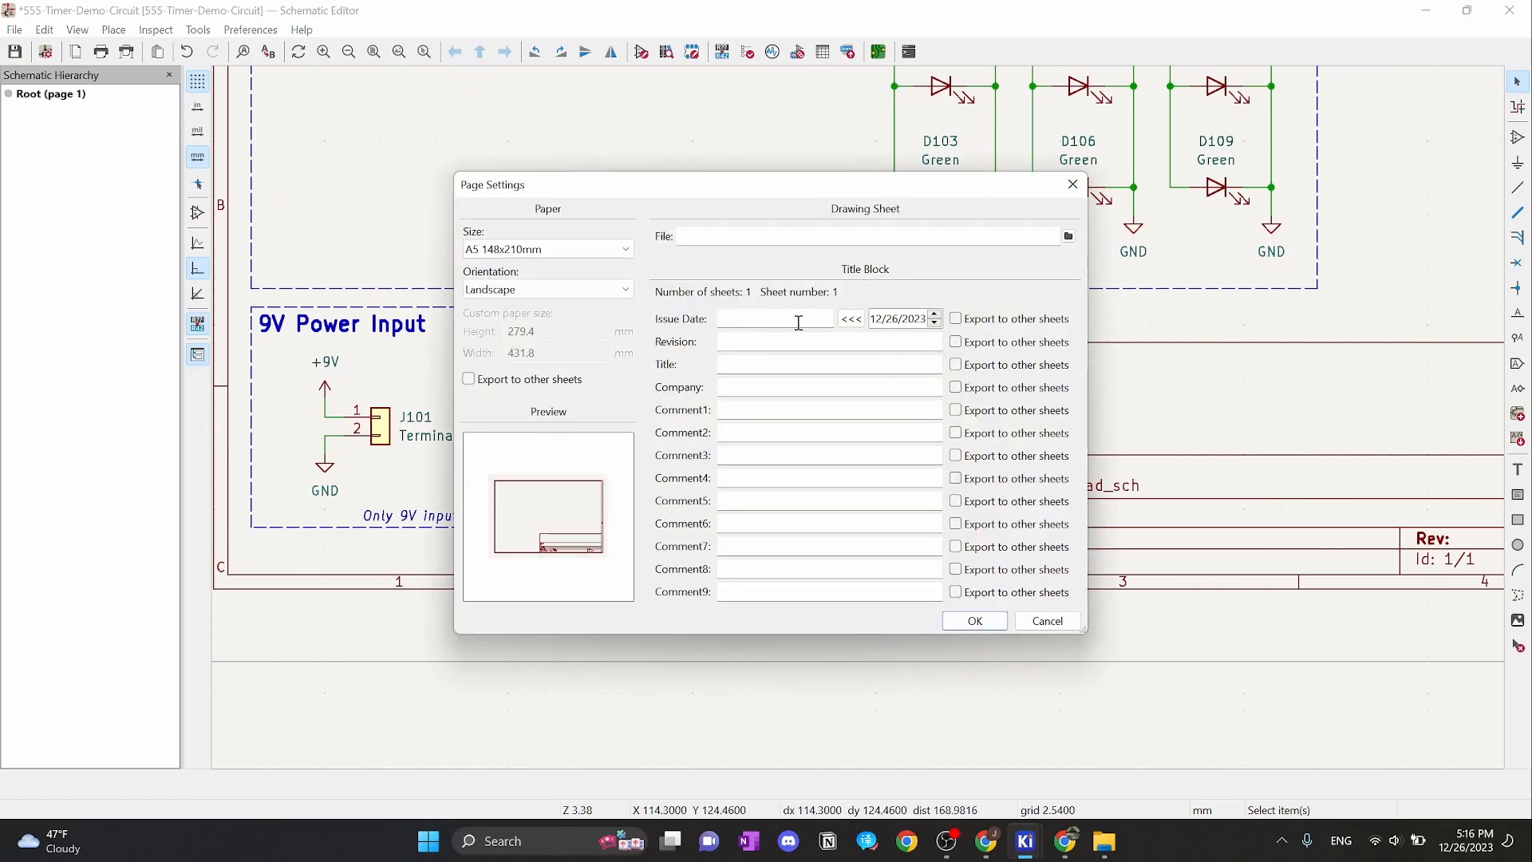
left_click(854, 320)
left_click(848, 339)
type("A")
left_click(744, 364)
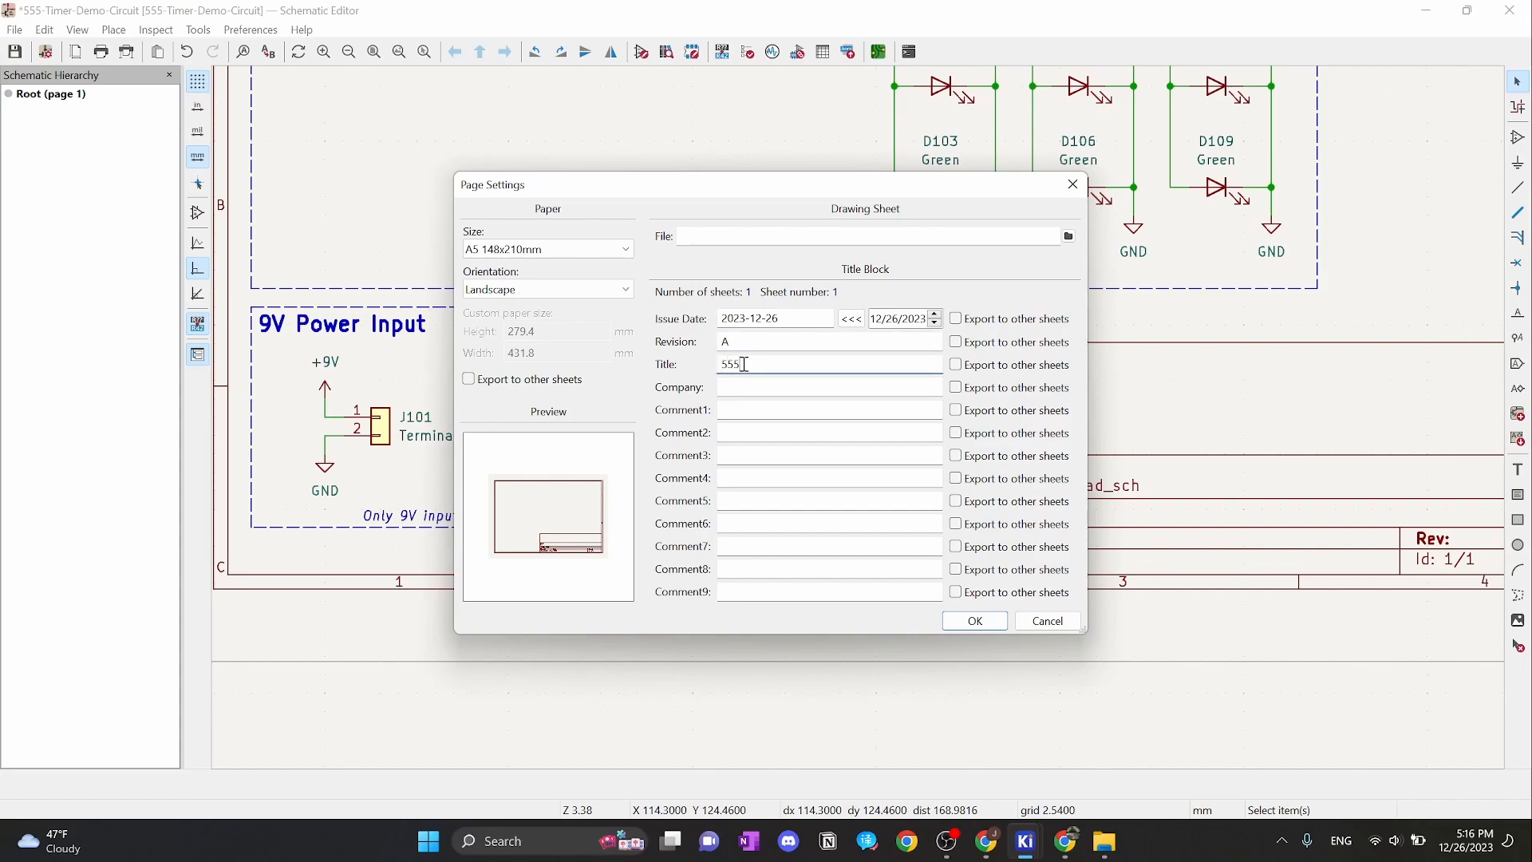
type("555 Timer Demo Ciruc")
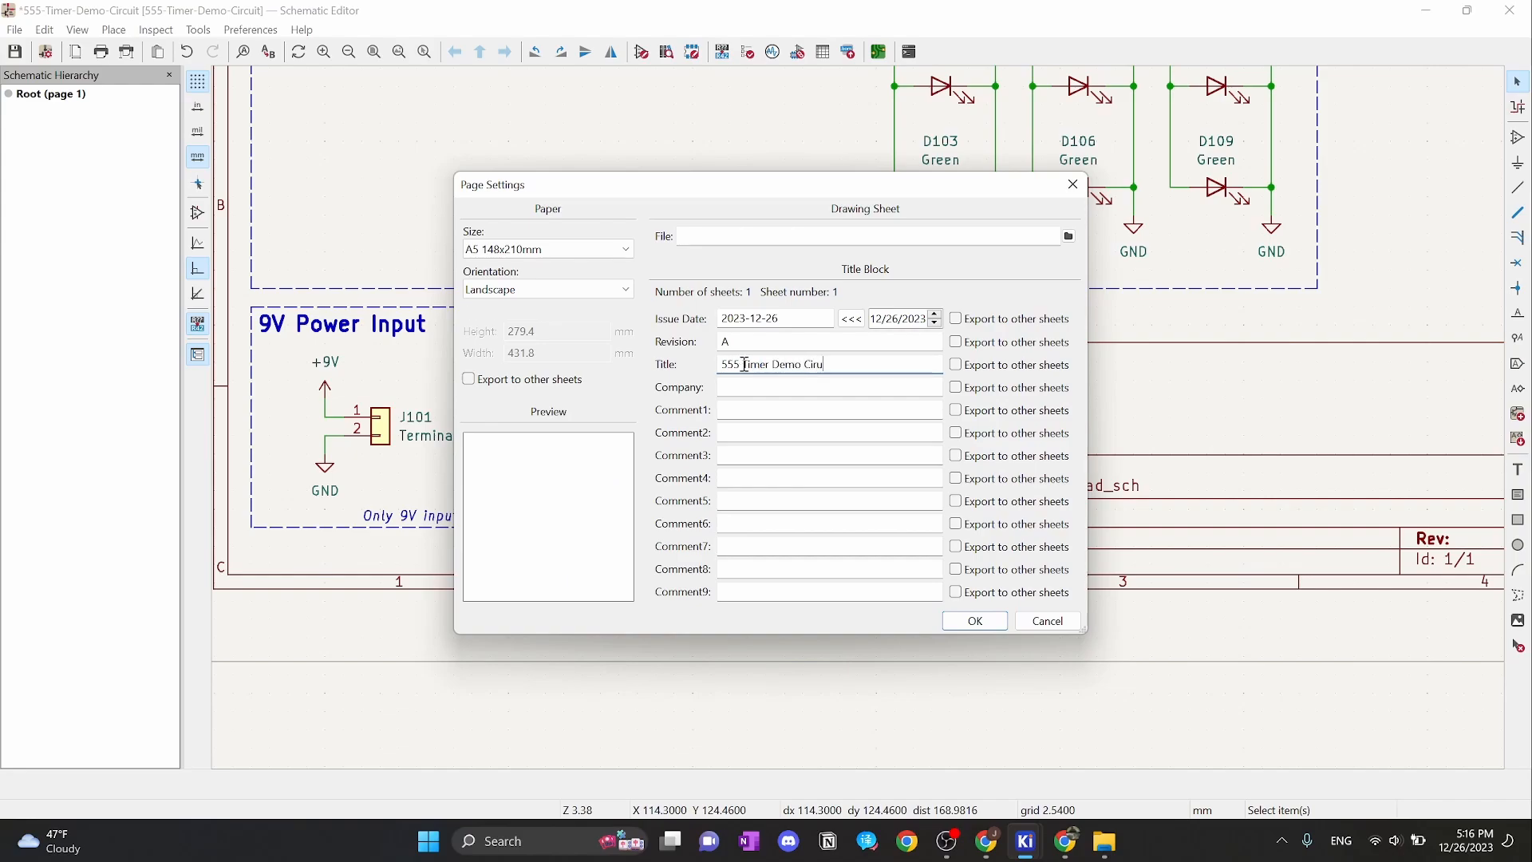
key("BackSpace")
key("BackSpace")
type("cuit")
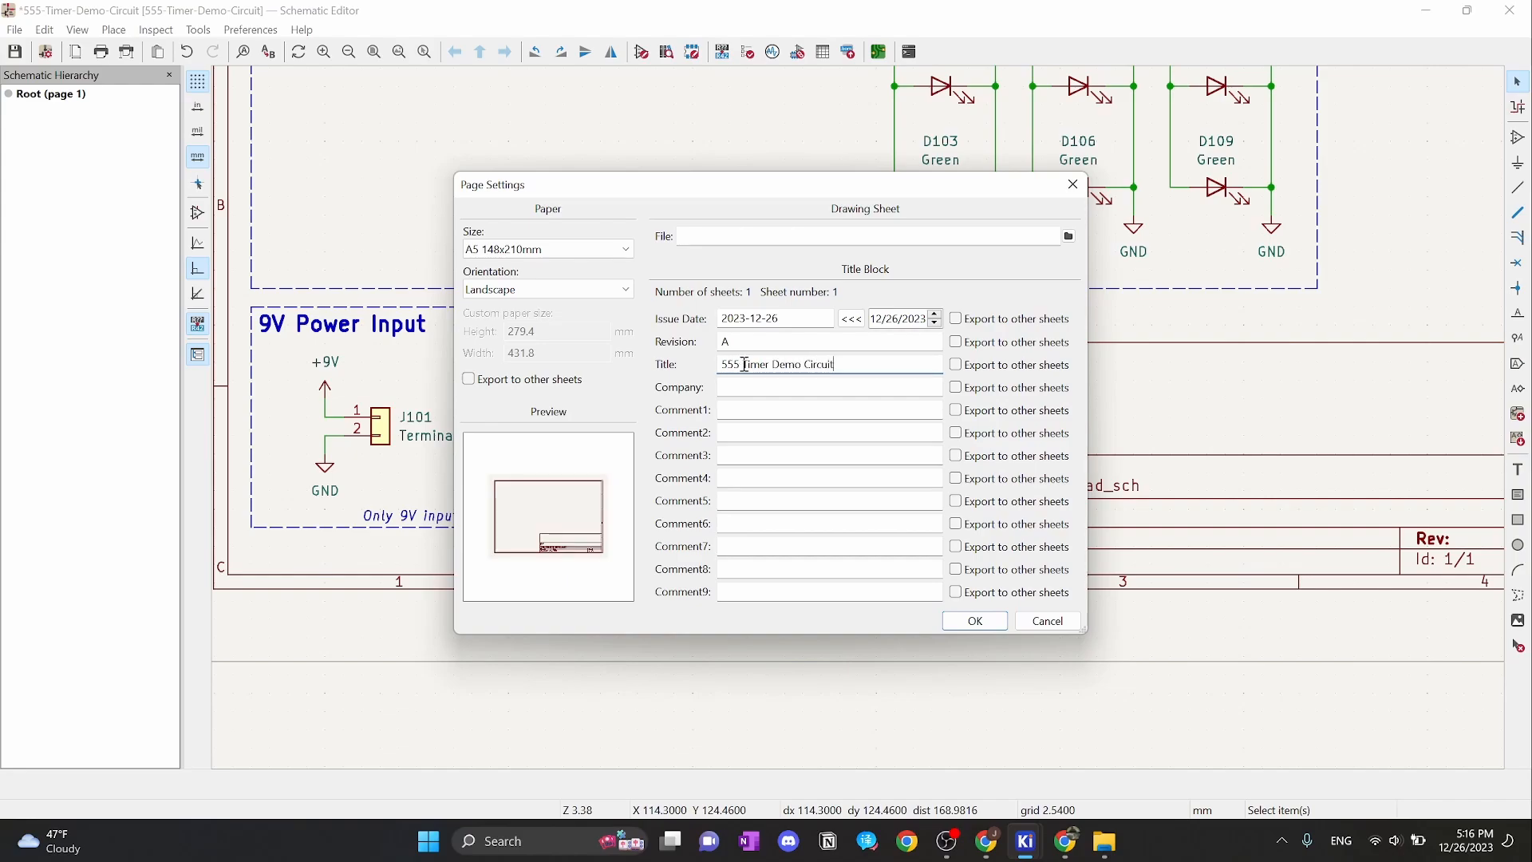
Enter company 'Illnois Space Society' and a Comment4 line listing contributors, with a contributor's name
left_click(774, 391)
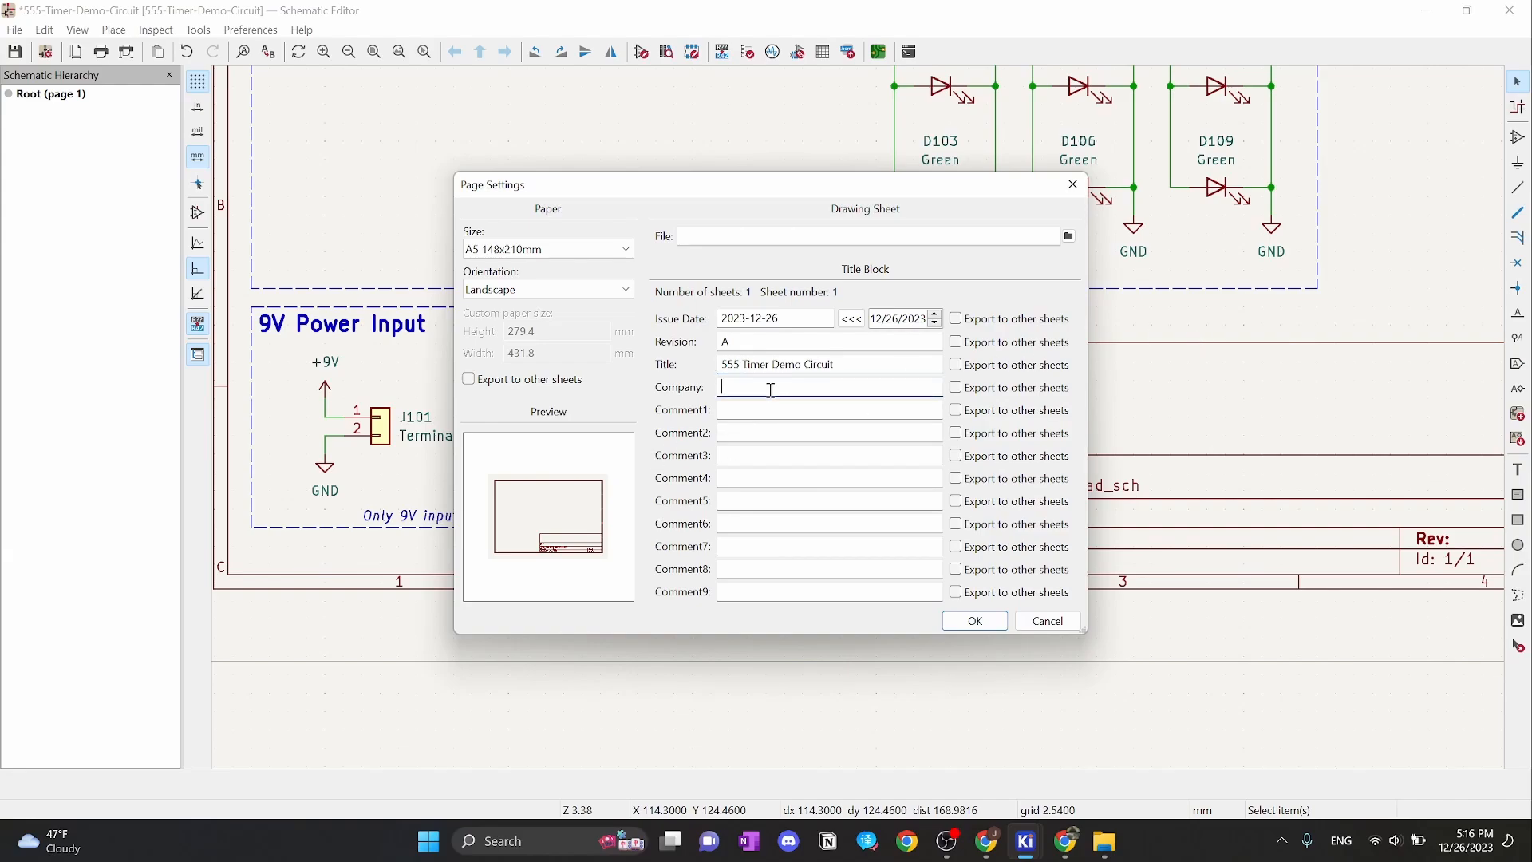
type("Illi")
key("BackSpace")
type("nois Space Society")
left_click(749, 477)
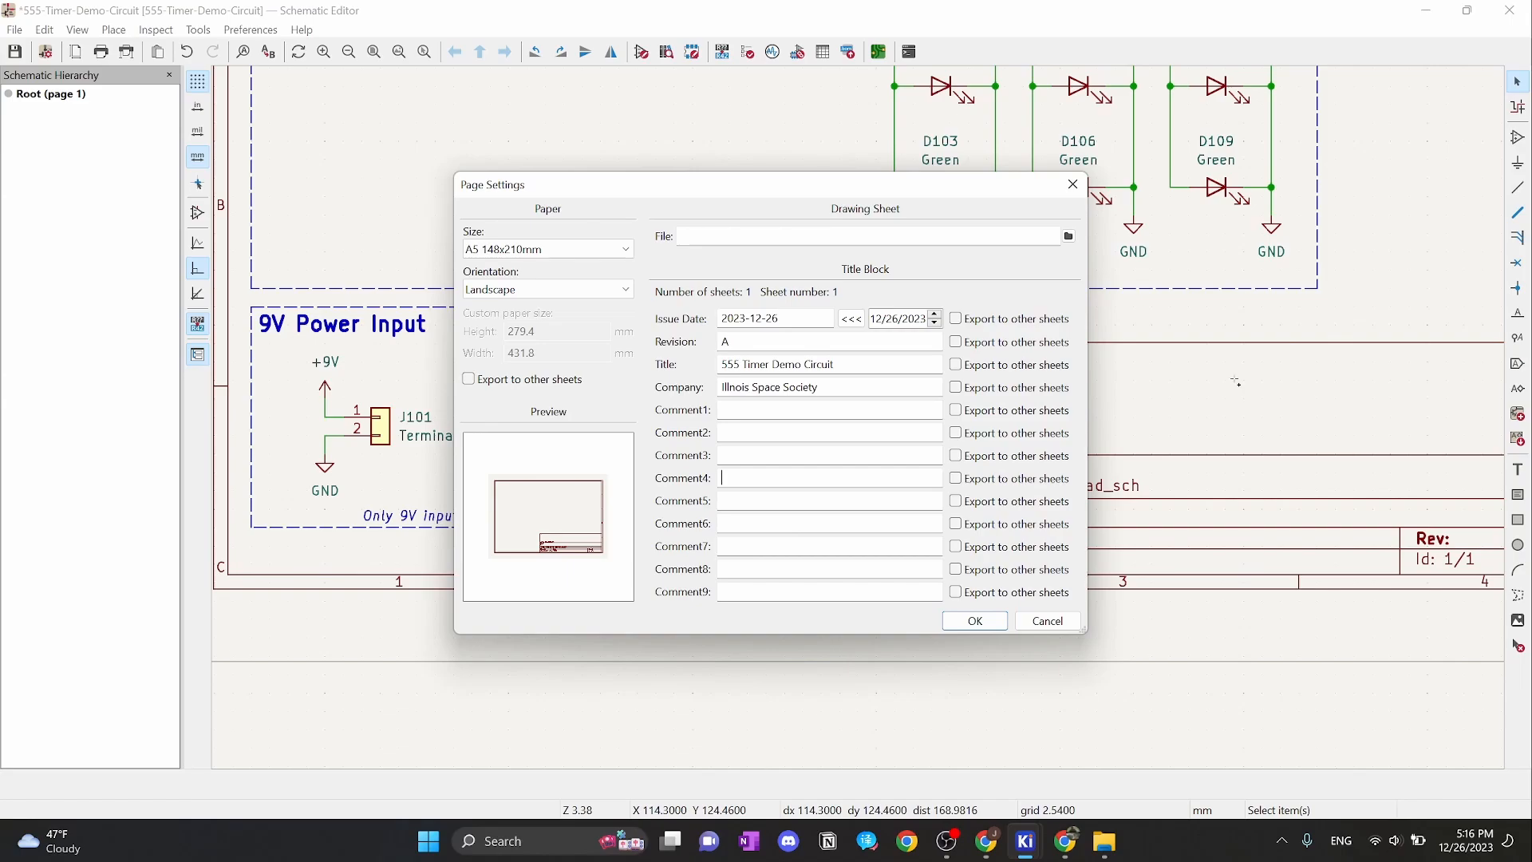
type("Cont")
type("ribut")
type("ors: your")
type(" n")
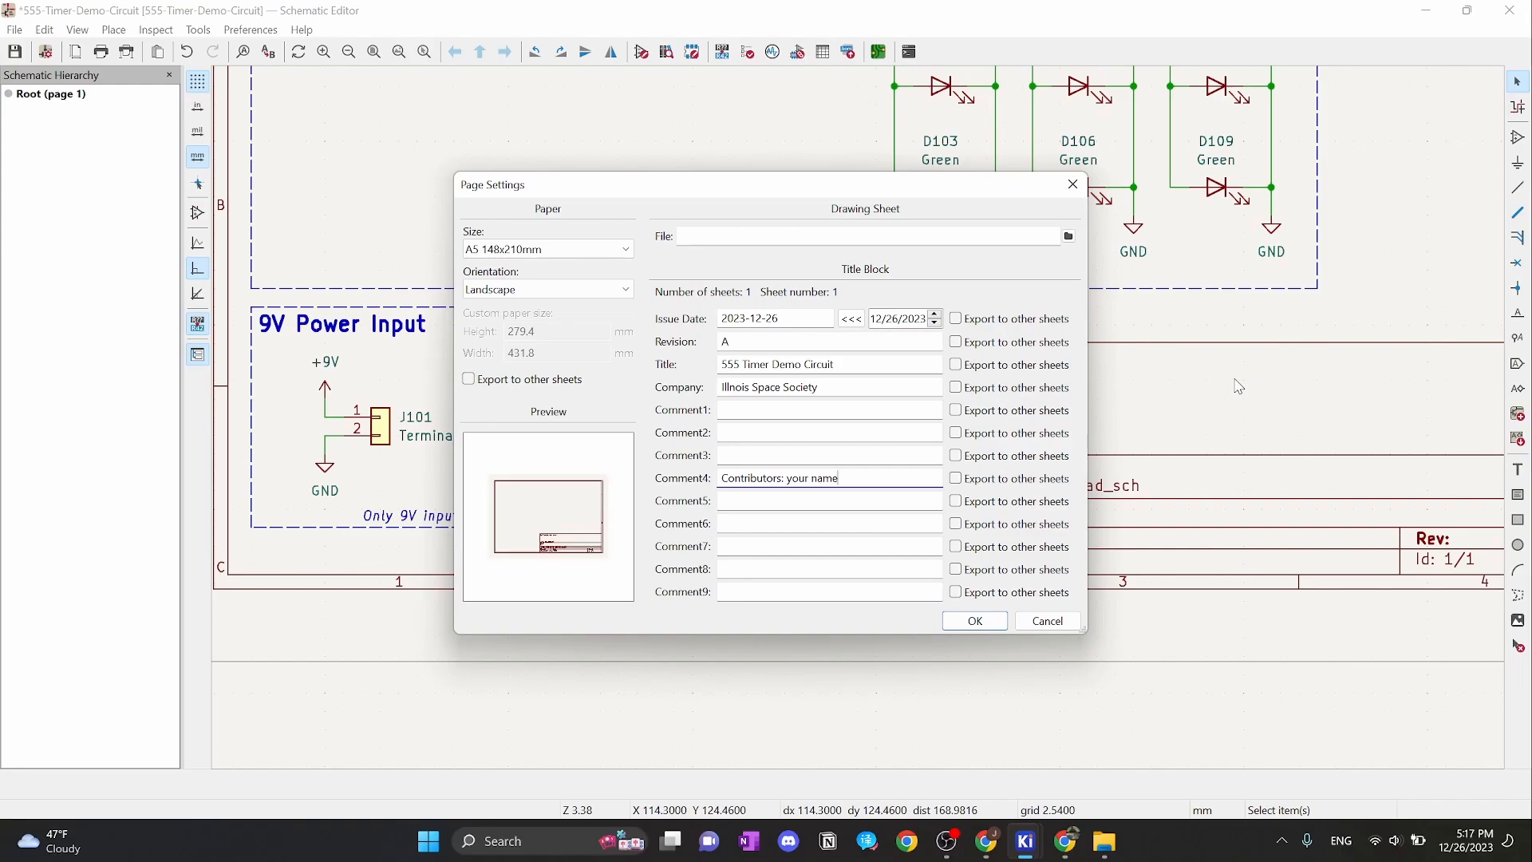
type("_name")
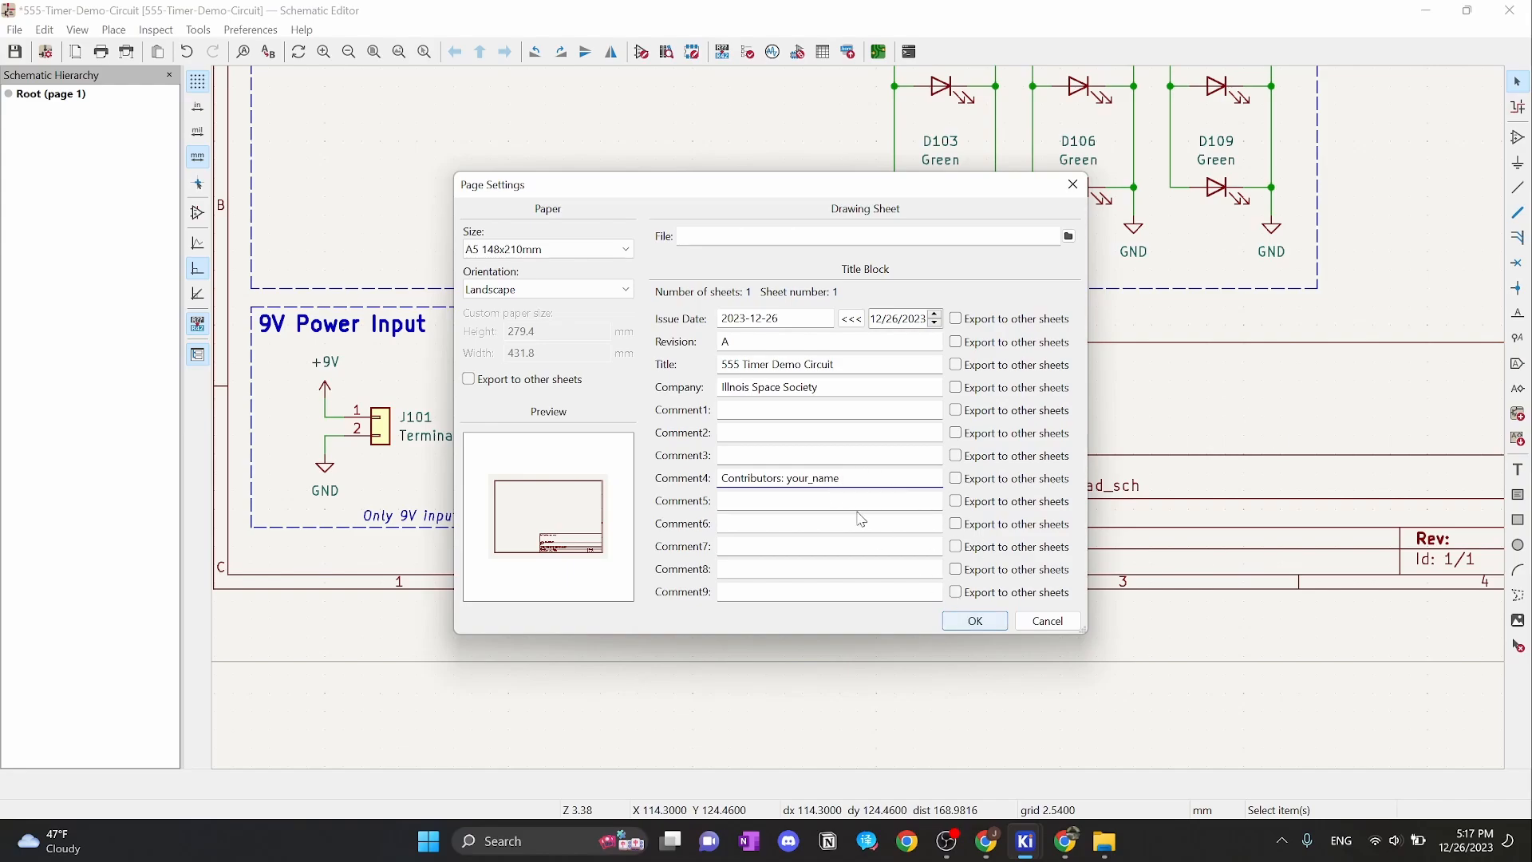
left_click_drag(844, 481, 790, 489)
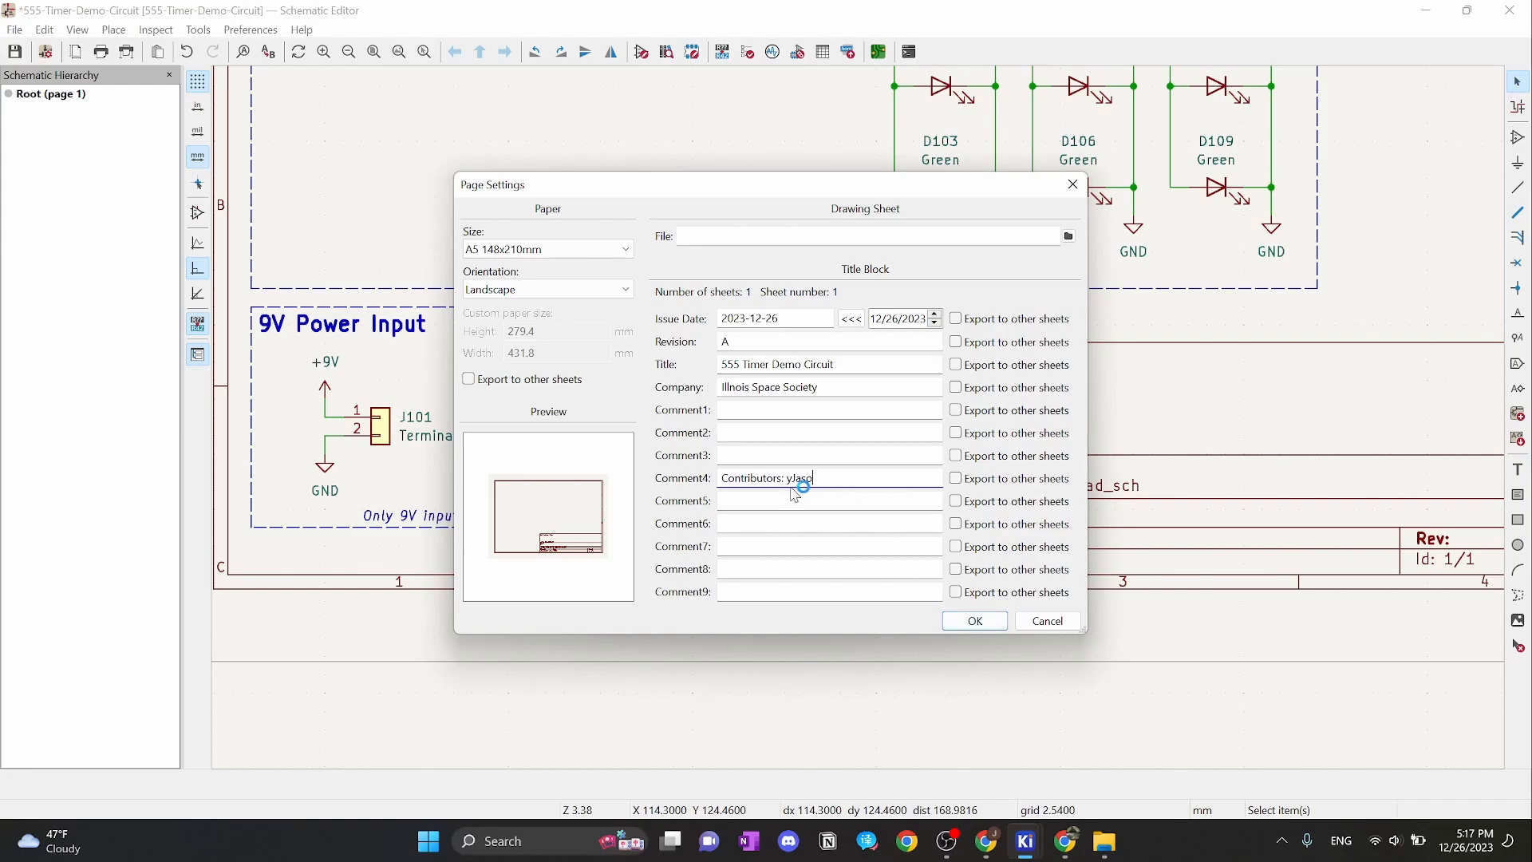
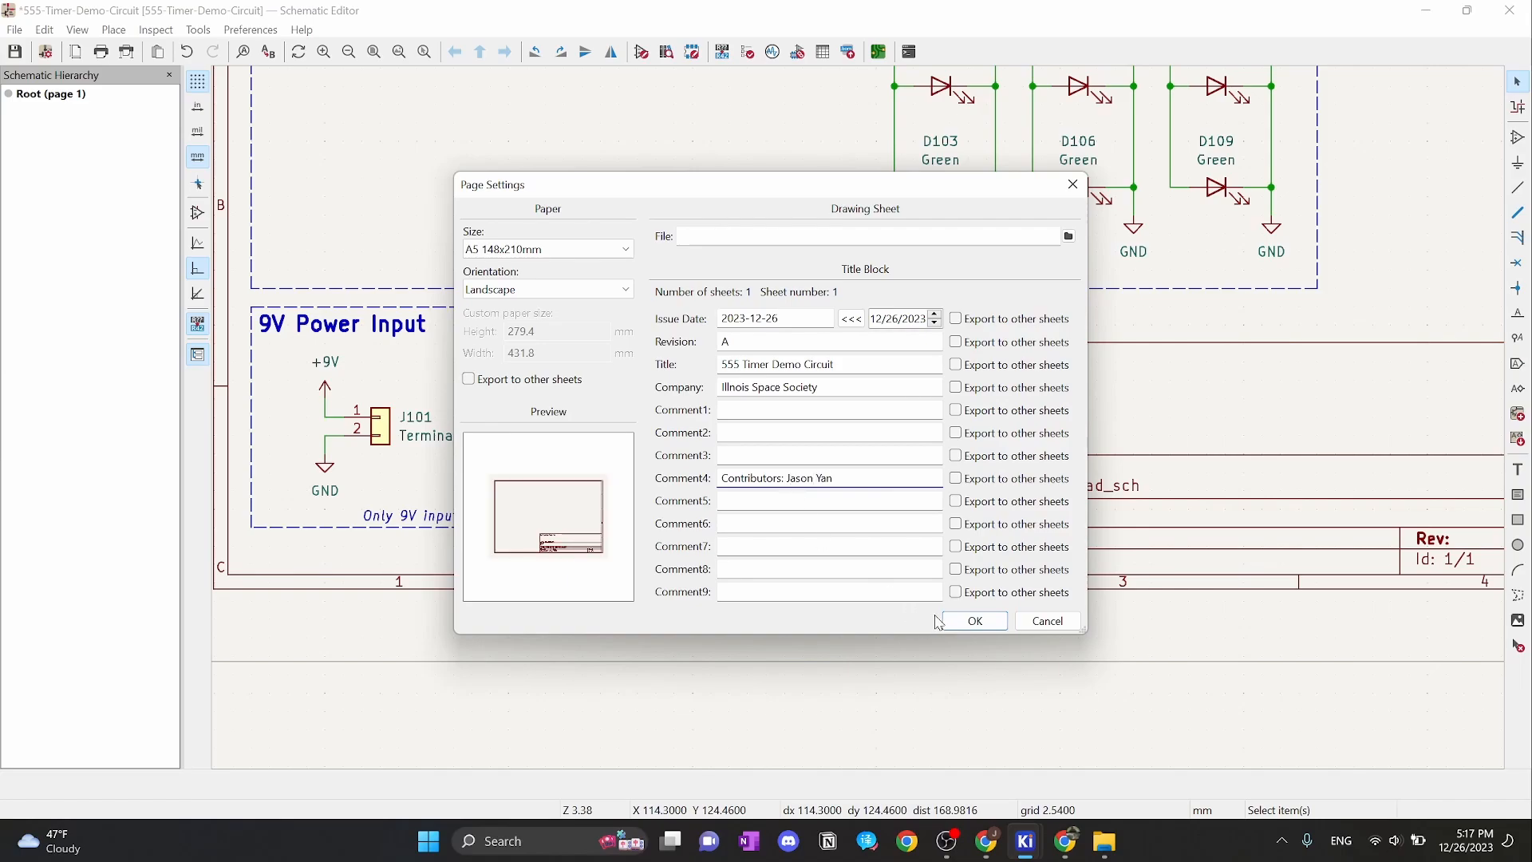
Finish the contributor's name, apply the title block settings and review the 555 Timer sheet
left_click(975, 620)
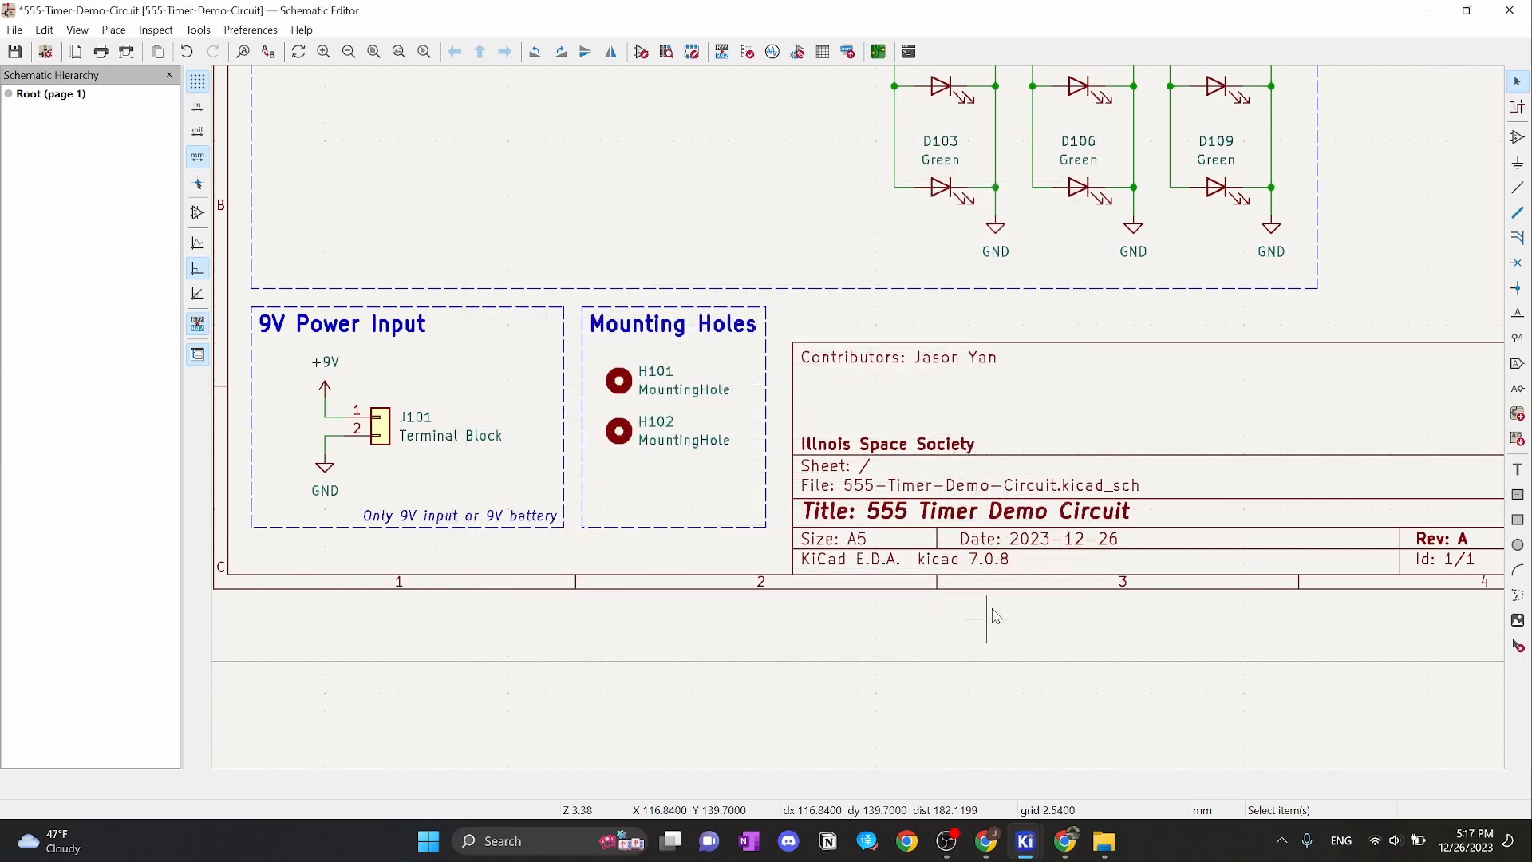
scroll(1197, 397, "down", 2)
middle_click_drag(1032, 391, 1177, 476)
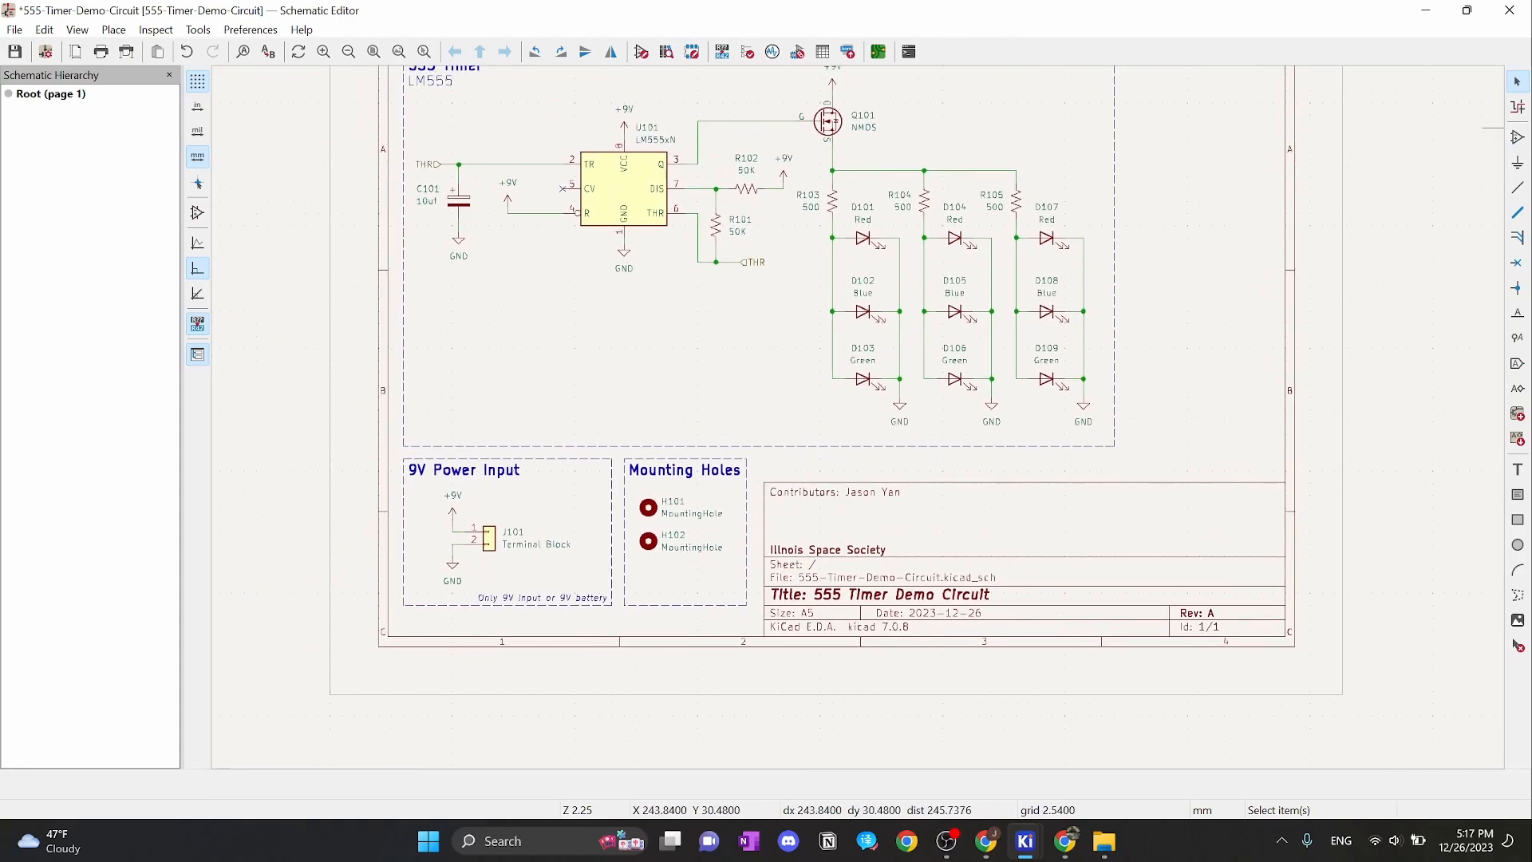
middle_click_drag(1156, 383, 1276, 453)
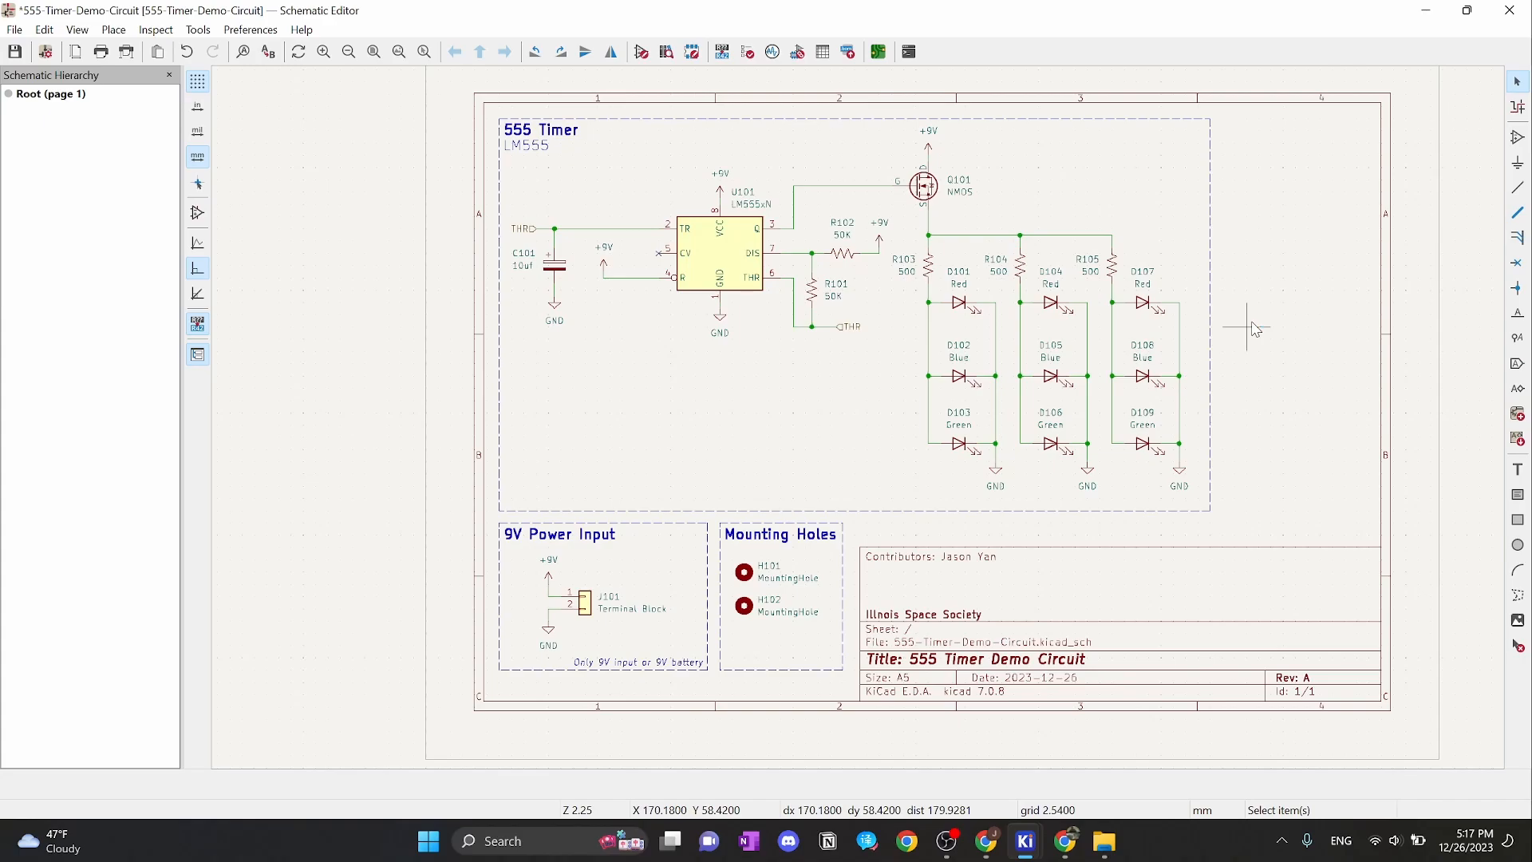
Save the schematic 555-Timer-Demo-Circuit.kicad_sch
middle_click_drag(1255, 329, 1230, 383)
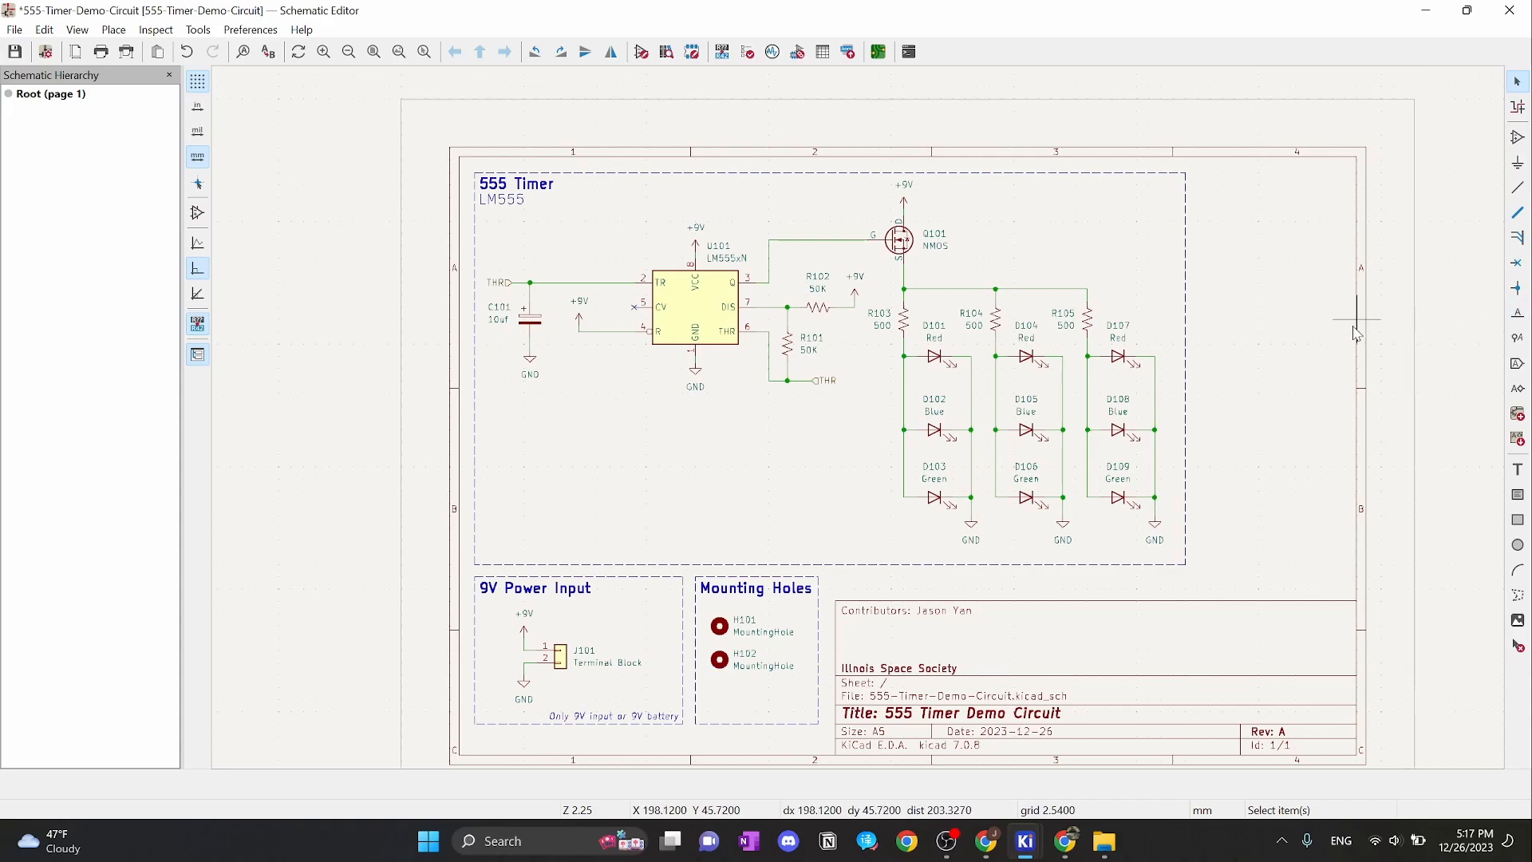
scroll(1336, 441, "down", 2)
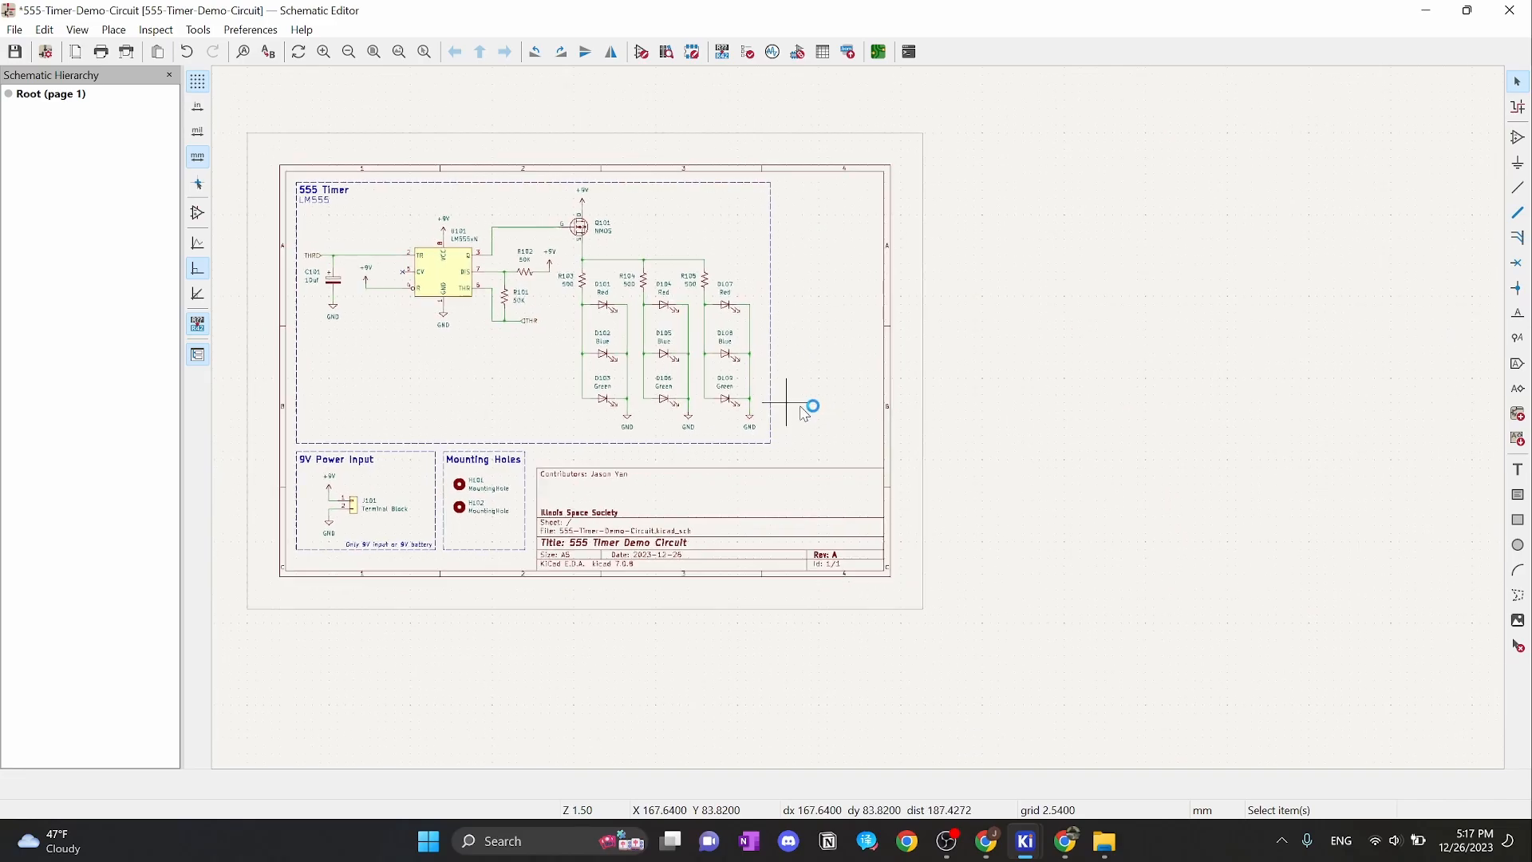
scroll(811, 407, "up", 2)
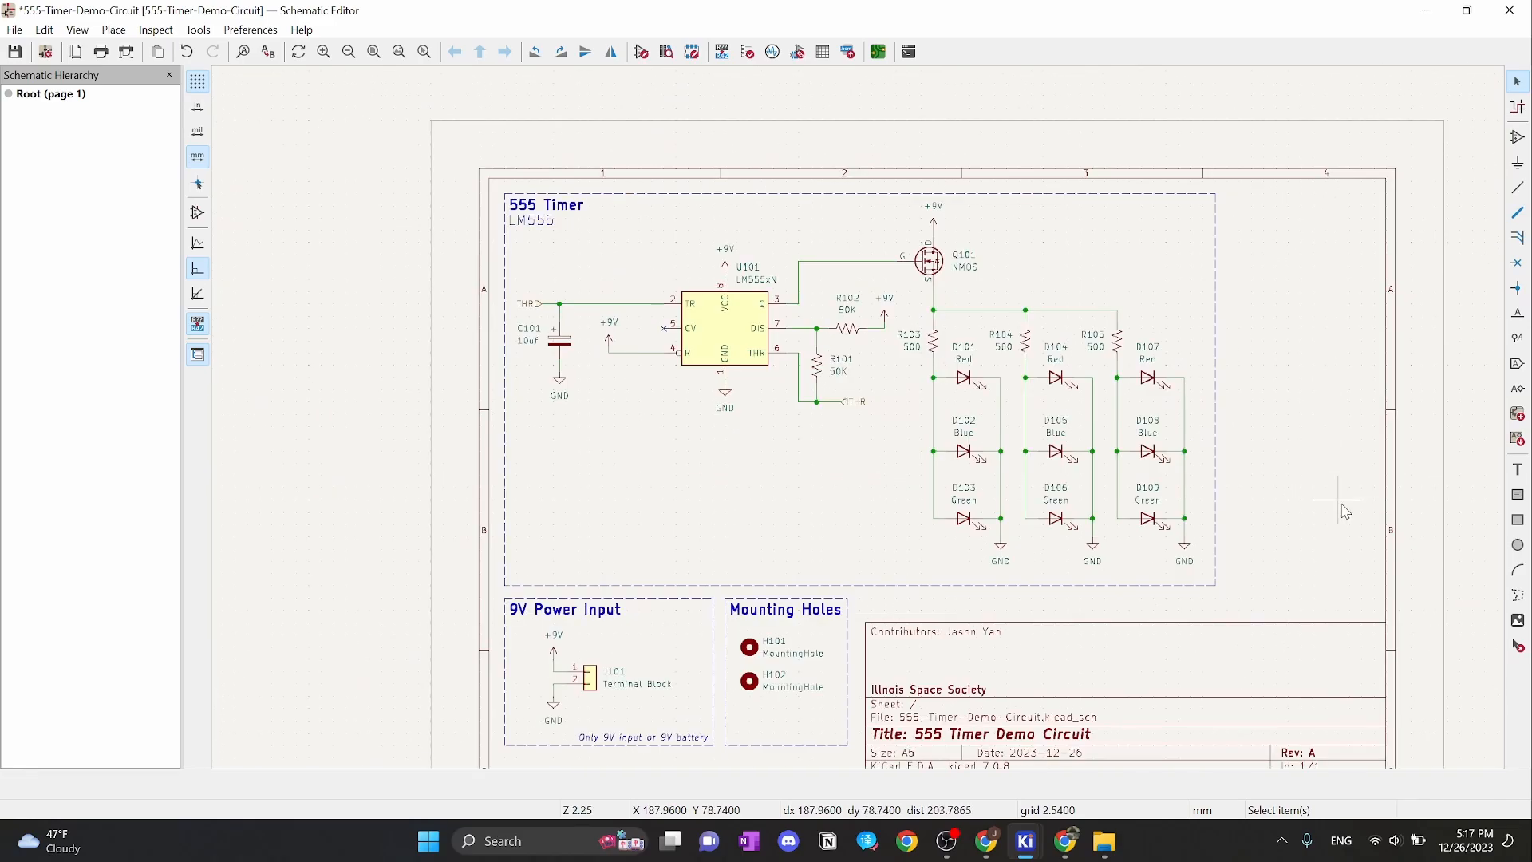
key("ctrl+s")
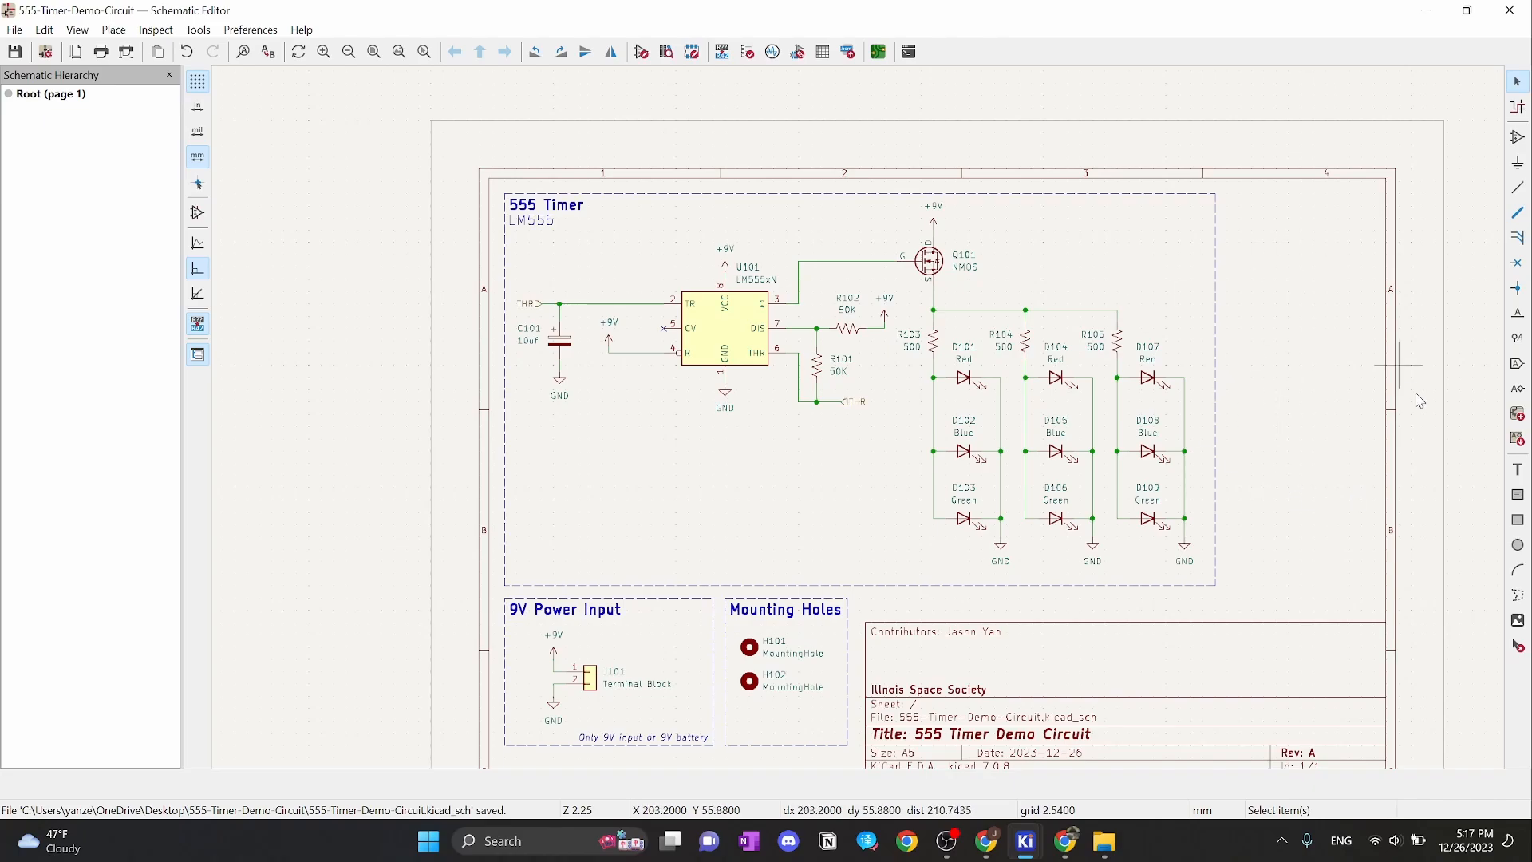